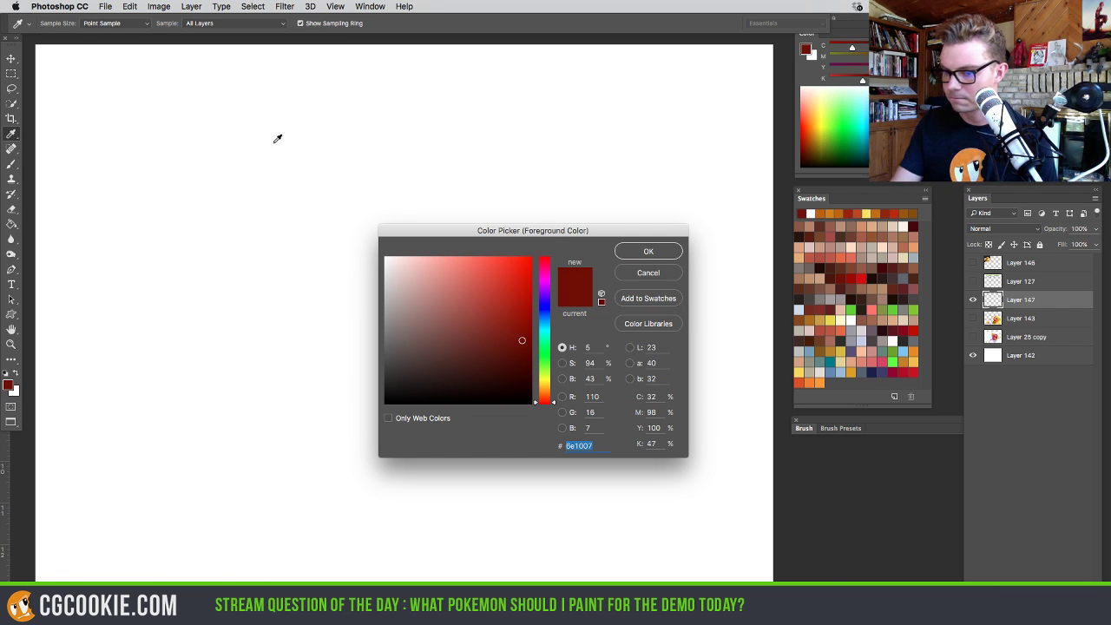
key(Return)
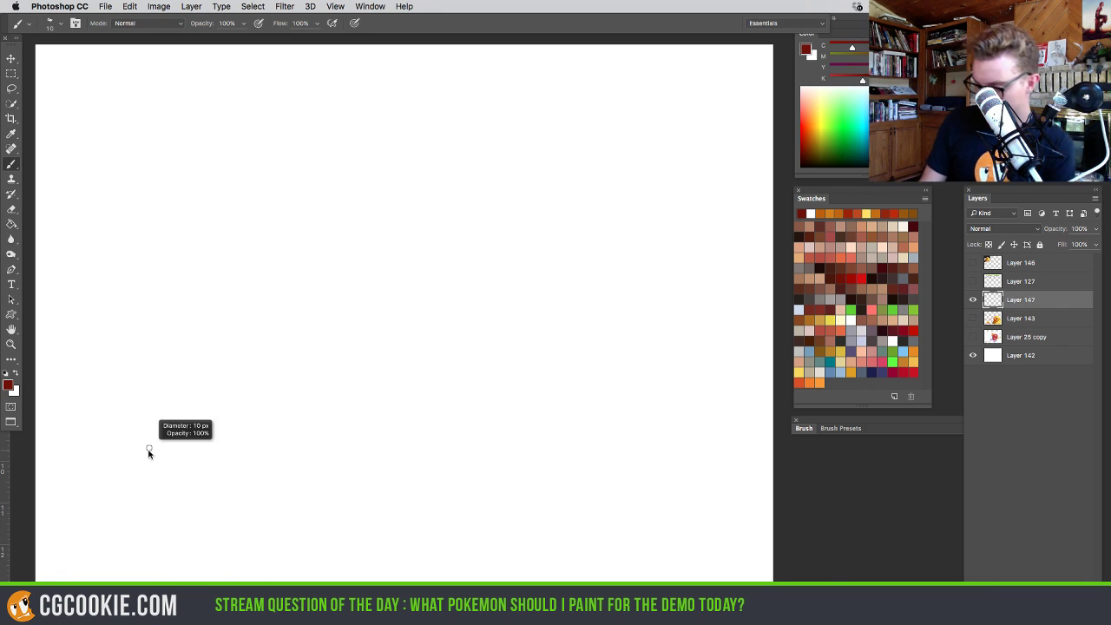
mouse_move(49, 401)
mouse_down()
mouse_move(53, 415)
mouse_move(58, 402)
mouse_move(169, 411)
mouse_move(151, 402)
mouse_move(162, 405)
mouse_up()
key(e)
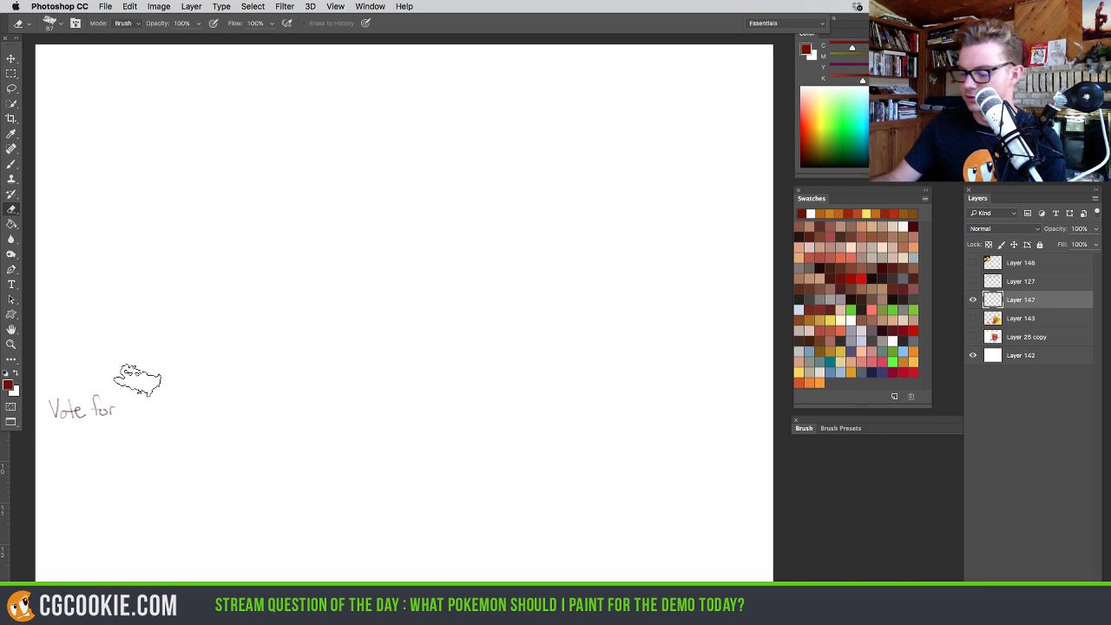
scroll(174, 386, up, 2)
mouse_move(169, 446)
mouse_down()
mouse_move(542, 383)
mouse_move(595, 387)
mouse_up()
mouse_move(399, 347)
mouse_down()
mouse_move(434, 407)
mouse_move(365, 387)
mouse_up()
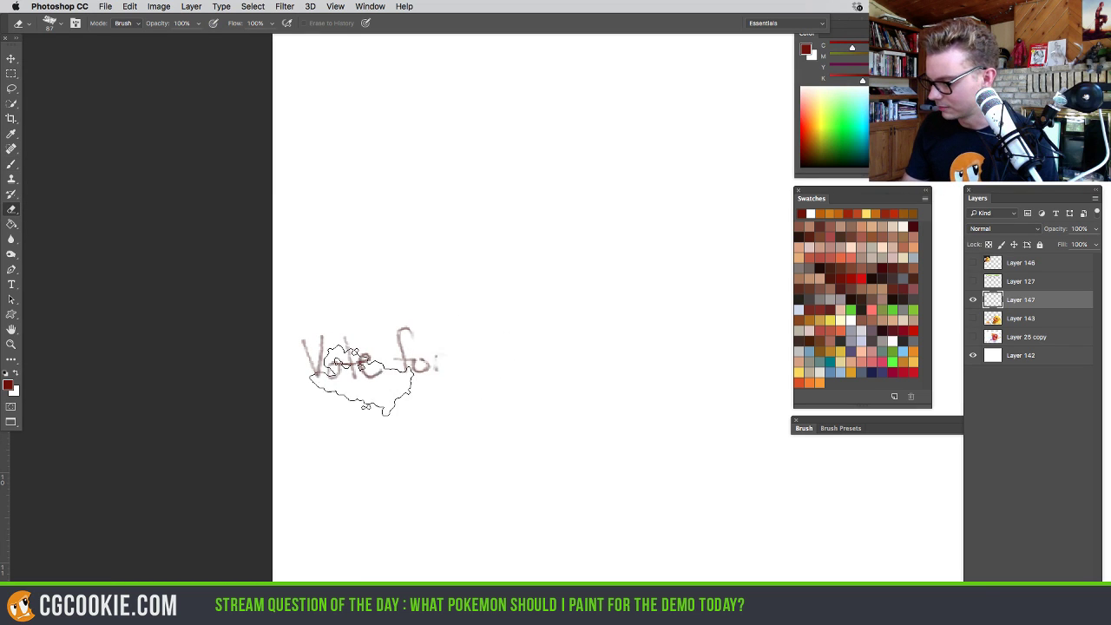
key(ctrl+alt+z)
key(ctrl+alt+z)
key(ctrl+alt+z)
Resample the image to a resolution of 300 pixels/inch
click(158, 7)
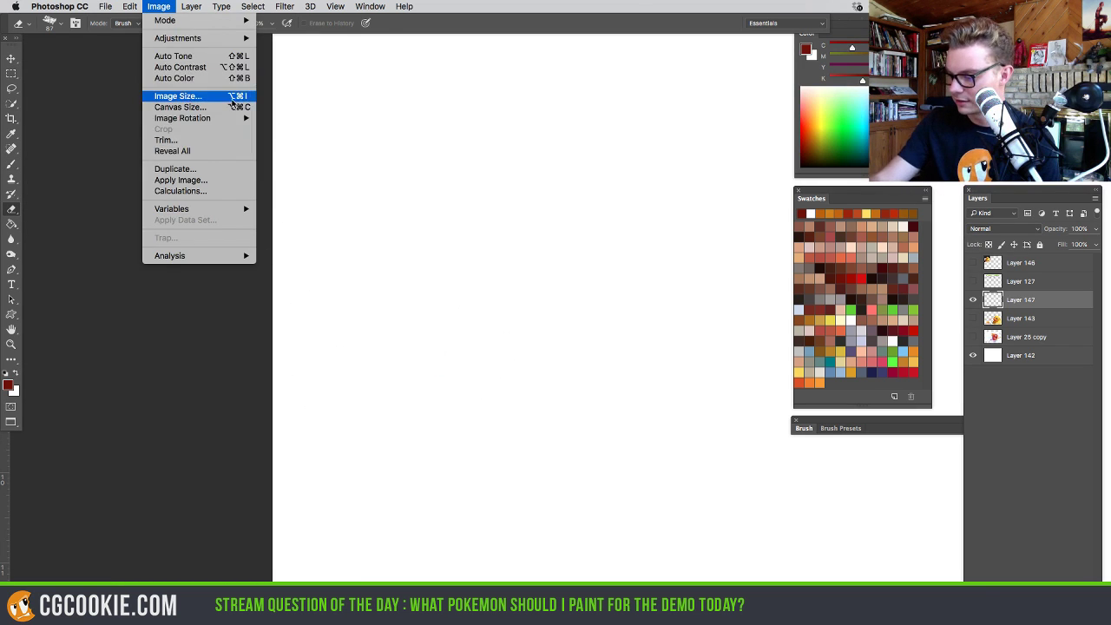
click(232, 97)
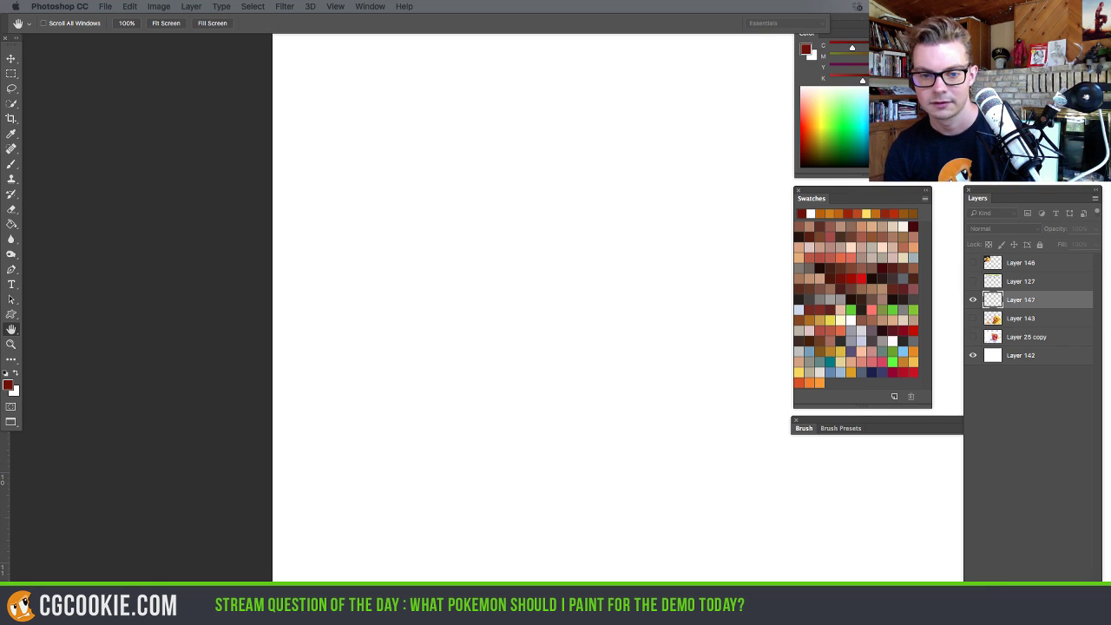
double_click(499, 327)
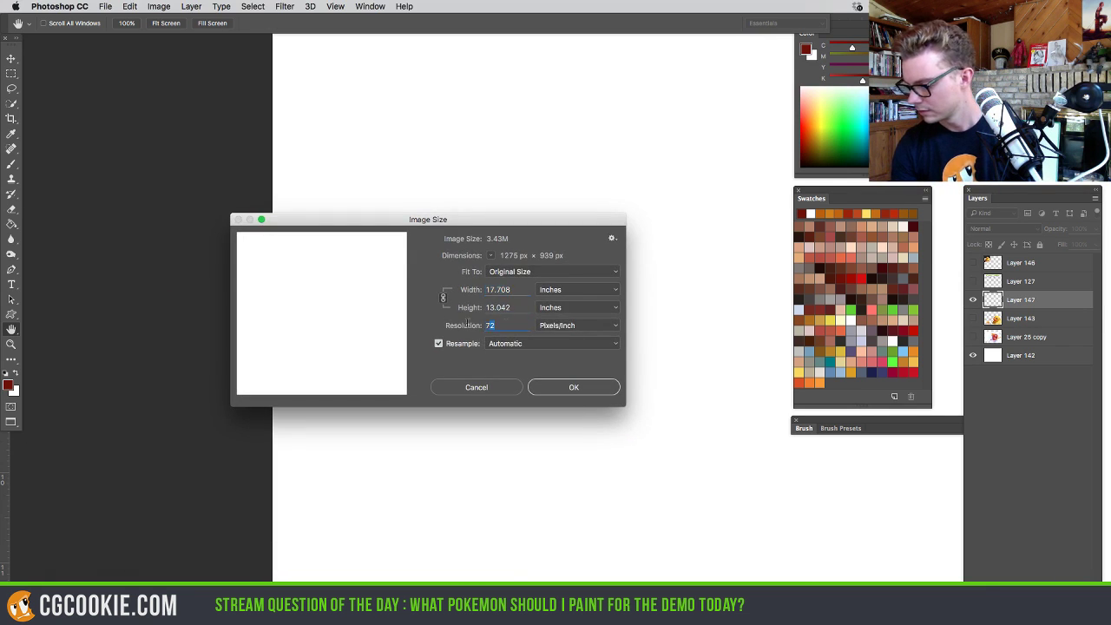
text(300)
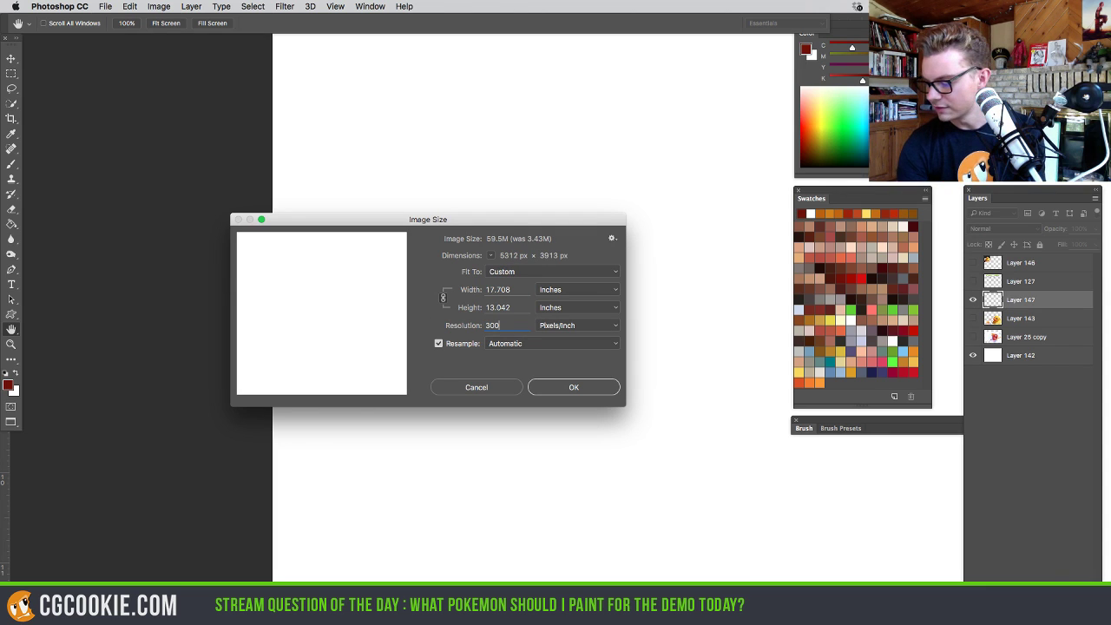
click(572, 387)
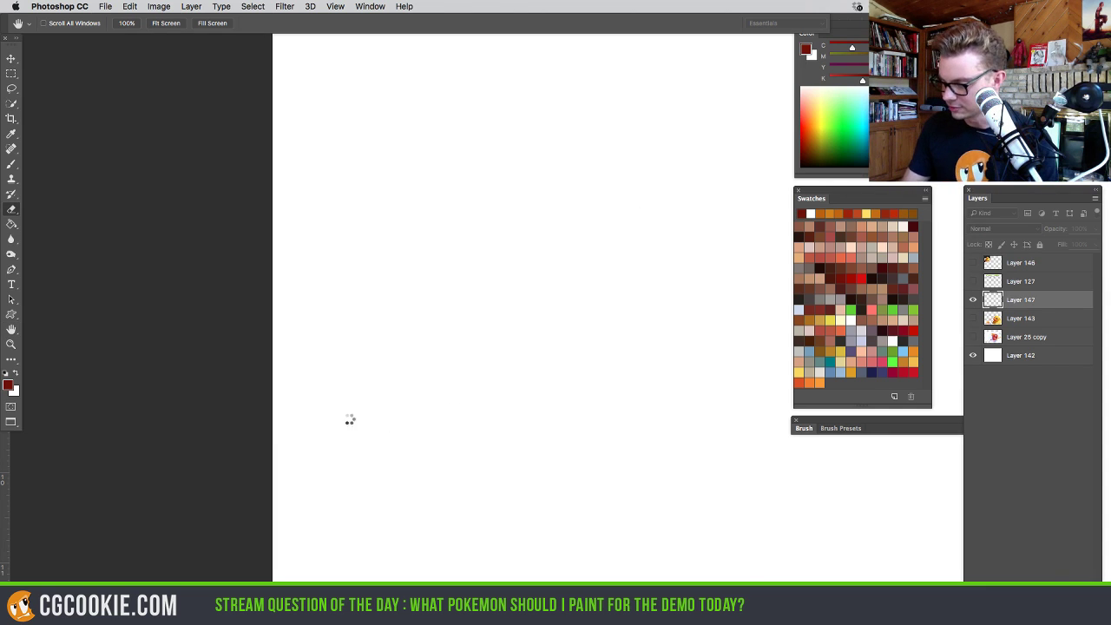
key(e)
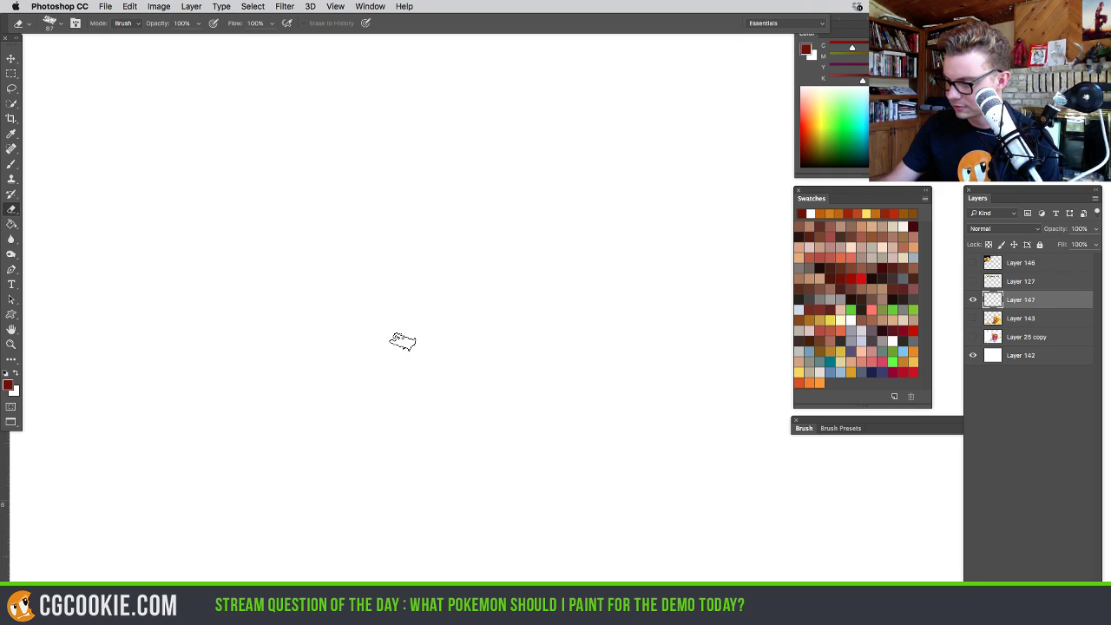
key(super+minus)
key(super+minus)
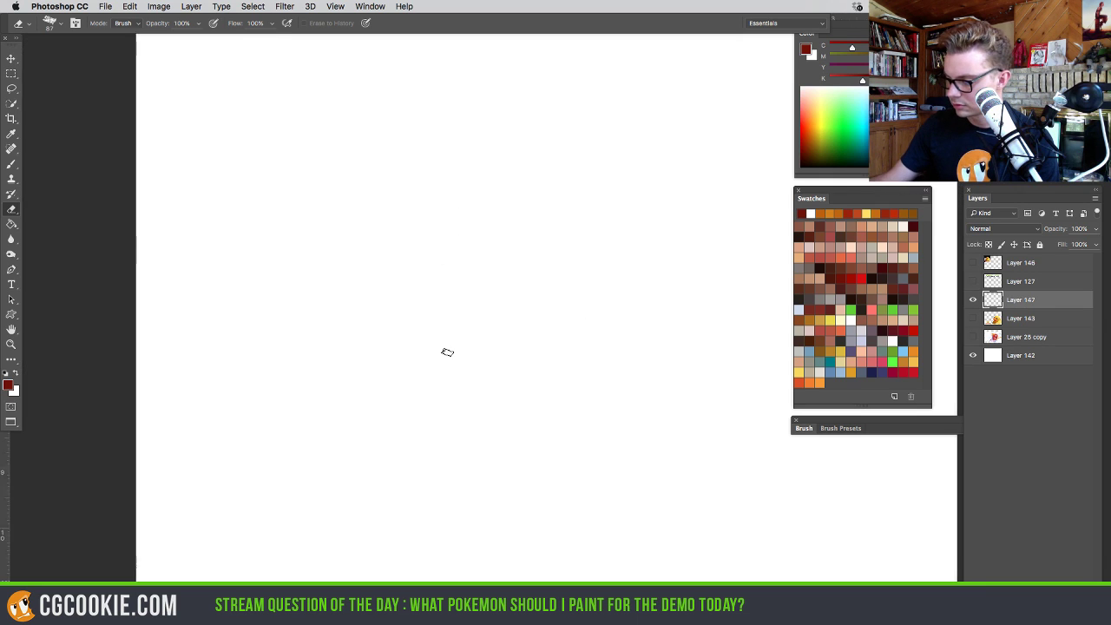
mouse_move(457, 372)
mouse_down()
mouse_move(432, 393)
mouse_move(430, 380)
mouse_up()
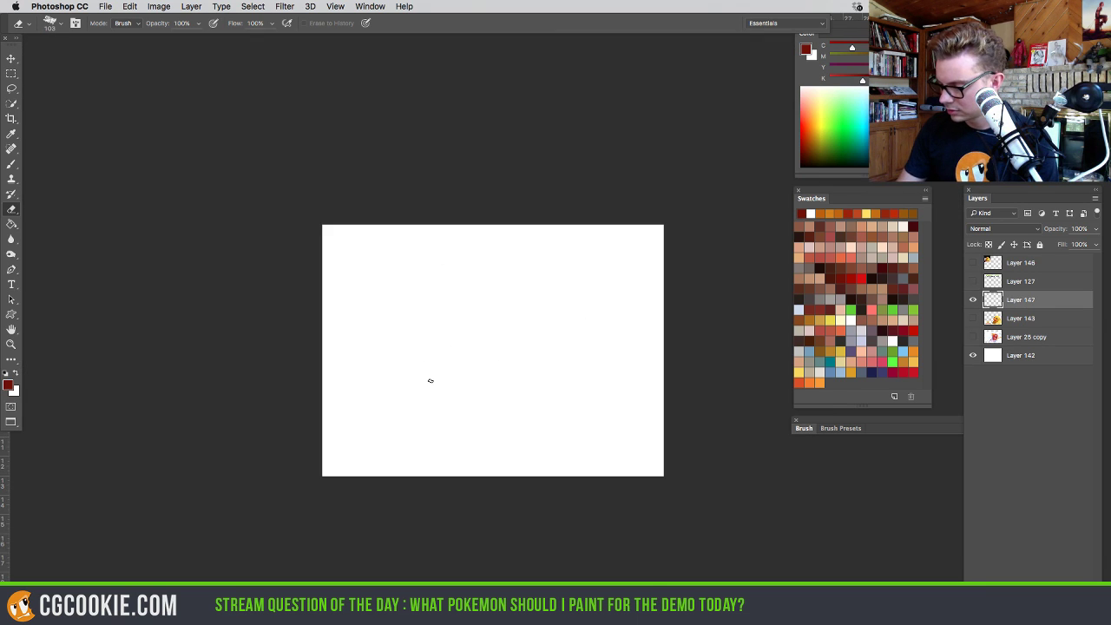
key(super+plus)
key(super+plus)
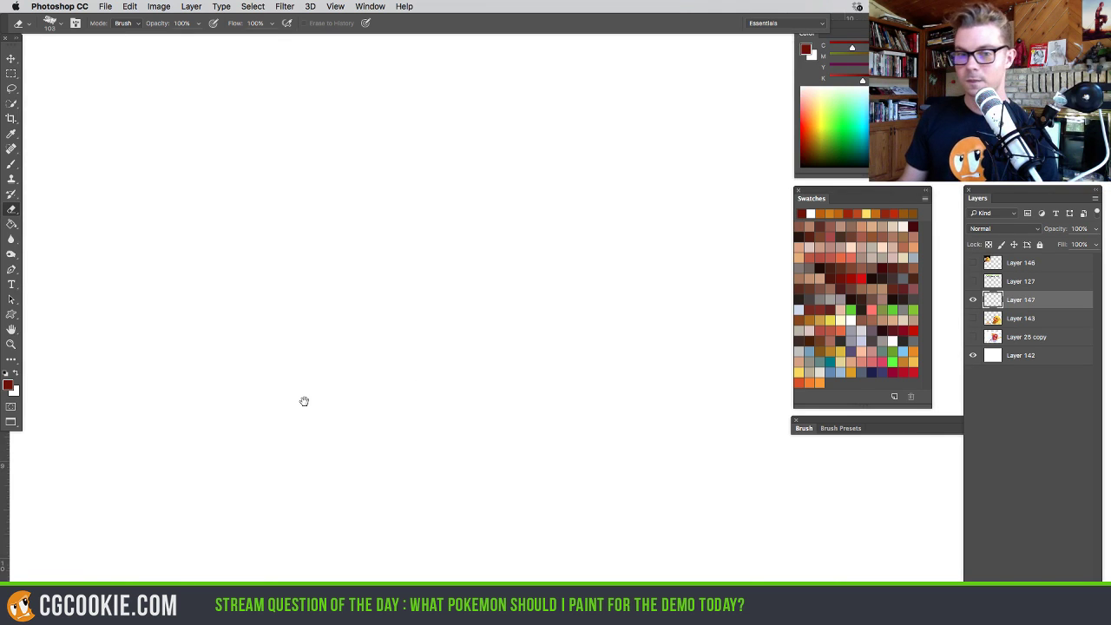
scroll(547, 358, left, 5)
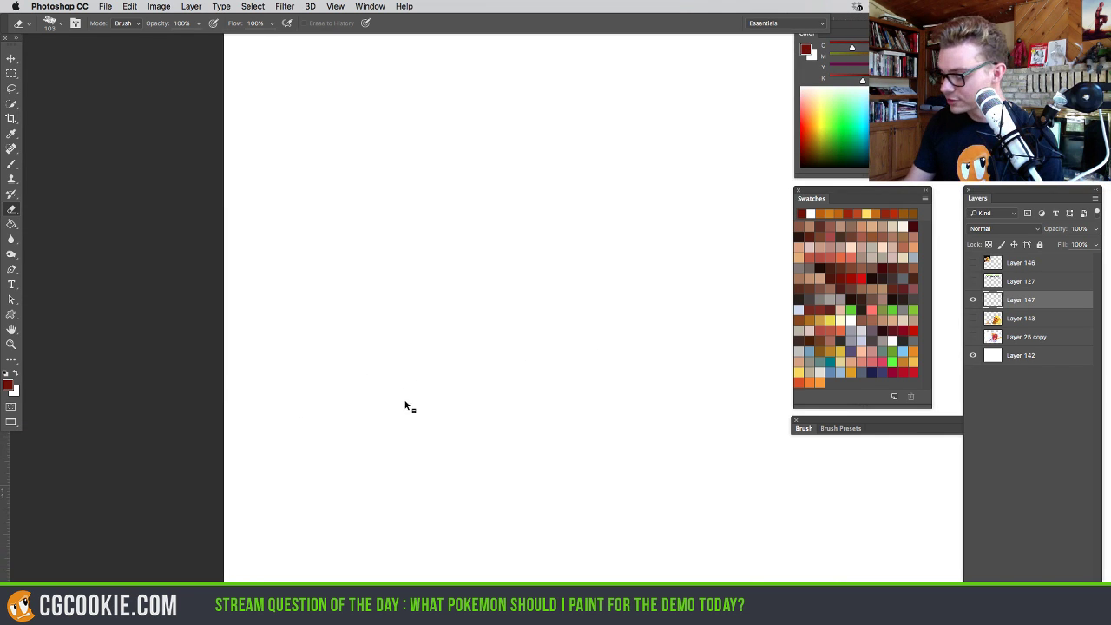
drag(407, 405, 404, 417)
mouse_move(266, 263)
mouse_down()
mouse_move(269, 277)
mouse_move(328, 301)
mouse_up()
Handwrite "What Pokémon Should" on Layer 147 with the 29 px brush in a dark reddish-brown swatch colour
key(b)
alt+click(265, 235)
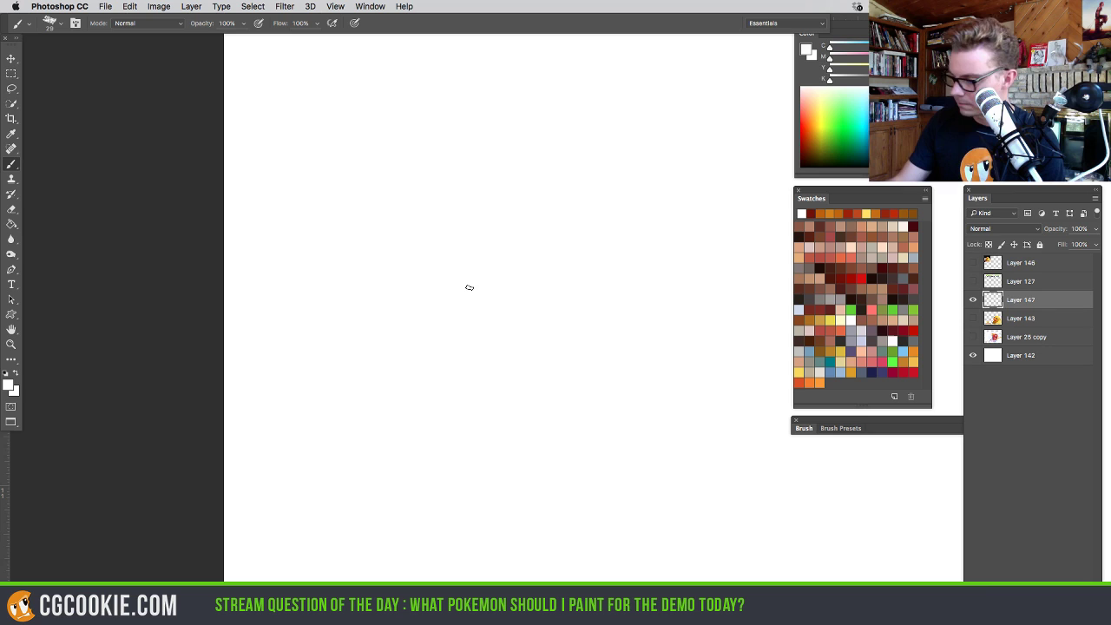
click(825, 301)
mouse_move(260, 269)
mouse_down()
mouse_move(353, 315)
mouse_move(411, 296)
mouse_up()
drag(426, 384, 270, 382)
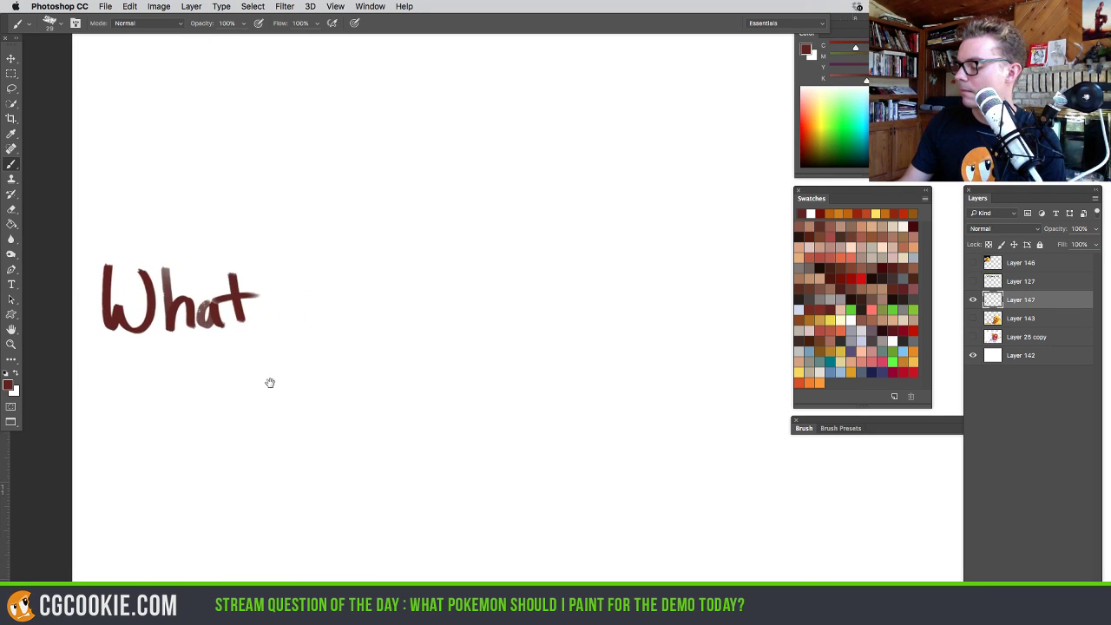
mouse_move(293, 326)
mouse_down()
mouse_move(294, 248)
mouse_move(304, 304)
mouse_move(332, 319)
mouse_move(378, 300)
mouse_move(401, 314)
mouse_move(419, 300)
mouse_move(442, 320)
mouse_move(512, 330)
mouse_up()
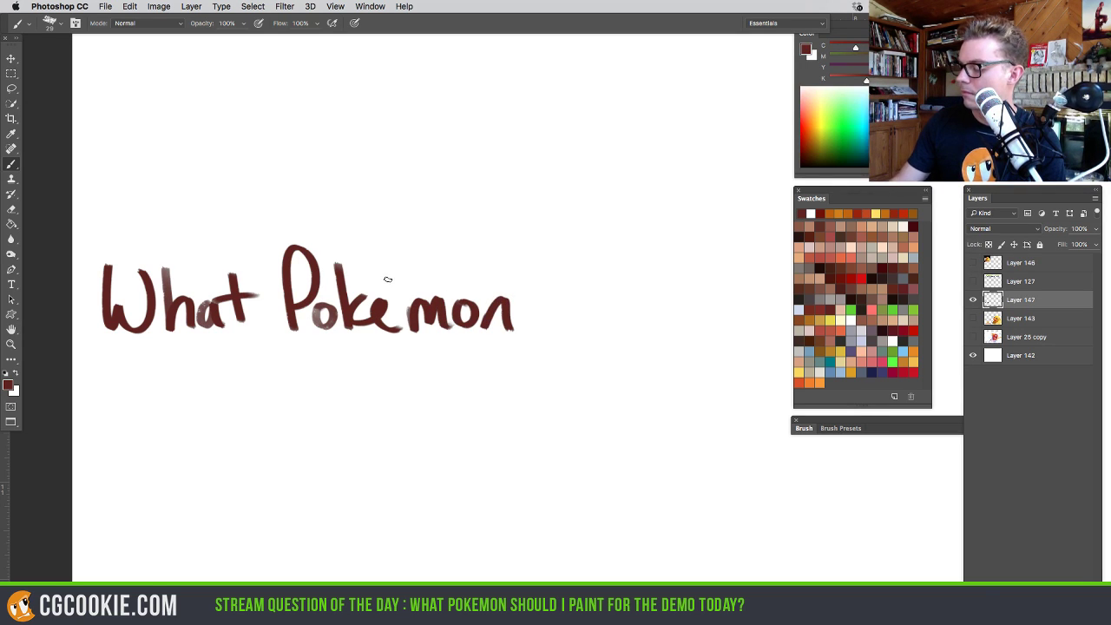
drag(386, 282, 410, 254)
drag(589, 261, 574, 300)
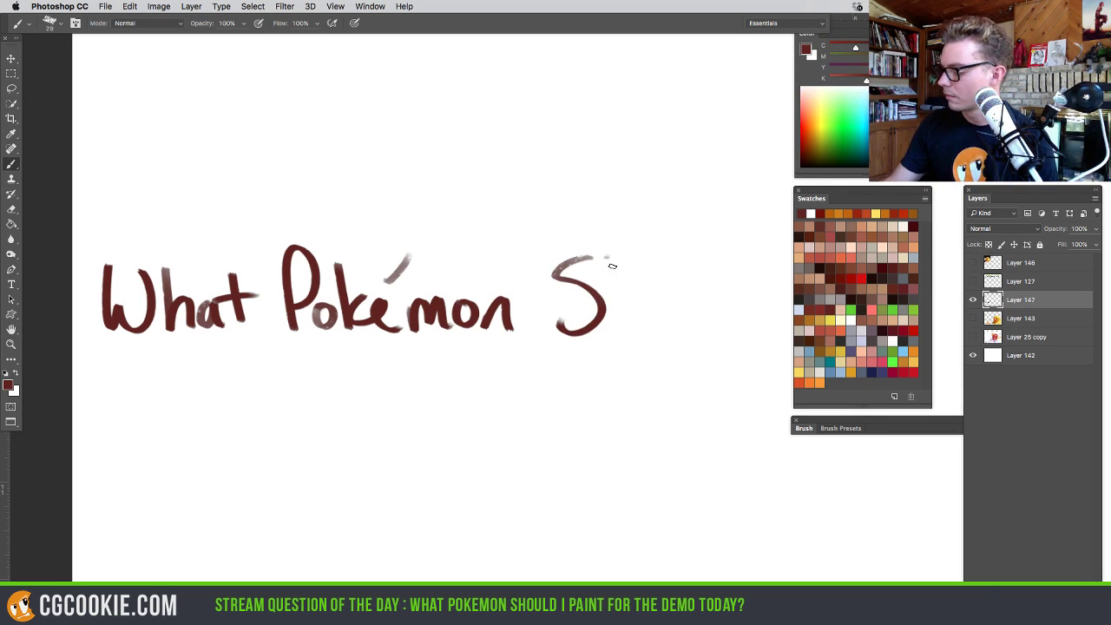
mouse_move(610, 258)
mouse_down()
mouse_move(622, 336)
mouse_move(656, 303)
mouse_move(682, 325)
mouse_move(704, 263)
mouse_move(736, 324)
mouse_up()
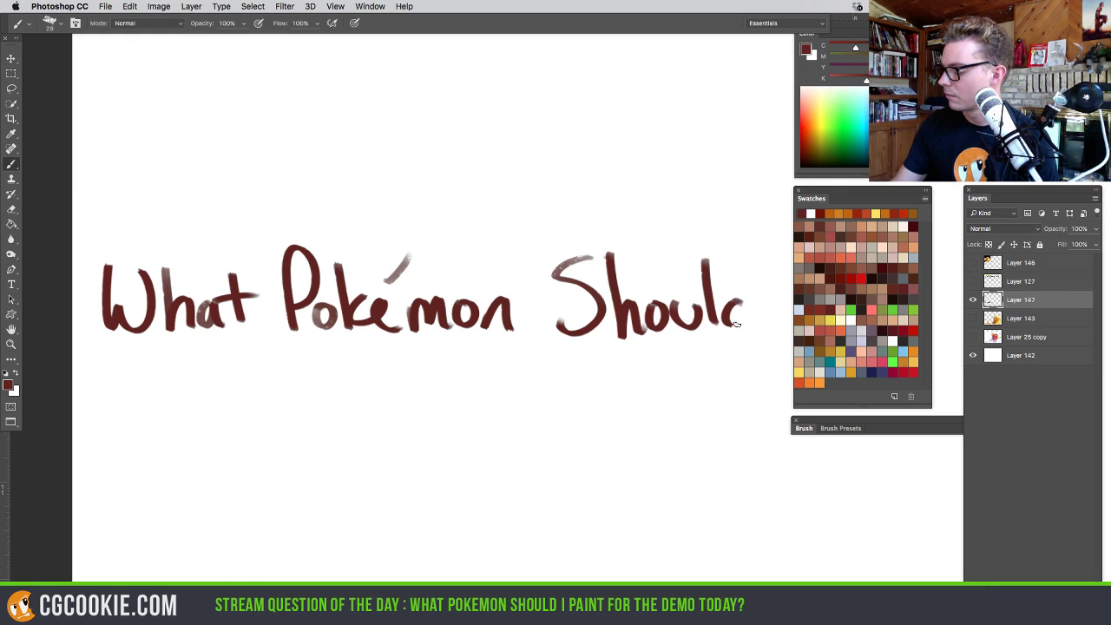
drag(753, 260, 761, 328)
Start a second handwritten line under the first with the words "we do a Color"
mouse_move(98, 392)
mouse_down()
mouse_move(120, 418)
mouse_move(135, 399)
mouse_move(161, 417)
mouse_up()
drag(220, 393, 217, 418)
mouse_move(227, 361)
mouse_down()
mouse_move(230, 418)
mouse_move(252, 393)
mouse_up()
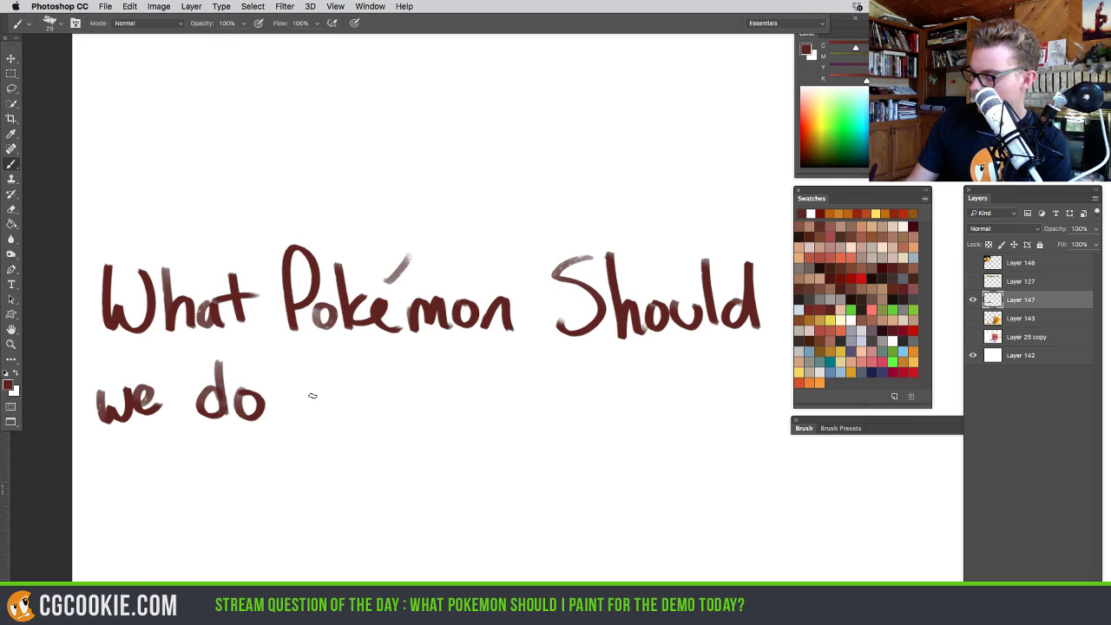
drag(332, 396, 343, 422)
mouse_move(404, 373)
mouse_down()
mouse_move(389, 421)
mouse_move(439, 404)
mouse_up()
drag(451, 365, 448, 425)
drag(477, 401, 510, 395)
Complete the second handwritten line by adding "/Light Demo" after "Color"
mouse_move(555, 361)
mouse_down()
mouse_move(518, 453)
mouse_move(599, 427)
mouse_up()
mouse_move(637, 397)
mouse_down()
mouse_move(620, 419)
mouse_move(616, 460)
mouse_up()
drag(652, 368, 650, 431)
drag(651, 410, 676, 432)
mouse_move(694, 368)
mouse_down()
mouse_move(678, 405)
mouse_move(690, 429)
mouse_up()
drag(672, 404, 708, 401)
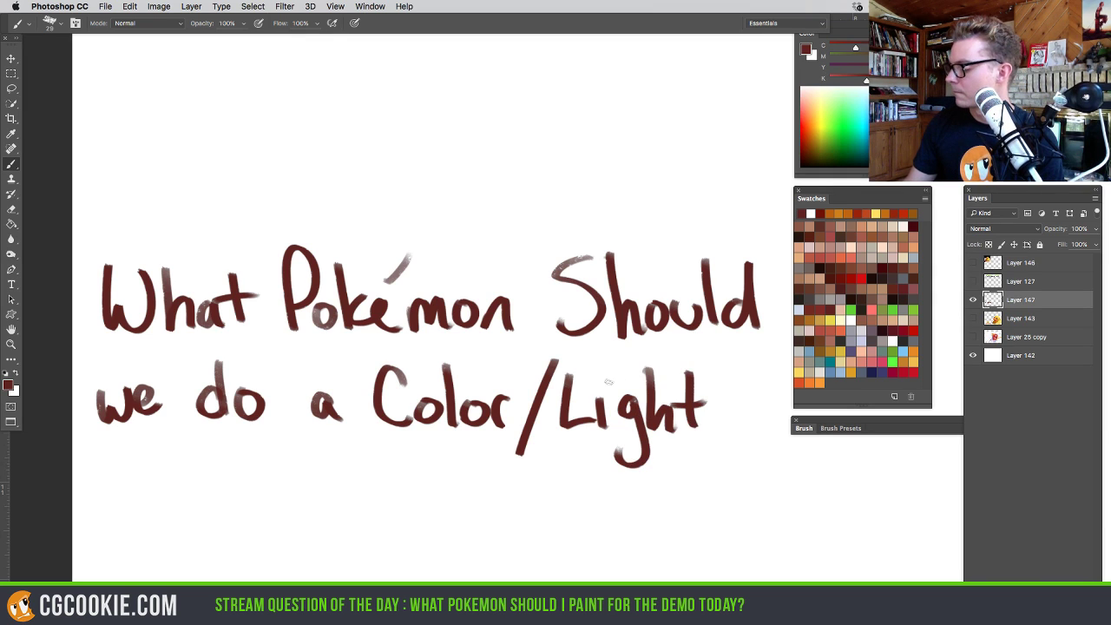
click(609, 383)
drag(689, 469, 519, 439)
drag(569, 348, 569, 403)
mouse_move(616, 385)
mouse_down()
mouse_move(694, 403)
mouse_move(705, 369)
mouse_up()
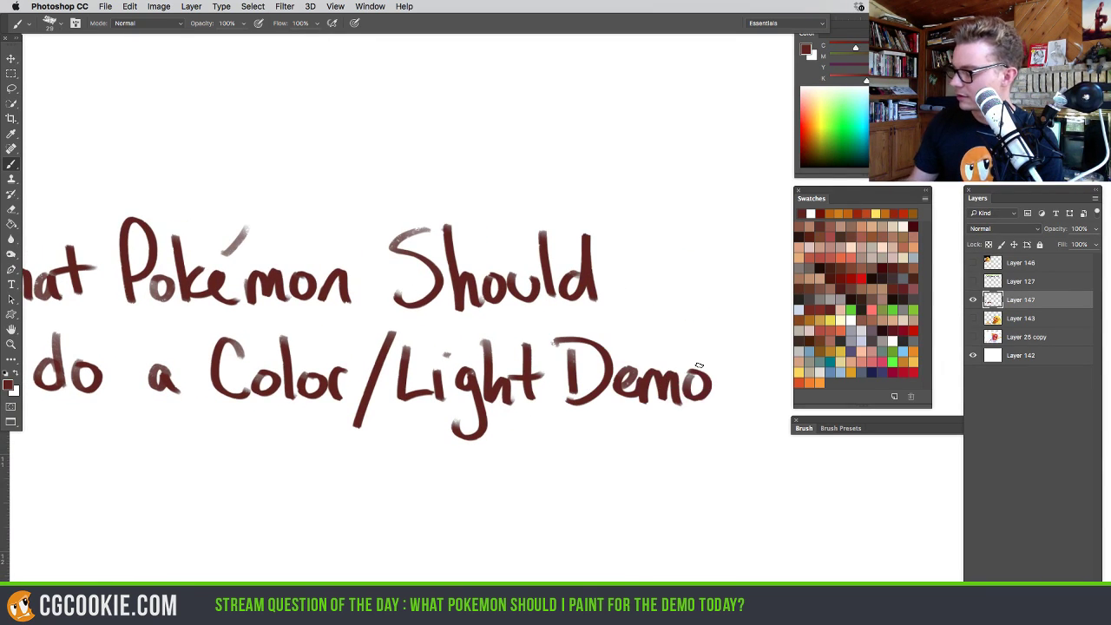
Draw an underline beneath the whole second line of the handwritten question
mouse_move(368, 491)
mouse_down()
mouse_move(528, 480)
mouse_move(454, 448)
mouse_move(361, 450)
mouse_up()
key(super+minus)
key(super+minus)
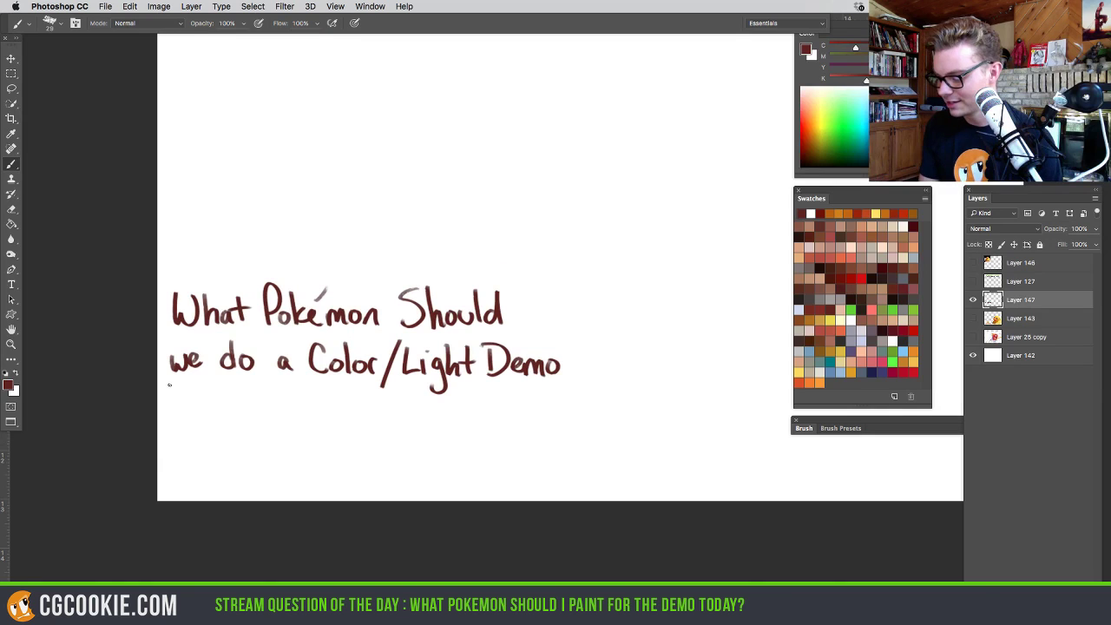
mouse_move(169, 384)
mouse_down()
mouse_move(585, 382)
mouse_move(431, 333)
mouse_move(420, 344)
mouse_up()
Scale the underlined heading down to about 60% and move it higher along the left edge of the canvas
key(super+t)
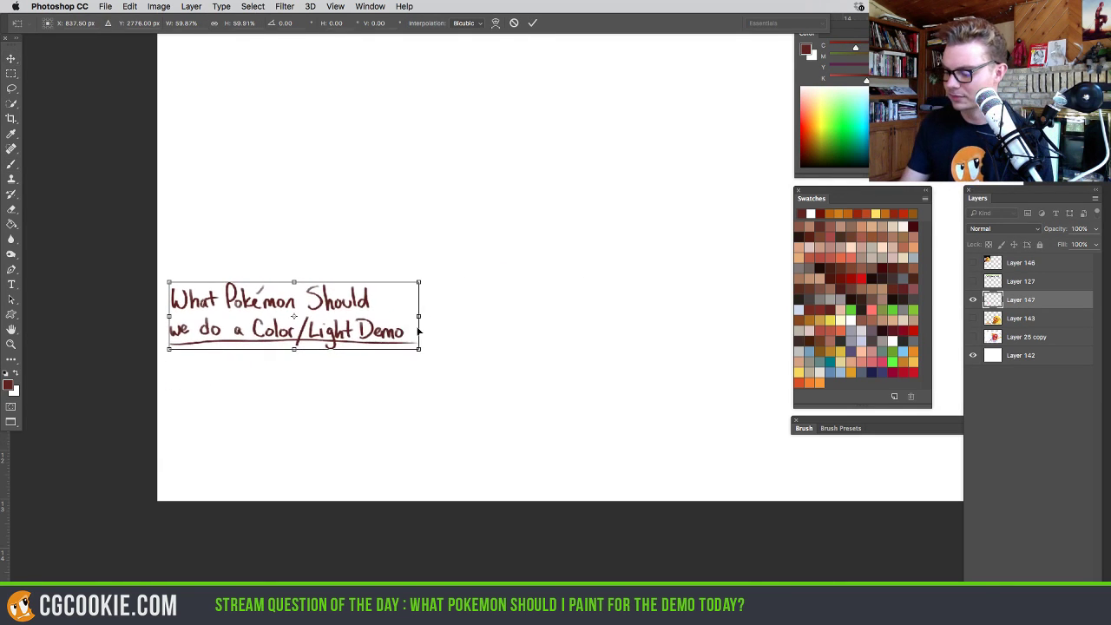
drag(361, 304, 361, 213)
drag(420, 363, 342, 533)
scroll(492, 408, down, 2)
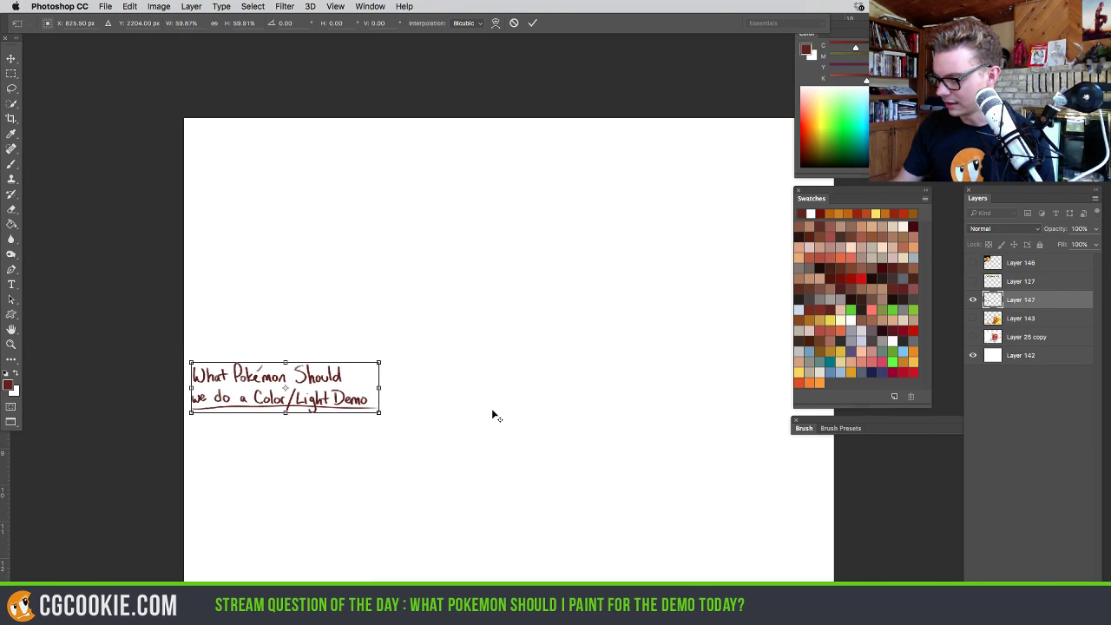
scroll(491, 408, up, 1)
drag(440, 453, 359, 432)
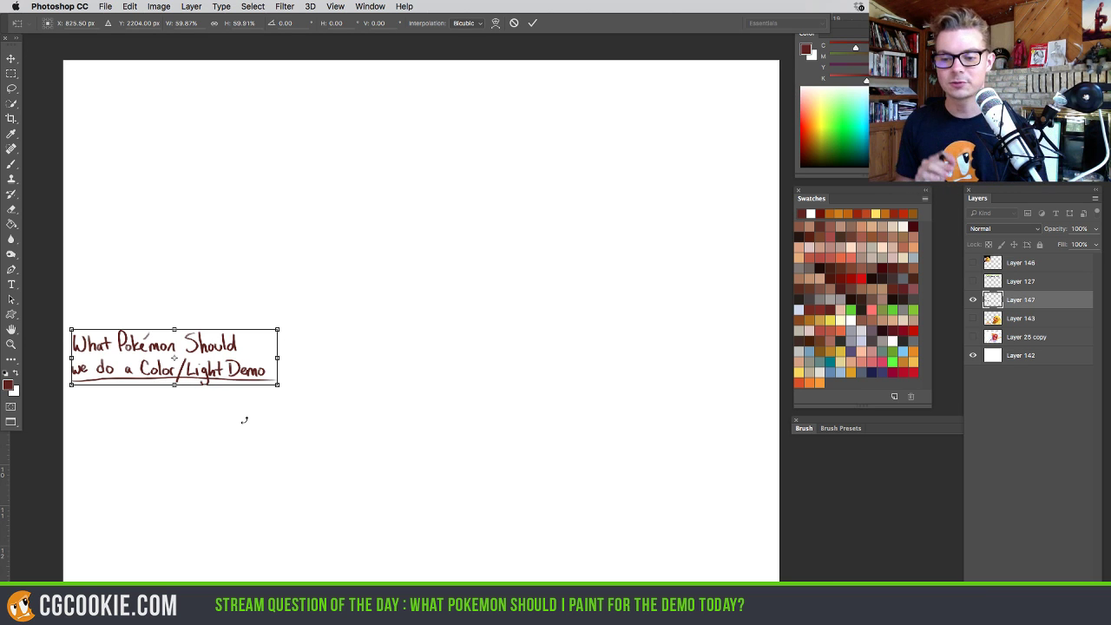
scroll(326, 395, up, 2)
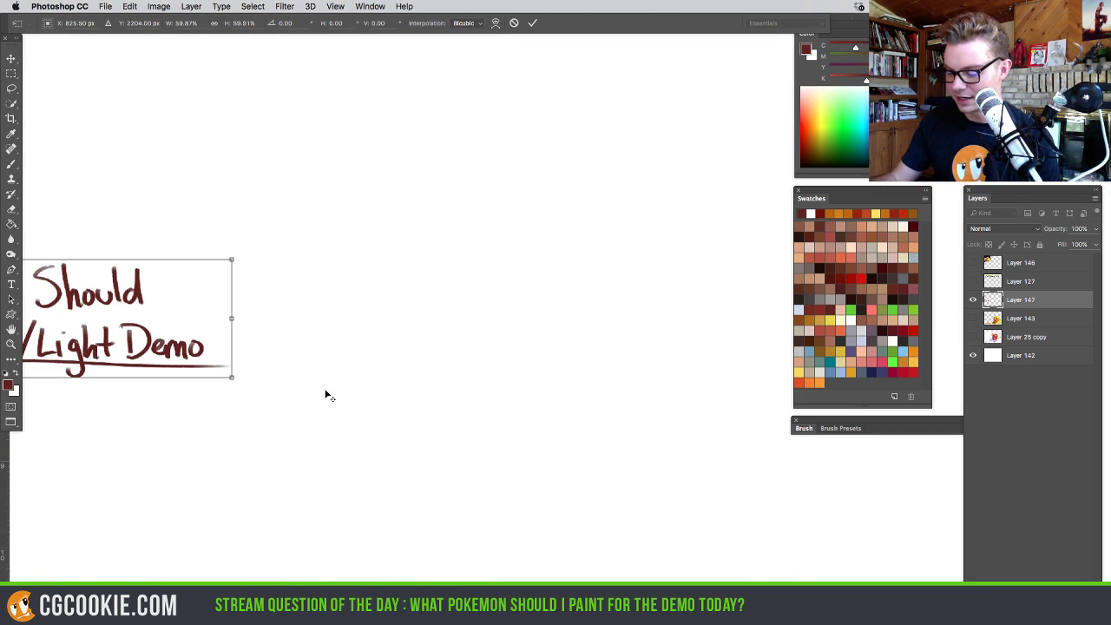
drag(243, 470, 488, 423)
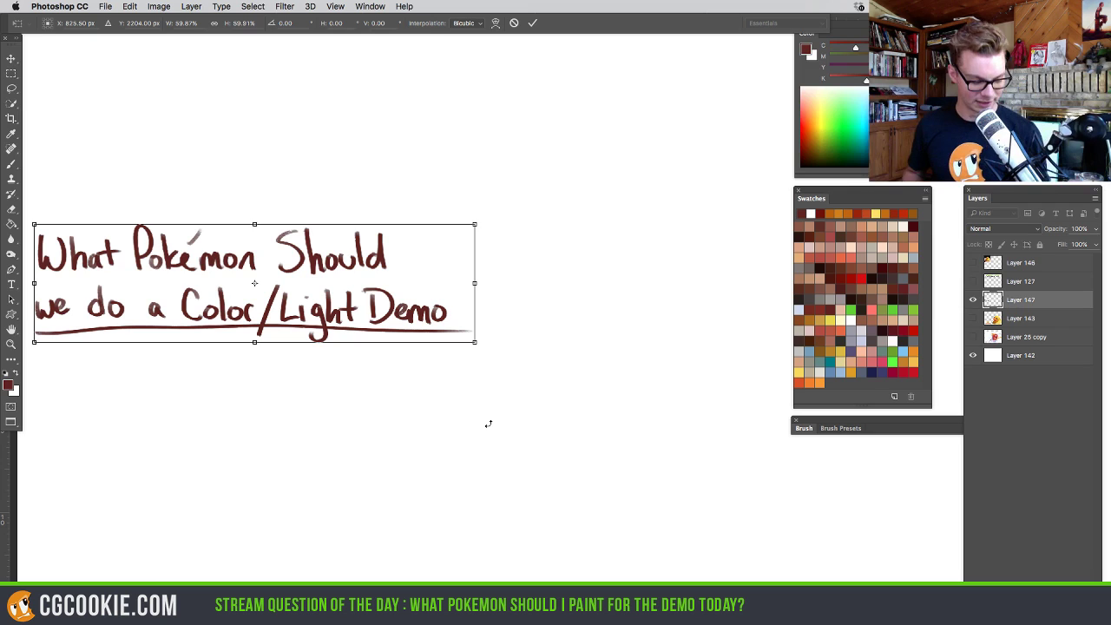
scroll(425, 436, down, 3)
scroll(425, 436, left, 2)
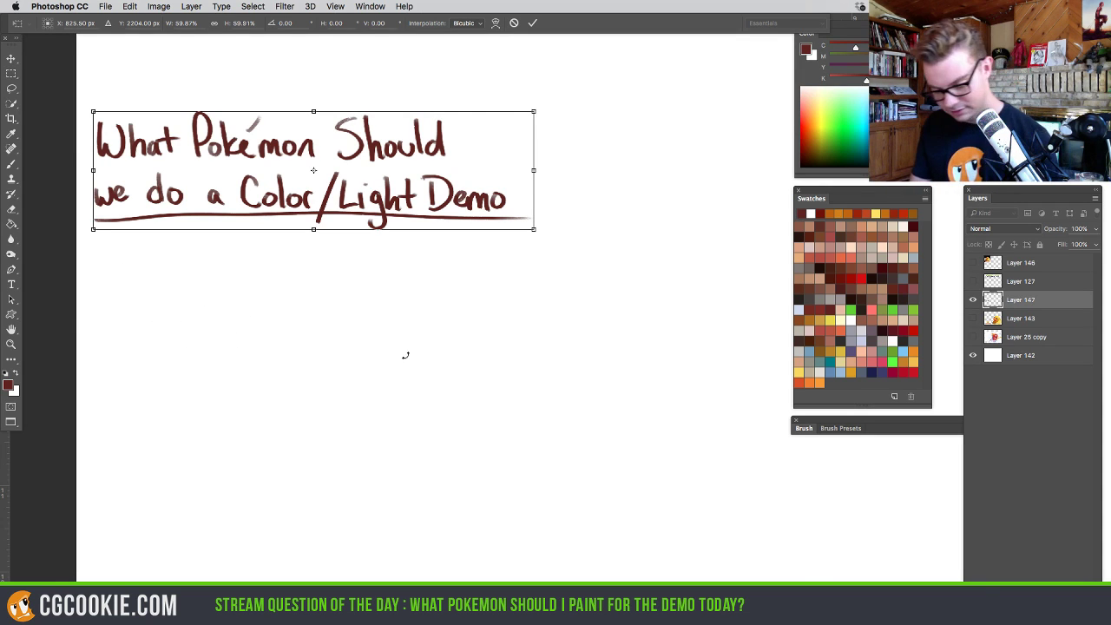
key(Return)
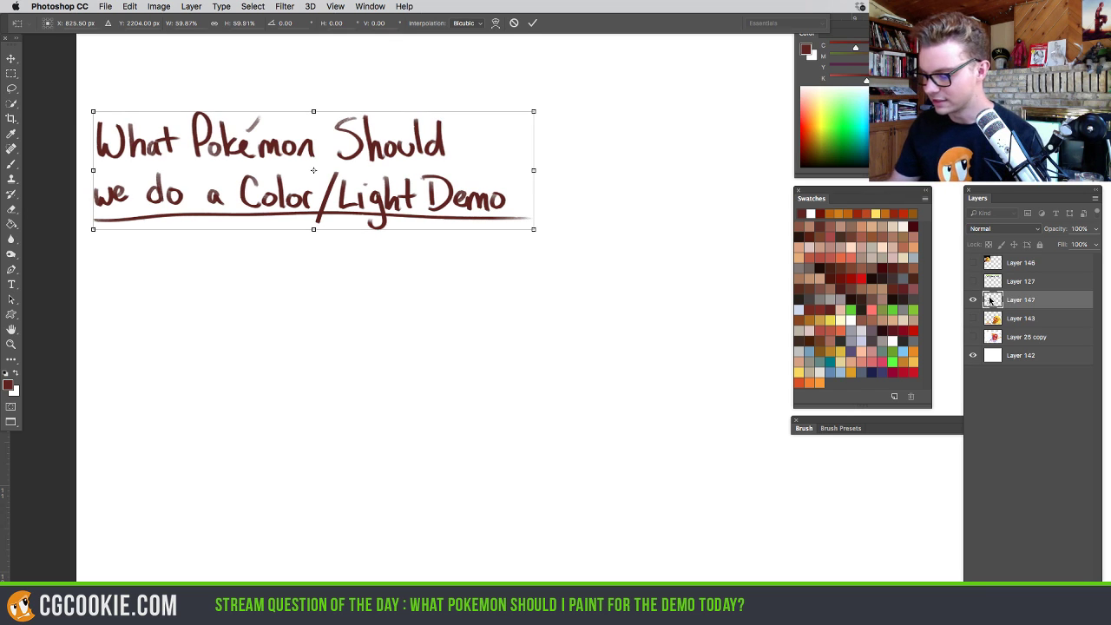
Handwrite "Dratini" with a 22 px brush as the first list entry under the heading
key(b)
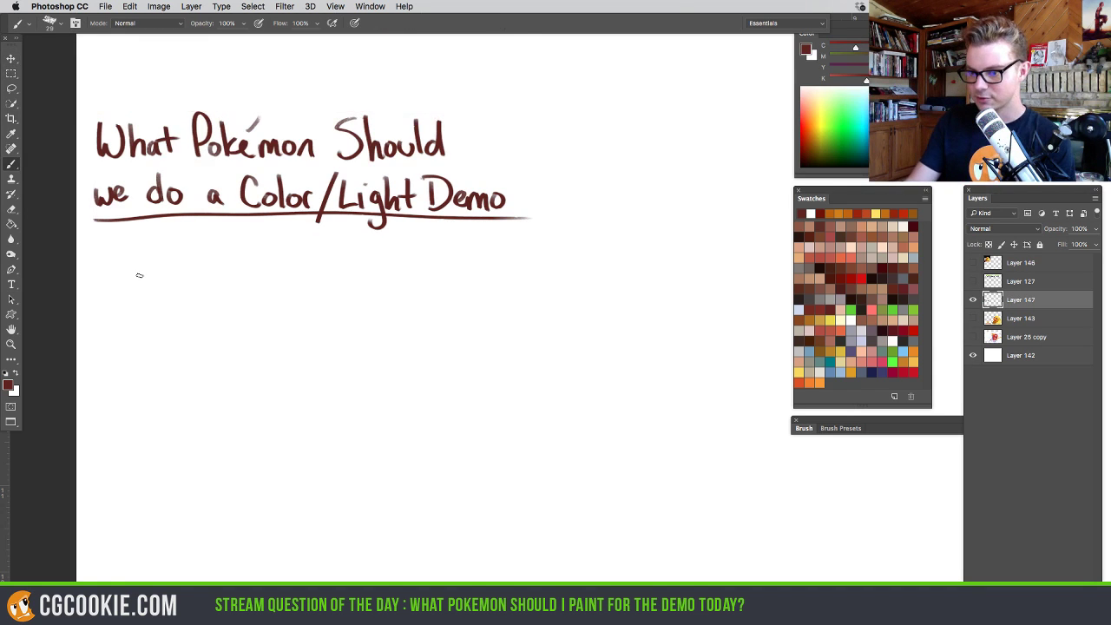
mouse_move(109, 247)
mouse_down()
mouse_move(111, 290)
mouse_move(124, 263)
mouse_move(113, 291)
mouse_move(161, 274)
mouse_move(182, 290)
mouse_up()
key(ctrl+z)
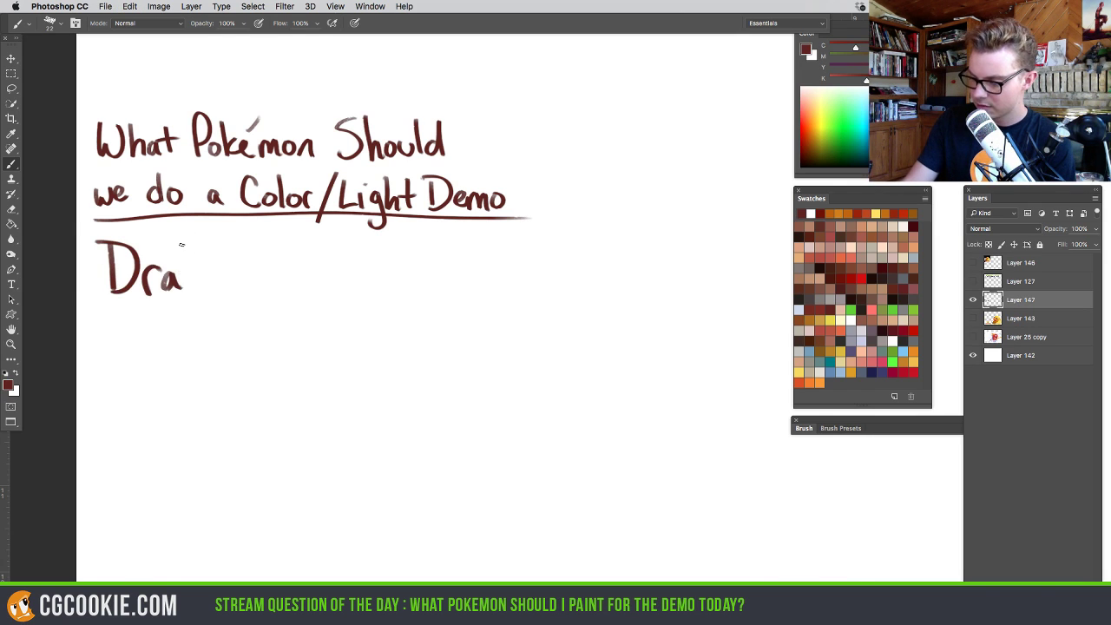
drag(185, 245, 186, 290)
mouse_move(173, 271)
mouse_down()
mouse_move(197, 271)
mouse_move(204, 292)
mouse_up()
drag(212, 275, 243, 293)
click(236, 263)
click(203, 257)
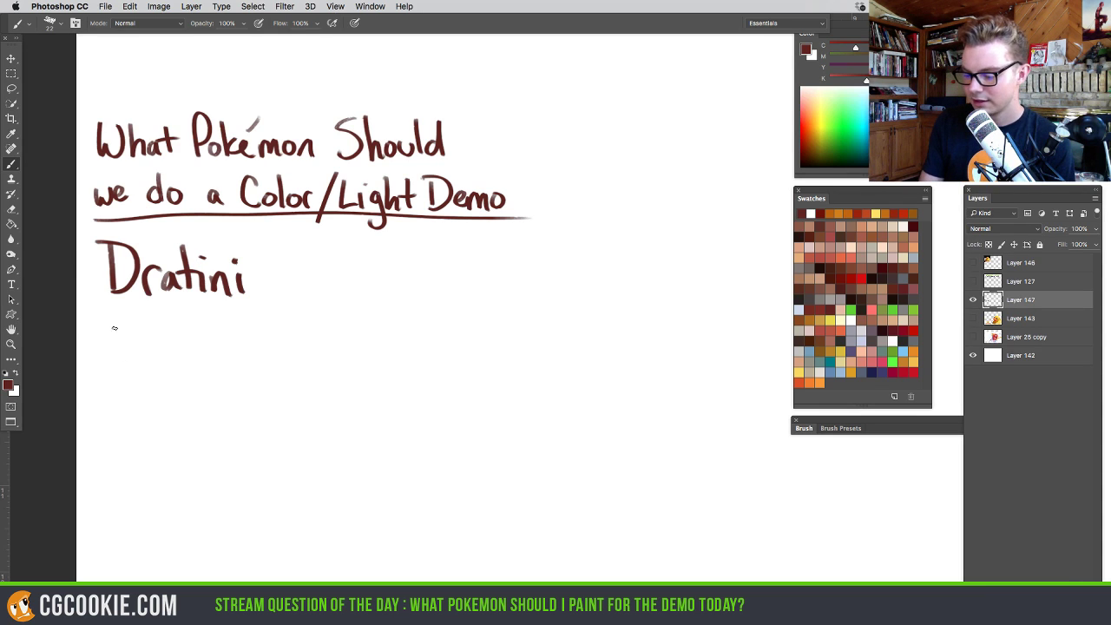
Handwrite "Ekans" as the second list entry, below "Dratini"
mouse_move(109, 318)
mouse_down()
mouse_move(137, 354)
mouse_move(134, 315)
mouse_up()
mouse_move(141, 315)
mouse_down()
mouse_move(142, 357)
mouse_move(167, 349)
mouse_up()
drag(179, 335, 182, 351)
drag(188, 334, 214, 353)
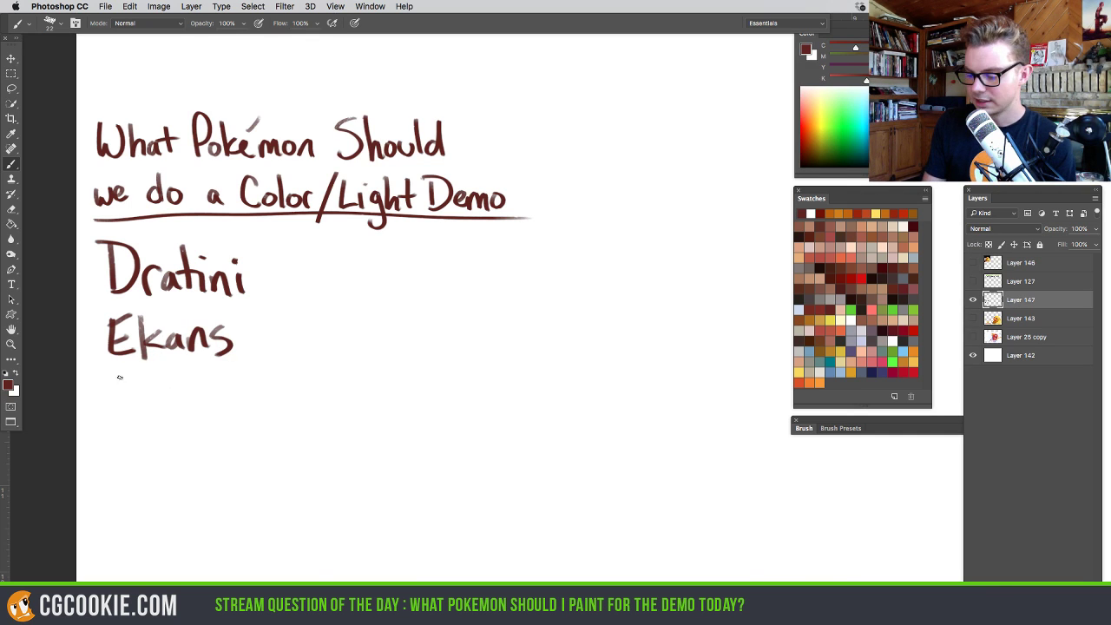
Handwrite "Gengar" and "Golem" as the next two list entries below "Ekans"
mouse_move(121, 377)
mouse_down()
mouse_move(117, 424)
mouse_move(144, 398)
mouse_up()
drag(140, 408, 166, 422)
mouse_move(167, 401)
mouse_down()
mouse_move(170, 422)
mouse_move(198, 420)
mouse_up()
mouse_move(203, 404)
mouse_down()
mouse_move(196, 439)
mouse_move(245, 396)
mouse_up()
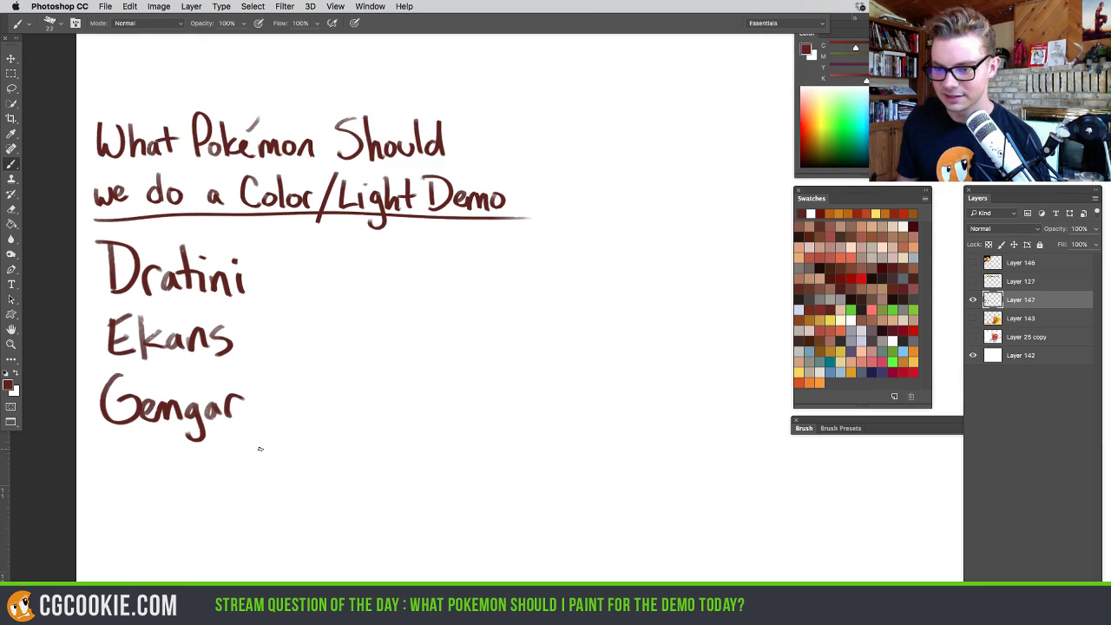
mouse_move(130, 438)
mouse_down()
mouse_move(135, 470)
mouse_move(148, 466)
mouse_move(161, 486)
mouse_up()
drag(168, 473, 216, 486)
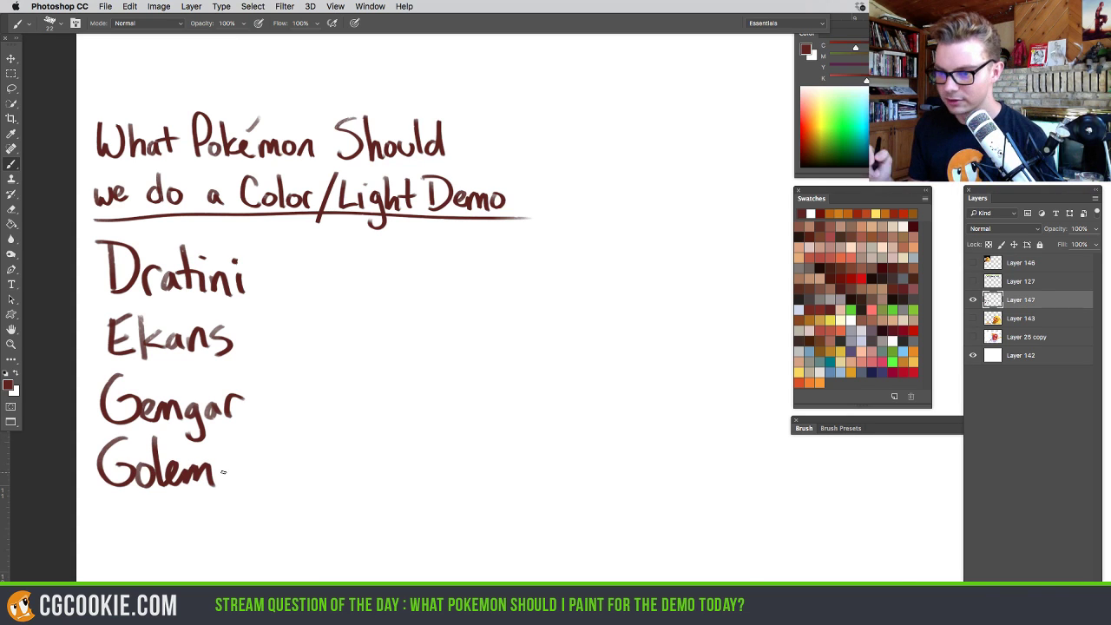
Add a tally mark beside "Gengar" and handwrite "Latios" as the next list entry below "Golem"
drag(269, 380, 271, 426)
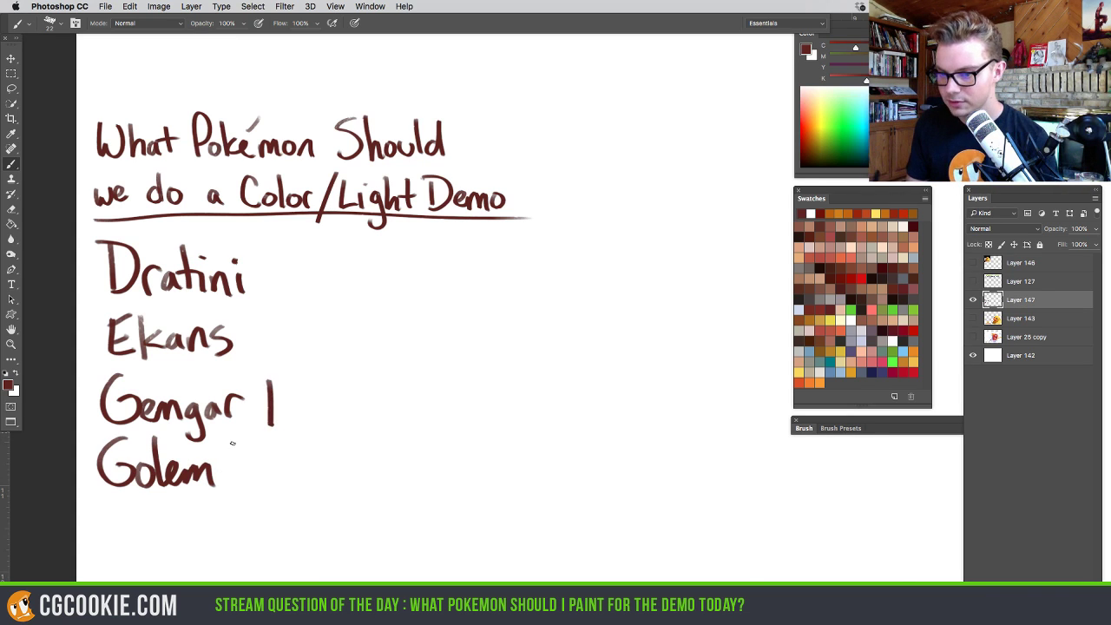
mouse_move(105, 500)
mouse_down()
mouse_move(107, 536)
mouse_move(132, 534)
mouse_up()
mouse_move(144, 521)
mouse_down()
mouse_move(137, 533)
mouse_move(149, 536)
mouse_up()
mouse_move(159, 502)
mouse_down()
mouse_move(160, 534)
mouse_move(178, 519)
mouse_up()
drag(177, 523, 178, 537)
drag(192, 520, 184, 522)
drag(208, 514, 198, 538)
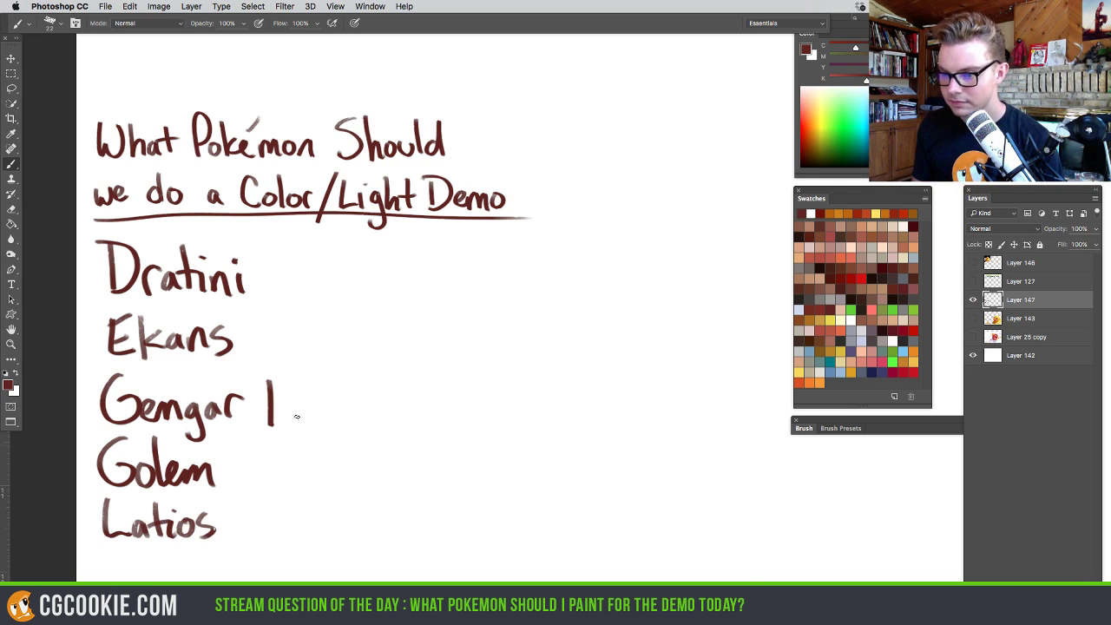
Handwrite "Psyduck" as the next list entry below "Latios"
scroll(295, 486, down, 3)
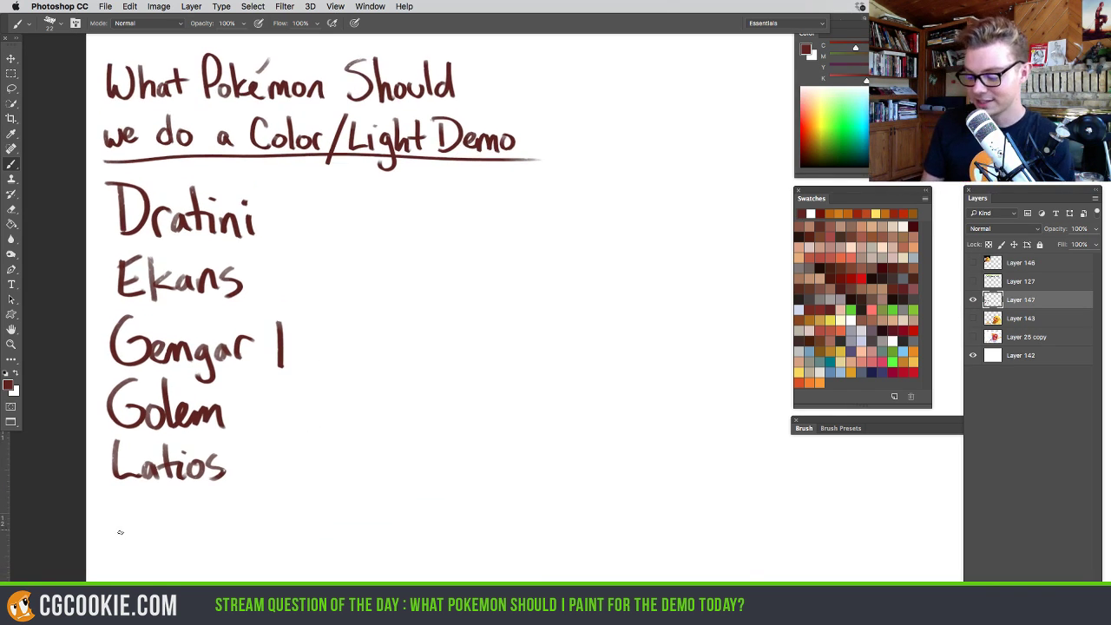
drag(119, 537, 117, 488)
mouse_move(117, 490)
mouse_down()
mouse_move(137, 533)
mouse_move(176, 512)
mouse_up()
mouse_move(177, 510)
mouse_down()
mouse_move(175, 552)
mouse_move(200, 526)
mouse_move(221, 529)
mouse_up()
drag(238, 513, 226, 531)
drag(243, 491, 243, 534)
drag(262, 507, 266, 533)
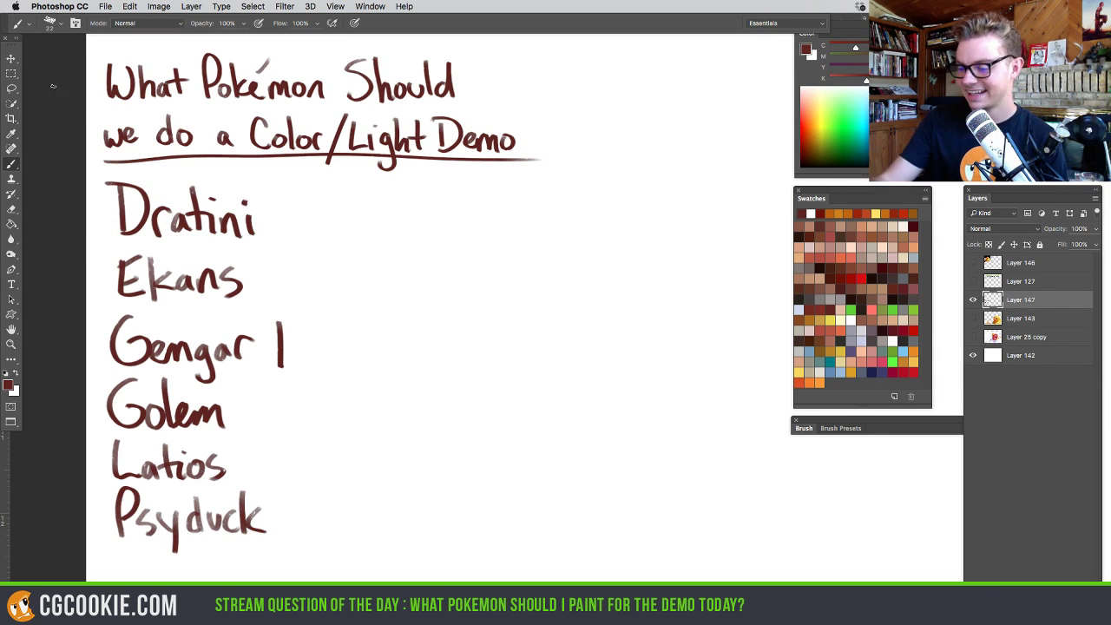
Scale the heading and list down to about 79%, keeping the upper-left corner in place
key(ctrl+t)
drag(543, 552, 452, 449)
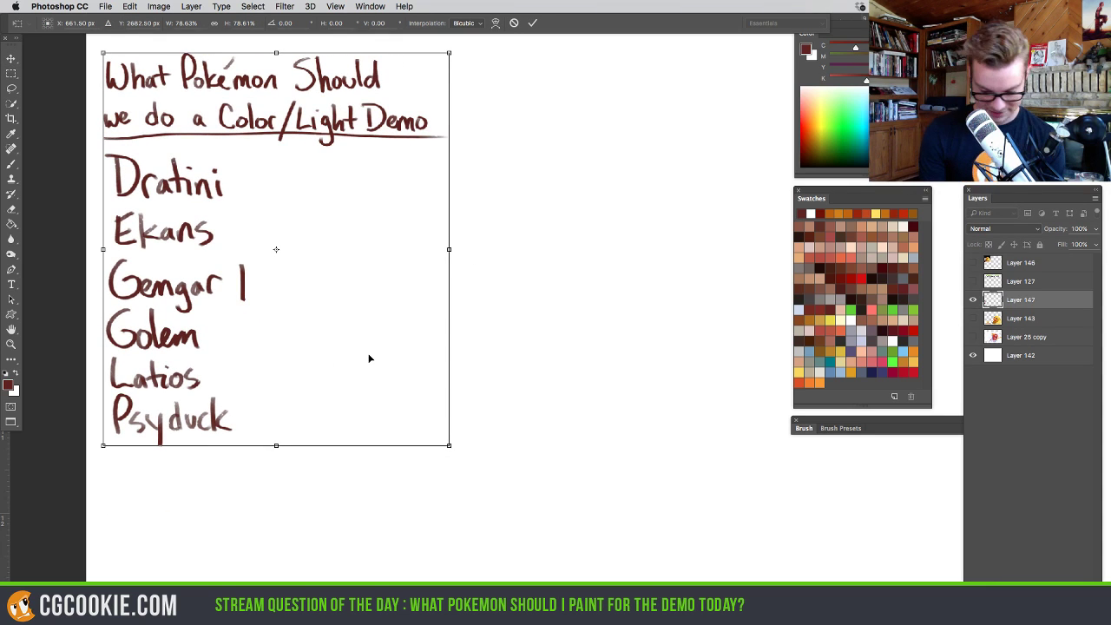
key(Return)
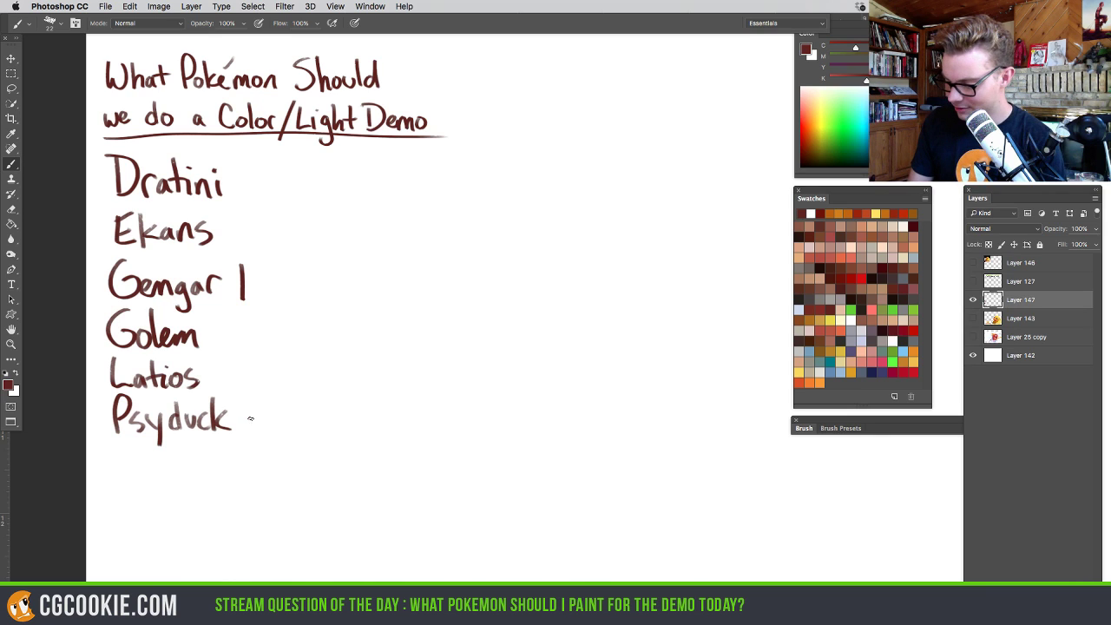
Add a tally mark beside "Psyduck" and handwrite "Koffing" below it
drag(251, 396, 251, 430)
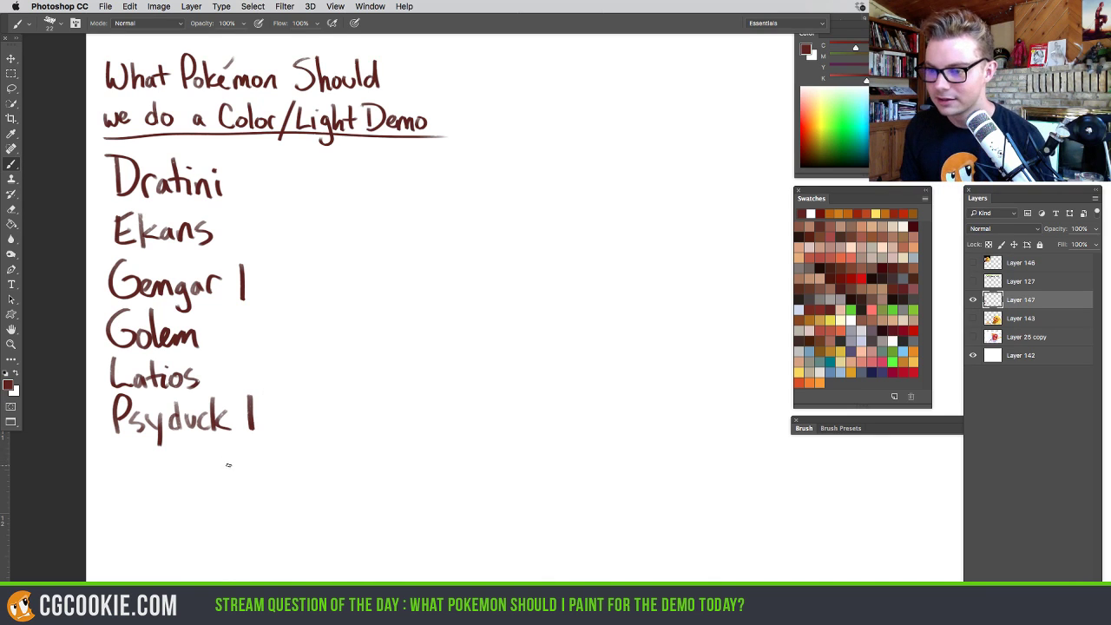
mouse_move(113, 447)
mouse_down()
mouse_move(113, 484)
mouse_move(132, 484)
mouse_up()
mouse_move(144, 469)
mouse_down()
mouse_move(167, 449)
mouse_move(162, 471)
mouse_up()
mouse_move(184, 441)
mouse_down()
mouse_move(167, 485)
mouse_move(210, 482)
mouse_move(213, 516)
mouse_up()
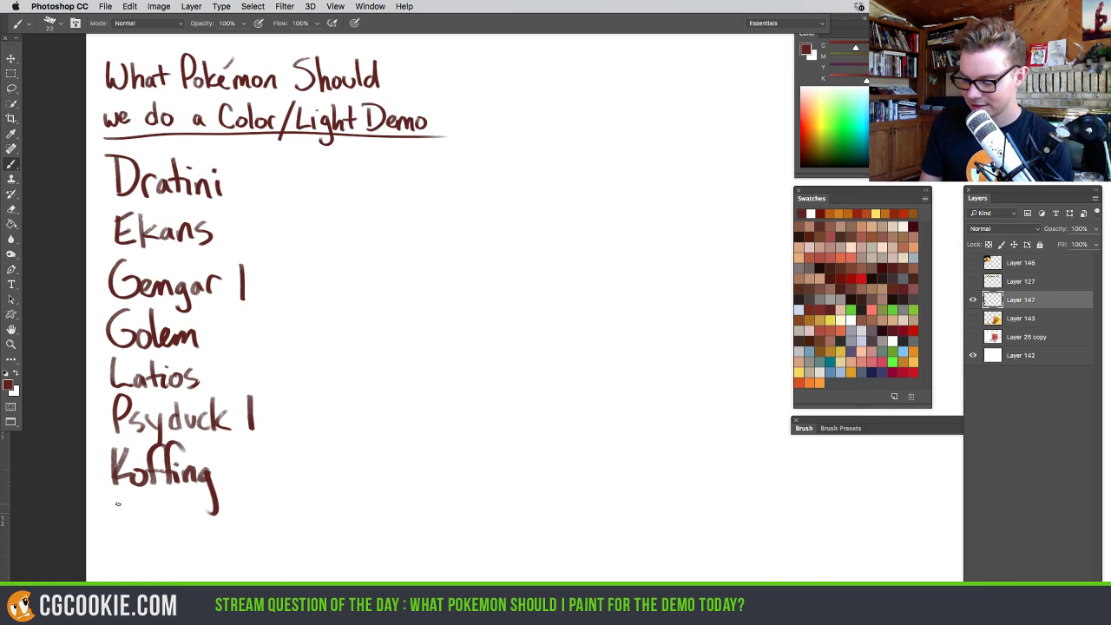
Handwrite "Haunter" and "Ponyta" as the next two list entries below "Koffing"
mouse_move(118, 502)
mouse_down()
mouse_move(120, 538)
mouse_move(139, 521)
mouse_up()
mouse_move(134, 501)
mouse_down()
mouse_move(132, 540)
mouse_move(155, 537)
mouse_up()
drag(158, 521, 196, 535)
drag(187, 517, 205, 515)
drag(205, 526, 218, 536)
drag(219, 524, 231, 516)
mouse_move(136, 568)
mouse_down()
mouse_move(184, 573)
mouse_move(223, 559)
mouse_up()
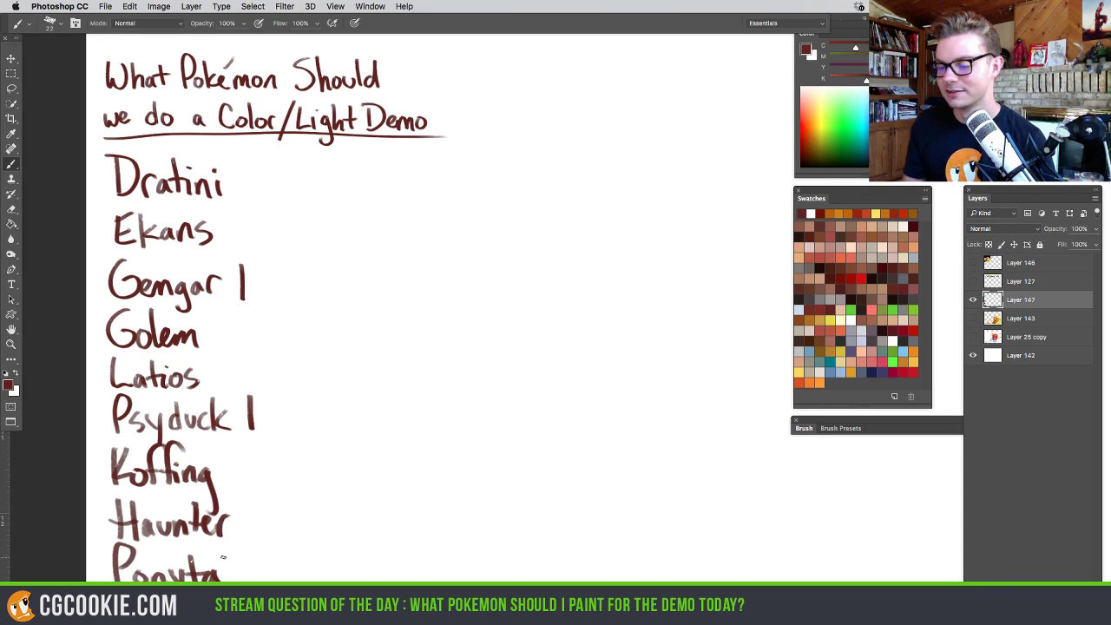
Move the heading and list straight up the canvas to free room below "Ponyta"
scroll(326, 370, down, 5)
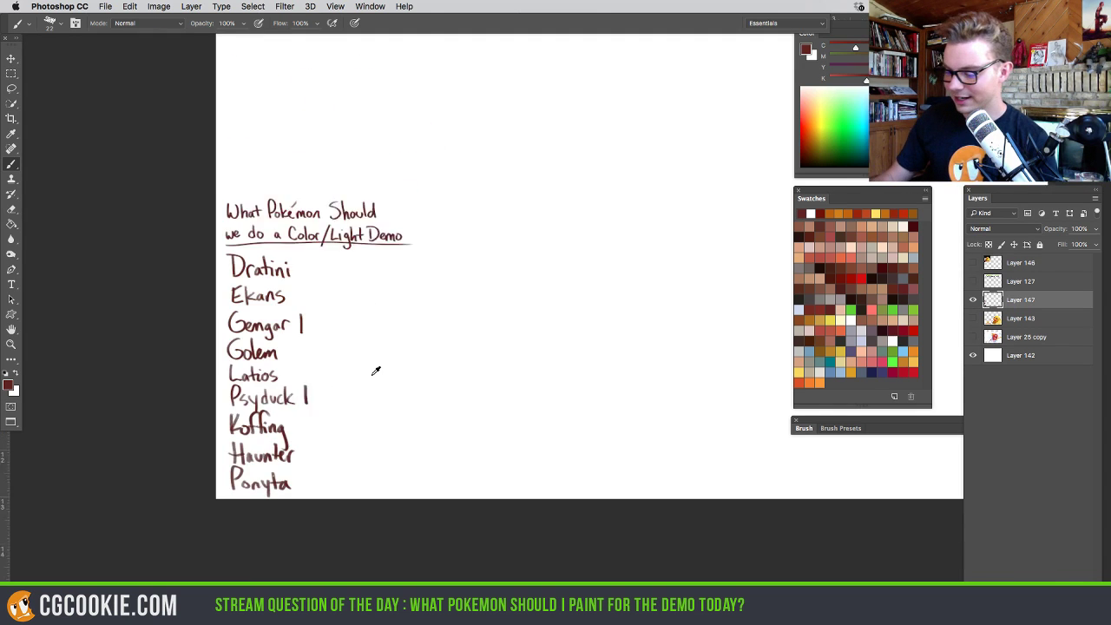
scroll(397, 412, up, 3)
scroll(396, 412, right, 3)
key(v)
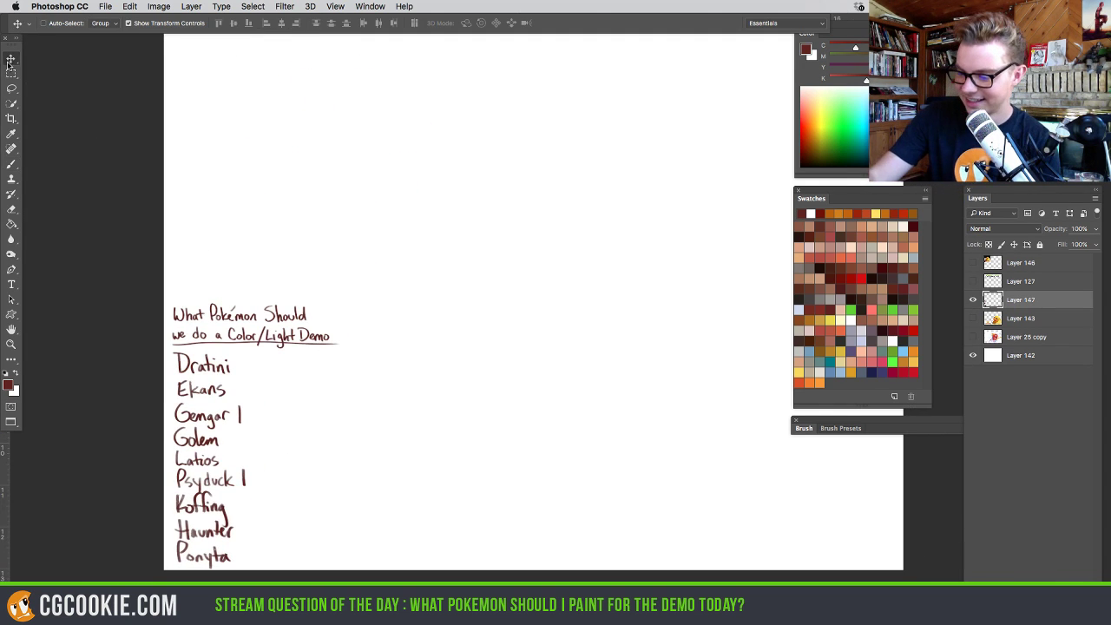
drag(268, 439, 269, 277)
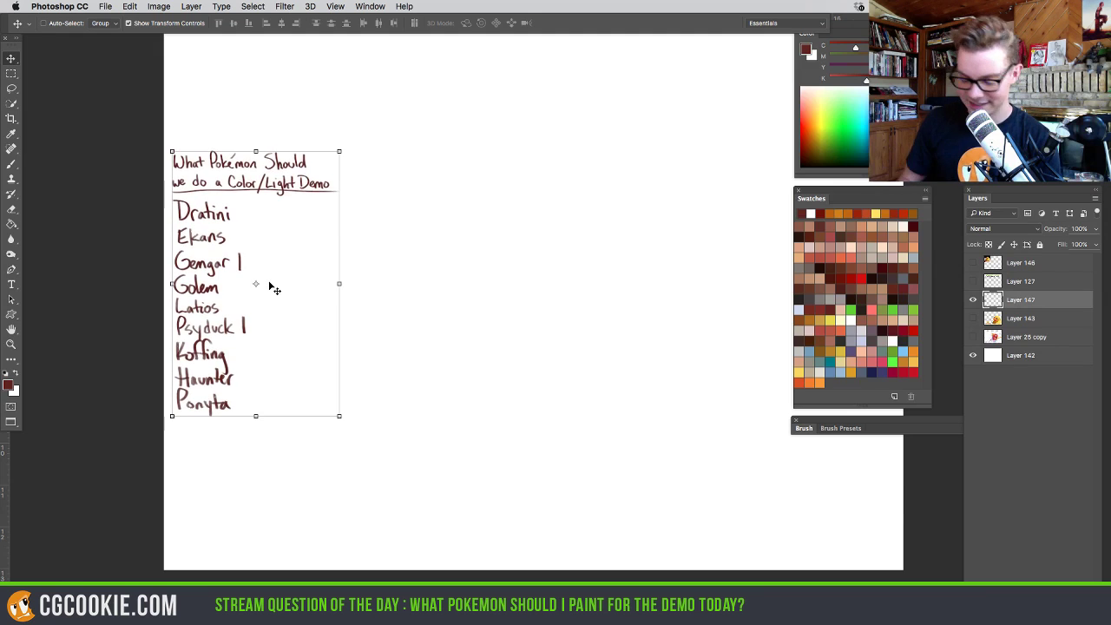
Handwrite "Jigglypuff" with the brush as the next list entry below "Ponyta"
key(b)
scroll(298, 390, up, 3)
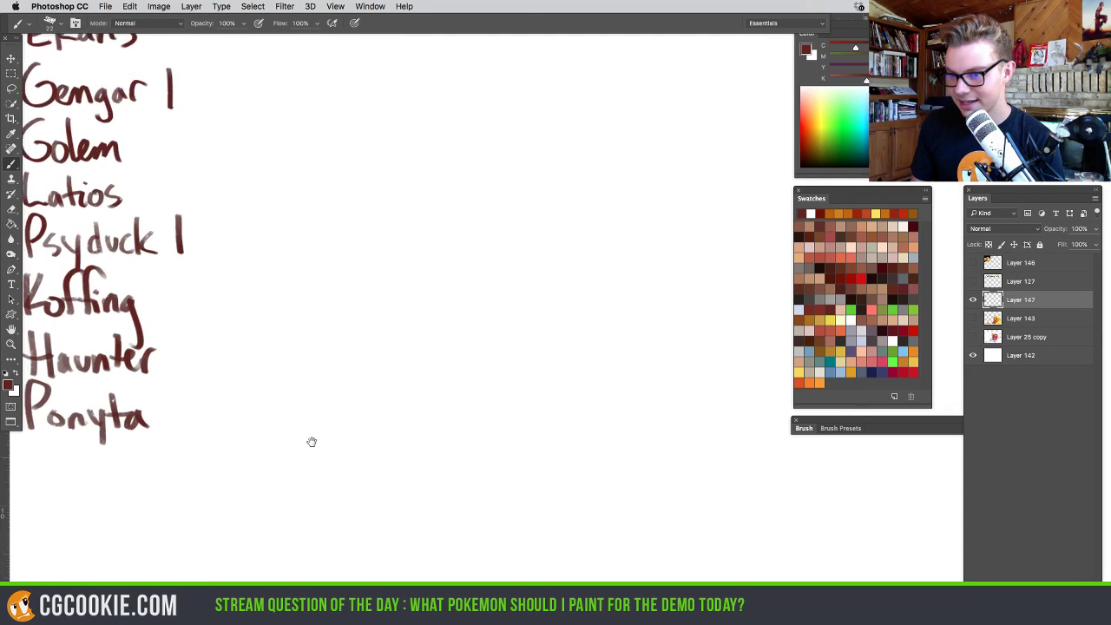
scroll(310, 441, left, 5)
scroll(310, 441, down, 1)
scroll(416, 421, right, 1)
scroll(324, 422, right, 3)
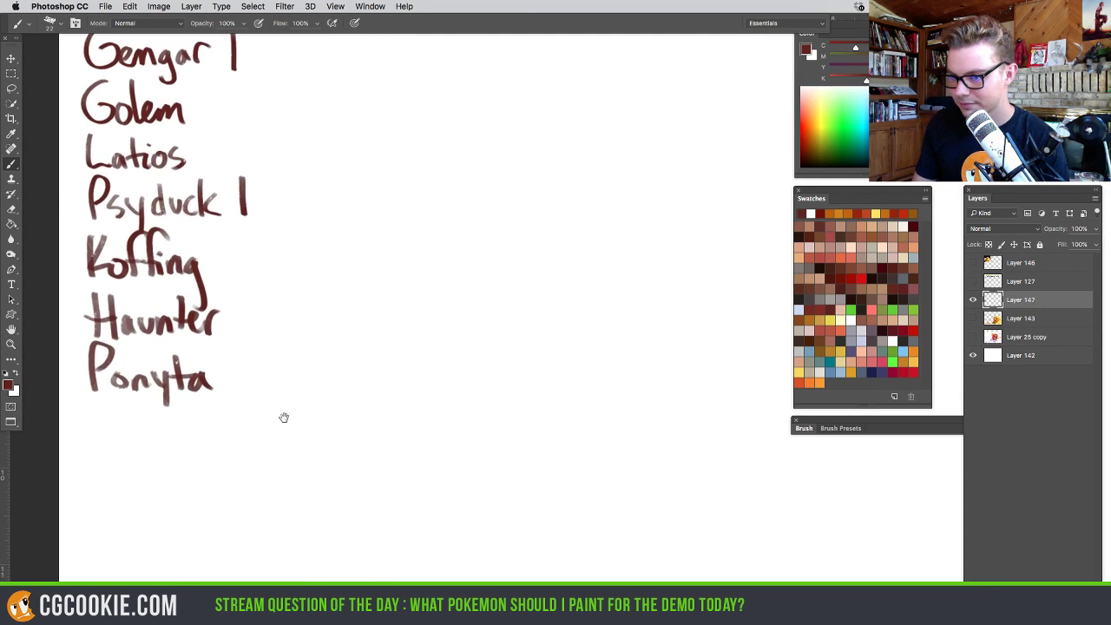
mouse_move(85, 401)
mouse_down()
mouse_move(118, 400)
mouse_move(87, 436)
mouse_move(116, 439)
mouse_up()
drag(135, 423, 130, 459)
drag(155, 425, 146, 467)
mouse_move(170, 401)
mouse_down()
mouse_move(163, 439)
mouse_move(177, 439)
mouse_up()
drag(185, 422, 181, 465)
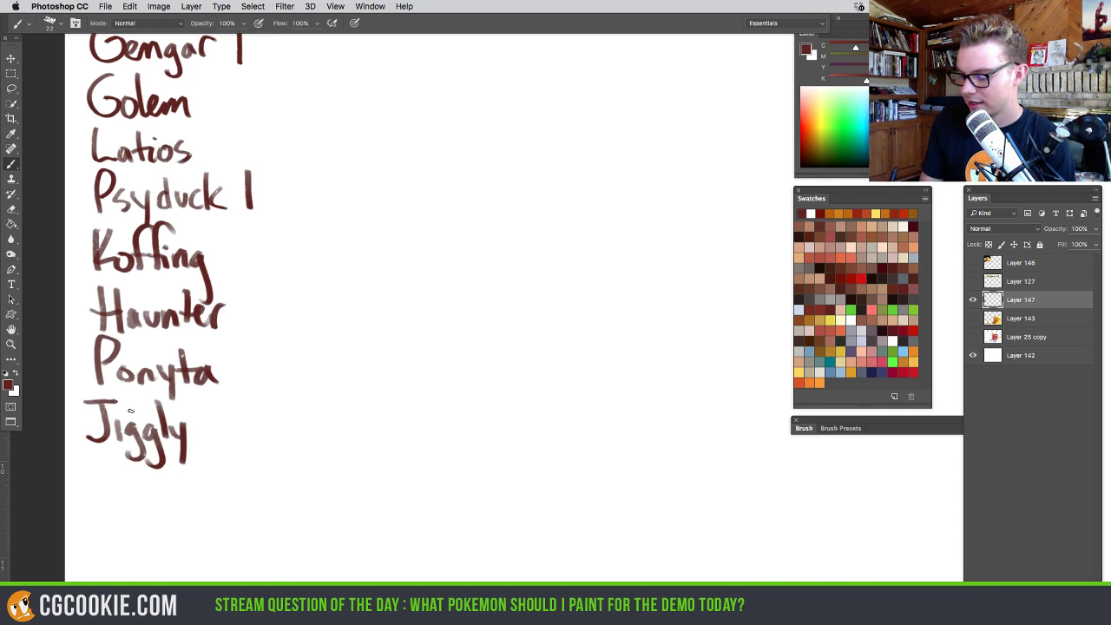
click(128, 412)
drag(196, 423, 201, 465)
mouse_move(197, 425)
mouse_down()
mouse_move(229, 425)
mouse_move(222, 434)
mouse_up()
mouse_move(217, 422)
mouse_down()
mouse_move(235, 420)
mouse_move(243, 441)
mouse_up()
drag(232, 420, 258, 417)
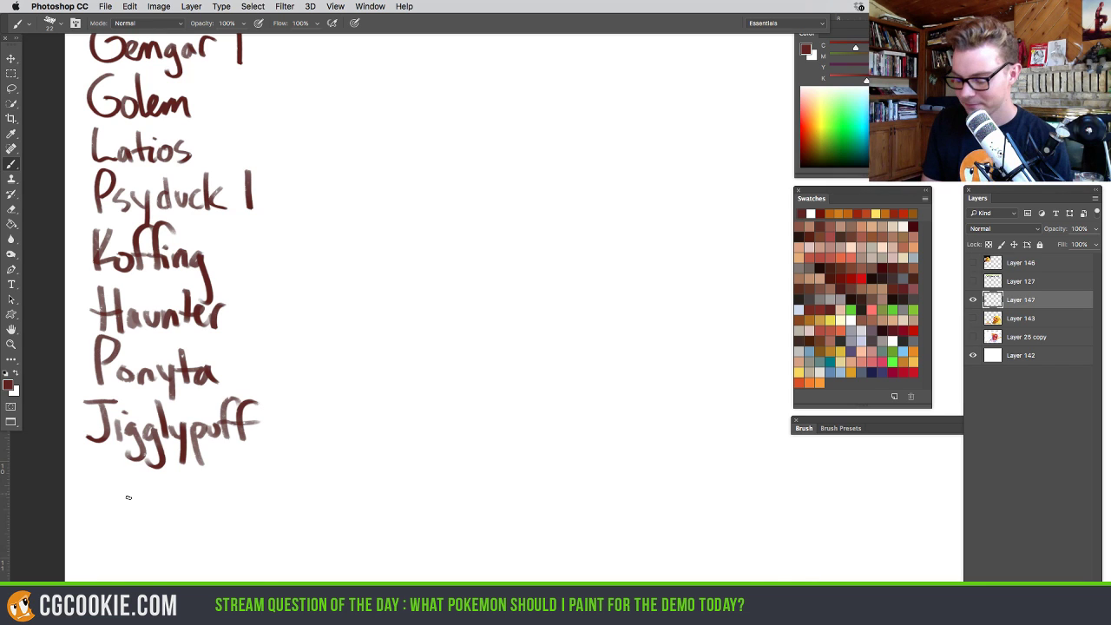
Handwrite "Snorlax" as the next list entry below "Jigglypuff"
mouse_move(113, 462)
mouse_down()
mouse_move(109, 493)
mouse_move(154, 488)
mouse_move(161, 500)
mouse_move(176, 462)
mouse_move(182, 501)
mouse_up()
mouse_move(199, 486)
mouse_down()
mouse_move(201, 502)
mouse_move(227, 501)
mouse_up()
drag(226, 477, 208, 508)
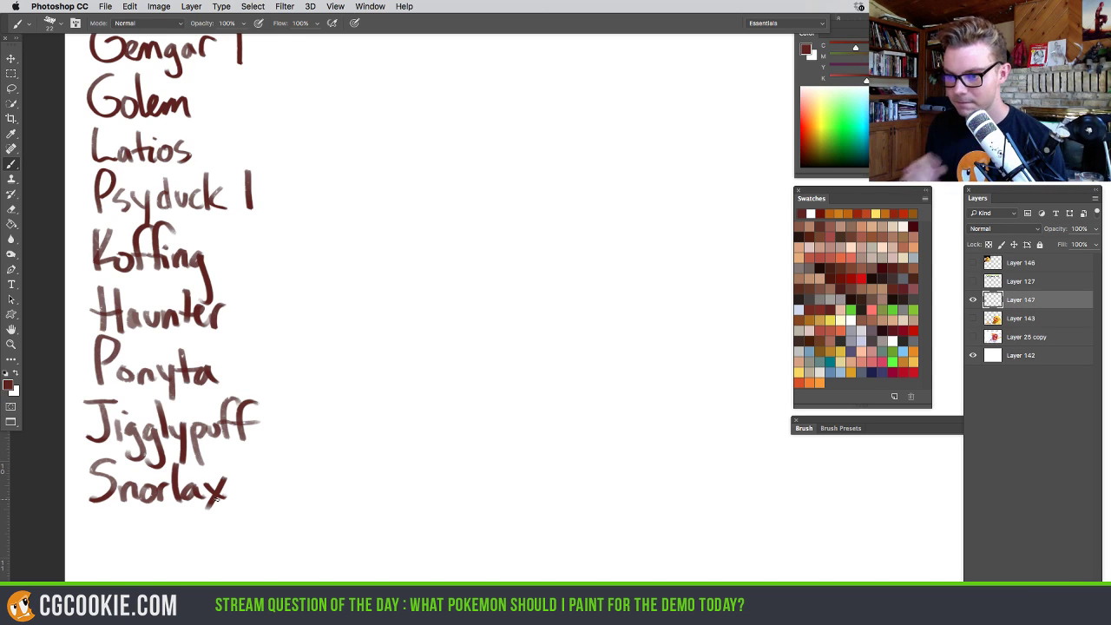
Add two more tally marks beside "Gengar", one more beside "Psyduck" and one beside "Haunter"
scroll(287, 122, up, 2)
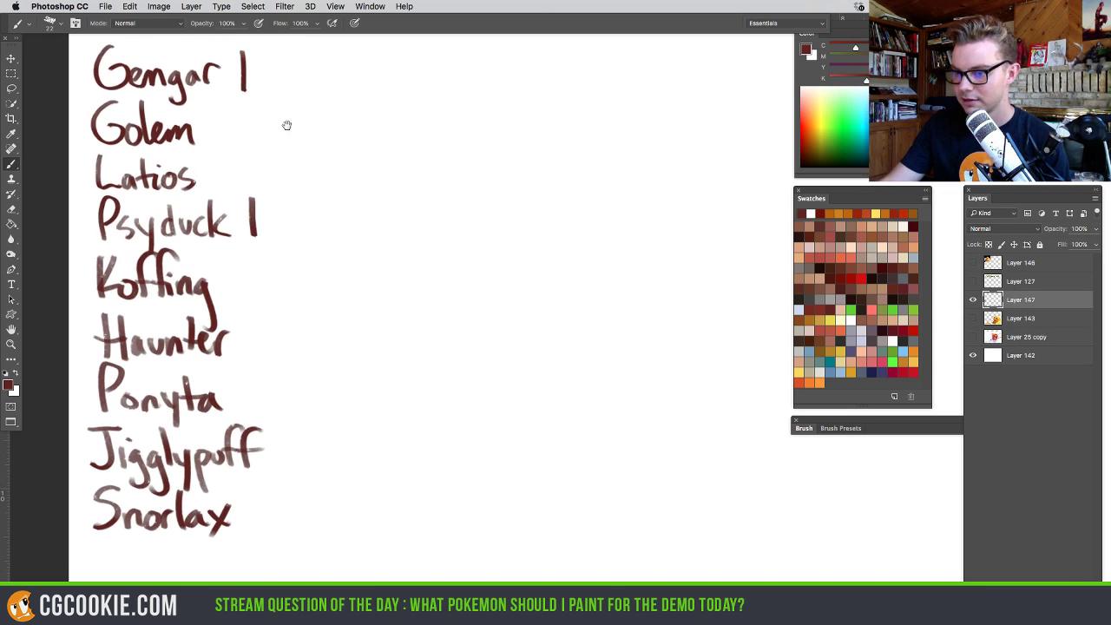
drag(257, 53, 259, 90)
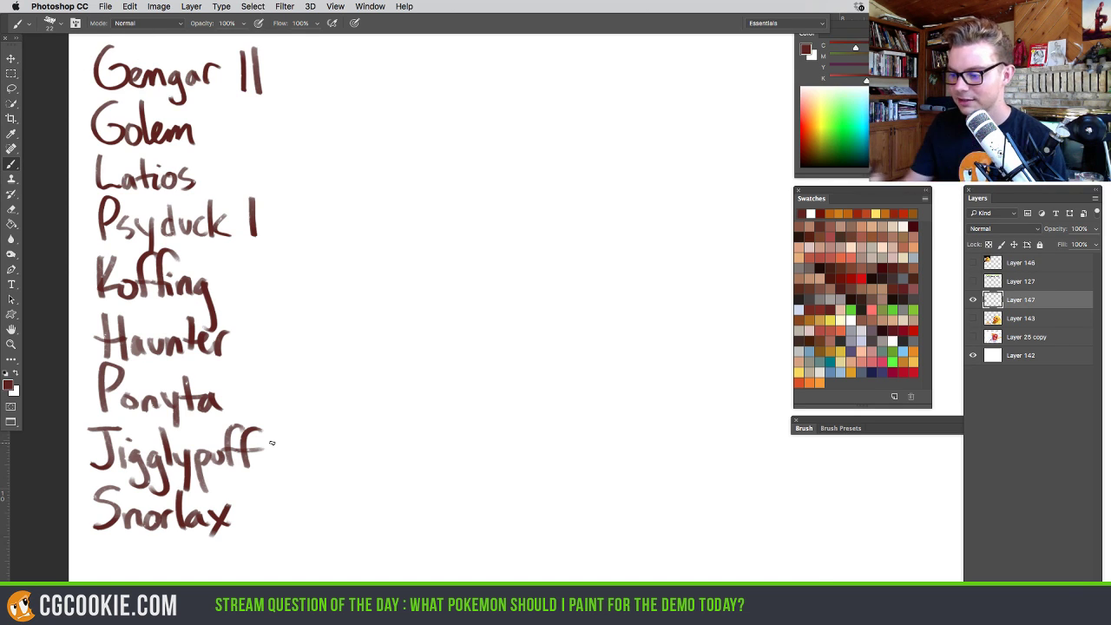
drag(271, 50, 273, 90)
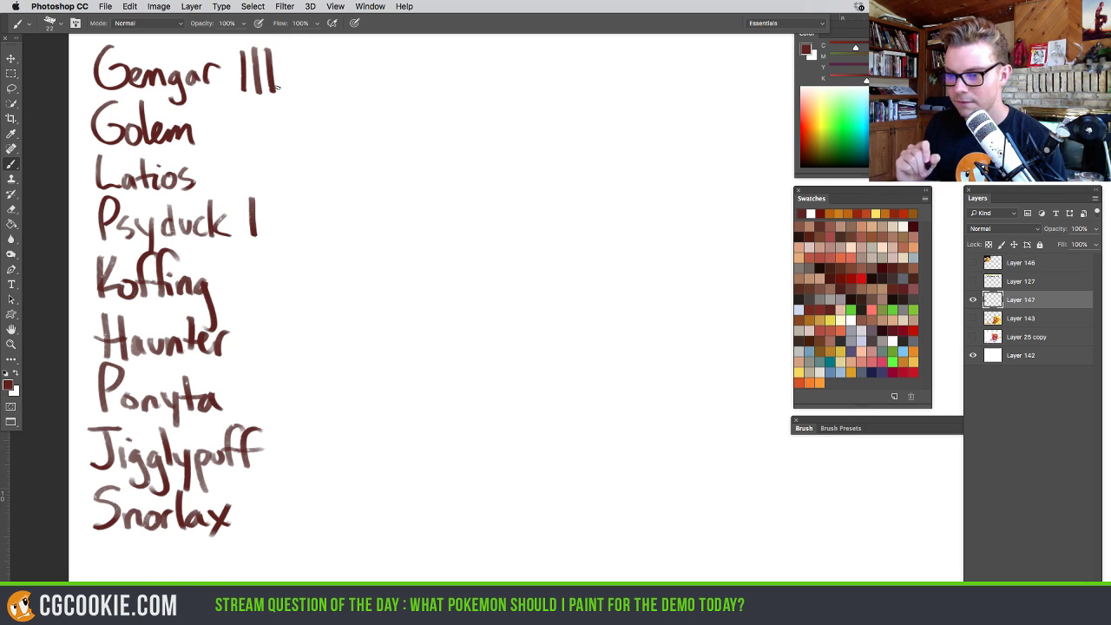
drag(265, 201, 269, 245)
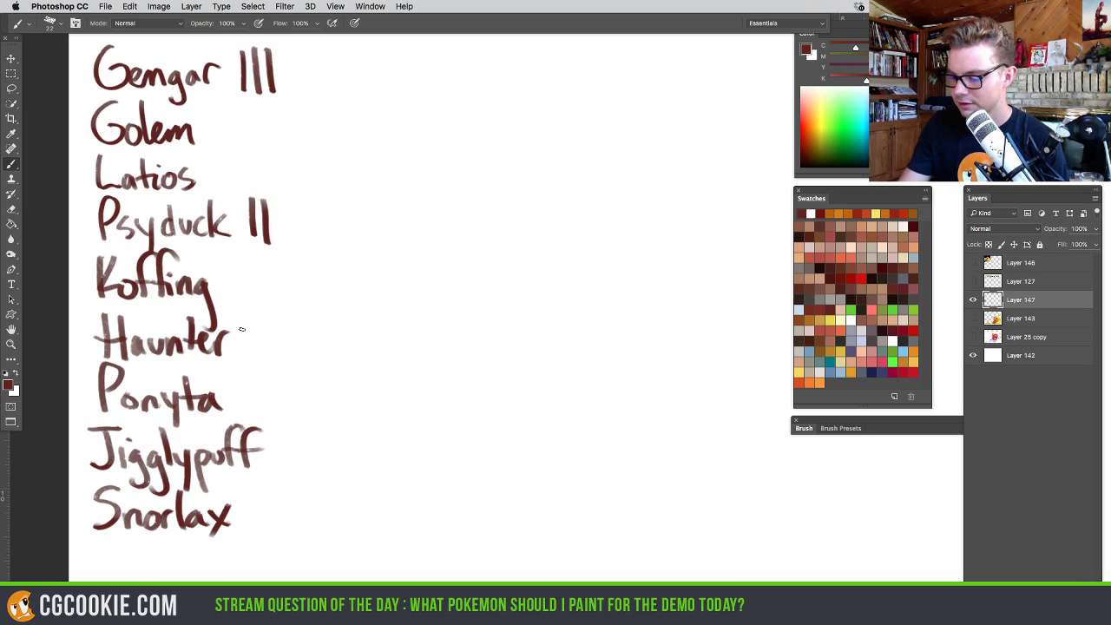
drag(248, 317, 249, 356)
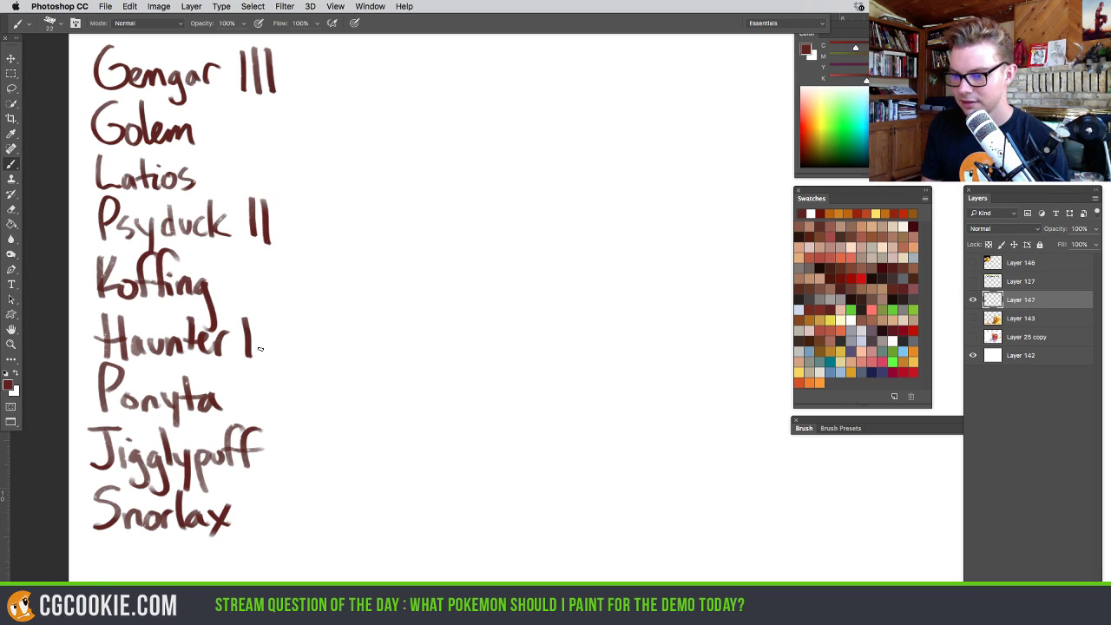
Handwrite "Alolan Sandslash" below "Snorlax", undoing and redrawing any misplaced strokes
drag(115, 539, 111, 558)
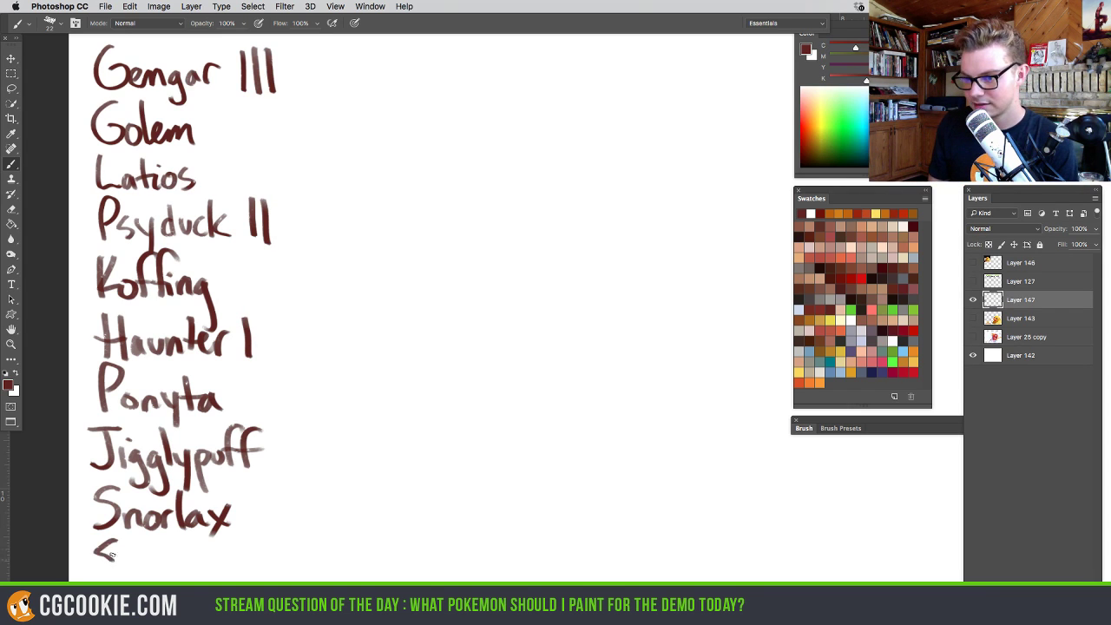
key(super+z)
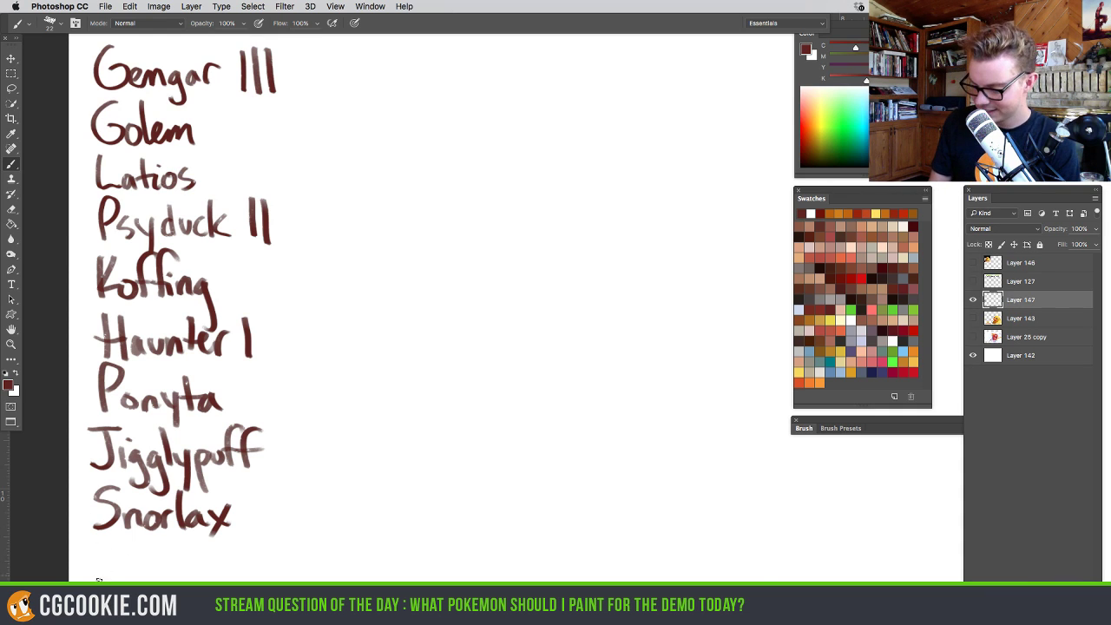
mouse_move(98, 580)
mouse_down()
mouse_move(124, 582)
mouse_move(120, 562)
mouse_move(130, 579)
mouse_move(151, 573)
mouse_up()
mouse_move(156, 546)
mouse_down()
mouse_move(158, 580)
mouse_move(173, 579)
mouse_up()
drag(180, 562, 193, 582)
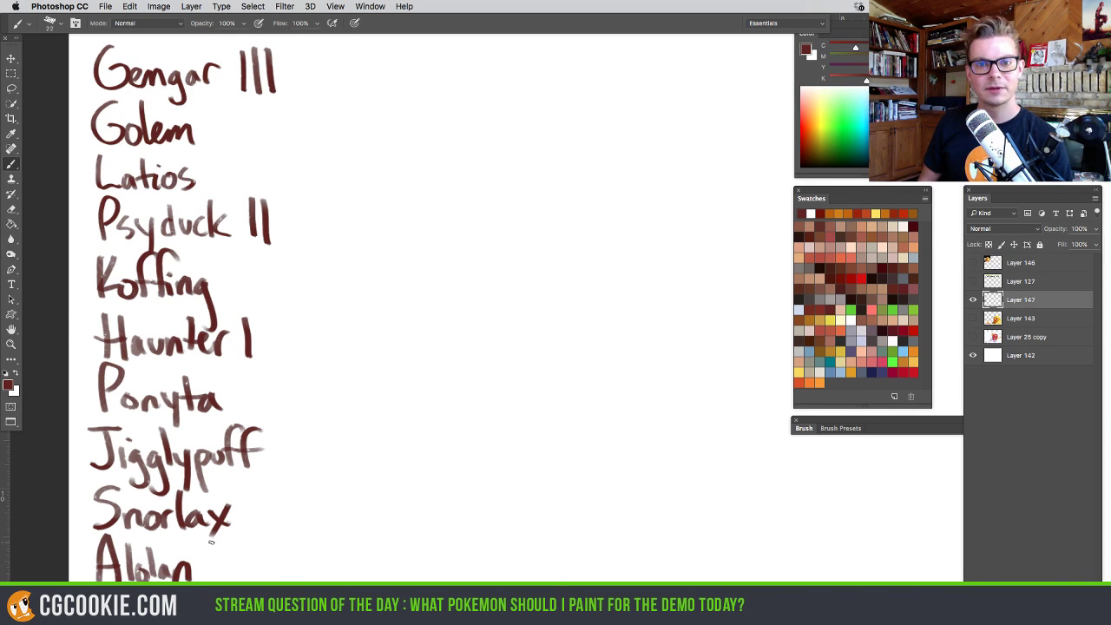
drag(232, 542, 205, 578)
mouse_move(241, 561)
mouse_down()
mouse_move(243, 579)
mouse_move(259, 581)
mouse_up()
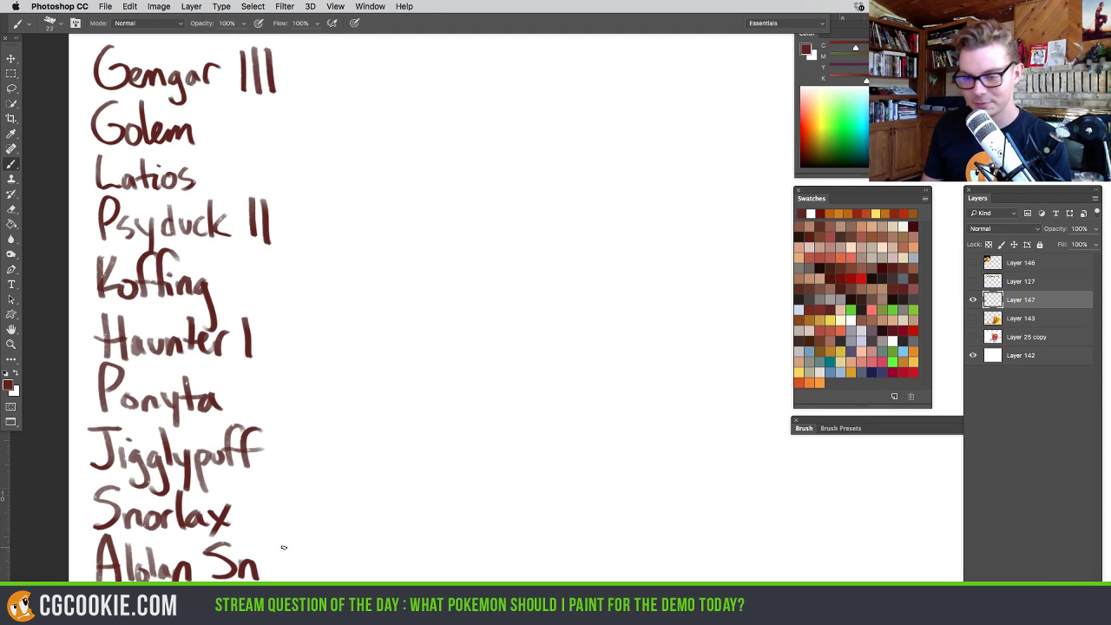
key(ctrl+z)
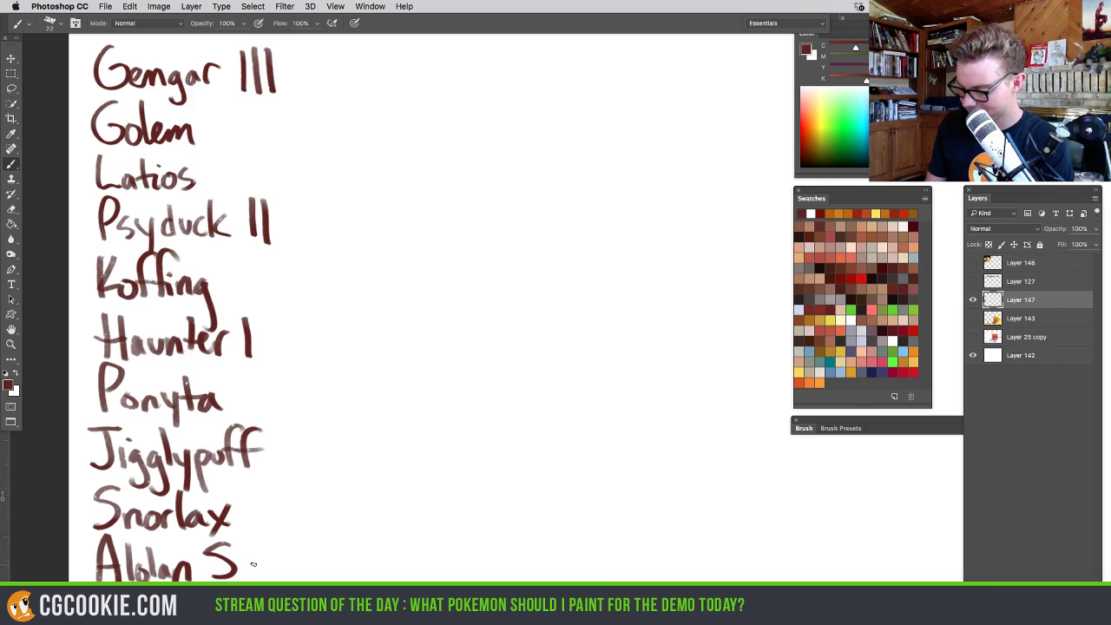
mouse_move(241, 564)
mouse_down()
mouse_move(281, 576)
mouse_move(297, 540)
mouse_move(325, 572)
mouse_move(341, 573)
mouse_up()
drag(356, 557, 343, 575)
drag(363, 537, 383, 577)
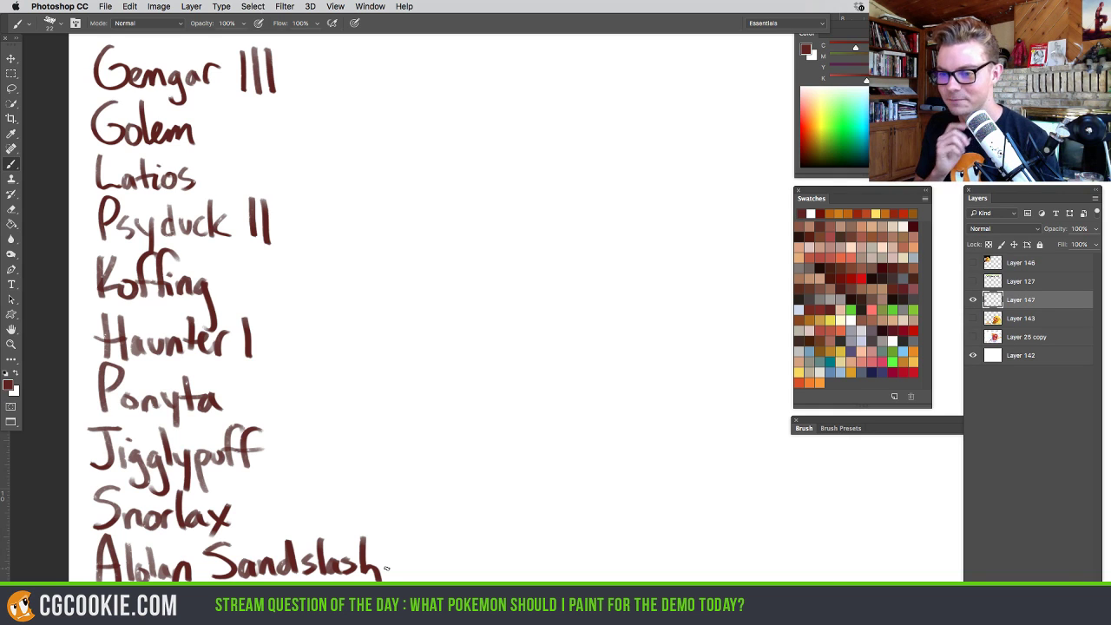
Handwrite "Agumon" as the next list entry below "Alolan Sandslash"
scroll(354, 486, down, 2)
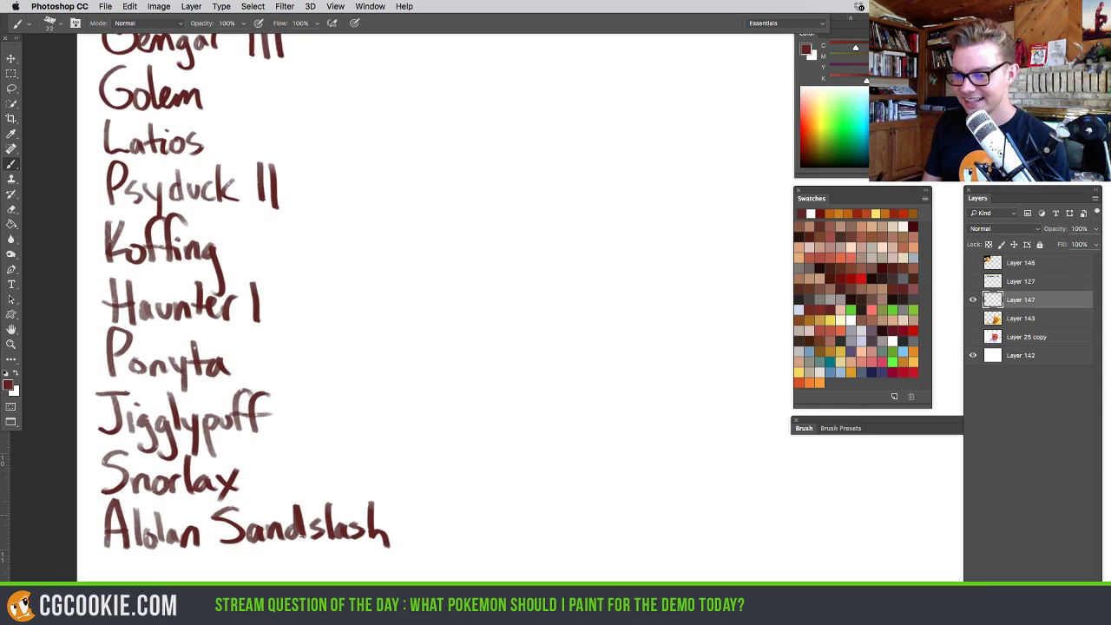
mouse_move(108, 577)
mouse_down()
mouse_move(128, 566)
mouse_move(146, 580)
mouse_move(231, 578)
mouse_up()
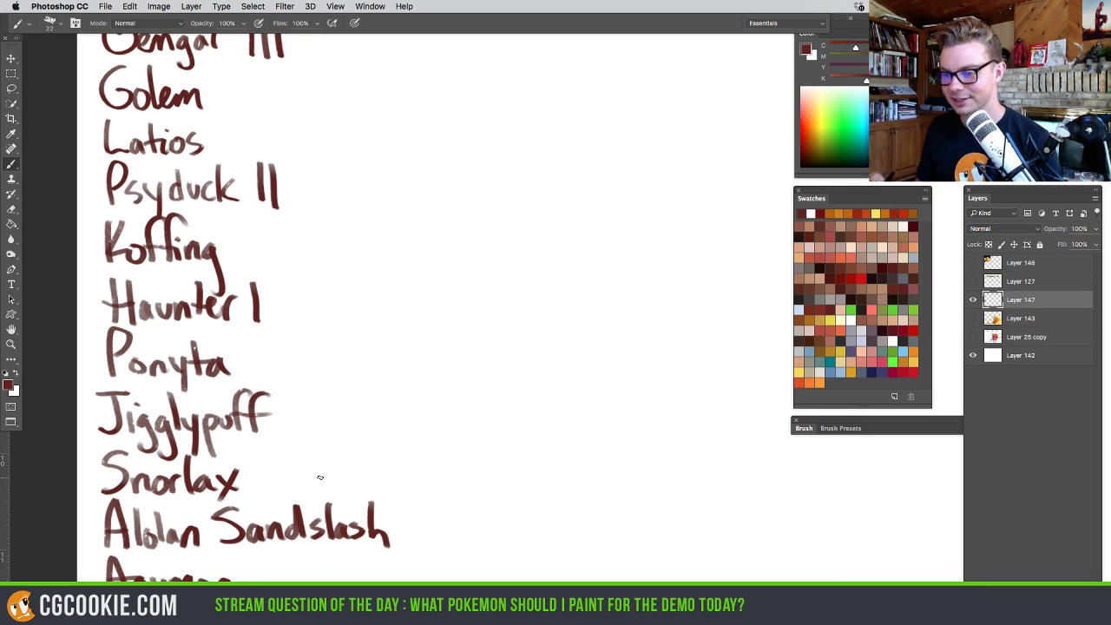
Add two more tally marks beside "Psyduck" and two beside "Jigglypuff"
key(ctrl+minus)
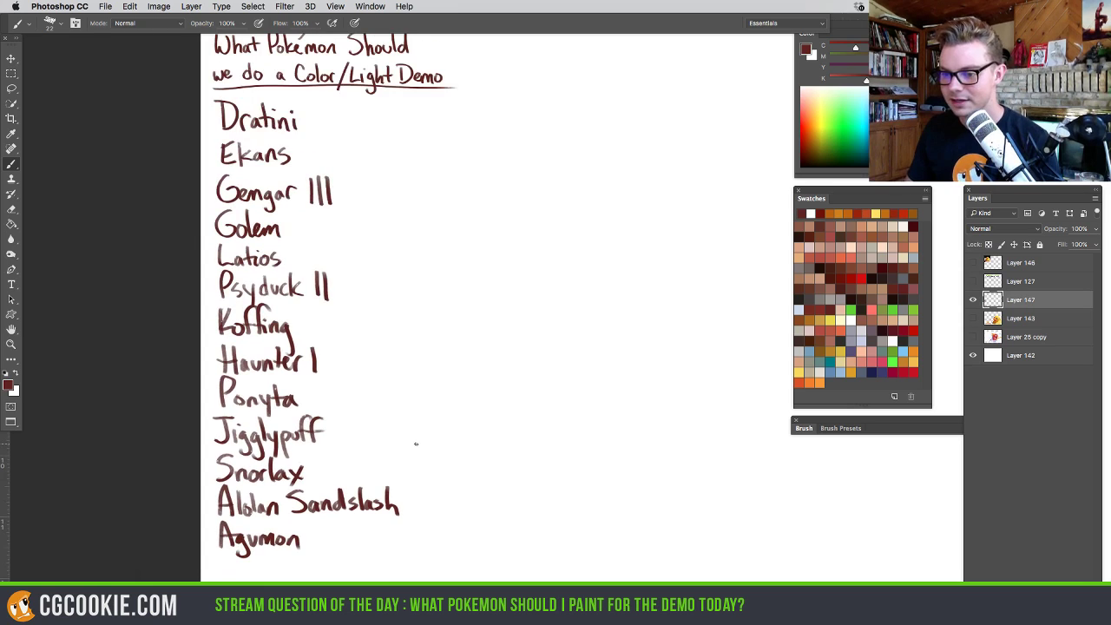
drag(334, 274, 334, 298)
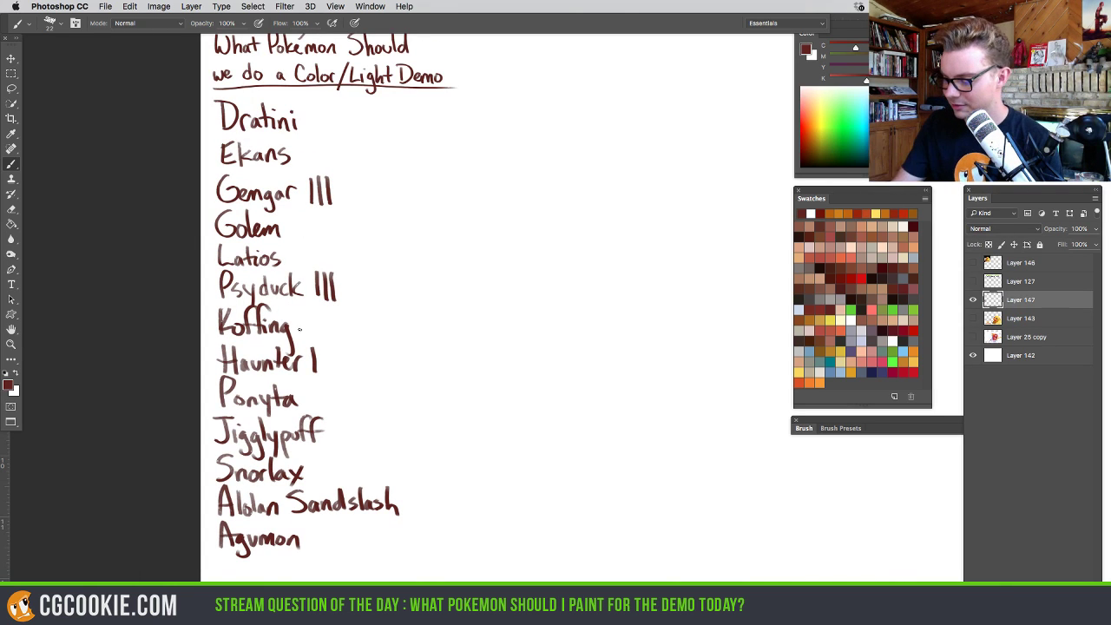
drag(338, 416, 340, 443)
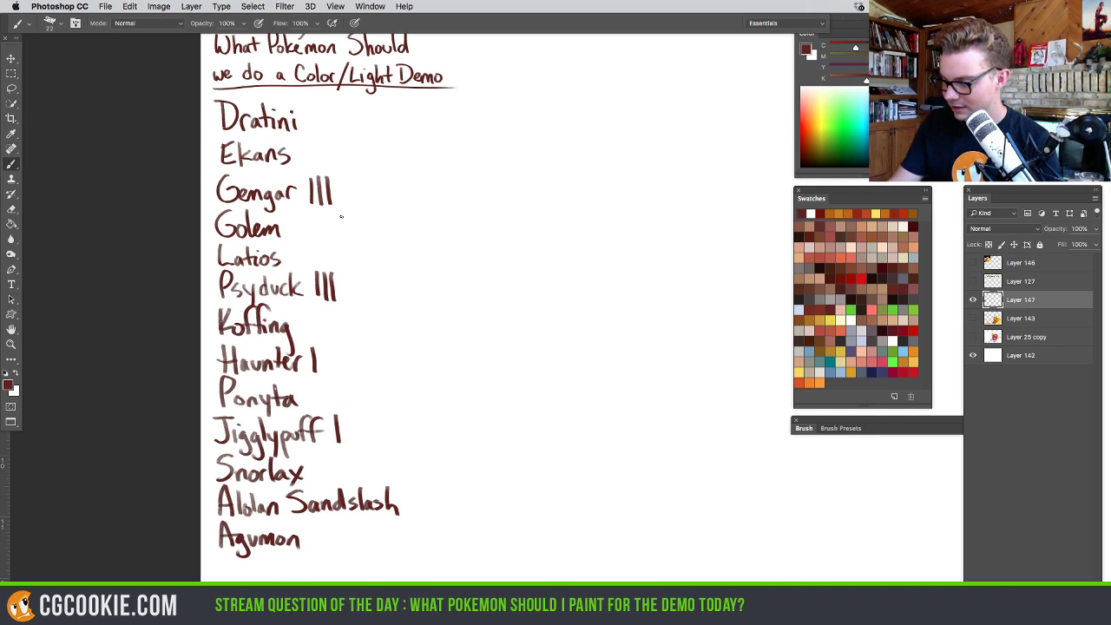
drag(339, 276, 342, 298)
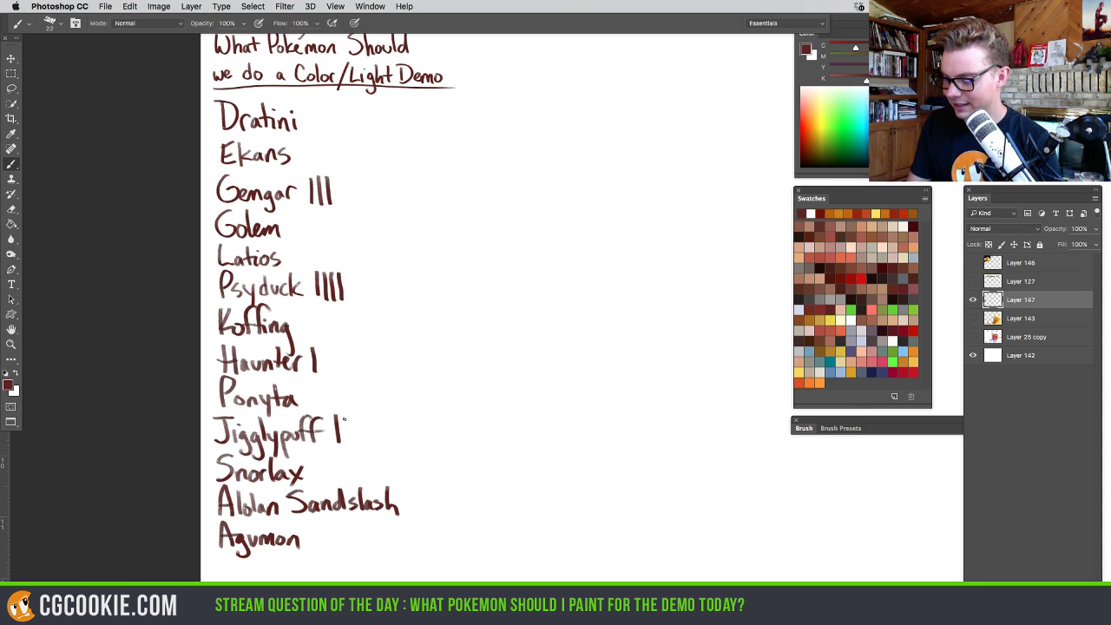
drag(345, 415, 348, 446)
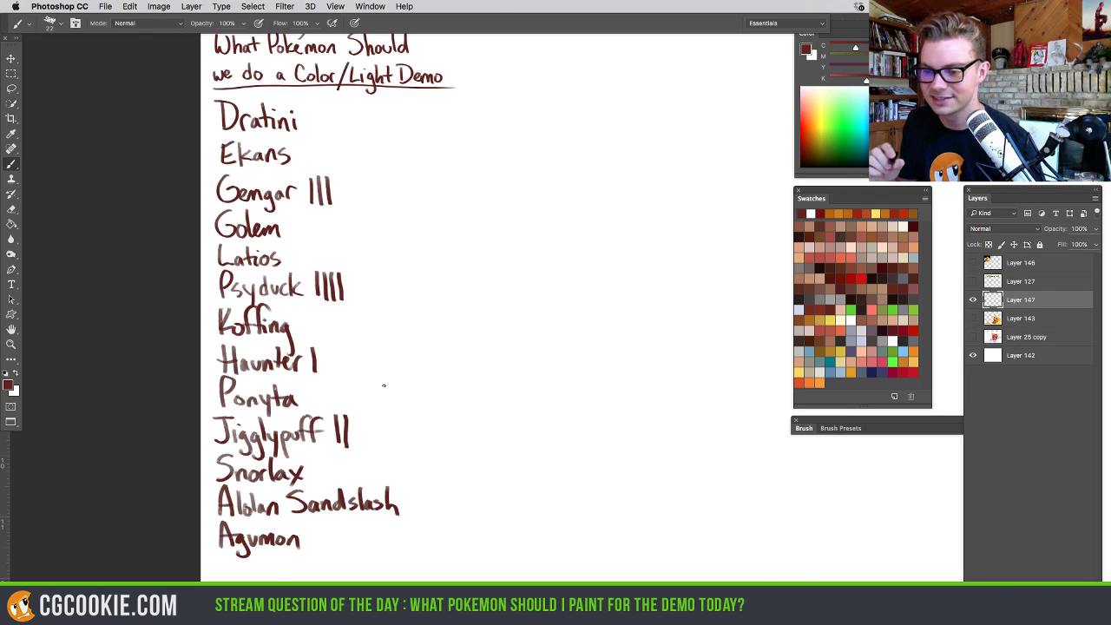
Add one tally mark each beside "Agumon" and "Jigglypuff", and strike a fifth diagonal mark through "Psyduck"'s four
drag(316, 522, 318, 548)
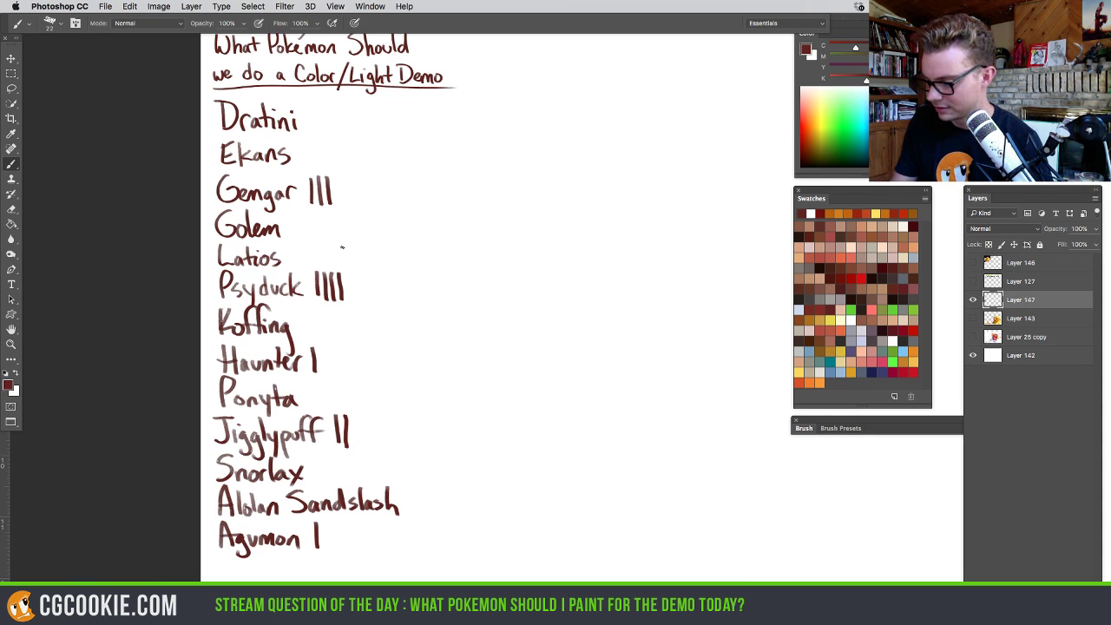
drag(353, 415, 357, 444)
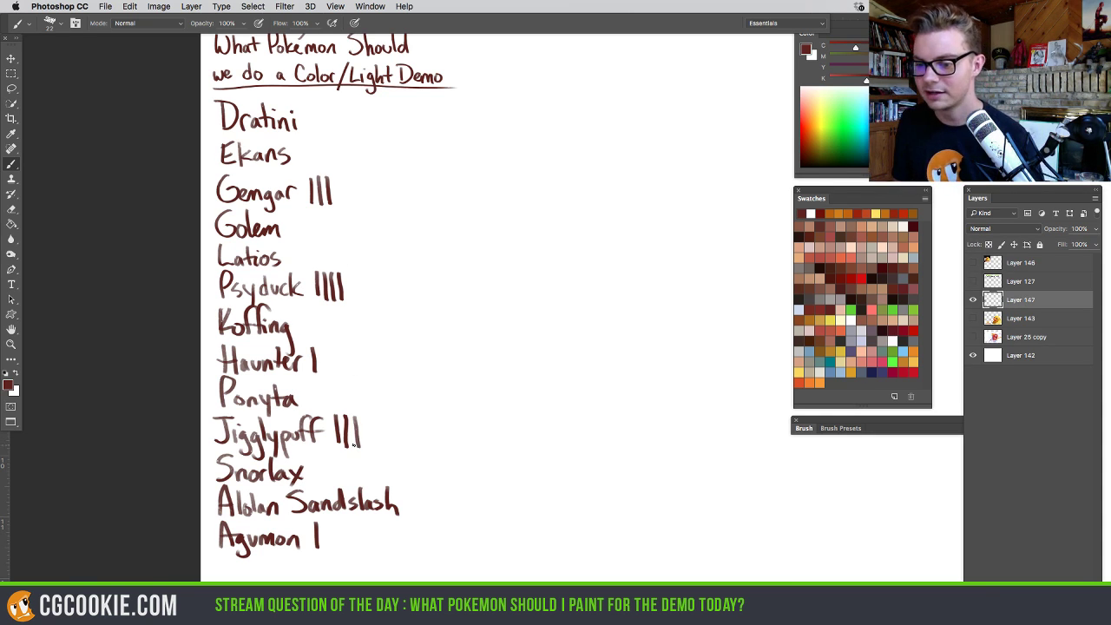
drag(343, 270, 311, 295)
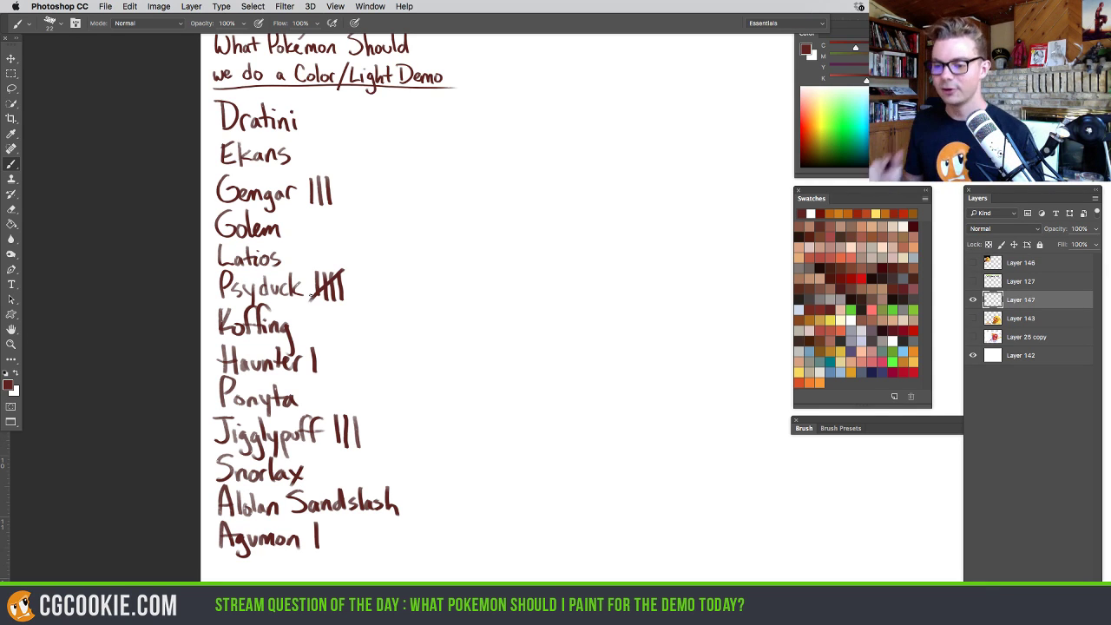
Handwrite "Alola Raichu" as the next list entry below "Agumon", undoing and redrawing the misplaced letter
scroll(354, 530, down, 2)
mouse_move(227, 556)
mouse_down()
mouse_move(233, 528)
mouse_move(243, 556)
mouse_up()
drag(228, 546, 245, 553)
drag(260, 539, 276, 553)
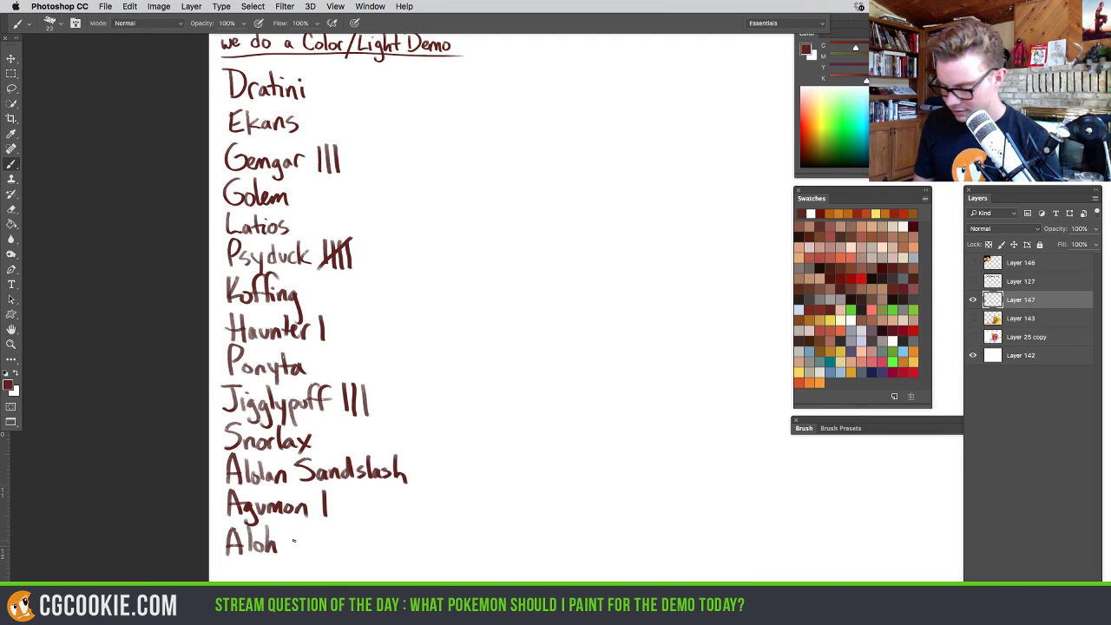
key(super+z)
mouse_move(270, 524)
mouse_down()
mouse_move(270, 553)
mouse_move(311, 552)
mouse_up()
drag(323, 543, 328, 552)
mouse_move(342, 543)
mouse_down()
mouse_move(336, 552)
mouse_move(354, 552)
mouse_up()
drag(358, 541, 367, 552)
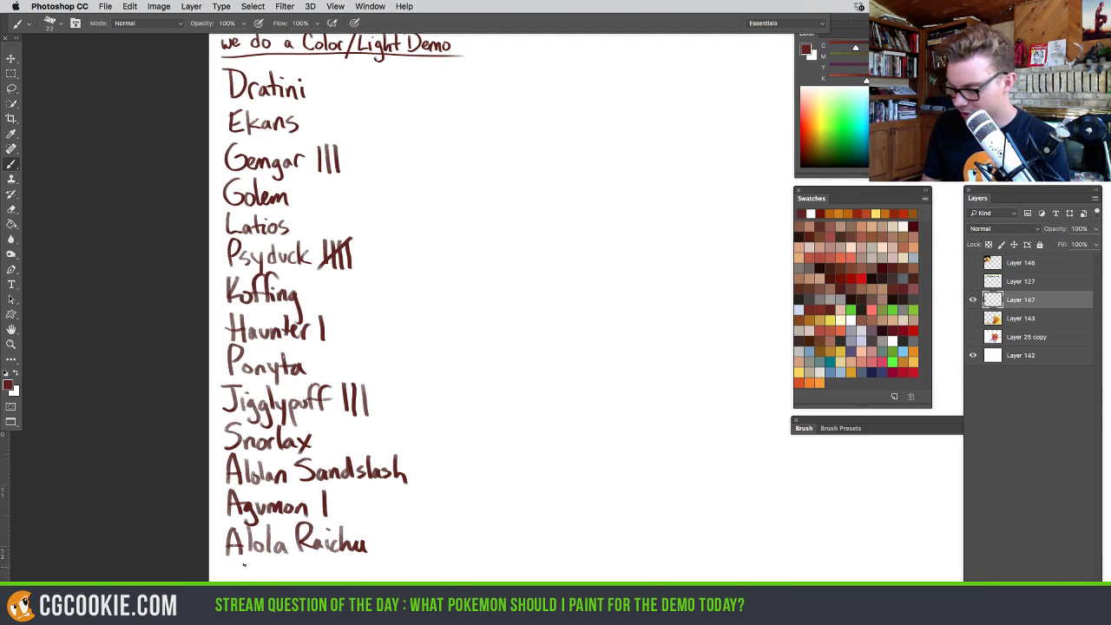
Handwrite "Squirtle" below "Alola Raichu" and undo the stray stroke made after it
mouse_move(242, 565)
mouse_down()
mouse_move(226, 580)
mouse_move(319, 583)
mouse_up()
mouse_move(509, 399)
mouse_down()
mouse_move(489, 424)
mouse_move(412, 432)
mouse_up()
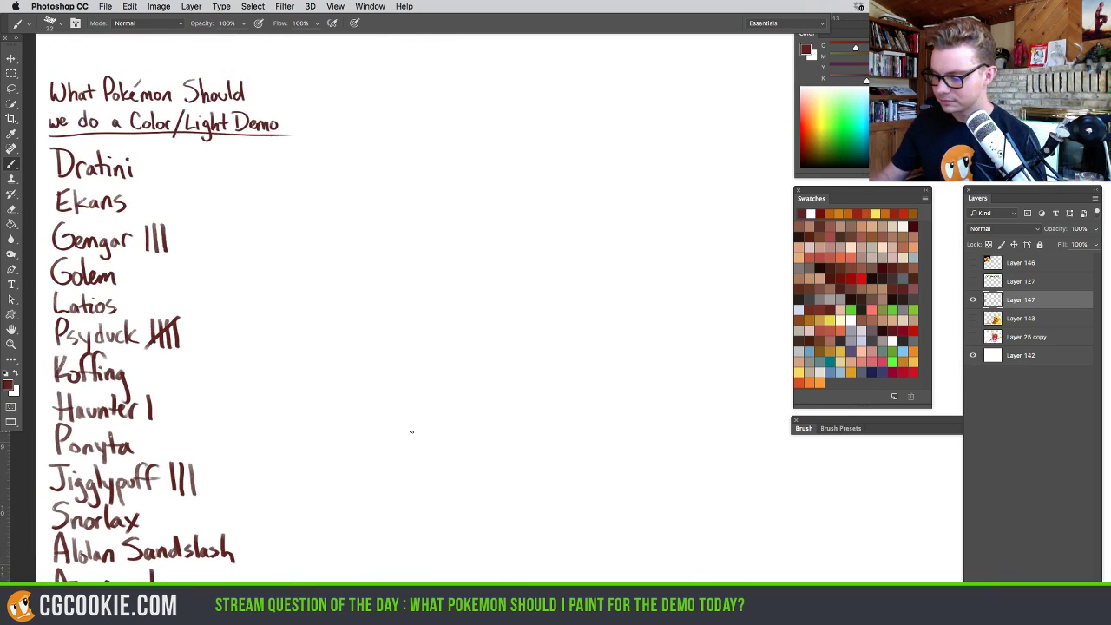
scroll(506, 392, down, 2)
mouse_move(547, 467)
mouse_down()
mouse_move(435, 484)
mouse_move(395, 476)
mouse_move(379, 454)
mouse_up()
mouse_move(110, 175)
mouse_down()
mouse_move(253, 222)
mouse_move(70, 186)
mouse_move(67, 174)
mouse_up()
key(ctrl+z)
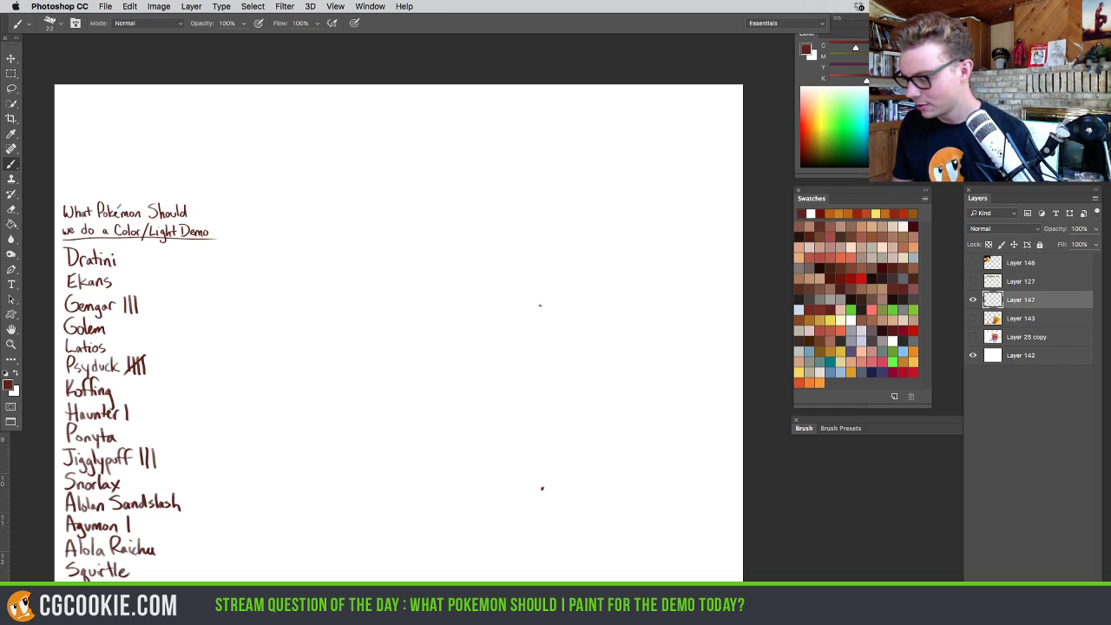
drag(330, 296, 334, 297)
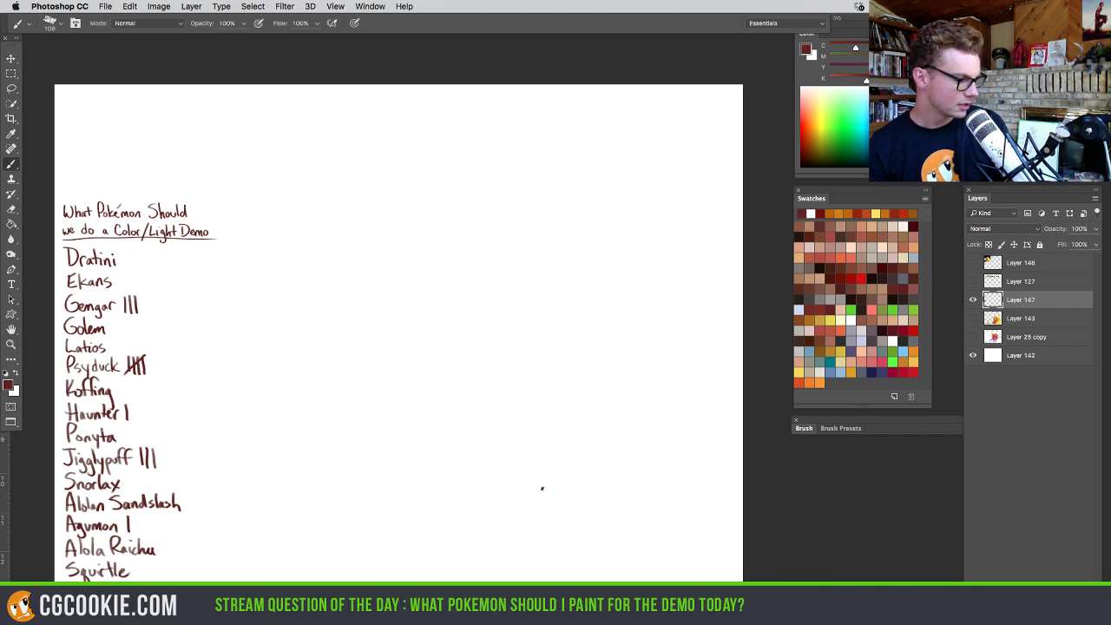
drag(404, 368, 411, 365)
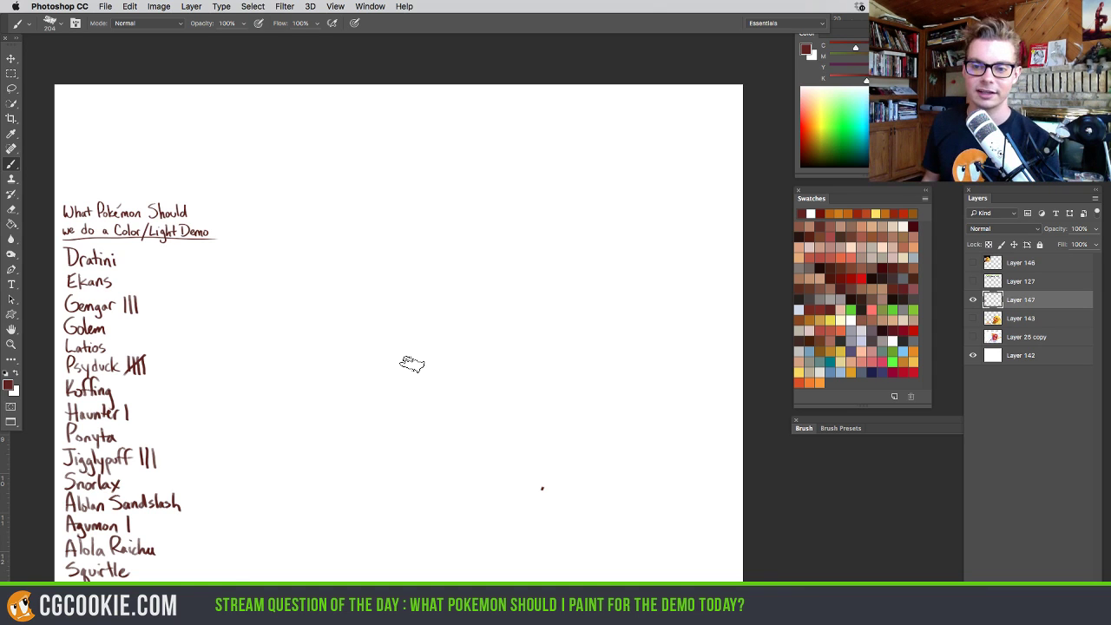
drag(435, 402, 437, 372)
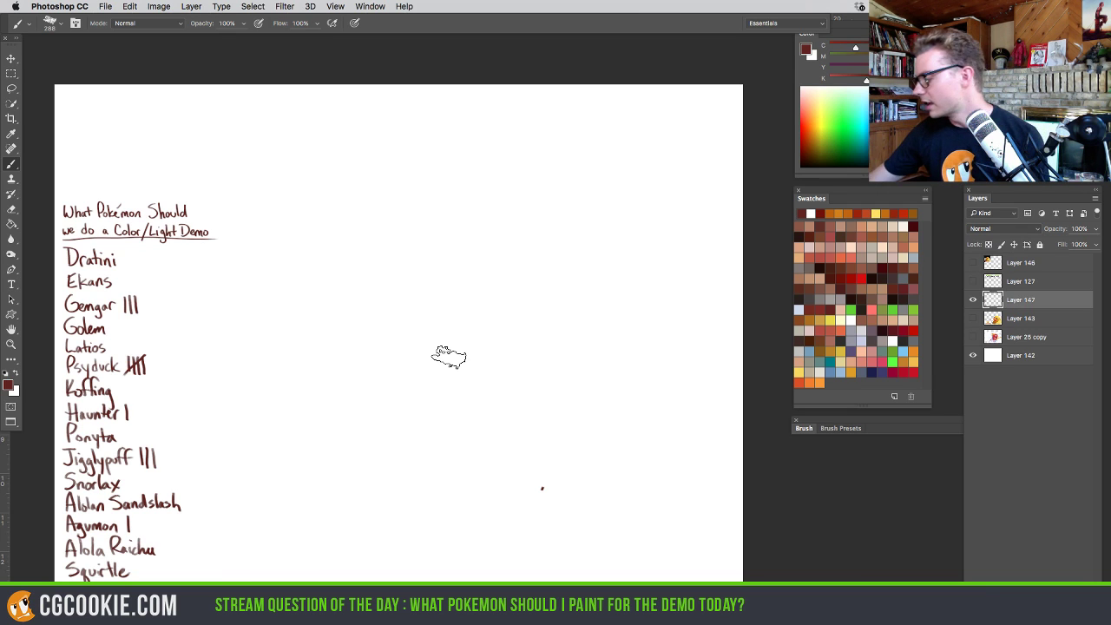
Handwrite the heading "NO BLACK AND WHITE" in red across the upper part of the canvas with a 37 px brush
drag(447, 342, 432, 324)
click(801, 226)
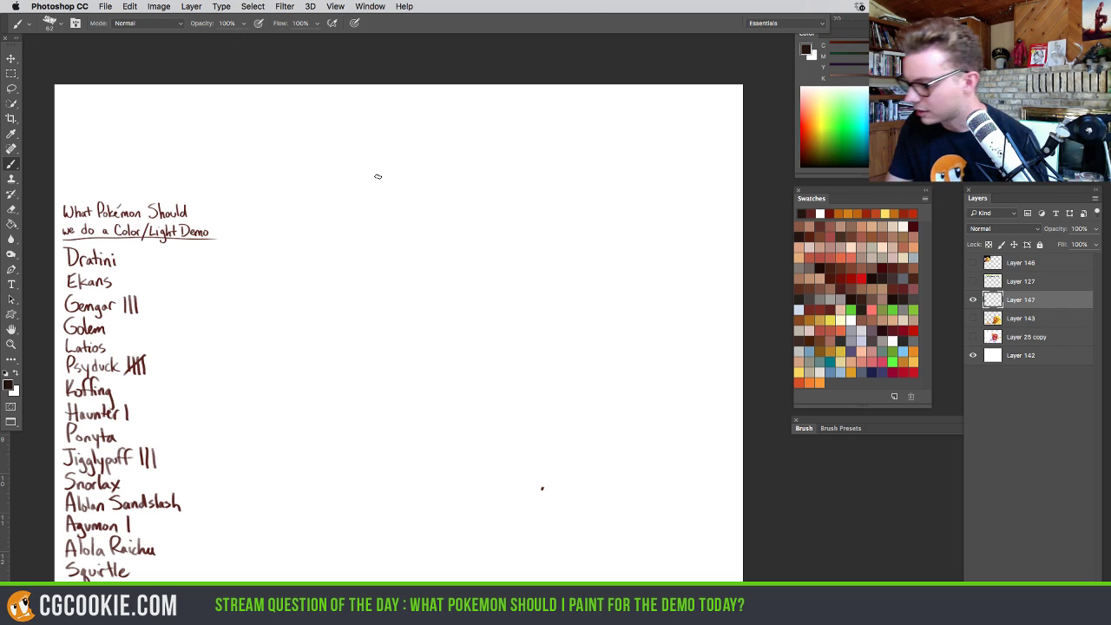
drag(376, 174, 379, 182)
click(859, 278)
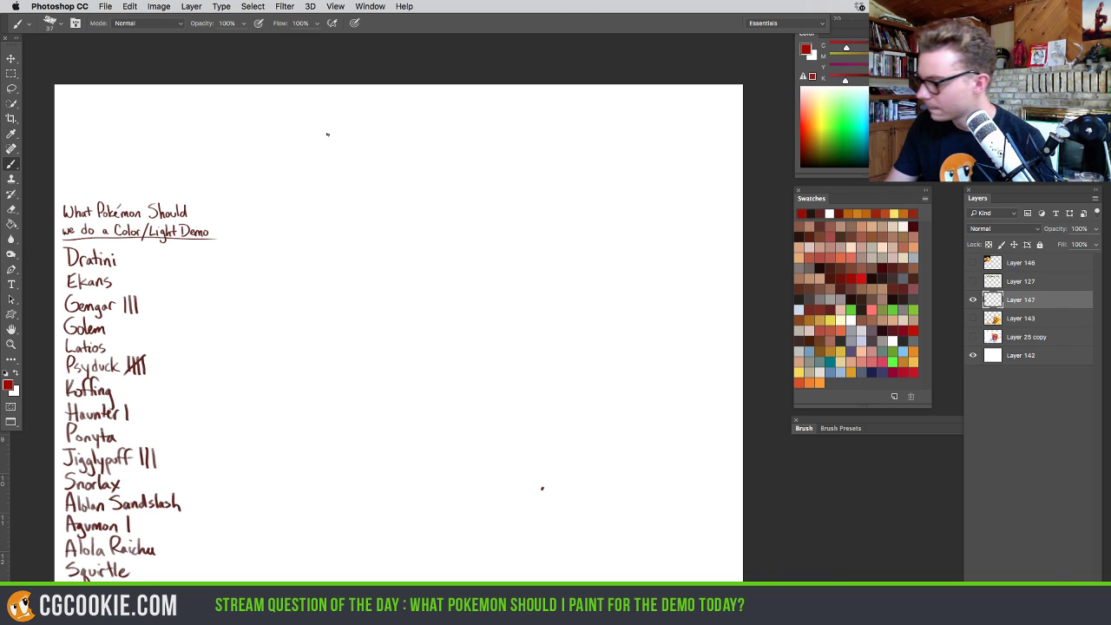
mouse_move(297, 144)
mouse_down()
mouse_move(368, 122)
mouse_move(371, 142)
mouse_move(378, 124)
mouse_move(391, 139)
mouse_move(398, 123)
mouse_move(425, 136)
mouse_move(480, 120)
mouse_move(478, 136)
mouse_move(508, 129)
mouse_move(518, 143)
mouse_move(560, 131)
mouse_move(565, 147)
mouse_move(577, 132)
mouse_move(589, 148)
mouse_move(598, 128)
mouse_move(655, 125)
mouse_up()
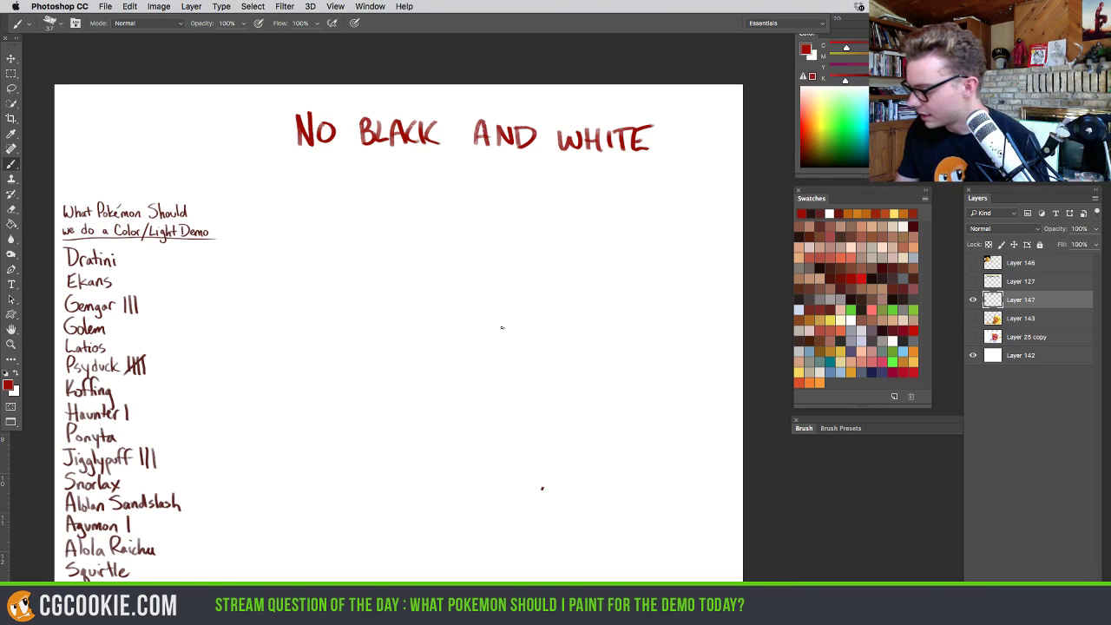
Sample an orange from the small shaded ball on Layer 143, showing that layer only for the sampling
mouse_move(503, 328)
mouse_down()
mouse_move(520, 333)
mouse_move(542, 301)
mouse_up()
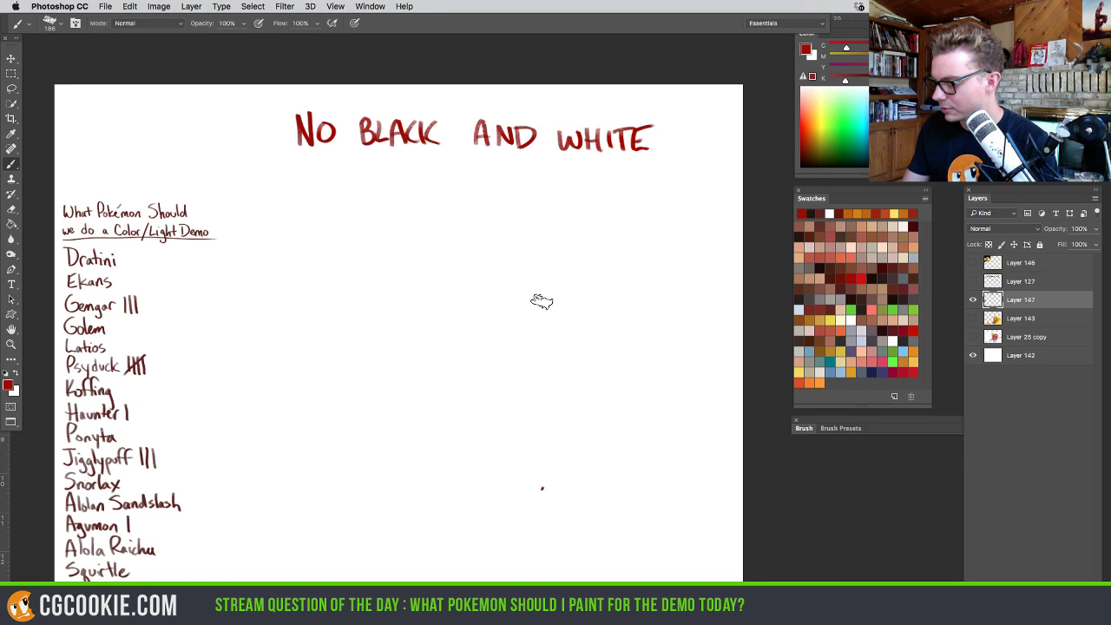
click(973, 318)
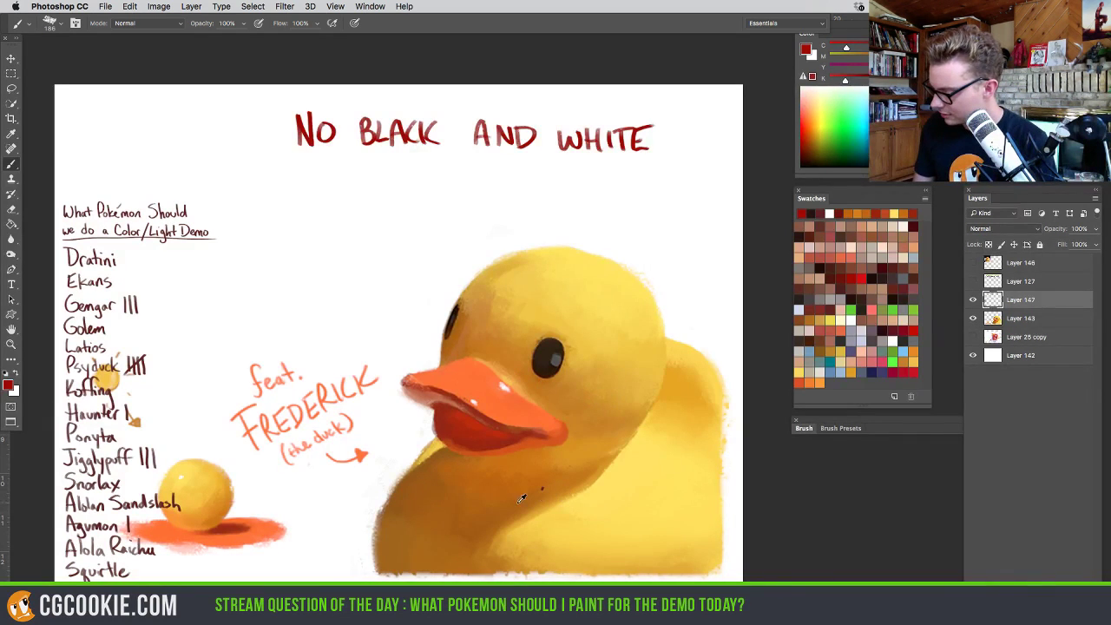
alt+click(209, 506)
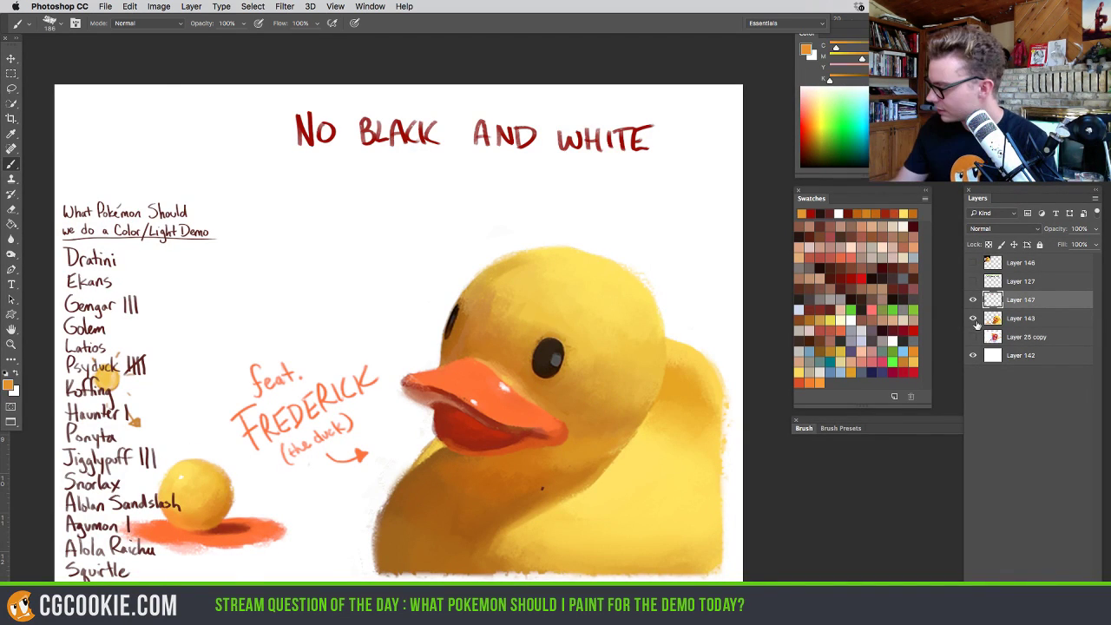
click(973, 299)
click(972, 299)
click(973, 317)
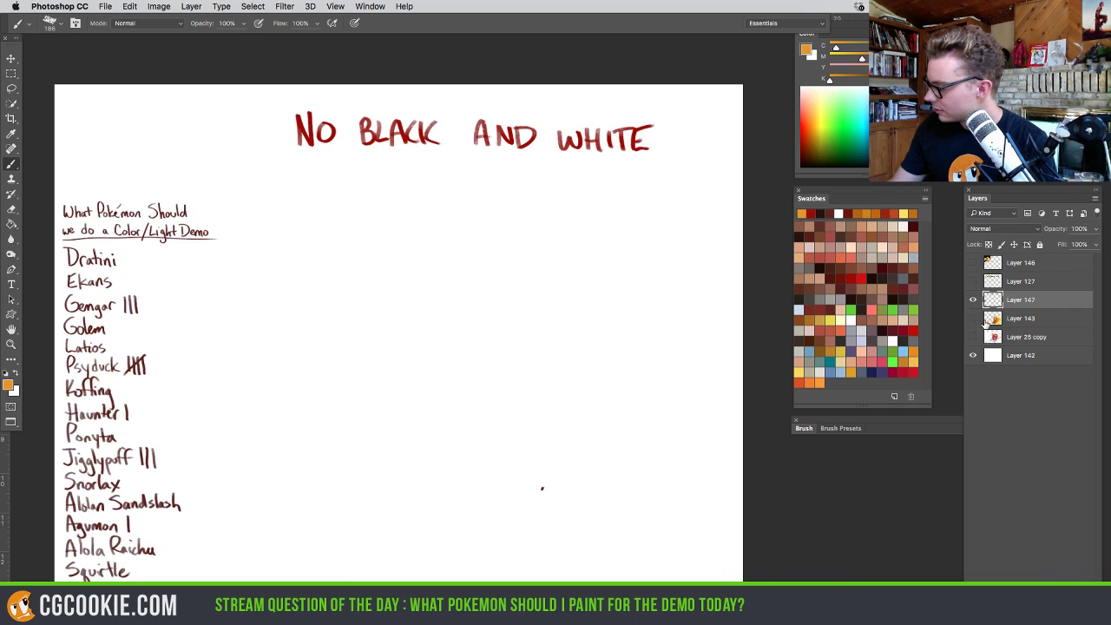
Add a new layer directly above Layer 25 copy and show the red fish painting on Layer 25 copy
key(alt+bracketleft)
key(alt+bracketleft)
key(ctrl+alt+shift+n)
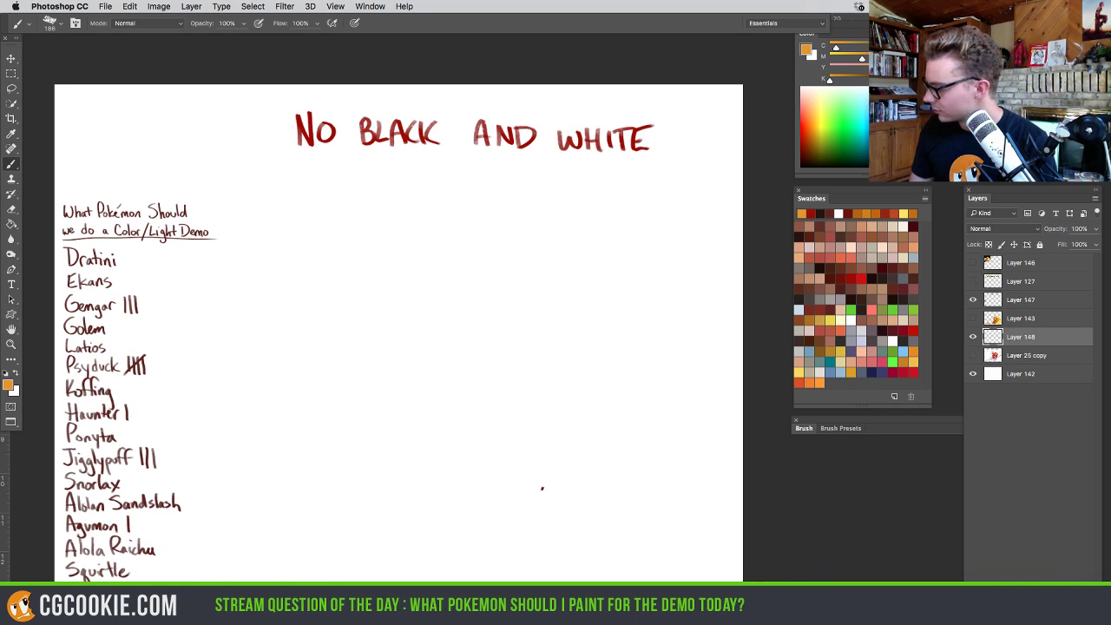
click(972, 355)
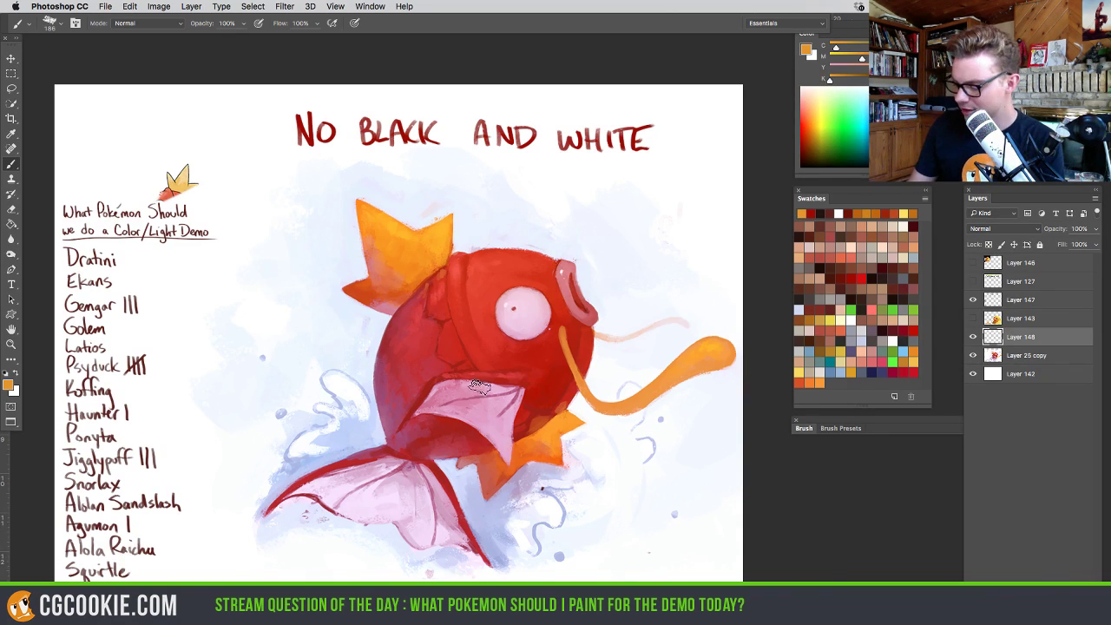
Circle the rear part of the fish's body in orange with a 78 px brush and undo the circles
mouse_move(468, 380)
mouse_down()
mouse_move(434, 380)
mouse_move(335, 339)
mouse_up()
mouse_move(308, 379)
mouse_down()
mouse_move(419, 455)
mouse_move(399, 330)
mouse_up()
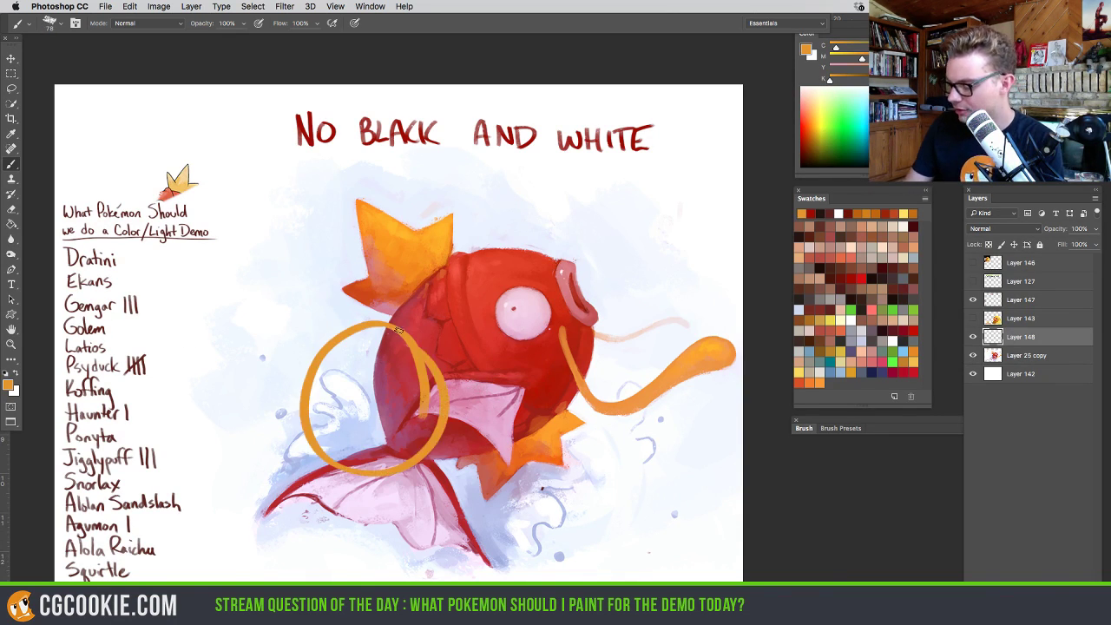
key(super+alt+z)
key(super+alt+z)
drag(423, 468, 446, 405)
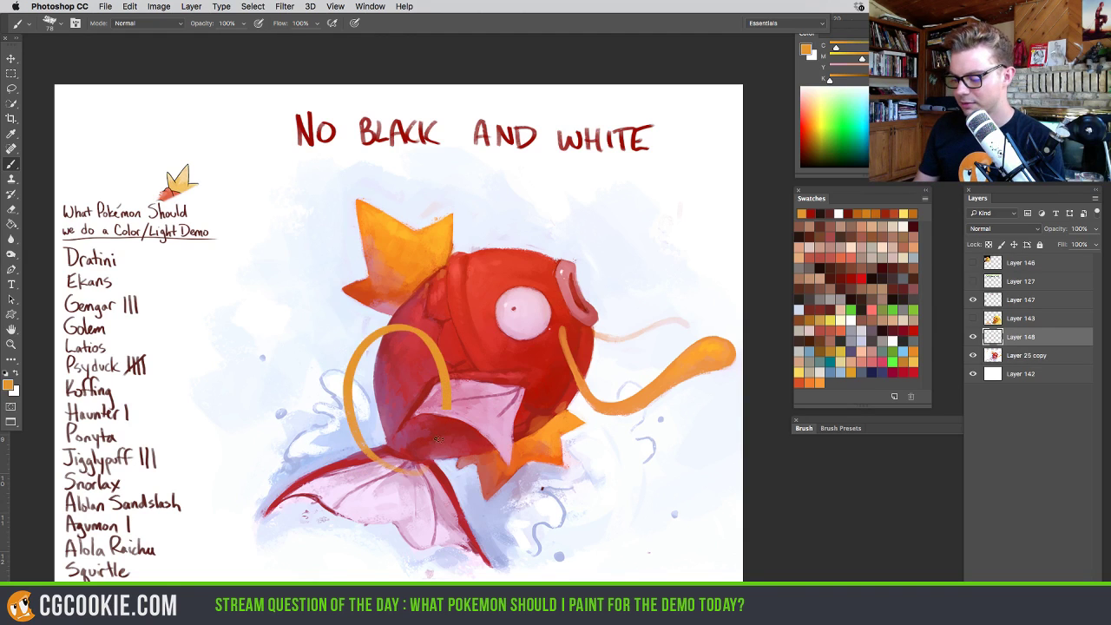
key(super+z)
Circle the fish's crown-shaped yellow fin in orange and undo the strokes
mouse_move(408, 321)
mouse_down()
mouse_move(327, 223)
mouse_move(365, 341)
mouse_up()
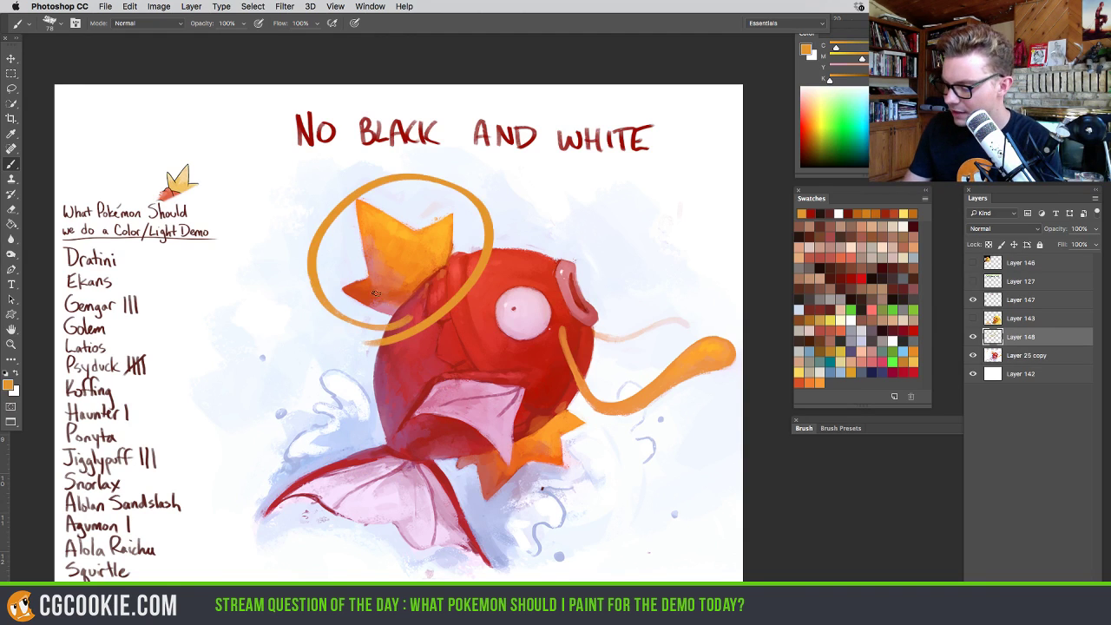
mouse_move(393, 295)
mouse_down()
mouse_move(387, 266)
mouse_move(352, 260)
mouse_move(343, 328)
mouse_up()
key(super+alt+z)
key(super+alt+z)
key(super+alt+z)
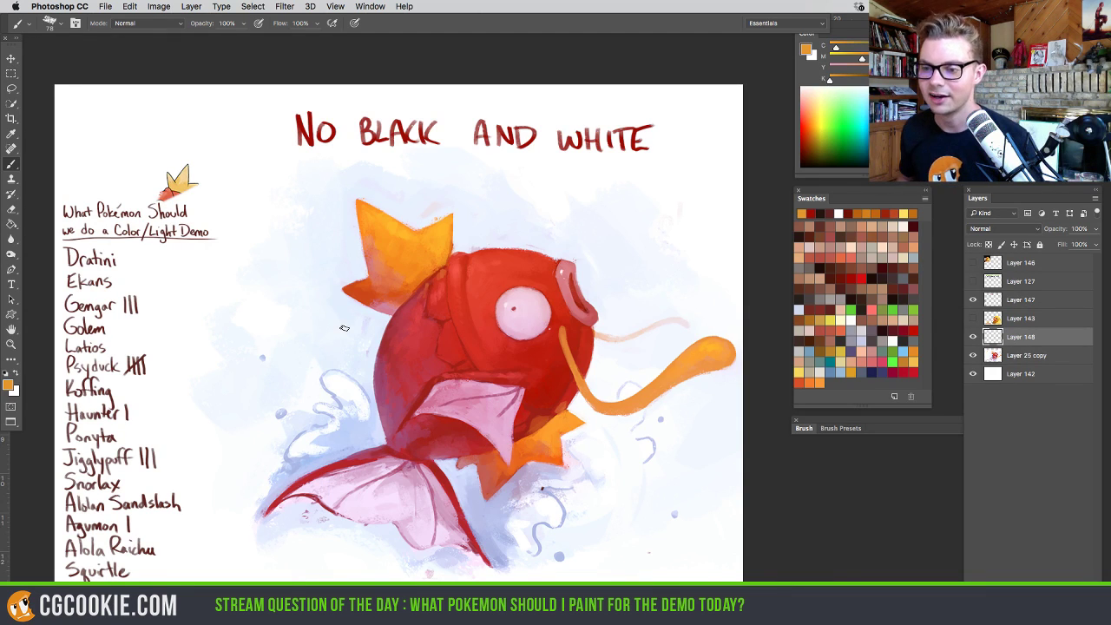
Delete the empty annotation layer and hide Layer 25 copy, keeping the handwritten notes on Layer 147 visible
key(BackSpace)
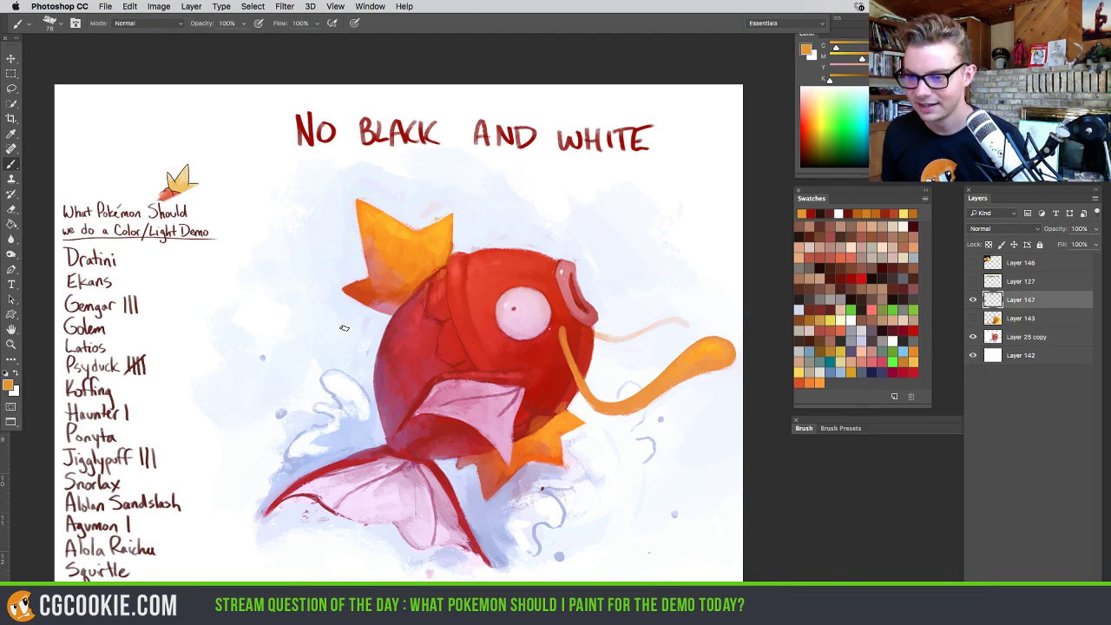
click(973, 301)
click(973, 337)
click(973, 301)
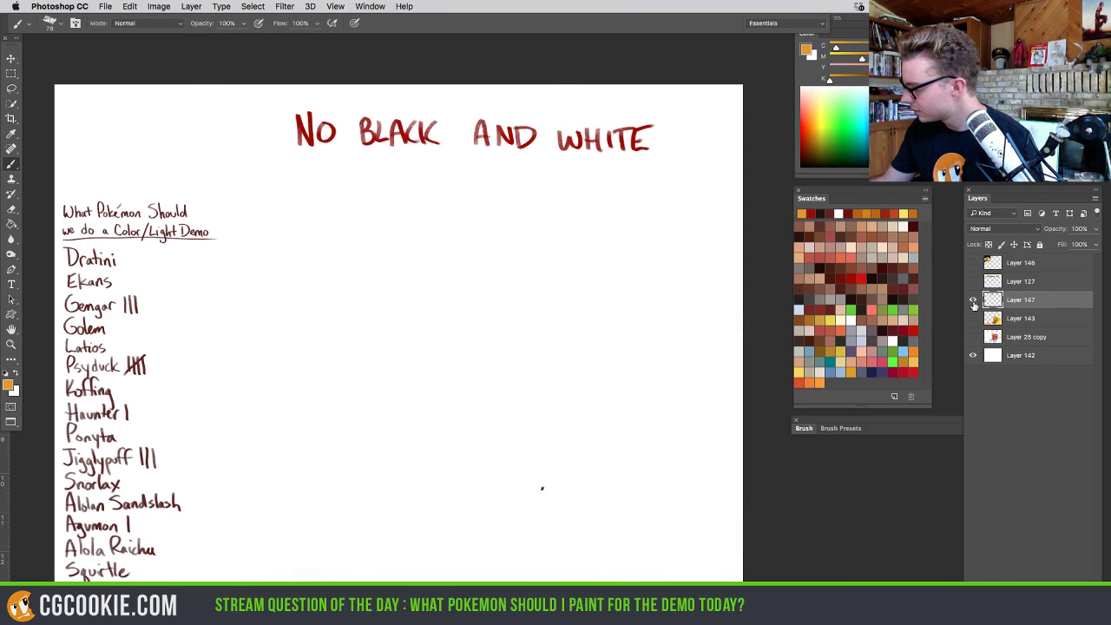
Underline "NO BLACK AND WHITE" in orange and handwrite "tonko house" beneath it in dark reddish brown with a thin brush
drag(292, 158, 680, 154)
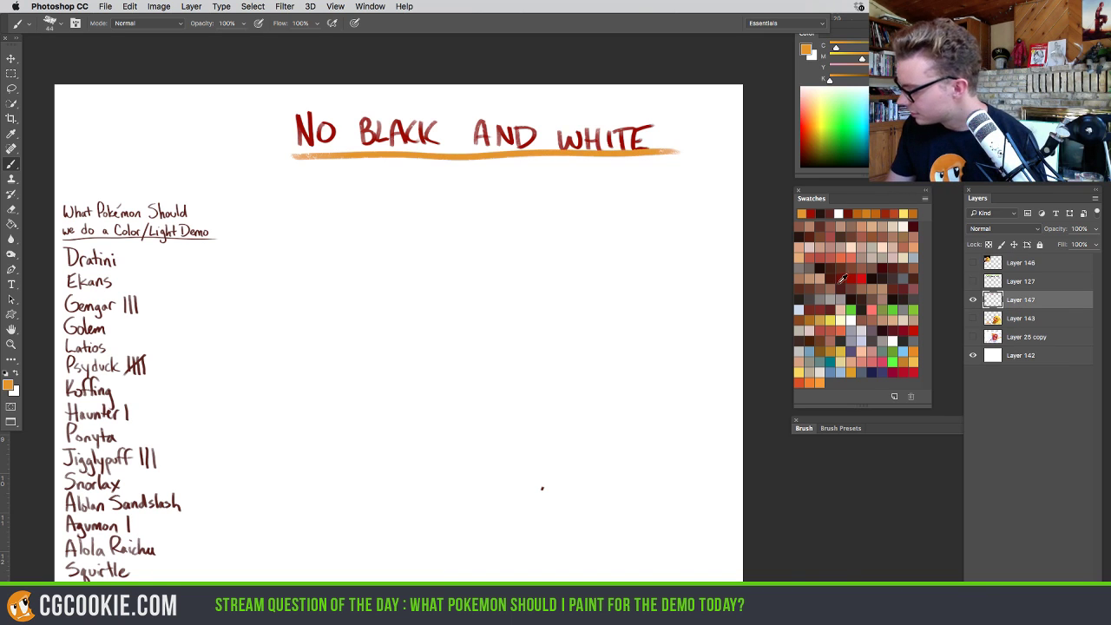
click(838, 280)
drag(523, 264, 516, 275)
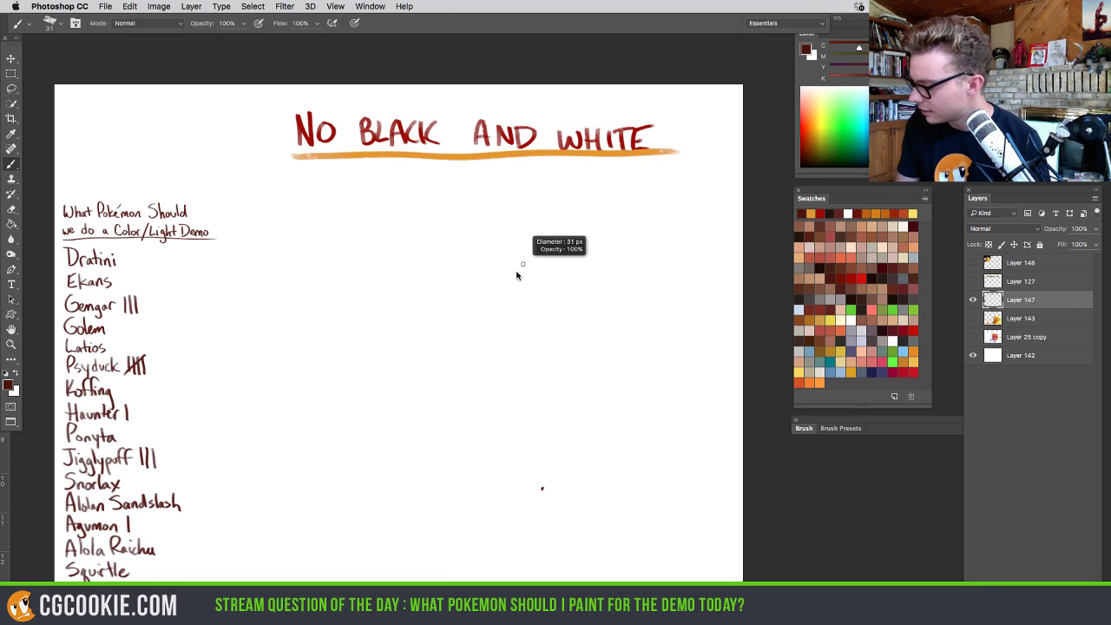
drag(315, 170, 313, 192)
drag(308, 180, 330, 182)
mouse_move(337, 192)
mouse_down()
mouse_move(342, 180)
mouse_move(347, 192)
mouse_up()
mouse_move(351, 170)
mouse_down()
mouse_move(349, 193)
mouse_move(367, 191)
mouse_up()
mouse_move(372, 182)
mouse_down()
mouse_move(385, 191)
mouse_move(445, 180)
mouse_up()
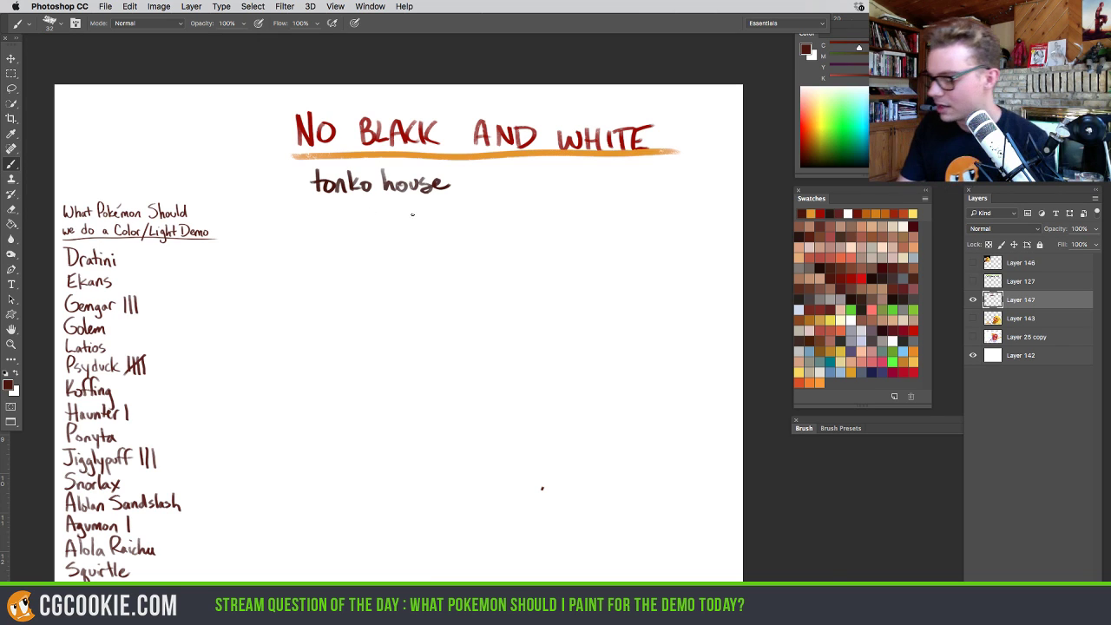
Circle "tonko house", undo the circle and return to the Brush tool
drag(445, 215, 225, 306)
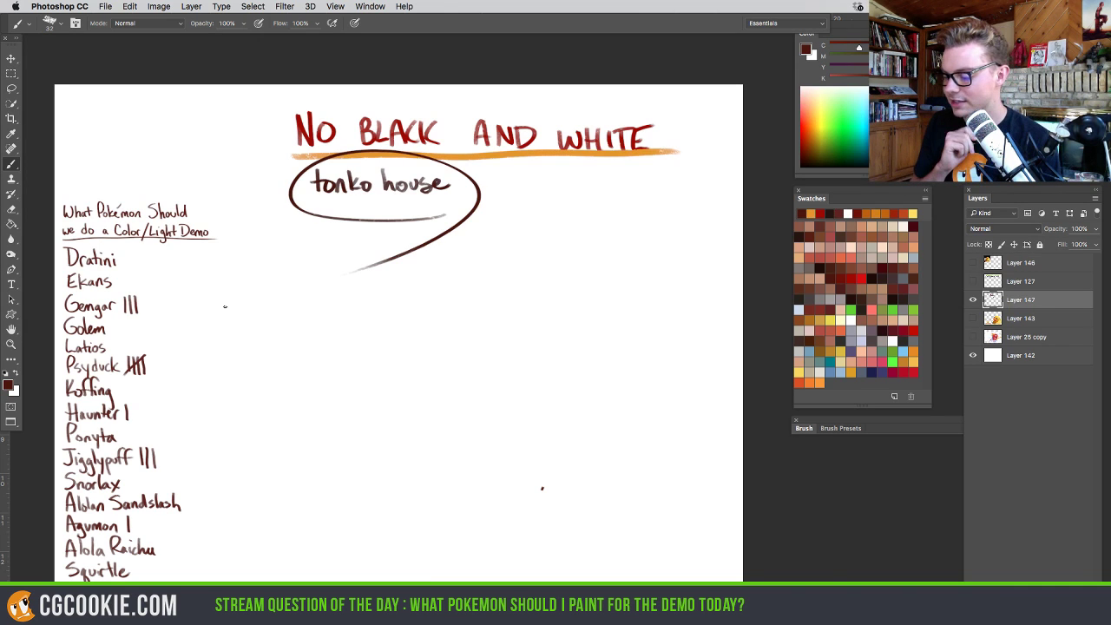
key(super+z)
key(e)
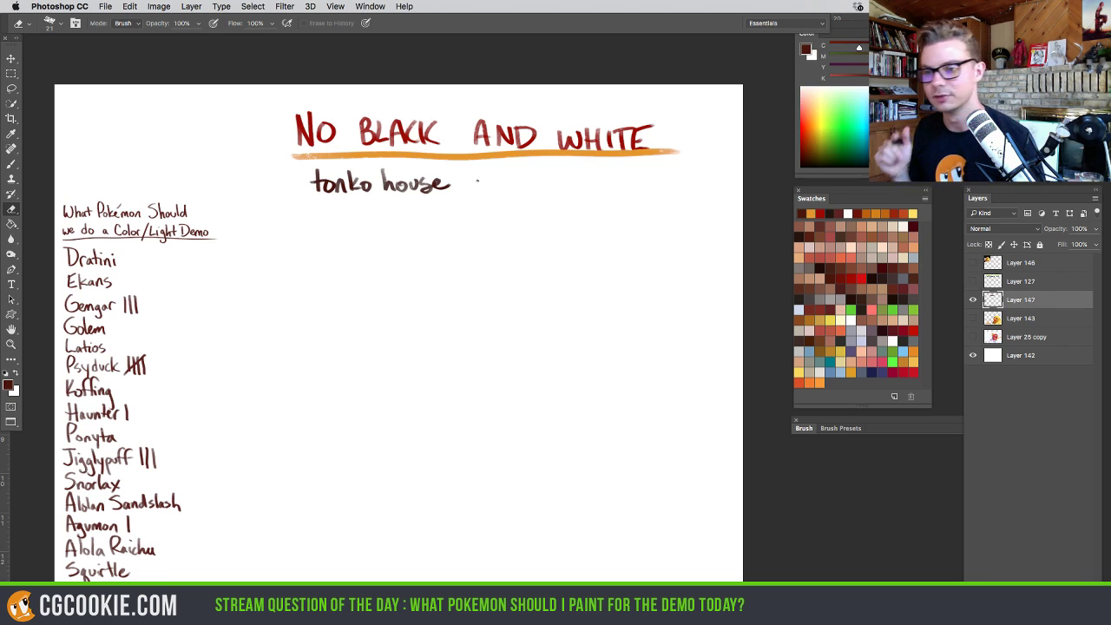
key(b)
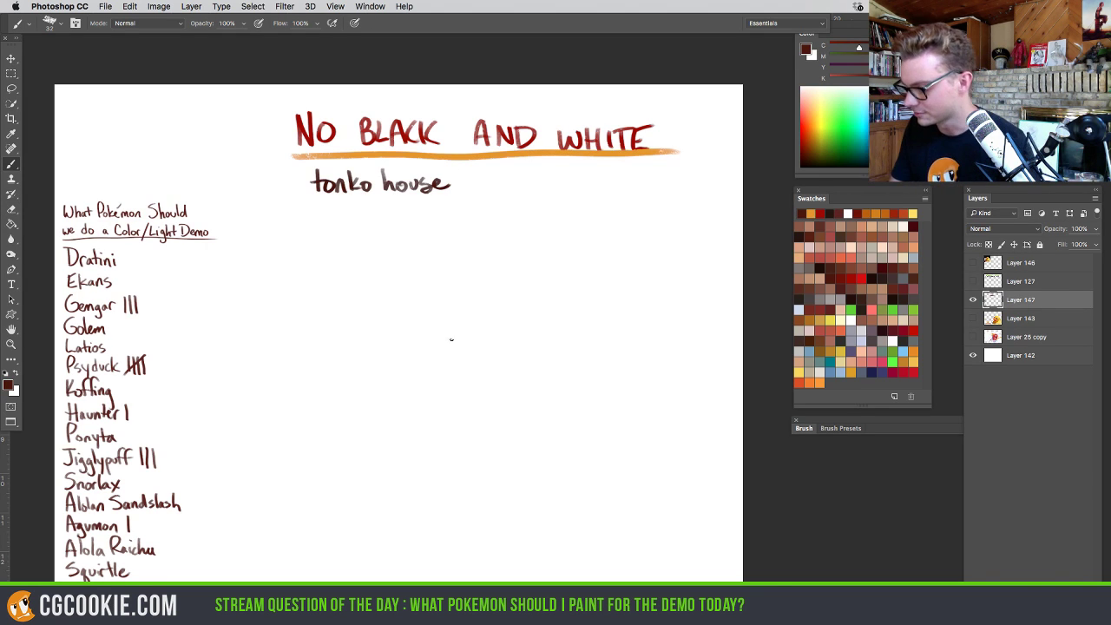
Sample the underline's orange and paint a solid round spot in the empty area below "tonko house" with a 212 px brush
alt+click(501, 154)
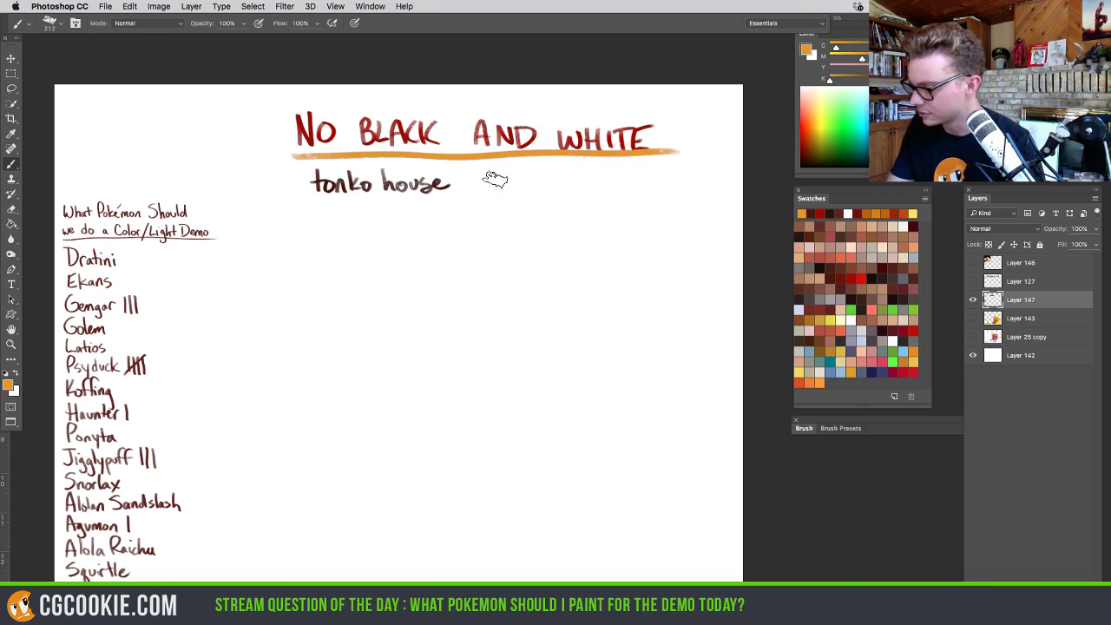
mouse_move(459, 283)
mouse_down()
mouse_move(454, 269)
mouse_move(491, 272)
mouse_up()
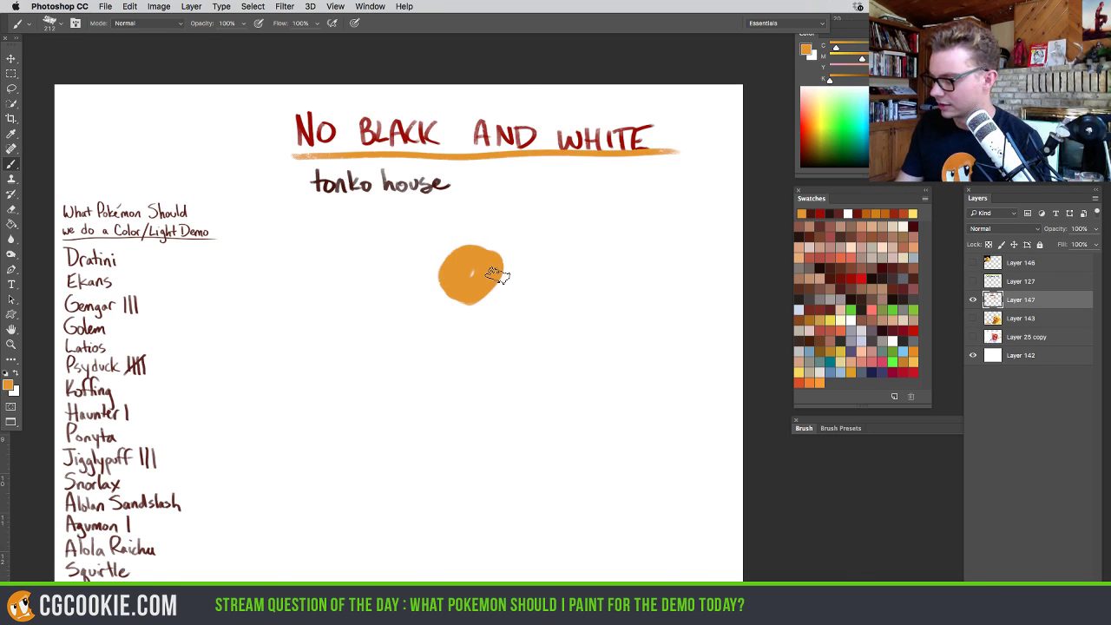
Show the duck painting on Layer 143 and hide the handwritten notes on Layer 147
click(972, 318)
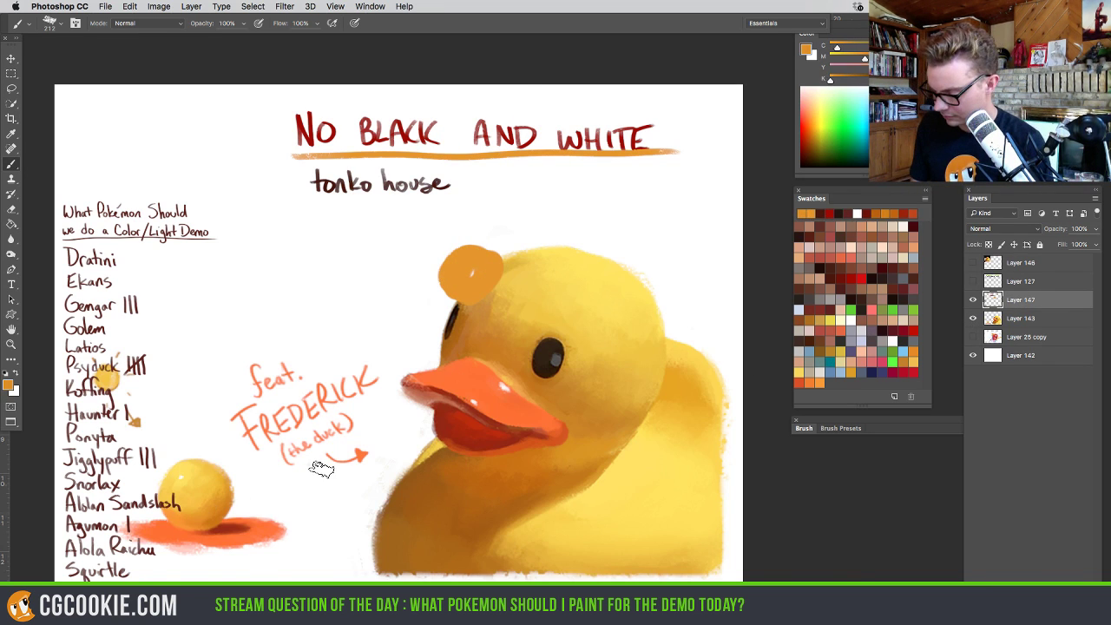
click(972, 299)
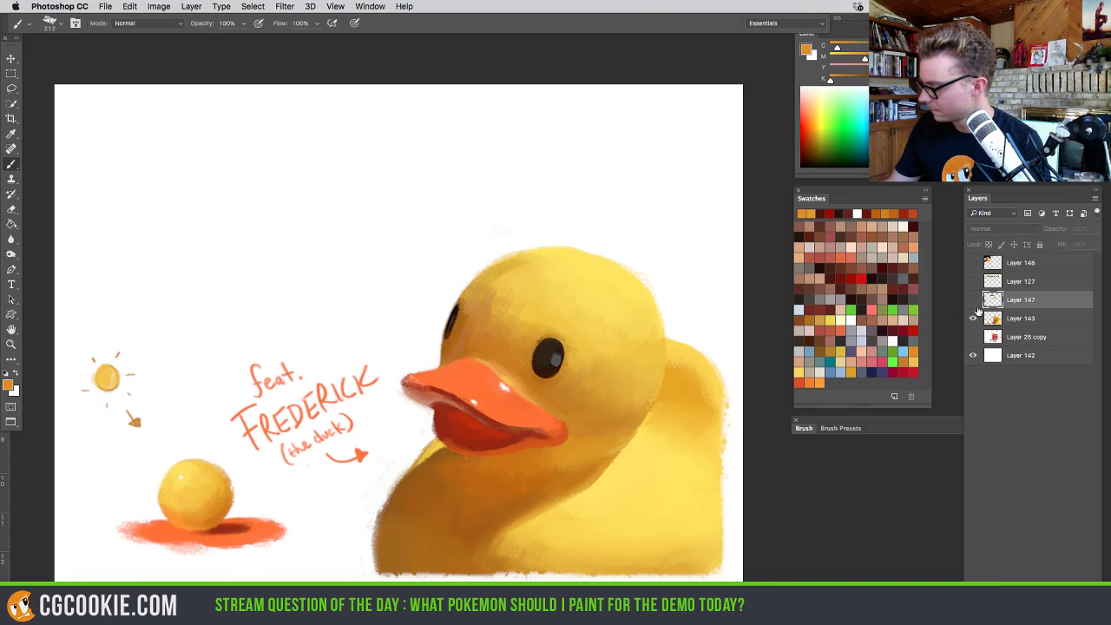
Show the handwritten notes on Layer 147 again, hide the duck painting on Layer 143, and enlarge the orange spot into a rounder disc
click(972, 300)
click(972, 319)
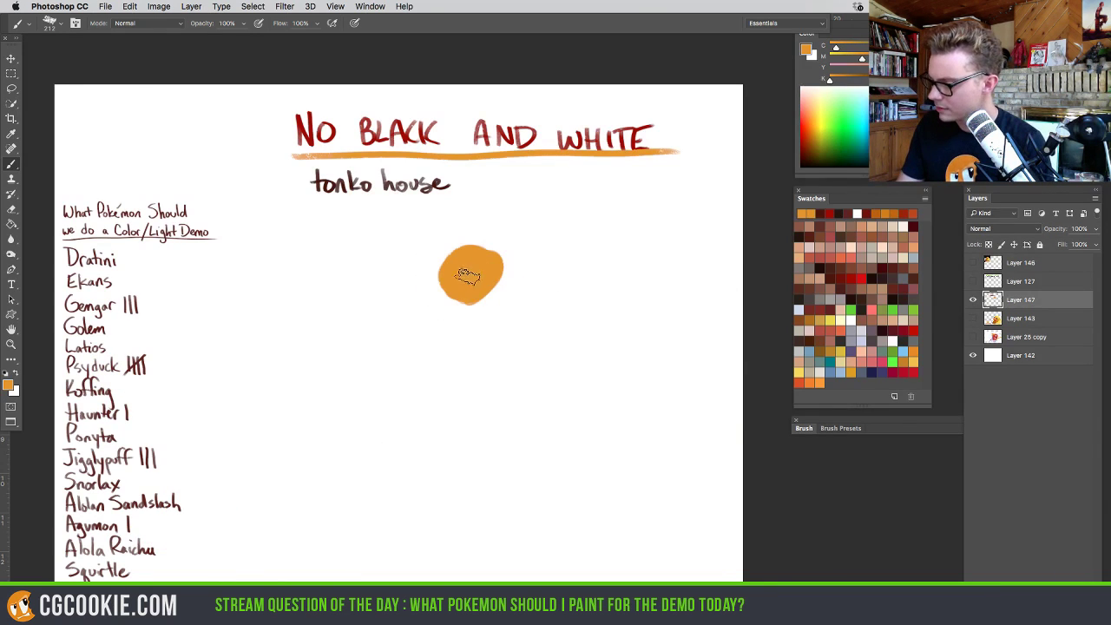
mouse_move(488, 300)
mouse_down()
mouse_move(451, 277)
mouse_move(475, 308)
mouse_move(492, 296)
mouse_move(486, 238)
mouse_move(468, 318)
mouse_up()
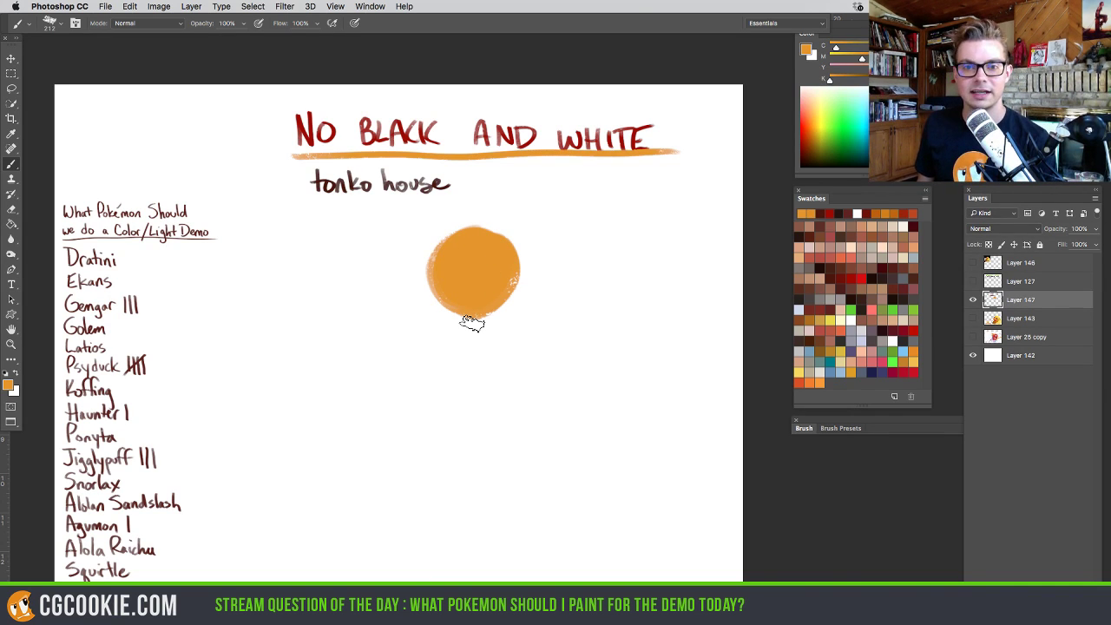
drag(447, 298, 477, 257)
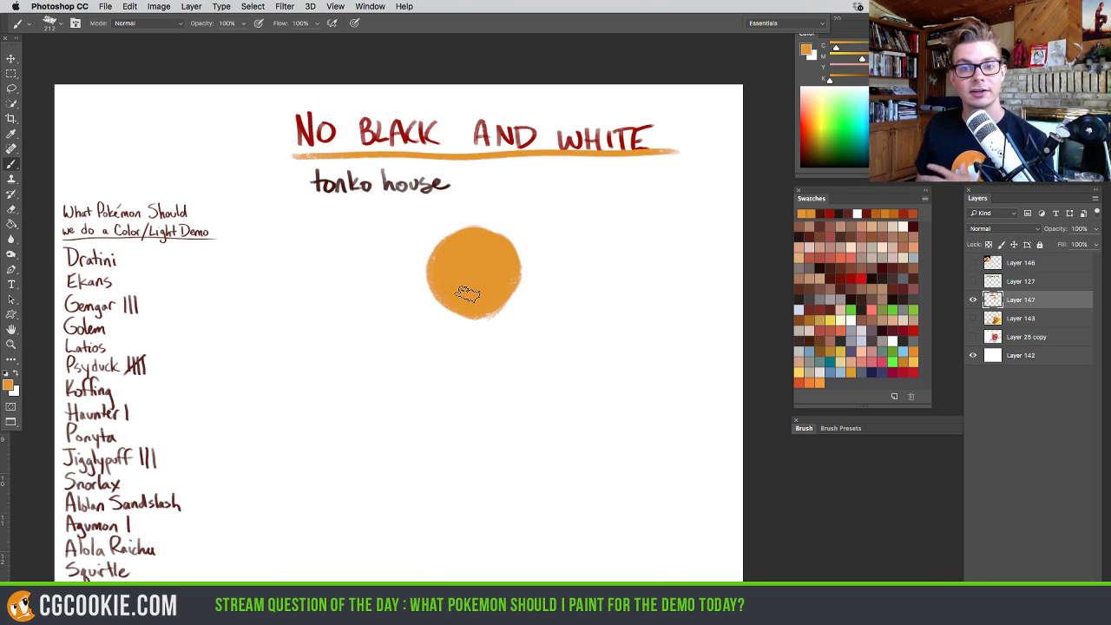
Paint a round black spot on one side of the orange disc and a white one on the other side
click(14, 387)
click(371, 417)
click(643, 251)
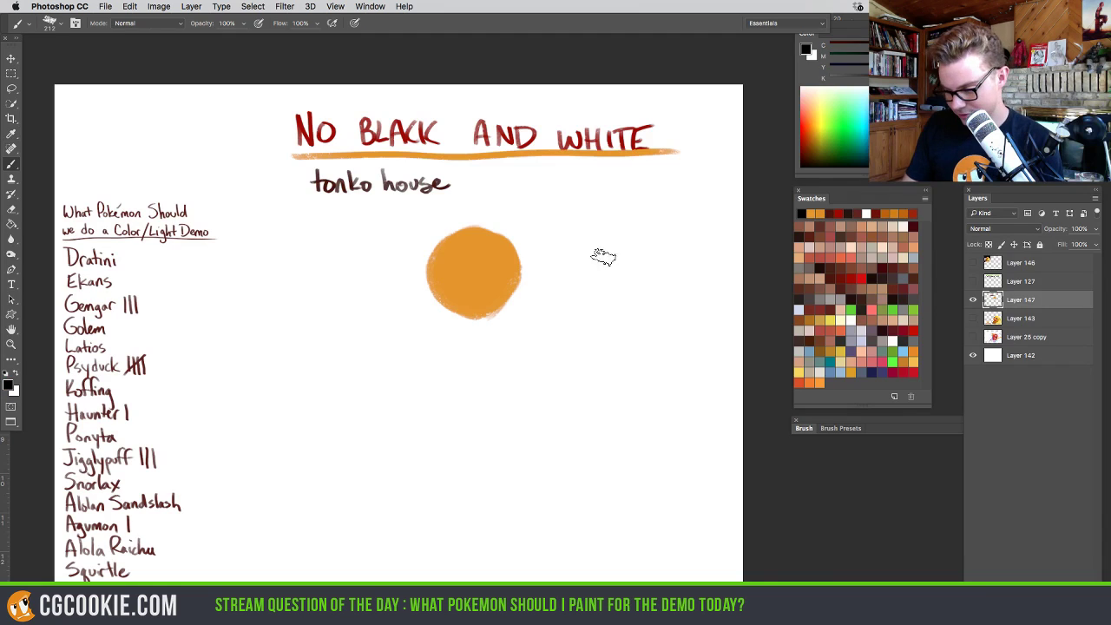
drag(287, 289, 311, 259)
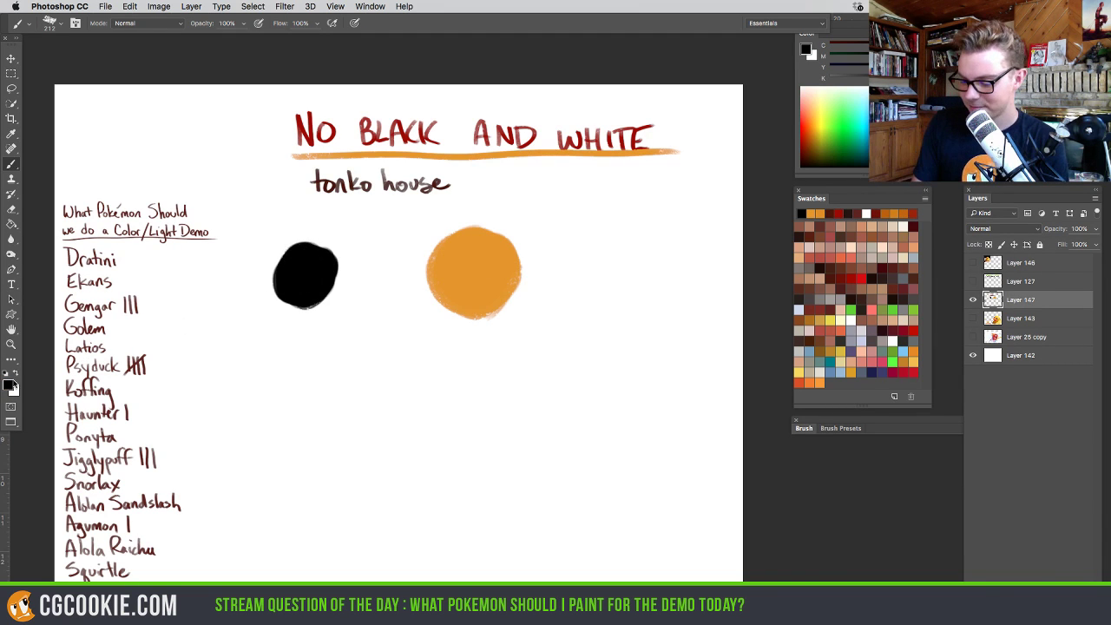
click(16, 373)
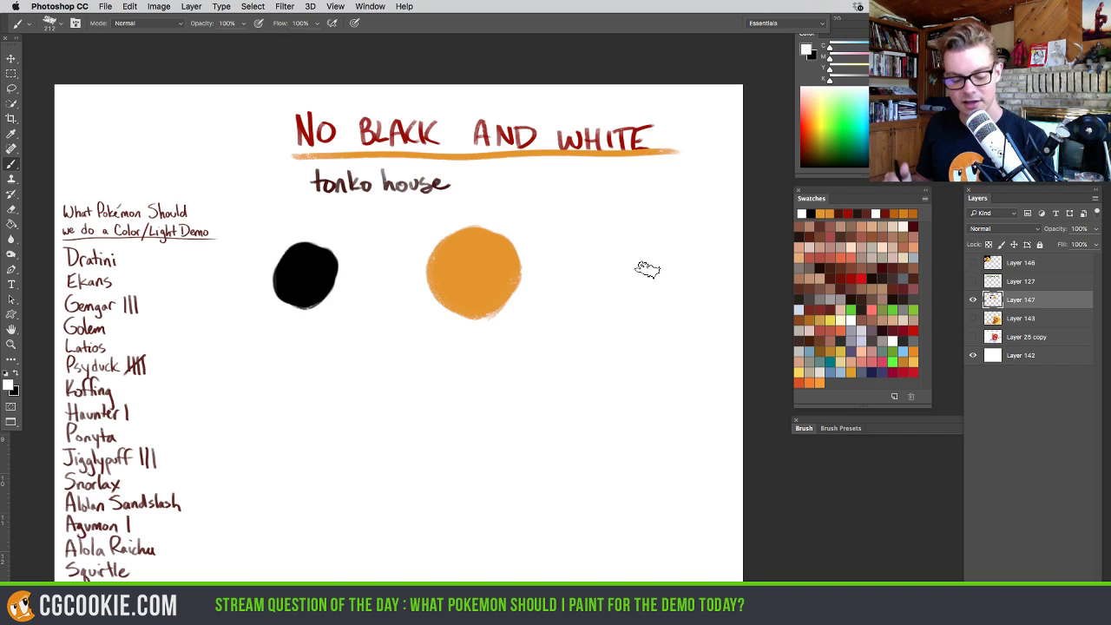
Pick mid-grey #868686, paint a wide band behind the three spots on a new layer beneath Layer 147, and reselect Layer 147
click(8, 385)
click(409, 325)
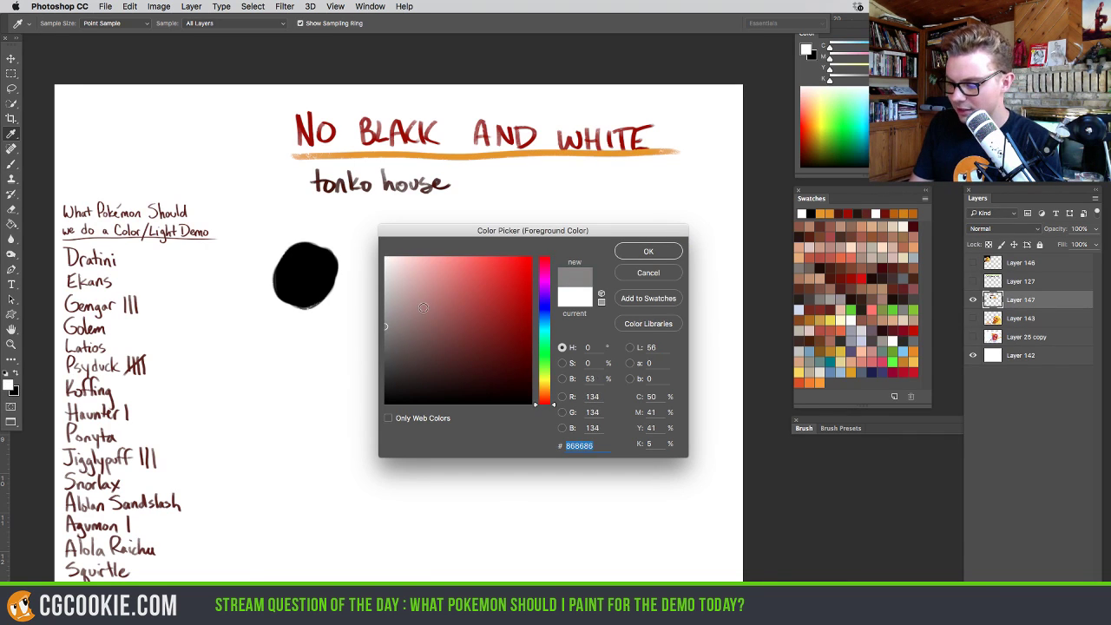
click(649, 251)
drag(570, 338, 628, 342)
click(1021, 317)
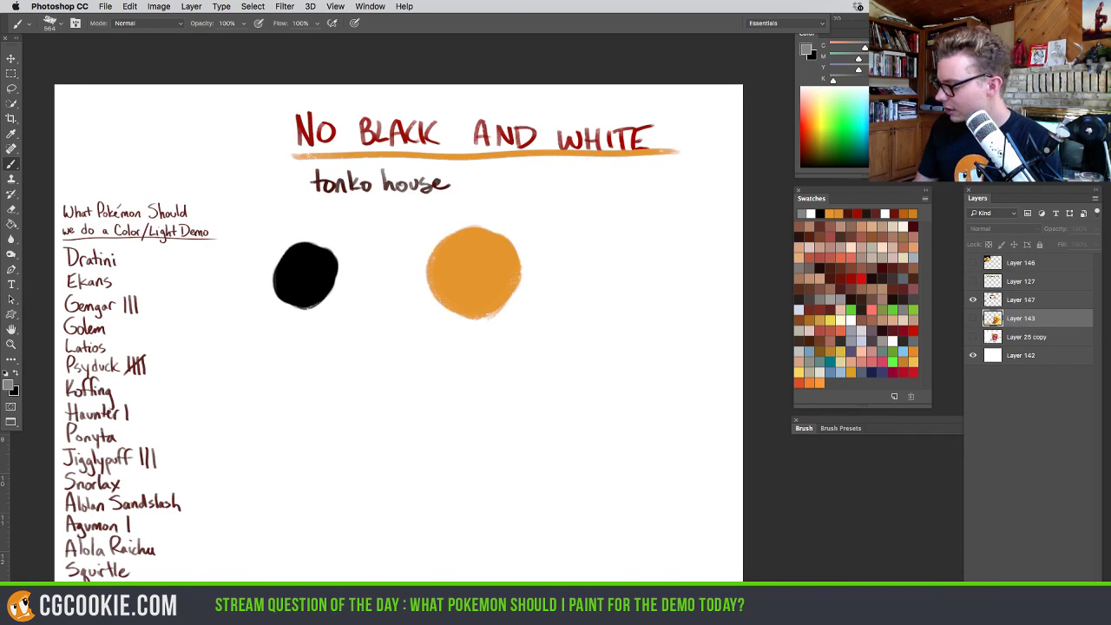
key(super+shift+alt+n)
mouse_move(616, 267)
mouse_down()
mouse_move(296, 244)
mouse_move(280, 283)
mouse_move(312, 312)
mouse_move(581, 303)
mouse_move(668, 282)
mouse_move(677, 229)
mouse_move(590, 245)
mouse_move(299, 252)
mouse_move(340, 234)
mouse_move(612, 232)
mouse_move(720, 248)
mouse_move(709, 309)
mouse_move(358, 310)
mouse_move(298, 286)
mouse_move(288, 257)
mouse_move(473, 278)
mouse_move(694, 273)
mouse_up()
click(1001, 300)
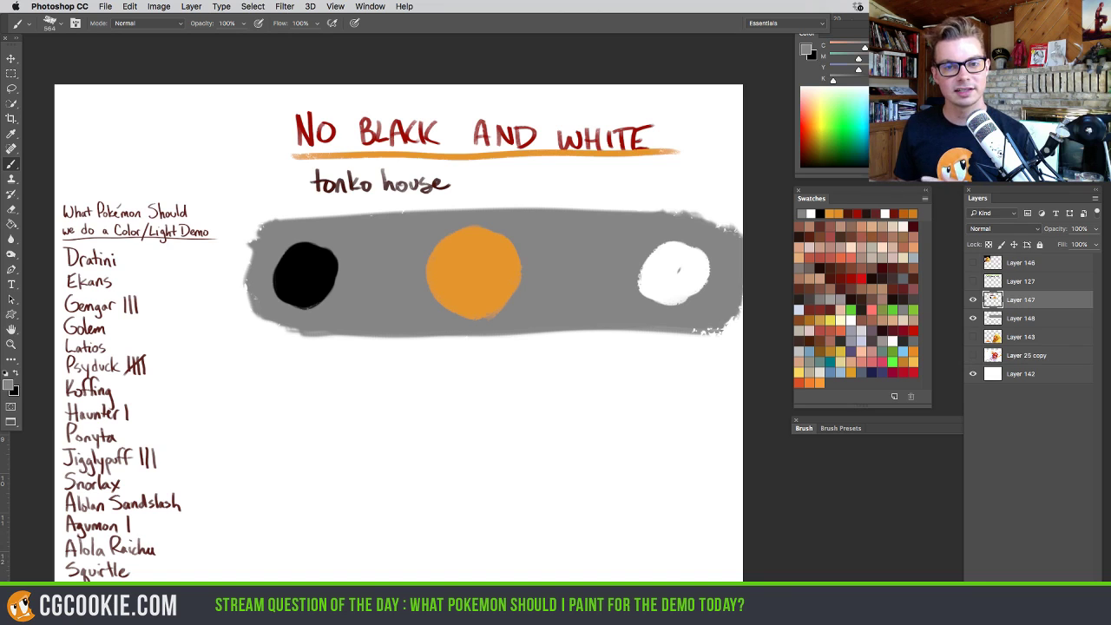
Paint a neutral grey spot and an overlapping #786868 reddish-grey spot below the grey band for comparison, and undo both
mouse_move(323, 430)
mouse_down()
mouse_move(408, 451)
mouse_move(339, 471)
mouse_up()
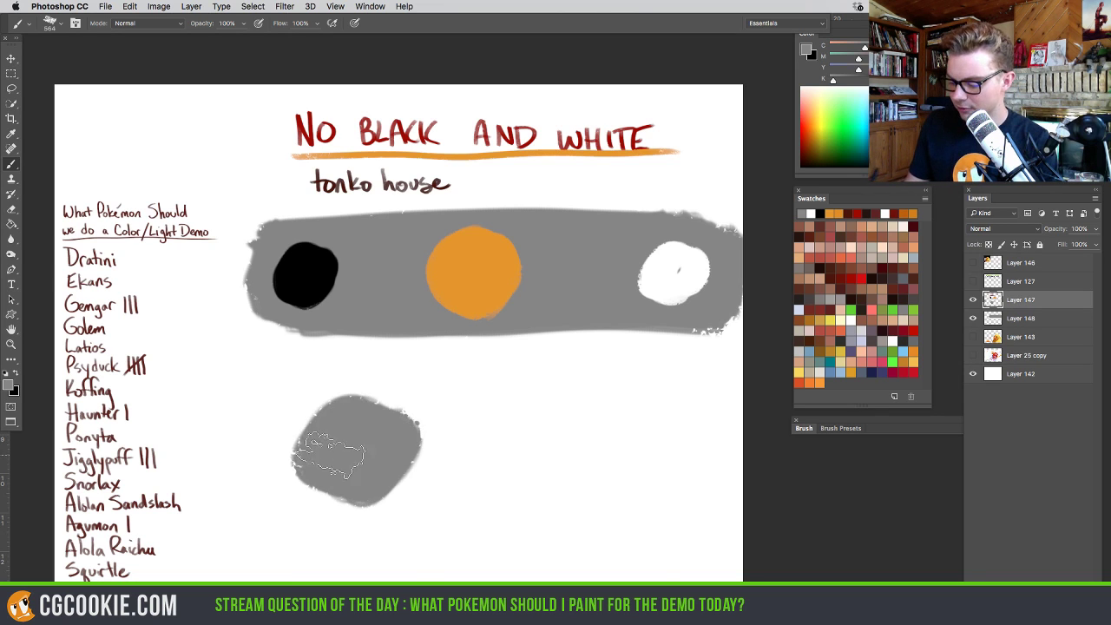
click(11, 387)
click(402, 335)
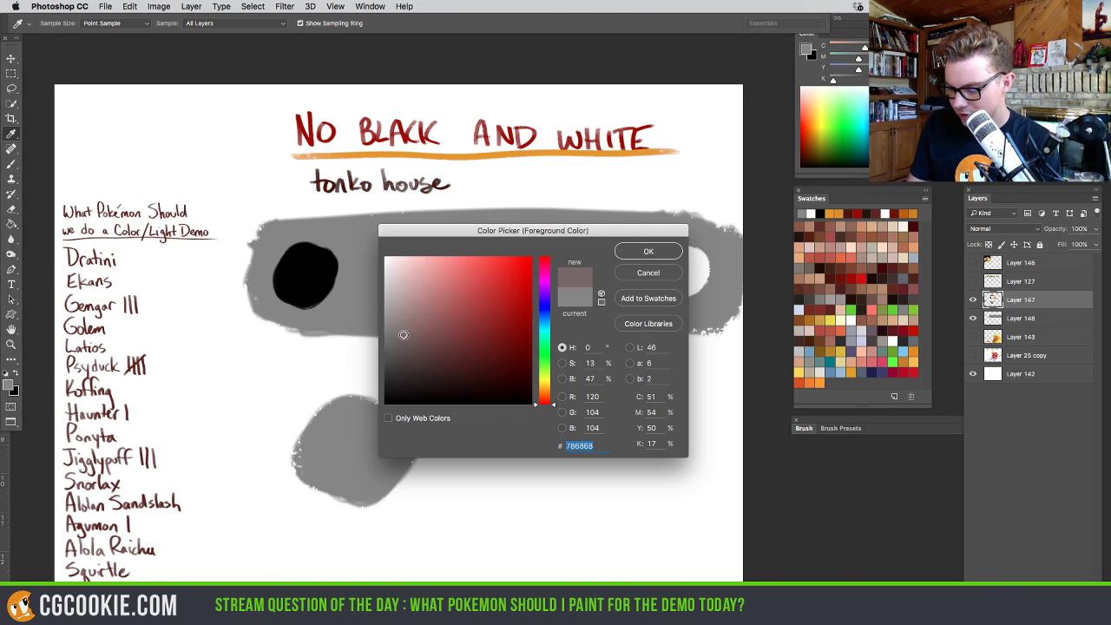
click(651, 256)
key(b)
mouse_move(469, 447)
mouse_down()
mouse_move(504, 447)
mouse_move(504, 409)
mouse_move(486, 490)
mouse_up()
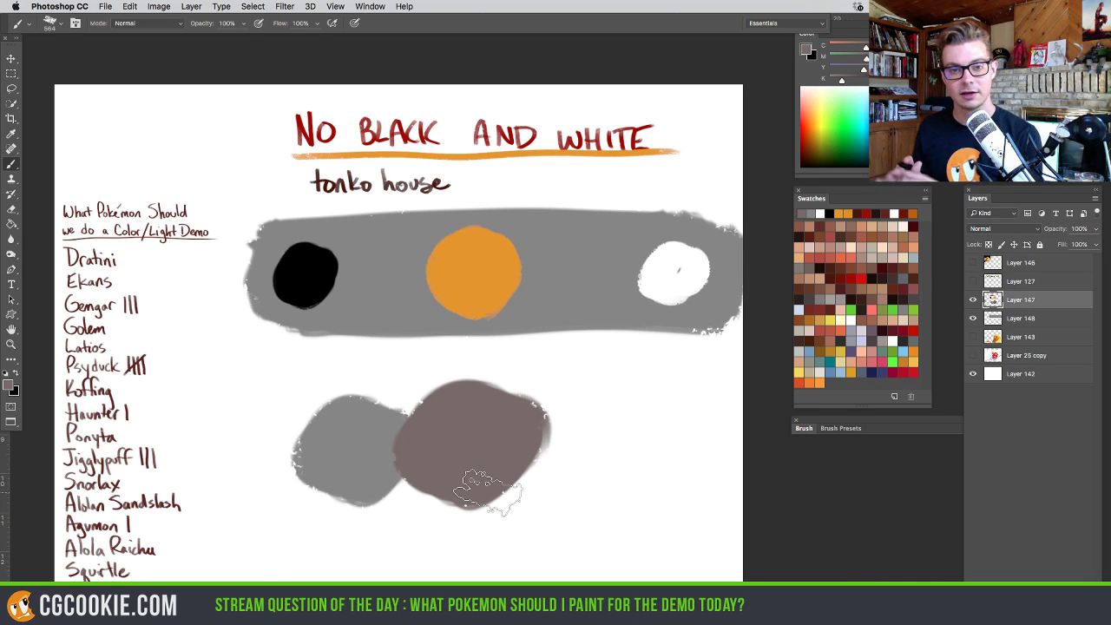
key(super+z)
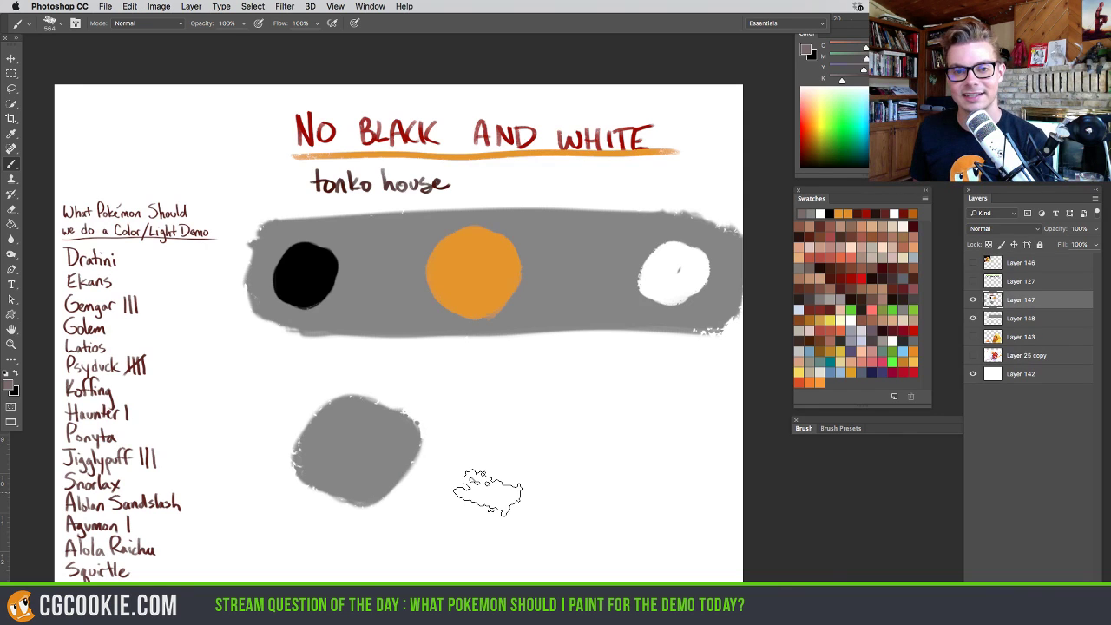
key(alt+super+z)
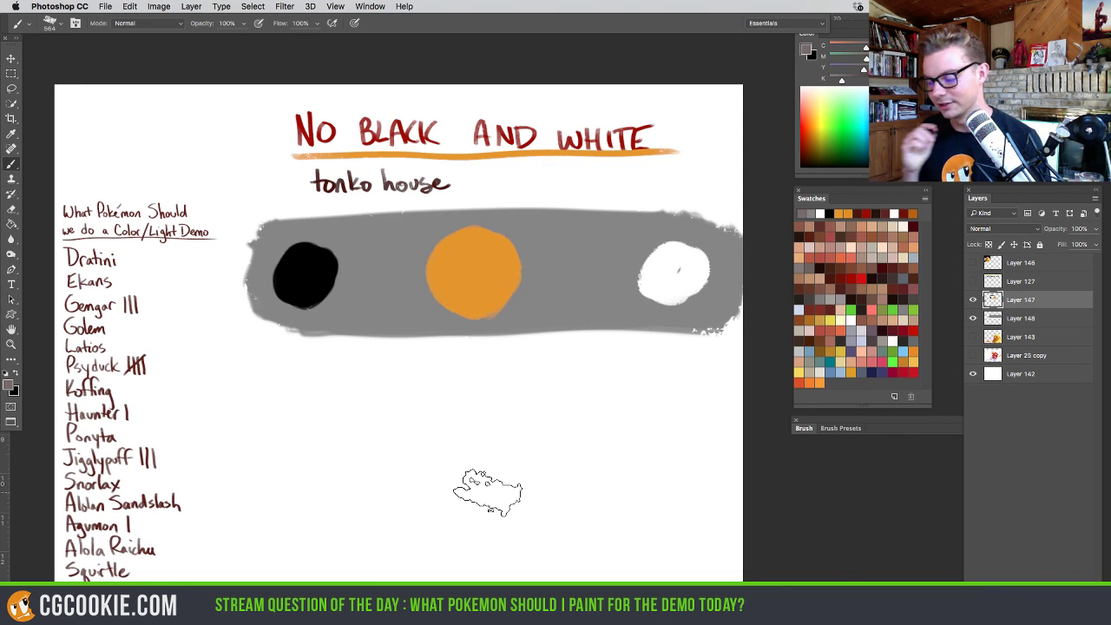
Mix sampled black and orange with a 431 px brush into a brownish-orange spot filling the gap between the black and orange discs
alt+click(322, 289)
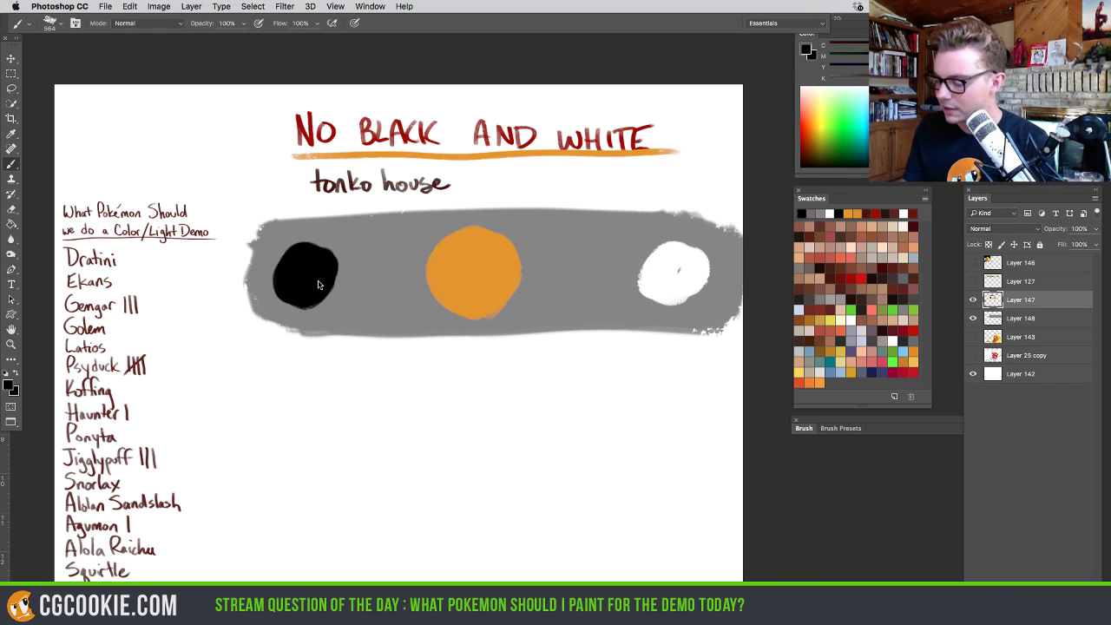
mouse_move(402, 287)
mouse_down()
mouse_move(370, 288)
mouse_move(395, 288)
mouse_move(367, 265)
mouse_up()
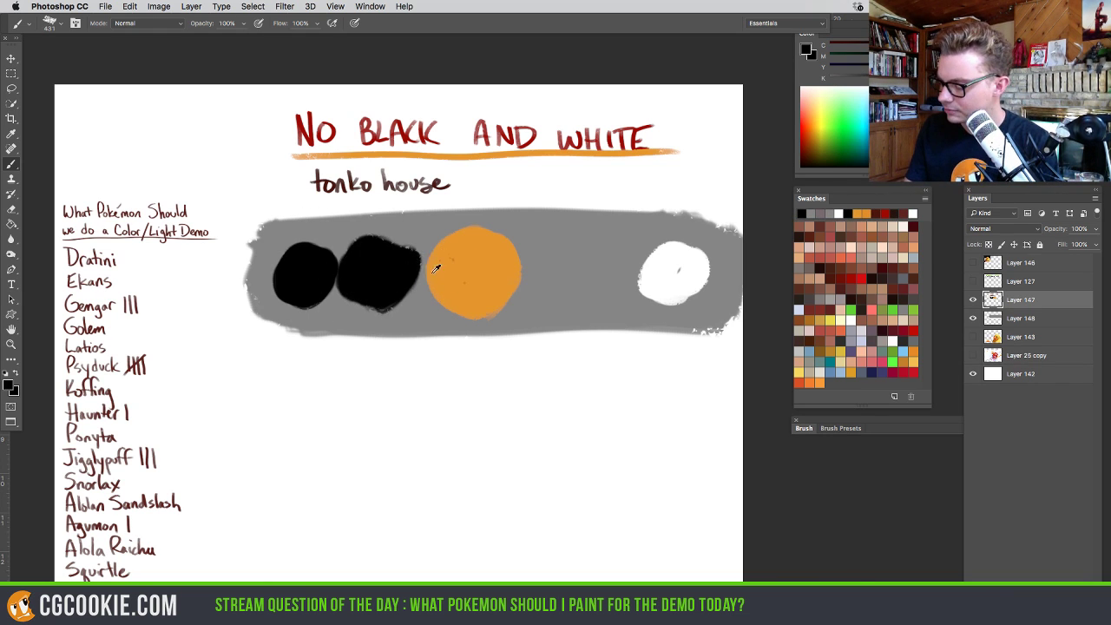
alt+click(469, 270)
alt+click(394, 259)
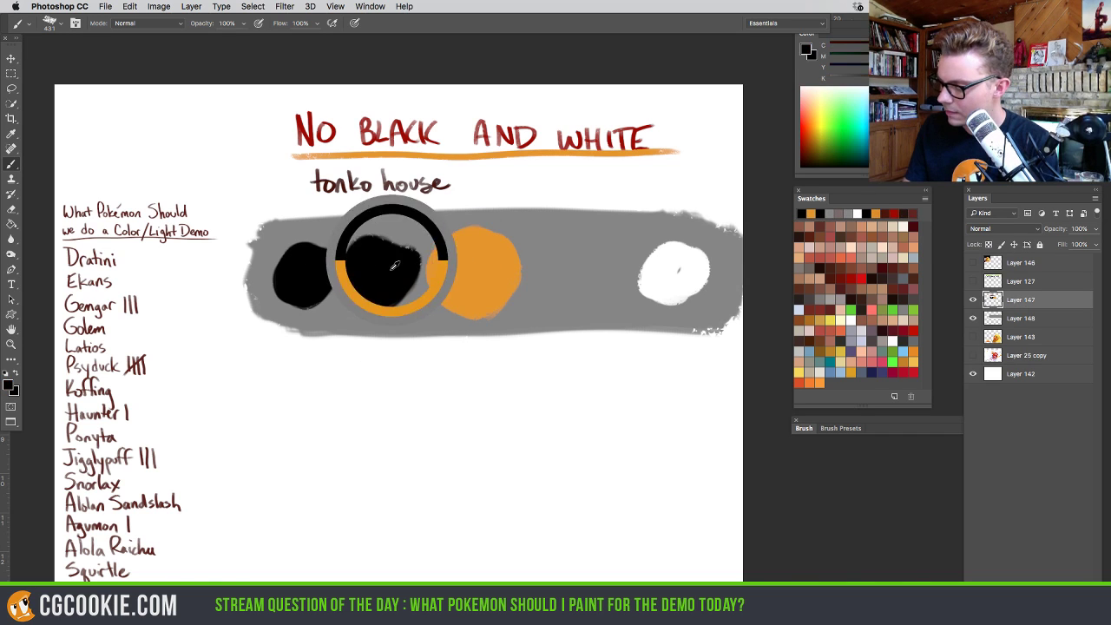
alt+click(464, 269)
mouse_move(394, 278)
mouse_down()
mouse_move(365, 286)
mouse_move(398, 268)
mouse_move(391, 248)
mouse_move(410, 277)
mouse_up()
alt+click(394, 269)
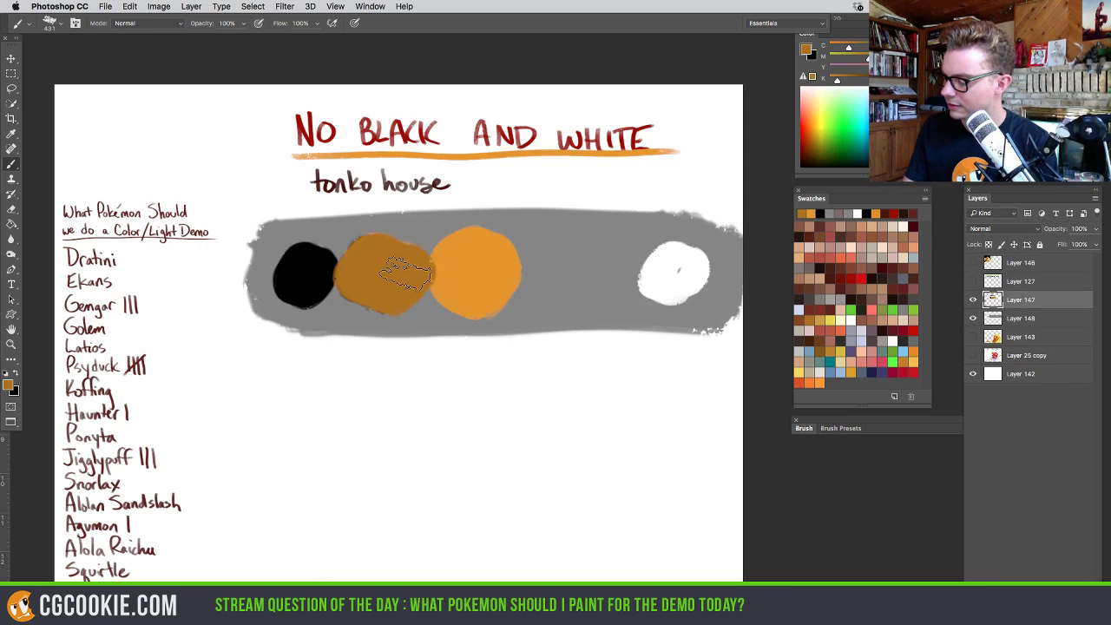
Mix sampled orange and white into a peach spot between the orange and white discs, and widen the white disc to touch it
alt+click(518, 278)
mouse_move(545, 269)
mouse_down()
mouse_move(589, 285)
mouse_move(595, 253)
mouse_move(587, 247)
mouse_move(555, 276)
mouse_move(578, 300)
mouse_move(567, 255)
mouse_up()
alt+click(666, 272)
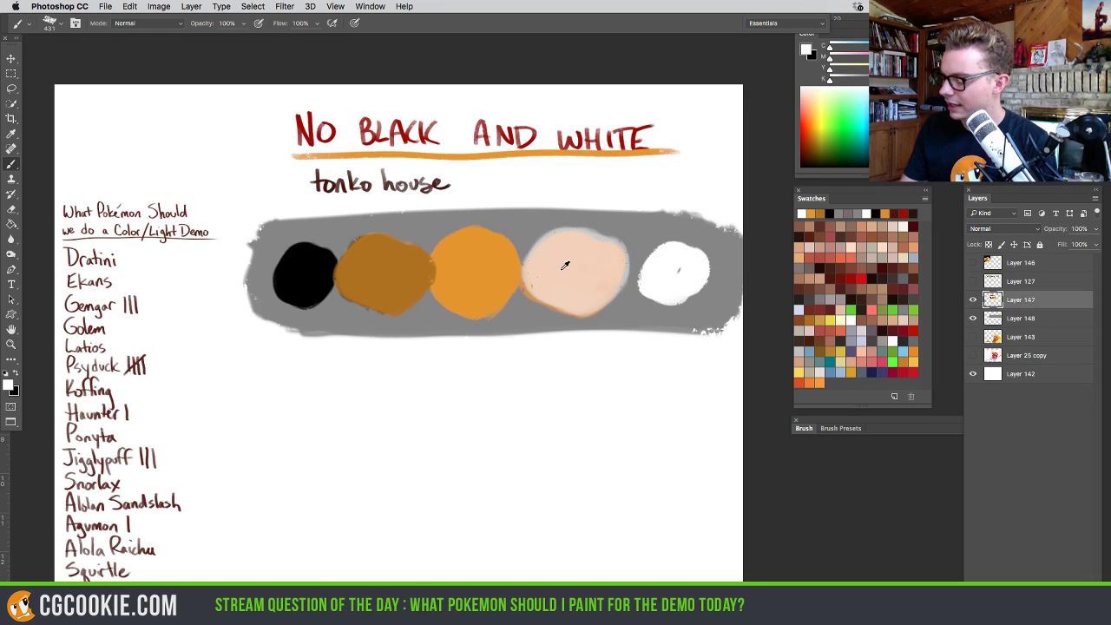
alt+click(498, 274)
alt+click(589, 254)
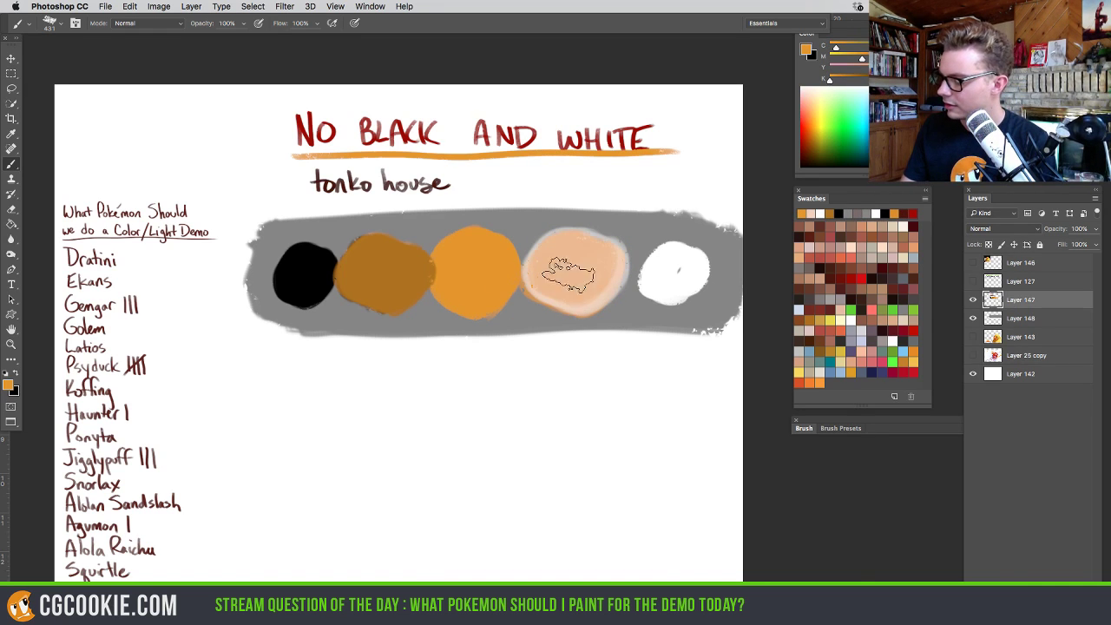
mouse_move(582, 253)
mouse_down()
mouse_move(544, 258)
mouse_move(552, 246)
mouse_move(592, 275)
mouse_move(602, 262)
mouse_move(571, 250)
mouse_move(544, 258)
mouse_move(558, 293)
mouse_up()
key(e)
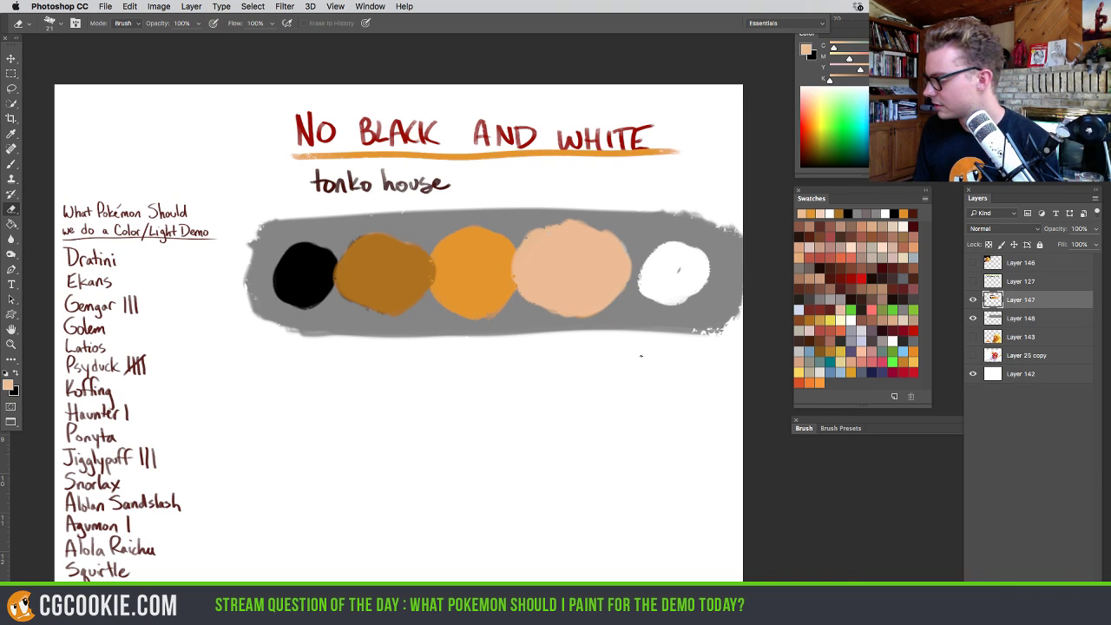
key(b)
alt+click(660, 275)
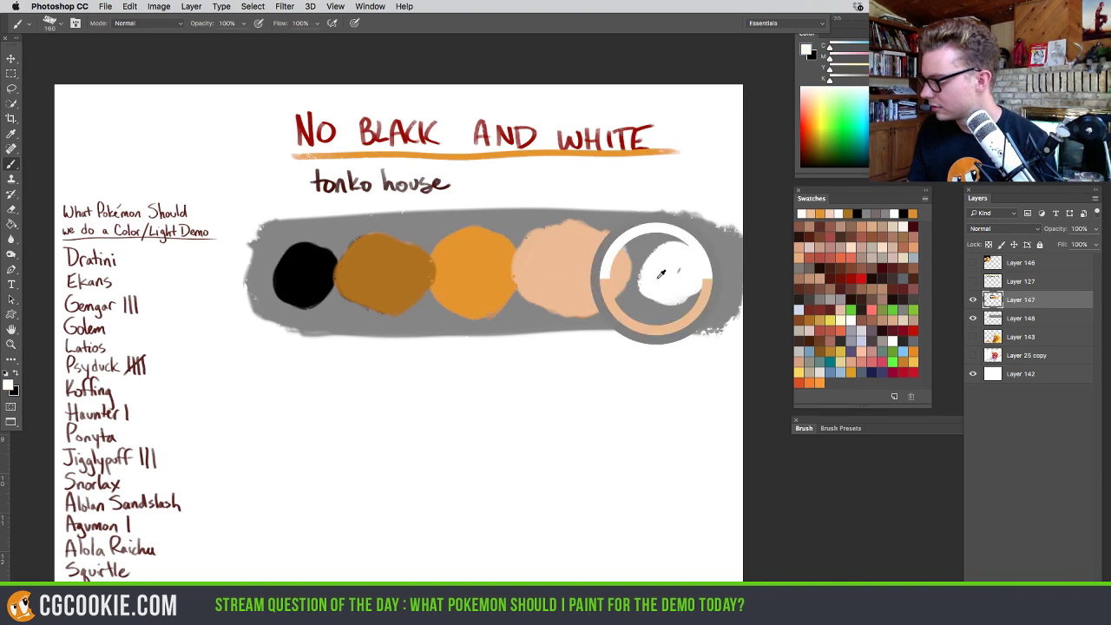
mouse_move(661, 275)
mouse_down()
mouse_move(666, 238)
mouse_move(636, 269)
mouse_move(640, 290)
mouse_move(254, 291)
mouse_up()
Erase the upper and lower parts of the five spots, leaving a thin horizontal colour strip from black to white
key(e)
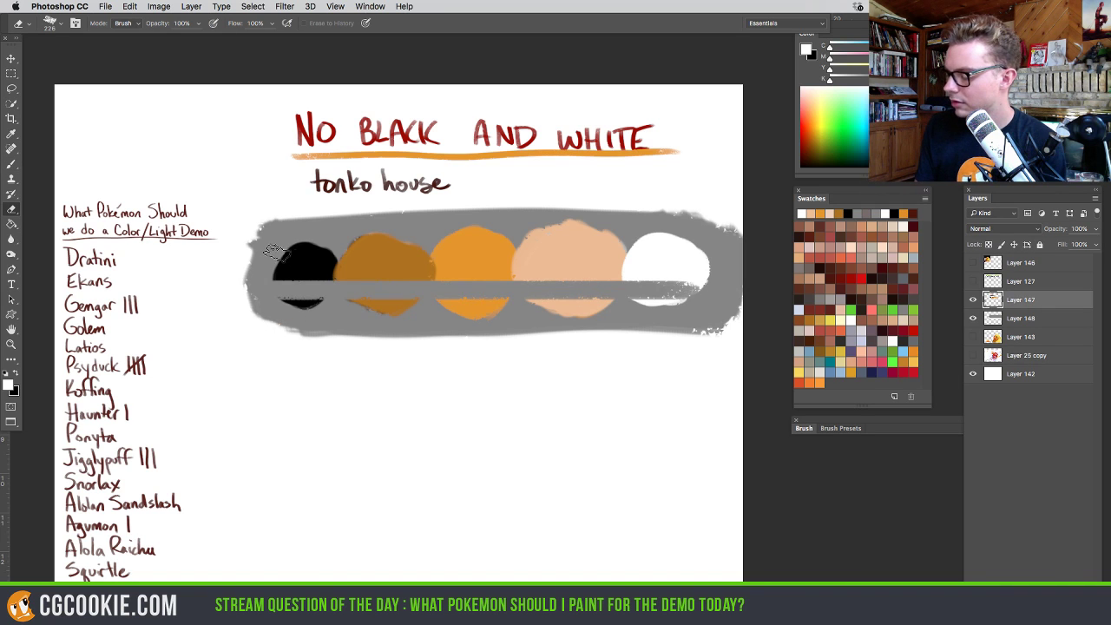
drag(276, 252, 710, 250)
mouse_move(599, 308)
mouse_down()
mouse_move(688, 299)
mouse_move(698, 308)
mouse_move(404, 319)
mouse_move(347, 303)
mouse_up()
drag(677, 235, 222, 252)
key(b)
drag(499, 347, 455, 334)
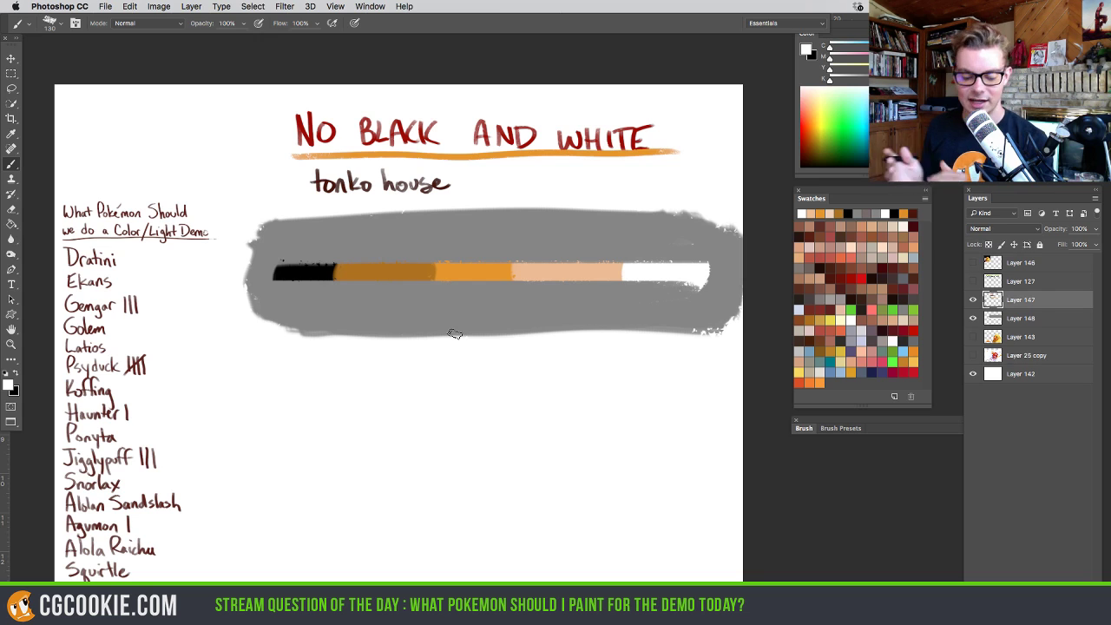
Sample the strip's orange and stretch the grey backdrop on Layer 148 downward to roughly twice its height
alt+click(489, 276)
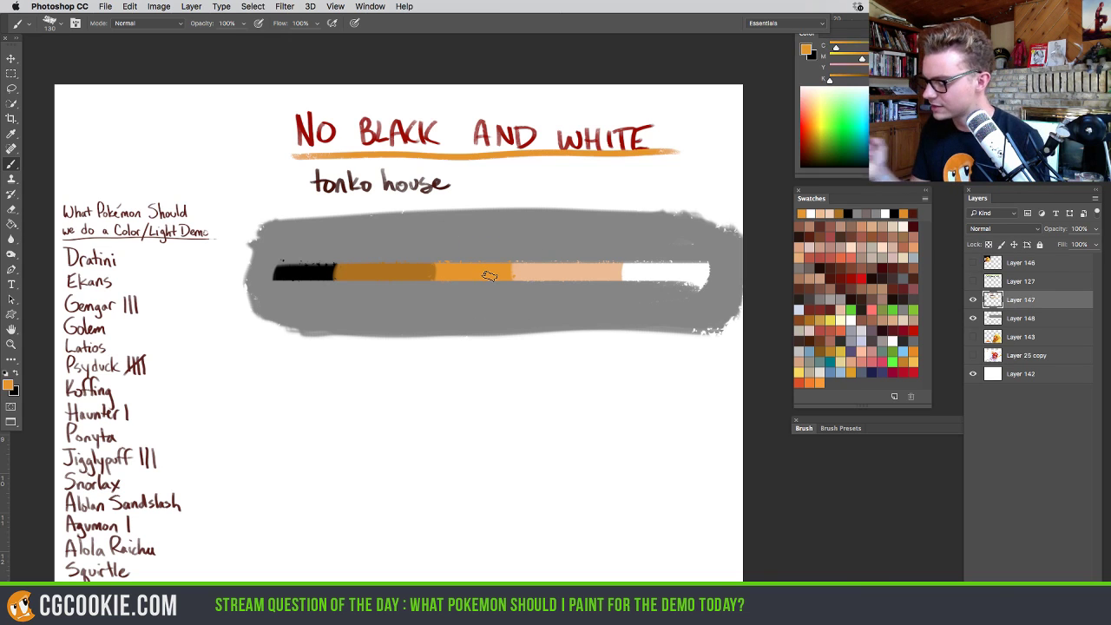
click(1016, 319)
click(12, 58)
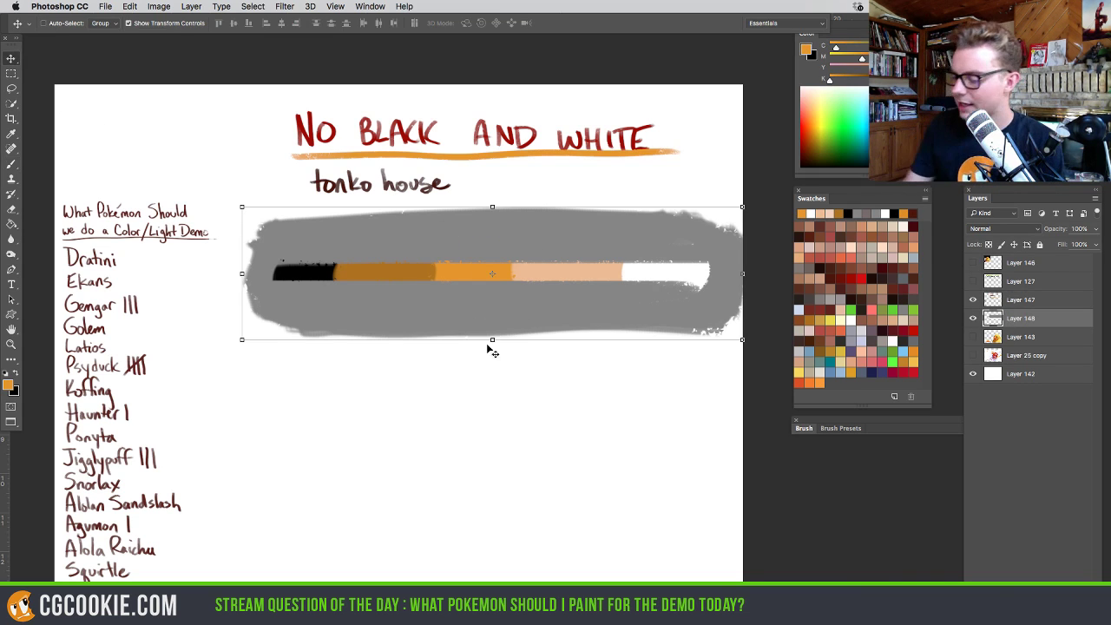
drag(493, 340, 494, 465)
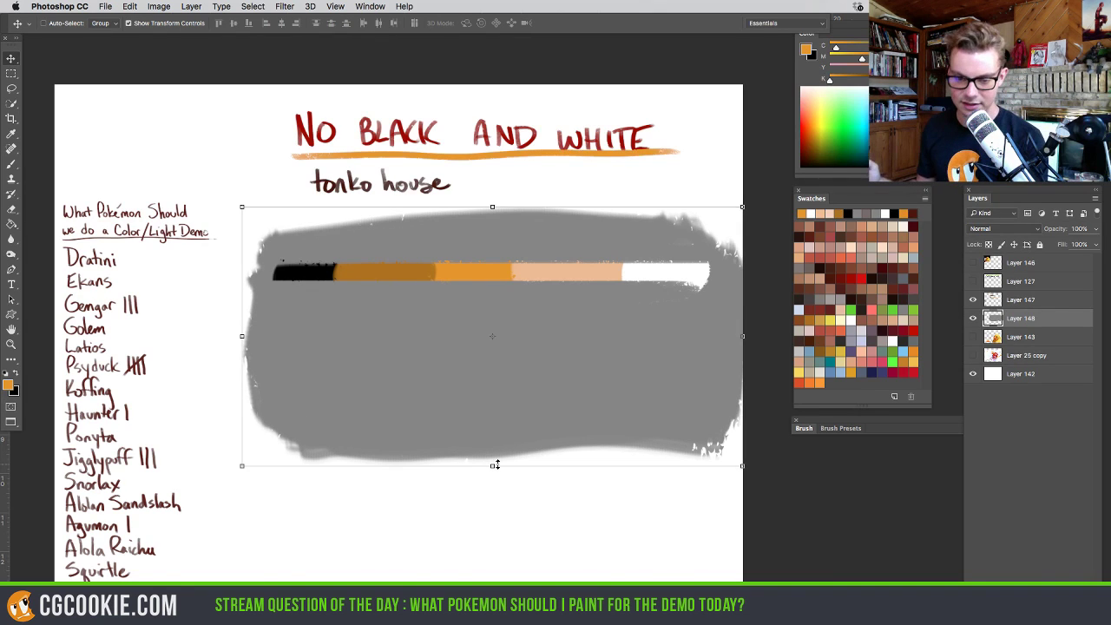
Show the rubber duck photo on Layer 146, move it into the canvas's upper-left corner, and undo a stray brush stroke on it
click(973, 262)
click(1020, 262)
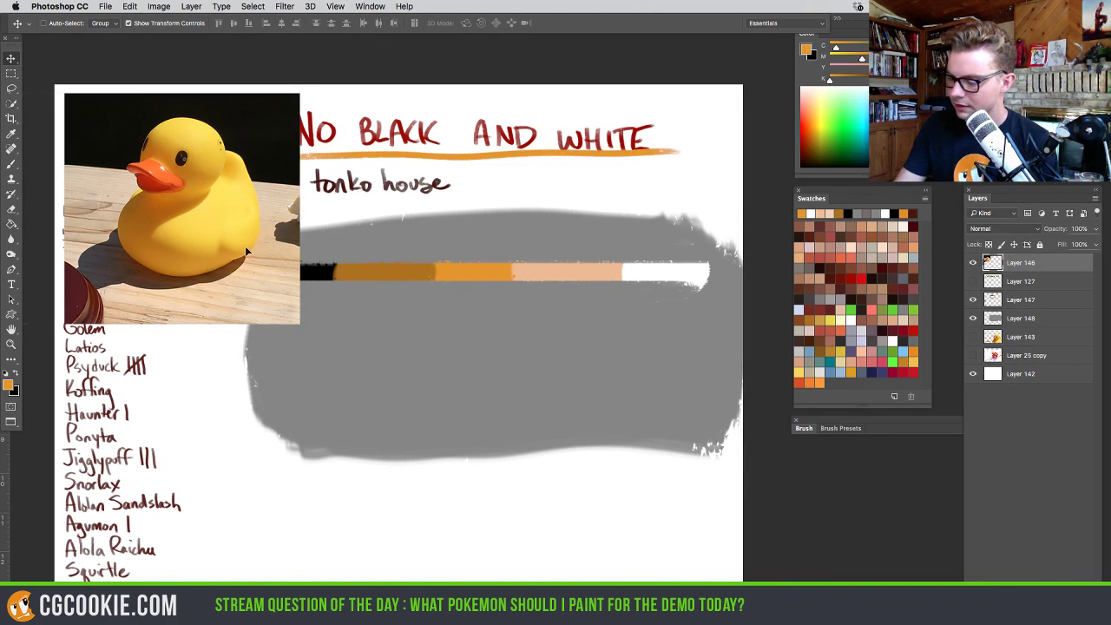
drag(245, 246, 225, 234)
key(b)
mouse_move(189, 152)
mouse_down()
mouse_move(209, 111)
mouse_move(181, 115)
mouse_up()
key(ctrl+z)
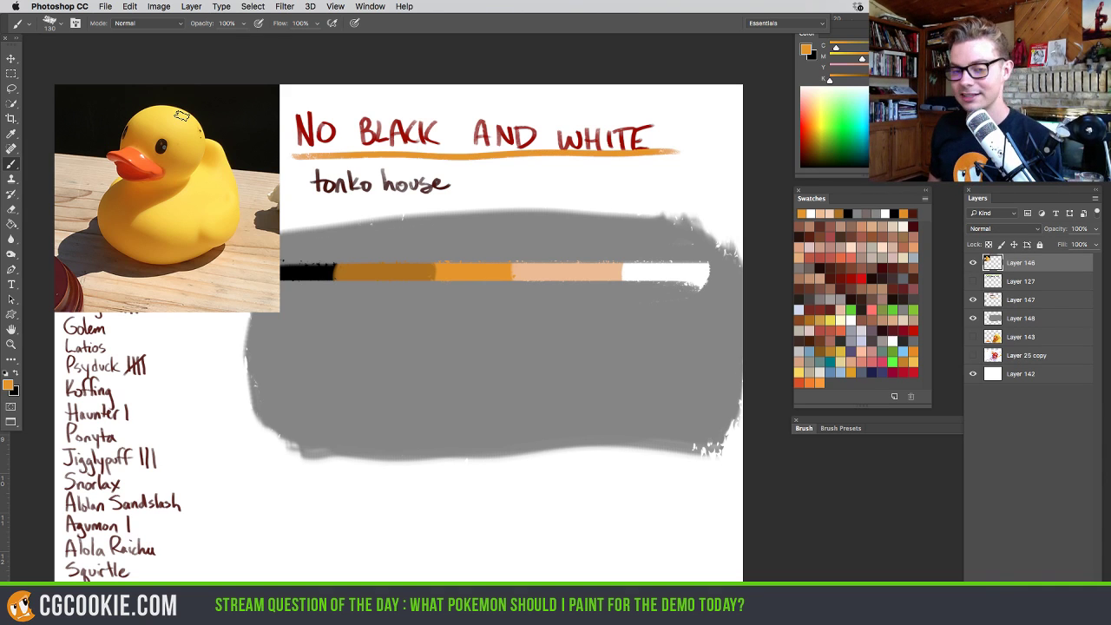
Paint a round orange disc on Layer 147 in the grey area below the colour strip, and widen it slightly toward the duck photo
drag(490, 401, 466, 401)
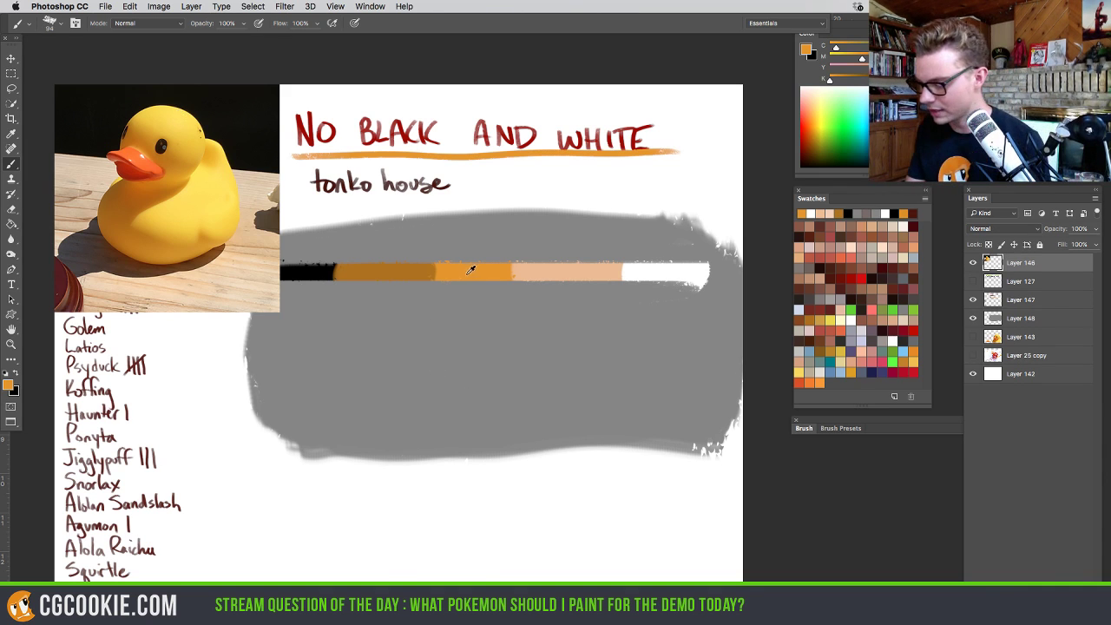
click(1001, 299)
mouse_move(533, 385)
mouse_down()
mouse_move(486, 364)
mouse_move(507, 362)
mouse_move(501, 341)
mouse_move(490, 345)
mouse_move(497, 360)
mouse_move(498, 338)
mouse_move(482, 361)
mouse_up()
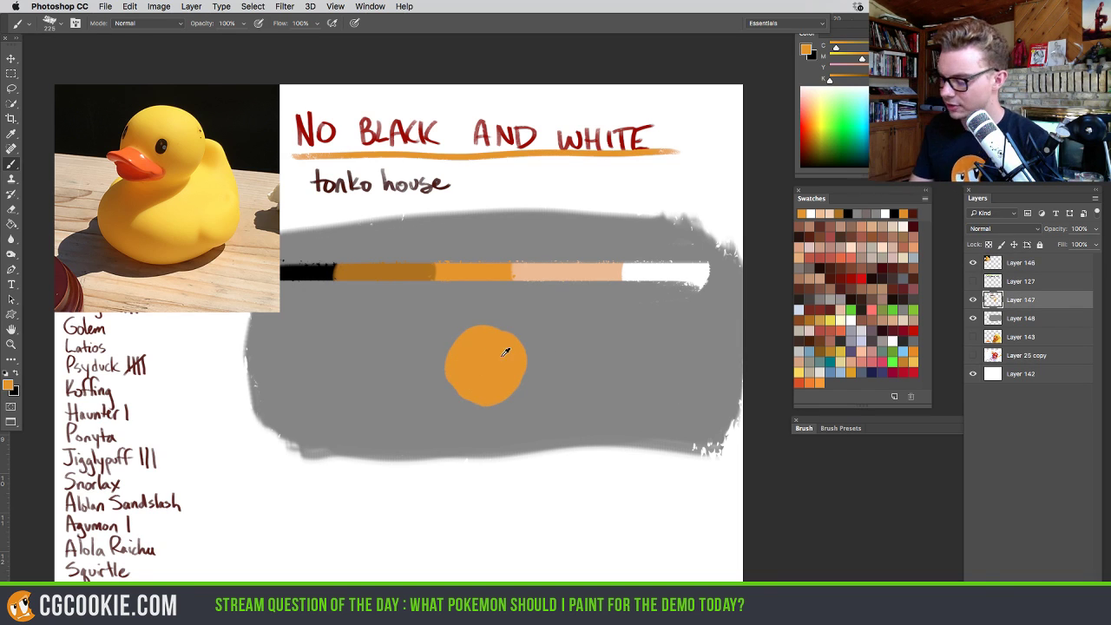
drag(502, 356, 475, 395)
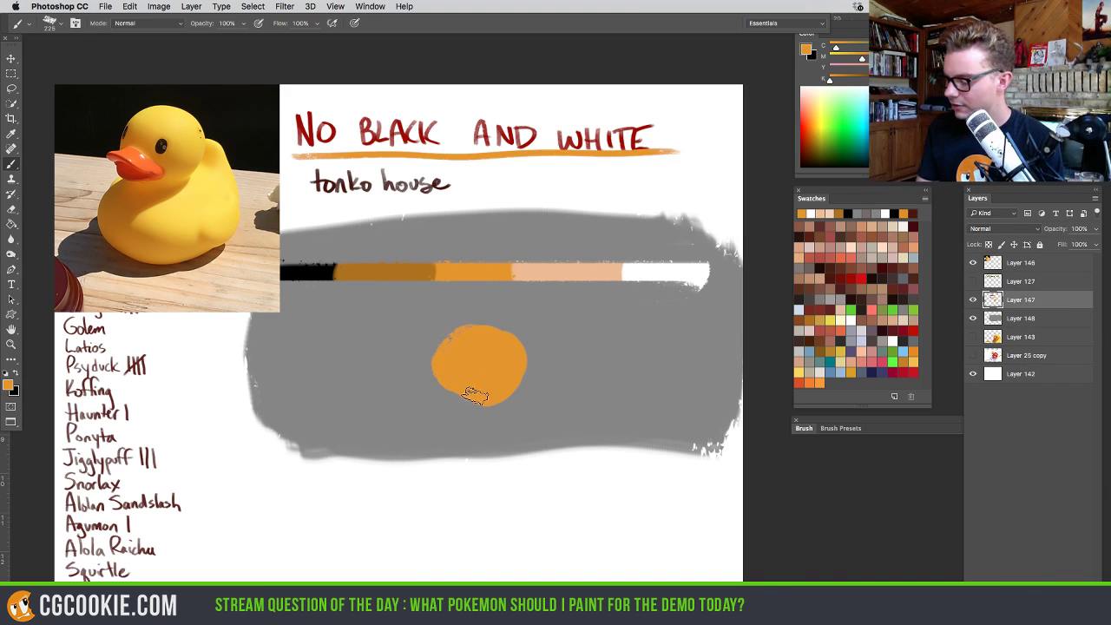
drag(150, 234, 176, 156)
drag(508, 379, 473, 345)
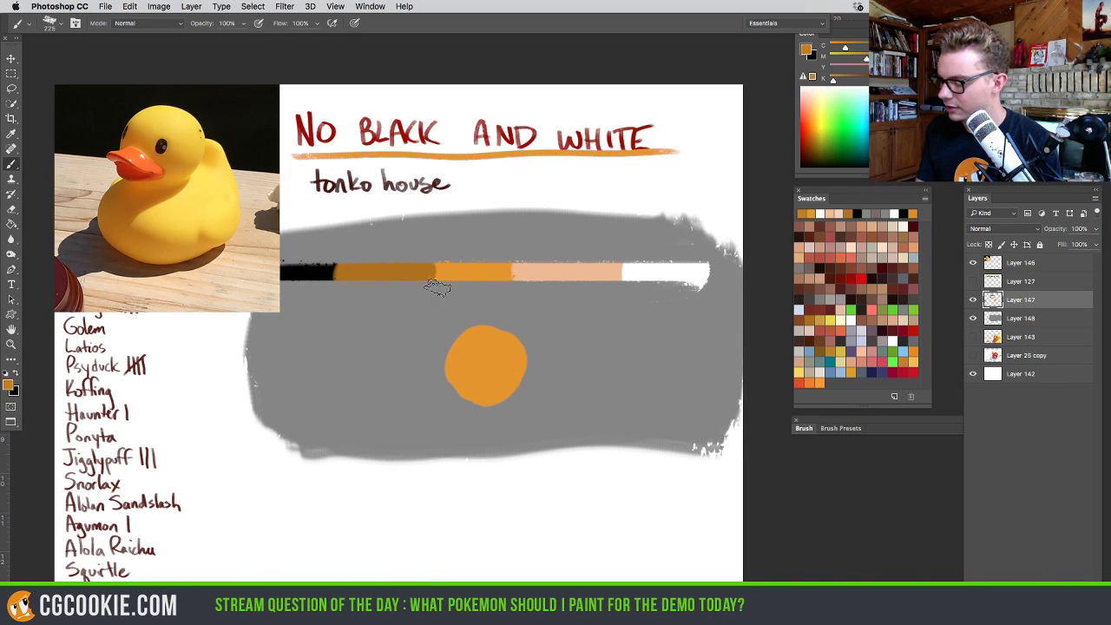
alt+click(489, 363)
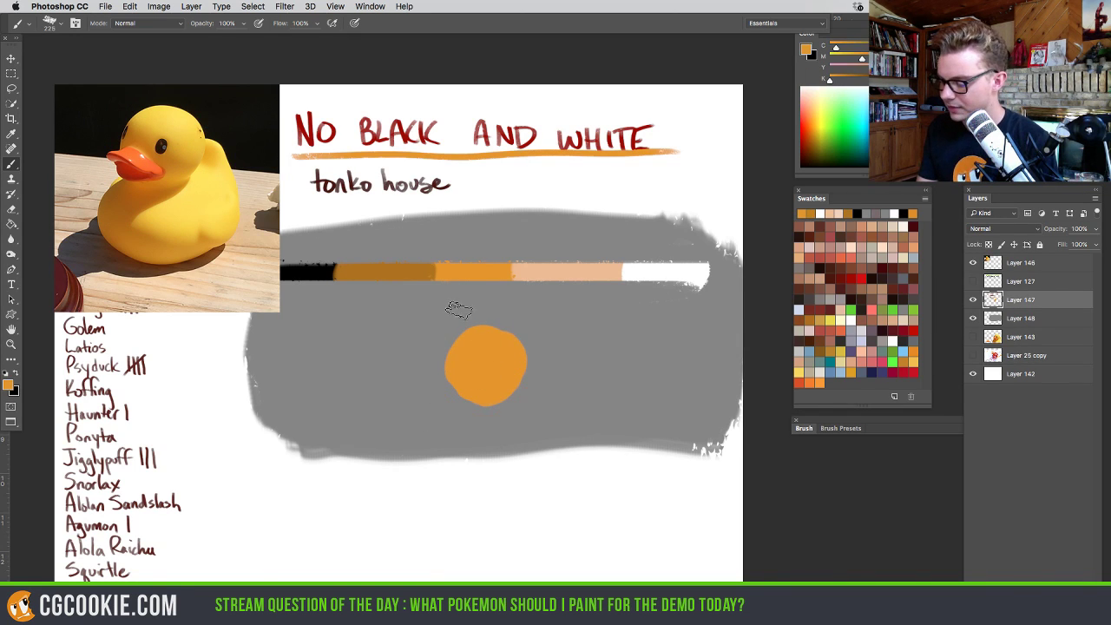
drag(454, 329, 449, 426)
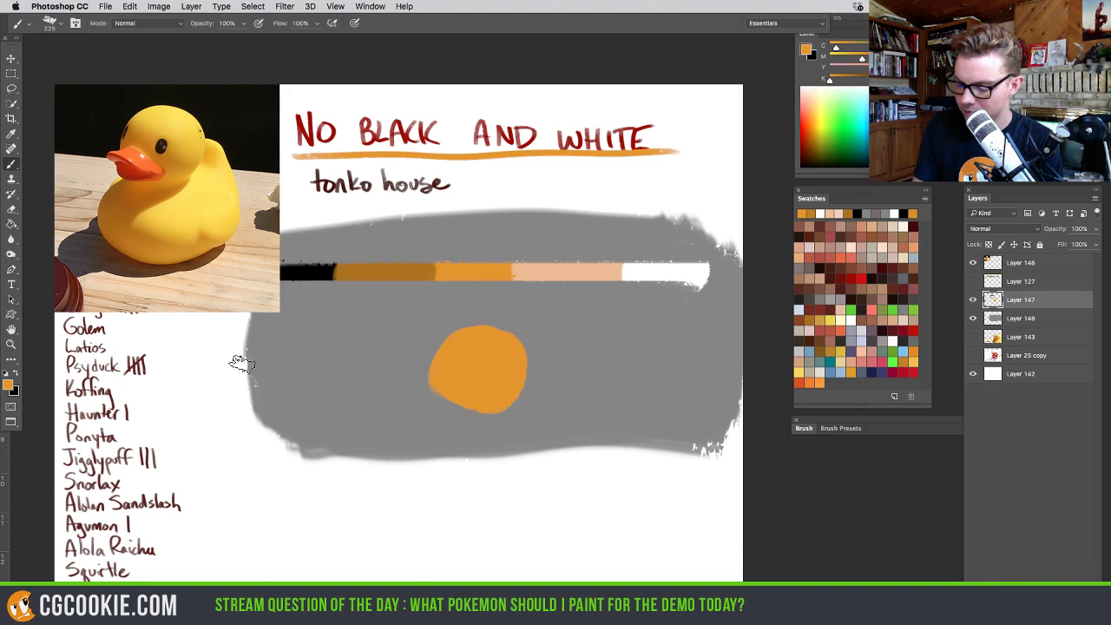
Set the foreground colour to warm yellow f9c332 and paint a round disc immediately to the right of the orange disc on Layer 147
click(8, 385)
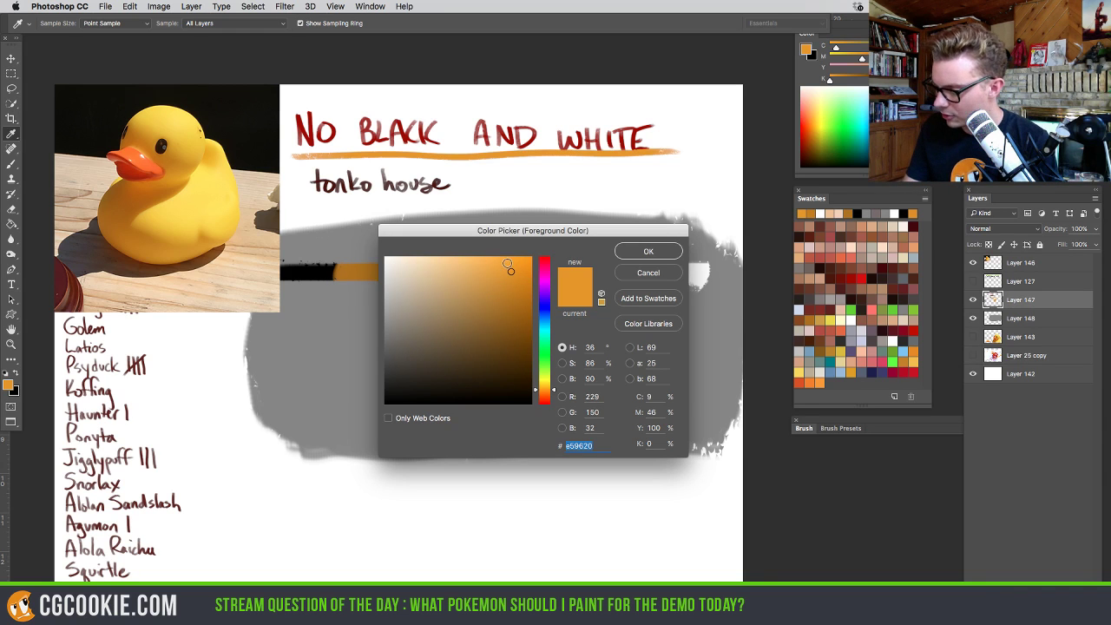
click(506, 261)
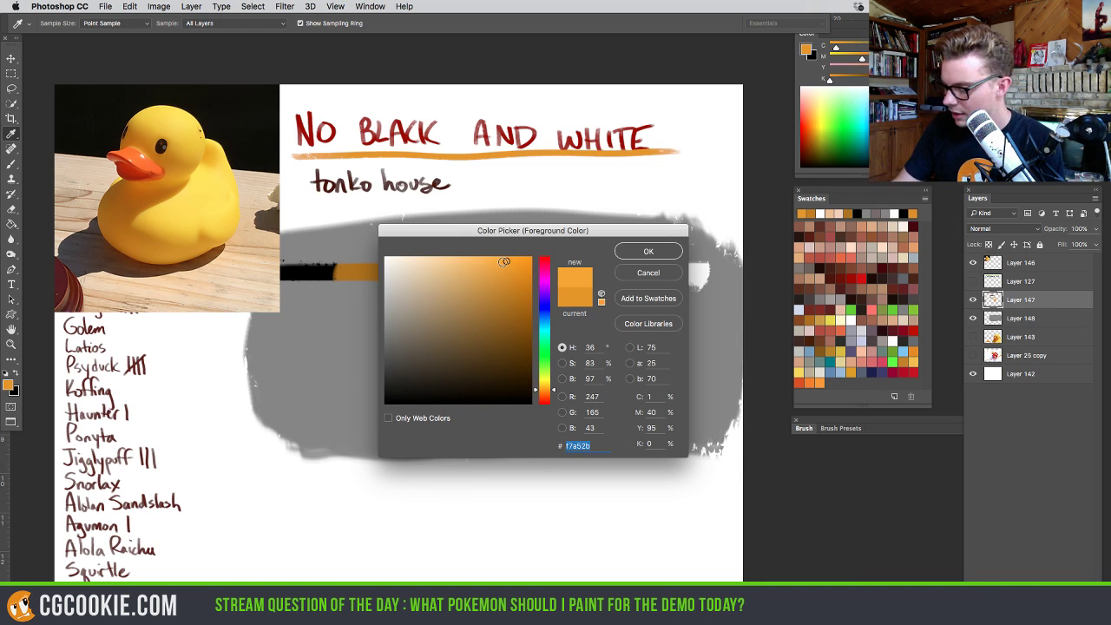
click(502, 260)
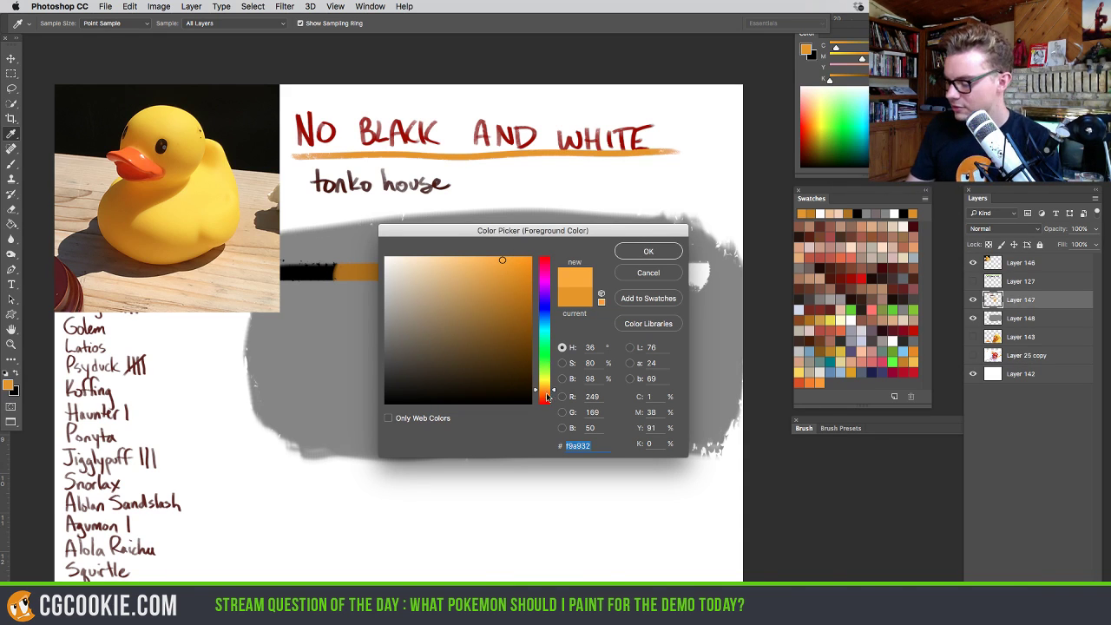
drag(554, 392, 554, 390)
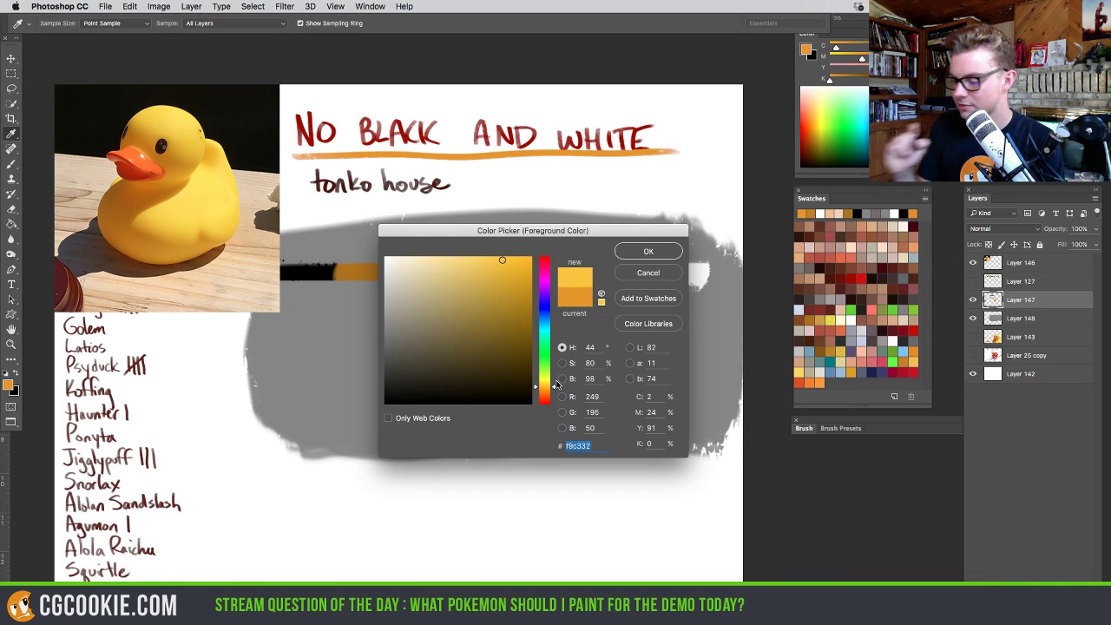
click(649, 250)
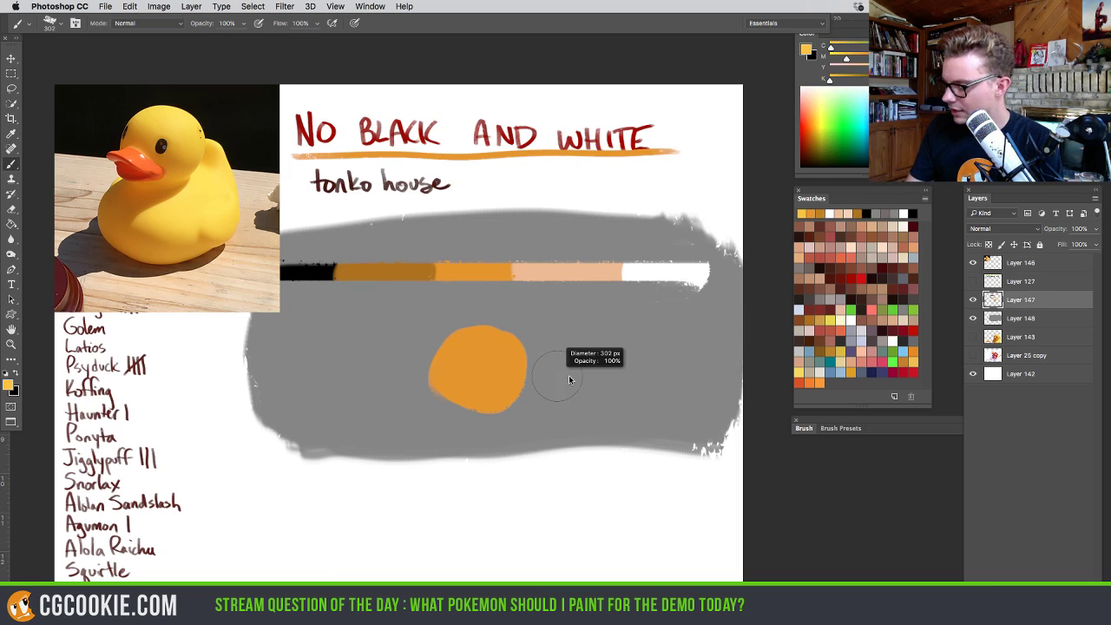
mouse_move(573, 391)
mouse_down()
mouse_move(552, 349)
mouse_move(583, 373)
mouse_move(565, 365)
mouse_up()
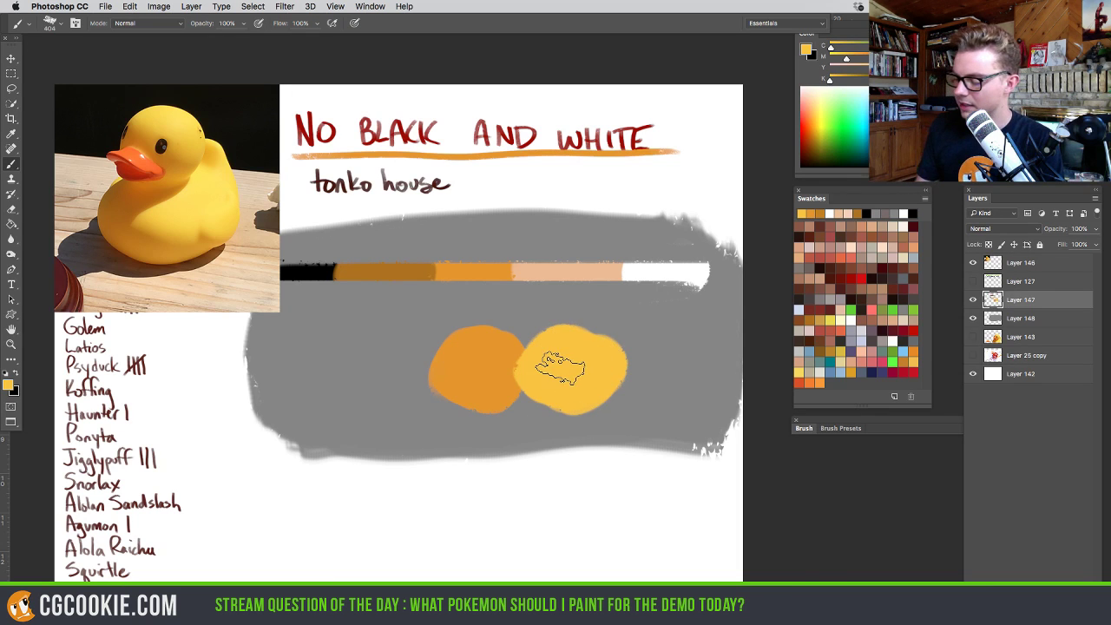
Set the foreground colour to light yellow ffdd82 and paint a third disc to the right of the yellow one
click(10, 384)
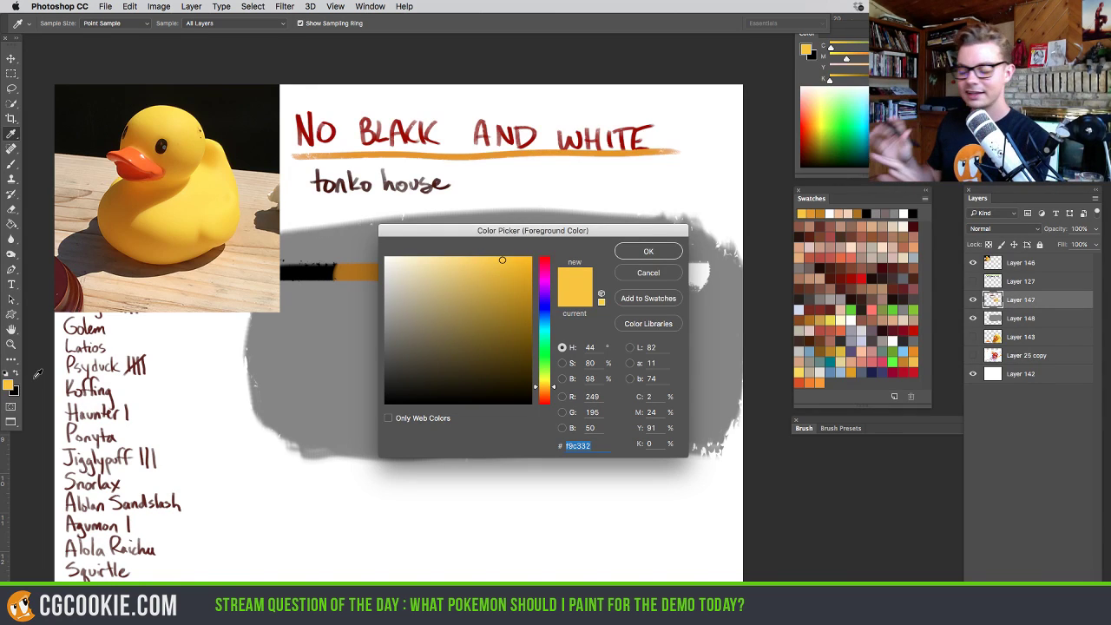
mouse_move(476, 260)
mouse_down()
mouse_move(458, 254)
mouse_move(464, 242)
mouse_up()
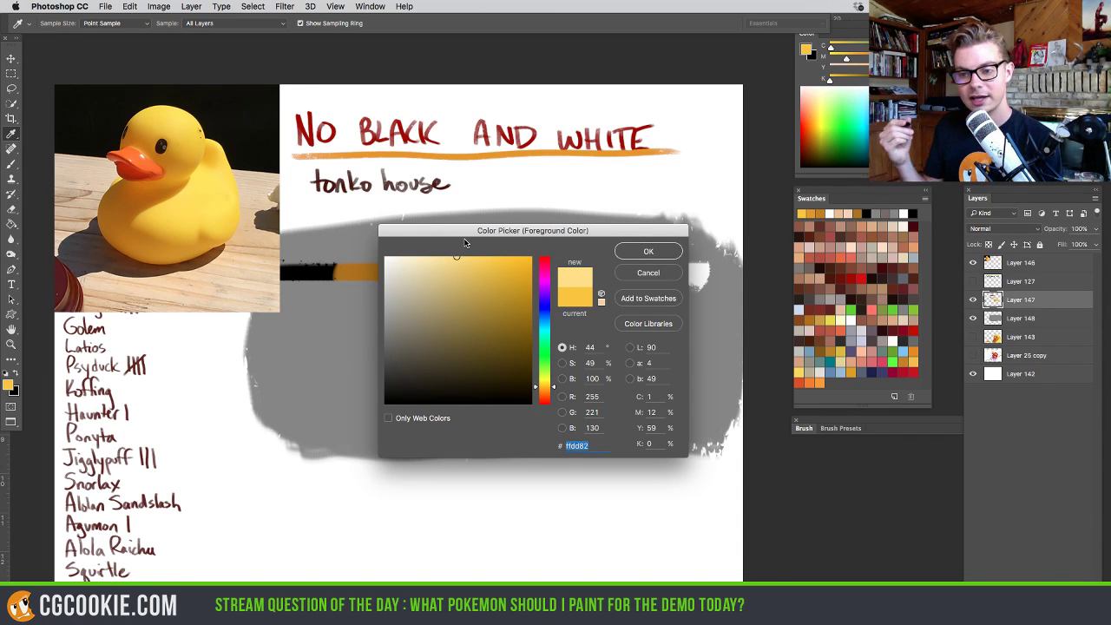
click(663, 254)
key(b)
mouse_move(645, 376)
mouse_down()
mouse_move(673, 386)
mouse_move(681, 351)
mouse_move(685, 368)
mouse_move(654, 384)
mouse_up()
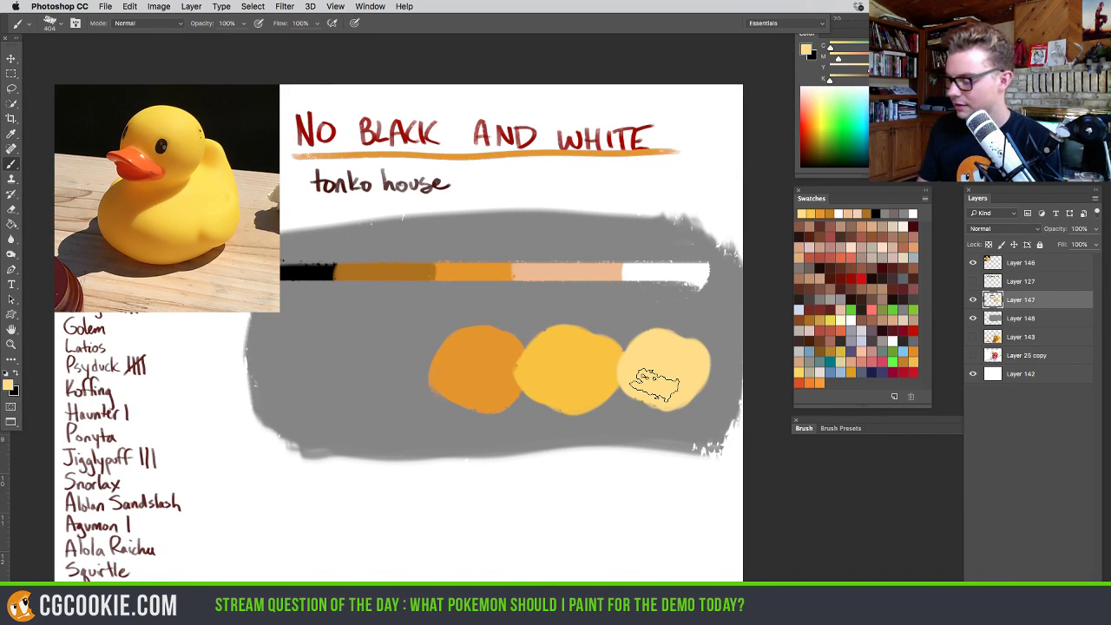
Choose a paler, nearly white cream and paint a smaller disc overlapping the light yellow disc at the grey area's right edge
click(8, 385)
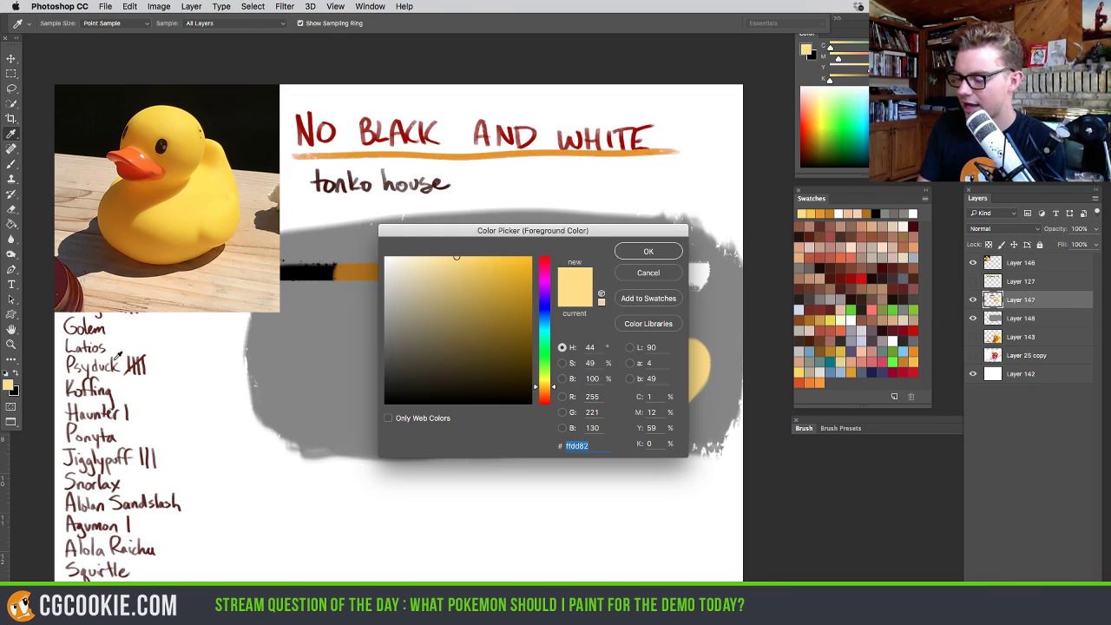
drag(434, 261, 421, 252)
click(649, 252)
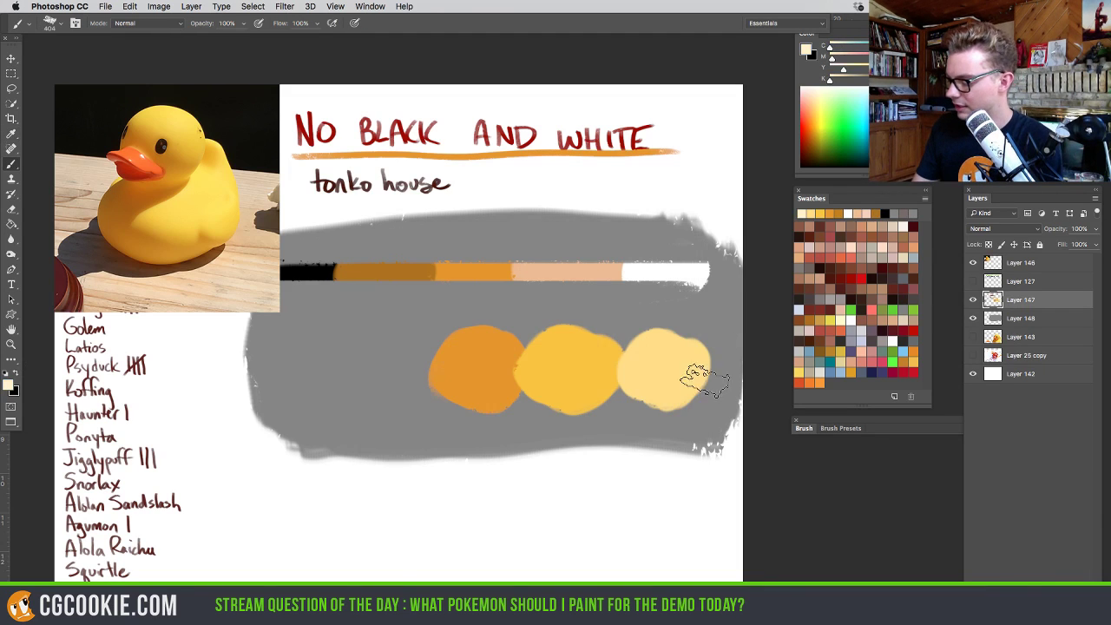
drag(710, 367, 725, 368)
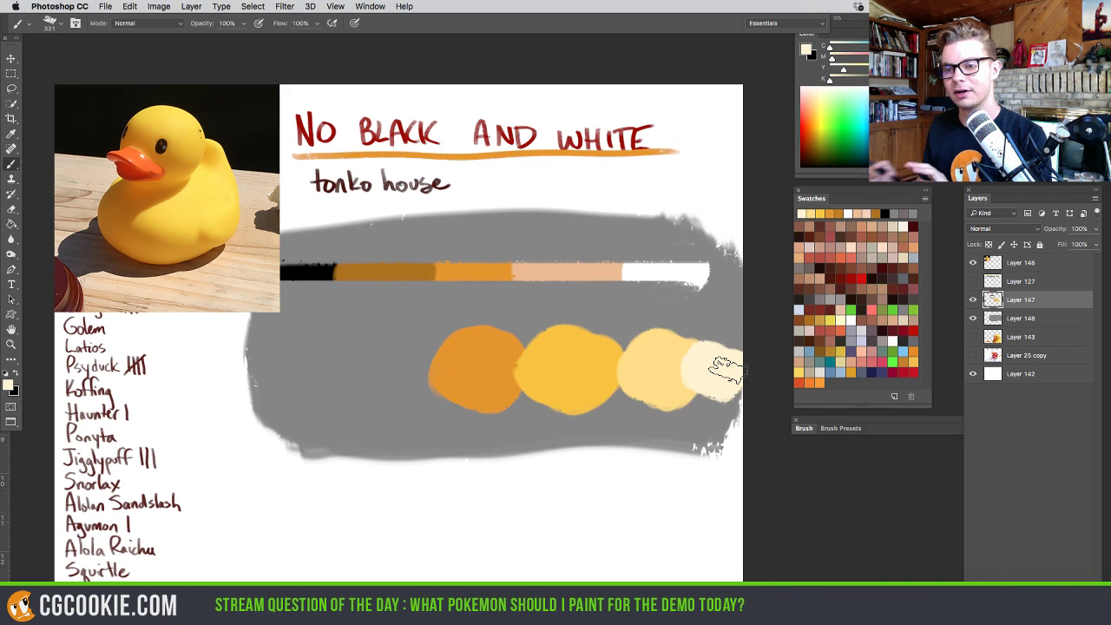
Sample the orange disc, darken and redden it to c86814, and paint a disc overlapping the orange disc's left side
alt+click(470, 363)
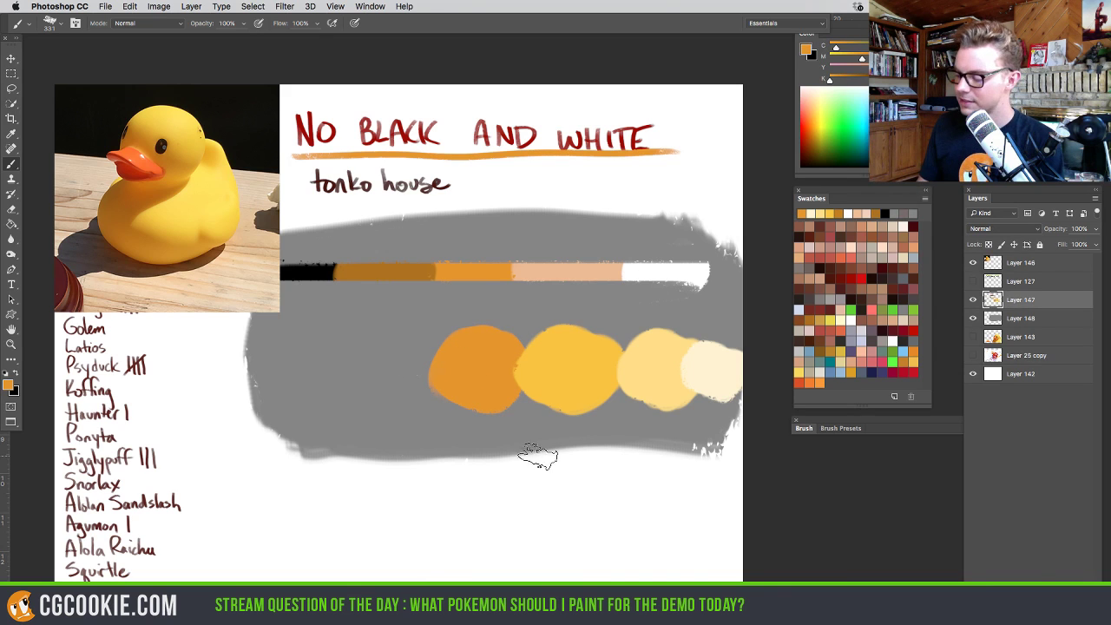
click(8, 387)
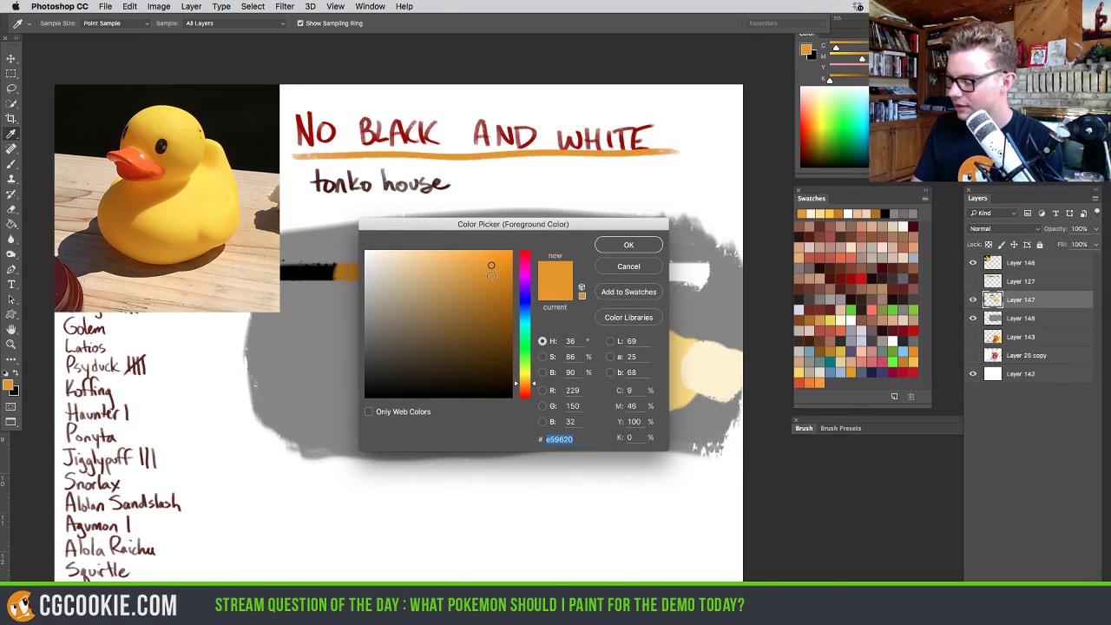
click(491, 282)
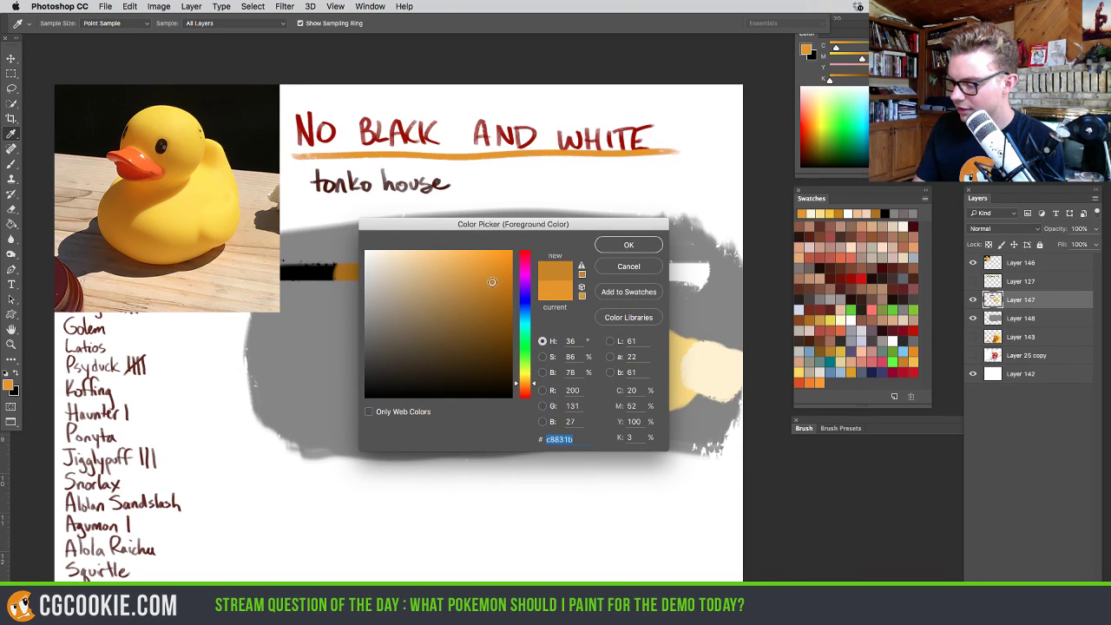
drag(492, 281, 498, 281)
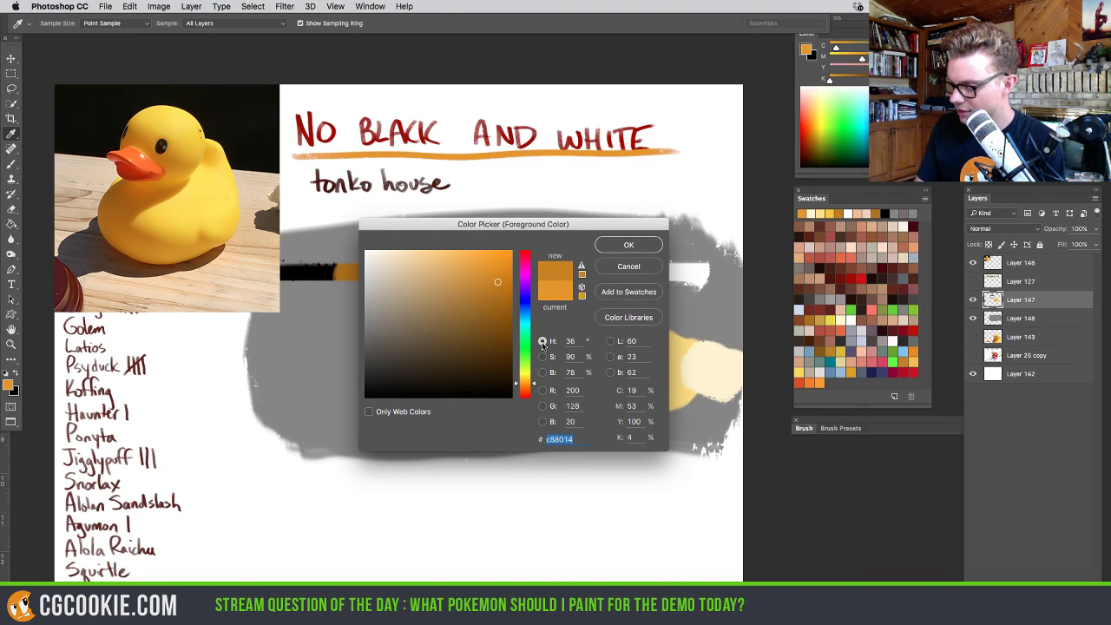
drag(534, 386, 535, 389)
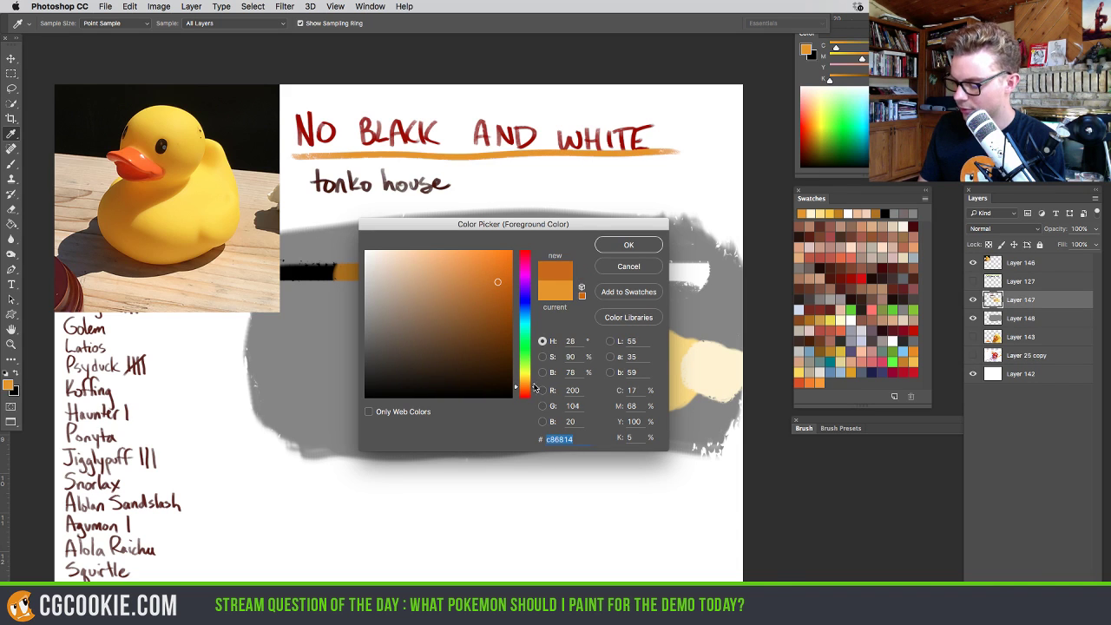
click(628, 245)
key(b)
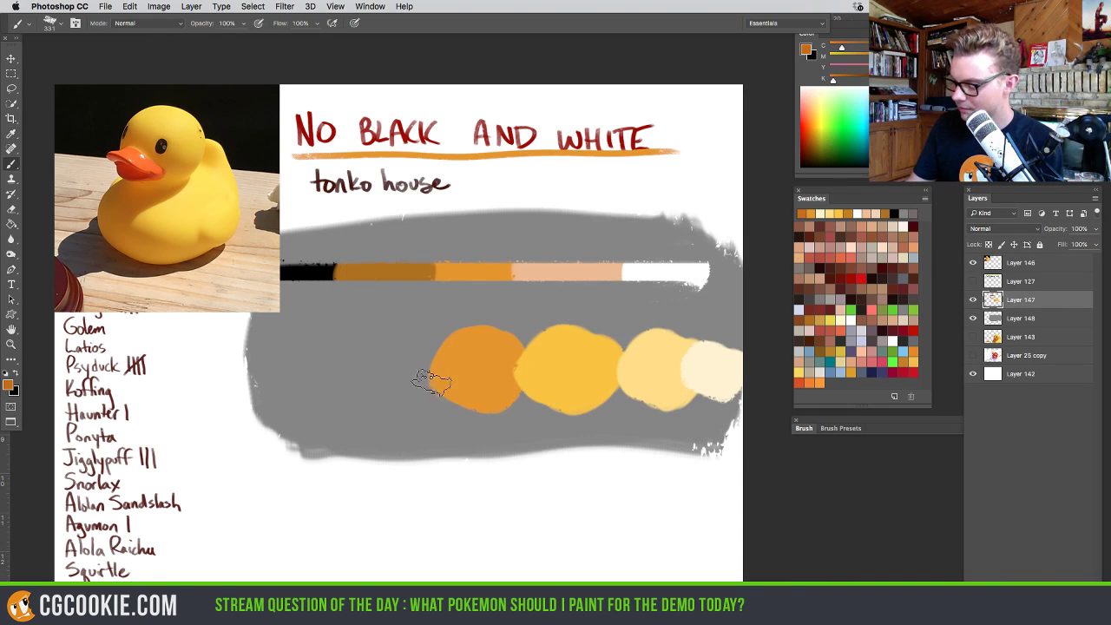
mouse_move(395, 378)
mouse_down()
mouse_move(400, 343)
mouse_move(386, 390)
mouse_move(425, 382)
mouse_up()
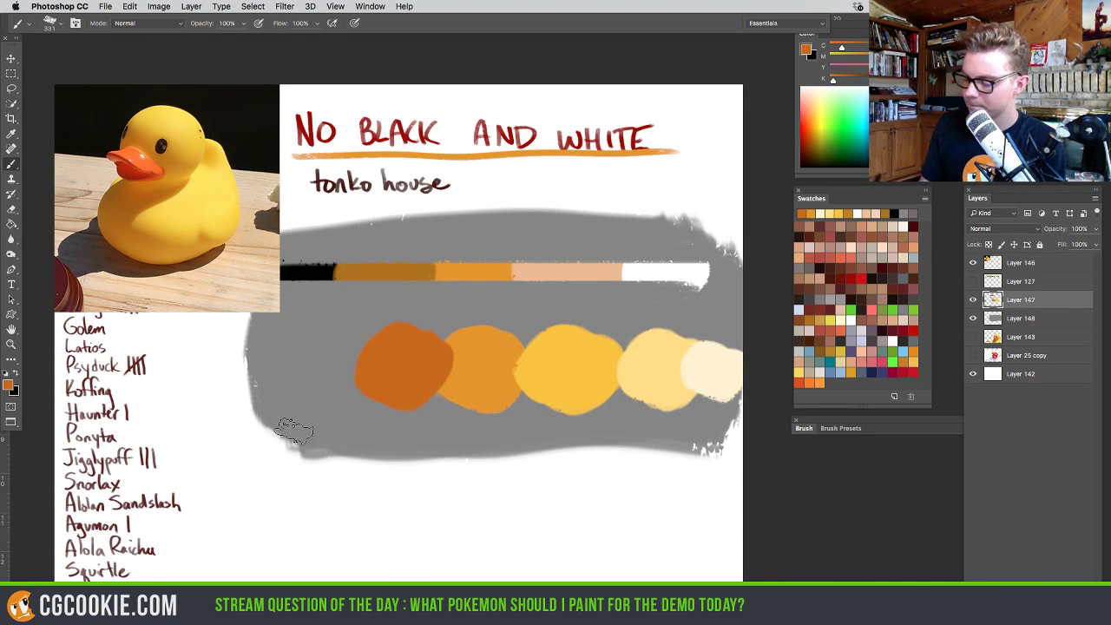
Choose a darker, more saturated and redder rust orange and paint a disc at the left end of the row
click(9, 384)
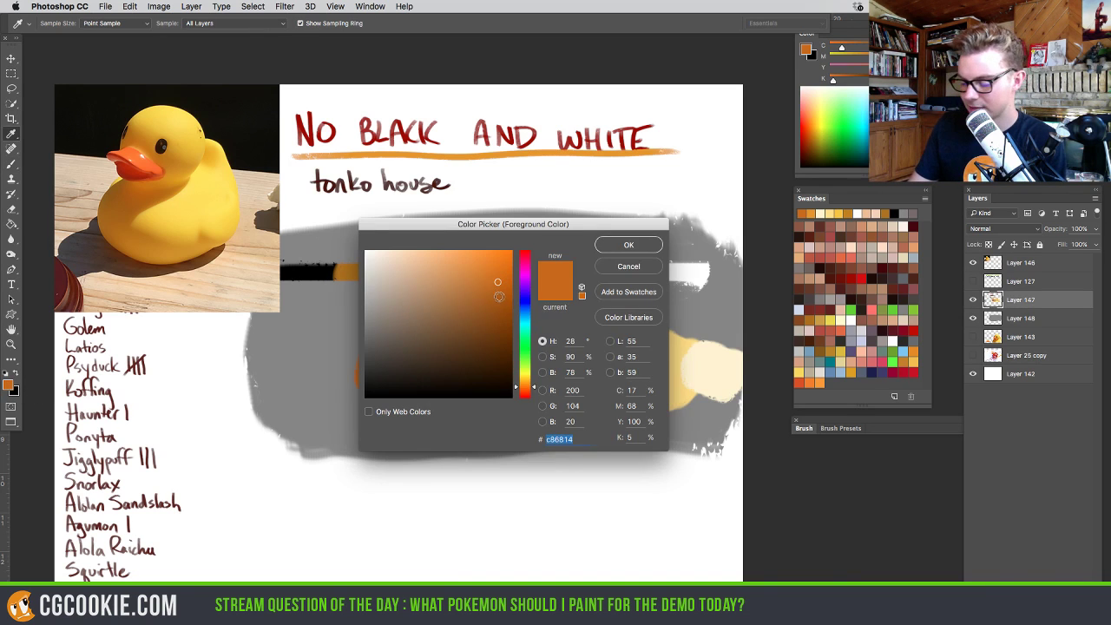
drag(498, 298, 506, 301)
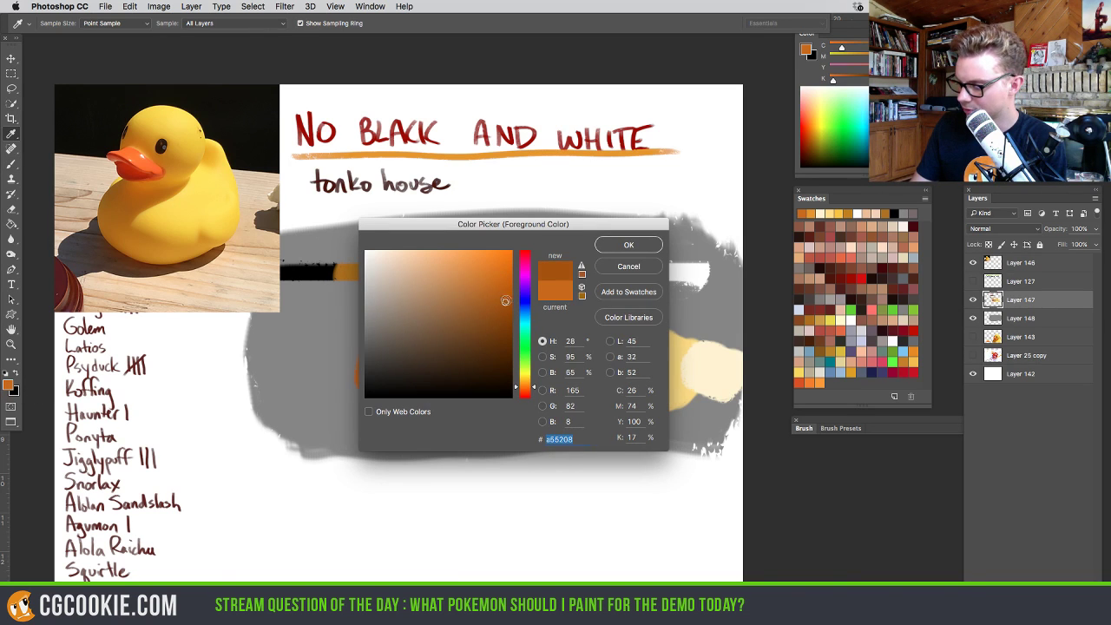
click(534, 391)
click(629, 245)
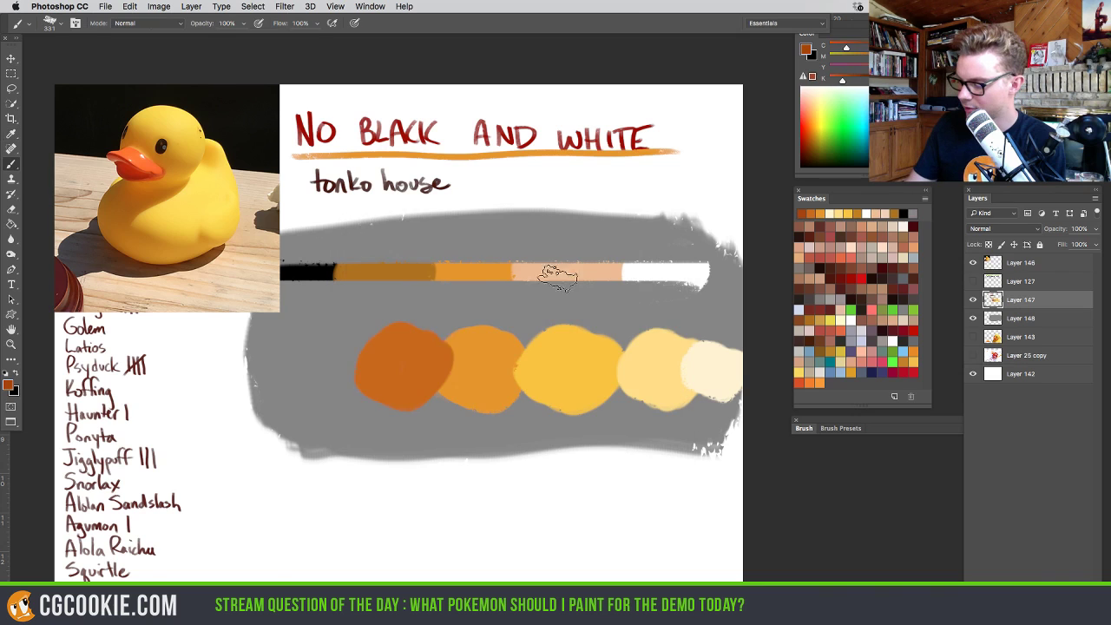
mouse_move(351, 389)
mouse_down()
mouse_move(299, 361)
mouse_move(321, 400)
mouse_move(351, 365)
mouse_move(323, 356)
mouse_up()
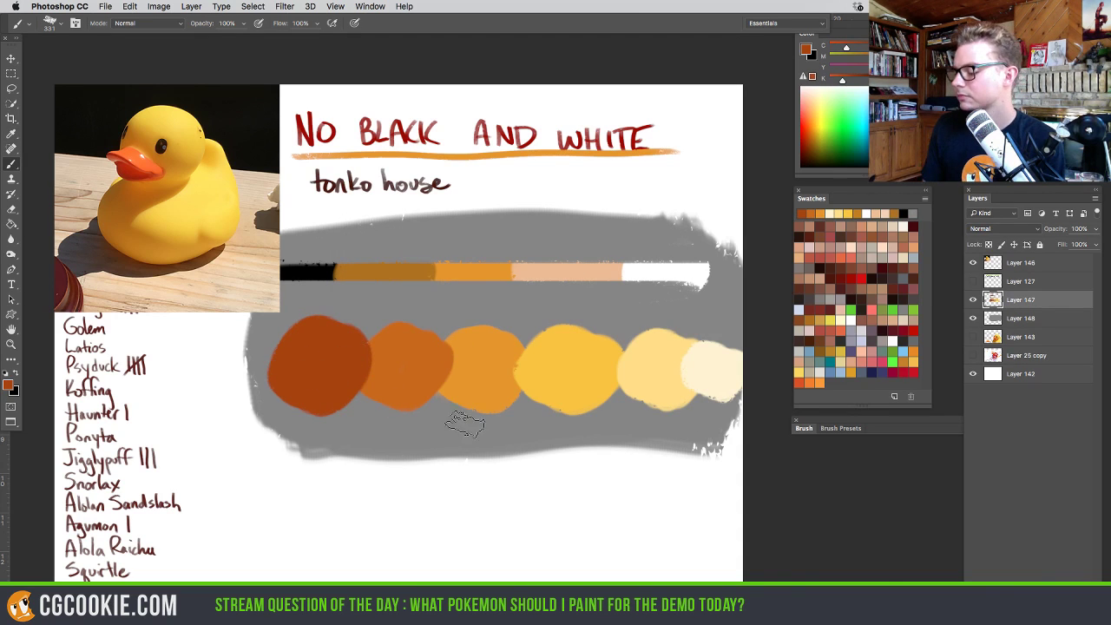
Erase the lower and upper parts of the new discs, leaving a thin horizontal strip from rust orange to pale cream
key(e)
drag(590, 395, 265, 413)
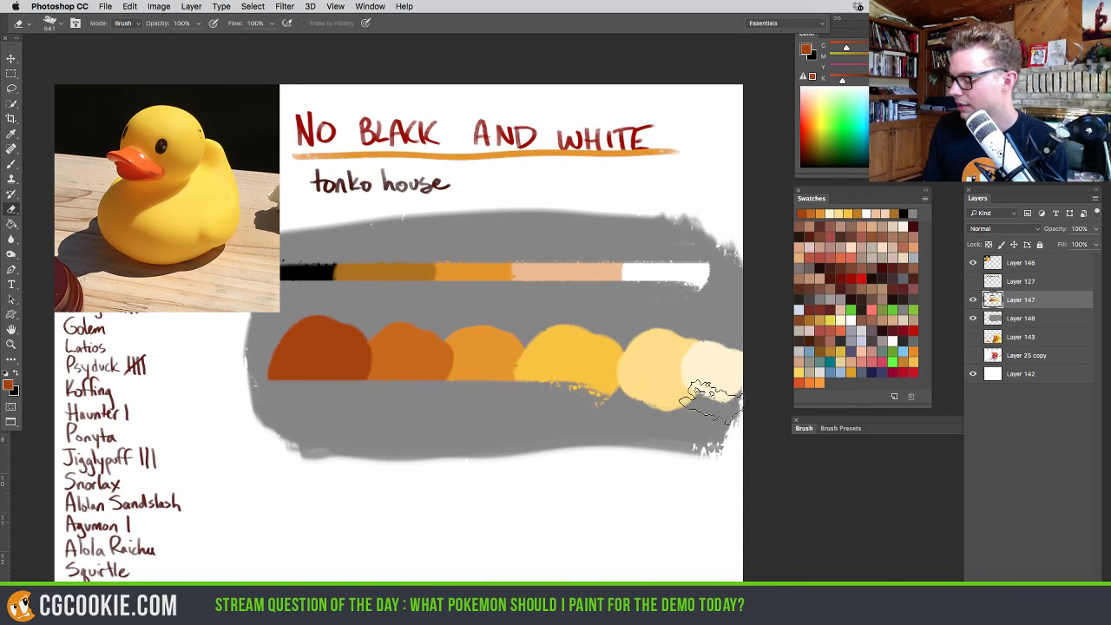
drag(721, 397, 521, 395)
mouse_move(716, 360)
mouse_down()
mouse_move(657, 314)
mouse_move(228, 322)
mouse_move(719, 345)
mouse_move(728, 386)
mouse_up()
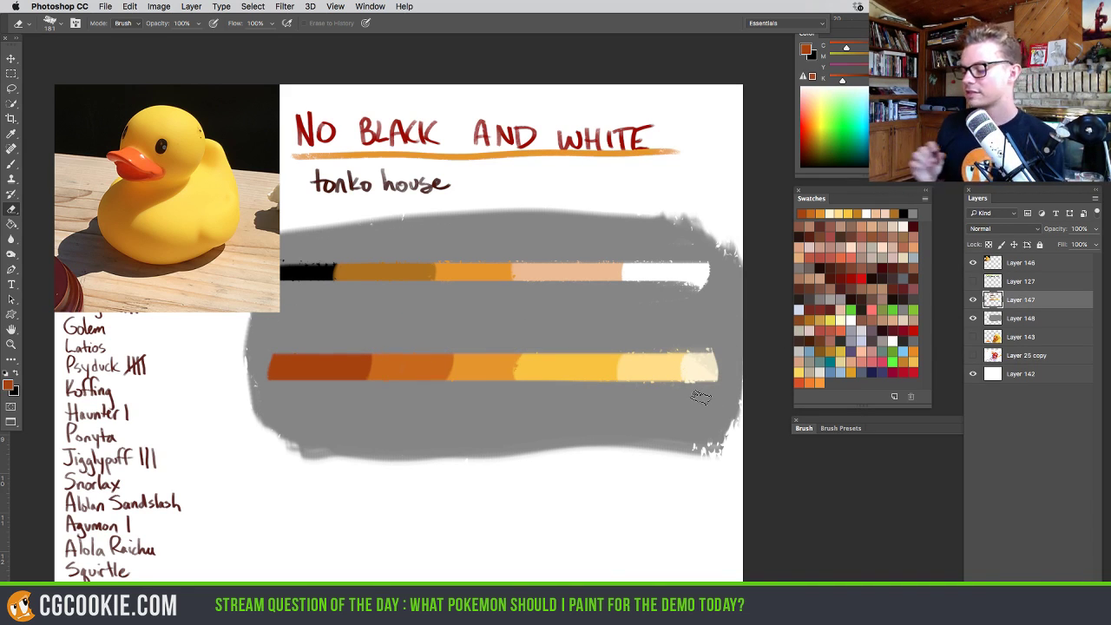
Write a rust-orange "2" above the lower colour strip and a "1" above the upper strip
drag(520, 436, 526, 440)
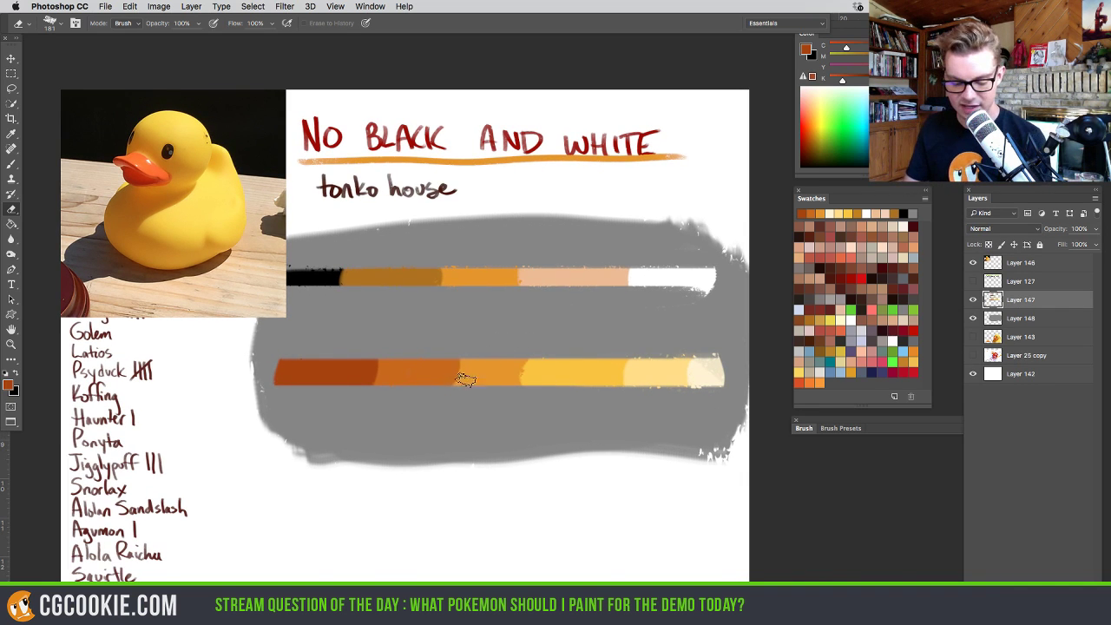
key(b)
drag(483, 343, 472, 342)
drag(478, 329, 514, 352)
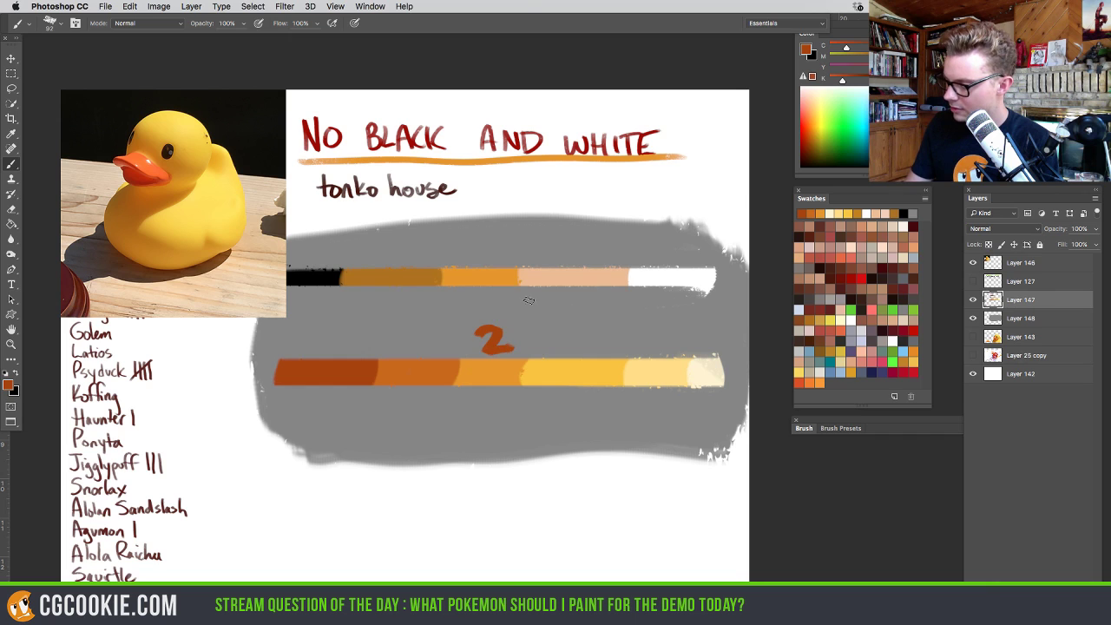
drag(489, 236, 491, 257)
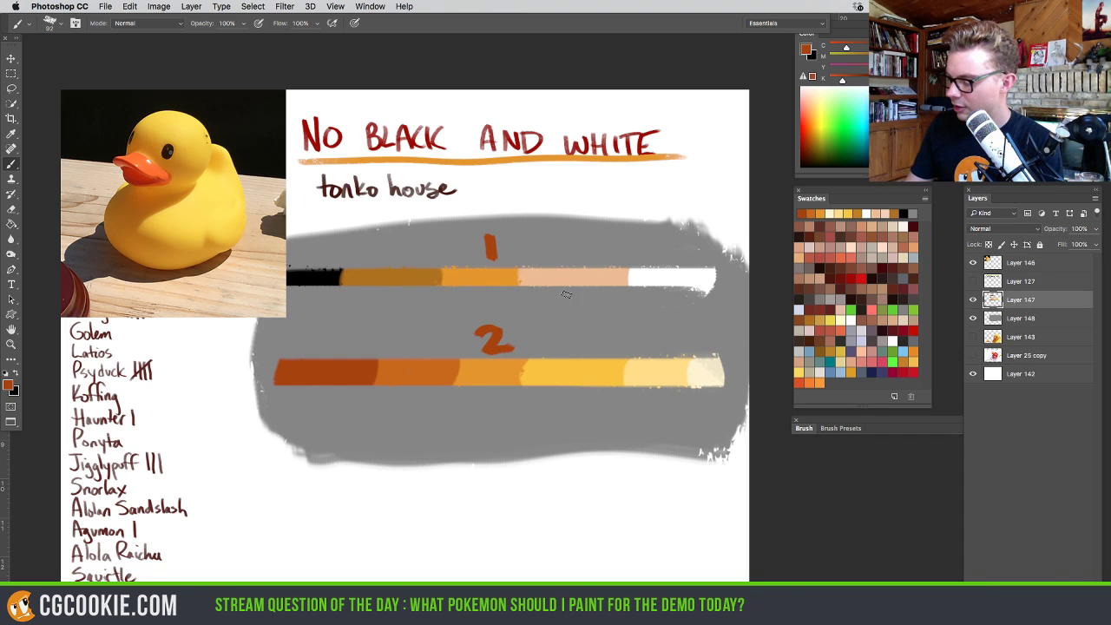
Draw a double-headed vertical arrow between the two colour strips and undo its strokes
mouse_move(568, 295)
mouse_down()
mouse_move(542, 305)
mouse_move(538, 352)
mouse_up()
mouse_move(525, 314)
mouse_down()
mouse_move(523, 341)
mouse_move(551, 337)
mouse_move(519, 336)
mouse_up()
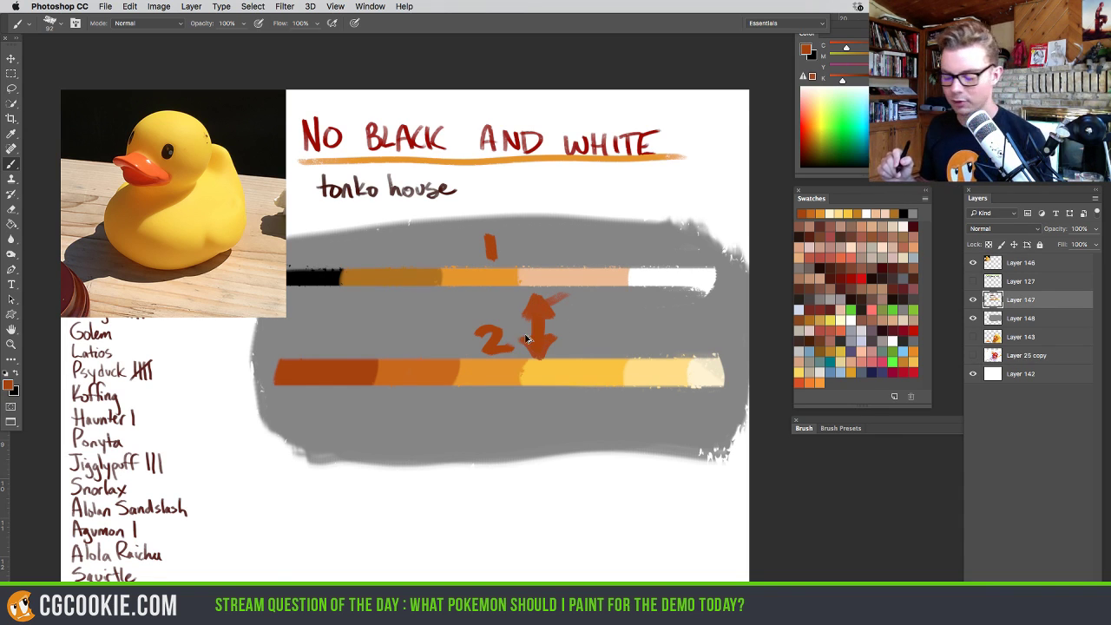
key(super+alt+z)
key(super+alt+z)
key(super+alt+z)
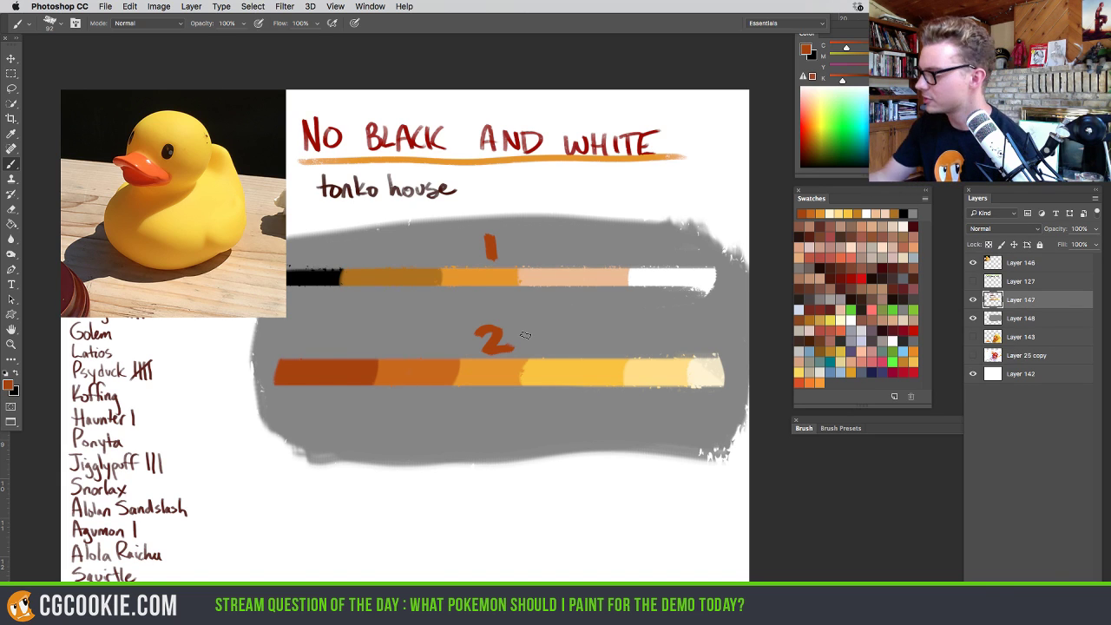
Move the Color panel fully into view, hide Layer 147 and add an empty layer above it
drag(859, 29, 788, 38)
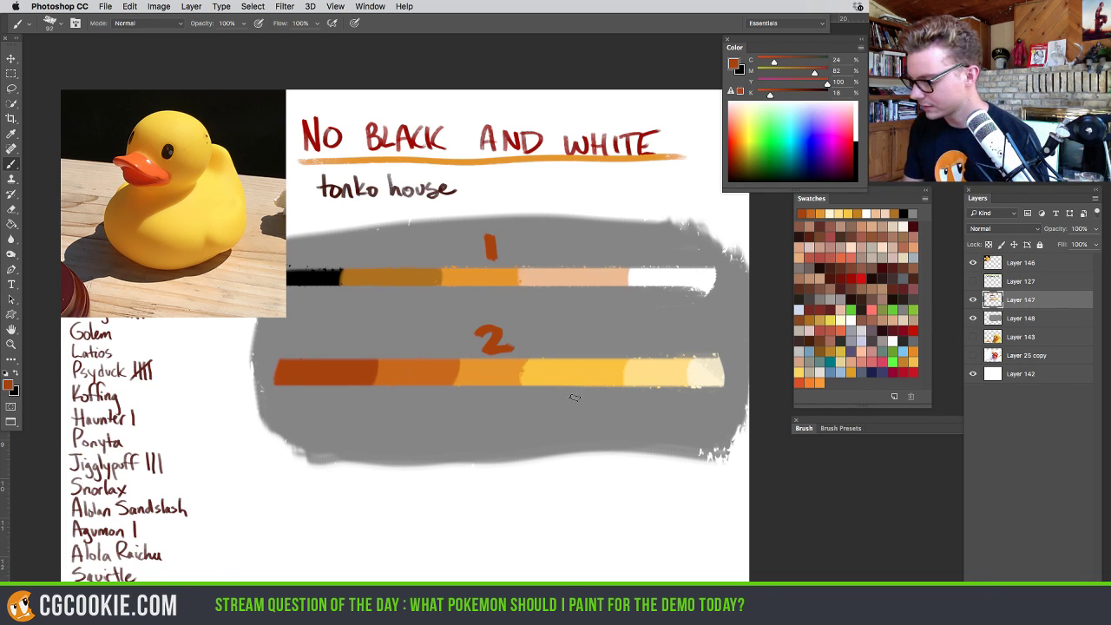
key(e)
click(973, 300)
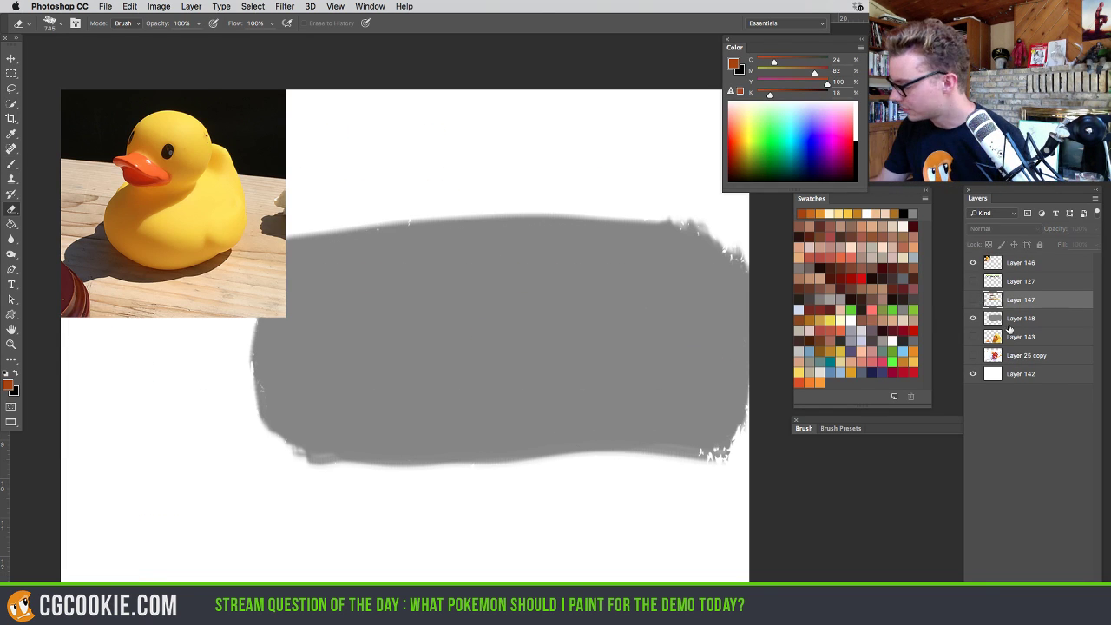
click(1065, 551)
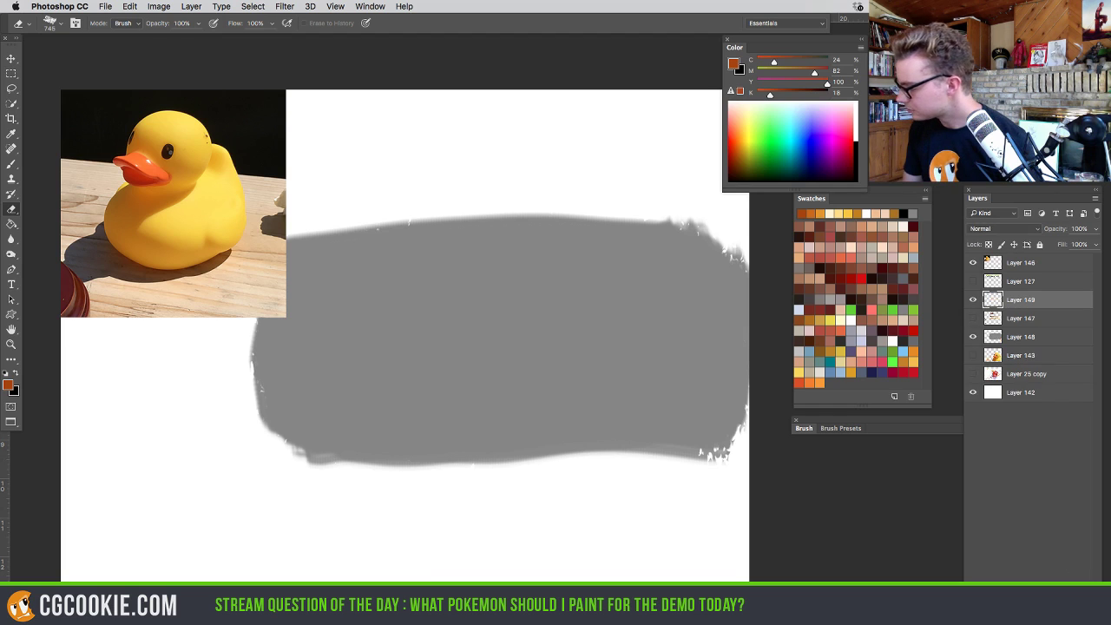
Show Layer 147 again, lasso its two numbered colour strips, and cut them to a separate layer, restoring them after a trial deletion
click(973, 318)
click(990, 321)
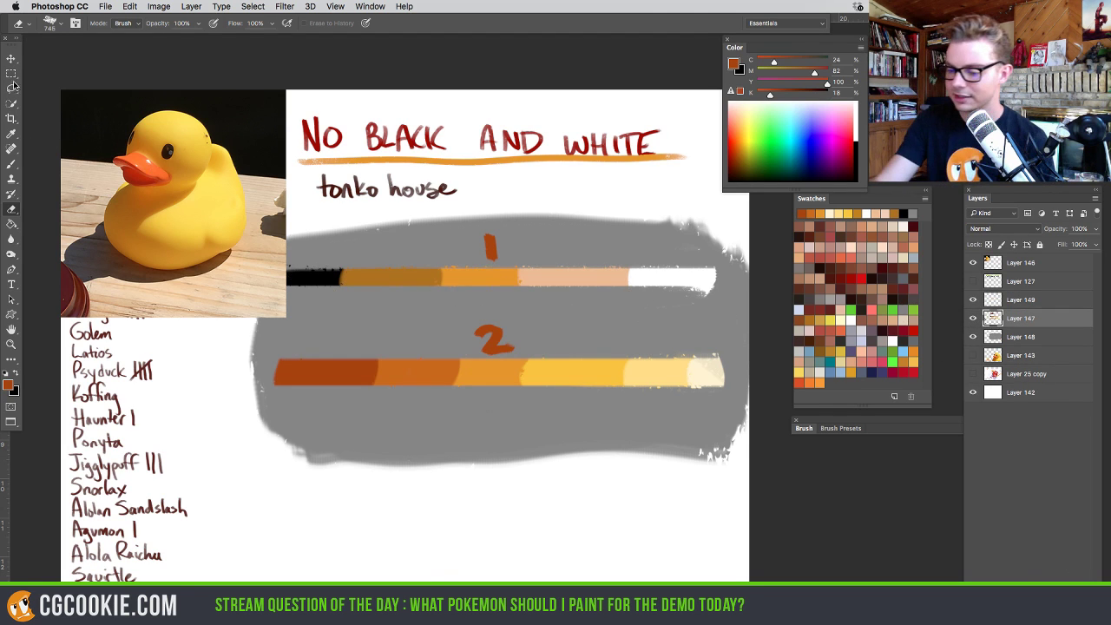
key(l)
mouse_move(375, 224)
mouse_down()
mouse_move(265, 253)
mouse_move(287, 444)
mouse_move(701, 424)
mouse_move(723, 251)
mouse_move(483, 214)
mouse_up()
key(Delete)
key(ctrl+z)
key(ctrl+shift+j)
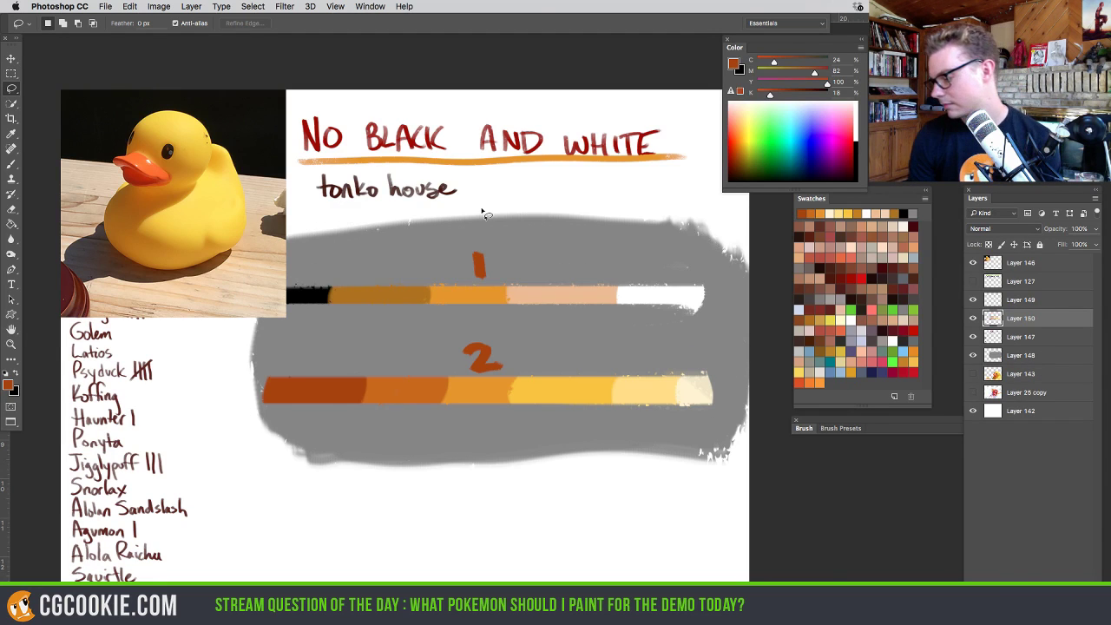
Hide Layer 150 and paint a large golden-orange ball on Layer 149 in the gray area, using a colour sampled from the duck's shaded body
click(973, 317)
click(1015, 300)
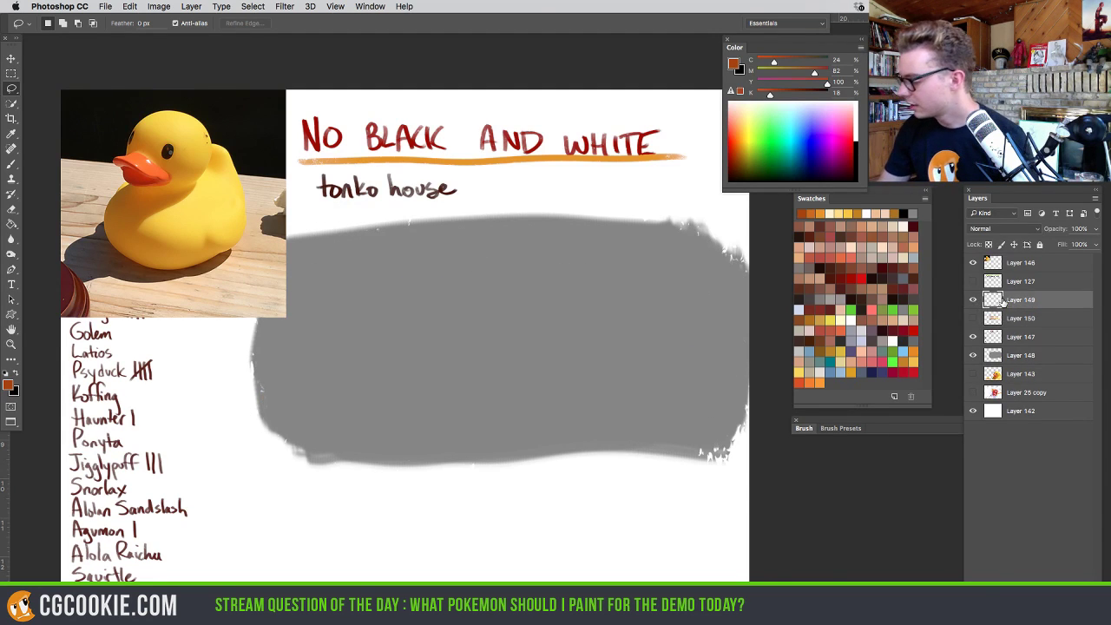
key(b)
alt+click(177, 237)
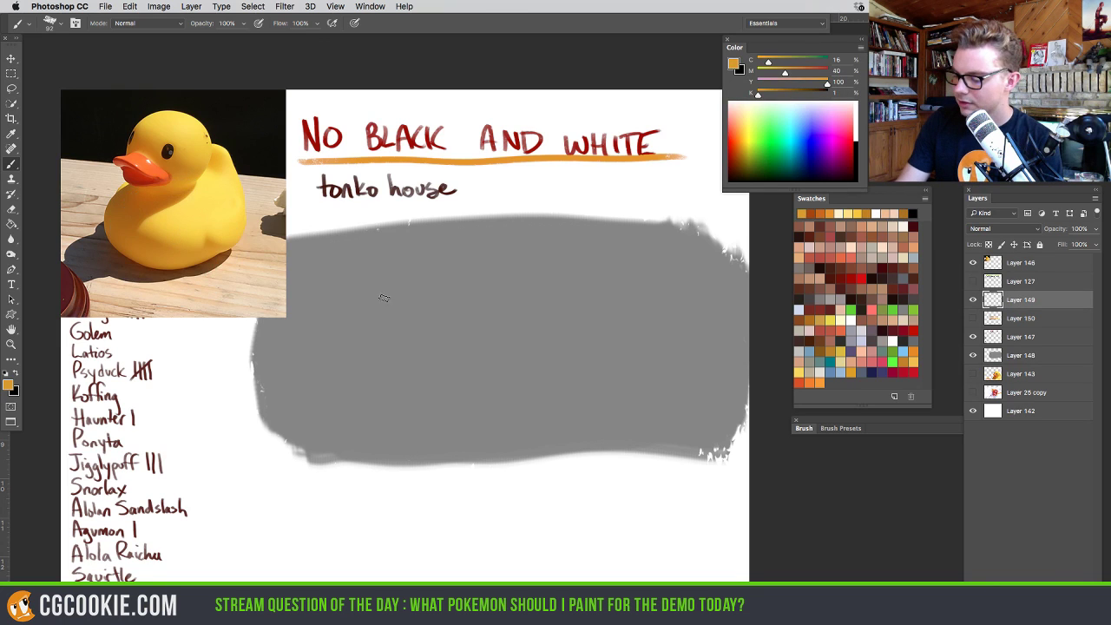
drag(521, 347, 550, 362)
mouse_move(520, 287)
mouse_down()
mouse_move(553, 347)
mouse_move(446, 306)
mouse_move(523, 272)
mouse_move(446, 366)
mouse_move(490, 265)
mouse_move(496, 397)
mouse_move(532, 329)
mouse_move(514, 299)
mouse_move(517, 320)
mouse_move(516, 288)
mouse_move(512, 412)
mouse_up()
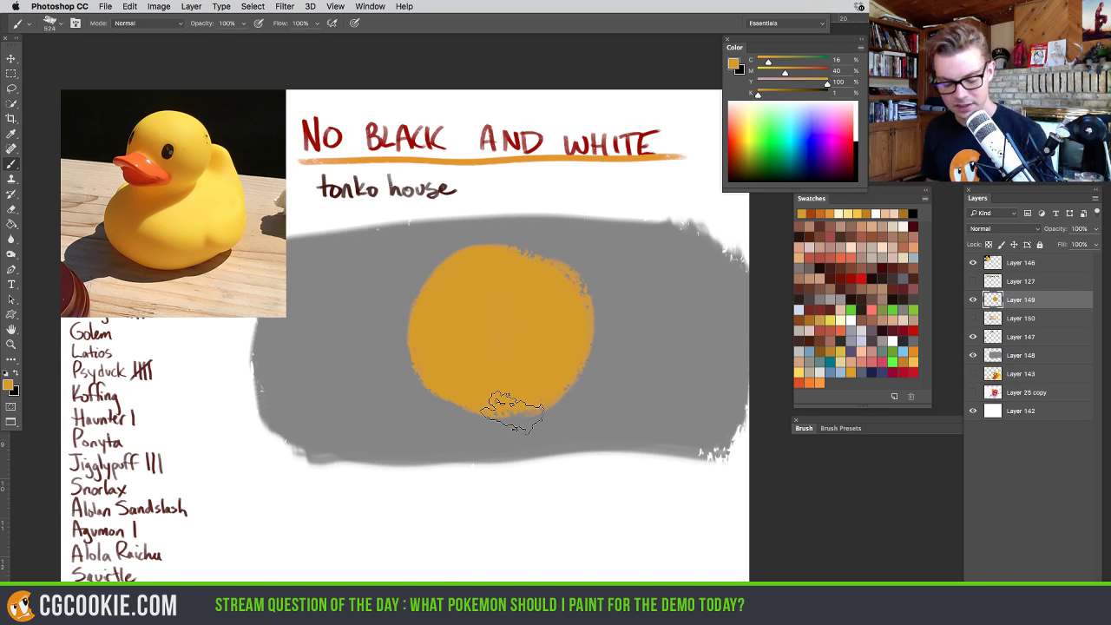
drag(590, 301, 577, 301)
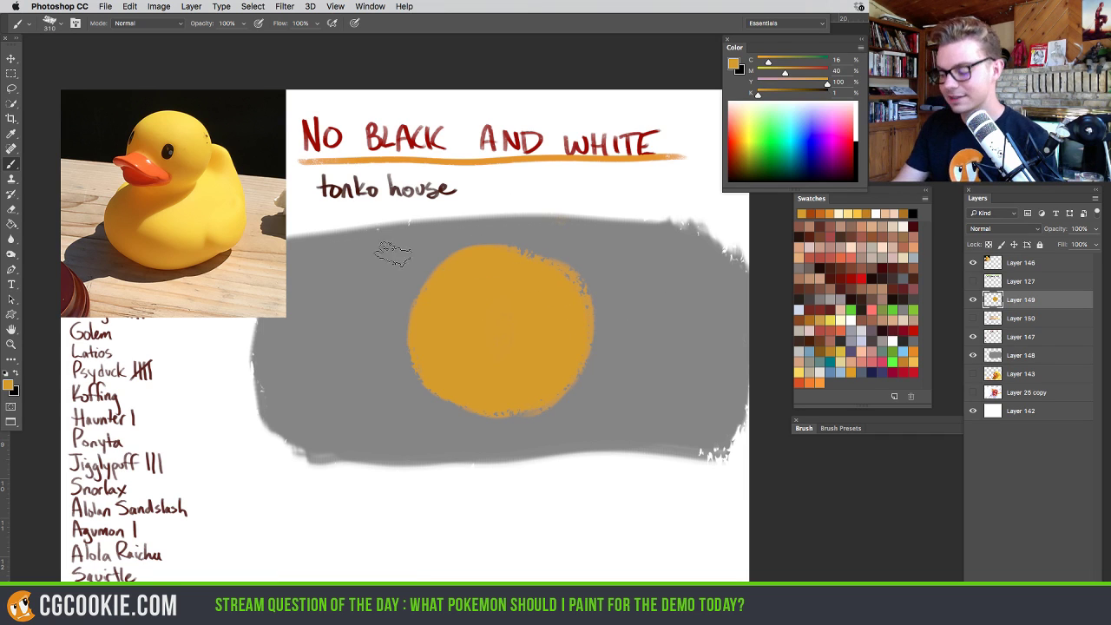
mouse_move(393, 254)
mouse_down()
mouse_move(564, 228)
mouse_move(486, 208)
mouse_up()
key(ctrl+z)
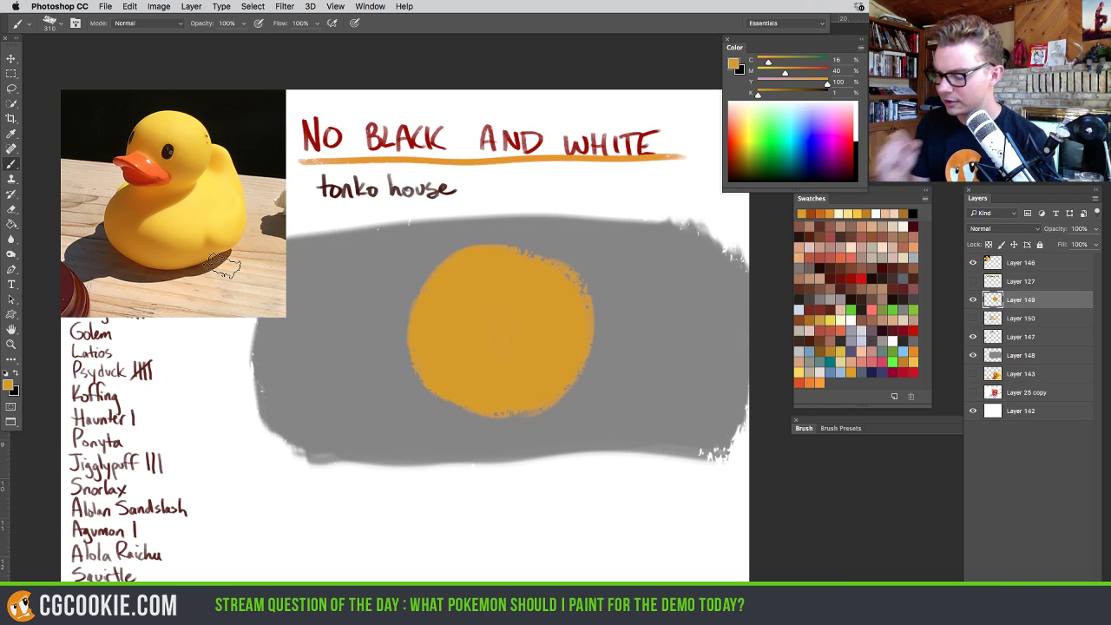
Paint three small colour patches beside the ball in light yellow, golden orange and brown, sampling the duck's light and shadow tones
alt+click(489, 322)
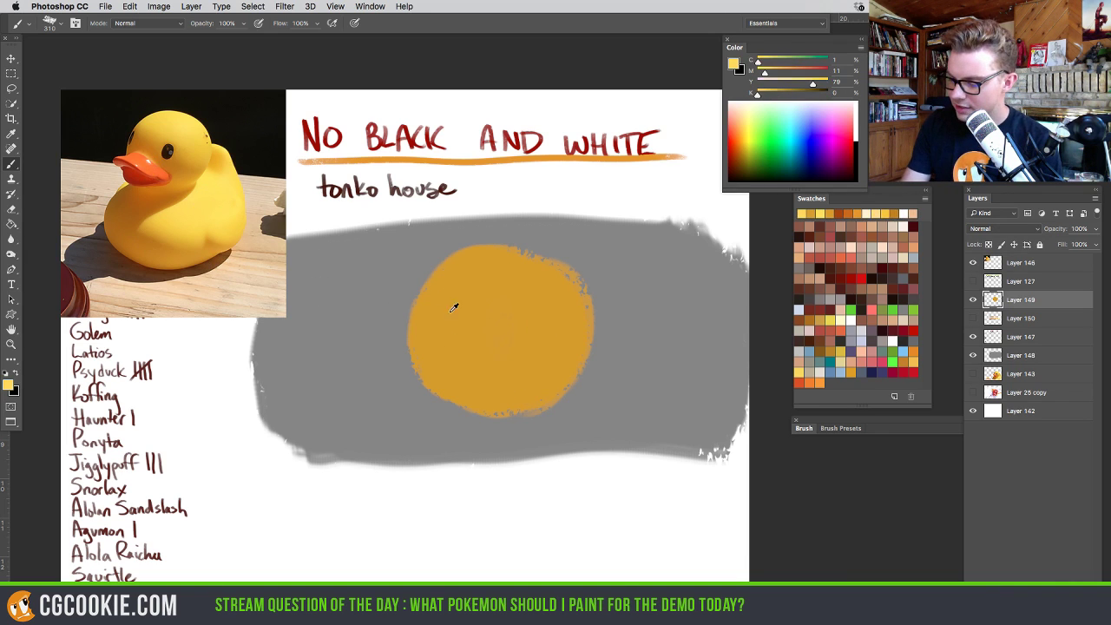
alt+click(193, 200)
mouse_move(338, 284)
mouse_down()
mouse_move(347, 276)
mouse_move(342, 331)
mouse_up()
alt+click(460, 316)
alt+click(121, 203)
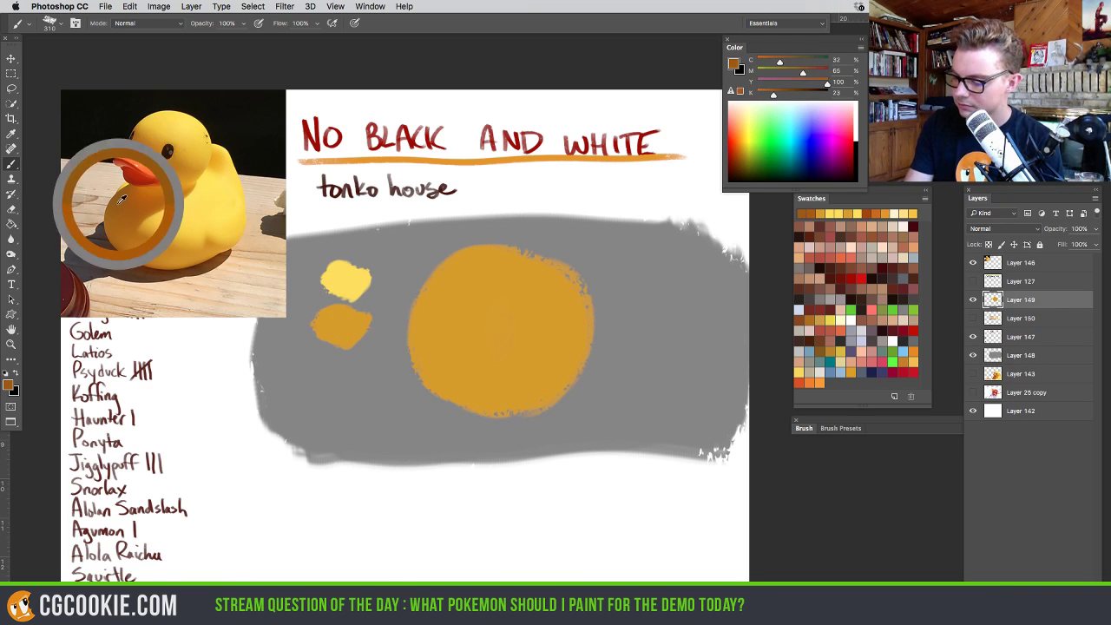
drag(326, 382, 332, 370)
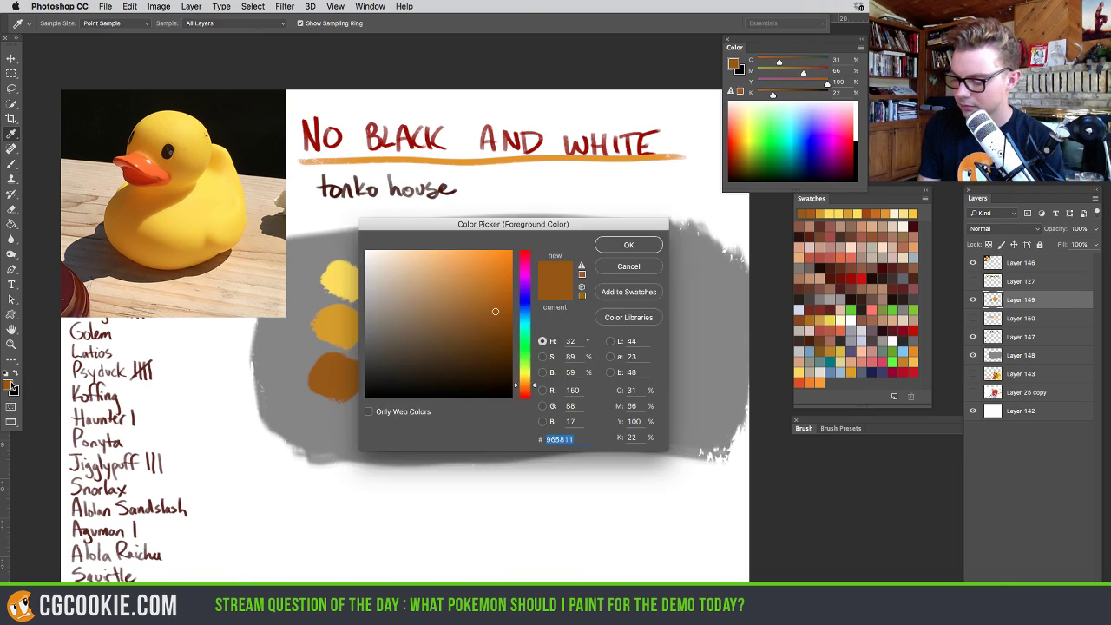
Compare the hue, saturation and brightness of the yellow, golden-orange and brown patches in the foreground Color Picker
click(9, 385)
click(344, 328)
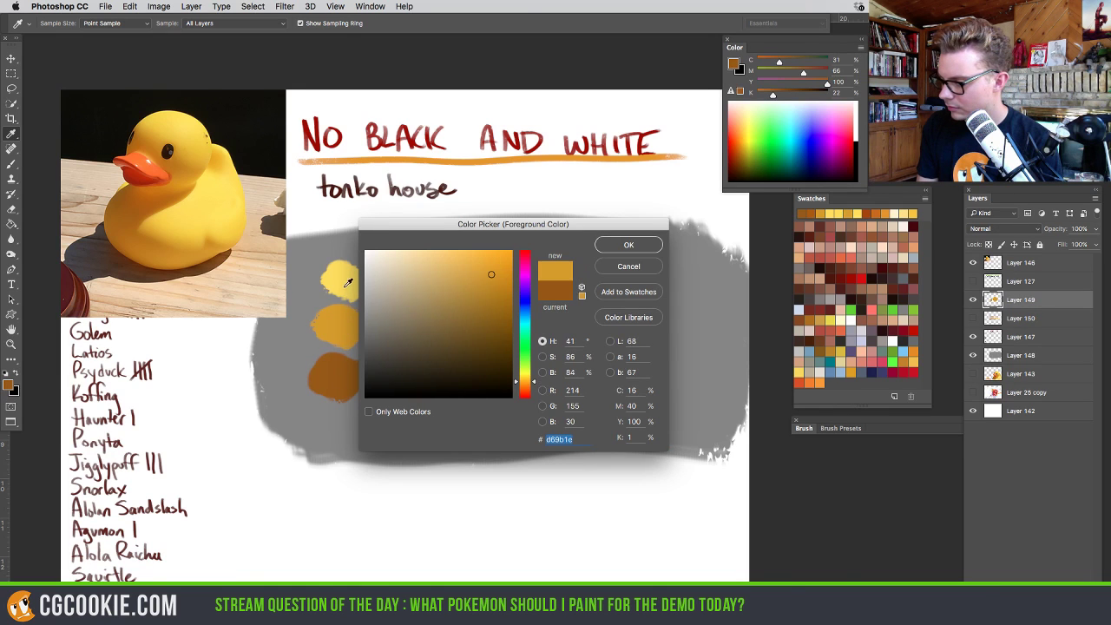
click(345, 284)
drag(528, 226, 595, 221)
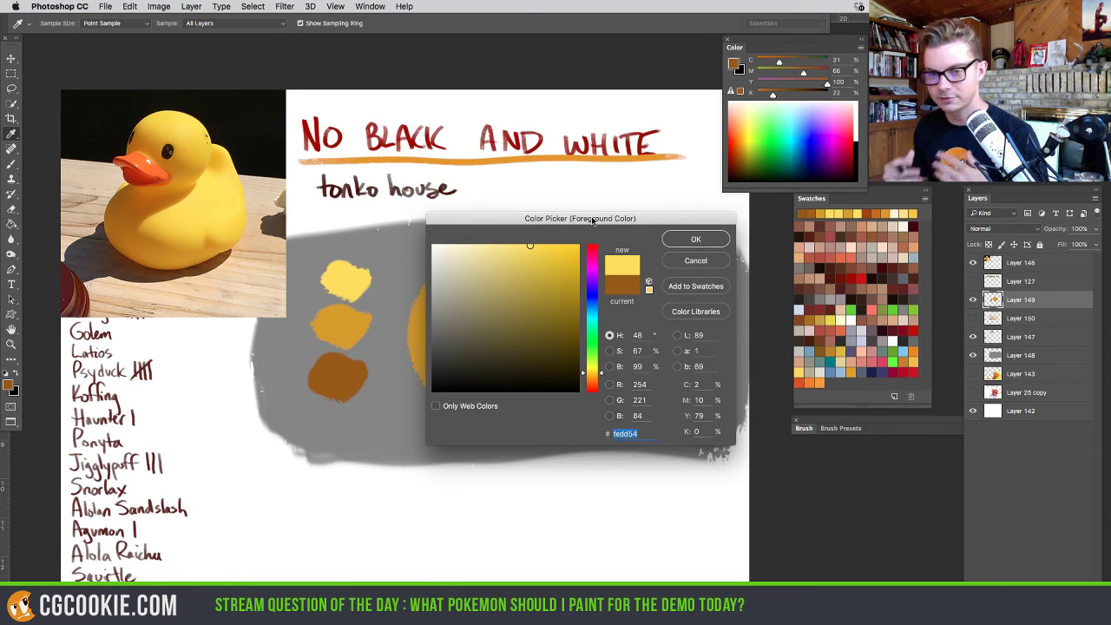
click(345, 323)
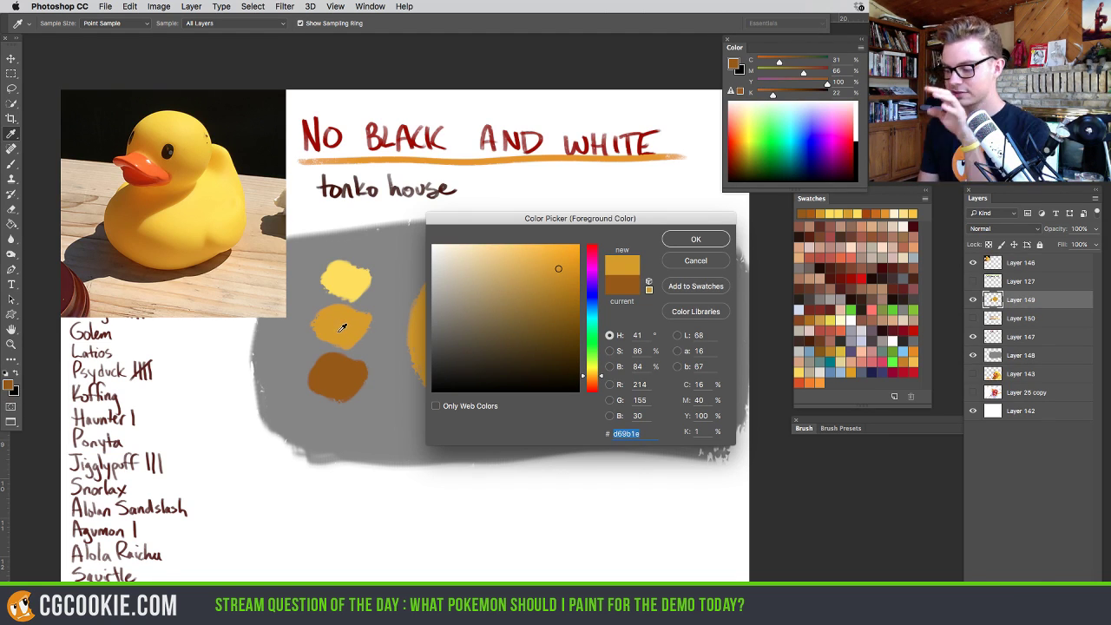
click(340, 377)
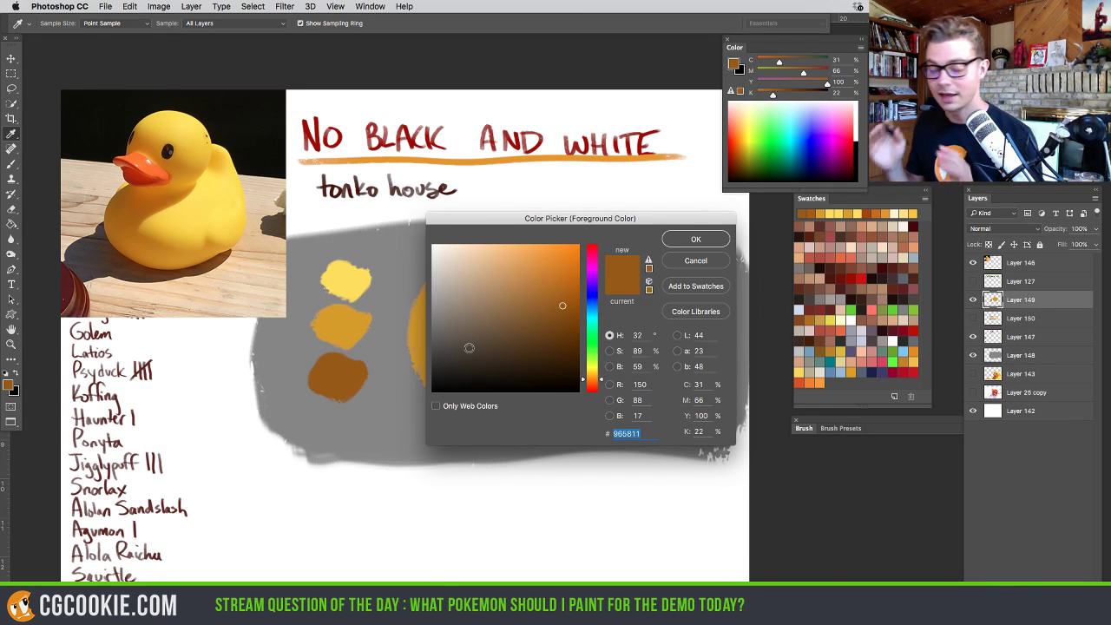
click(346, 320)
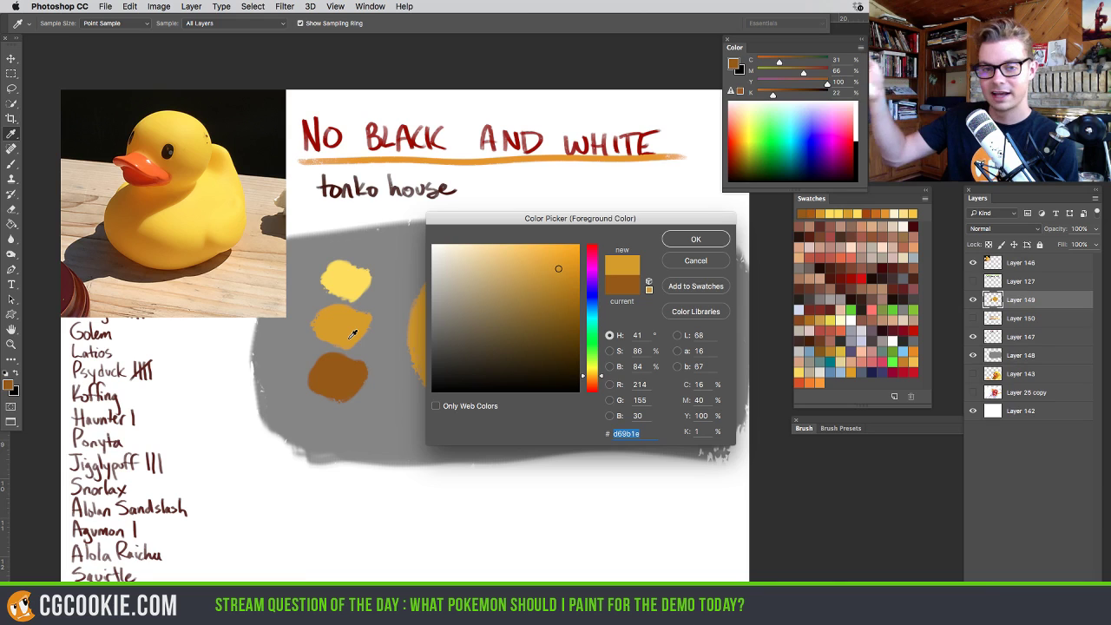
click(353, 278)
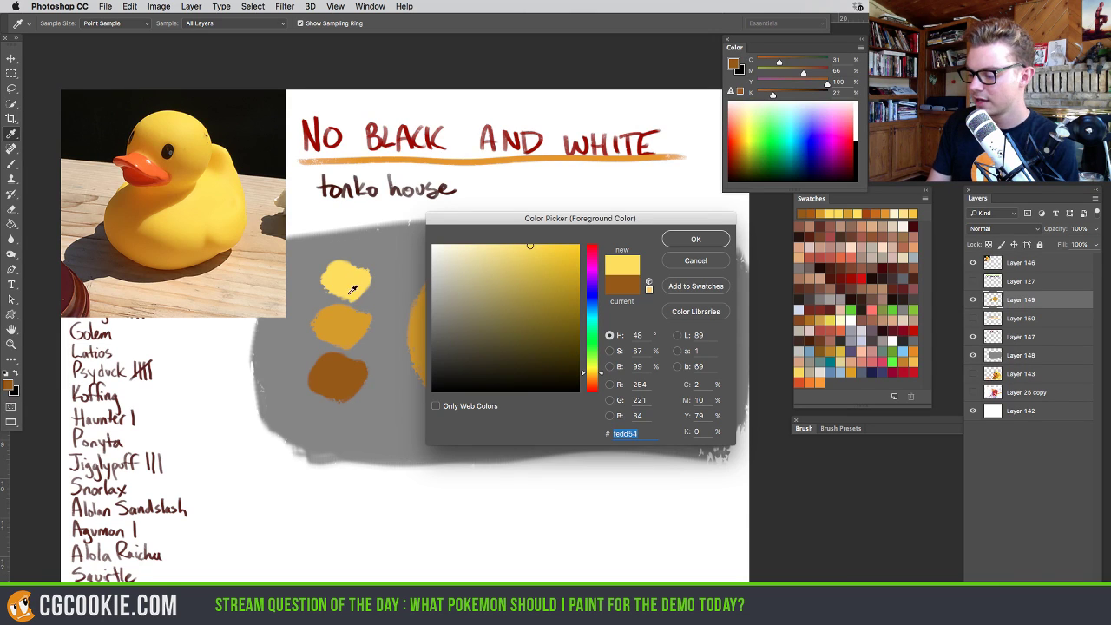
click(346, 380)
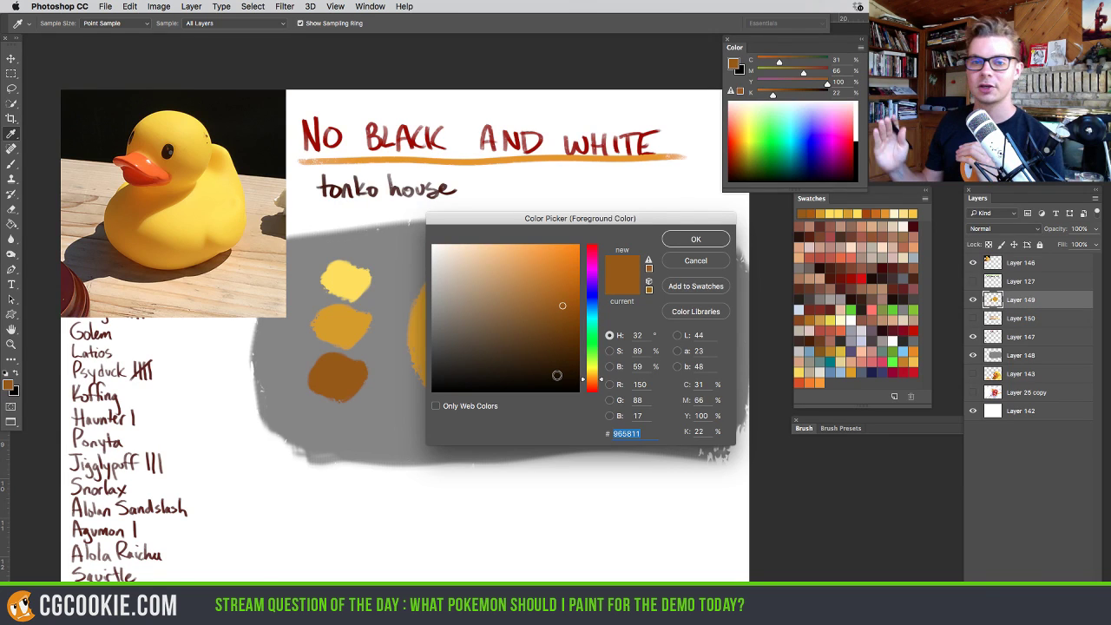
mouse_move(559, 269)
mouse_down()
mouse_move(582, 239)
mouse_move(603, 243)
mouse_up()
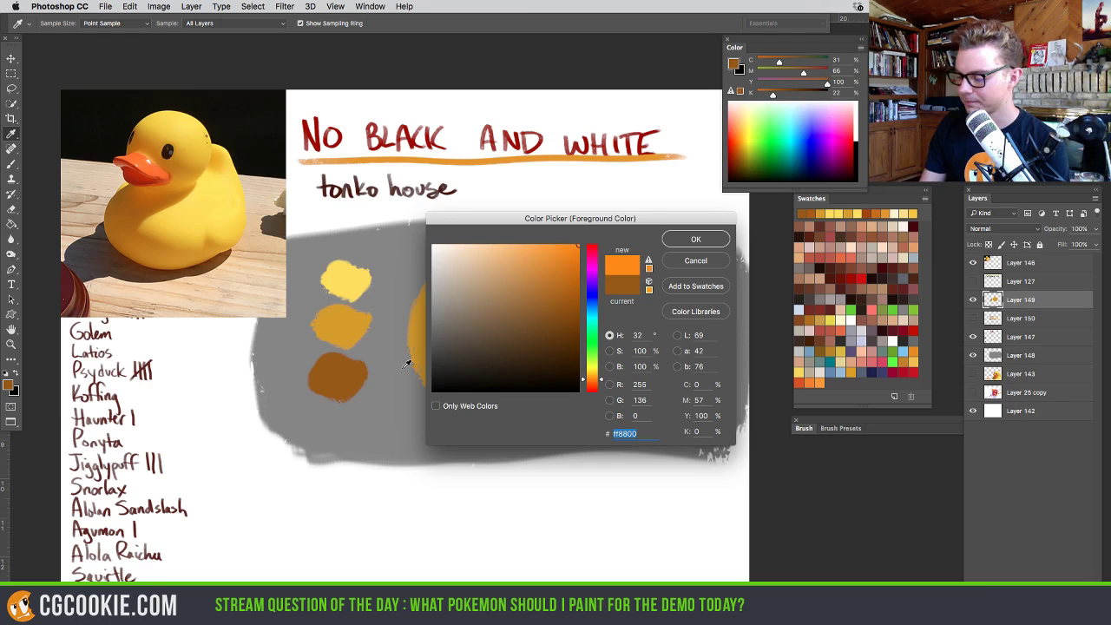
drag(339, 370, 352, 276)
click(344, 372)
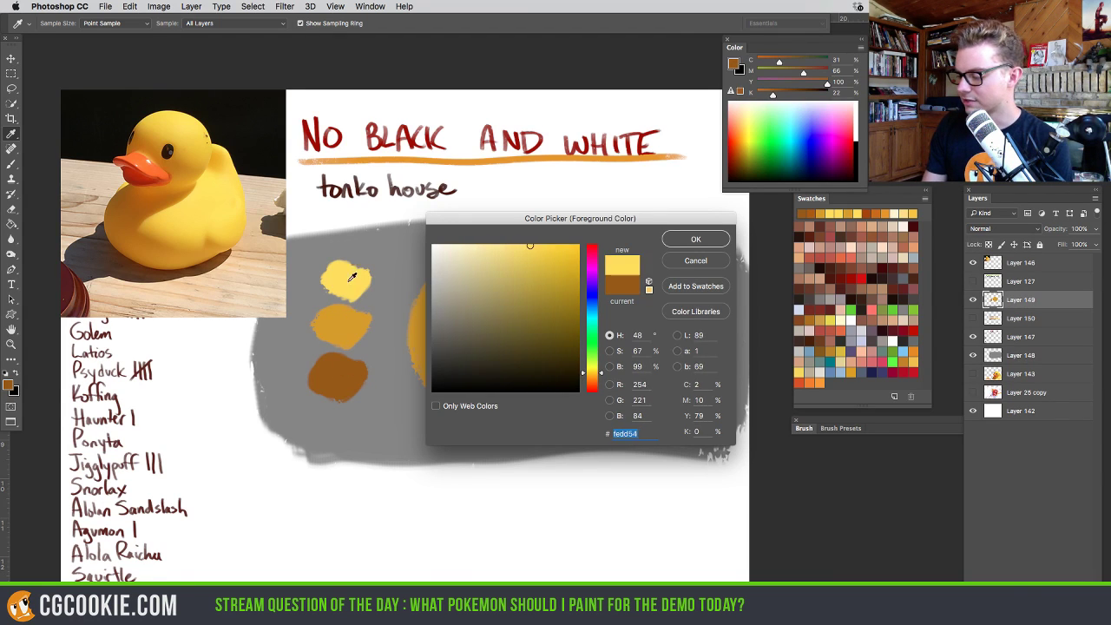
click(345, 316)
click(346, 373)
Set the foreground colour to light yellow fedd54 and paint the ball's upper-left lit area, plus a dab beside the ball
drag(347, 372, 366, 283)
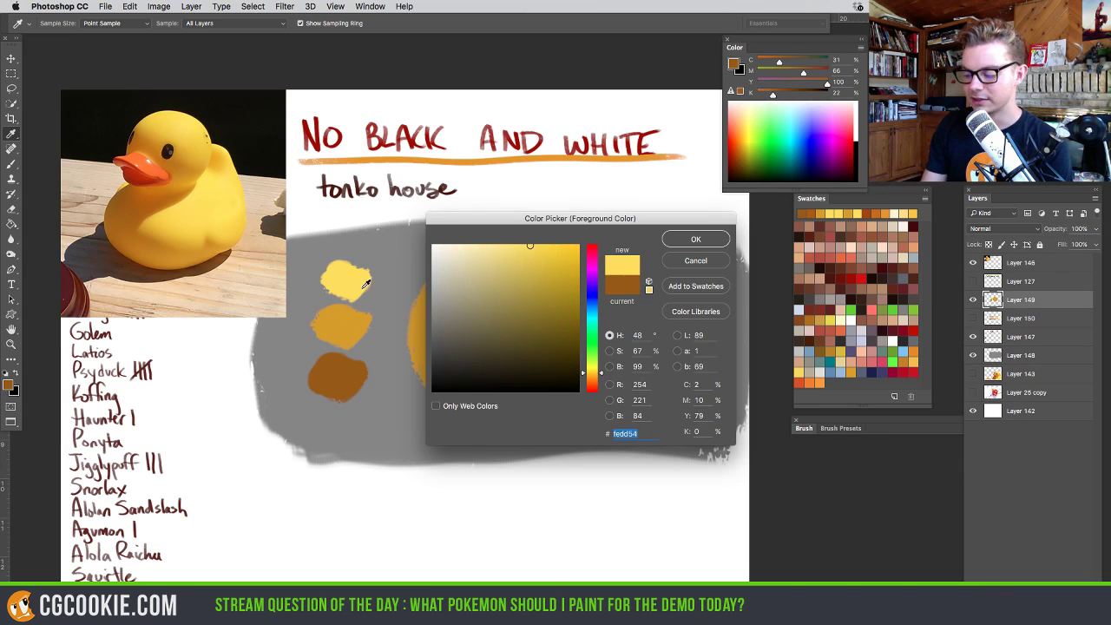
click(694, 241)
key(b)
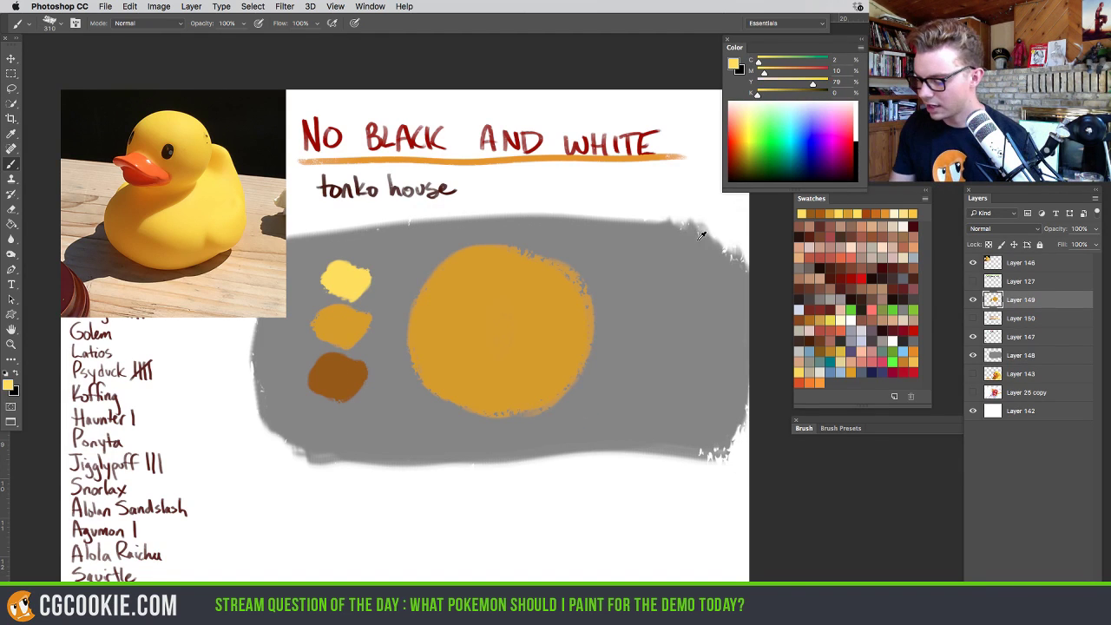
drag(486, 317, 508, 319)
mouse_move(483, 268)
mouse_down()
mouse_move(469, 332)
mouse_move(485, 285)
mouse_move(475, 288)
mouse_move(475, 266)
mouse_move(459, 319)
mouse_move(431, 320)
mouse_move(458, 285)
mouse_move(456, 332)
mouse_move(522, 282)
mouse_move(498, 276)
mouse_move(495, 358)
mouse_move(533, 299)
mouse_move(473, 273)
mouse_move(457, 301)
mouse_move(440, 299)
mouse_move(468, 304)
mouse_up()
click(402, 227)
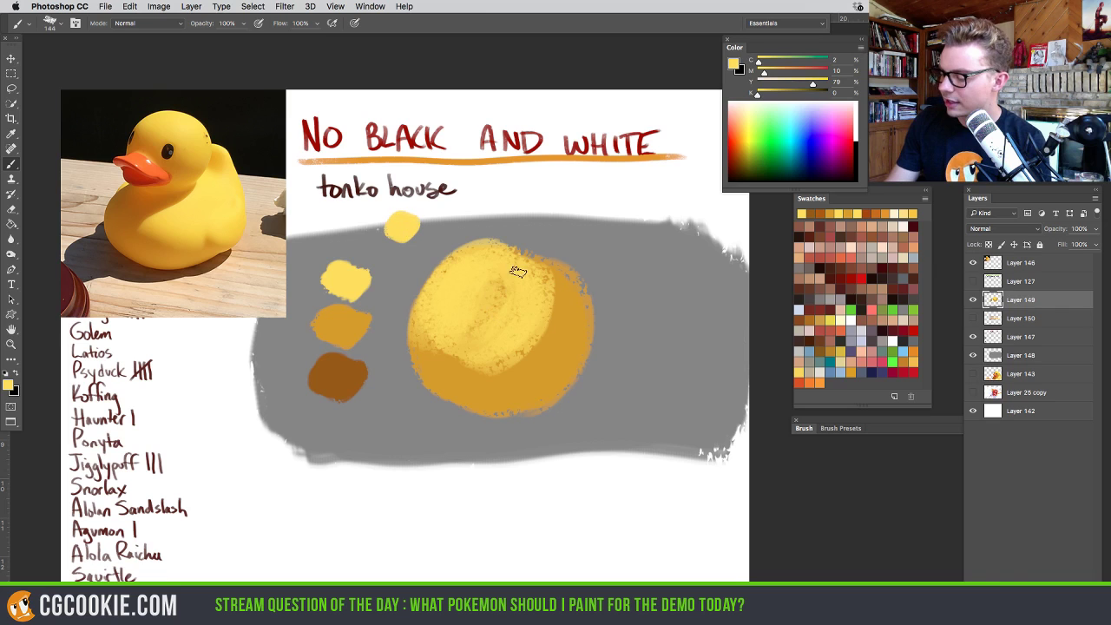
drag(517, 271, 556, 271)
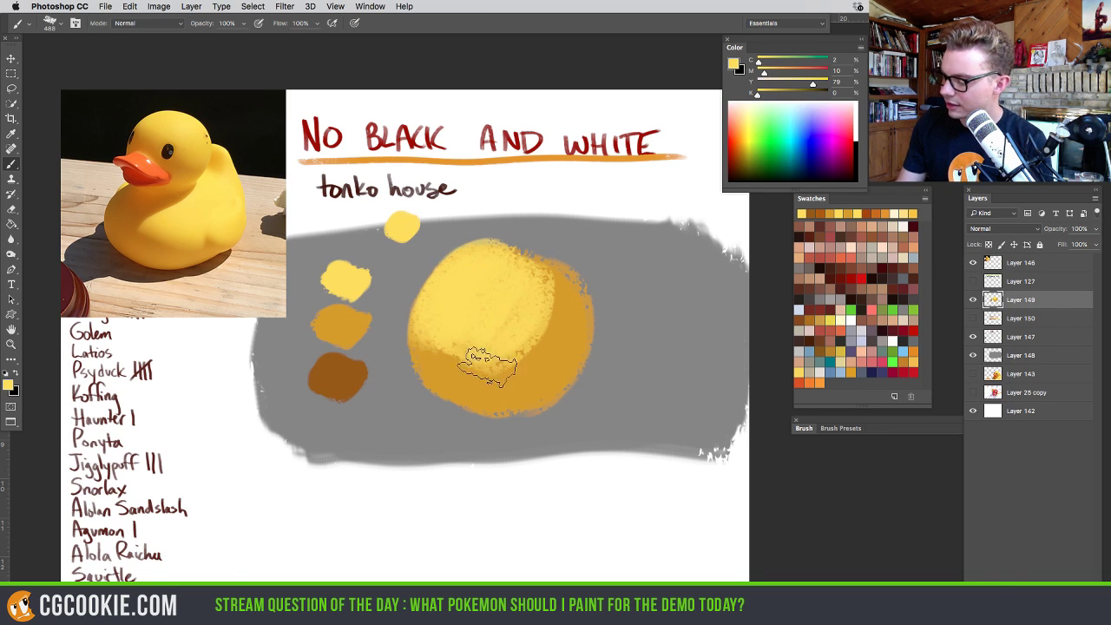
mouse_move(488, 367)
mouse_down()
mouse_move(501, 268)
mouse_move(519, 338)
mouse_move(503, 267)
mouse_move(470, 366)
mouse_move(536, 294)
mouse_move(536, 280)
mouse_move(467, 366)
mouse_move(469, 282)
mouse_move(445, 380)
mouse_move(461, 364)
mouse_move(541, 346)
mouse_up()
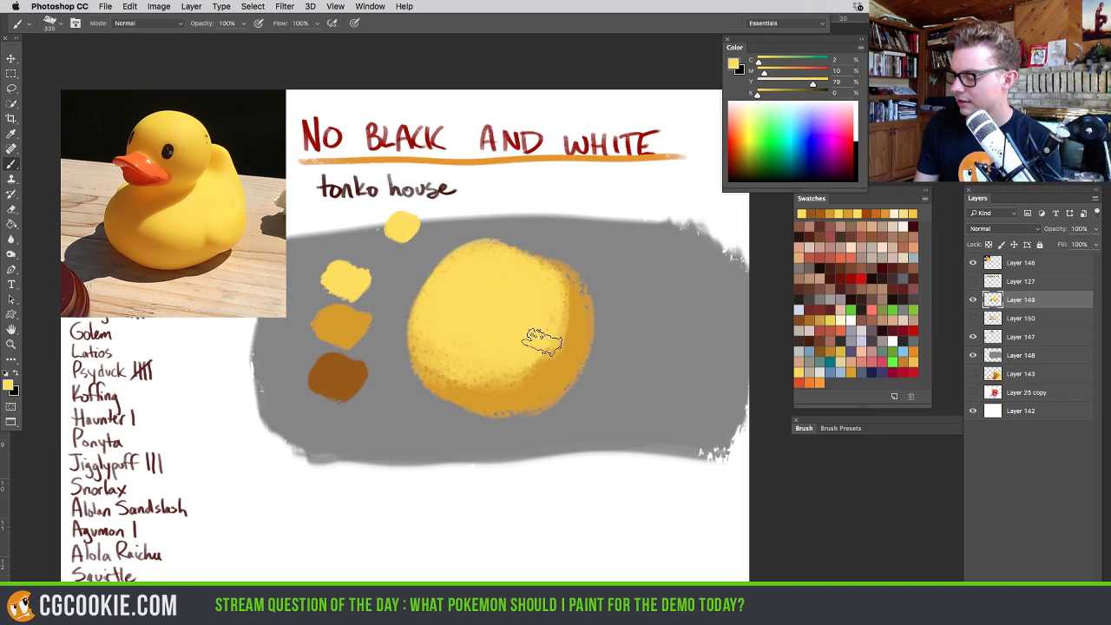
mouse_move(556, 227)
mouse_down()
mouse_move(521, 227)
mouse_move(551, 230)
mouse_up()
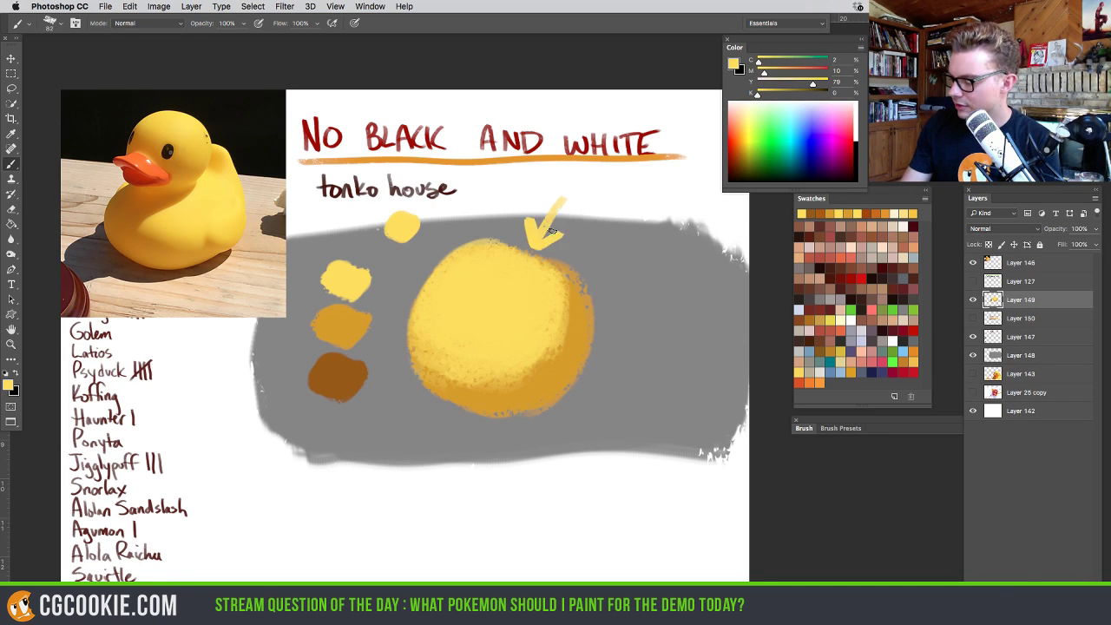
key(super+z)
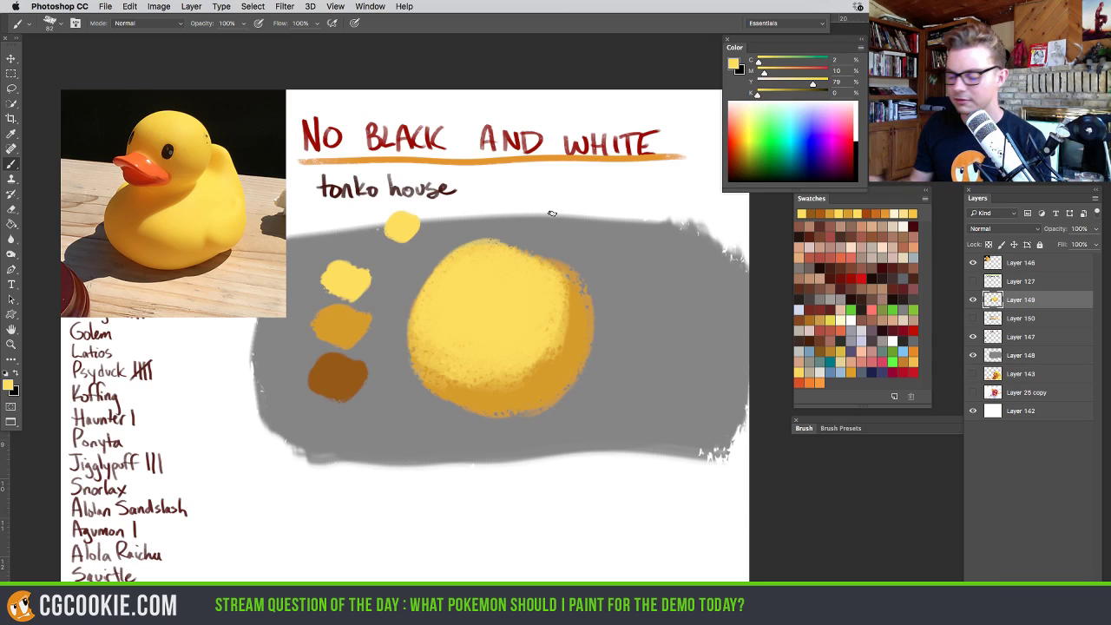
Soften the edge between the ball's yellow light and golden-orange shadow with brush strokes in sampled in-between tones
drag(564, 339, 569, 338)
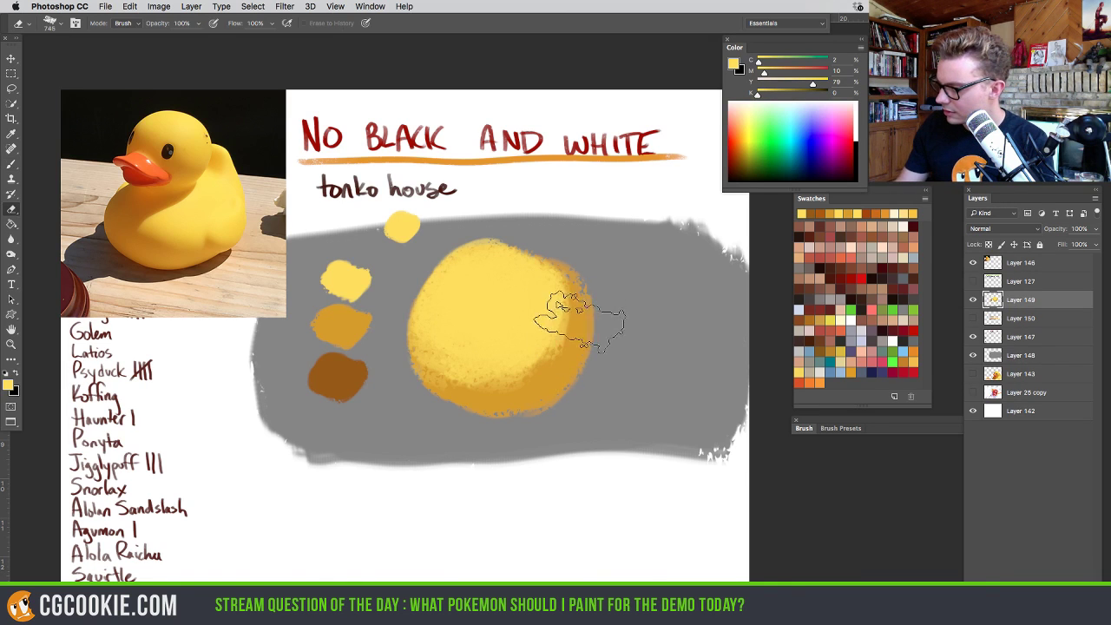
alt+click(583, 327)
mouse_move(570, 304)
mouse_down()
mouse_move(515, 375)
mouse_move(467, 382)
mouse_move(422, 364)
mouse_move(431, 381)
mouse_move(523, 388)
mouse_move(572, 325)
mouse_move(480, 391)
mouse_move(511, 383)
mouse_move(573, 292)
mouse_up()
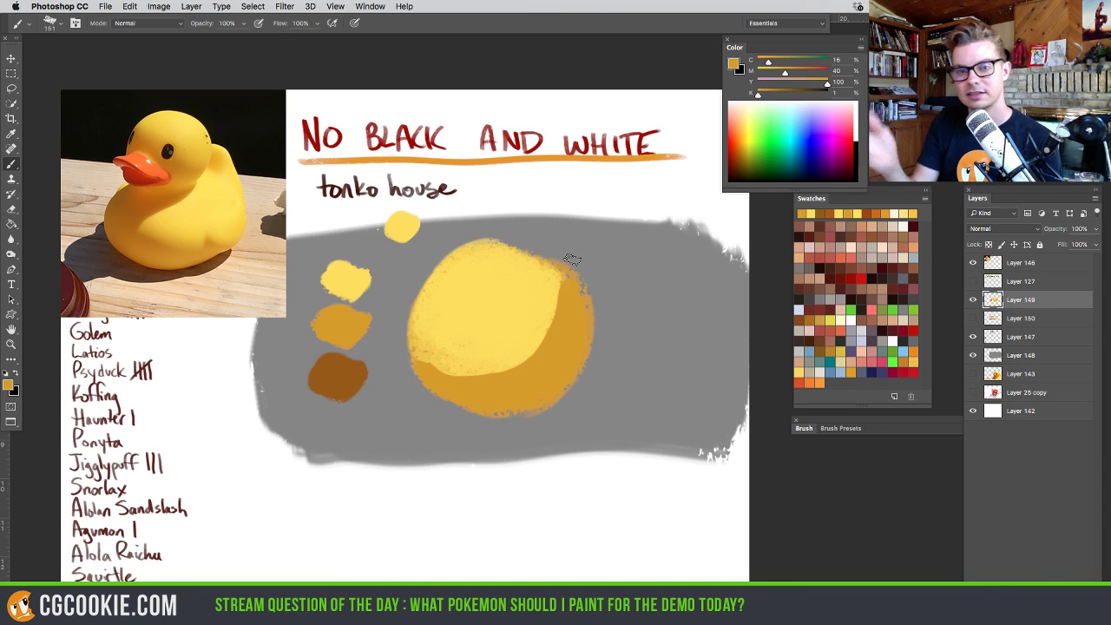
mouse_move(573, 261)
mouse_down()
mouse_move(534, 335)
mouse_move(555, 361)
mouse_move(559, 305)
mouse_move(545, 351)
mouse_move(483, 378)
mouse_move(443, 348)
mouse_move(476, 392)
mouse_up()
alt+click(564, 335)
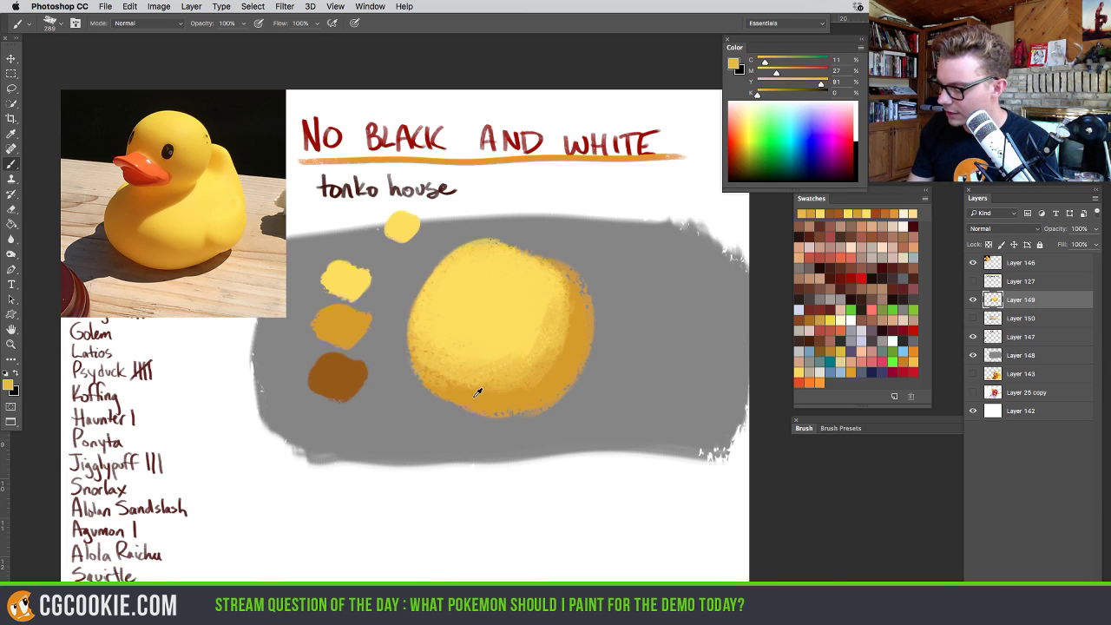
alt+click(498, 372)
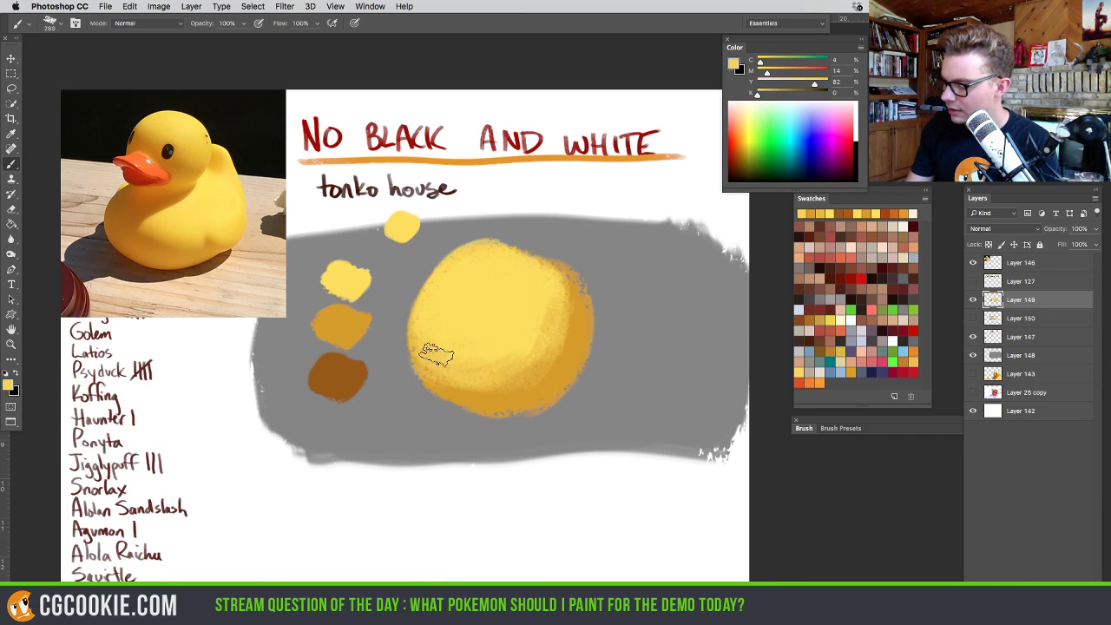
drag(516, 347, 434, 347)
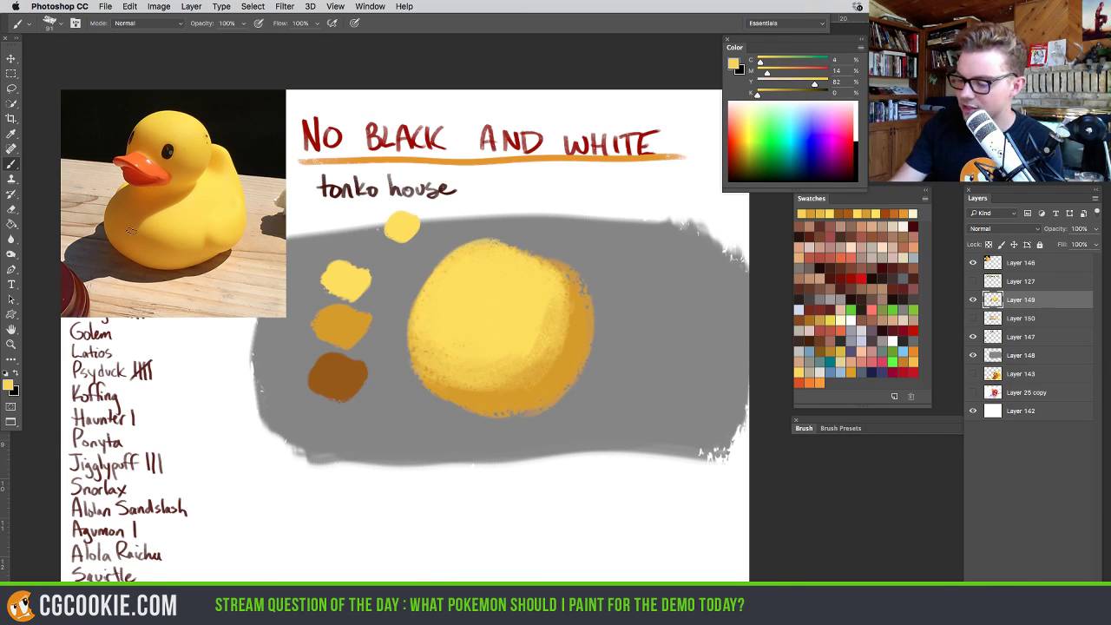
Move Layer 149 above the duck photo's Layer 146, then draw a trial orange arrow on the duck's body and undo it
drag(1010, 263, 1015, 259)
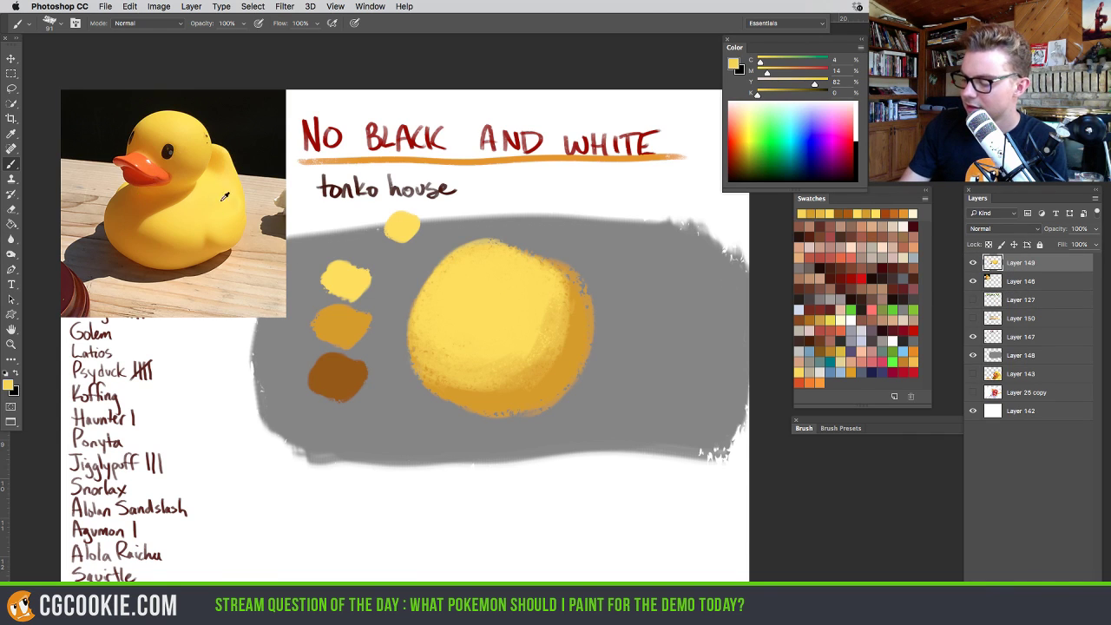
mouse_move(221, 208)
mouse_down()
mouse_move(196, 208)
mouse_move(190, 193)
mouse_up()
alt+click(183, 193)
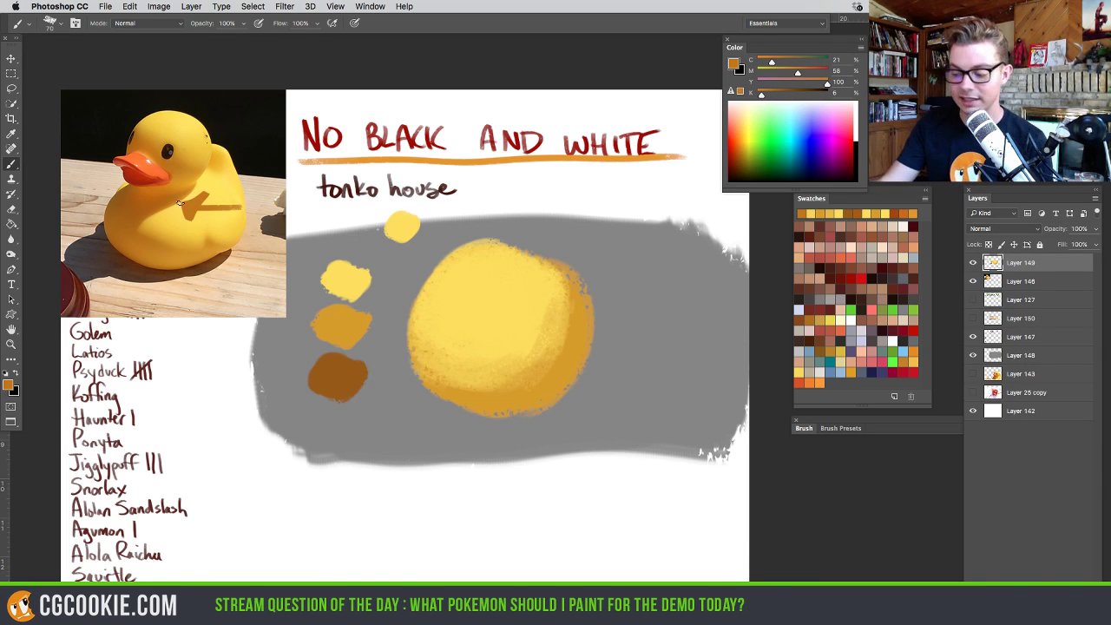
key(ctrl+z)
Draw orange circles around the back of the duck's head and undo each of them
mouse_move(198, 111)
mouse_down()
mouse_move(158, 173)
mouse_move(204, 152)
mouse_move(179, 131)
mouse_up()
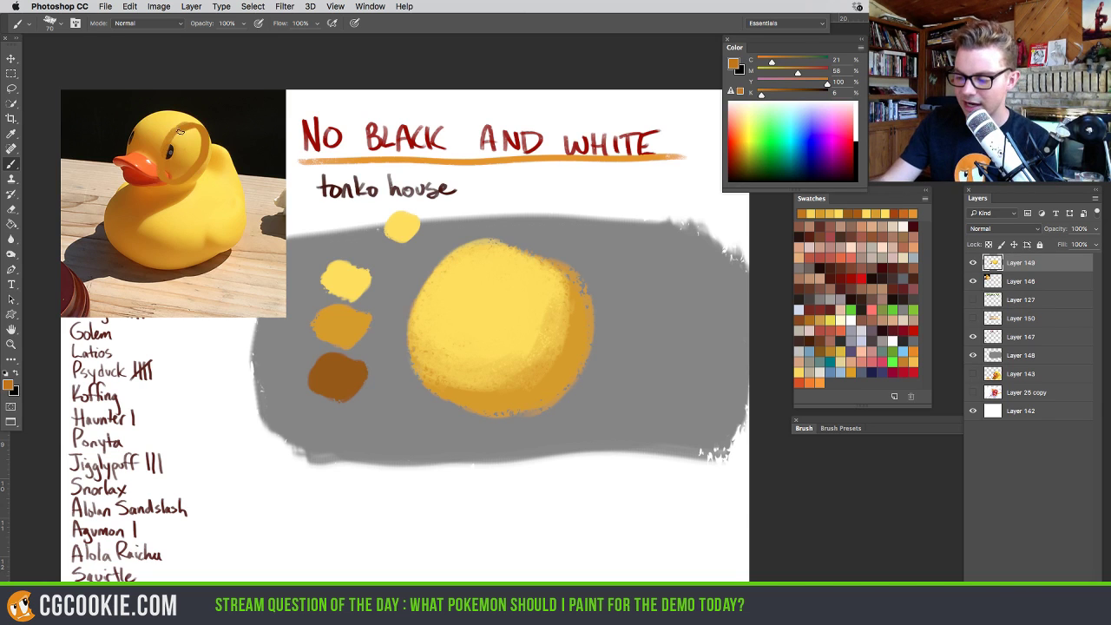
key(ctrl+z)
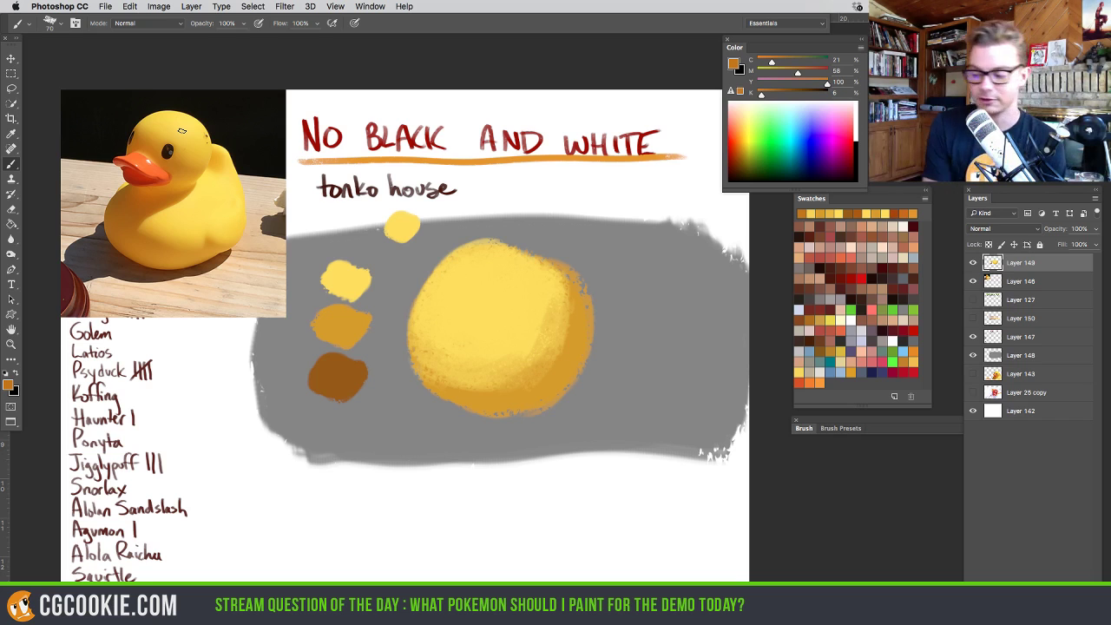
mouse_move(210, 118)
mouse_down()
mouse_move(183, 124)
mouse_move(161, 173)
mouse_move(212, 173)
mouse_move(191, 103)
mouse_up()
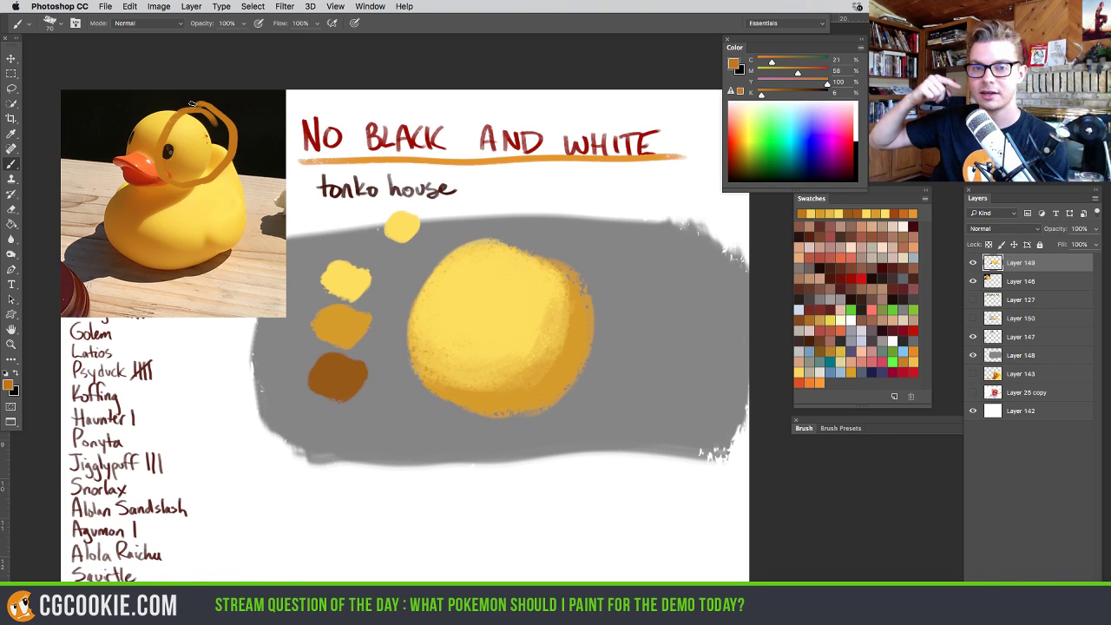
key(super+z)
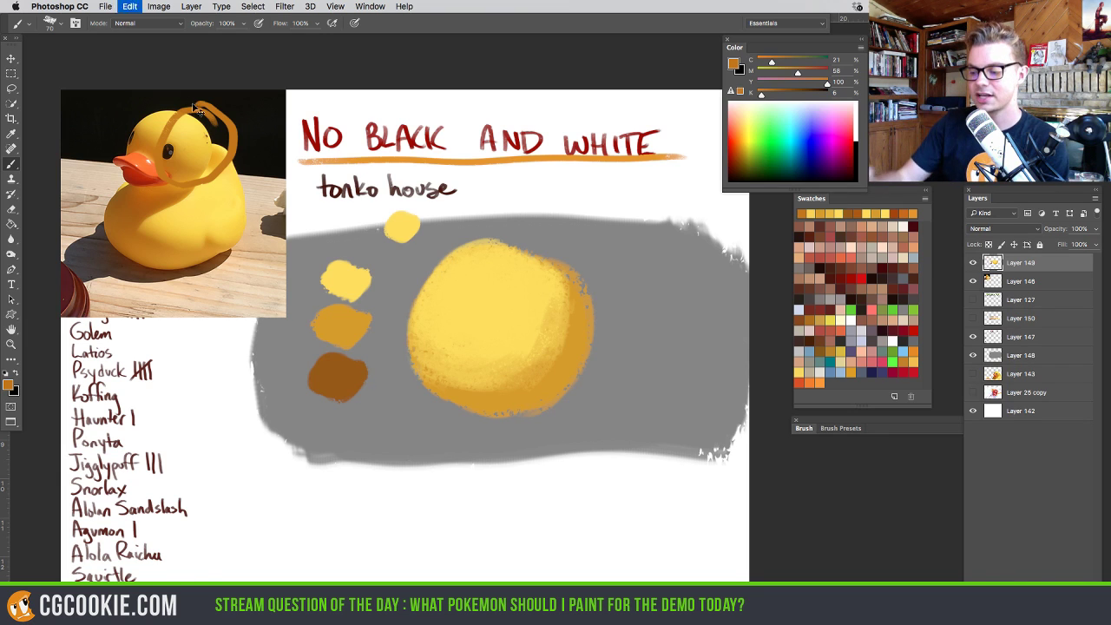
Draw trial orange circles over the duck's chest and body, undoing each of them
mouse_move(172, 181)
mouse_down()
mouse_move(213, 190)
mouse_move(190, 161)
mouse_up()
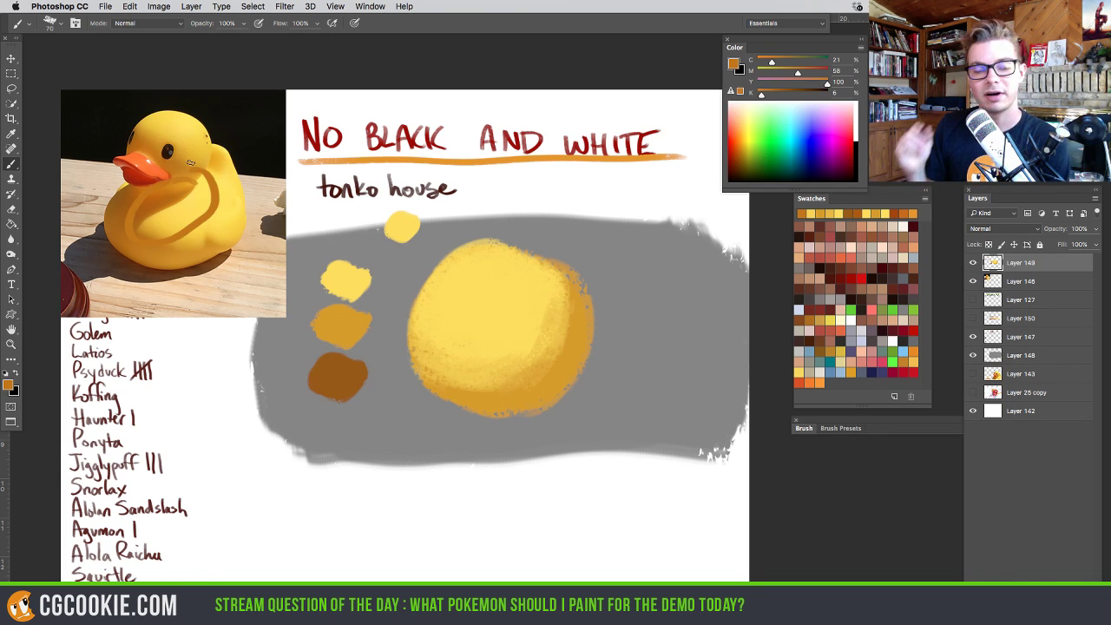
key(super+z)
mouse_move(161, 205)
mouse_down()
mouse_move(130, 233)
mouse_move(144, 265)
mouse_move(198, 233)
mouse_move(163, 208)
mouse_move(120, 251)
mouse_move(187, 222)
mouse_move(164, 210)
mouse_up()
key(super+z)
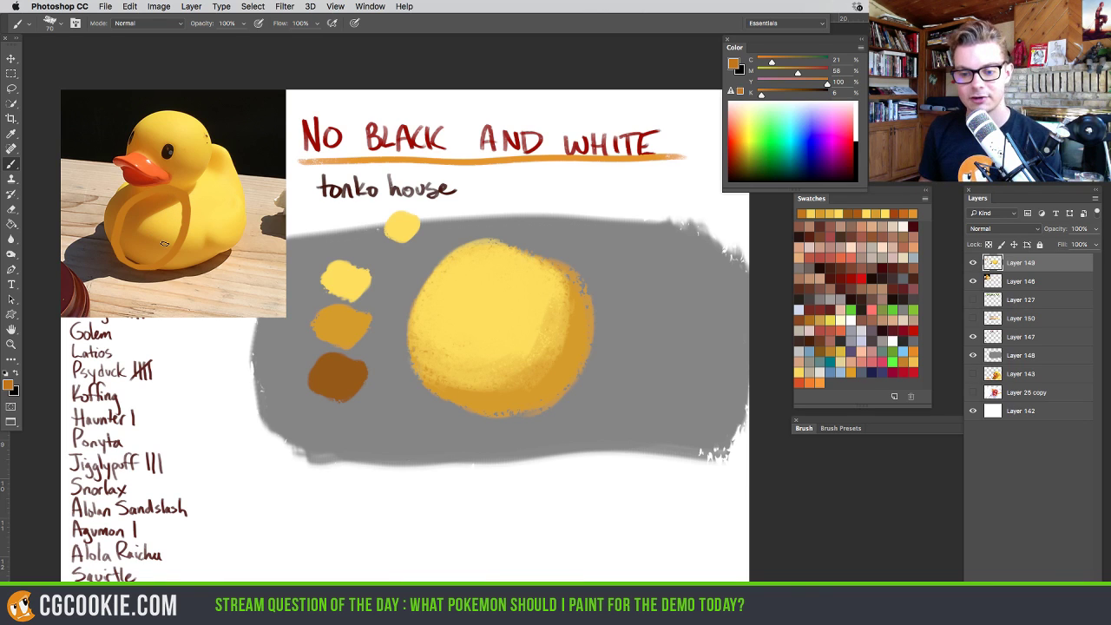
key(super+z)
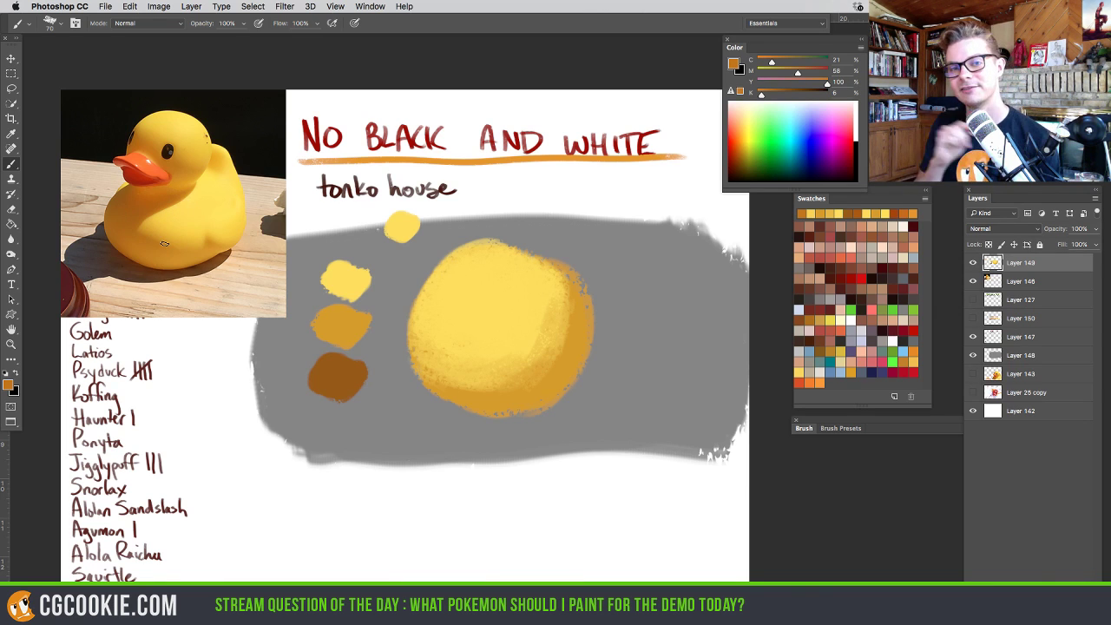
Sample brown-orange shadow tones from the duck photo and paint a small test dab on the duck's body
alt+click(142, 208)
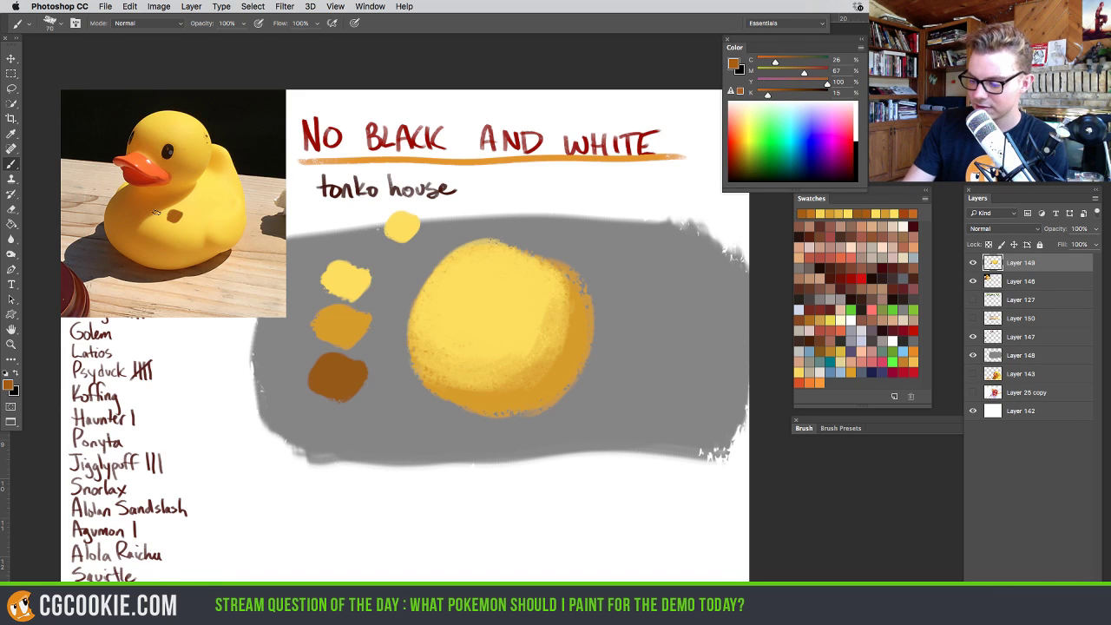
alt+click(141, 212)
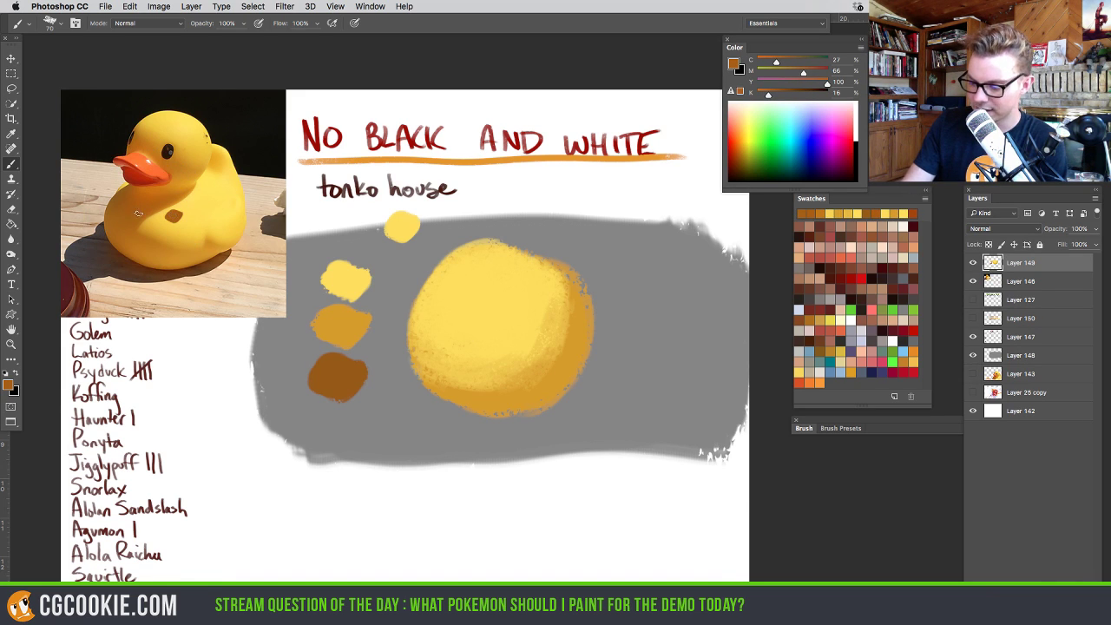
alt+click(137, 214)
drag(151, 241, 151, 241)
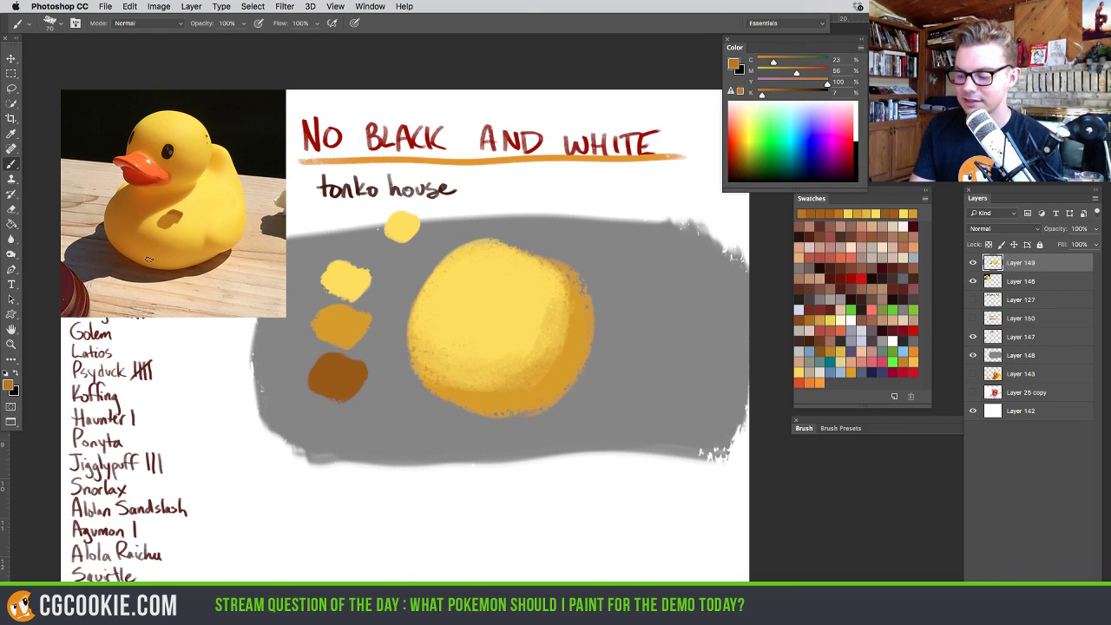
mouse_move(179, 240)
mouse_down()
mouse_move(145, 287)
mouse_move(174, 242)
mouse_move(171, 225)
mouse_up()
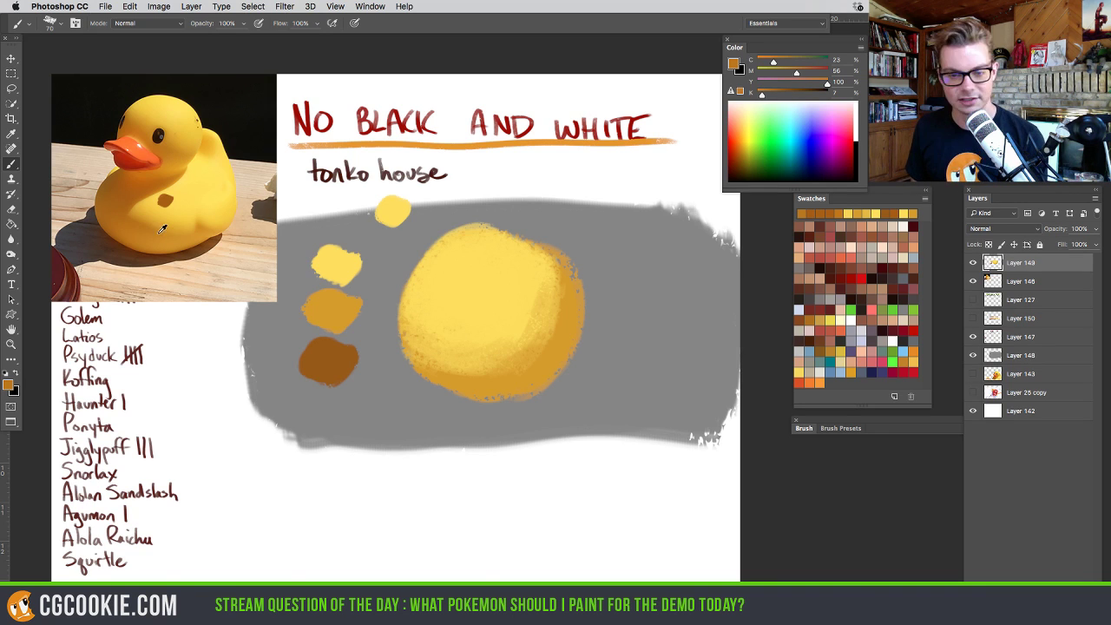
Blend the ball's lower-right transition from yellow light to golden shadow with brush strokes in tones sampled from the ball
alt+click(524, 370)
drag(524, 370, 555, 369)
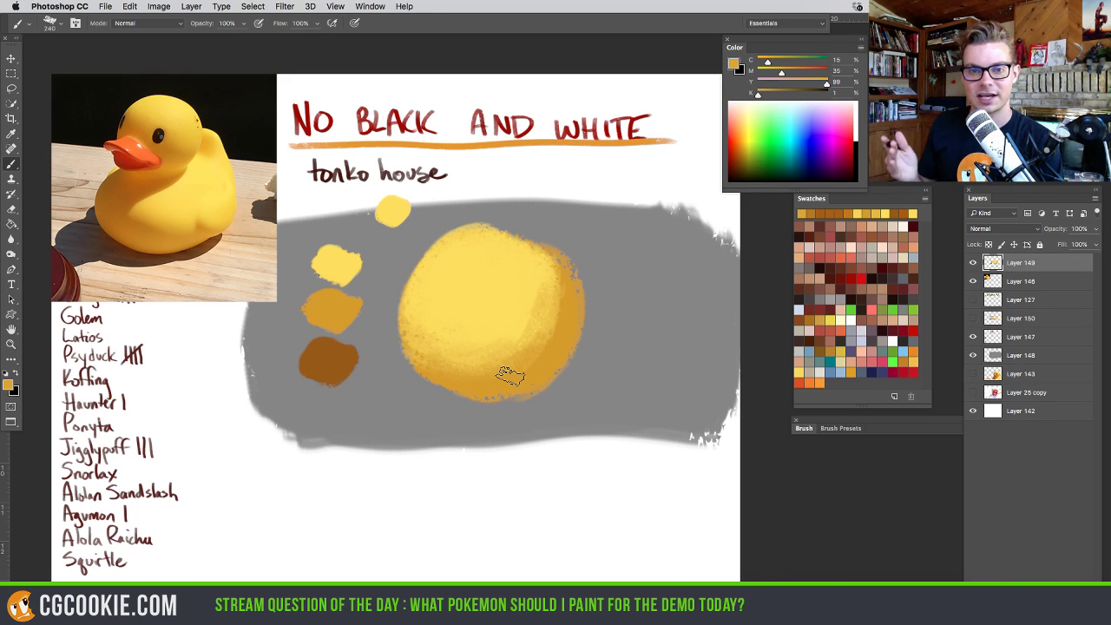
alt+click(525, 324)
drag(525, 324, 518, 327)
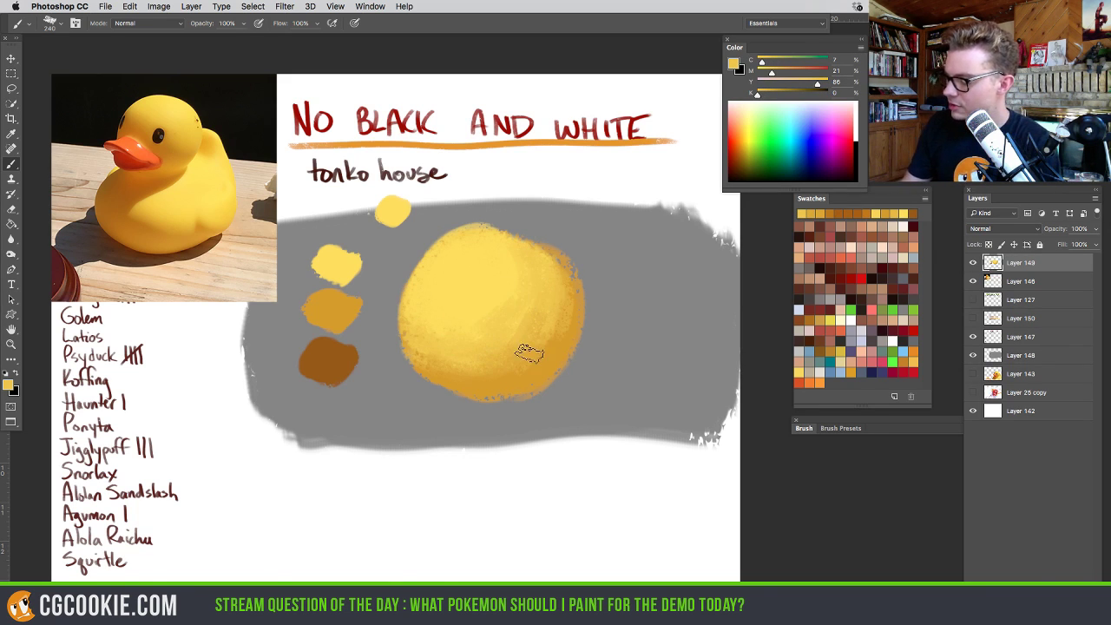
alt+click(530, 330)
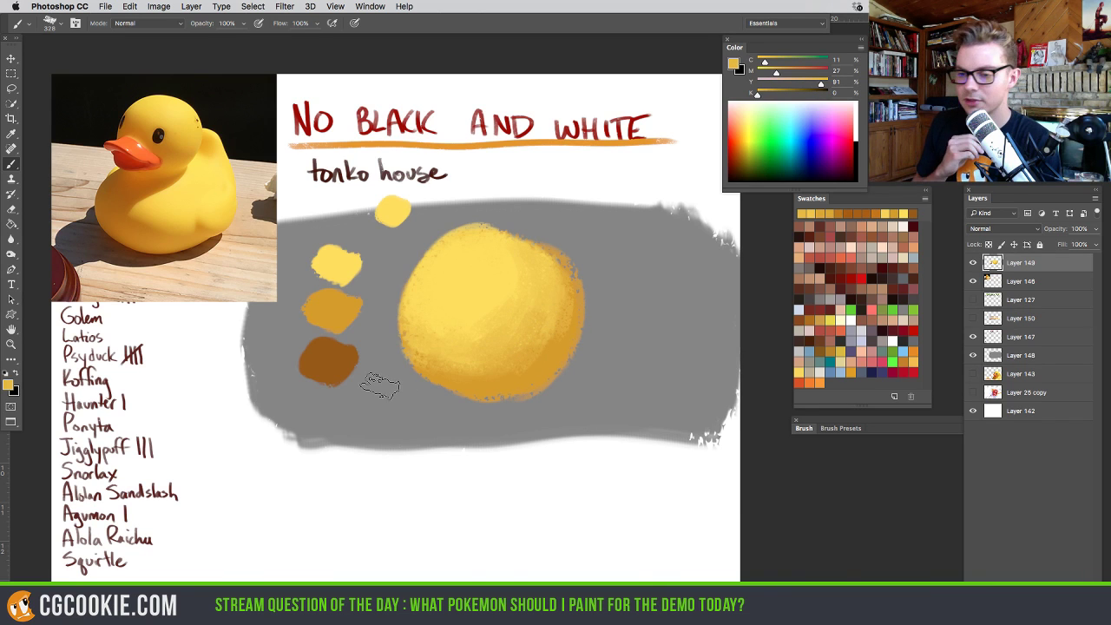
Sample the golden tone at the ball's shaded edge, paint a trial patch on the grey beside the ball, and remove it
alt+click(573, 308)
click(638, 295)
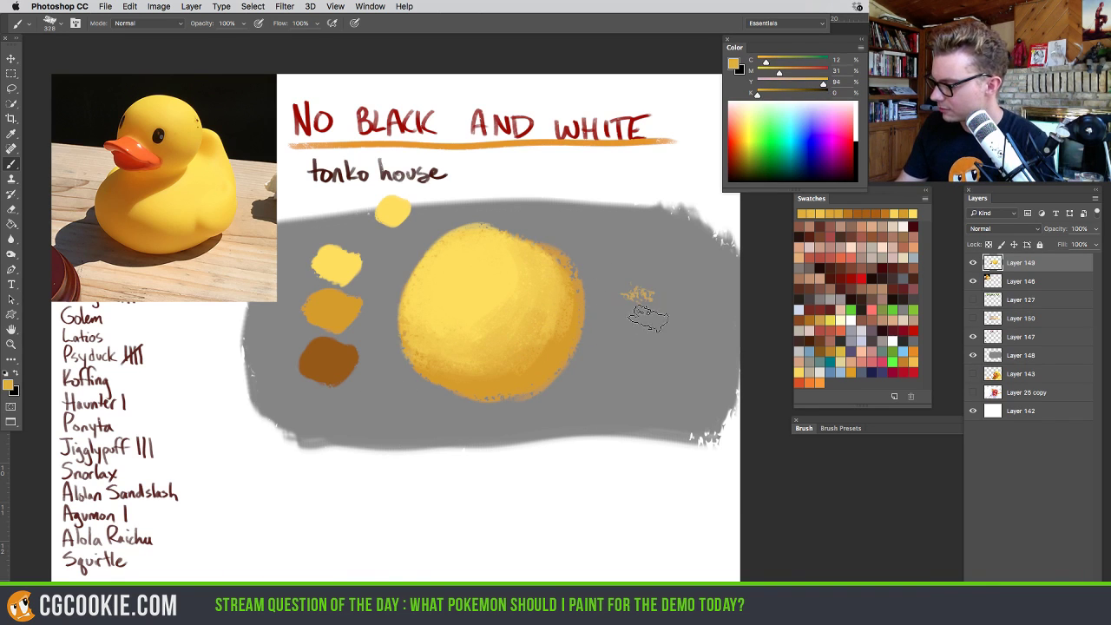
drag(648, 318, 653, 291)
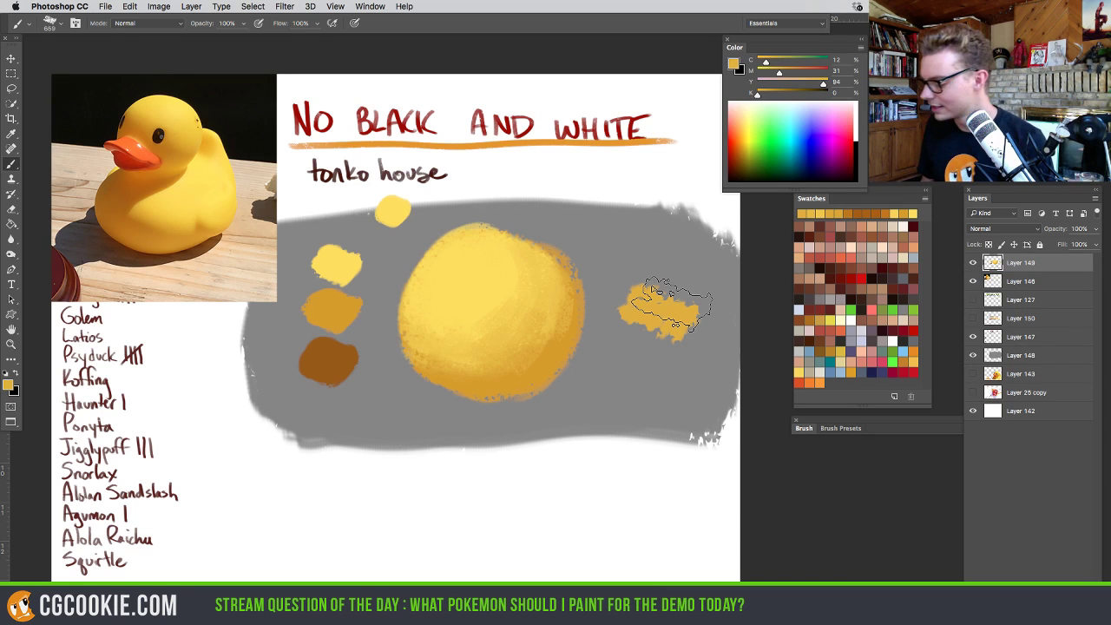
key(Delete)
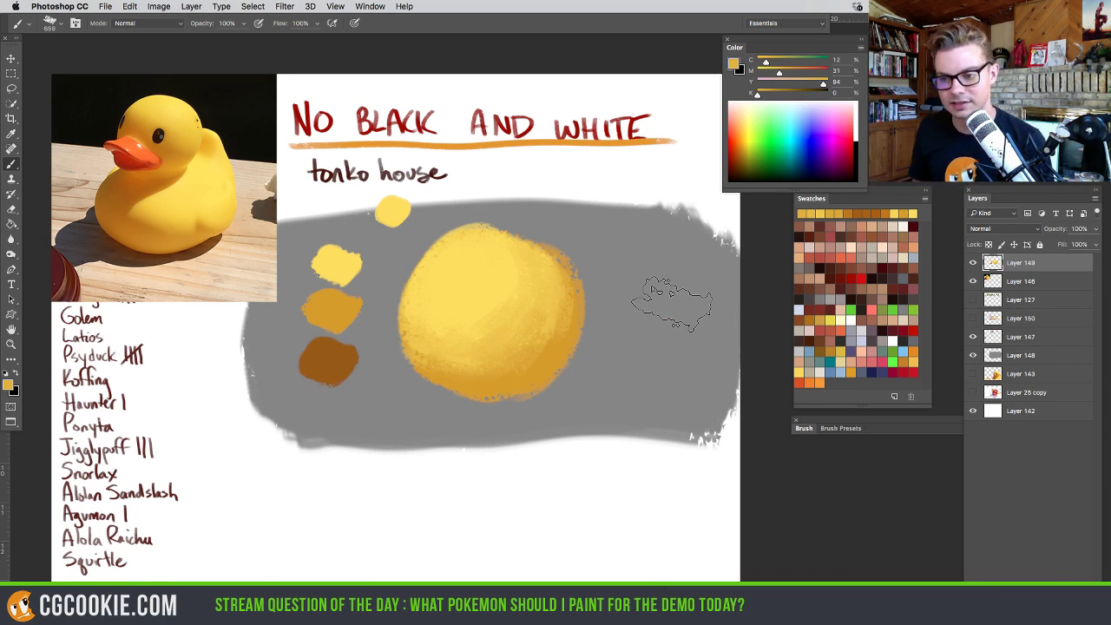
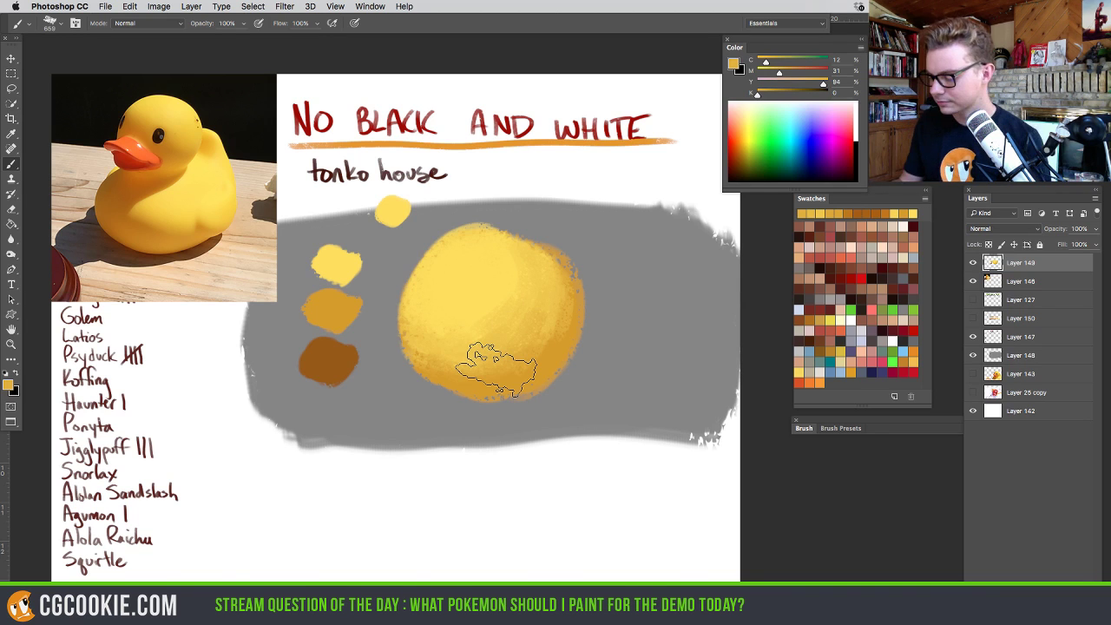
Add a new layer beneath Layer 149 and paint a textured ground strip under the ball in orange sampled from the duck's beak
drag(496, 369, 512, 381)
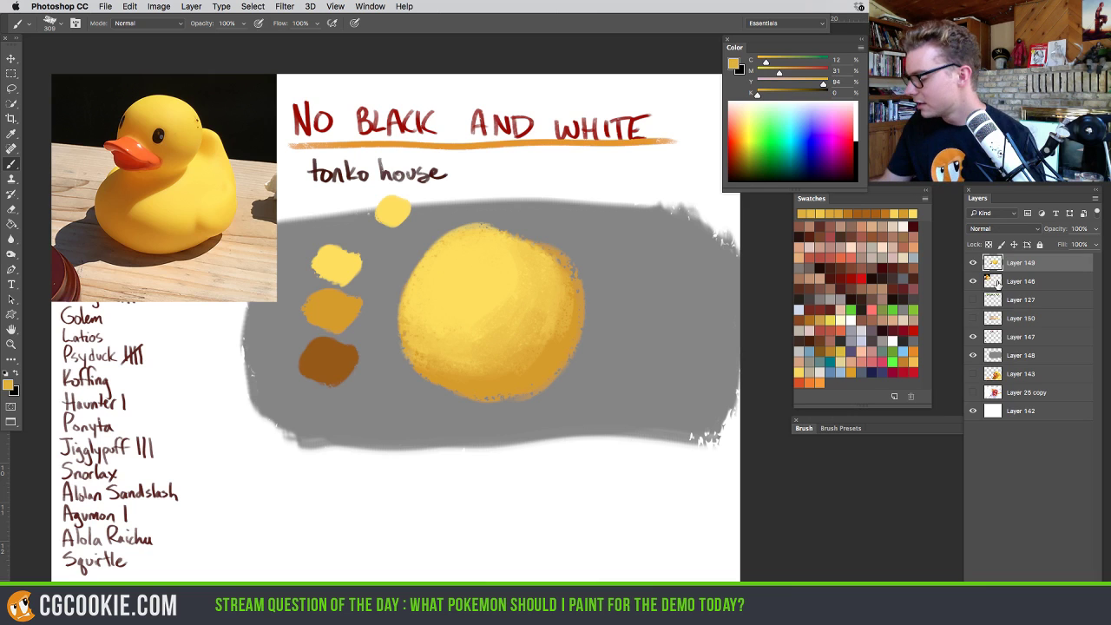
key(ctrl+shift+alt+n)
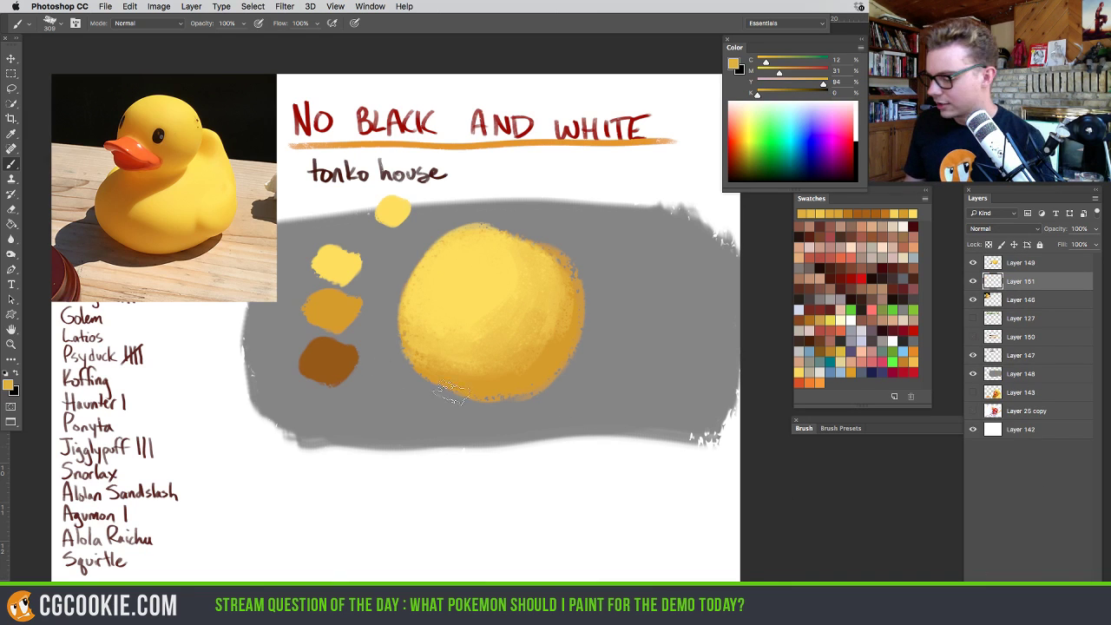
alt+click(119, 142)
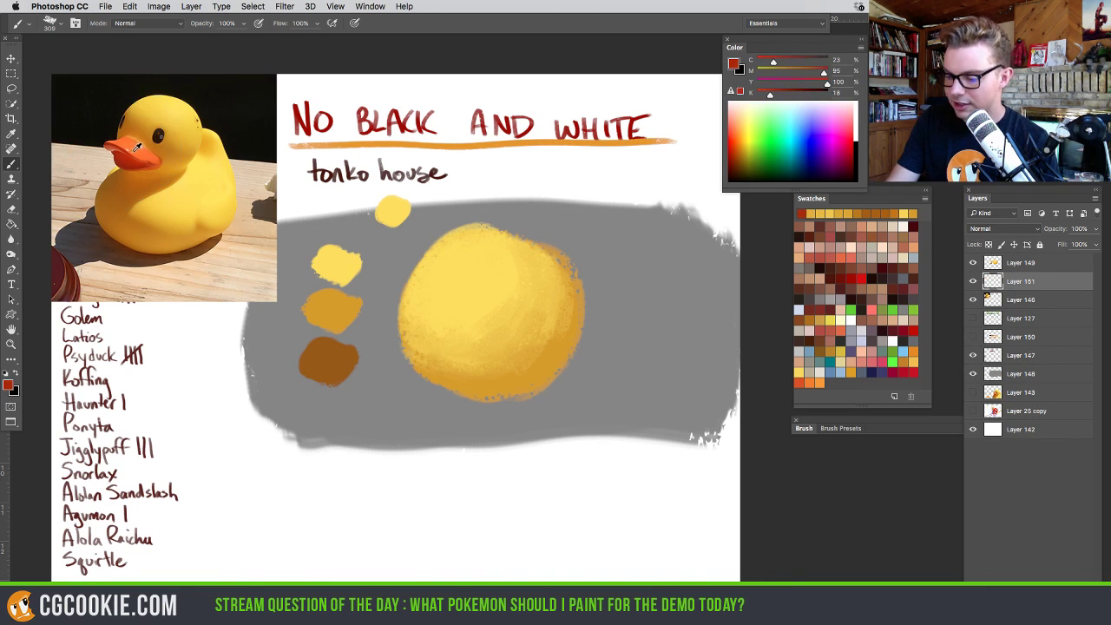
alt+click(124, 143)
mouse_move(479, 406)
mouse_down()
mouse_move(560, 400)
mouse_move(460, 401)
mouse_move(607, 397)
mouse_move(246, 408)
mouse_up()
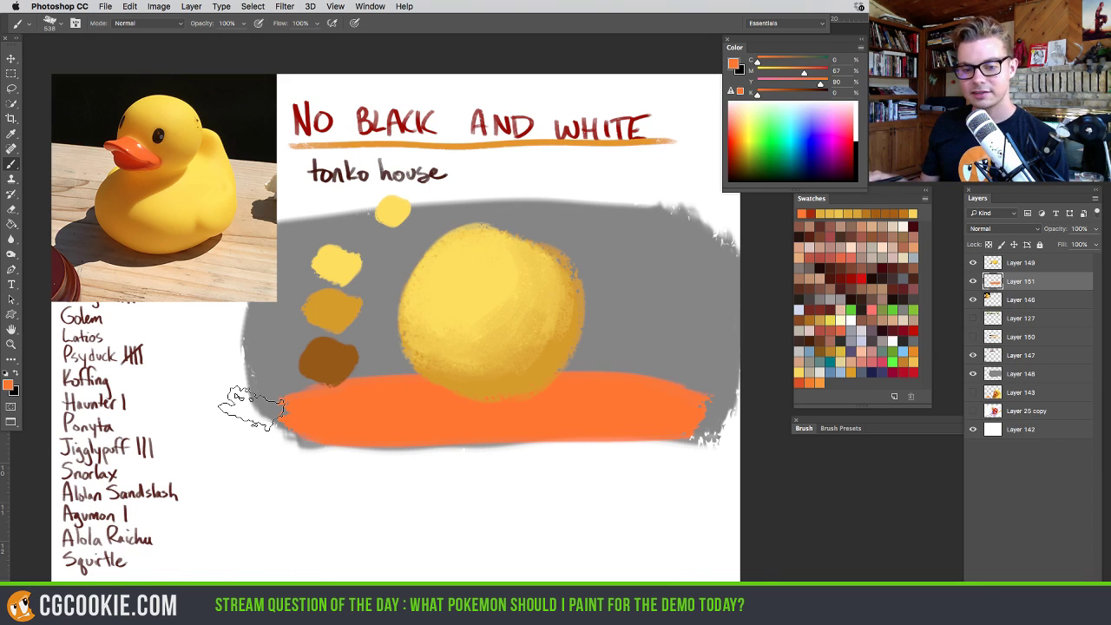
key(ctrl+z)
mouse_move(495, 414)
mouse_down()
mouse_move(395, 403)
mouse_move(616, 394)
mouse_move(314, 405)
mouse_move(445, 403)
mouse_move(424, 424)
mouse_move(666, 411)
mouse_move(452, 424)
mouse_move(662, 420)
mouse_move(581, 416)
mouse_move(672, 392)
mouse_move(574, 387)
mouse_move(723, 392)
mouse_move(371, 450)
mouse_up()
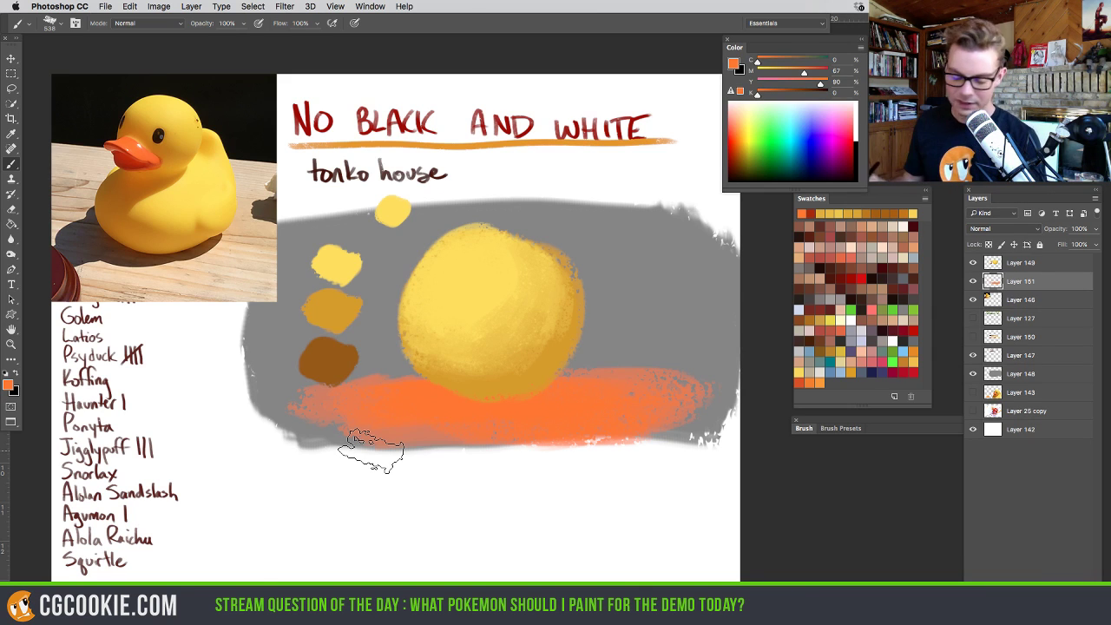
Sample the light yellow dab and draw trial light rays striking the ground beside the ball, undoing each of them
drag(527, 338, 501, 338)
alt+click(393, 214)
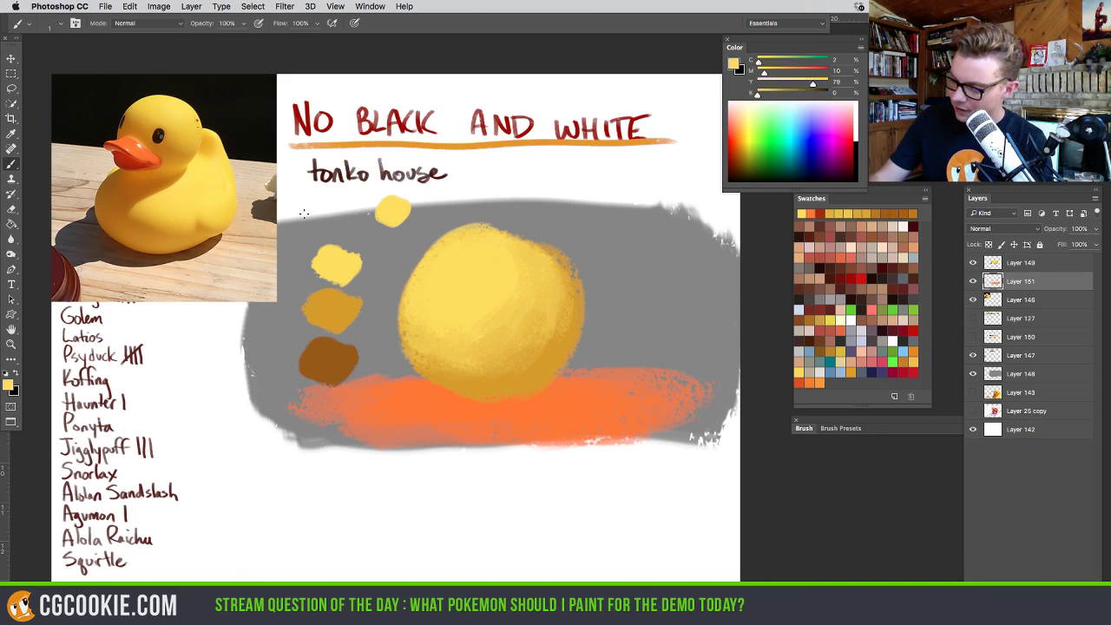
drag(341, 289, 322, 289)
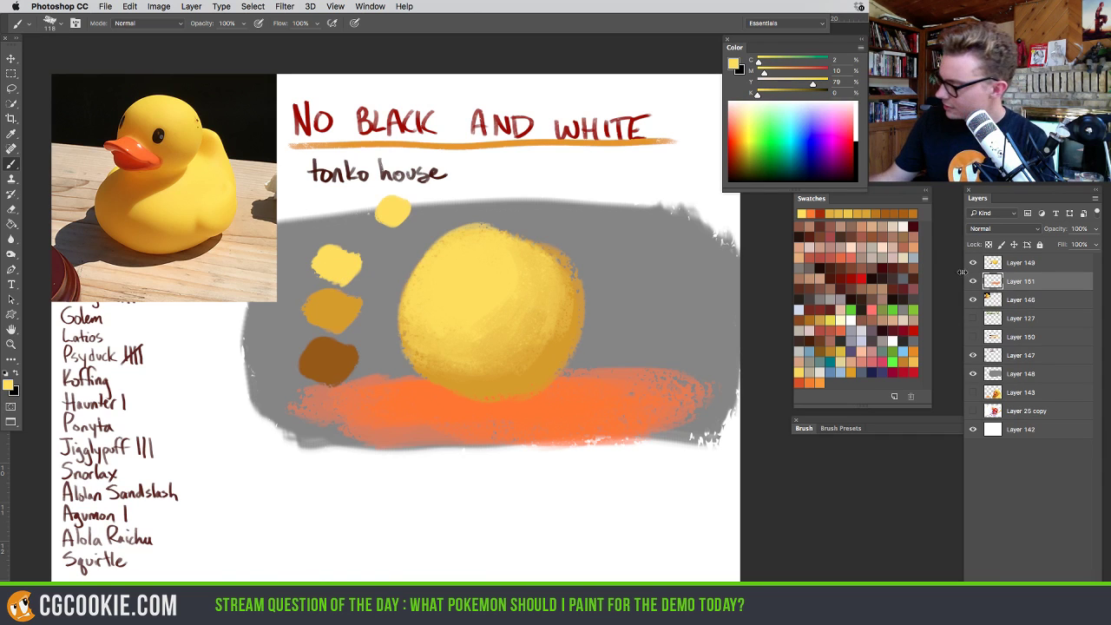
mouse_move(289, 160)
mouse_down()
mouse_move(423, 397)
mouse_move(448, 409)
mouse_move(416, 408)
mouse_up()
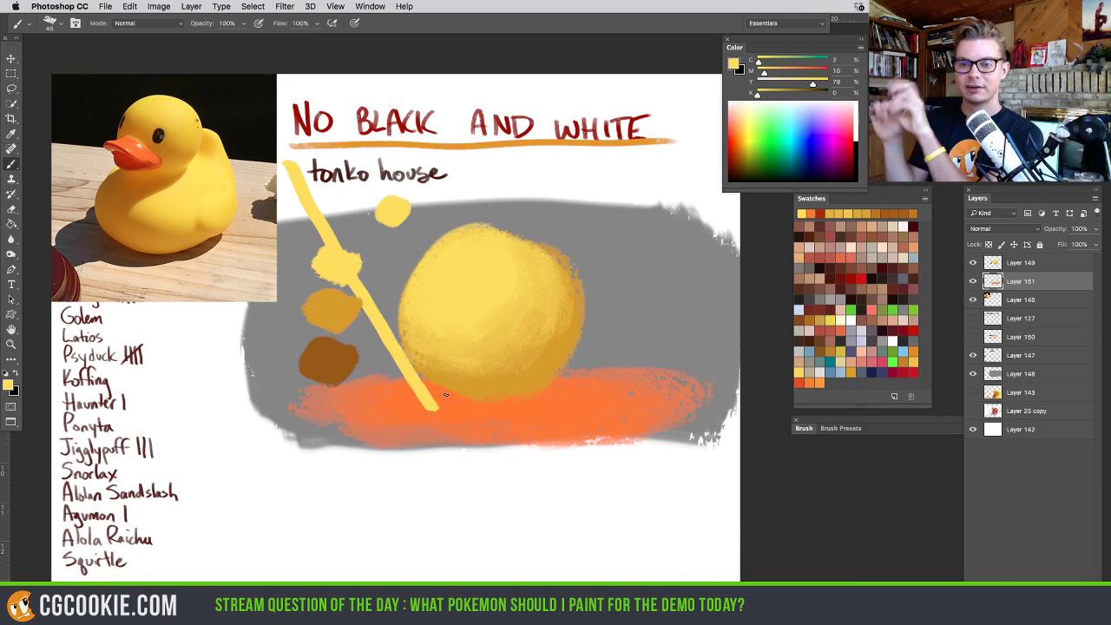
key(super+z)
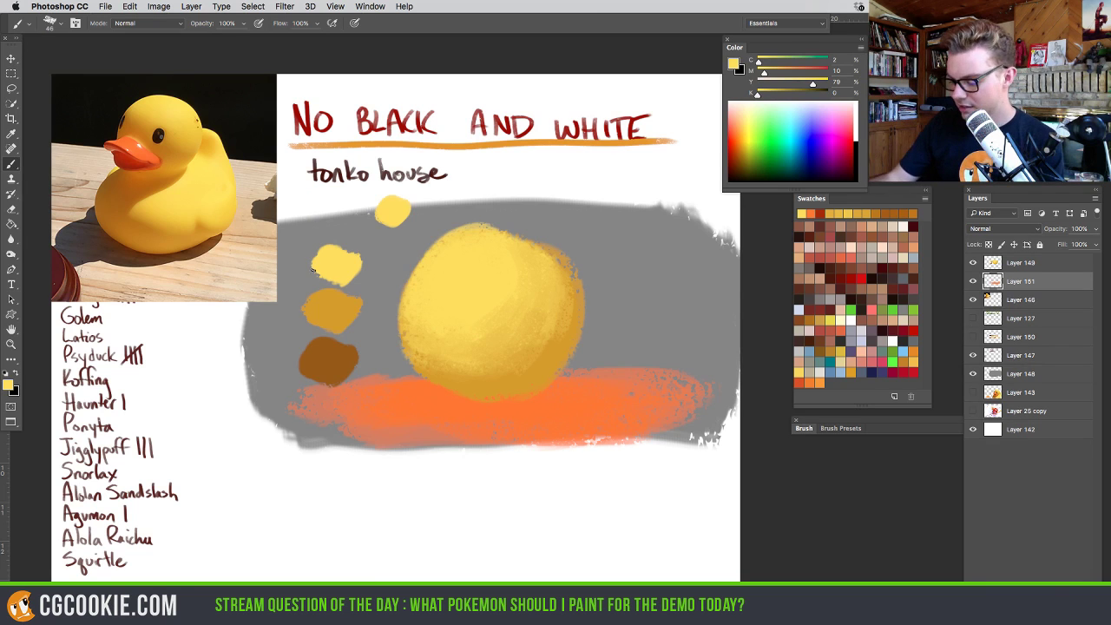
mouse_move(352, 322)
mouse_down()
mouse_move(434, 421)
mouse_move(458, 388)
mouse_up()
key(super+z)
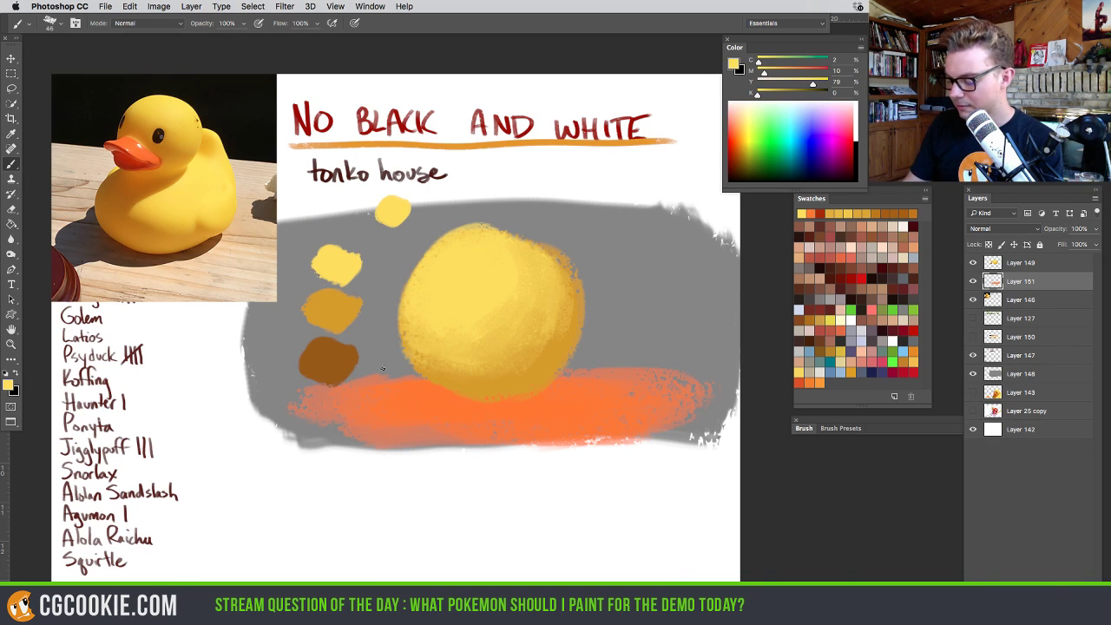
mouse_move(382, 368)
mouse_down()
mouse_move(429, 412)
mouse_move(444, 391)
mouse_up()
key(super+z)
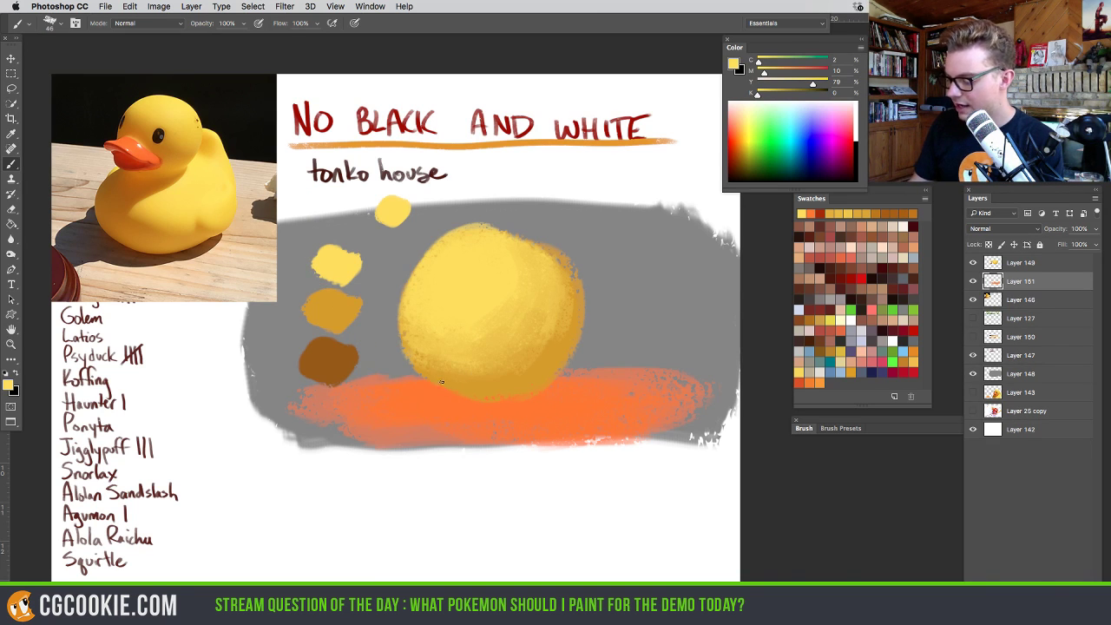
Add a new layer above Layer 149, mask it to Layer 149's painted shapes, and sample the ground's orange
alt+click(460, 400)
click(1017, 263)
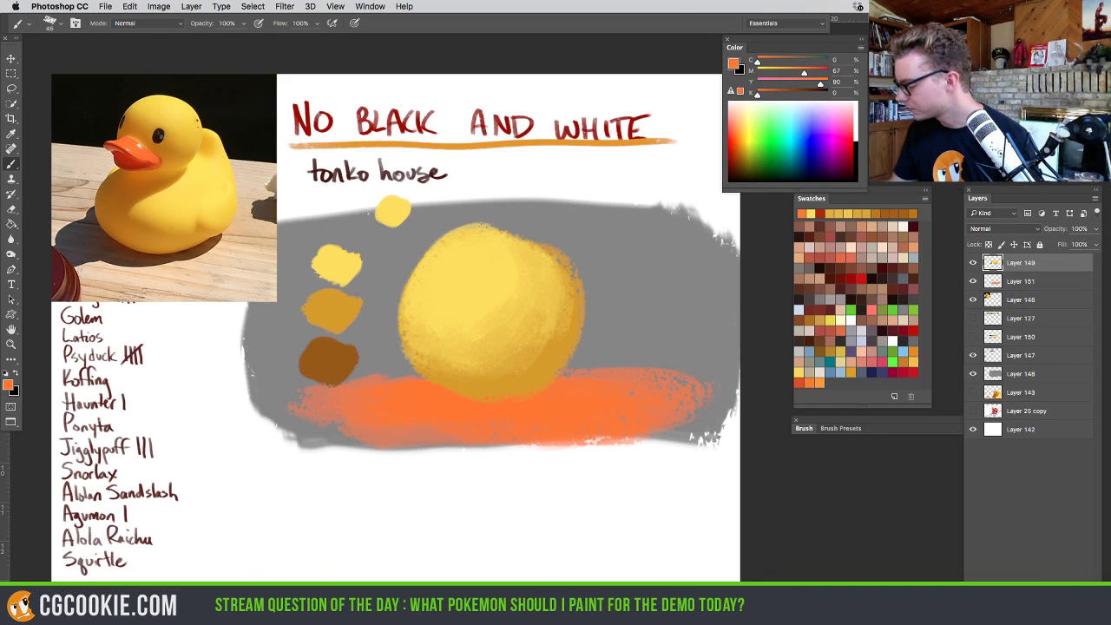
click(1046, 572)
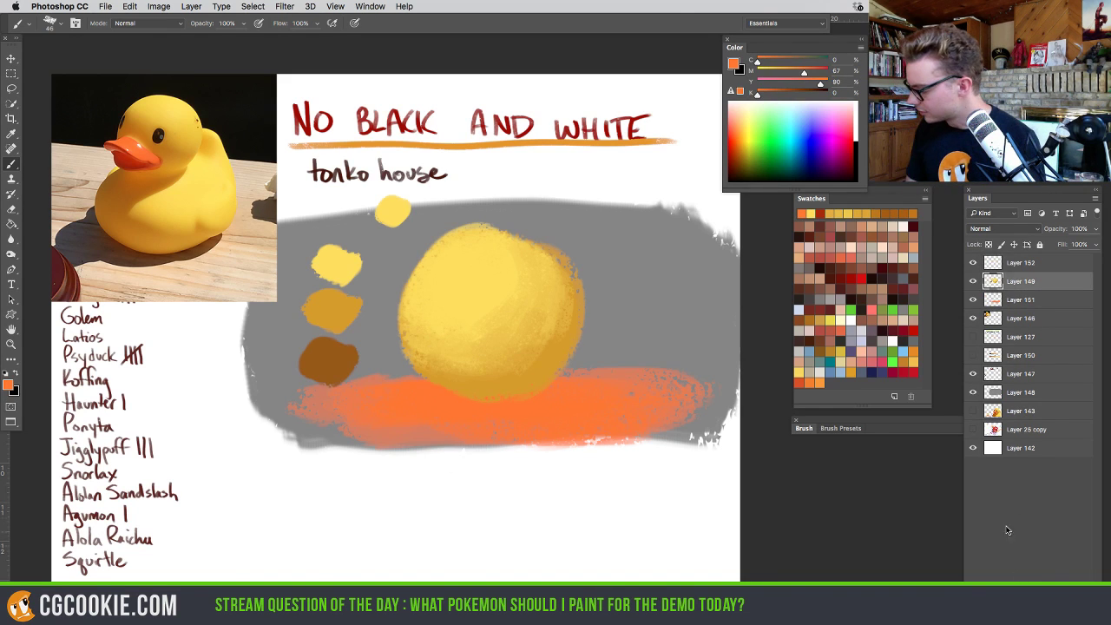
click(990, 268)
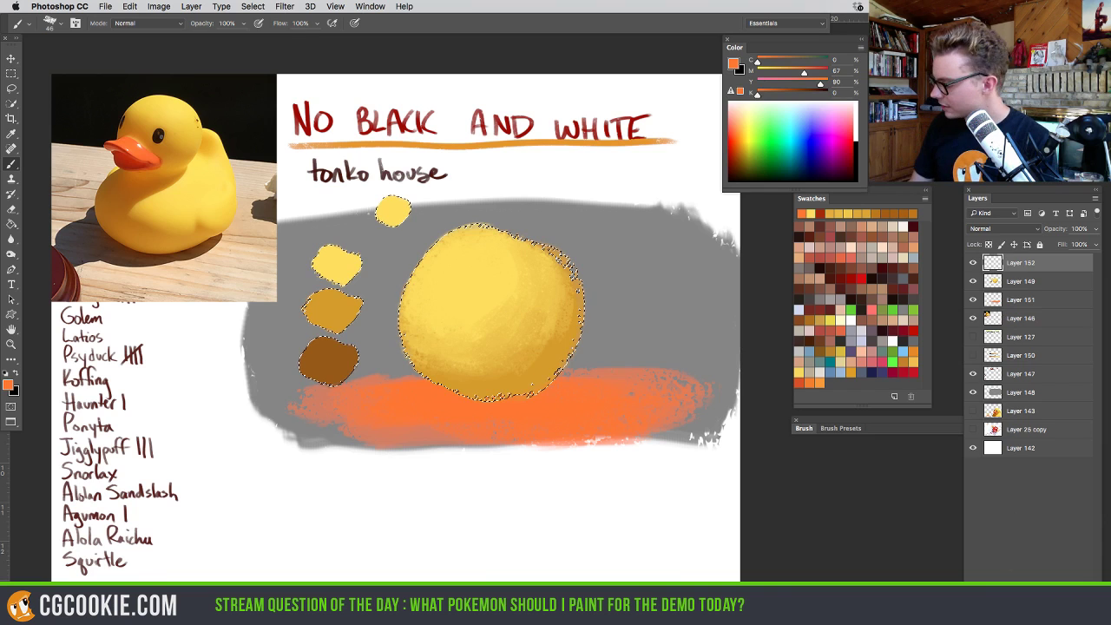
key(ctrl+alt+m)
alt+click(510, 395)
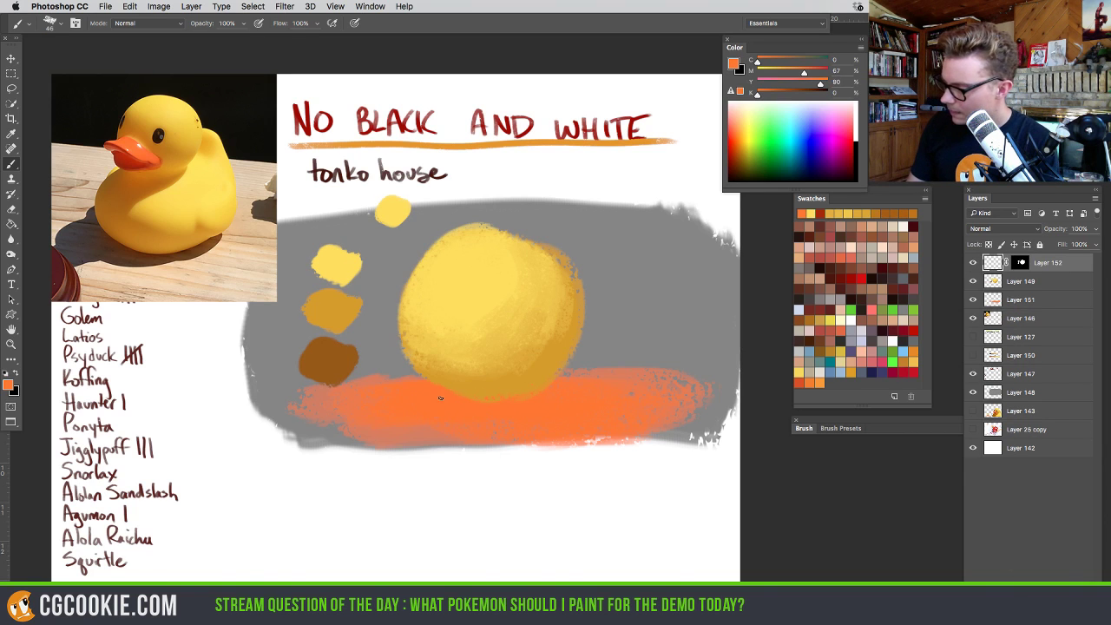
Brush orange bounce light onto the ball's lower-left edge with a larger brush and remove Layer 152's mask
key(period)
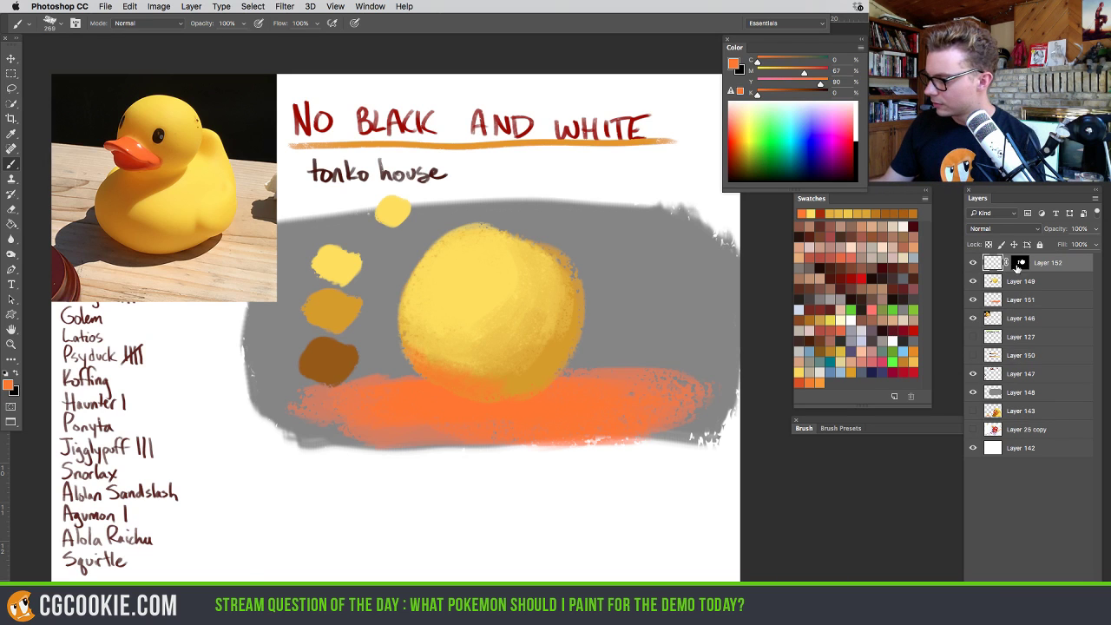
right_click(1017, 267)
click(987, 285)
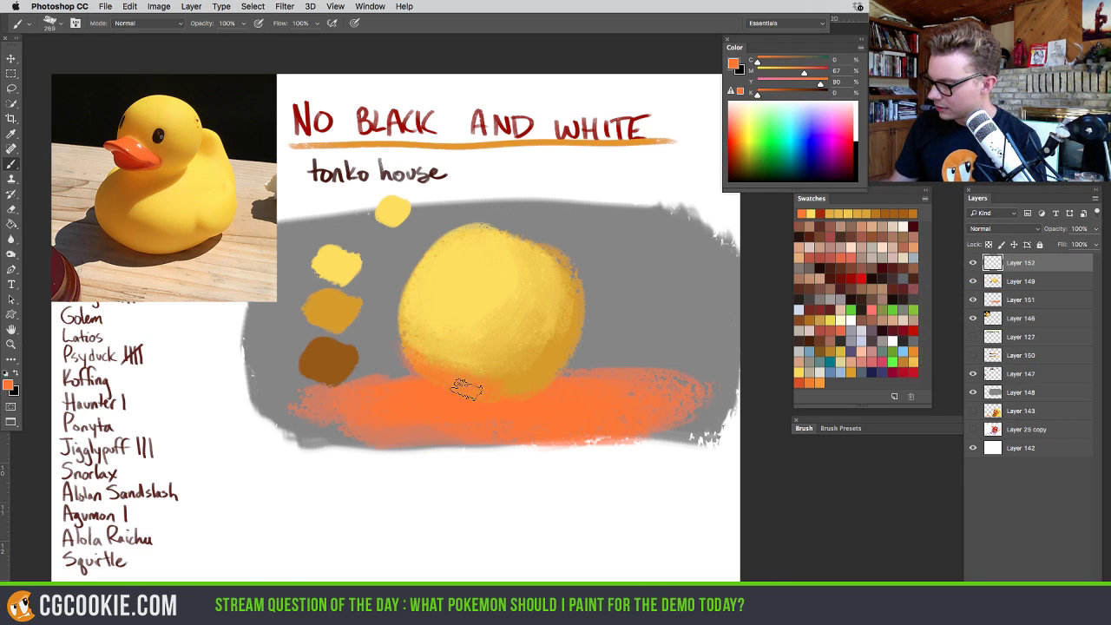
Erase the stray orange paint around the ball's lower-left edge and underside on Layer 152
key(e)
drag(378, 358, 397, 347)
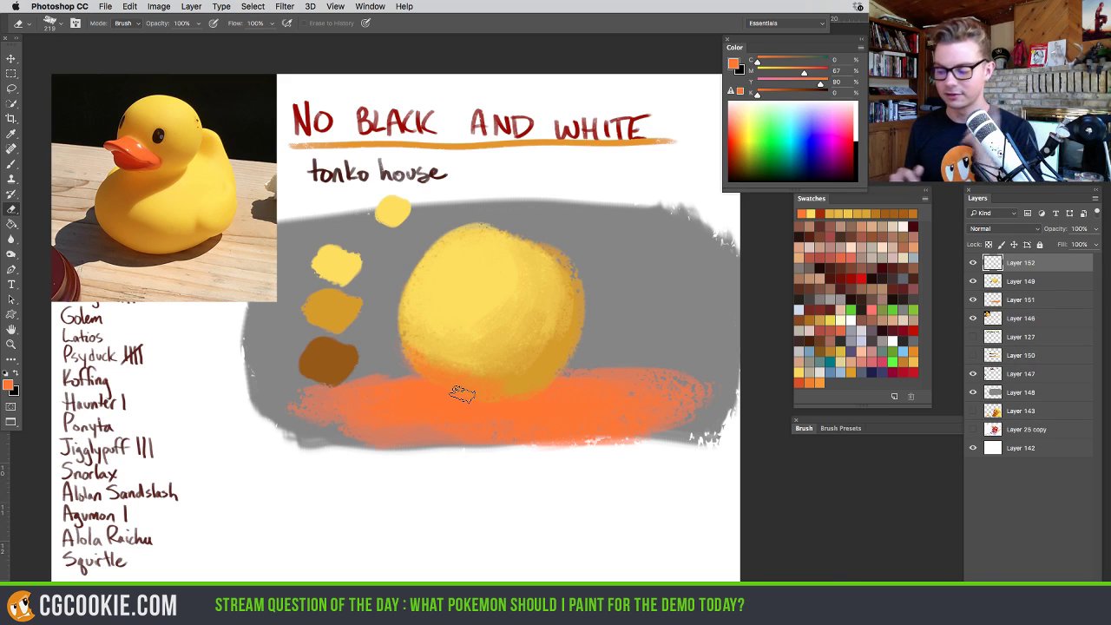
mouse_move(477, 368)
mouse_down()
mouse_move(442, 374)
mouse_move(455, 427)
mouse_move(485, 411)
mouse_up()
Draw a large trial orange loop across the ground and the canvas below, undo it, and reduce the brush size
key(b)
mouse_move(456, 464)
mouse_down()
mouse_move(317, 439)
mouse_move(386, 525)
mouse_up()
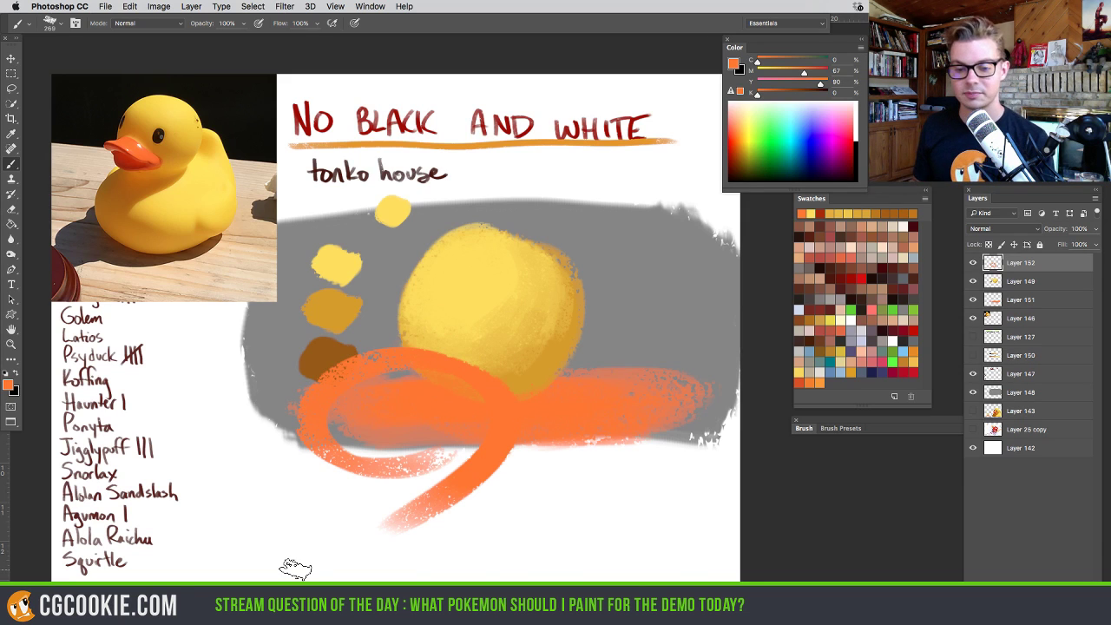
key(super+z)
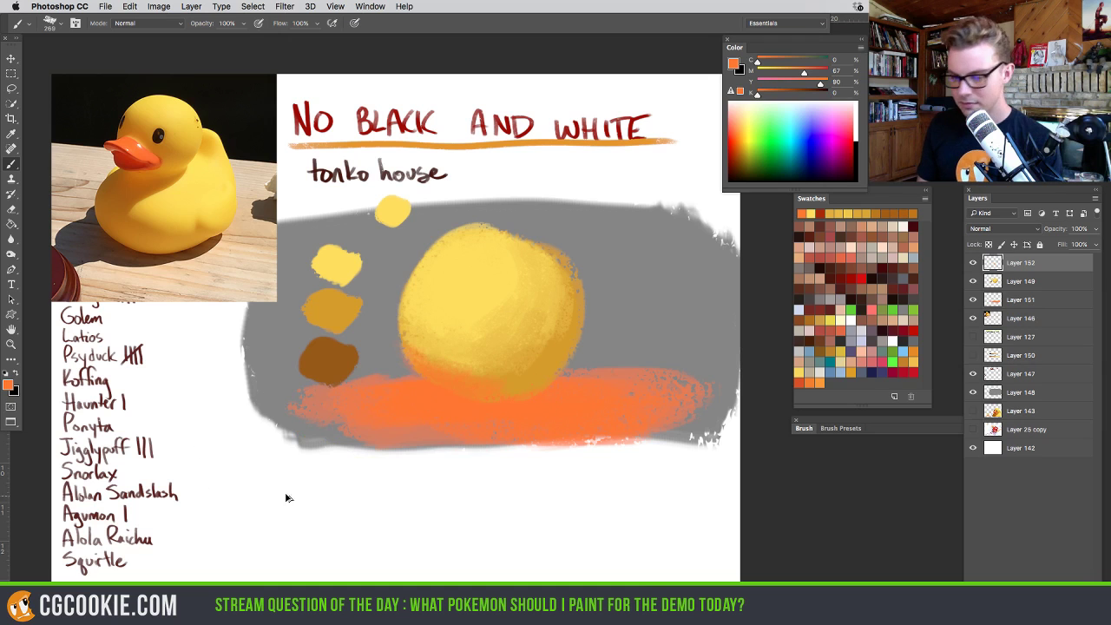
drag(570, 396, 560, 415)
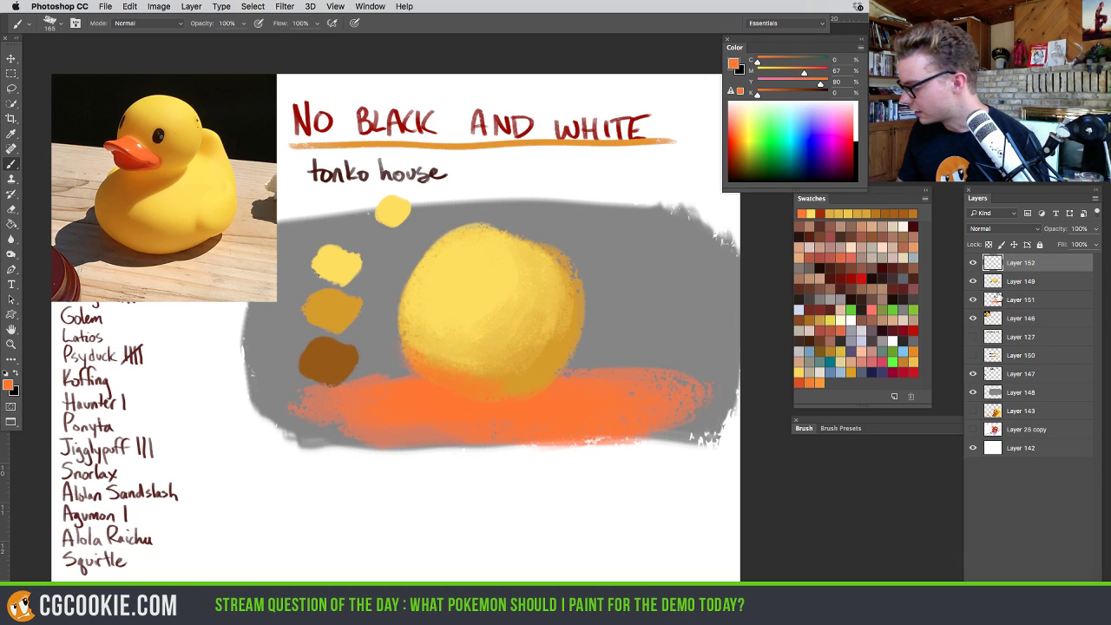
Check Layer 151 by isolating and restoring its visibility, reset the colours to default, and add a new layer directly above it
click(985, 300)
alt+click(973, 299)
alt+click(973, 299)
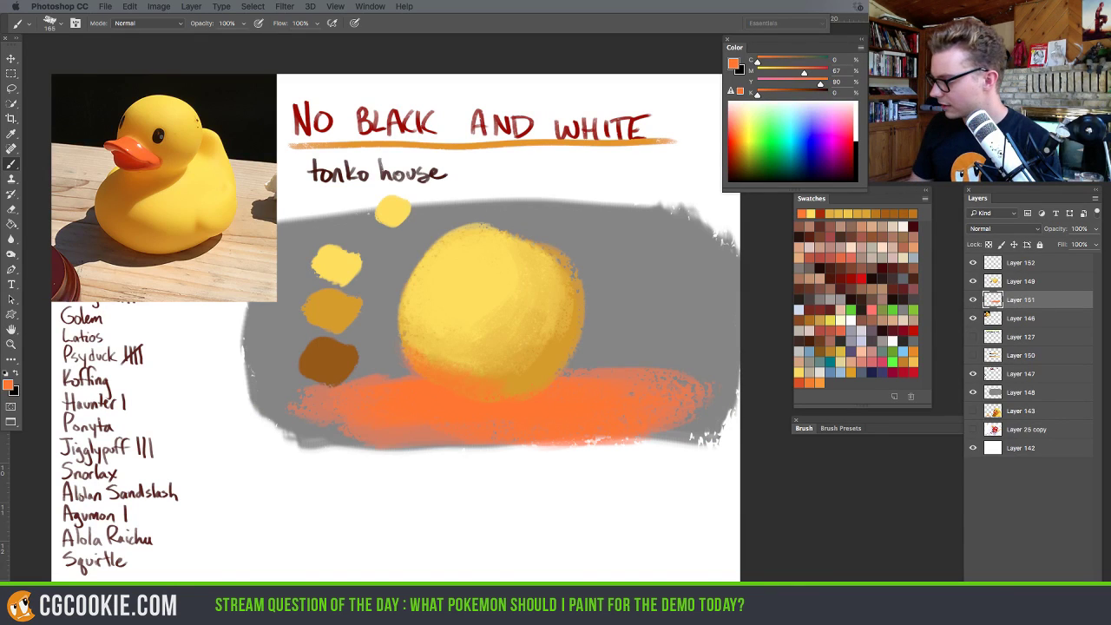
key(d)
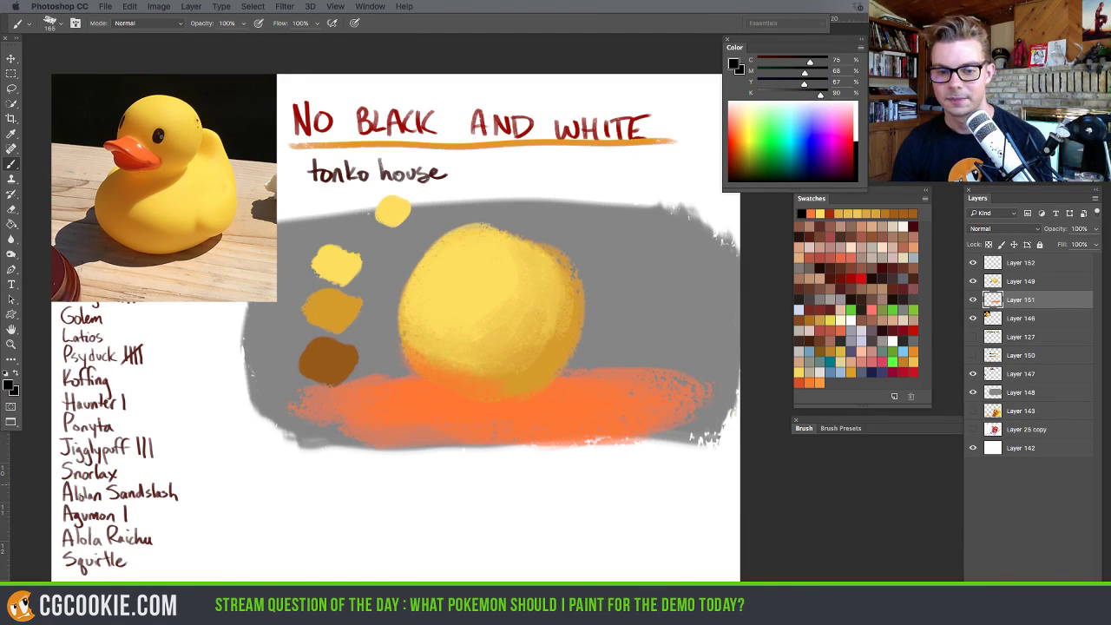
key(super+shift+n)
click(608, 238)
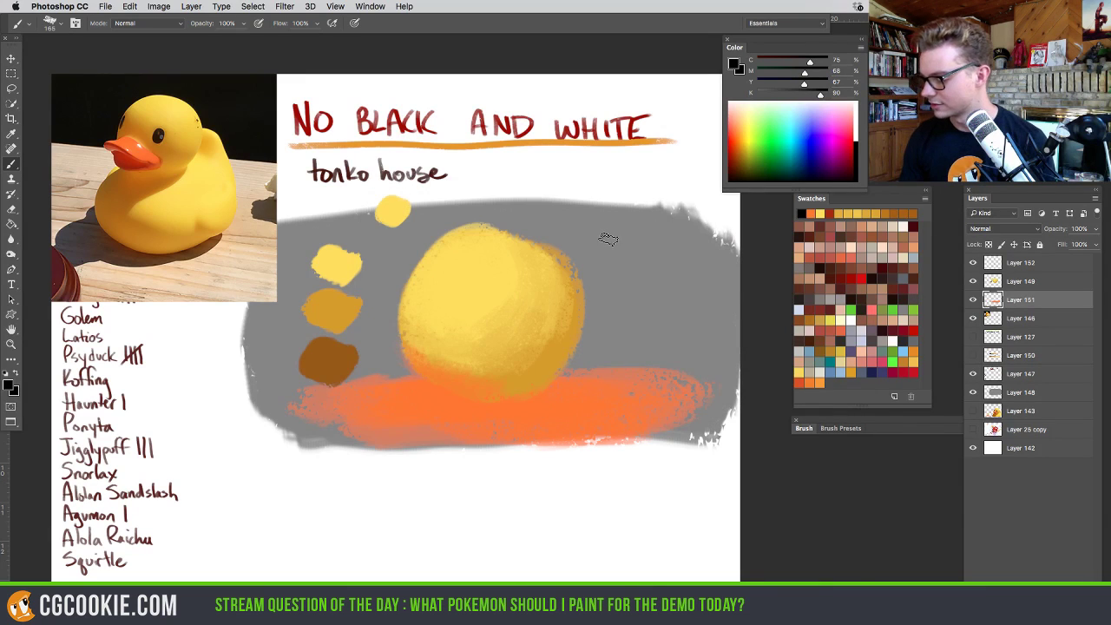
key(super+alt+shift+n)
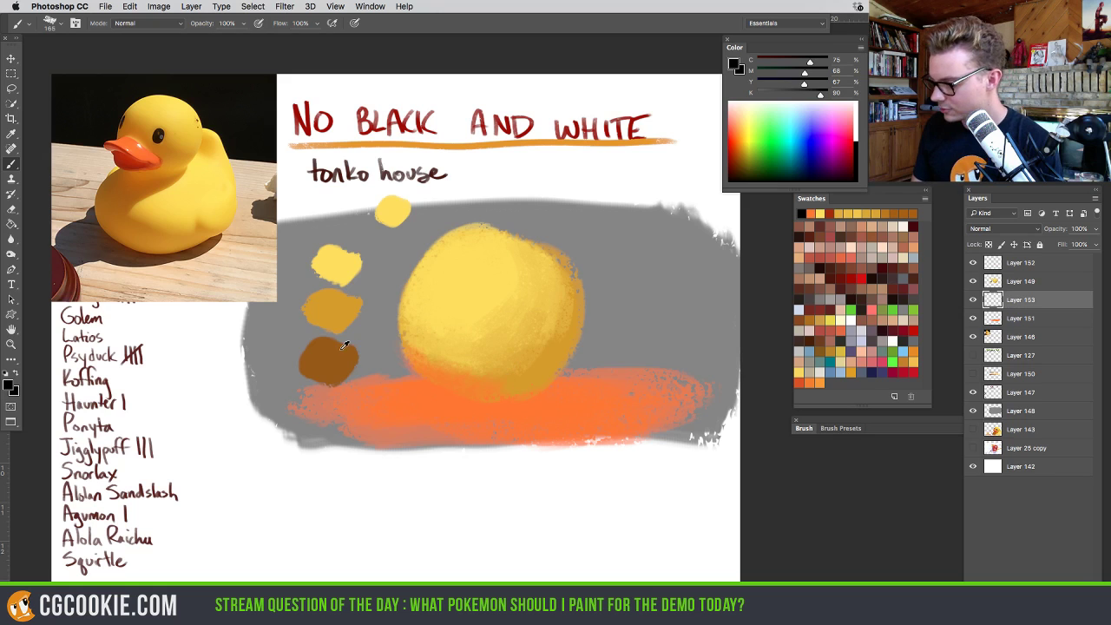
Sample the dark red beneath the duck's beak and brush a cast shadow onto the ground under and right of the ball, undoing the stray stroke
alt+click(553, 388)
drag(510, 396, 532, 396)
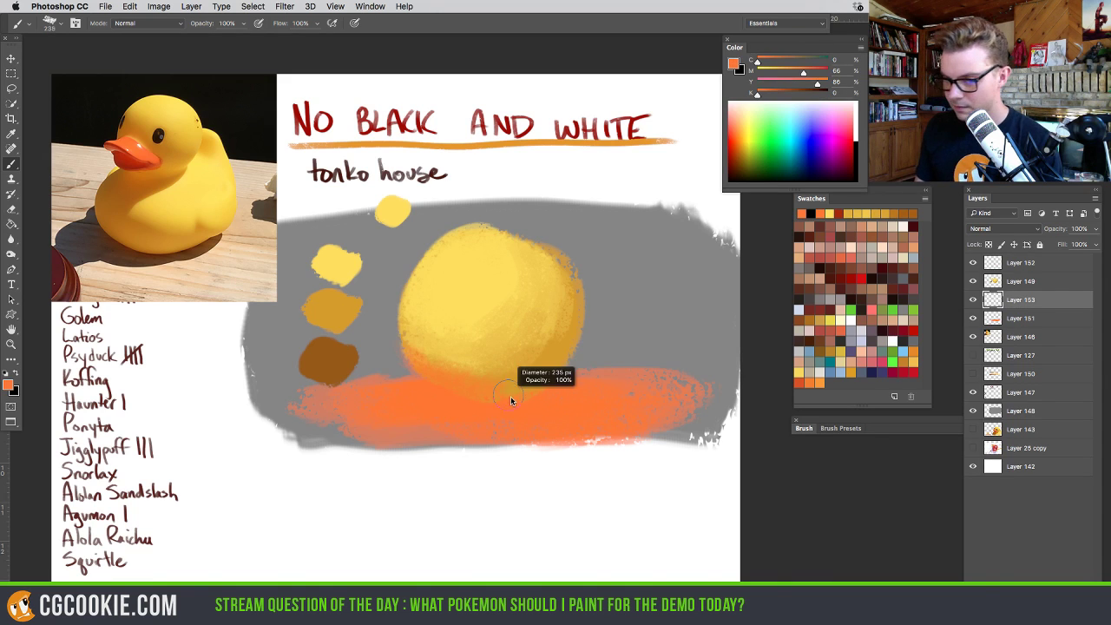
alt+click(126, 165)
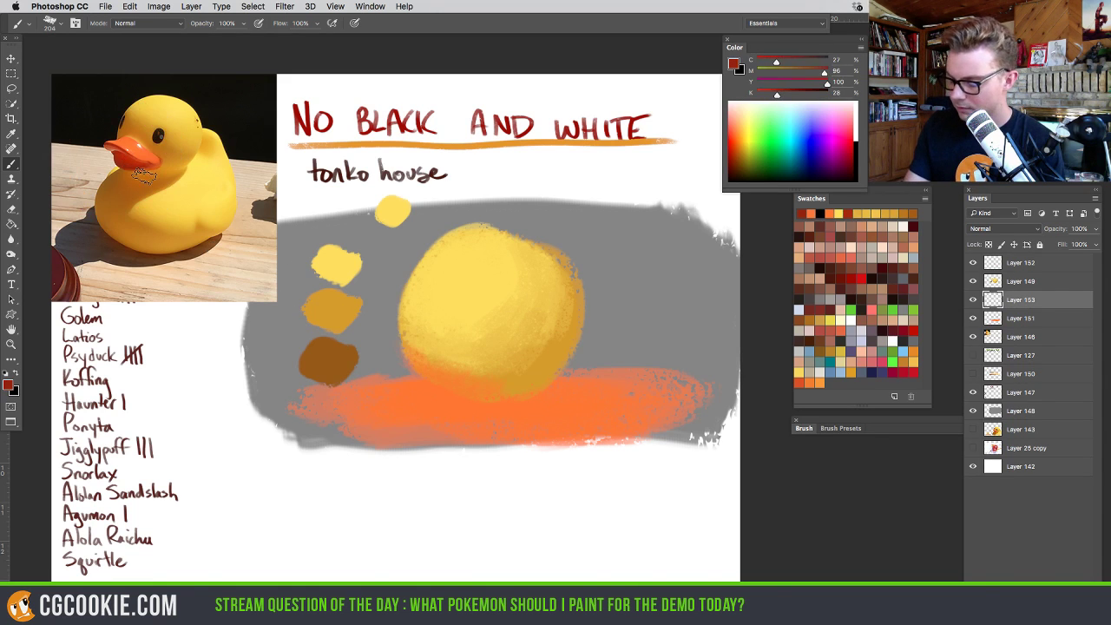
mouse_move(573, 395)
mouse_down()
mouse_move(502, 398)
mouse_move(622, 391)
mouse_move(523, 386)
mouse_move(638, 389)
mouse_move(504, 396)
mouse_move(661, 384)
mouse_up()
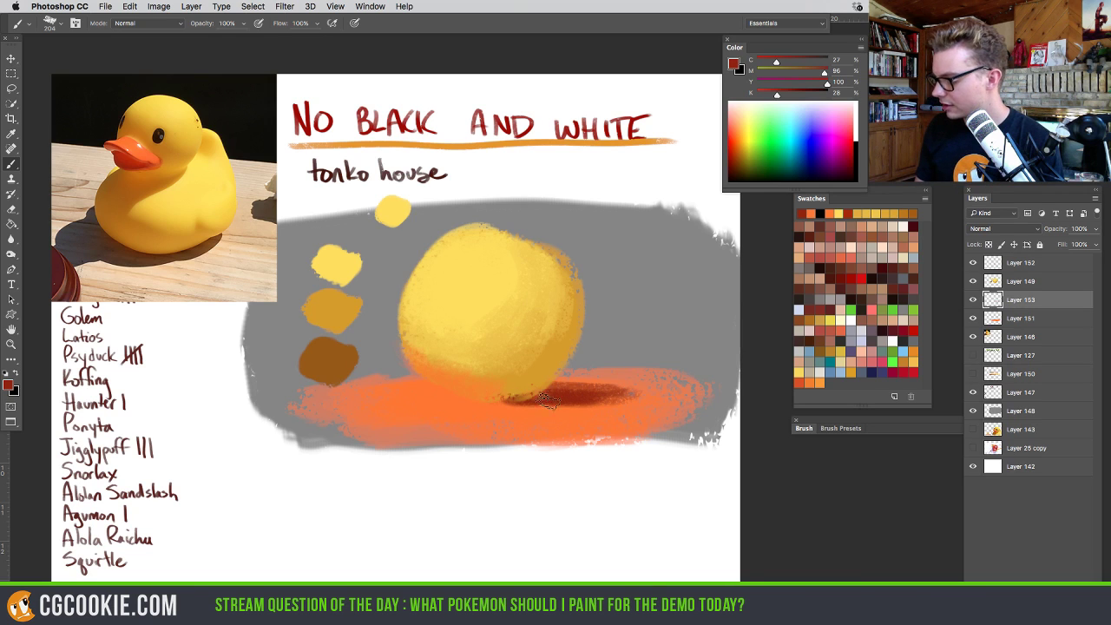
mouse_move(612, 443)
mouse_down()
mouse_move(355, 438)
mouse_move(517, 510)
mouse_up()
key(ctrl+z)
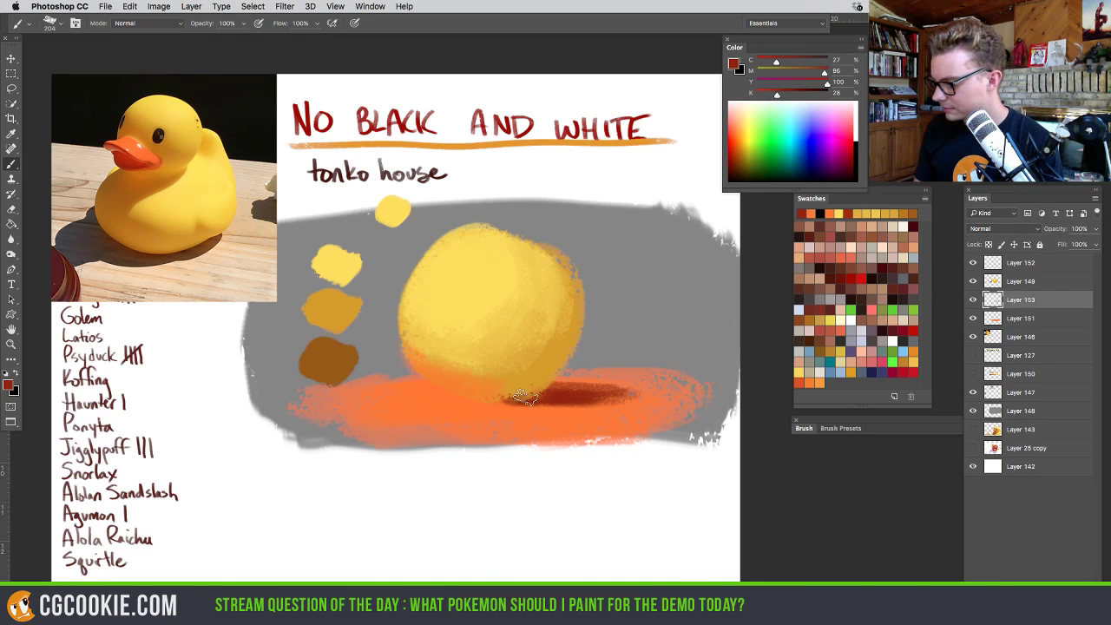
mouse_move(525, 396)
mouse_down()
mouse_move(664, 391)
mouse_move(601, 390)
mouse_move(655, 391)
mouse_move(623, 391)
mouse_up()
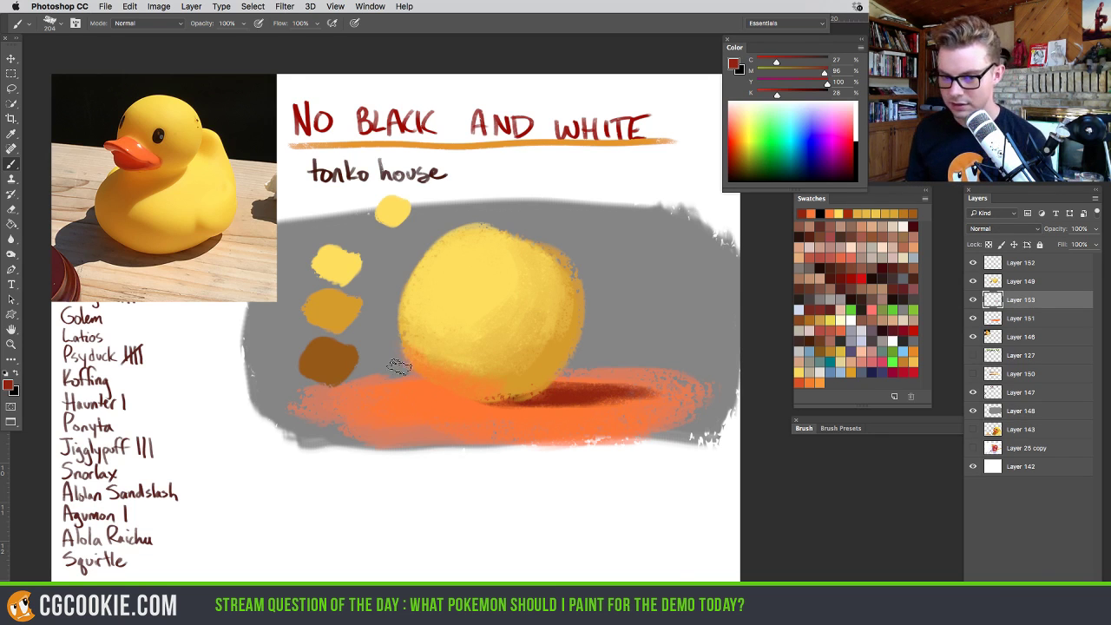
Try a much larger dark red brush stroke at the far end of the ball's cast shadow
key(e)
key(F5)
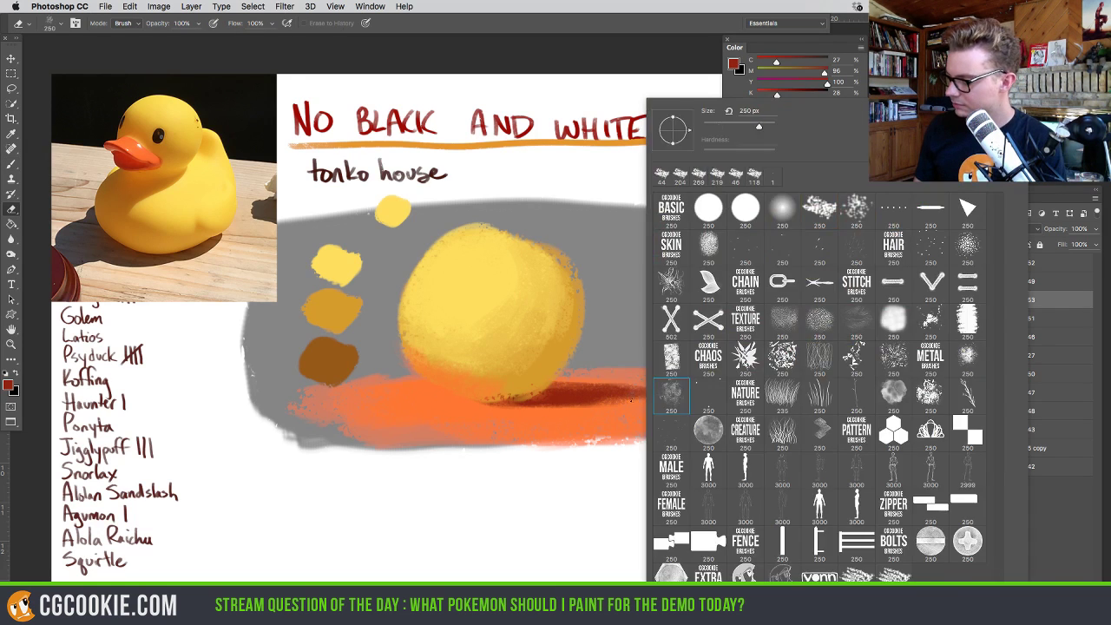
key(F5)
key(b)
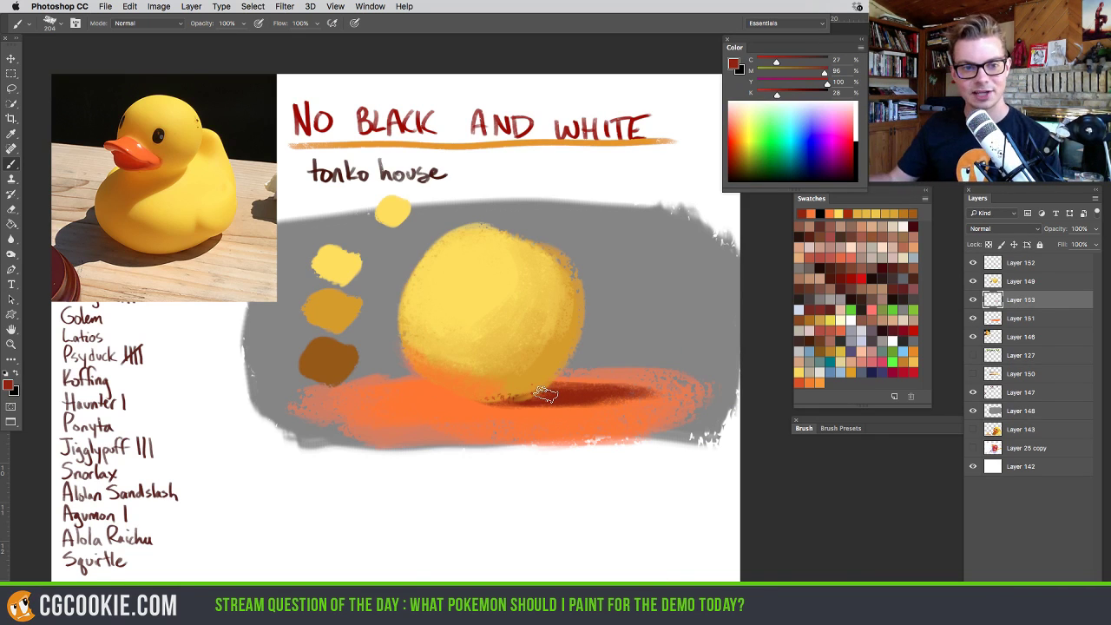
drag(545, 395, 590, 395)
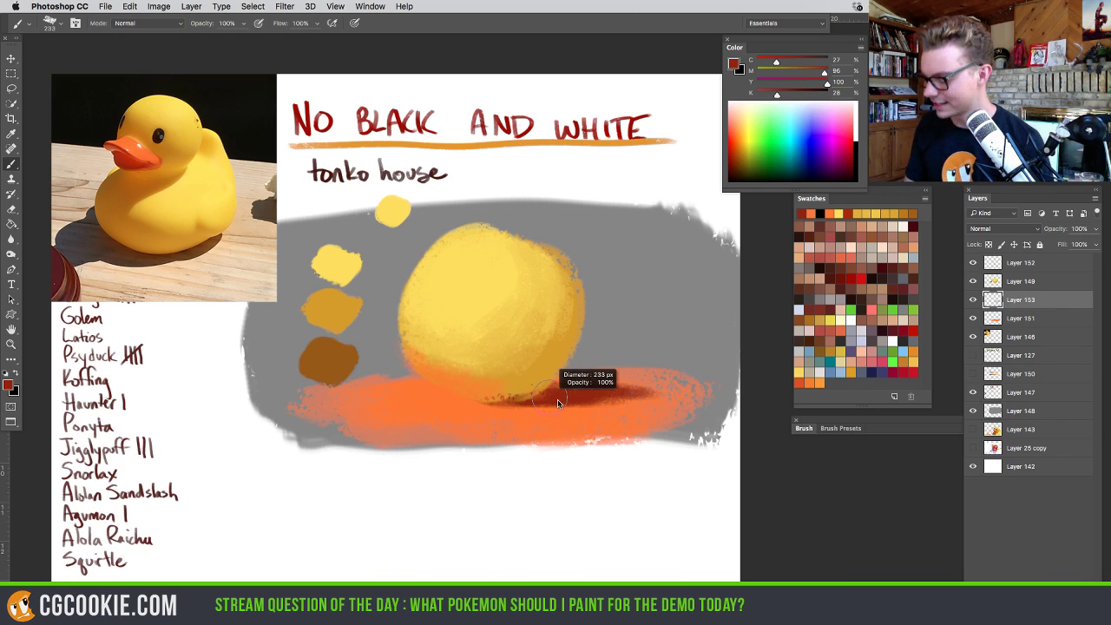
drag(670, 396, 644, 413)
Choose a textured brush preset for the eraser and erase the far right end of the cast shadow
key(e)
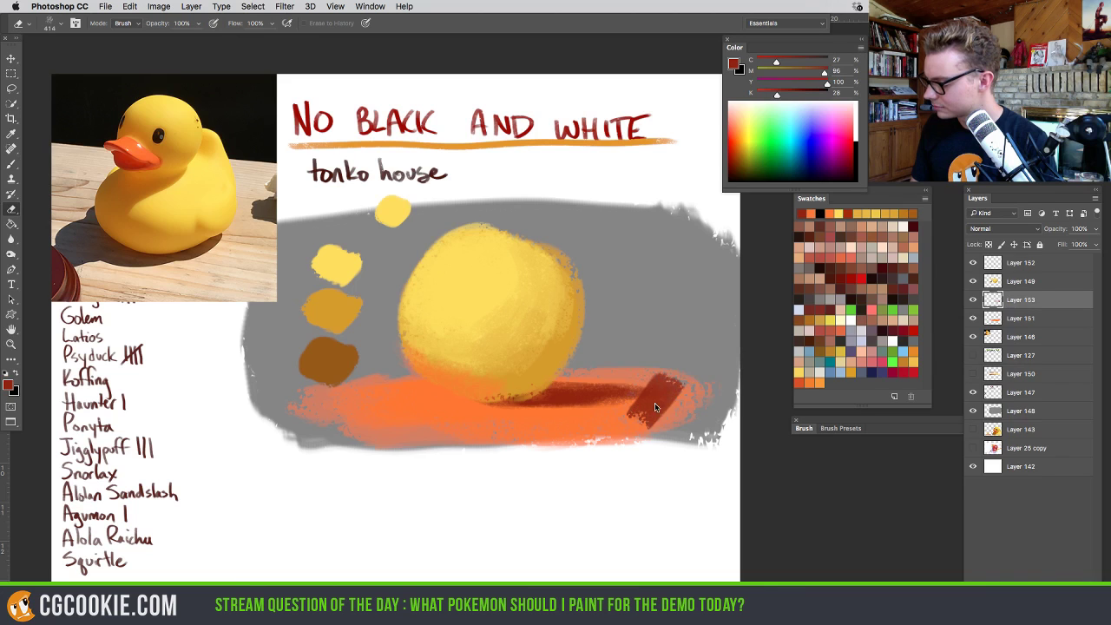
right_click(655, 403)
click(829, 209)
click(611, 379)
mouse_move(621, 385)
mouse_down()
mouse_move(656, 372)
mouse_move(651, 409)
mouse_up()
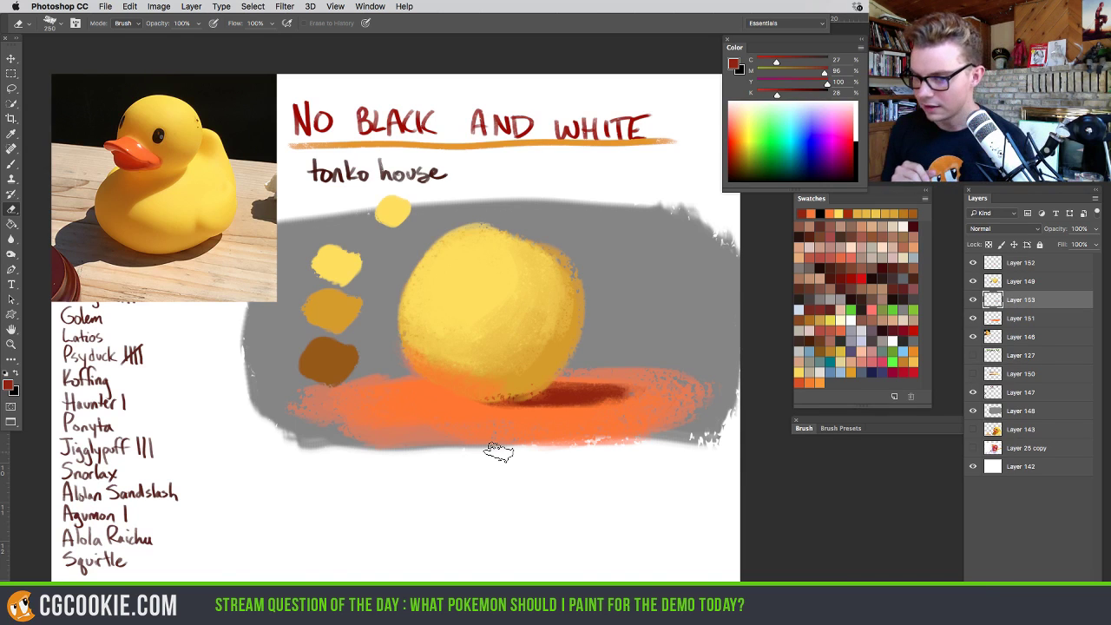
Set the painting colour to white and dab a soft highlight onto the ball's upper left on Layer 149
key(b)
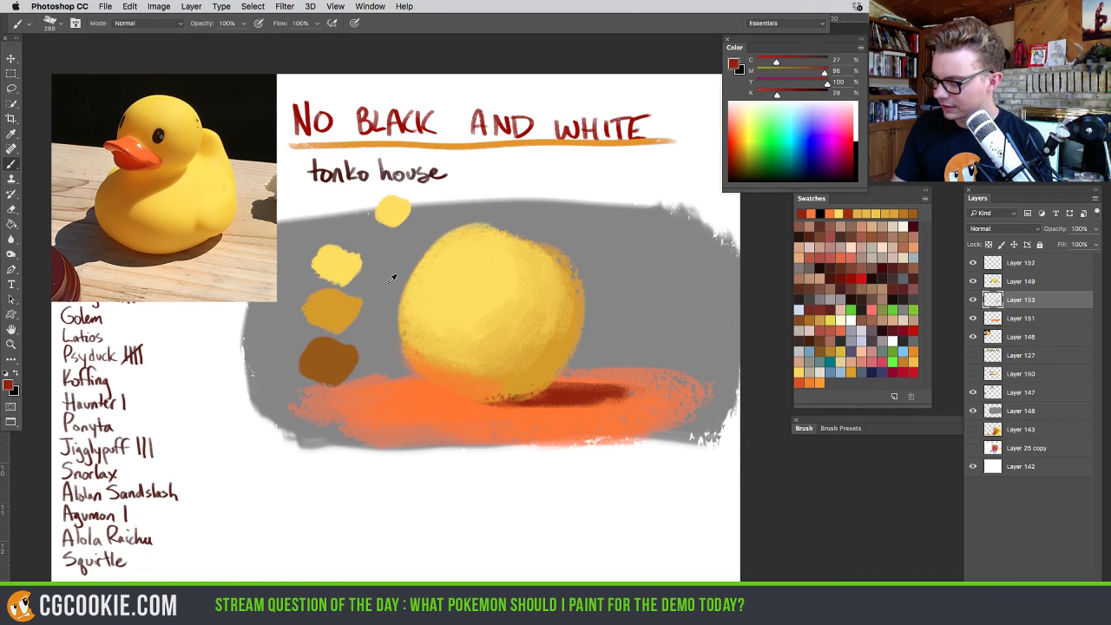
alt+click(471, 275)
mouse_move(472, 286)
mouse_down()
mouse_move(484, 268)
mouse_move(443, 253)
mouse_up()
key(x)
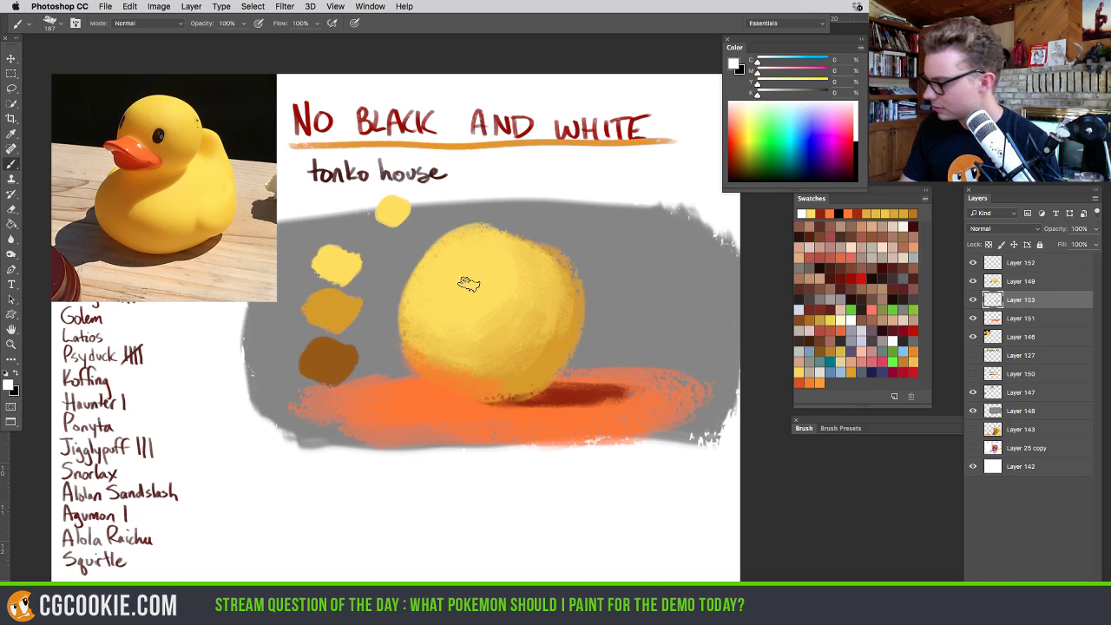
click(1001, 284)
click(446, 267)
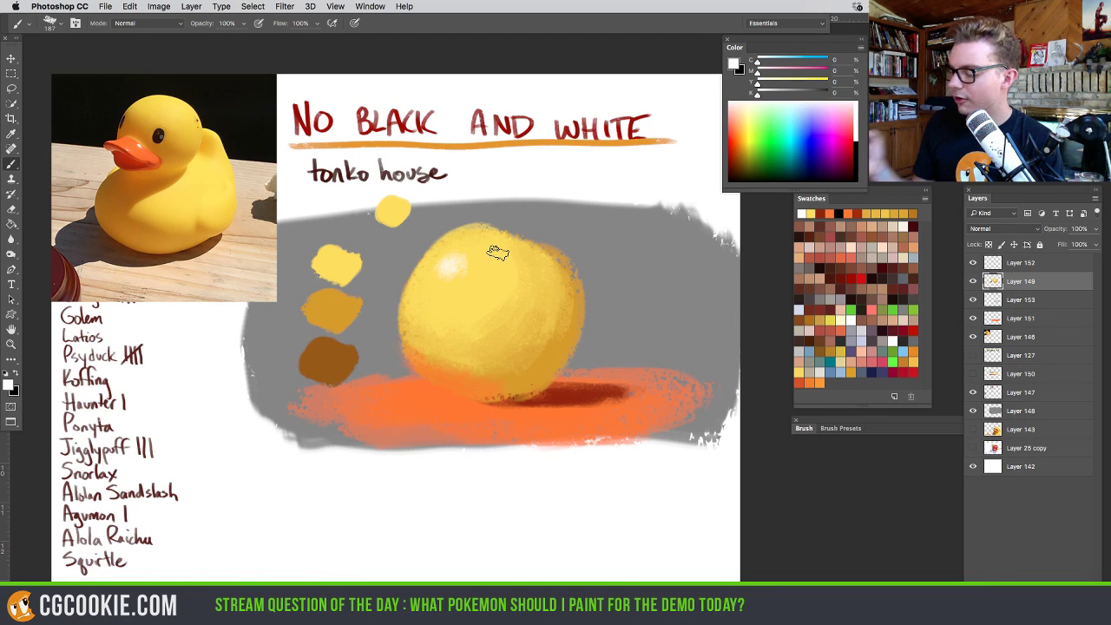
Blend the white highlight into the ball using yellows sampled from around its edges
alt+click(469, 256)
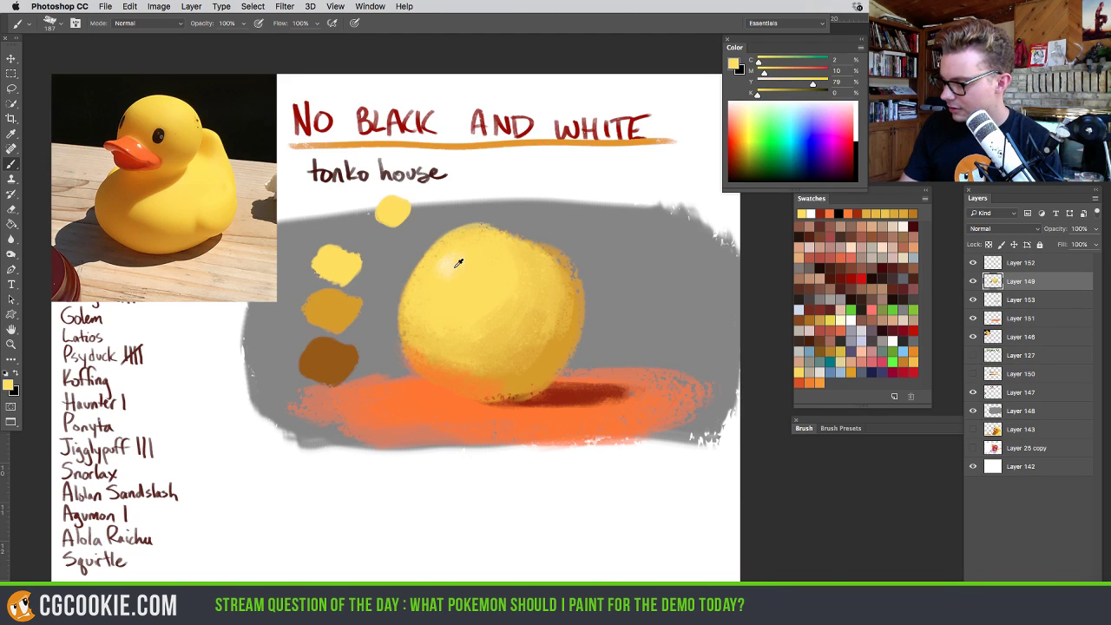
alt+click(456, 267)
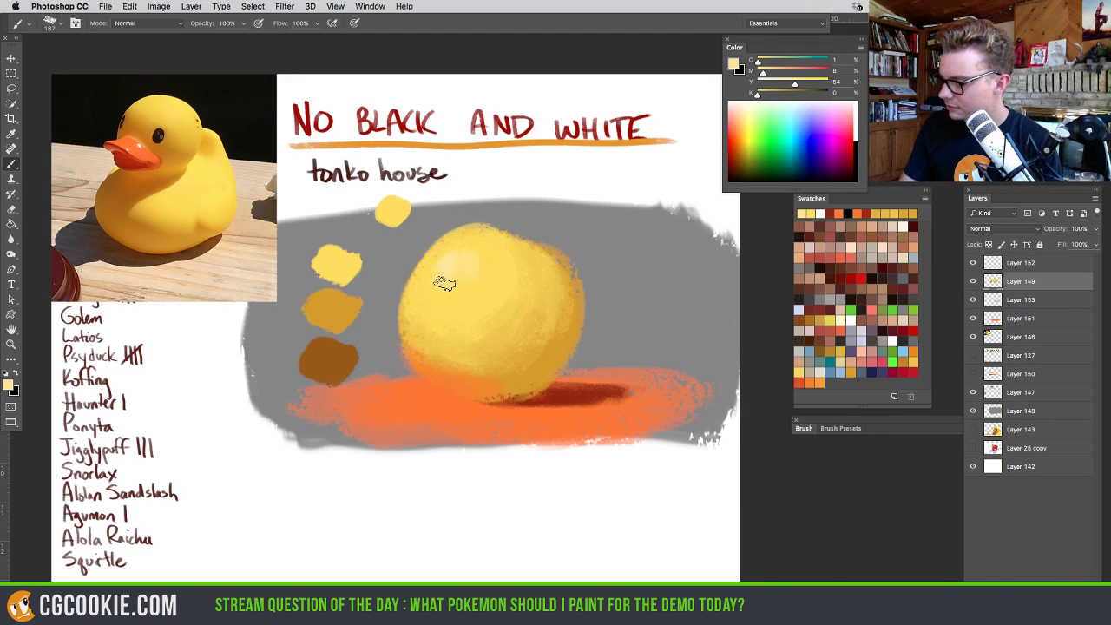
alt+click(475, 240)
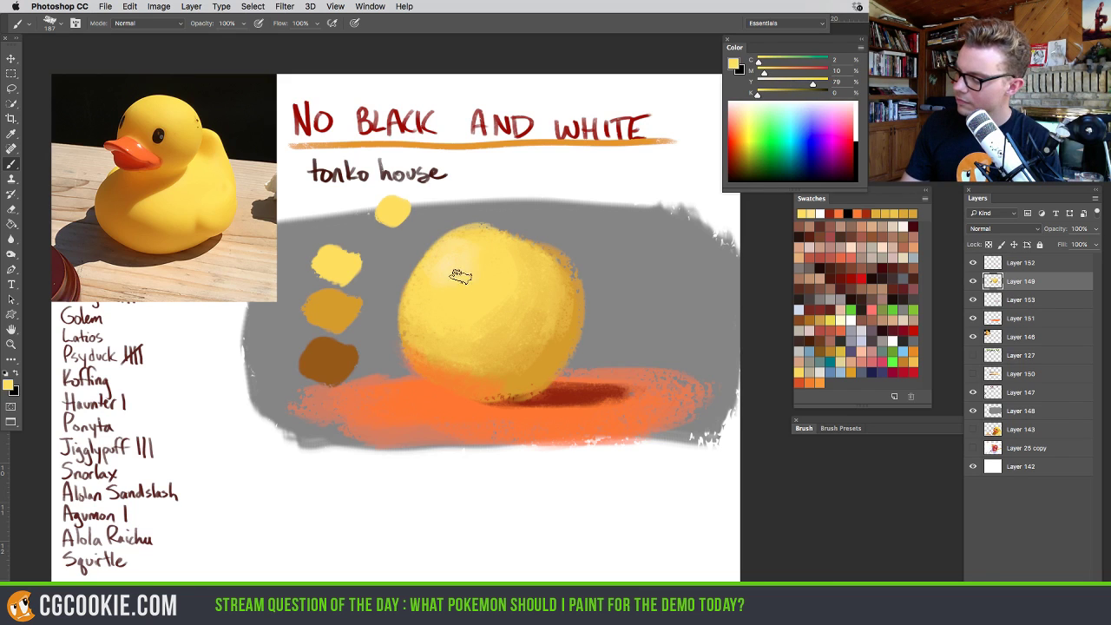
drag(422, 260, 441, 277)
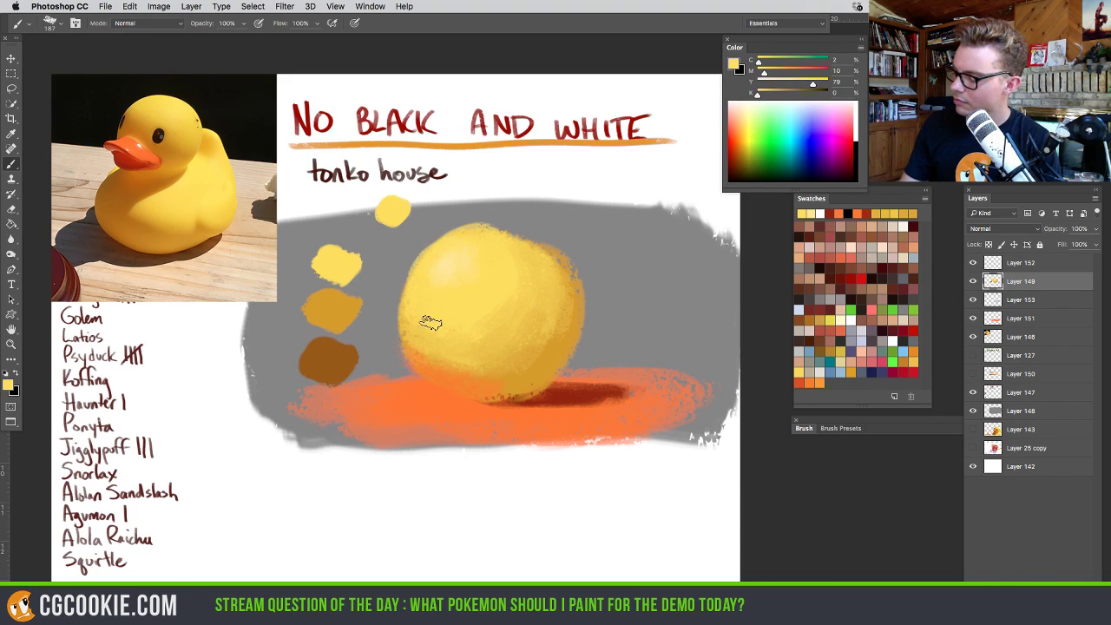
Shrink the brush, pick a near-white warm cream based on the sampled yellow (fdf8e4), and dab a small bright highlight on the ball
ctrl+alt+drag(512, 229, 520, 216)
alt+click(485, 188)
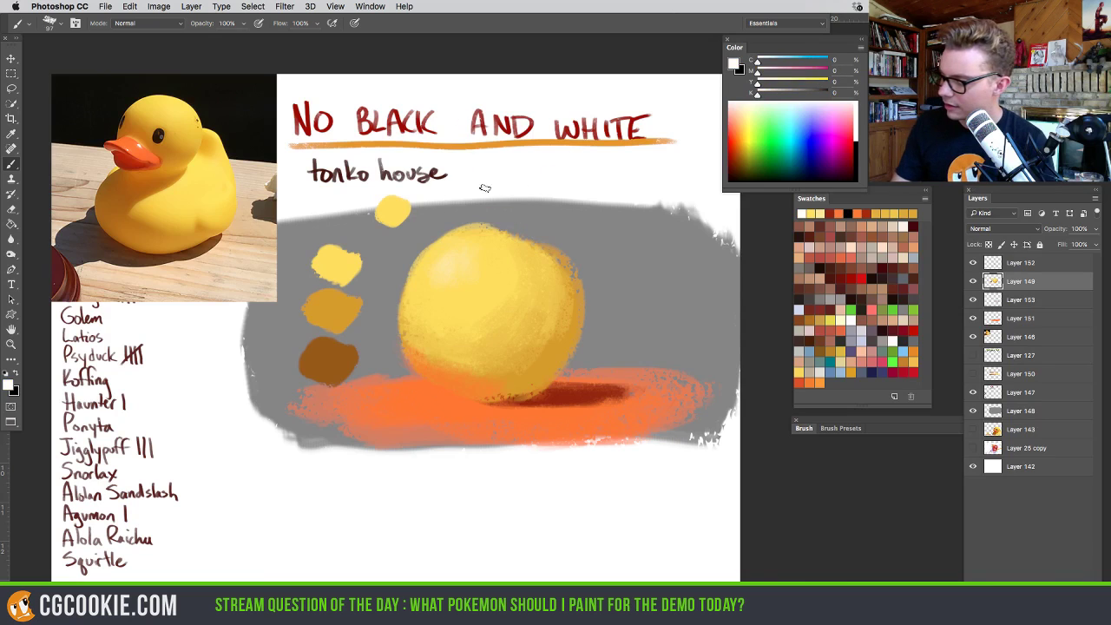
click(10, 388)
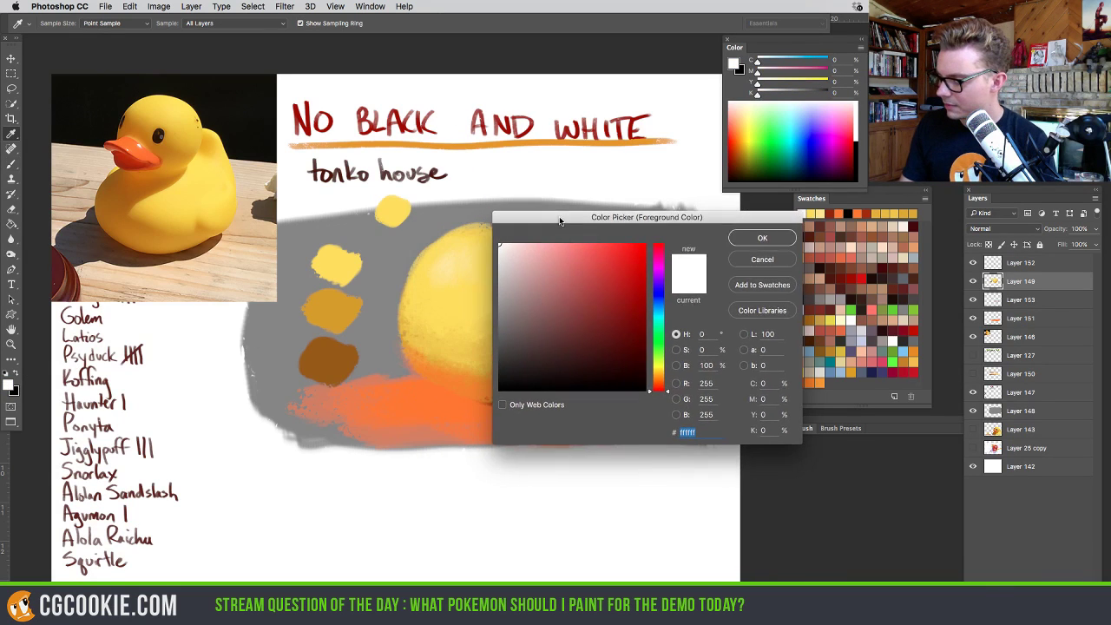
drag(498, 218, 564, 217)
drag(467, 290, 341, 256)
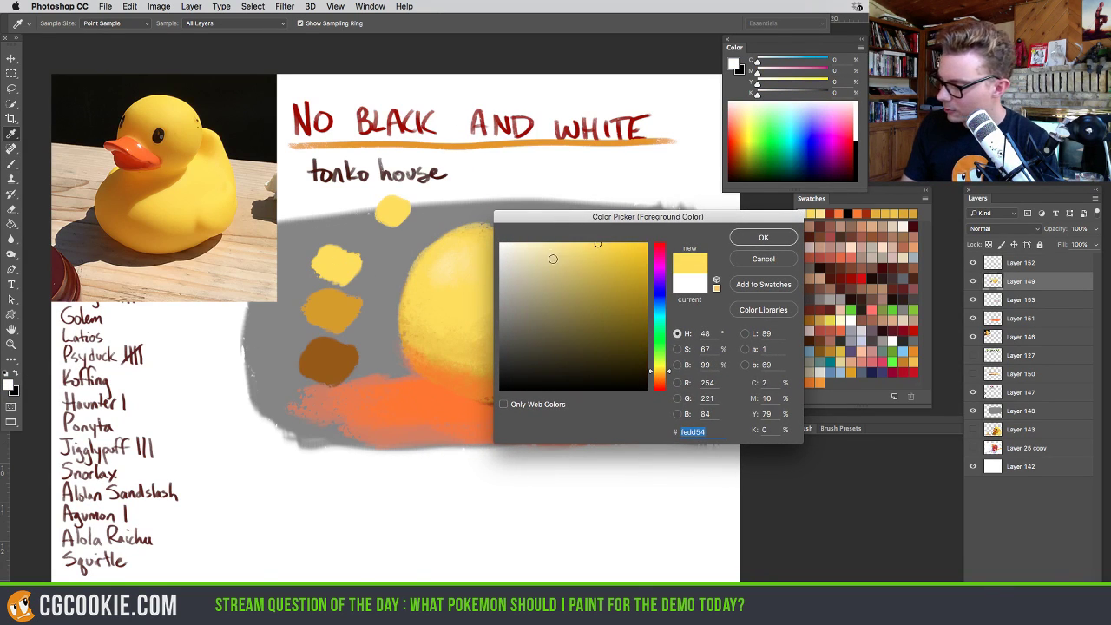
click(523, 243)
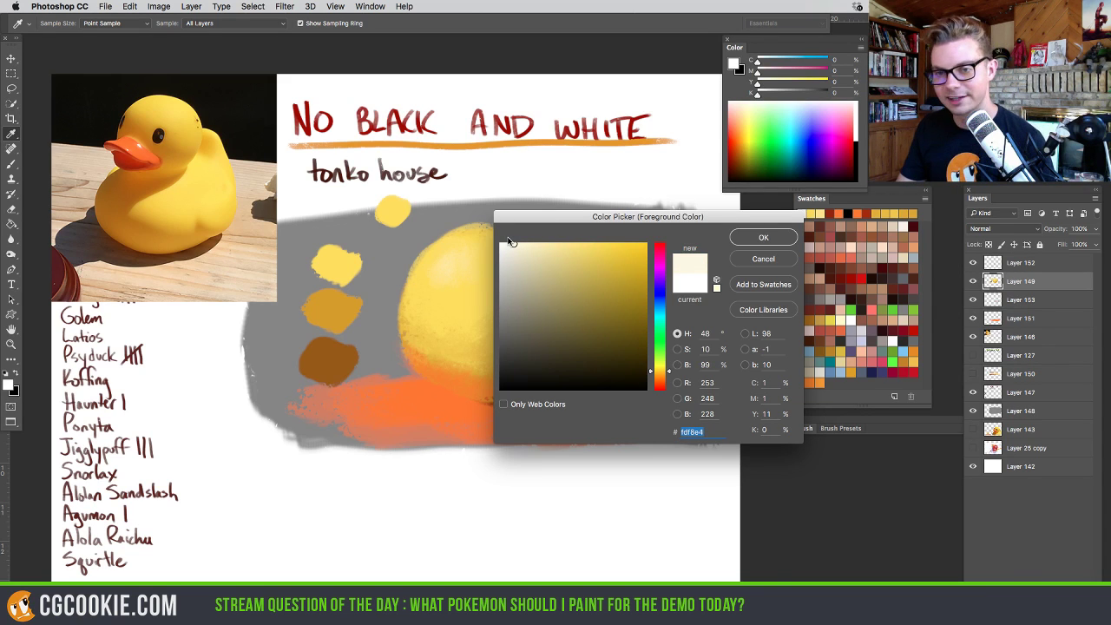
click(762, 238)
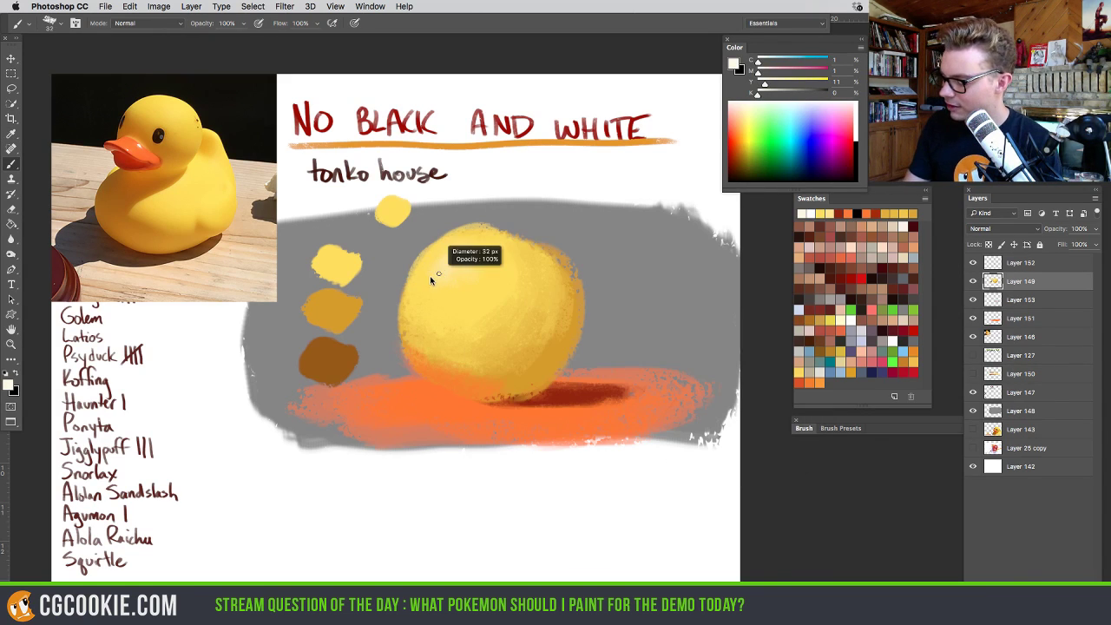
drag(448, 263, 451, 264)
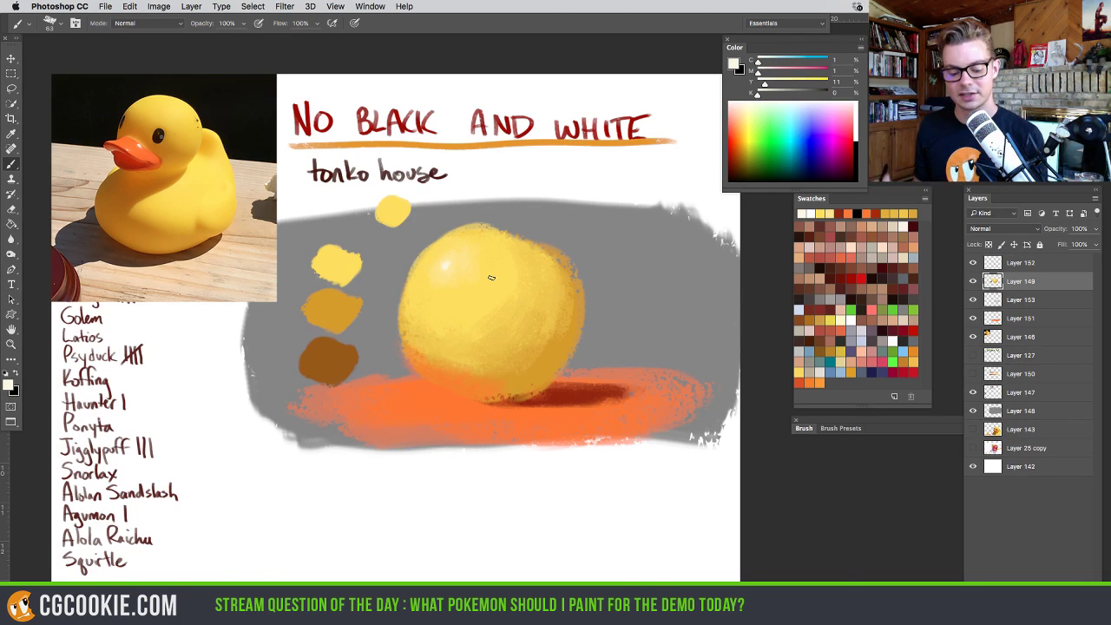
Add a new Overlay layer above Layer 149, brush a trial stroke of sampled yellow over the ball's lower right with a larger brush, and undo it
drag(492, 278, 585, 389)
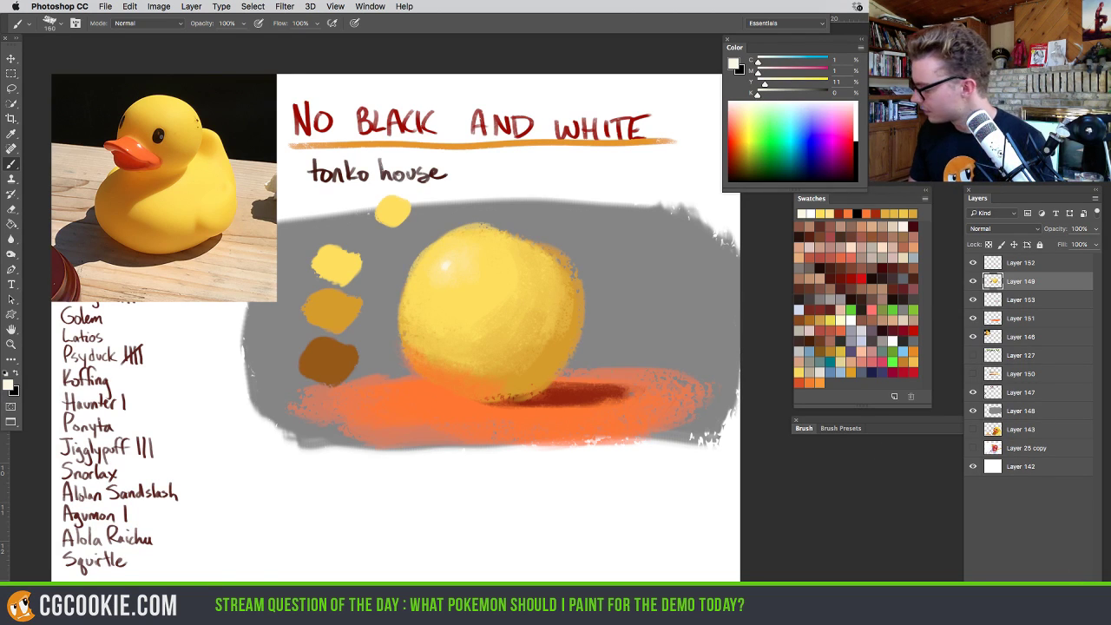
click(1007, 228)
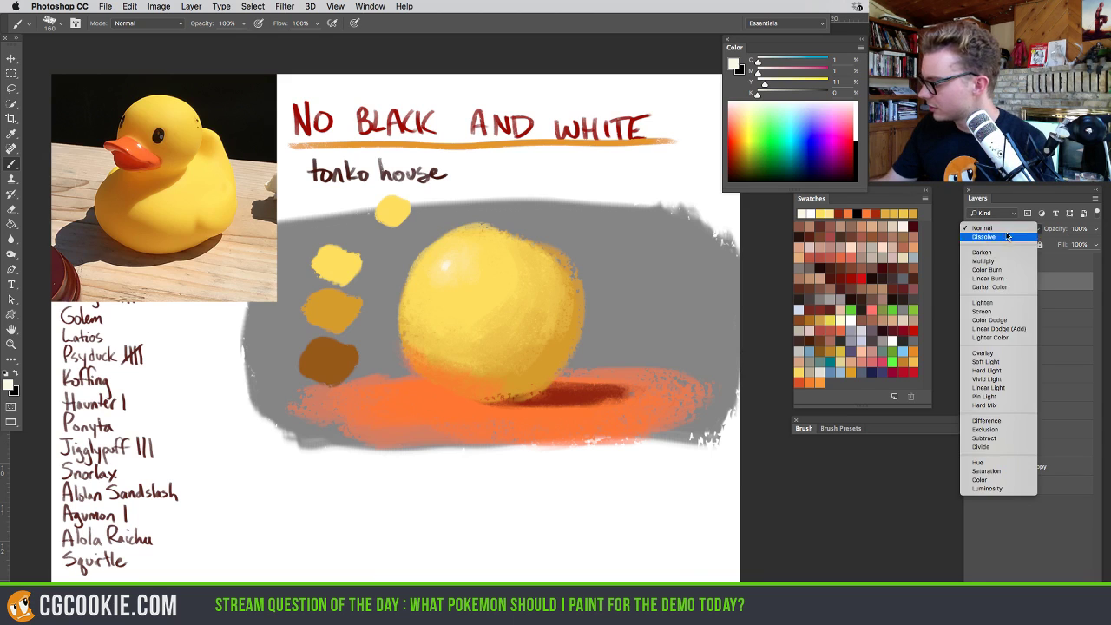
click(1005, 354)
alt+click(468, 334)
drag(467, 334, 548, 344)
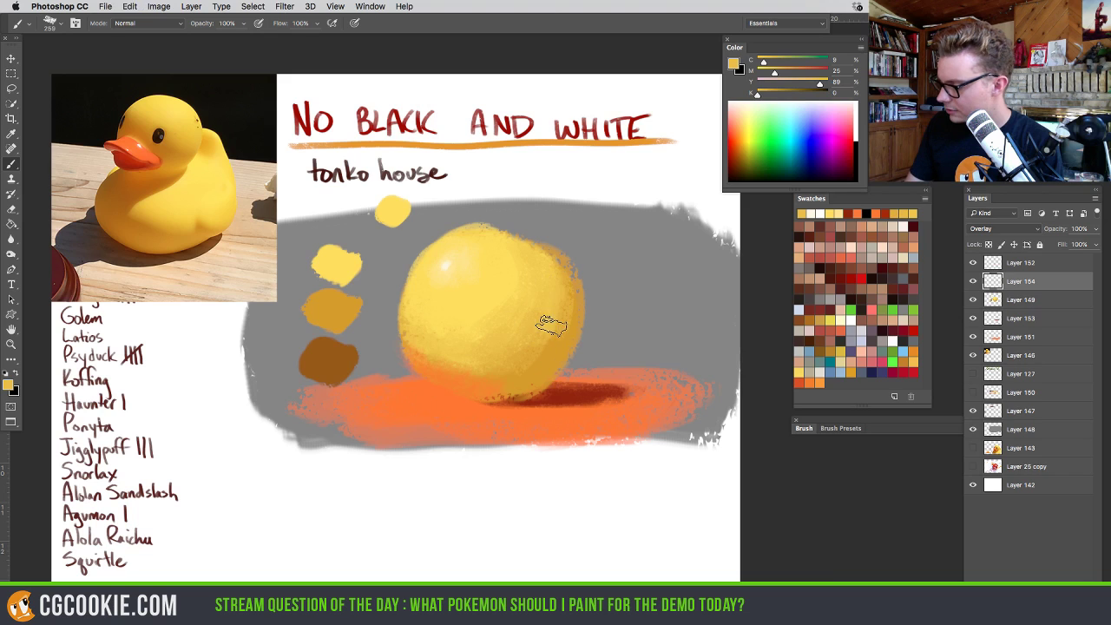
key(ctrl+z)
Sample the ball's darker gold, brush it over the shaded right side, and set Layer 154 to Overlay
alt+click(561, 310)
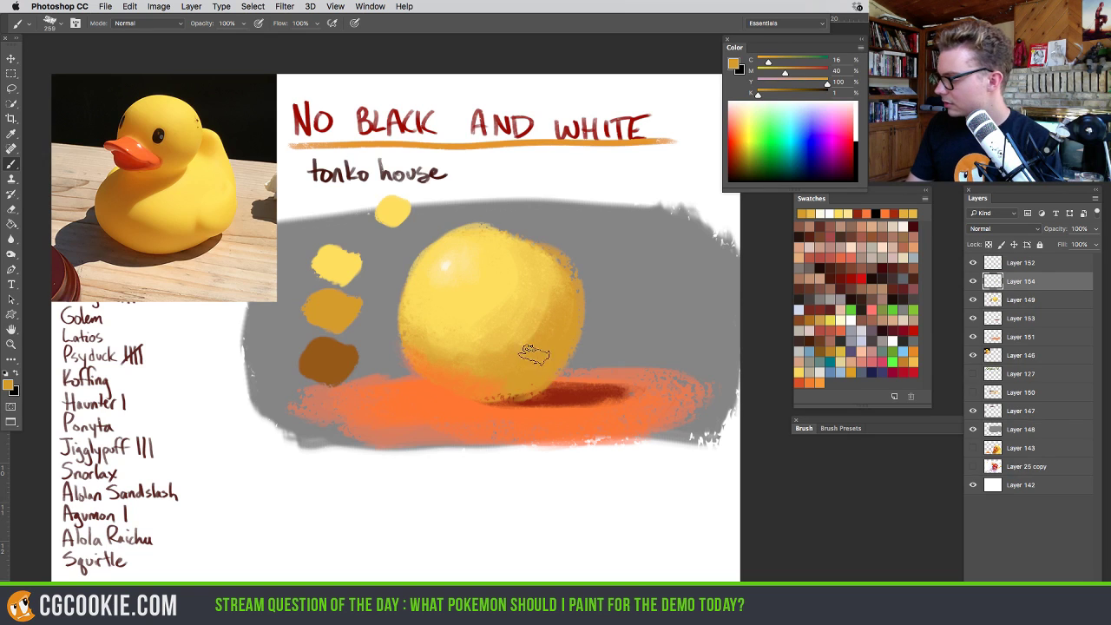
click(1005, 229)
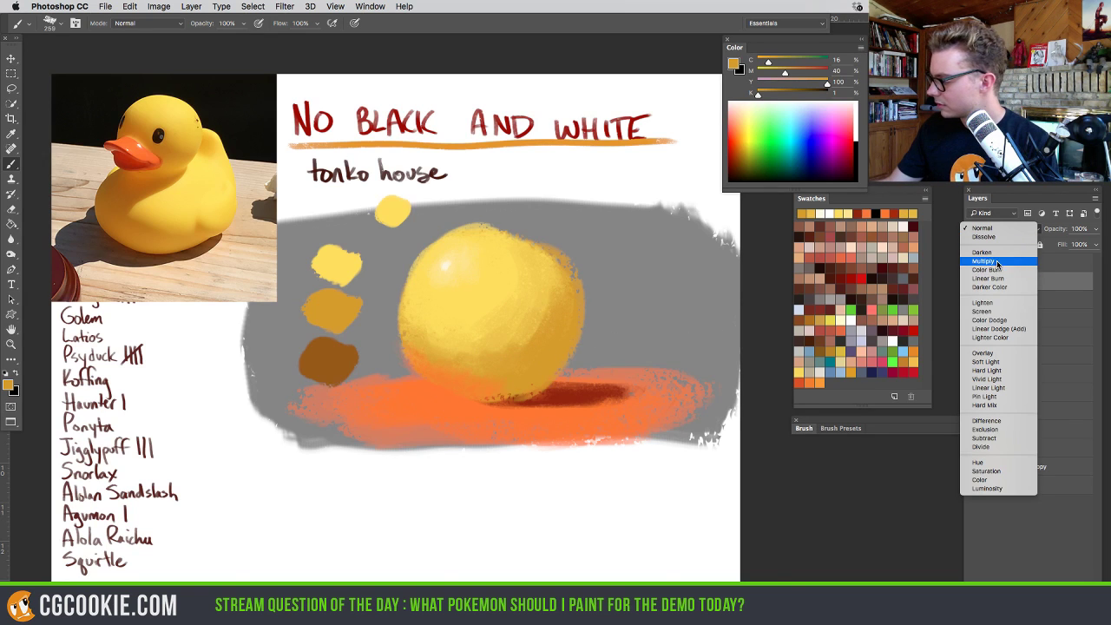
click(984, 353)
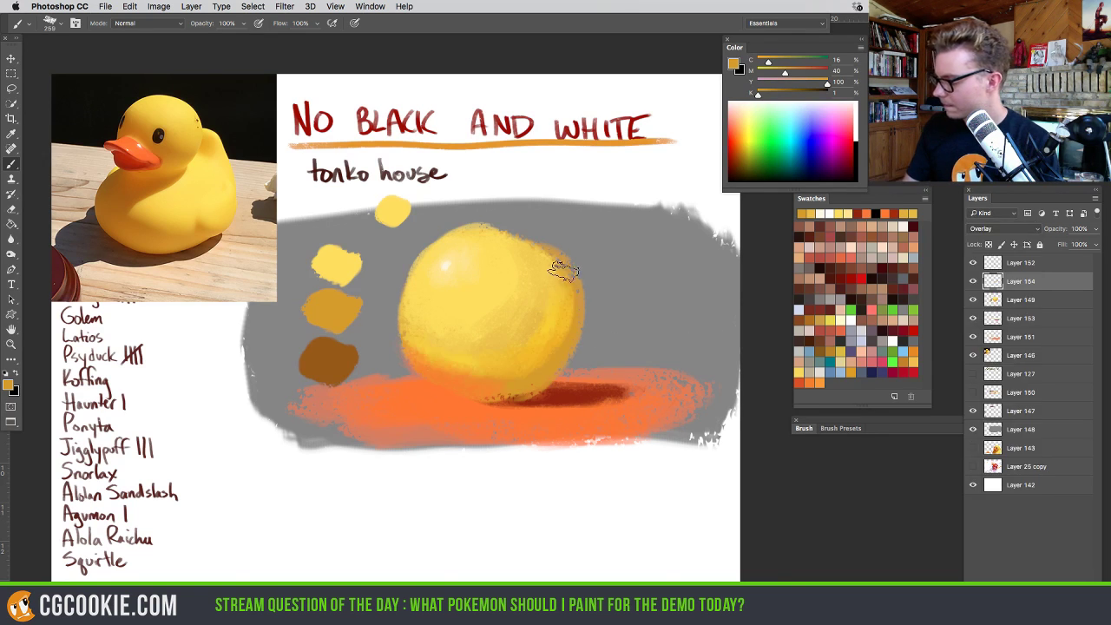
Erase the overlay paint from the ball's shaded right side and brush gold over the lit upper left with a larger brush
key(e)
drag(540, 287, 547, 300)
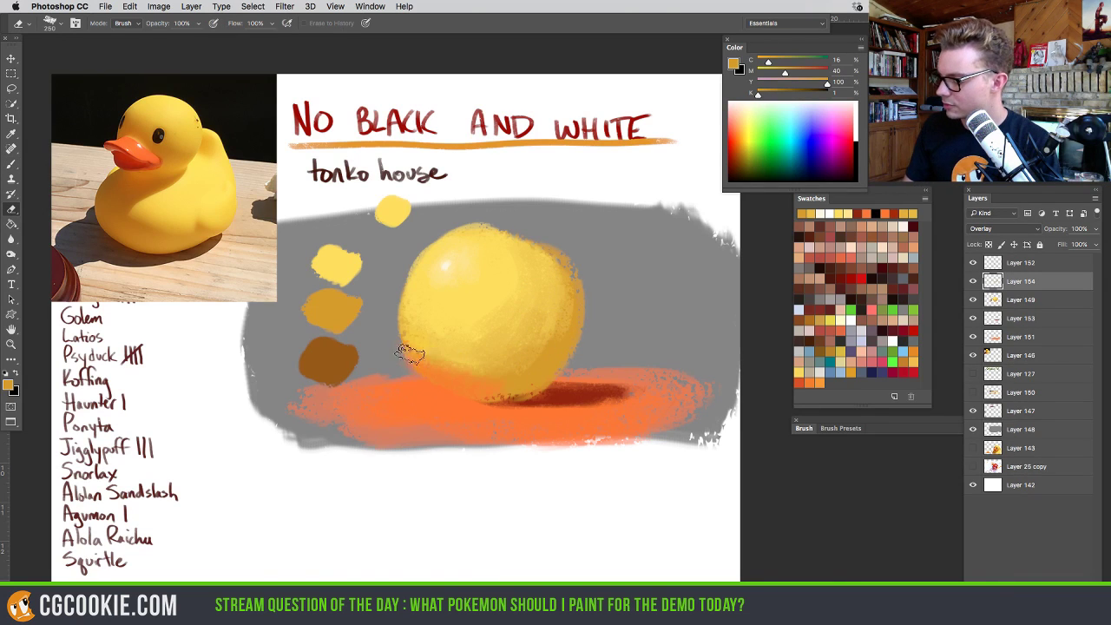
key(b)
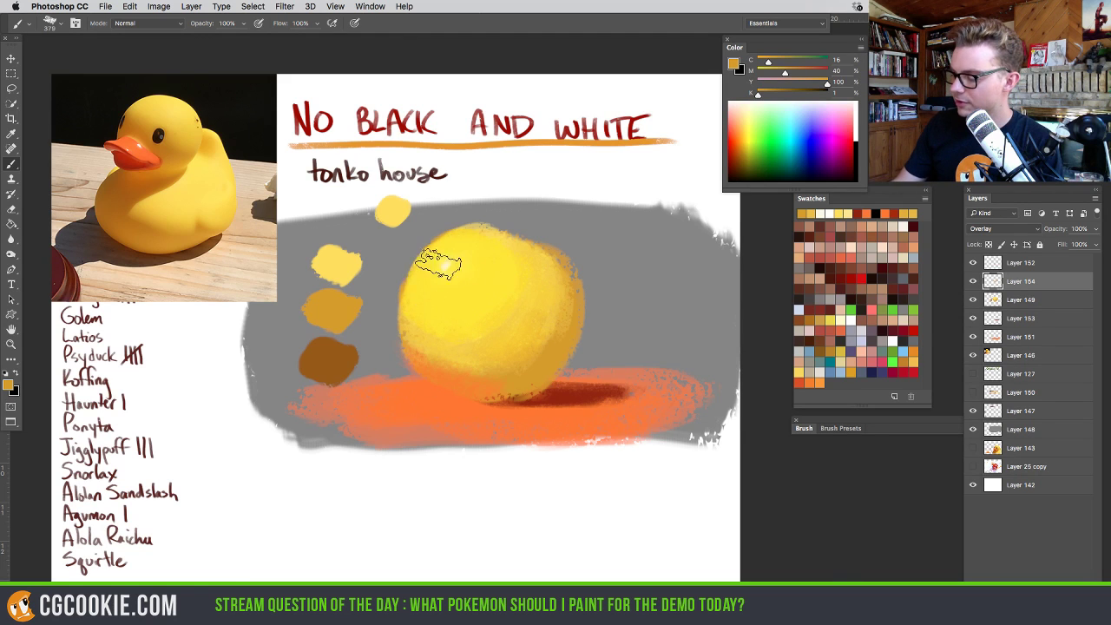
Dab gold over the ball's highlight area and undo the recent Overlay strokes on Layer 154
click(445, 265)
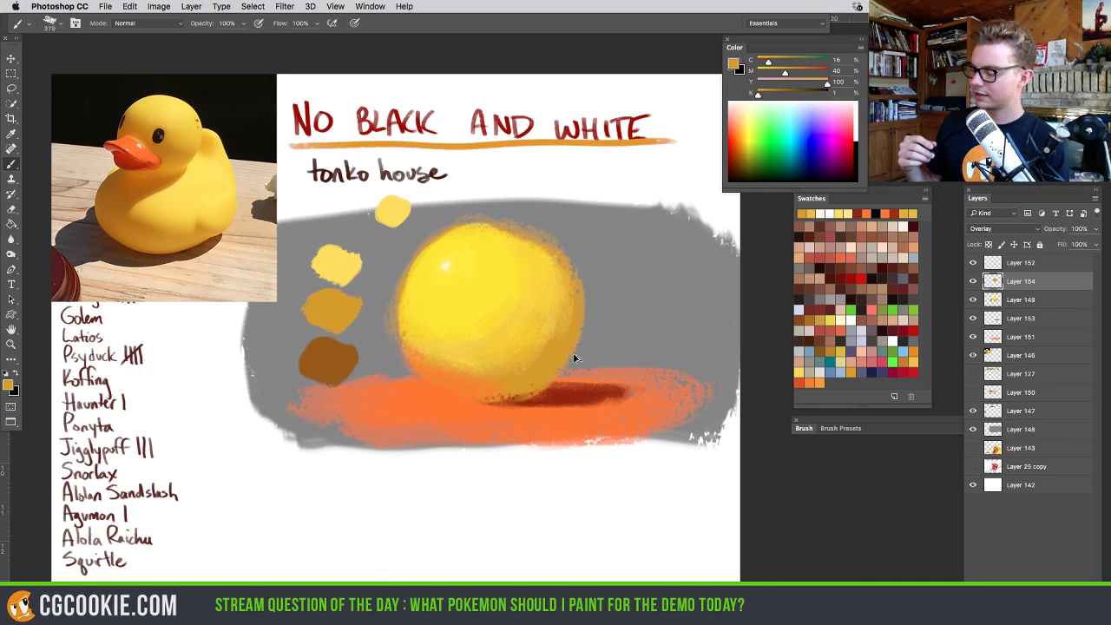
key(super+alt+z)
key(super+alt+z)
key(super+alt+z)
key(super+alt+z)
key(super+alt+z)
key(super+alt+z)
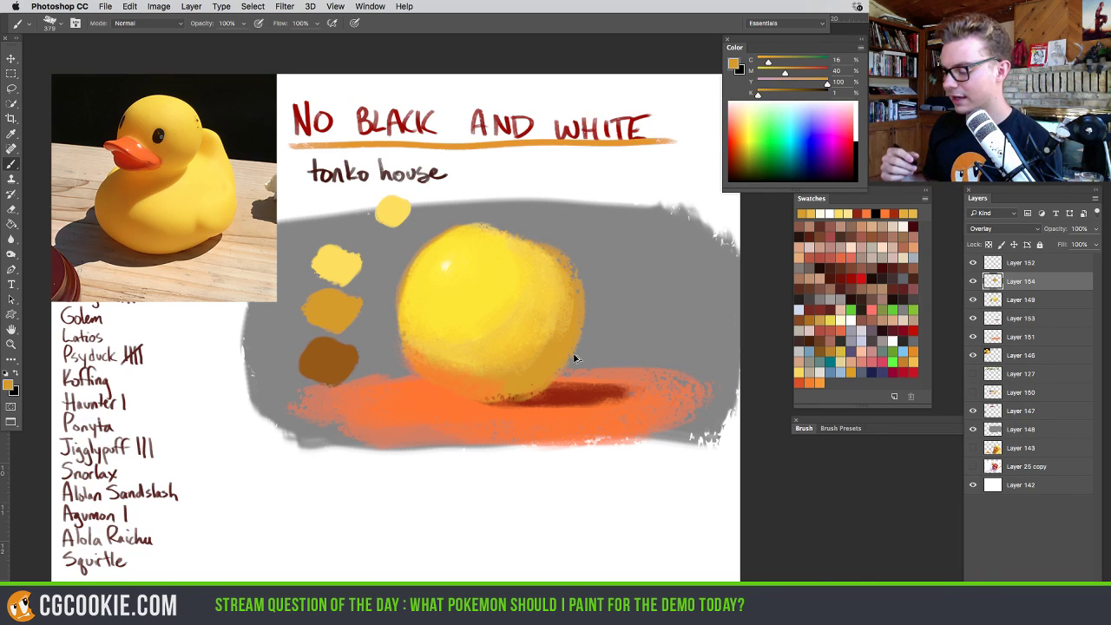
key(super+alt+z)
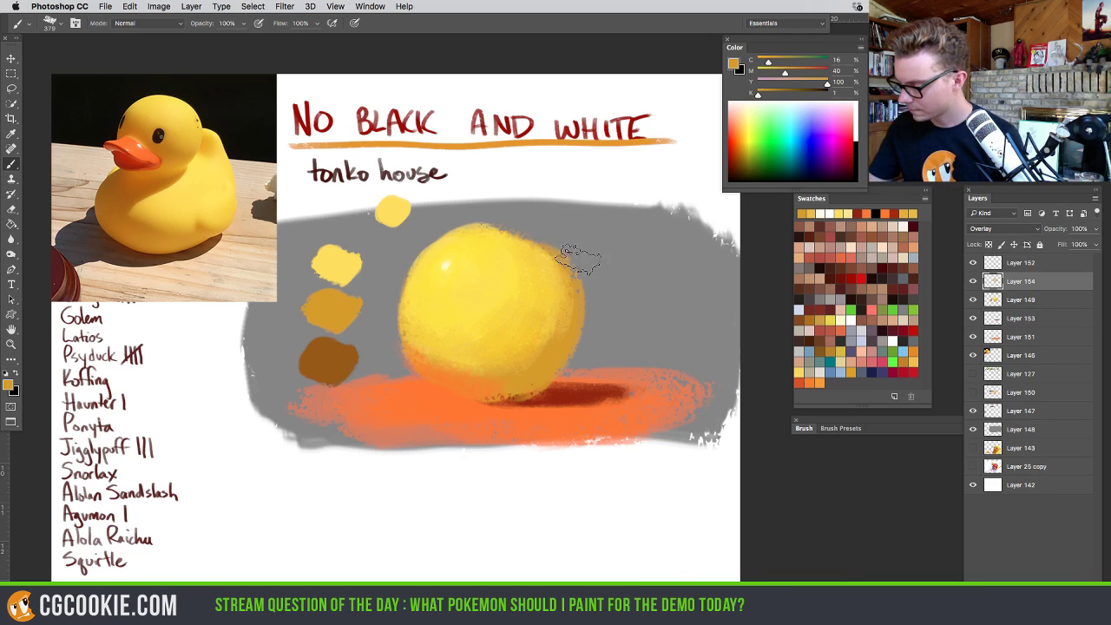
Add a new Normal layer above Layer 154 and blend sampled yellow and gold over the ball's upper right side
drag(547, 247, 519, 249)
mouse_move(484, 234)
mouse_down()
mouse_move(543, 250)
mouse_move(490, 231)
mouse_move(531, 246)
mouse_up()
key(alt+shift+super+n)
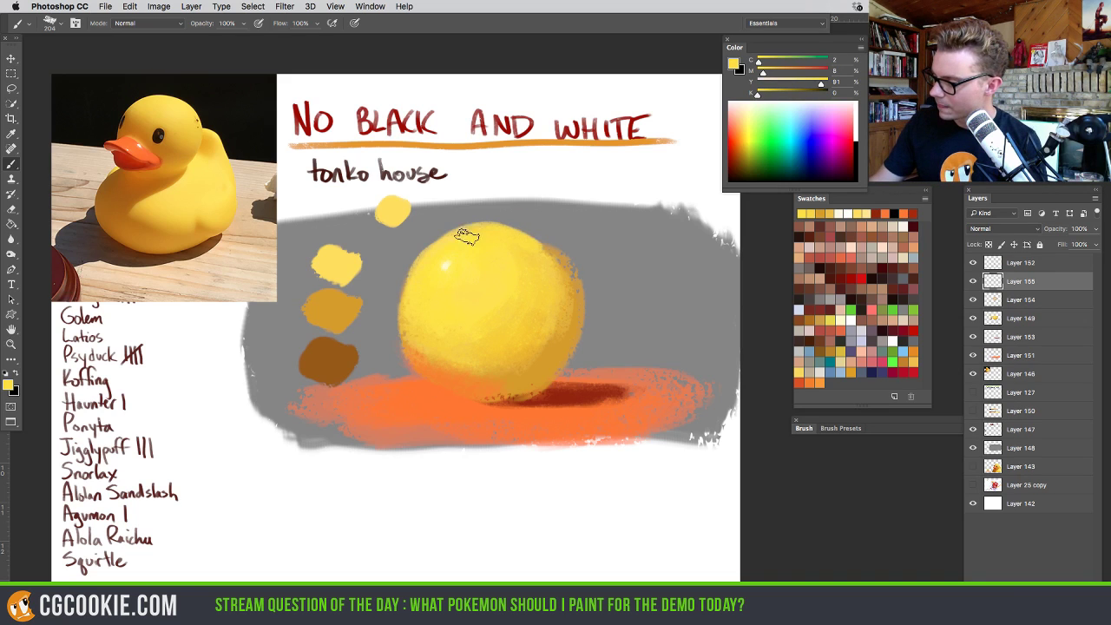
alt+click(579, 282)
drag(579, 282, 527, 235)
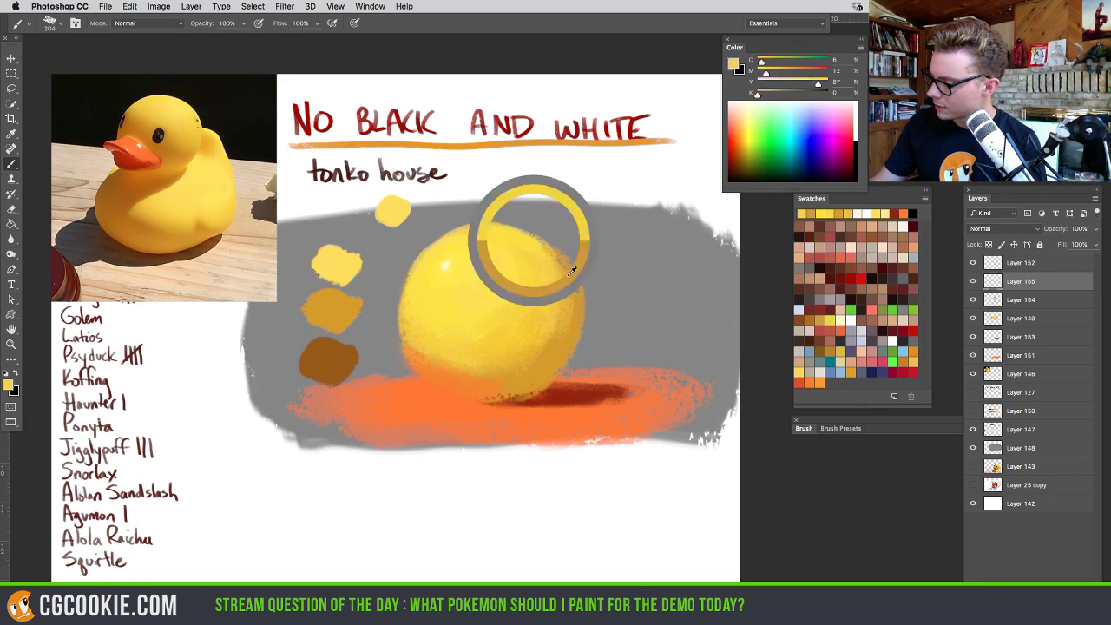
alt+click(579, 281)
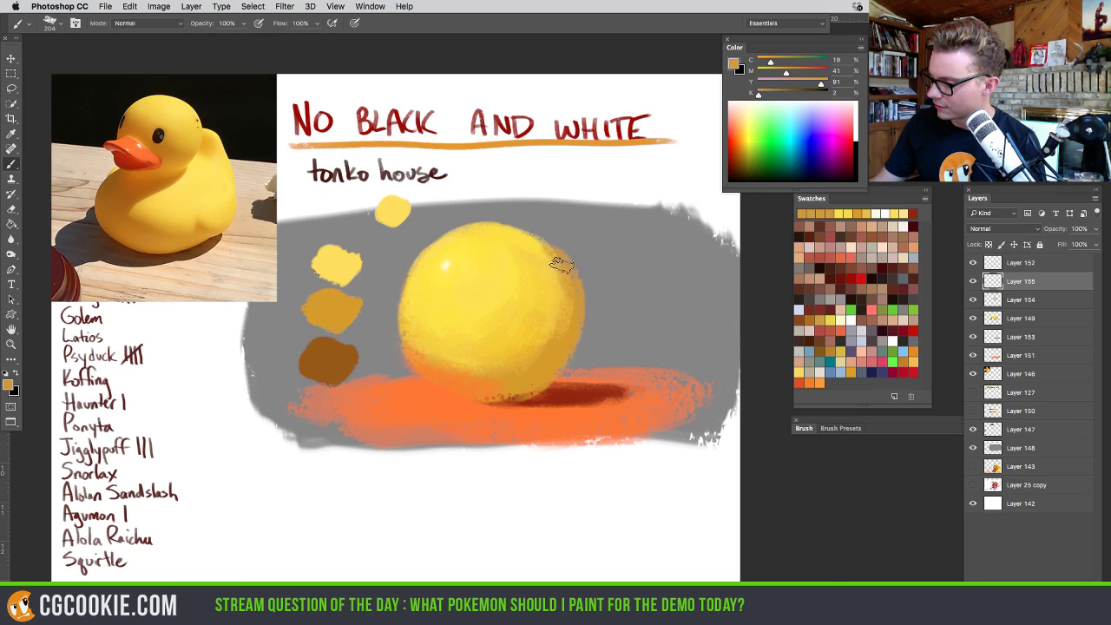
Sample the background grey and paint along the ball's right and lower right contour to clean its round edge
alt+click(598, 308)
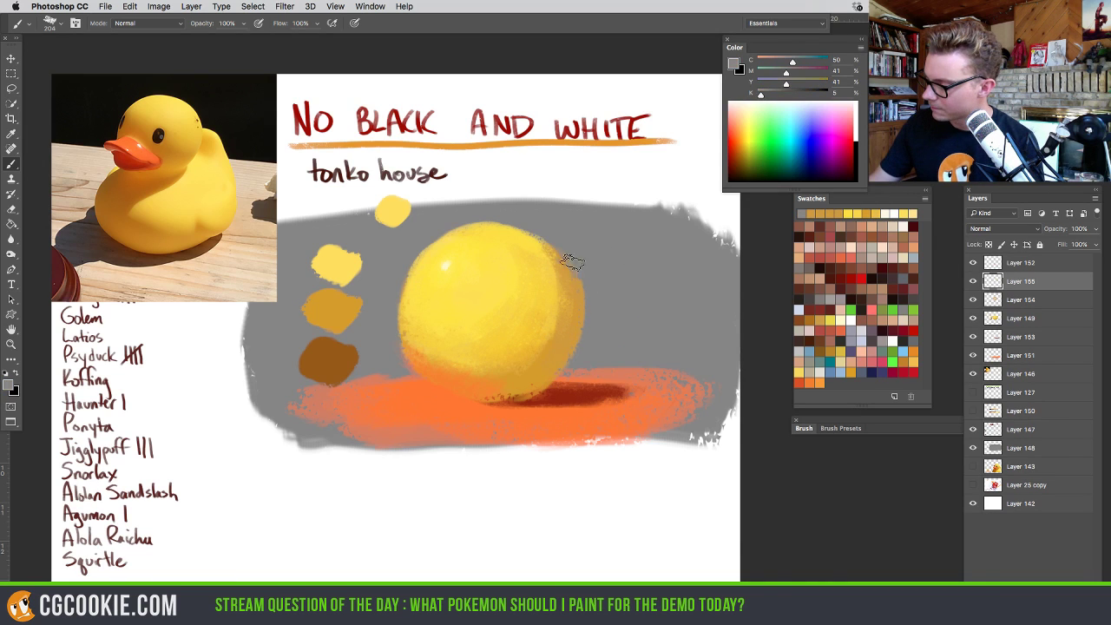
drag(582, 275, 580, 347)
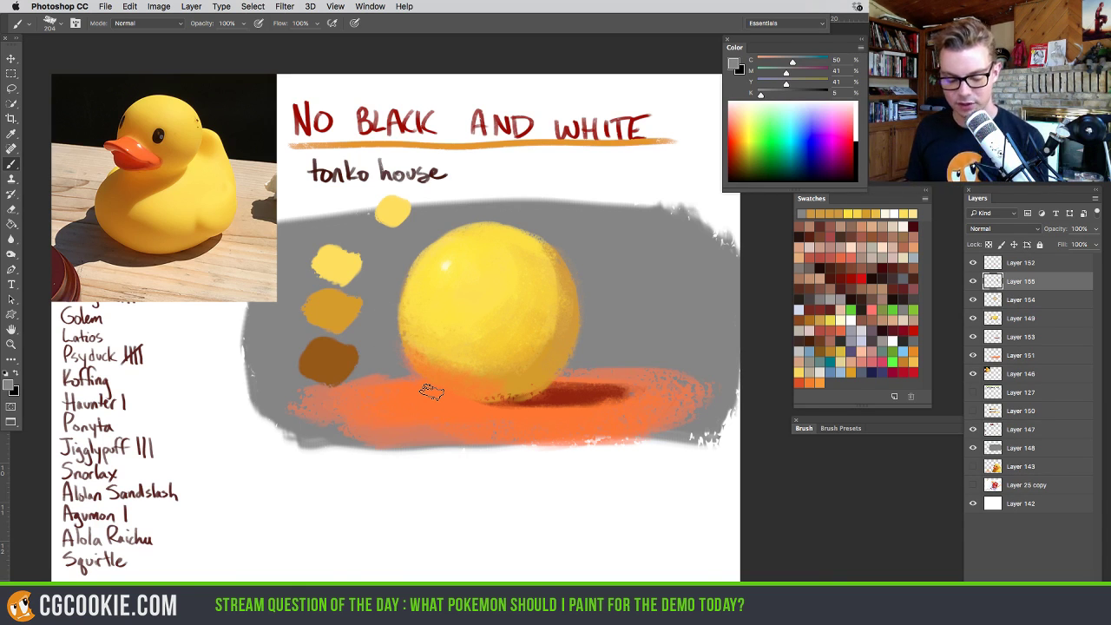
alt+click(595, 348)
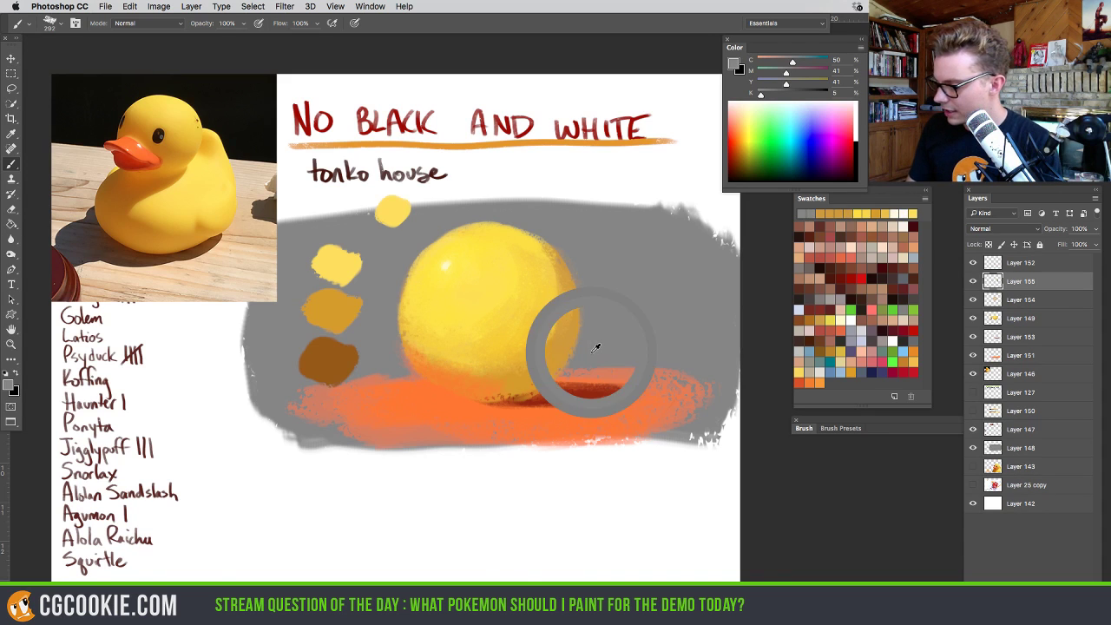
drag(596, 347, 560, 398)
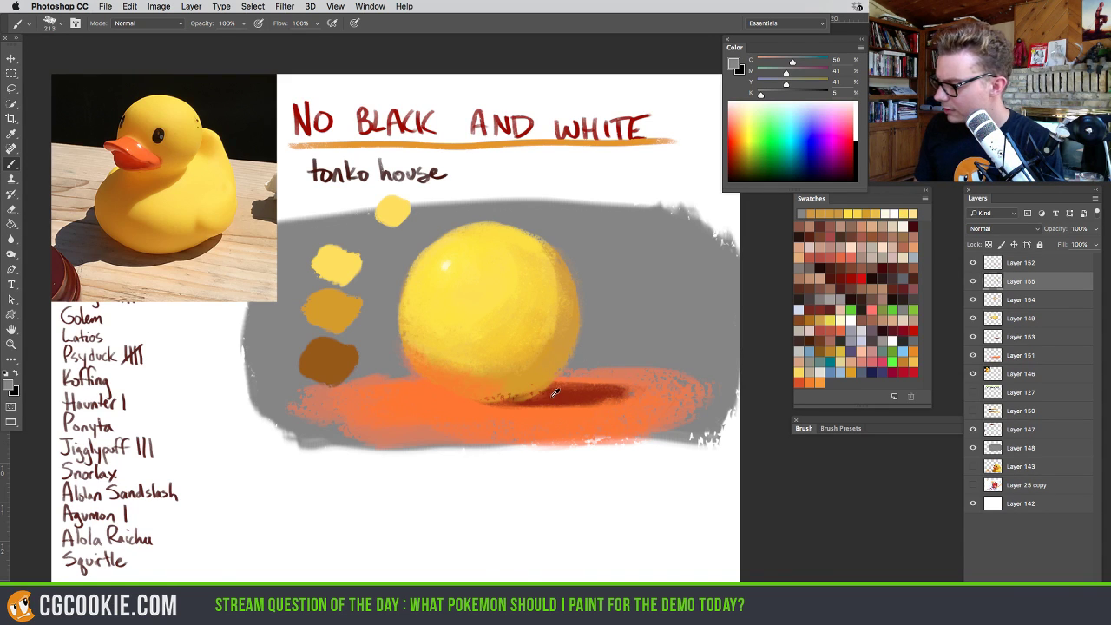
Sample tones around the cast shadow and brush brownish orange over the ball's lower right underside
alt+click(549, 398)
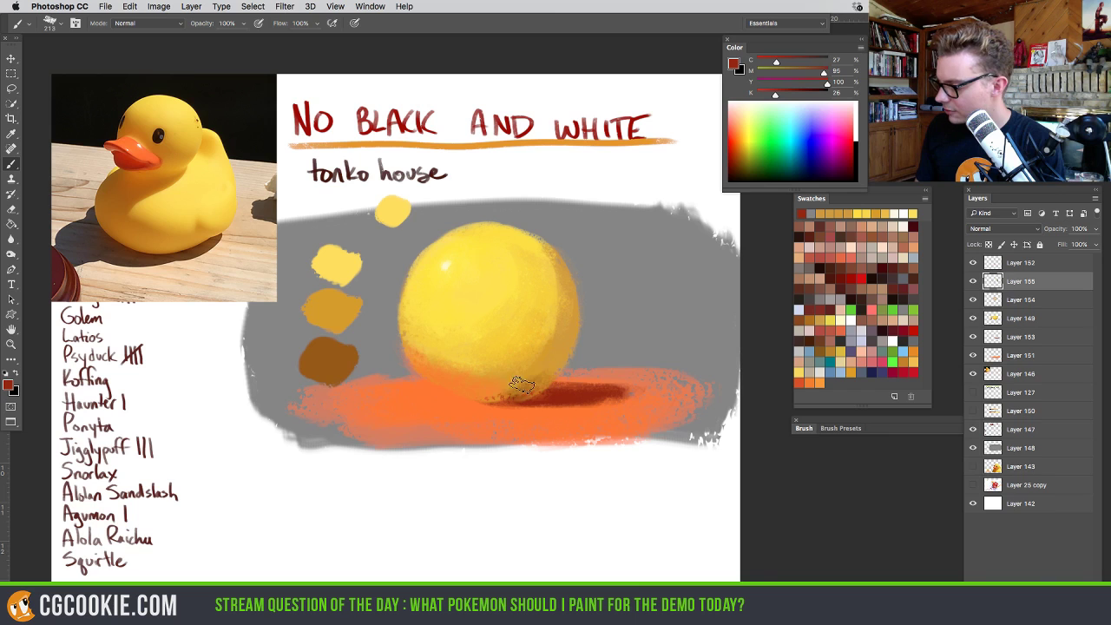
alt+click(523, 385)
drag(488, 392, 540, 368)
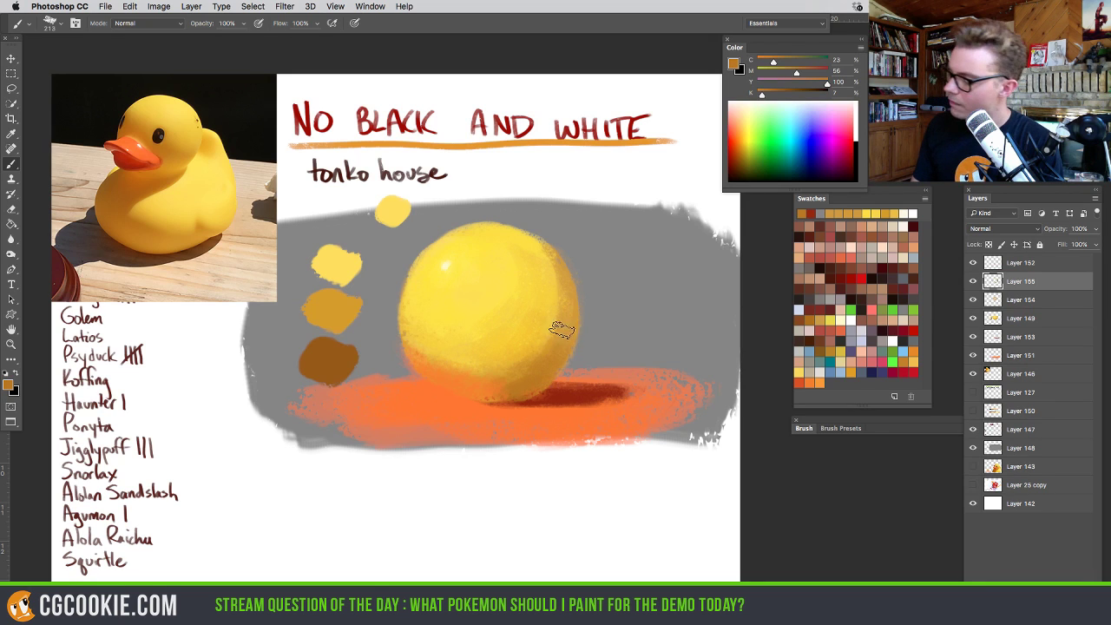
alt+click(500, 387)
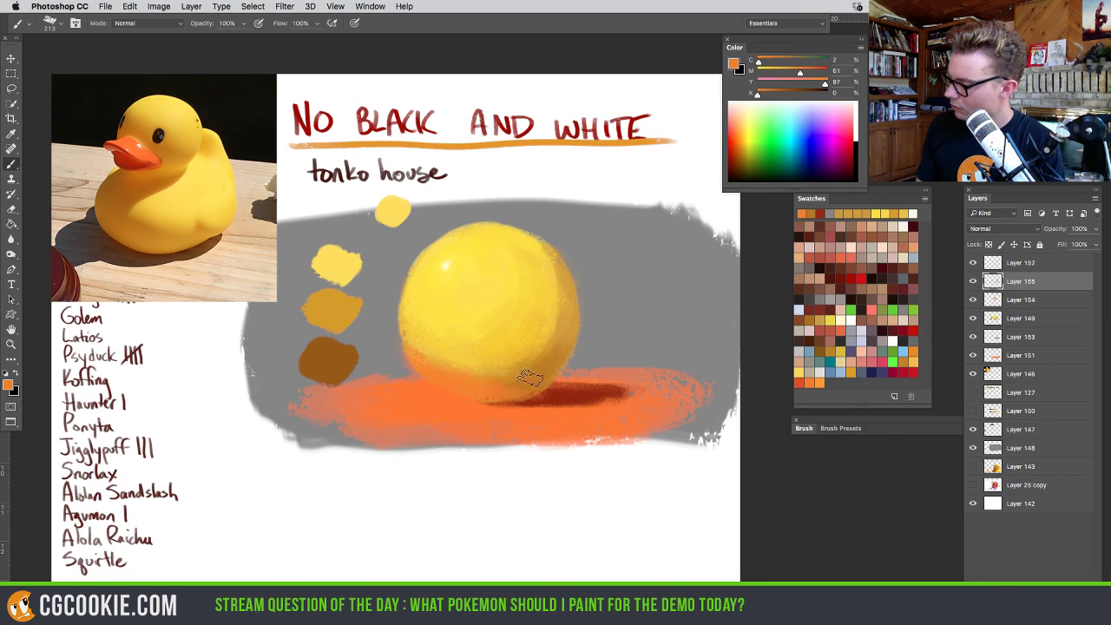
alt+click(520, 388)
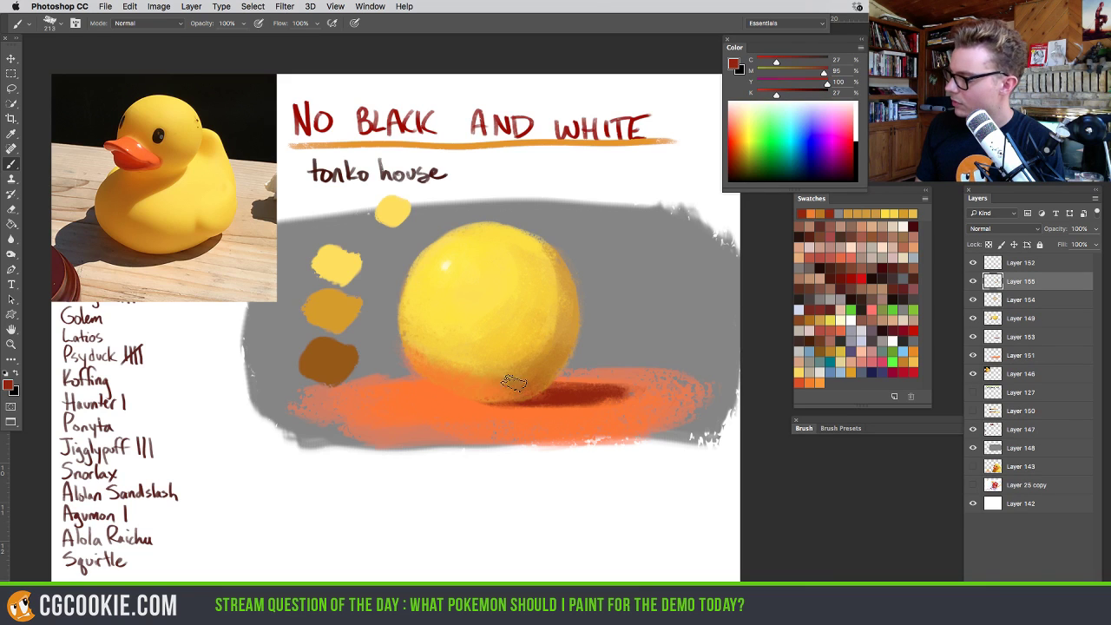
Resample the background grey, shrink the brush to 122 px, and brush grey along the ball's right edge
alt+click(617, 323)
drag(575, 303, 556, 303)
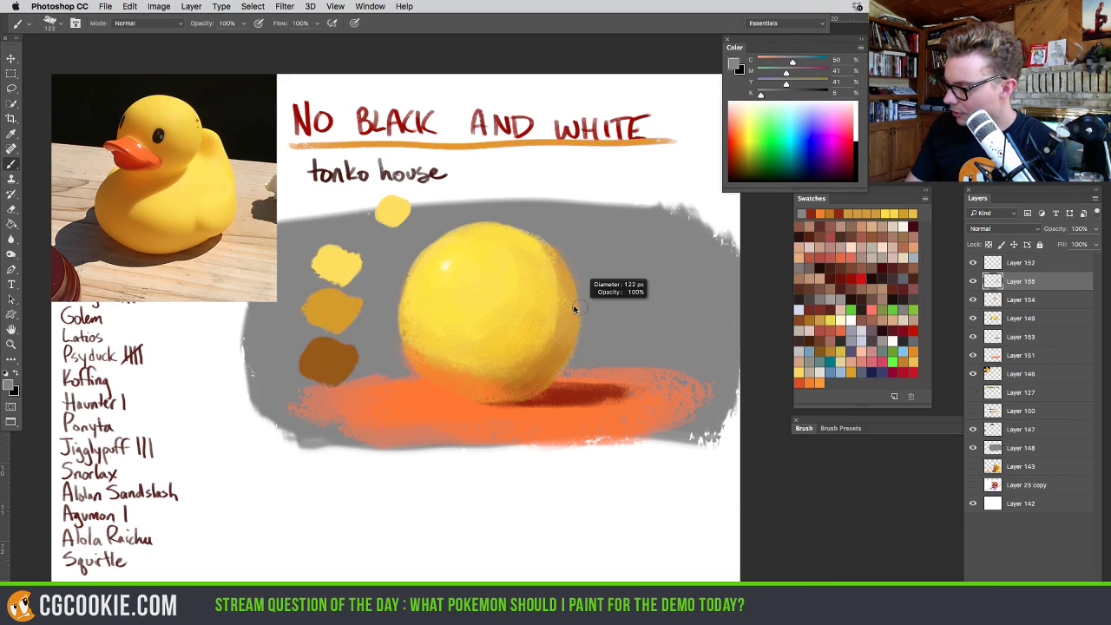
right_click(573, 305)
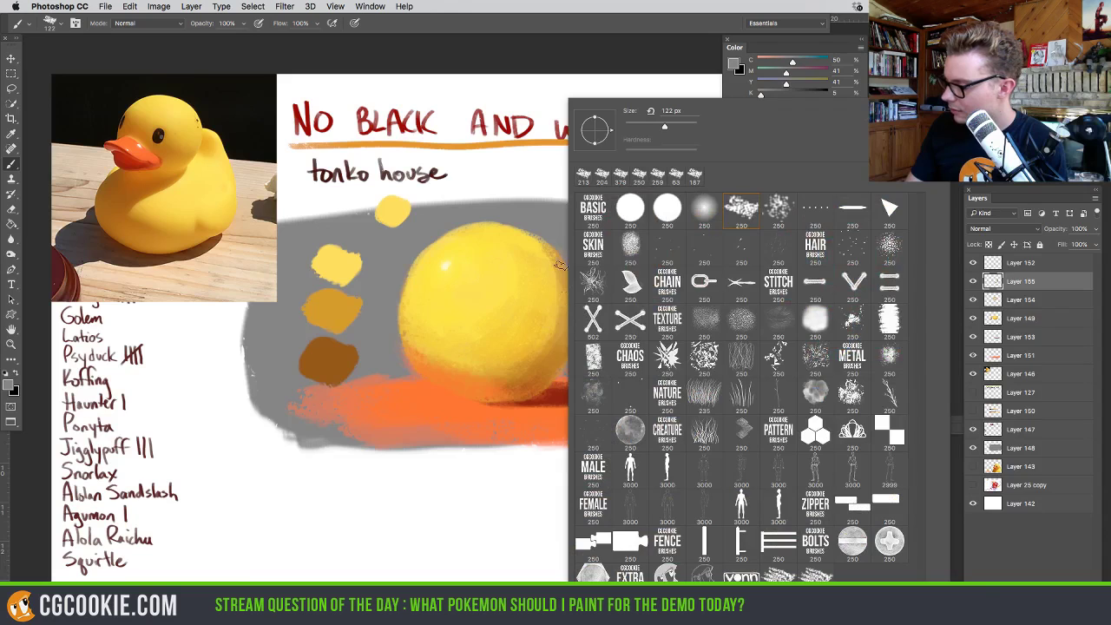
key(Escape)
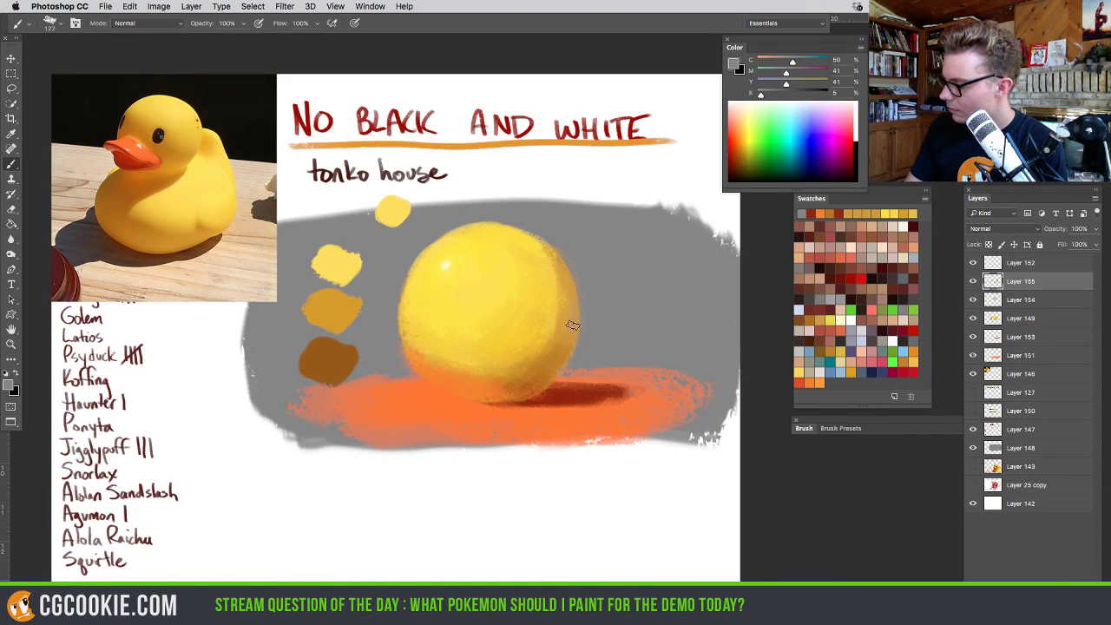
Soften the ball's right rim by brushing repeatedly sampled muted tans, golds and background grey between the ball and backdrop
alt+click(573, 295)
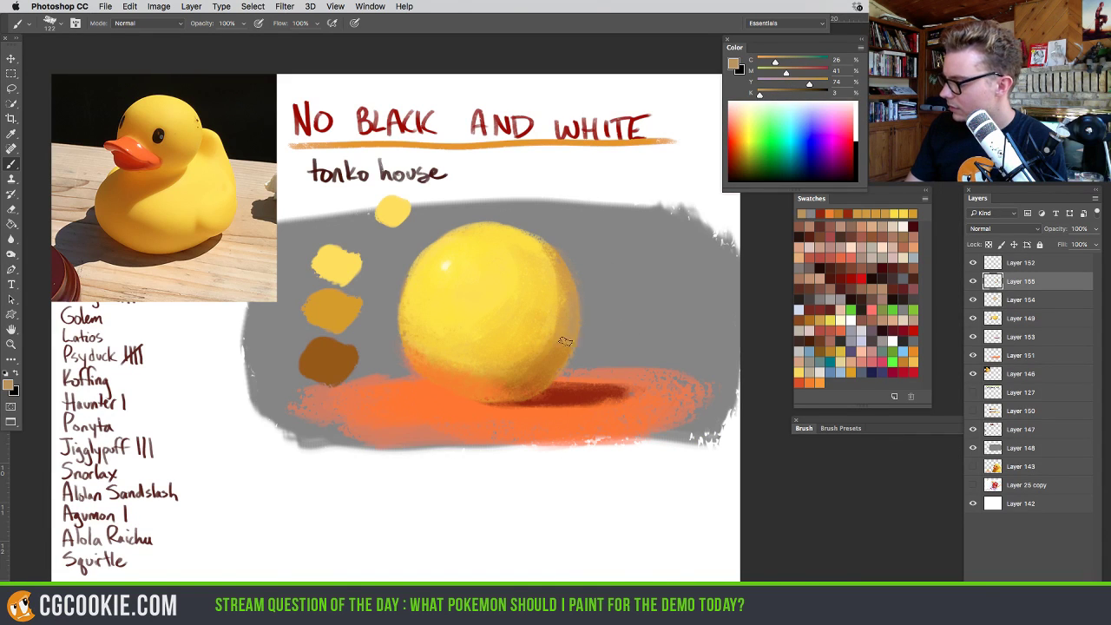
alt+click(575, 296)
alt+click(565, 260)
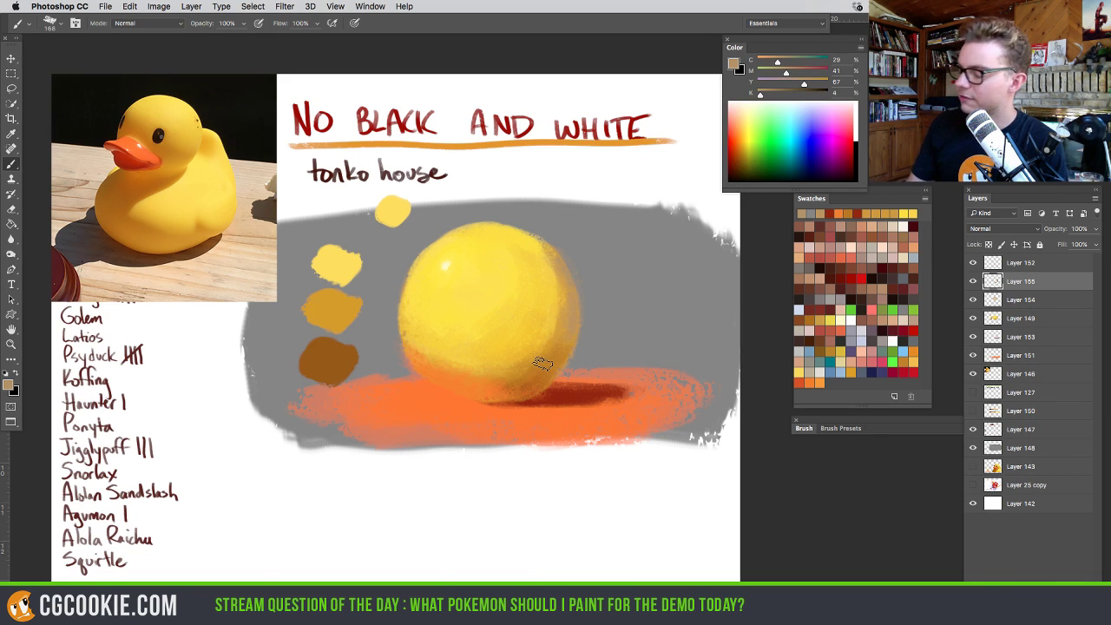
alt+click(558, 287)
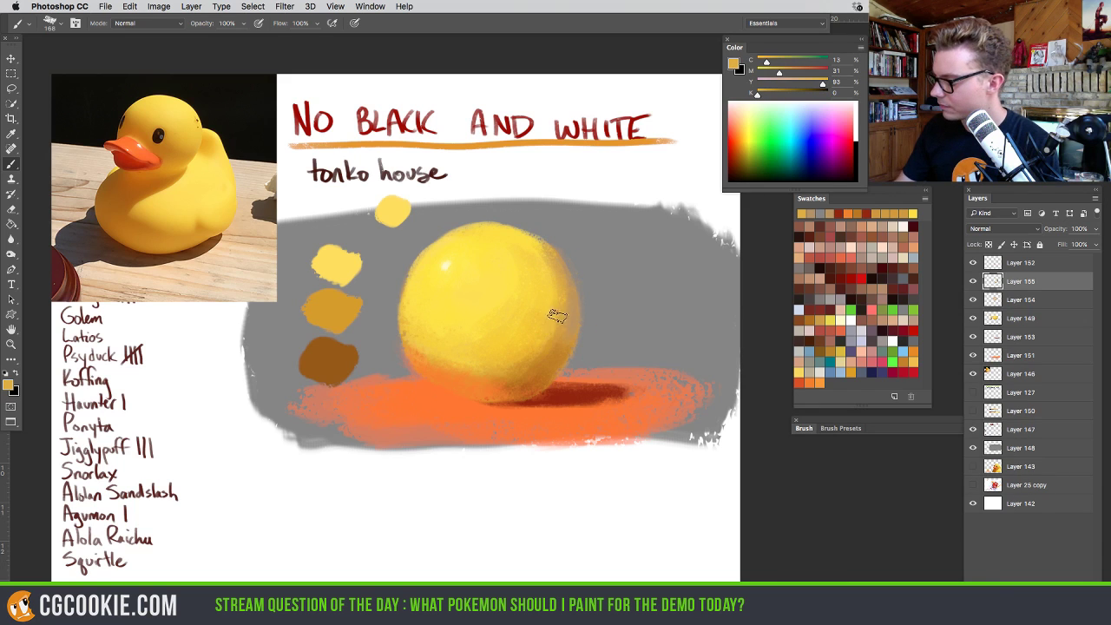
alt+click(571, 307)
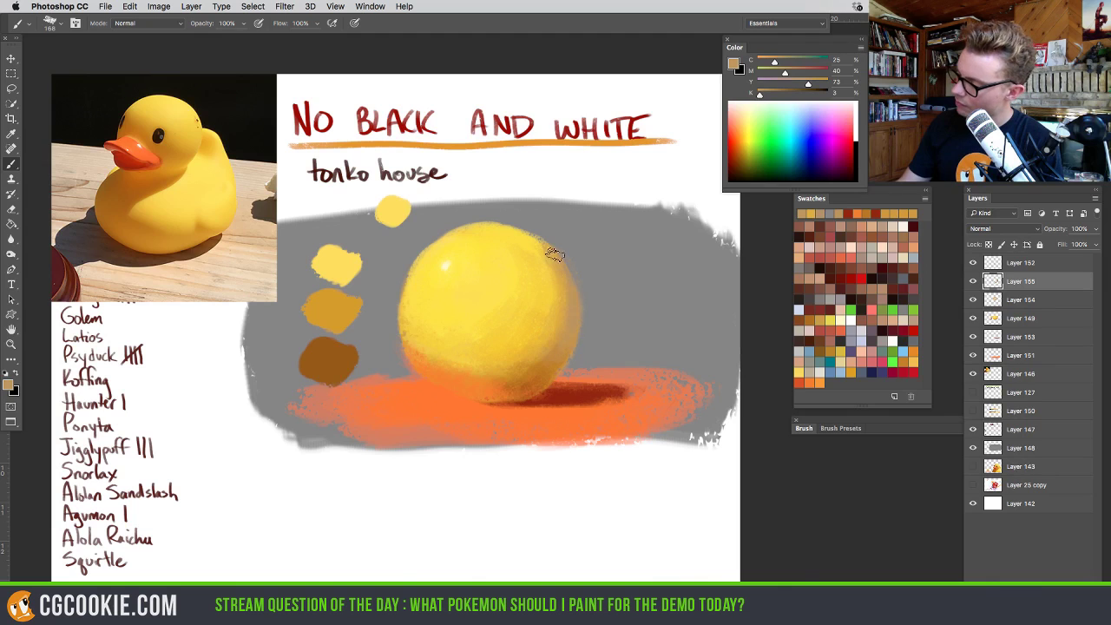
alt+click(586, 330)
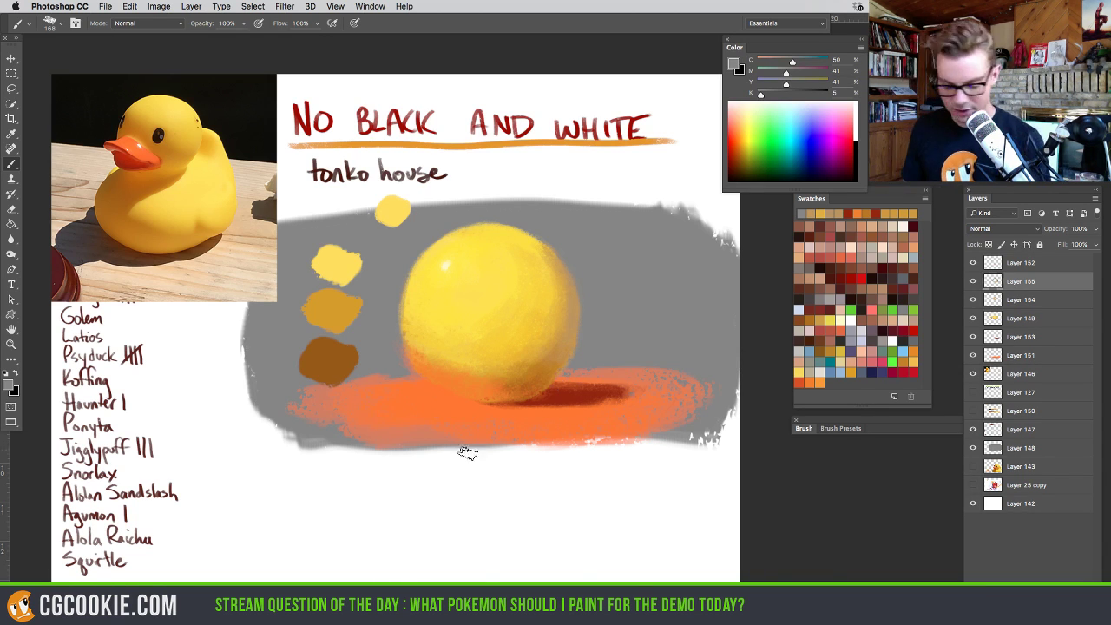
Group the ball painting layers from Layer 152 down to Layer 151 and hide the group
click(996, 264)
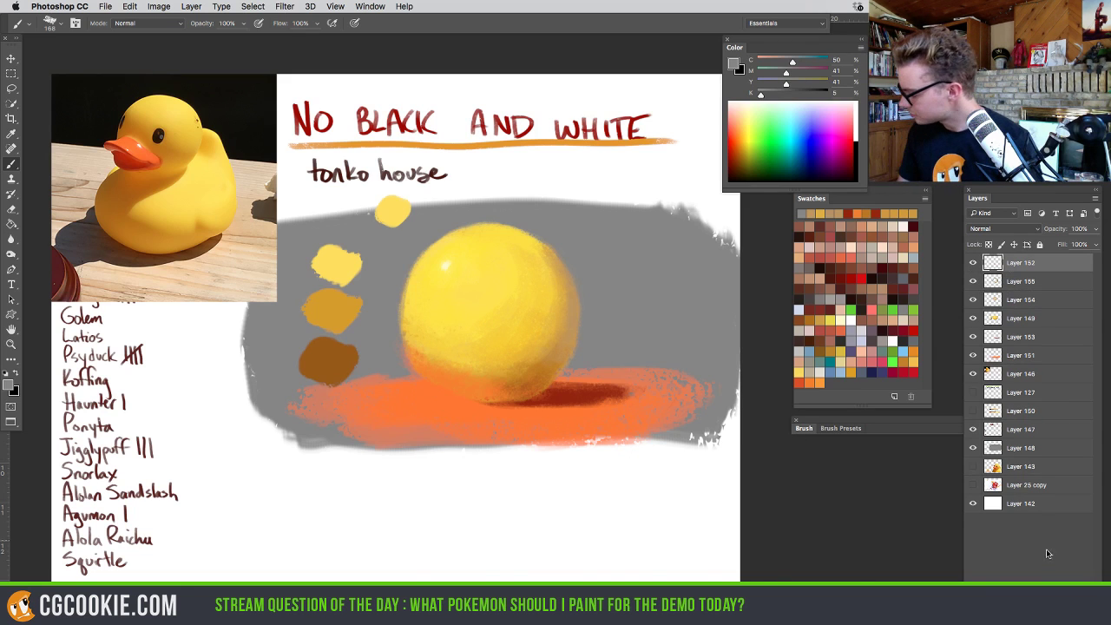
shift+click(1010, 360)
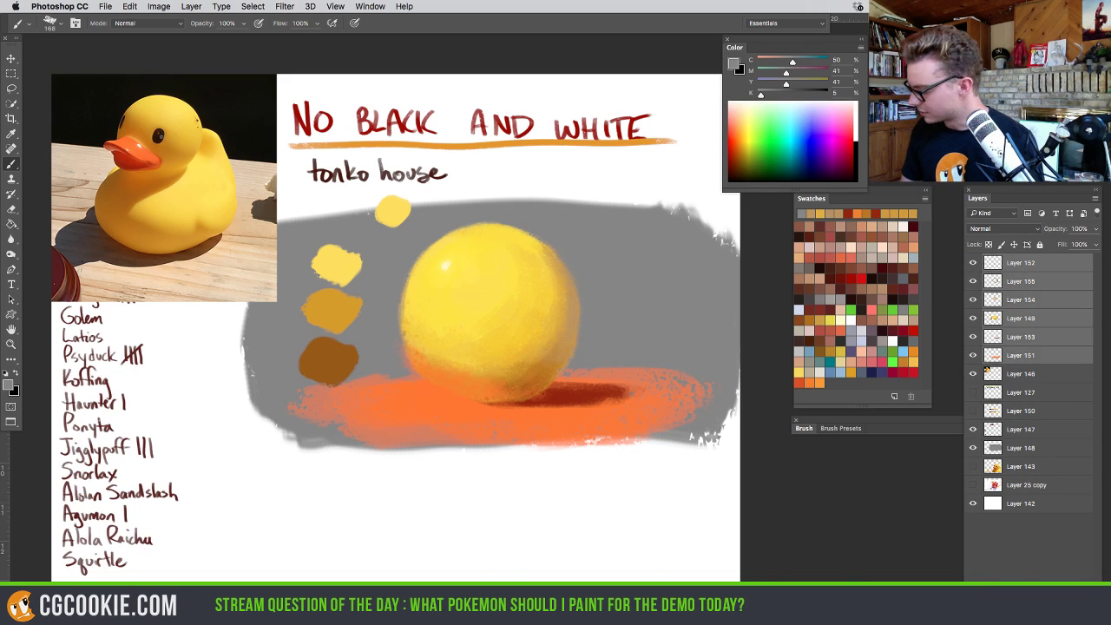
key(super+g)
click(972, 262)
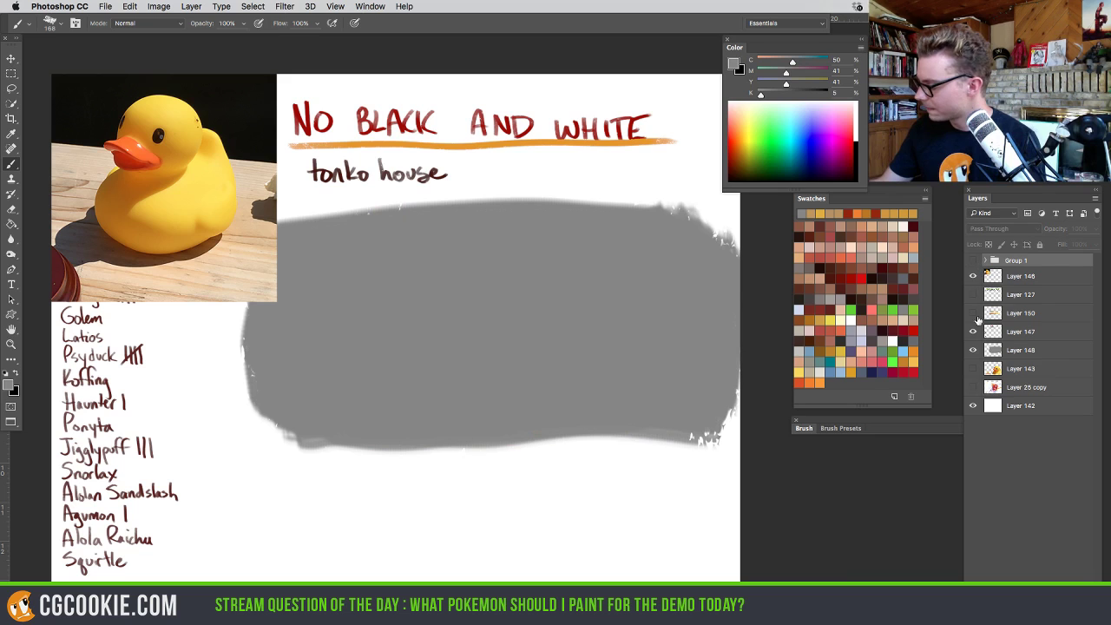
Erase the No Black and White title and tonko house note on Layer 147, and trim the duck photo's outer edge on Layer 146
click(993, 338)
alt+click(973, 331)
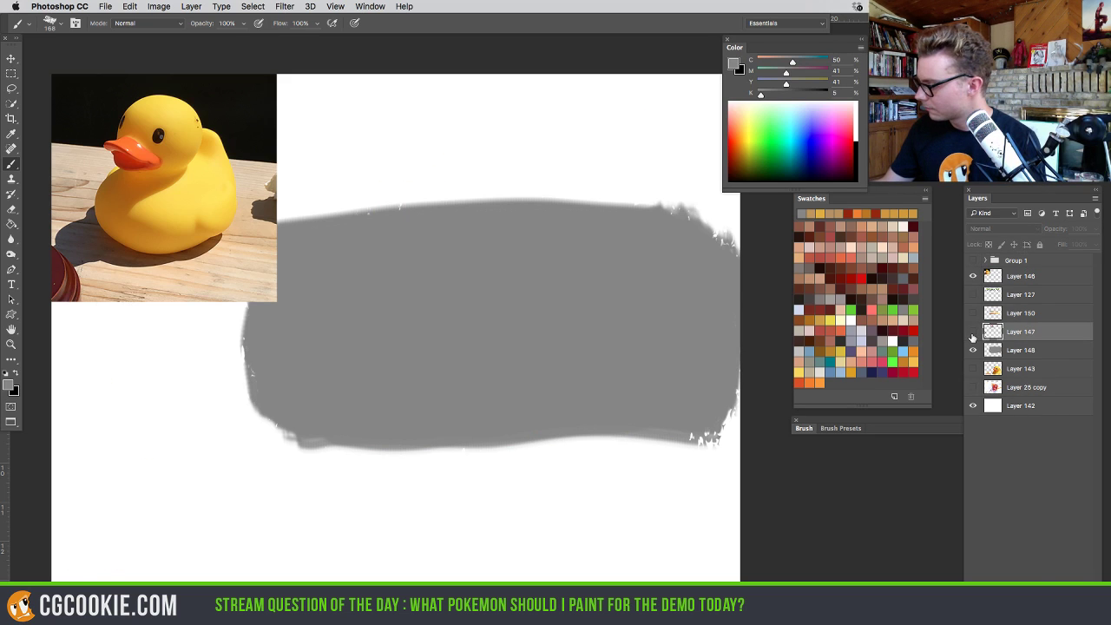
alt+click(972, 331)
key(e)
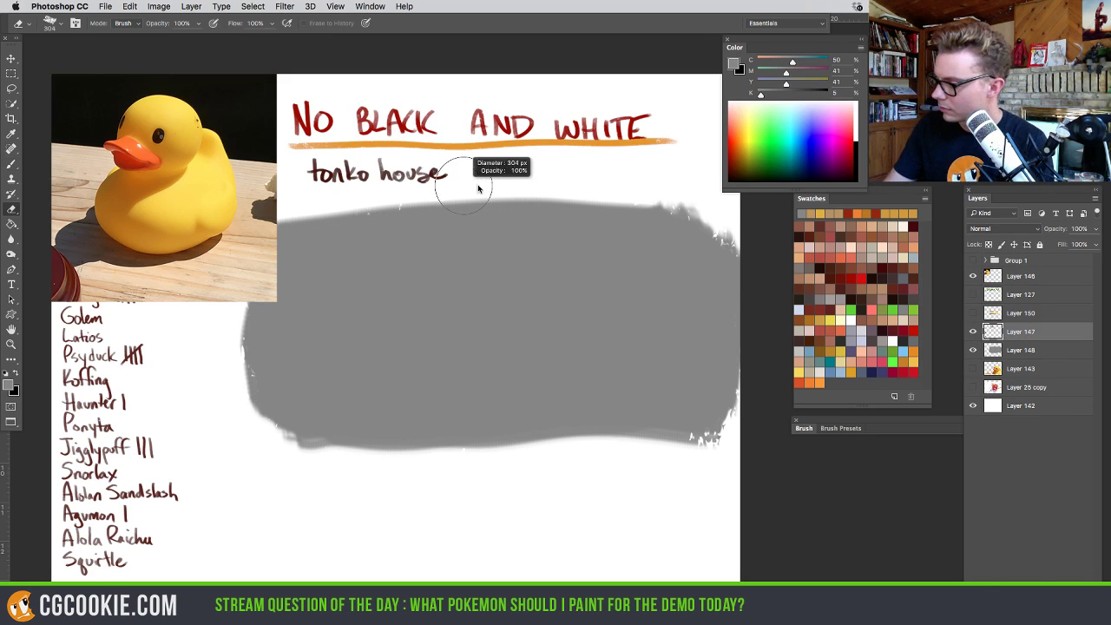
drag(659, 130, 517, 143)
mouse_move(454, 172)
mouse_down()
mouse_move(427, 106)
mouse_move(371, 108)
mouse_move(302, 139)
mouse_move(303, 180)
mouse_up()
click(993, 276)
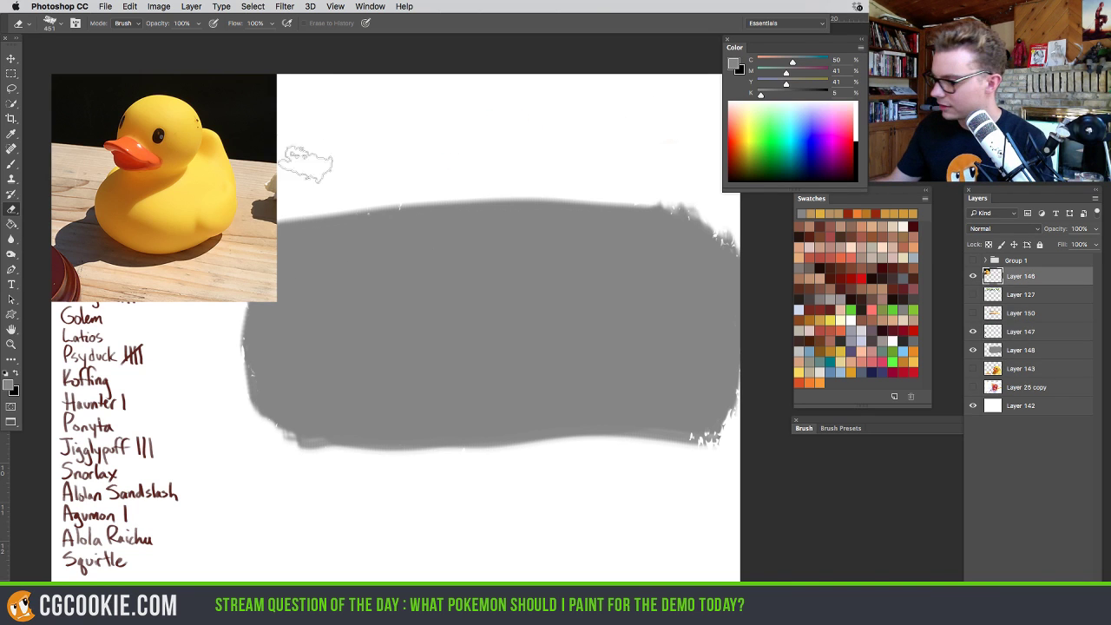
mouse_move(287, 82)
mouse_down()
mouse_move(293, 195)
mouse_move(279, 278)
mouse_move(276, 264)
mouse_move(291, 256)
mouse_move(198, 321)
mouse_move(256, 295)
mouse_move(37, 321)
mouse_up()
Hide the grey backdrop Layer 148, move it into Group 1, and select Layer 147 with the Brush tool
click(974, 350)
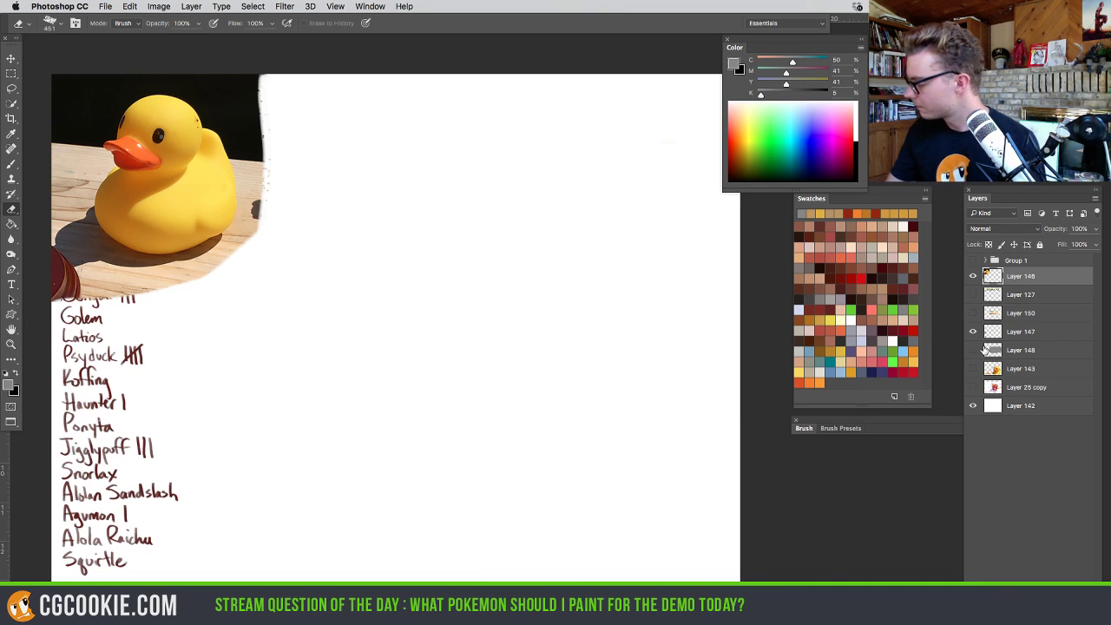
drag(993, 350, 1007, 271)
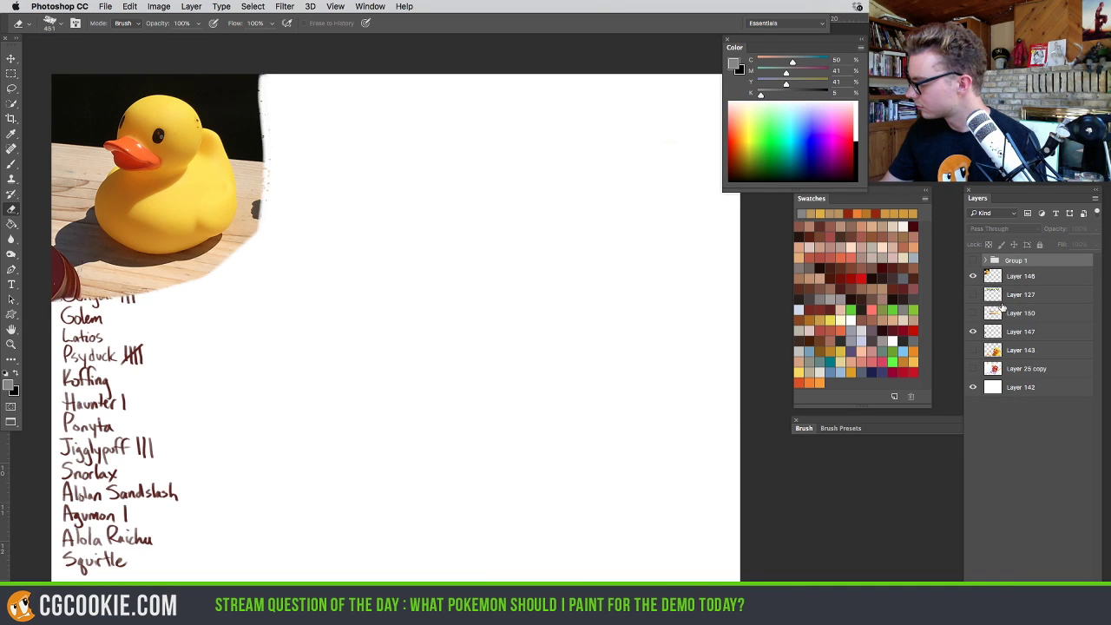
click(1009, 331)
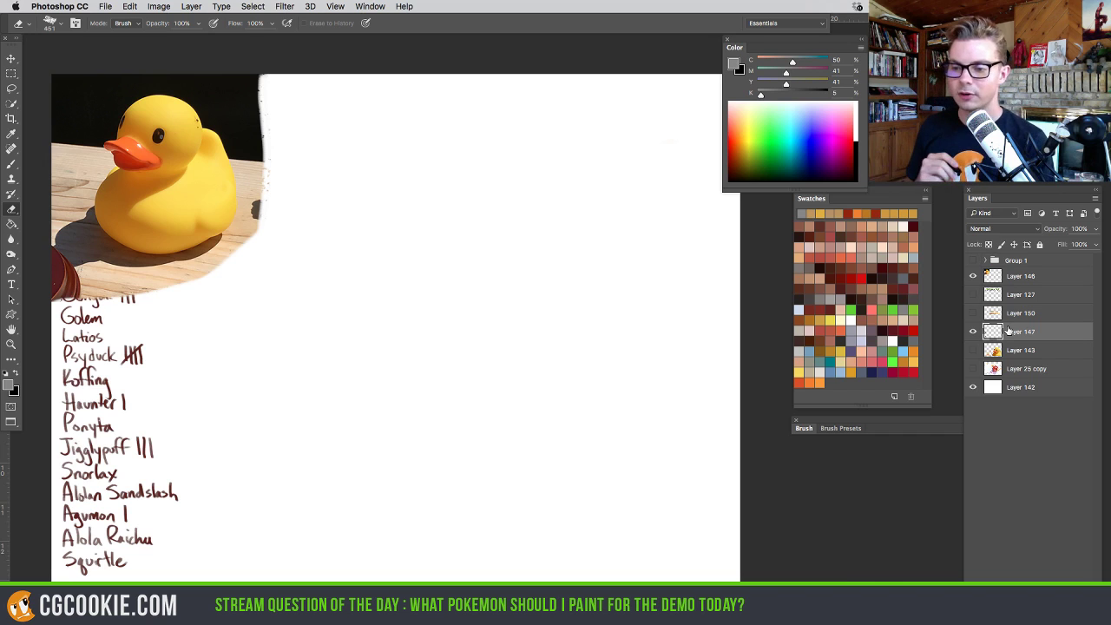
key(b)
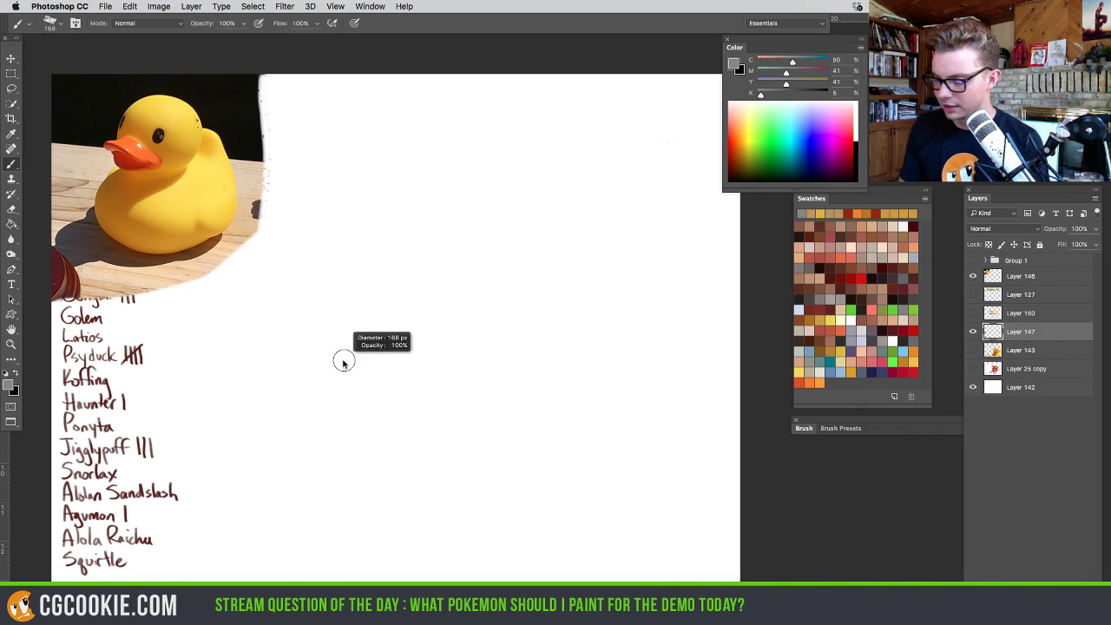
Scale down the duck photo on Layer 146 and move it off the Pokémon list to the canvas's lower middle
click(994, 276)
click(11, 59)
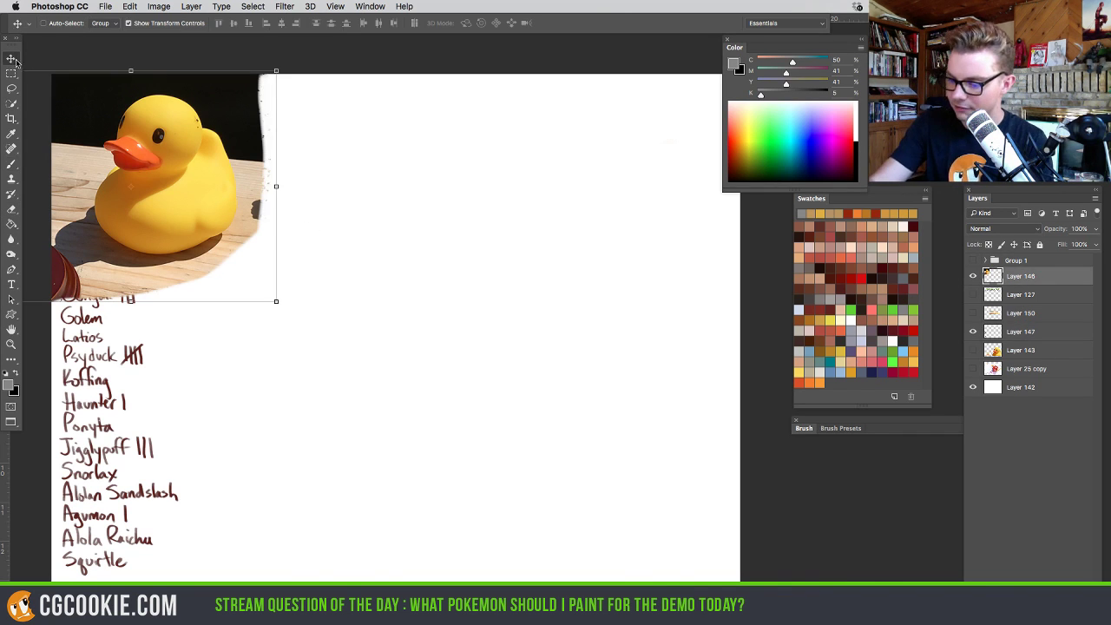
drag(277, 300, 218, 255)
drag(159, 190, 406, 461)
key(Return)
Erase the duck photo's left and lower left edges and move it to the canvas's top, beside the Pokémon list heading
key(e)
mouse_move(260, 364)
mouse_down()
mouse_move(213, 432)
mouse_move(217, 391)
mouse_move(213, 488)
mouse_move(253, 529)
mouse_up()
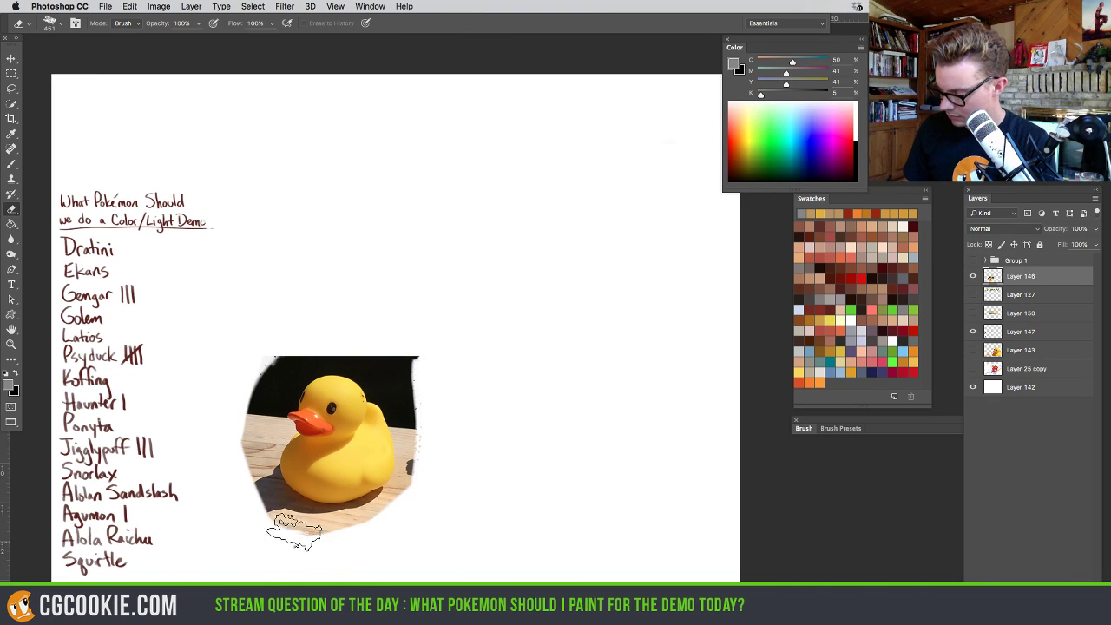
key(v)
drag(255, 466, 308, 174)
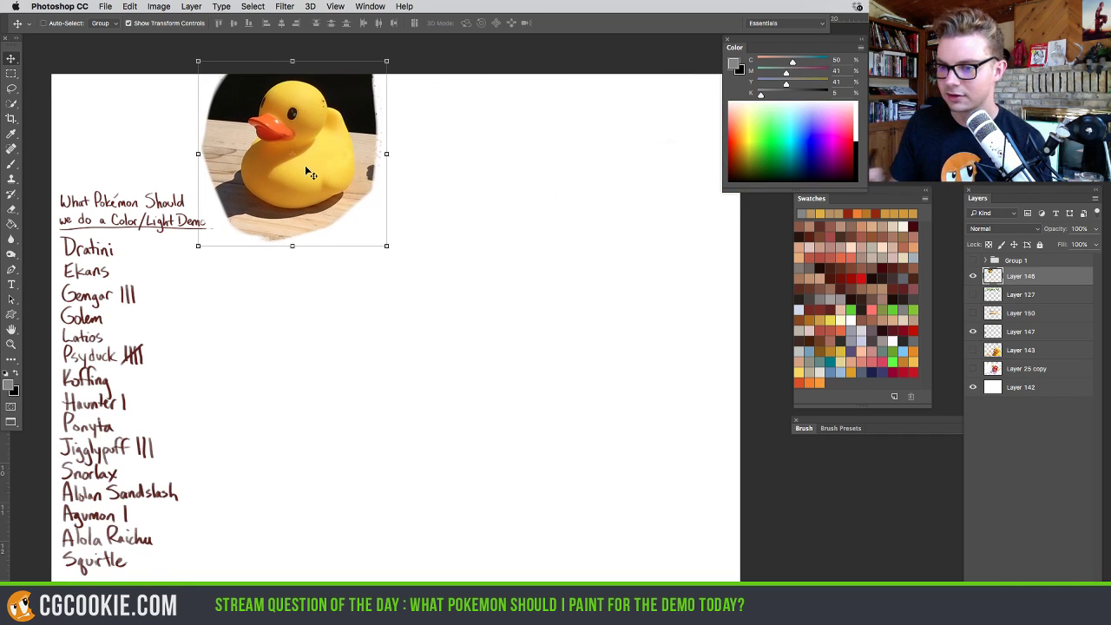
Reduce the brush size to 42 px and enlarge the duck photo on Layer 146 to fill most of the canvas
key(b)
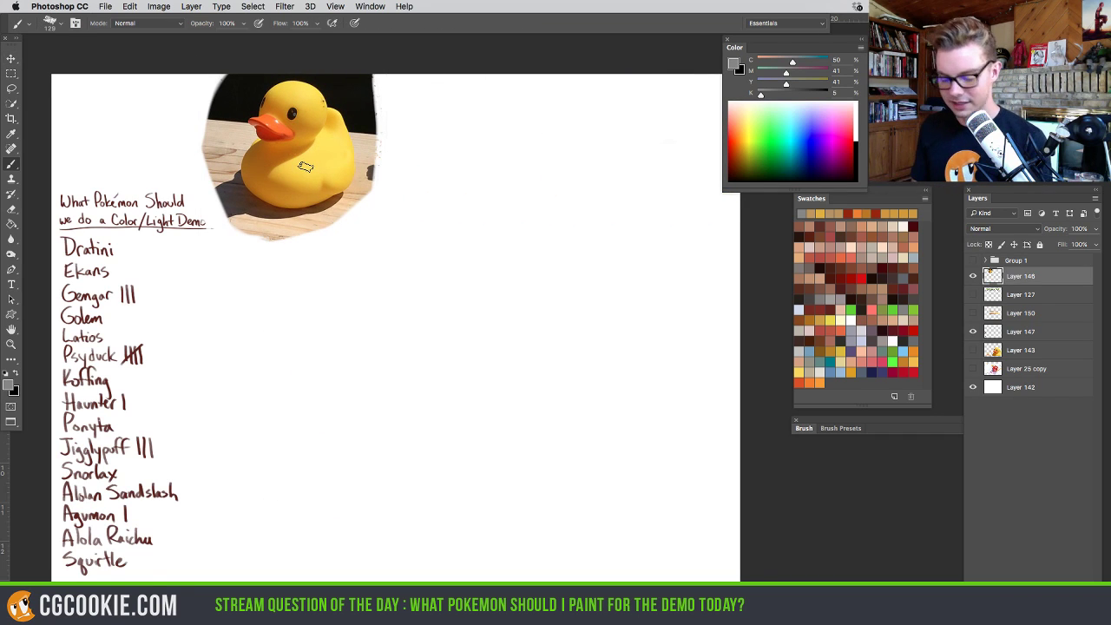
drag(197, 359, 190, 362)
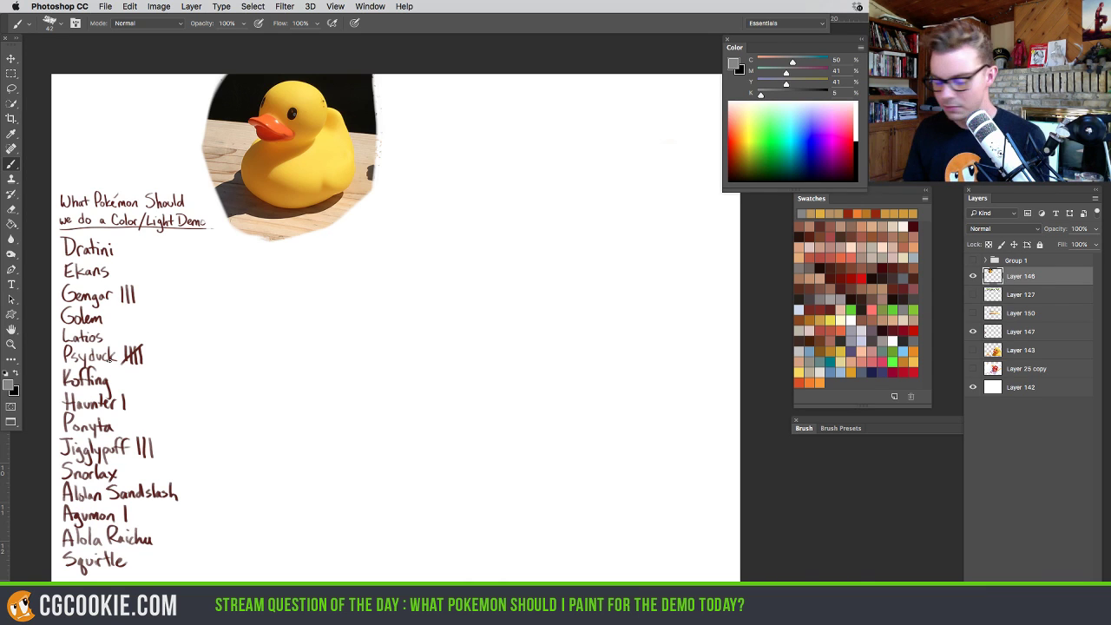
key(ctrl+t)
drag(383, 250, 677, 517)
key(Return)
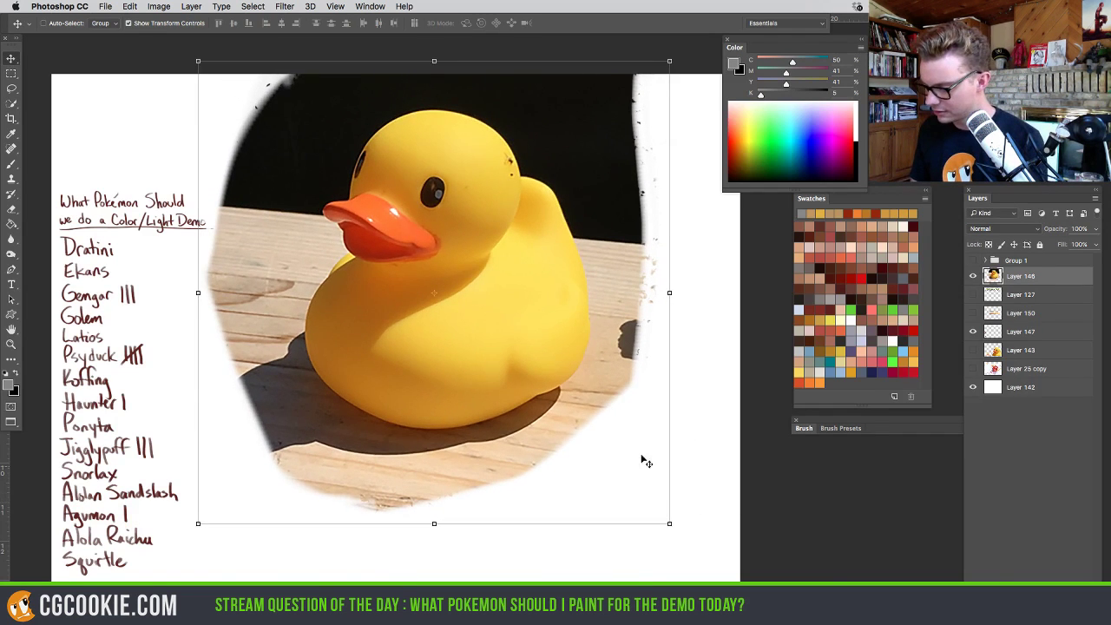
Replace the trial grey stroke with an outline around the duck's shaded body and cast shadow, using the orange-red sampled from its beak
key(b)
mouse_move(517, 391)
mouse_down()
mouse_move(374, 354)
mouse_move(302, 224)
mouse_up()
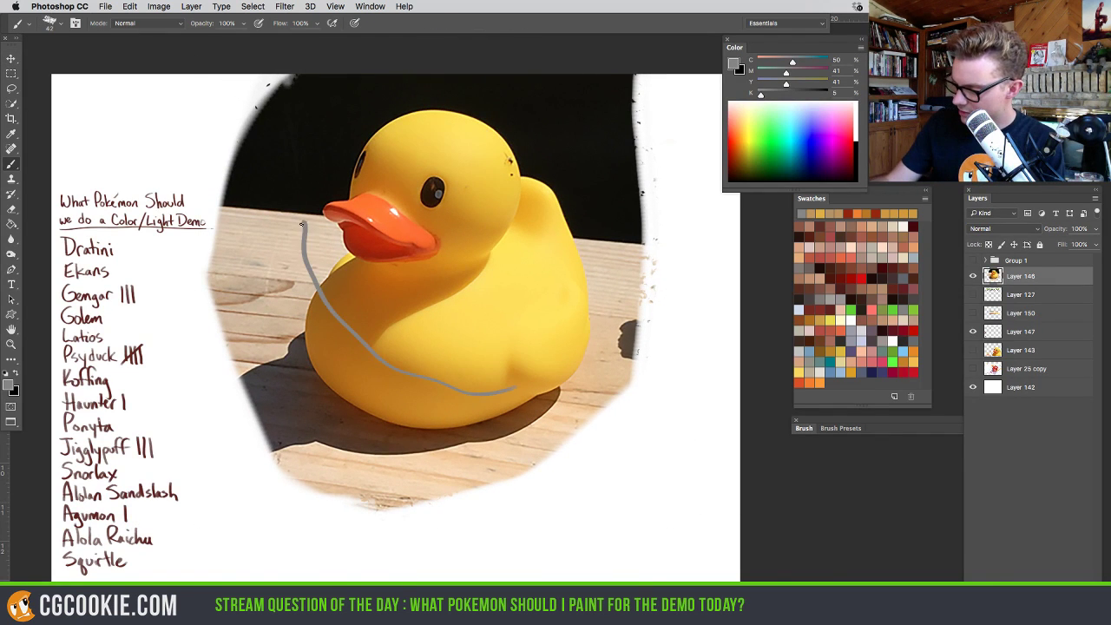
key(super+z)
alt+click(399, 240)
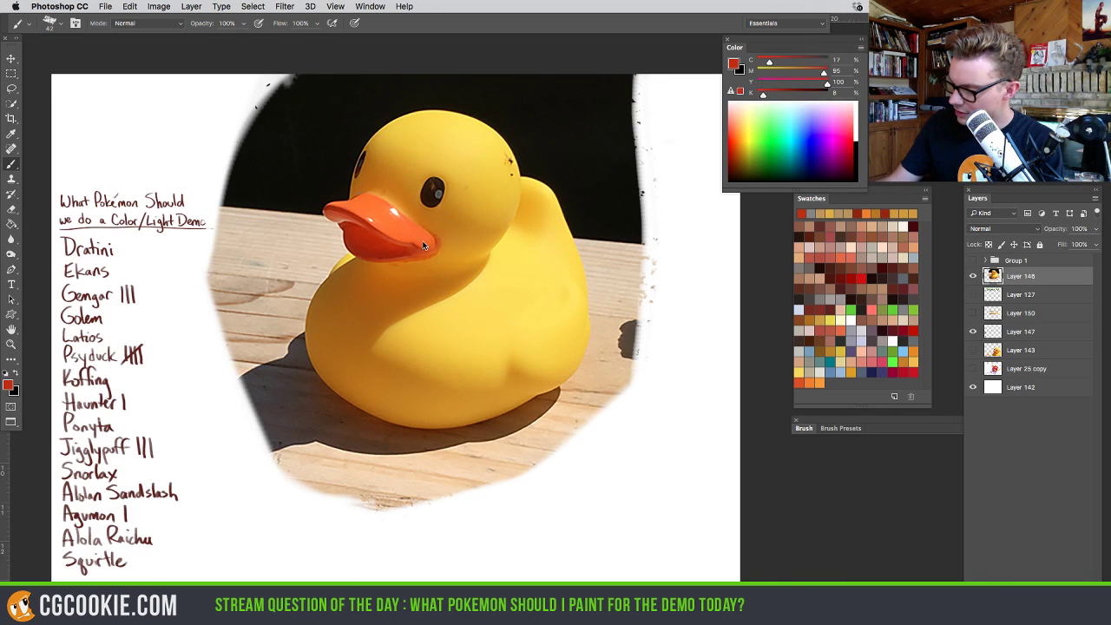
mouse_move(484, 245)
mouse_down()
mouse_move(470, 279)
mouse_move(376, 352)
mouse_move(498, 375)
mouse_move(519, 356)
mouse_move(643, 410)
mouse_move(330, 232)
mouse_move(517, 270)
mouse_up()
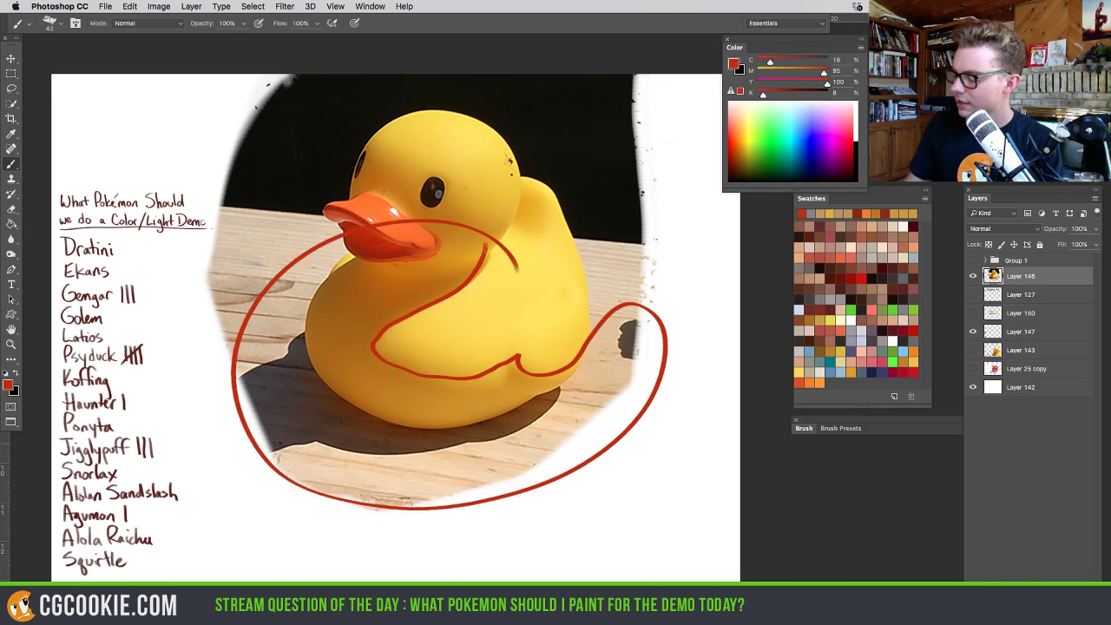
Circle sample spots in the shaded part of the duck's belly and chest, and undo the circles
mouse_move(400, 427)
mouse_down()
mouse_move(410, 400)
mouse_move(387, 423)
mouse_up()
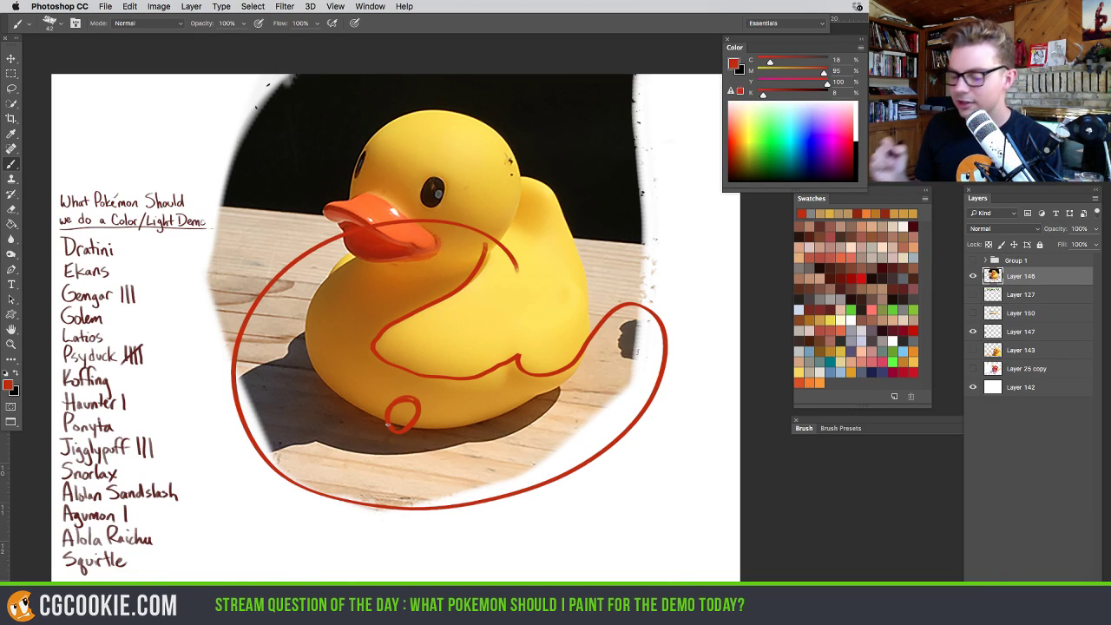
key(super+z)
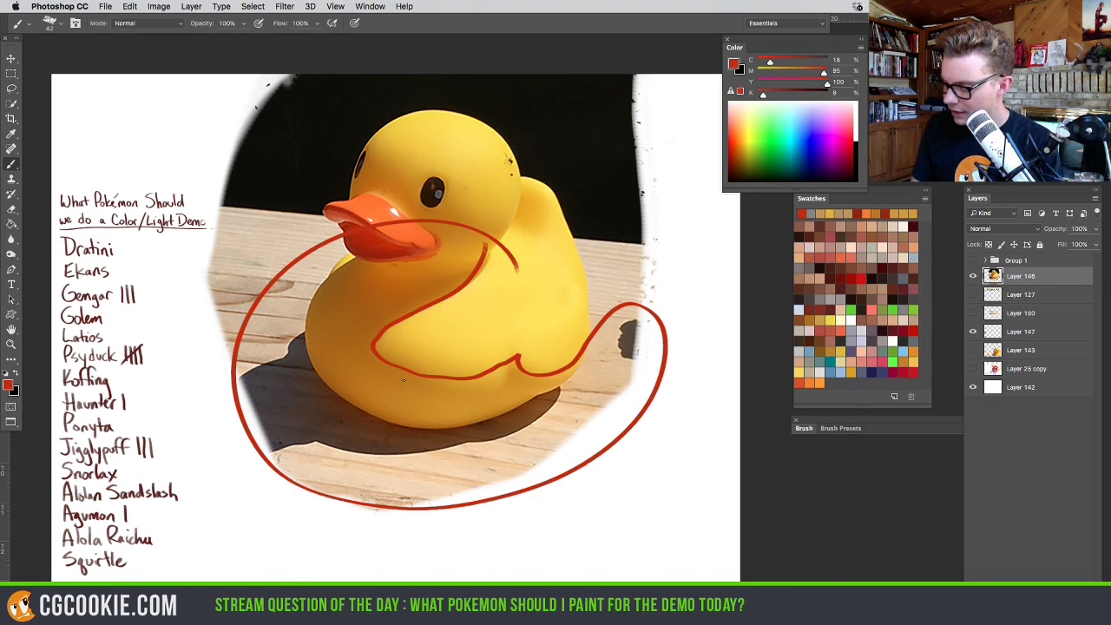
drag(408, 373, 395, 380)
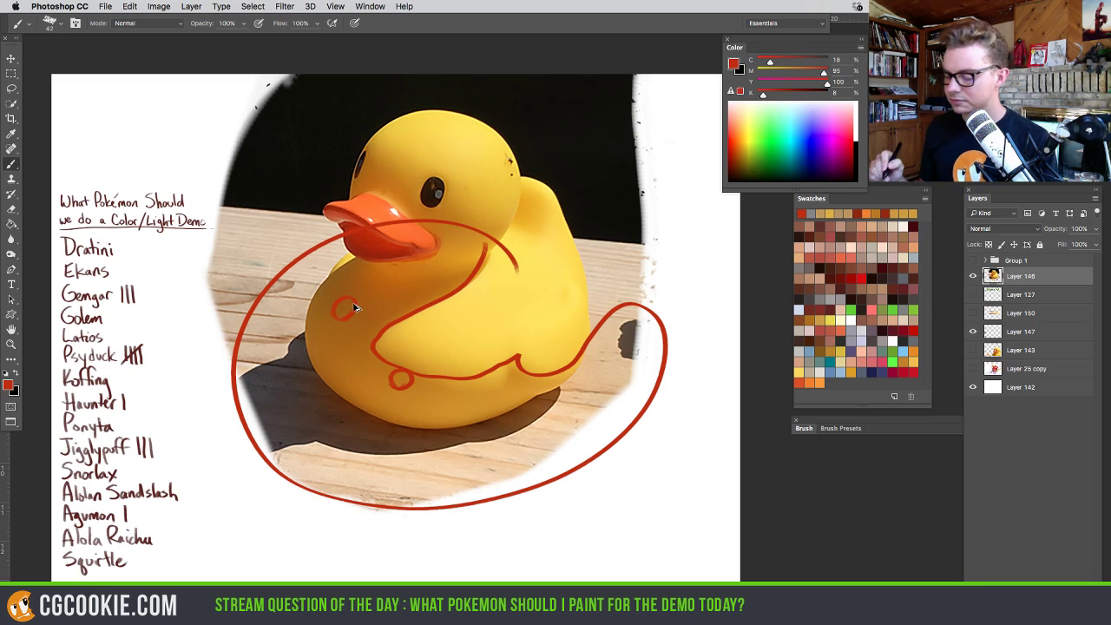
key(super+z)
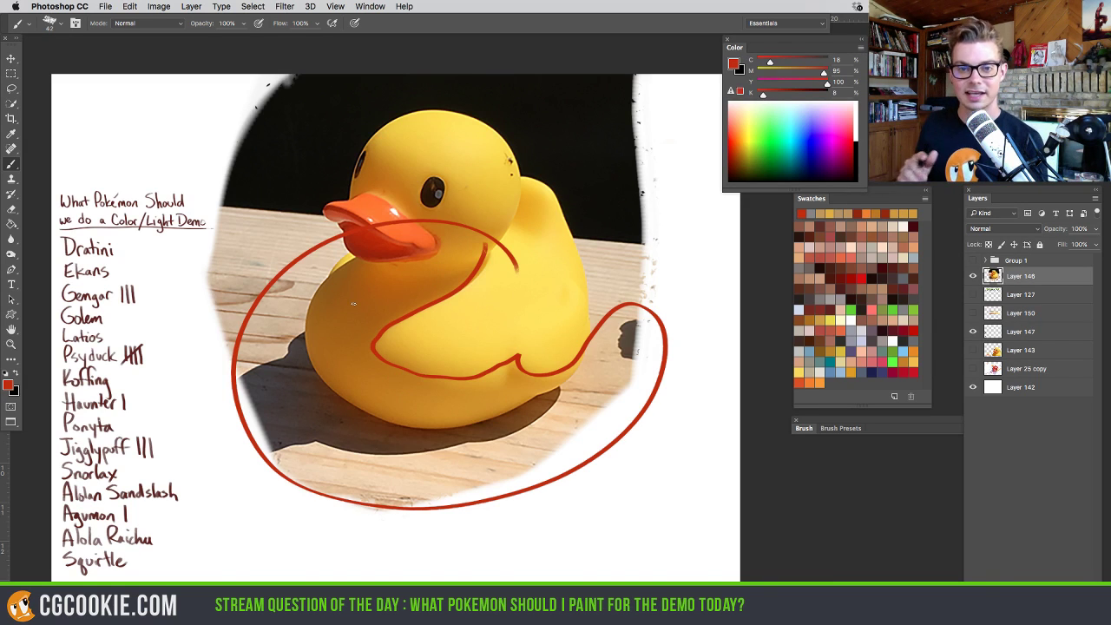
Sketch a light arrow at the duck's back and an upward bounce arrow beneath its belly, and undo both along with the shadow outline
mouse_move(630, 146)
mouse_down()
mouse_move(596, 229)
mouse_move(573, 224)
mouse_move(575, 285)
mouse_move(677, 260)
mouse_move(685, 206)
mouse_move(703, 177)
mouse_move(632, 146)
mouse_up()
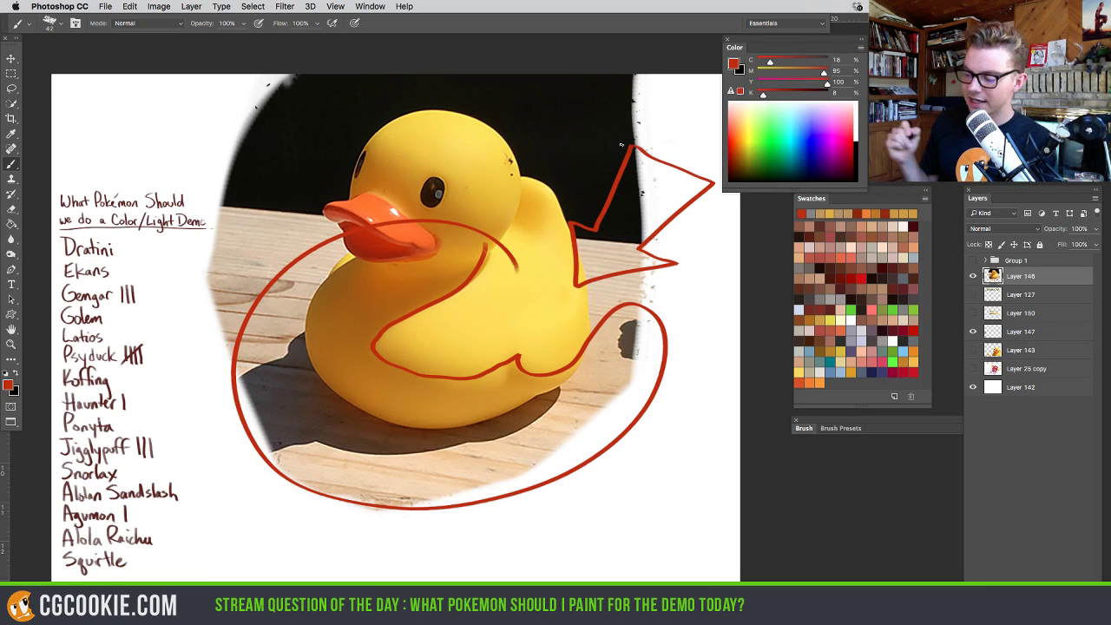
key(ctrl+z)
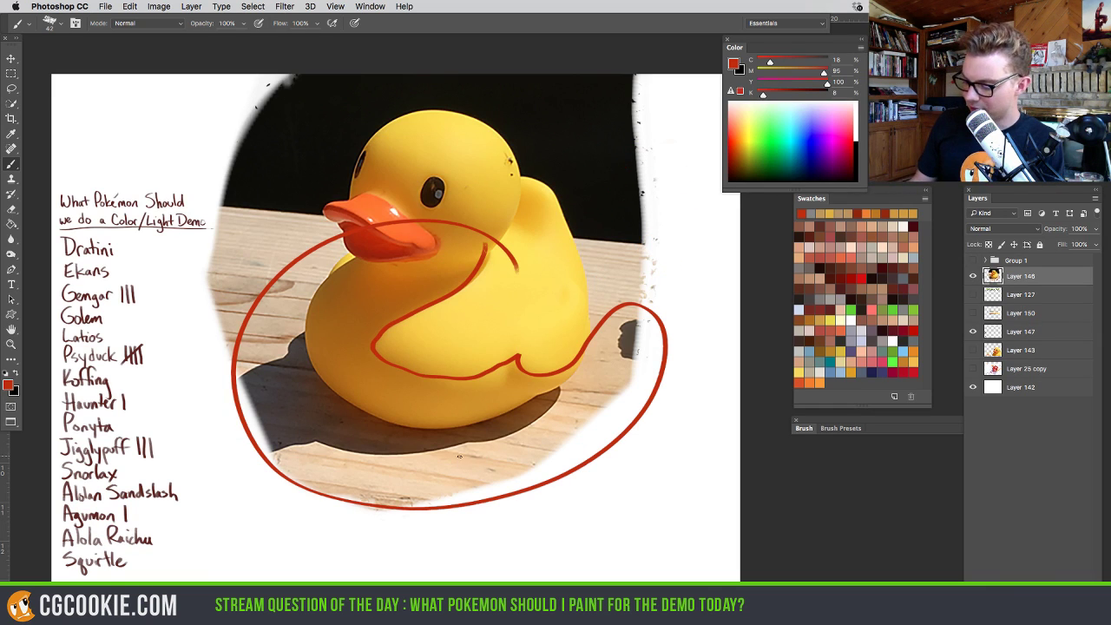
click(440, 469)
drag(438, 457, 442, 408)
mouse_move(442, 408)
mouse_down()
mouse_move(422, 434)
mouse_move(443, 406)
mouse_up()
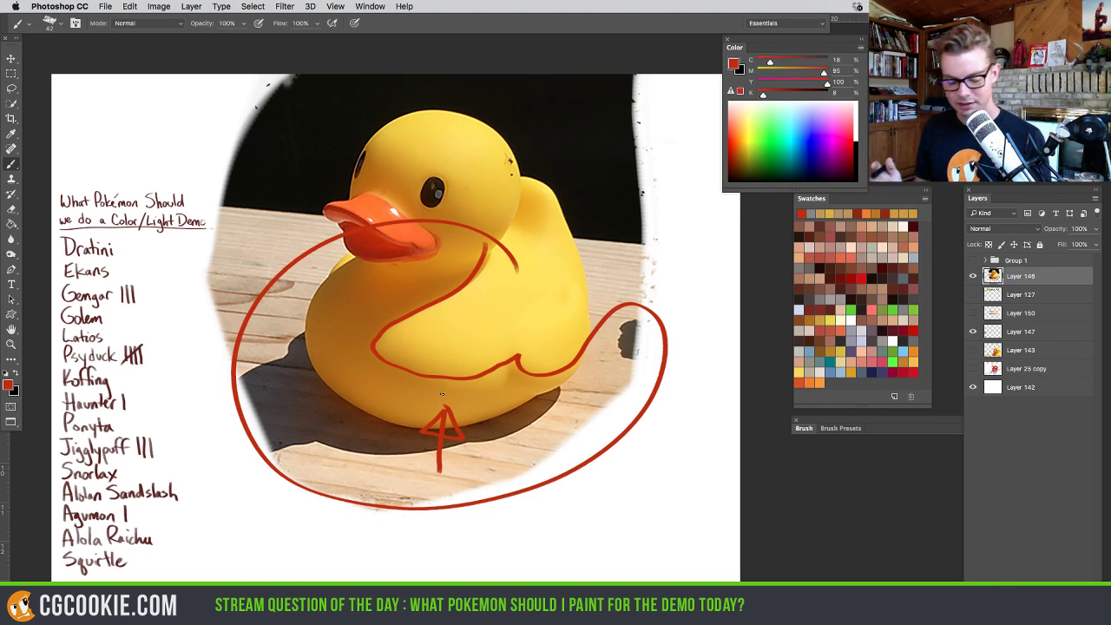
key(super+z)
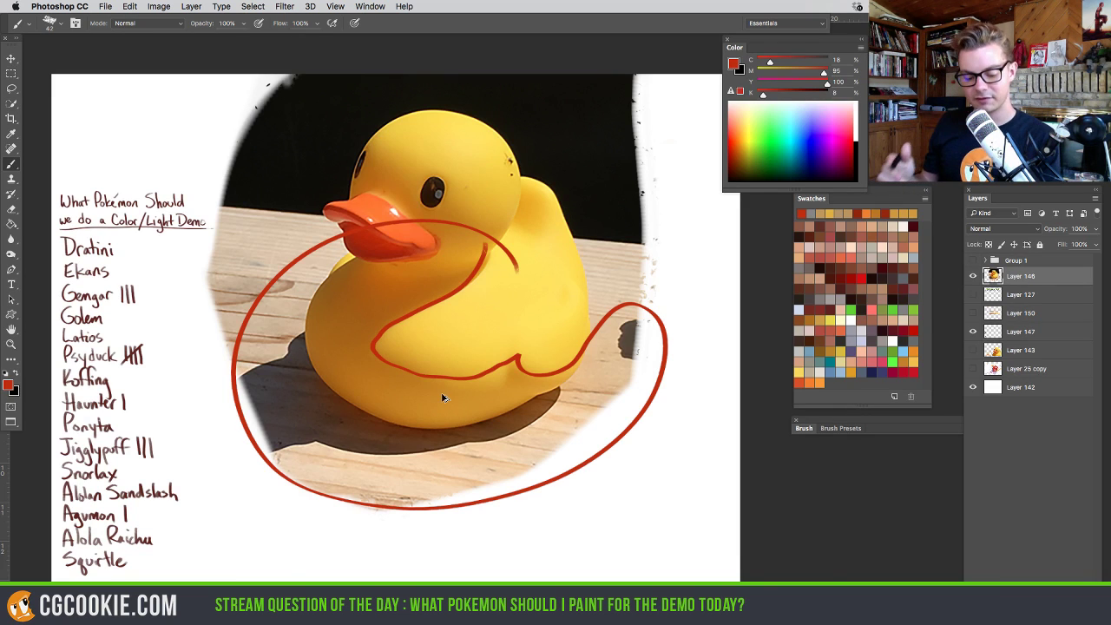
key(super+z)
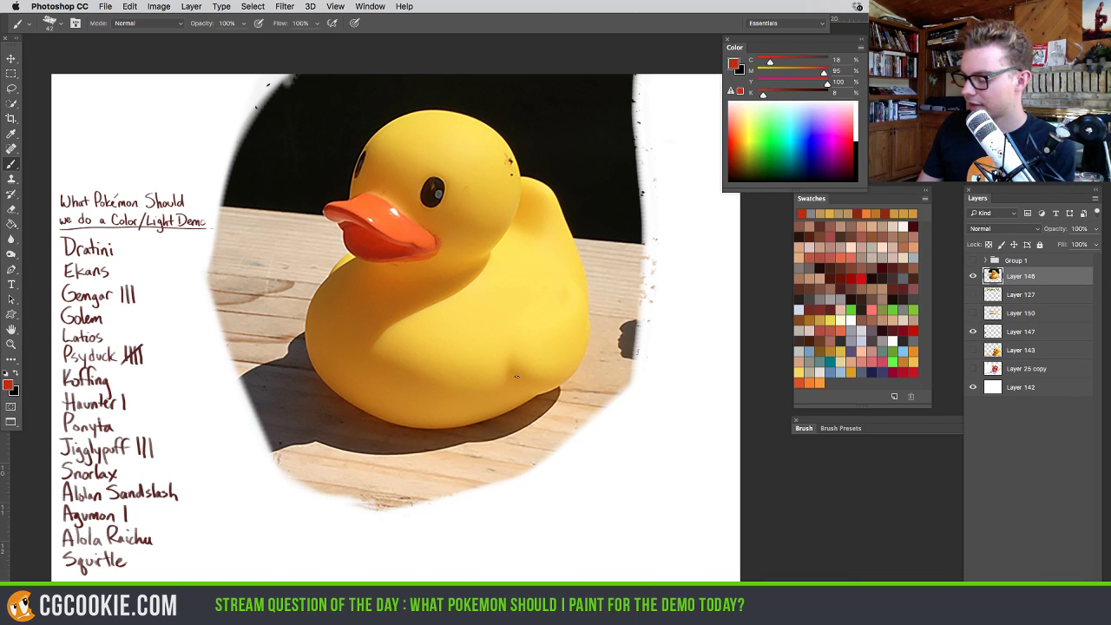
Mark a red dot on the duck's wing with an arrow to its underside and a circle at its base, and undo the marks
mouse_move(519, 378)
mouse_down()
mouse_move(374, 346)
mouse_move(384, 369)
mouse_move(479, 400)
mouse_move(520, 378)
mouse_up()
key(super+z)
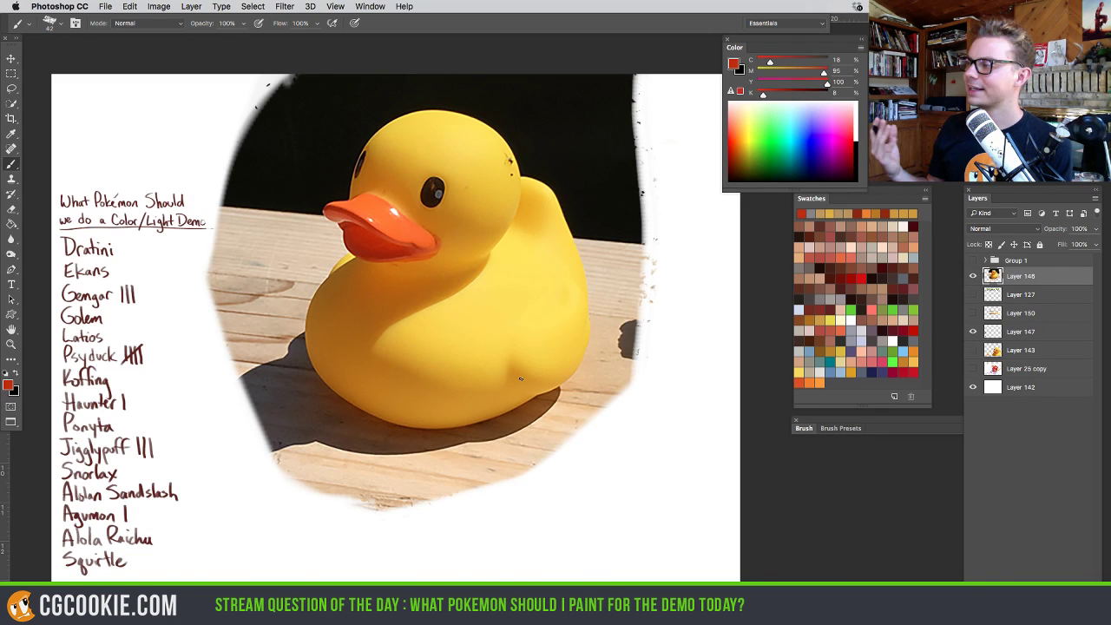
click(498, 310)
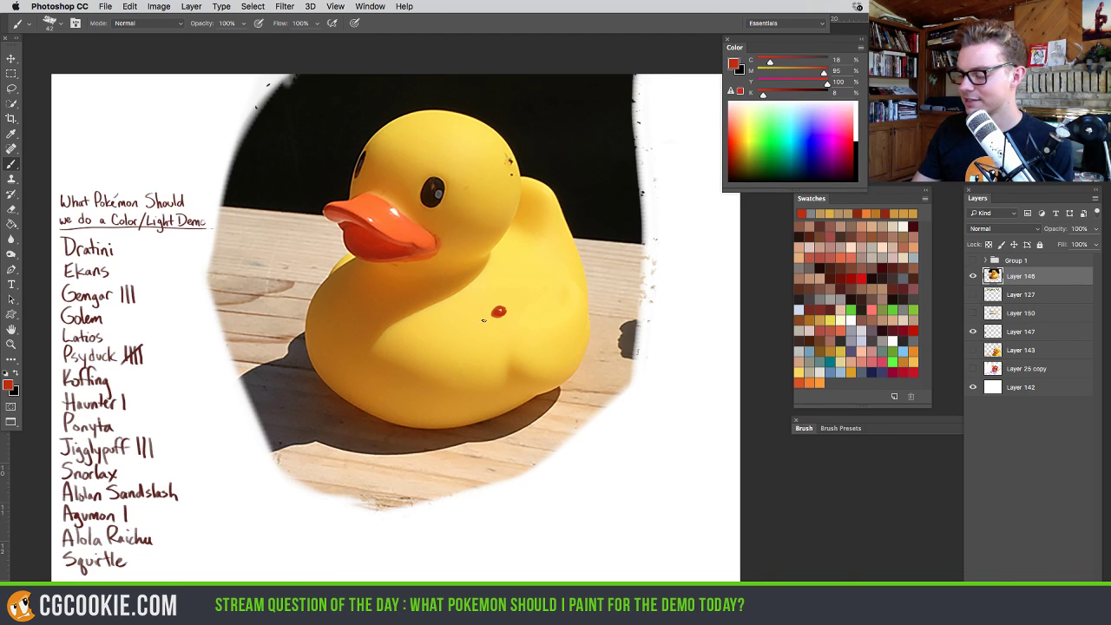
mouse_move(491, 320)
mouse_down()
mouse_move(450, 401)
mouse_move(447, 379)
mouse_up()
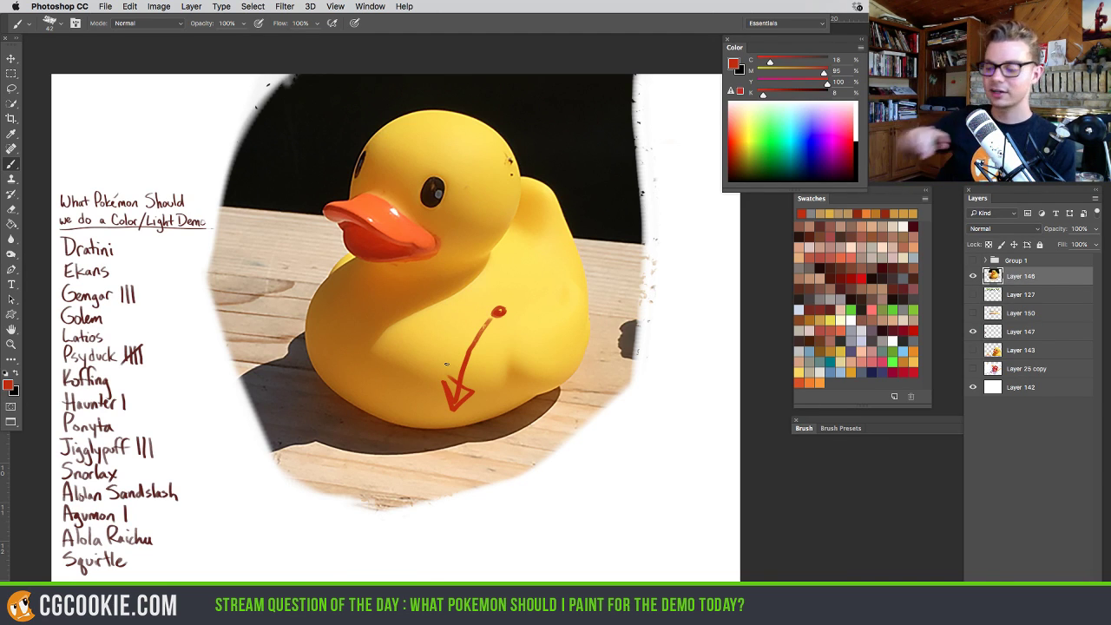
key(super+z)
mouse_move(443, 402)
mouse_down()
mouse_move(427, 434)
mouse_move(446, 401)
mouse_up()
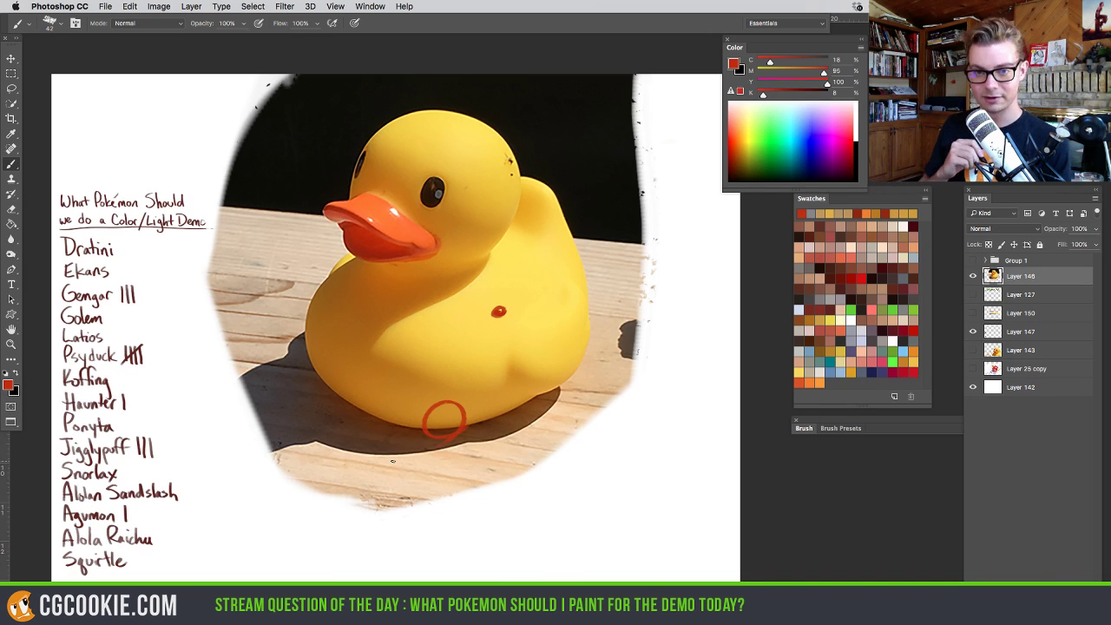
key(super+z)
key(super+alt+z)
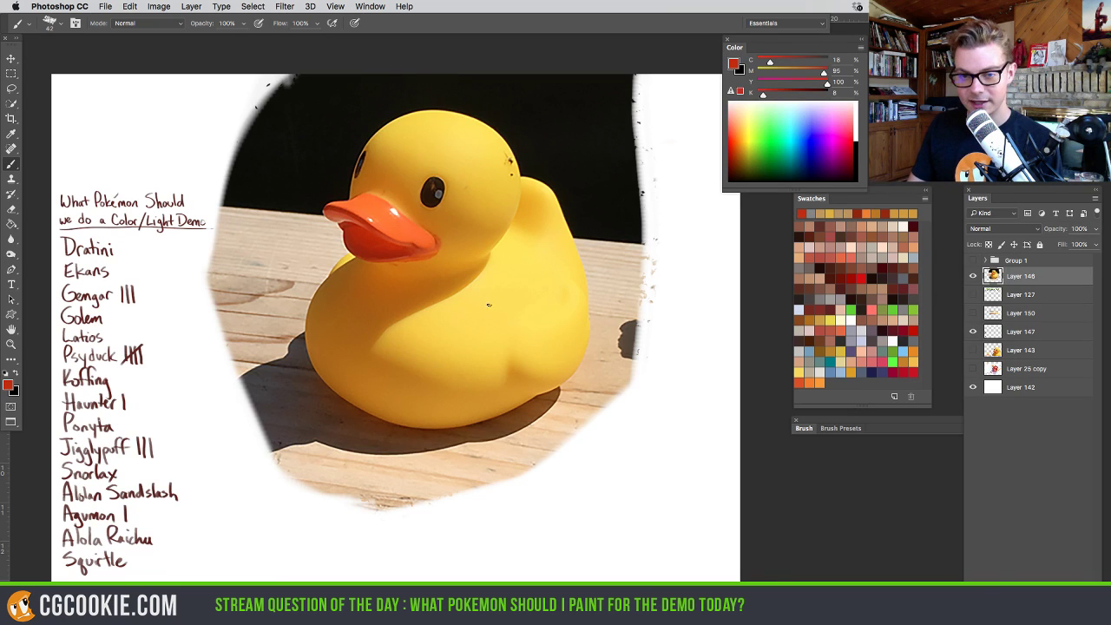
Draw a red band running diagonally from the duck's wing to the table, with a bounce arrow beside its lower end
drag(489, 302, 486, 291)
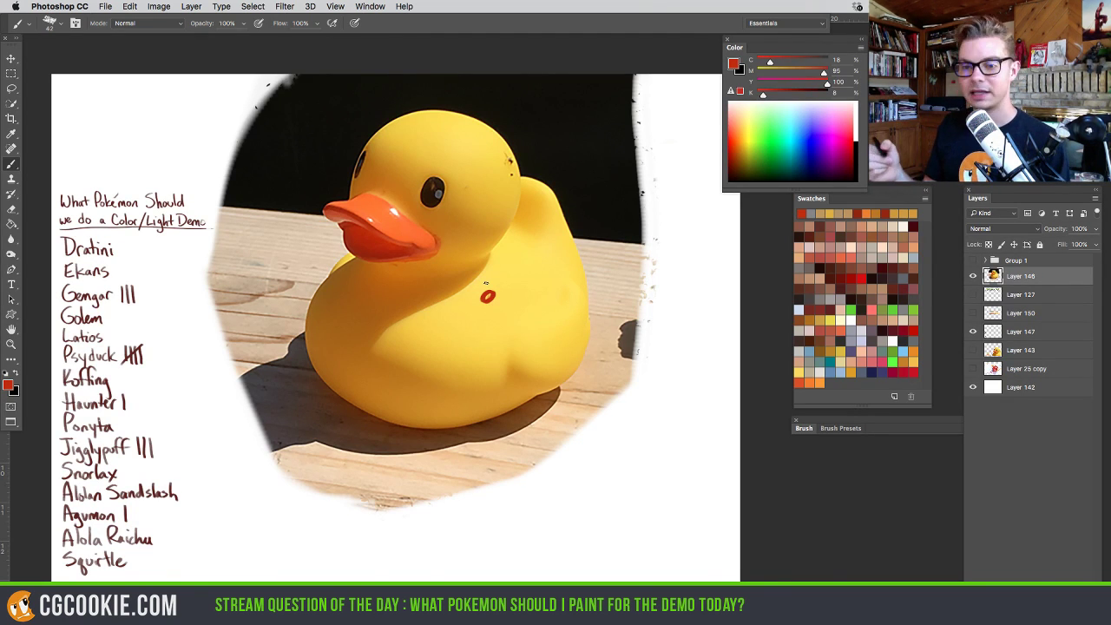
key(cmd+z)
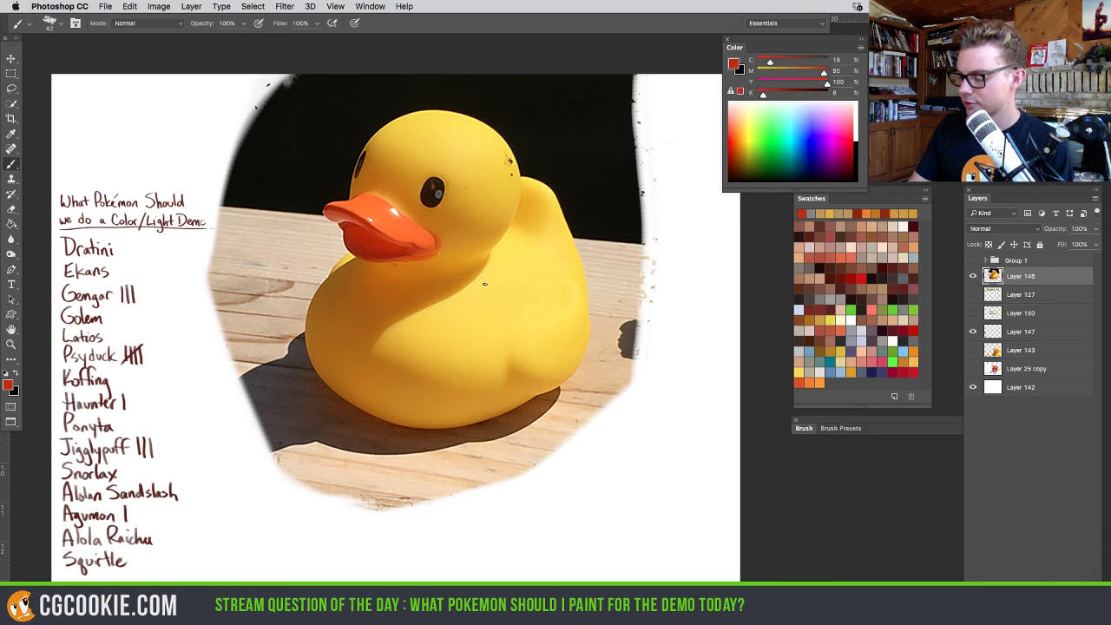
click(486, 284)
shift+click(340, 448)
mouse_move(341, 447)
mouse_down()
mouse_move(410, 422)
mouse_move(505, 271)
mouse_move(486, 330)
mouse_move(521, 287)
mouse_move(458, 395)
mouse_move(420, 364)
mouse_move(403, 390)
mouse_move(436, 387)
mouse_move(399, 476)
mouse_move(409, 454)
mouse_up()
key(cmd+z)
key(super+z)
key(super+z)
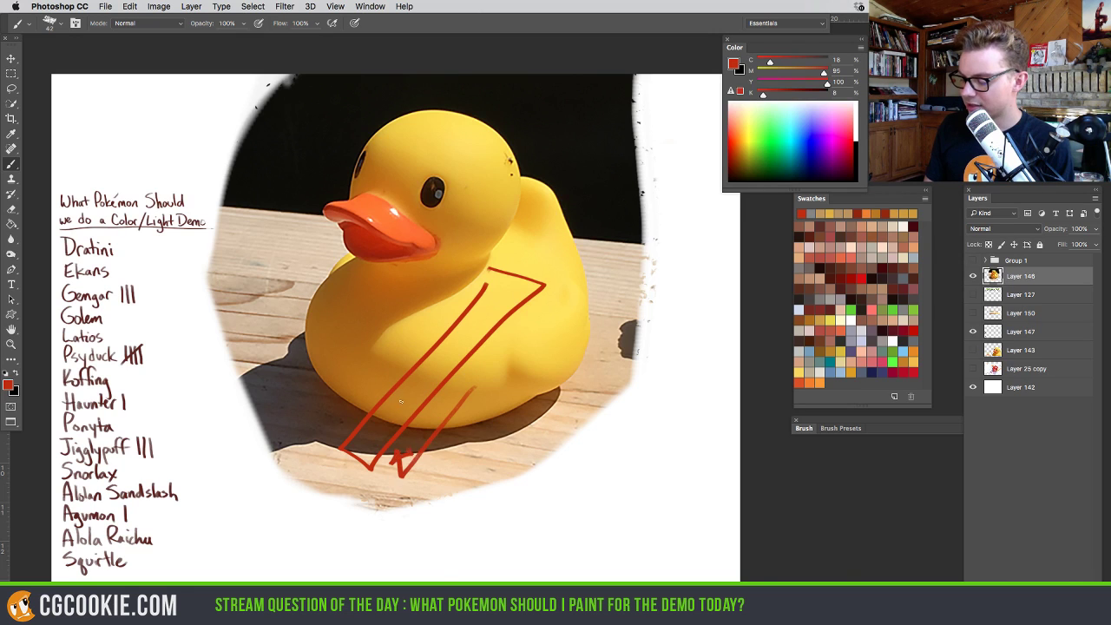
Remove the bounce arrow and draw lines across the red band on the duck's lower belly
key(super+z)
mouse_move(399, 391)
mouse_down()
mouse_move(379, 413)
mouse_move(422, 401)
mouse_move(396, 391)
mouse_move(423, 401)
mouse_move(409, 405)
mouse_move(434, 393)
mouse_up()
key(super+z)
Sample the orange tones of the duck's shaded lower belly and dab them as large swatches on the table below
alt+click(408, 405)
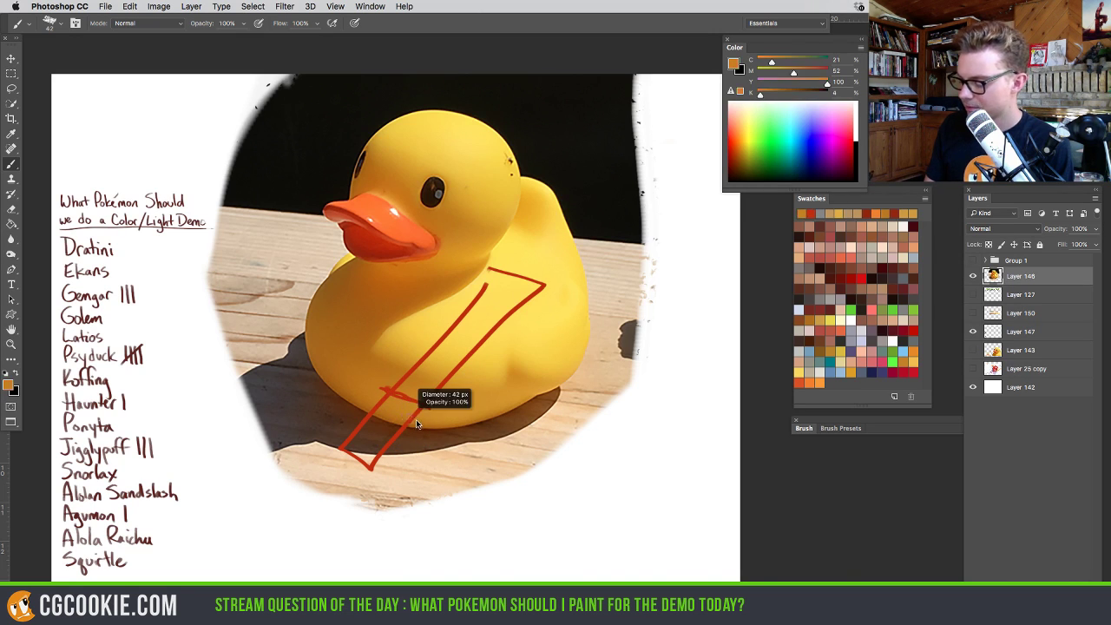
mouse_move(476, 488)
mouse_down()
mouse_move(488, 443)
mouse_move(481, 462)
mouse_move(507, 445)
mouse_up()
alt+click(423, 388)
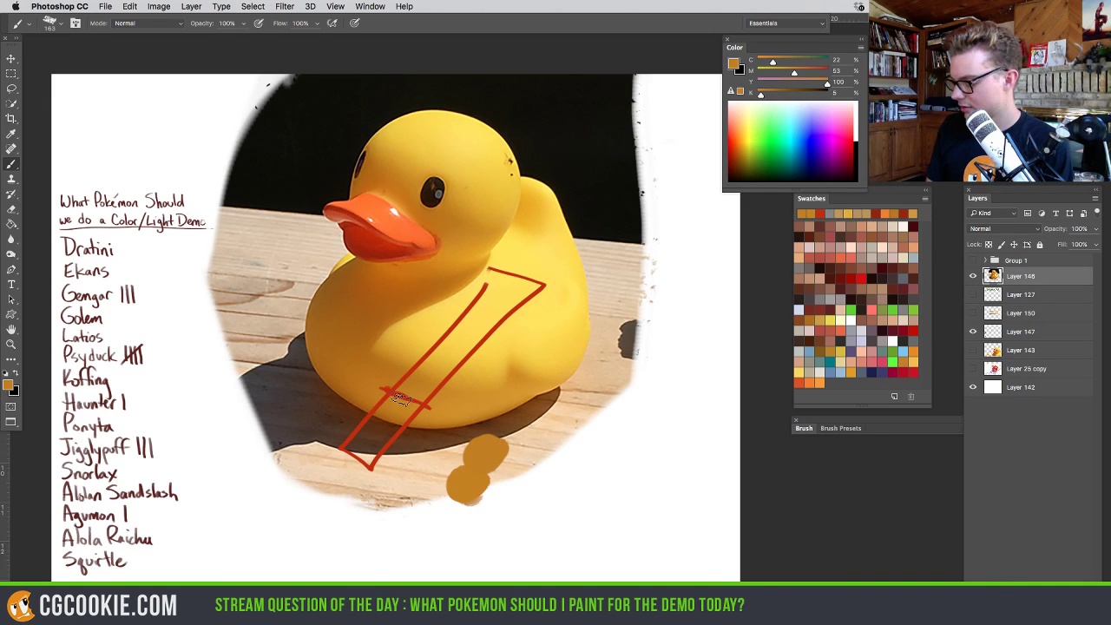
alt+click(401, 403)
mouse_move(401, 404)
mouse_down()
mouse_move(409, 367)
mouse_move(396, 409)
mouse_up()
Compare the sampled orange tones of the dabs in the foreground Color Picker and cancel it
click(8, 387)
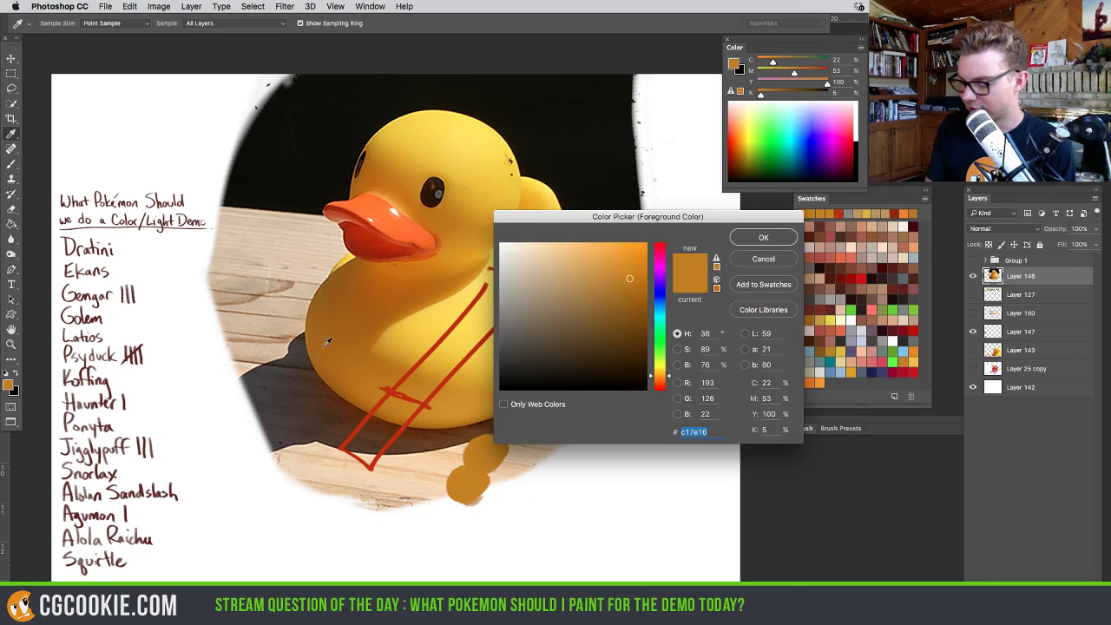
drag(468, 479, 478, 469)
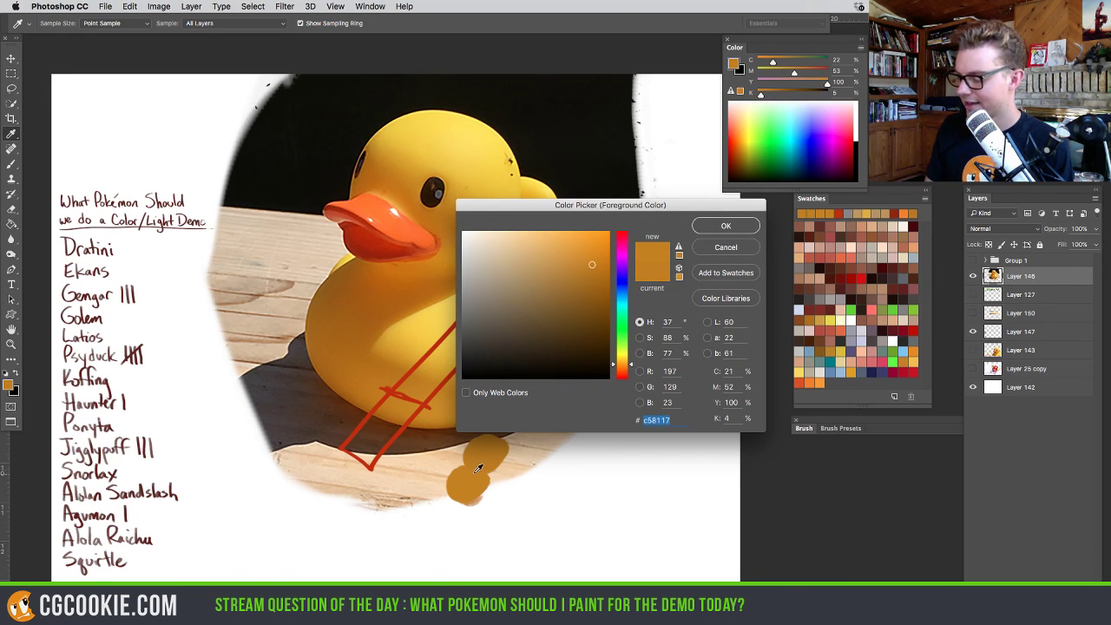
click(737, 245)
key(b)
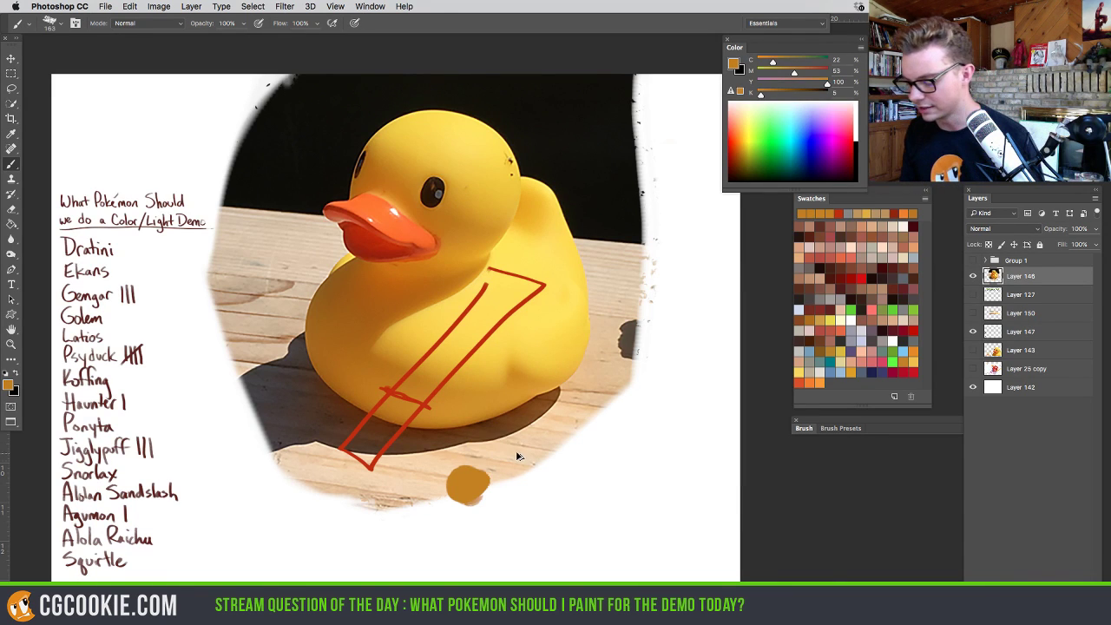
Erase the orange dab below the duck, and step back through the history to clear the red band from the photo
key(e)
drag(473, 473, 492, 443)
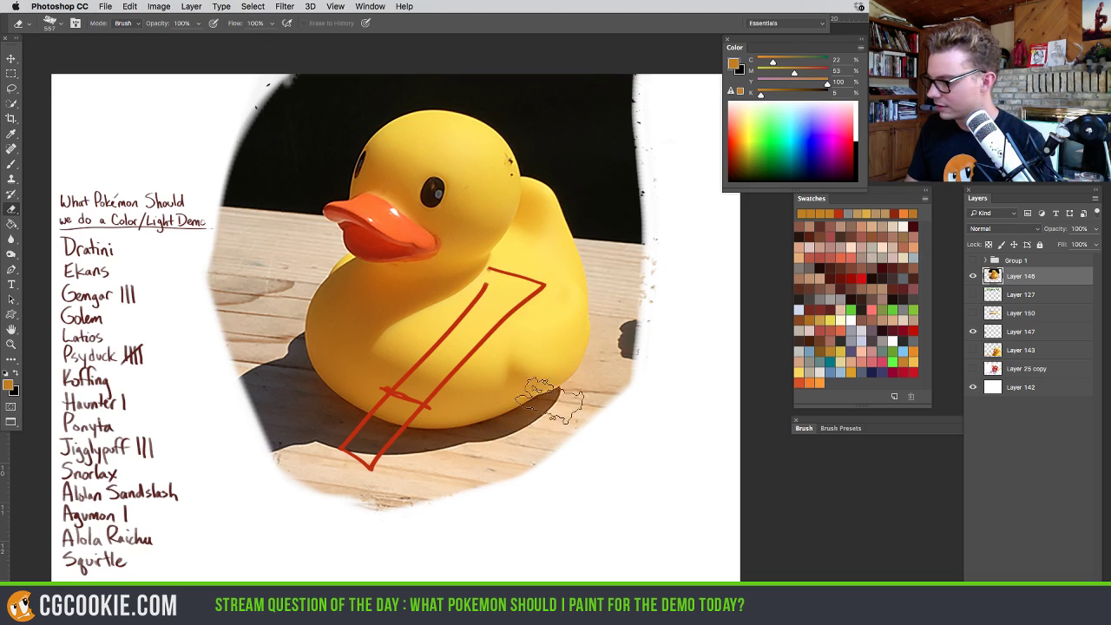
drag(551, 276, 356, 476)
key(ctrl+alt+z)
key(ctrl+alt+z)
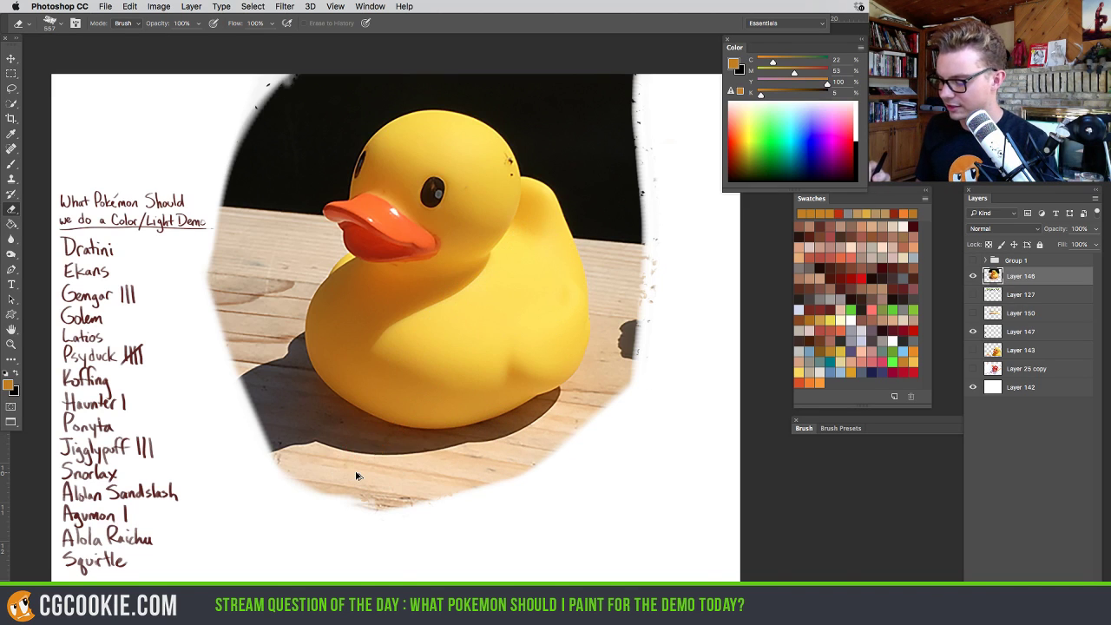
Scale the duck photo on Layer 146 to about 33%, placed over the end of the Pokémon list heading, and set the brush to 39 px
key(v)
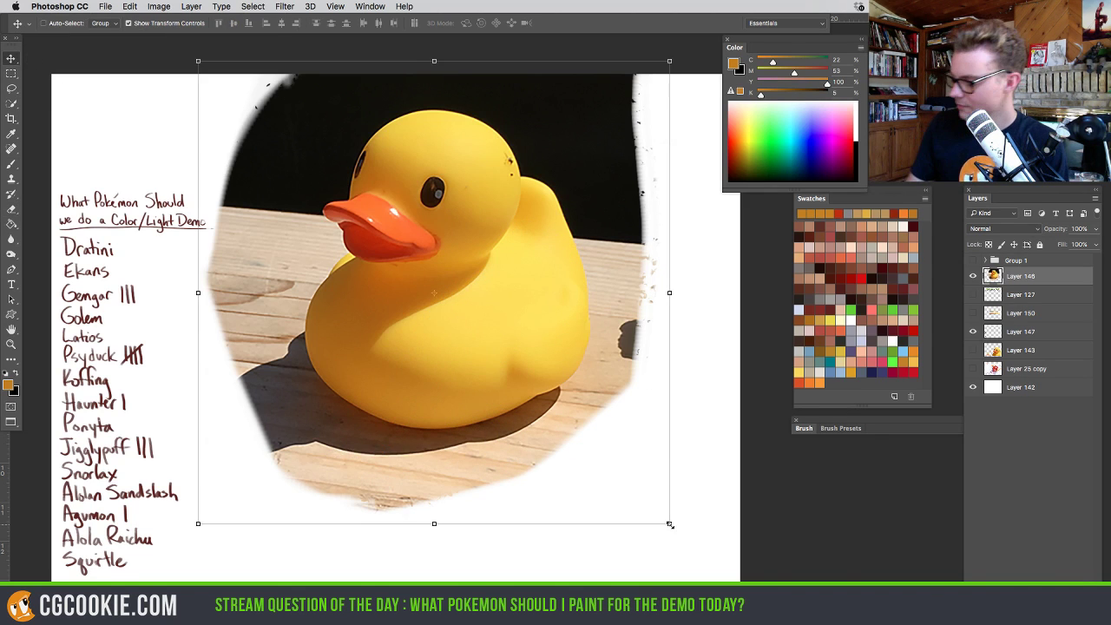
drag(669, 523, 337, 236)
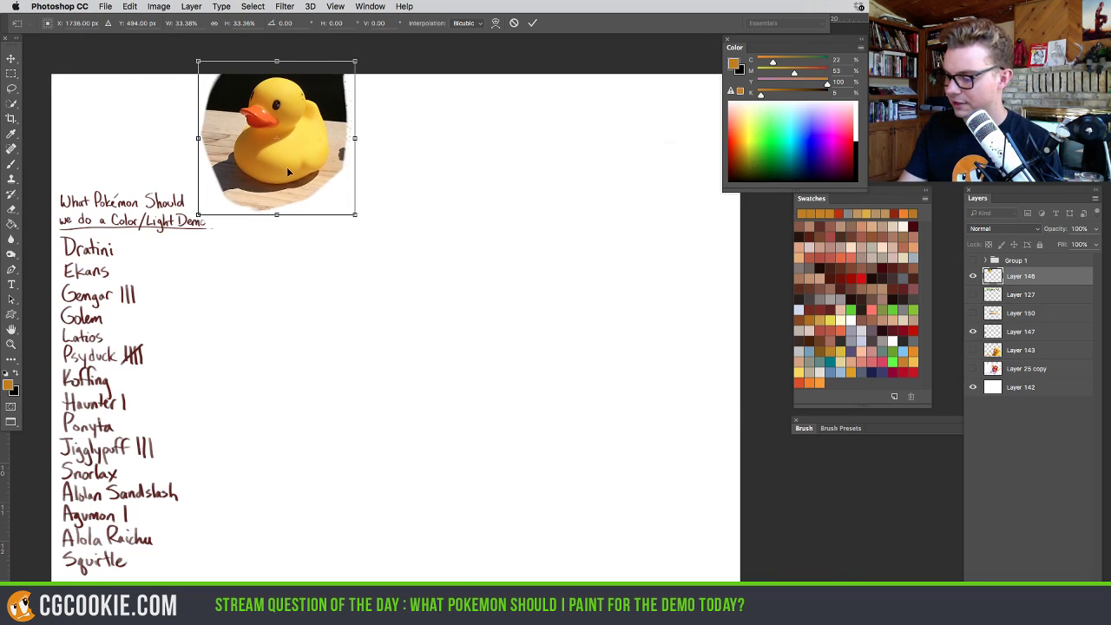
drag(286, 167, 247, 178)
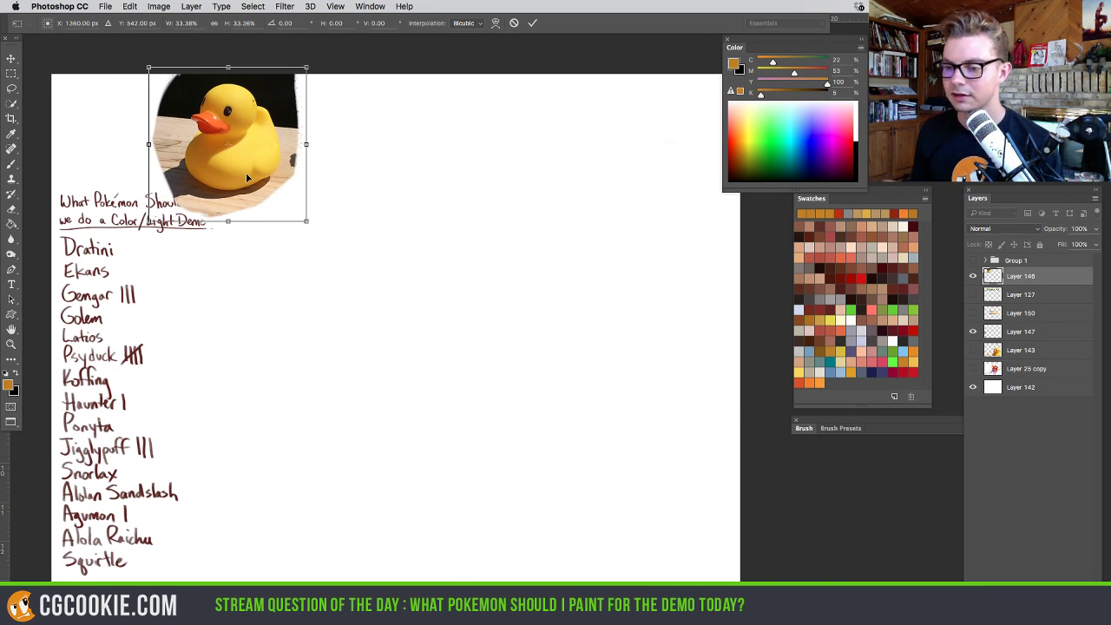
right_click(287, 430)
click(280, 438)
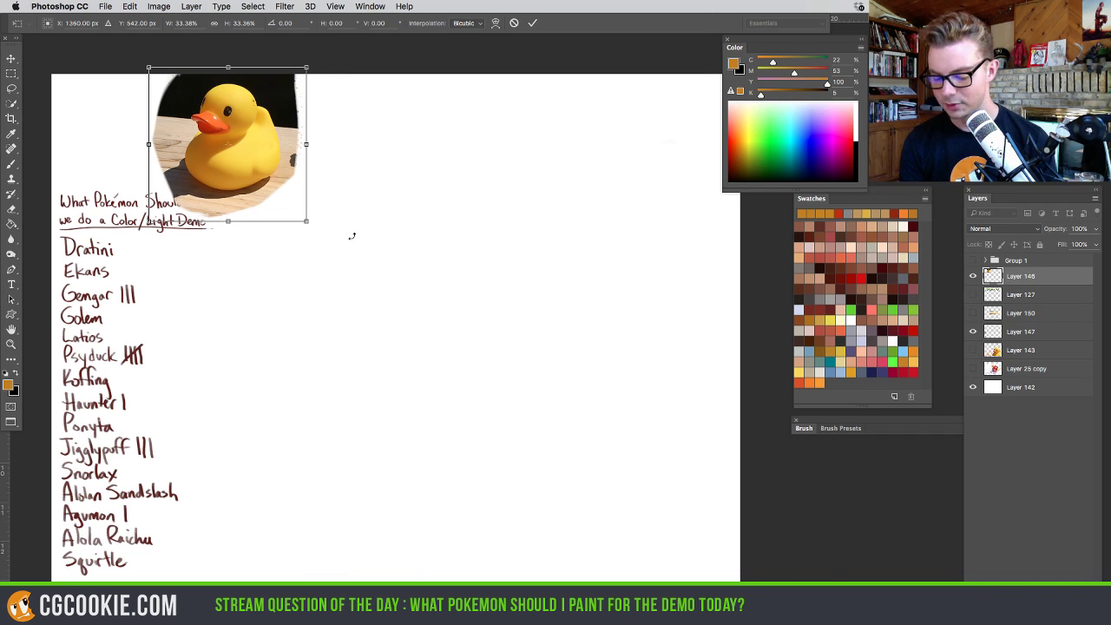
key(Return)
mouse_move(330, 398)
mouse_down()
mouse_move(316, 403)
mouse_move(319, 375)
mouse_up()
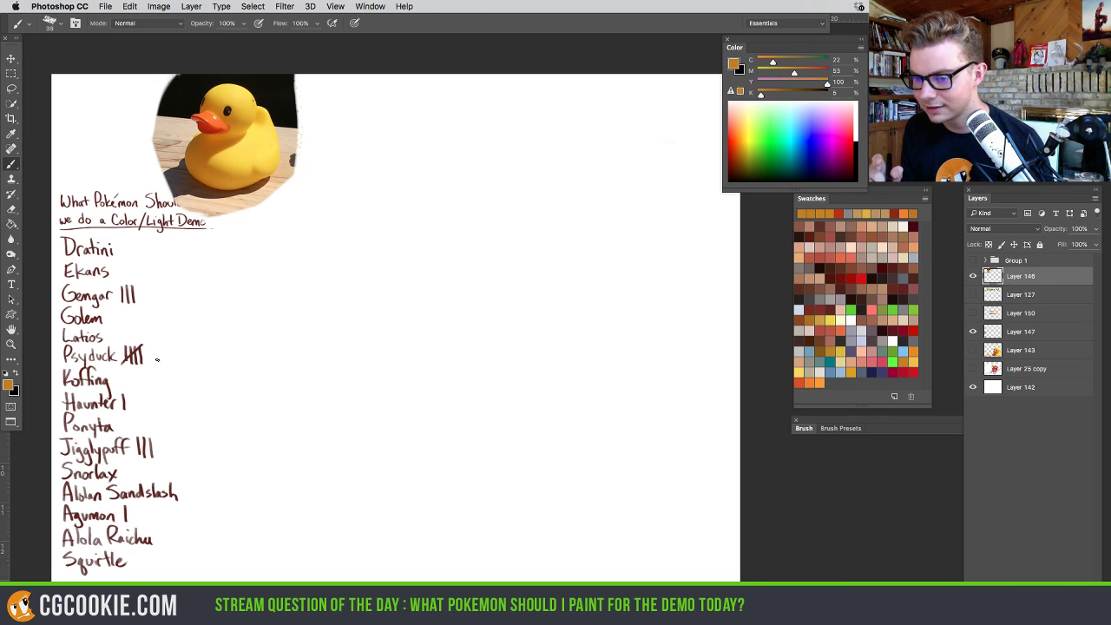
Add tally marks to the Pokémon list: three for Ponyta and one each for Gengar, Golem, Agumon and Snorlax
drag(123, 415, 122, 433)
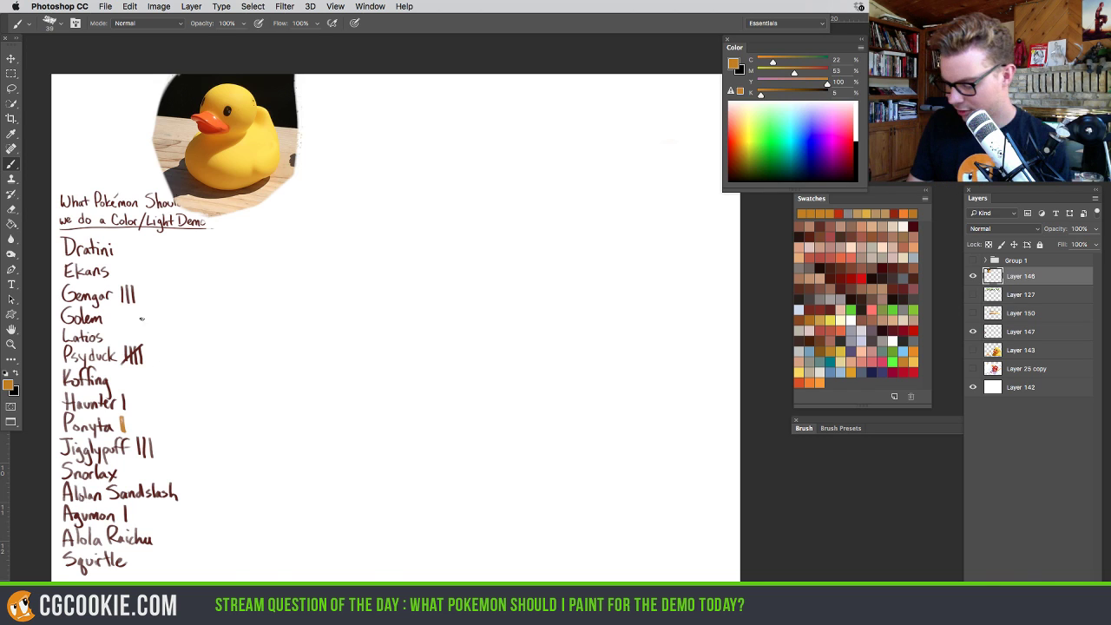
drag(110, 311, 111, 327)
drag(140, 287, 142, 302)
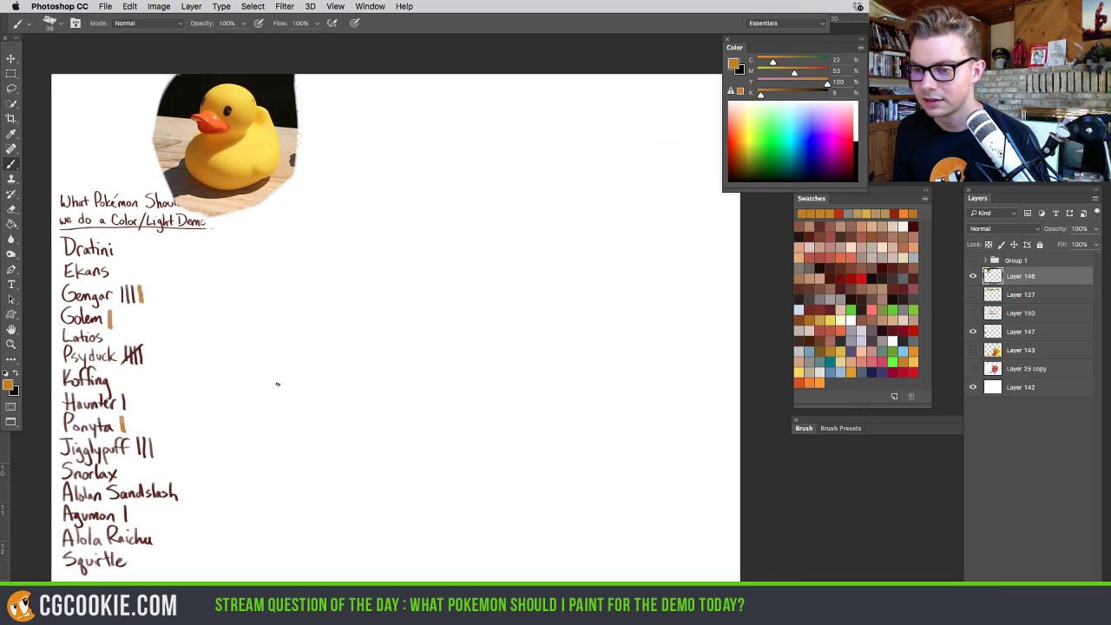
drag(130, 418, 130, 433)
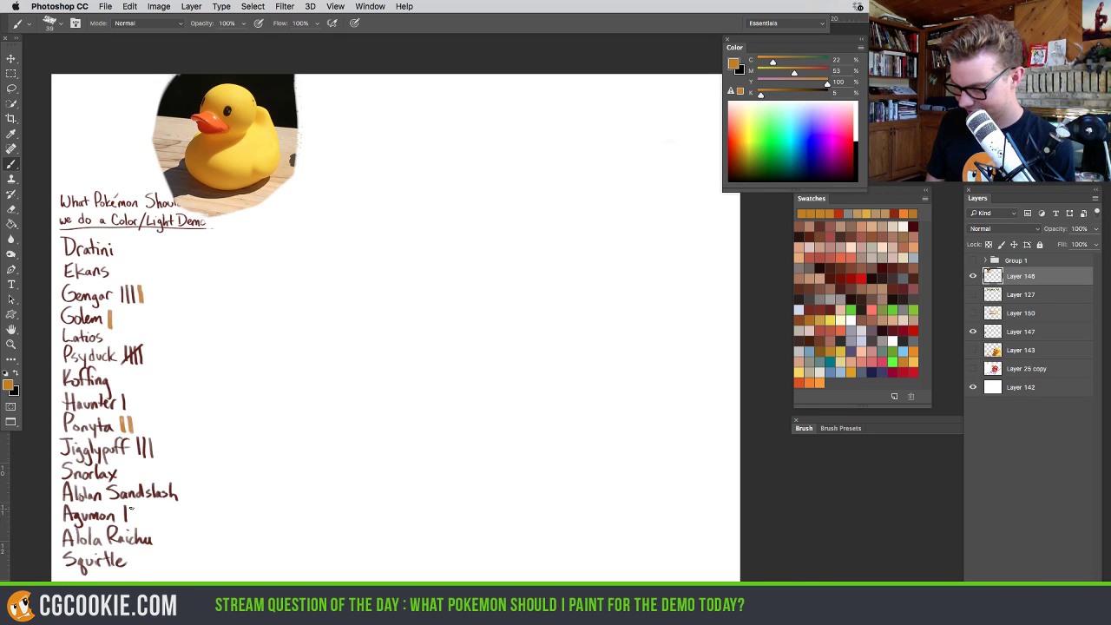
drag(131, 507, 133, 521)
mouse_move(136, 418)
mouse_down()
mouse_move(138, 429)
mouse_move(168, 406)
mouse_up()
drag(125, 465, 126, 478)
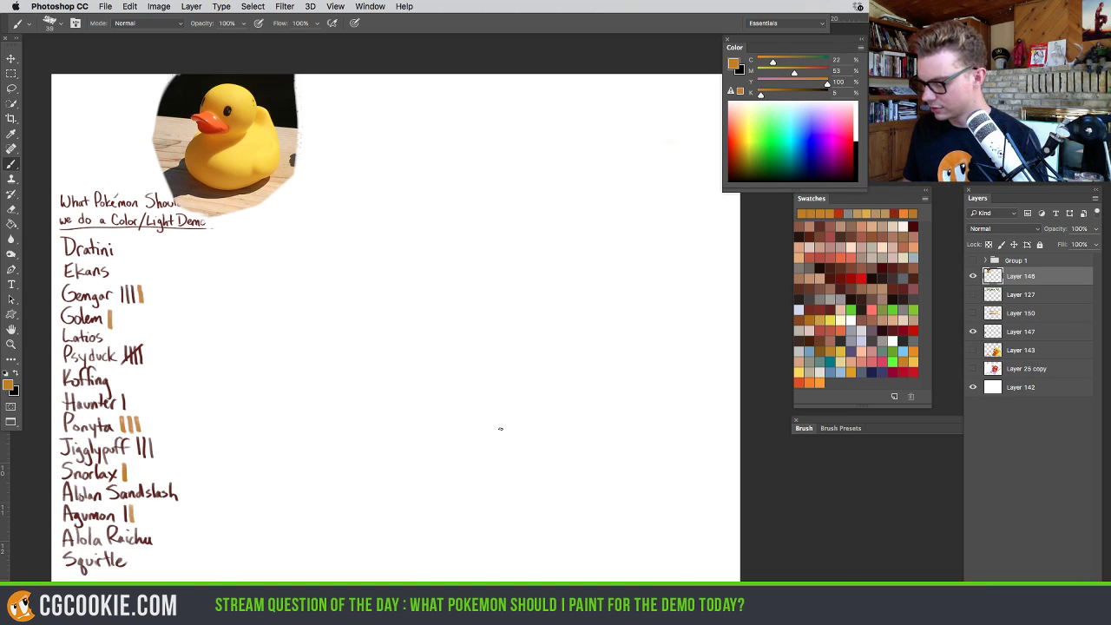
Switch to the Untitled-1 document with the three duck photos and show it in full-screen view
key(f)
key(f)
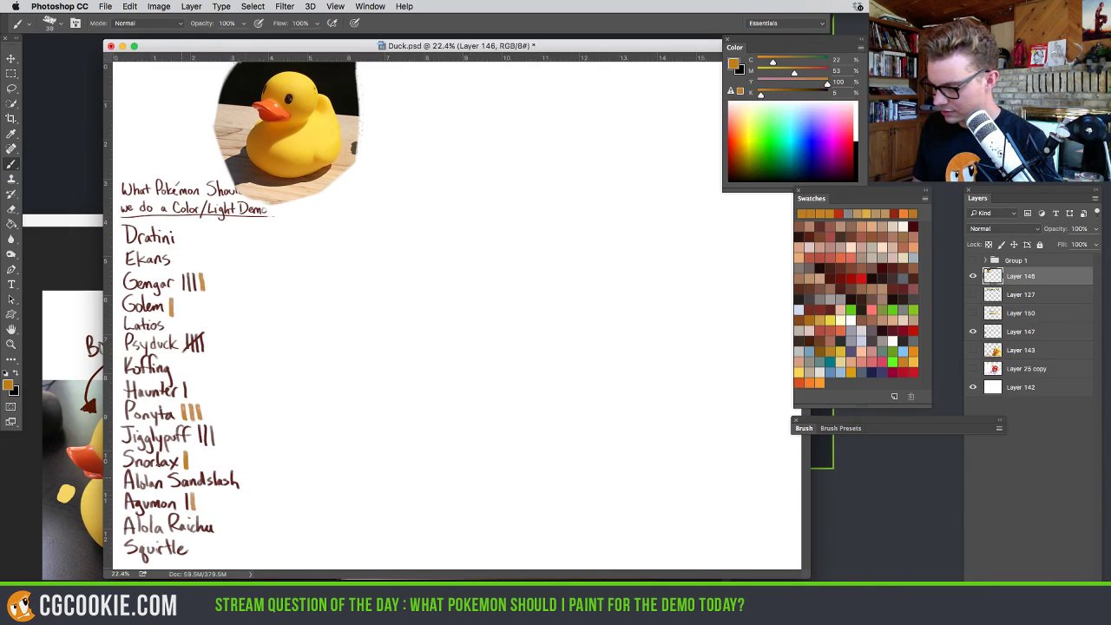
click(82, 450)
key(super+equal)
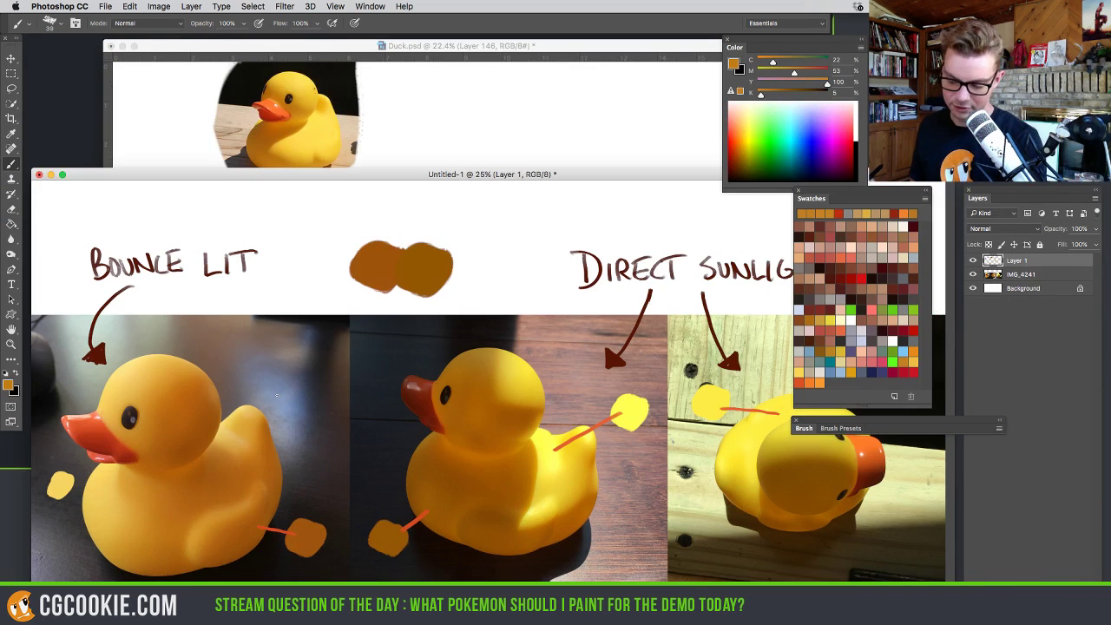
key(f)
scroll(562, 481, right, 5)
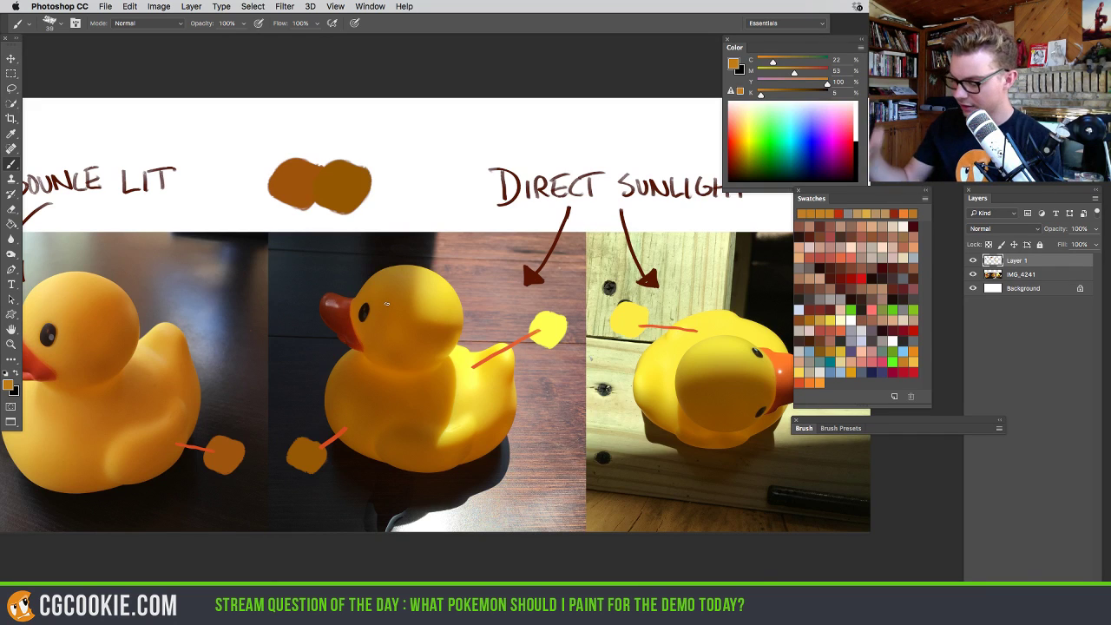
Sample the dark red of the middle duck's beak, and circle its upper chest with it as a mark that is undone
alt+click(393, 361)
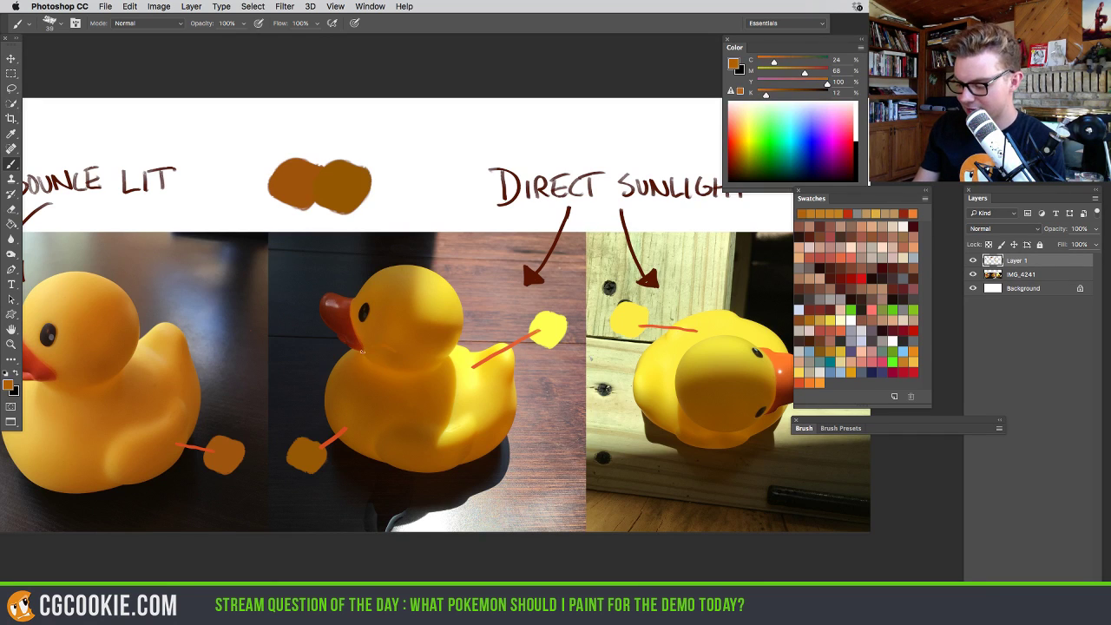
alt+click(341, 313)
mouse_move(402, 358)
mouse_down()
mouse_move(353, 355)
mouse_move(430, 387)
mouse_move(366, 347)
mouse_up()
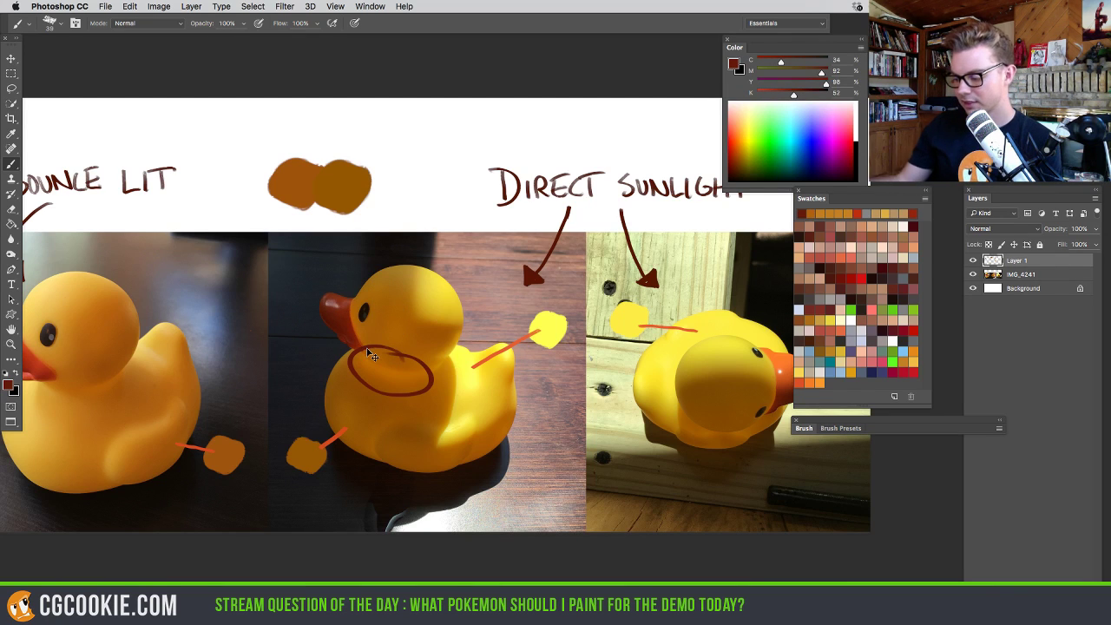
key(ctrl+z)
Draw an arrow from the Direct Sunlight label onto the middle duck and a small circle on its chest, undoing each
mouse_move(493, 198)
mouse_down()
mouse_move(468, 254)
mouse_move(430, 299)
mouse_move(426, 289)
mouse_up()
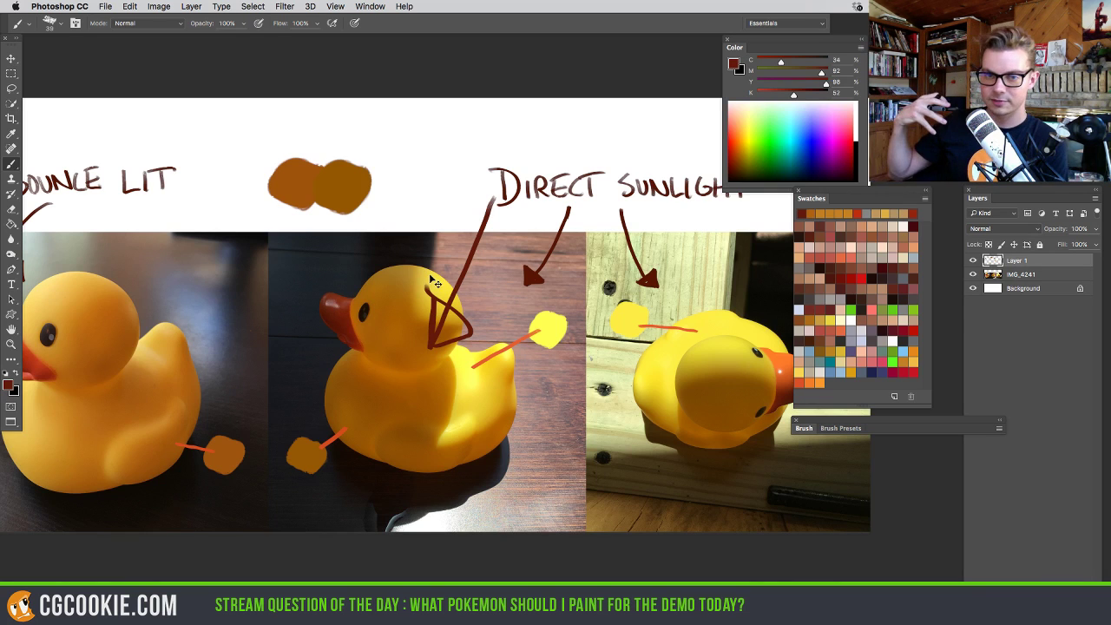
key(ctrl+z)
mouse_move(401, 382)
mouse_down()
mouse_move(378, 358)
mouse_move(389, 392)
mouse_up()
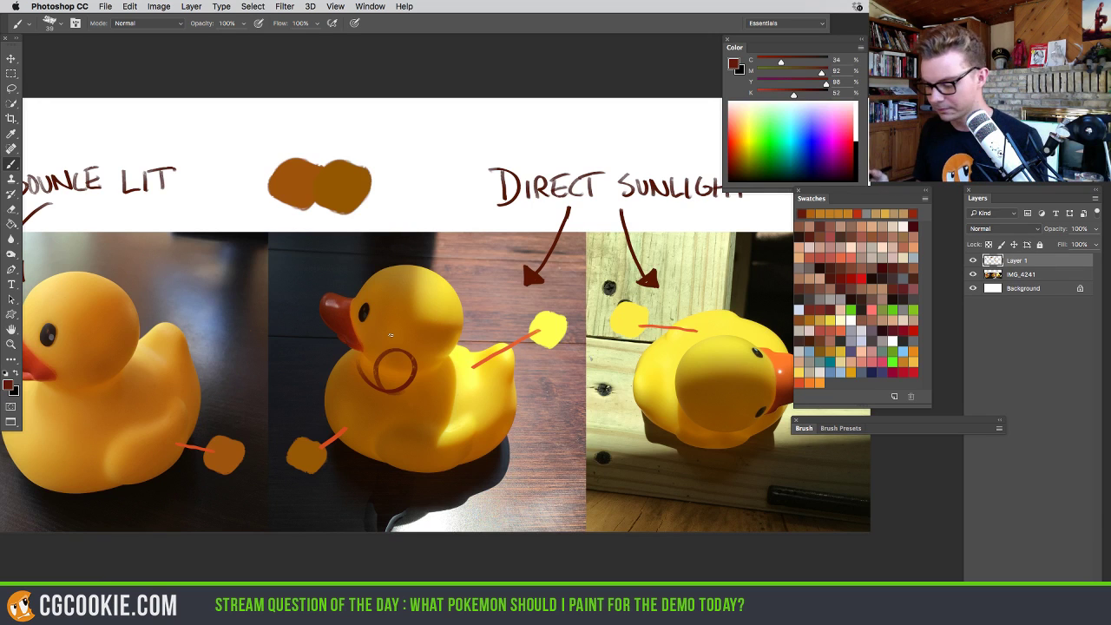
key(super+z)
Stroke the light direction down beside the middle duck and above the bounce-lit duck, undoing each stroke
drag(584, 414, 600, 394)
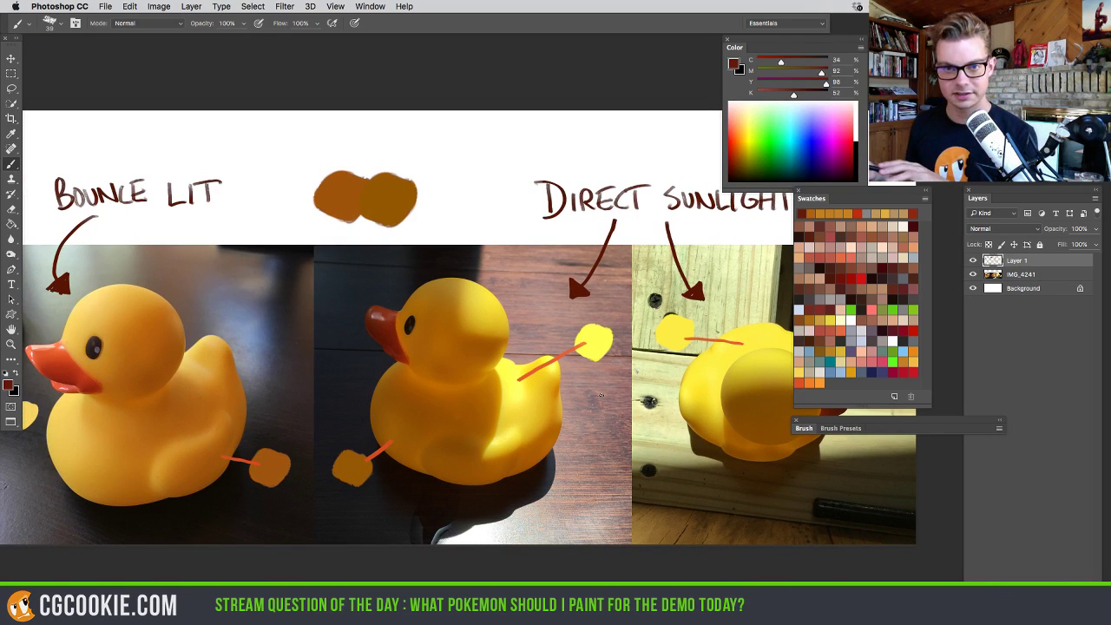
mouse_move(548, 124)
mouse_down()
mouse_move(506, 306)
mouse_move(566, 279)
mouse_up()
key(super+z)
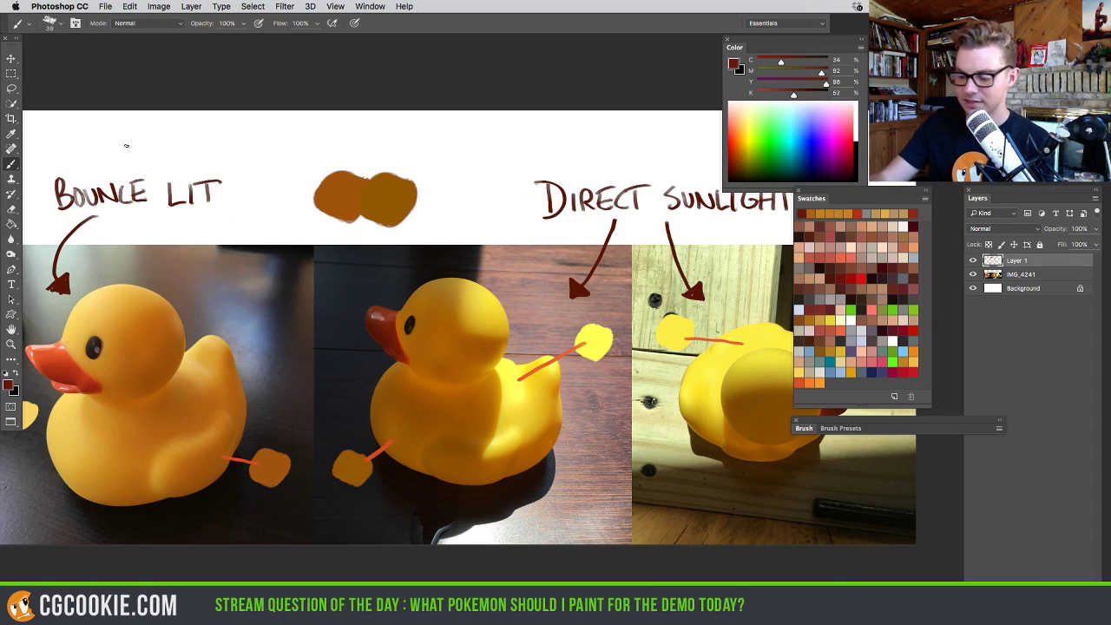
mouse_move(126, 145)
mouse_down()
mouse_move(150, 271)
mouse_move(136, 281)
mouse_move(157, 305)
mouse_move(131, 271)
mouse_up()
key(super+z)
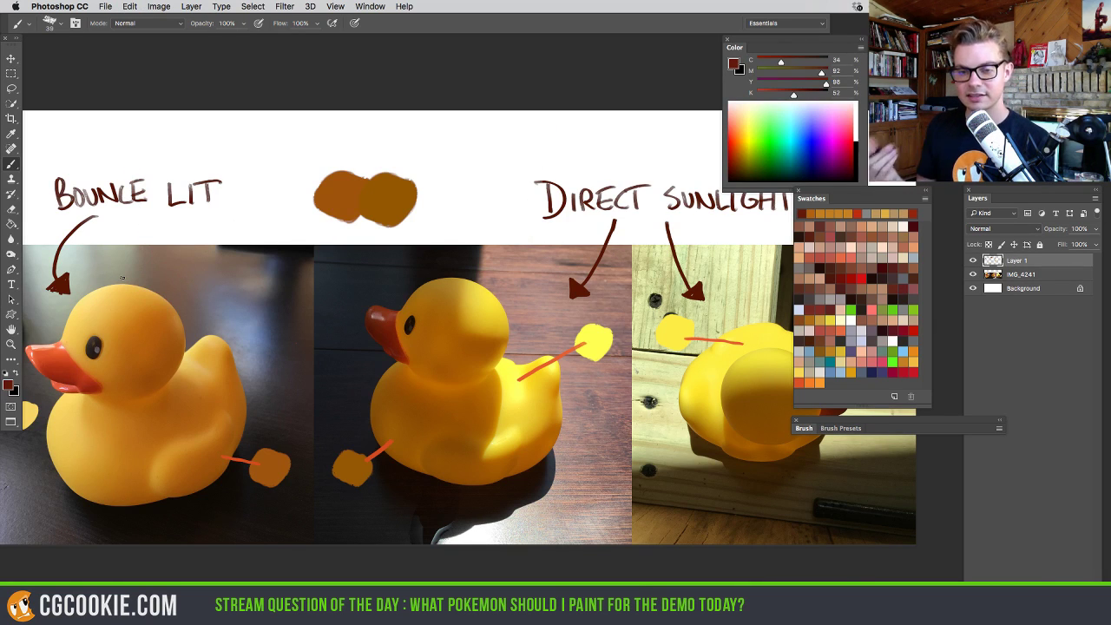
Draw a large loose ring around the bounce-lit duck's photo and undo it
drag(191, 486, 258, 471)
mouse_move(328, 373)
mouse_down()
mouse_move(339, 318)
mouse_move(96, 525)
mouse_move(161, 252)
mouse_up()
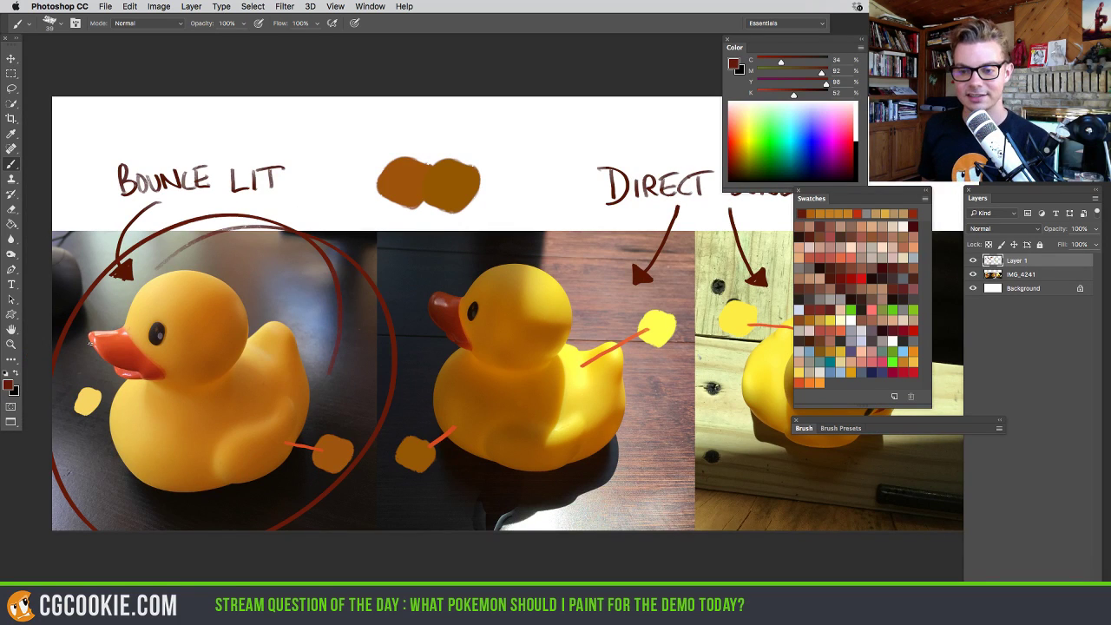
key(super+z)
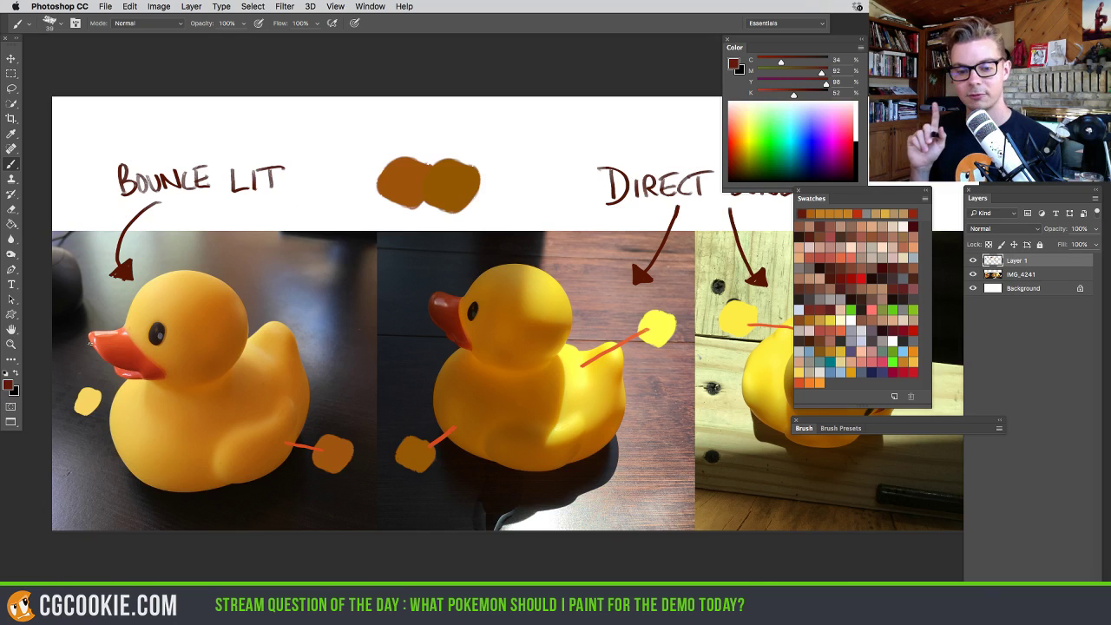
Circle the middle duck's shaded beak twice in dark red, undoing each circle
scroll(496, 458, right, 5)
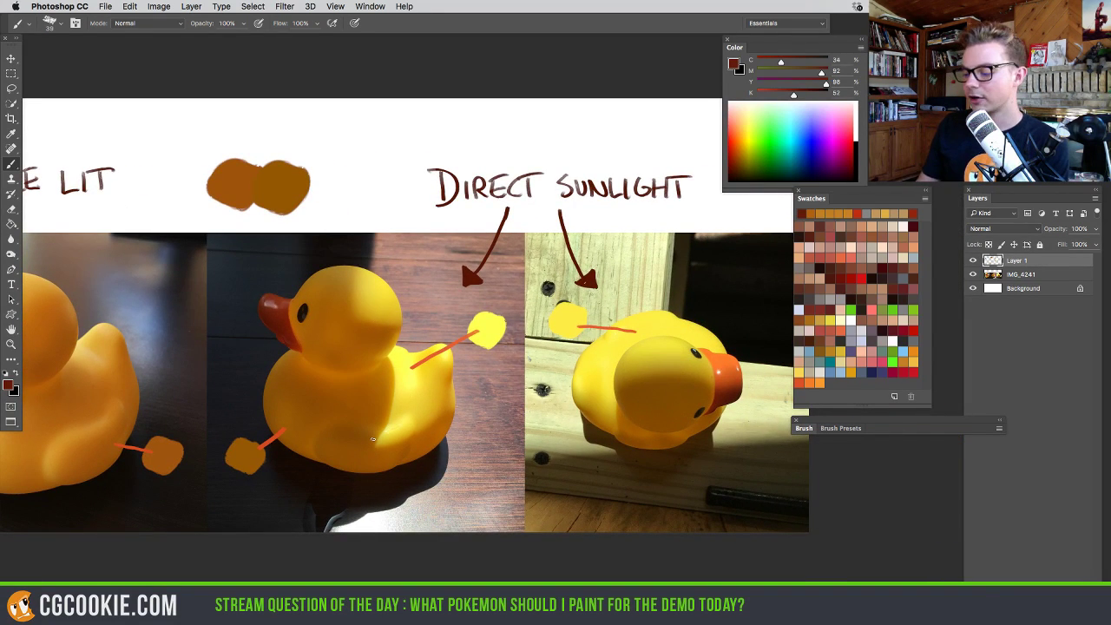
mouse_move(295, 293)
mouse_down()
mouse_move(236, 290)
mouse_move(289, 379)
mouse_move(297, 280)
mouse_move(228, 288)
mouse_up()
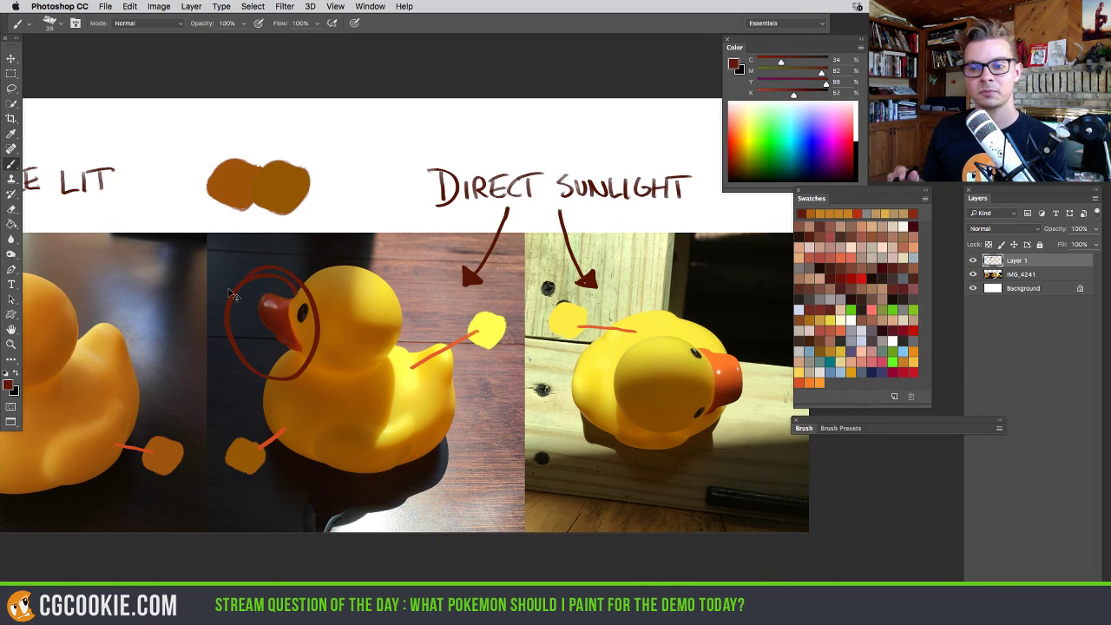
key(ctrl+z)
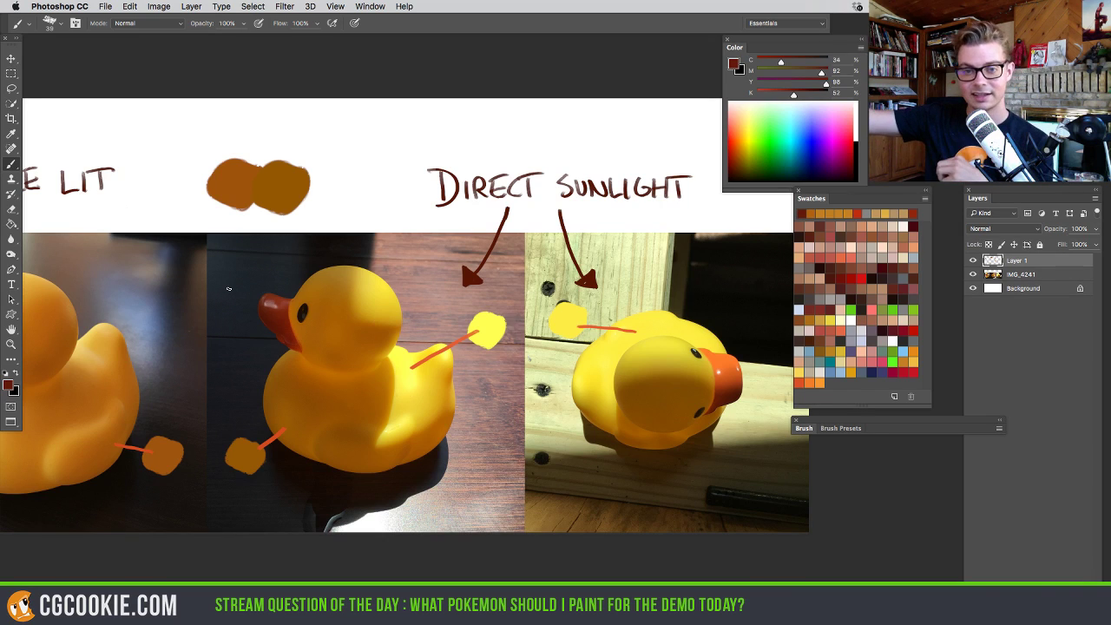
mouse_move(280, 266)
mouse_down()
mouse_move(276, 346)
mouse_move(302, 279)
mouse_up()
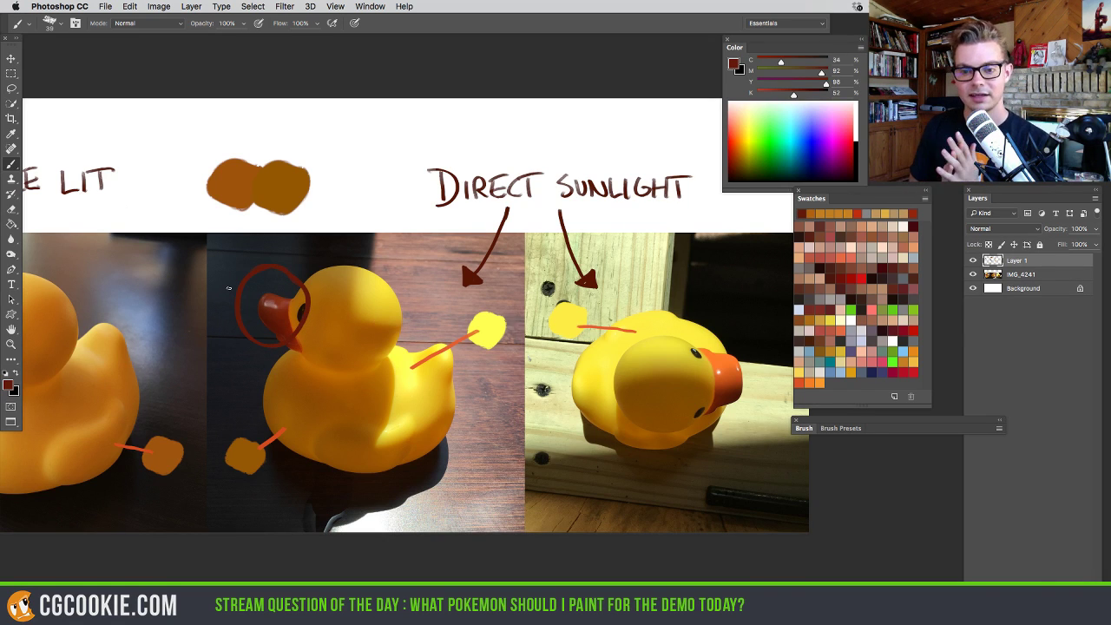
key(super+z)
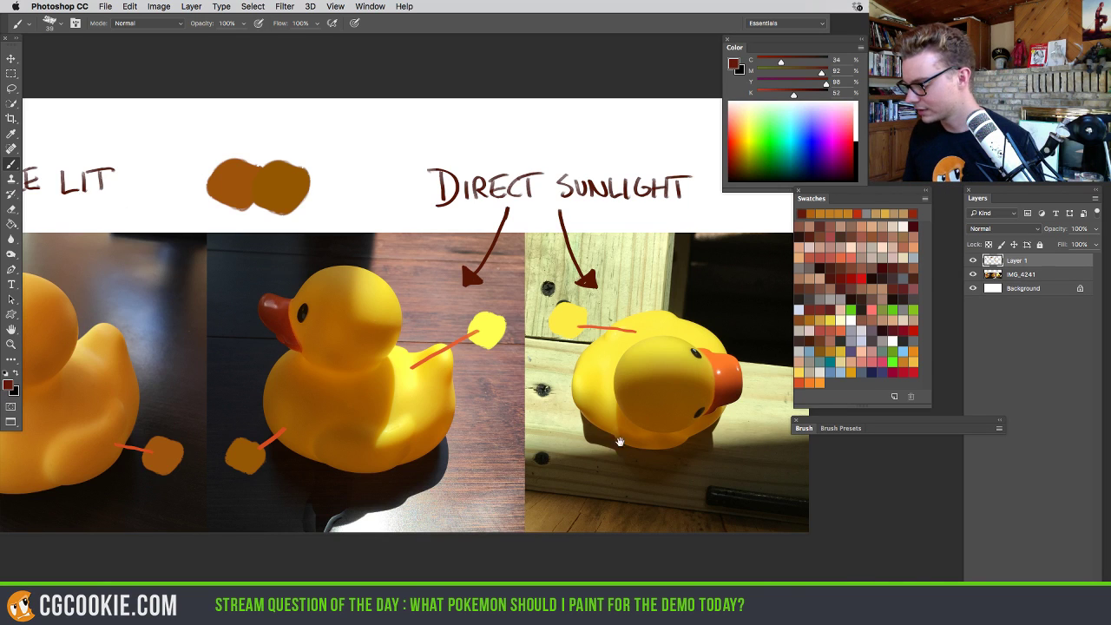
Circle the whole bounce-lit duck in dark red on Layer 1
scroll(530, 457, right, 5)
drag(401, 462, 622, 450)
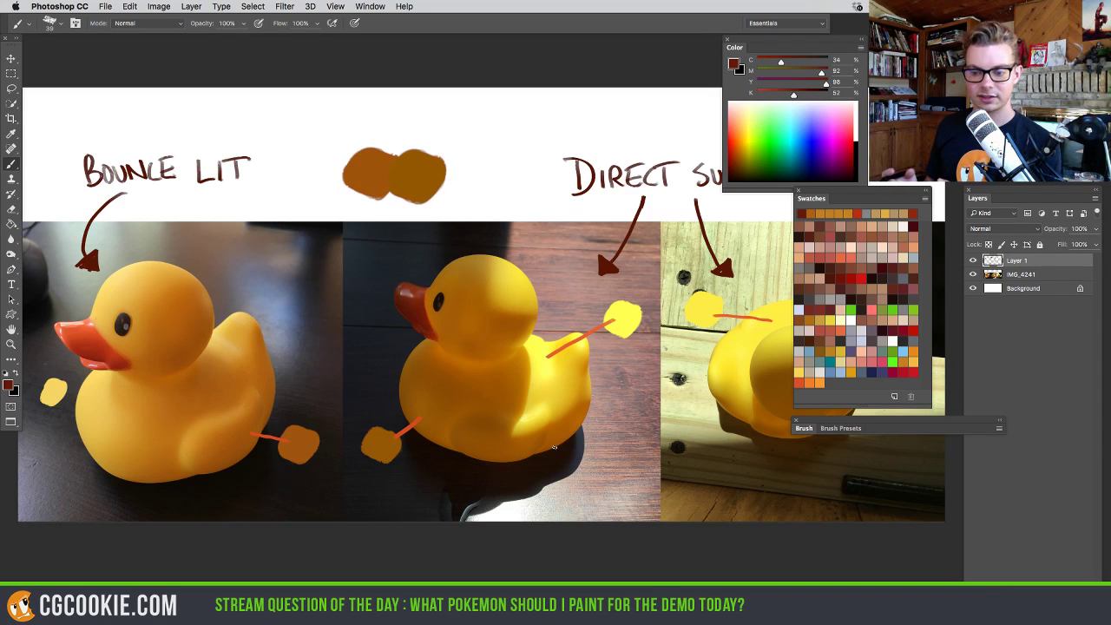
mouse_move(260, 366)
mouse_down()
mouse_move(69, 287)
mouse_move(303, 417)
mouse_move(269, 334)
mouse_up()
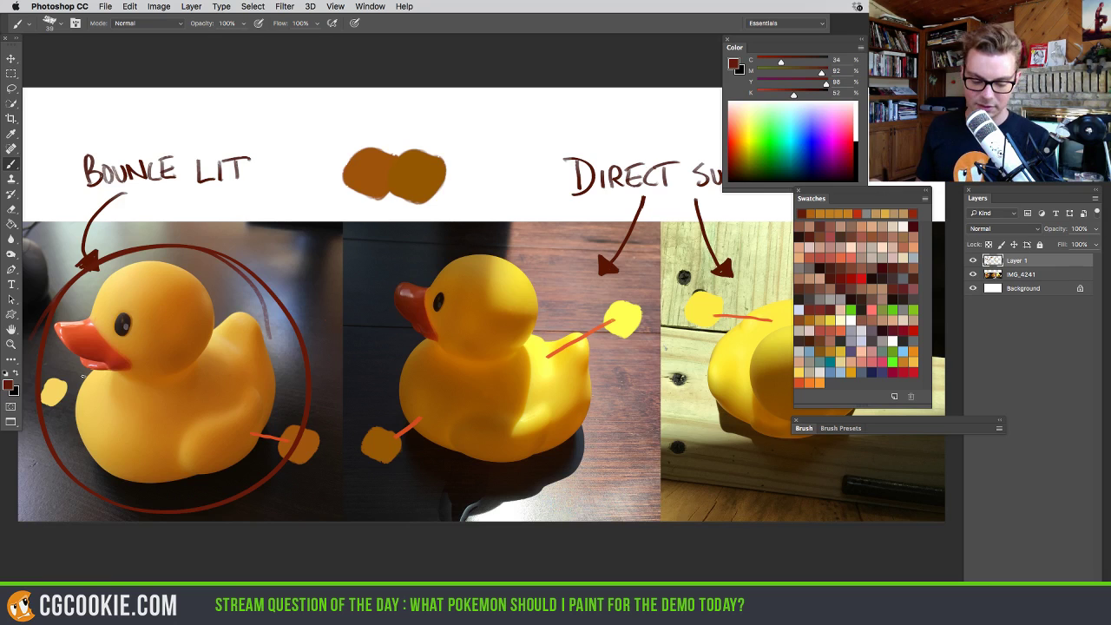
Sample the bounce-lit duck's light yellow head and compare it with the shaded belly in the foreground Color Picker
alt+click(105, 296)
click(10, 386)
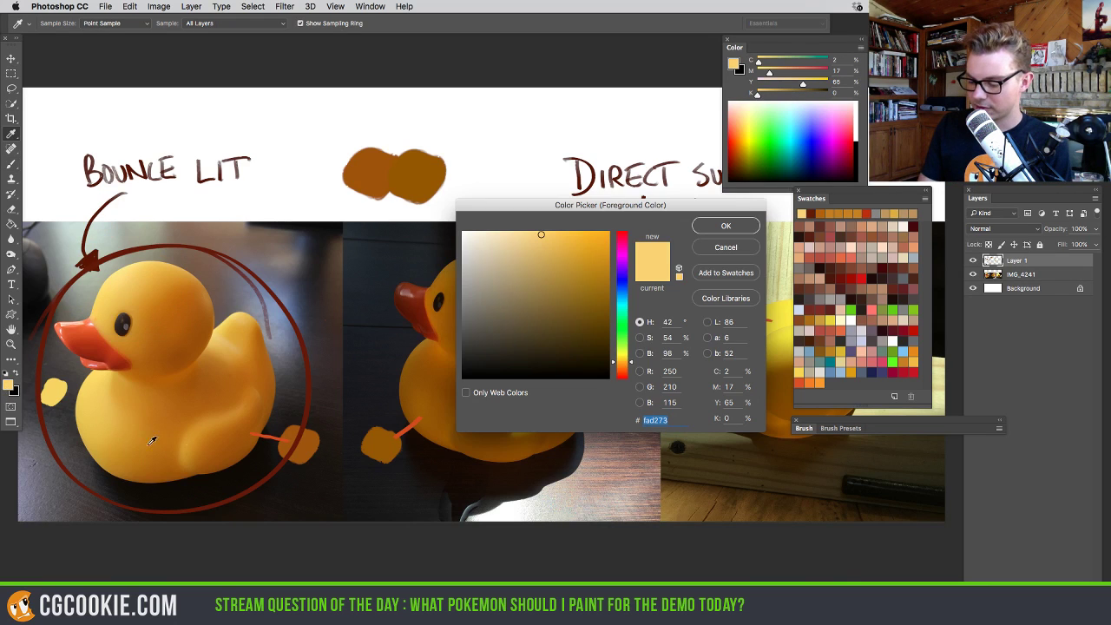
click(163, 414)
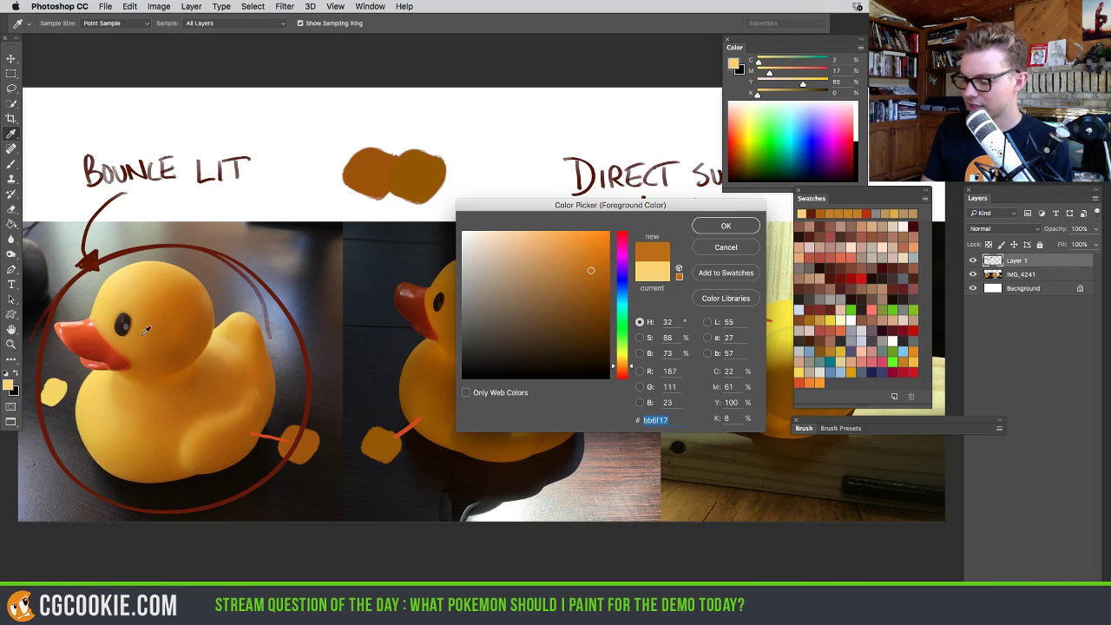
click(151, 286)
click(152, 420)
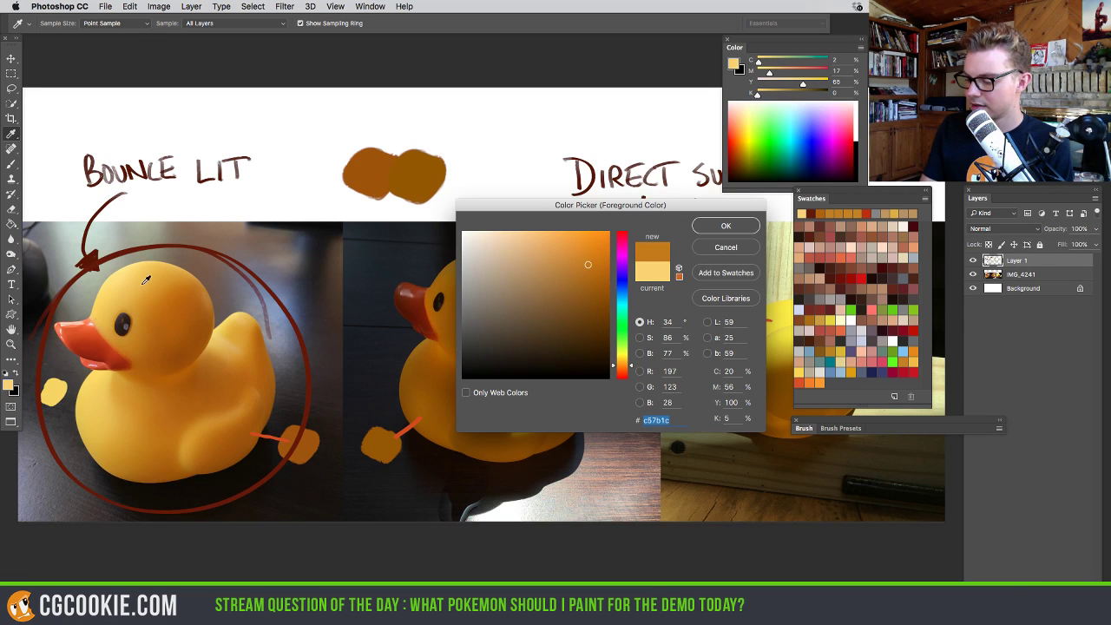
click(145, 279)
click(152, 414)
Compare the sunlit yellow of the middle duck's back with its shaded lower belly in the Color Picker
click(417, 269)
drag(597, 209, 674, 207)
drag(496, 390, 334, 395)
drag(638, 205, 590, 212)
click(391, 363)
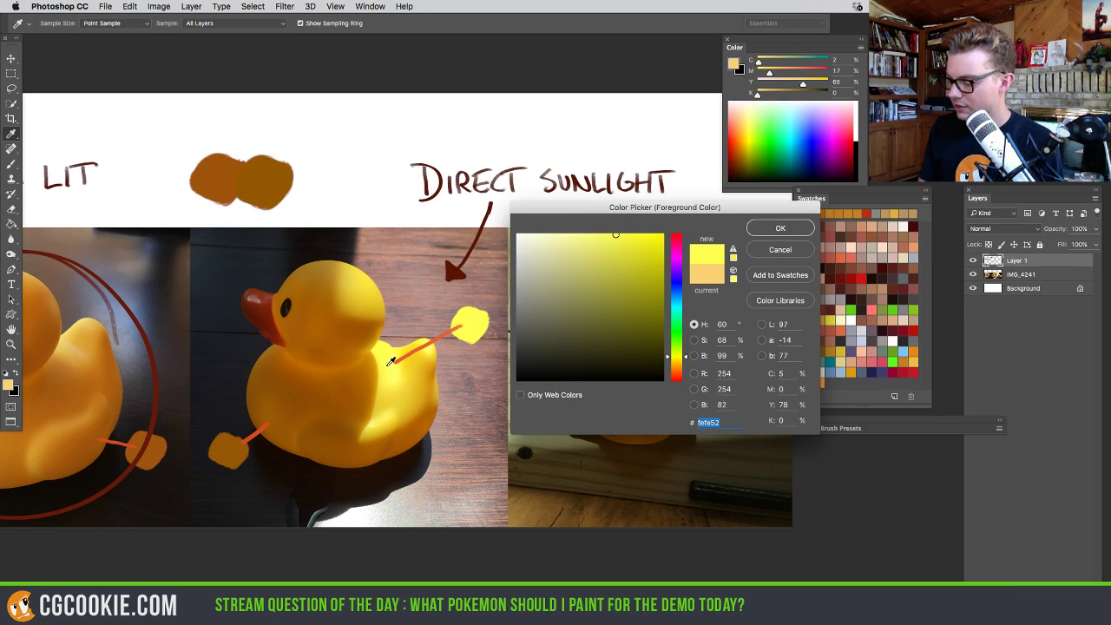
click(618, 266)
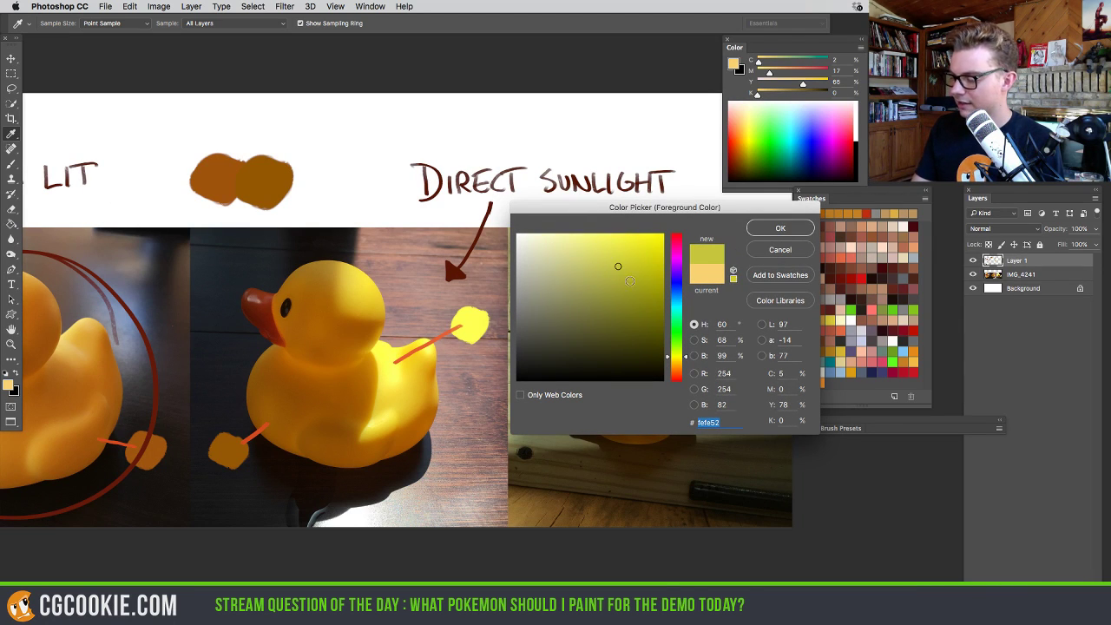
click(387, 365)
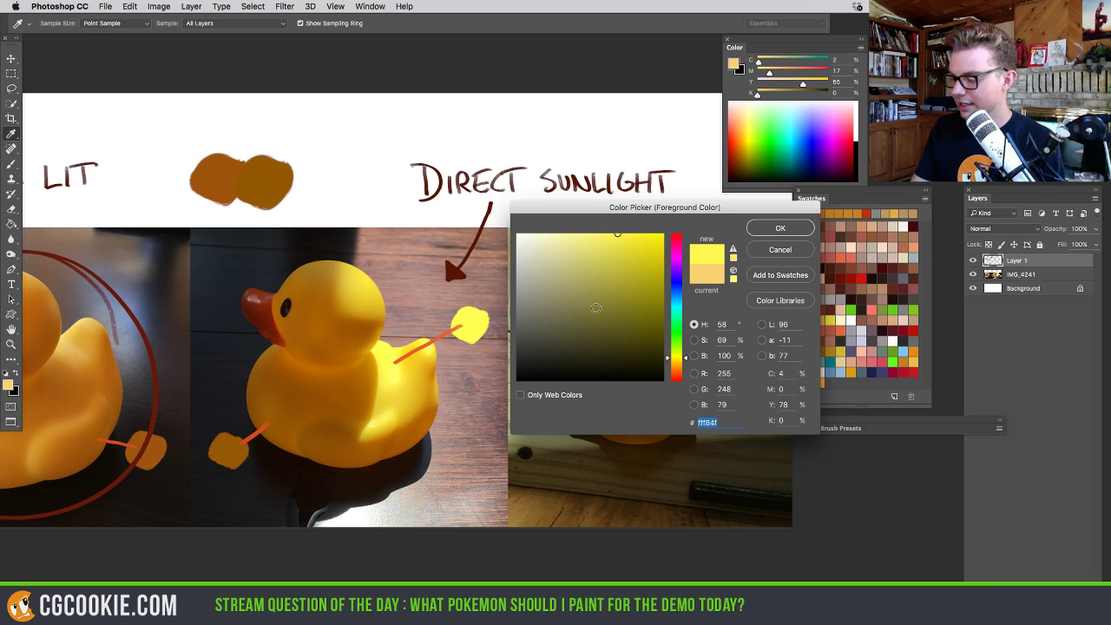
click(338, 431)
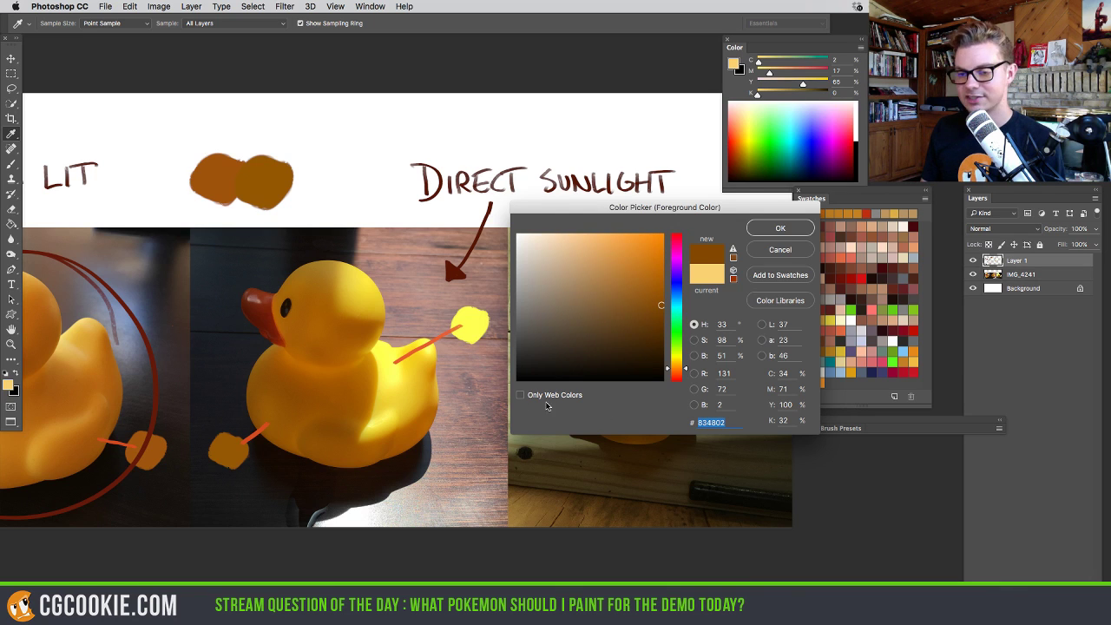
Sample several spots on the bounce-lit duck's wing and side to examine its shadow tones
click(66, 393)
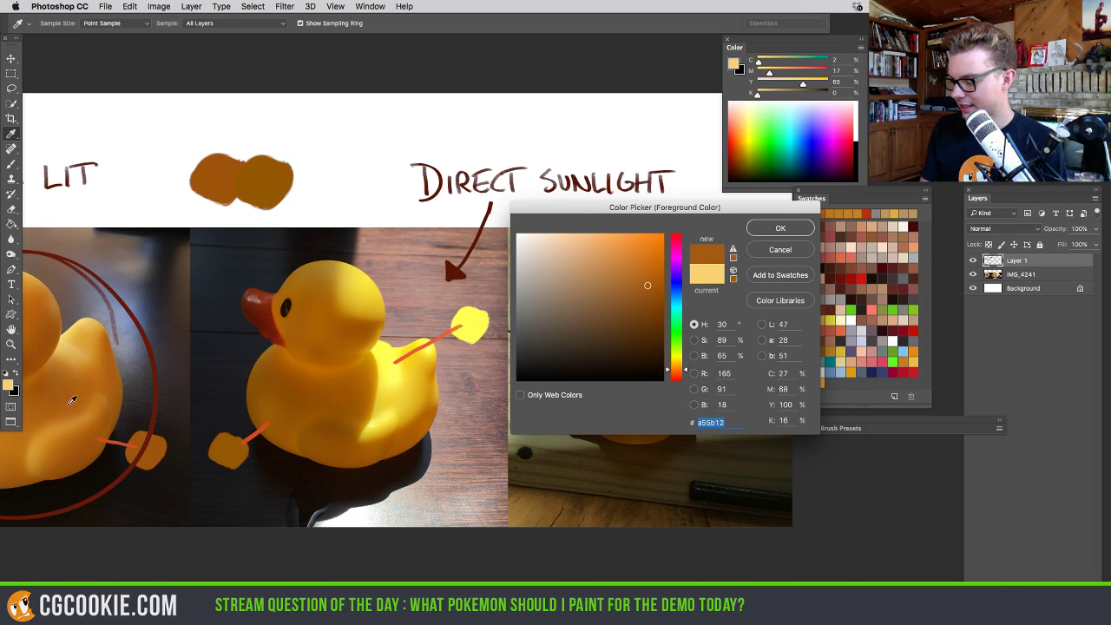
click(63, 393)
scroll(102, 422, left, 5)
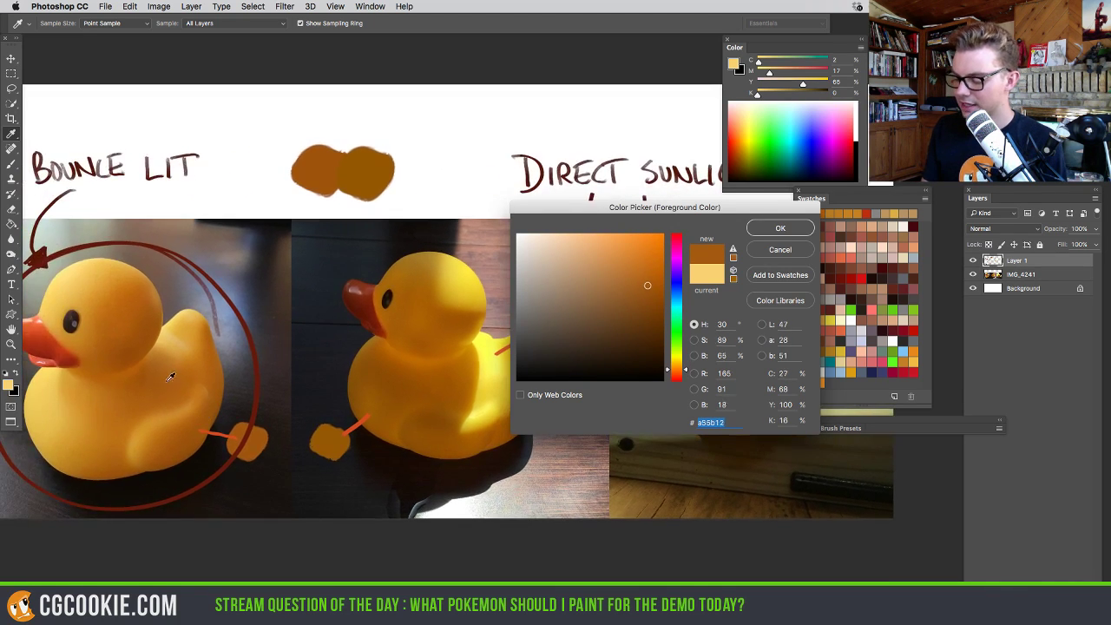
click(174, 401)
click(178, 433)
click(210, 381)
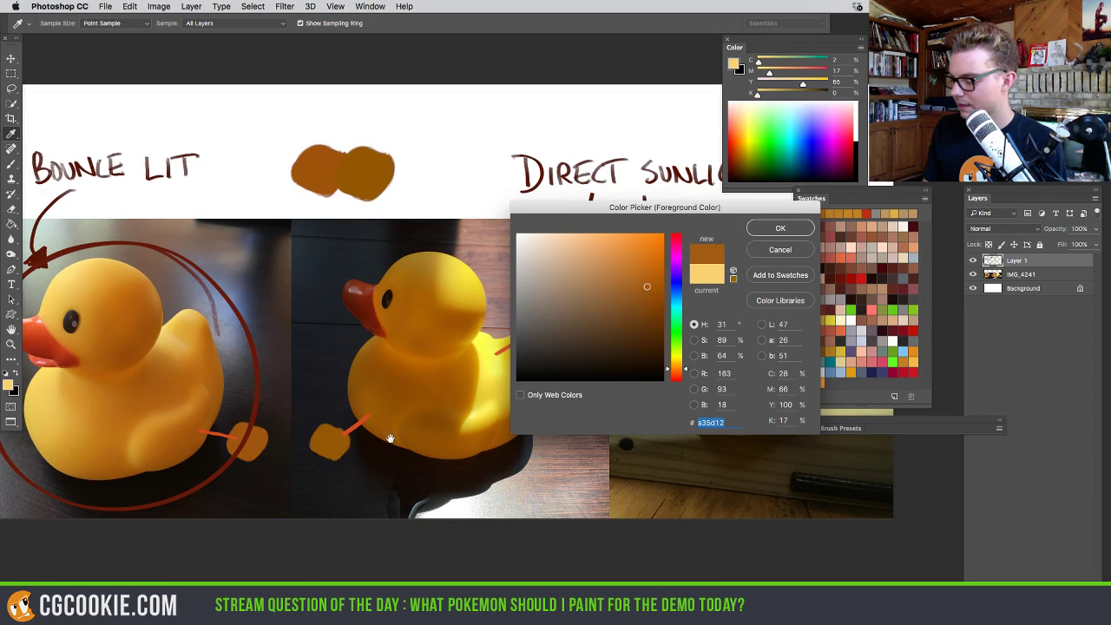
Sample the middle duck's shaded body and head to compare its tones with the bounce-lit duck's
scroll(390, 439, right, 5)
click(373, 391)
click(324, 385)
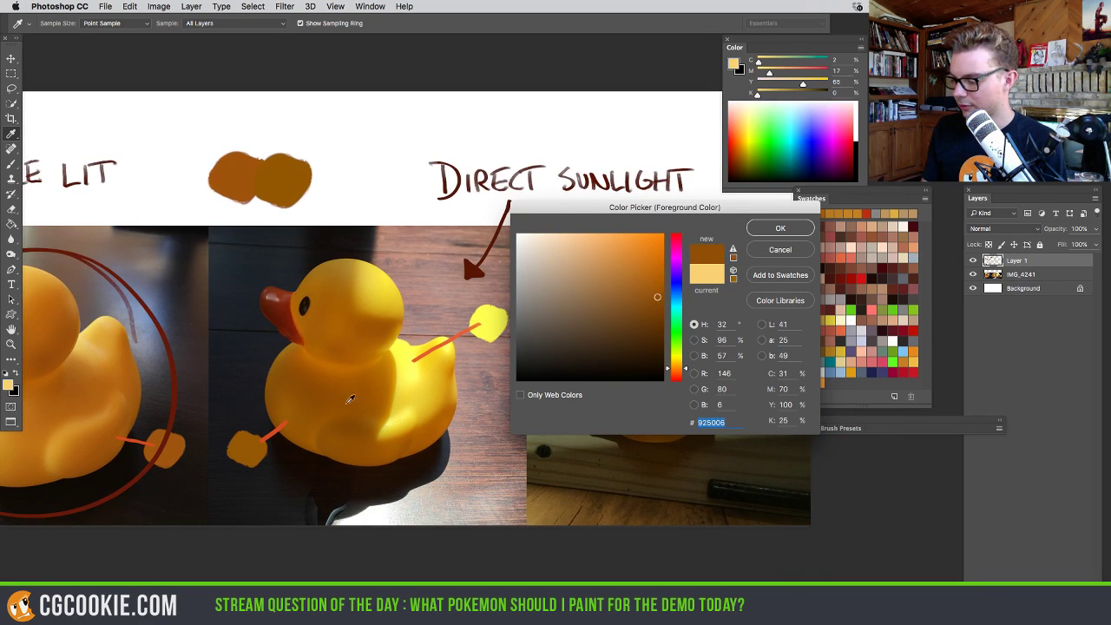
click(372, 396)
click(343, 310)
click(373, 334)
click(394, 374)
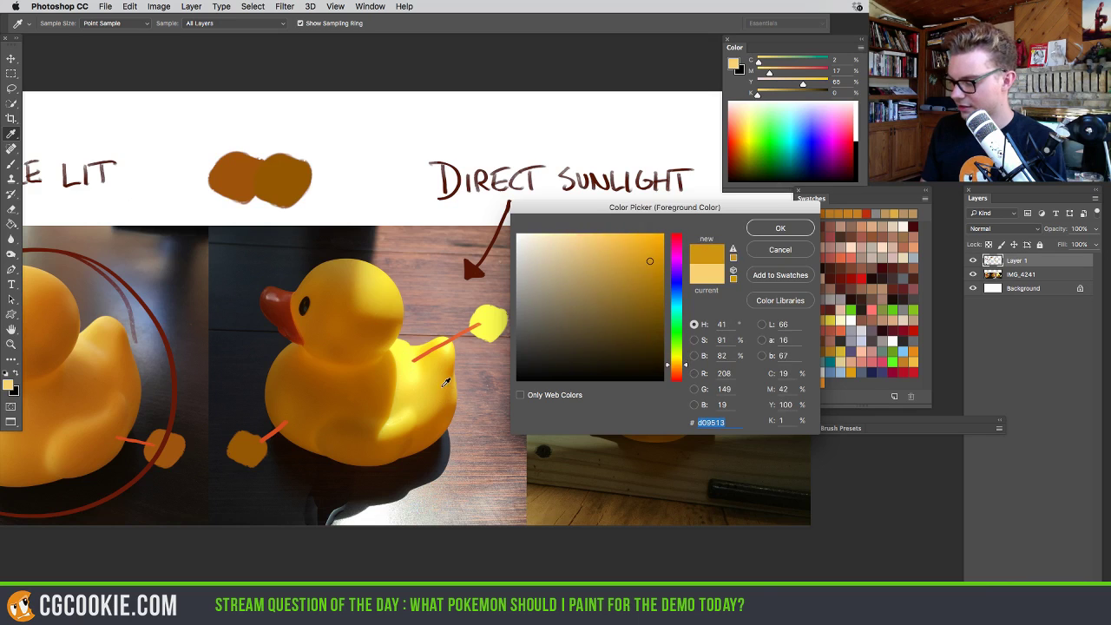
Sample colours across the sunlit and shaded areas of the middle duck's rear to compare them, leaving the foreground colour as it is
click(409, 389)
click(419, 399)
click(429, 401)
click(434, 404)
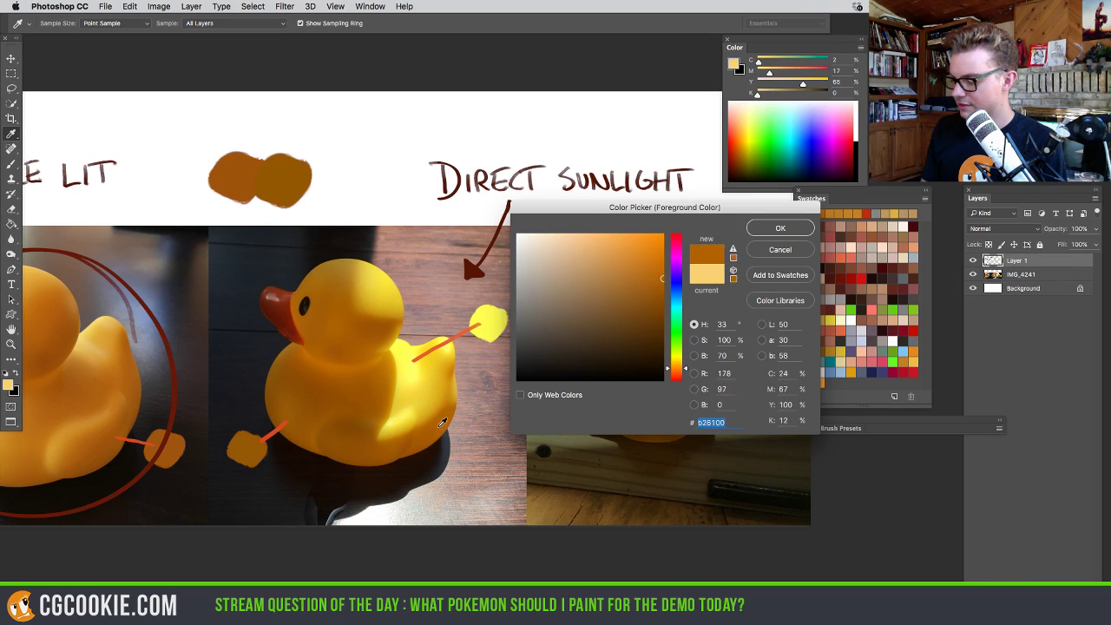
click(432, 397)
click(425, 393)
click(432, 398)
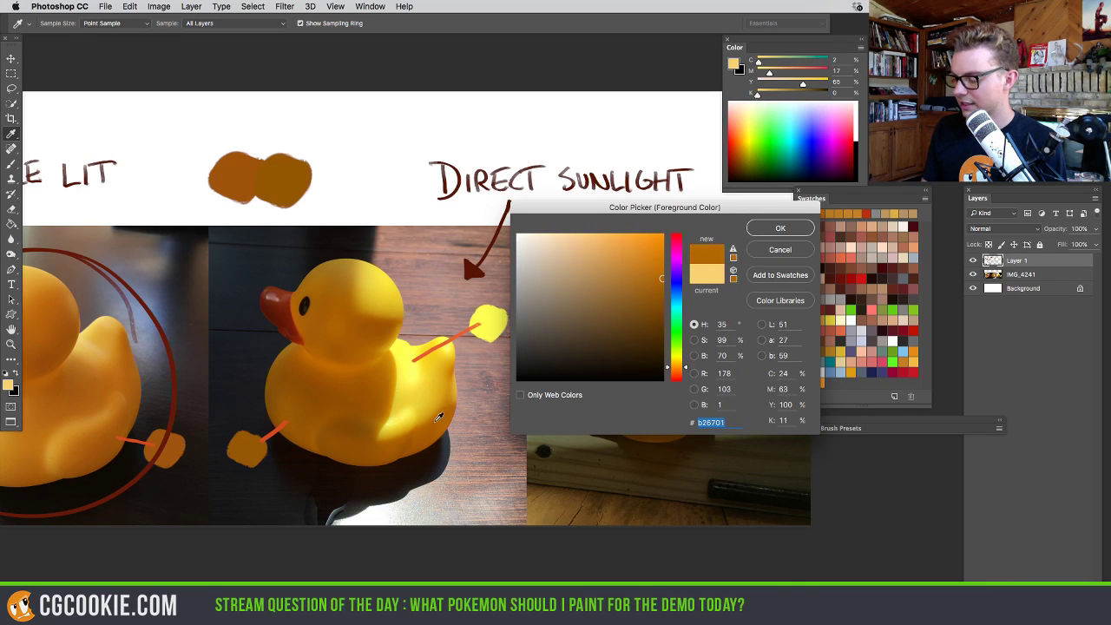
click(436, 421)
click(434, 410)
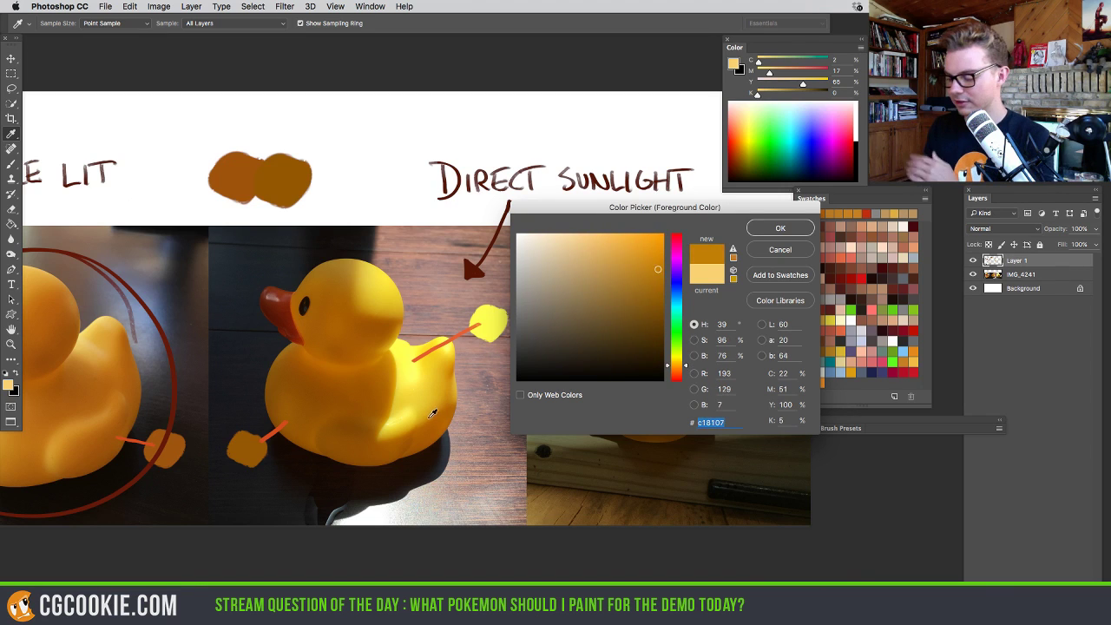
click(432, 423)
click(429, 409)
click(424, 398)
click(419, 395)
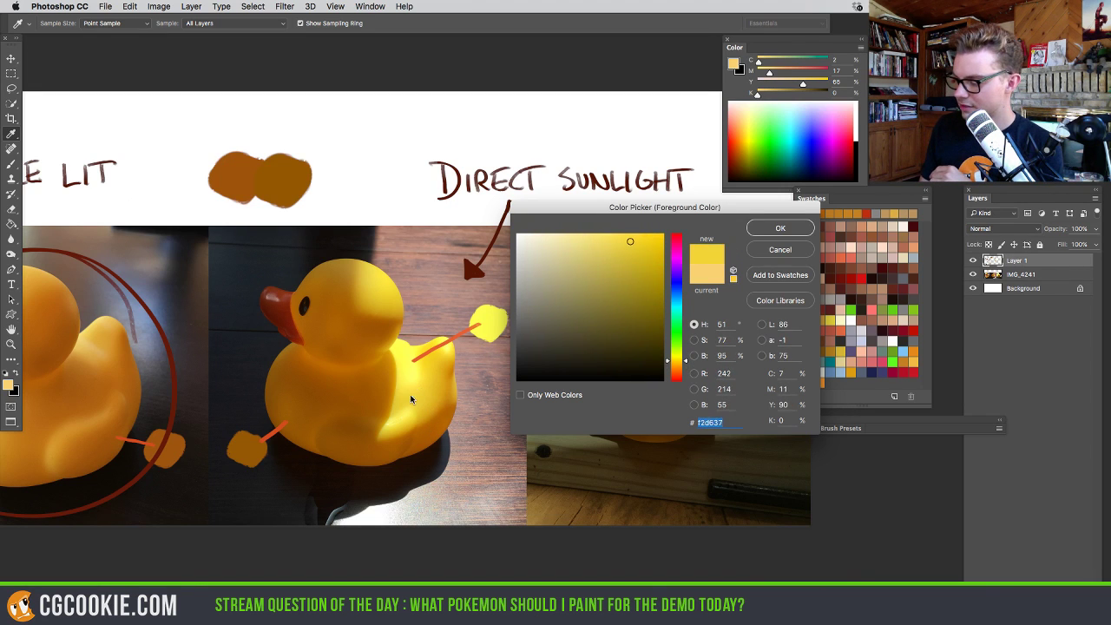
click(414, 392)
click(432, 415)
click(432, 415)
click(432, 425)
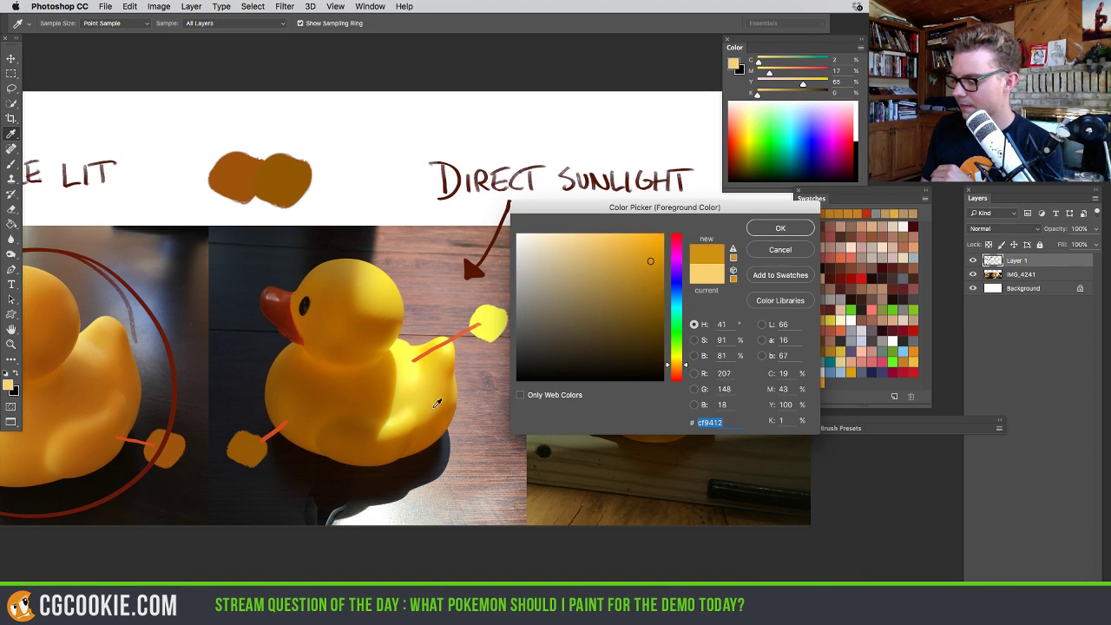
click(429, 421)
click(419, 383)
click(429, 406)
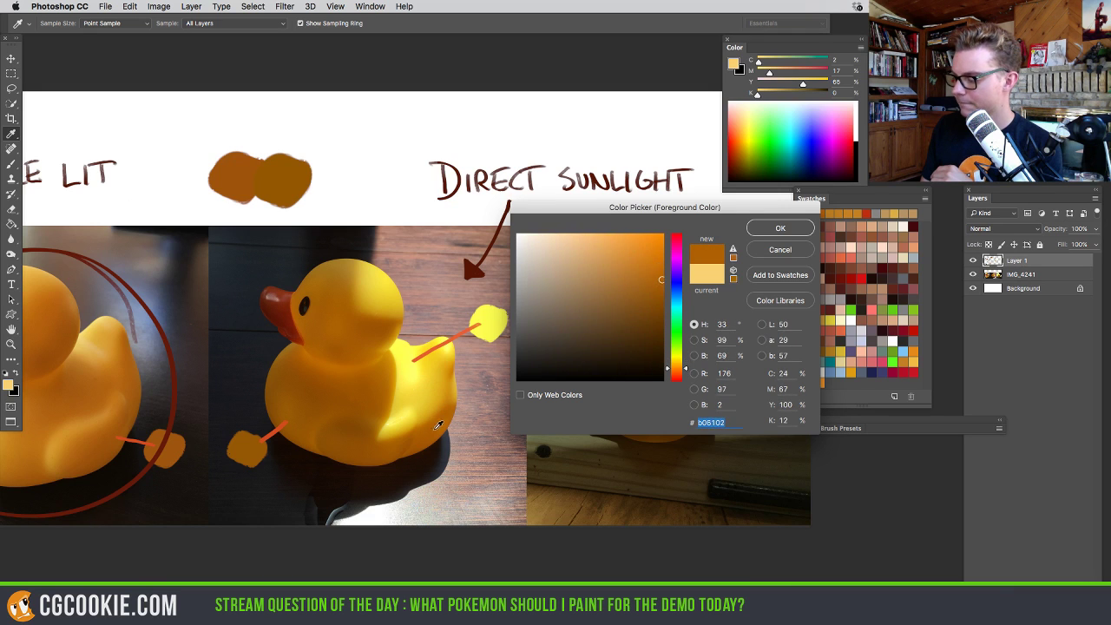
click(789, 249)
drag(565, 460, 433, 445)
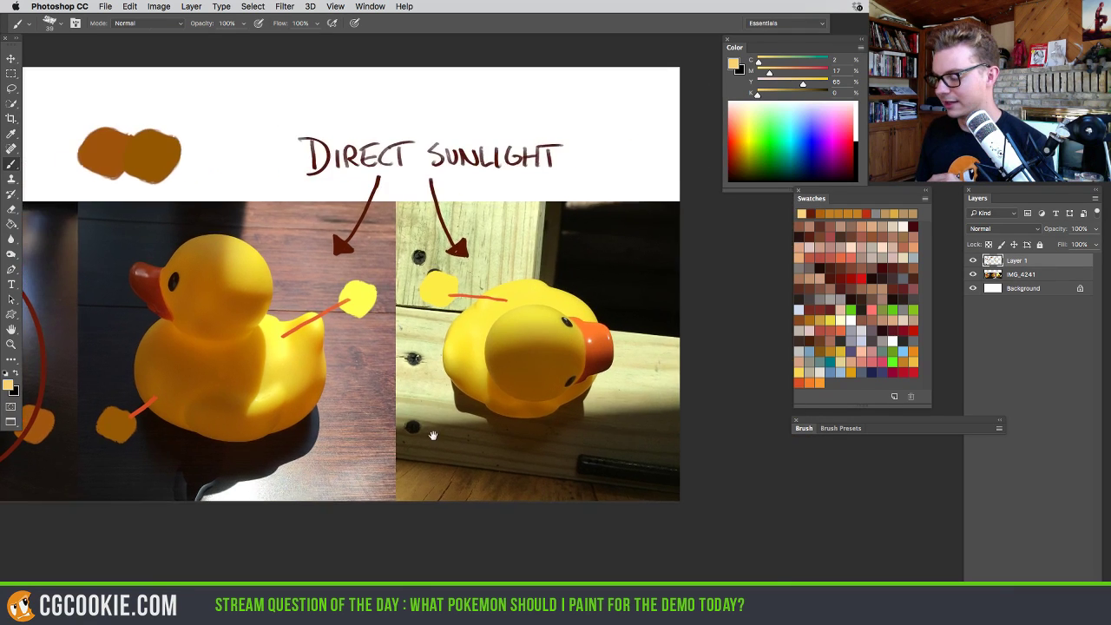
mouse_move(620, 340)
mouse_down()
mouse_move(521, 267)
mouse_move(533, 510)
mouse_up()
key(ctrl+z)
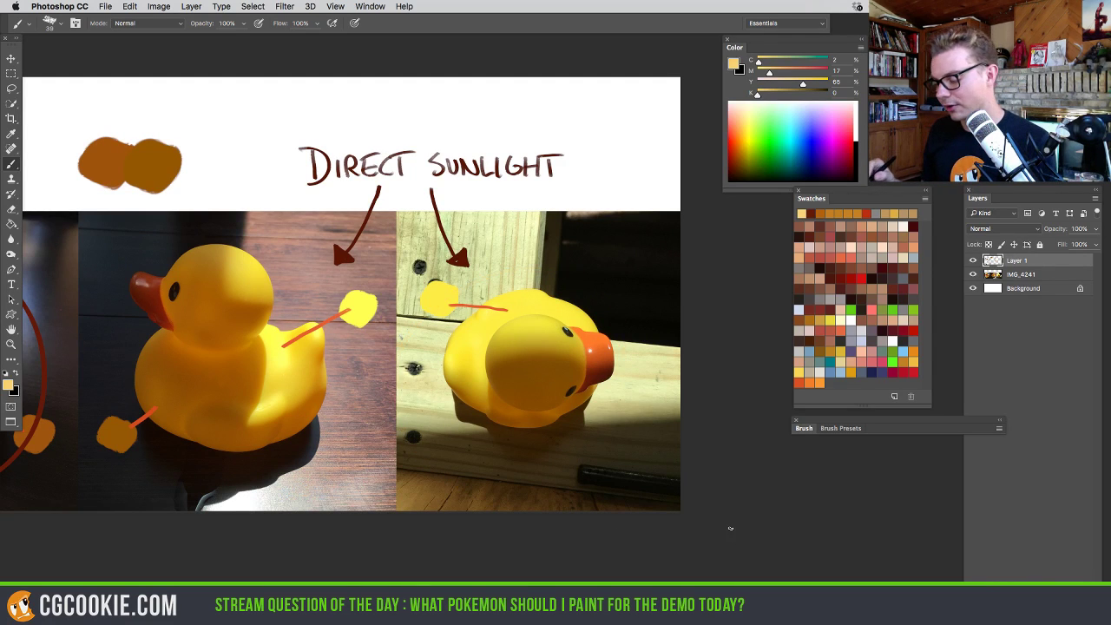
drag(531, 332, 532, 376)
mouse_move(519, 358)
mouse_down()
mouse_move(479, 409)
mouse_move(477, 350)
mouse_up()
key(ctrl+z)
key(ctrl+z)
key(ctrl+z)
key(ctrl+z)
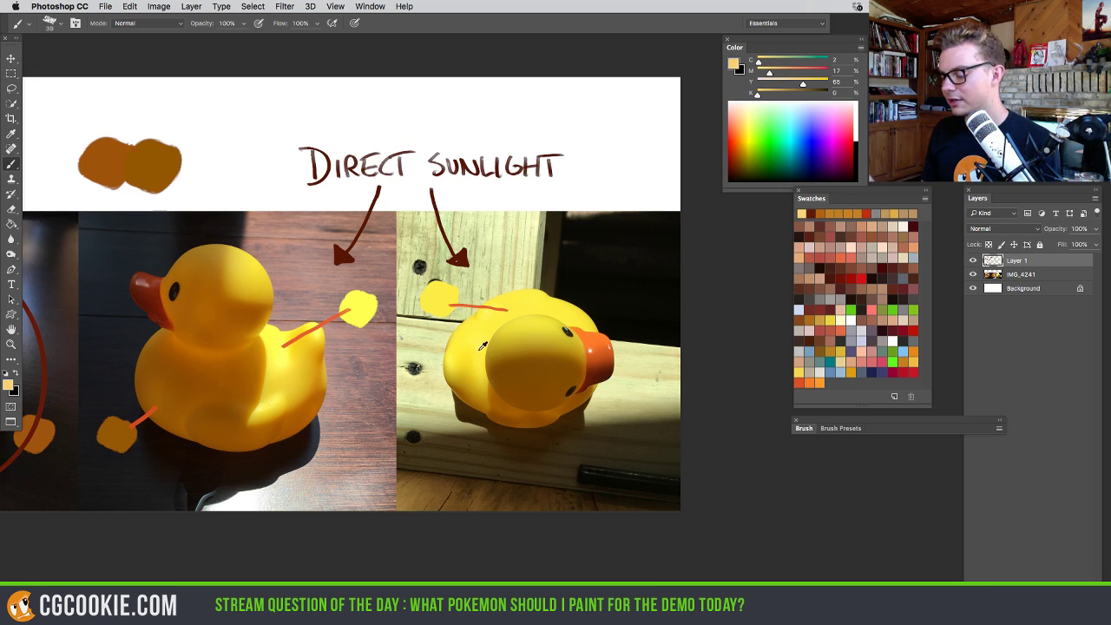
Bring the Duck.psd document to the front in full-screen mode, with the duck photo and Pokémon list in view
key(f)
key(f)
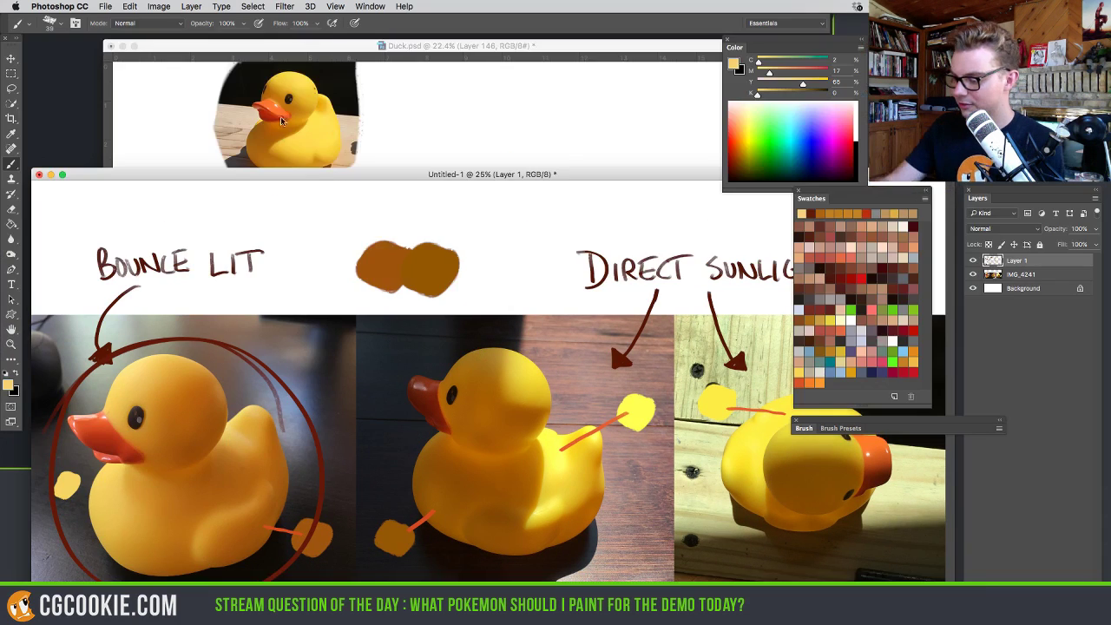
click(283, 49)
key(f)
mouse_move(436, 266)
mouse_down()
mouse_move(402, 303)
mouse_move(295, 257)
mouse_up()
mouse_move(278, 139)
mouse_down()
mouse_move(260, 217)
mouse_move(232, 148)
mouse_up()
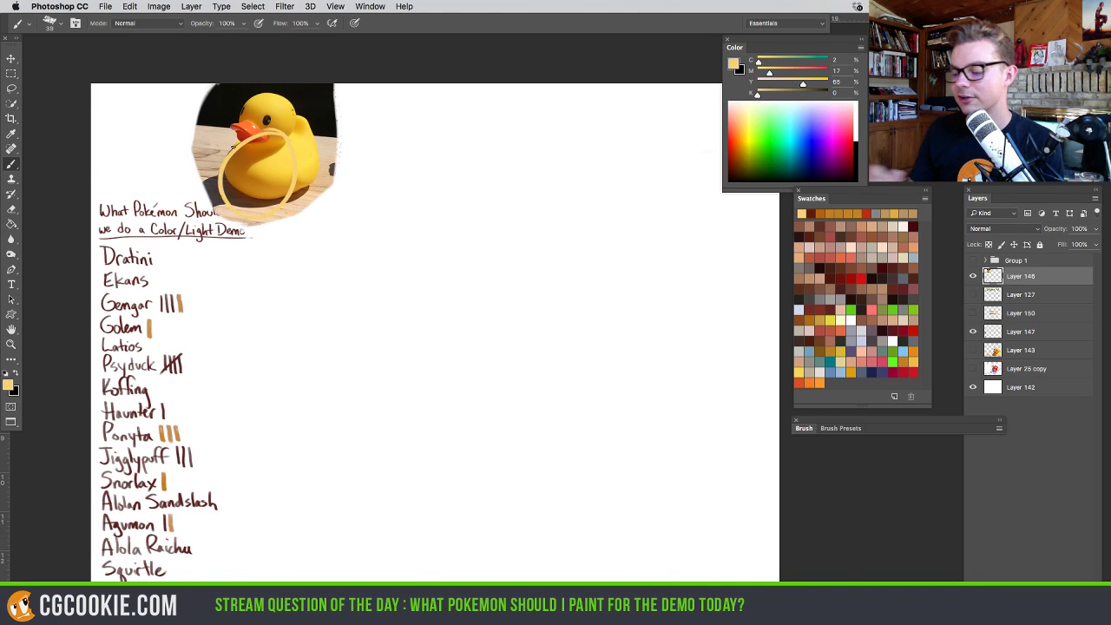
key(super+z)
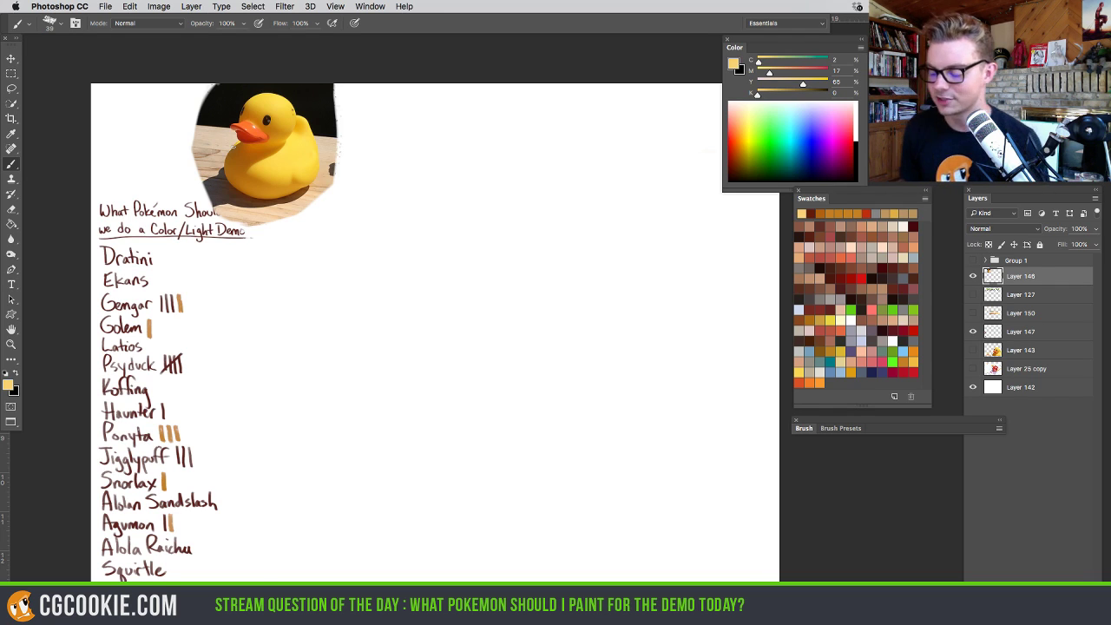
Erase one tally mark beside Ponyta and paint an additional light yellow tally mark beside Snorlax
key(e)
drag(217, 425, 179, 433)
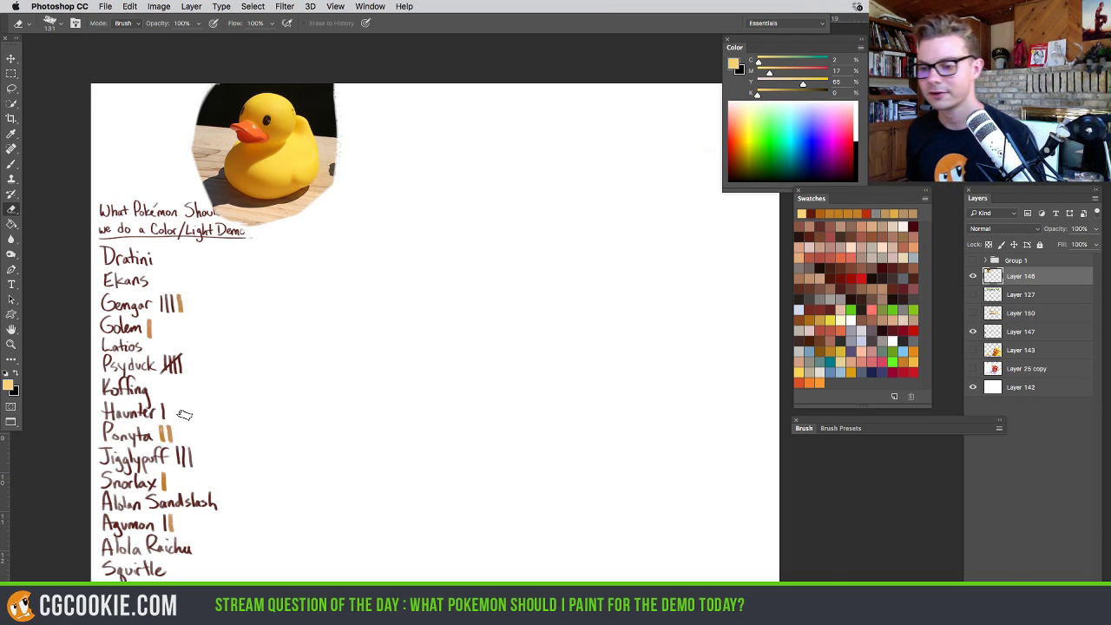
key(b)
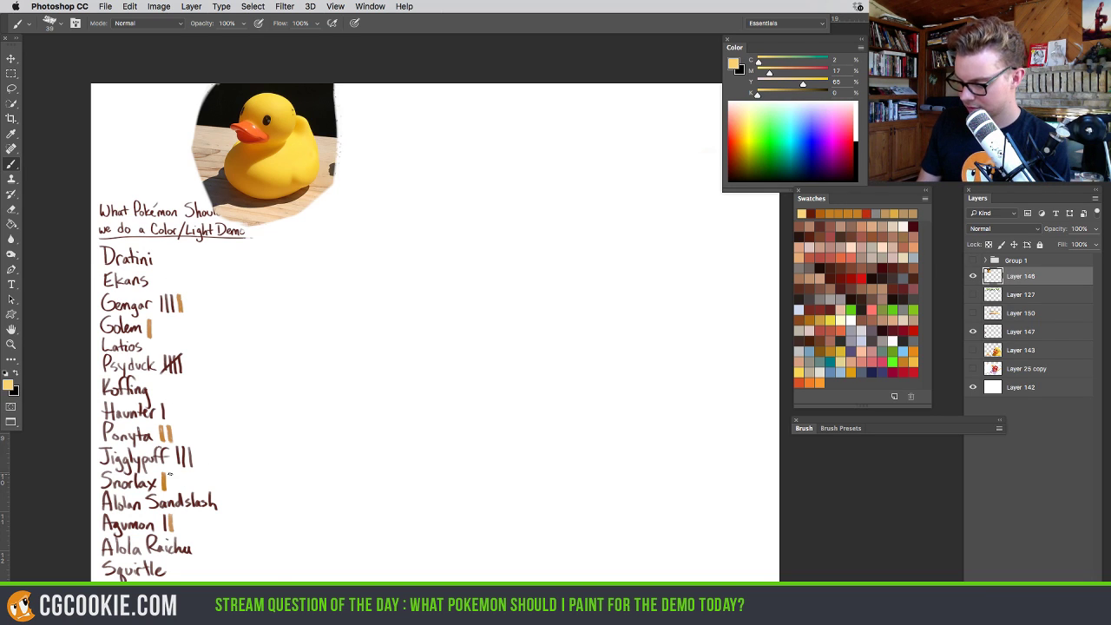
On a new layer, sketch the duck's round head and the beak's outline in a brown sampled from the duck photo
alt+click(244, 156)
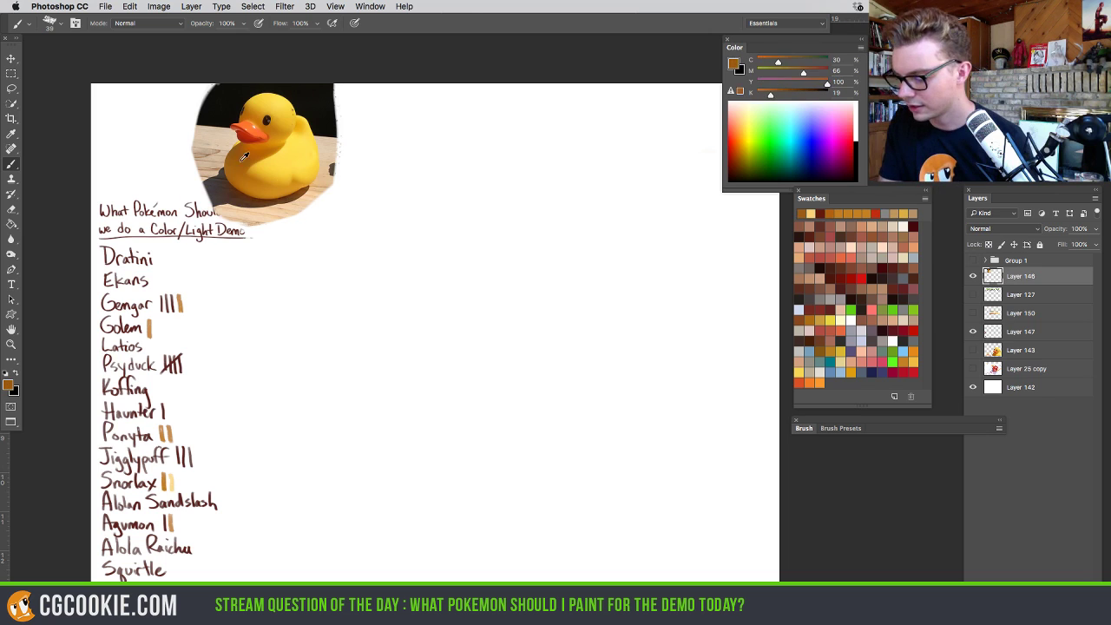
key(ctrl+shift+alt+n)
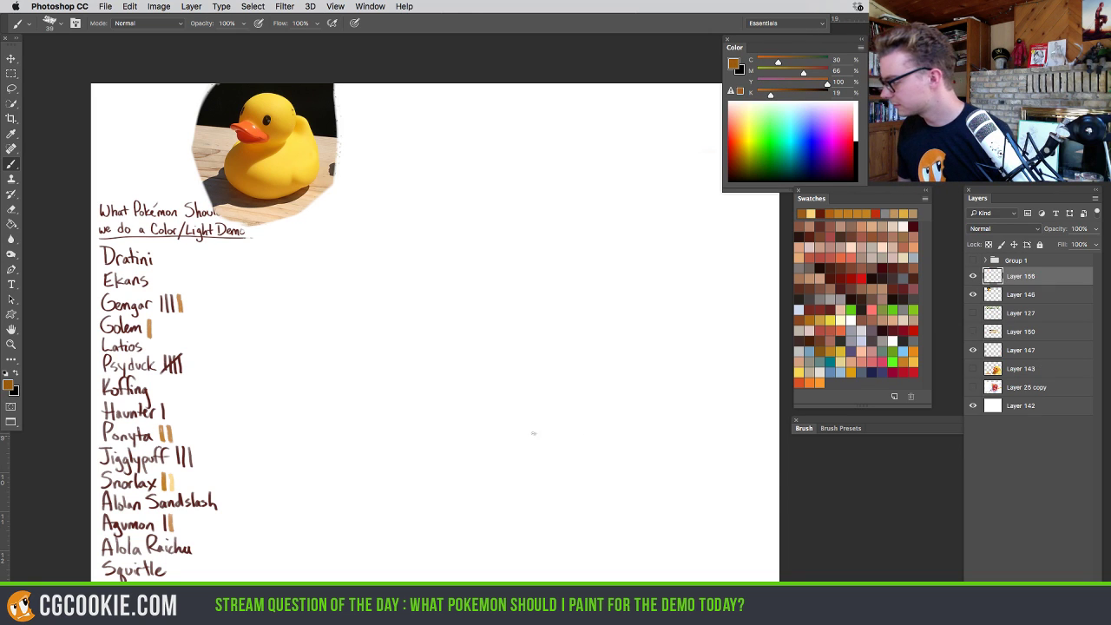
mouse_move(520, 429)
mouse_down()
mouse_move(532, 397)
mouse_move(466, 284)
mouse_up()
mouse_move(417, 309)
mouse_down()
mouse_move(444, 338)
mouse_move(492, 199)
mouse_move(401, 326)
mouse_move(558, 266)
mouse_move(398, 233)
mouse_move(473, 207)
mouse_move(394, 269)
mouse_move(408, 225)
mouse_move(545, 343)
mouse_move(564, 293)
mouse_move(549, 230)
mouse_move(494, 357)
mouse_move(544, 243)
mouse_move(400, 295)
mouse_move(394, 274)
mouse_move(390, 290)
mouse_move(352, 313)
mouse_up()
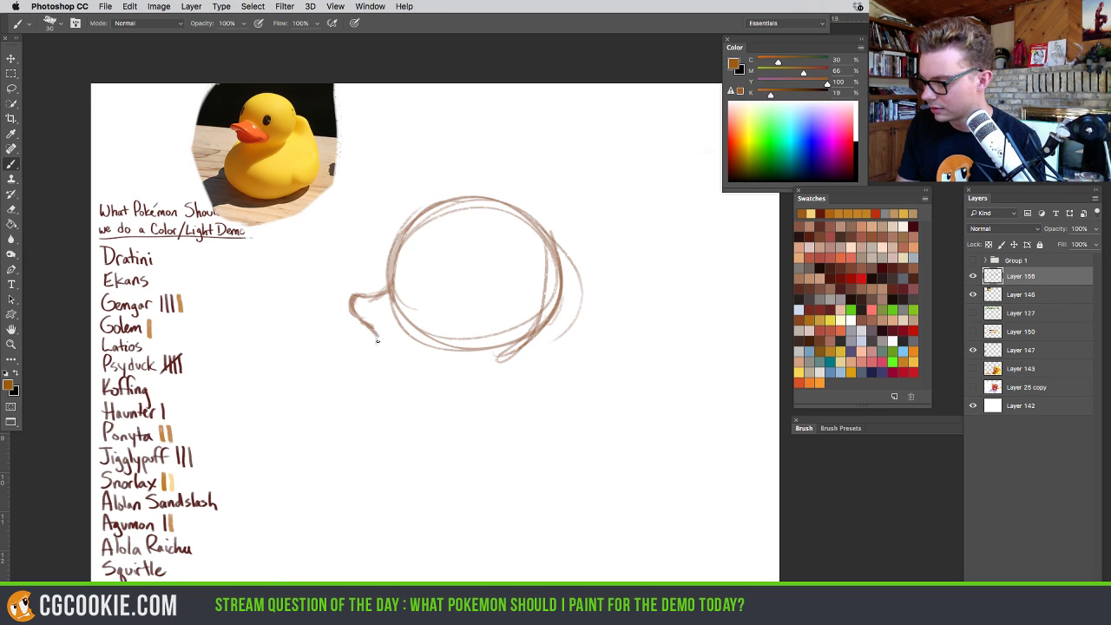
mouse_move(376, 363)
mouse_down()
mouse_move(378, 333)
mouse_move(439, 382)
mouse_move(491, 366)
mouse_up()
Sketch the curve of the duck's chest from under the beak down to the belly with overlapping strokes
mouse_move(421, 382)
mouse_down()
mouse_move(463, 368)
mouse_move(406, 375)
mouse_move(386, 354)
mouse_move(362, 385)
mouse_move(331, 503)
mouse_up()
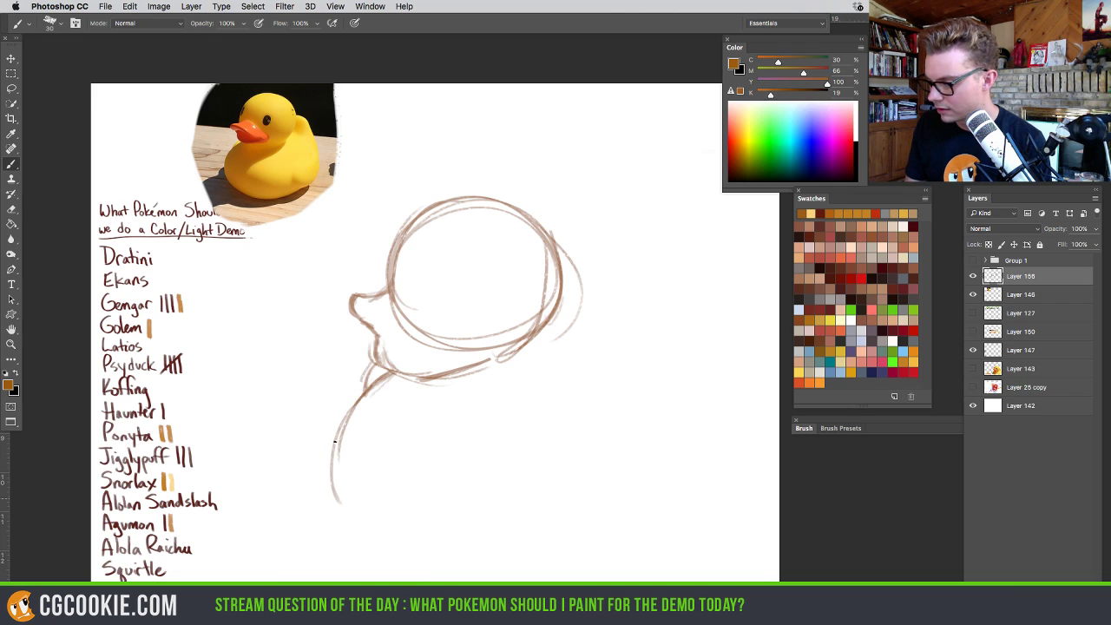
drag(387, 377, 333, 469)
mouse_move(351, 413)
mouse_down()
mouse_move(335, 496)
mouse_move(413, 536)
mouse_up()
drag(382, 373, 347, 517)
drag(333, 417, 408, 552)
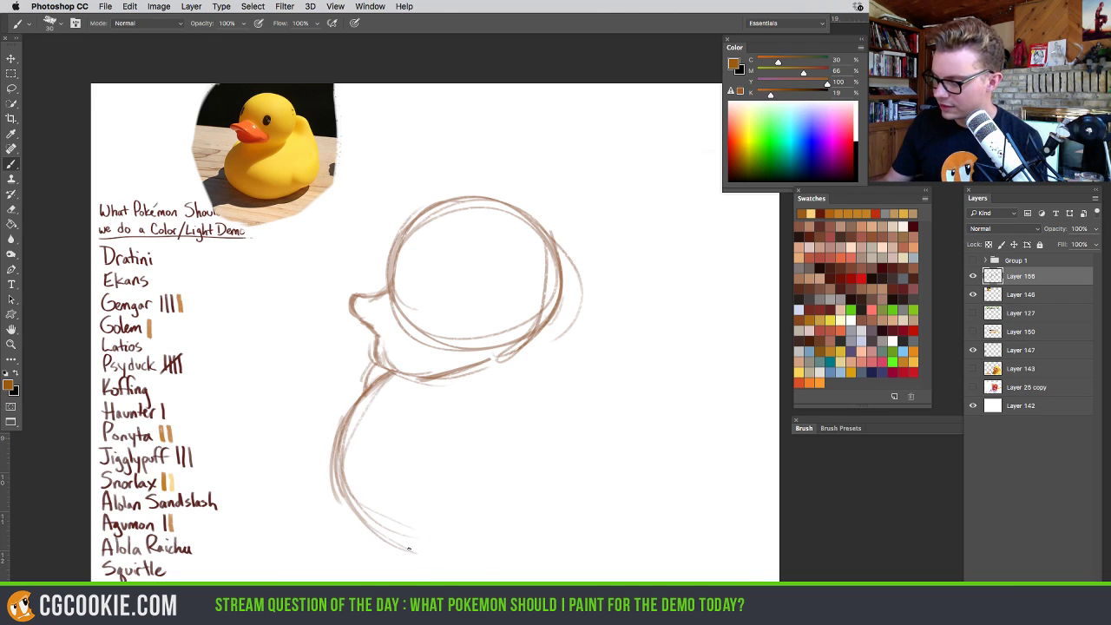
drag(366, 521, 491, 566)
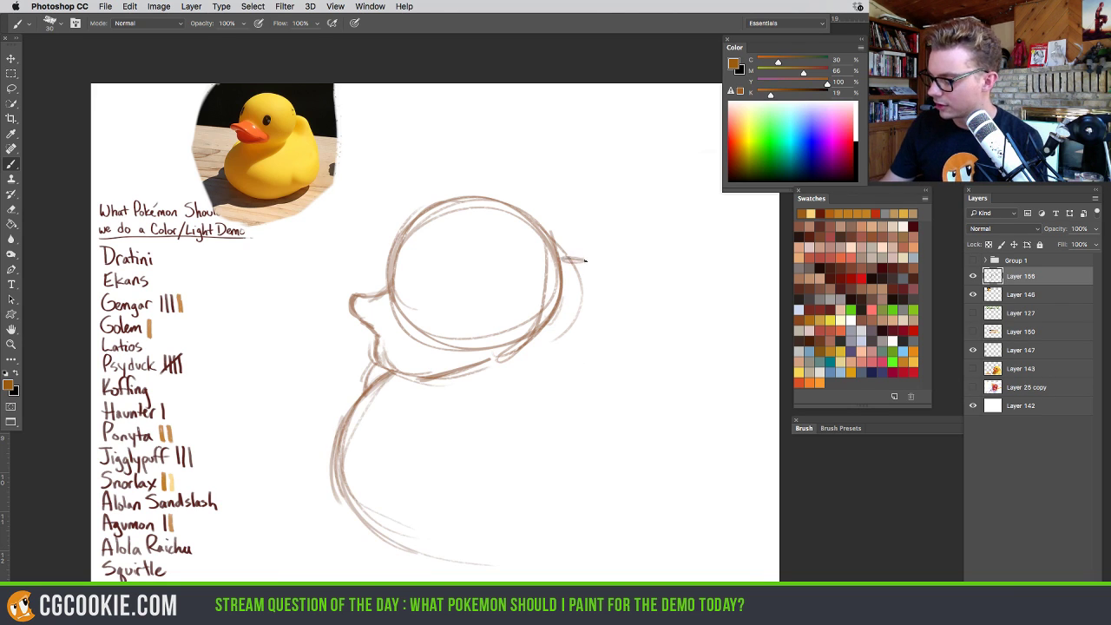
Sketch the raised tail behind the head and the rear contour running down the body
drag(583, 259, 611, 319)
drag(602, 278, 627, 347)
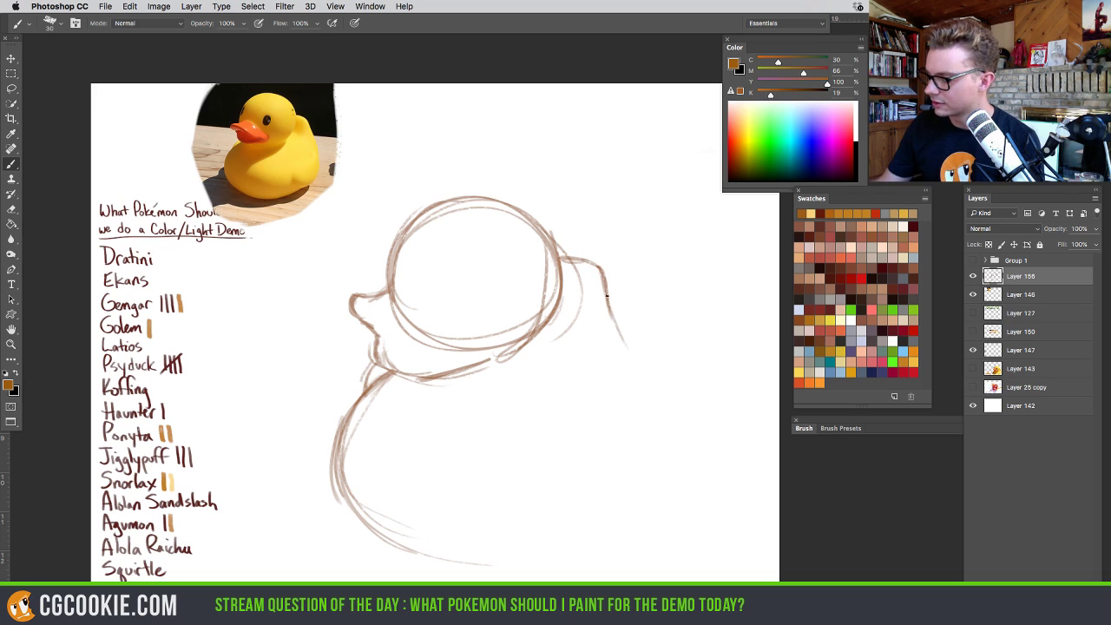
drag(609, 299, 643, 389)
drag(618, 323, 643, 479)
drag(633, 374, 663, 432)
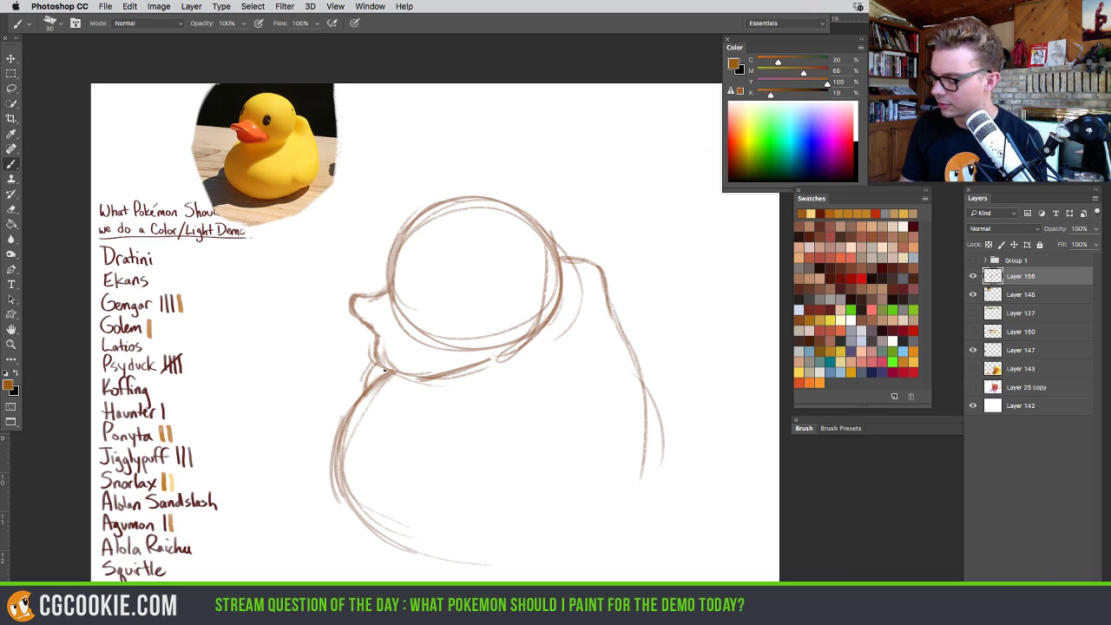
Reinforce the chest outline and extend it along the underside of the belly
mouse_move(385, 371)
mouse_down()
mouse_move(341, 422)
mouse_move(380, 377)
mouse_move(326, 497)
mouse_up()
drag(371, 450, 334, 549)
drag(362, 477, 333, 537)
drag(465, 579, 383, 535)
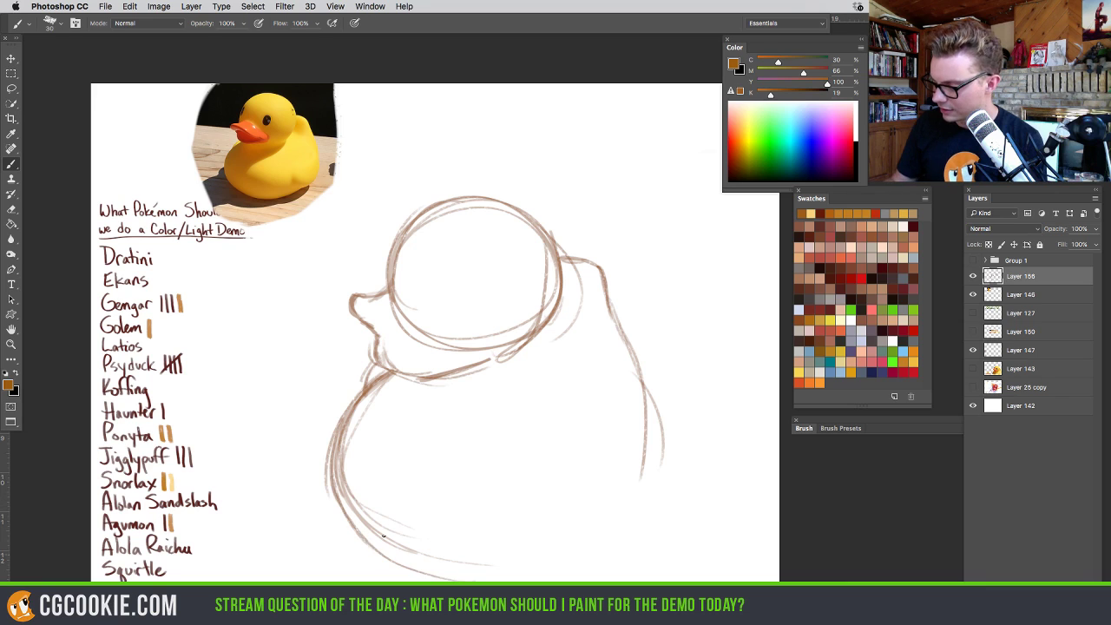
drag(338, 481, 396, 543)
mouse_move(339, 464)
mouse_down()
mouse_move(514, 577)
mouse_move(594, 556)
mouse_up()
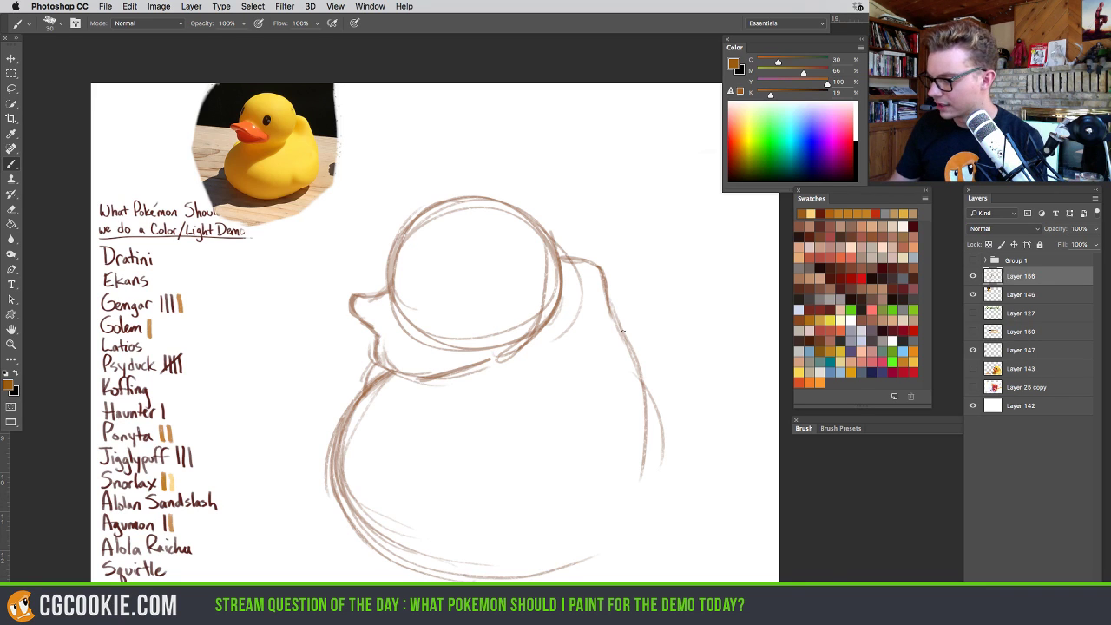
Strengthen the rear contour and close the body outline around to the underside
drag(612, 305, 660, 421)
mouse_move(638, 363)
mouse_down()
mouse_move(660, 476)
mouse_move(650, 504)
mouse_up()
drag(649, 457, 606, 557)
mouse_move(648, 510)
mouse_down()
mouse_move(595, 556)
mouse_move(482, 577)
mouse_up()
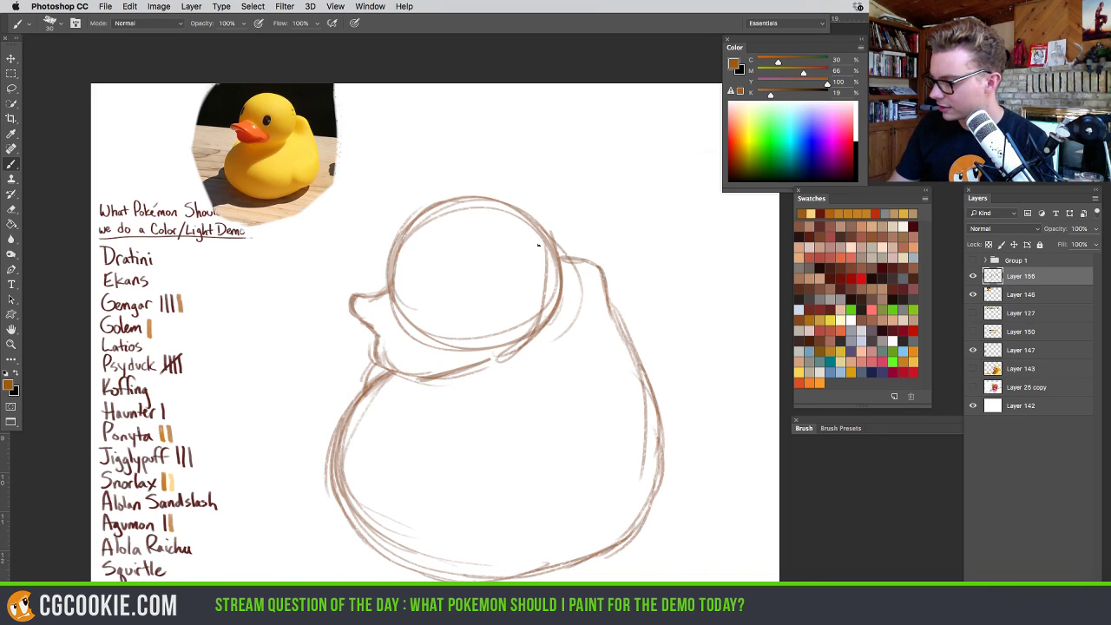
Sketch the neck line flowing into the wing's front and lower edges, and darken the belly outline
mouse_move(554, 254)
mouse_down()
mouse_move(531, 340)
mouse_move(486, 361)
mouse_up()
mouse_move(539, 335)
mouse_down()
mouse_move(518, 374)
mouse_move(454, 407)
mouse_move(499, 389)
mouse_move(470, 406)
mouse_move(432, 482)
mouse_up()
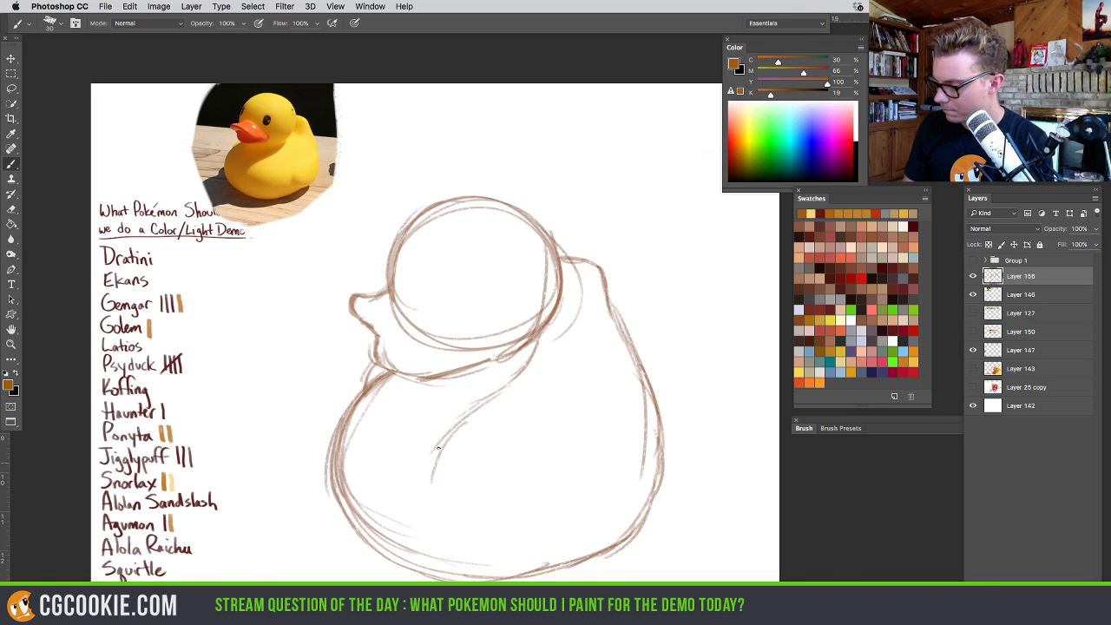
drag(479, 409, 427, 489)
mouse_move(347, 482)
mouse_down()
mouse_move(430, 562)
mouse_move(463, 567)
mouse_up()
drag(383, 543, 535, 577)
mouse_move(429, 488)
mouse_down()
mouse_move(542, 506)
mouse_move(569, 519)
mouse_up()
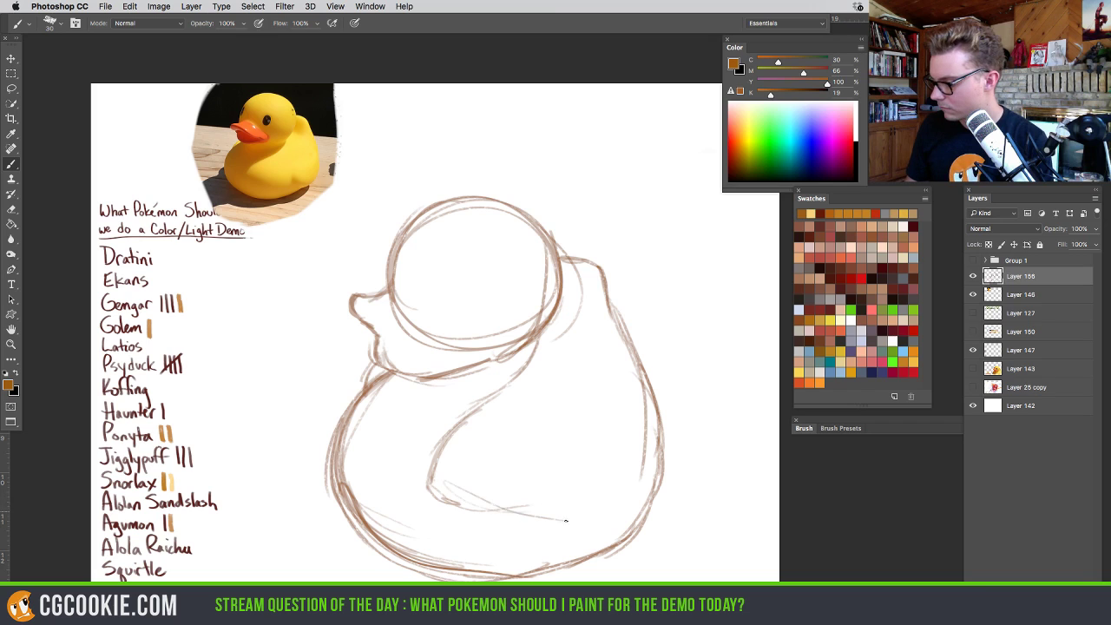
Sketch the curled wing tip near the lower rear of the body and an inner curve beside the raised tail
mouse_move(500, 516)
mouse_down()
mouse_move(650, 479)
mouse_move(602, 552)
mouse_up()
drag(575, 479, 607, 545)
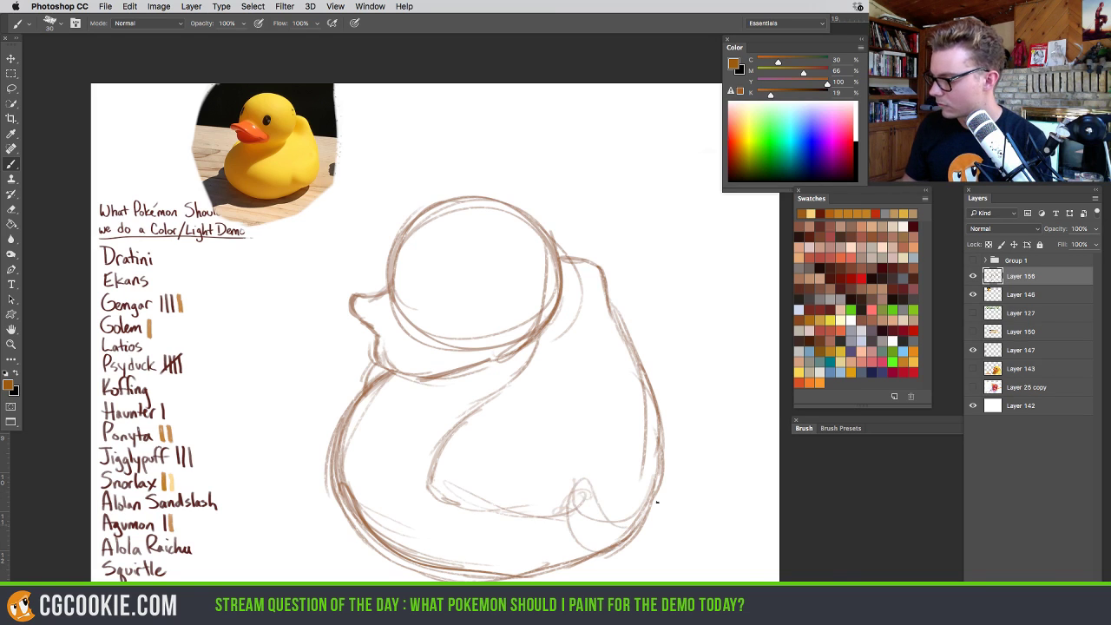
drag(663, 457, 630, 526)
drag(646, 434, 614, 472)
drag(590, 290, 594, 343)
drag(583, 339, 554, 342)
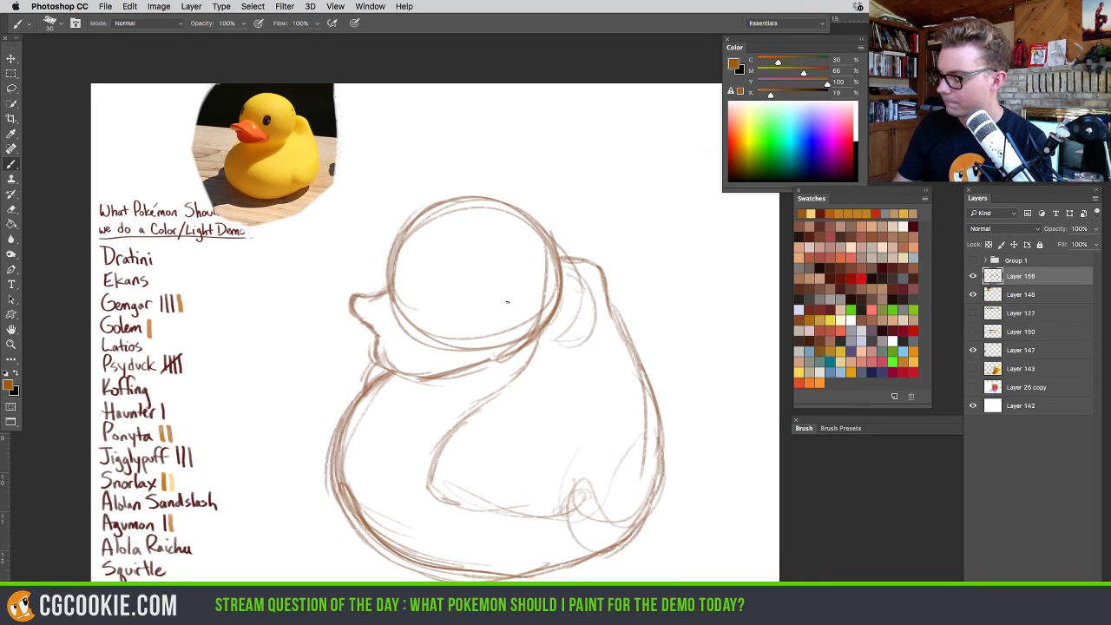
Define the upper and lower bill with a mouth line, and draw an oval eye on the head
mouse_move(395, 281)
mouse_down()
mouse_move(485, 336)
mouse_move(488, 360)
mouse_move(449, 370)
mouse_move(397, 363)
mouse_up()
mouse_move(403, 321)
mouse_down()
mouse_move(370, 344)
mouse_move(476, 351)
mouse_up()
drag(353, 311, 474, 352)
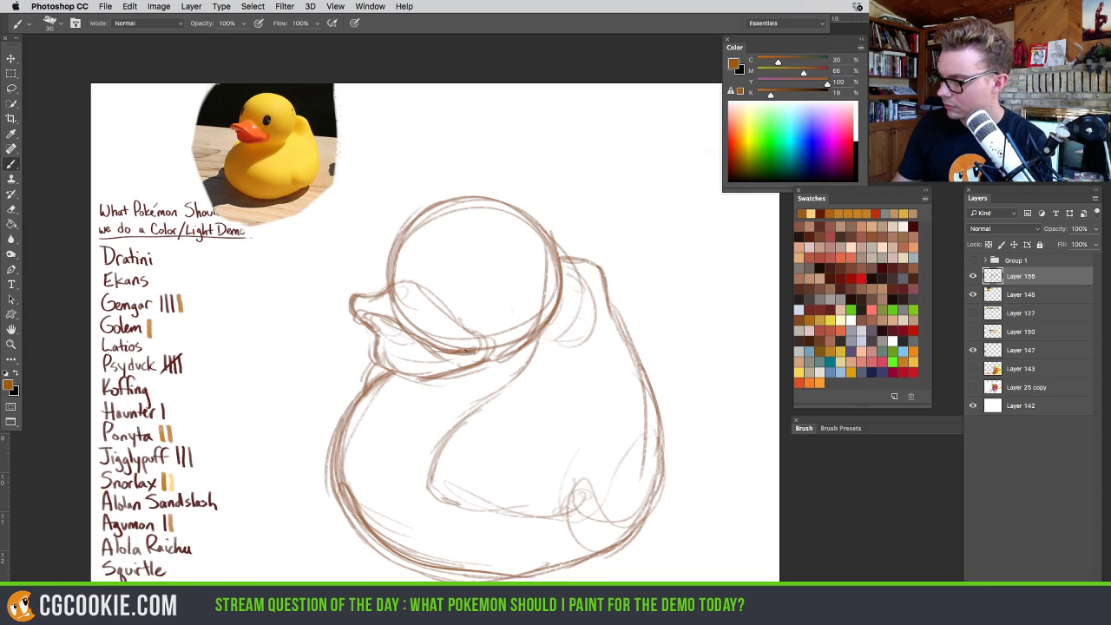
mouse_move(391, 357)
mouse_down()
mouse_move(445, 364)
mouse_move(497, 347)
mouse_up()
mouse_move(437, 323)
mouse_down()
mouse_move(399, 289)
mouse_move(455, 318)
mouse_up()
drag(453, 321, 479, 347)
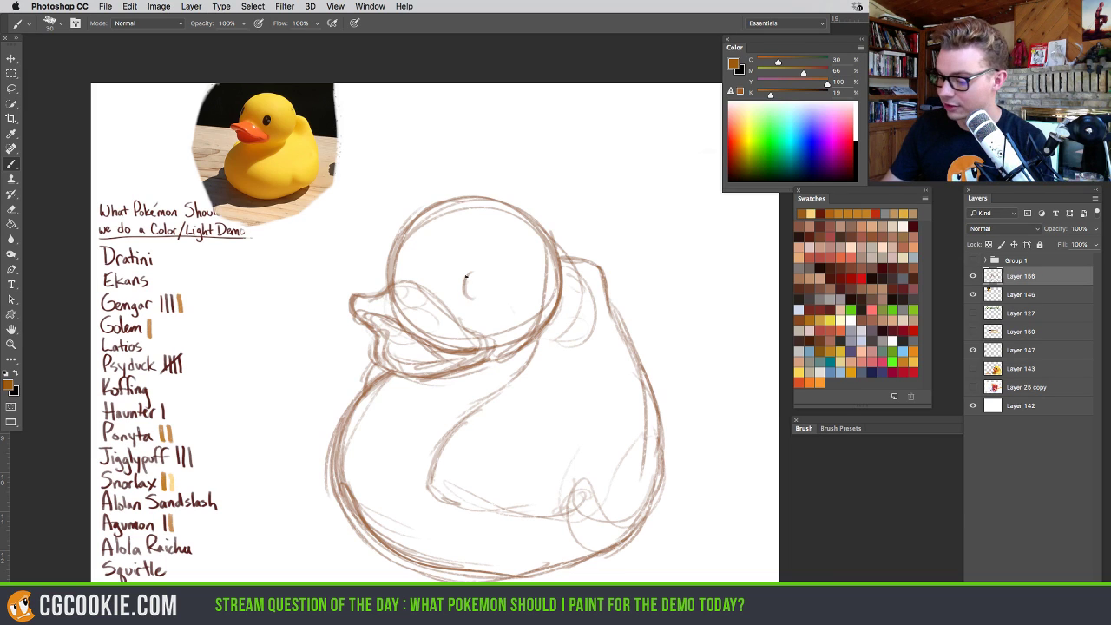
mouse_move(467, 294)
mouse_down()
mouse_move(481, 269)
mouse_move(475, 285)
mouse_up()
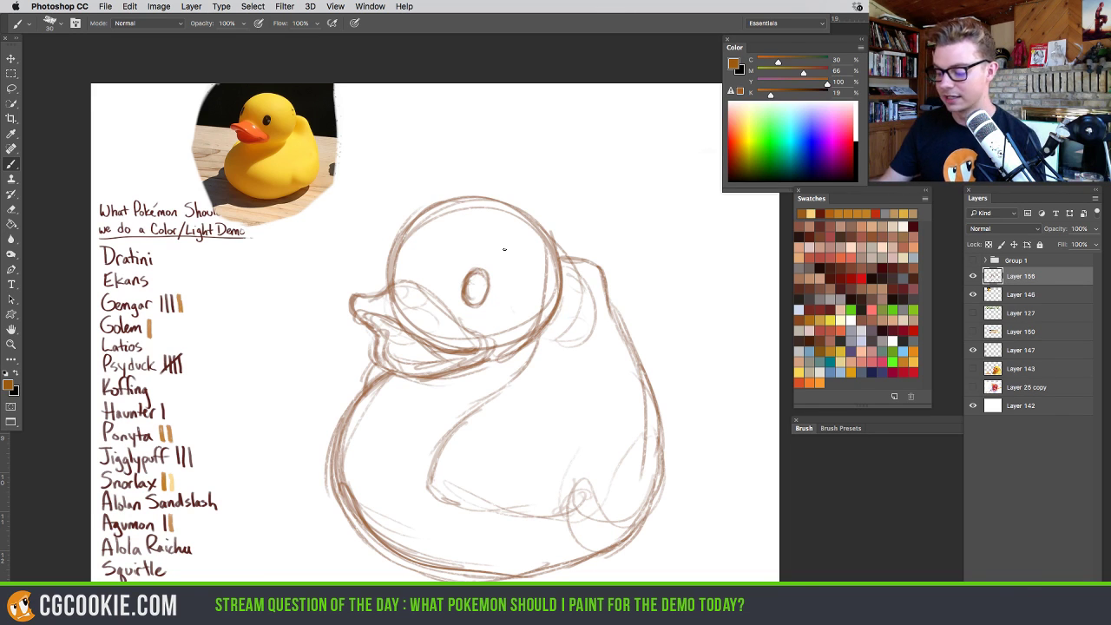
Darken the front edge of the head, the cheek line and the bill's contour from its tip down to the chin
drag(402, 230, 385, 286)
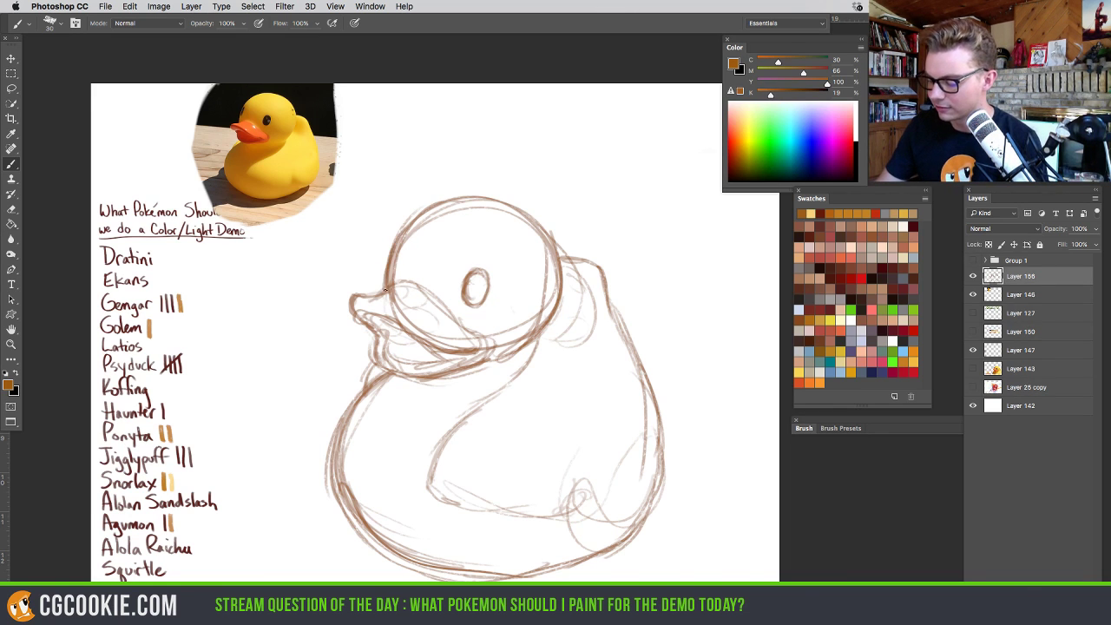
mouse_move(401, 248)
mouse_down()
mouse_move(391, 267)
mouse_move(400, 242)
mouse_up()
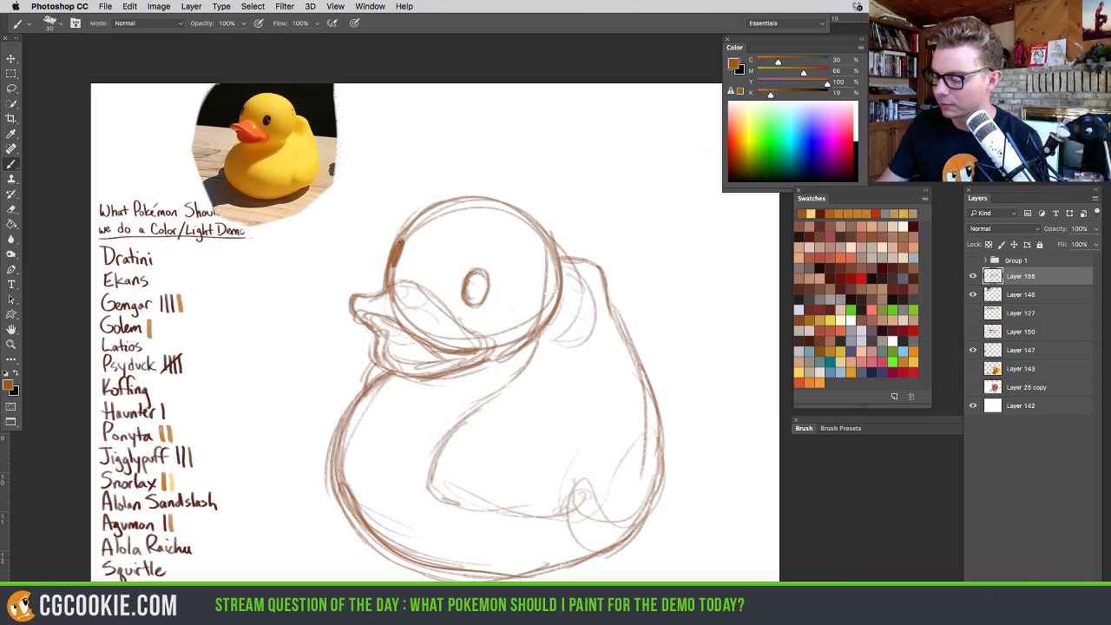
mouse_move(437, 202)
mouse_down()
mouse_move(481, 199)
mouse_move(562, 286)
mouse_move(504, 358)
mouse_up()
mouse_move(552, 314)
mouse_down()
mouse_move(502, 363)
mouse_move(485, 363)
mouse_move(555, 305)
mouse_move(482, 368)
mouse_up()
drag(393, 289, 362, 295)
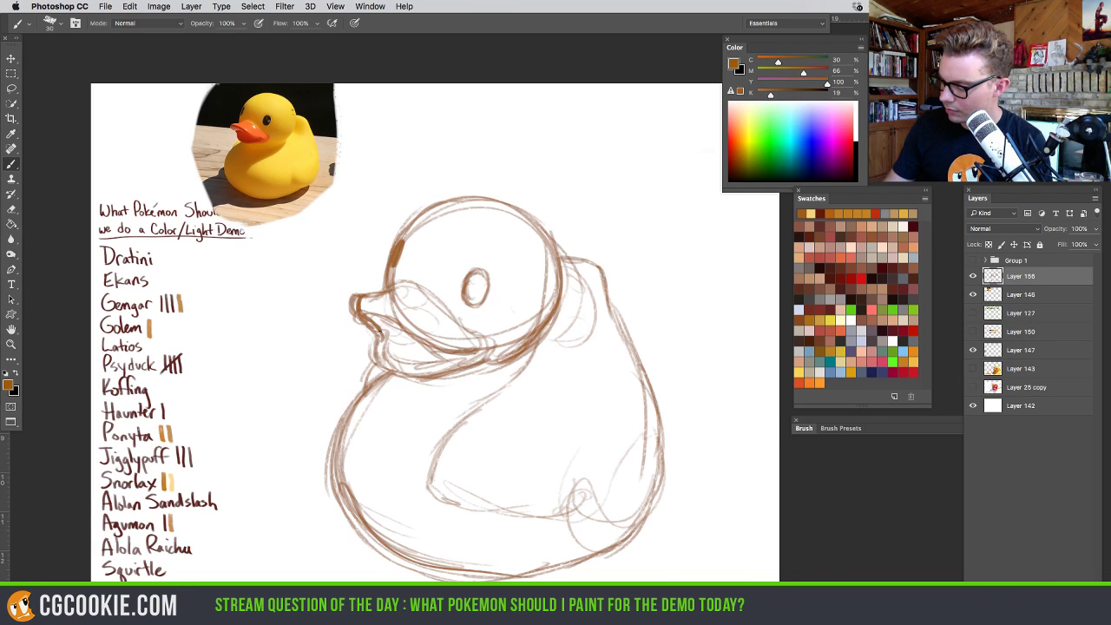
mouse_move(379, 334)
mouse_down()
mouse_move(387, 373)
mouse_move(411, 374)
mouse_up()
Erase the stray lines around the bill tip, and lighten the overlapping lines where the cheek meets the neck
key(e)
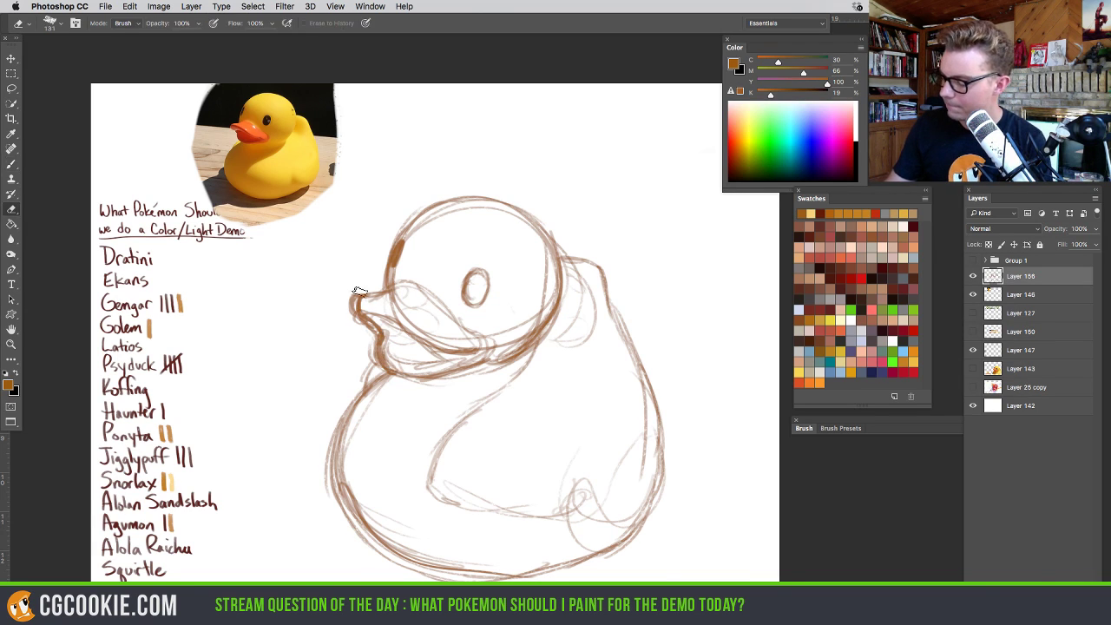
mouse_move(347, 278)
mouse_down()
mouse_move(351, 323)
mouse_move(387, 375)
mouse_up()
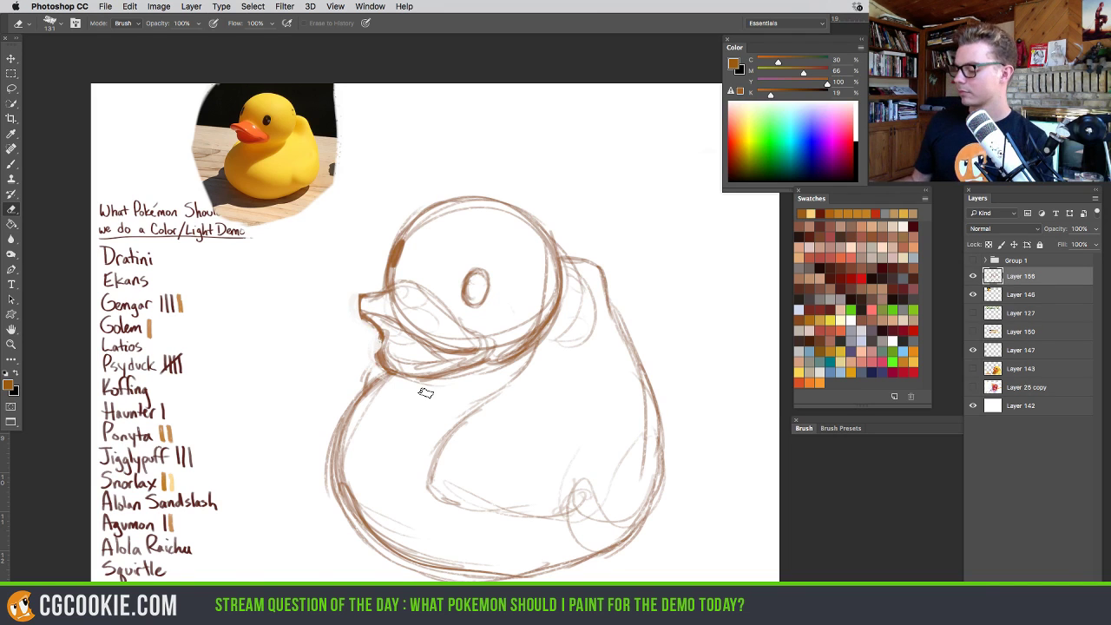
key(b)
mouse_move(521, 361)
mouse_down()
mouse_move(552, 318)
mouse_move(483, 371)
mouse_up()
key(e)
drag(554, 292, 491, 373)
drag(526, 322, 499, 345)
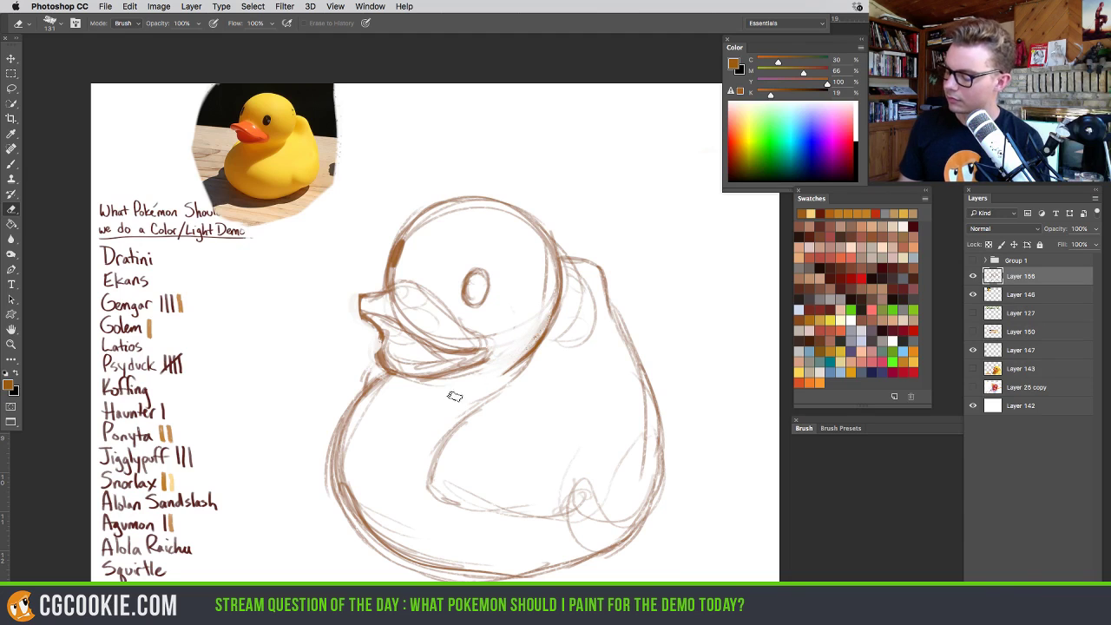
key(b)
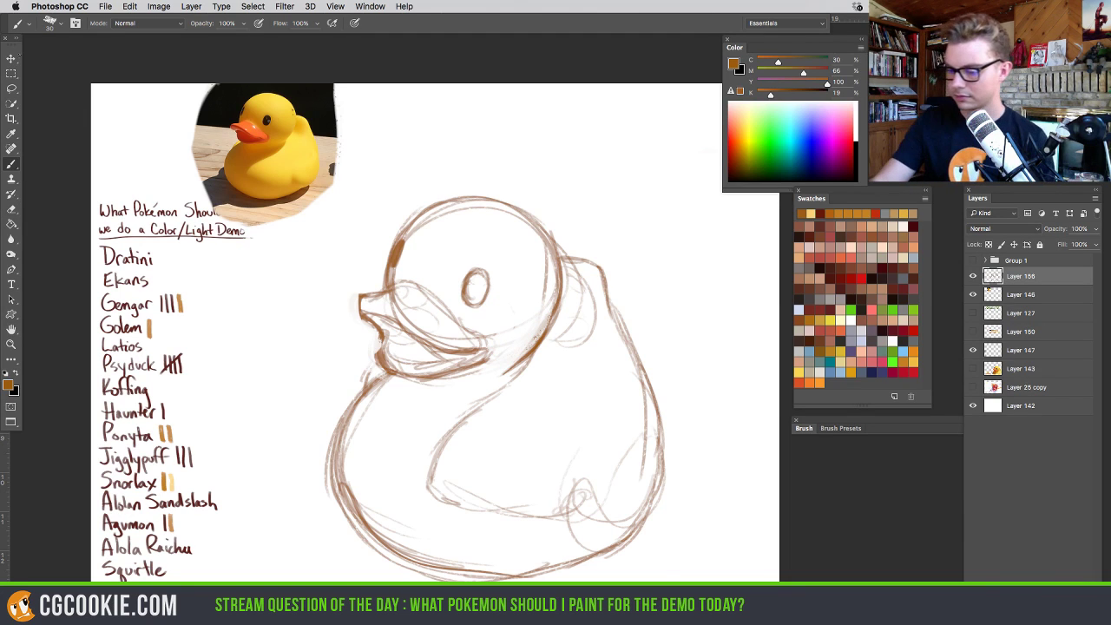
Squash the duck sketch to 91.03% of its height and move it higher on the canvas
key(ctrl+t)
drag(495, 193, 495, 224)
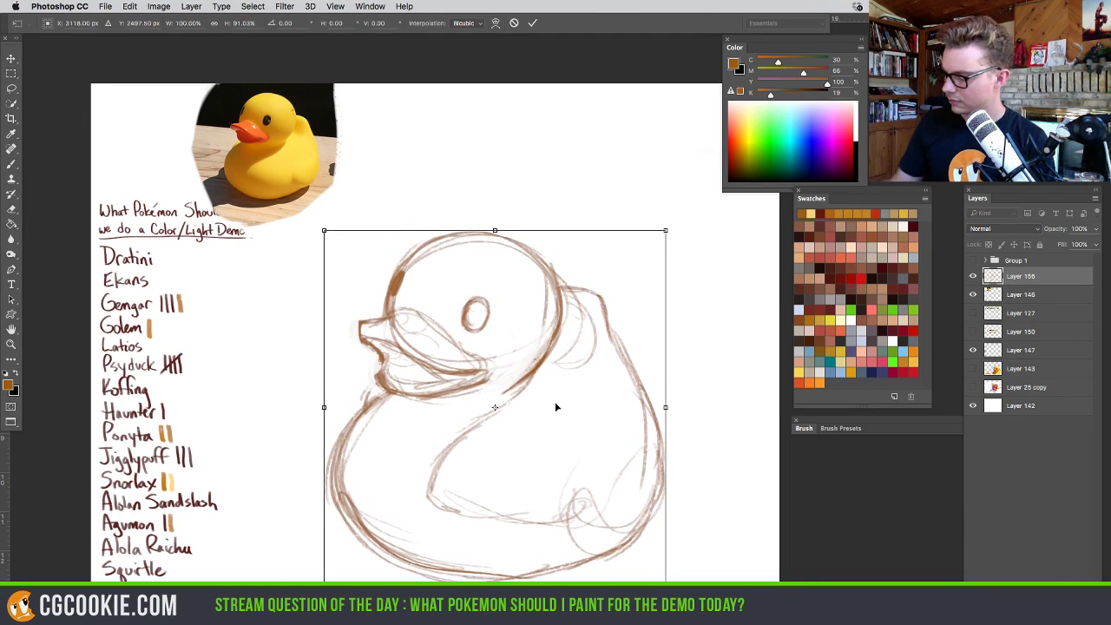
drag(561, 491, 570, 445)
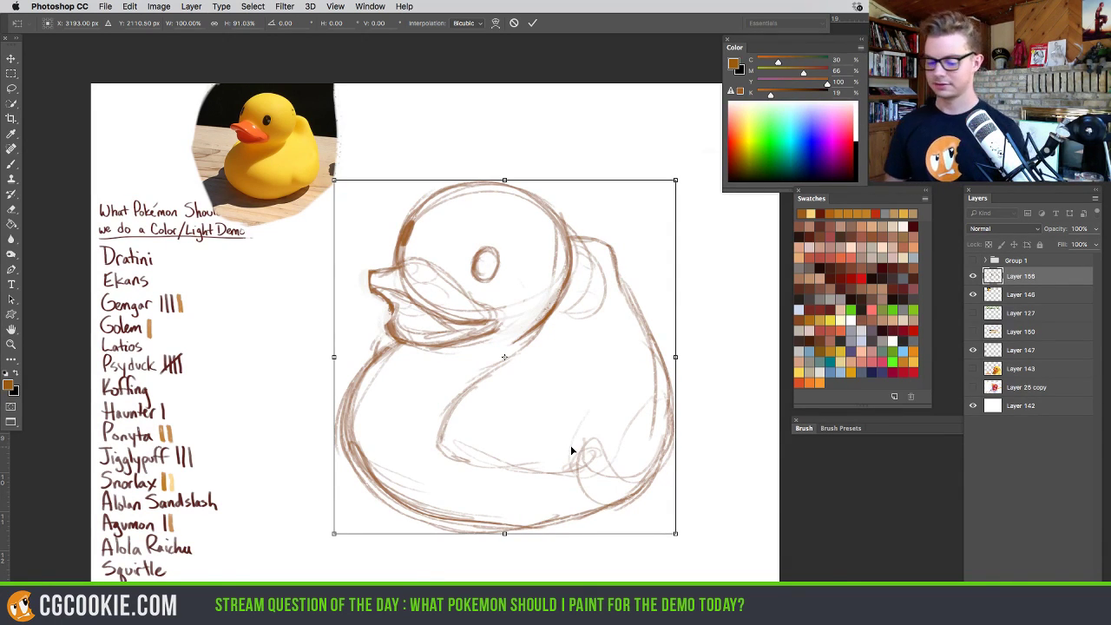
key(Return)
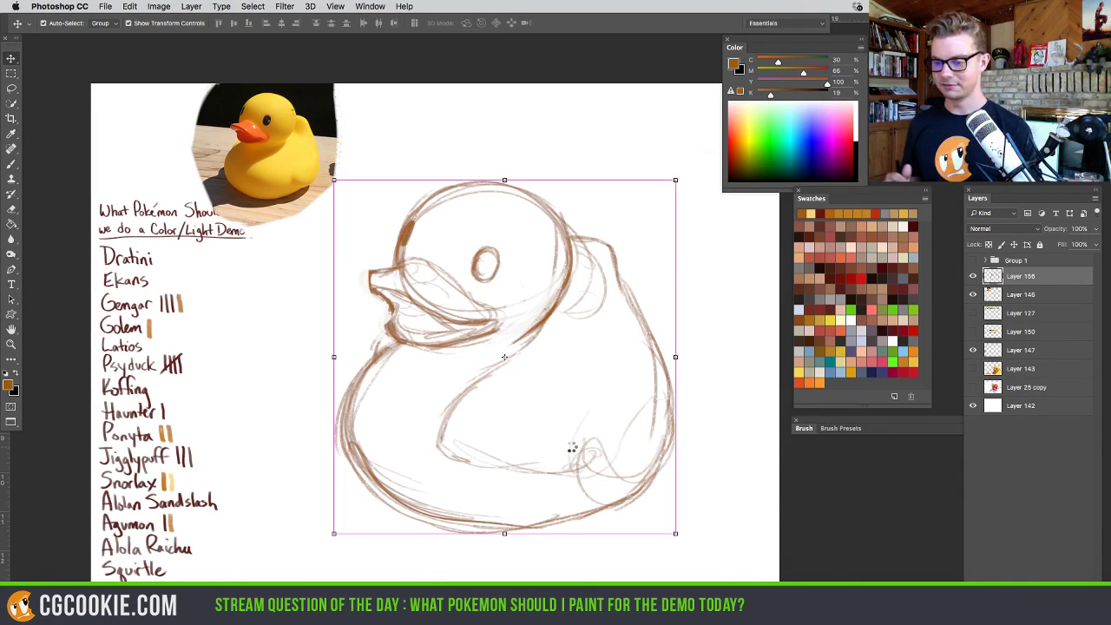
Flip the canvas horizontally and redraw the duck's back contour slightly further in, down around the tail to the underside
key(h)
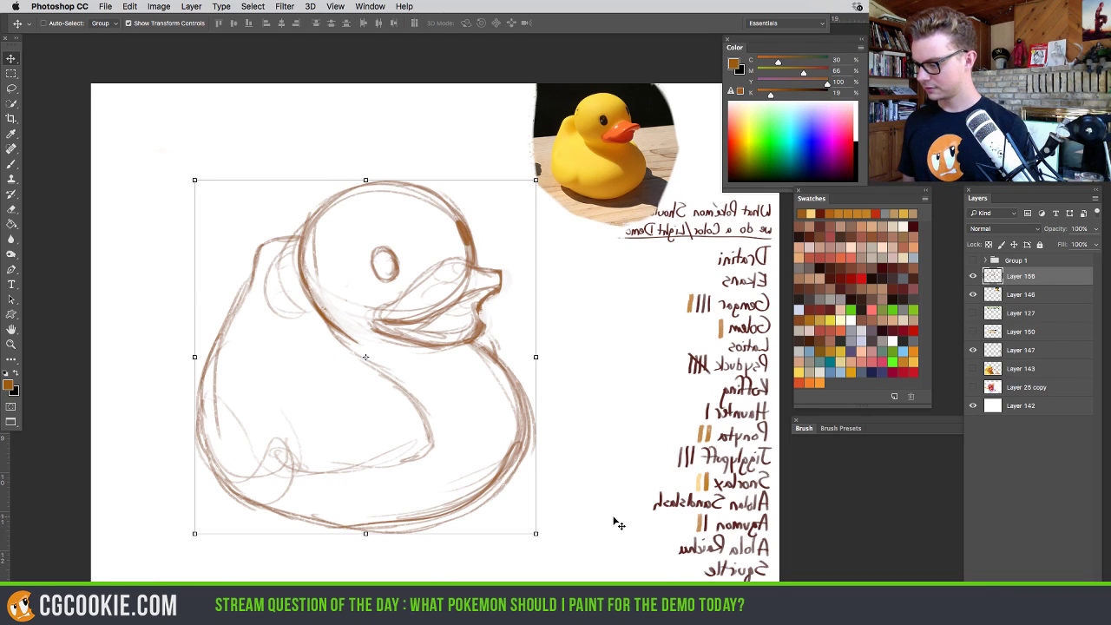
key(b)
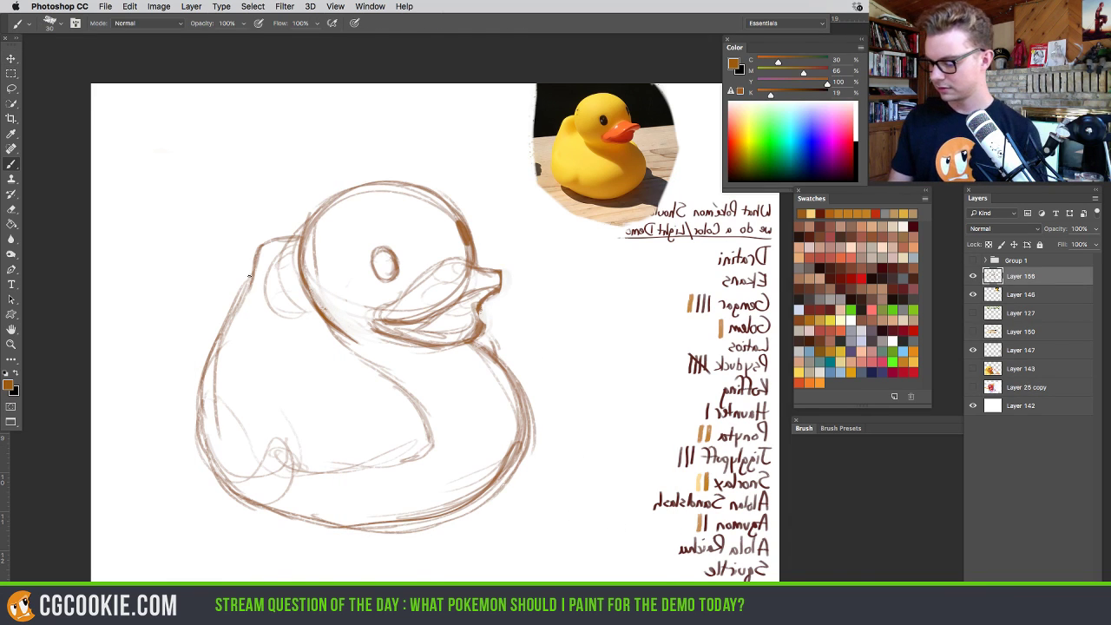
drag(246, 291, 216, 413)
drag(228, 340, 213, 446)
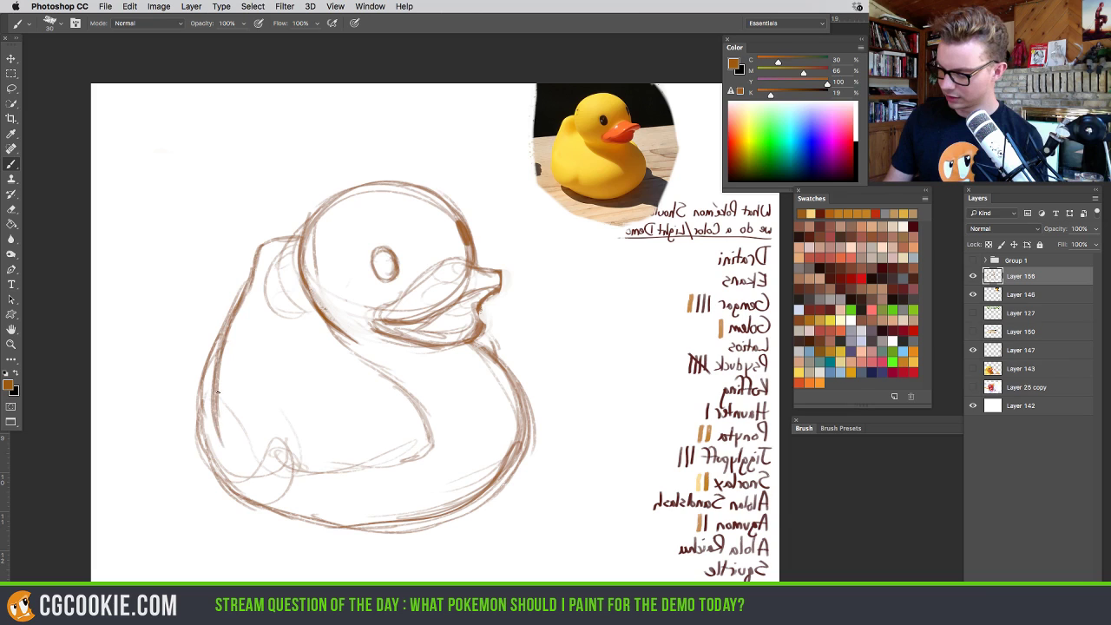
mouse_move(230, 361)
mouse_down()
mouse_move(224, 448)
mouse_move(271, 508)
mouse_up()
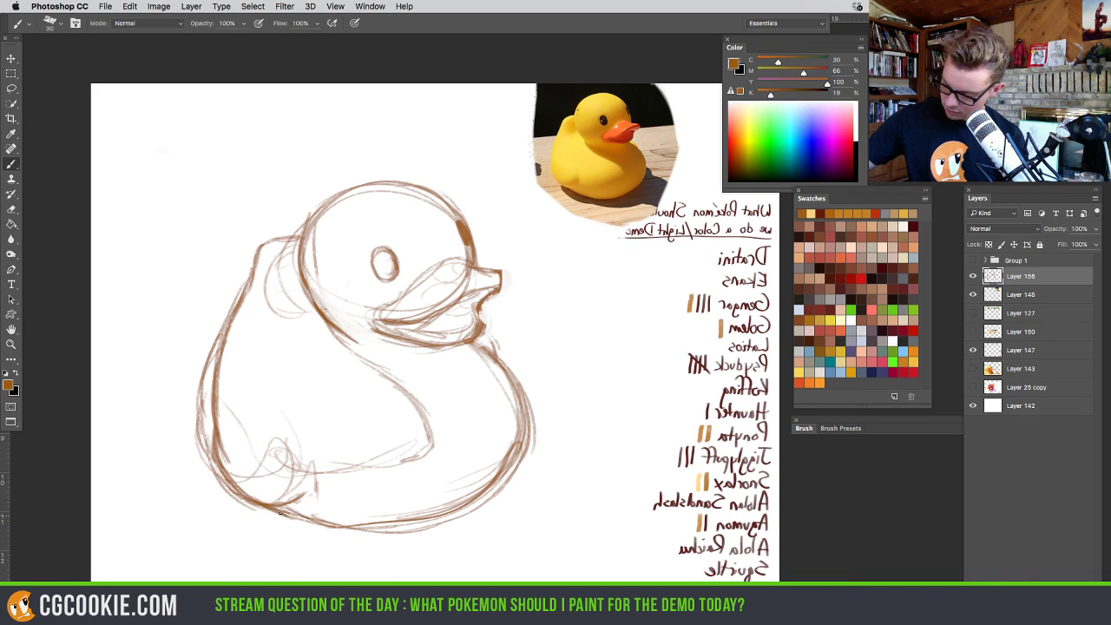
Erase the excess lines outside the new back contour and tidy the lower rear edge near the tail
key(e)
drag(304, 486, 272, 504)
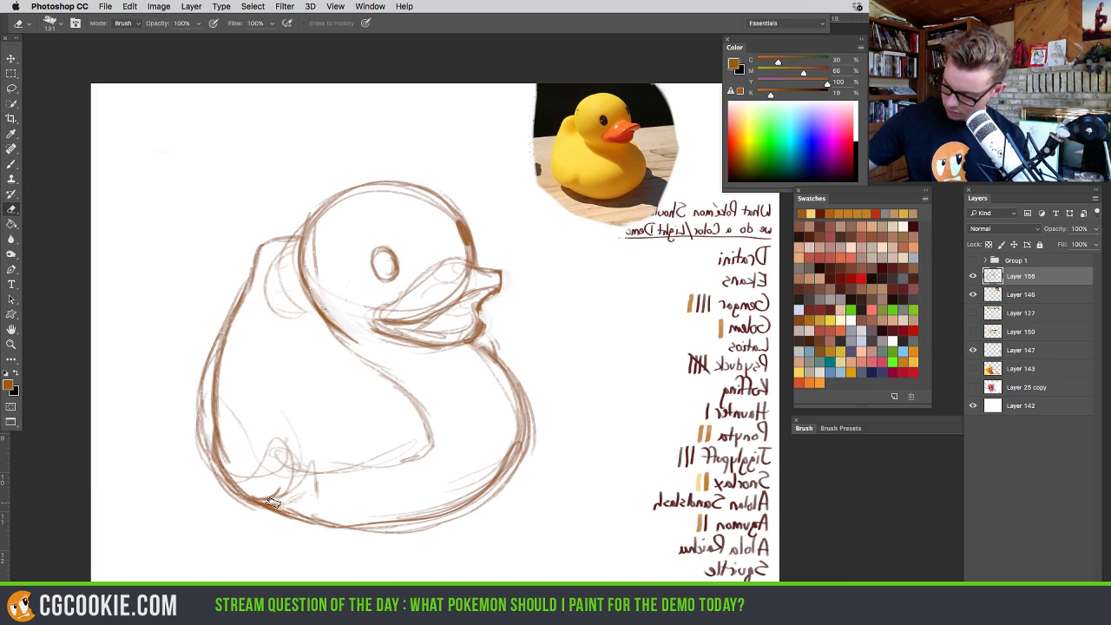
key(b)
key(e)
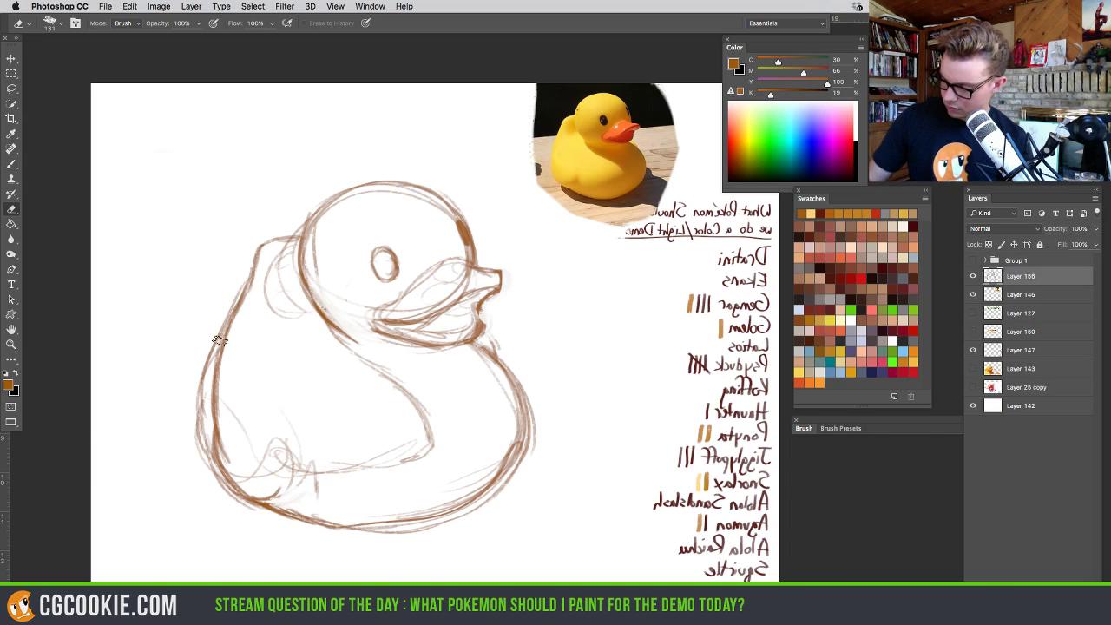
mouse_move(221, 342)
mouse_down()
mouse_move(196, 426)
mouse_move(198, 366)
mouse_move(261, 504)
mouse_up()
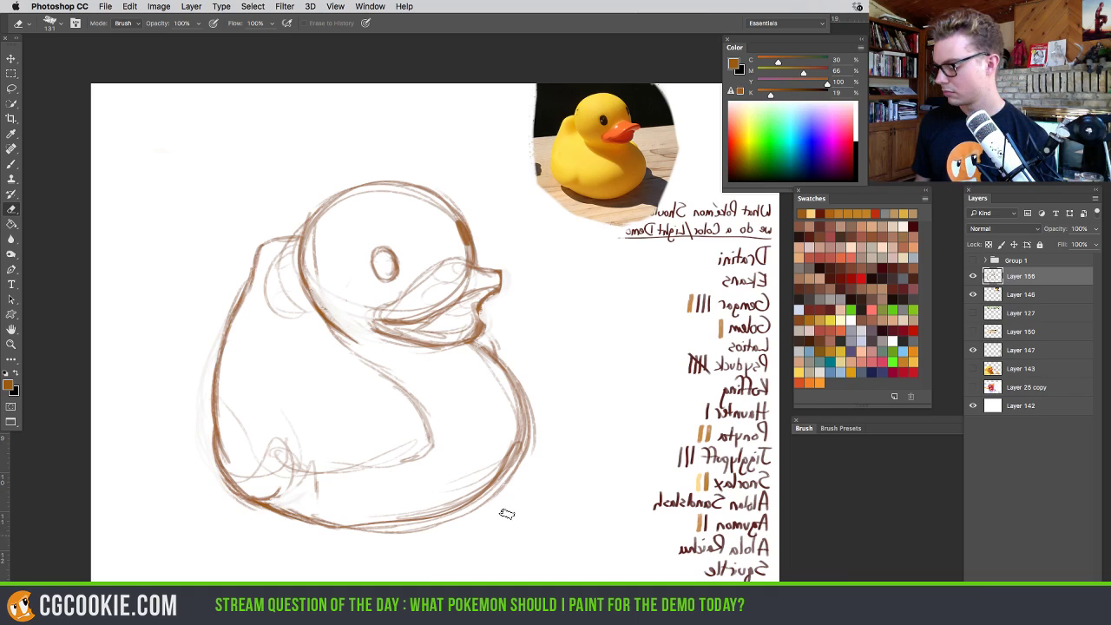
Darken the chest and belly contour, and flip the canvas horizontally back to its original orientation
key(b)
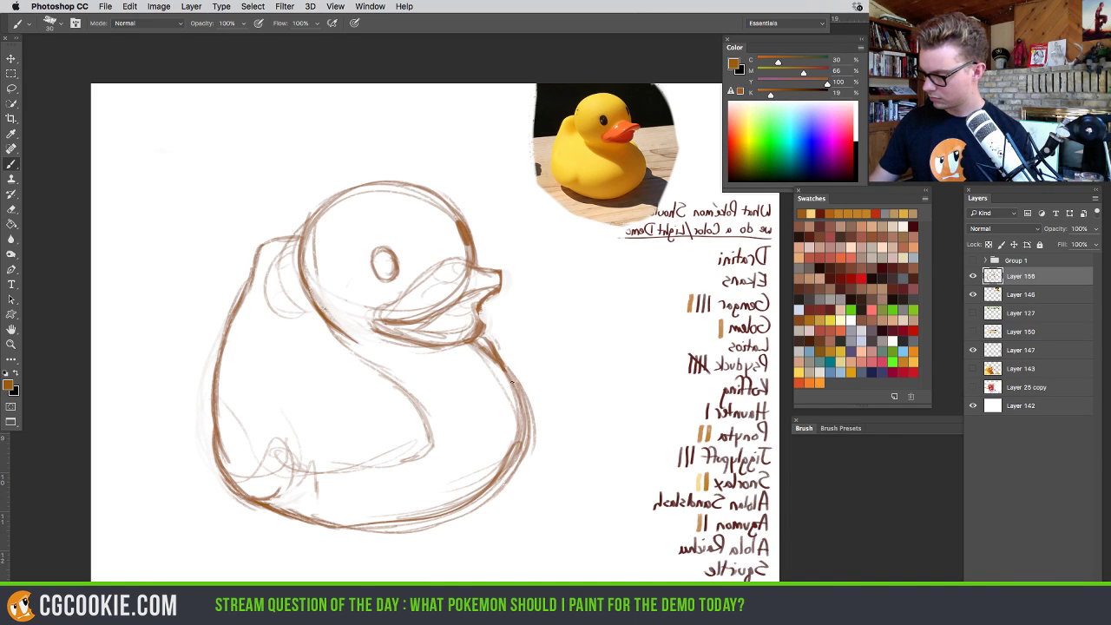
mouse_move(528, 382)
mouse_down()
mouse_move(515, 471)
mouse_move(408, 528)
mouse_up()
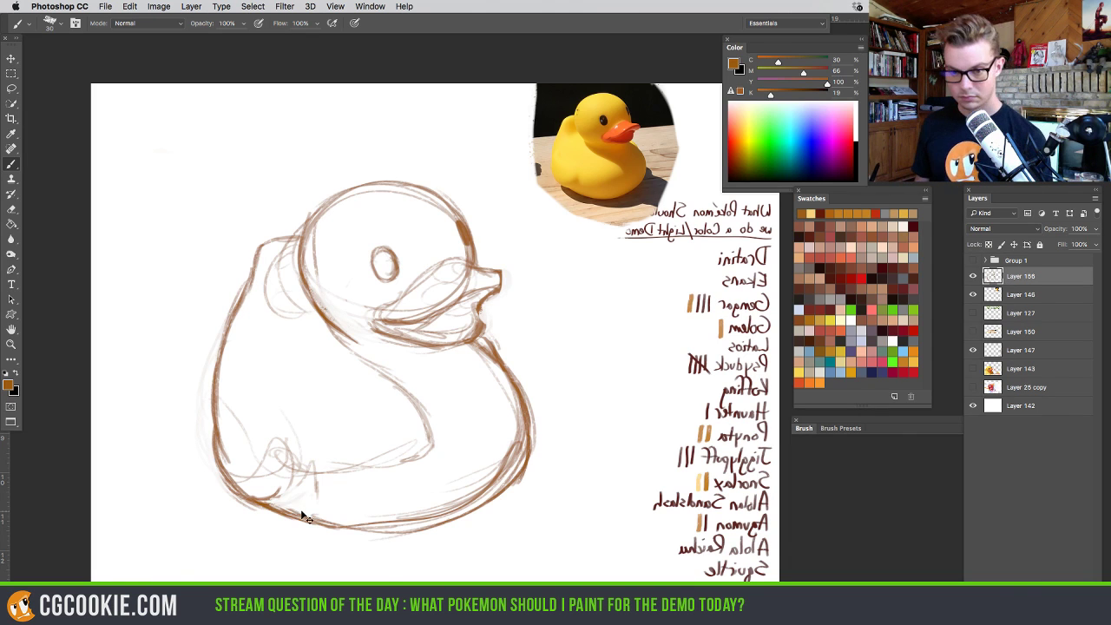
key(h)
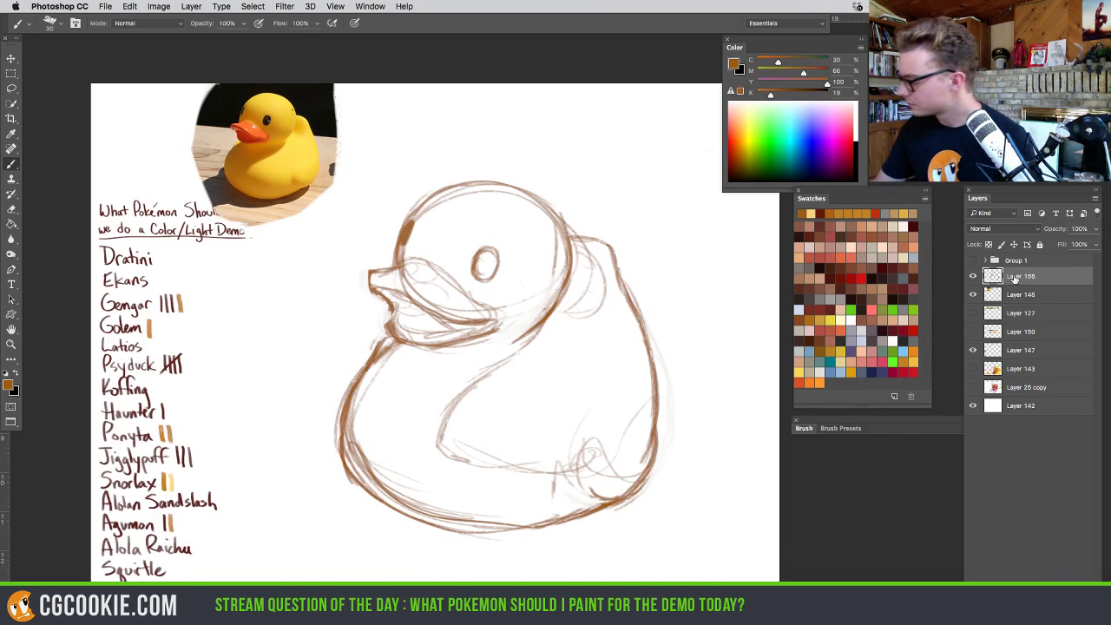
Lower the sketch layer's opacity to 36% and add a new empty layer directly beneath it
click(1097, 228)
drag(1096, 243, 1059, 243)
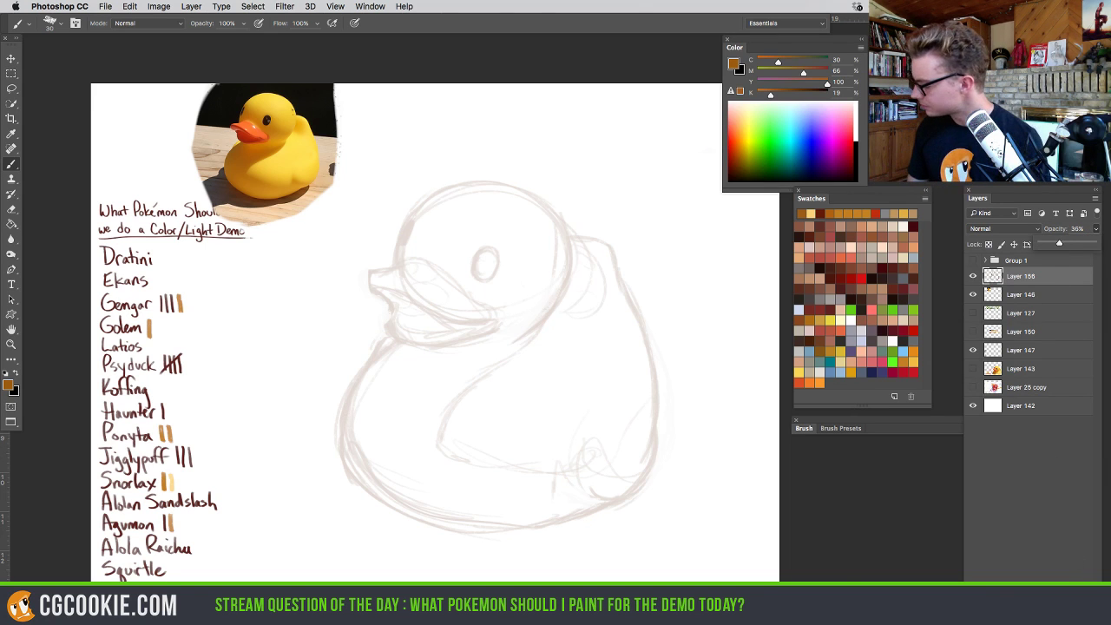
key(super+shift+alt+n)
drag(531, 350, 540, 361)
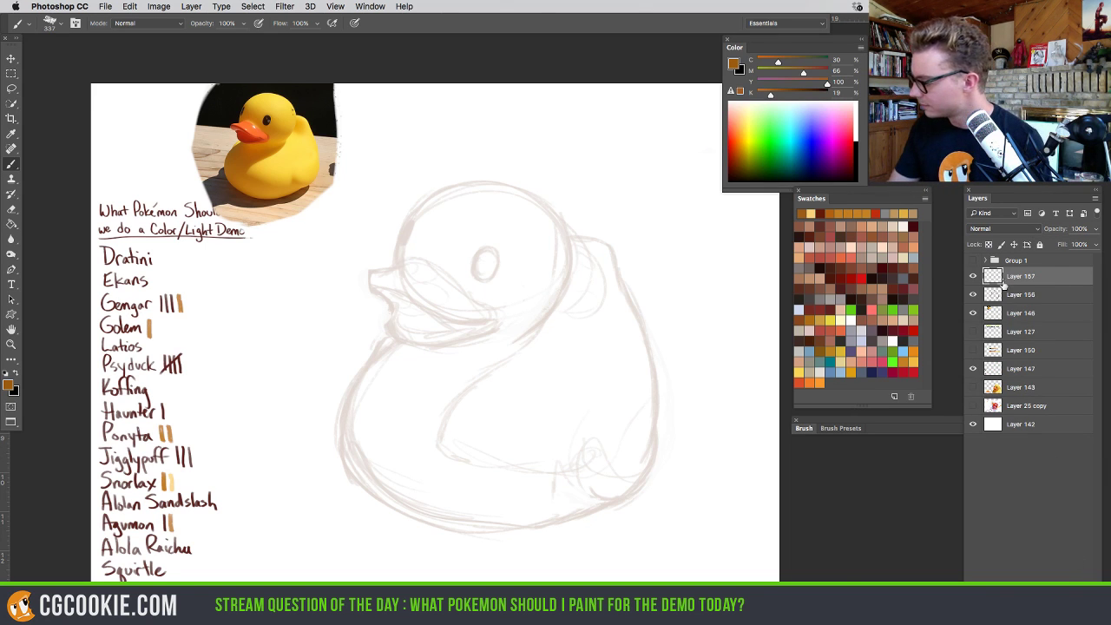
key(super+bracketleft)
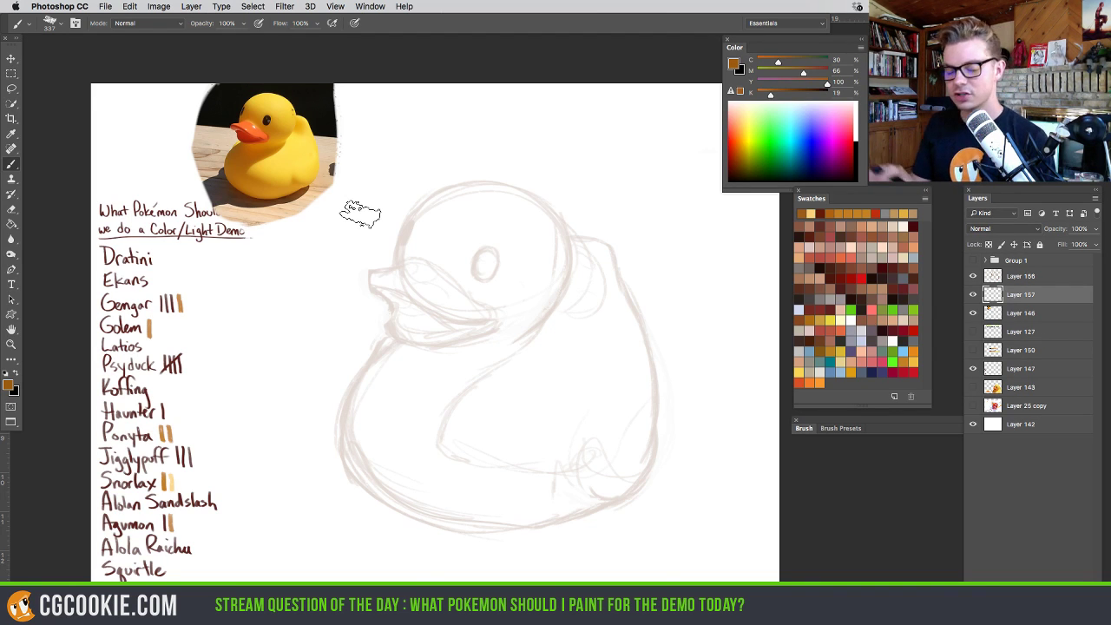
Sample light yellow from the reference duck's lit side and block in the whole duck area with a large brush
alt+click(291, 139)
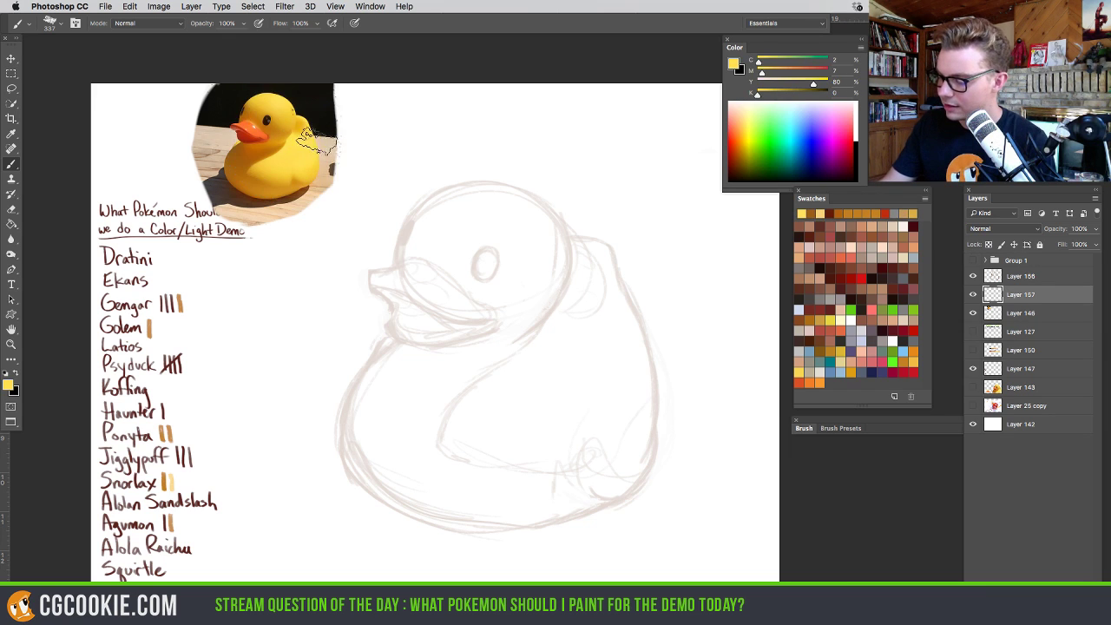
alt+click(293, 153)
alt+click(297, 150)
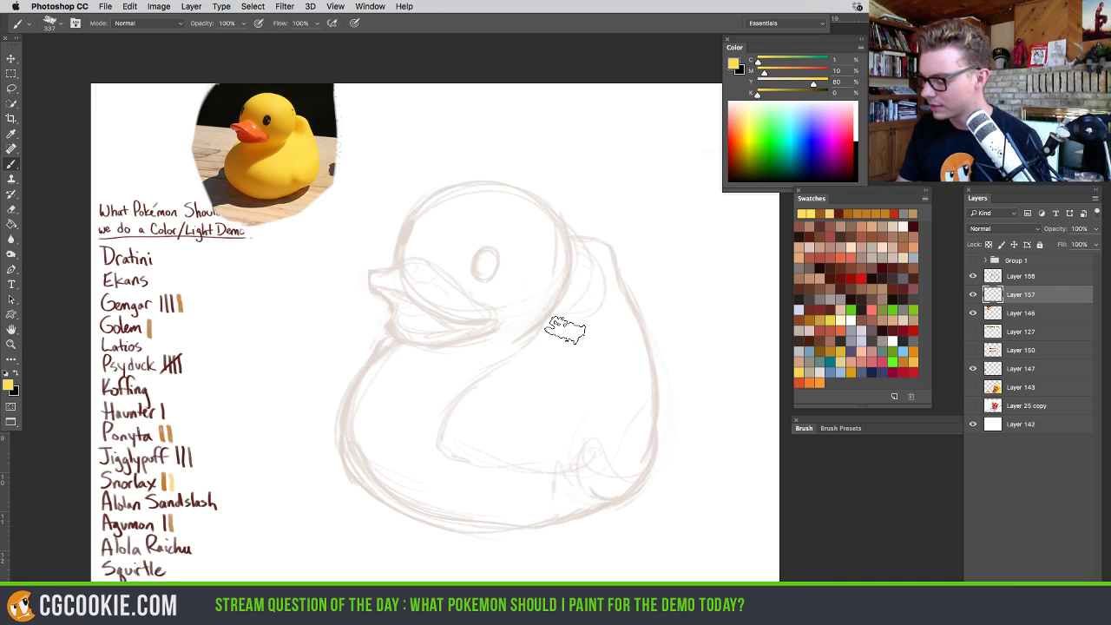
drag(569, 319, 415, 448)
mouse_move(527, 363)
mouse_down()
mouse_move(471, 408)
mouse_move(494, 386)
mouse_move(530, 382)
mouse_move(508, 427)
mouse_move(554, 446)
mouse_move(612, 349)
mouse_move(582, 328)
mouse_move(579, 356)
mouse_move(574, 328)
mouse_move(592, 267)
mouse_move(580, 260)
mouse_move(588, 283)
mouse_move(606, 250)
mouse_move(644, 406)
mouse_move(612, 325)
mouse_move(631, 358)
mouse_move(617, 414)
mouse_move(637, 434)
mouse_move(607, 417)
mouse_move(532, 473)
mouse_move(573, 469)
mouse_move(551, 444)
mouse_move(577, 278)
mouse_move(586, 311)
mouse_move(587, 258)
mouse_move(547, 282)
mouse_move(543, 236)
mouse_move(566, 247)
mouse_move(414, 222)
mouse_move(481, 191)
mouse_move(488, 202)
mouse_move(384, 244)
mouse_move(473, 199)
mouse_move(533, 198)
mouse_move(380, 427)
mouse_move(403, 457)
mouse_move(556, 390)
mouse_move(603, 433)
mouse_move(584, 495)
mouse_move(567, 518)
mouse_move(534, 527)
mouse_move(352, 468)
mouse_move(348, 446)
mouse_move(328, 475)
mouse_move(388, 268)
mouse_move(504, 183)
mouse_move(644, 332)
mouse_move(640, 369)
mouse_move(556, 206)
mouse_move(663, 392)
mouse_move(582, 540)
mouse_up()
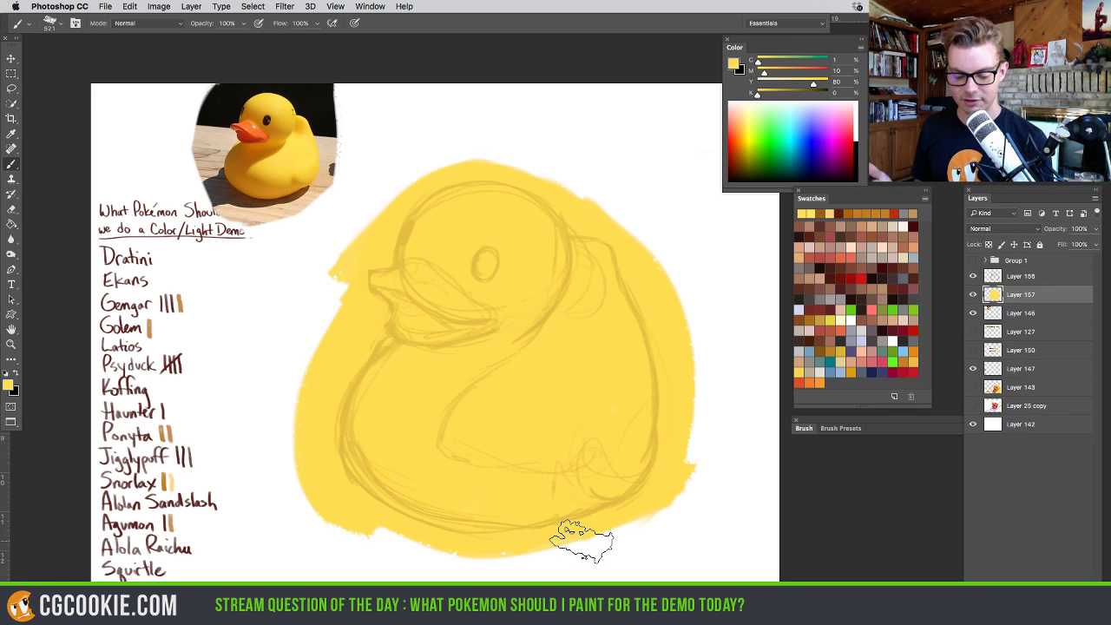
Sample a darker golden orange from the reference duck's body and paint a large base patch covering the whole sketch
alt+click(269, 172)
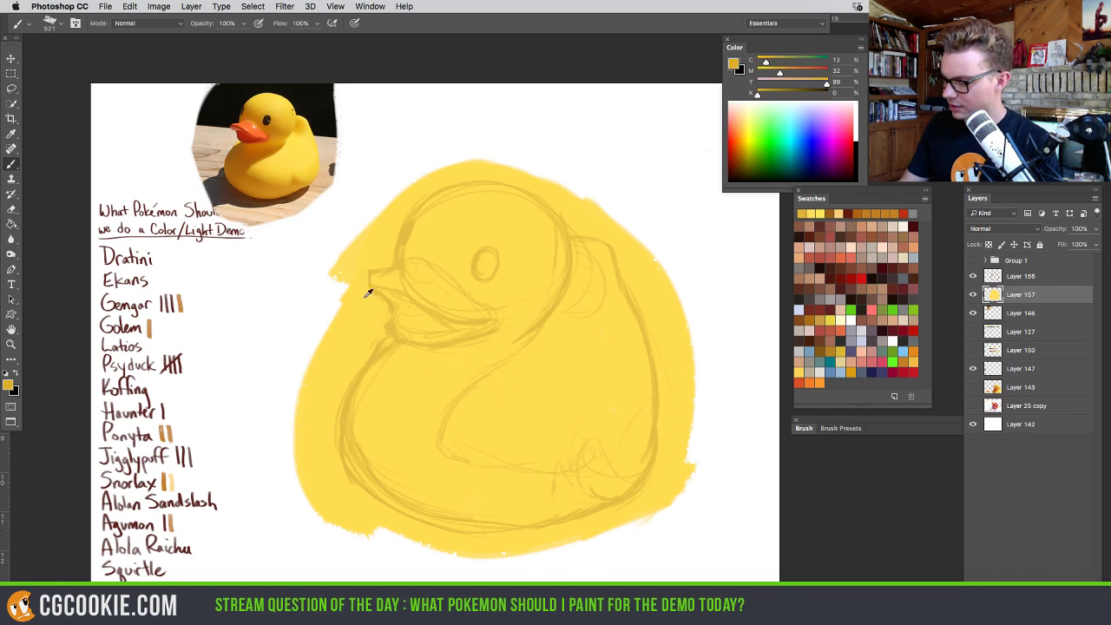
alt+click(269, 171)
alt+click(268, 171)
mouse_move(533, 247)
mouse_down()
mouse_move(461, 206)
mouse_move(404, 217)
mouse_move(331, 382)
mouse_move(491, 280)
mouse_move(589, 248)
mouse_move(412, 457)
mouse_move(479, 437)
mouse_move(650, 323)
mouse_move(496, 513)
mouse_move(604, 420)
mouse_move(683, 395)
mouse_move(592, 502)
mouse_move(627, 499)
mouse_move(657, 335)
mouse_move(579, 201)
mouse_move(658, 347)
mouse_move(523, 526)
mouse_move(351, 448)
mouse_move(455, 192)
mouse_move(345, 295)
mouse_move(423, 530)
mouse_move(670, 431)
mouse_move(515, 167)
mouse_move(296, 373)
mouse_move(541, 531)
mouse_move(680, 285)
mouse_move(346, 246)
mouse_up()
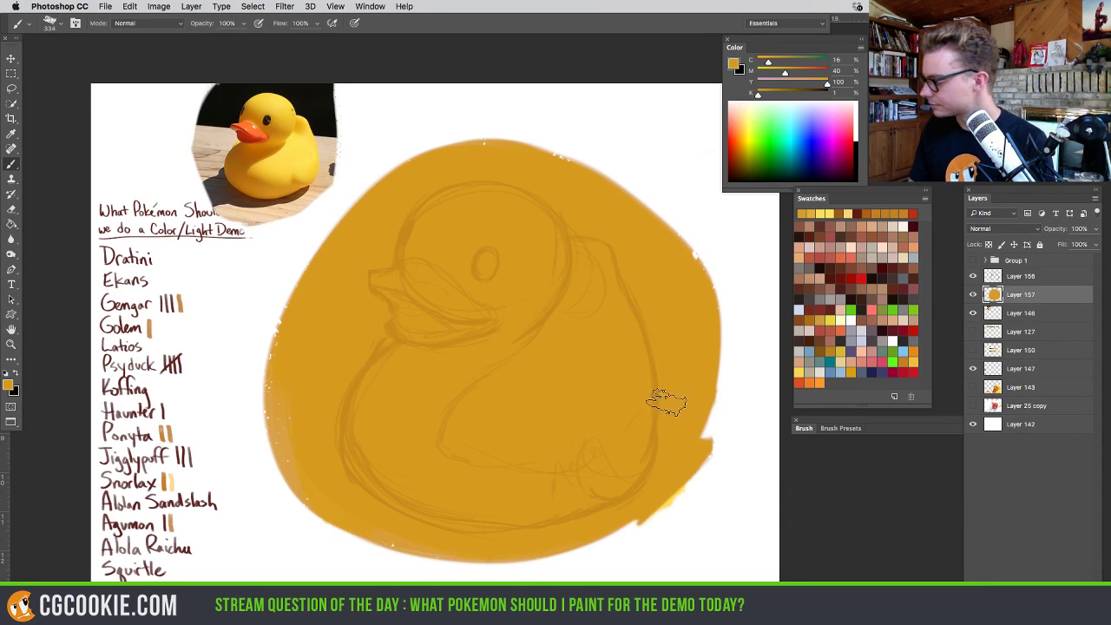
Add a new layer above the base and paint the wing and lower neck with light yellow sampled from the reference
key(ctrl+shift+alt+n)
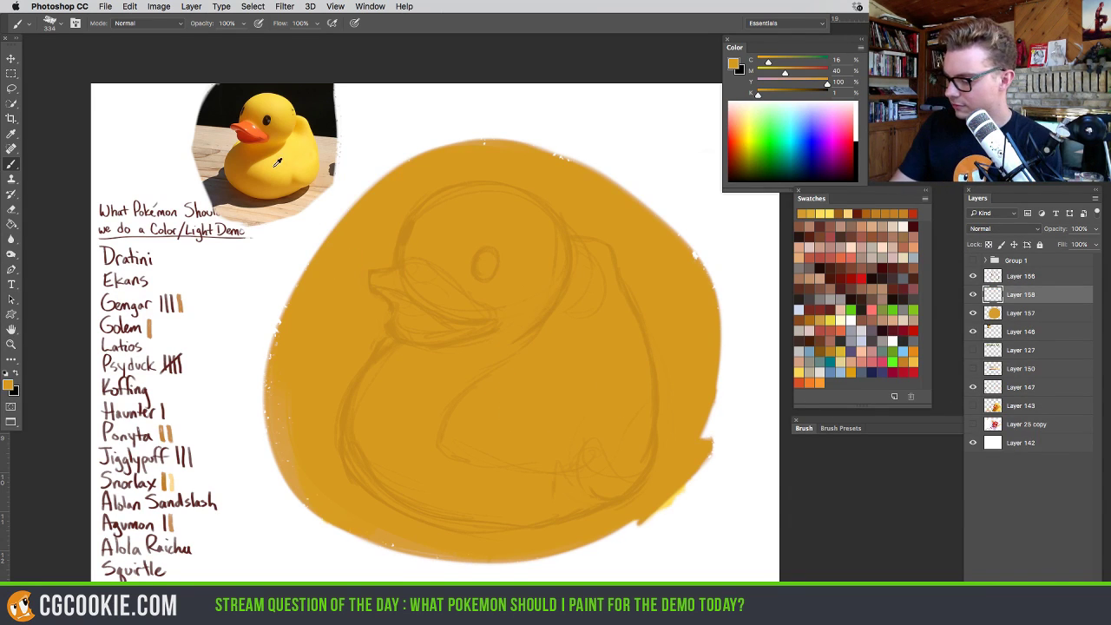
drag(277, 162, 300, 130)
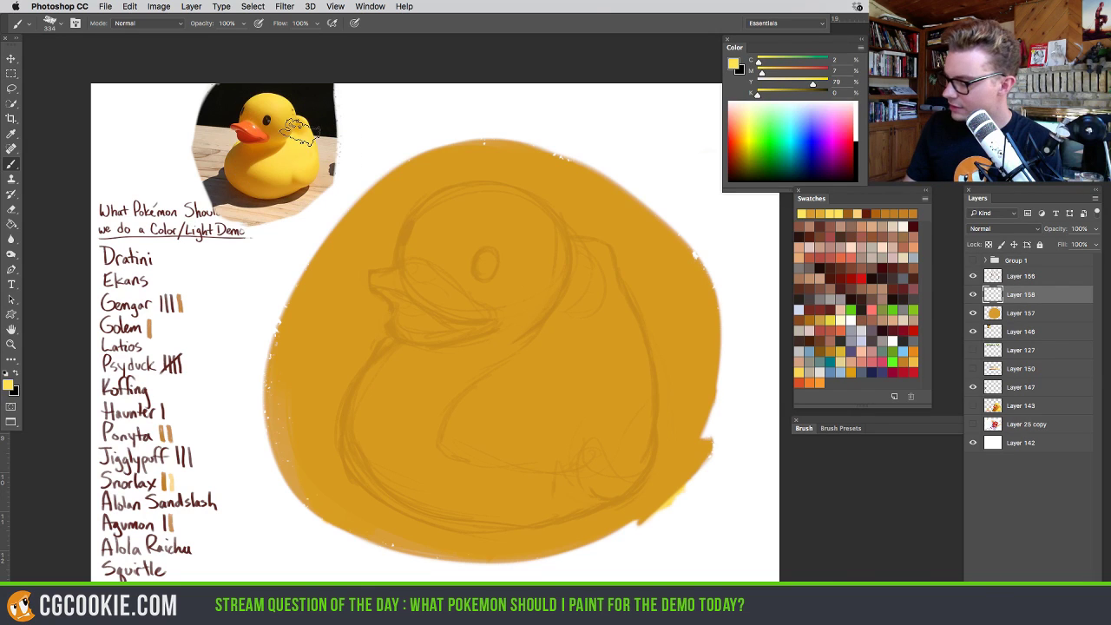
drag(573, 319, 549, 318)
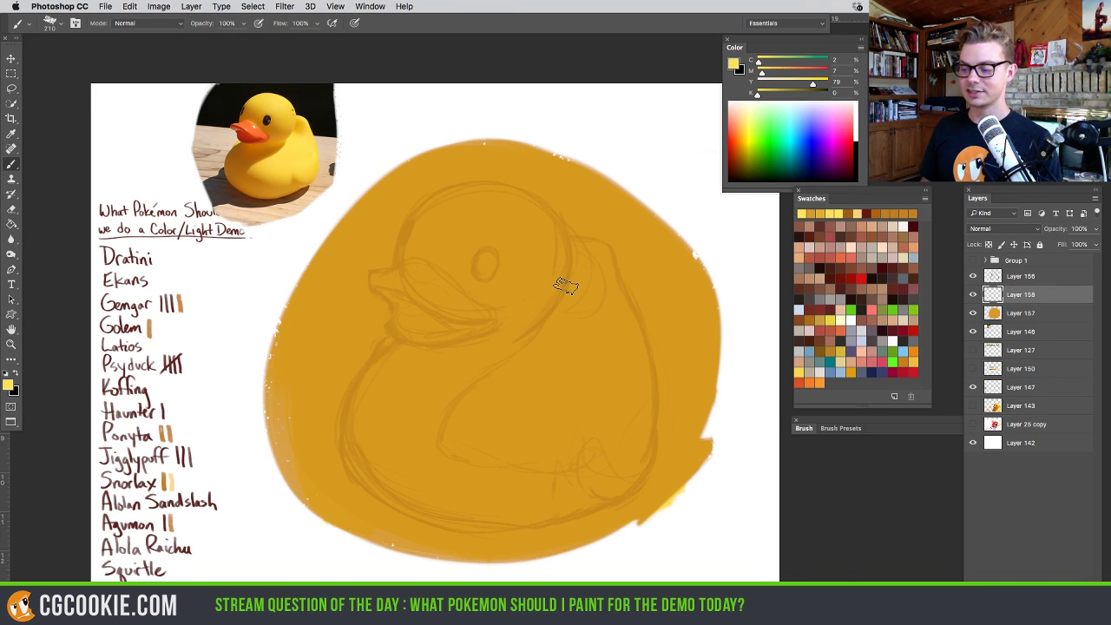
mouse_move(565, 287)
mouse_down()
mouse_move(585, 319)
mouse_move(568, 307)
mouse_move(470, 439)
mouse_move(502, 394)
mouse_move(561, 371)
mouse_move(588, 390)
mouse_move(589, 424)
mouse_move(531, 365)
mouse_move(460, 419)
mouse_move(485, 395)
mouse_move(460, 444)
mouse_move(477, 420)
mouse_move(444, 444)
mouse_move(461, 410)
mouse_move(478, 443)
mouse_move(507, 458)
mouse_move(496, 432)
mouse_up()
alt+click(288, 151)
alt+click(437, 398)
Paint sampled orange-brown shadows beneath the wing and along its front edge up to the neck
alt+click(261, 184)
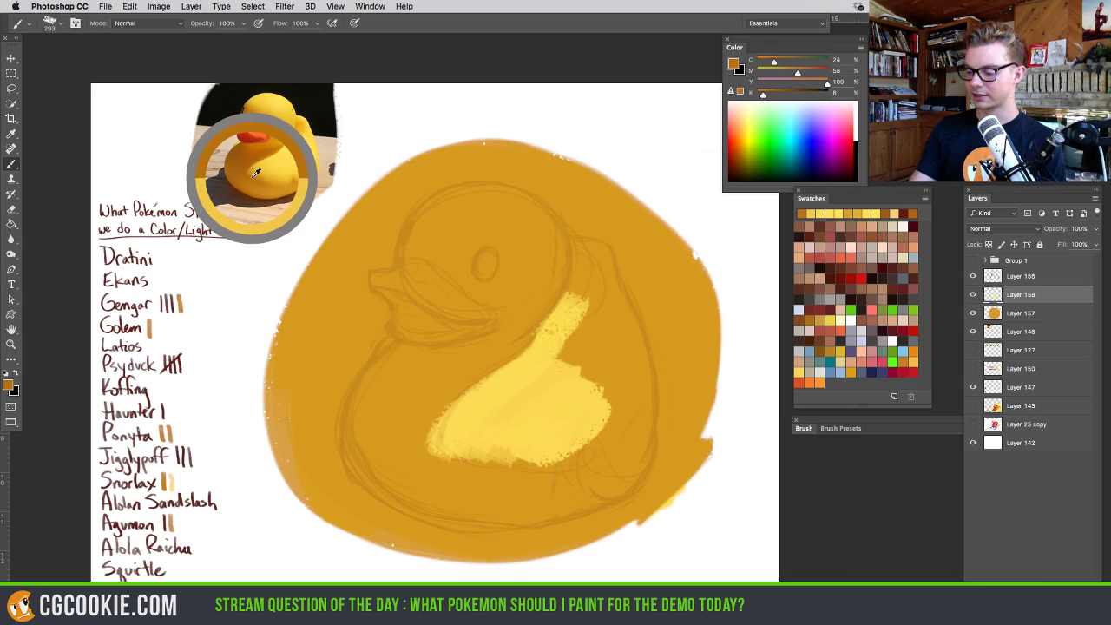
mouse_move(451, 473)
mouse_down()
mouse_move(408, 442)
mouse_move(457, 480)
mouse_move(595, 449)
mouse_up()
alt+click(269, 150)
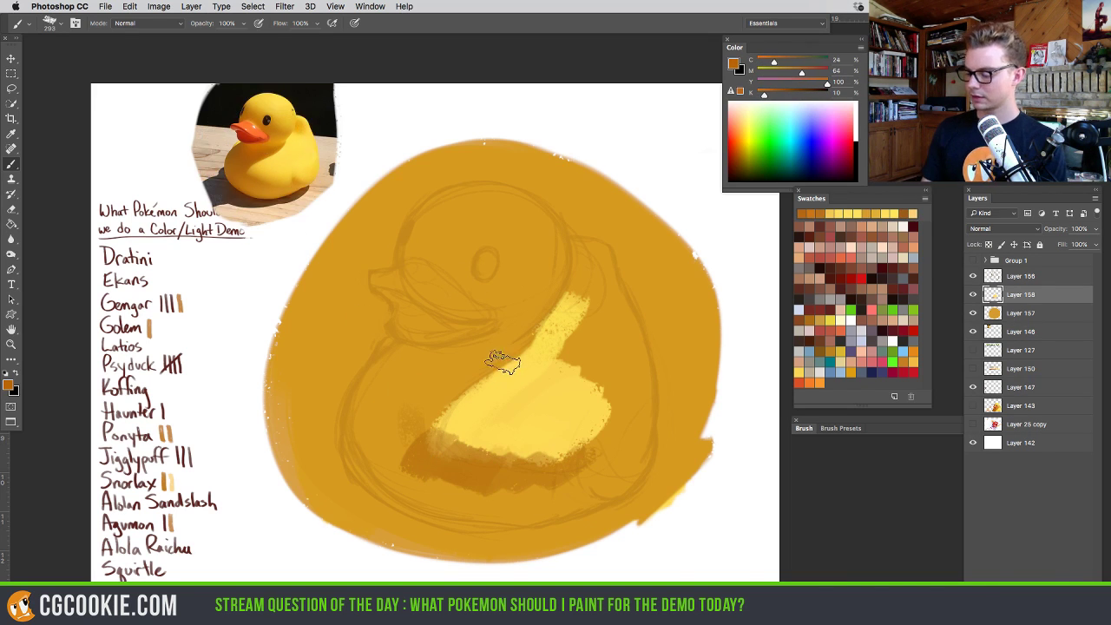
mouse_move(503, 362)
mouse_down()
mouse_move(421, 423)
mouse_move(238, 145)
mouse_move(396, 363)
mouse_move(366, 396)
mouse_move(411, 350)
mouse_move(384, 391)
mouse_move(394, 408)
mouse_move(407, 402)
mouse_move(407, 355)
mouse_move(378, 378)
mouse_move(364, 415)
mouse_up()
Paint the chest in dark brown and the area below the bill in reddish orange, sampling both from the reference
alt+click(247, 150)
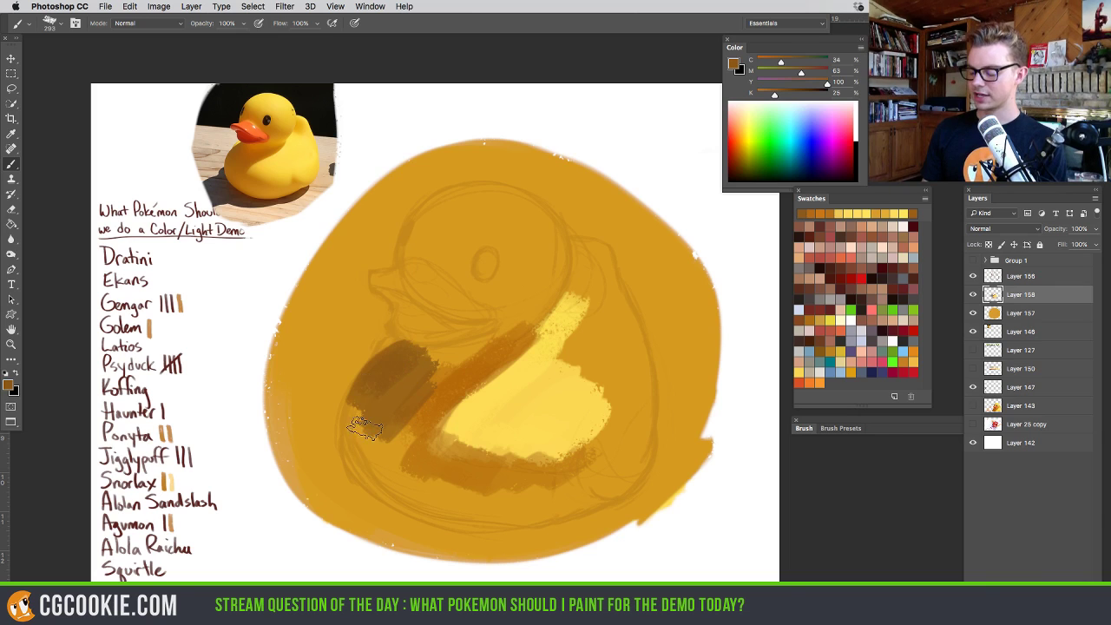
alt+click(251, 147)
mouse_move(455, 359)
mouse_down()
mouse_move(414, 385)
mouse_move(473, 356)
mouse_up()
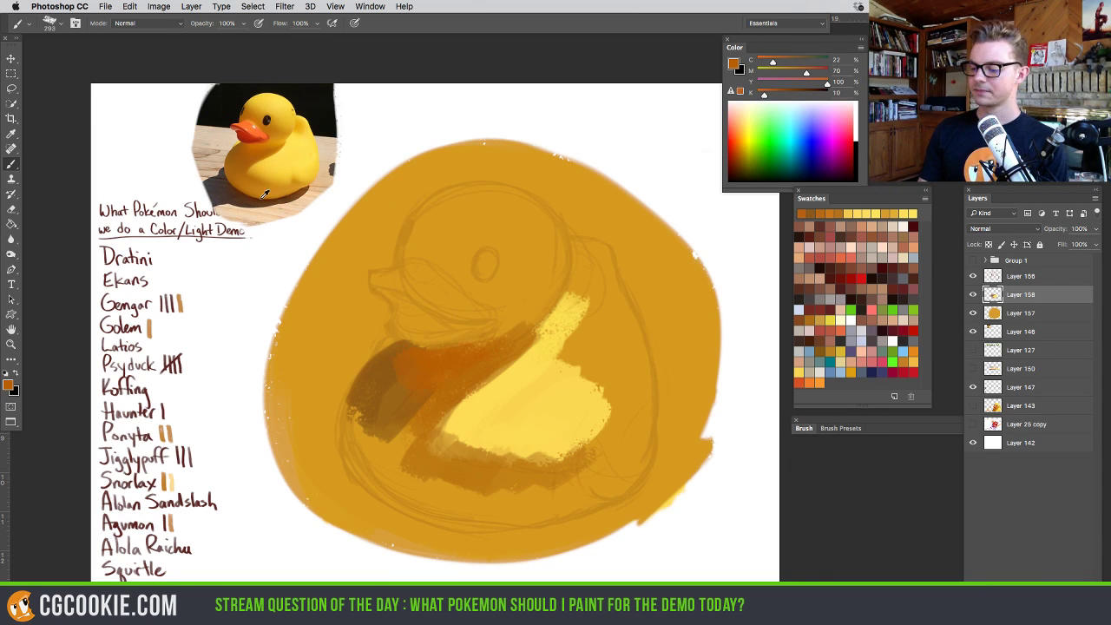
Sample darker orange-browns from the reference duck's shaded chest and extend the brown shadow on the painted chest
alt+click(243, 159)
drag(360, 426, 321, 483)
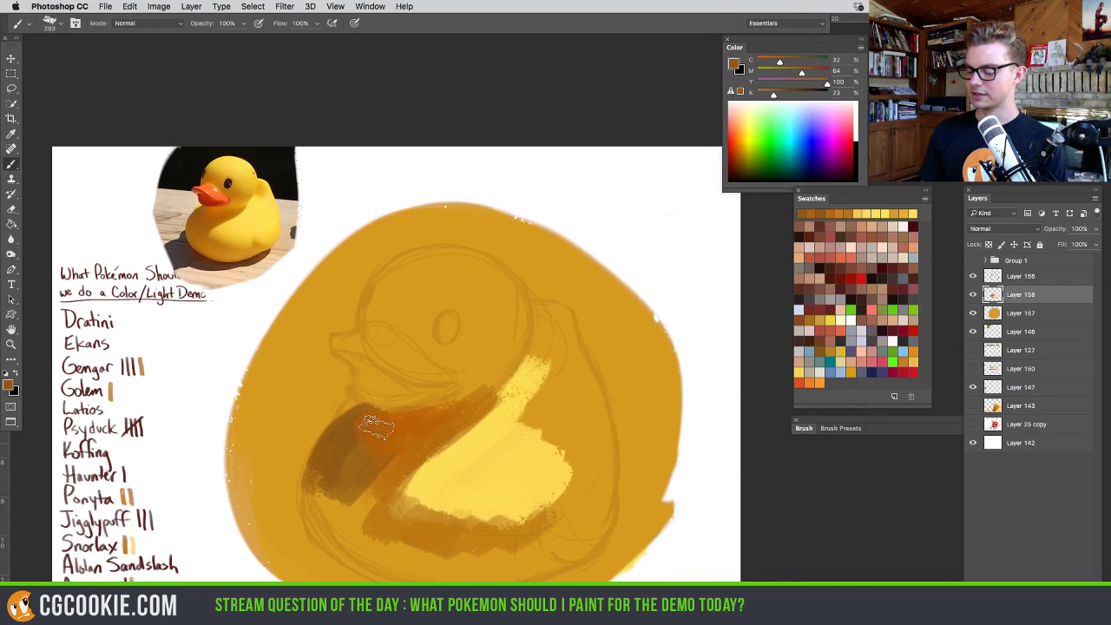
drag(422, 464, 451, 347)
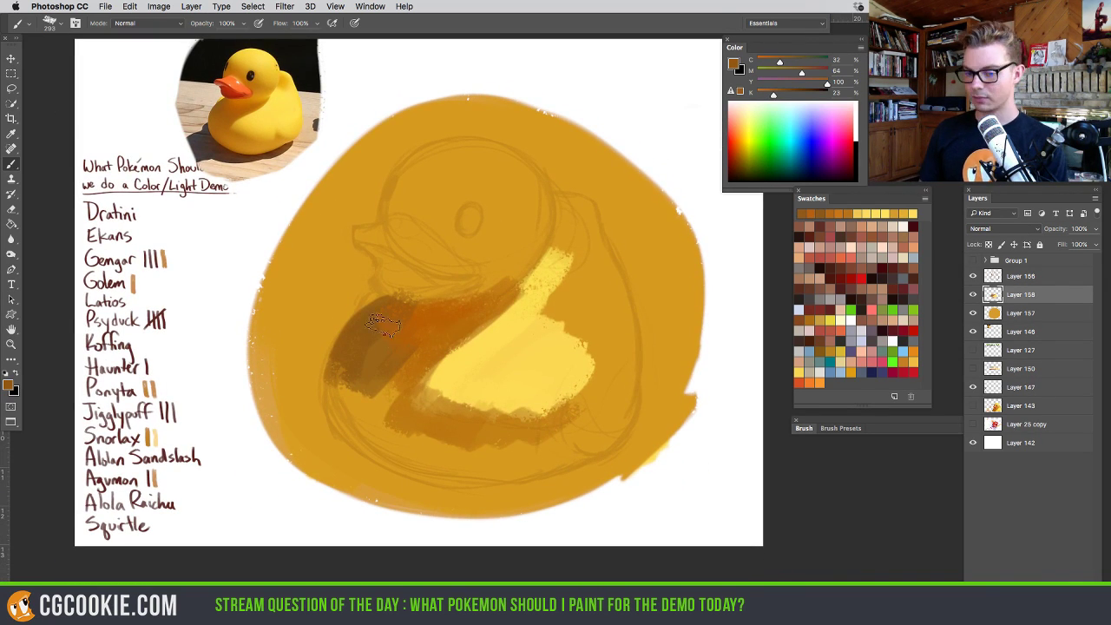
alt+click(219, 114)
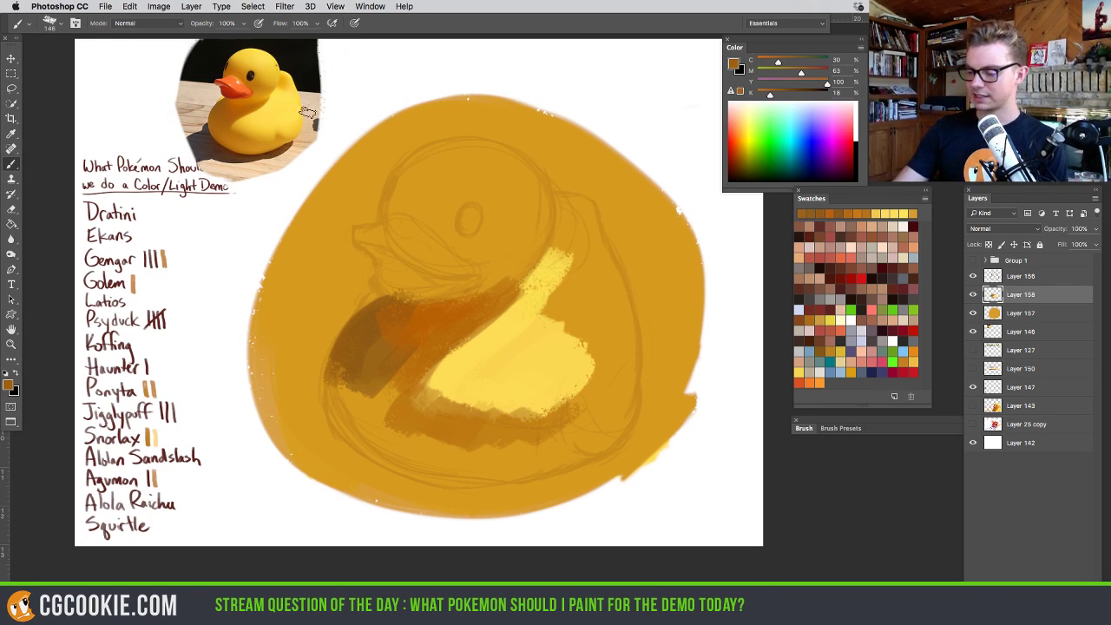
drag(354, 54, 246, 176)
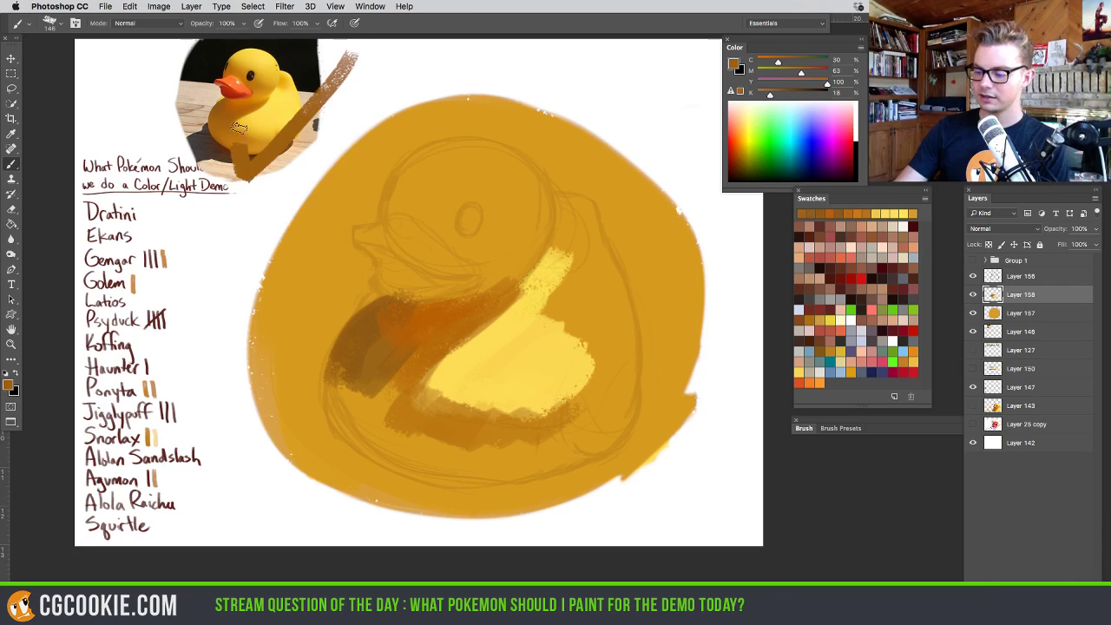
key(super+z)
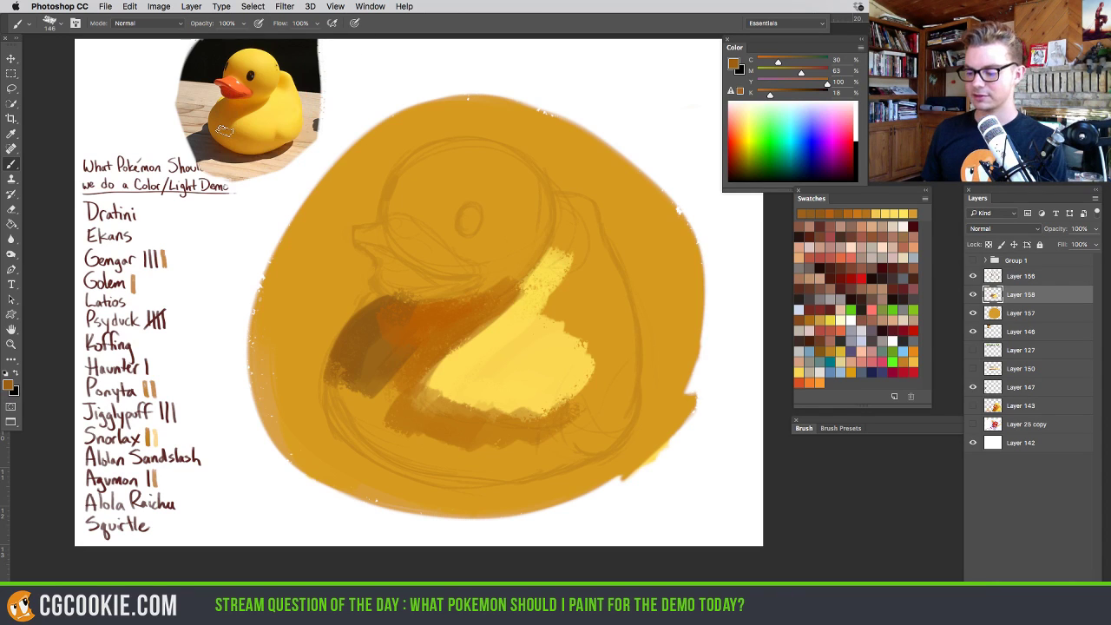
drag(254, 165, 348, 164)
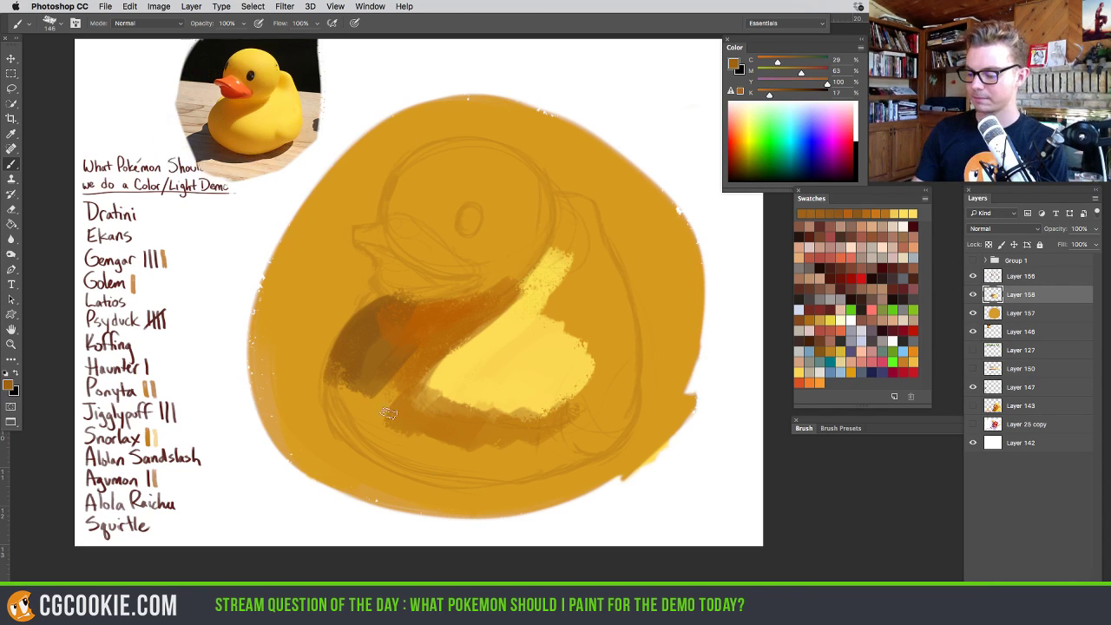
Paint the lower chest and front underside in browns sampled from the reference, following the sketch's outer contour
mouse_move(408, 408)
mouse_down()
mouse_move(377, 358)
mouse_move(363, 368)
mouse_move(352, 356)
mouse_move(348, 413)
mouse_move(214, 150)
mouse_move(227, 133)
mouse_move(384, 439)
mouse_move(354, 423)
mouse_move(368, 409)
mouse_move(417, 455)
mouse_up()
alt+click(227, 130)
alt+click(224, 135)
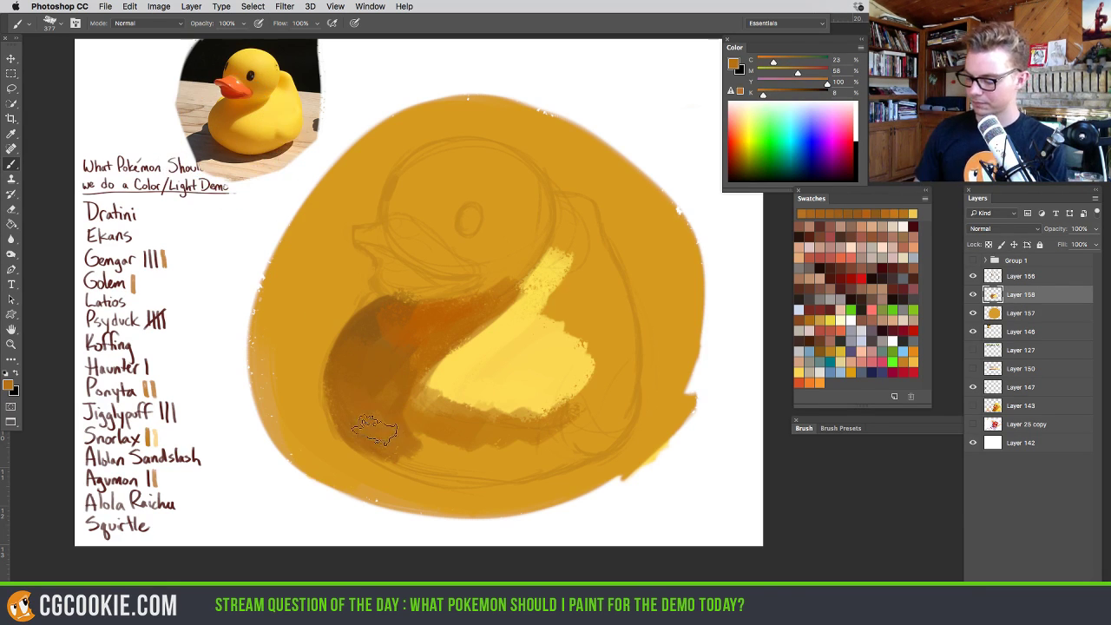
mouse_move(358, 423)
mouse_down()
mouse_move(500, 472)
mouse_move(426, 438)
mouse_move(538, 460)
mouse_move(441, 451)
mouse_up()
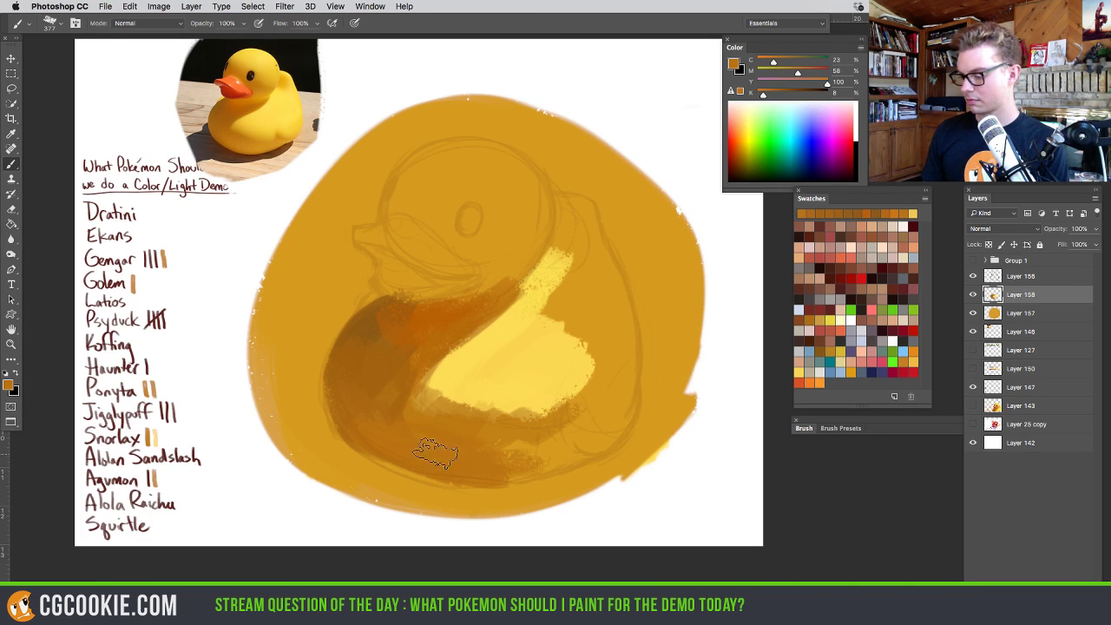
Paint the belly below the wing with lighter golden orange sampled from the underside of the reference duck
alt+click(260, 148)
alt+click(260, 145)
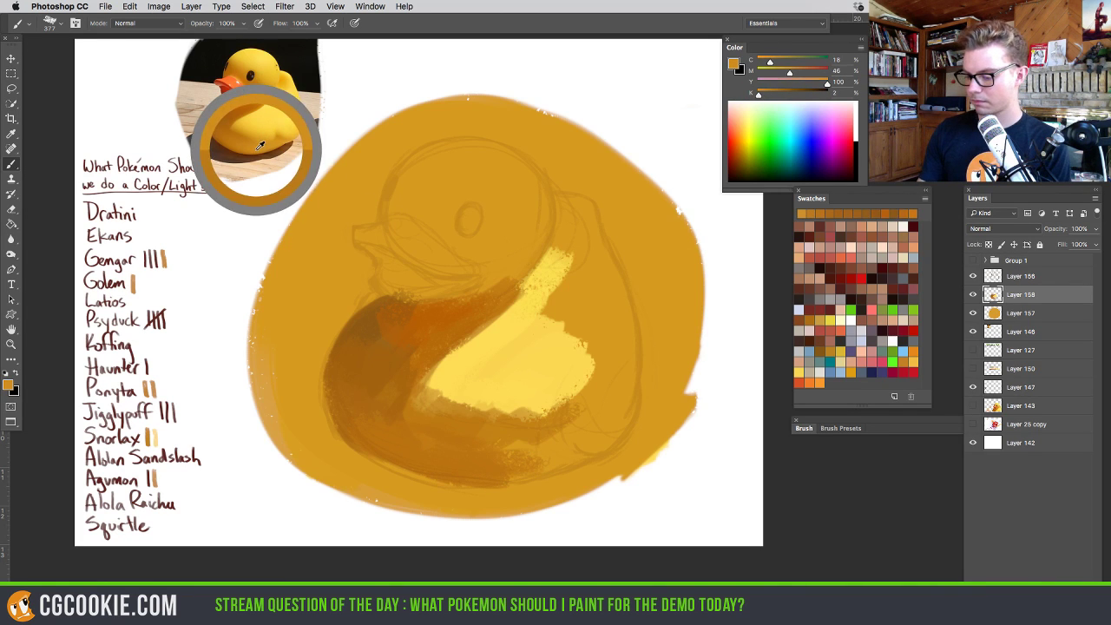
mouse_move(470, 461)
mouse_down()
mouse_move(554, 460)
mouse_move(457, 463)
mouse_move(453, 438)
mouse_move(432, 437)
mouse_move(556, 447)
mouse_up()
alt+click(256, 135)
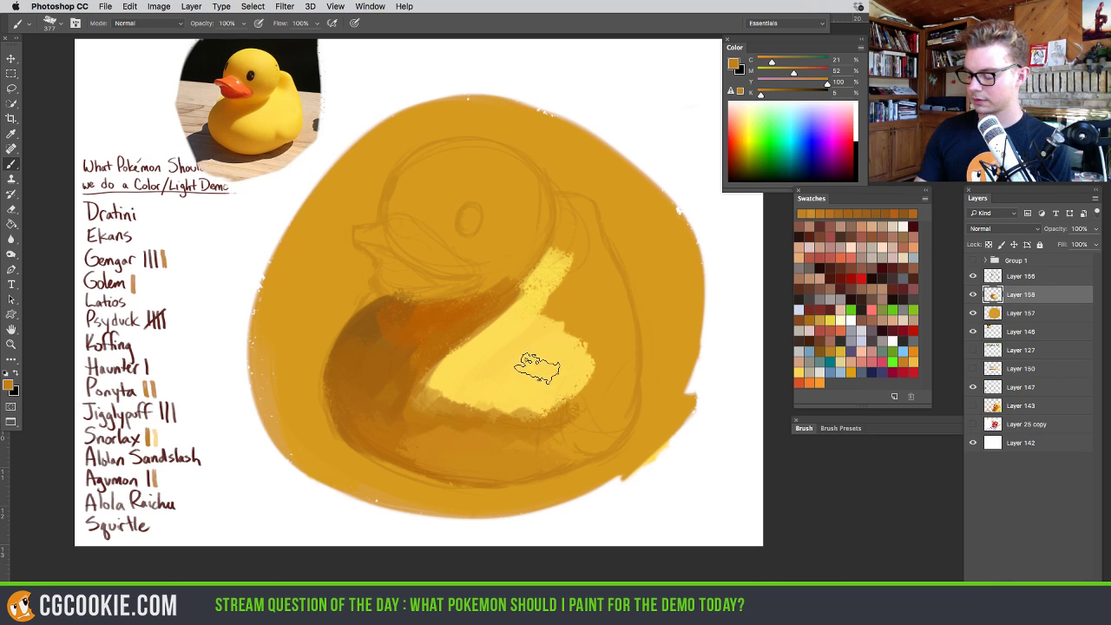
Paint golden yellow midtones from the reference over the wing's lower edge to soften its transition into the belly
alt+click(253, 127)
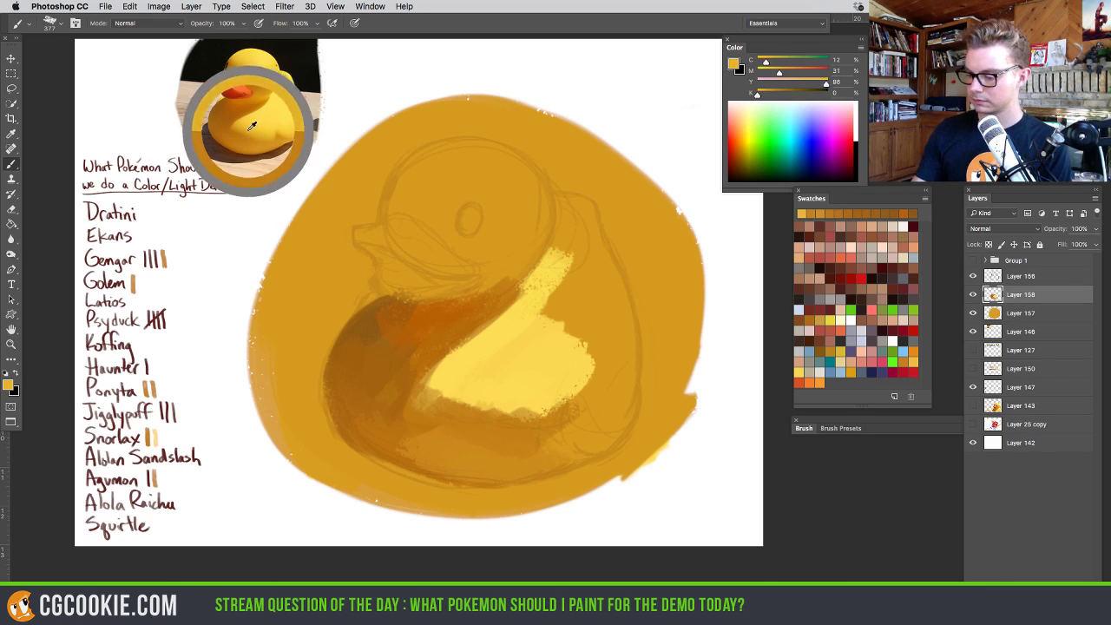
mouse_move(434, 401)
mouse_down()
mouse_move(503, 399)
mouse_move(515, 434)
mouse_move(543, 417)
mouse_move(551, 427)
mouse_move(556, 401)
mouse_up()
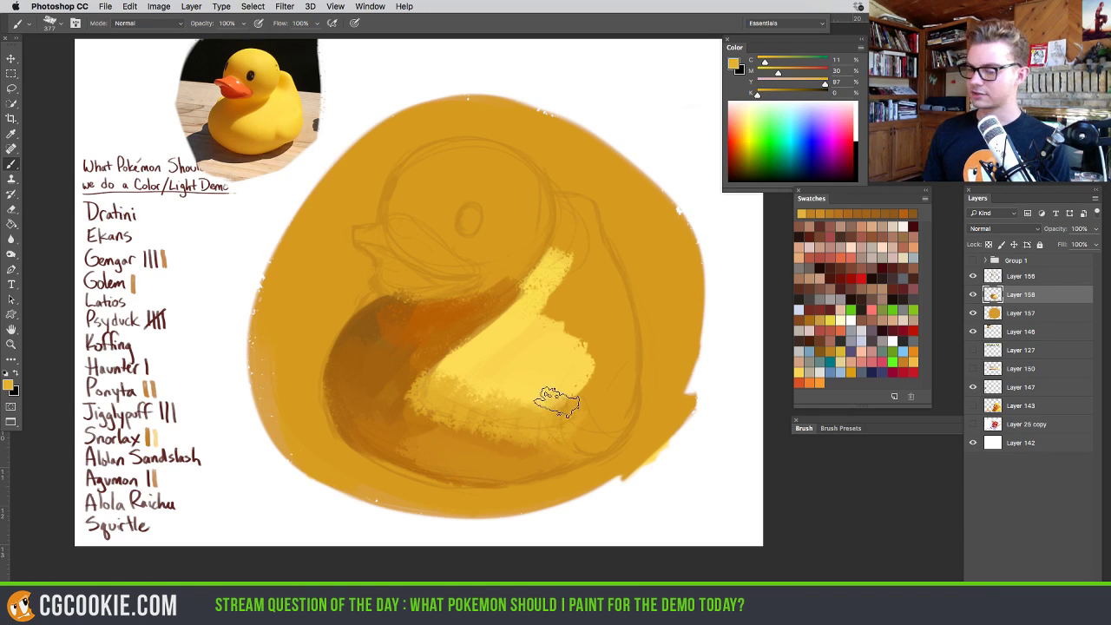
alt+click(246, 129)
mouse_move(483, 384)
mouse_down()
mouse_move(463, 367)
mouse_move(559, 401)
mouse_up()
Sample light yellows from the reference and extend the lit area from the wing across the duck's back
alt+click(256, 119)
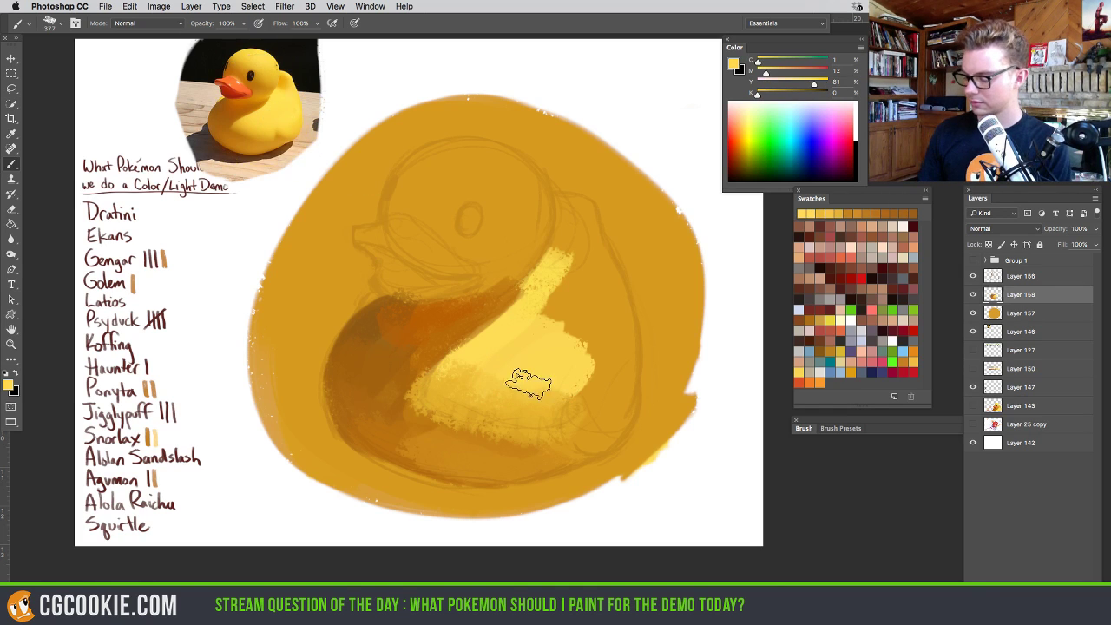
mouse_move(514, 330)
mouse_down()
mouse_move(560, 365)
mouse_move(583, 357)
mouse_move(578, 369)
mouse_move(588, 322)
mouse_up()
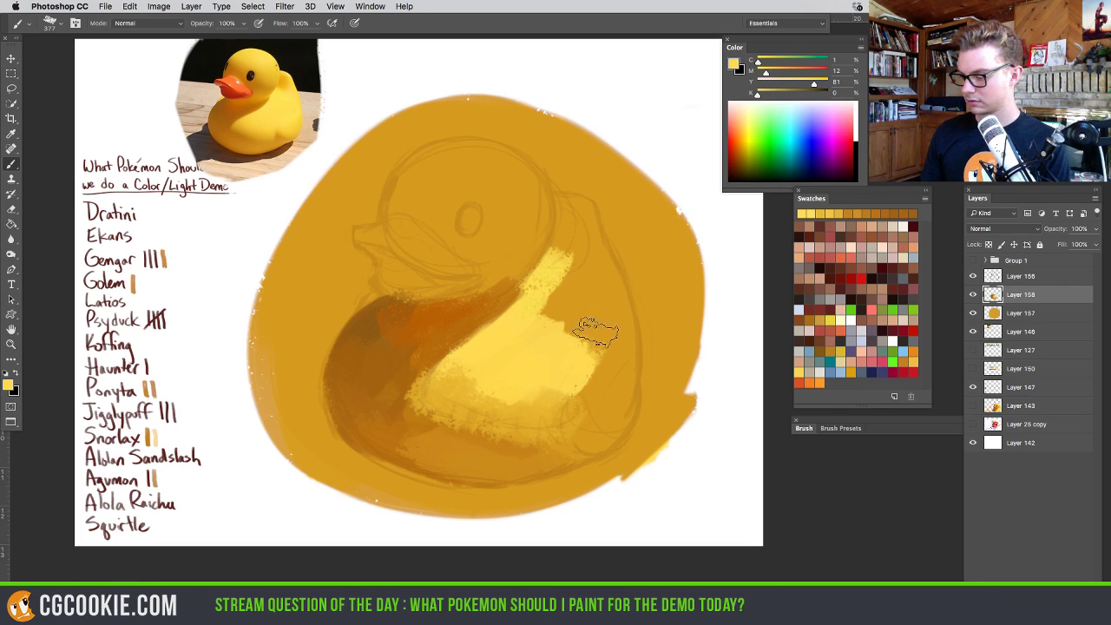
alt+click(296, 114)
mouse_move(613, 338)
mouse_down()
mouse_move(605, 280)
mouse_move(596, 364)
mouse_move(549, 309)
mouse_move(532, 316)
mouse_move(463, 285)
mouse_up()
Fill the upper back behind the neck with light yellow sampled from the reference
alt+click(282, 93)
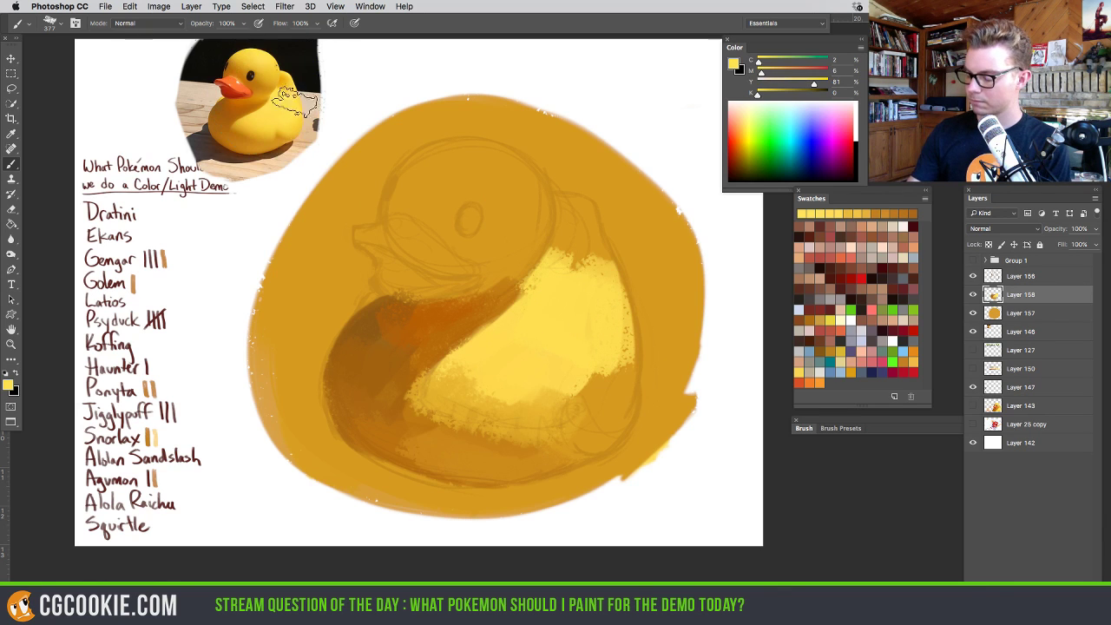
alt+click(290, 87)
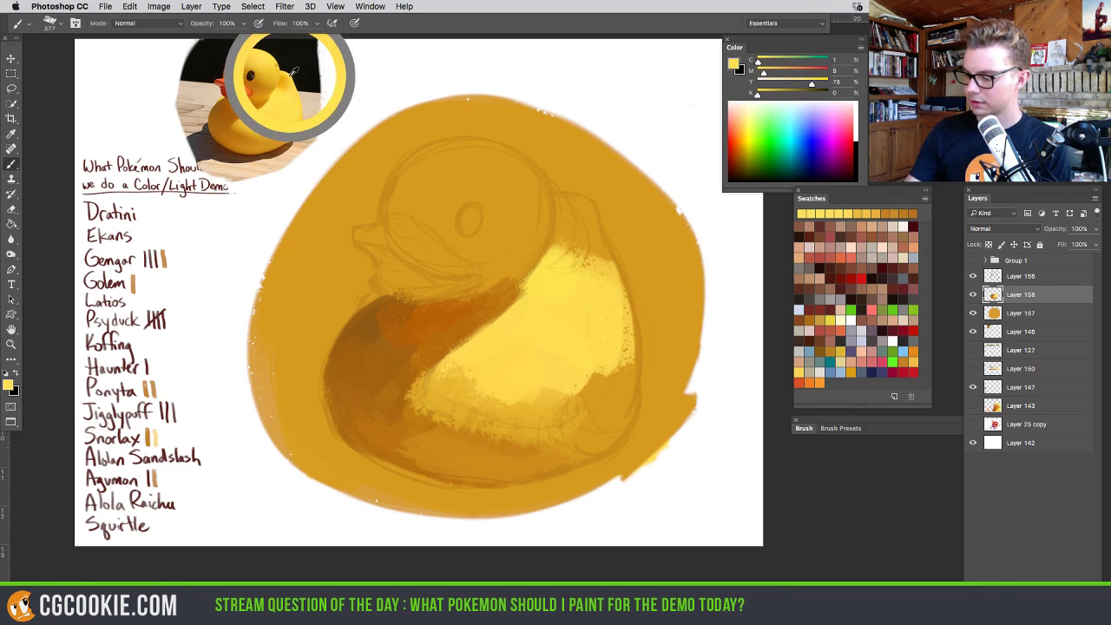
mouse_move(565, 194)
mouse_down()
mouse_move(598, 275)
mouse_move(566, 205)
mouse_move(562, 217)
mouse_move(290, 73)
mouse_move(548, 261)
mouse_up()
Paint a golden orange shadow patch on the upper back behind the neck using colours sampled from the reference
alt+click(292, 74)
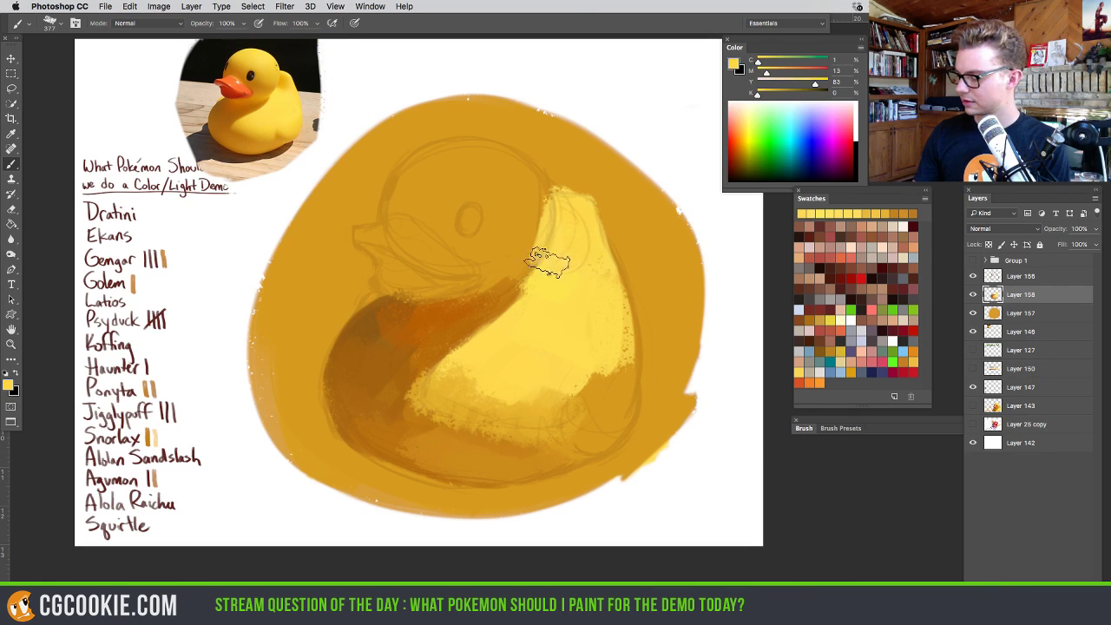
alt+click(284, 87)
mouse_move(594, 233)
mouse_down()
mouse_move(559, 224)
mouse_move(544, 242)
mouse_move(554, 205)
mouse_move(569, 257)
mouse_move(287, 79)
mouse_move(557, 217)
mouse_move(543, 250)
mouse_move(572, 251)
mouse_move(570, 214)
mouse_move(565, 254)
mouse_move(533, 245)
mouse_up()
alt+click(283, 89)
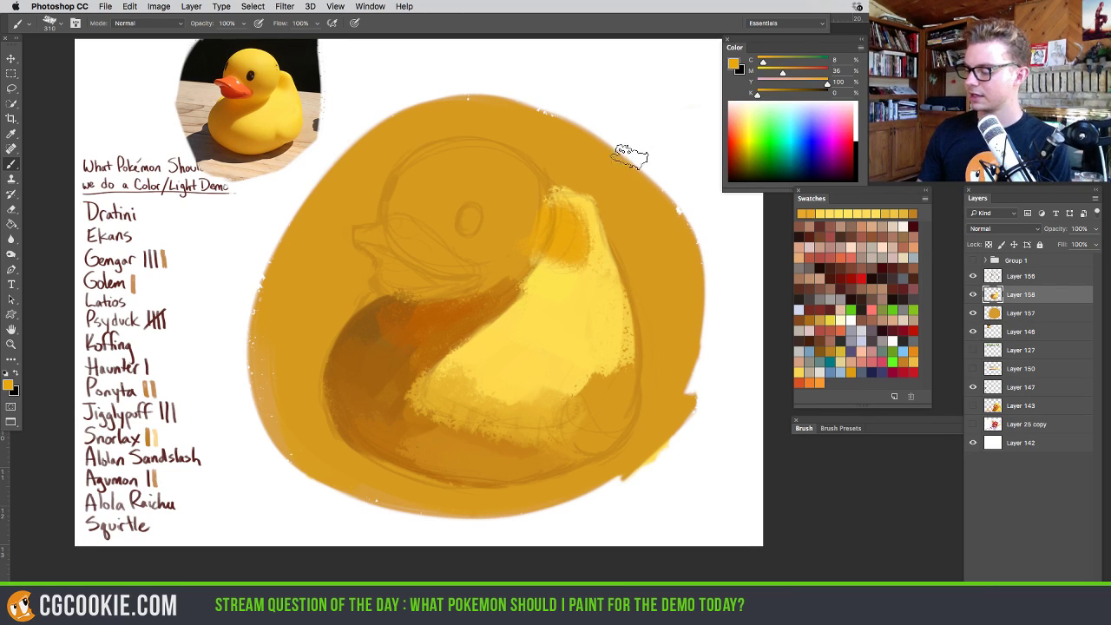
drag(633, 154, 633, 203)
drag(642, 59, 540, 177)
mouse_move(534, 130)
mouse_down()
mouse_move(519, 192)
mouse_move(575, 186)
mouse_up()
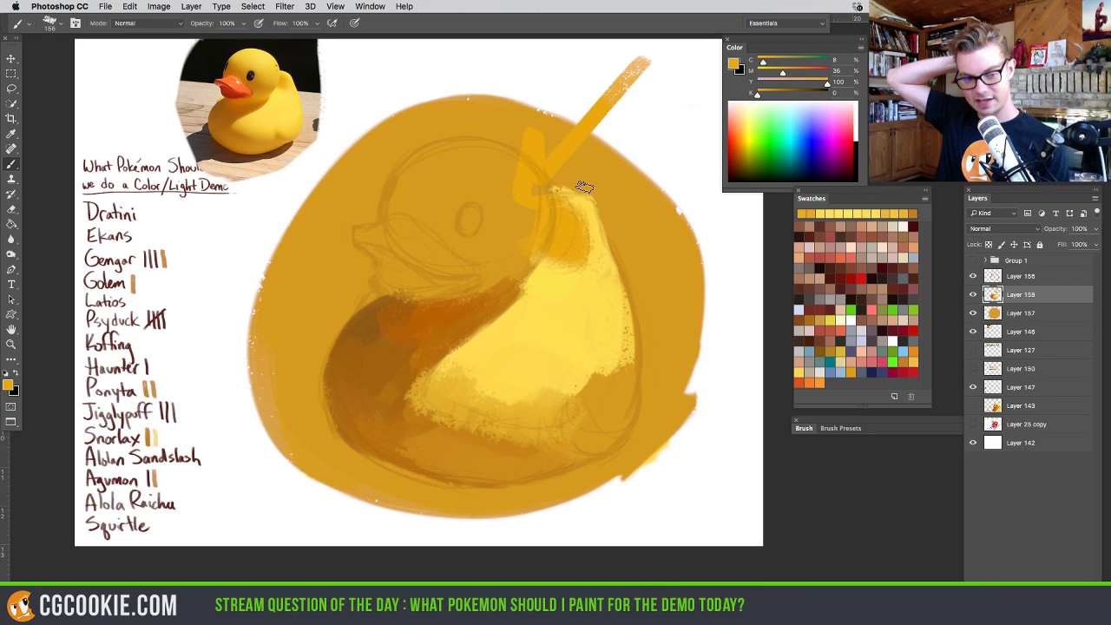
key(super+alt+z)
key(super+alt+z)
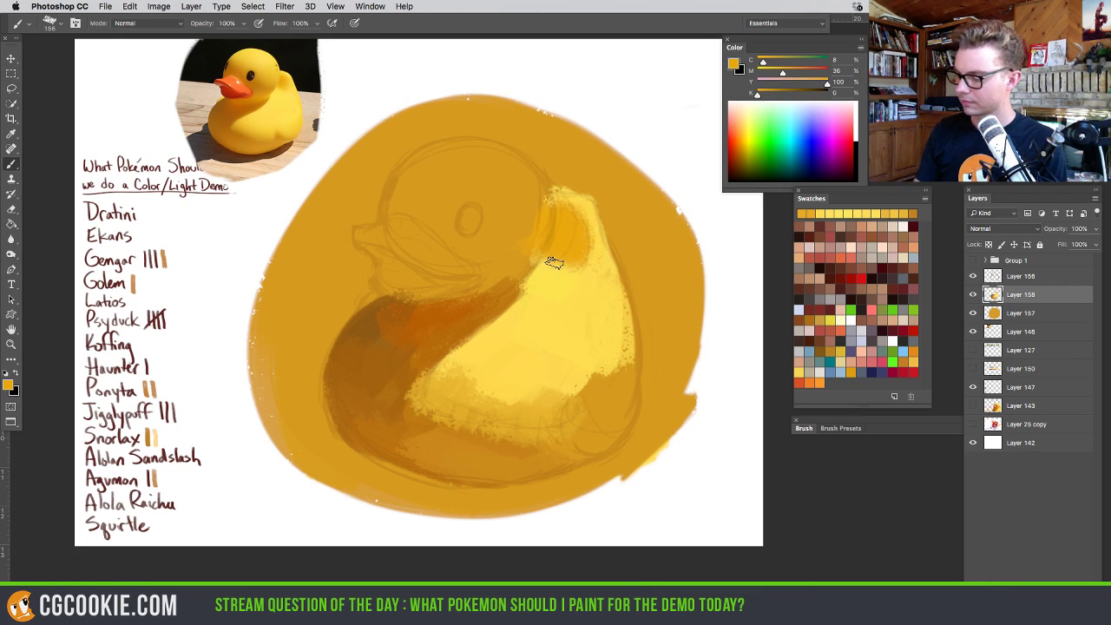
drag(554, 263, 568, 267)
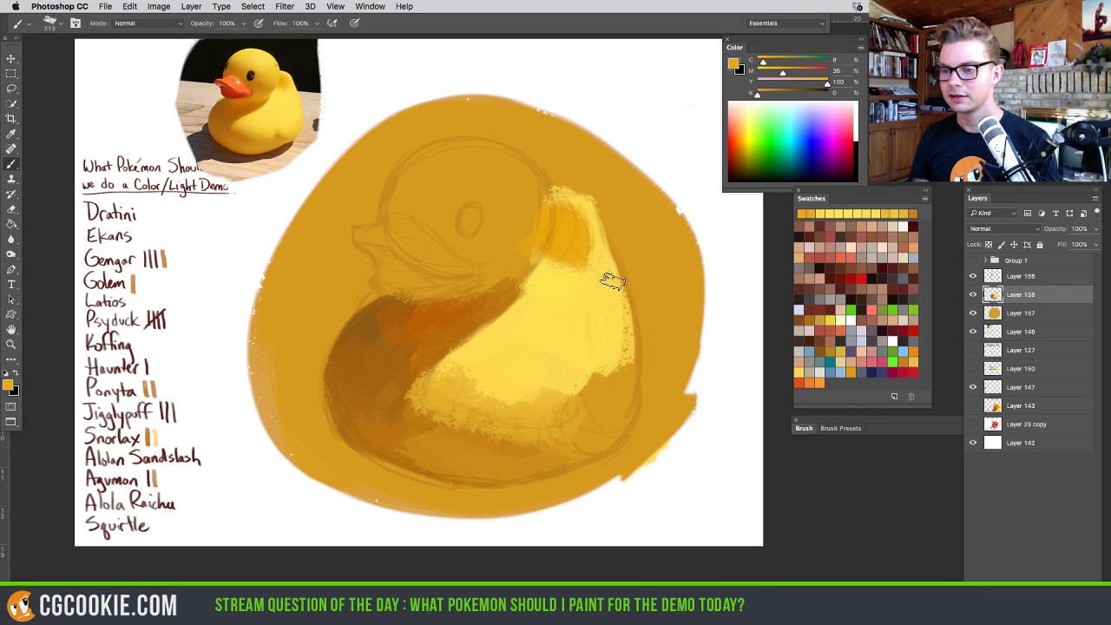
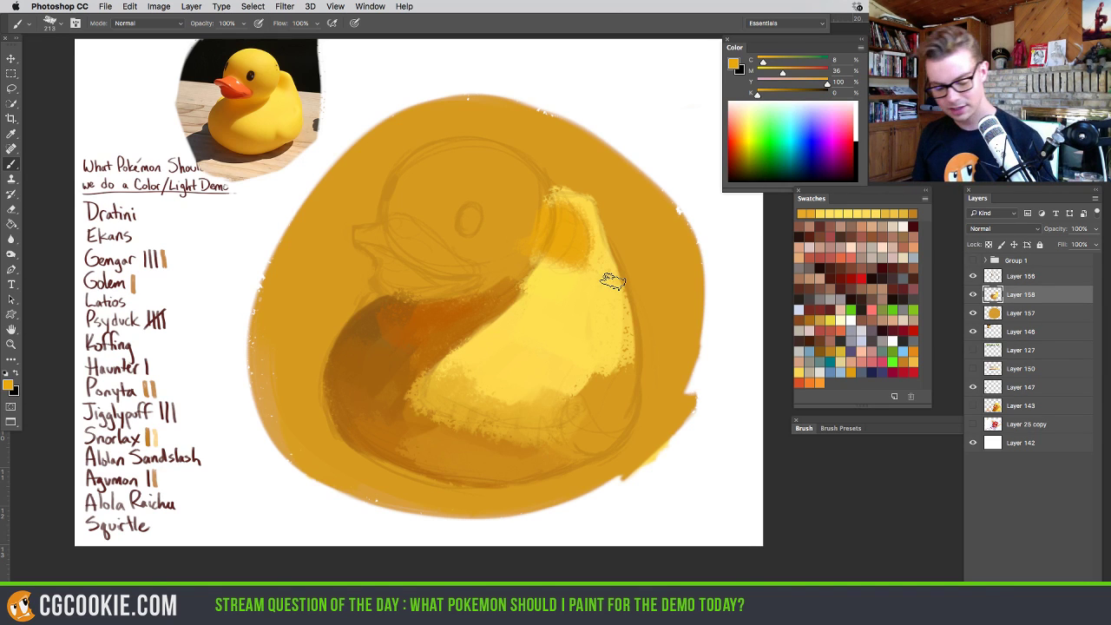
Flip the canvas horizontally to check the painting in mirror image, and flip it back
key(ctrl+shift+h)
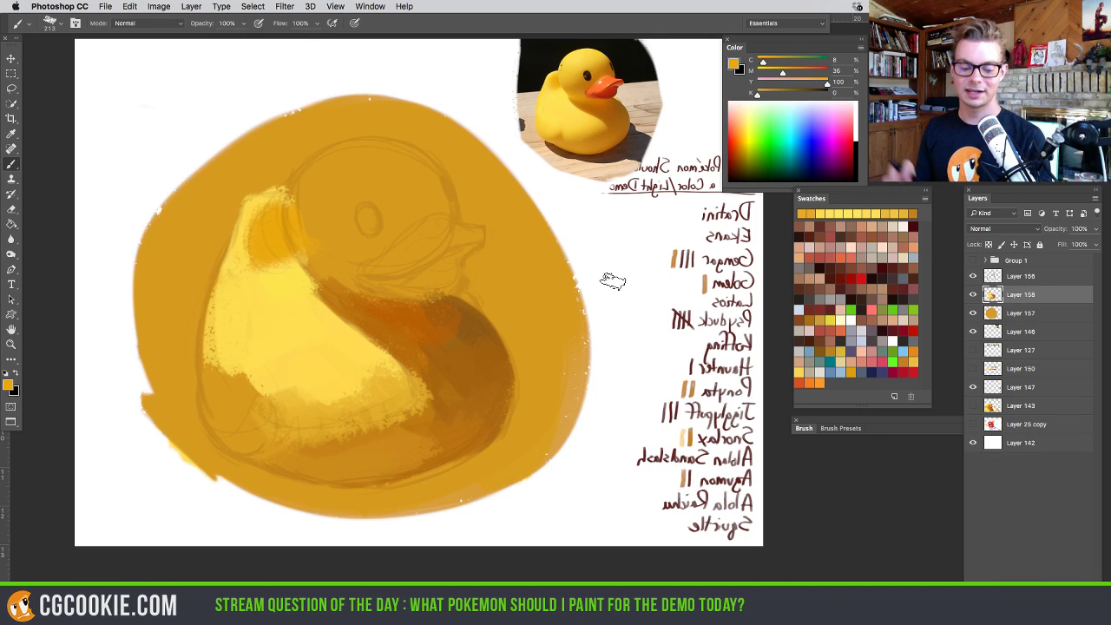
key(h)
key(h)
key(h)
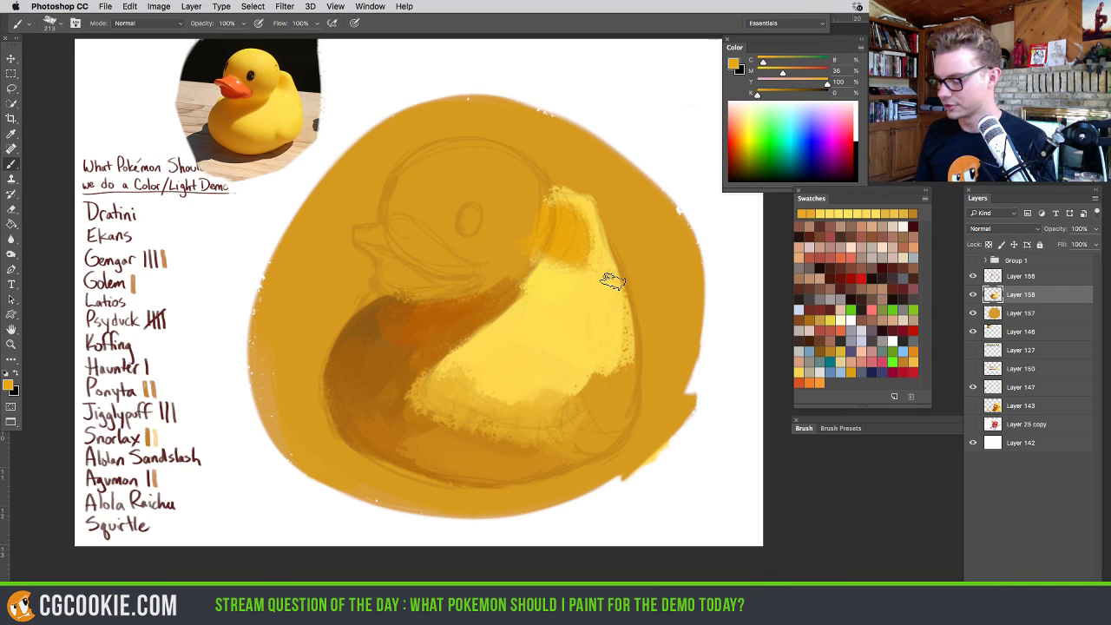
Touch up the neck shadow's upper edge in orange and fill the lower rear of the body with sampled golden yellow
alt+click(427, 297)
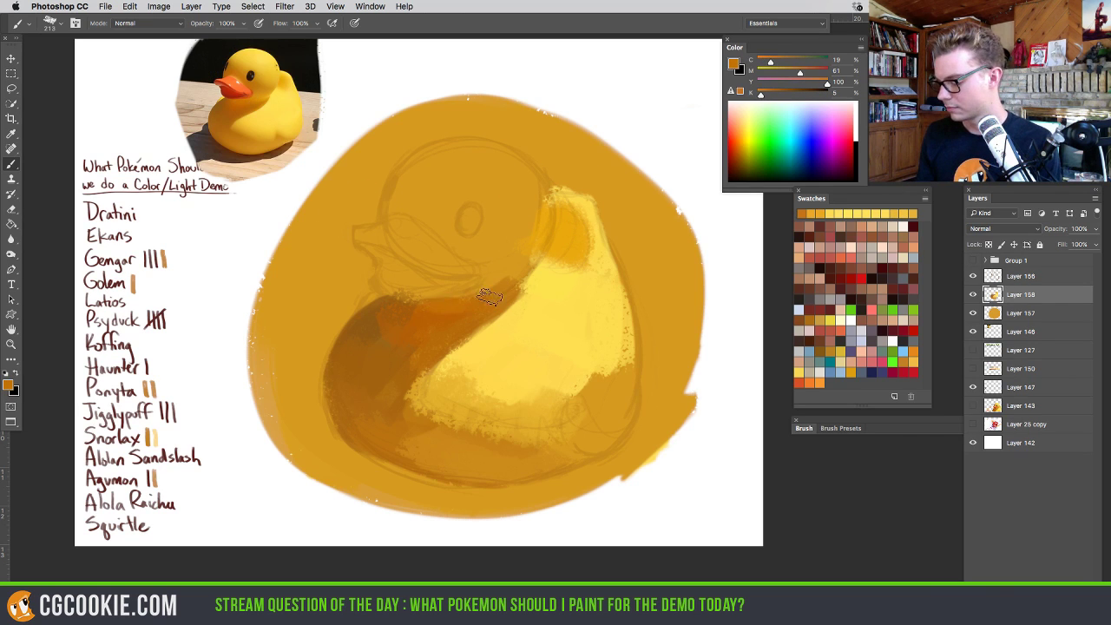
alt+click(294, 128)
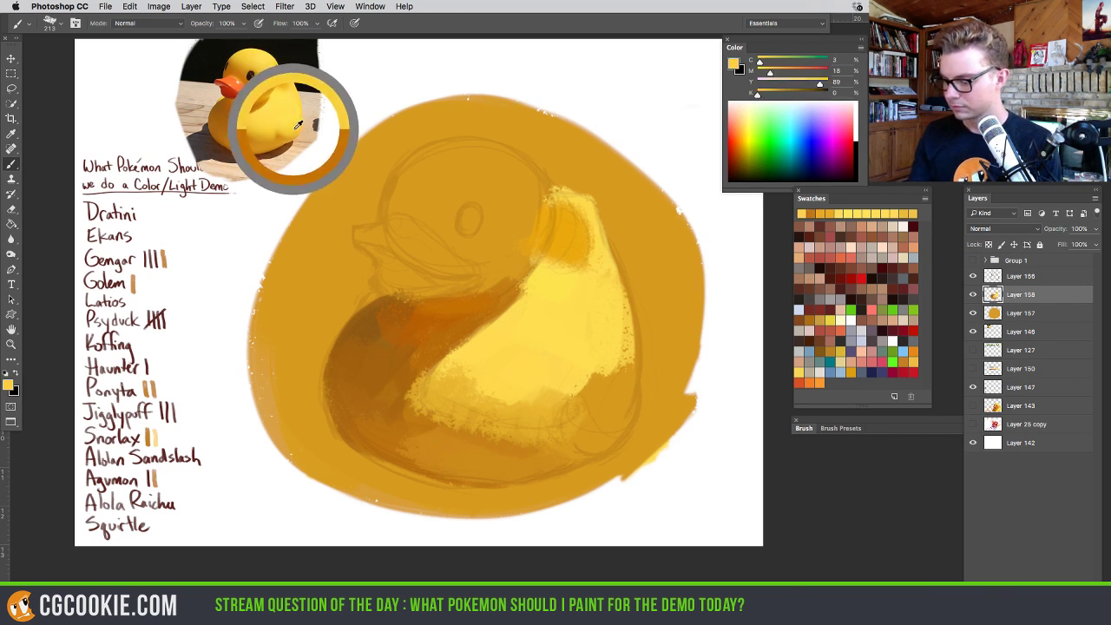
mouse_move(632, 382)
mouse_down()
mouse_move(605, 439)
mouse_move(624, 385)
mouse_move(575, 446)
mouse_move(600, 380)
mouse_move(582, 399)
mouse_move(588, 445)
mouse_move(626, 360)
mouse_up()
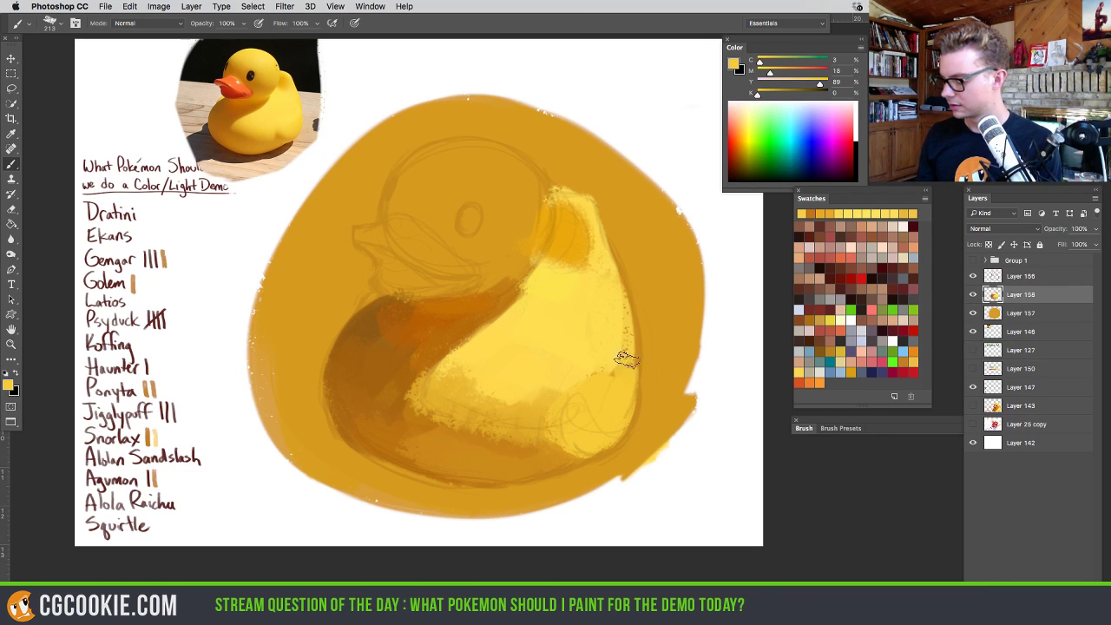
alt+click(293, 127)
alt+click(293, 122)
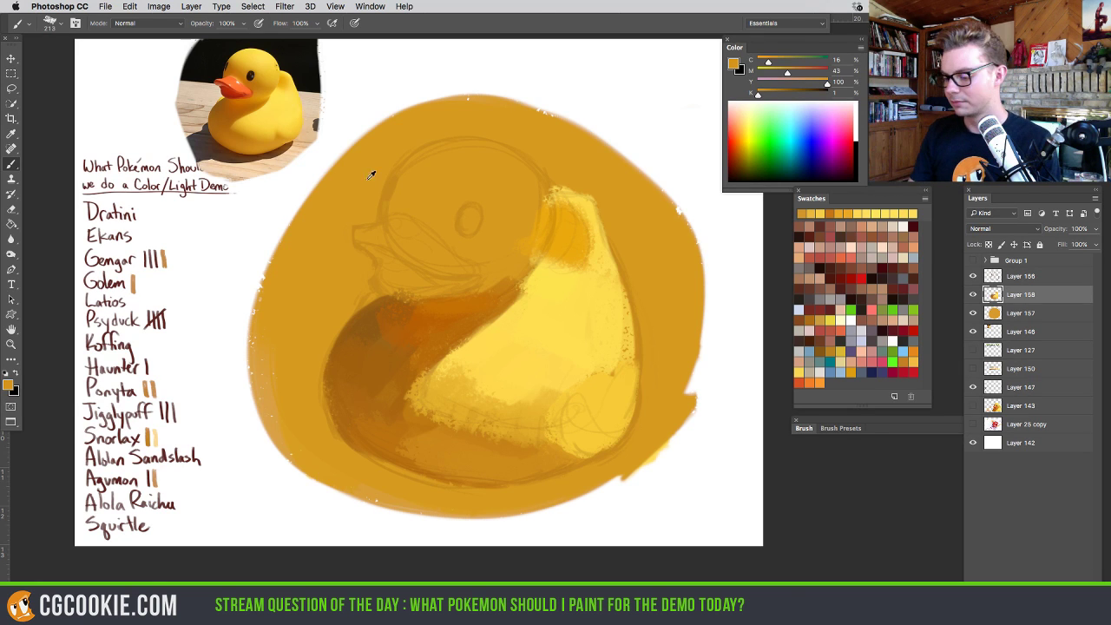
Blend the lower rear of the body into the belly with golden midtones sampled from the reference
drag(294, 127, 283, 131)
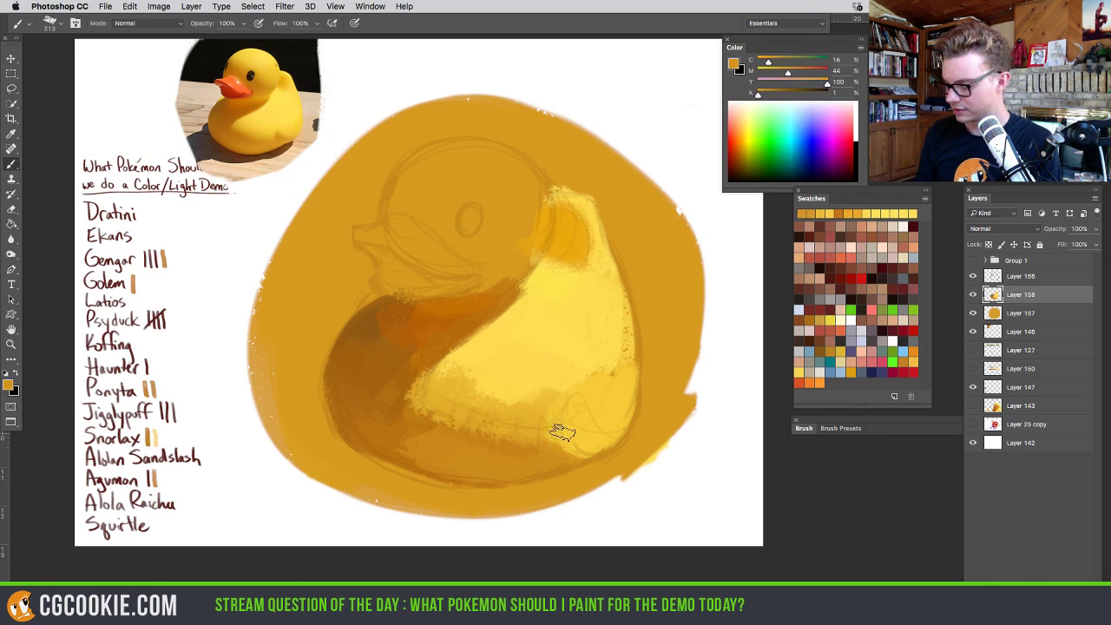
mouse_move(562, 431)
mouse_down()
mouse_move(595, 456)
mouse_move(576, 443)
mouse_move(612, 439)
mouse_move(564, 438)
mouse_up()
drag(270, 137, 270, 137)
mouse_move(544, 425)
mouse_down()
mouse_move(542, 438)
mouse_move(529, 434)
mouse_up()
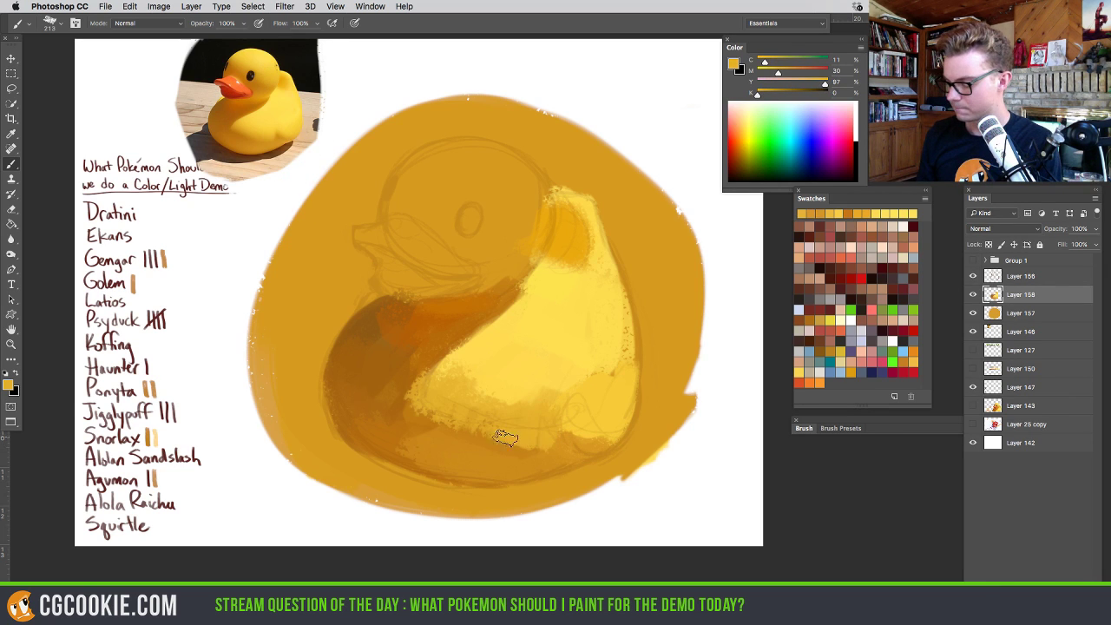
alt+click(279, 148)
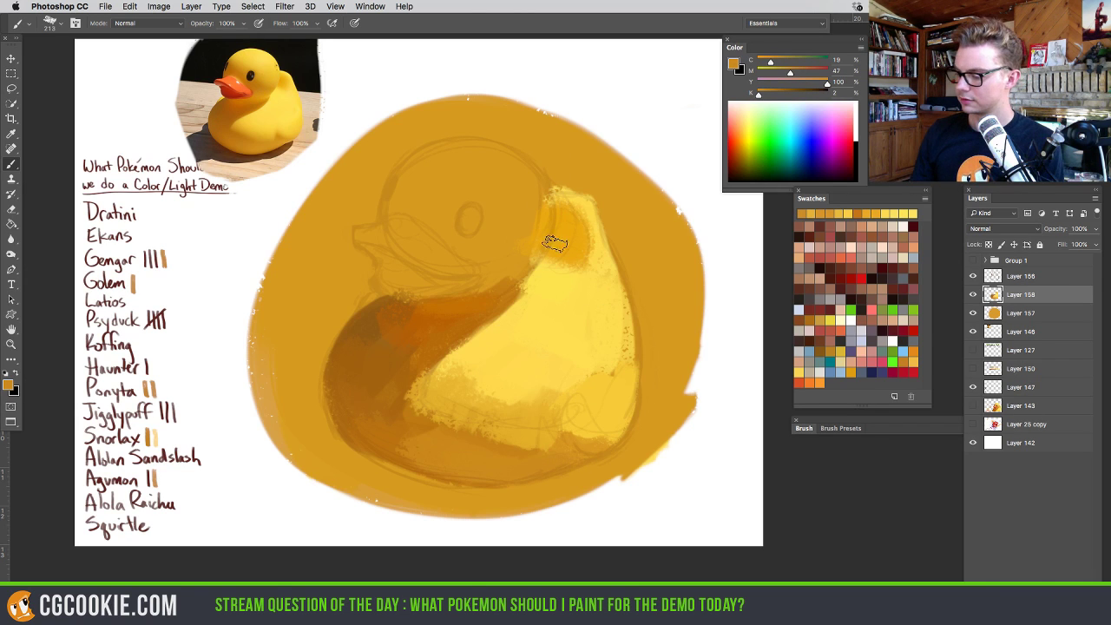
Repaint the neck shadow and upper chest with orange-browns sampled from the painting and the reference to smooth their transition
alt+click(564, 286)
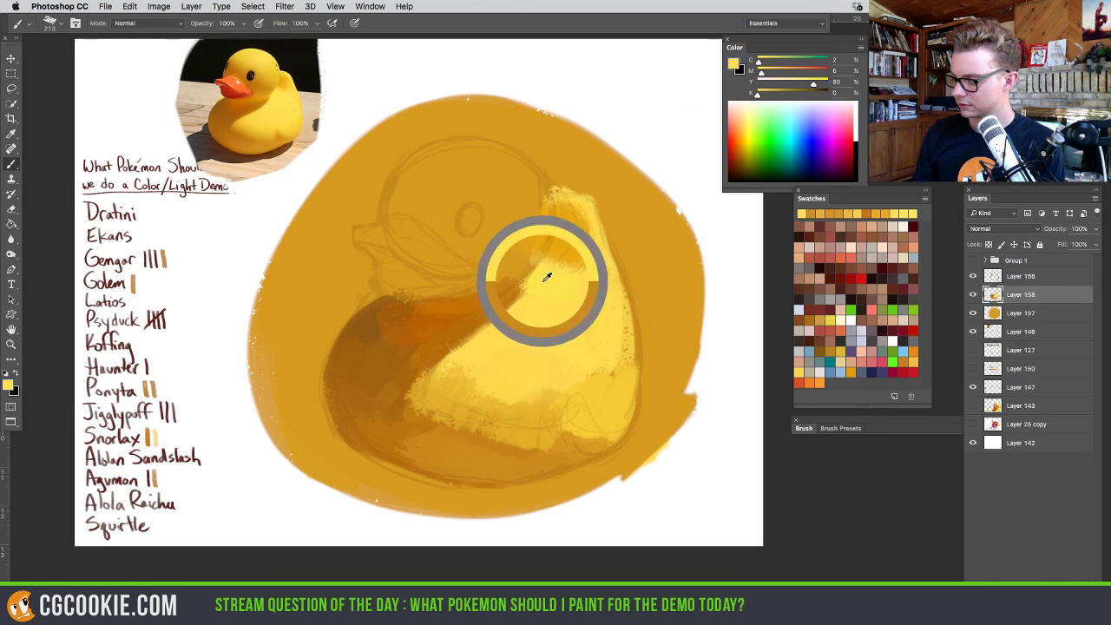
alt+click(271, 101)
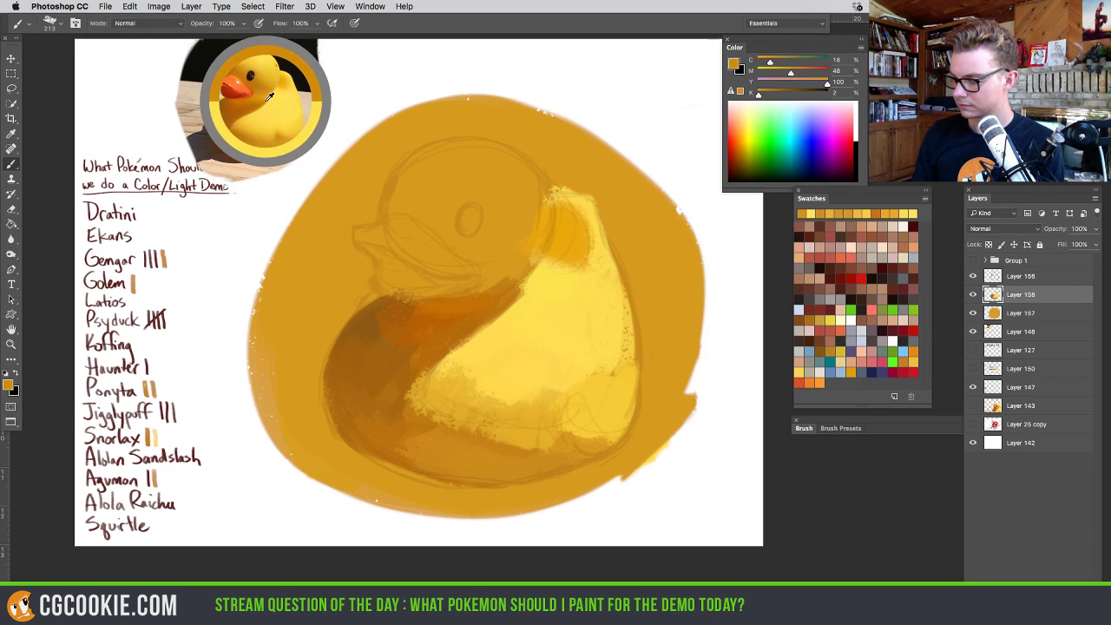
alt+click(493, 306)
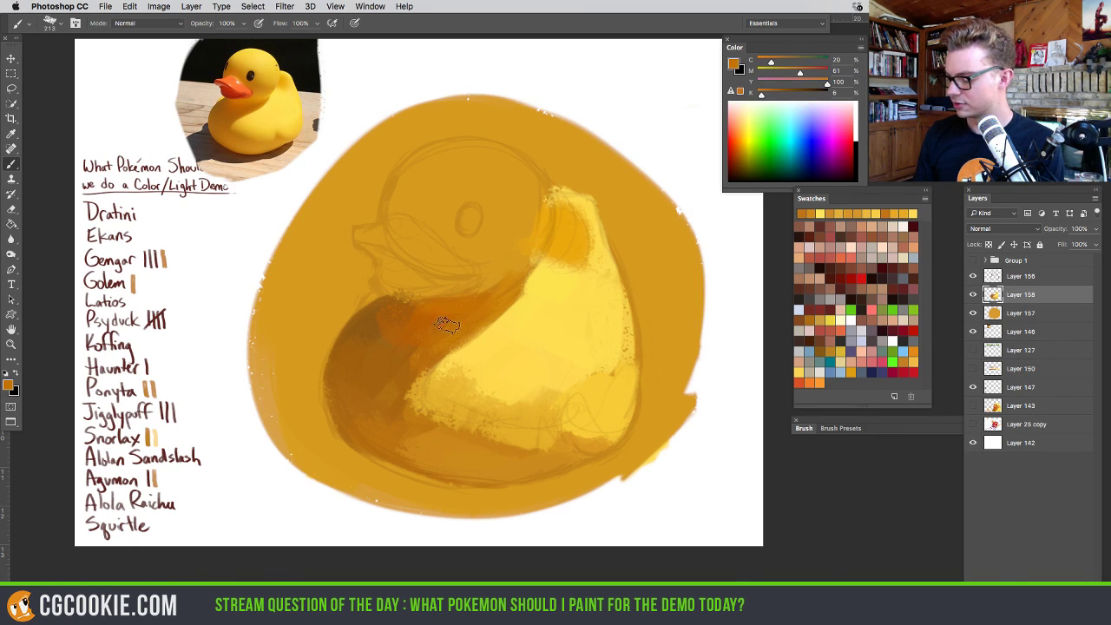
alt+click(236, 118)
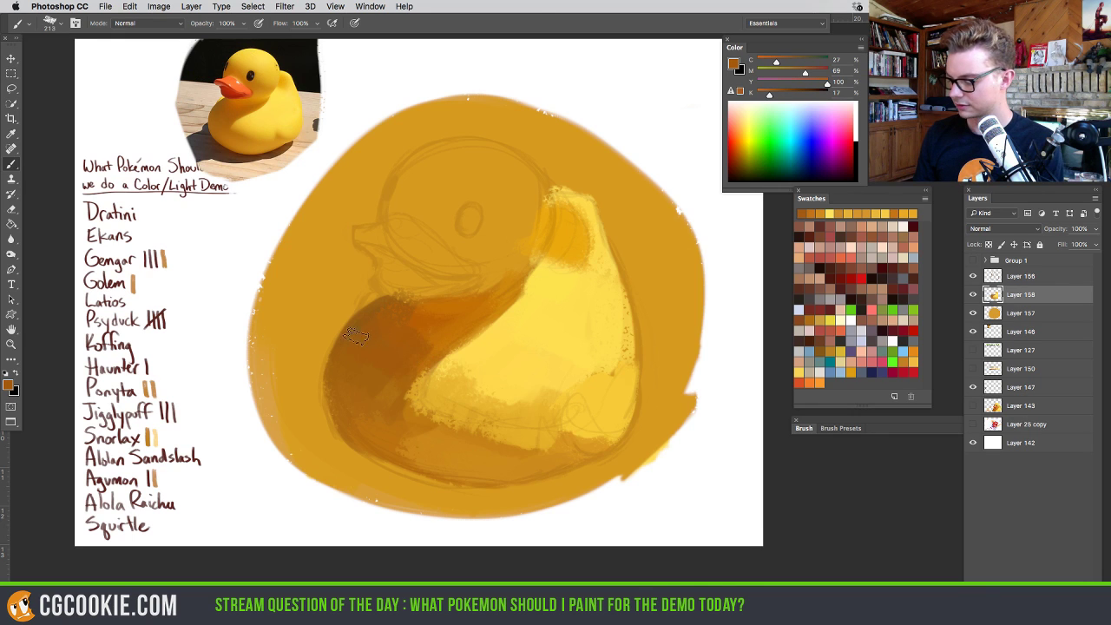
Soften the body's light-to-shadow edge along the wing and lower belly with golden yellows sampled from the painting and the reference
alt+click(433, 378)
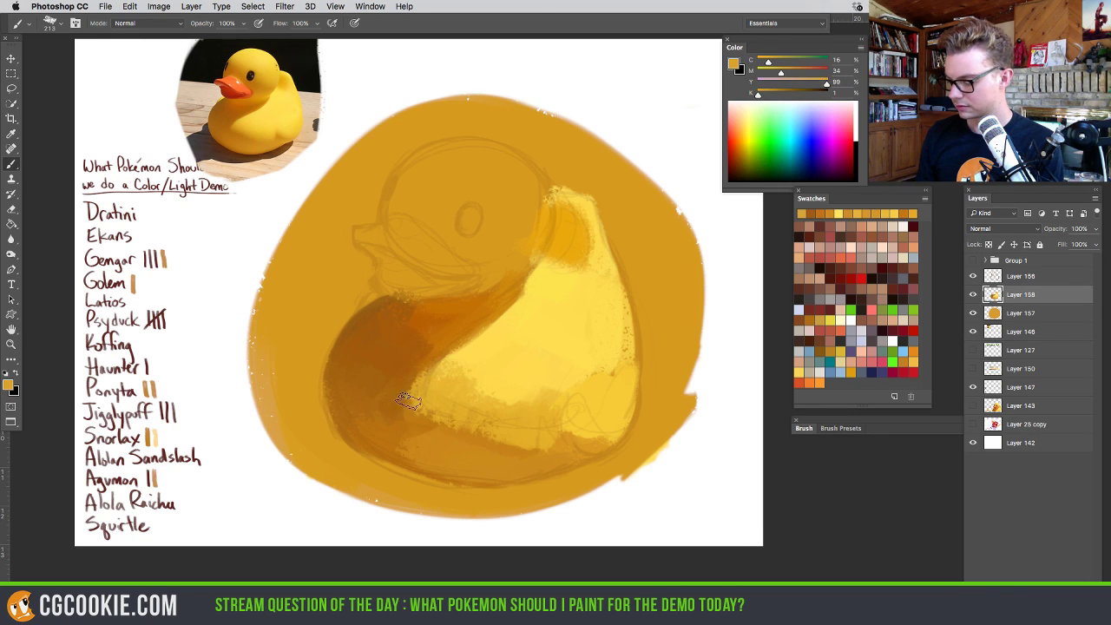
drag(480, 347, 514, 317)
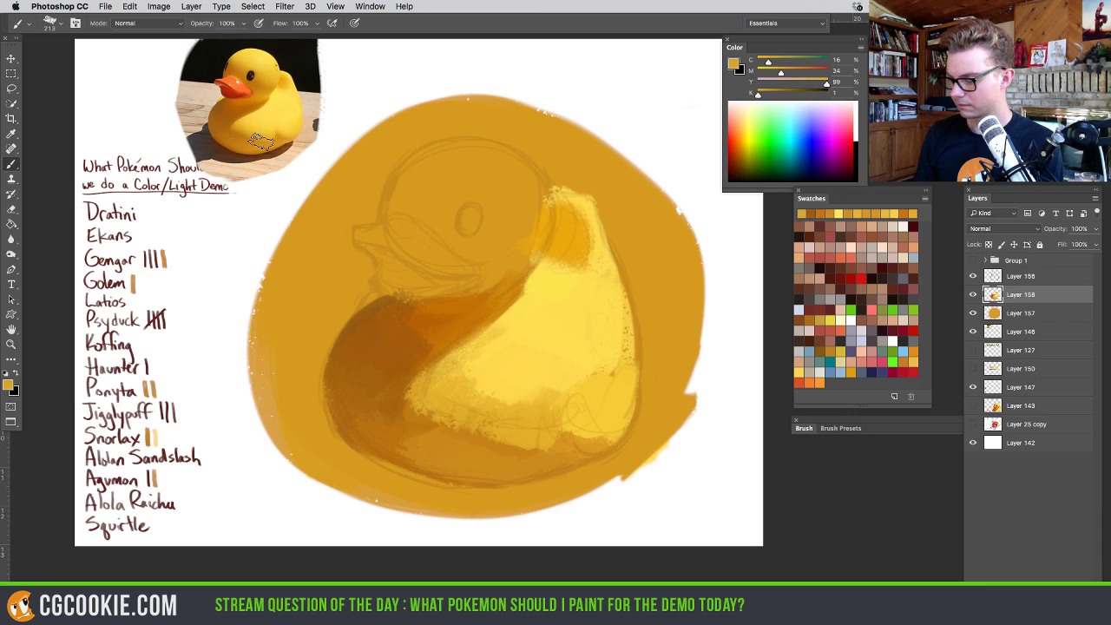
alt+click(248, 119)
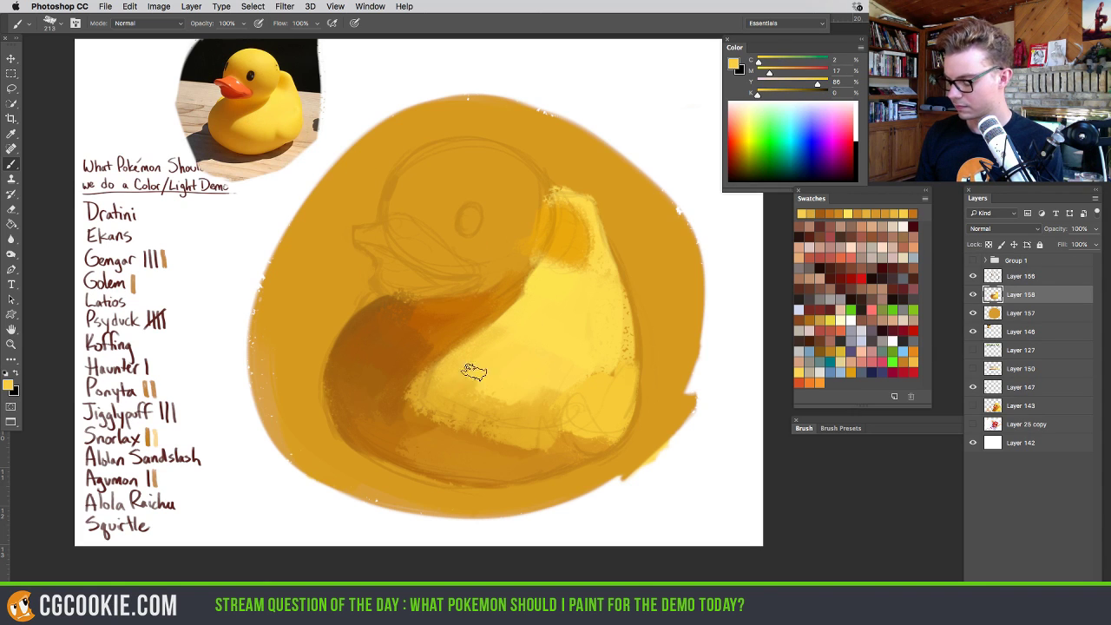
mouse_move(417, 393)
mouse_down()
mouse_move(427, 421)
mouse_move(397, 414)
mouse_move(496, 446)
mouse_move(620, 434)
mouse_up()
Add a layer above the body and block in the head's shadow over the face and cheek with sampled orange-browns
alt+click(413, 431)
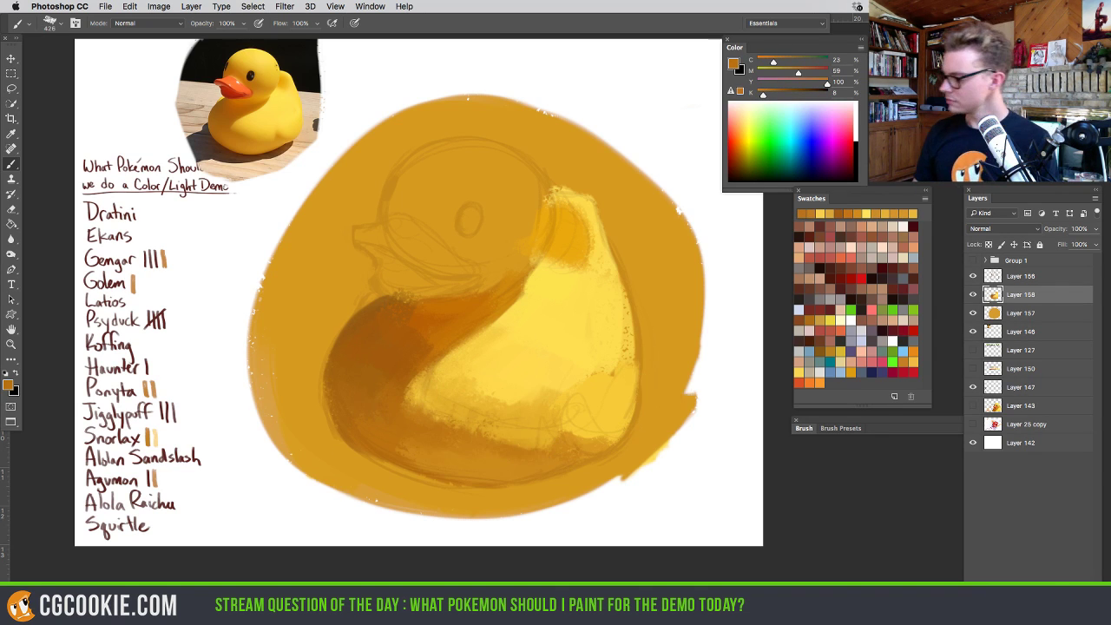
key(super+shift+alt+n)
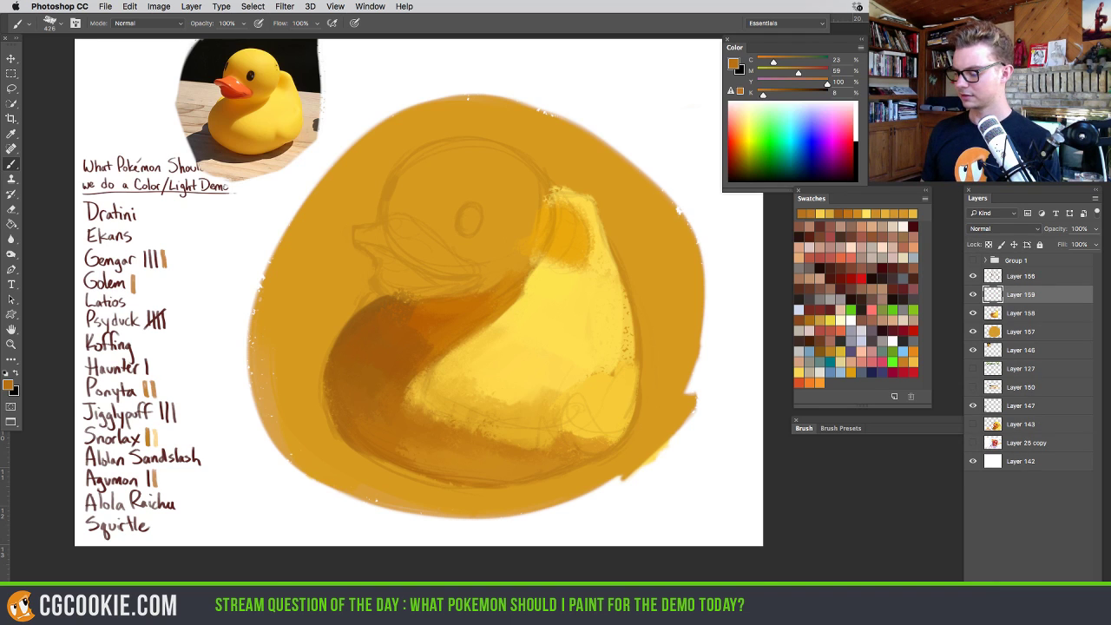
drag(460, 187, 423, 187)
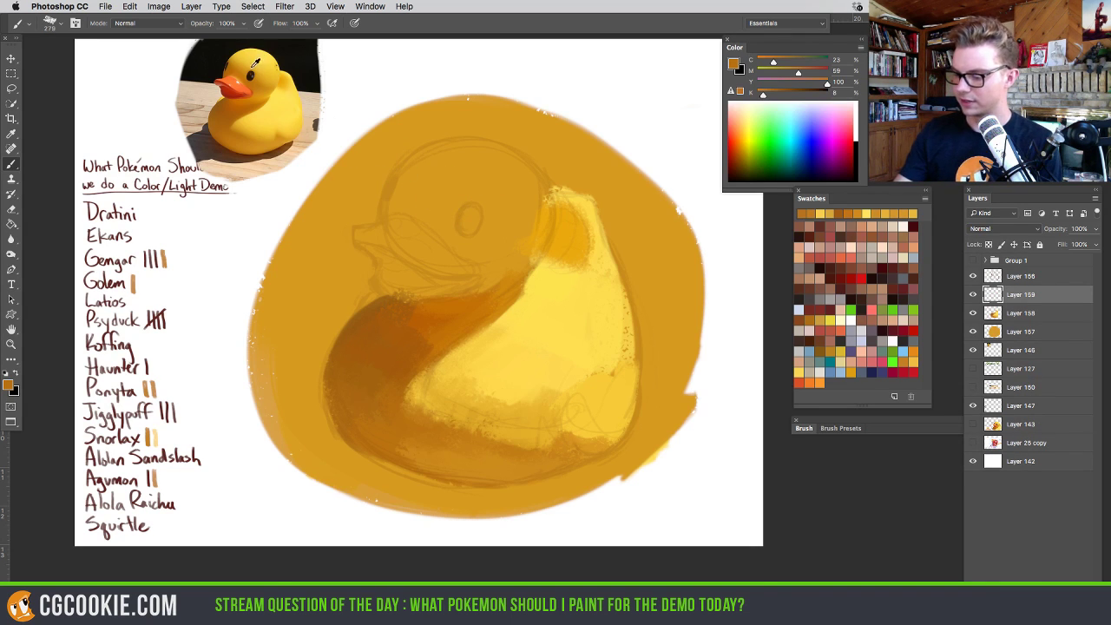
alt+click(270, 80)
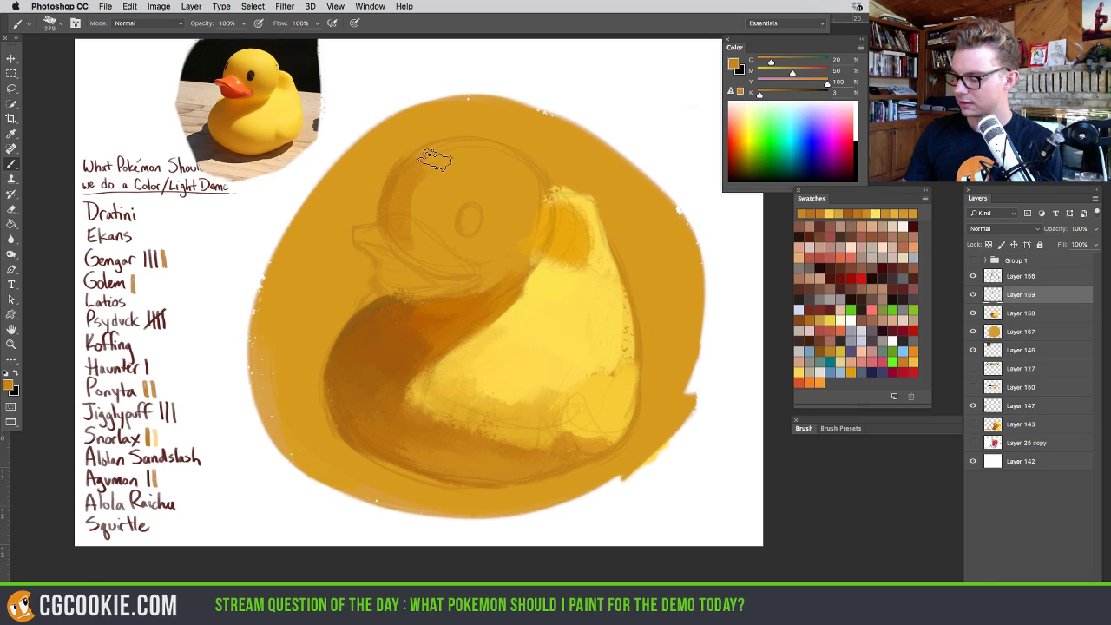
alt+click(236, 75)
mouse_move(391, 211)
mouse_down()
mouse_move(408, 170)
mouse_move(382, 204)
mouse_move(425, 225)
mouse_up()
alt+click(243, 66)
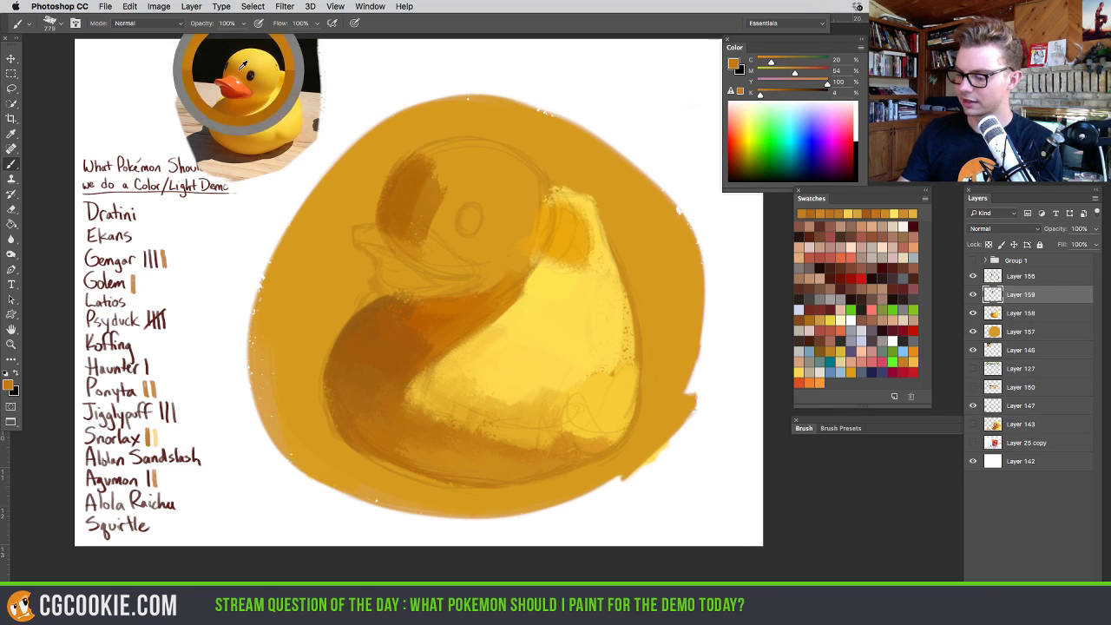
mouse_move(438, 187)
mouse_down()
mouse_move(437, 231)
mouse_move(461, 216)
mouse_move(457, 227)
mouse_move(484, 233)
mouse_move(460, 243)
mouse_move(492, 240)
mouse_move(483, 259)
mouse_move(510, 253)
mouse_move(423, 235)
mouse_move(268, 85)
mouse_move(516, 243)
mouse_move(493, 270)
mouse_move(529, 249)
mouse_move(521, 262)
mouse_move(533, 220)
mouse_move(519, 254)
mouse_move(486, 253)
mouse_up()
alt+click(256, 91)
alt+click(263, 94)
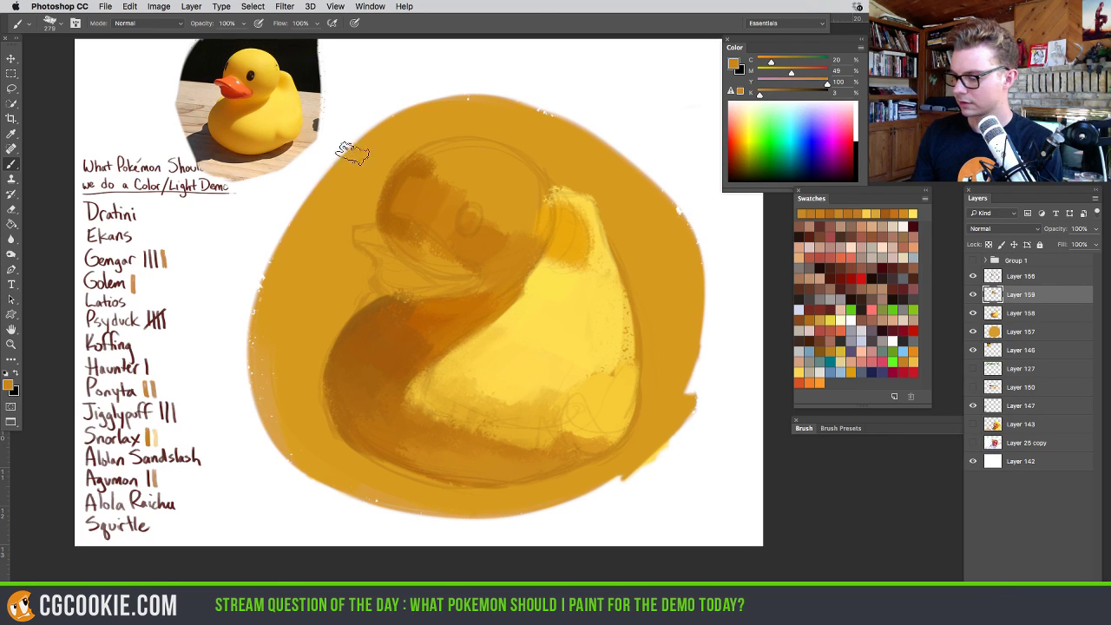
Paint the back of the head in golden yellow sampled from the reference using a larger brush
alt+click(274, 73)
drag(573, 227, 542, 237)
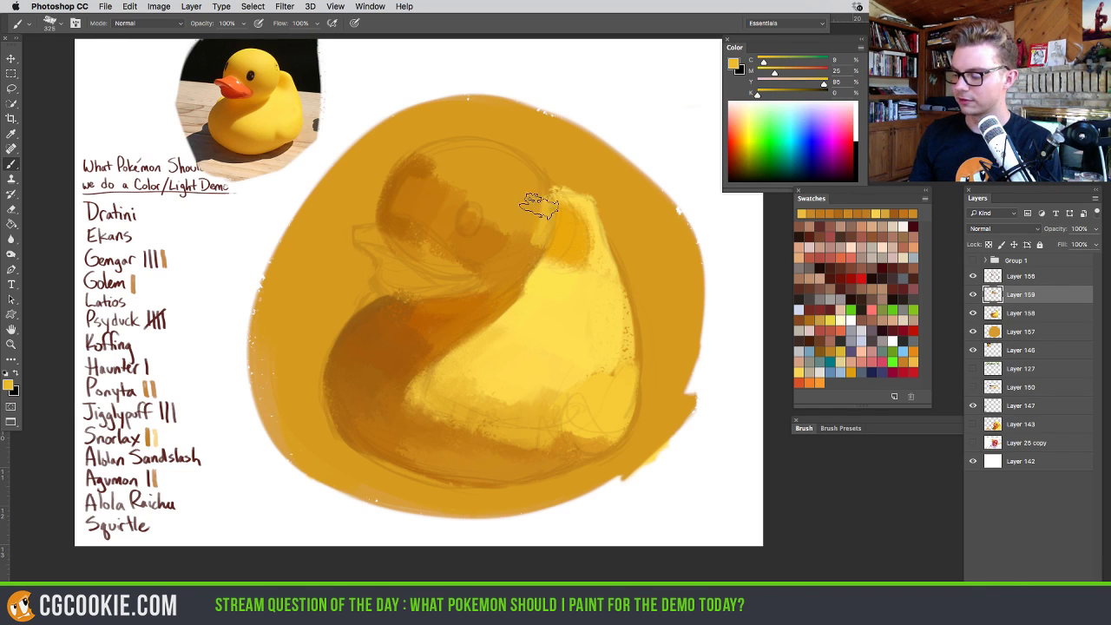
key(bracketright)
key(bracketright)
key(bracketright)
key(bracketright)
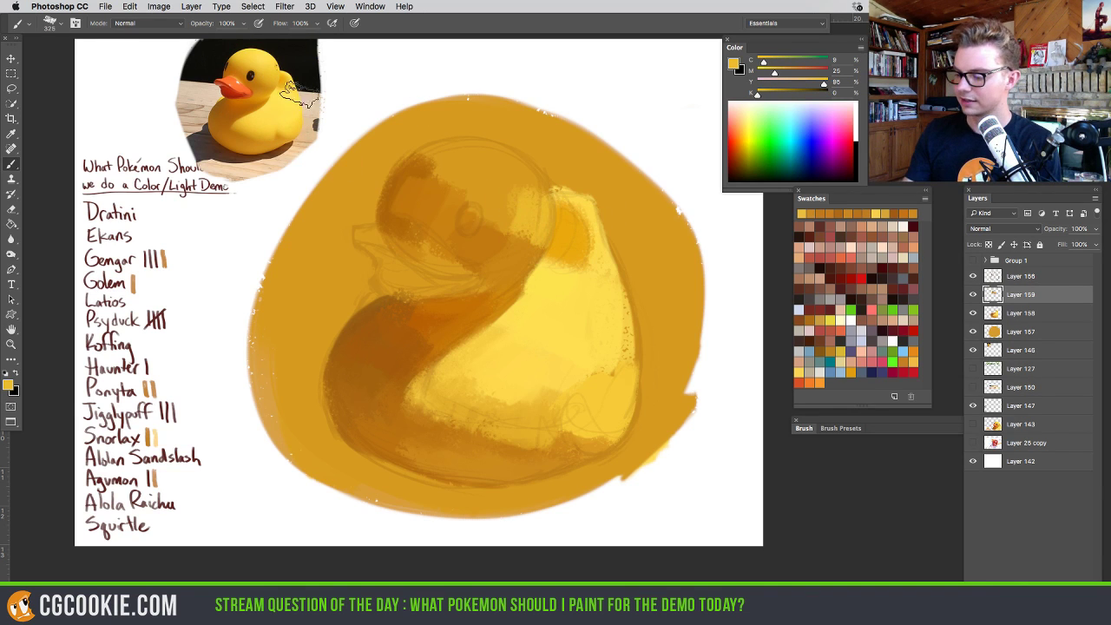
key(bracketleft)
key(bracketleft)
key(bracketleft)
key(bracketleft)
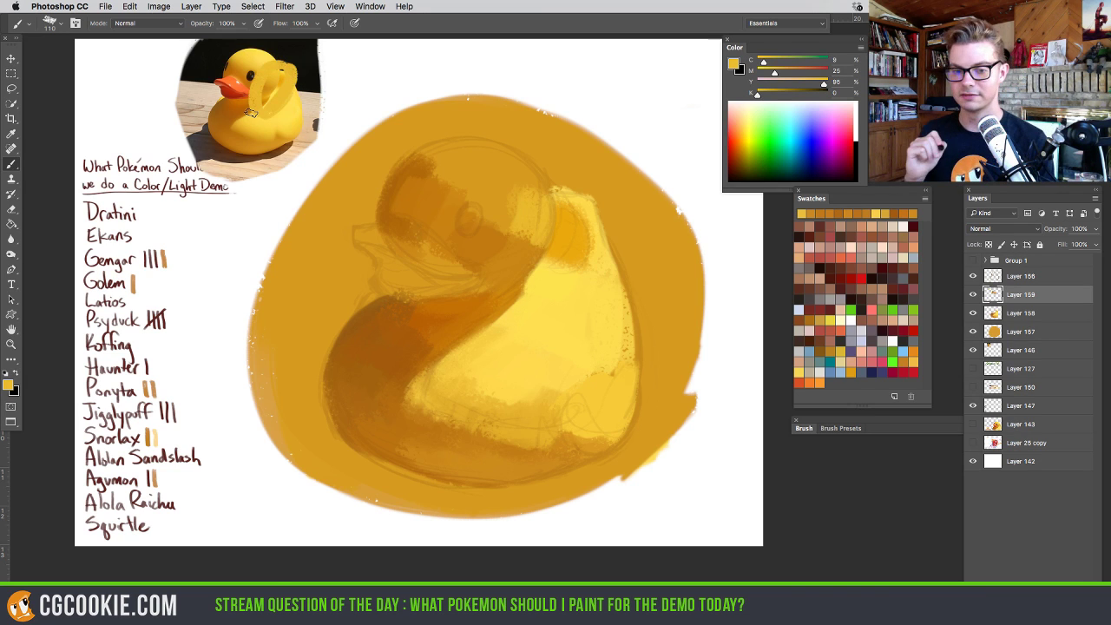
key(super+z)
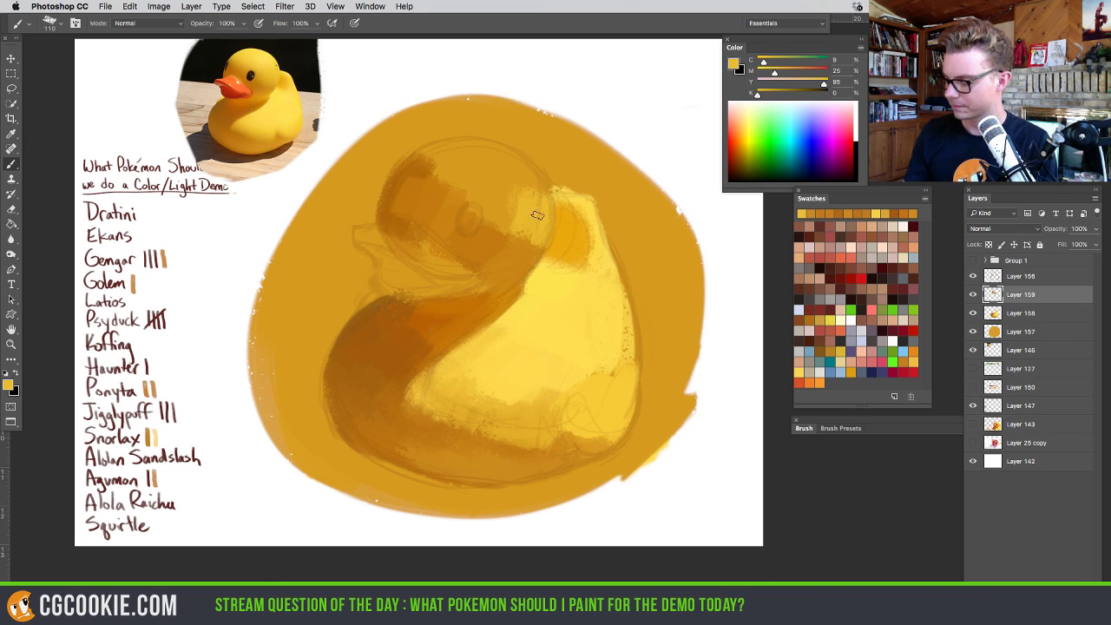
Block in the lit crown of the head with light yellow sampled from the reference
alt+click(263, 74)
drag(512, 161, 531, 162)
mouse_move(503, 156)
mouse_down()
mouse_move(523, 178)
mouse_move(499, 154)
mouse_move(510, 159)
mouse_move(456, 157)
mouse_move(486, 160)
mouse_move(501, 189)
mouse_move(466, 154)
mouse_up()
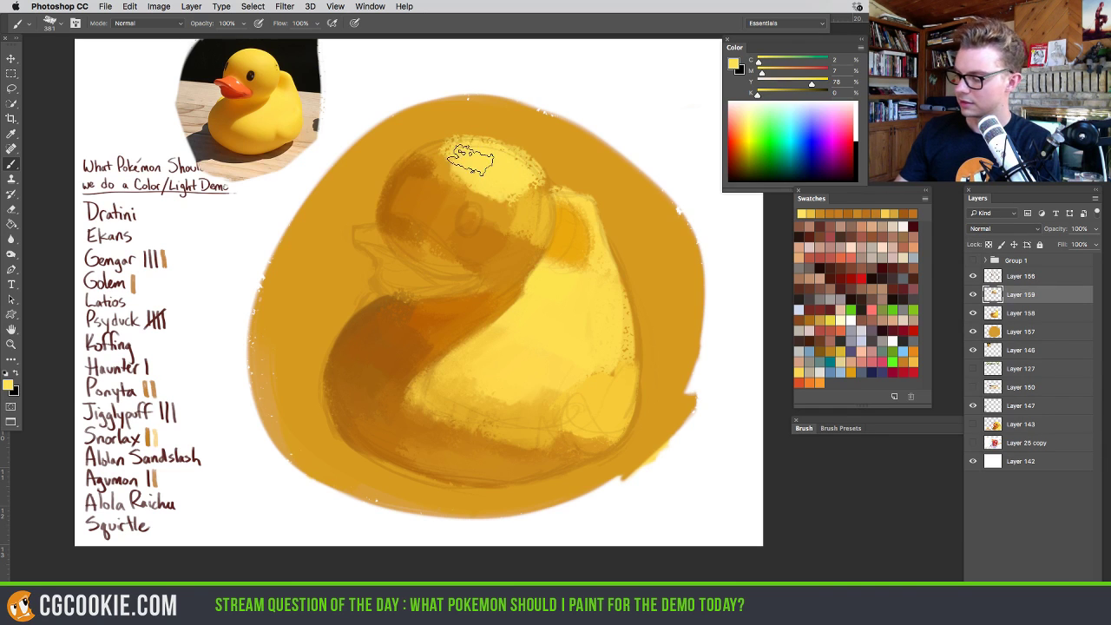
Extend the crown's light yellow across the back of the head and the forehead with a smaller brush
alt+click(263, 52)
alt+click(269, 86)
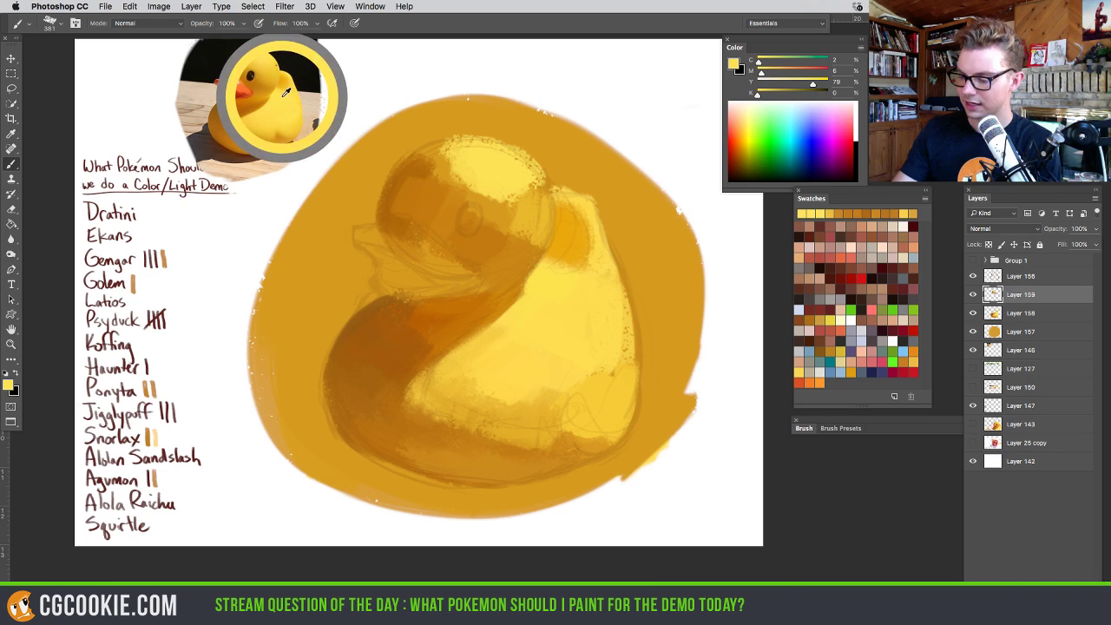
key(bracketleft)
key(bracketleft)
key(bracketleft)
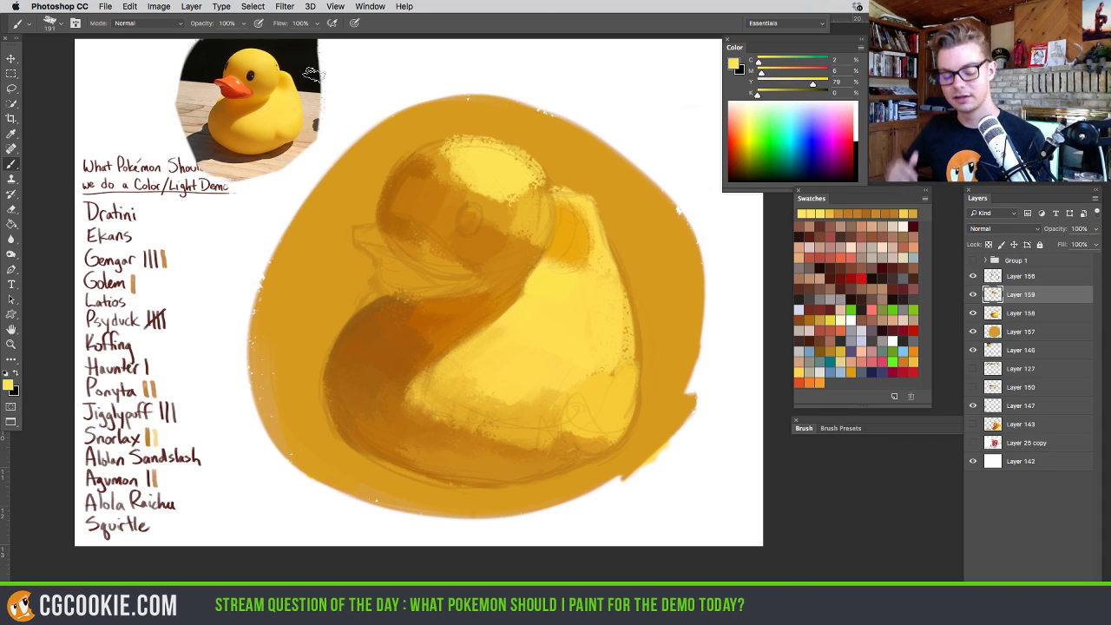
alt+click(517, 175)
drag(518, 176, 555, 181)
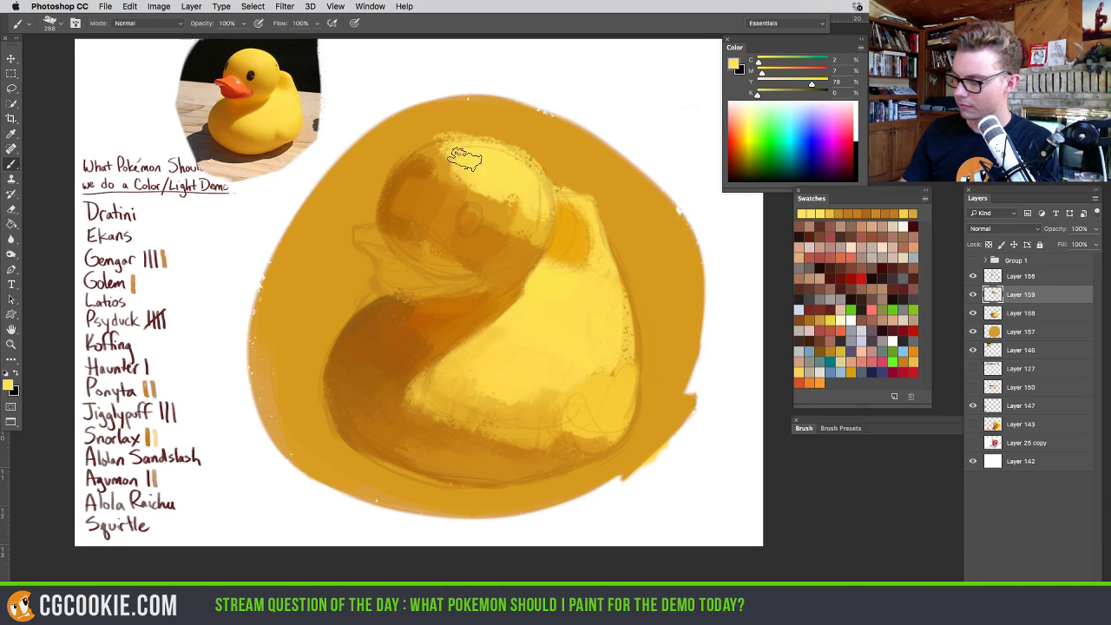
mouse_move(446, 154)
mouse_down()
mouse_move(498, 197)
mouse_move(459, 156)
mouse_move(436, 171)
mouse_move(504, 206)
mouse_move(454, 179)
mouse_up()
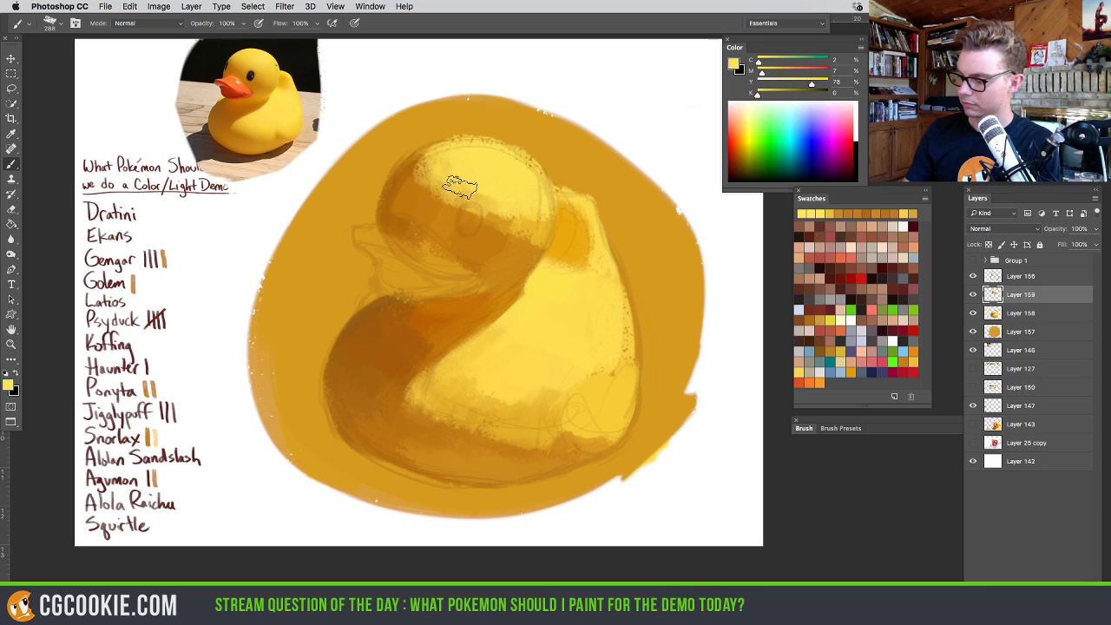
Blend the head's light into its shadow around the eye and cheek with golden midtones sampled from the reference and the painting
alt+click(271, 67)
mouse_move(496, 211)
mouse_down()
mouse_move(515, 239)
mouse_move(530, 225)
mouse_move(475, 224)
mouse_move(465, 186)
mouse_move(434, 199)
mouse_move(400, 191)
mouse_move(431, 155)
mouse_move(426, 167)
mouse_move(447, 154)
mouse_move(456, 182)
mouse_move(421, 200)
mouse_move(455, 215)
mouse_move(448, 194)
mouse_move(461, 235)
mouse_move(498, 225)
mouse_up()
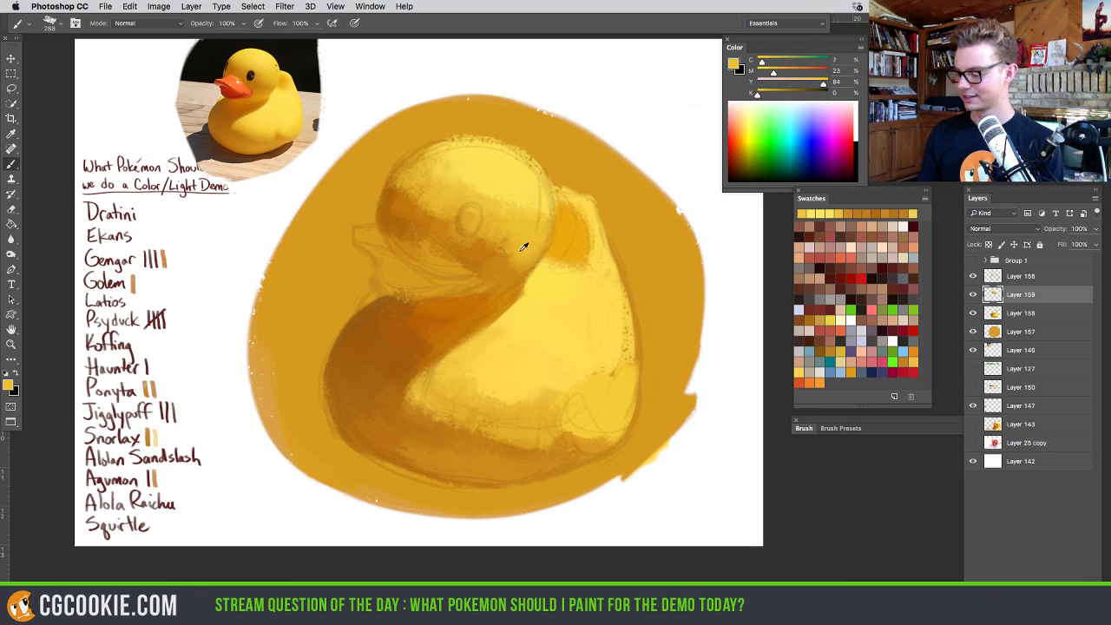
alt+click(265, 90)
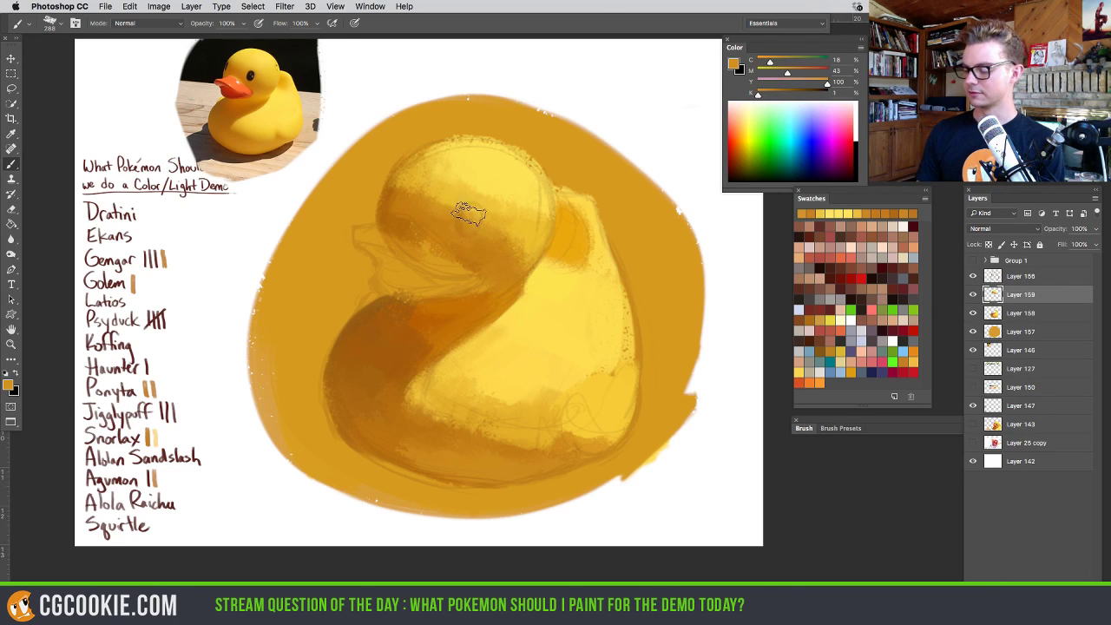
alt+click(500, 225)
drag(499, 226, 517, 244)
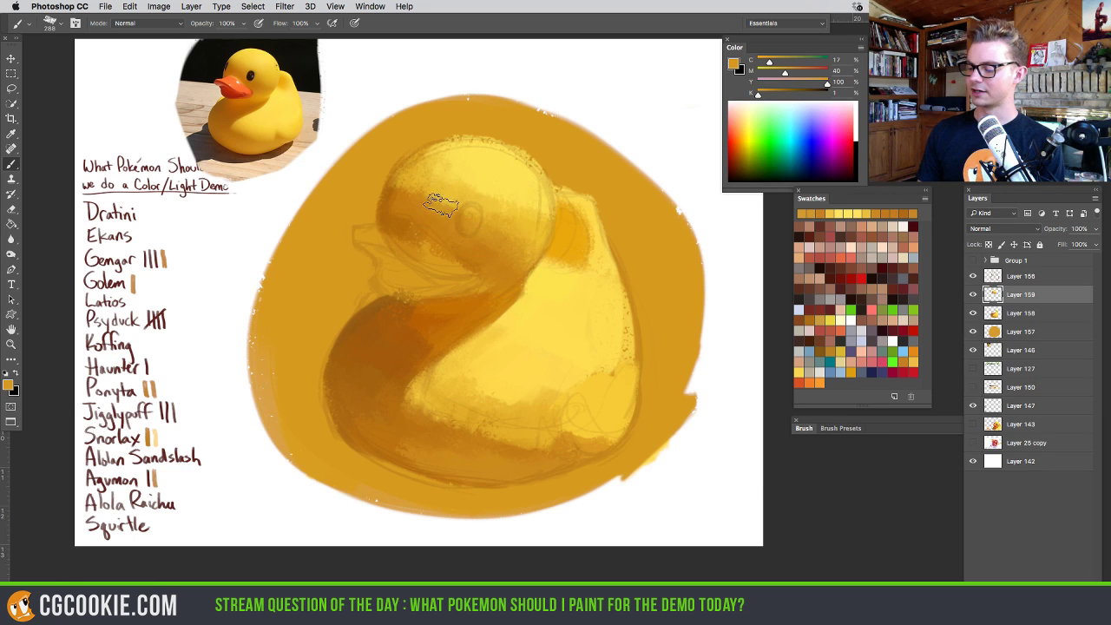
drag(419, 295, 391, 364)
key(super+z)
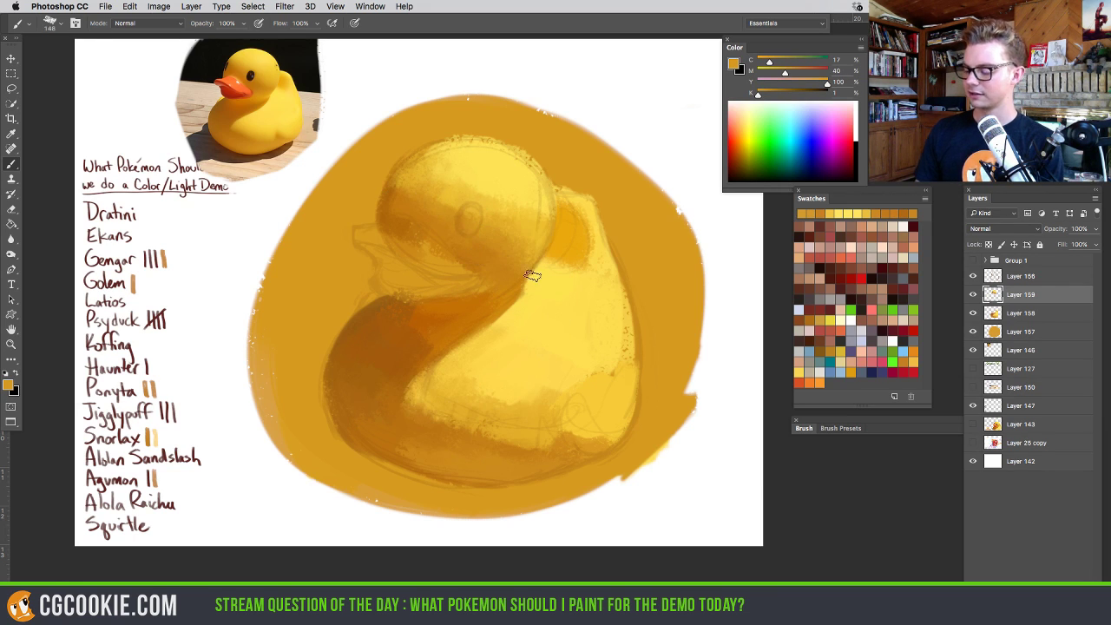
key(super+z)
key(super+z)
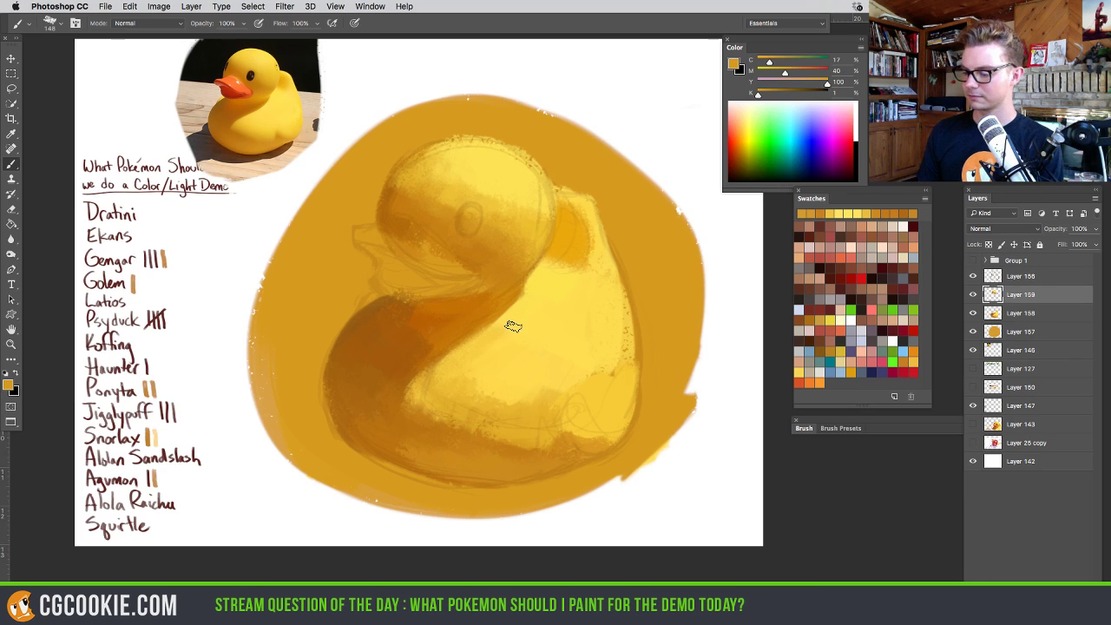
Add a layer above the base colour (Layer 157) and paint the lit sliver of chest below the beak in sampled yellow
click(1000, 331)
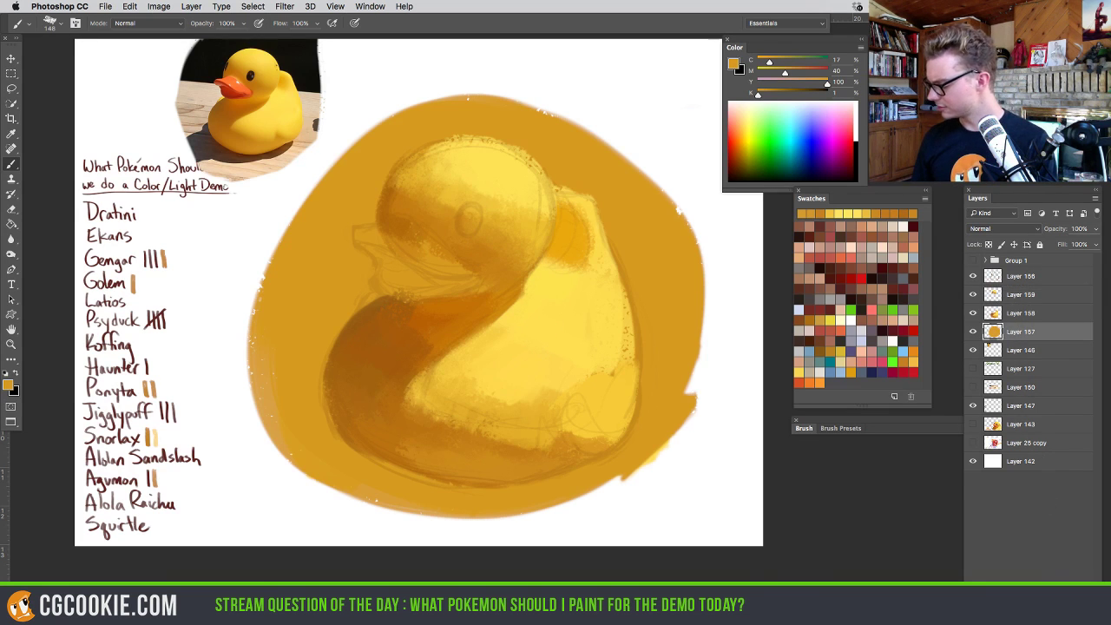
key(alt+shift+super+n)
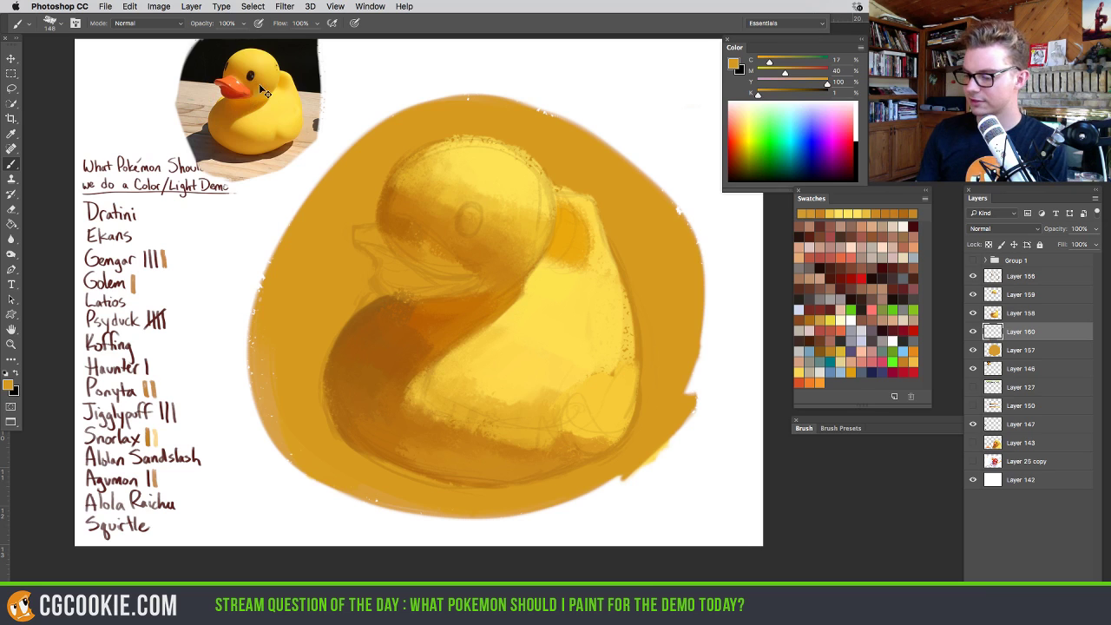
alt+click(471, 414)
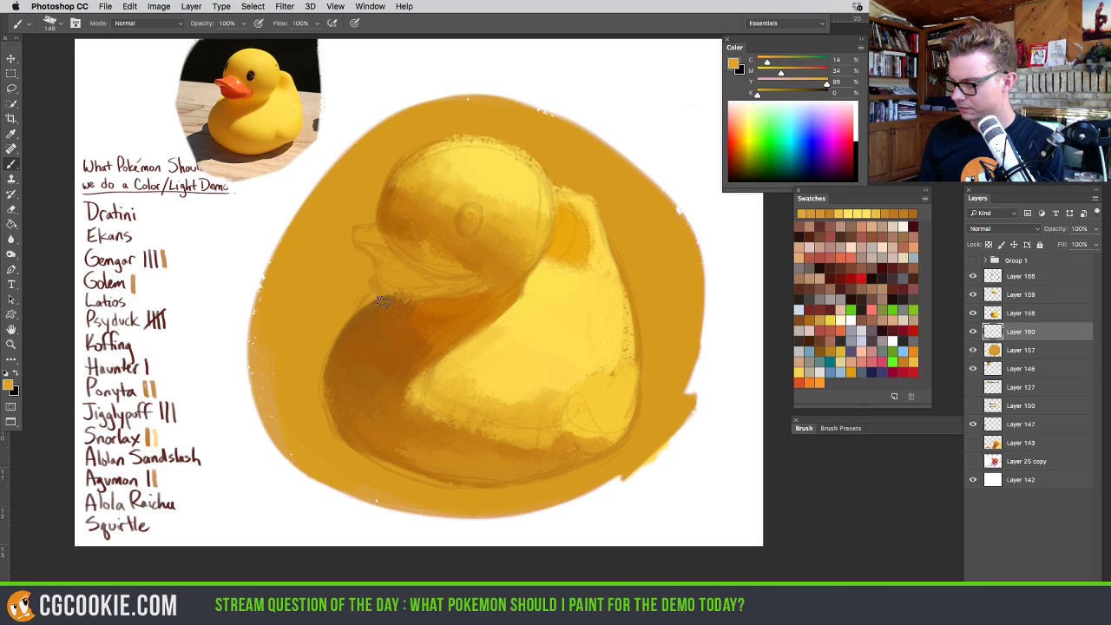
alt+click(524, 370)
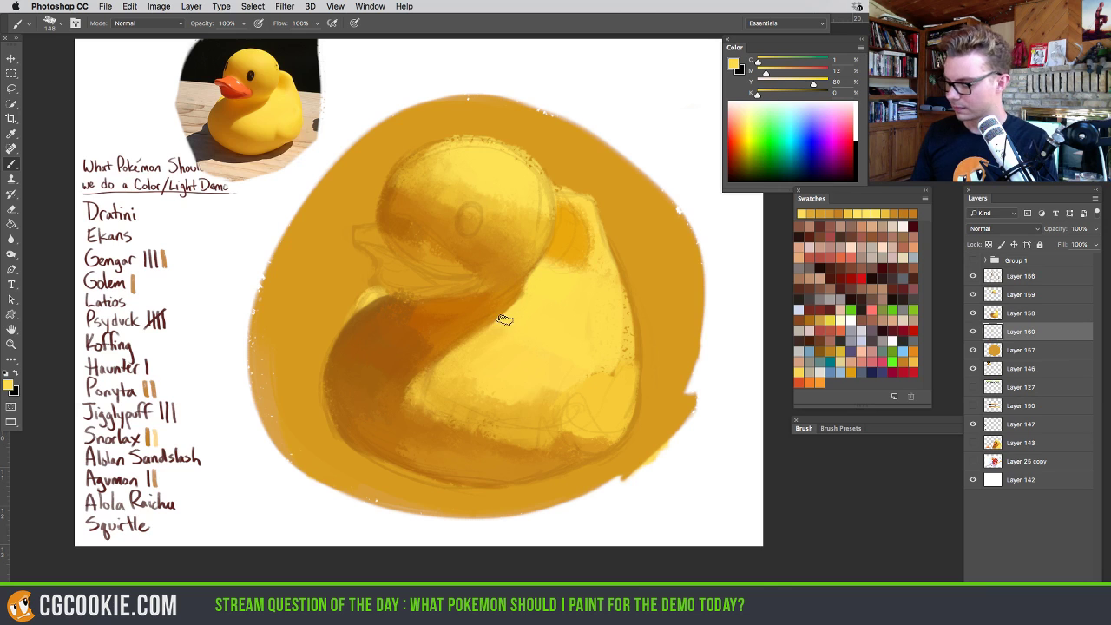
drag(505, 320, 534, 319)
Add a layer above the head layer (Layer 159) and block in the whole beak with dark red sampled from the reference
click(1022, 295)
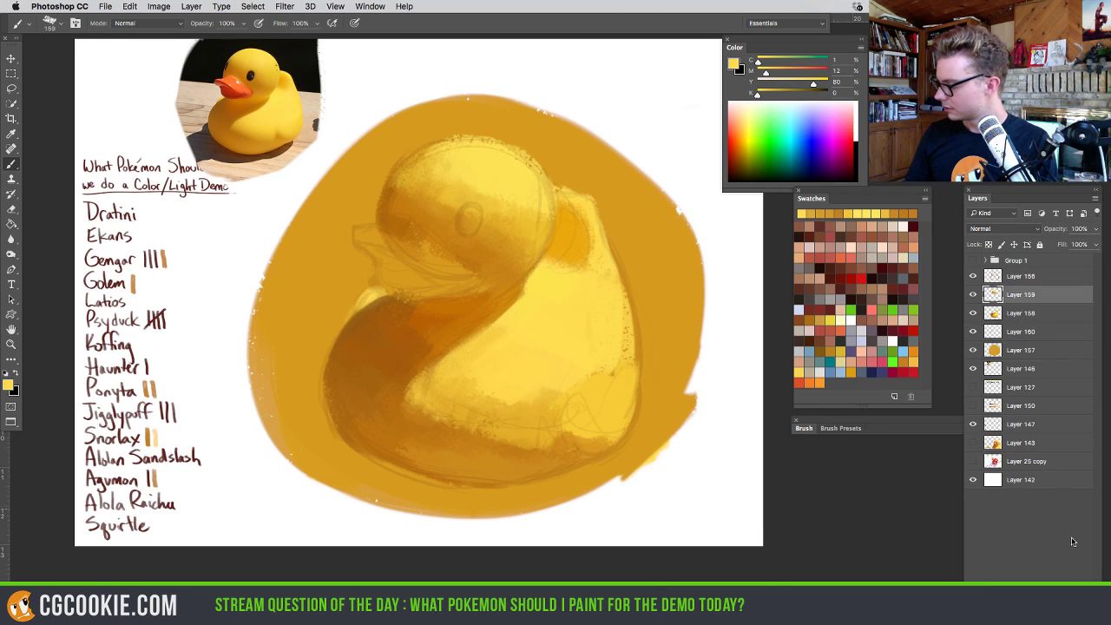
key(super+shift+alt+n)
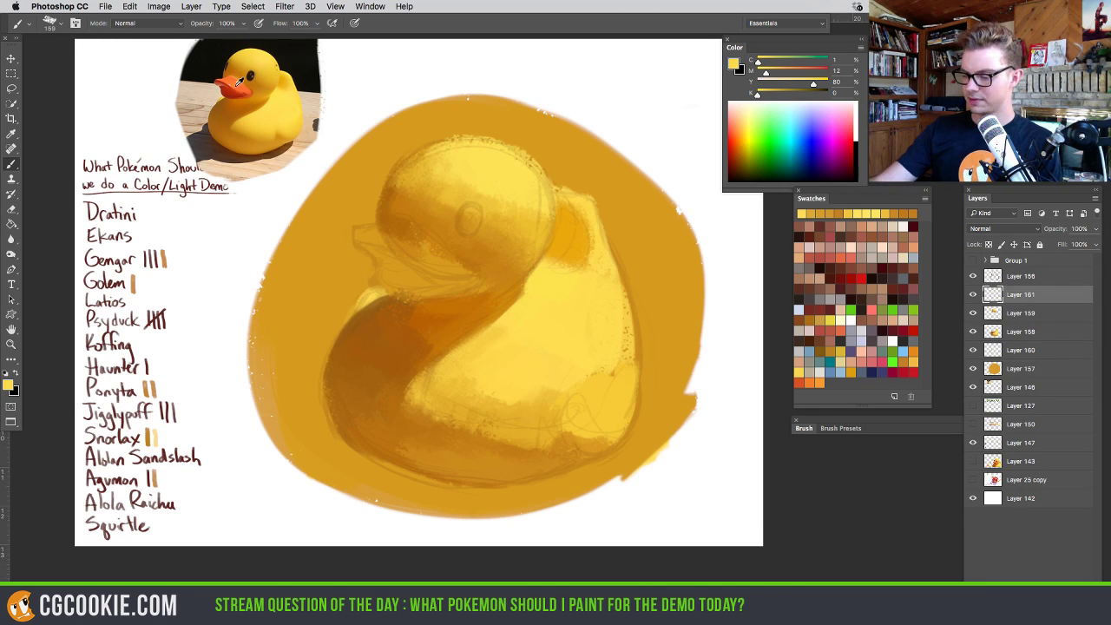
alt+click(234, 89)
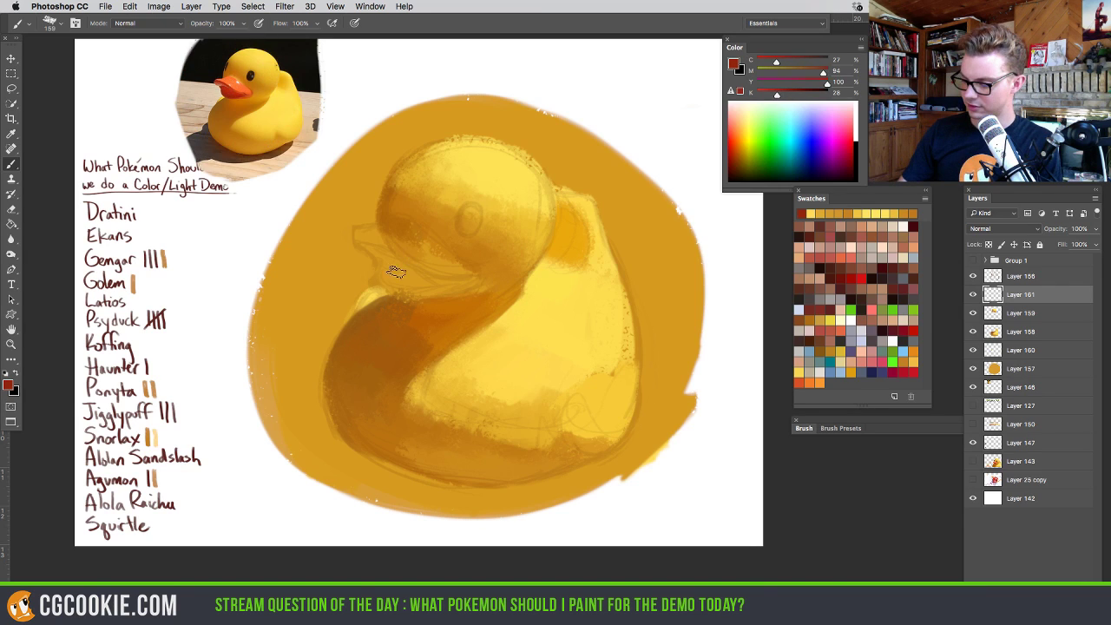
mouse_move(389, 286)
mouse_down()
mouse_move(382, 267)
mouse_move(389, 293)
mouse_move(431, 272)
mouse_move(428, 286)
mouse_move(467, 283)
mouse_up()
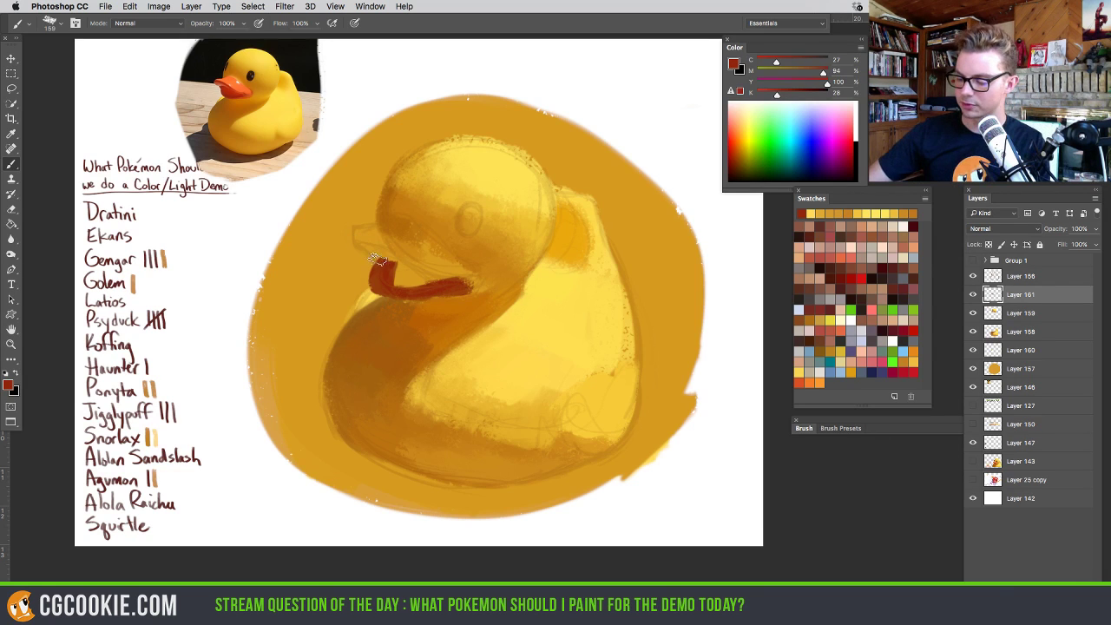
mouse_move(382, 261)
mouse_down()
mouse_move(376, 231)
mouse_move(358, 231)
mouse_move(375, 242)
mouse_move(391, 229)
mouse_move(373, 232)
mouse_move(410, 229)
mouse_move(394, 226)
mouse_move(442, 263)
mouse_move(400, 235)
mouse_move(375, 239)
mouse_move(398, 275)
mouse_move(386, 269)
mouse_move(407, 237)
mouse_move(430, 280)
mouse_move(410, 271)
mouse_move(451, 282)
mouse_up()
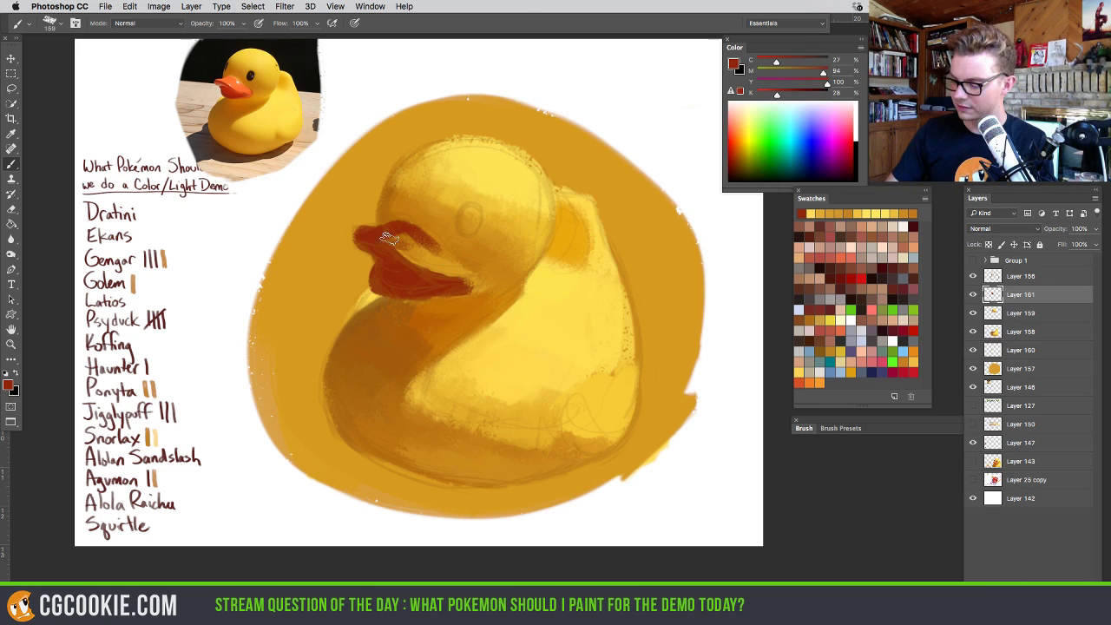
drag(390, 243, 462, 276)
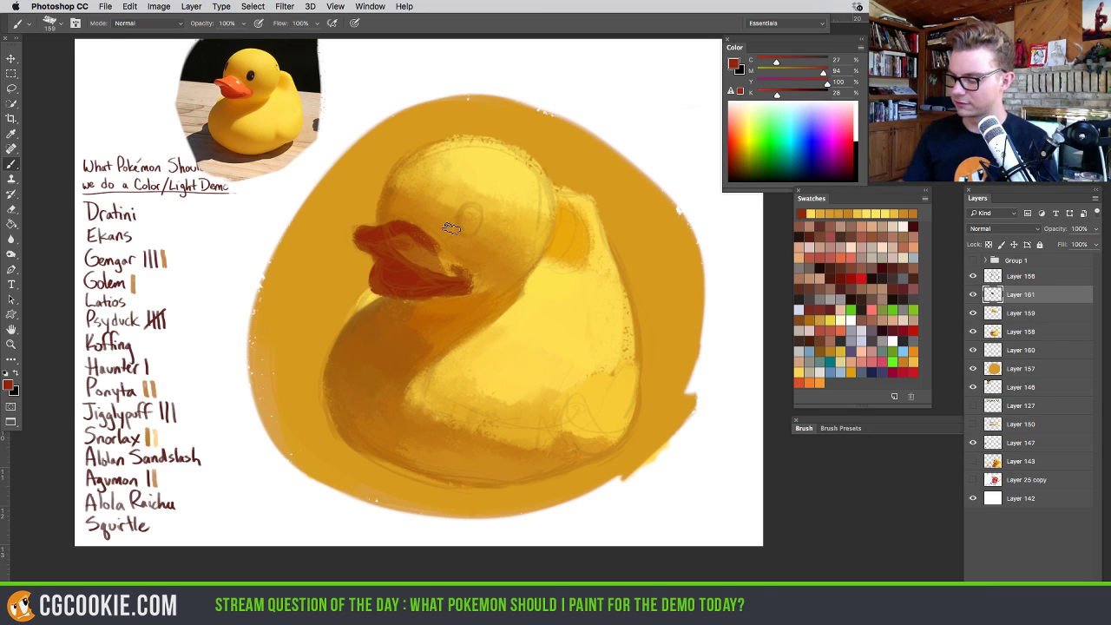
mouse_move(431, 257)
mouse_down()
mouse_move(383, 234)
mouse_move(457, 272)
mouse_up()
Paint the top of the upper beak in bright orange sampled from the reference
alt+click(229, 79)
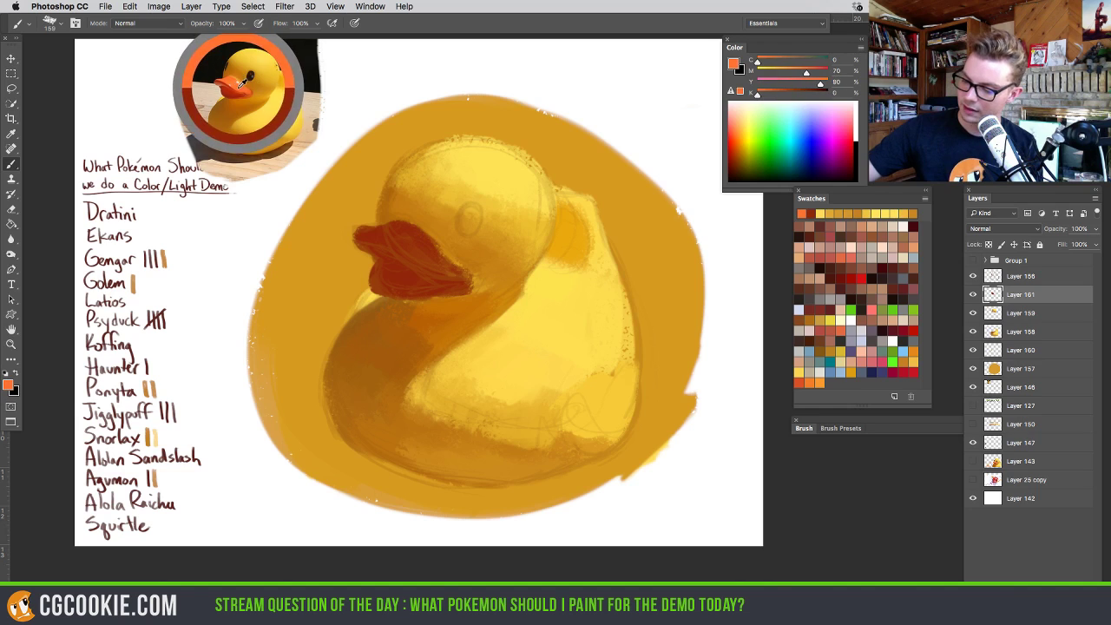
mouse_move(395, 233)
mouse_down()
mouse_move(389, 242)
mouse_move(378, 228)
mouse_move(395, 225)
mouse_move(385, 229)
mouse_move(436, 255)
mouse_up()
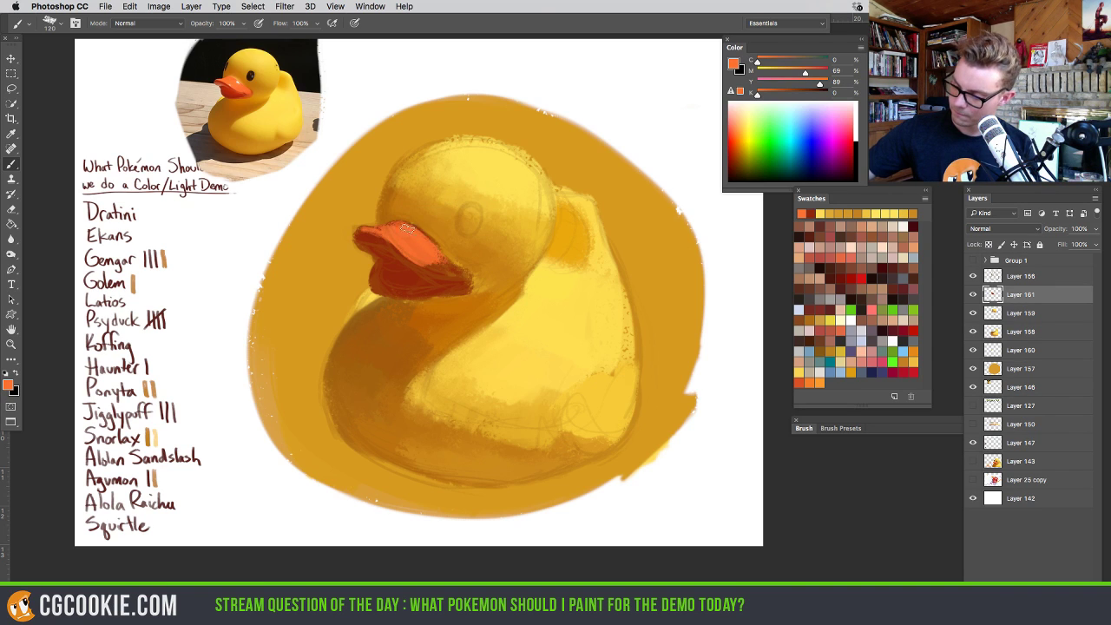
Extend the bright orange of the upper beak back to its corner at the cheek and clean up its lower edge
mouse_move(458, 271)
mouse_down()
mouse_move(420, 258)
mouse_move(452, 265)
mouse_up()
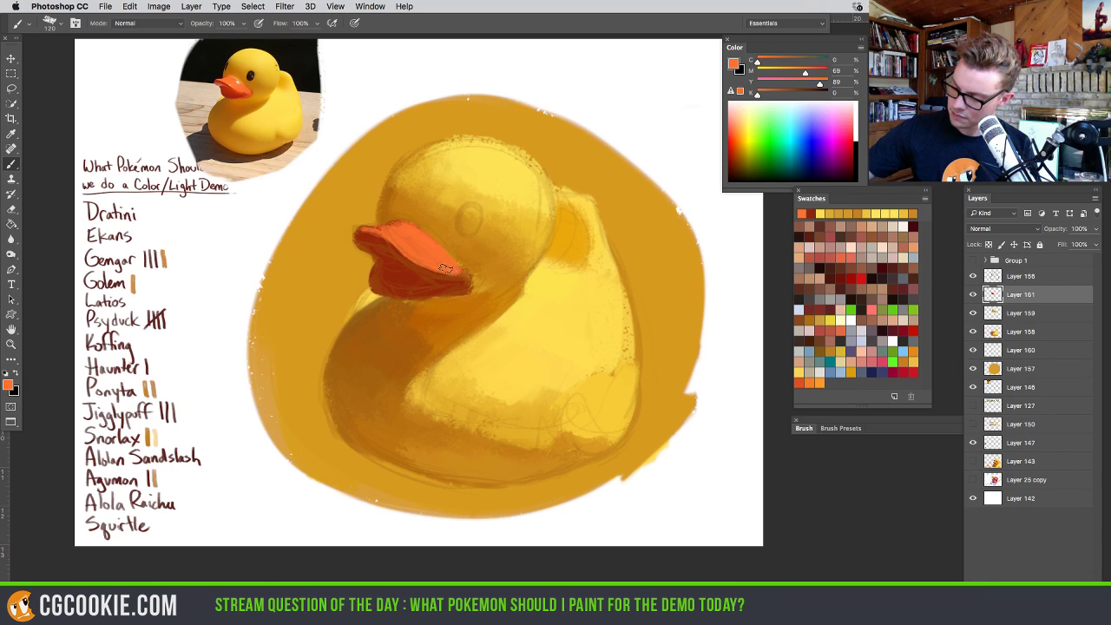
mouse_move(458, 275)
mouse_down()
mouse_move(466, 283)
mouse_move(439, 266)
mouse_up()
drag(383, 231, 381, 227)
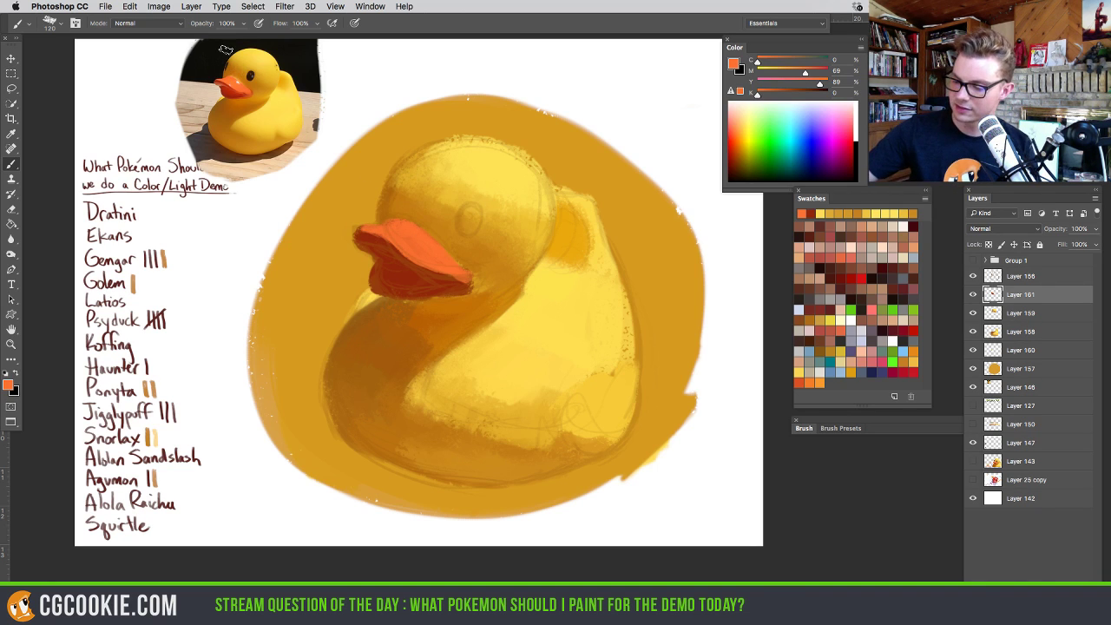
Refine the edge between the upper beak and the face with yellow, golden-brown and orange sampled from the painting
drag(222, 52, 253, 106)
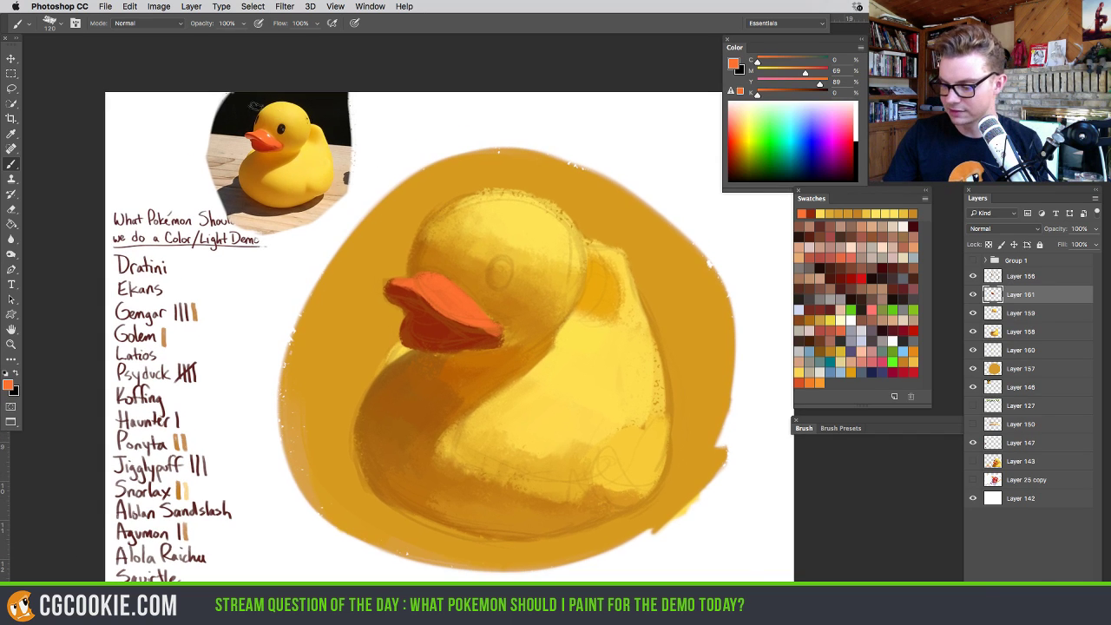
alt+click(505, 221)
drag(476, 278, 461, 294)
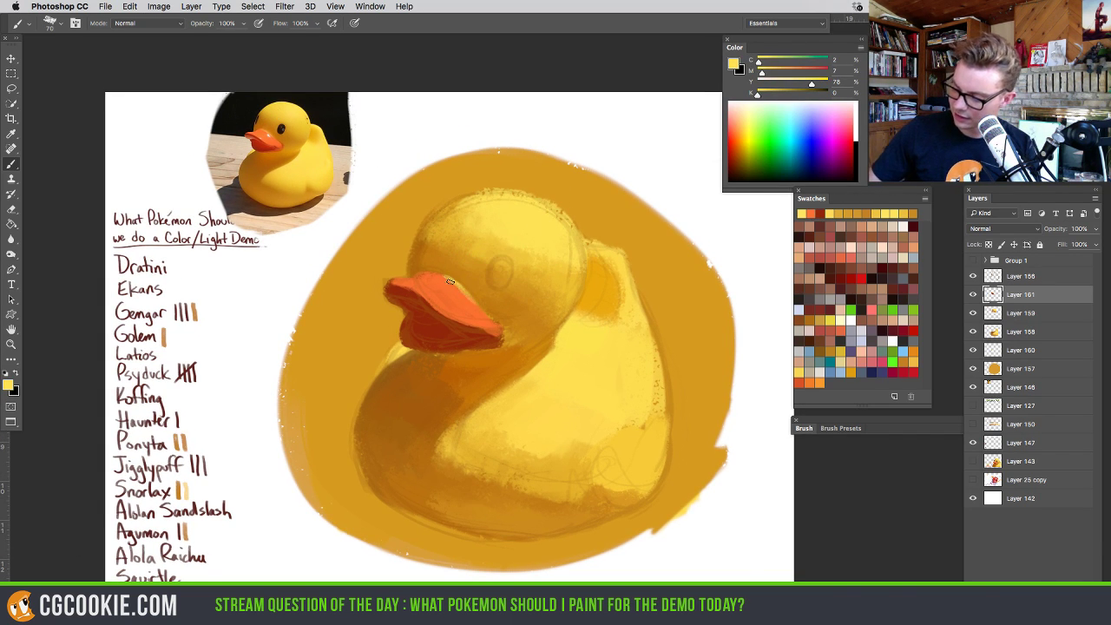
alt+click(459, 272)
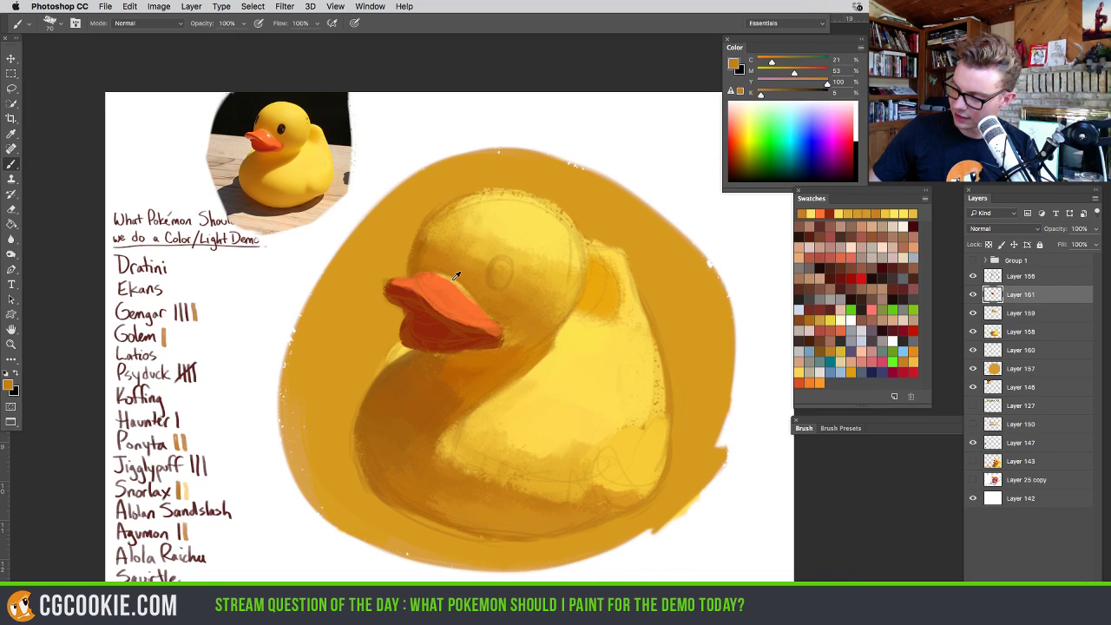
alt+click(444, 273)
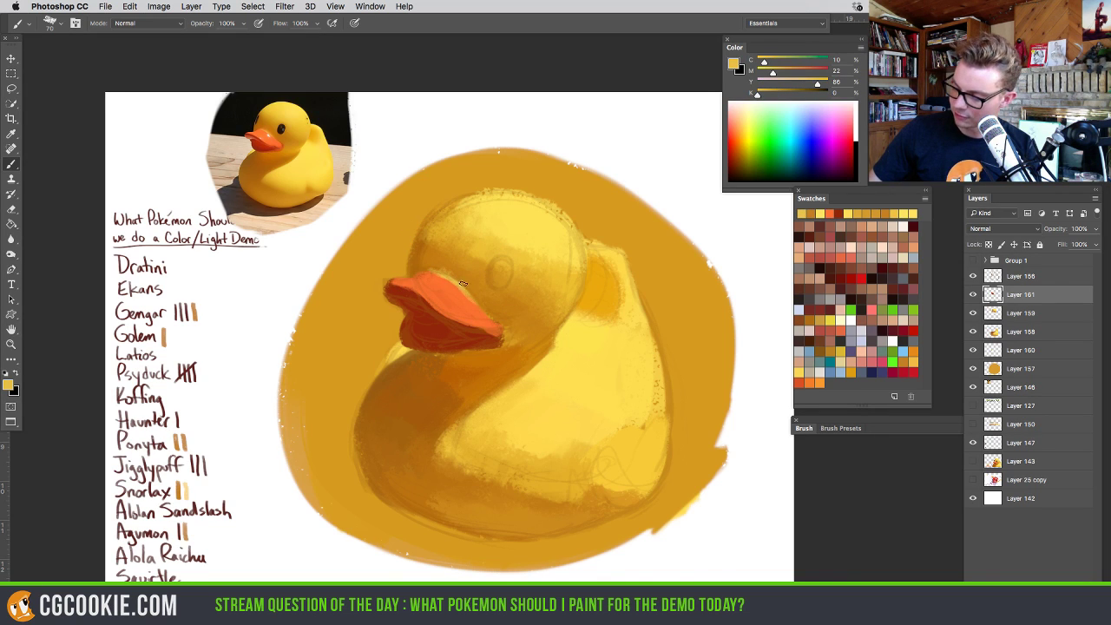
alt+click(474, 279)
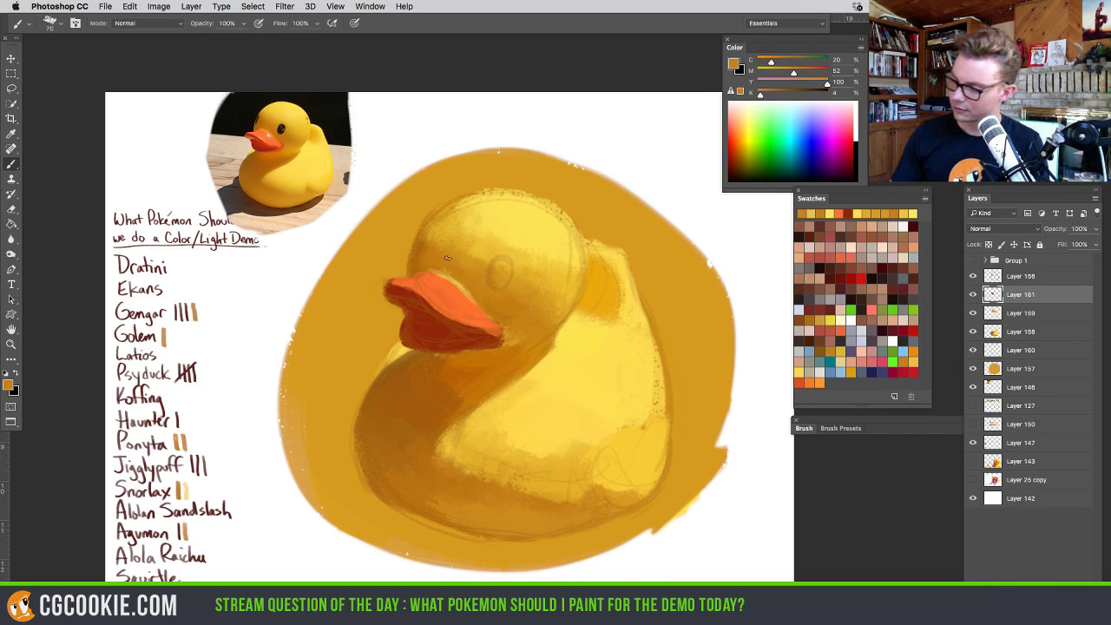
alt+click(459, 291)
drag(453, 294, 451, 298)
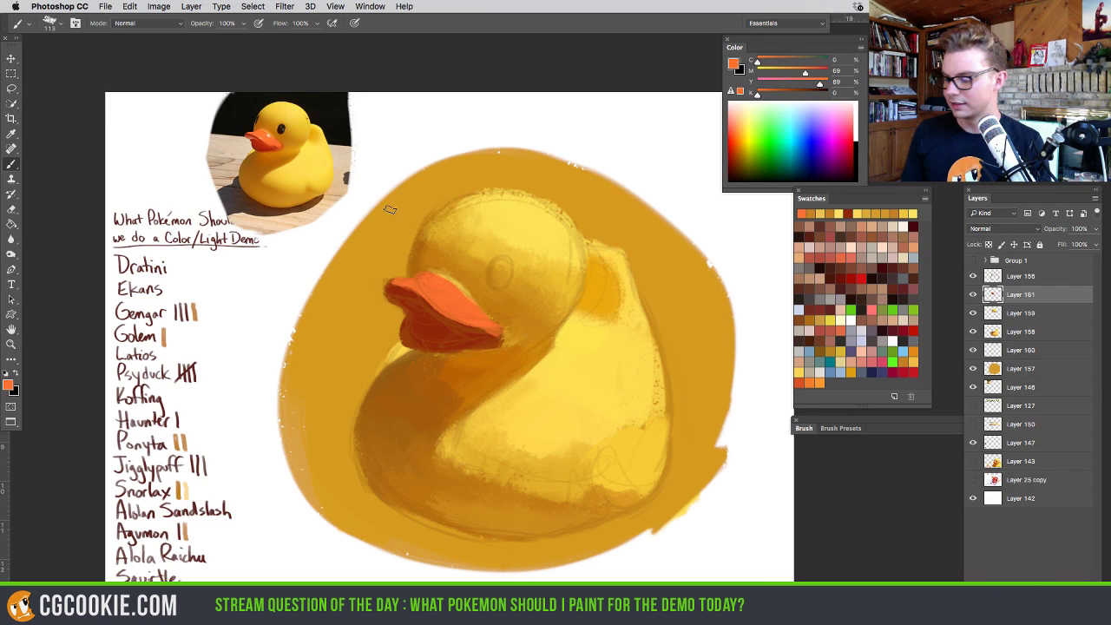
Brighten the lower beak on the beak layer (Layer 161) with a saturated red sampled from the reference
click(973, 276)
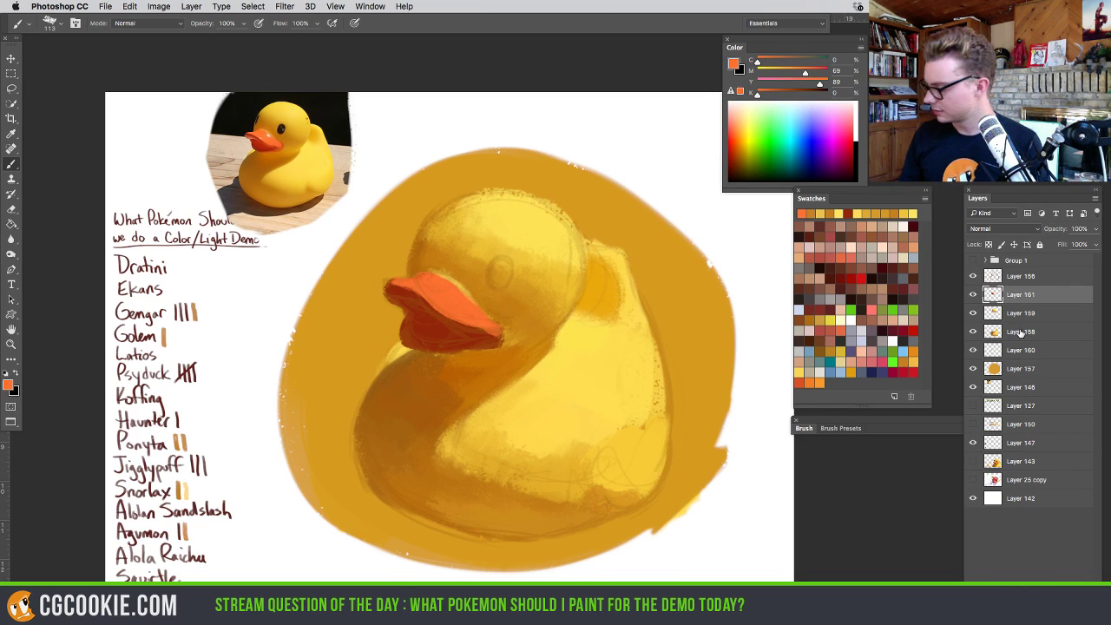
click(972, 387)
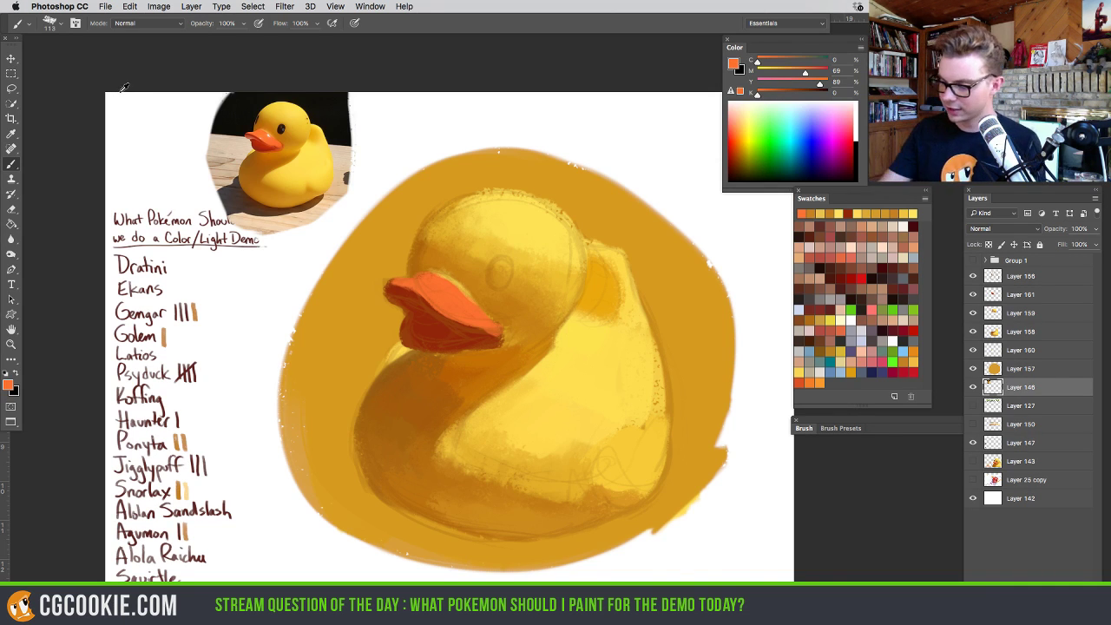
alt+click(260, 136)
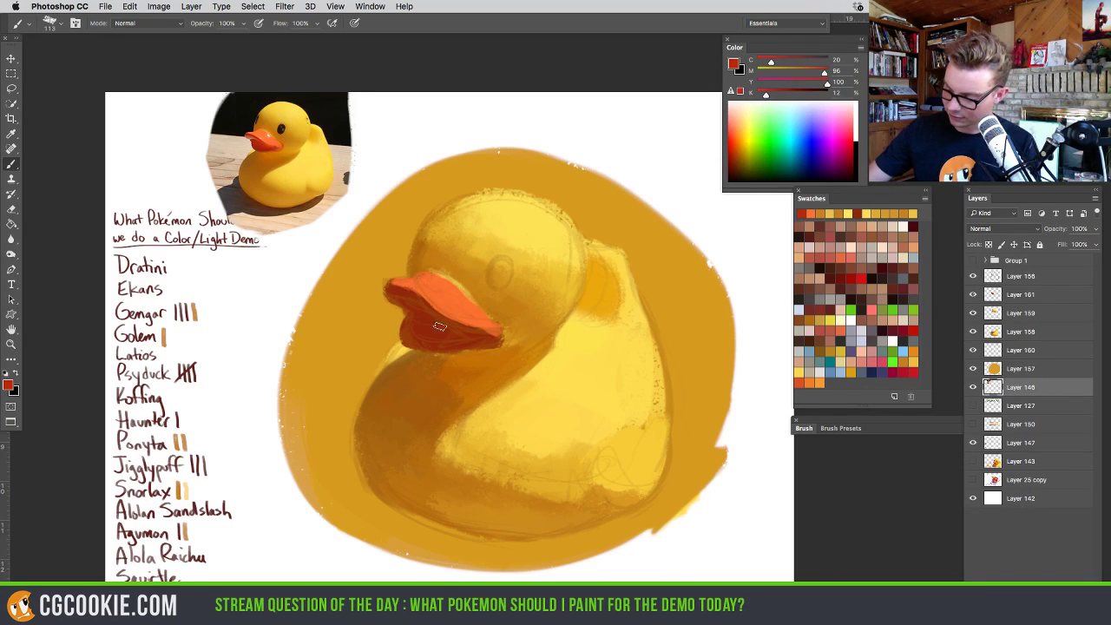
click(1011, 294)
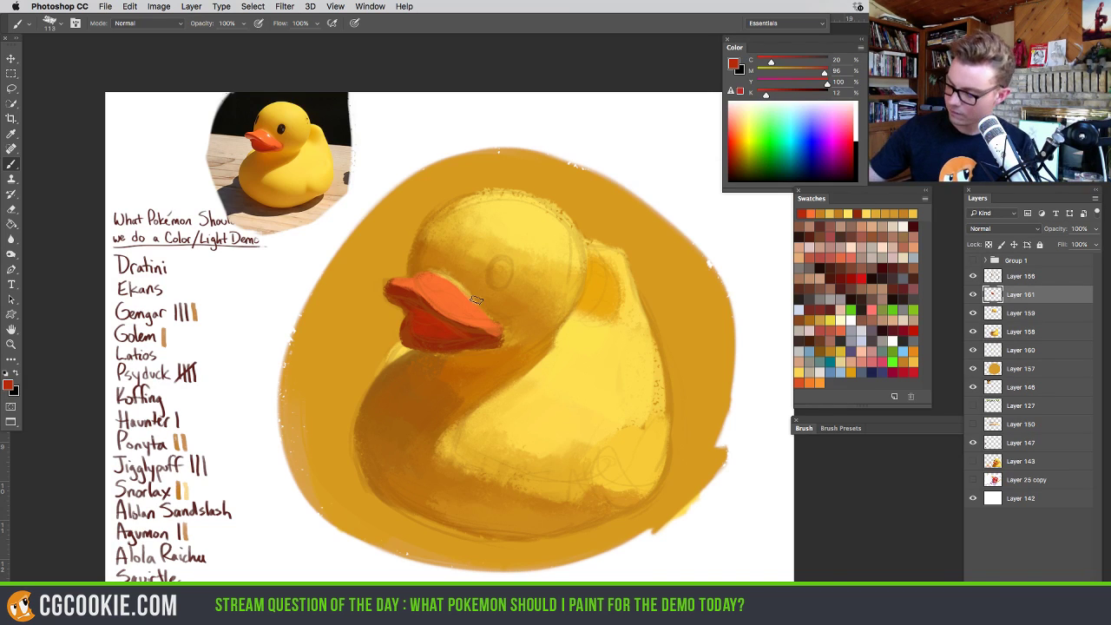
Mirror the canvas and, on a new layer above the base colour (Layer 157), paint a tabletop around the body in beige sampled from the reference
key(super+shift+h)
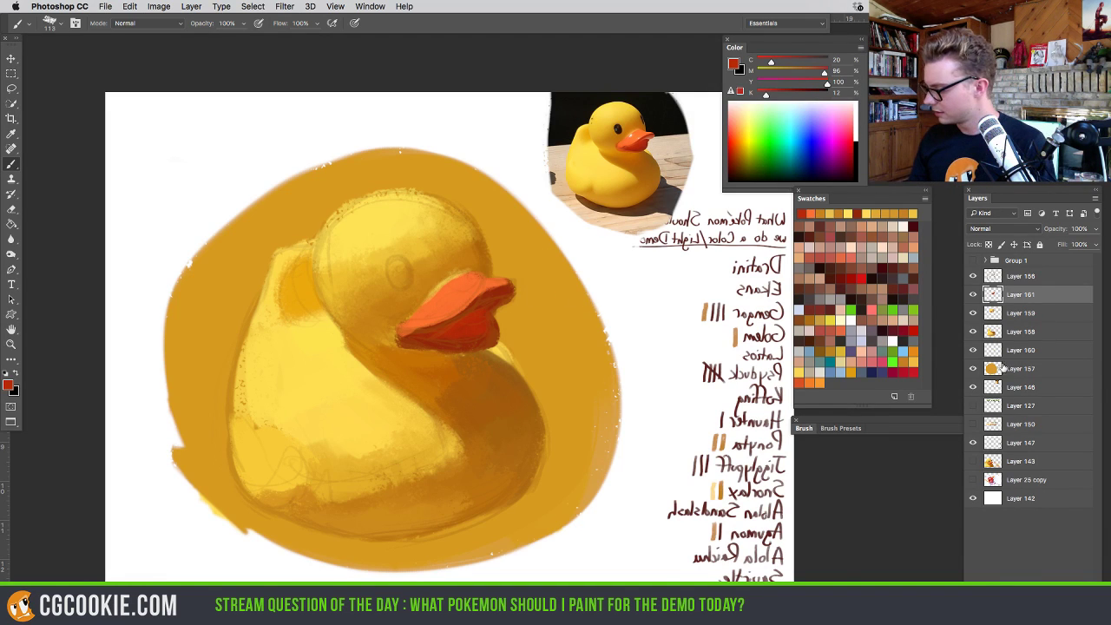
click(1002, 368)
key(super+alt+shift+n)
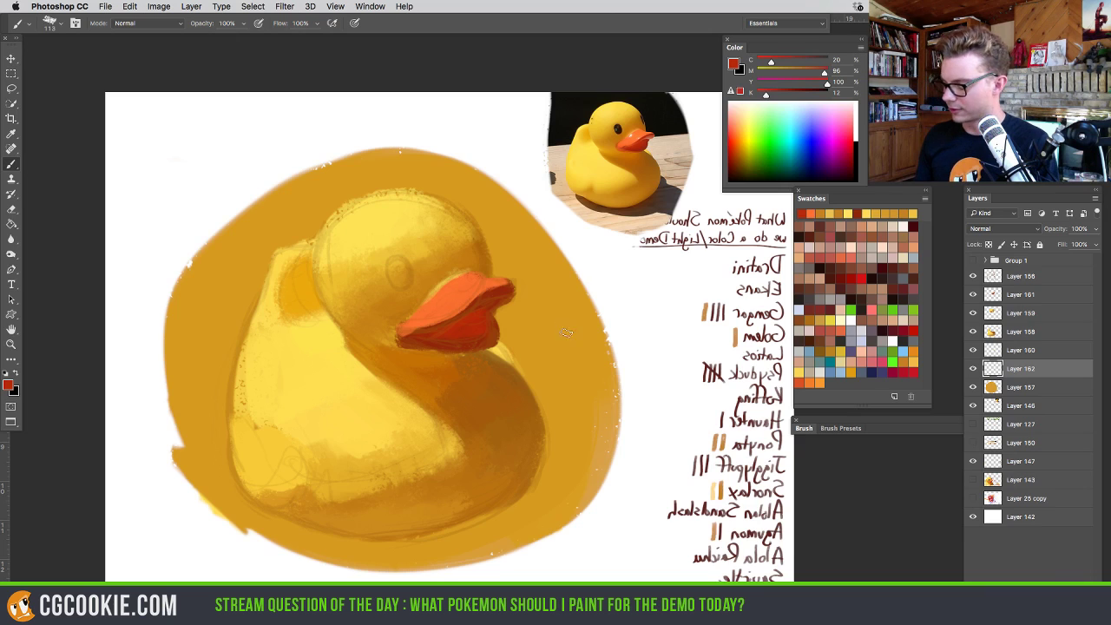
drag(566, 334, 577, 334)
alt+click(662, 141)
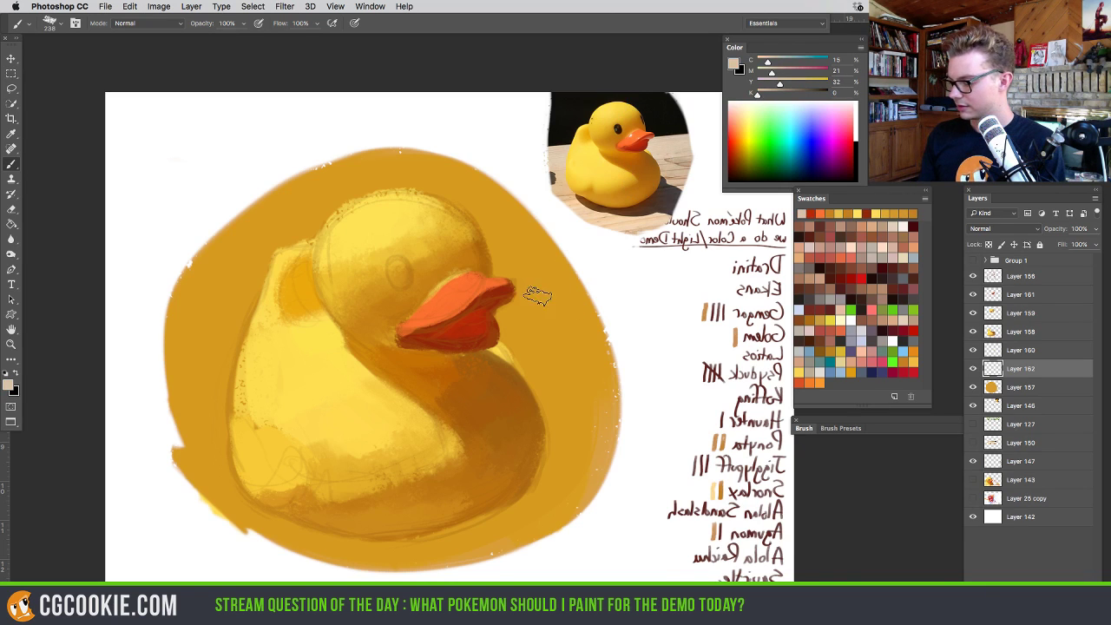
mouse_move(536, 296)
mouse_down()
mouse_move(613, 304)
mouse_move(608, 347)
mouse_move(665, 379)
mouse_move(620, 473)
mouse_move(638, 484)
mouse_move(437, 560)
mouse_move(264, 547)
mouse_up()
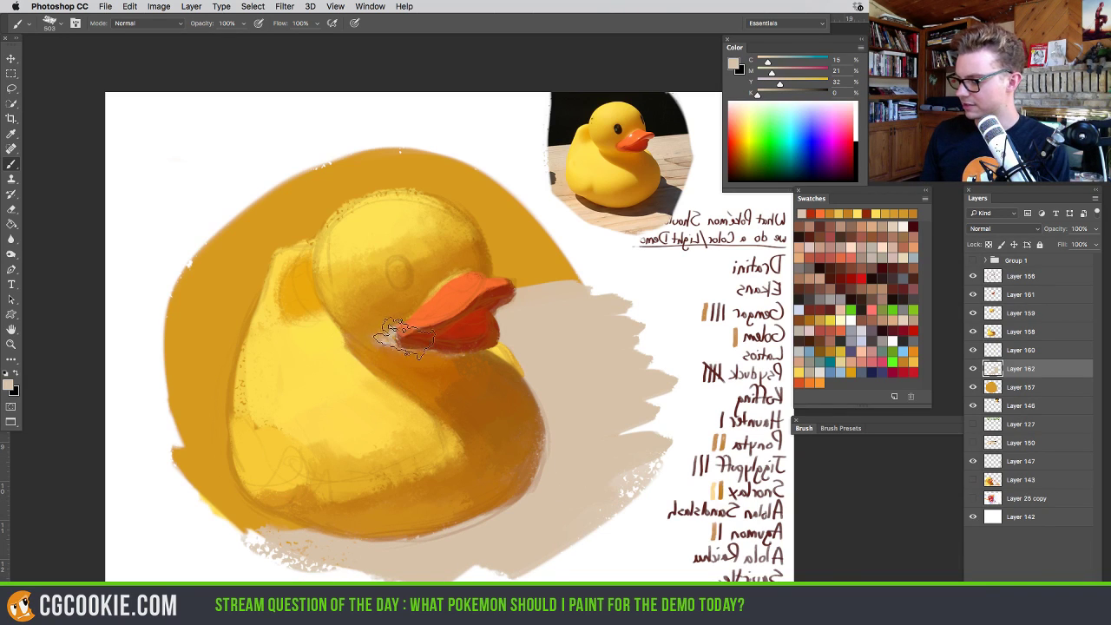
mouse_move(298, 330)
mouse_down()
mouse_move(273, 372)
mouse_move(260, 508)
mouse_up()
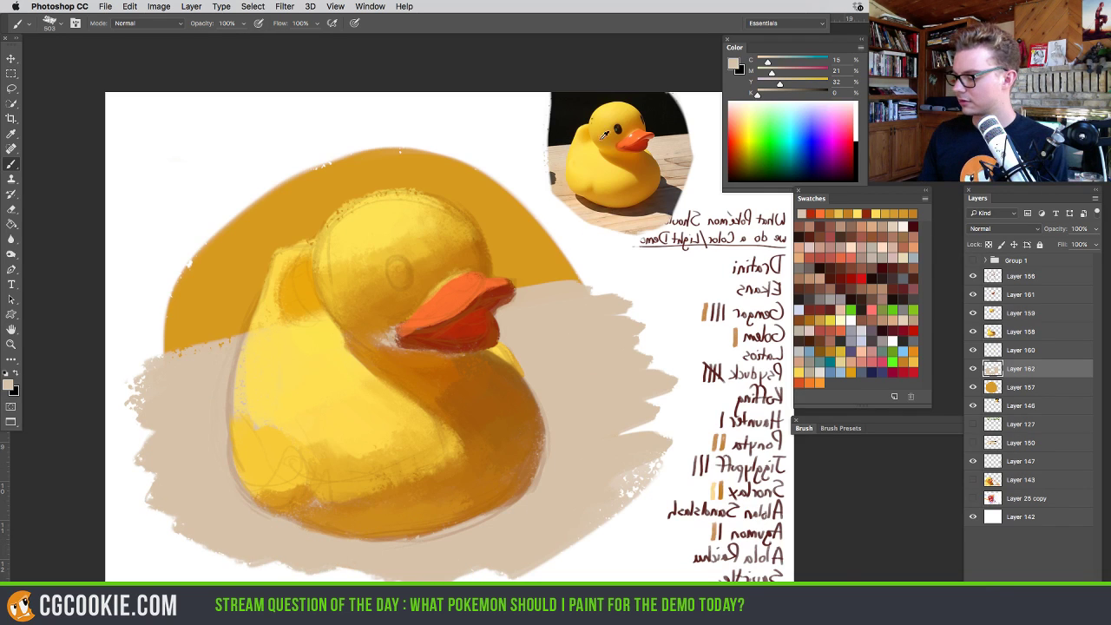
Block in a sampled black background behind the head and erase the background paint showing through the duck's face and body
alt+click(603, 133)
mouse_move(521, 258)
mouse_down()
mouse_move(430, 284)
mouse_move(590, 257)
mouse_move(530, 249)
mouse_move(318, 262)
mouse_move(468, 185)
mouse_move(243, 229)
mouse_move(208, 257)
mouse_move(375, 229)
mouse_move(118, 323)
mouse_move(297, 284)
mouse_move(135, 340)
mouse_move(243, 308)
mouse_up()
key(e)
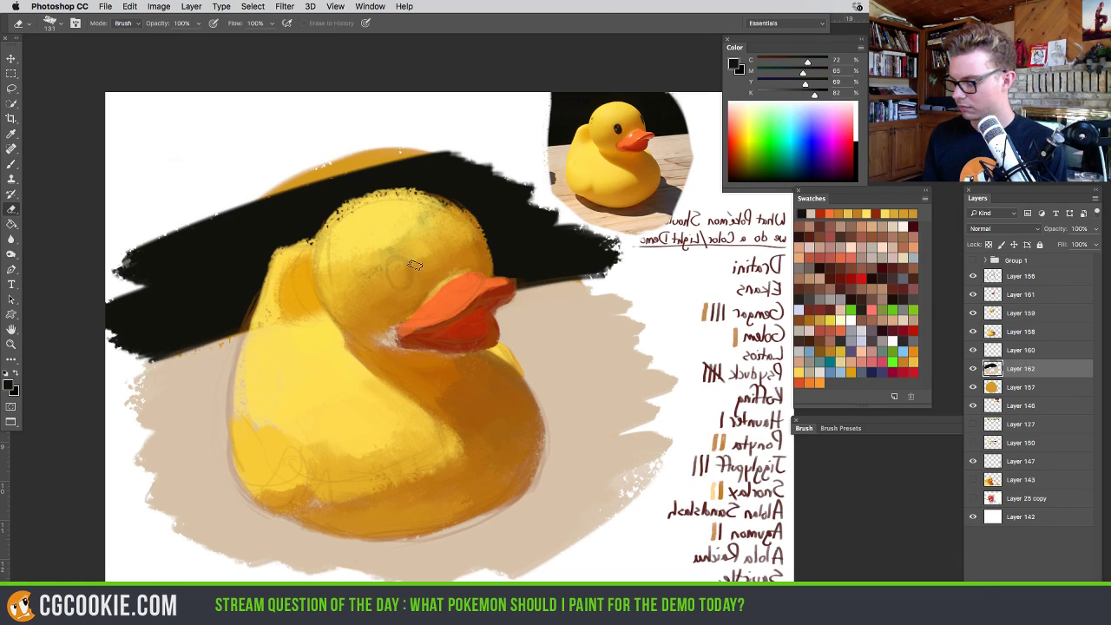
drag(415, 265, 546, 263)
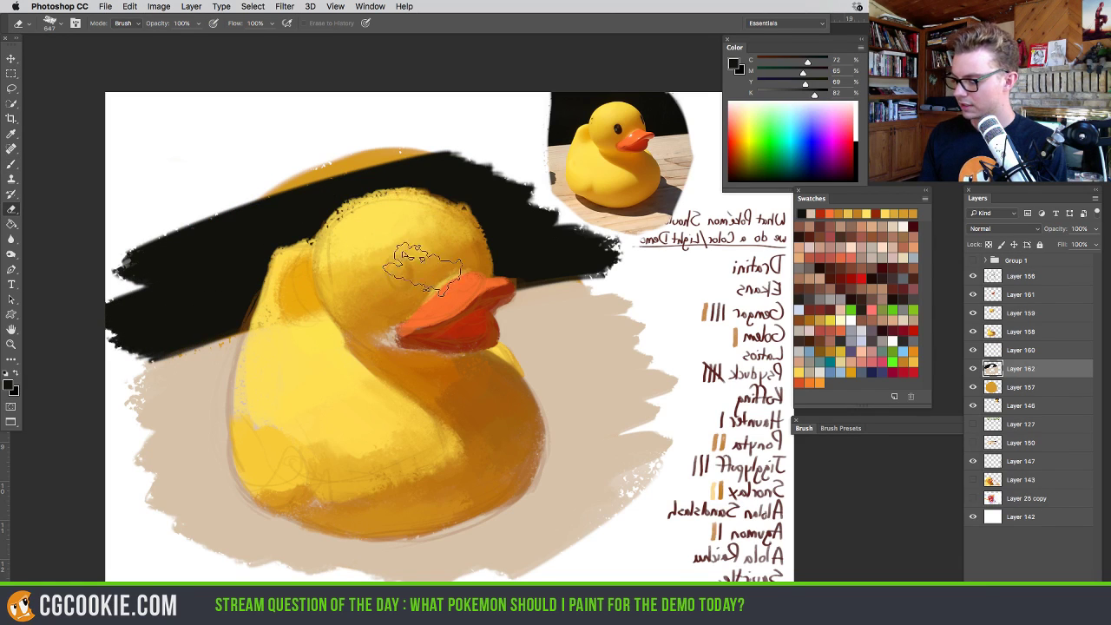
drag(481, 302, 391, 317)
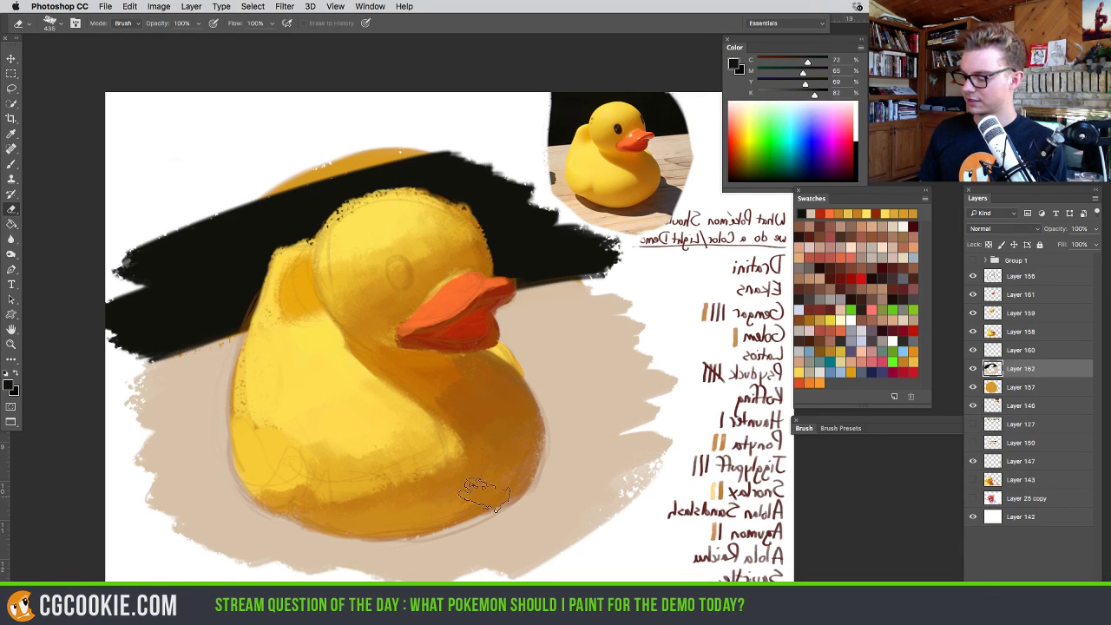
Compare the duck with and without the background layer, extend the black in an arc above the head, and mirror the canvas back
click(972, 368)
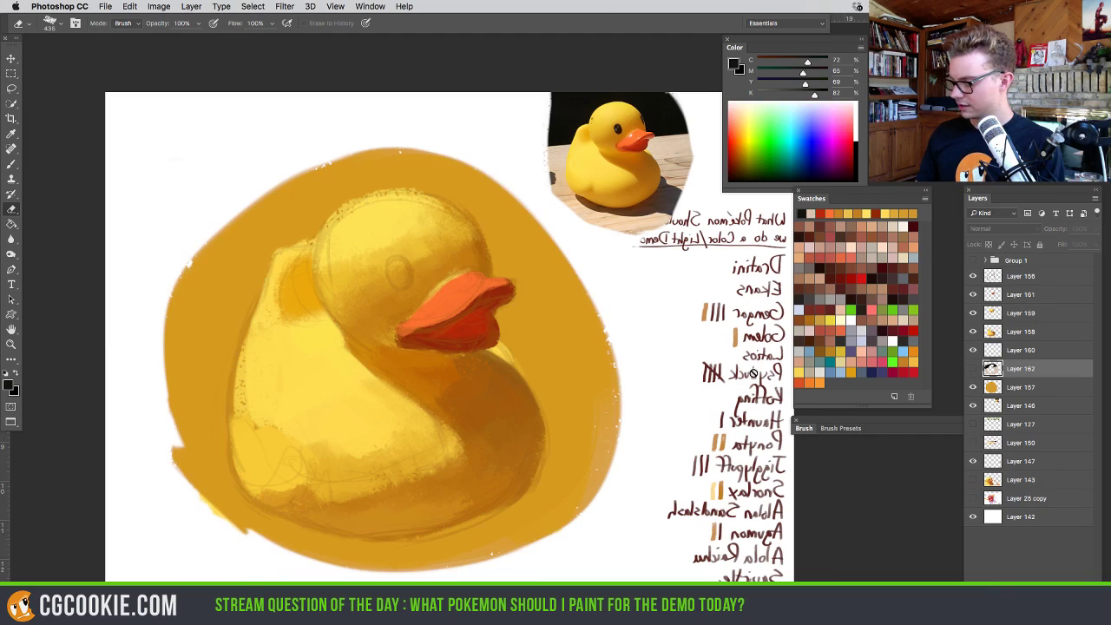
click(972, 368)
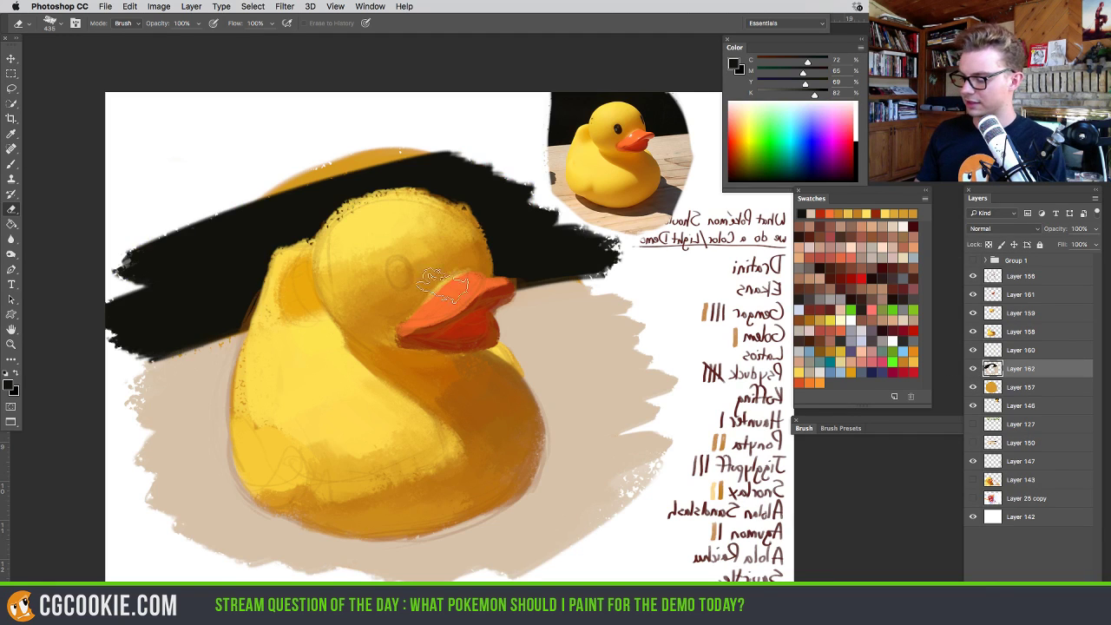
key(b)
mouse_move(343, 182)
mouse_down()
mouse_move(429, 154)
mouse_move(232, 207)
mouse_move(438, 135)
mouse_move(244, 187)
mouse_move(289, 155)
mouse_move(139, 267)
mouse_move(454, 121)
mouse_move(494, 149)
mouse_move(482, 156)
mouse_move(598, 238)
mouse_move(408, 111)
mouse_move(118, 279)
mouse_move(158, 217)
mouse_move(134, 314)
mouse_up()
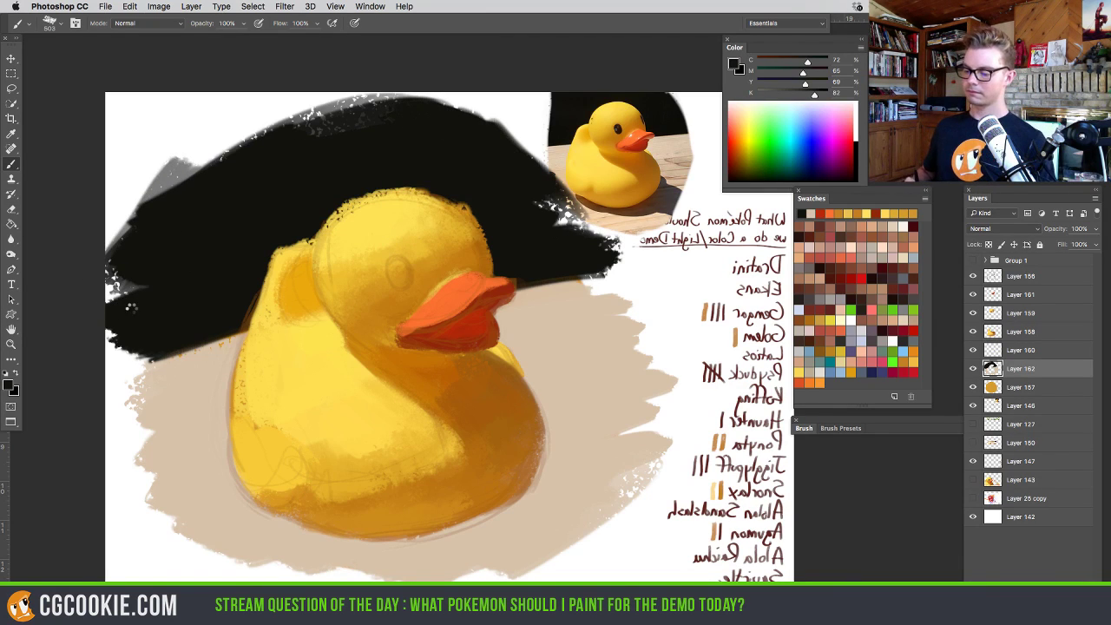
key(ctrl+shift+h)
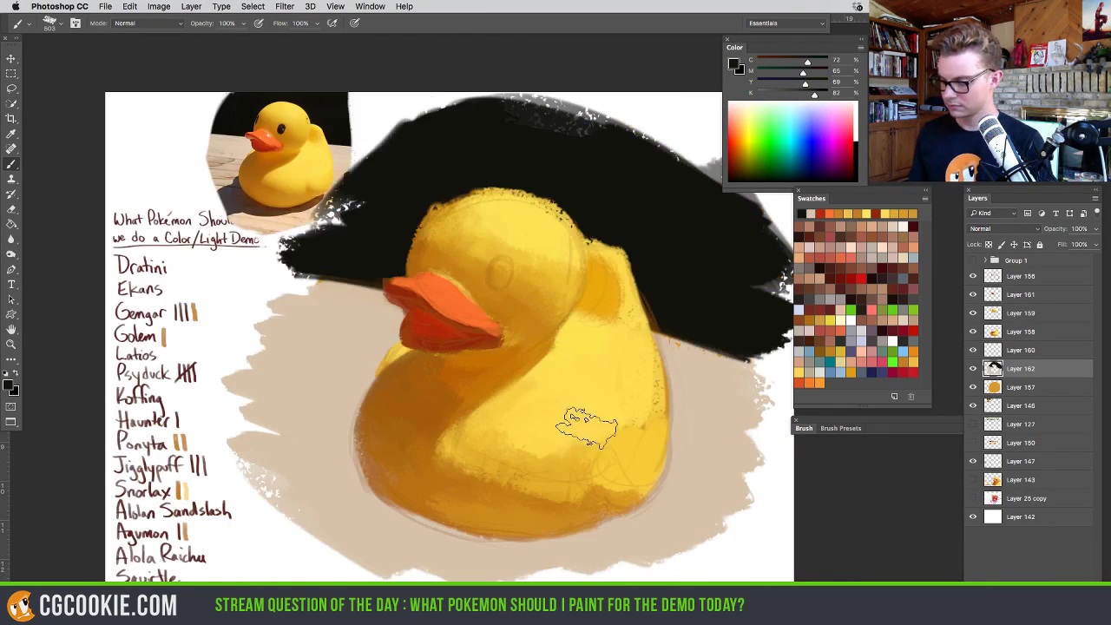
Hide the sketch layer (Layer 156) and select the beak layer (Layer 161)
drag(643, 413, 612, 414)
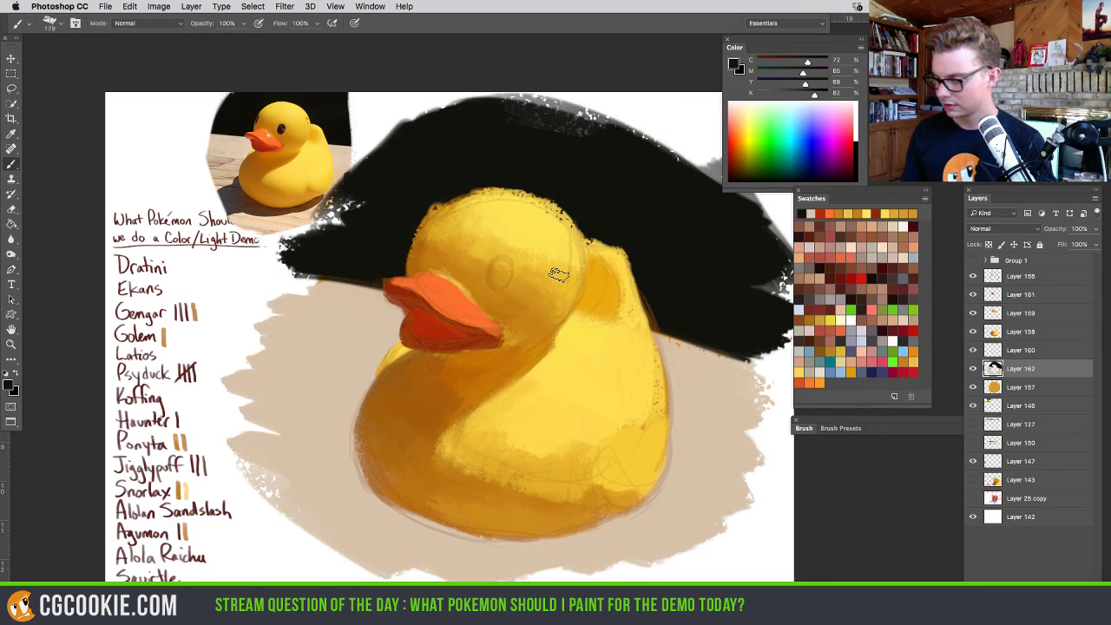
drag(563, 369, 566, 354)
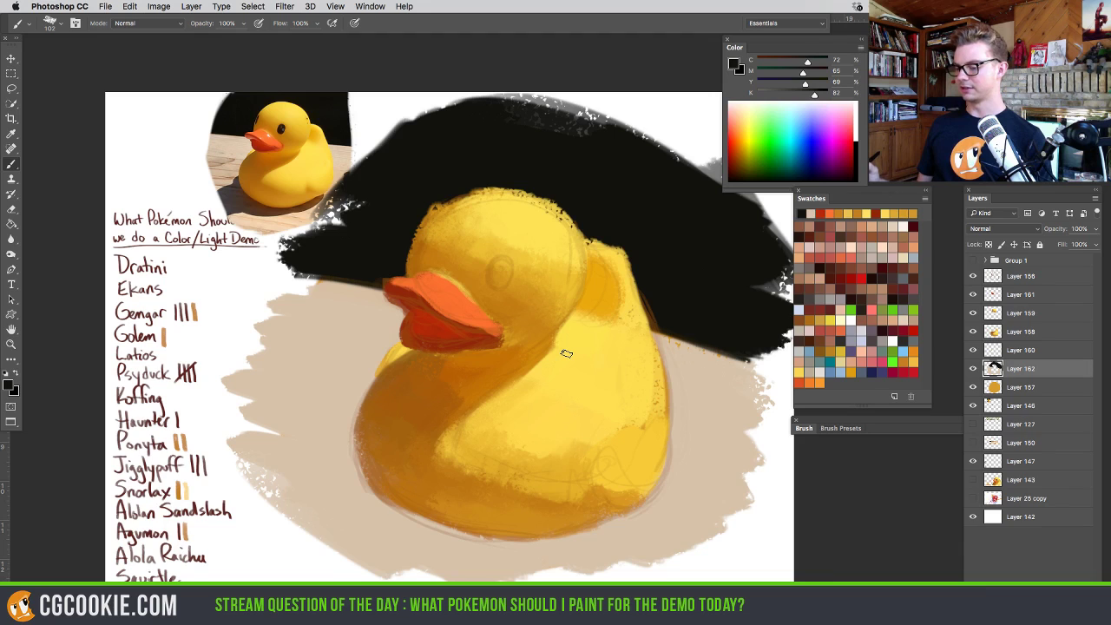
click(1008, 296)
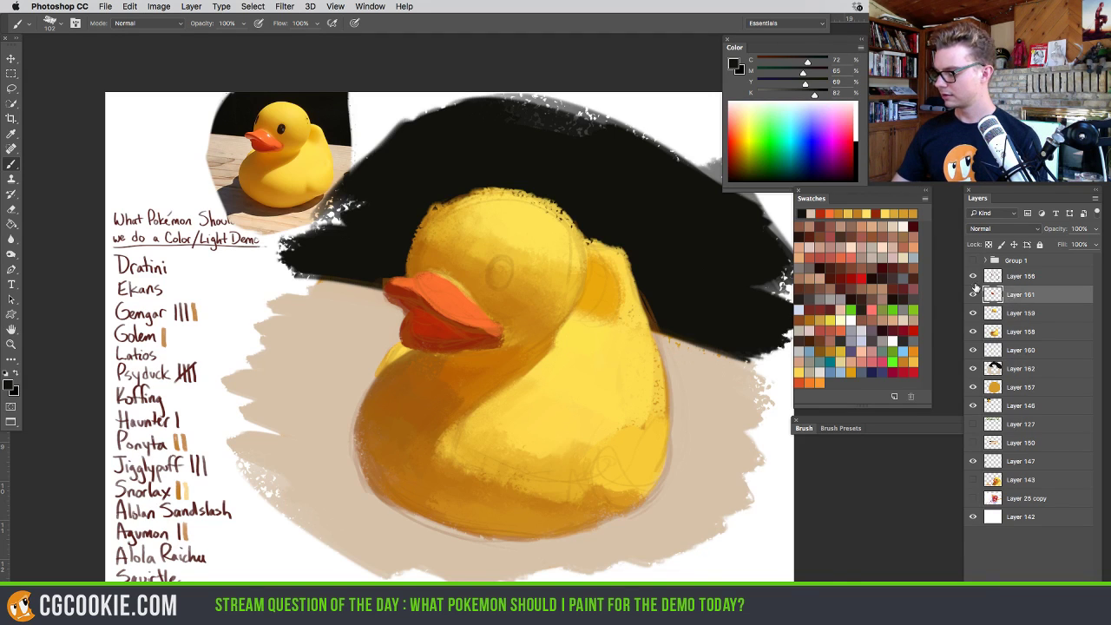
mouse_move(972, 294)
mouse_down()
mouse_move(972, 327)
mouse_move(972, 296)
mouse_up()
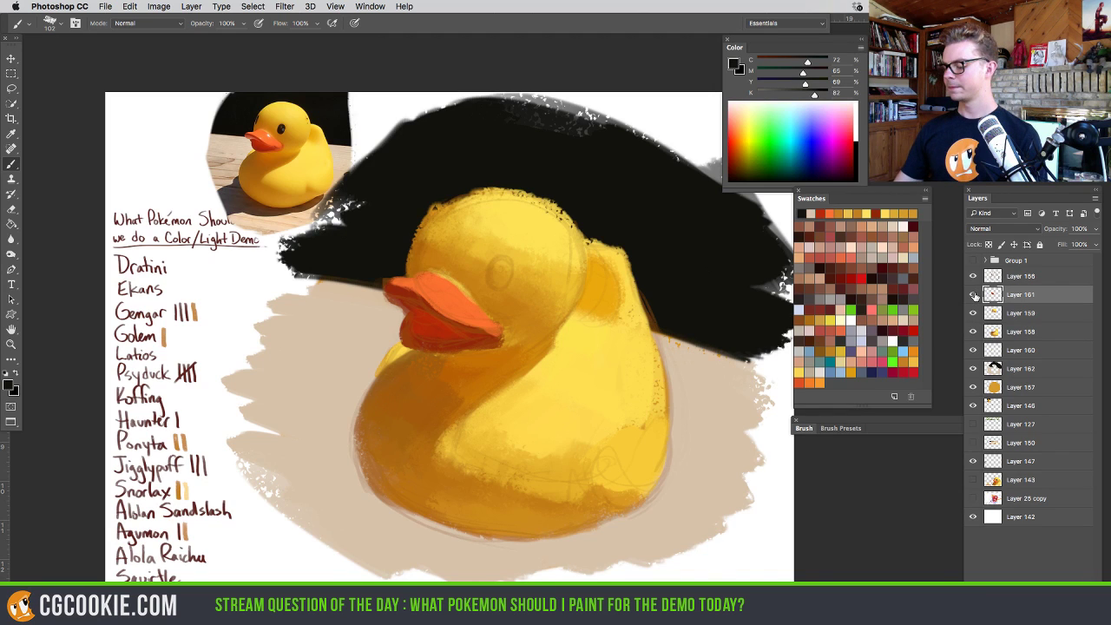
click(972, 276)
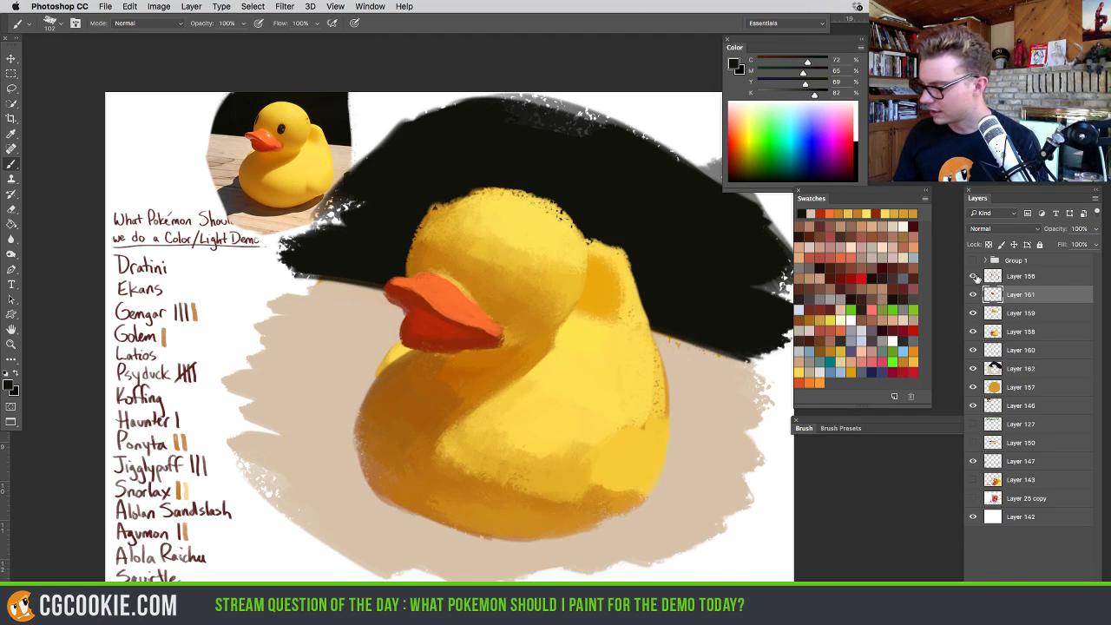
click(972, 276)
click(1020, 276)
click(972, 276)
click(1016, 294)
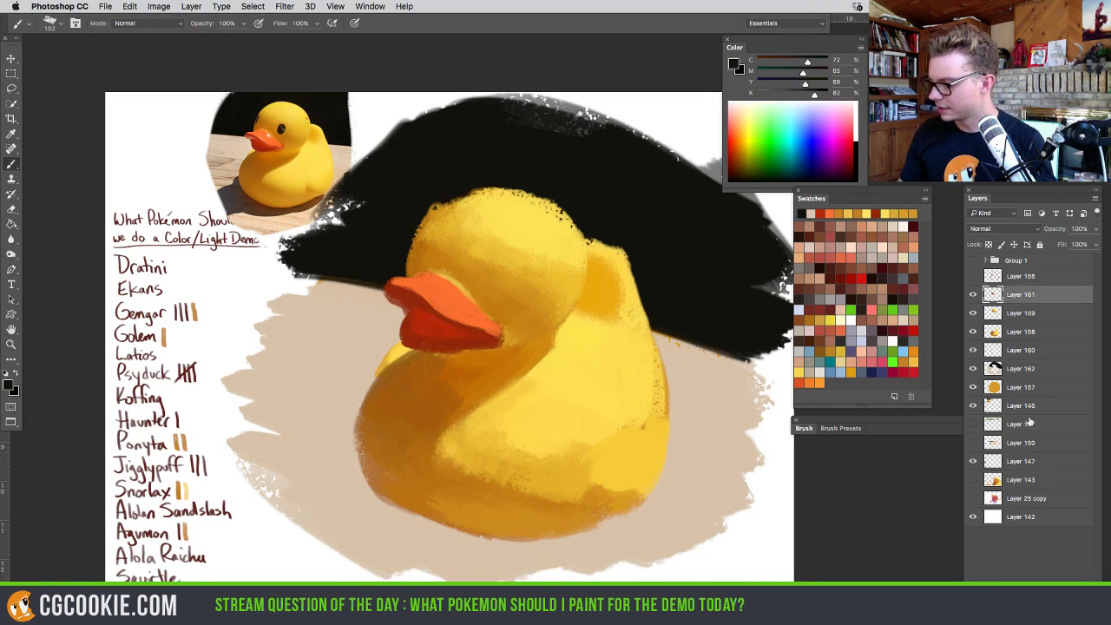
click(974, 278)
click(973, 278)
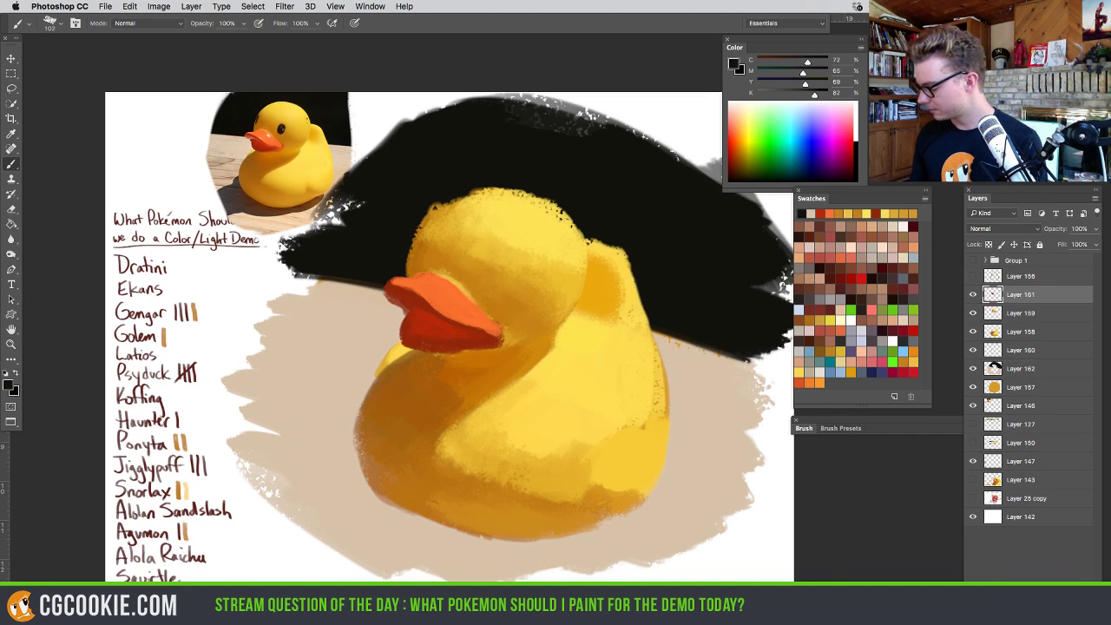
On a new layer above the beak layer (Layer 161), paint a pale salmon highlight on the upper beak's tip, sampled from the reference
key(ctrl+shift+alt+n)
drag(462, 262, 452, 246)
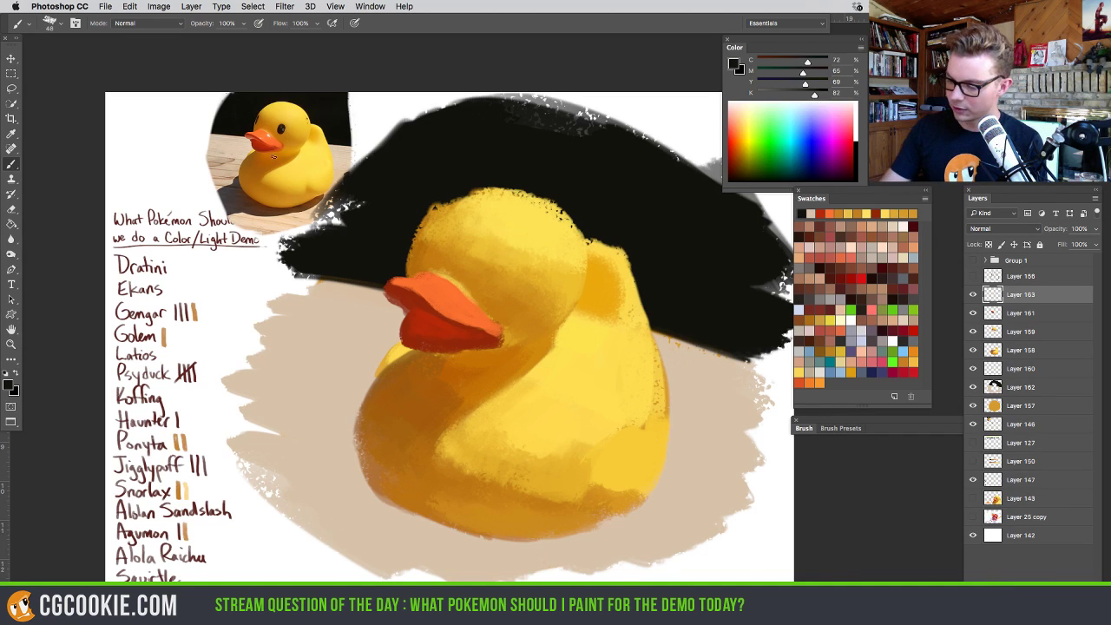
alt+click(253, 134)
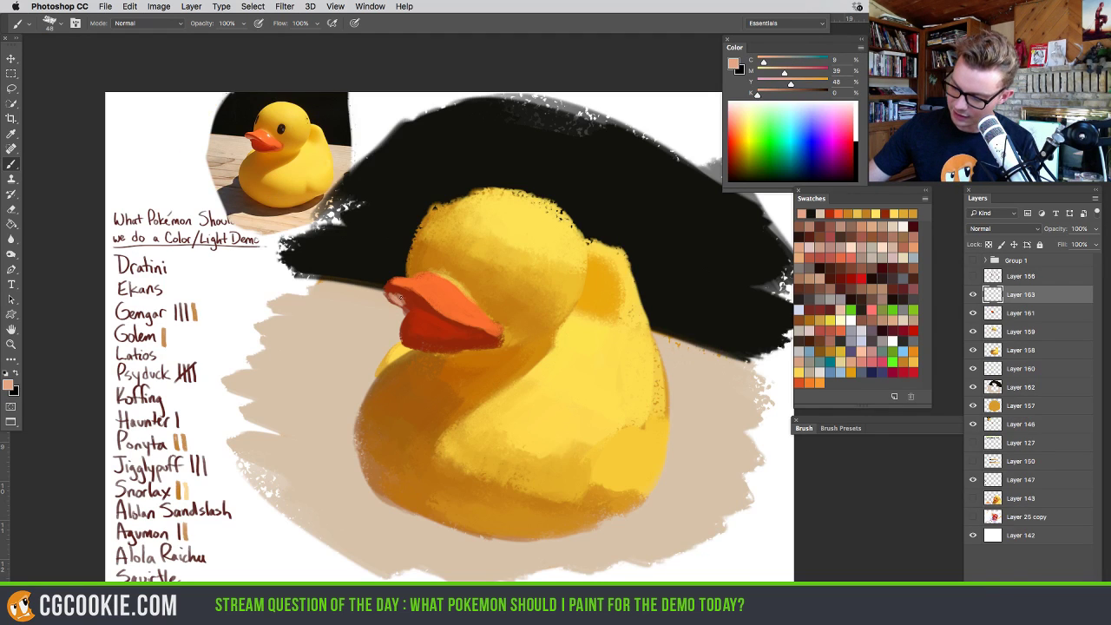
drag(397, 298, 401, 297)
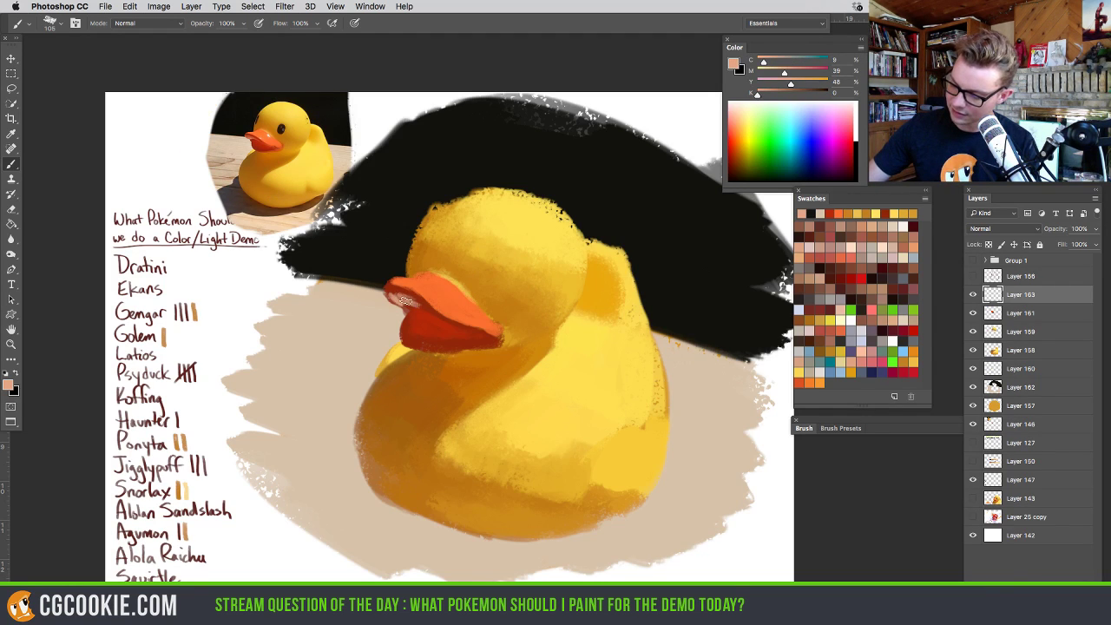
alt+click(402, 297)
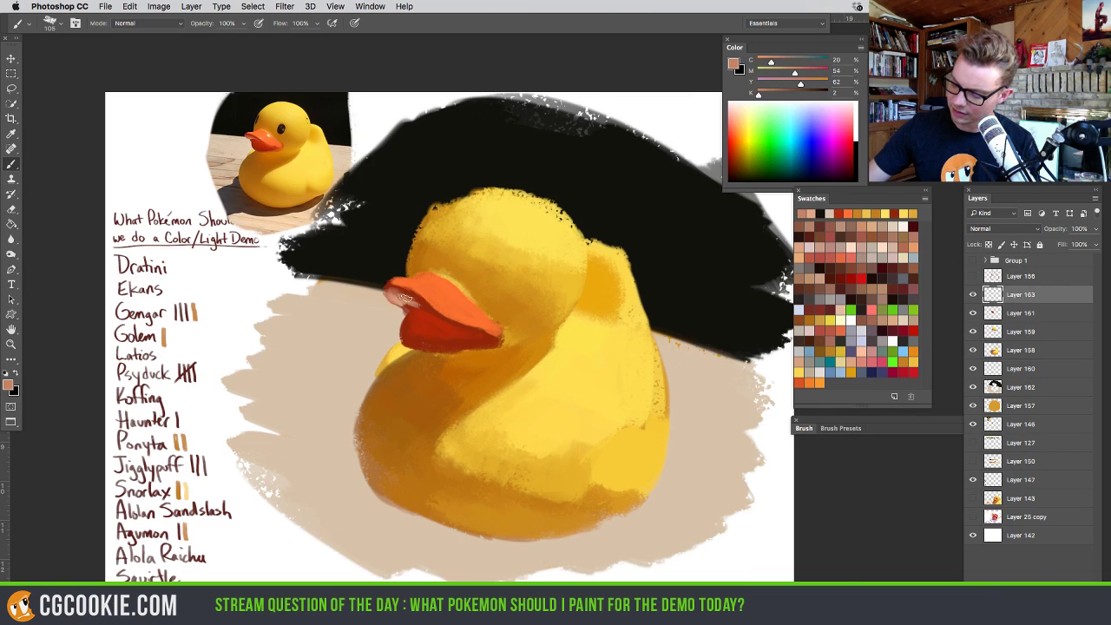
Undo the loose circle drawn around the beak and blend the highlight's lower edge with darker pink-browns sampled from it
mouse_move(432, 260)
mouse_down()
mouse_move(395, 351)
mouse_move(505, 340)
mouse_up()
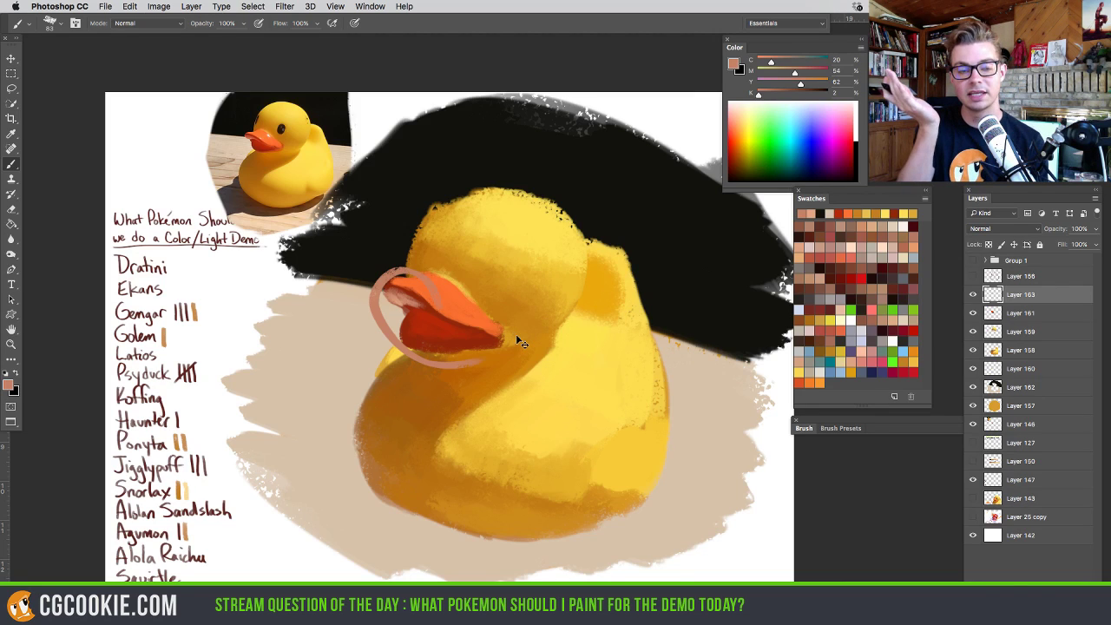
key(super+z)
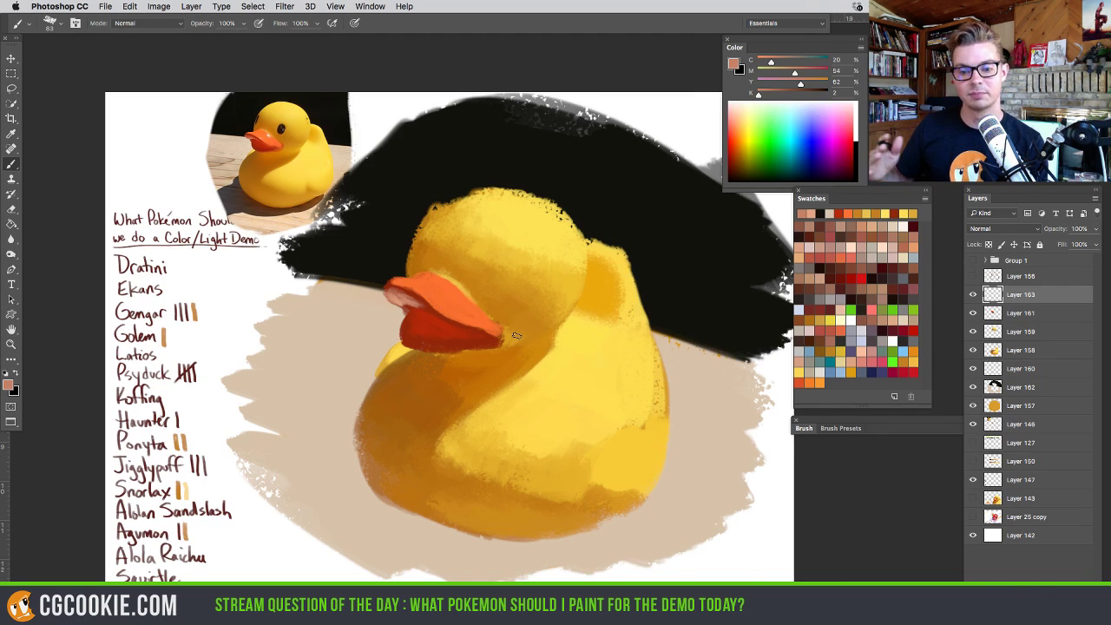
alt+click(415, 295)
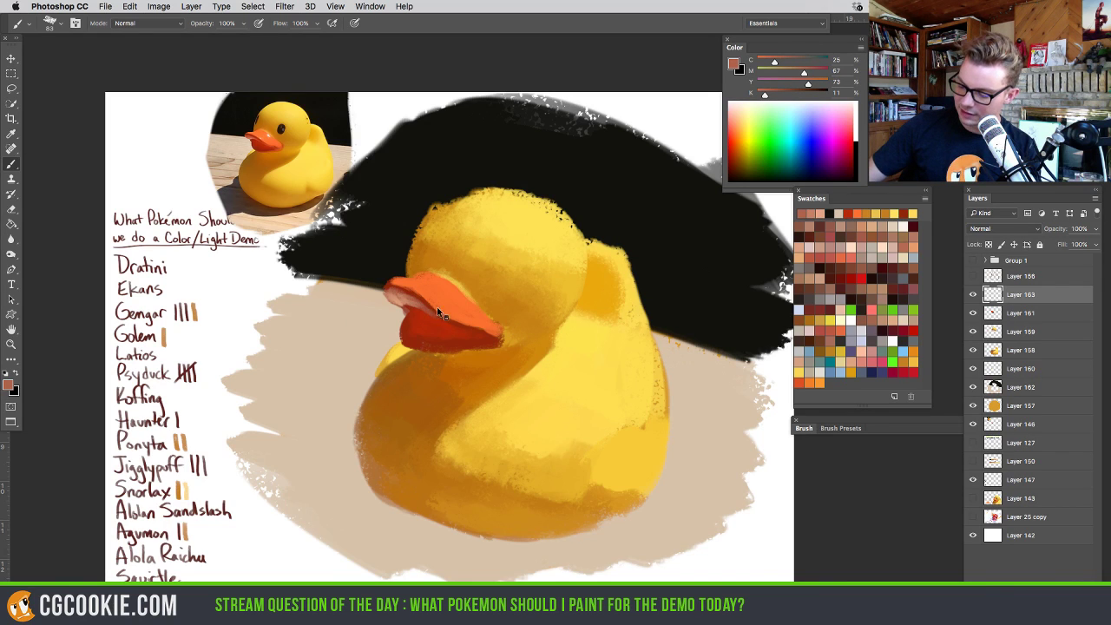
mouse_move(439, 313)
mouse_down()
mouse_move(427, 300)
mouse_move(431, 313)
mouse_up()
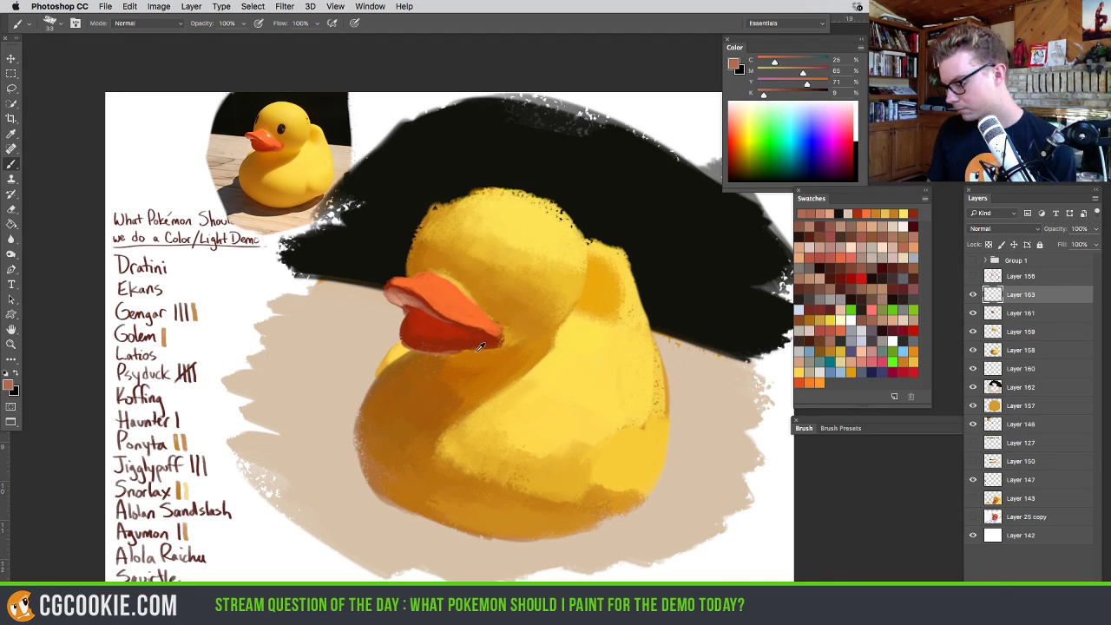
Refine the corner of the beak with sampled orange and the lower beak with a sampled deep red
alt+click(283, 146)
alt+click(490, 346)
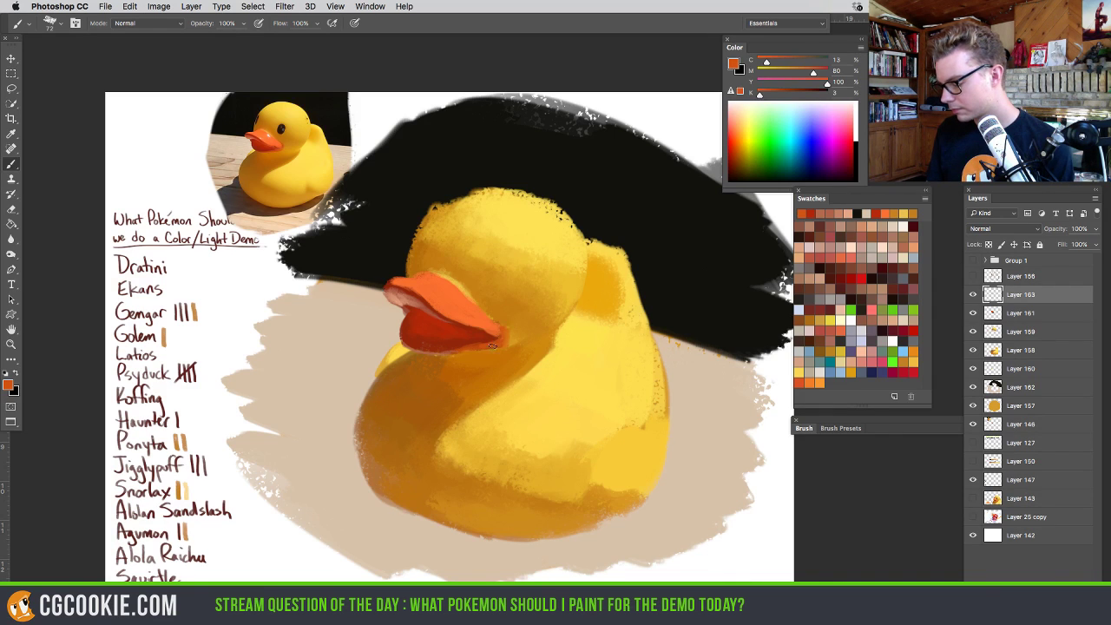
alt+click(426, 328)
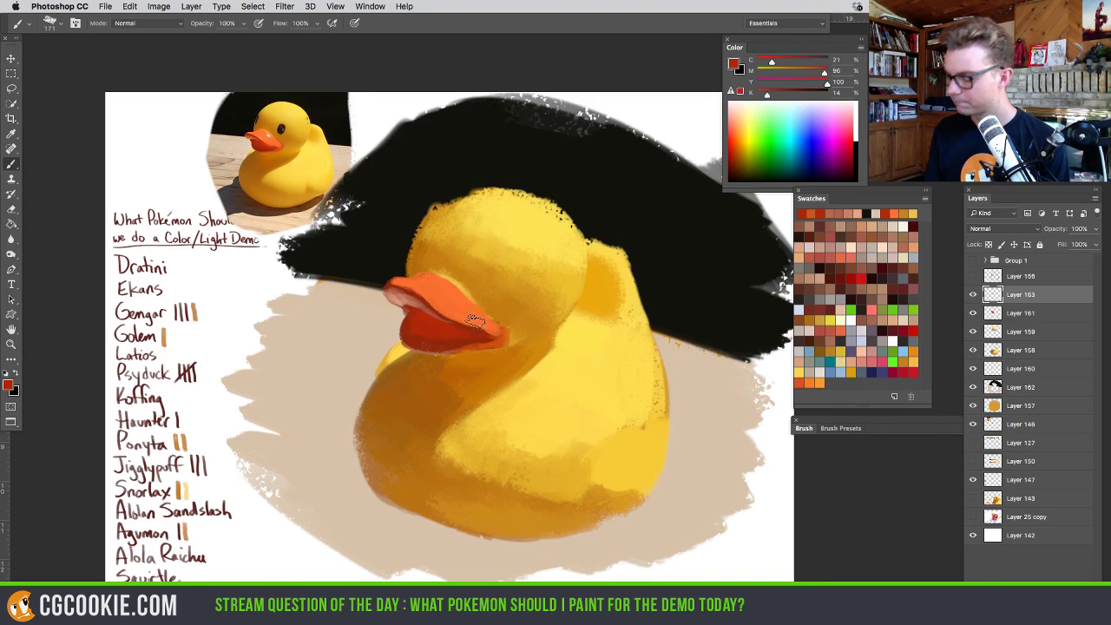
Darken the shadow on the duck's breast with larger strokes of orange-brown sampled from the reference and the painting
mouse_move(471, 370)
mouse_down()
mouse_move(432, 348)
mouse_move(483, 370)
mouse_up()
alt+click(271, 158)
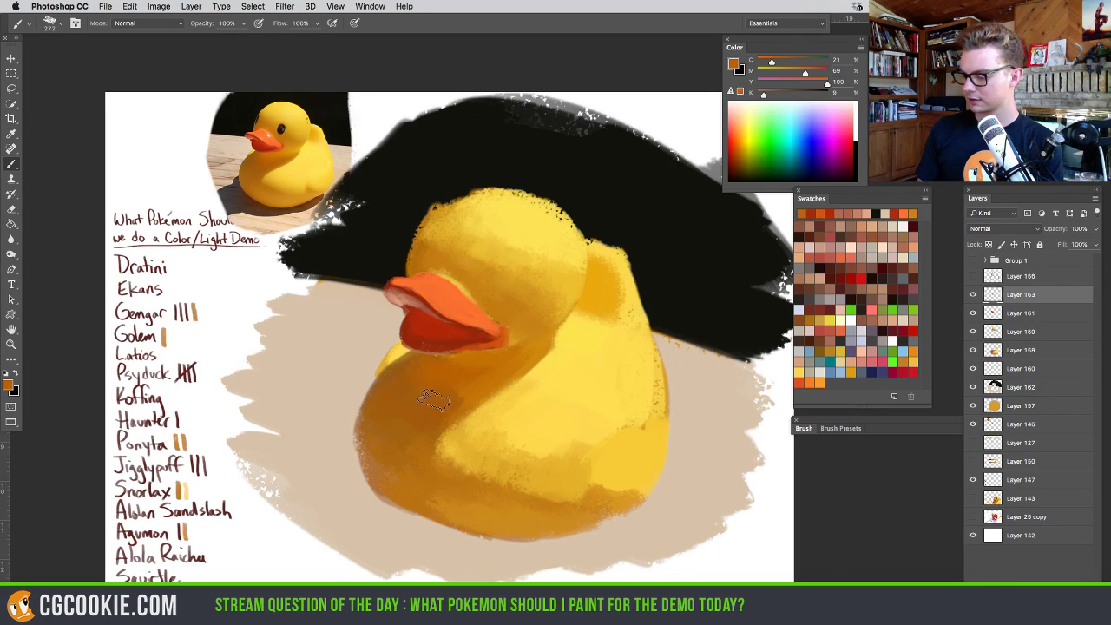
alt+click(426, 465)
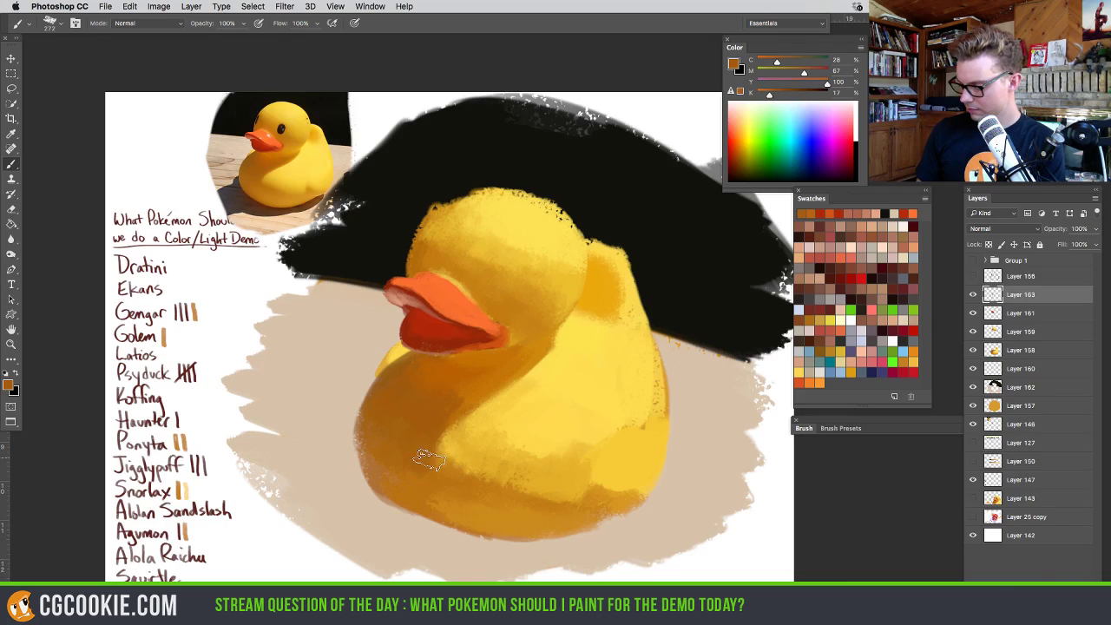
alt+click(260, 172)
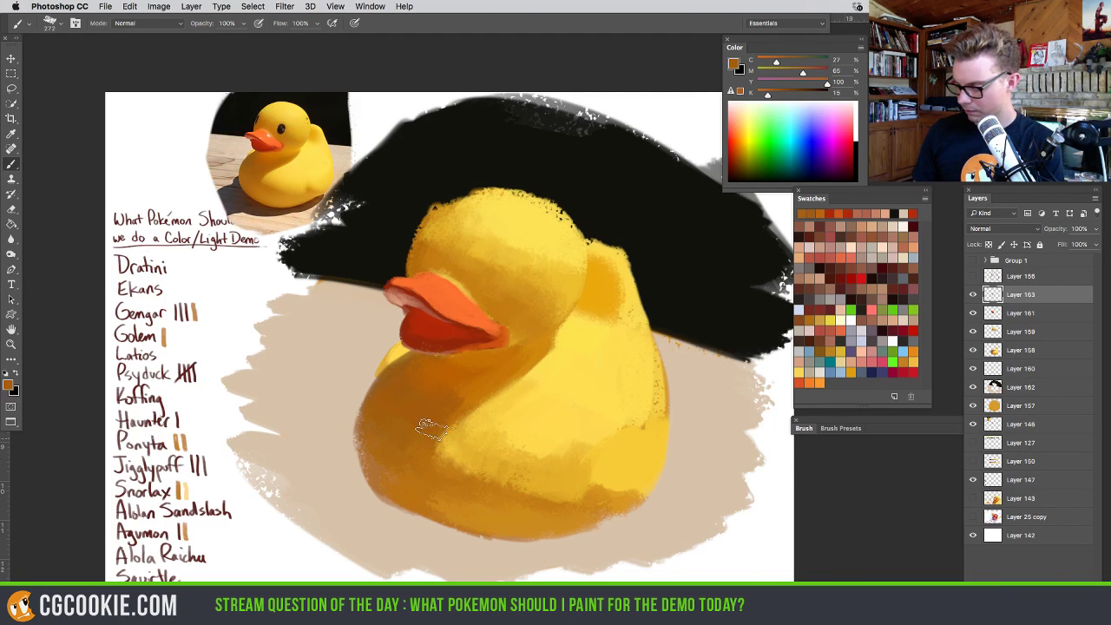
mouse_move(438, 486)
mouse_down()
mouse_move(433, 456)
mouse_move(521, 496)
mouse_move(483, 485)
mouse_move(434, 416)
mouse_move(448, 452)
mouse_move(459, 436)
mouse_move(452, 444)
mouse_move(522, 472)
mouse_move(511, 482)
mouse_move(531, 480)
mouse_move(425, 430)
mouse_move(436, 459)
mouse_up()
alt+click(271, 173)
alt+click(432, 417)
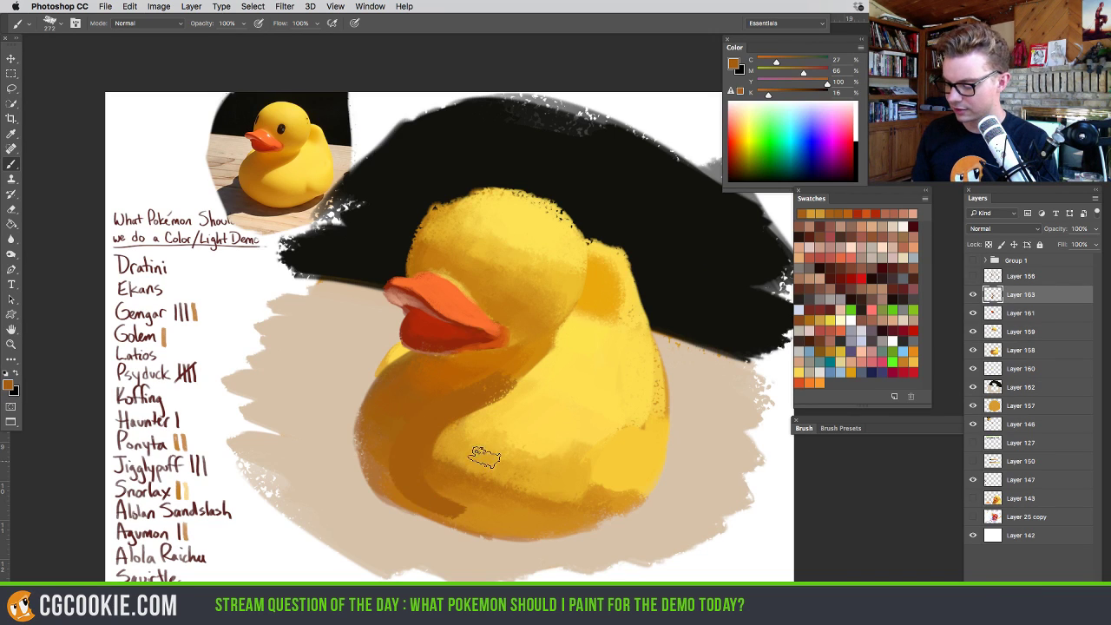
Undo the dark band down the breast and sharpen the shadow's edge against the lit wing with sampled golden yellow
alt+click(439, 449)
drag(436, 449, 399, 449)
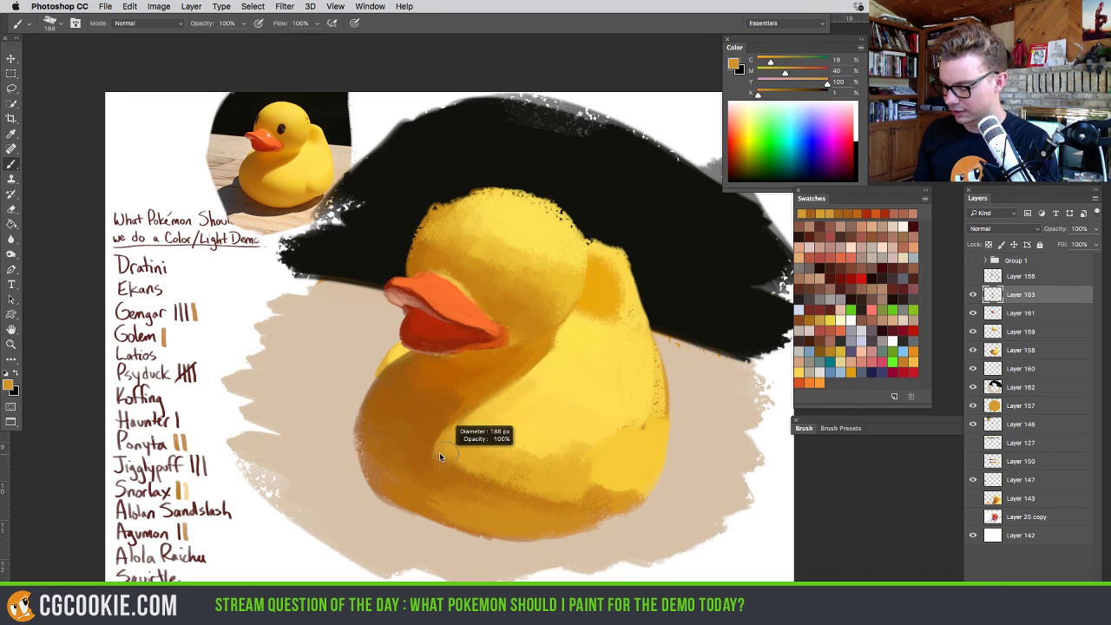
key(super+z)
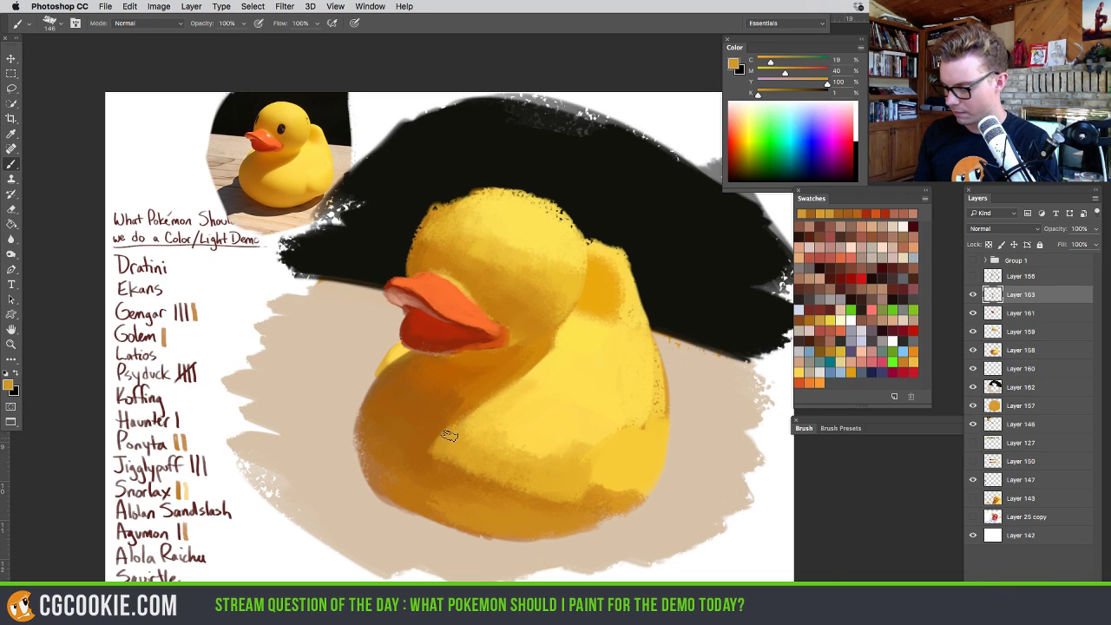
Define the breast's outer contour with sampled dark brown and warm its underside with lighter orange-brown sampled from the reference
drag(385, 422, 414, 422)
alt+click(373, 408)
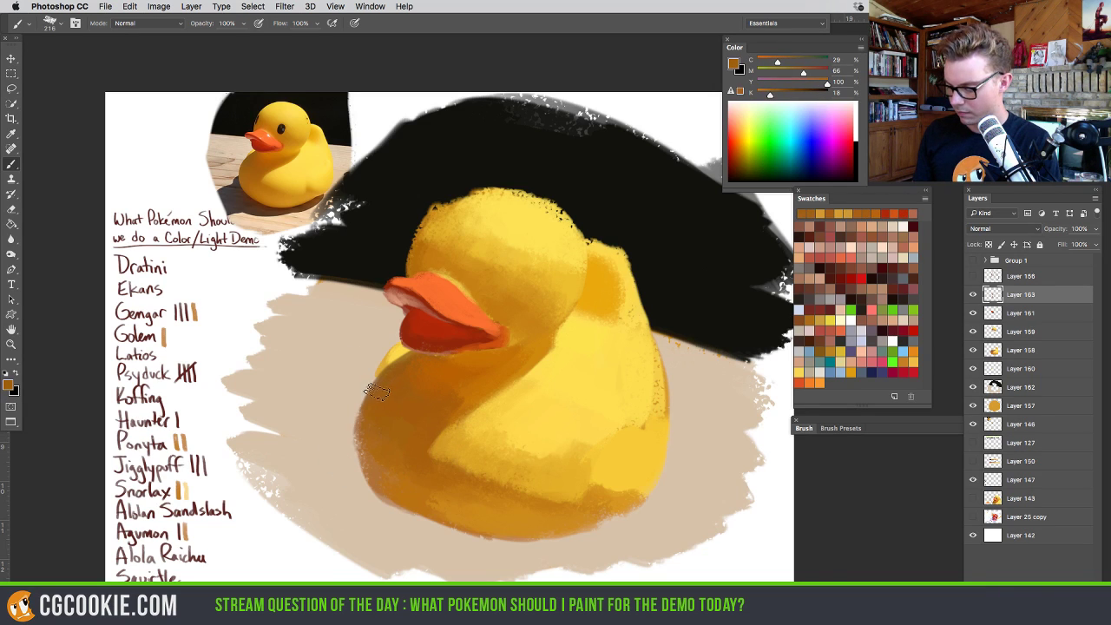
drag(369, 386, 364, 455)
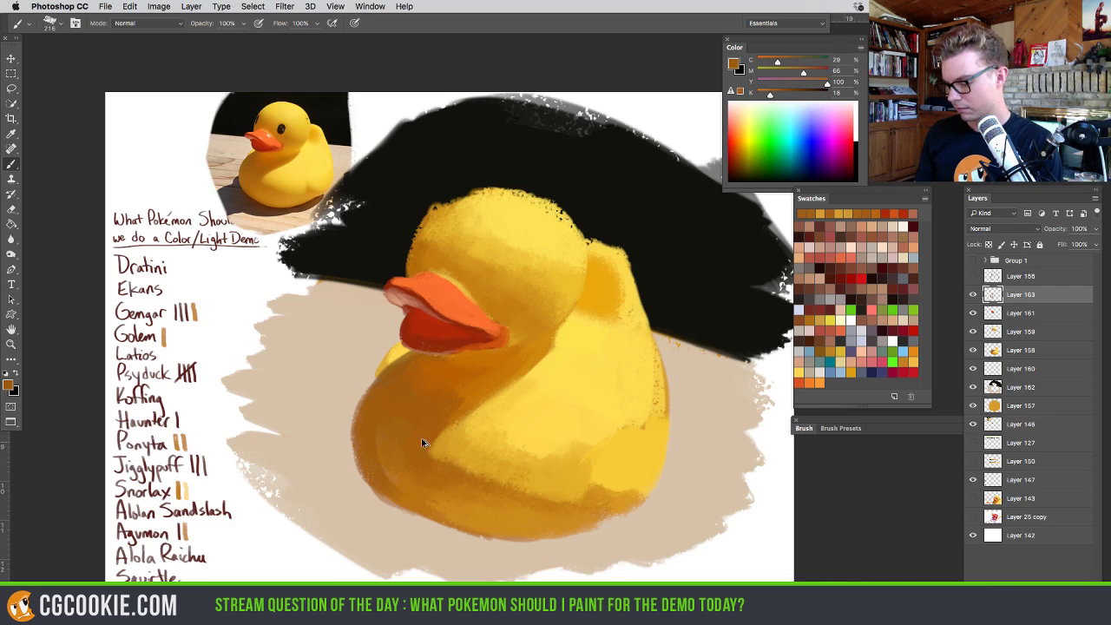
alt+click(243, 173)
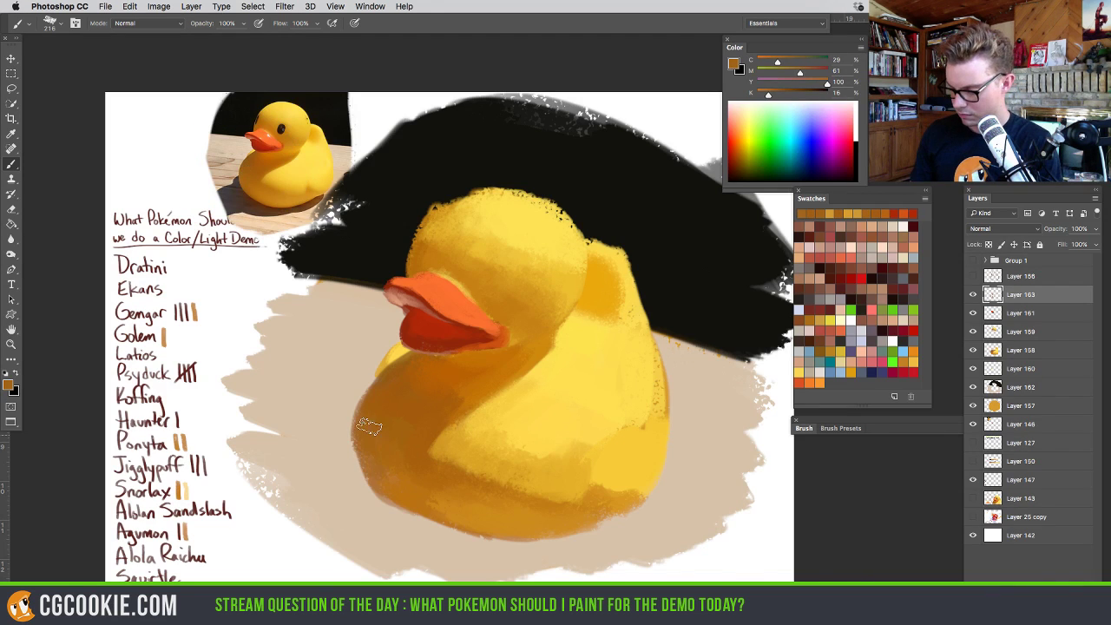
alt+click(262, 196)
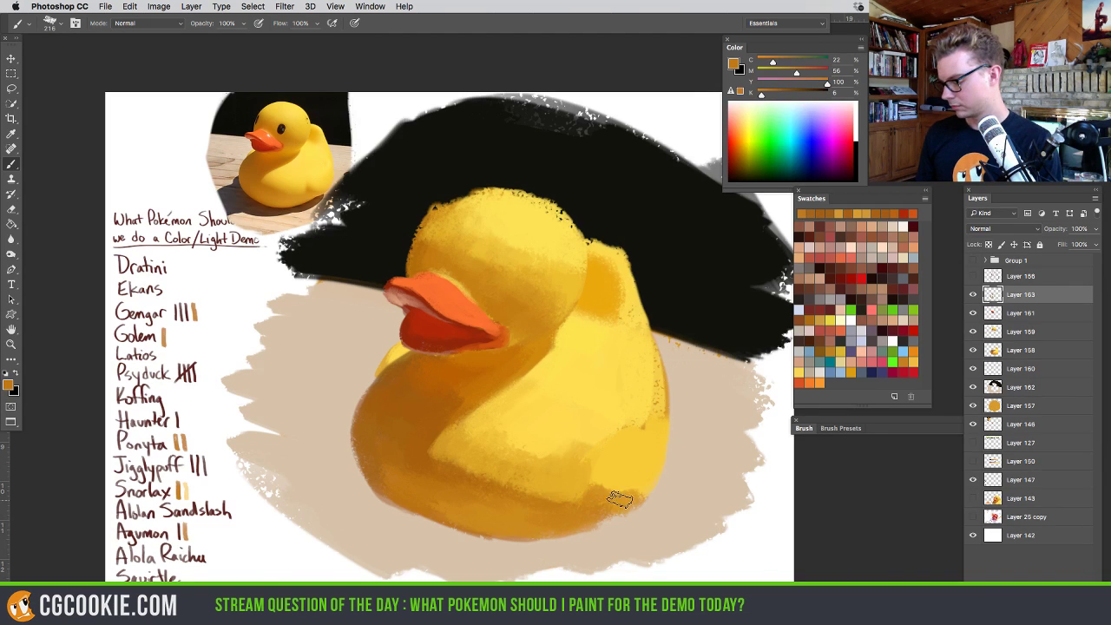
Smooth the ragged upper front edge of the head and even out its lit top with yellows sampled from the head
alt+click(456, 208)
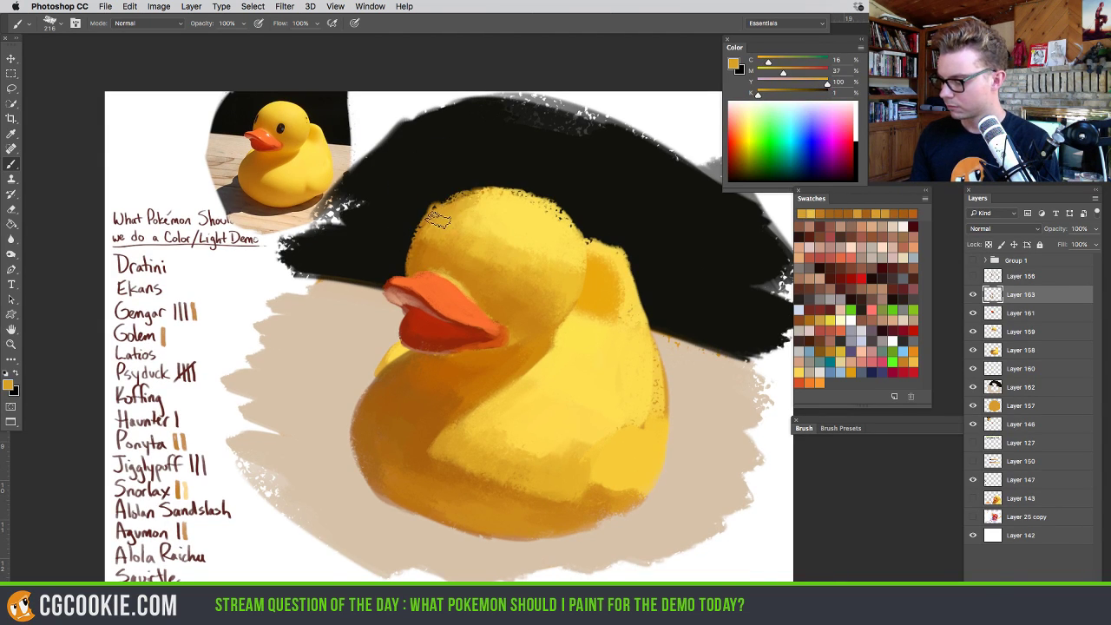
alt+click(481, 202)
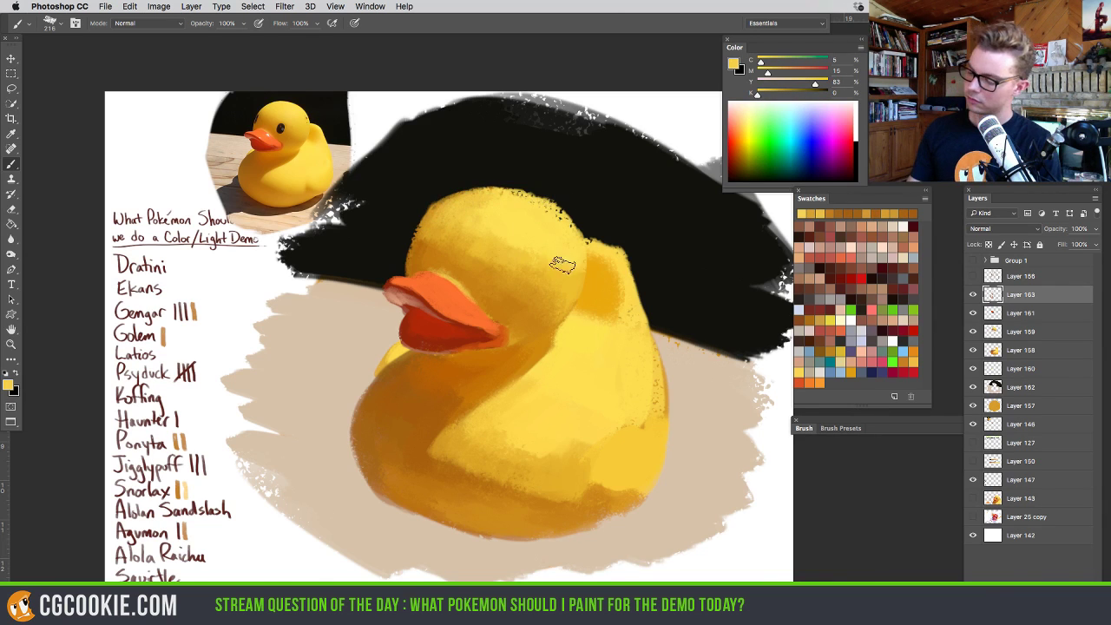
alt+click(502, 235)
drag(495, 236, 508, 248)
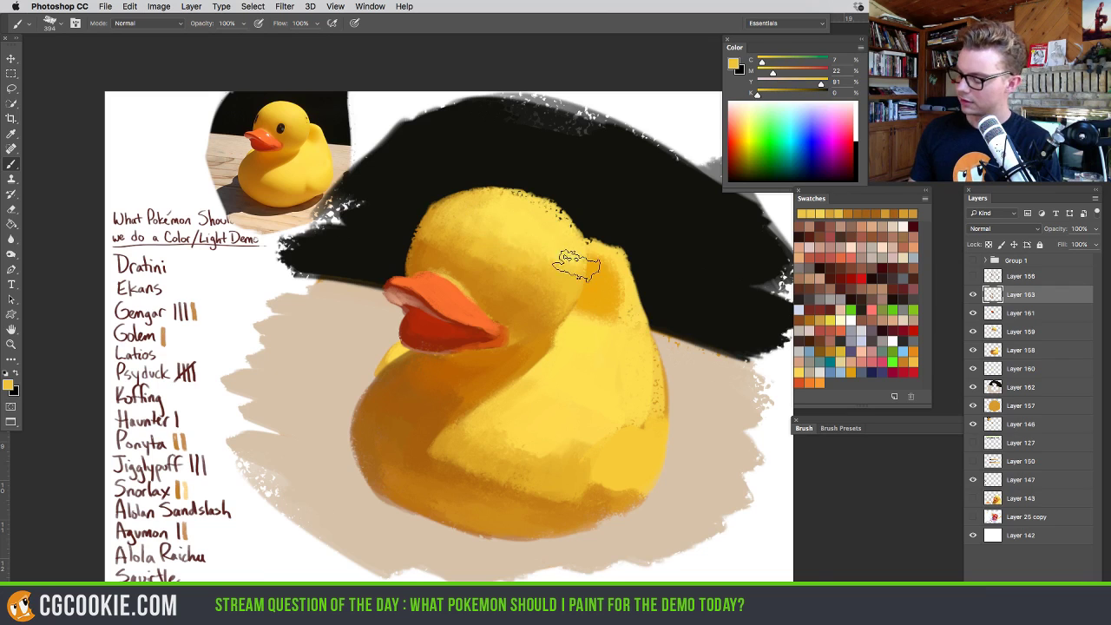
Soften the transitions on the duck's side and wing with light and golden yellows sampled from the body
alt+click(597, 355)
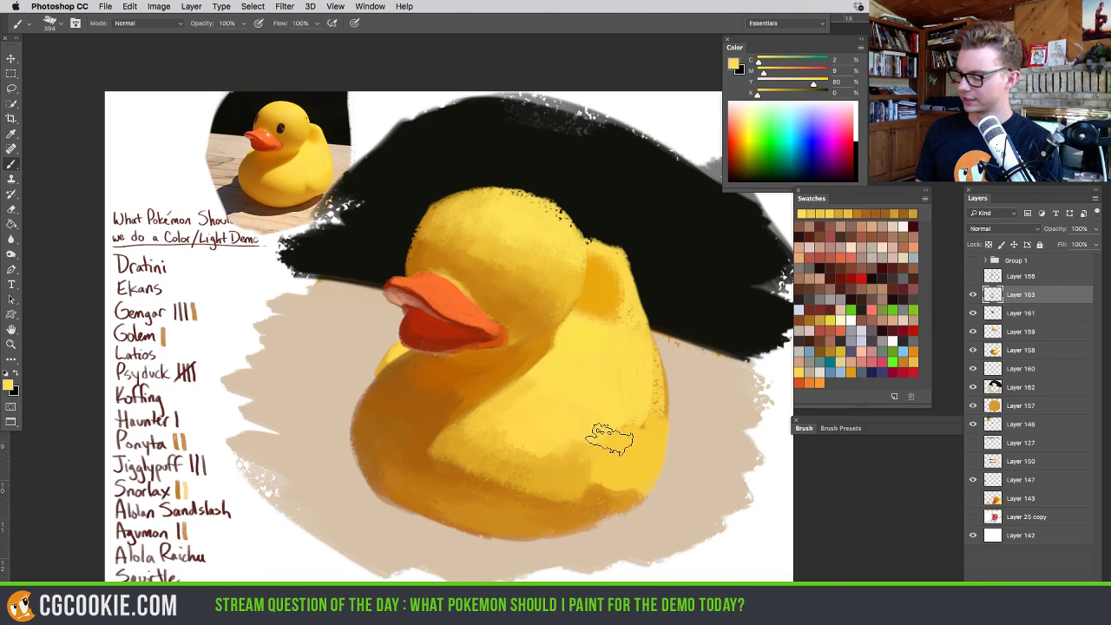
alt+click(576, 454)
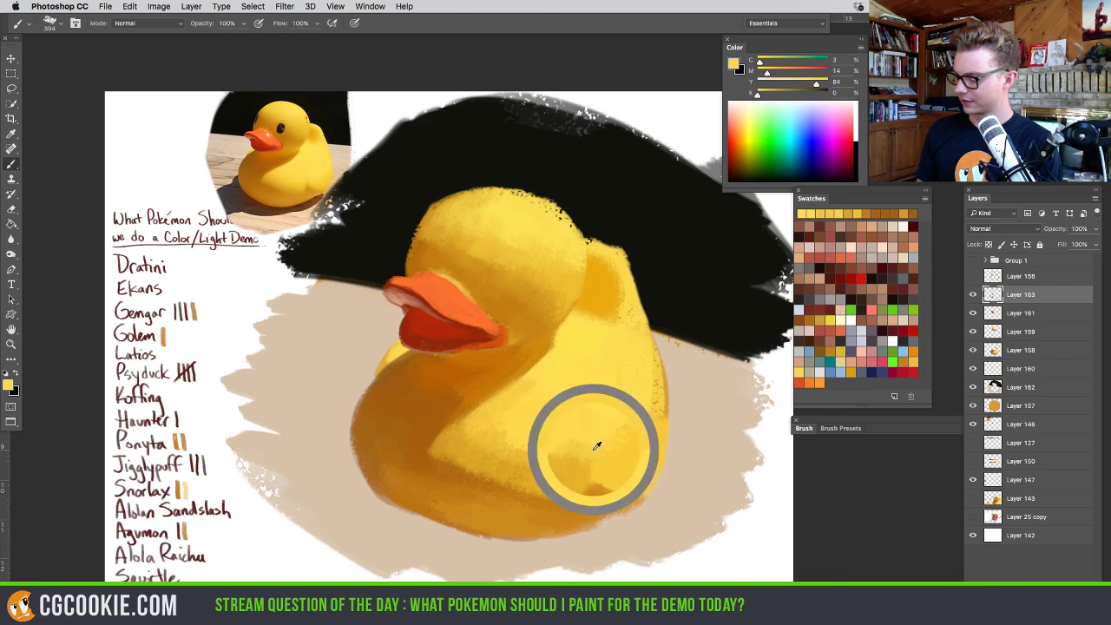
alt+click(467, 445)
alt+click(470, 448)
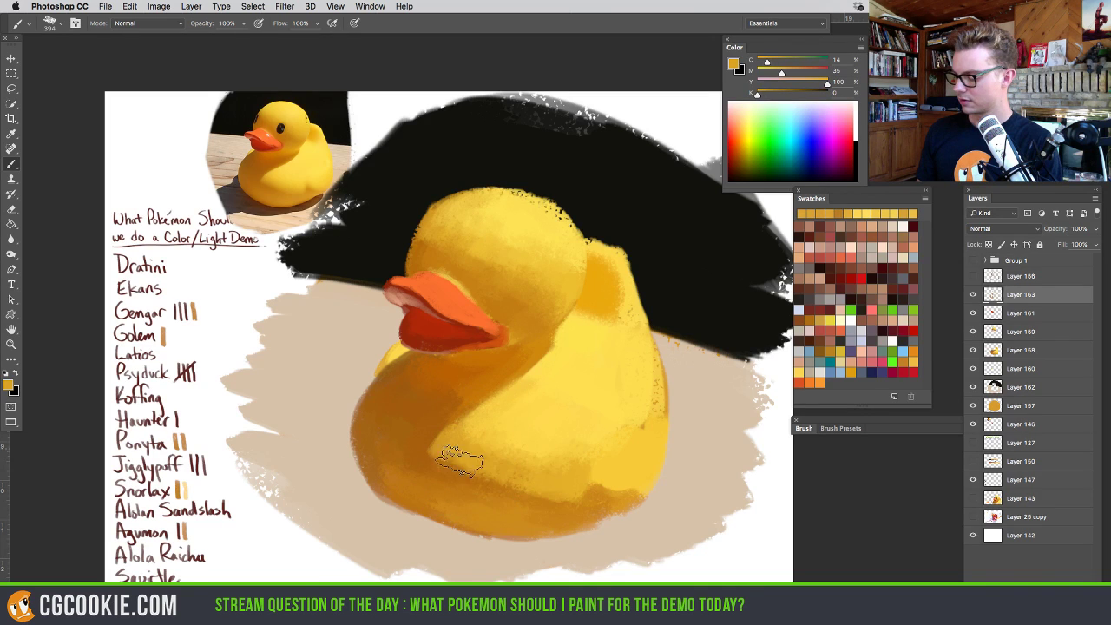
Blend the yellow tones on the lower wing and head using the Mixer Brush with the Wet, Heavy Mix preset
key(shift+b)
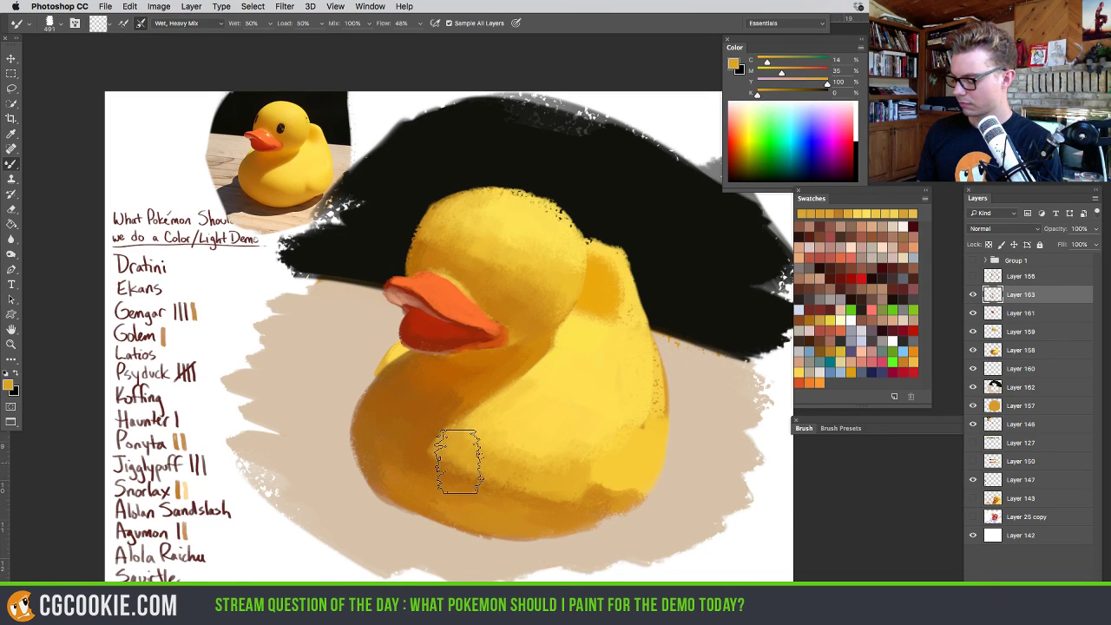
mouse_move(488, 461)
mouse_down()
mouse_move(508, 492)
mouse_move(613, 449)
mouse_move(595, 464)
mouse_move(492, 459)
mouse_up()
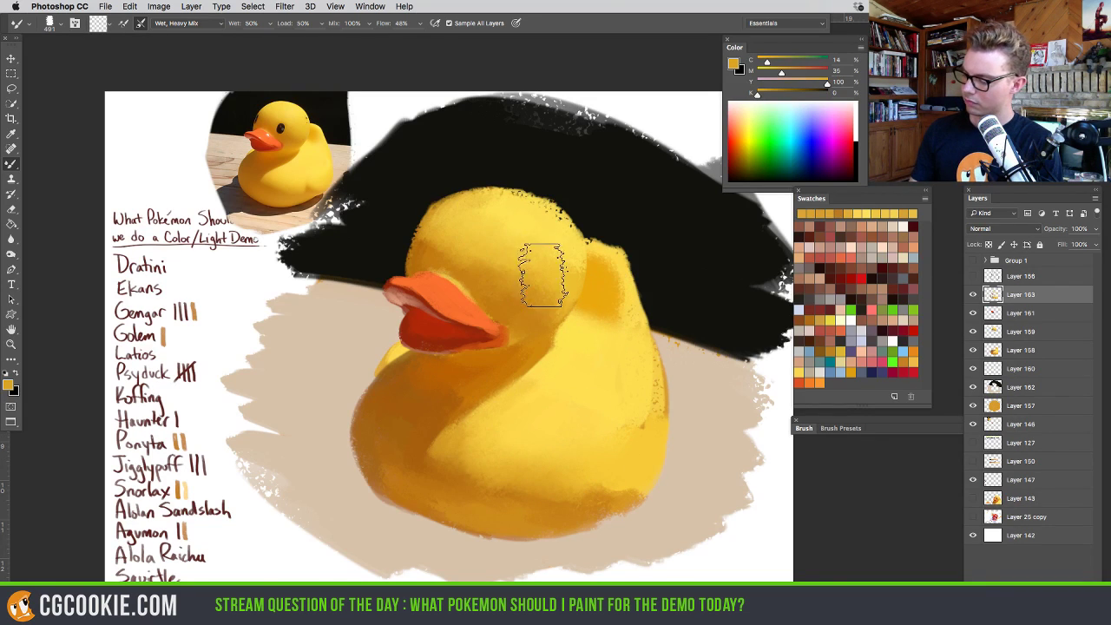
key(shift+b)
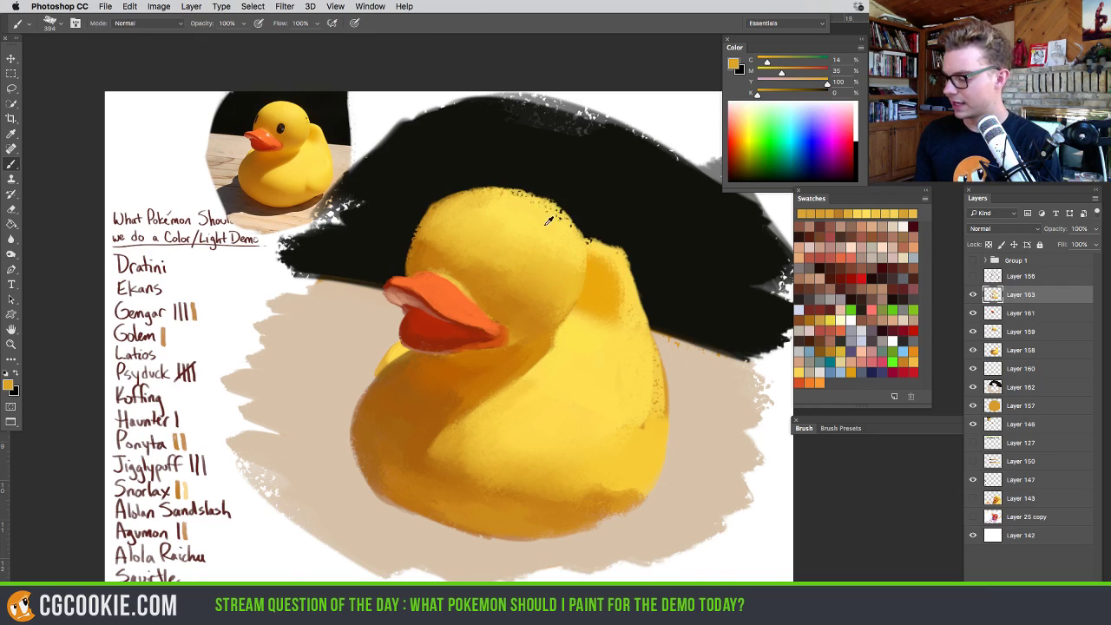
Clean up the speckled back edge of the head with sampled light yellow and trim around it with sampled background black
alt+click(547, 221)
drag(533, 223, 512, 223)
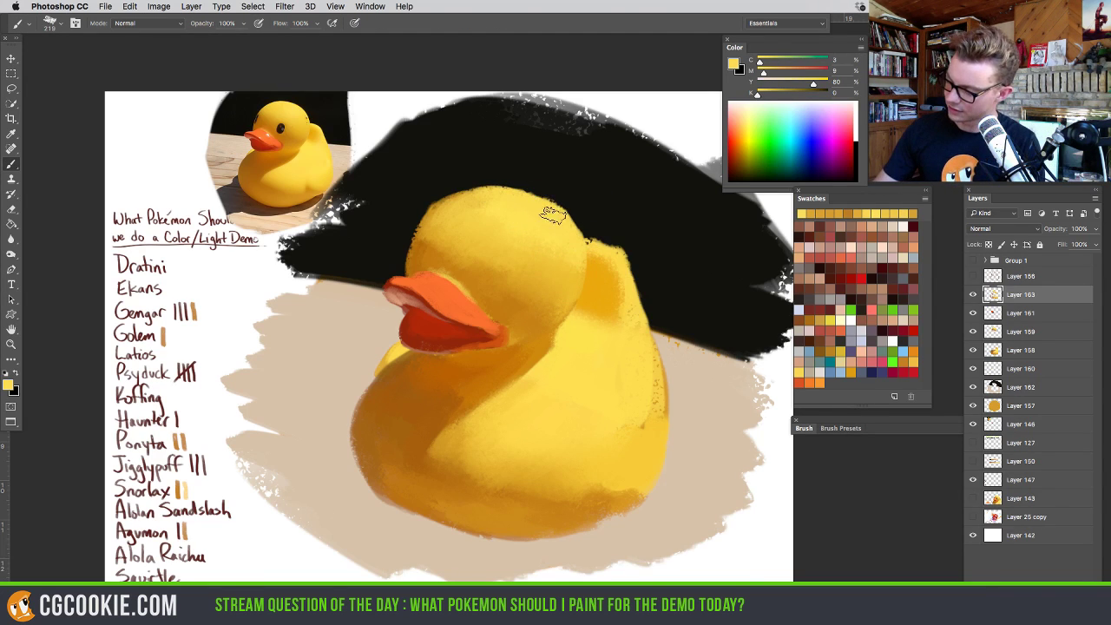
alt+click(447, 183)
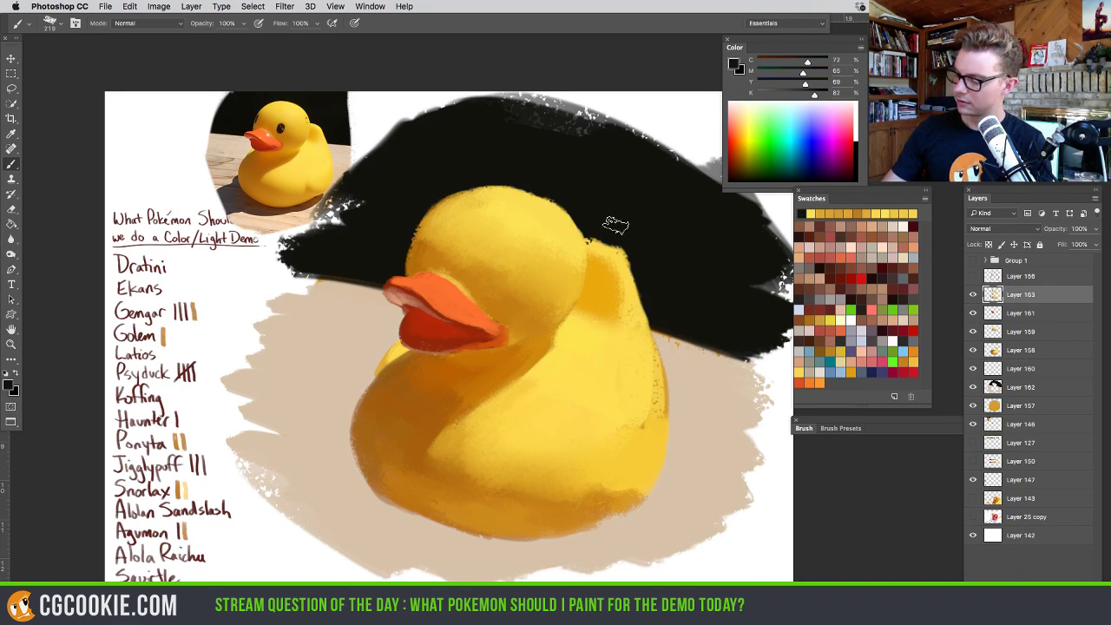
drag(620, 241, 588, 237)
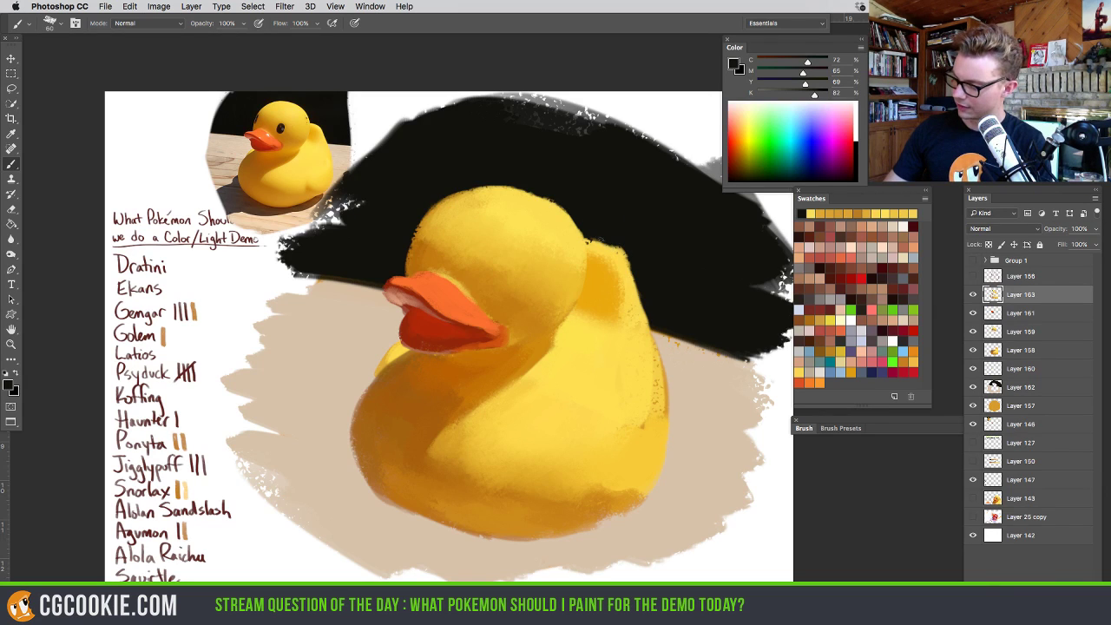
Cover the dark specks along the duck's back with sampled yellow and smooth the lower rear edge with sampled orange-yellow
alt+click(649, 348)
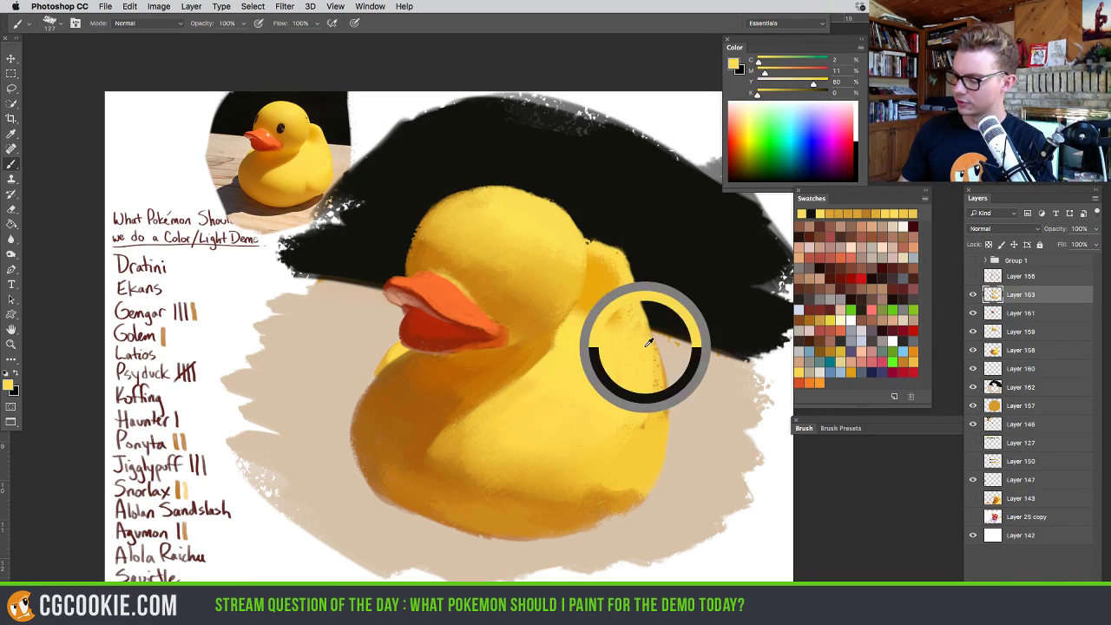
drag(650, 348, 649, 404)
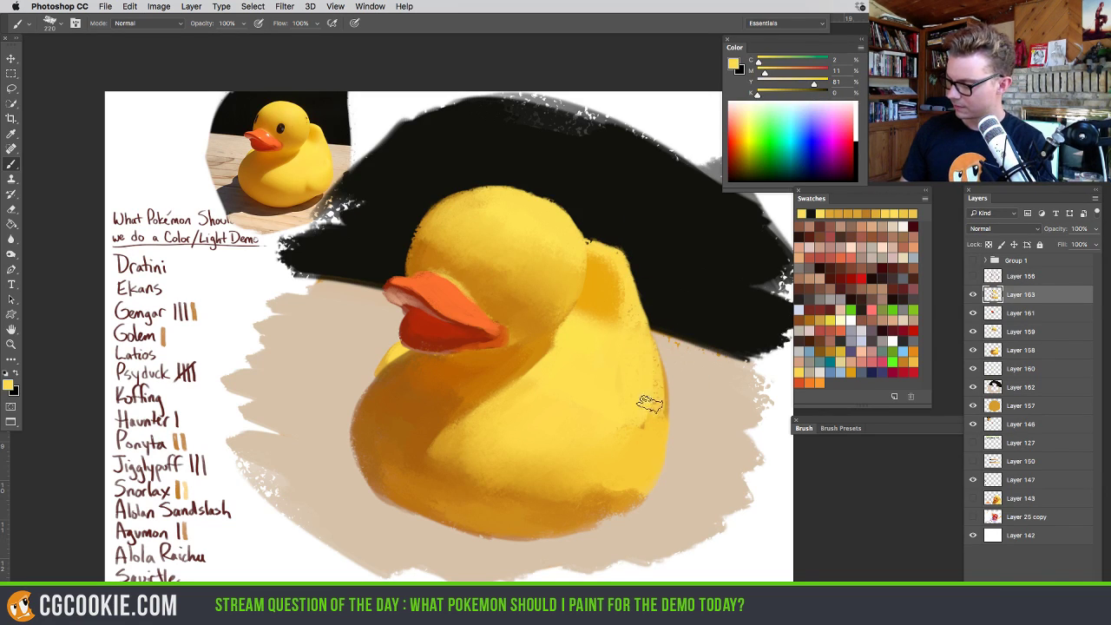
alt+click(631, 486)
drag(639, 478, 656, 475)
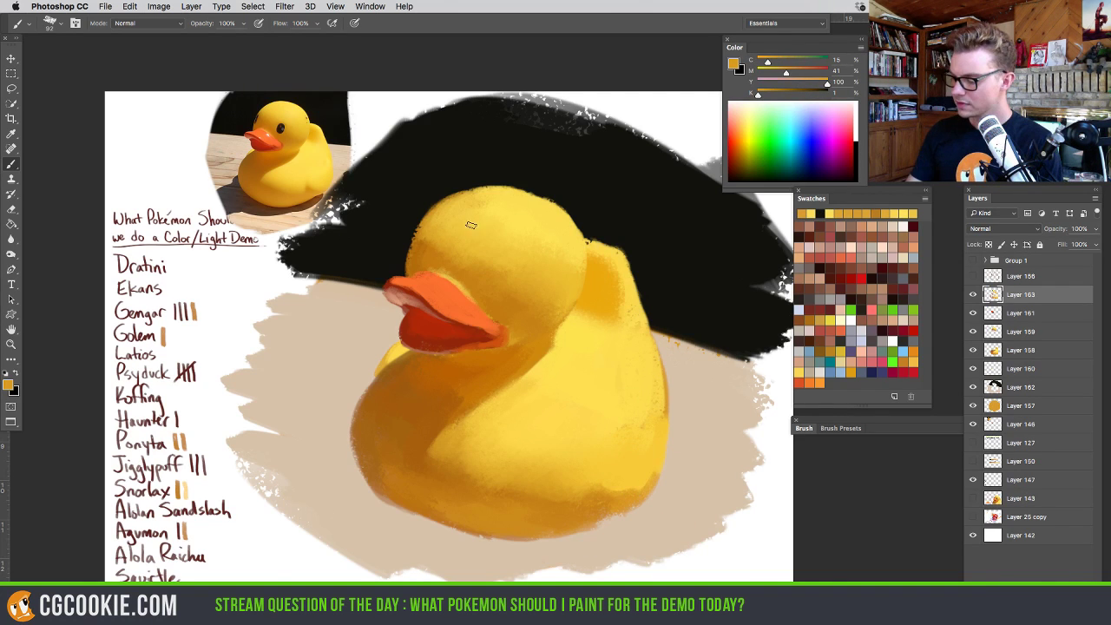
Sample the dark brown of the reference duck's eye, try painting the near eye with it, and undo that trial eye
alt+click(280, 126)
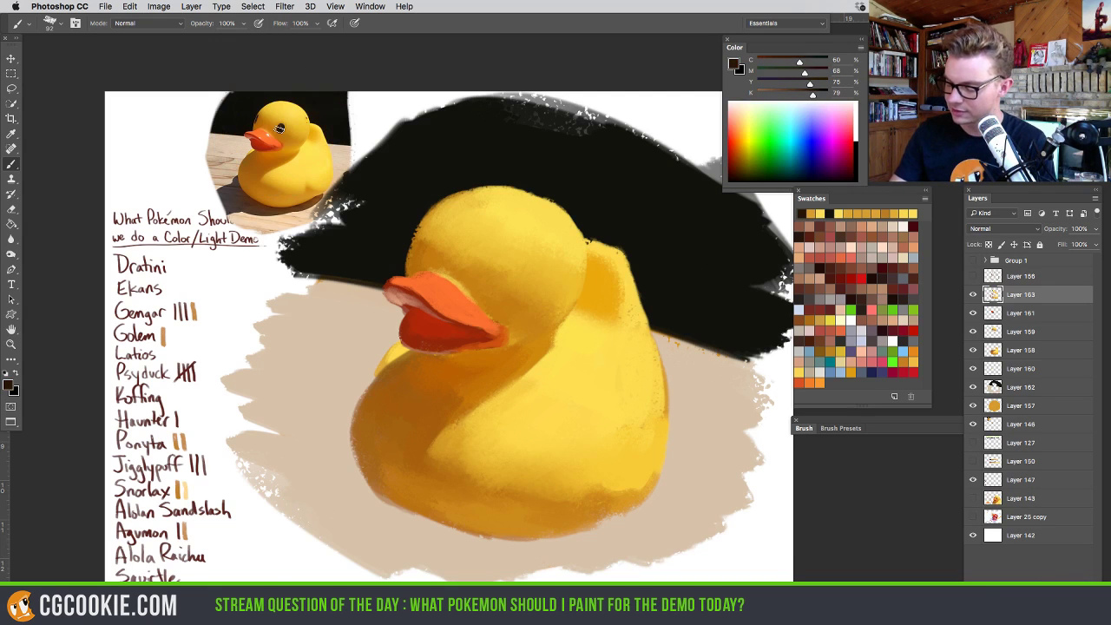
alt+click(281, 126)
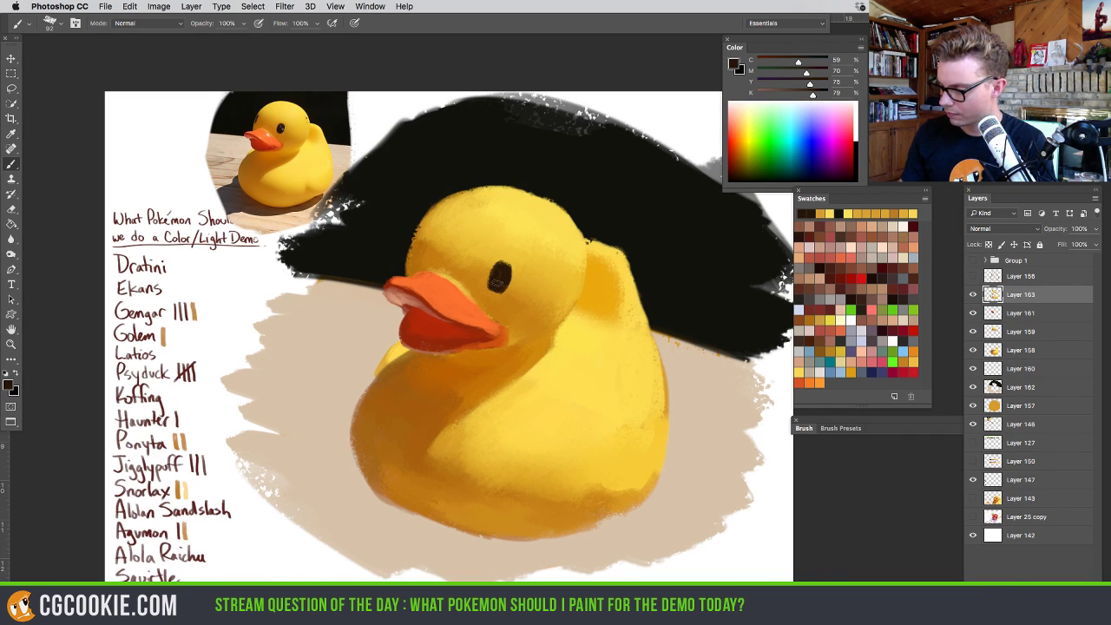
key(e)
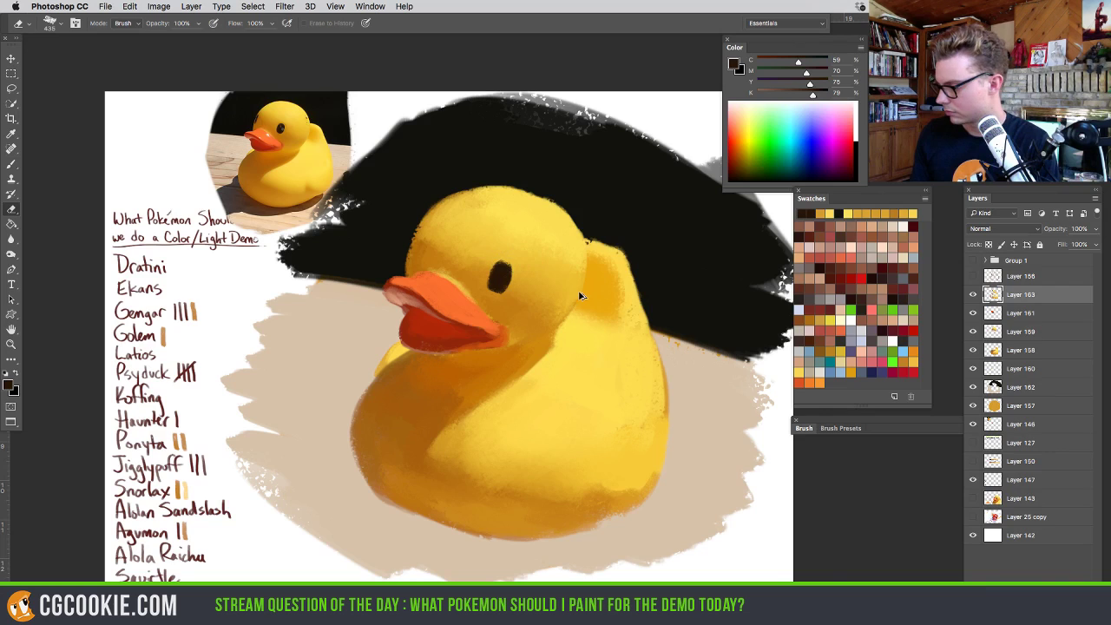
key(alt+super+z)
key(alt+super+z)
key(alt+super+z)
key(alt+super+z)
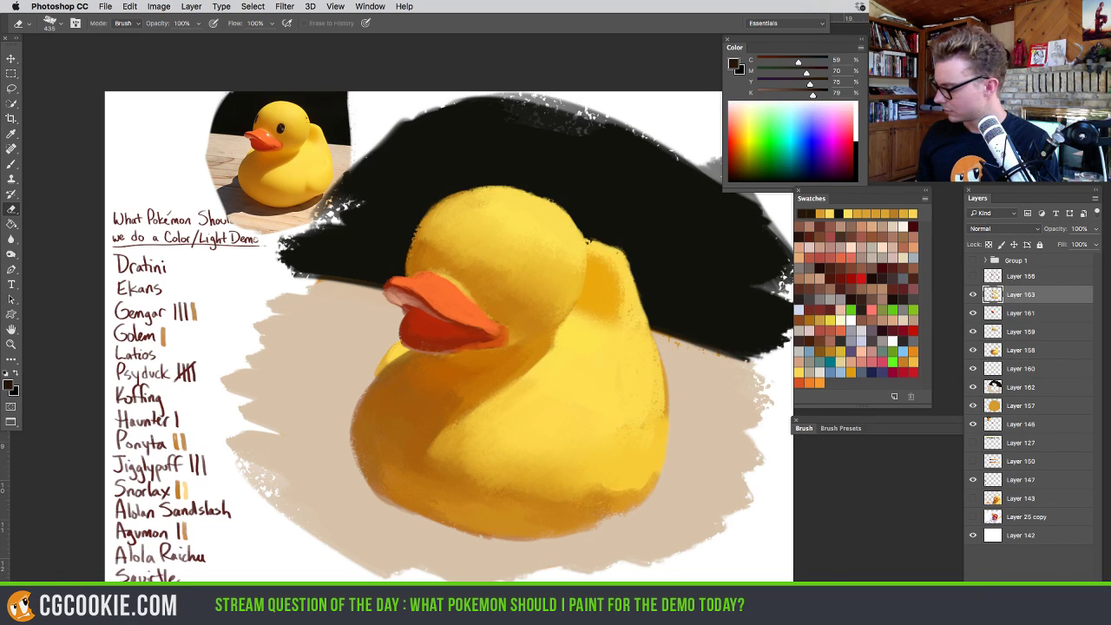
On a new layer, paint the oval near eye and the narrow far eye at the head's front edge in dark brown
key(alt+shift+super+n)
key(b)
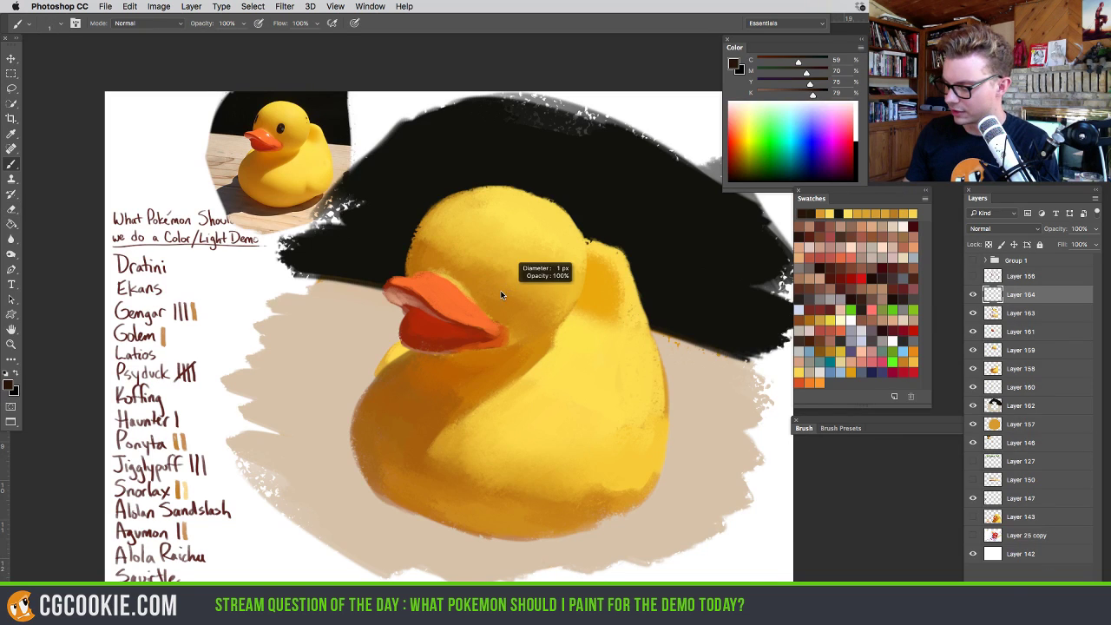
click(494, 274)
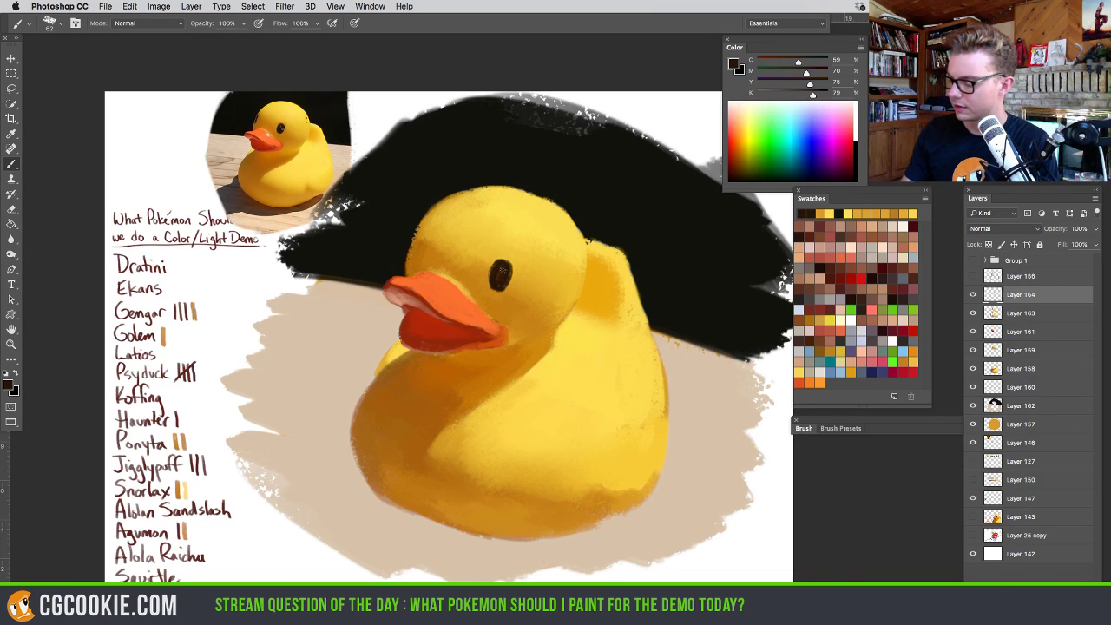
drag(431, 240, 416, 245)
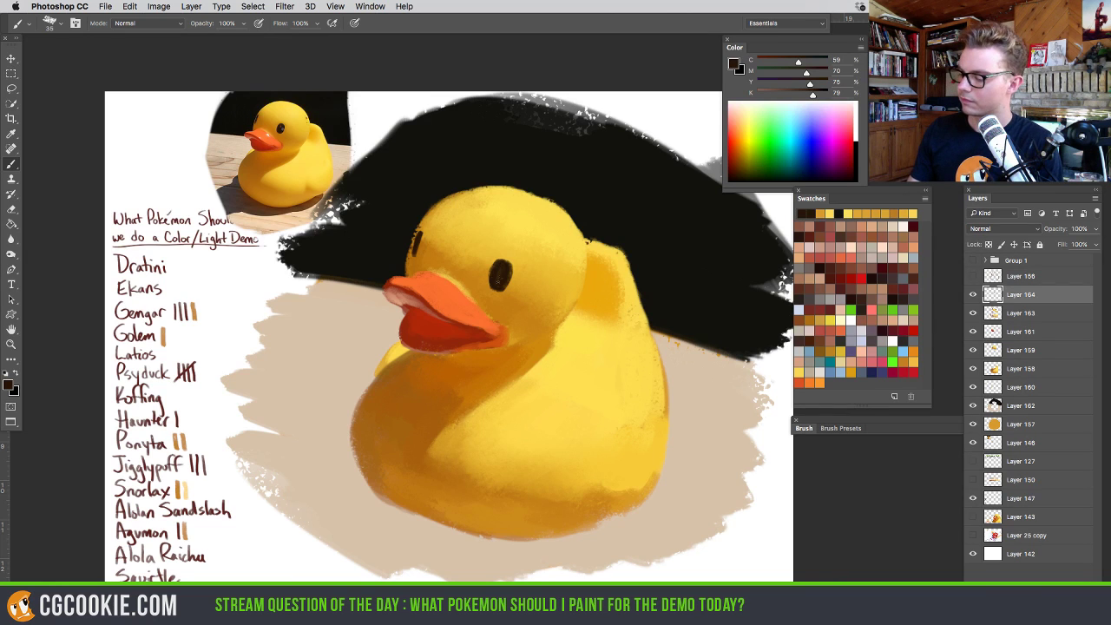
Mirror the canvas horizontally, rotate the near eye by -5.73° and shift it slightly toward the back of the head
key(ctrl+shift+h)
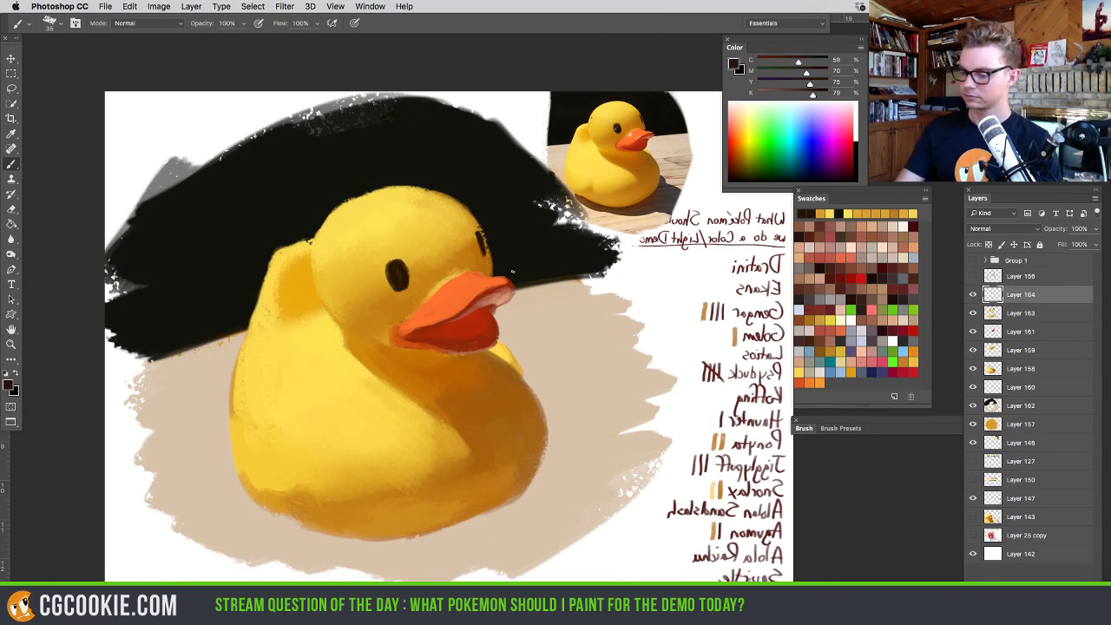
key(l)
mouse_move(374, 223)
mouse_down()
mouse_move(429, 322)
mouse_move(439, 207)
mouse_up()
key(ctrl+t)
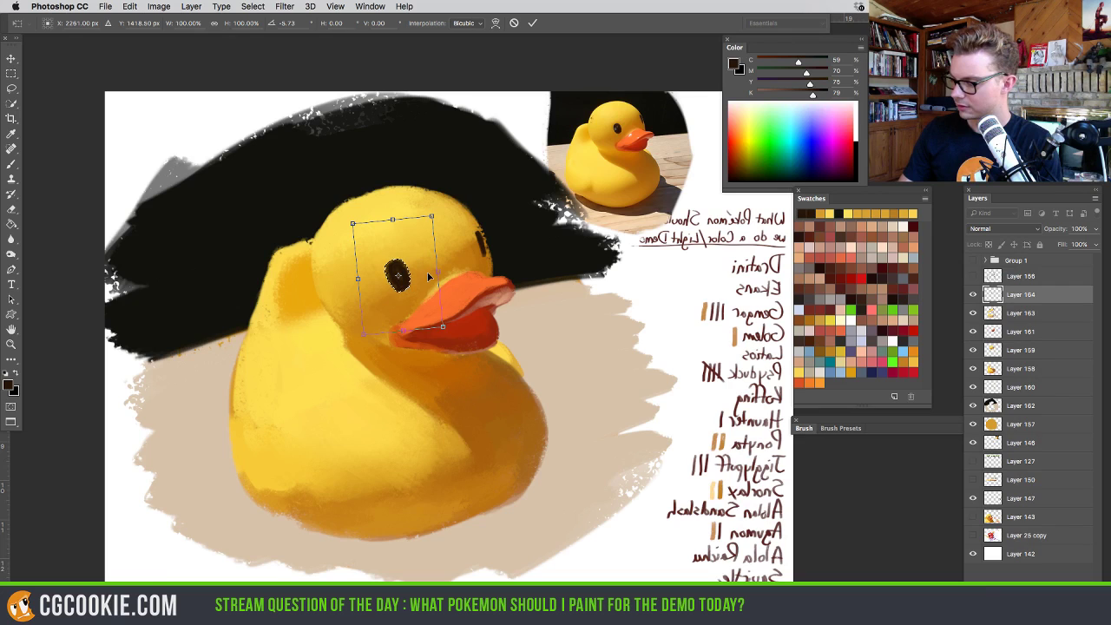
drag(428, 276, 422, 273)
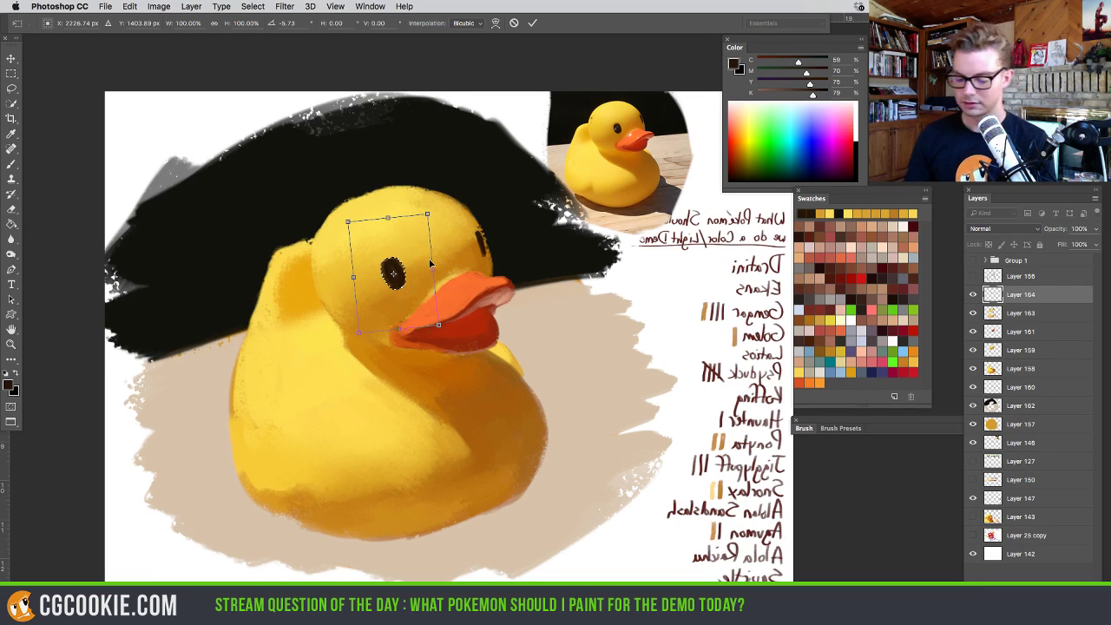
key(Return)
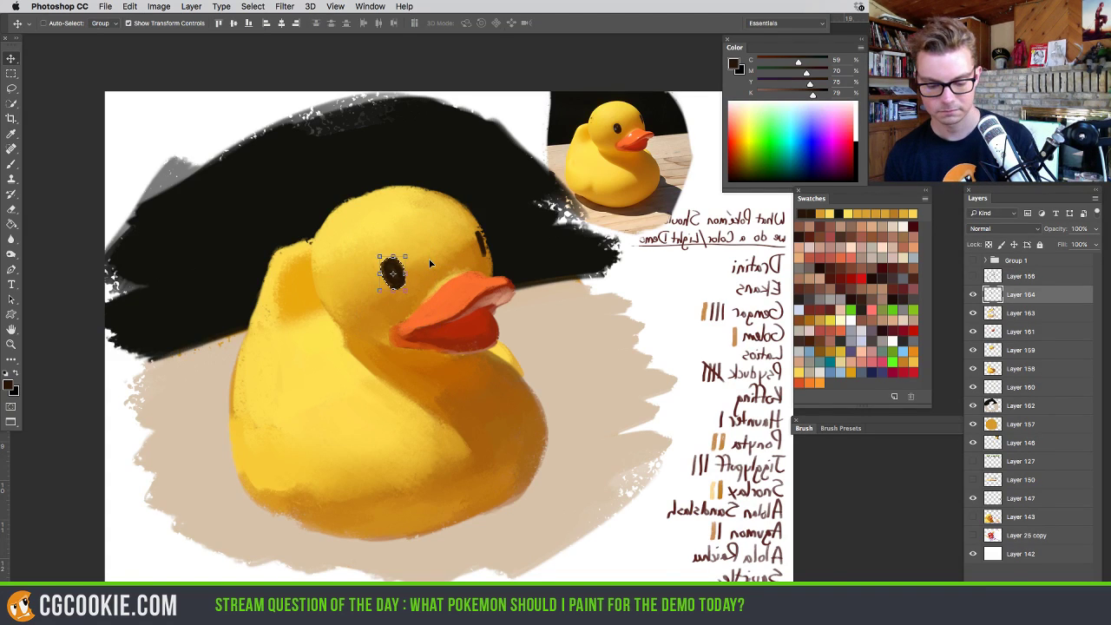
key(super+d)
key(b)
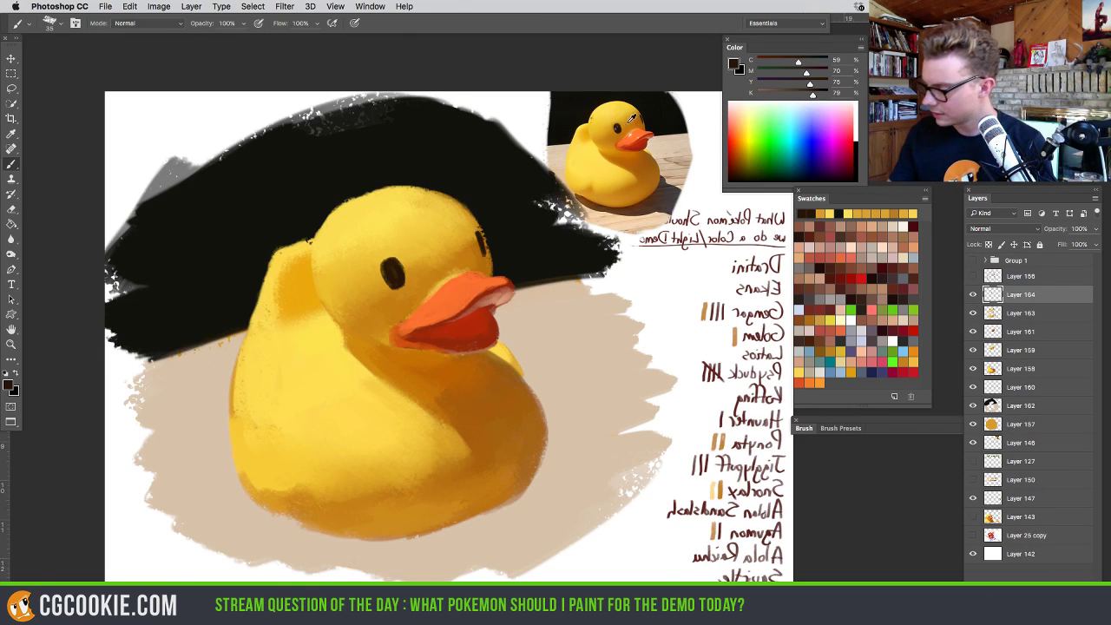
Paint a soft reflection in the near eye with greys sampled from the reference eye, and flip the canvas back
alt+click(618, 126)
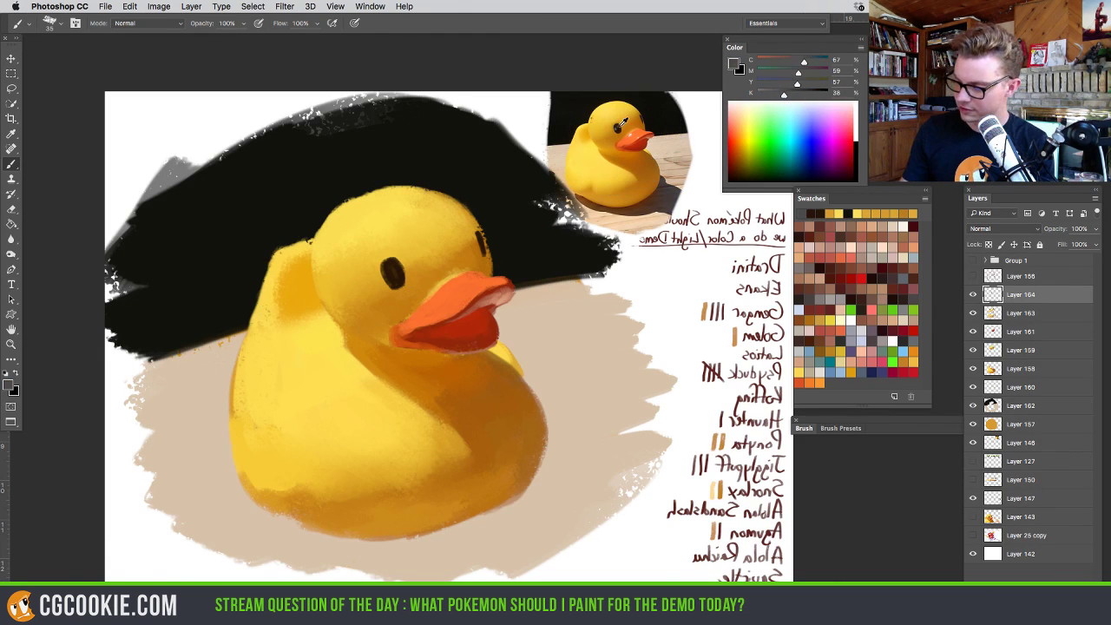
alt+click(619, 122)
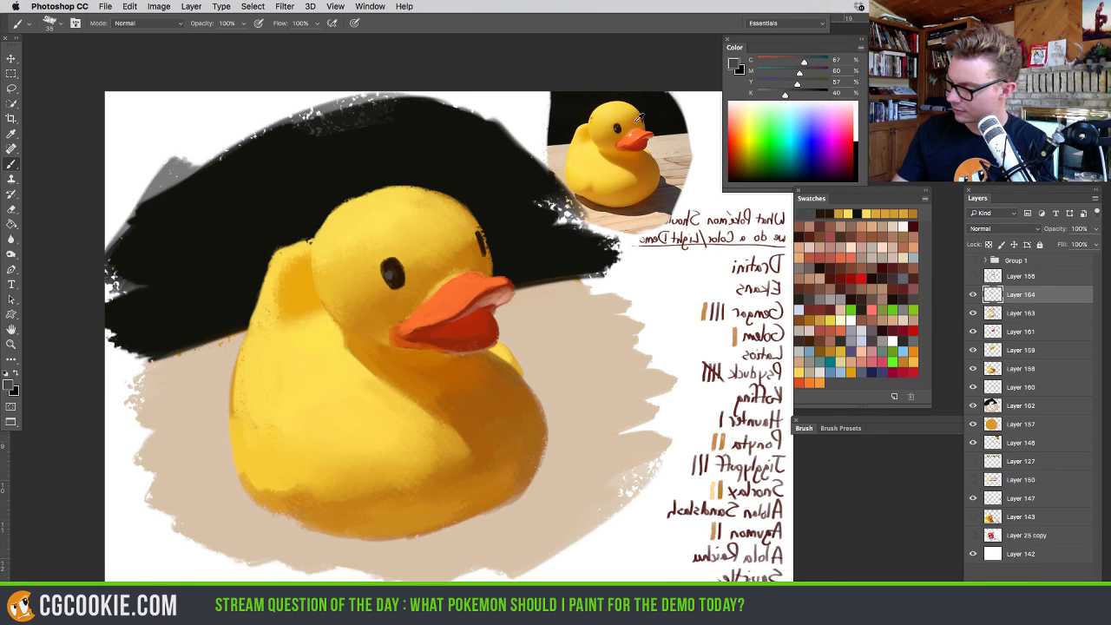
alt+click(618, 126)
drag(618, 126, 620, 123)
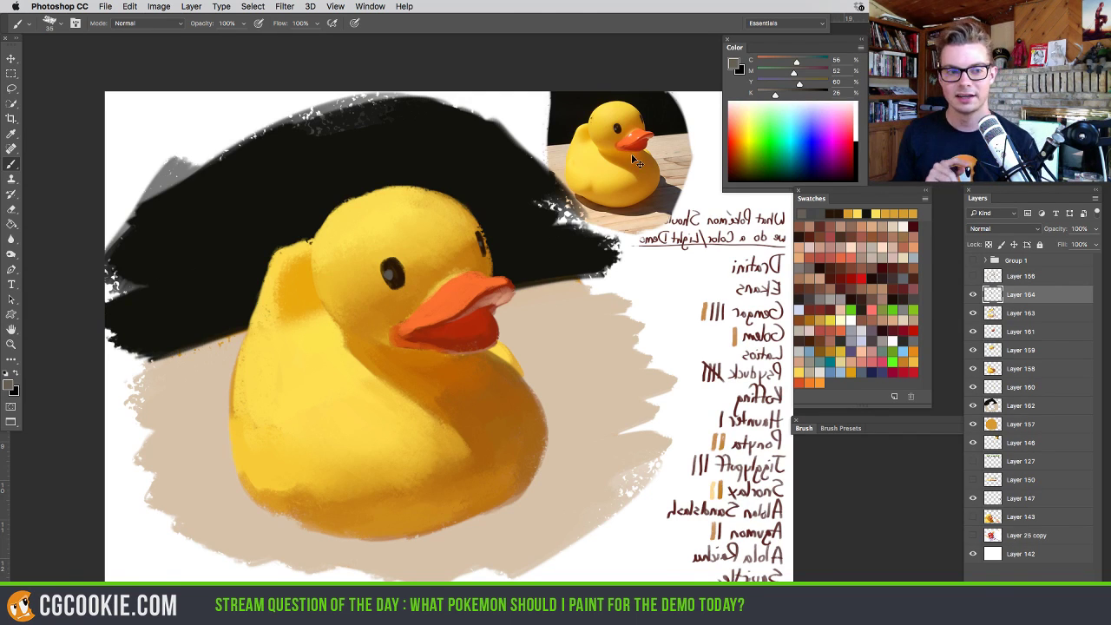
key(h)
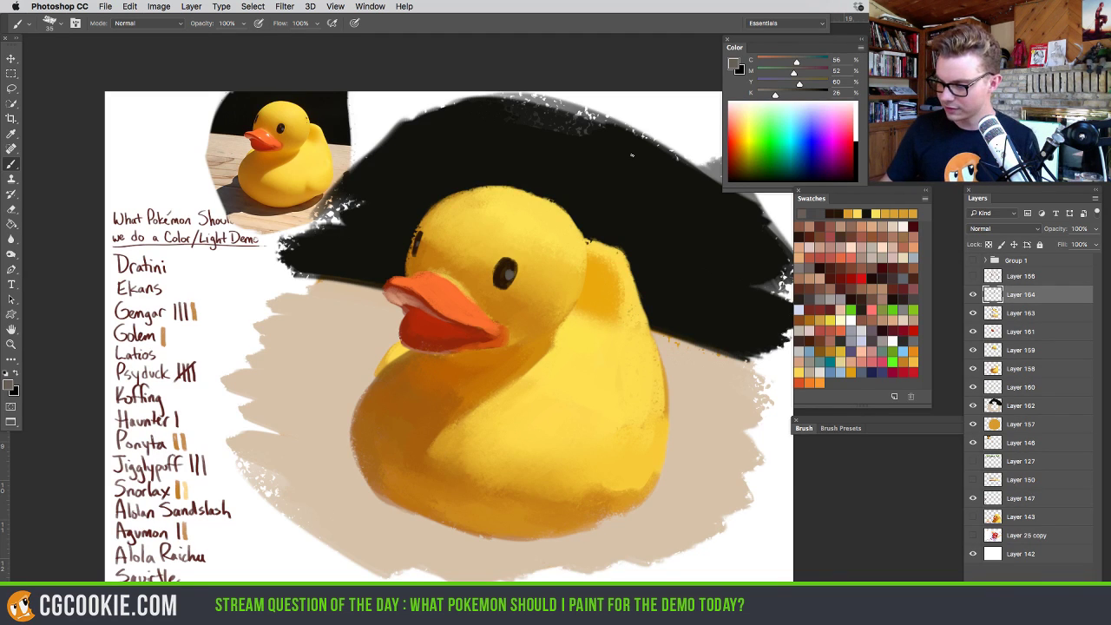
Inspect the dark brown sampled from the near eye in the Color Picker and compare the painting with the eye layer hidden and shown
alt+click(506, 272)
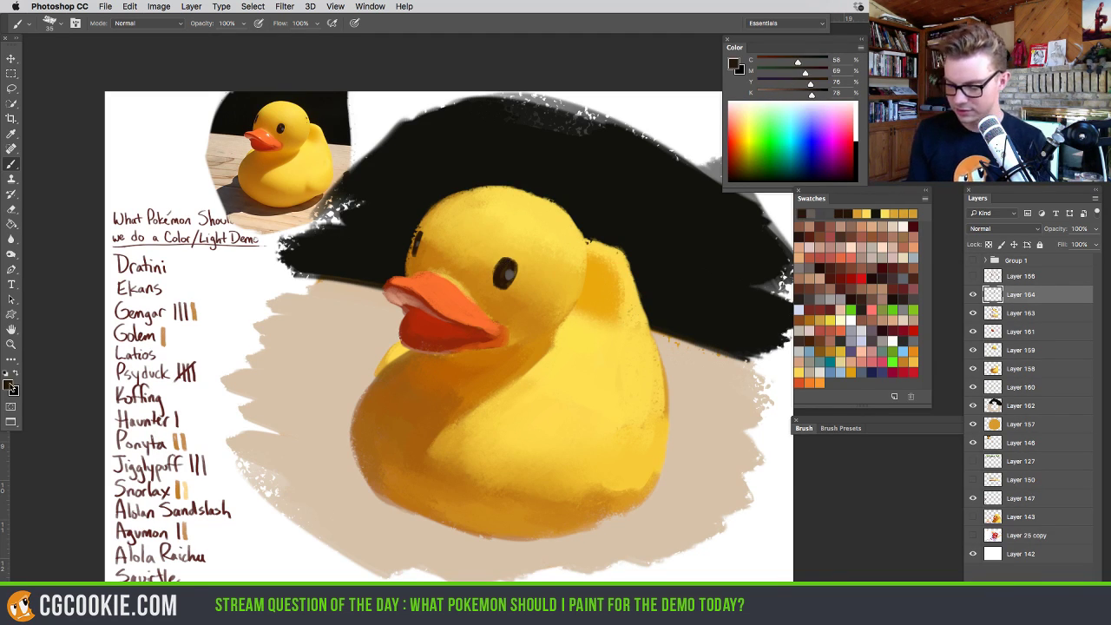
click(13, 386)
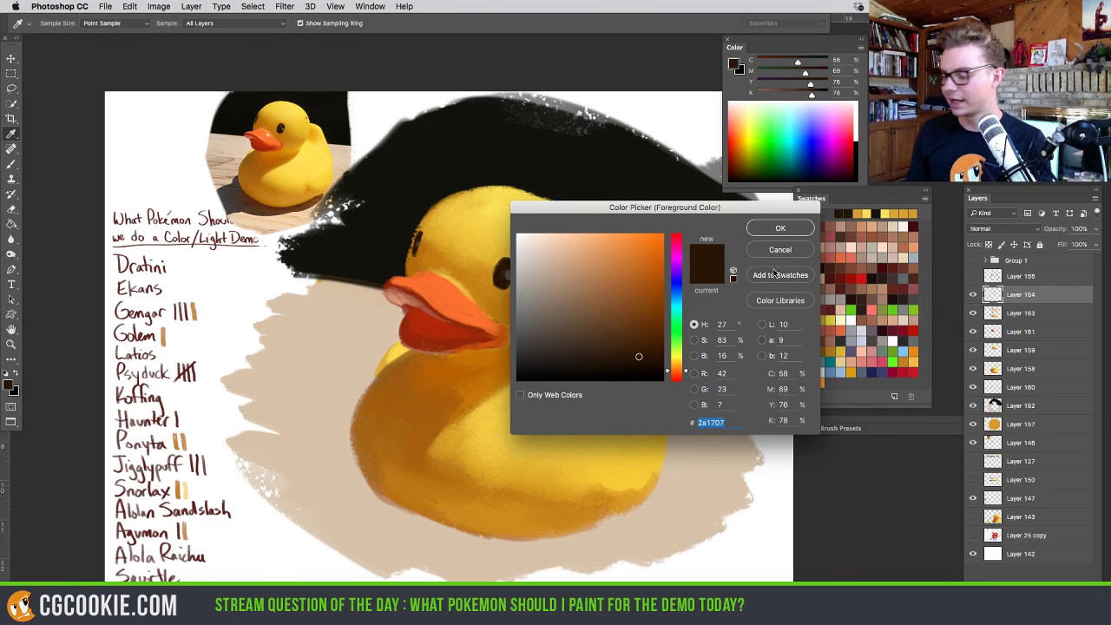
click(782, 229)
key(b)
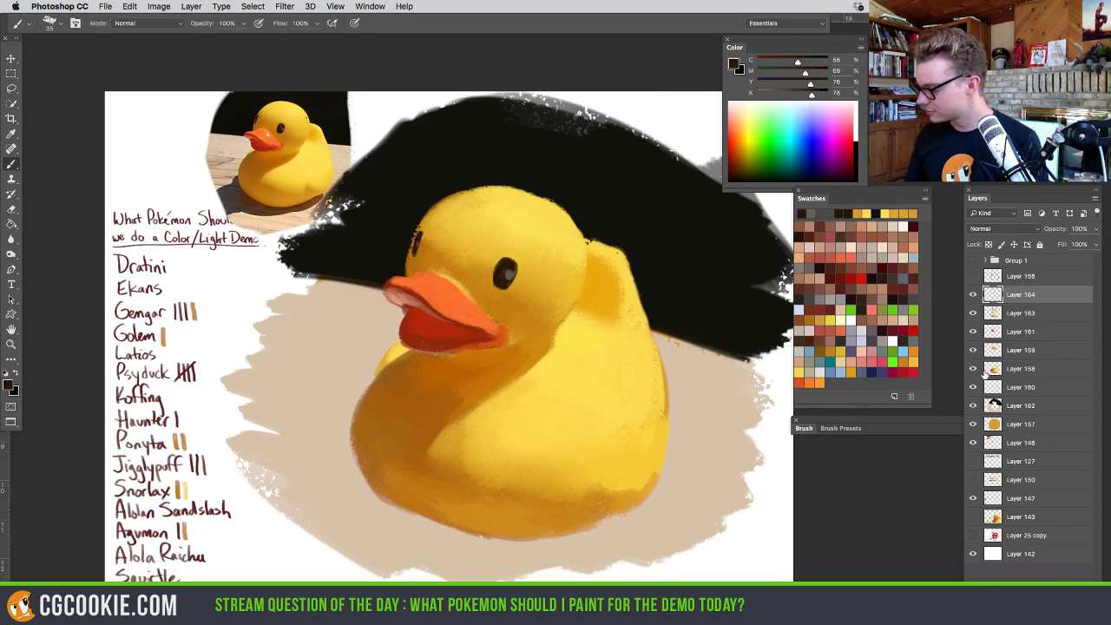
click(973, 295)
click(973, 294)
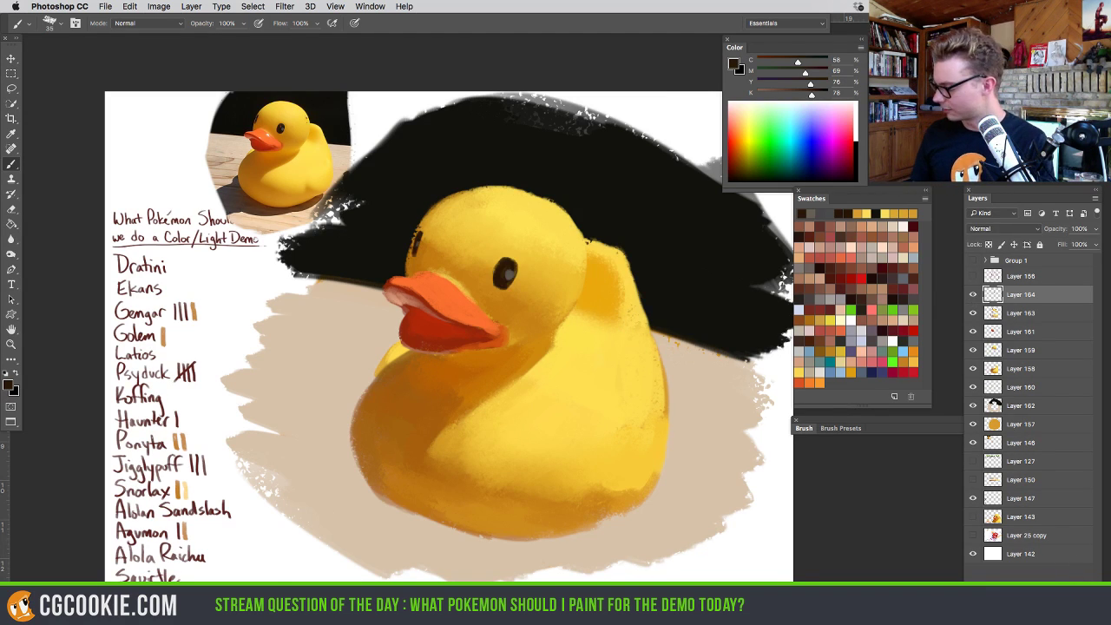
On a new layer, paint small white highlights along the upper beak and refine them with the Eraser
click(1077, 592)
alt+click(273, 129)
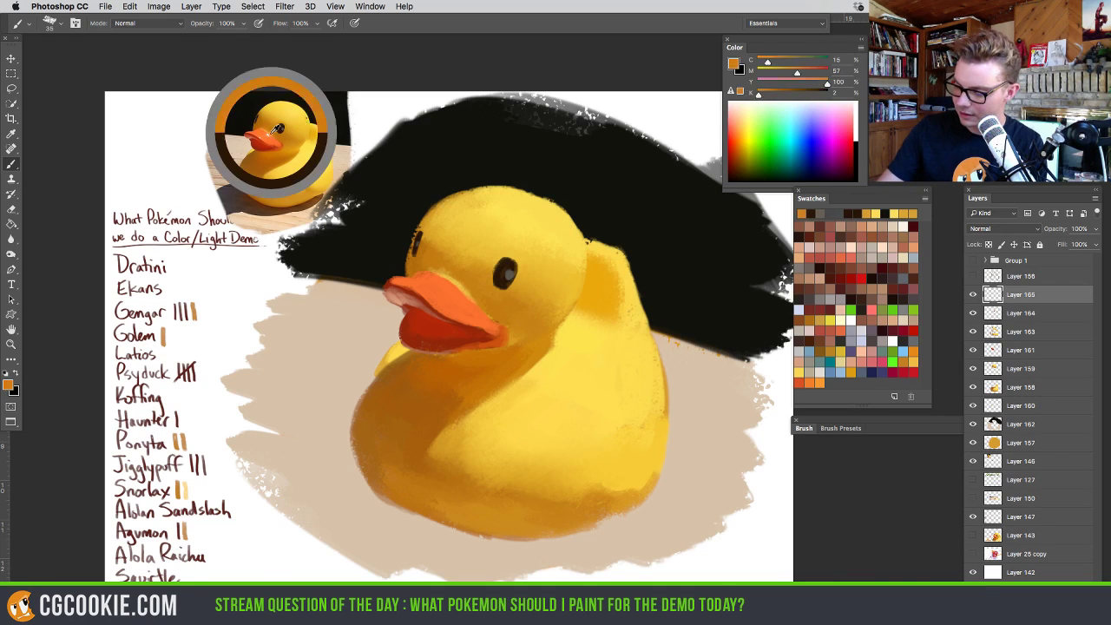
click(463, 296)
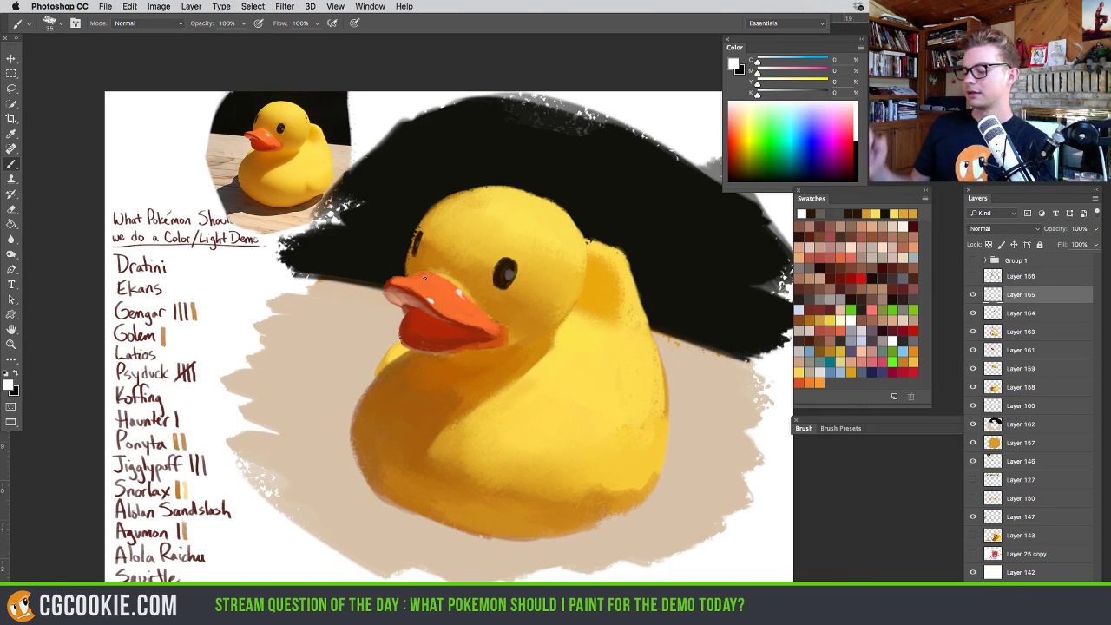
key(e)
mouse_move(429, 301)
mouse_down()
mouse_move(426, 313)
mouse_move(429, 301)
mouse_up()
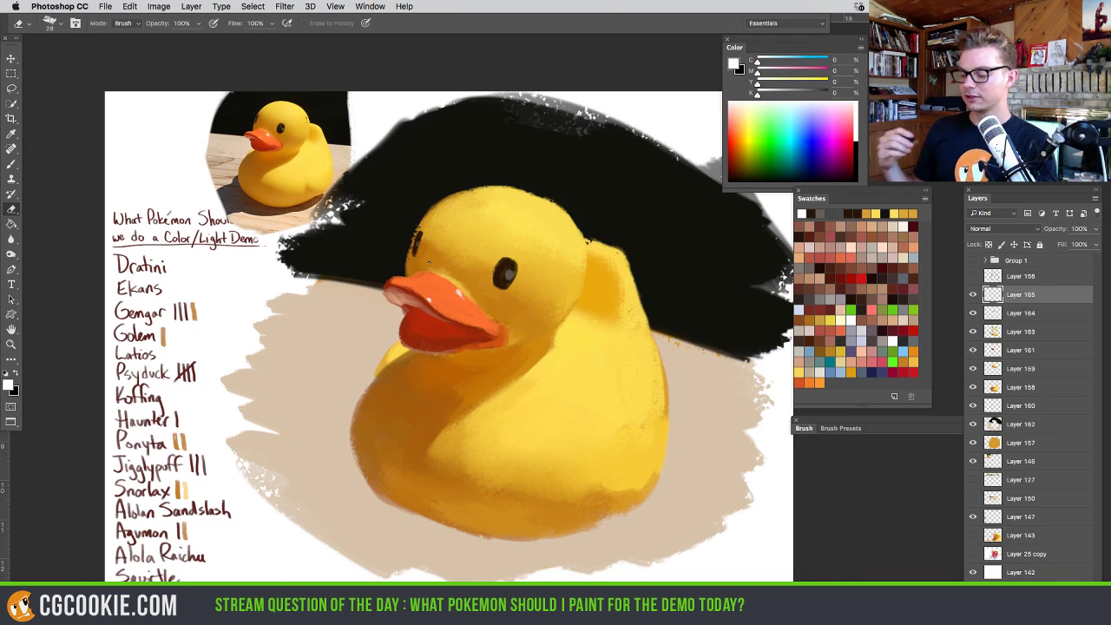
key(b)
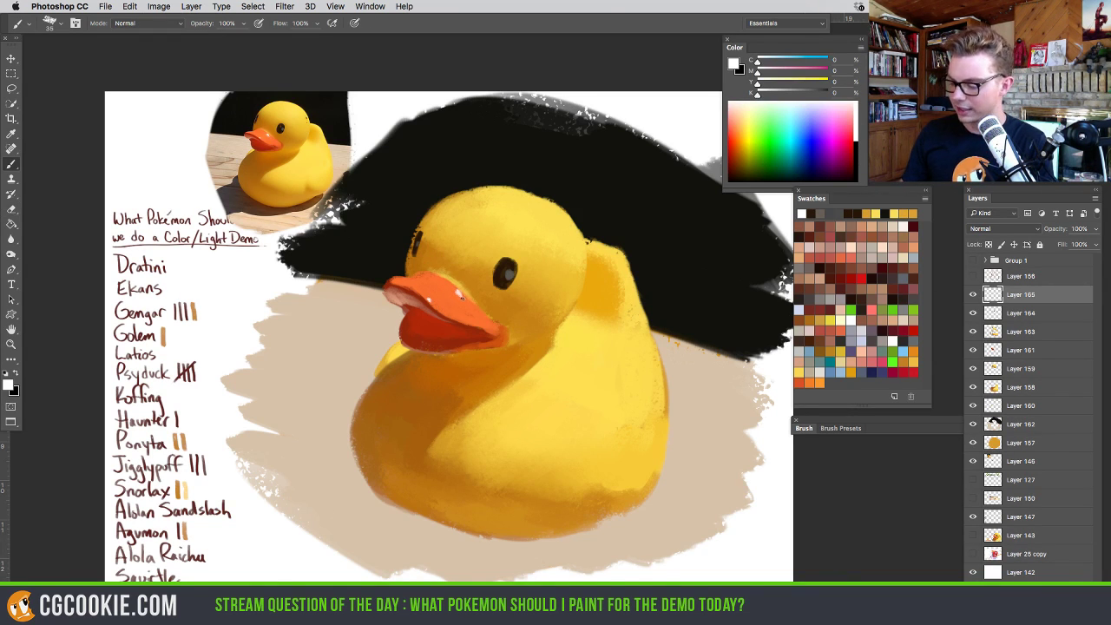
drag(466, 297, 466, 297)
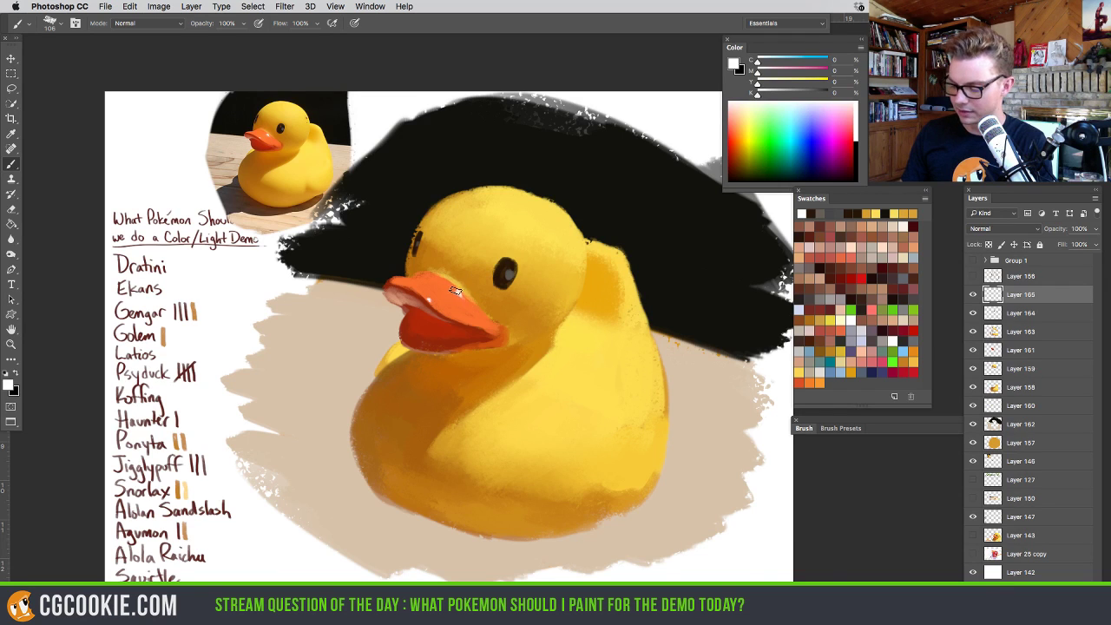
Try adding white highlight spots to the back of the head, the tail, the wing and the side
click(540, 212)
ctrl+alt+click(621, 288)
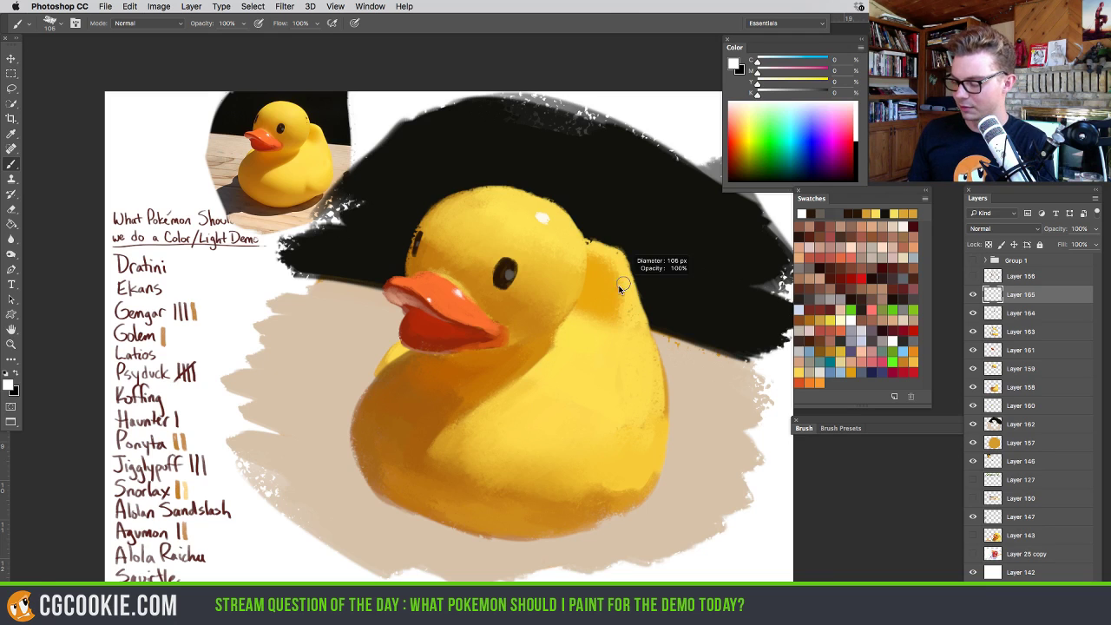
drag(622, 288, 608, 287)
click(613, 254)
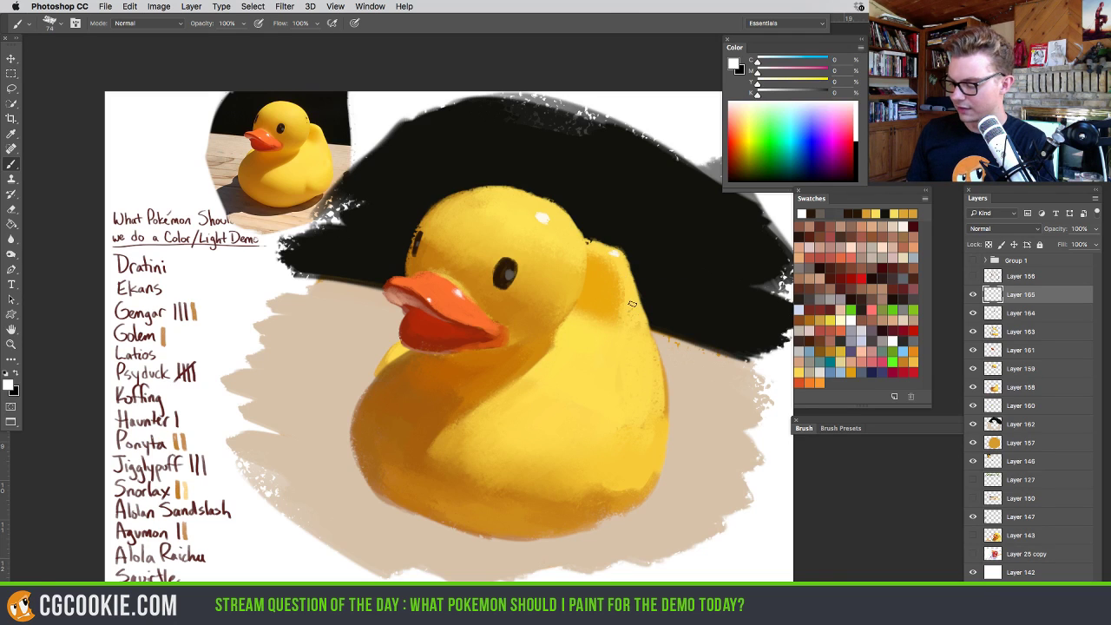
click(607, 358)
click(640, 432)
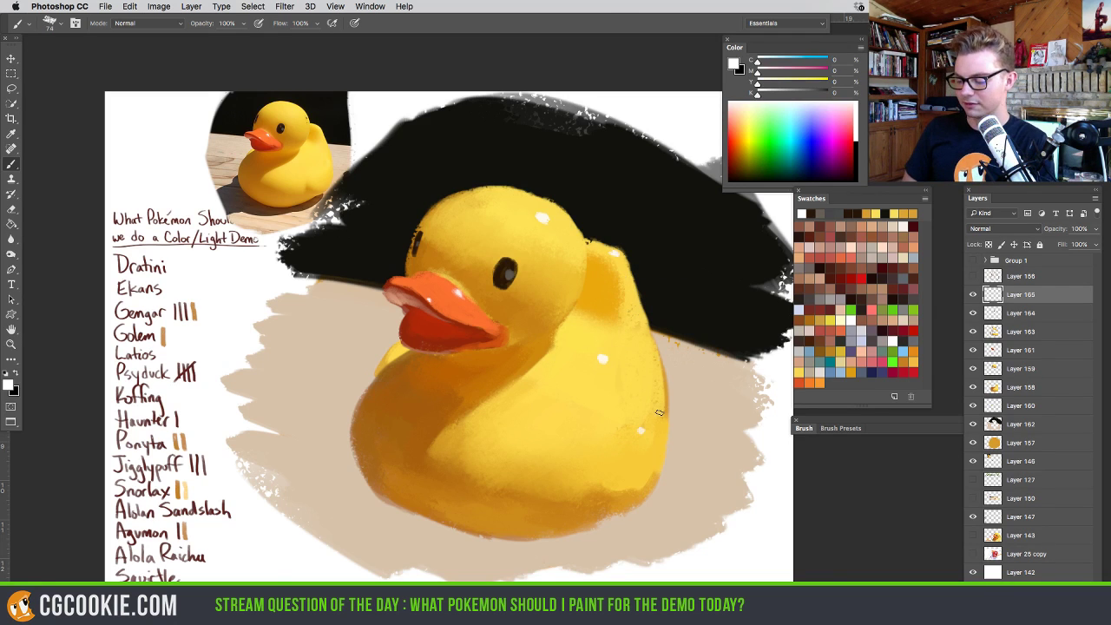
key(ctrl+alt+z)
key(ctrl+alt+z)
key(ctrl+alt+z)
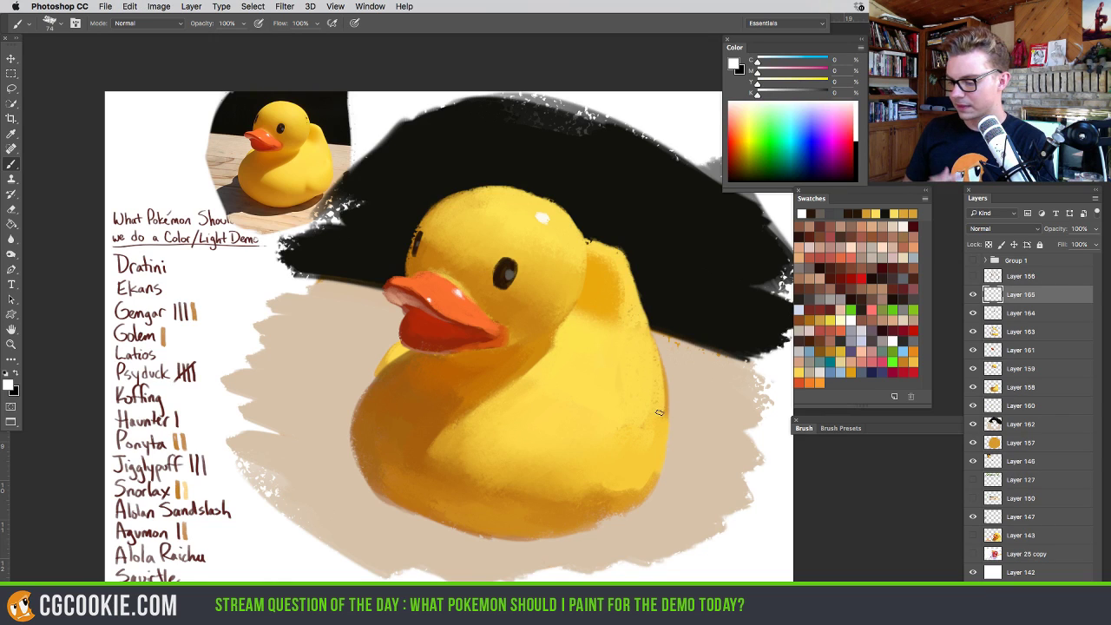
key(ctrl+alt+z)
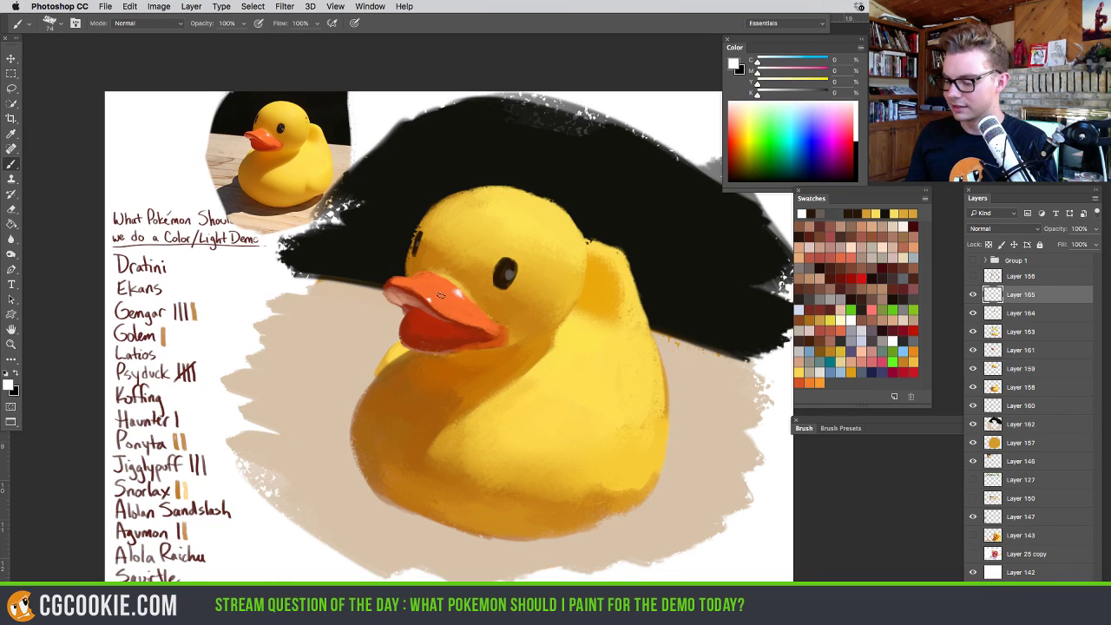
Try a white highlight stroke on the face just above the beak
mouse_move(461, 269)
mouse_down()
mouse_move(401, 304)
mouse_move(438, 253)
mouse_up()
key(ctrl+z)
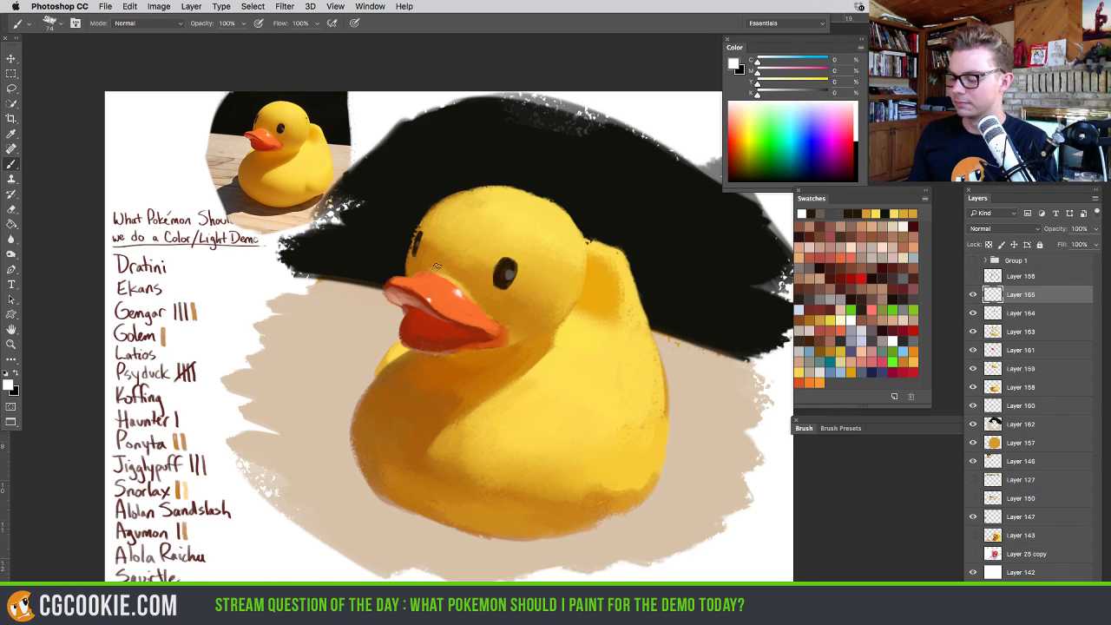
key(ctrl+z)
key(ctrl+z)
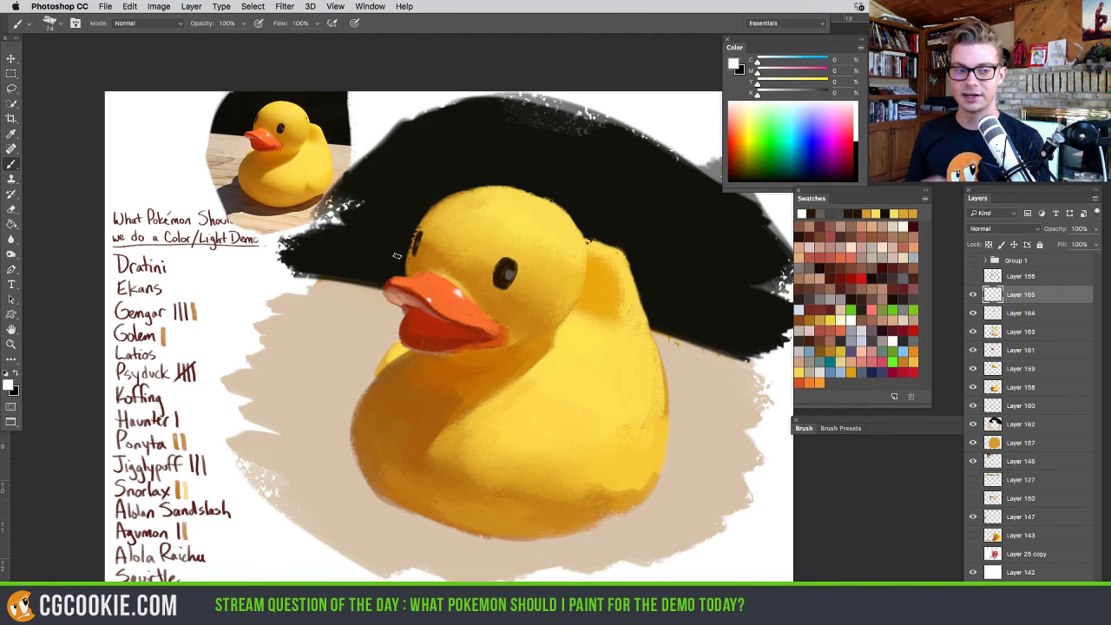
Touch up the face along the beak with sampled golden brown and the beak's rear corner with sampled orange
alt+click(470, 276)
drag(470, 276, 470, 291)
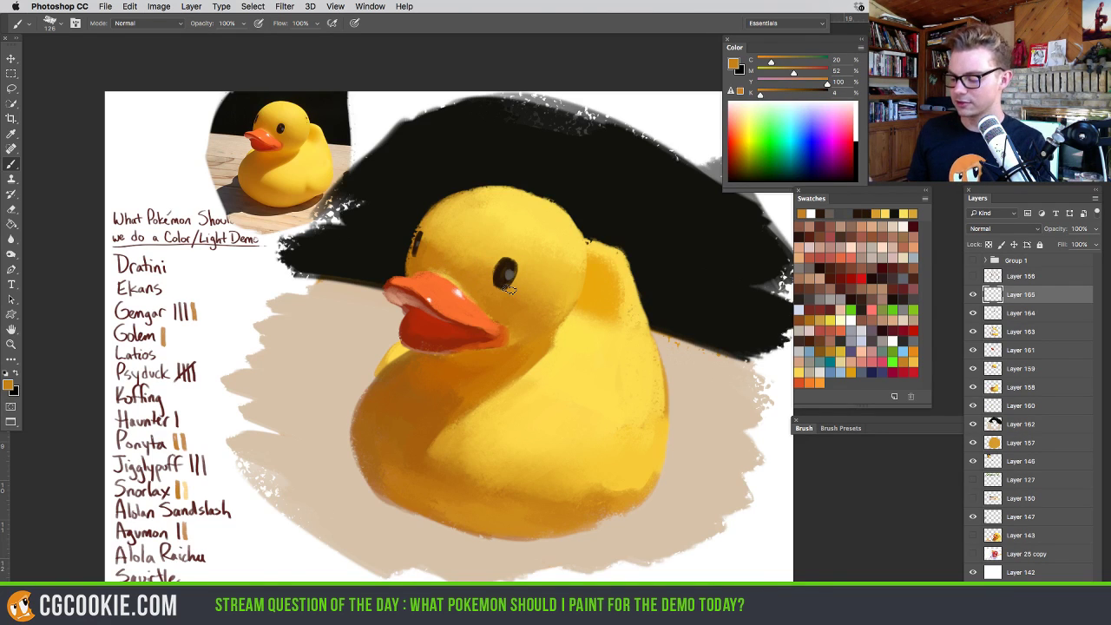
alt+click(503, 337)
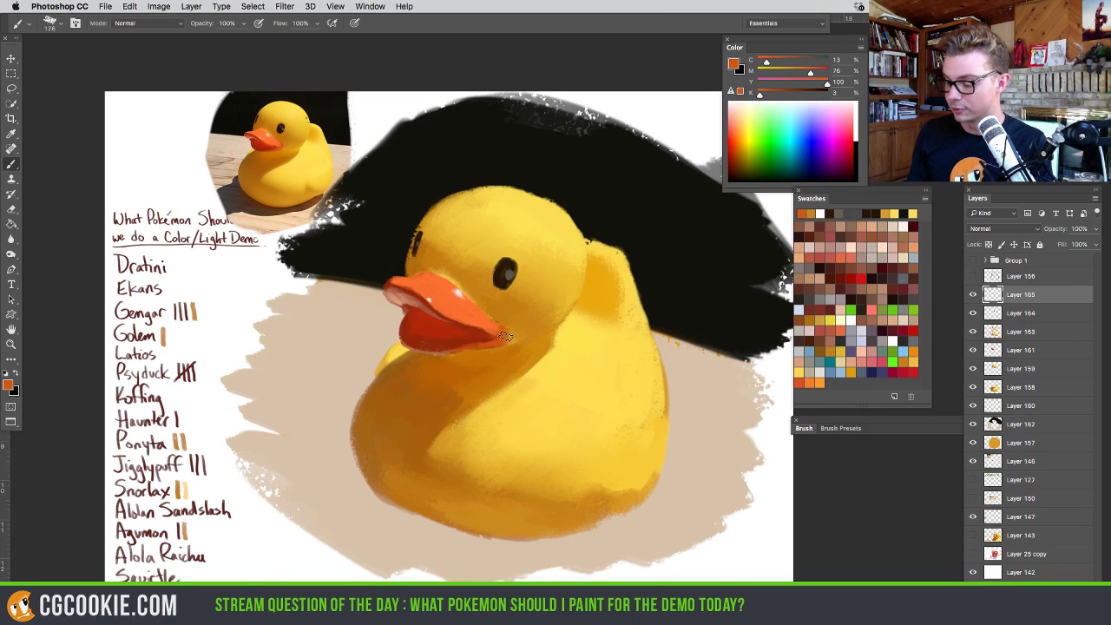
drag(503, 337, 498, 338)
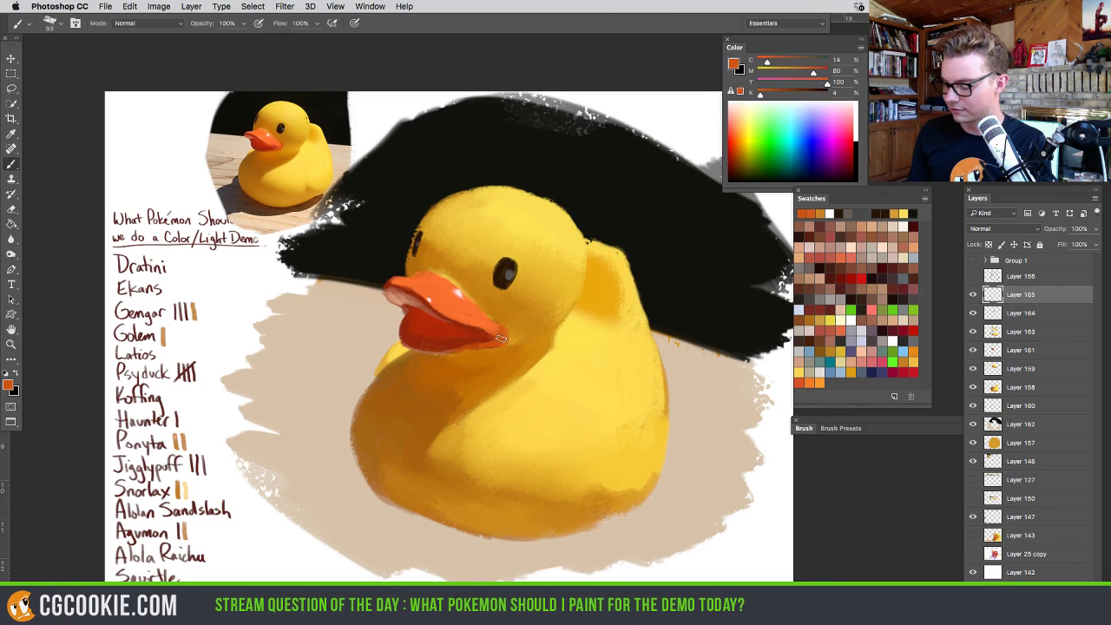
Touch up the edge of the upper beak below the eye with a brighter orange sampled from the beak
alt+click(488, 319)
drag(488, 318, 488, 319)
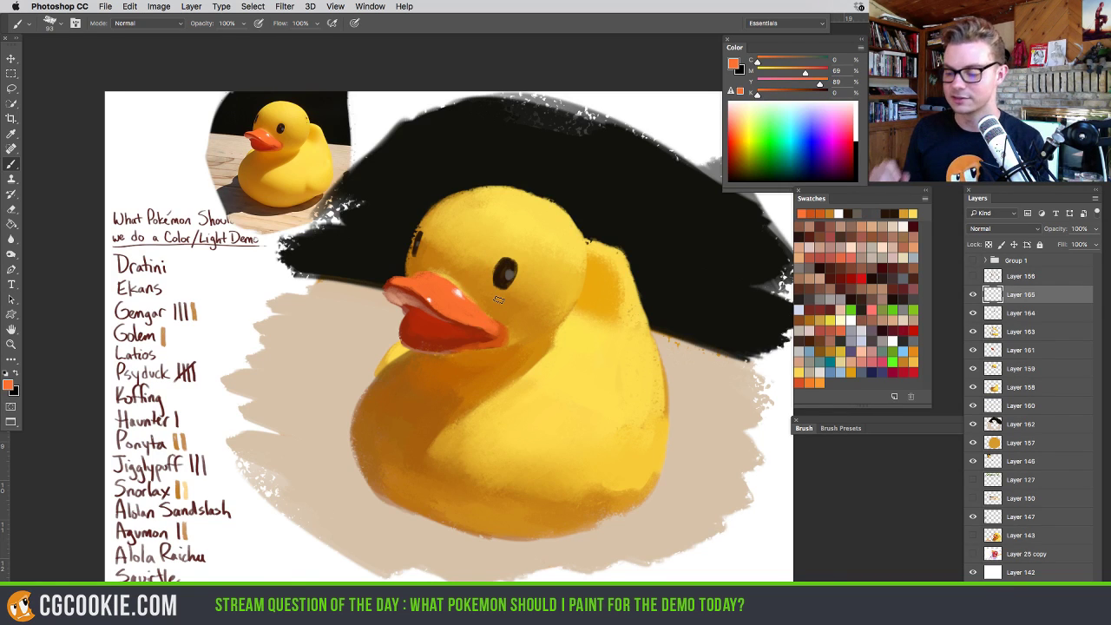
Sample the cast-shadow grey from the reference photo and add a new layer directly above Layer 162, beneath the duck layers
click(252, 199)
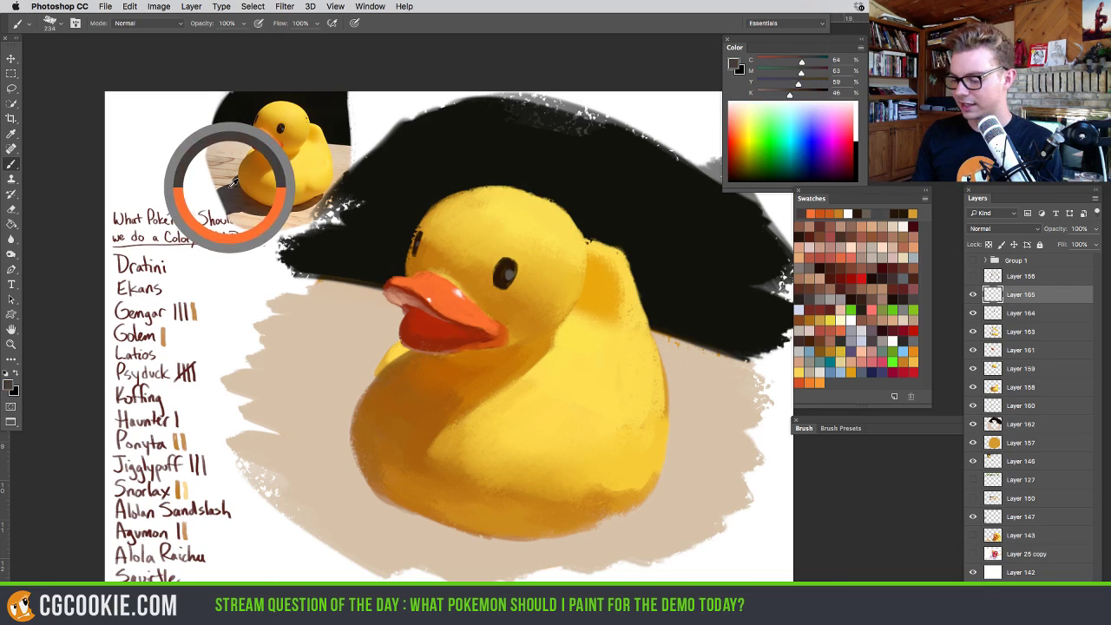
drag(522, 435, 526, 417)
click(973, 296)
click(973, 296)
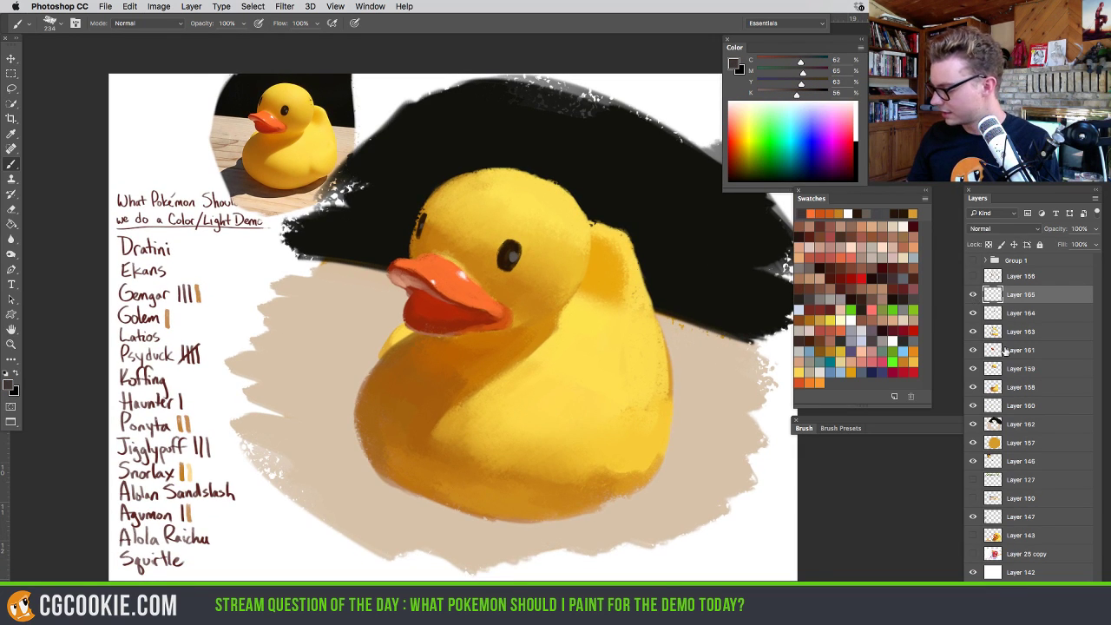
click(994, 423)
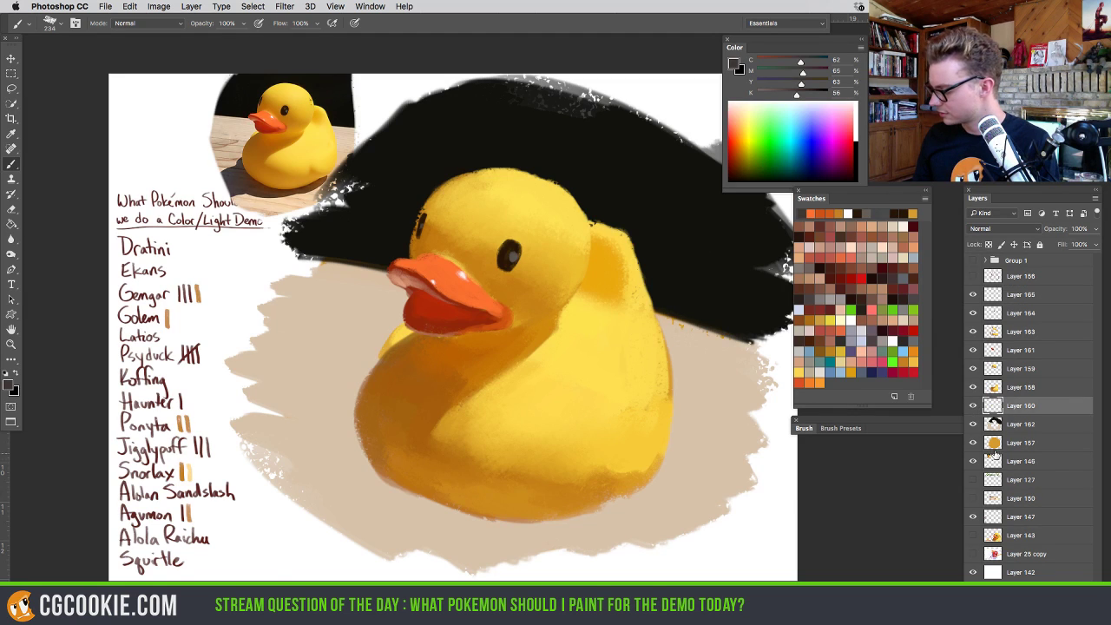
key(ctrl+shift+alt+n)
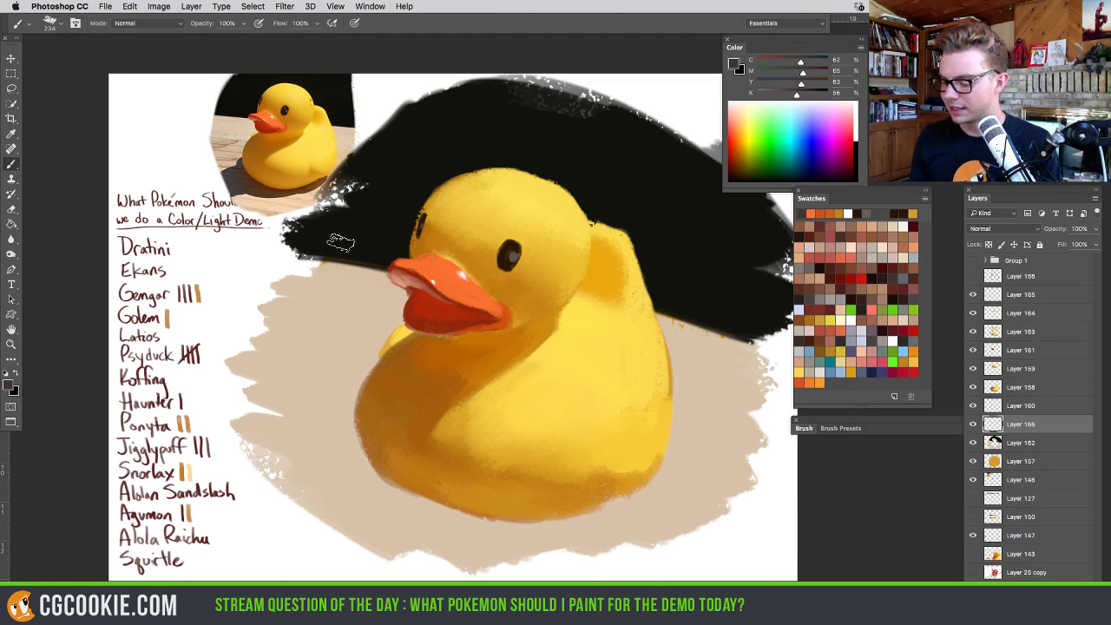
Paint a brown and a dark grey colour patch beside the reference photo, both sampled from its cast shadow
alt+click(314, 183)
alt+click(304, 187)
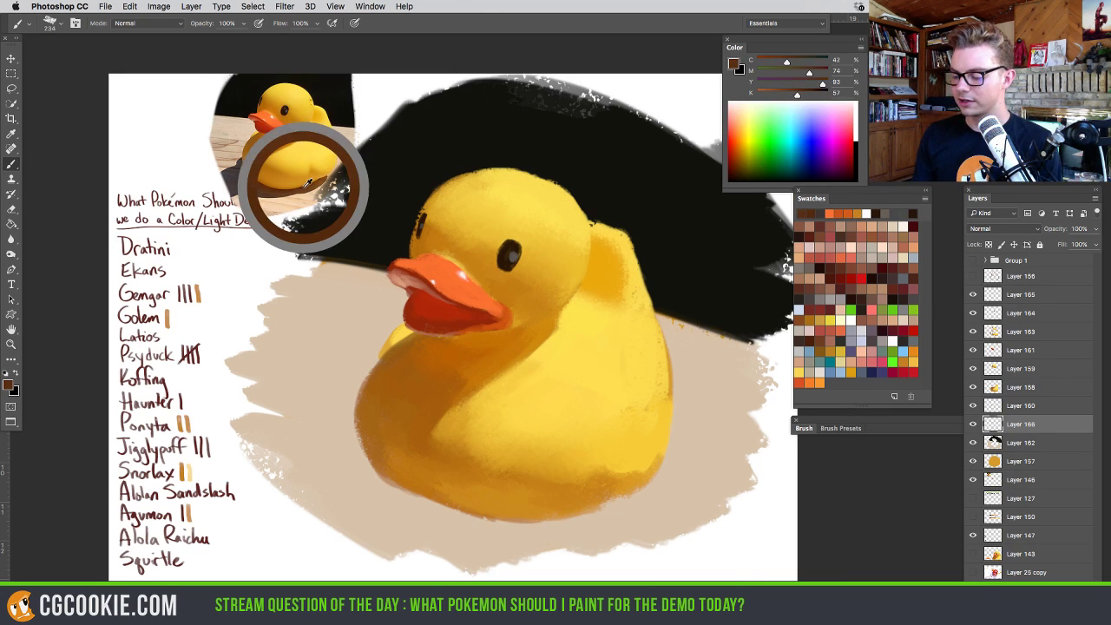
mouse_move(306, 186)
mouse_down()
mouse_move(304, 211)
mouse_move(322, 198)
mouse_up()
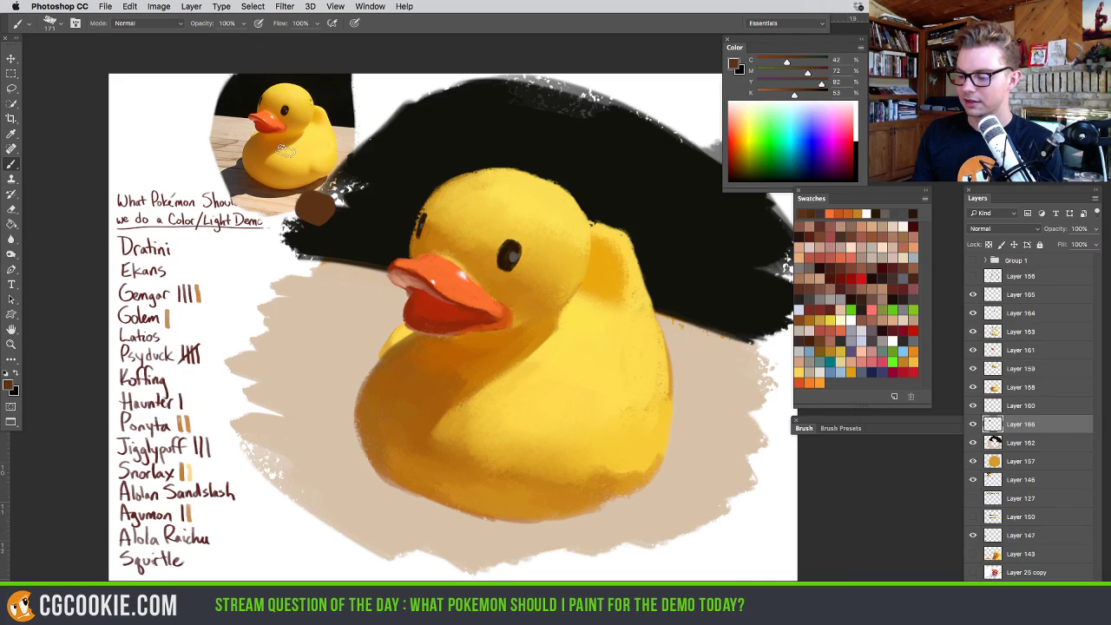
alt+click(234, 170)
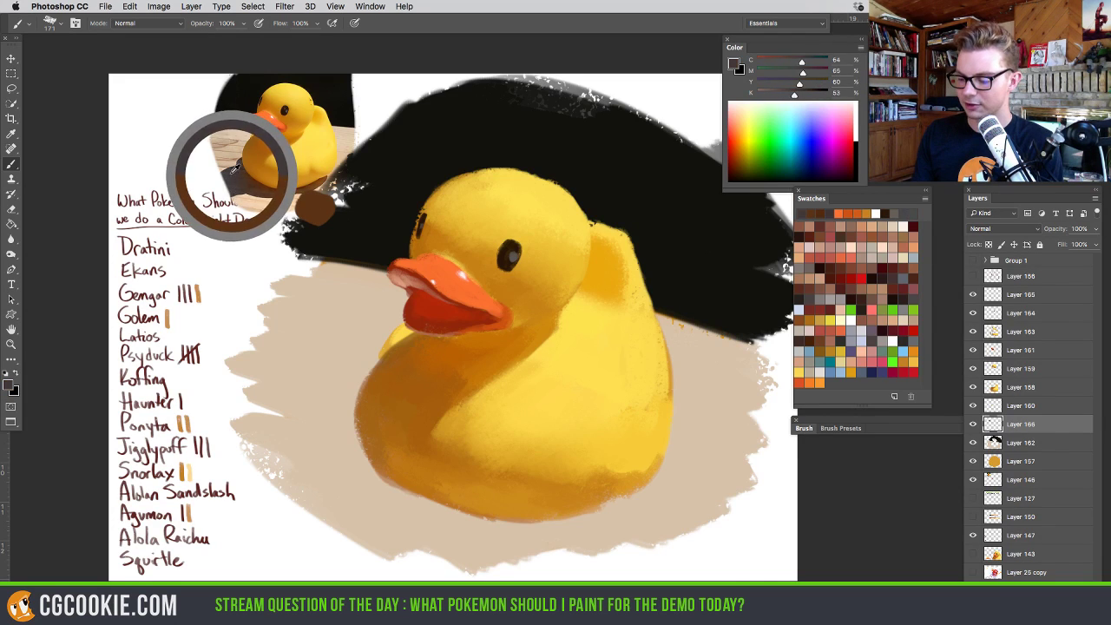
mouse_move(195, 156)
mouse_down()
mouse_move(213, 169)
mouse_move(195, 178)
mouse_move(224, 152)
mouse_up()
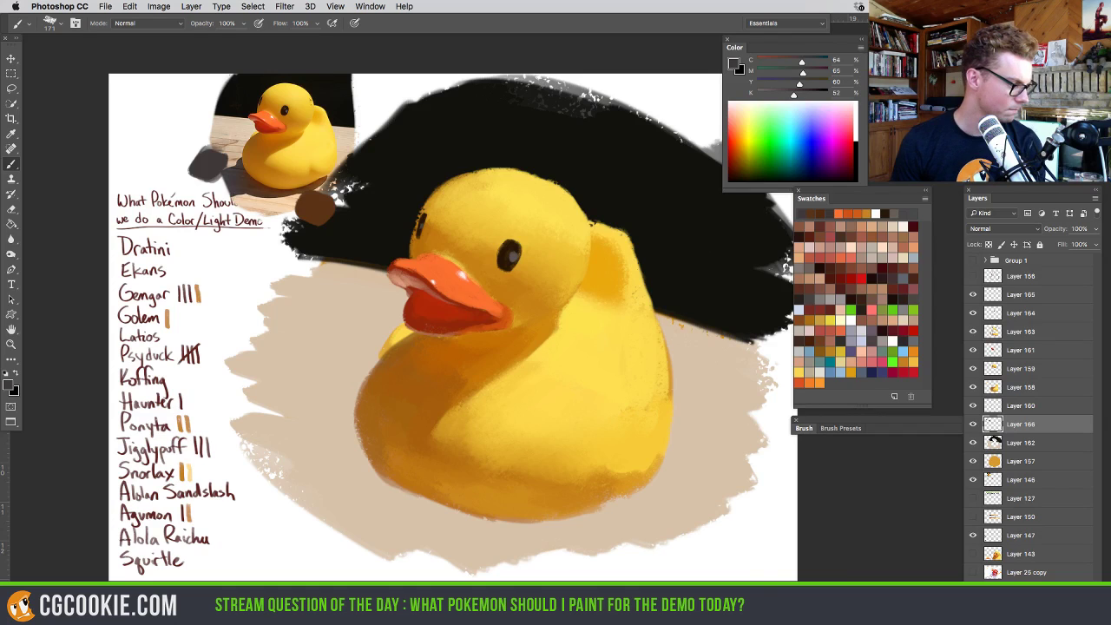
key(Tab)
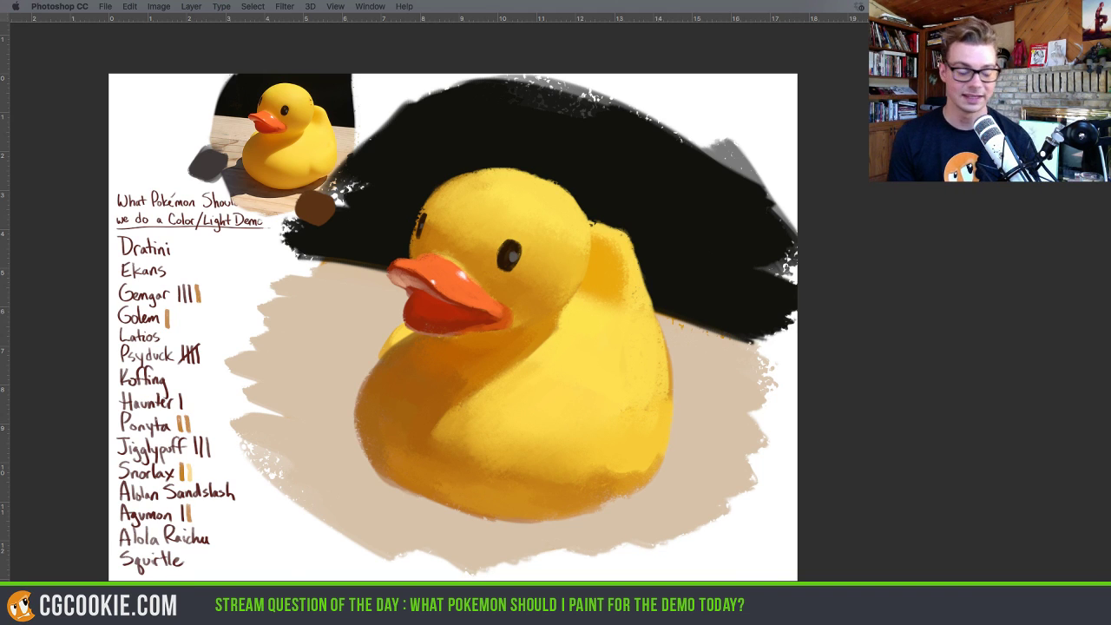
key(Tab)
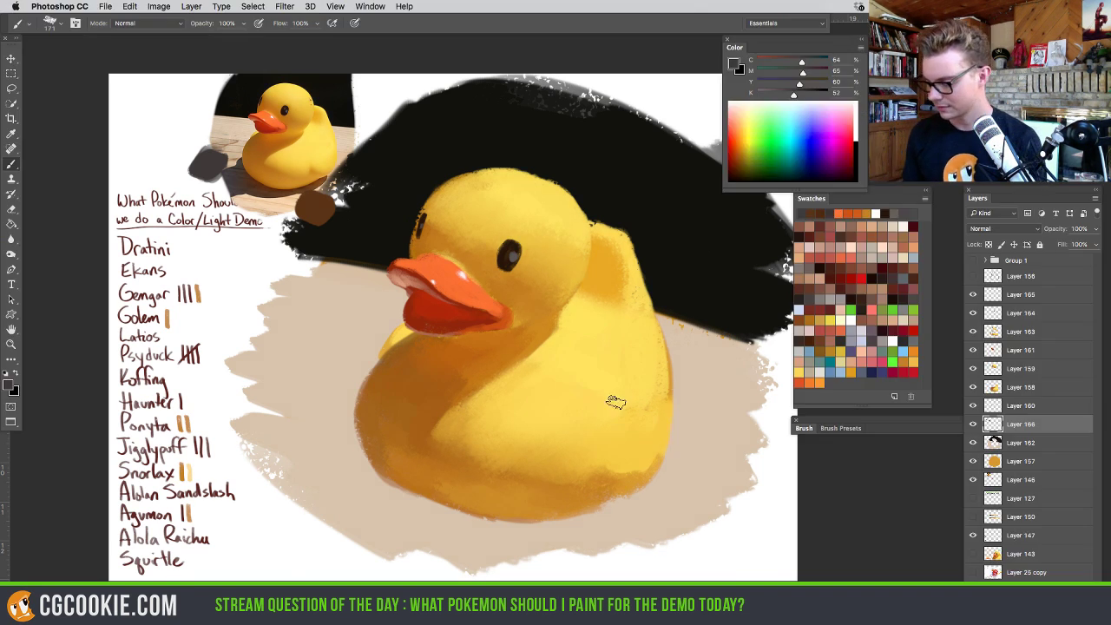
drag(561, 322, 565, 346)
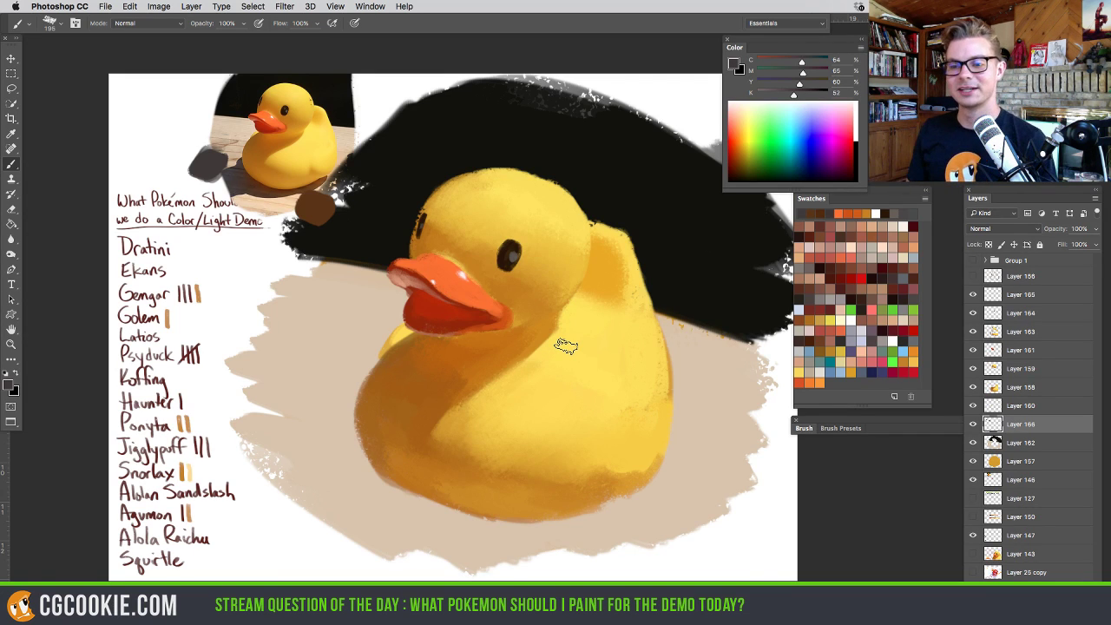
Paint the duck's cast shadow on the ground, sampled brown under the body and dark grey beyond the chest, blended with an in-between tone
alt+click(315, 202)
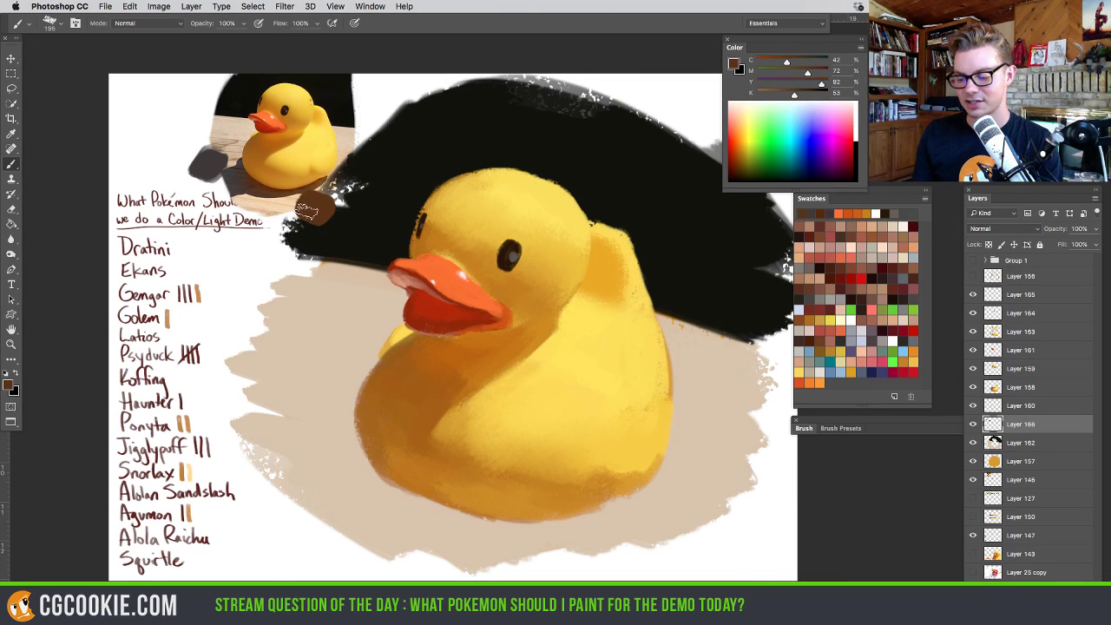
drag(316, 202, 312, 205)
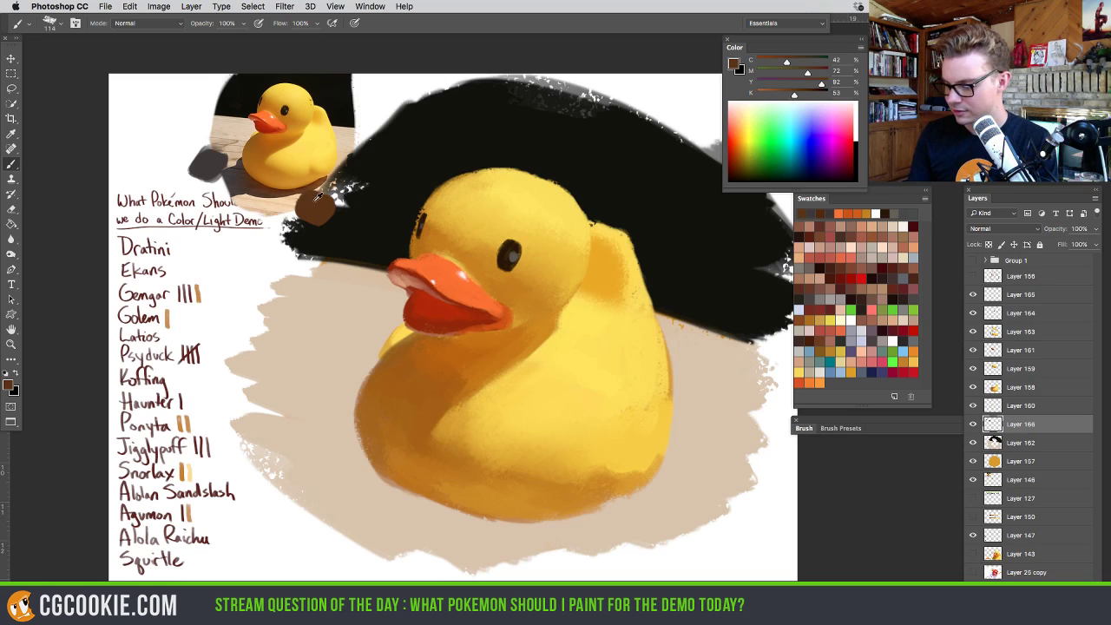
alt+click(301, 189)
mouse_move(636, 495)
mouse_down()
mouse_move(590, 517)
mouse_move(639, 482)
mouse_move(611, 516)
mouse_move(564, 538)
mouse_move(520, 521)
mouse_move(555, 512)
mouse_move(421, 555)
mouse_move(417, 521)
mouse_move(458, 511)
mouse_move(399, 529)
mouse_up()
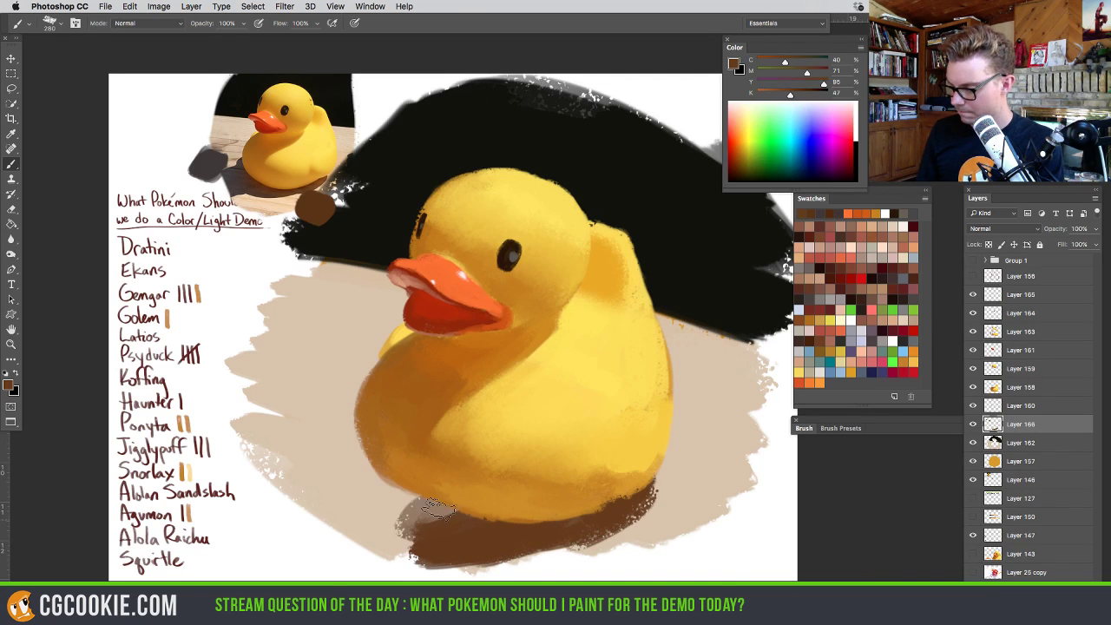
alt+click(243, 160)
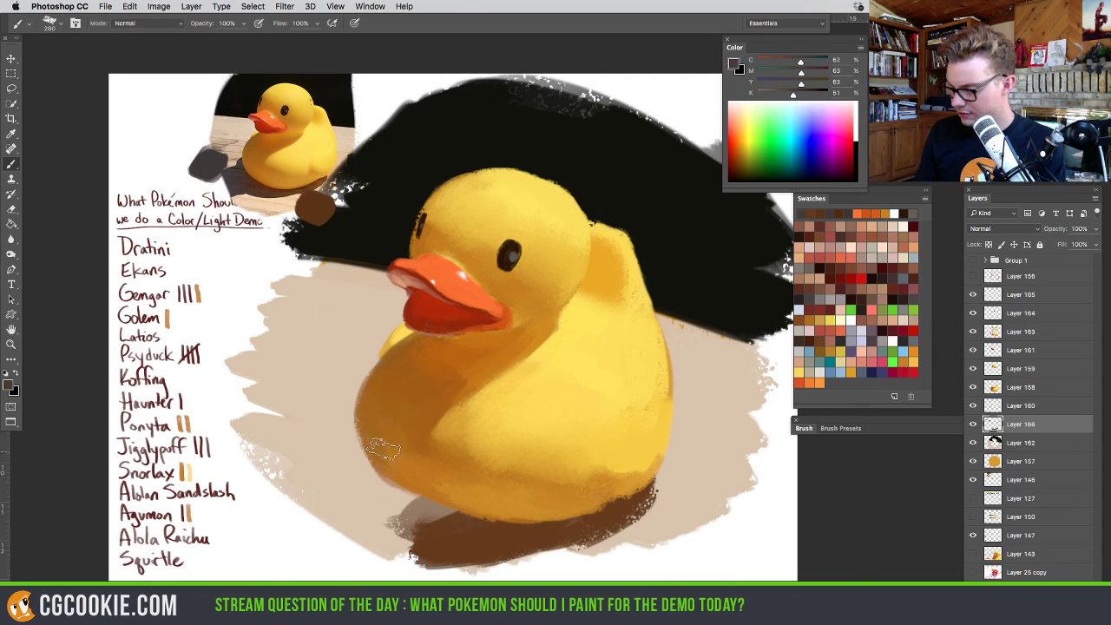
mouse_move(395, 438)
mouse_down()
mouse_move(356, 470)
mouse_move(378, 450)
mouse_move(360, 470)
mouse_move(360, 454)
mouse_move(299, 514)
mouse_move(372, 486)
mouse_move(310, 524)
mouse_move(408, 479)
mouse_move(316, 528)
mouse_move(378, 543)
mouse_move(414, 537)
mouse_move(343, 527)
mouse_move(441, 517)
mouse_move(329, 547)
mouse_up()
alt+click(451, 530)
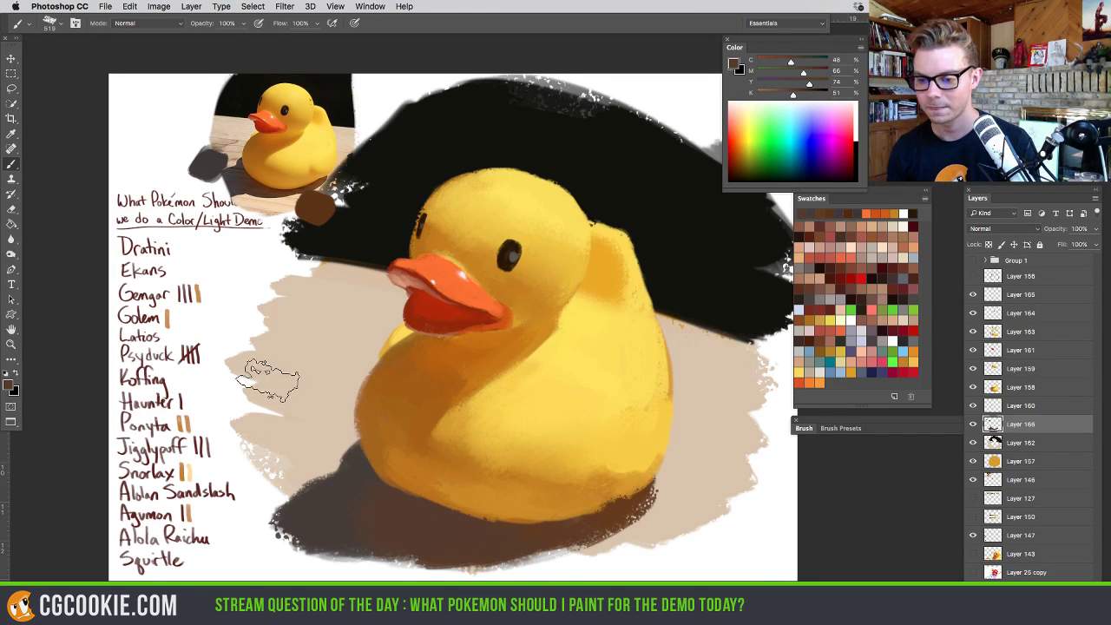
key(Tab)
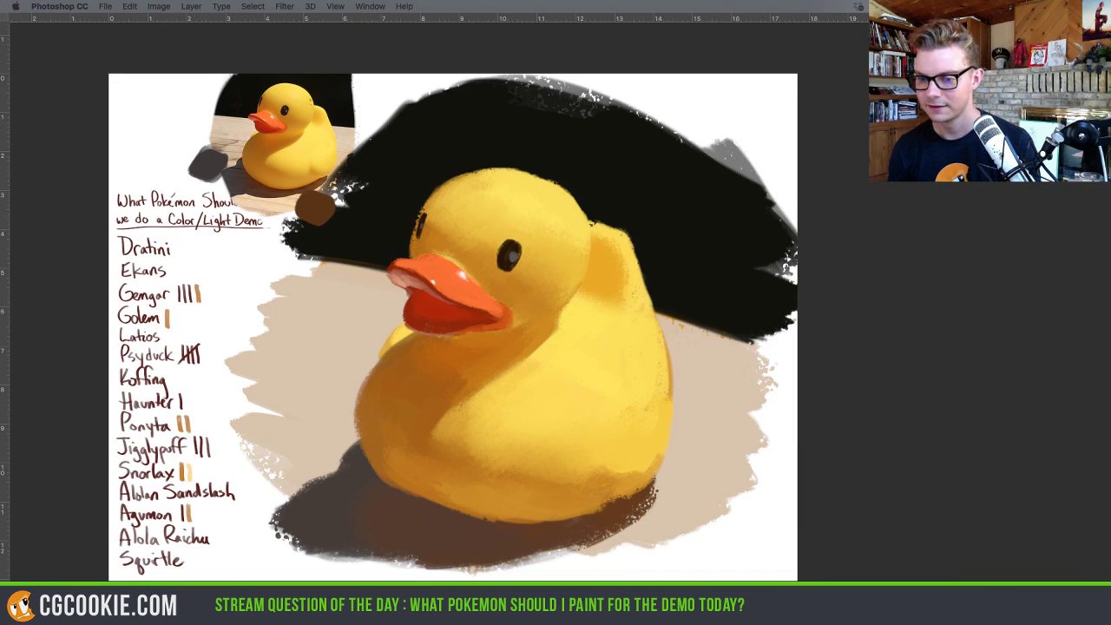
key(Tab)
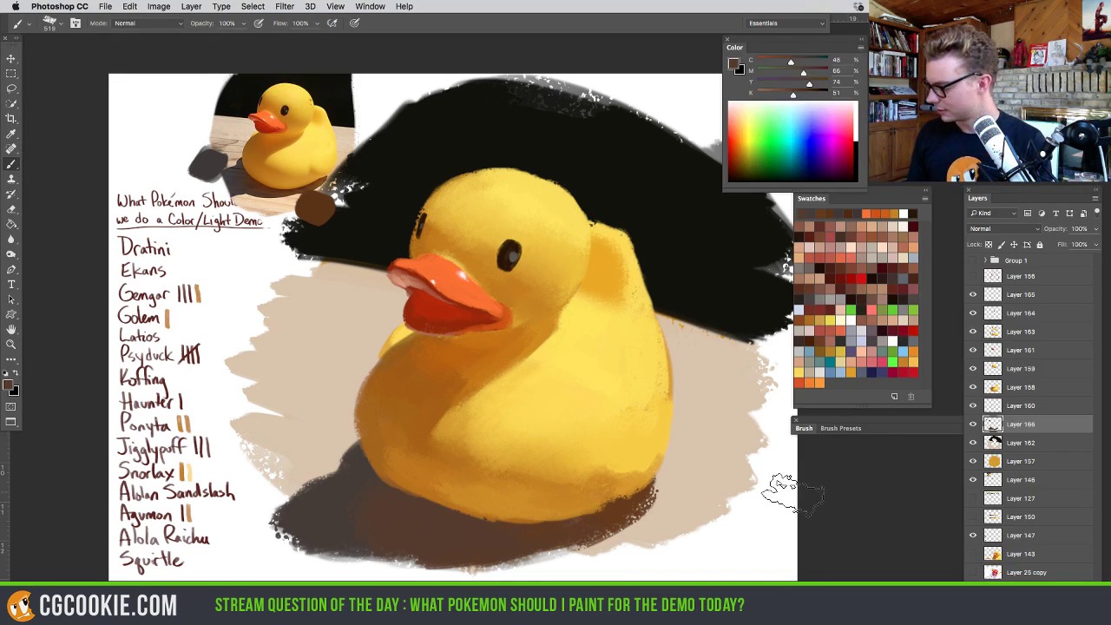
Group the duck painting's layers from Layer 165 down to Layer 146 and collapse the group
click(1009, 295)
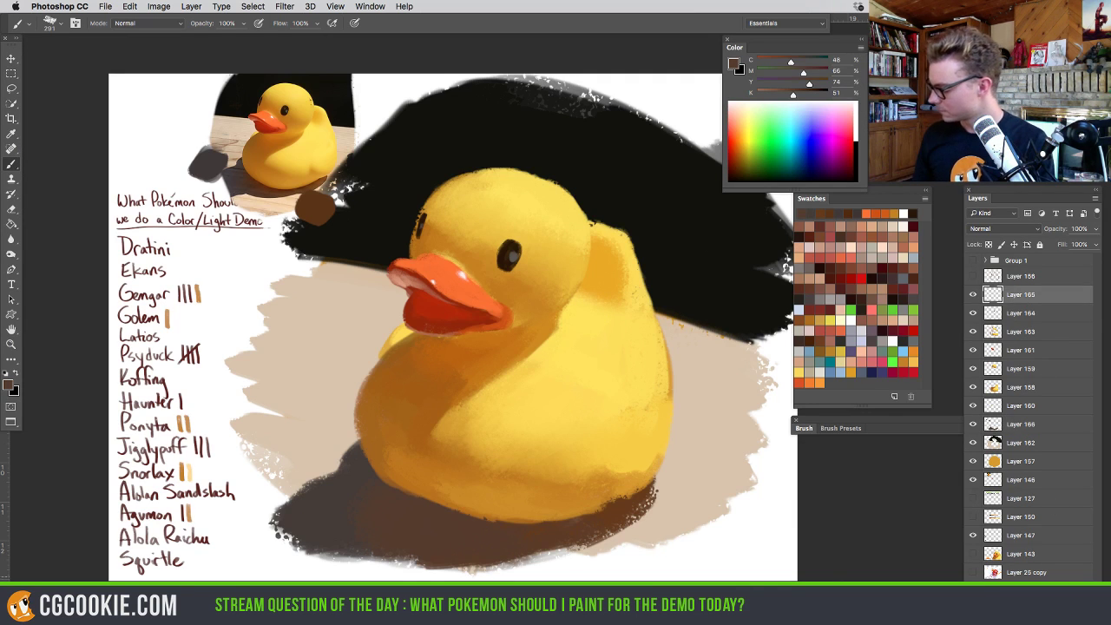
shift+click(996, 461)
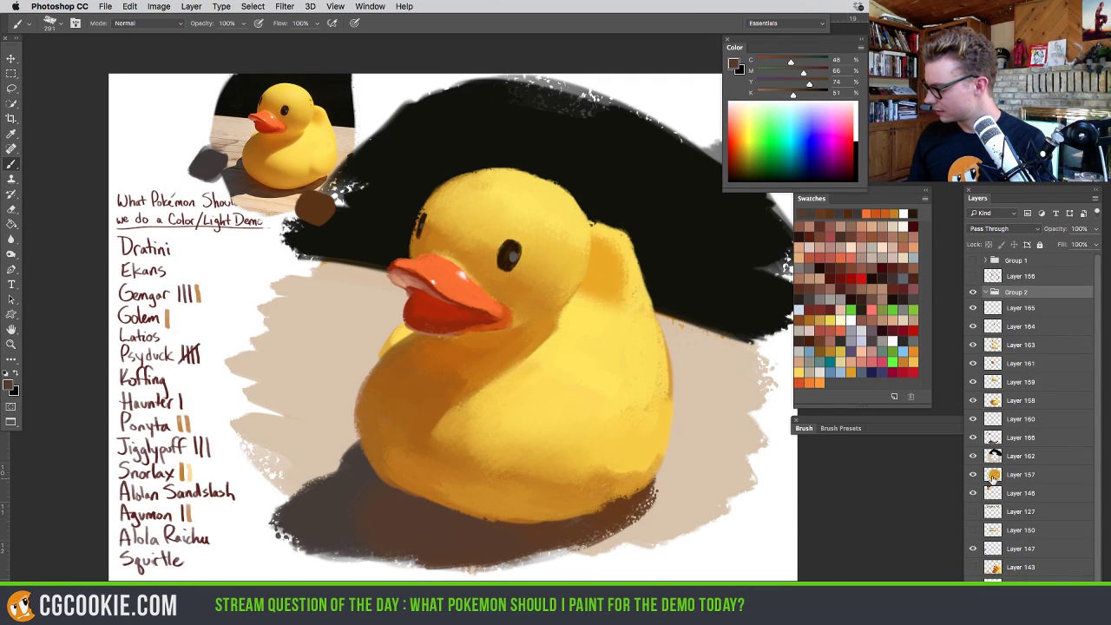
key(ctrl+g)
click(1002, 311)
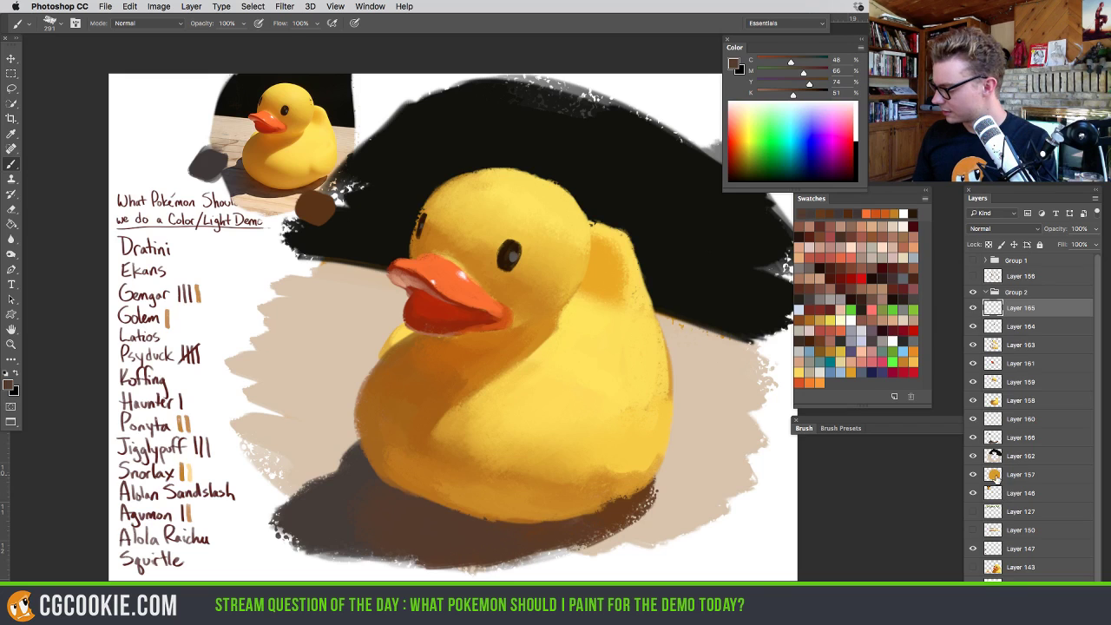
click(1011, 293)
click(987, 293)
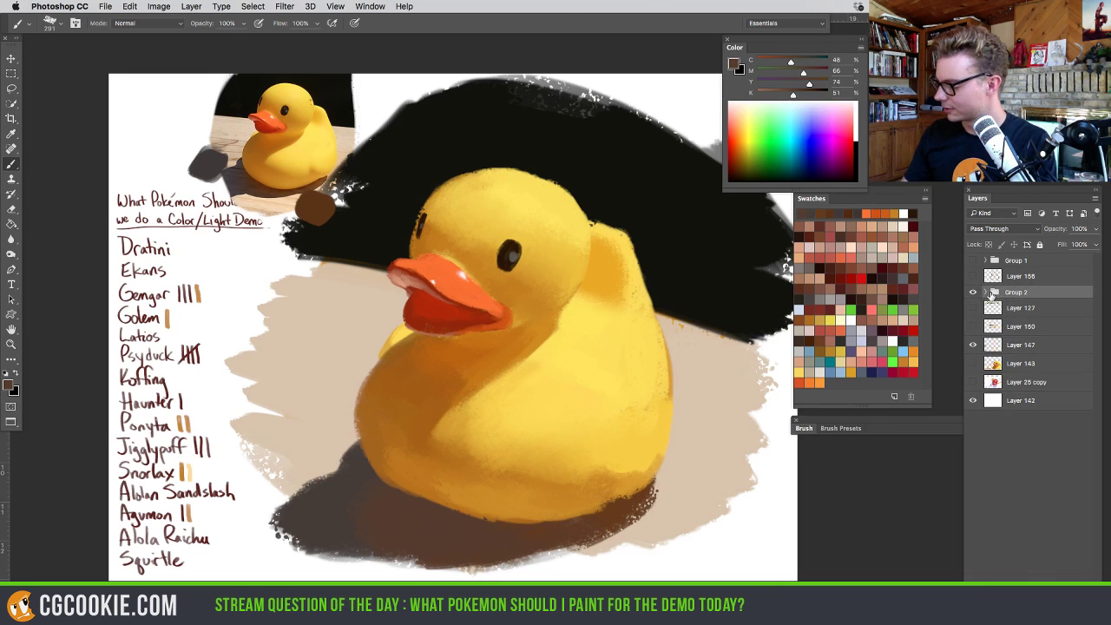
Rename the duck painting's layer group as Frederick
double_click(1014, 293)
text(F)
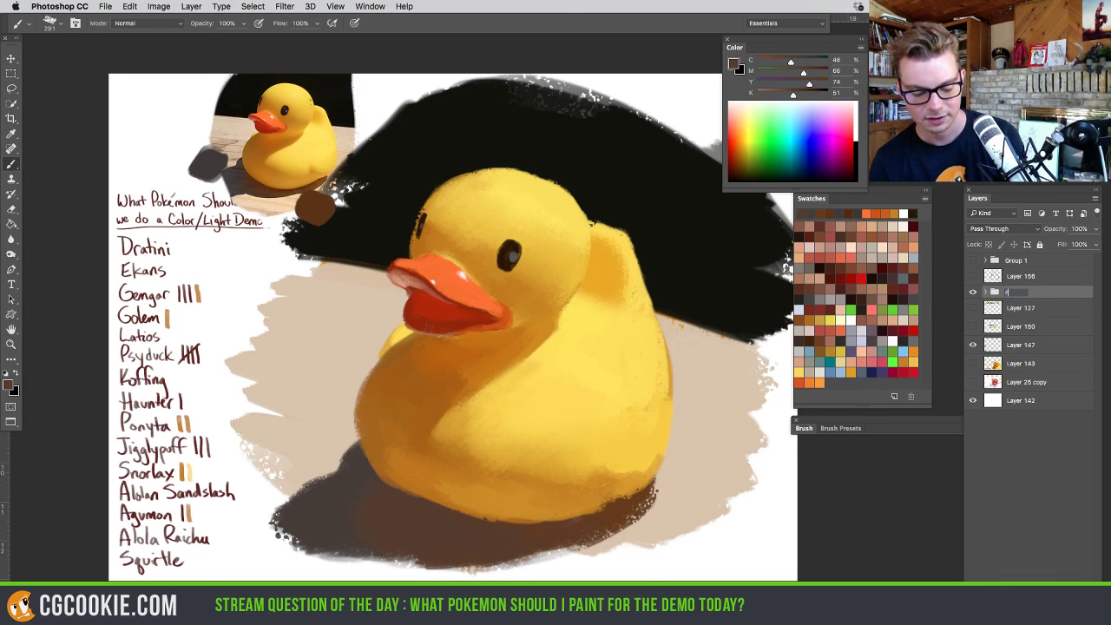
text(ruderick)
key(Return)
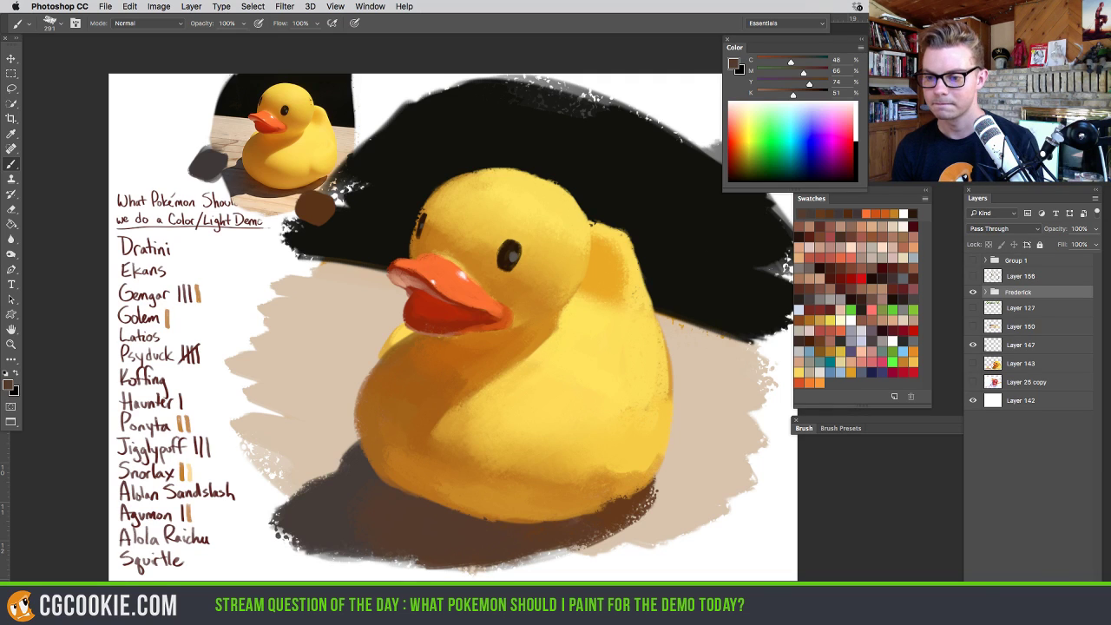
key(Tab)
key(super+r)
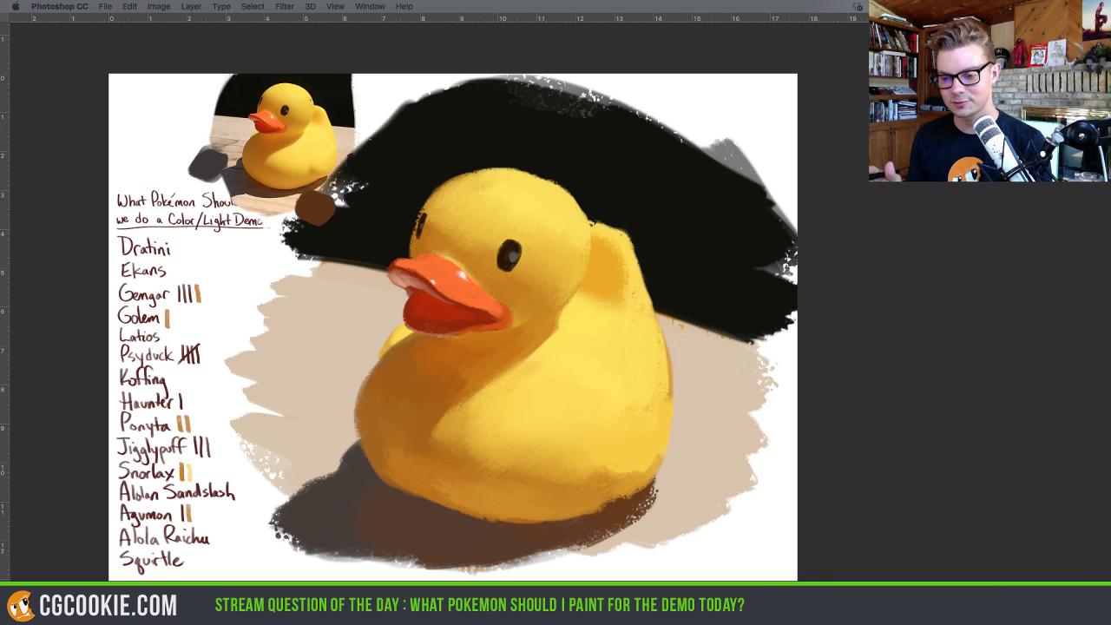
key(Tab)
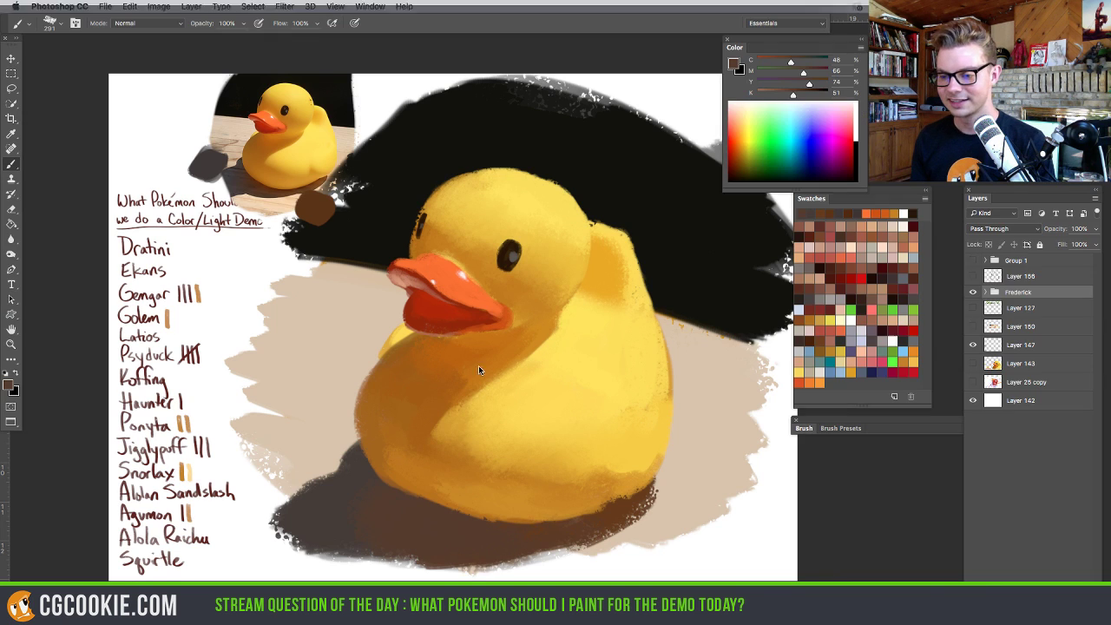
Hide the Frederick group so that only the handwritten Pokémon list remains on the white canvas
click(973, 293)
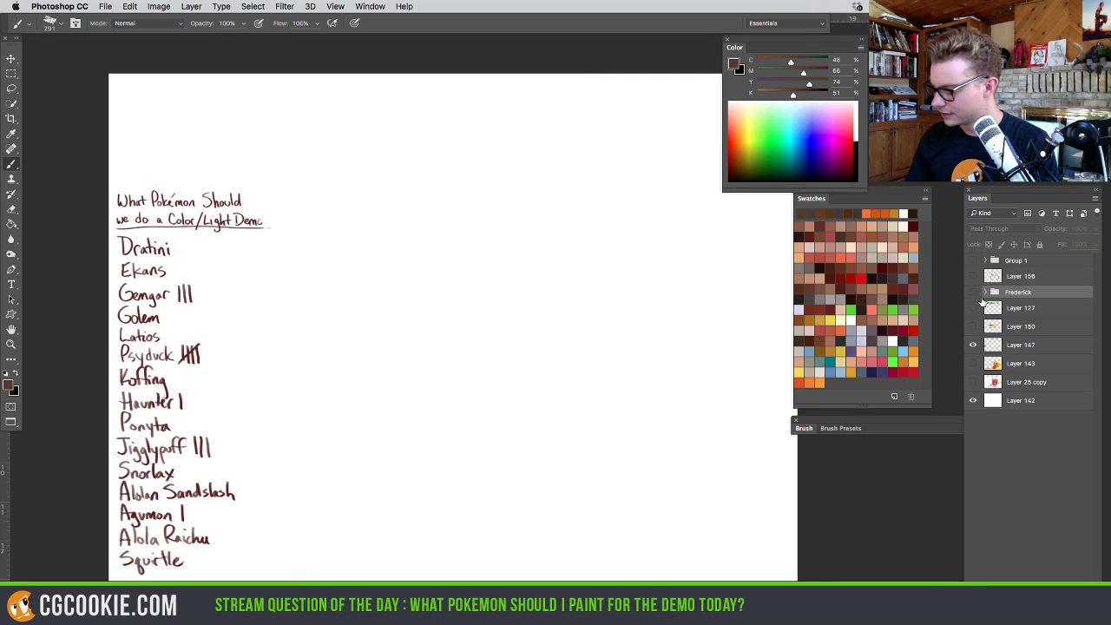
click(974, 345)
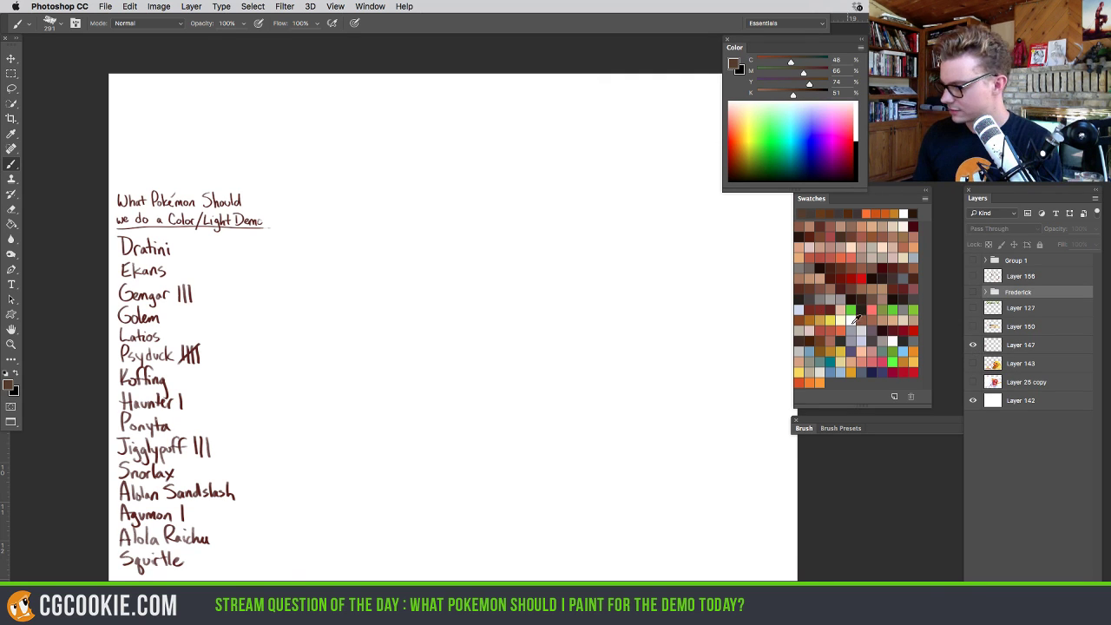
click(217, 373)
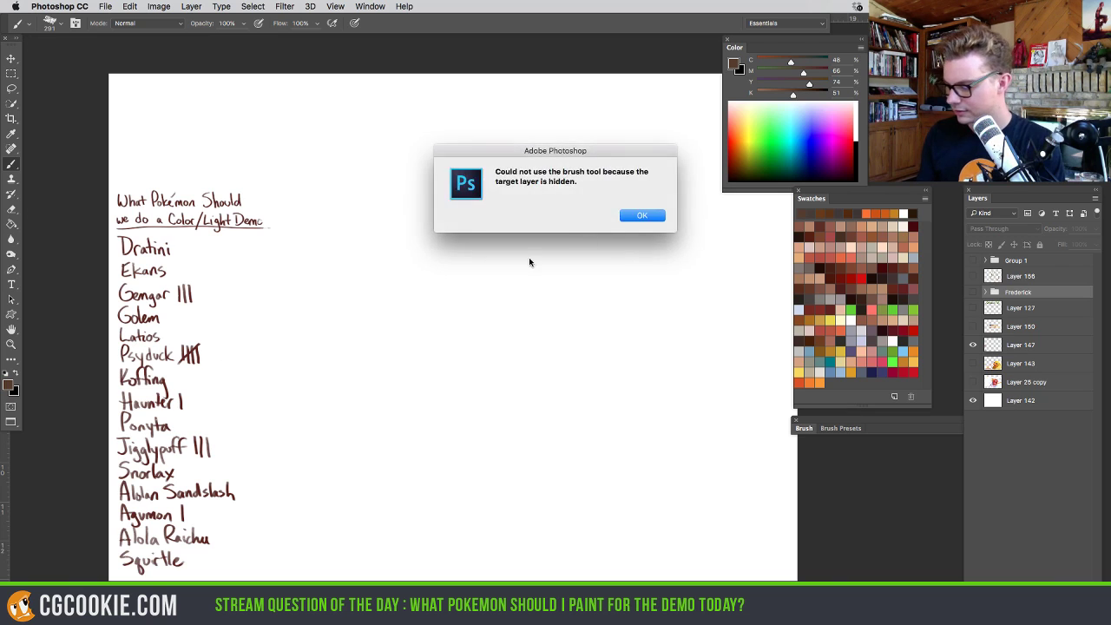
click(643, 219)
On Layer 147, circle Psyduck in the handwritten list with a bright green brush stroke, undoing the first brown stroke
click(998, 348)
mouse_move(231, 367)
mouse_down()
mouse_move(147, 387)
mouse_move(119, 350)
mouse_move(227, 375)
mouse_move(181, 372)
mouse_move(116, 336)
mouse_move(165, 375)
mouse_up()
key(super+z)
click(778, 154)
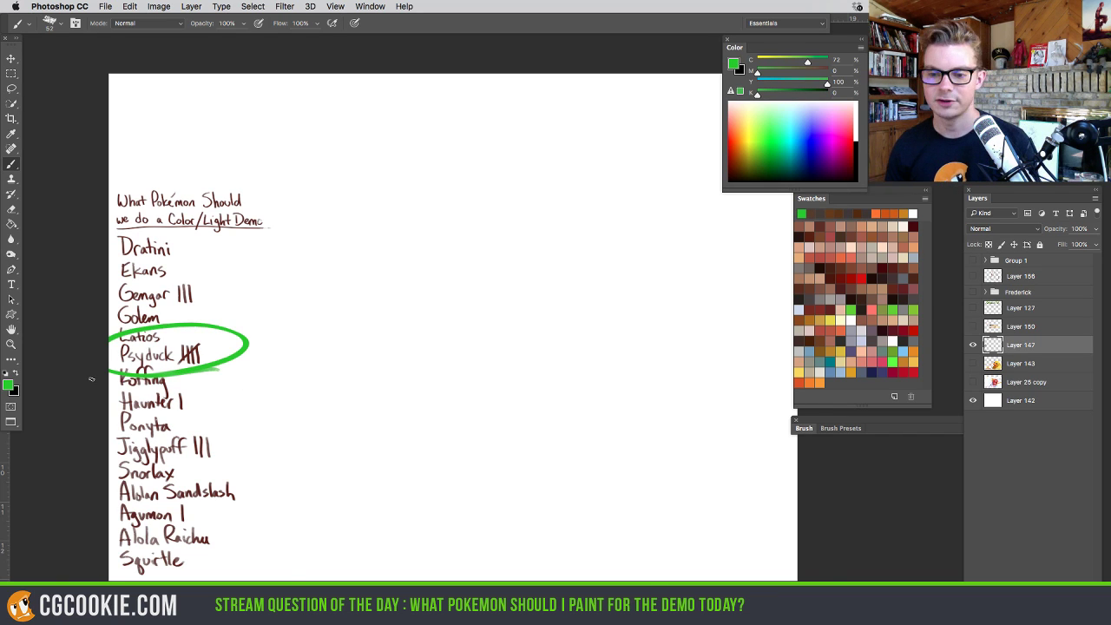
drag(699, 306, 807, 293)
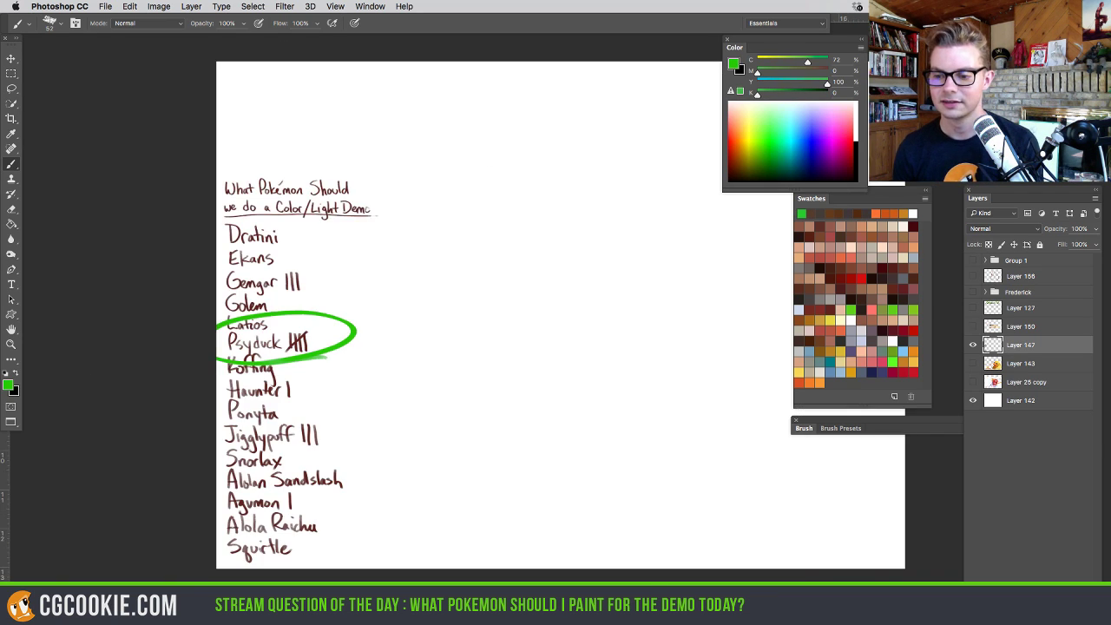
Paste the copied Psyduck reference image onto the canvas as a new layer
key(Tab)
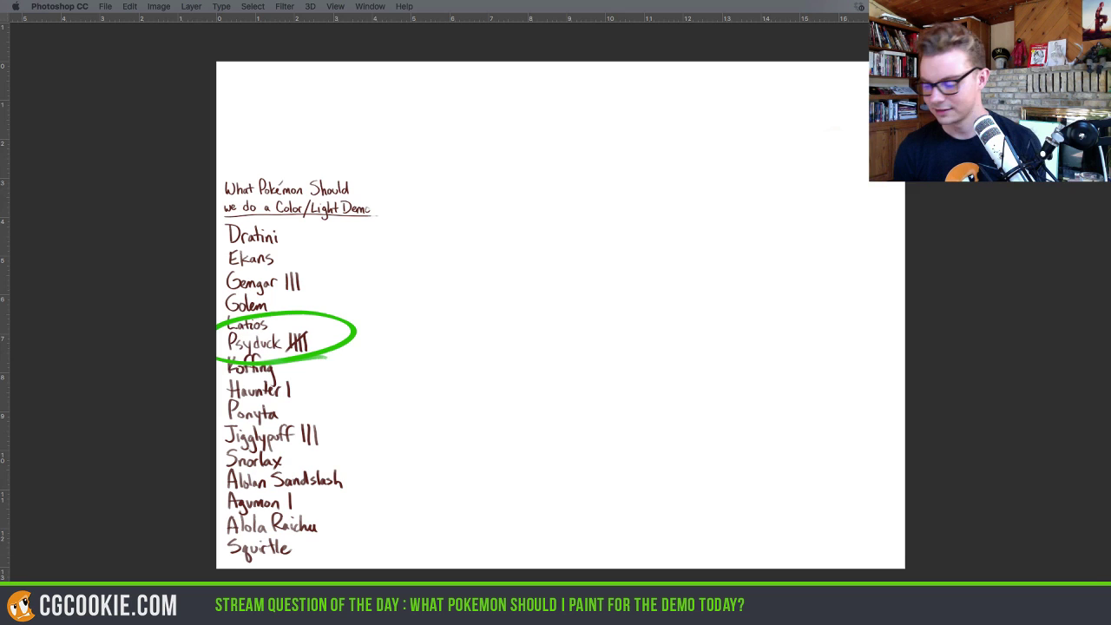
key(ctrl+v)
key(Tab)
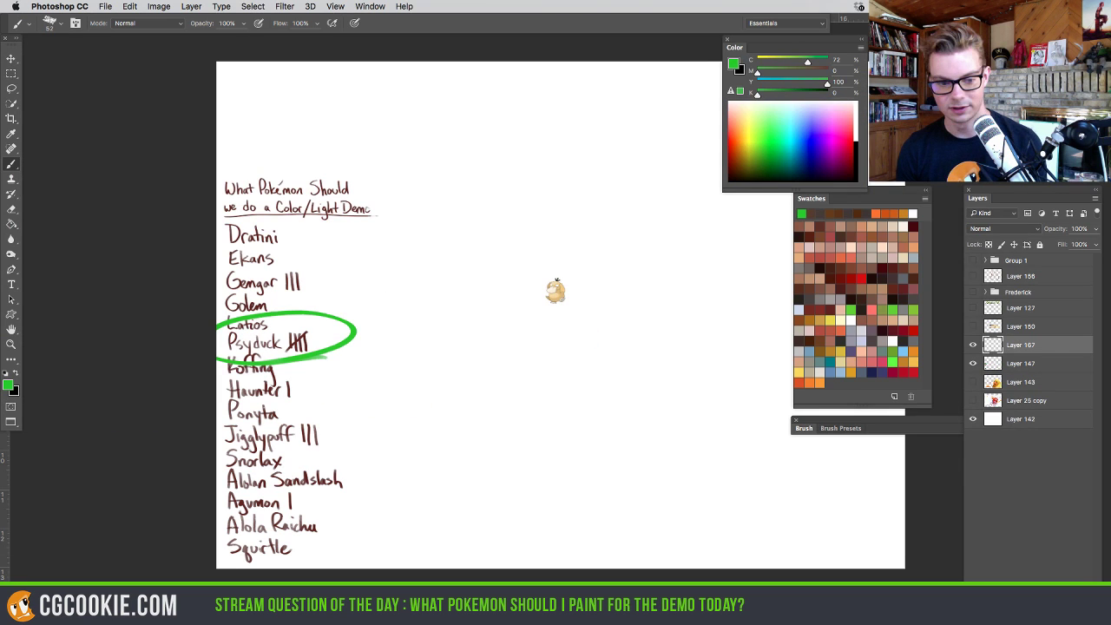
key(Tab)
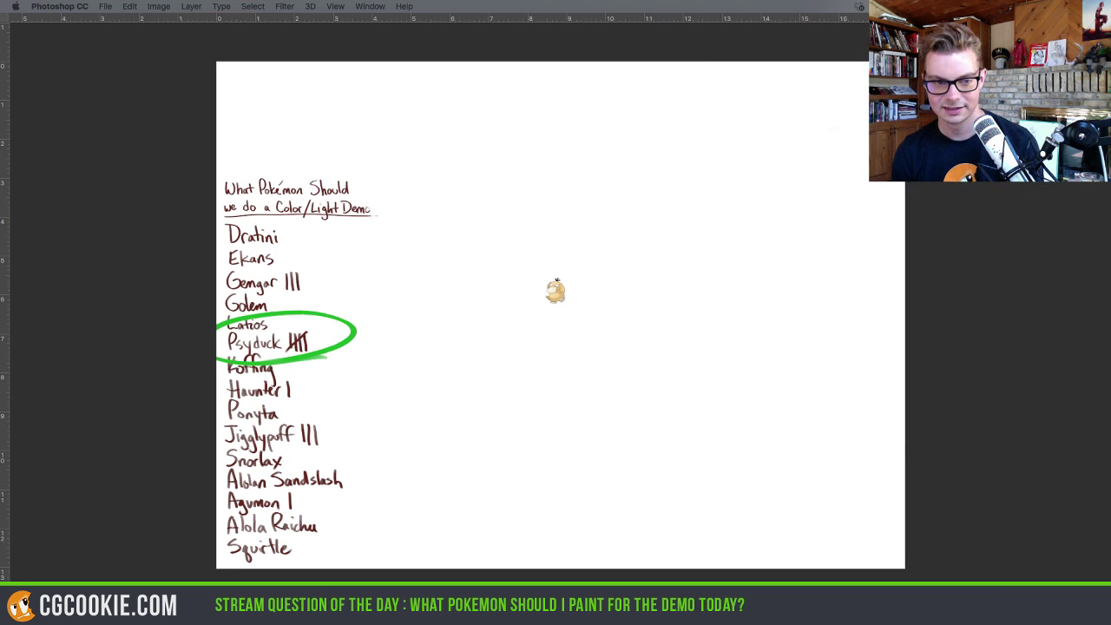
Paste the blushing Psyduck reference as a new layer, enlarge it to about 381%, and place it above the handwritten list's heading
key(ctrl+v)
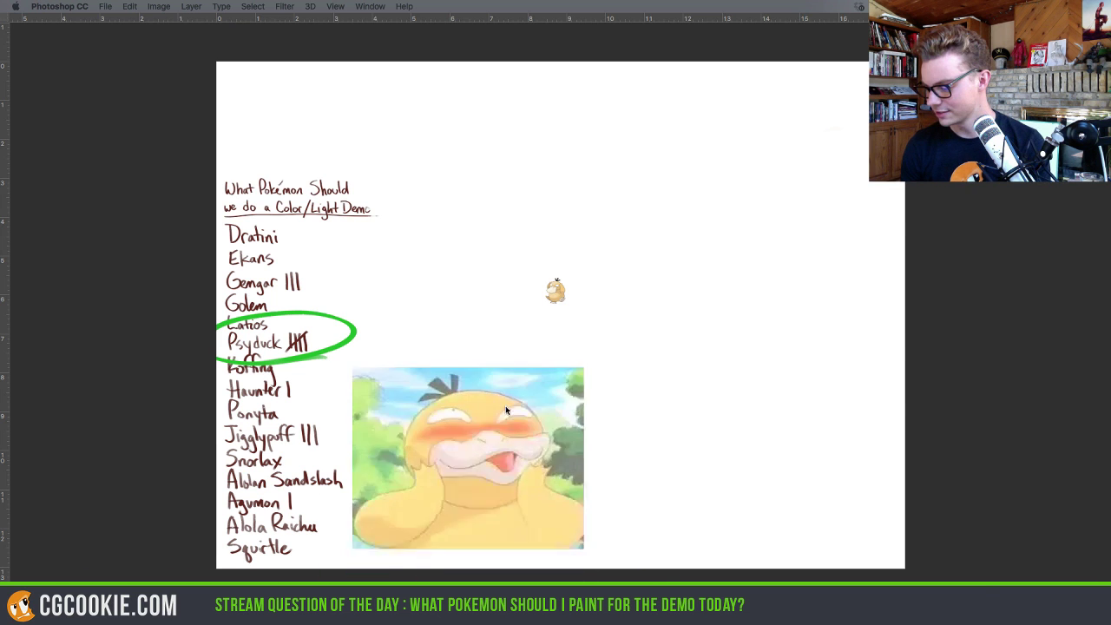
key(Tab)
click(11, 58)
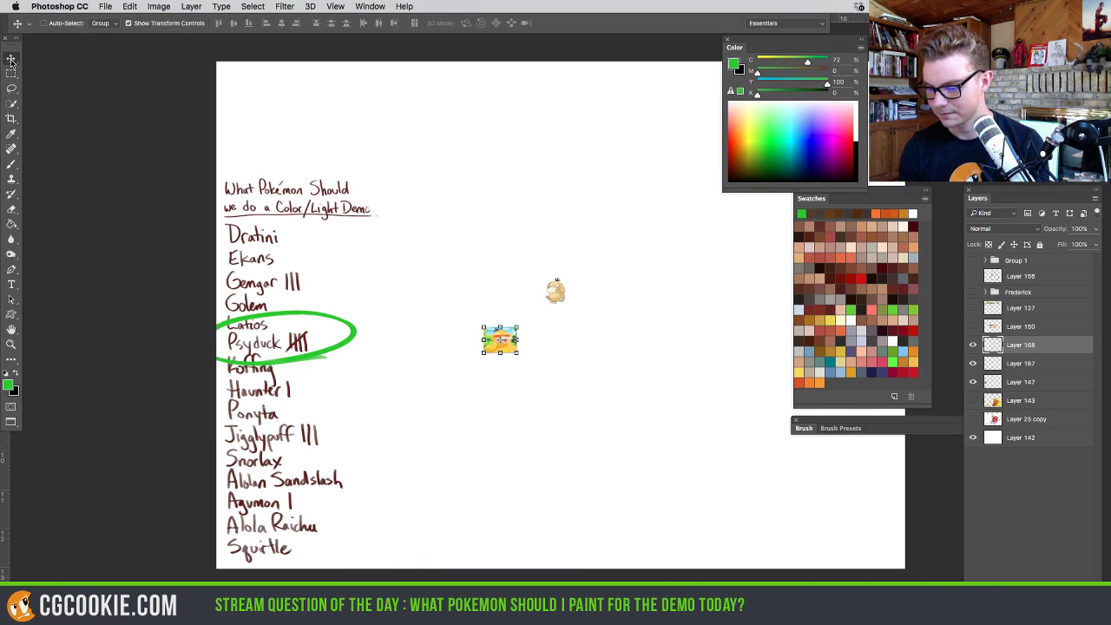
drag(519, 327, 612, 256)
drag(560, 315, 318, 131)
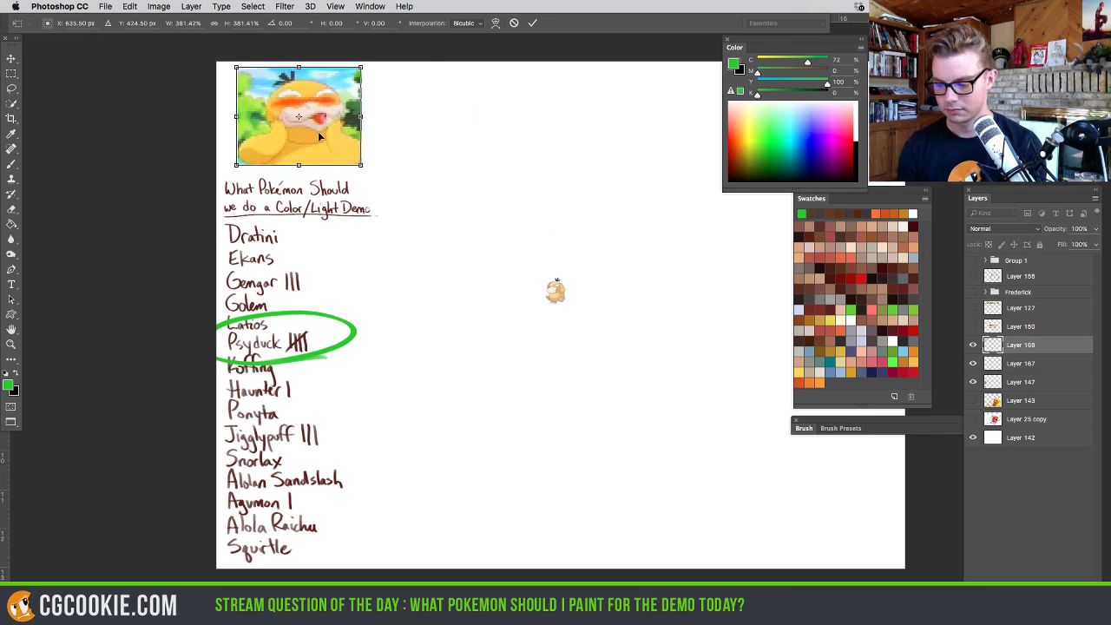
key(Return)
Bring in the Psyduck reference with the open bill, scale it to about 170%, and place it beside the blushing Psyduck image
key(Tab)
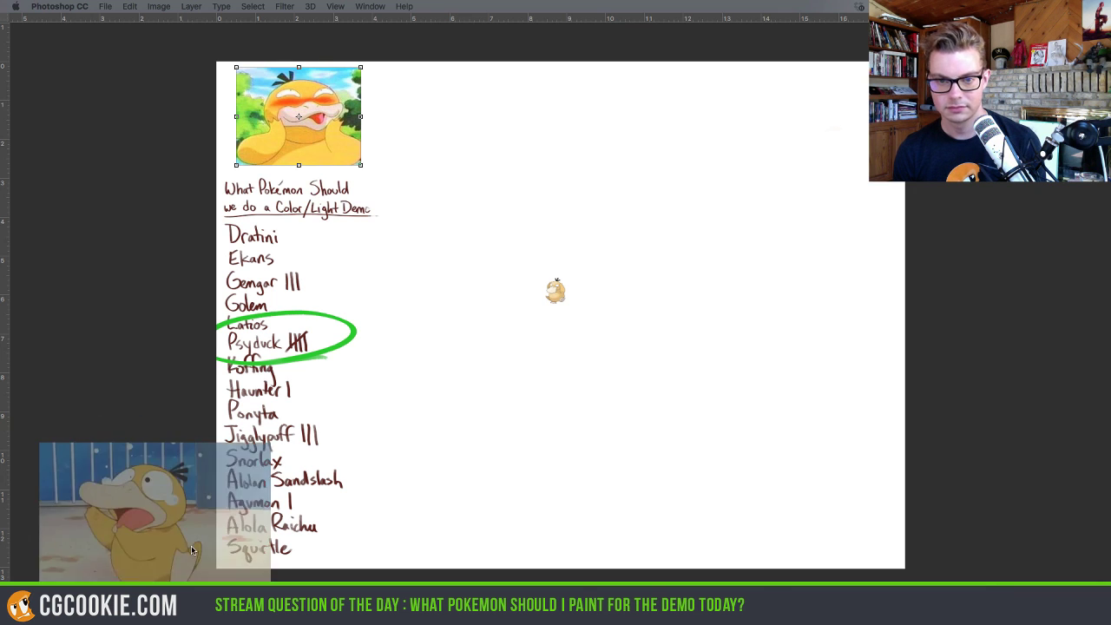
drag(155, 510, 438, 124)
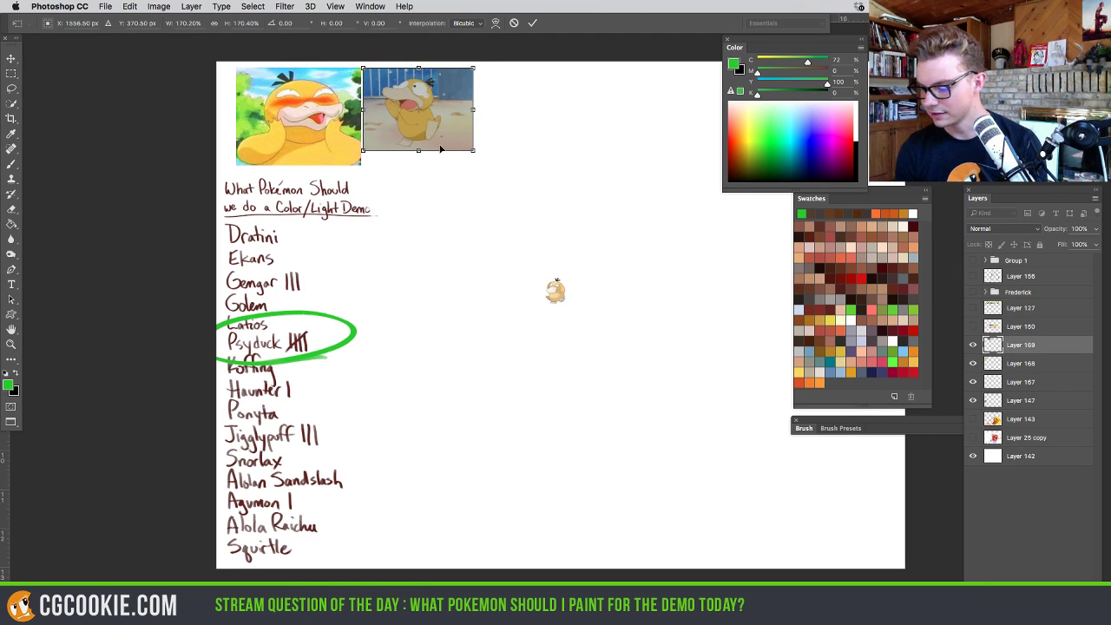
key(Return)
Enlarge the small standing Psyduck on Layer 167 to 466% and place it below the other two reference images
click(1018, 365)
click(1016, 382)
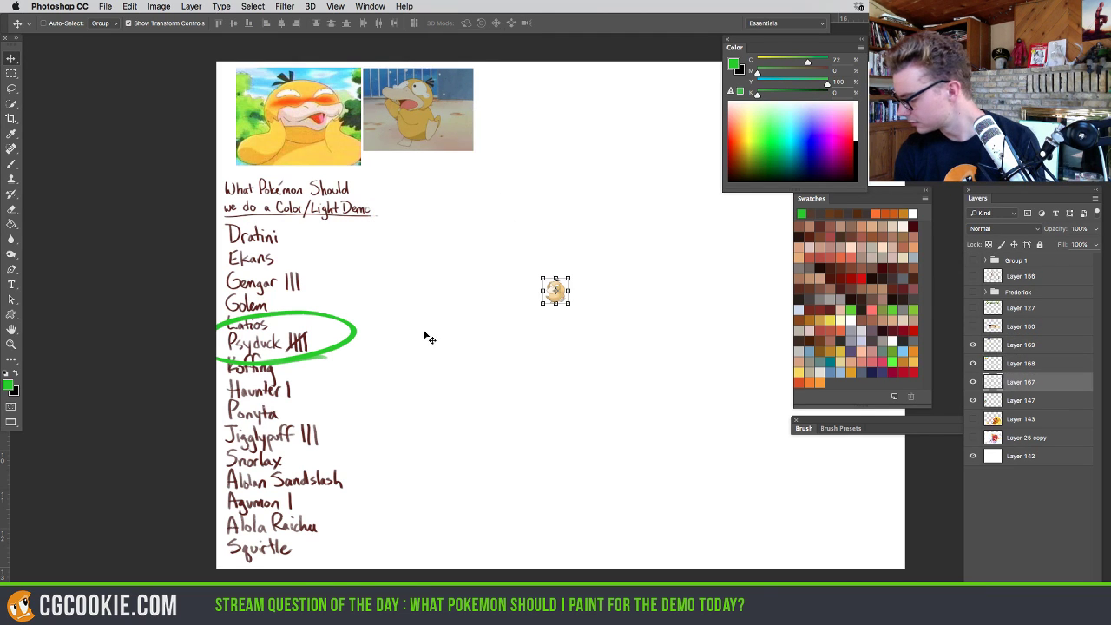
key(ctrl+t)
drag(608, 247, 445, 234)
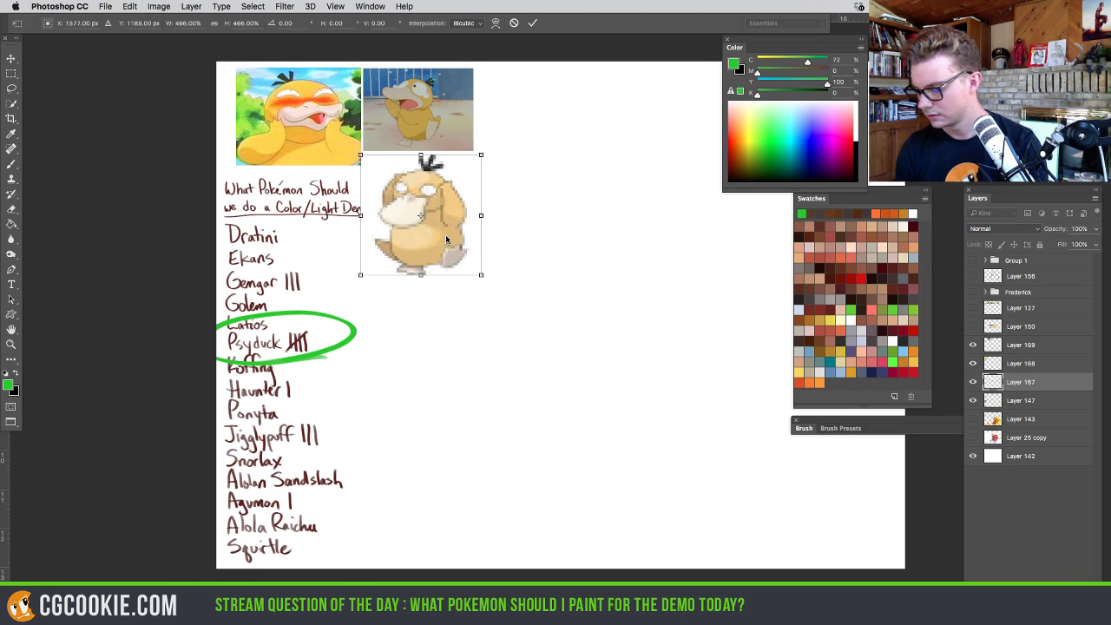
key(Return)
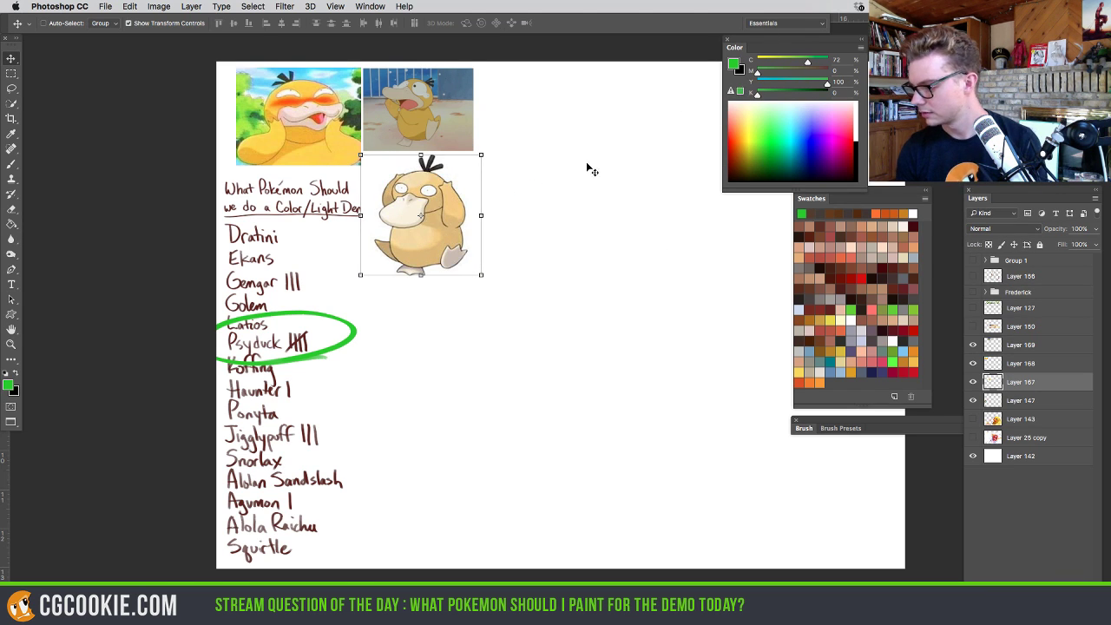
Add a new layer above Layer 169 and set up a golden-brown brush sampled from the reference, size 26 at 99% opacity
drag(588, 168, 415, 162)
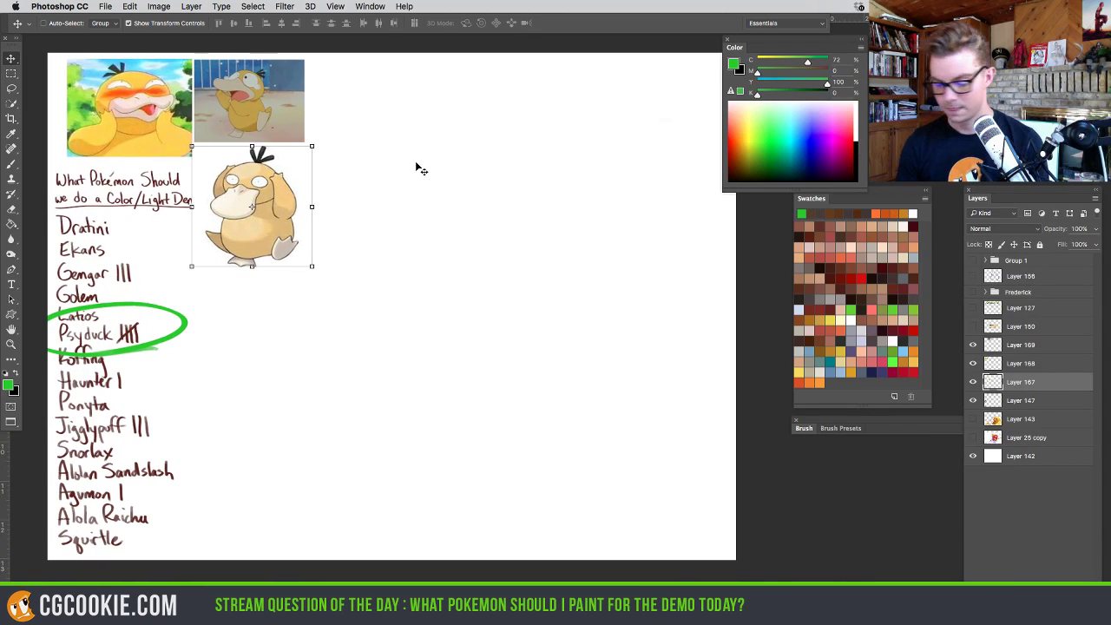
key(b)
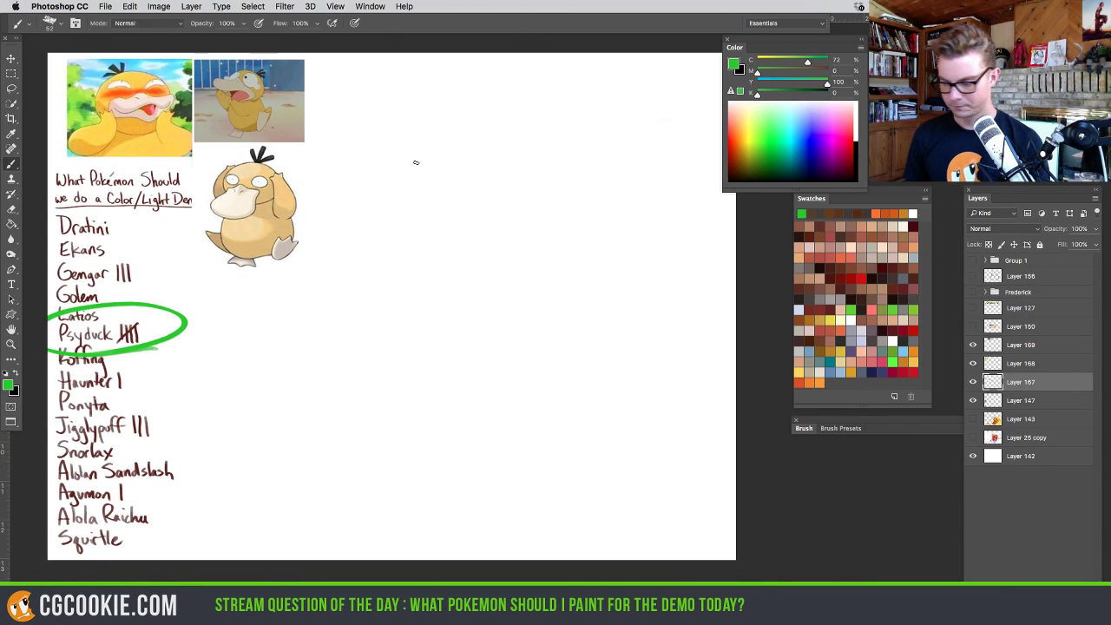
click(998, 344)
key(ctrl+shift+alt+n)
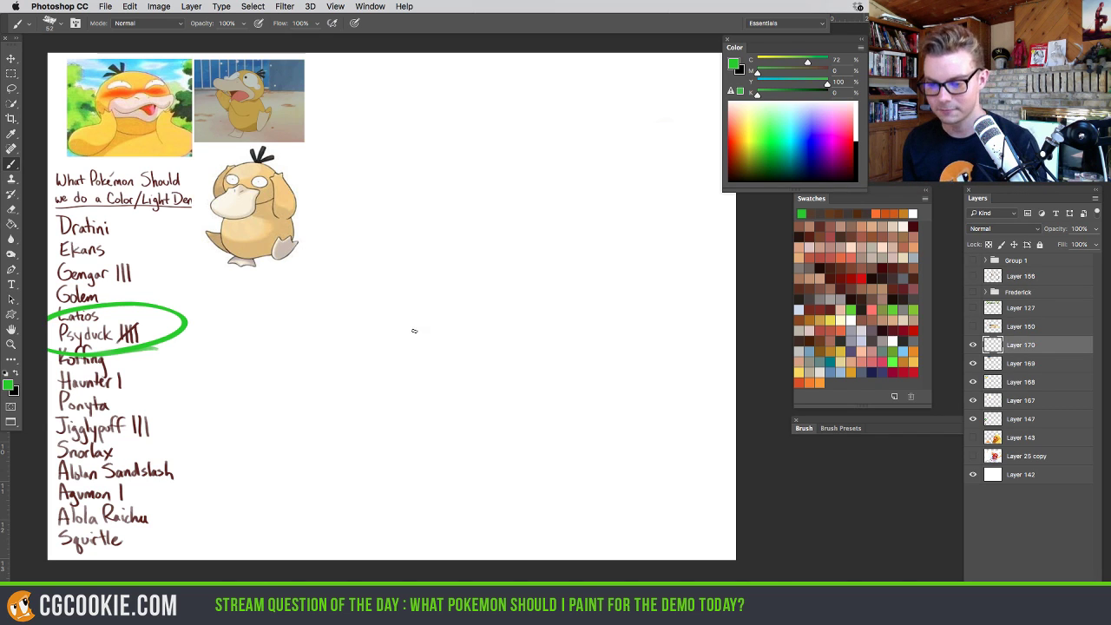
alt+click(257, 123)
drag(466, 287, 486, 289)
key(9)
key(3)
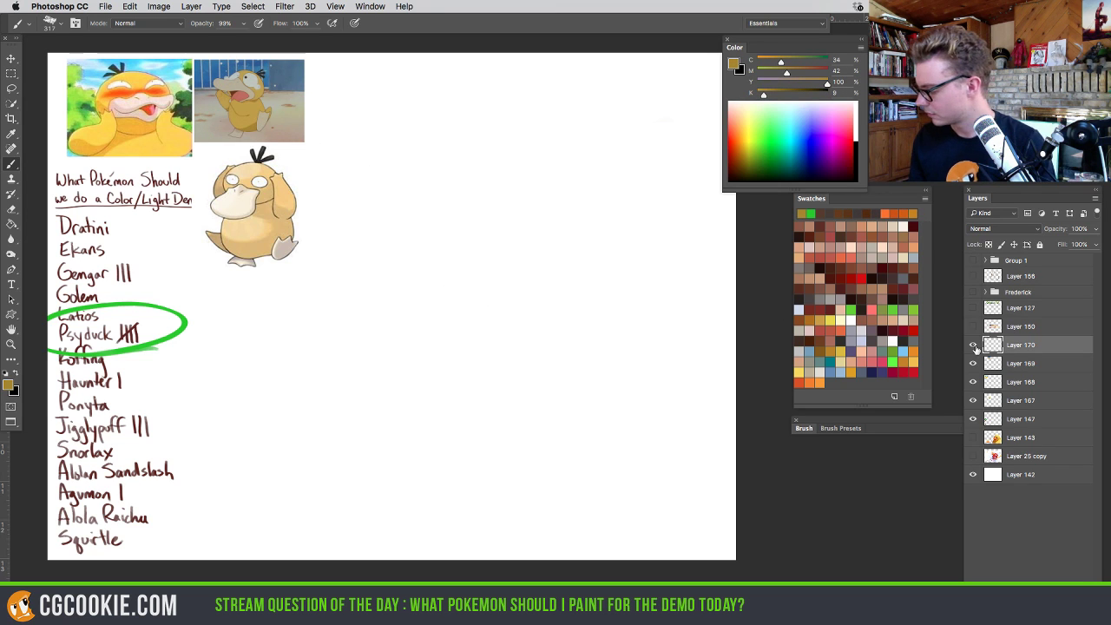
click(973, 345)
click(972, 345)
drag(452, 244, 417, 252)
Sketch Psyduck's round head with loose overlapping circles on the blank canvas and add three hair tufts on top
mouse_move(425, 269)
mouse_down()
mouse_move(399, 208)
mouse_move(571, 191)
mouse_move(460, 150)
mouse_move(594, 226)
mouse_move(450, 311)
mouse_move(583, 176)
mouse_up()
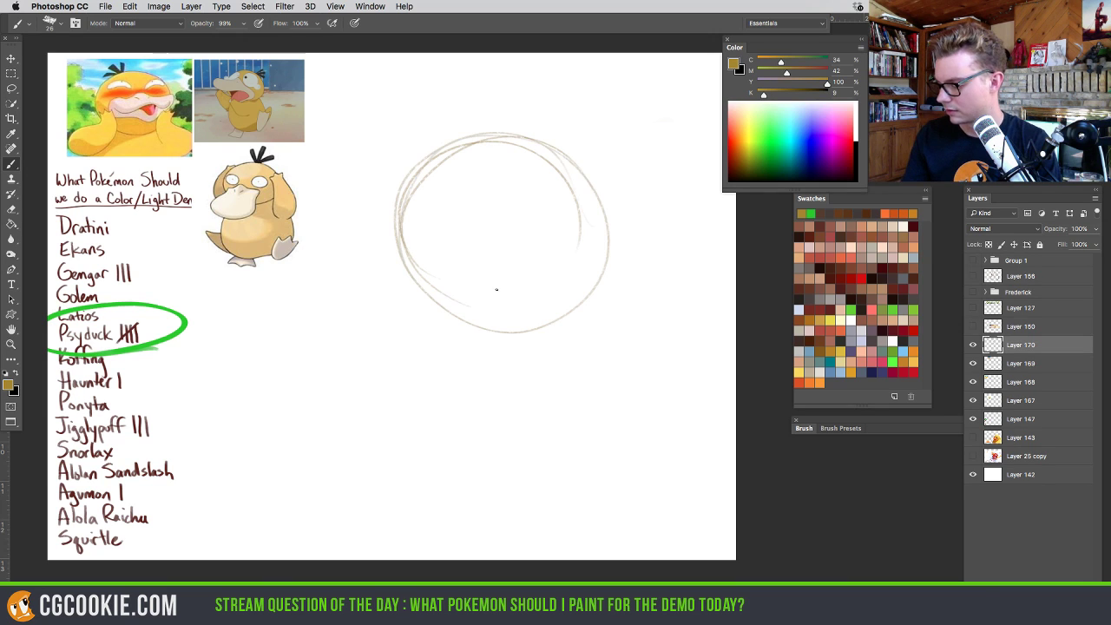
mouse_move(413, 183)
mouse_down()
mouse_move(519, 321)
mouse_move(587, 210)
mouse_up()
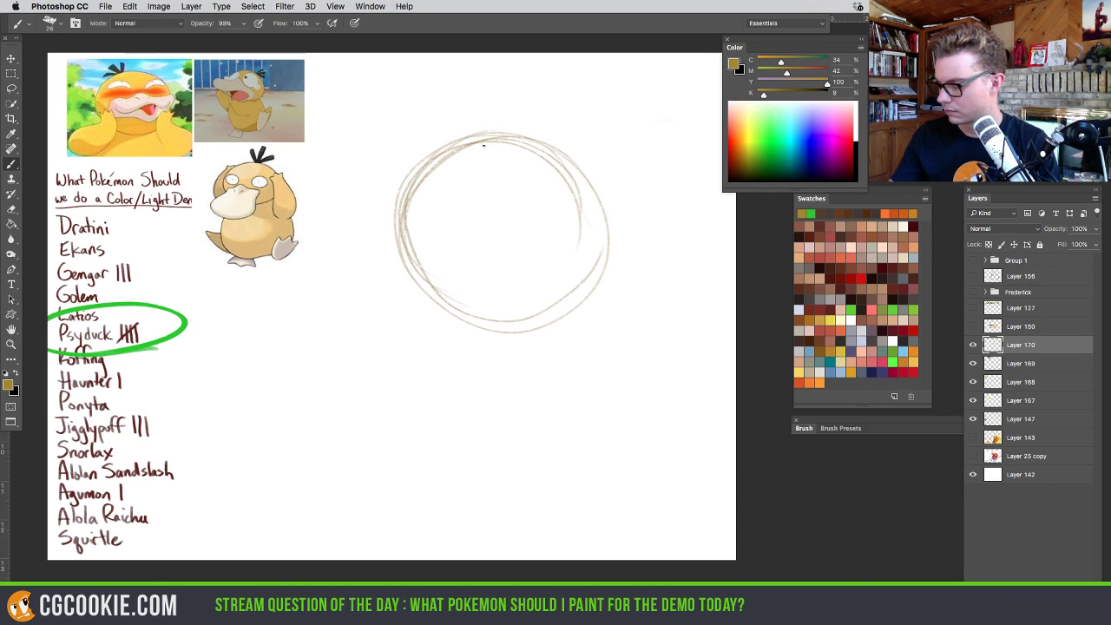
mouse_move(473, 146)
mouse_down()
mouse_move(476, 94)
mouse_move(484, 130)
mouse_move(520, 82)
mouse_move(503, 137)
mouse_move(422, 280)
mouse_up()
drag(434, 160, 408, 290)
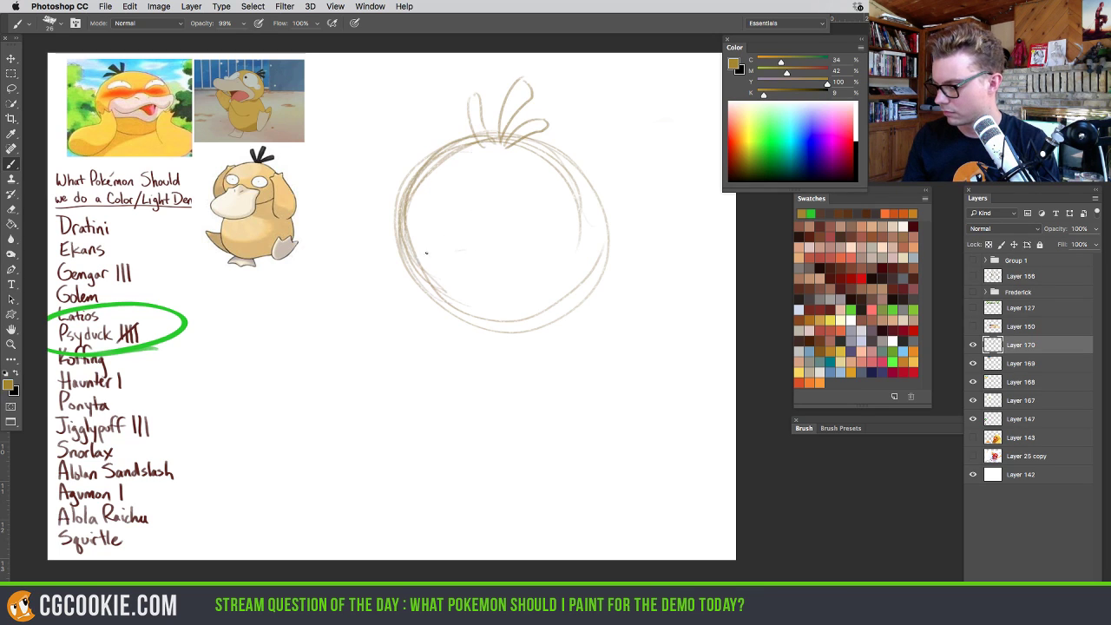
Sketch two round eyes with tiny pupils and a large rounded bill that flares out below the head
mouse_move(426, 252)
mouse_down()
mouse_move(415, 217)
mouse_move(442, 236)
mouse_up()
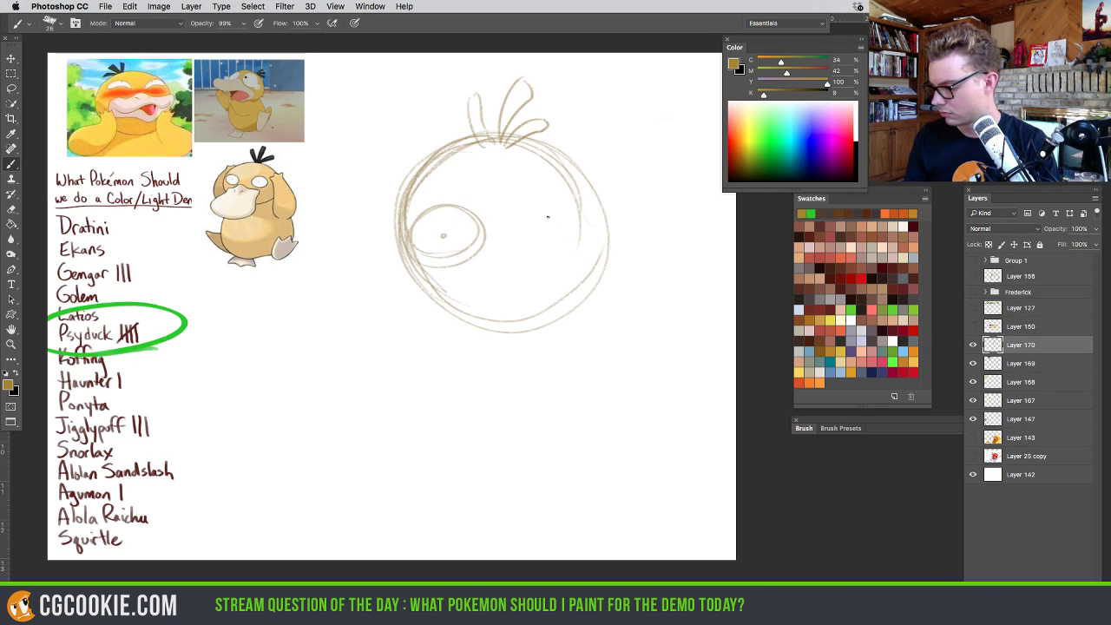
mouse_move(548, 217)
mouse_down()
mouse_move(566, 269)
mouse_move(582, 256)
mouse_up()
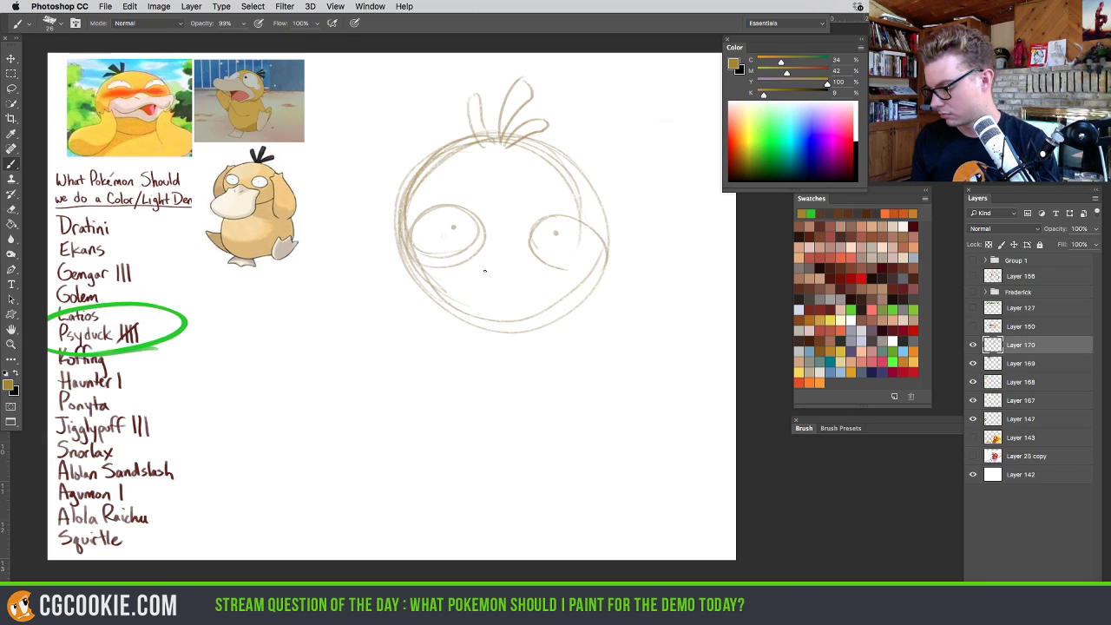
mouse_move(436, 289)
mouse_down()
mouse_move(514, 292)
mouse_move(493, 270)
mouse_move(543, 290)
mouse_up()
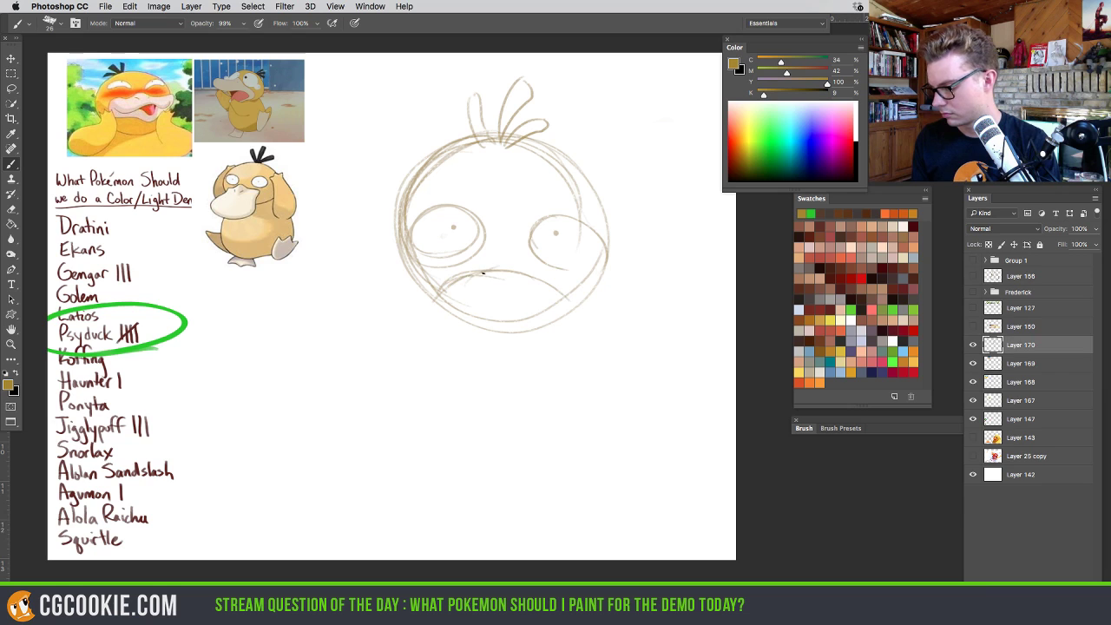
mouse_move(470, 278)
mouse_down()
mouse_move(495, 263)
mouse_move(527, 275)
mouse_move(501, 263)
mouse_move(427, 289)
mouse_move(451, 276)
mouse_move(437, 281)
mouse_move(442, 303)
mouse_move(408, 354)
mouse_move(551, 387)
mouse_up()
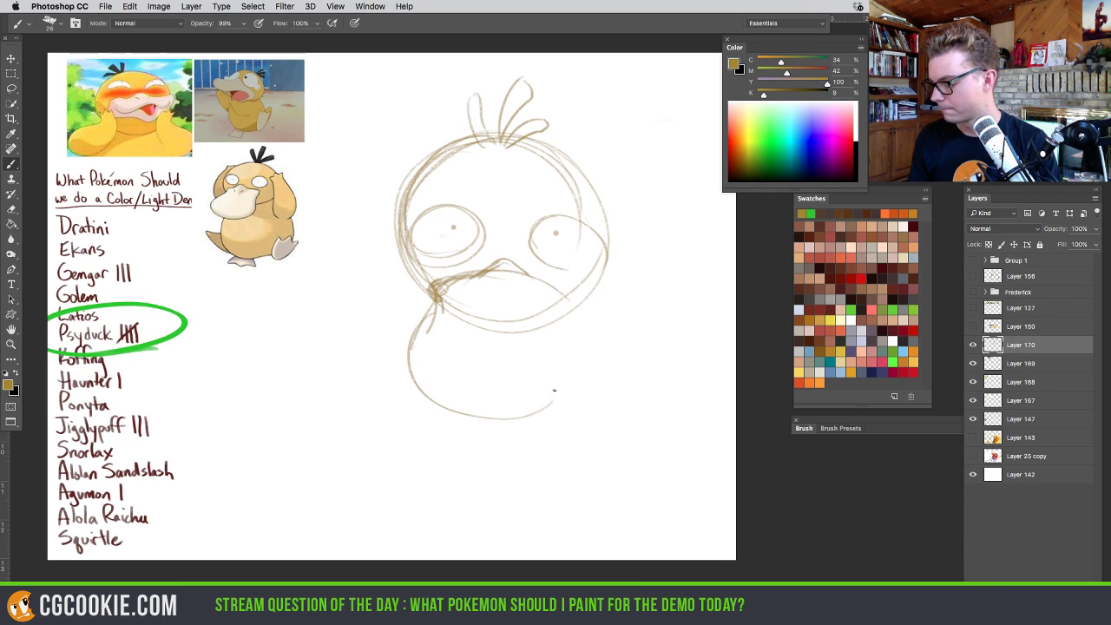
mouse_move(417, 330)
mouse_down()
mouse_move(563, 415)
mouse_move(560, 311)
mouse_up()
mouse_move(592, 387)
mouse_down()
mouse_move(543, 301)
mouse_move(592, 373)
mouse_move(526, 420)
mouse_up()
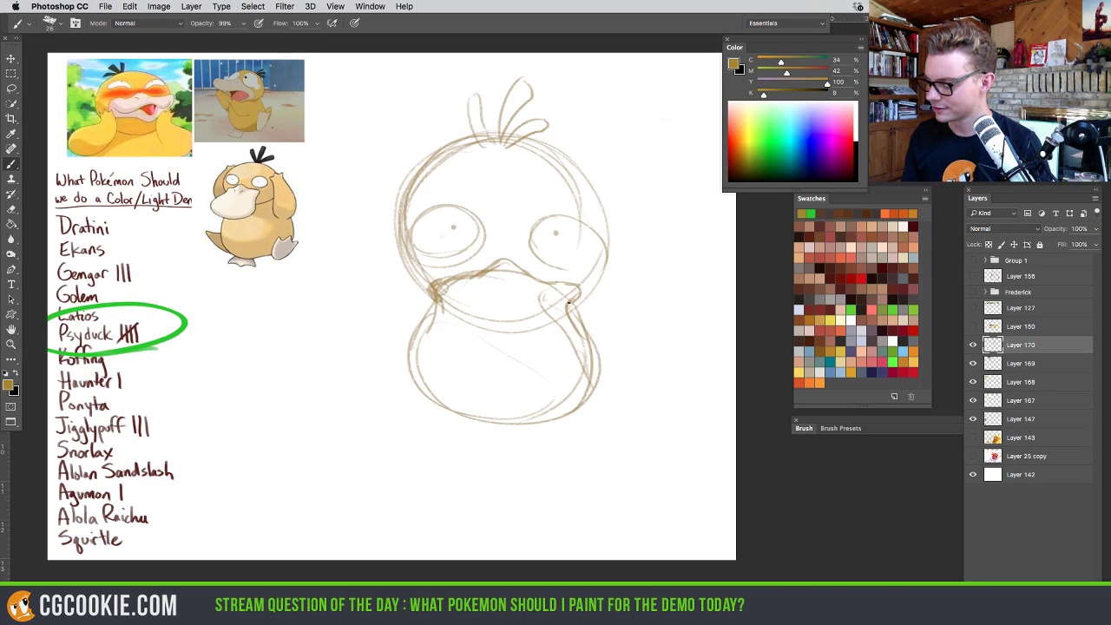
Close the outline of the right eye and reinforce the right contour of the head down to the bill
drag(564, 269, 597, 258)
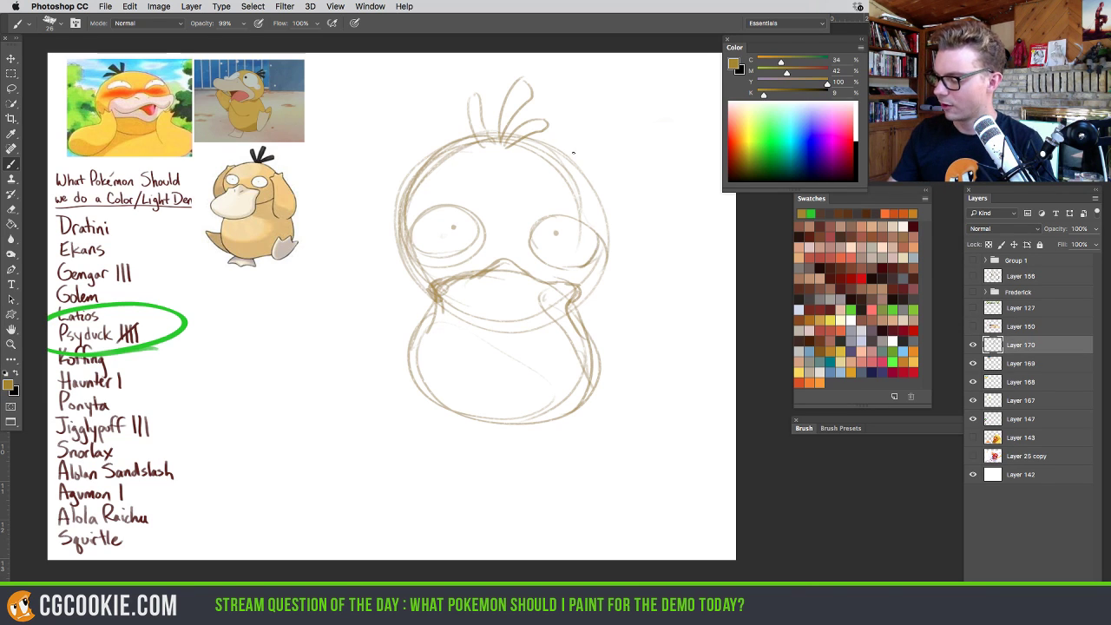
mouse_move(555, 148)
mouse_down()
mouse_move(613, 231)
mouse_move(589, 178)
mouse_move(594, 273)
mouse_up()
drag(607, 221, 573, 308)
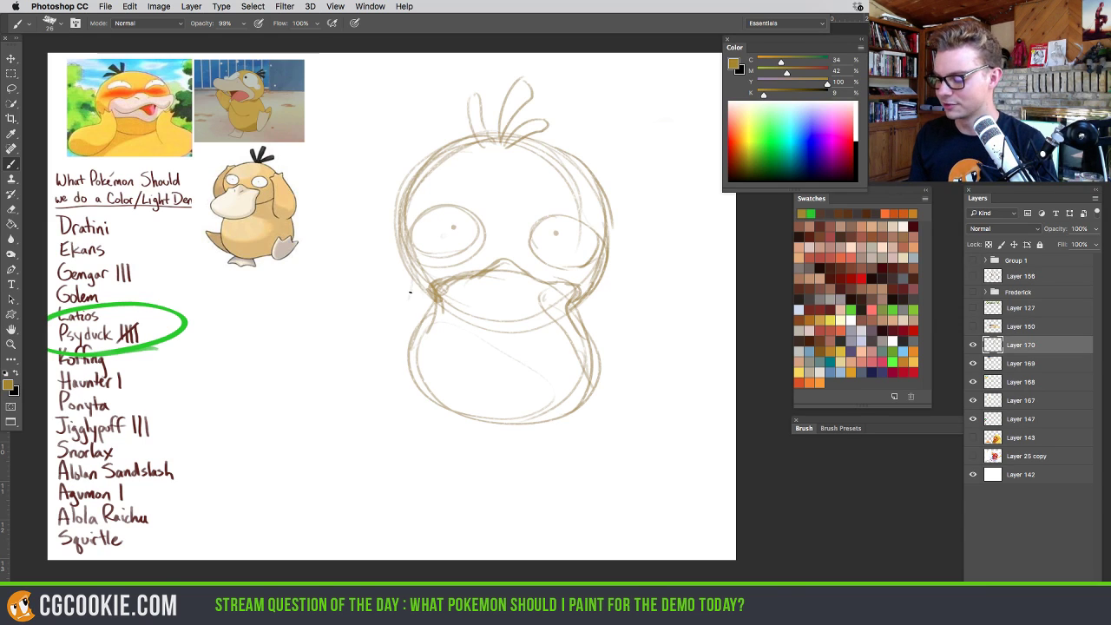
Sketch the left arm curving down from the head to a jagged hand, undoing one misplaced stroke
drag(413, 288, 355, 356)
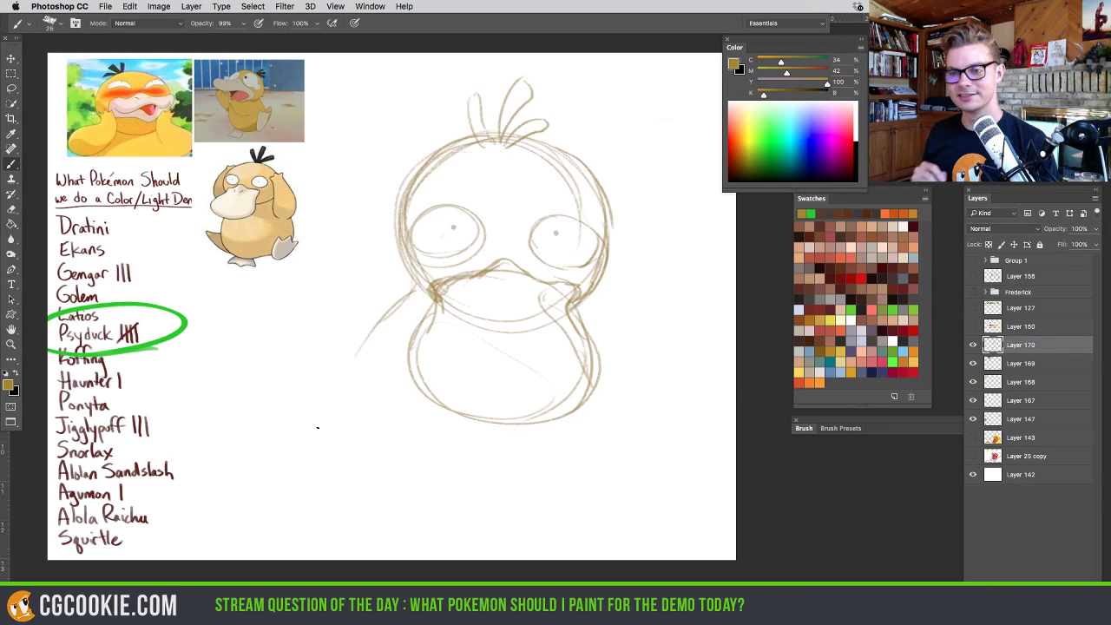
drag(414, 295, 340, 373)
mouse_move(373, 327)
mouse_down()
mouse_move(336, 395)
mouse_move(342, 437)
mouse_up()
key(super+z)
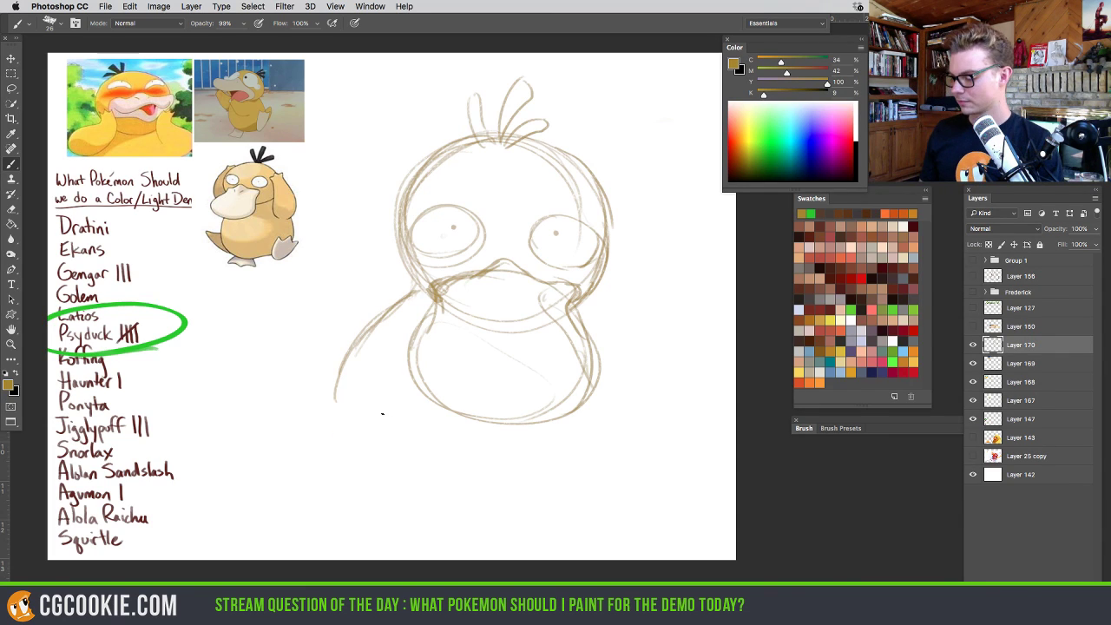
drag(391, 310, 338, 426)
mouse_move(338, 375)
mouse_down()
mouse_move(344, 437)
mouse_move(372, 456)
mouse_move(382, 436)
mouse_up()
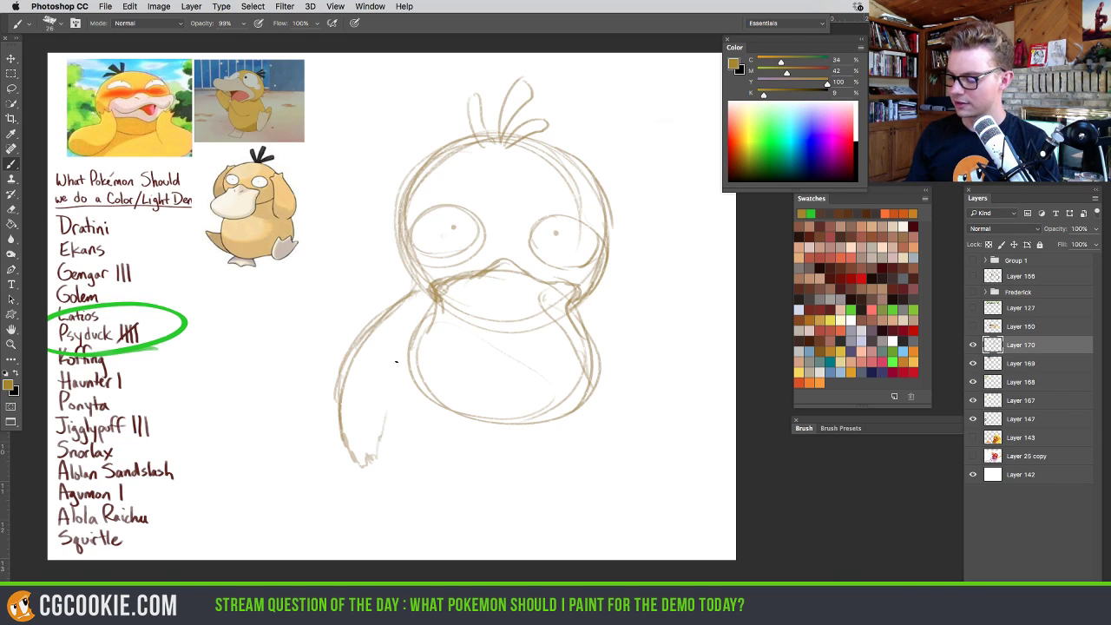
Sketch the plump rounded body below the bill and the right arm hanging down along its side
mouse_move(396, 361)
mouse_down()
mouse_move(384, 447)
mouse_move(371, 445)
mouse_move(366, 463)
mouse_move(466, 518)
mouse_move(615, 473)
mouse_up()
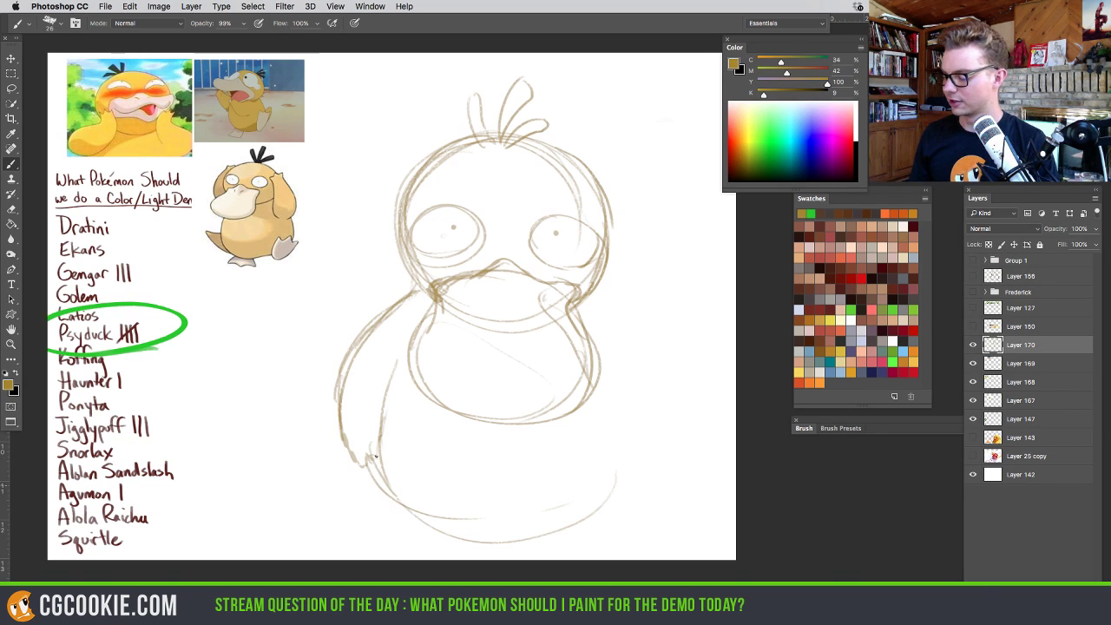
mouse_move(387, 491)
mouse_down()
mouse_move(519, 533)
mouse_move(452, 529)
mouse_move(609, 514)
mouse_up()
mouse_move(606, 349)
mouse_down()
mouse_move(624, 434)
mouse_move(616, 482)
mouse_up()
drag(602, 366, 612, 481)
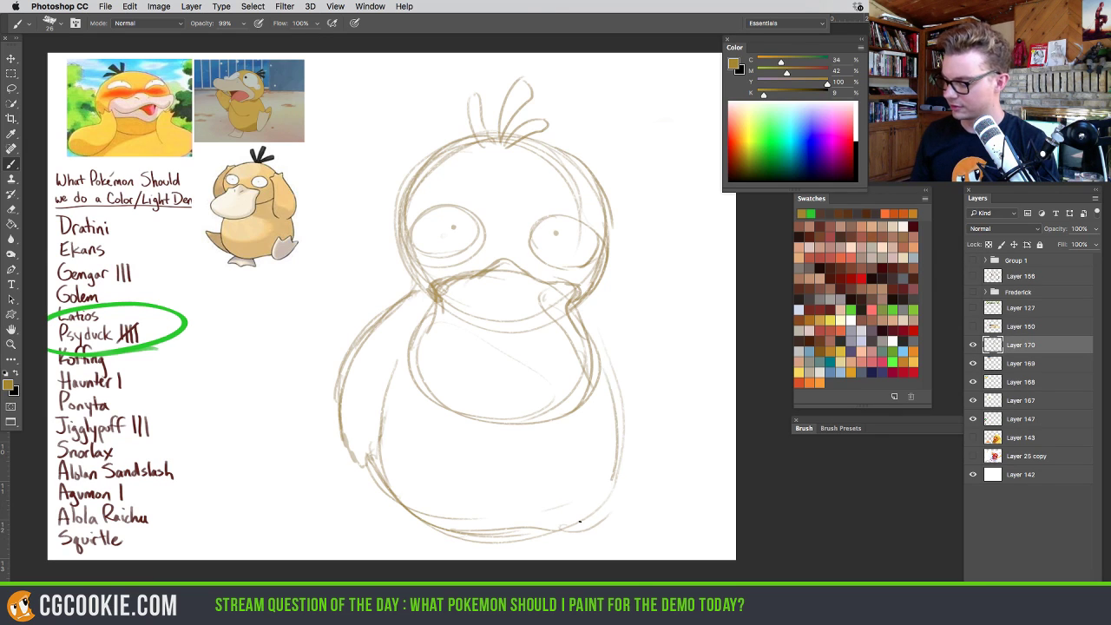
mouse_move(585, 300)
mouse_down()
mouse_move(630, 356)
mouse_move(648, 425)
mouse_up()
mouse_move(646, 369)
mouse_down()
mouse_move(633, 474)
mouse_move(624, 469)
mouse_up()
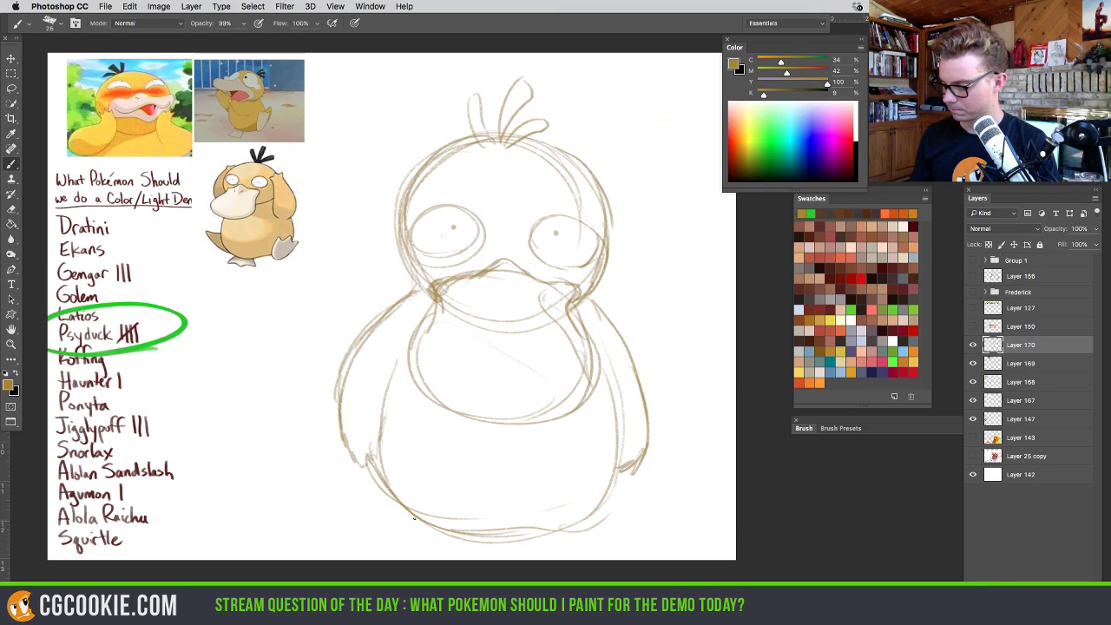
Sketch two webbed feet beneath the body, undoing the first attempt at the left foot
drag(410, 522, 432, 542)
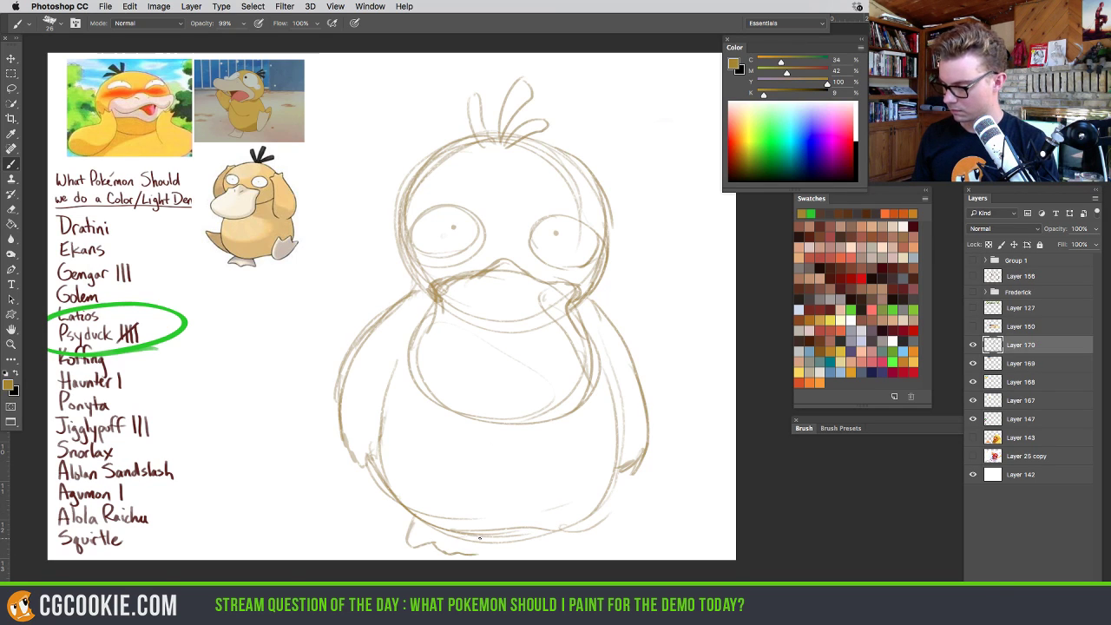
key(ctrl+z)
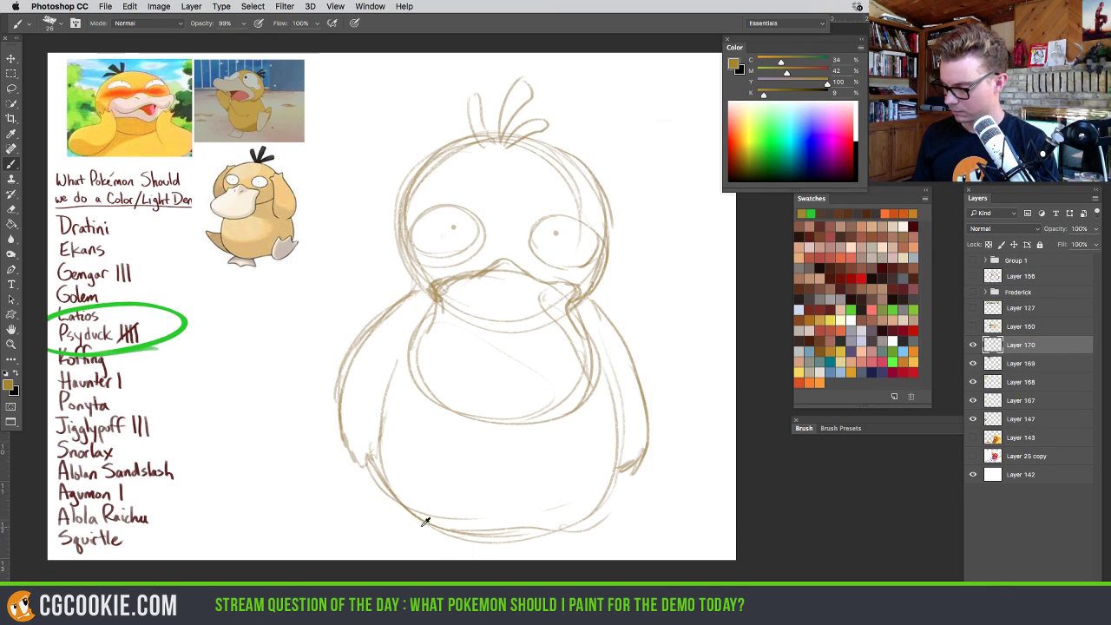
key(super+z)
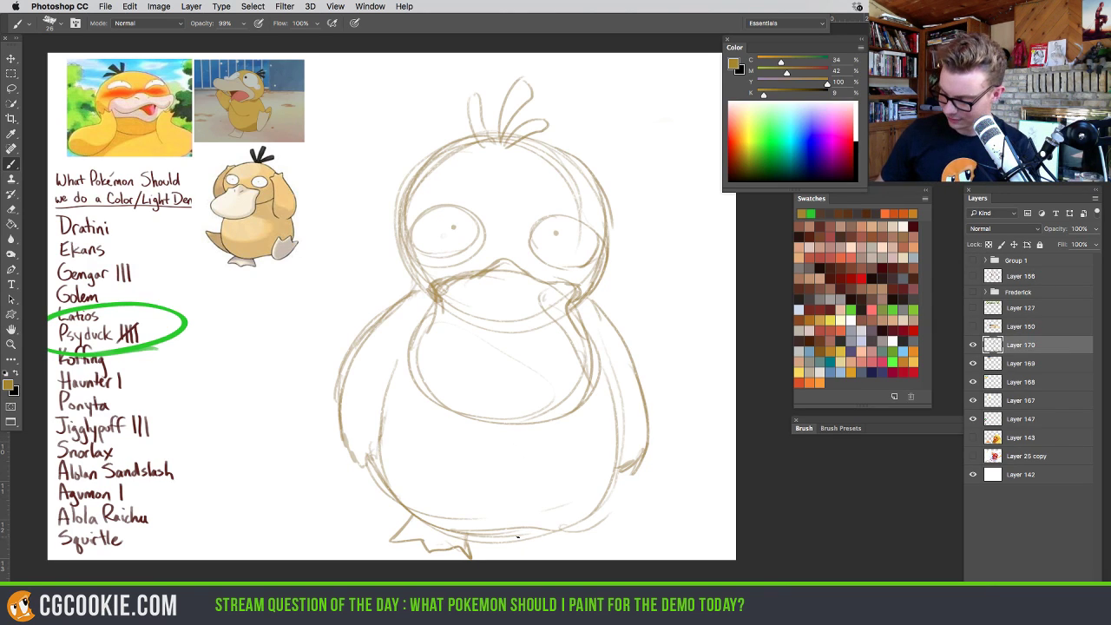
mouse_move(527, 547)
mouse_down()
mouse_move(536, 556)
mouse_move(599, 545)
mouse_up()
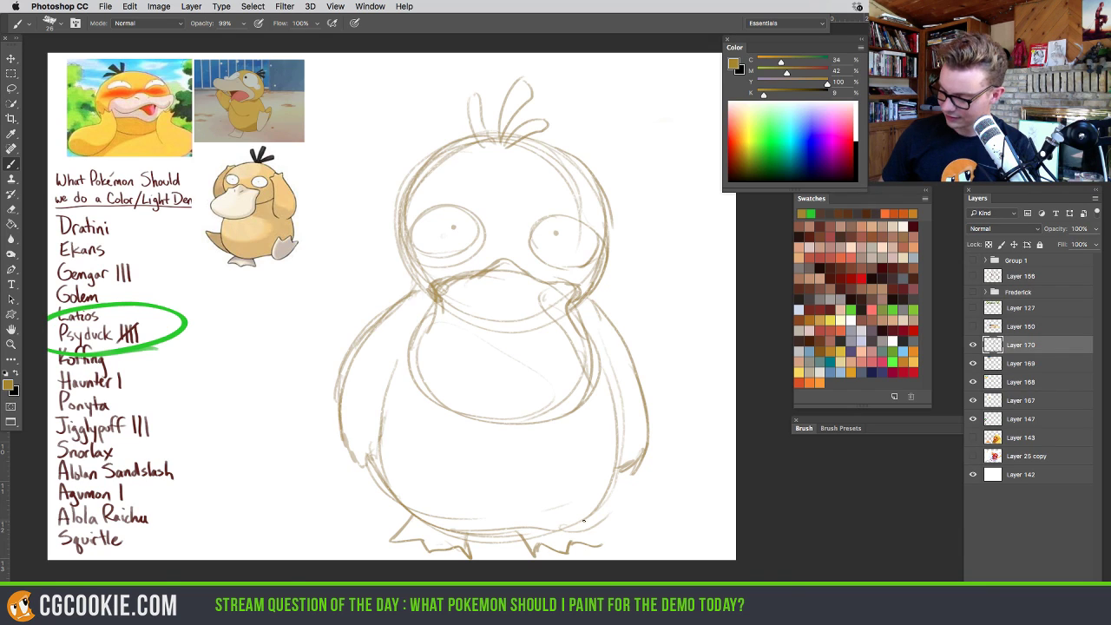
Strengthen the body's side and bottom contours with additional sketch strokes, then switch to the Move tool
drag(613, 450, 580, 523)
drag(623, 380, 605, 500)
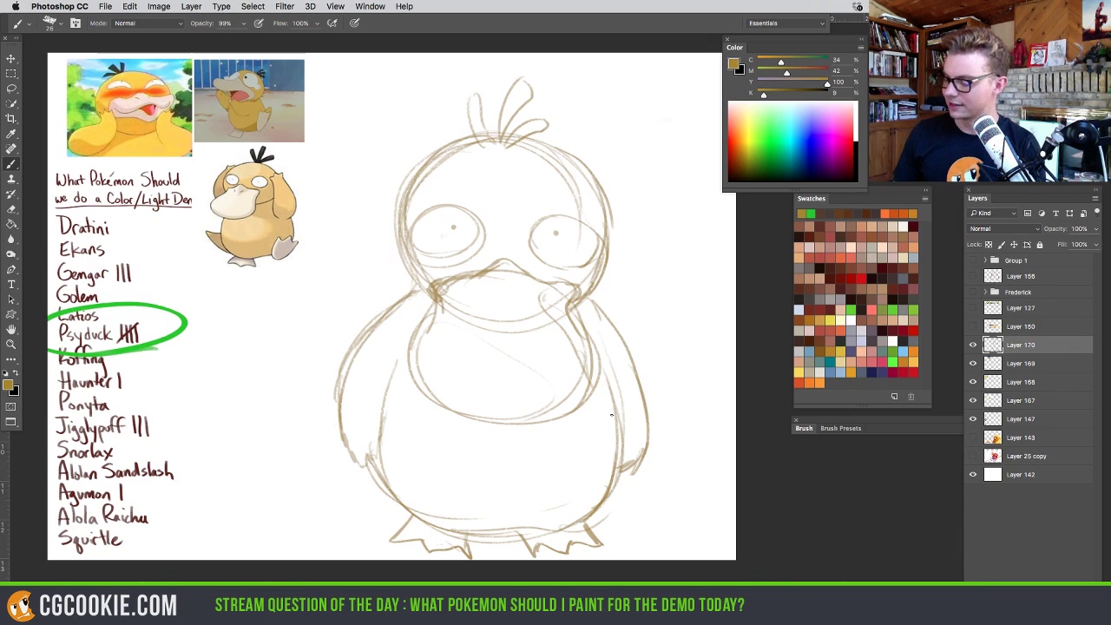
drag(613, 429, 558, 517)
mouse_move(398, 356)
mouse_down()
mouse_move(383, 446)
mouse_move(390, 482)
mouse_move(465, 531)
mouse_up()
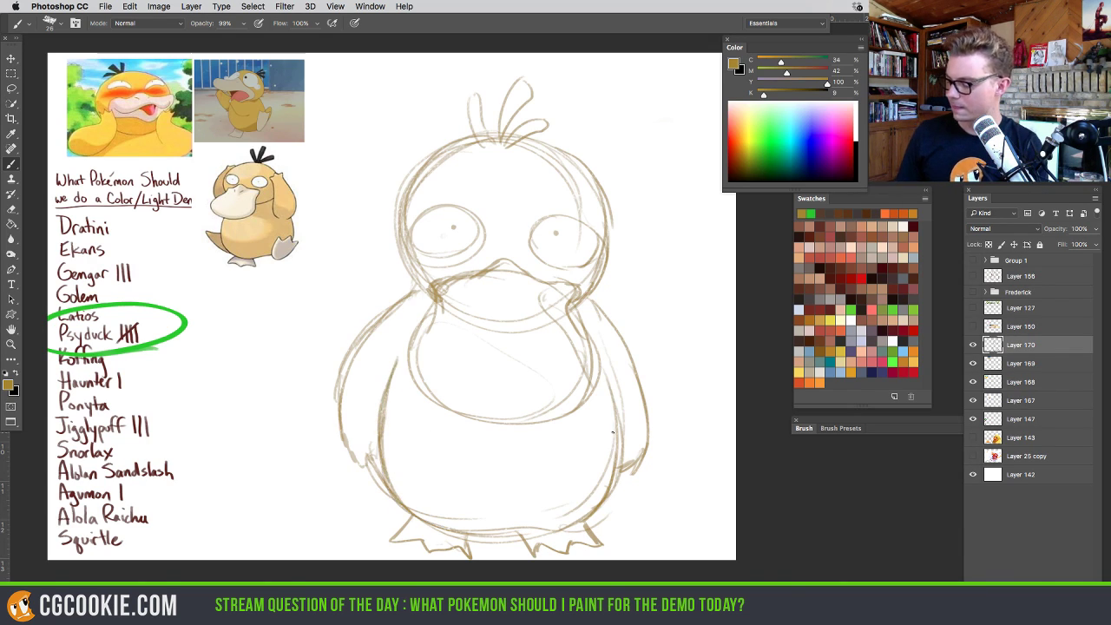
drag(618, 439, 540, 522)
drag(593, 488, 533, 532)
drag(608, 452, 512, 531)
key(v)
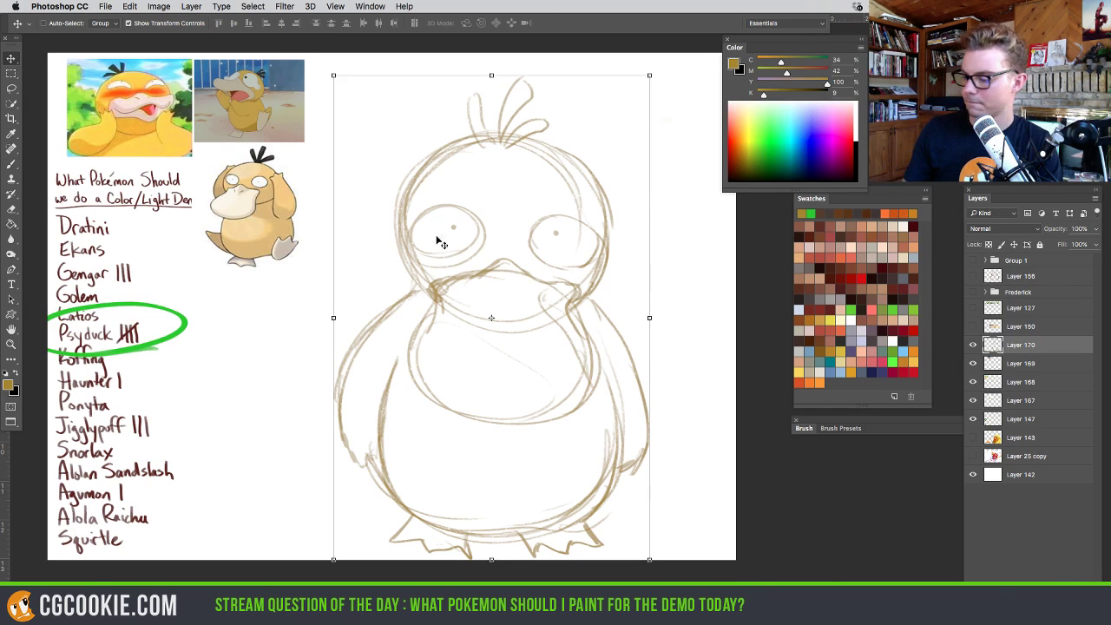
Scale the Psyduck sketch down, reposition it within the canvas, and flip the canvas horizontally
drag(545, 393, 531, 371)
key(ctrl+t)
drag(639, 52, 602, 109)
drag(507, 345, 541, 316)
key(Return)
key(ctrl+shift+h)
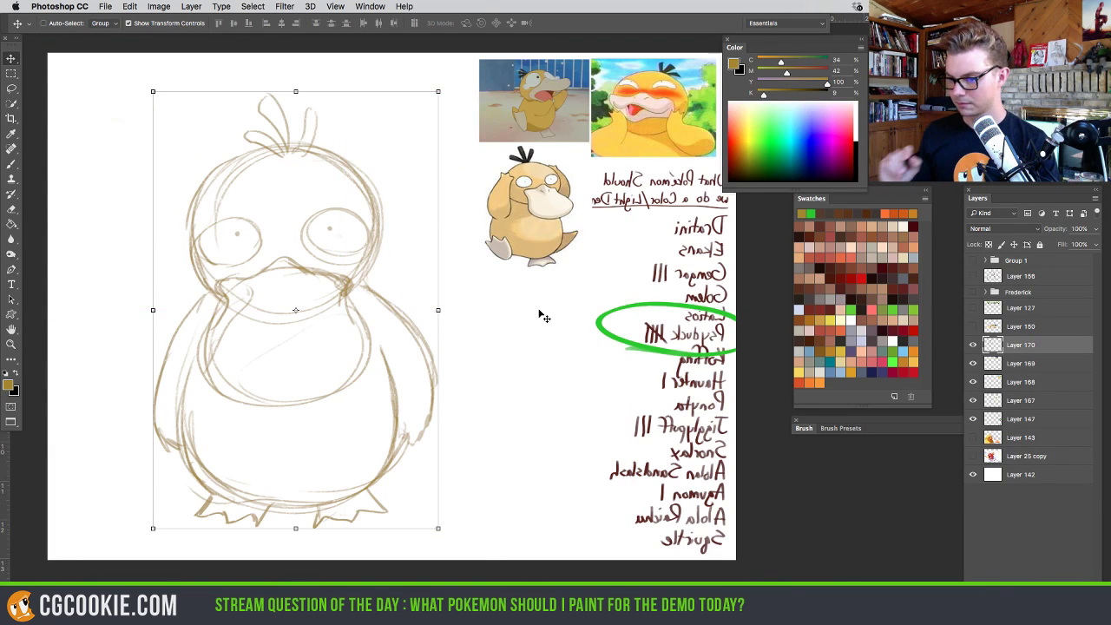
Reinforce the contours along the left side of Psyduck's head and body with extra brush strokes
key(b)
mouse_move(260, 152)
mouse_down()
mouse_move(226, 161)
mouse_move(196, 212)
mouse_move(201, 265)
mouse_up()
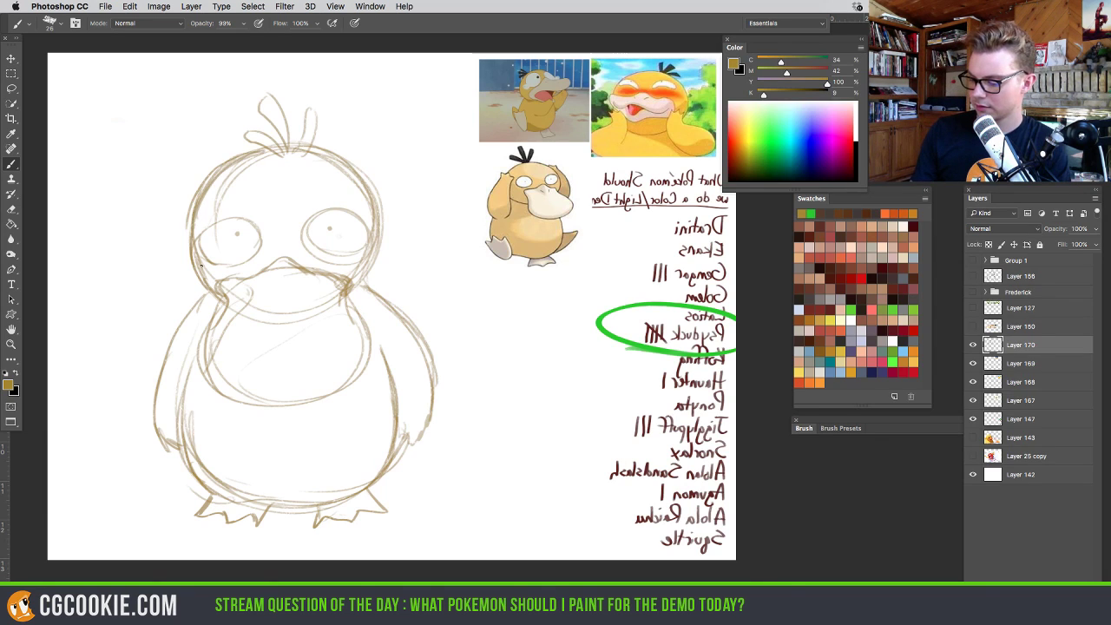
drag(219, 215, 199, 292)
drag(368, 267, 360, 284)
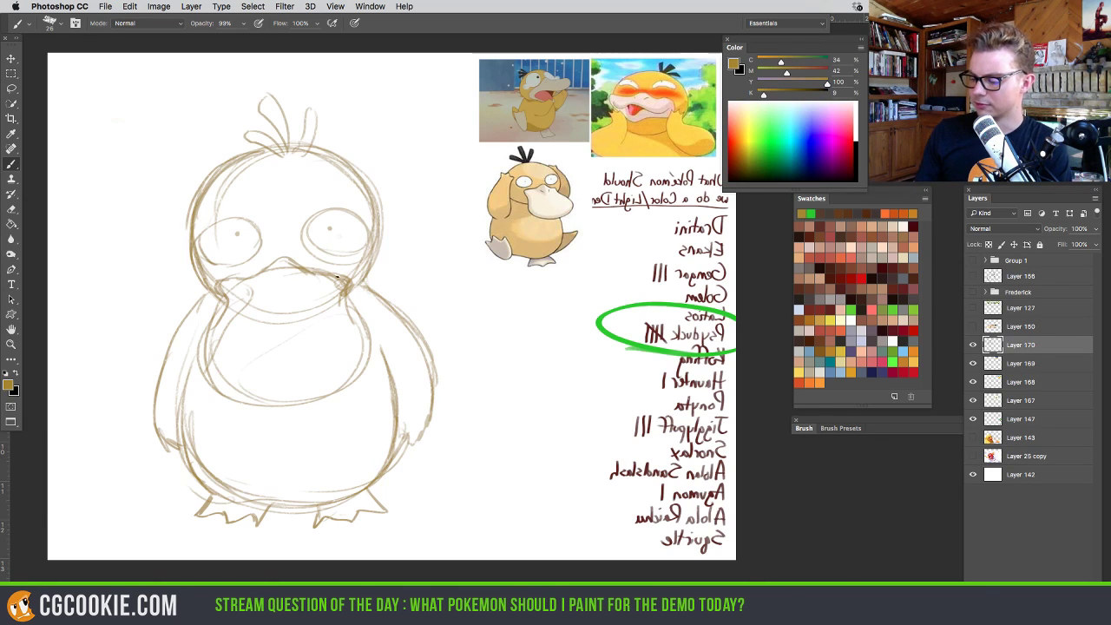
drag(208, 184, 206, 359)
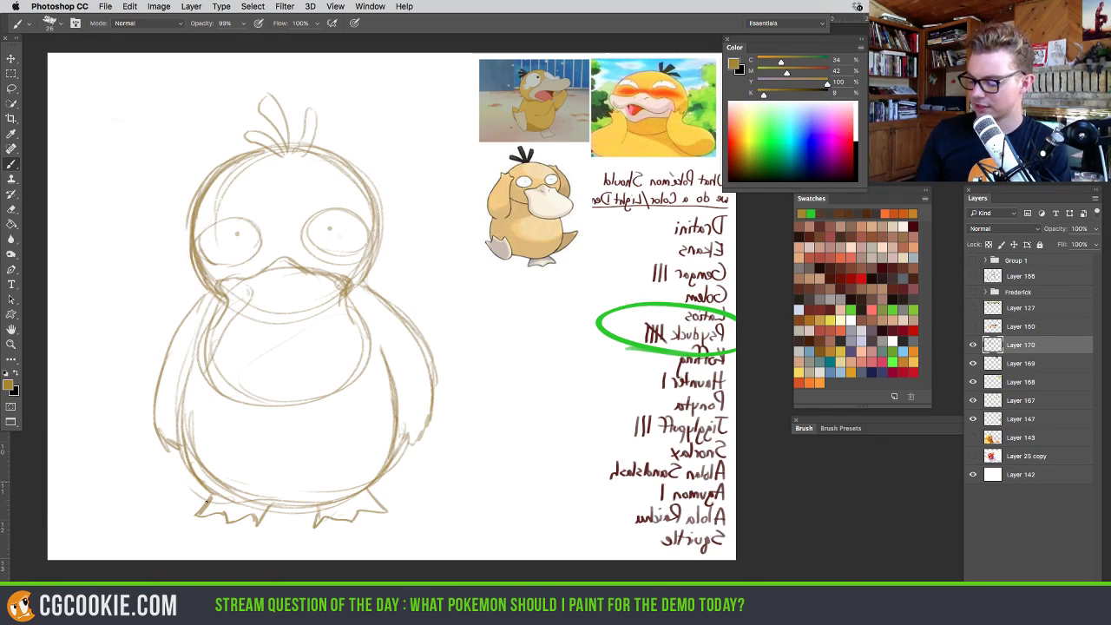
drag(207, 321, 189, 458)
mouse_move(193, 350)
mouse_down()
mouse_move(181, 441)
mouse_move(189, 461)
mouse_move(186, 453)
mouse_up()
Redraw the outer contours of both arms with darker strokes, undoing one misplaced line on the left arm
drag(191, 312, 165, 391)
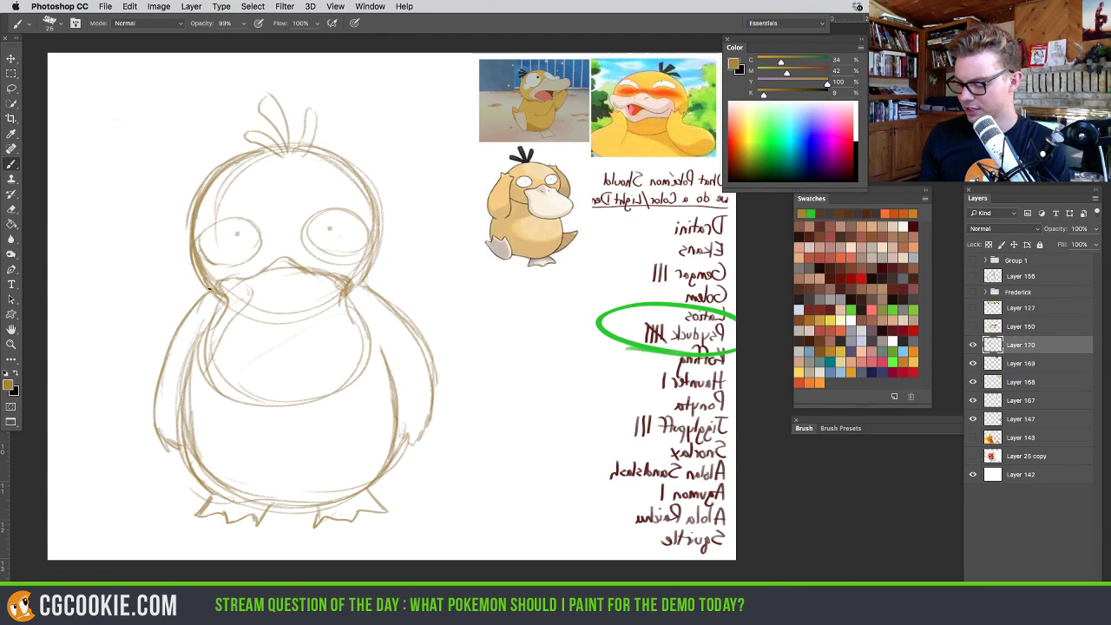
drag(211, 288, 164, 366)
key(super+z)
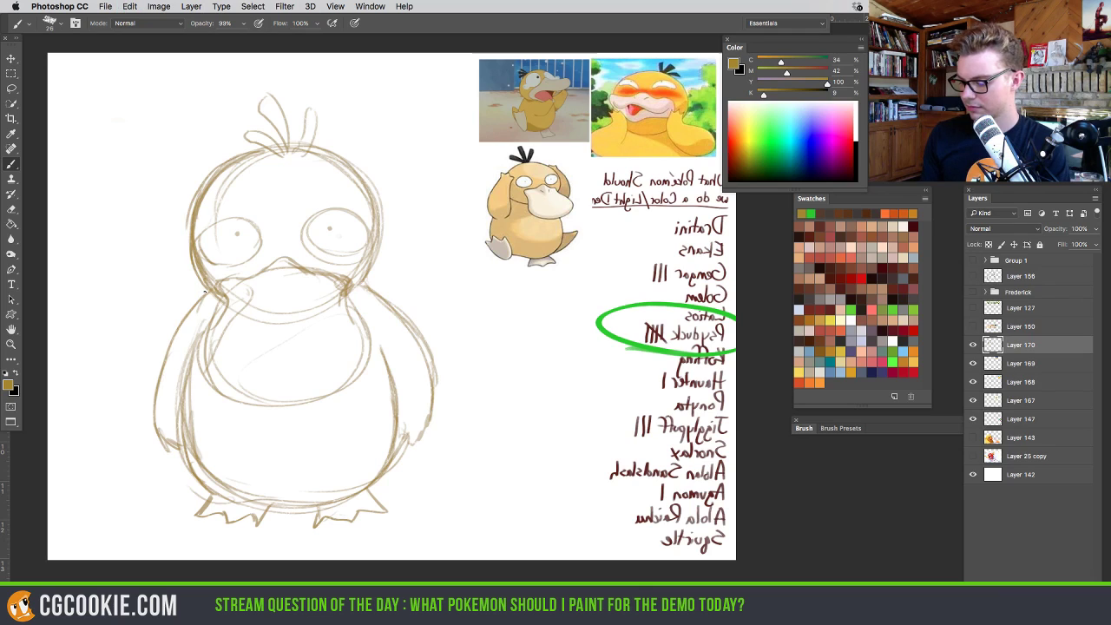
mouse_move(196, 300)
mouse_down()
mouse_move(165, 389)
mouse_move(170, 337)
mouse_move(154, 440)
mouse_up()
mouse_move(165, 337)
mouse_down()
mouse_move(160, 422)
mouse_move(157, 409)
mouse_move(169, 442)
mouse_move(154, 408)
mouse_move(189, 451)
mouse_up()
drag(418, 346, 429, 379)
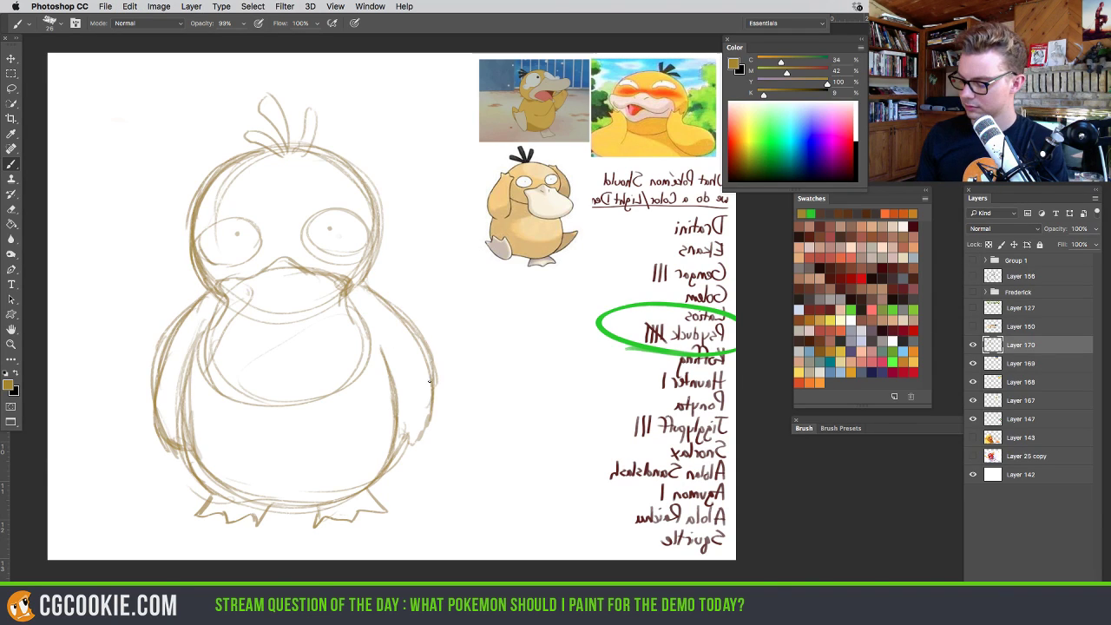
mouse_move(375, 295)
mouse_down()
mouse_move(411, 358)
mouse_move(378, 359)
mouse_up()
Darken the bill's upper contour, sketch a sweat drop beside the head, and flip the canvas back
key(e)
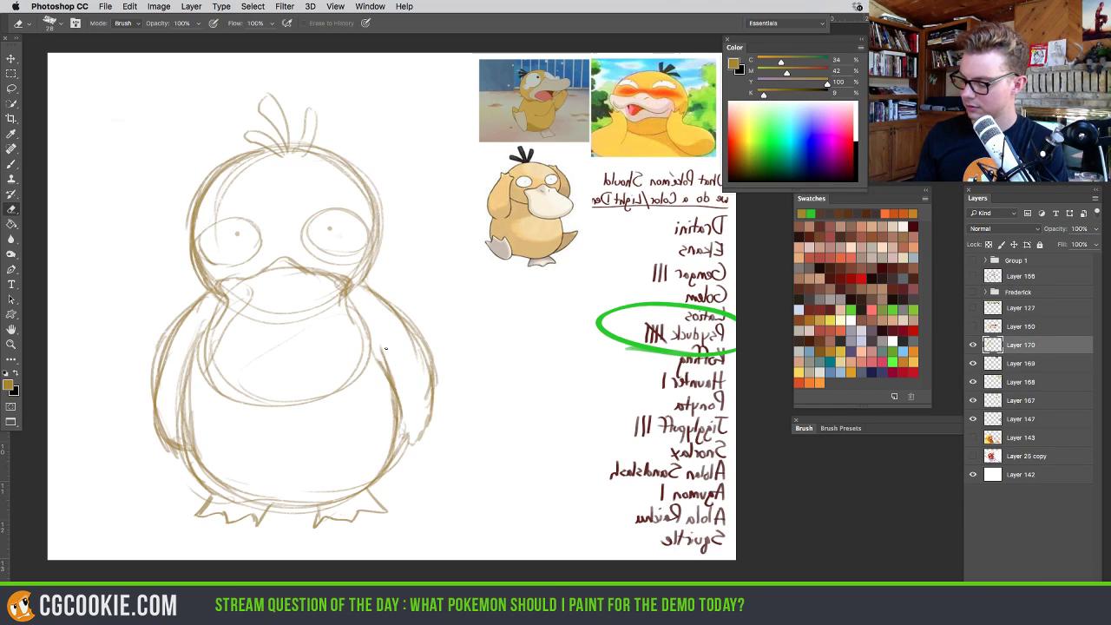
key(b)
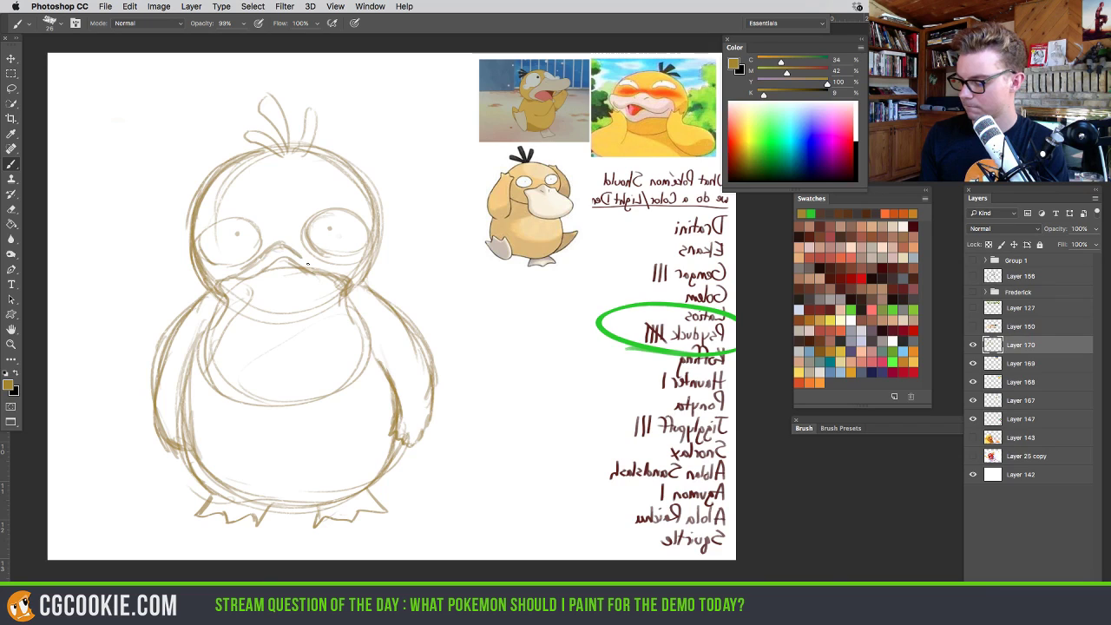
drag(307, 258, 339, 274)
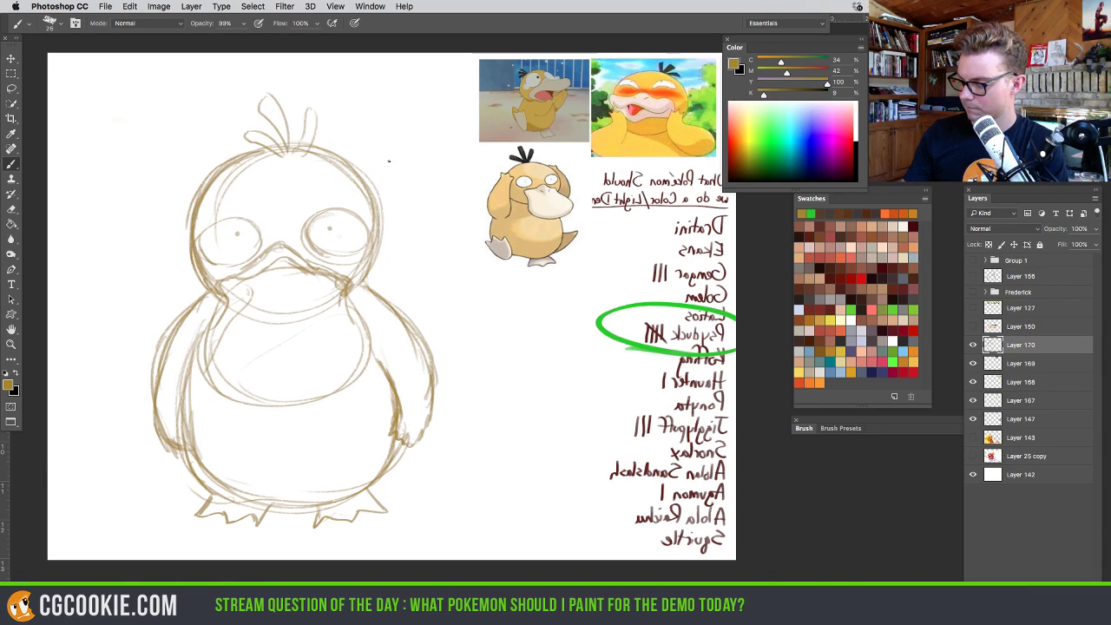
mouse_move(401, 145)
mouse_down()
mouse_move(394, 184)
mouse_move(414, 173)
mouse_up()
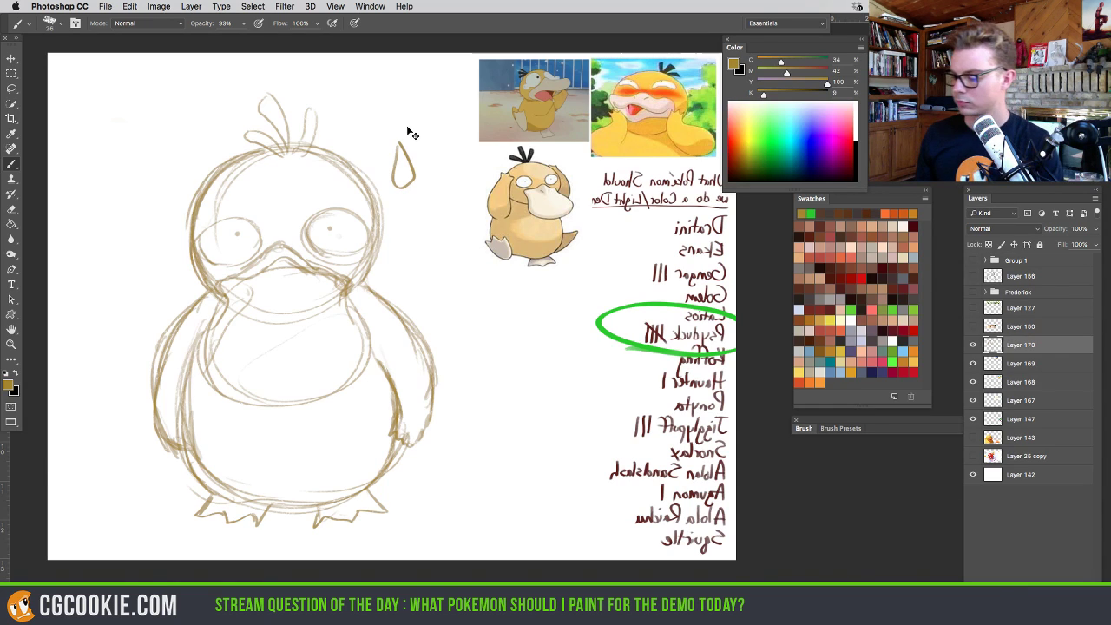
key(ctrl+shift+h)
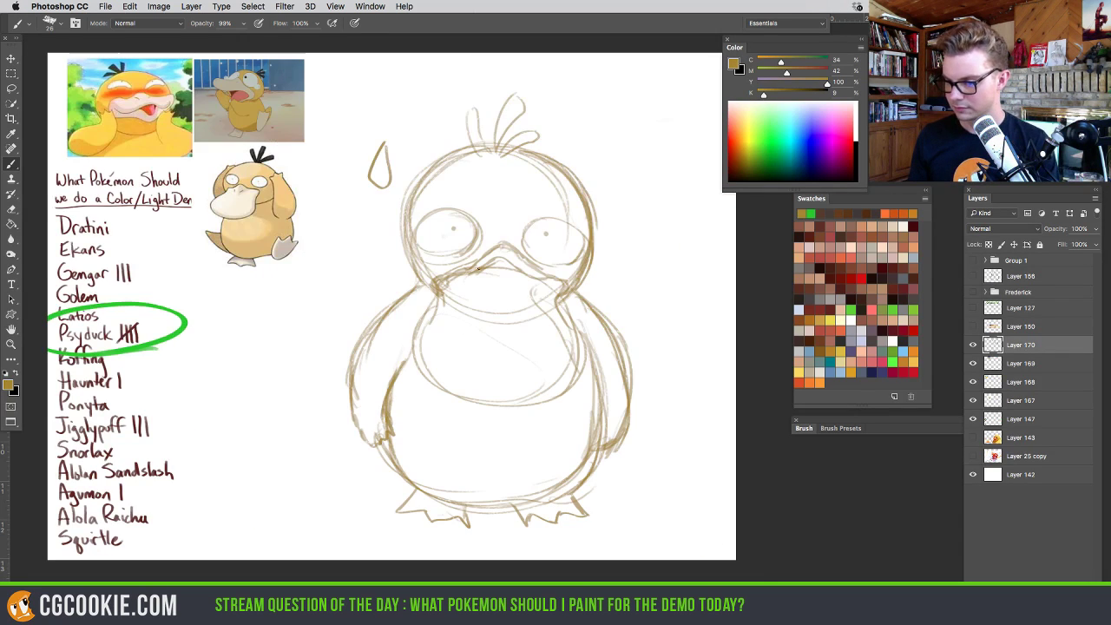
Lower the sketch layer's opacity to 20% and add a new layer above it
mouse_move(573, 356)
mouse_down()
mouse_move(570, 341)
mouse_move(608, 352)
mouse_up()
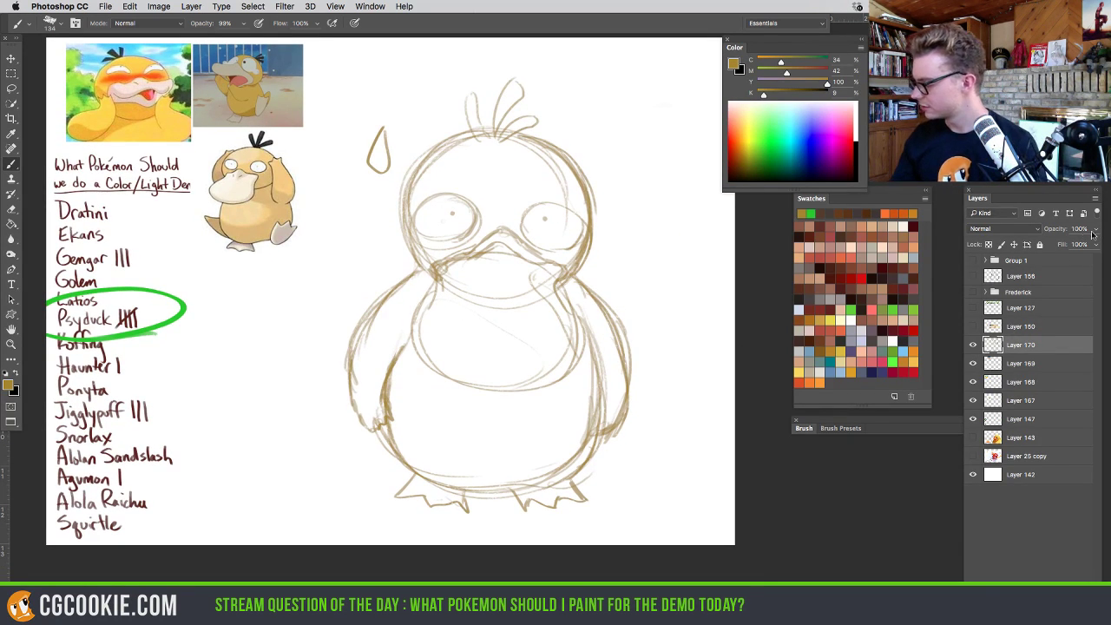
mouse_move(1094, 230)
mouse_down()
mouse_move(1072, 246)
mouse_move(1051, 240)
mouse_up()
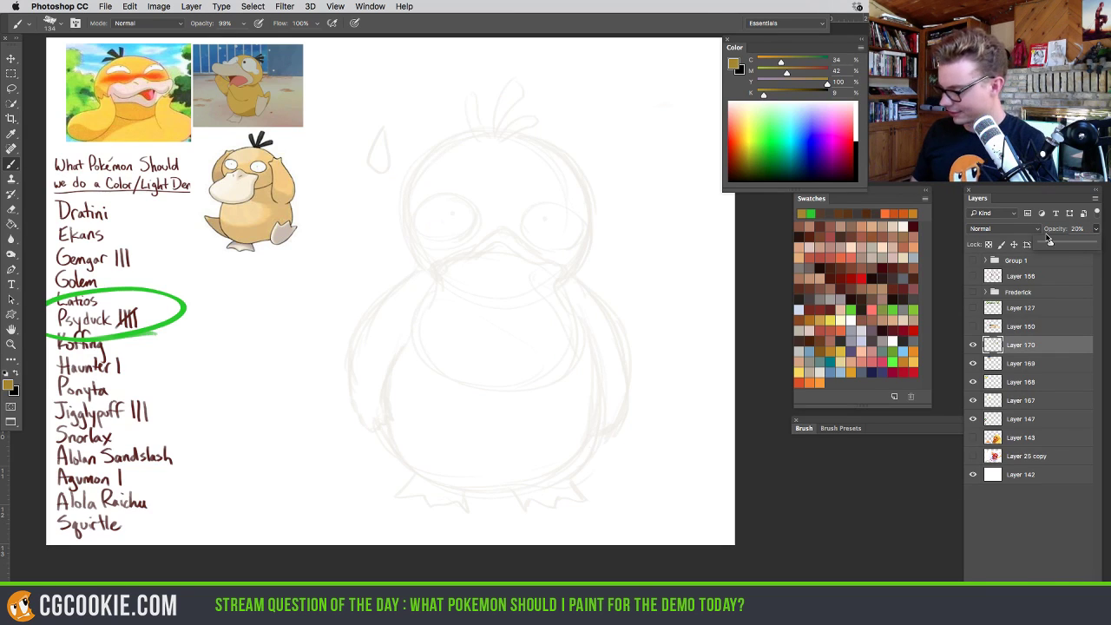
click(1067, 579)
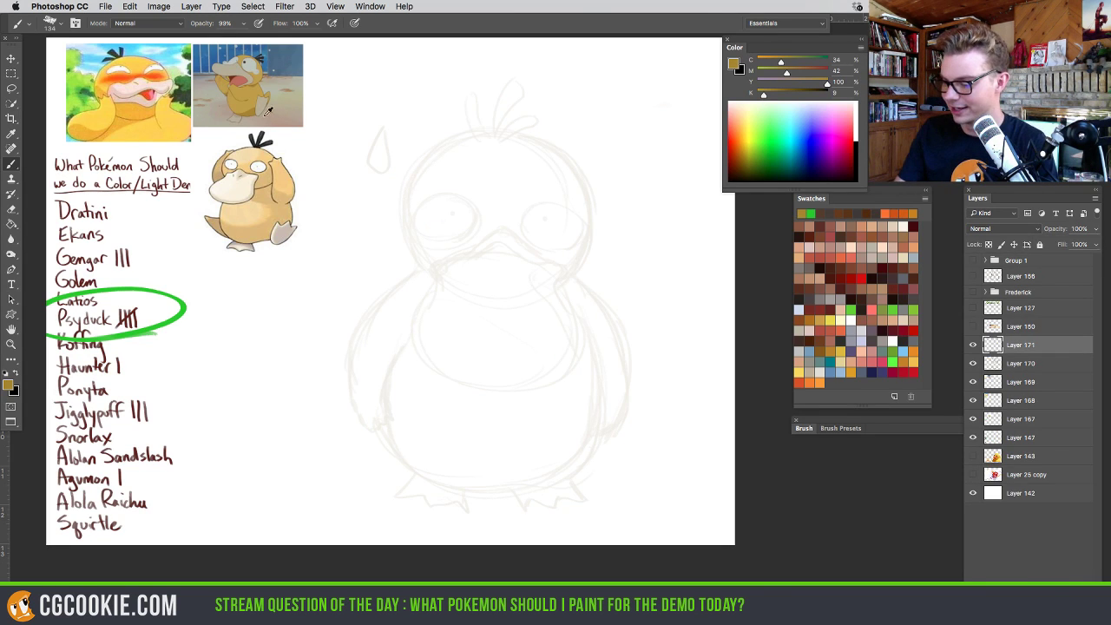
Sample a dark orange-brown from the shadow of the rubber duck painting on Layer 143, leaving that layer hidden
alt+click(130, 120)
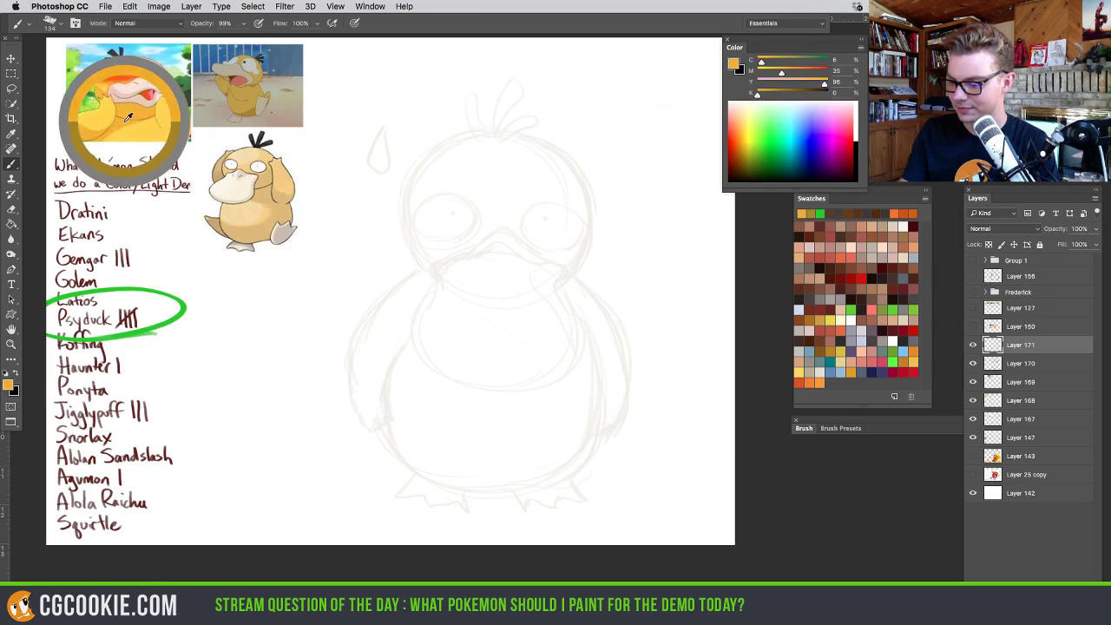
alt+click(252, 111)
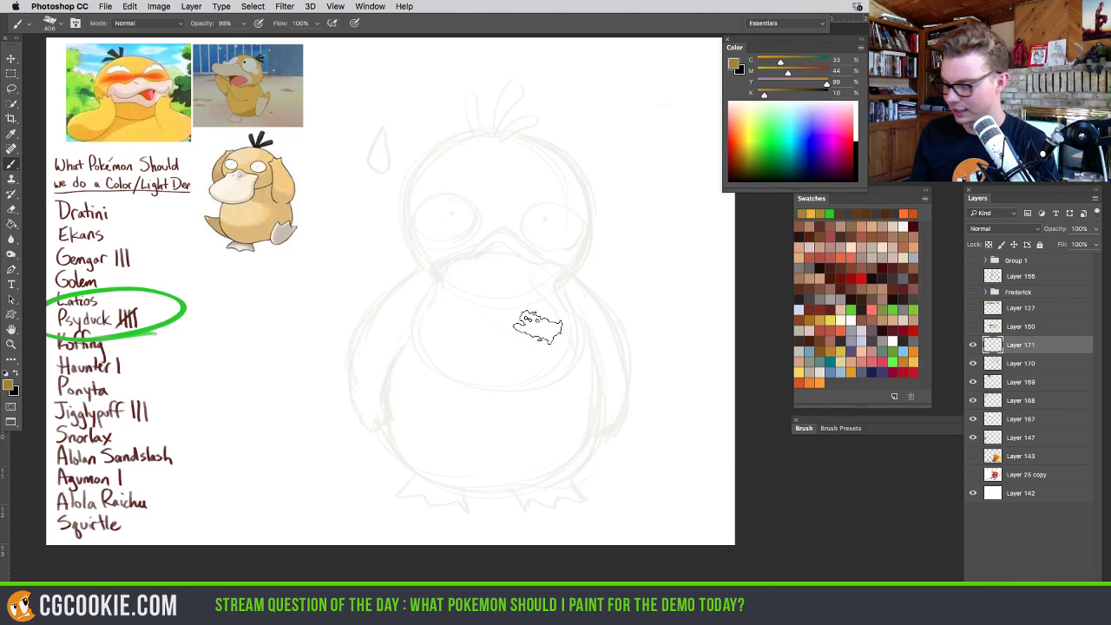
click(975, 458)
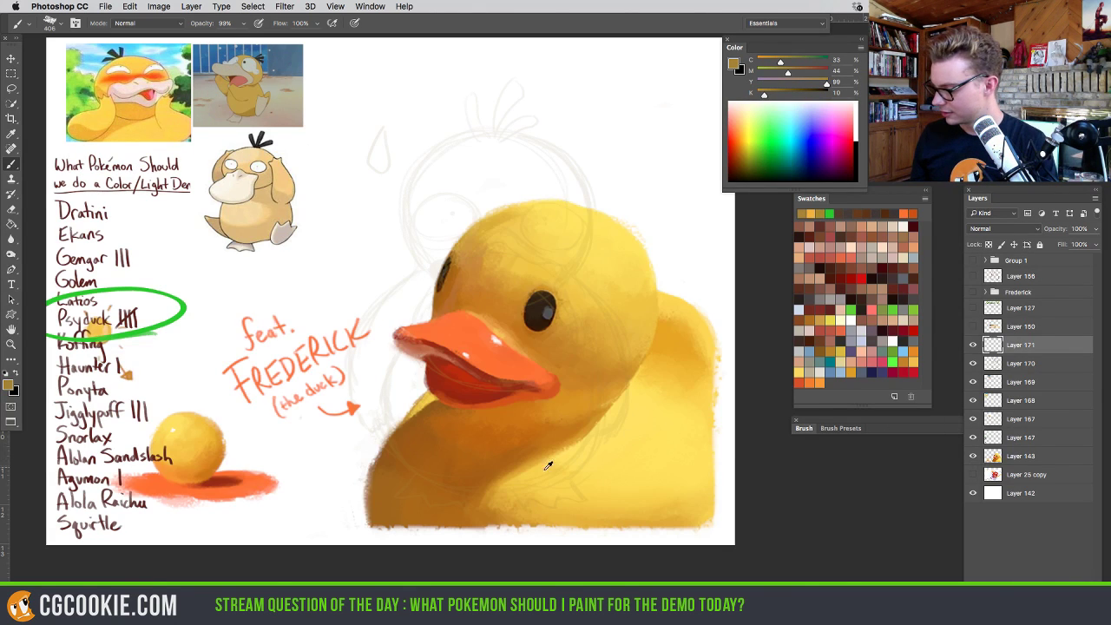
alt+click(482, 506)
click(973, 457)
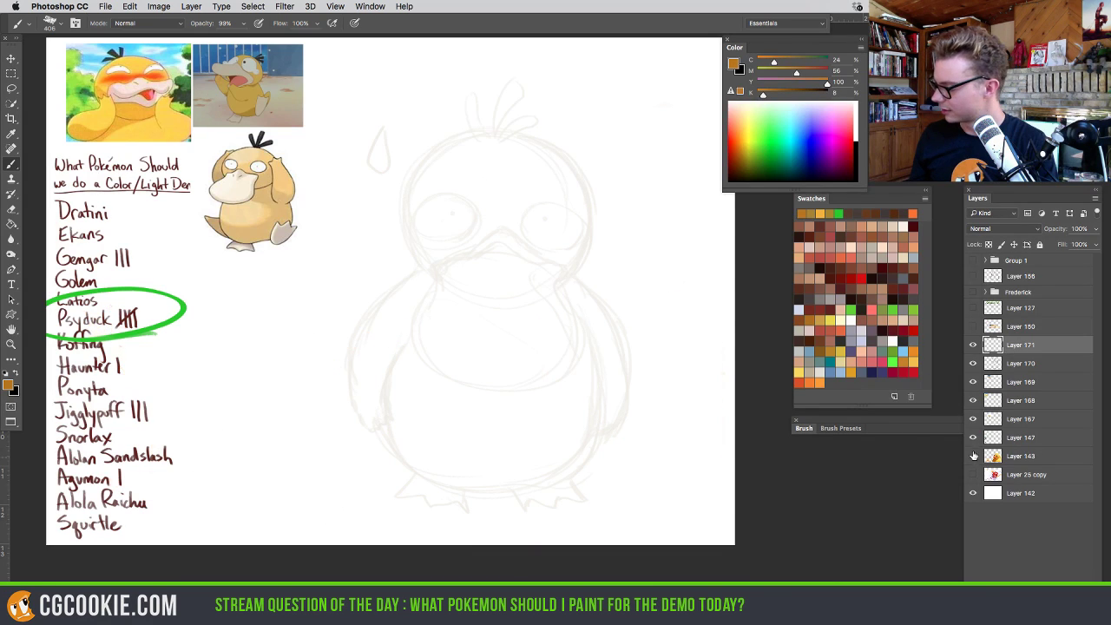
Block in the whole Psyduck area with the orange-brown on Layer 171 and move that layer beneath the sketch layer
mouse_move(473, 276)
mouse_down()
mouse_move(395, 321)
mouse_move(378, 347)
mouse_move(478, 169)
mouse_move(434, 111)
mouse_move(550, 173)
mouse_move(416, 387)
mouse_up()
mouse_move(365, 468)
mouse_down()
mouse_move(559, 447)
mouse_move(473, 486)
mouse_up()
click(973, 345)
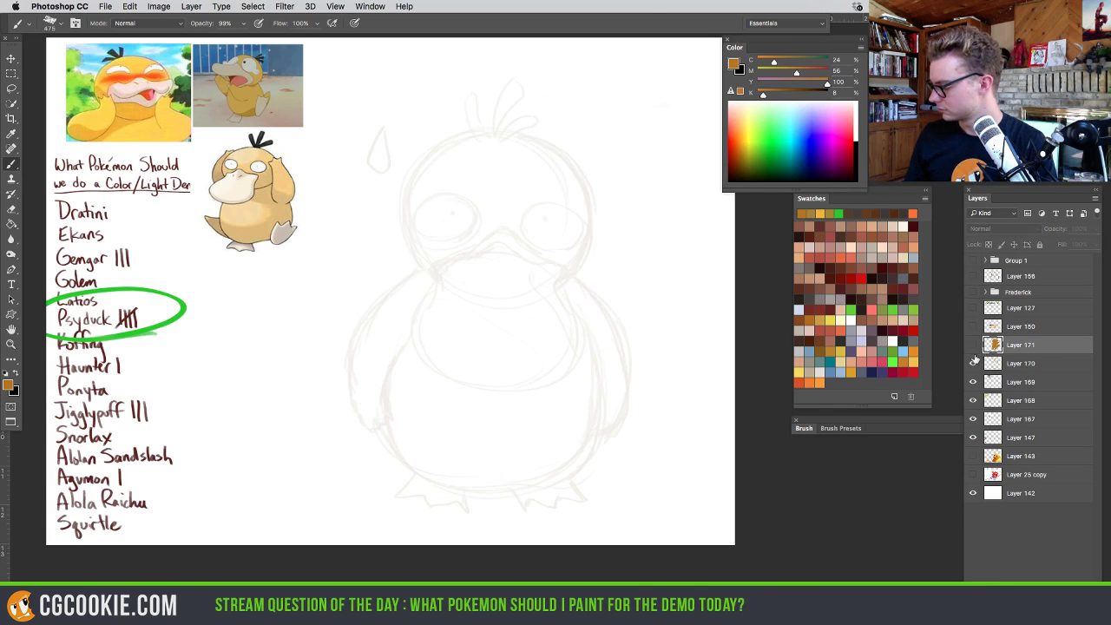
click(972, 363)
click(973, 363)
drag(1021, 345, 1021, 373)
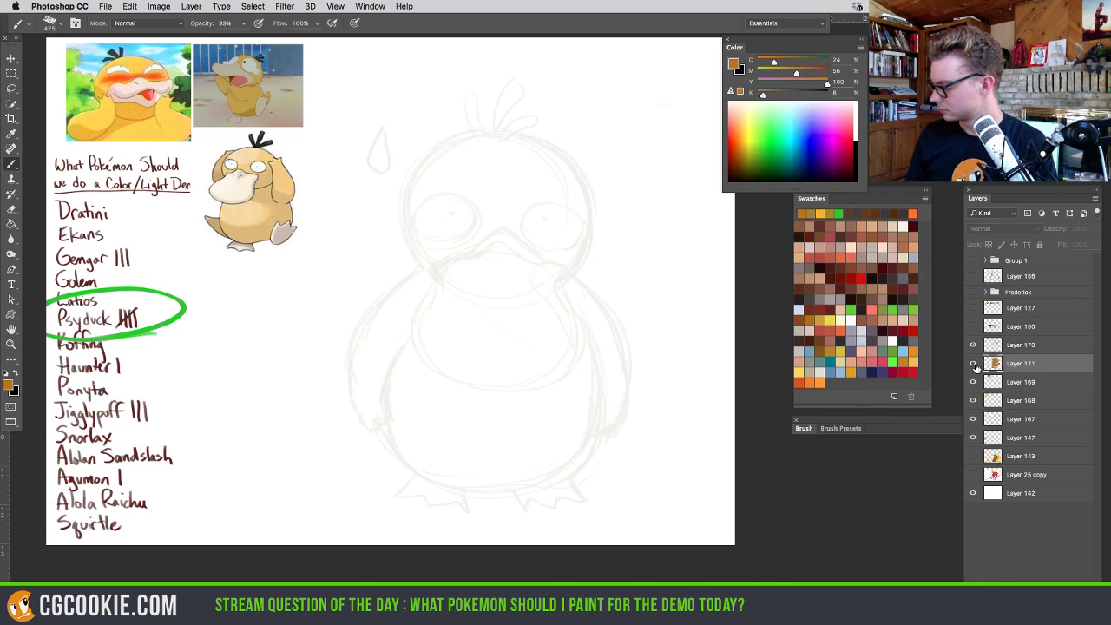
click(973, 363)
mouse_move(514, 334)
mouse_down()
mouse_move(618, 260)
mouse_move(594, 234)
mouse_move(607, 178)
mouse_move(636, 373)
mouse_move(471, 521)
mouse_move(484, 377)
mouse_move(359, 268)
mouse_move(549, 401)
mouse_up()
Raise the opacity of sketch Layer 170 to 71%
click(1021, 344)
click(1095, 228)
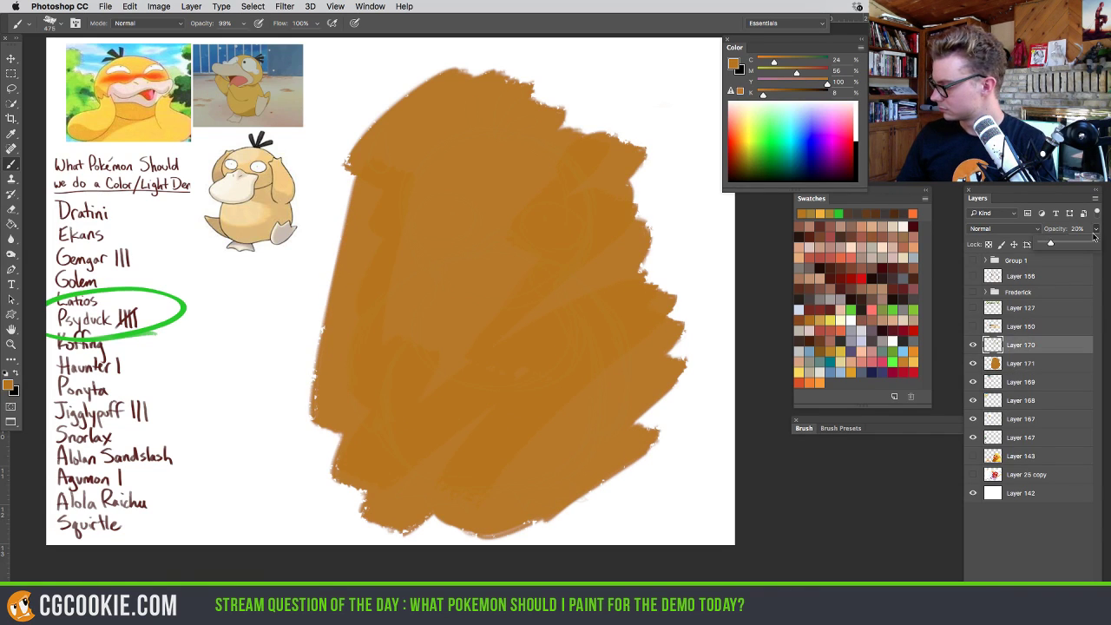
drag(1095, 244, 1079, 248)
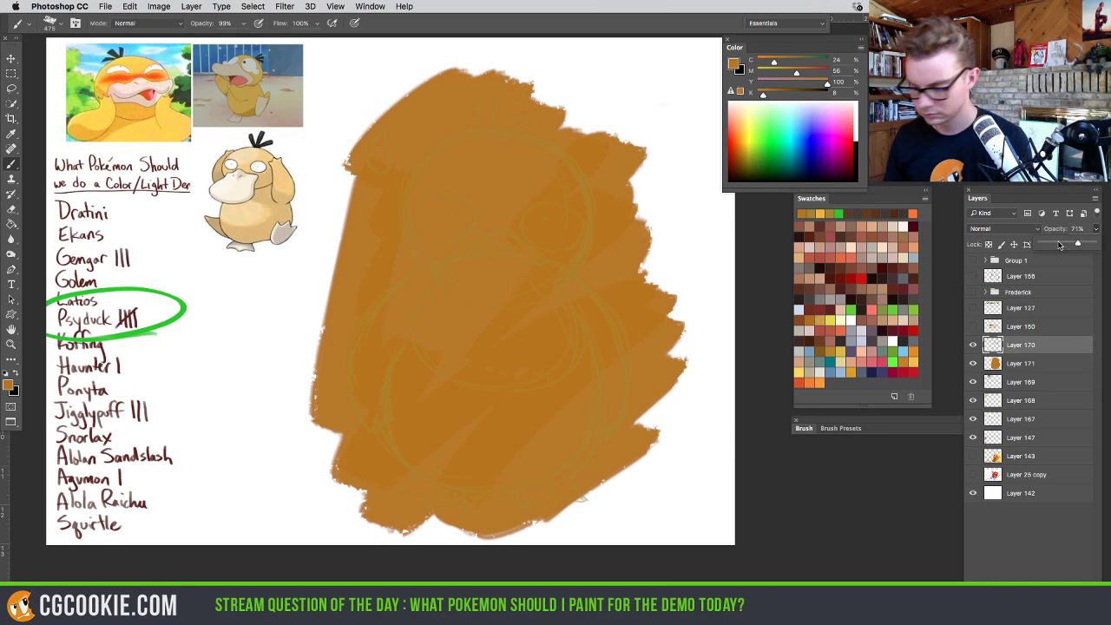
Darken the sketch lines using Hue/Saturation with saturation +59, lightness -60 and a lowered hue
key(super+u)
key(Tab)
key(Tab)
key(shift+Down)
key(shift+Down)
key(shift+Down)
key(shift+Down)
key(Down)
key(Down)
key(Down)
key(Down)
drag(627, 348, 663, 347)
drag(595, 379, 600, 378)
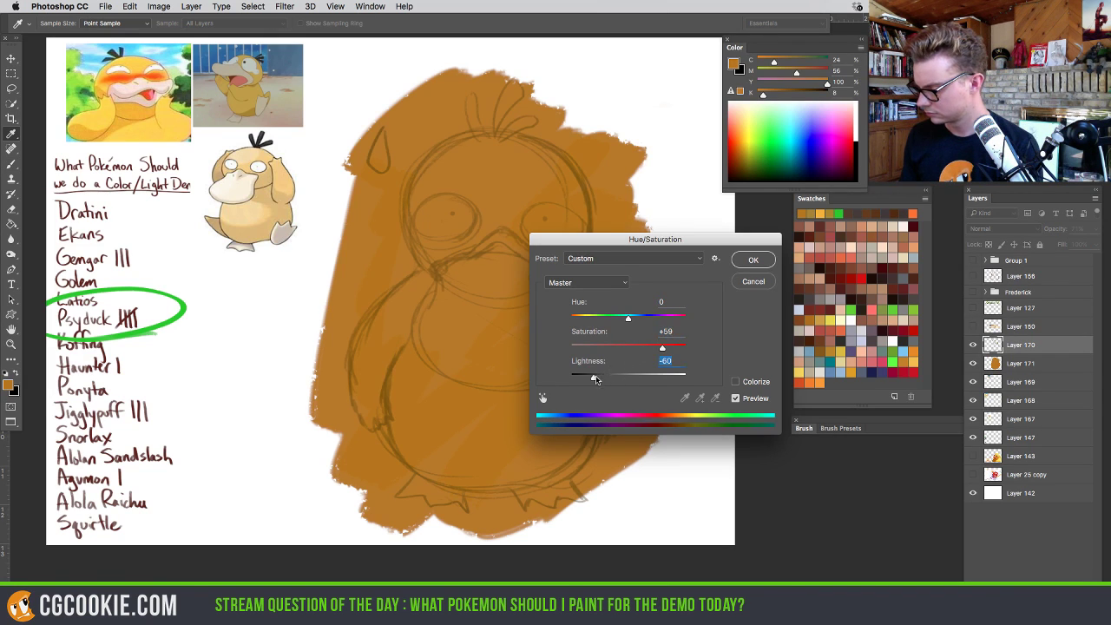
drag(629, 318, 607, 322)
click(754, 261)
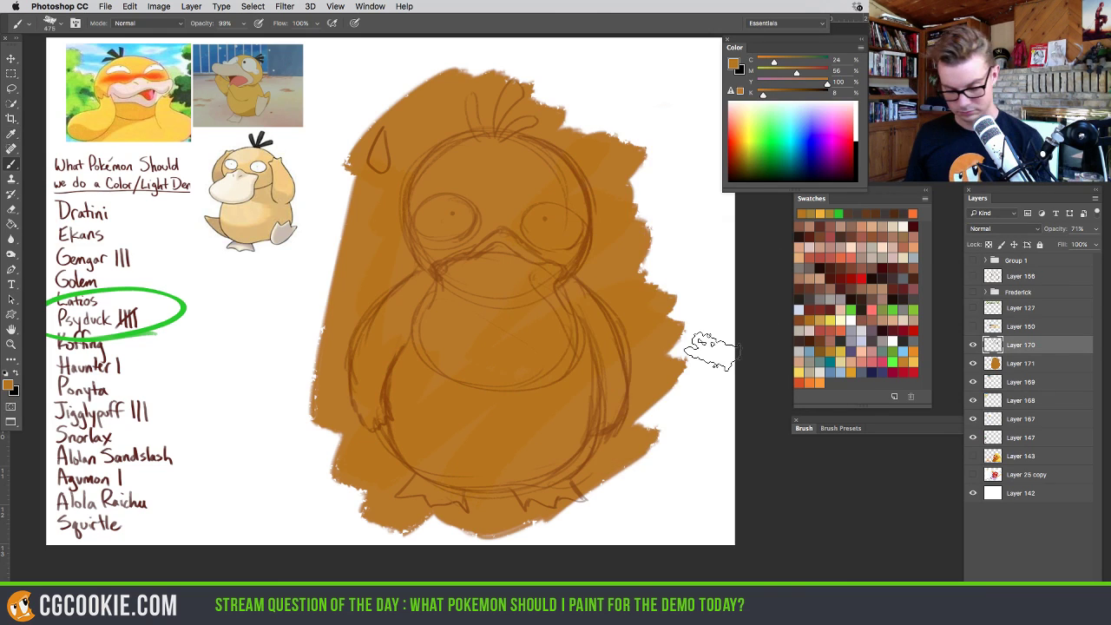
Scale the sketch layer down to 87.90% over the brown block-in
drag(632, 406, 625, 407)
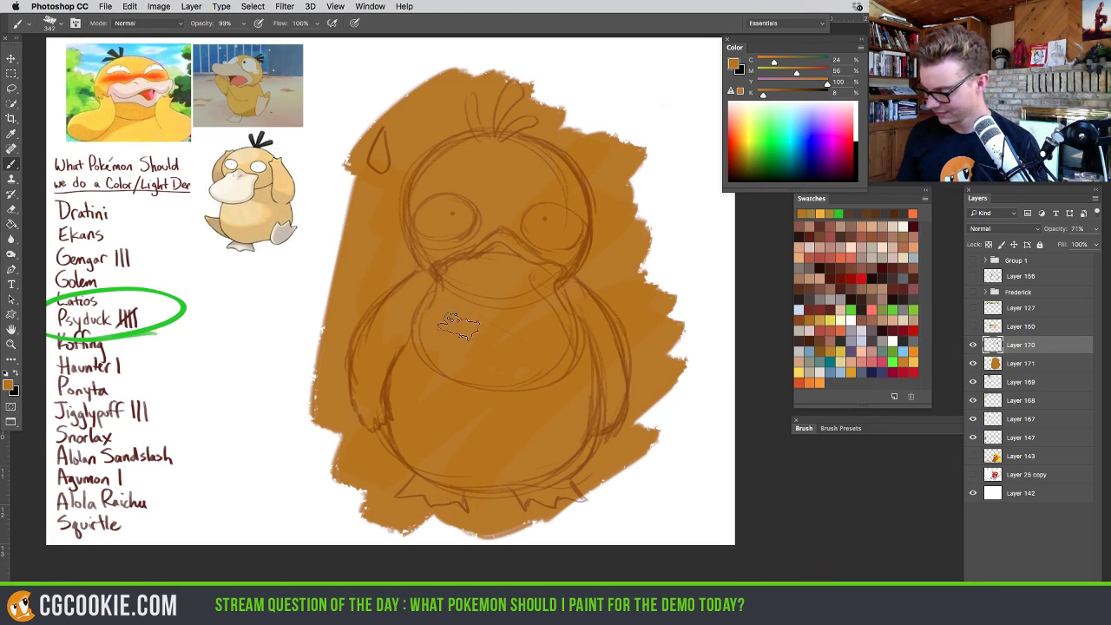
click(13, 59)
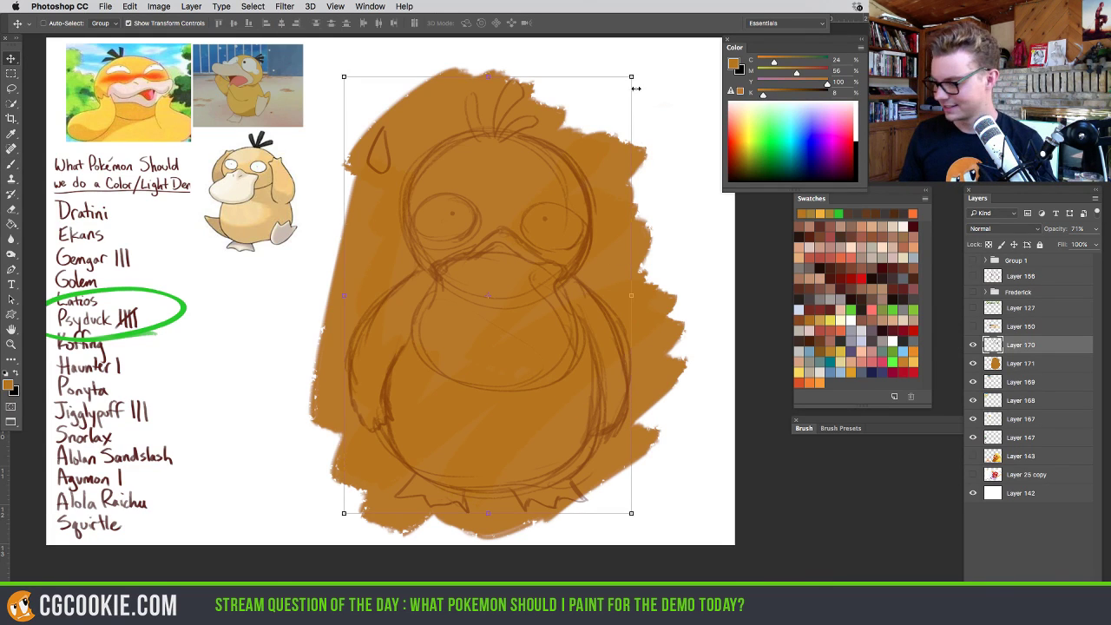
drag(631, 76, 597, 130)
drag(543, 321, 564, 289)
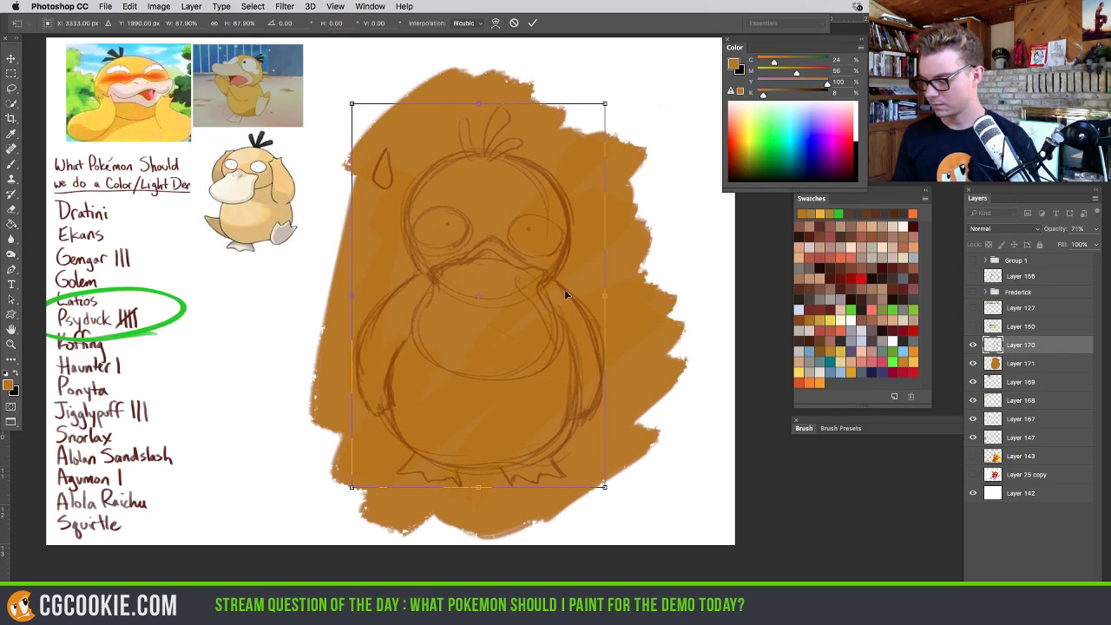
key(Return)
Erase the right half of the sketch and duplicate the layer with the remaining left half
key(e)
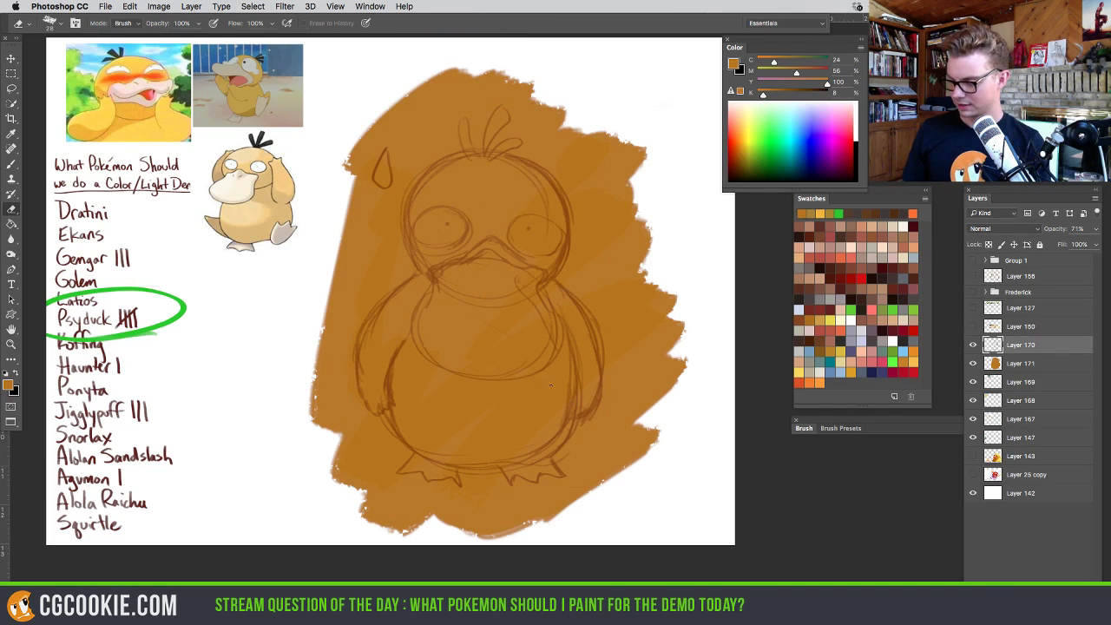
mouse_move(513, 221)
mouse_down()
mouse_move(540, 188)
mouse_move(572, 211)
mouse_move(542, 308)
mouse_move(582, 372)
mouse_move(610, 347)
mouse_move(555, 460)
mouse_up()
key(super+j)
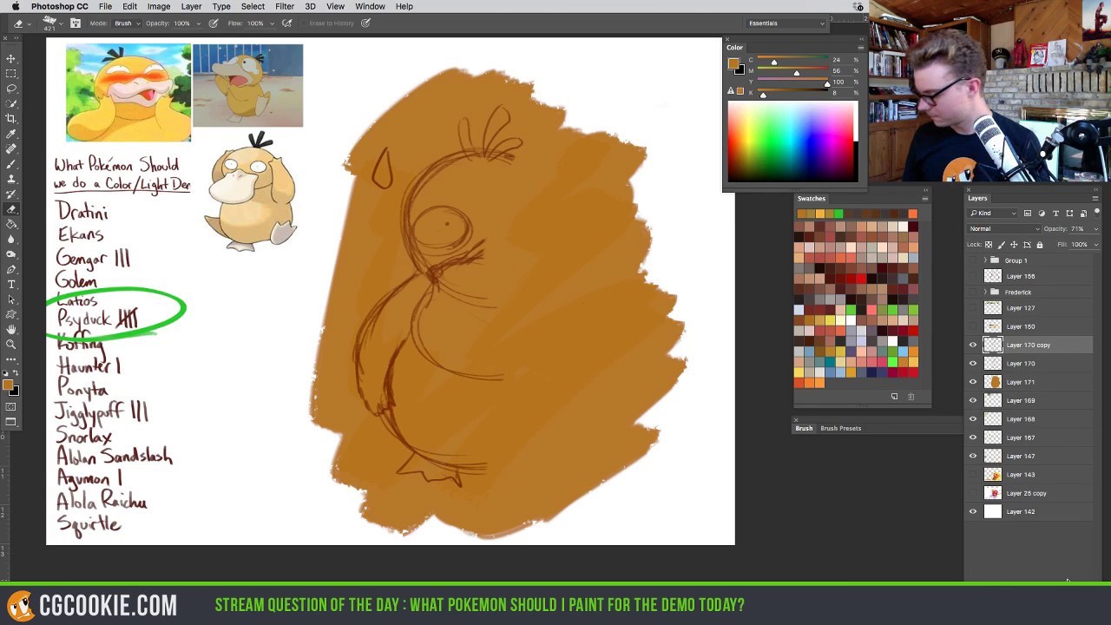
Flip the duplicated half horizontally and move it to the right to form a symmetrical Psyduck
click(129, 6)
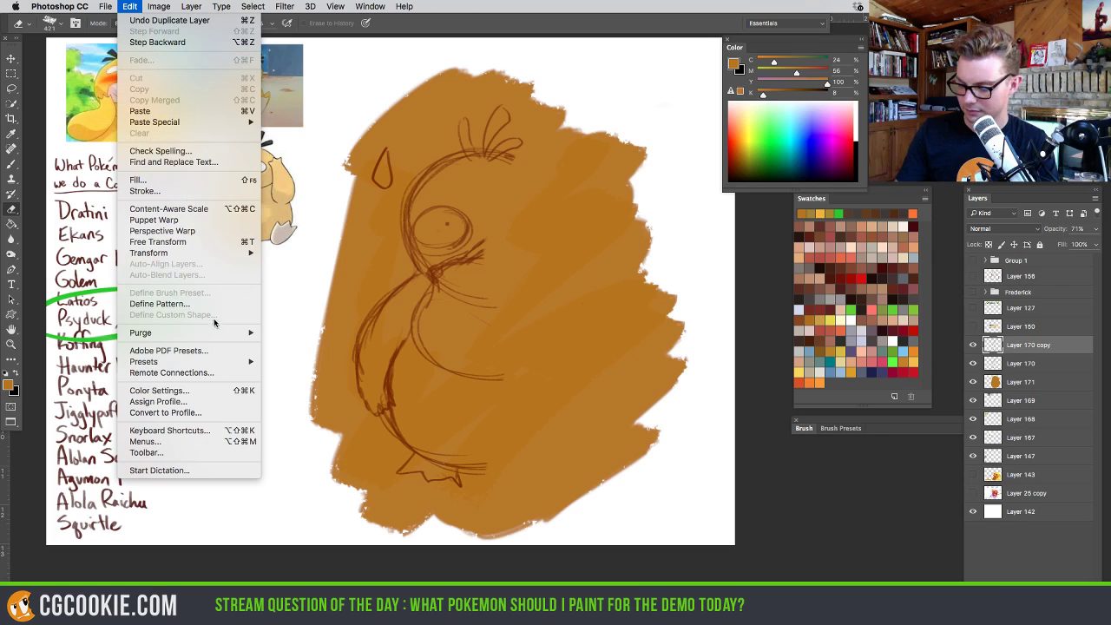
mouse_move(222, 254)
click(338, 383)
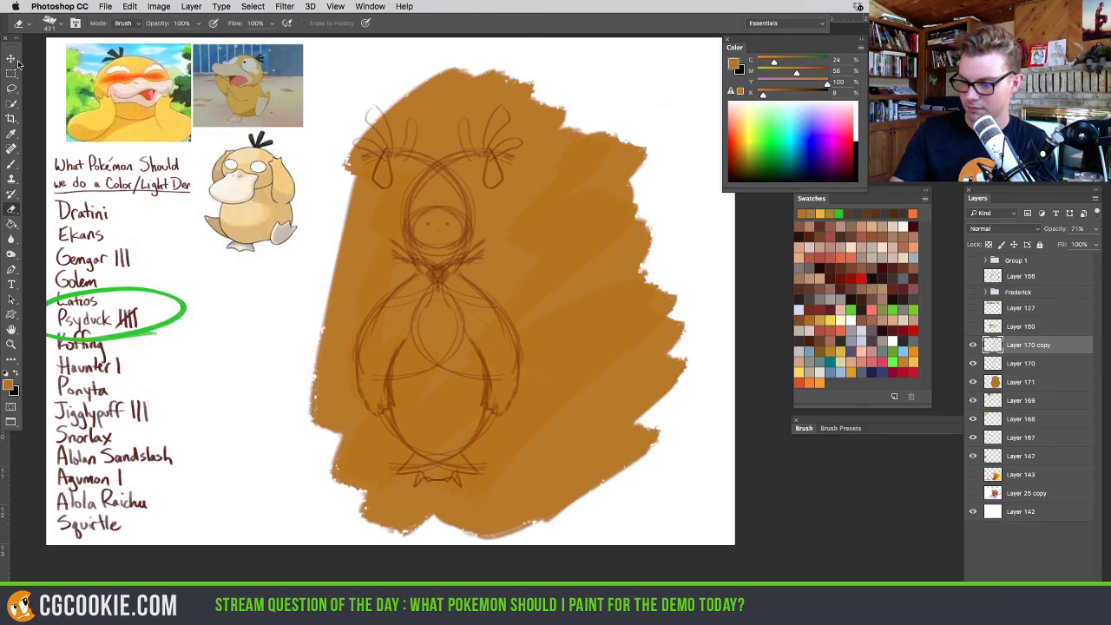
key(v)
mouse_move(309, 329)
mouse_down()
mouse_move(486, 426)
mouse_move(566, 430)
mouse_move(530, 420)
mouse_move(541, 418)
mouse_up()
Erase the mirrored sweat drop and hair tuft from the copy, then switch to the Brush tool
key(e)
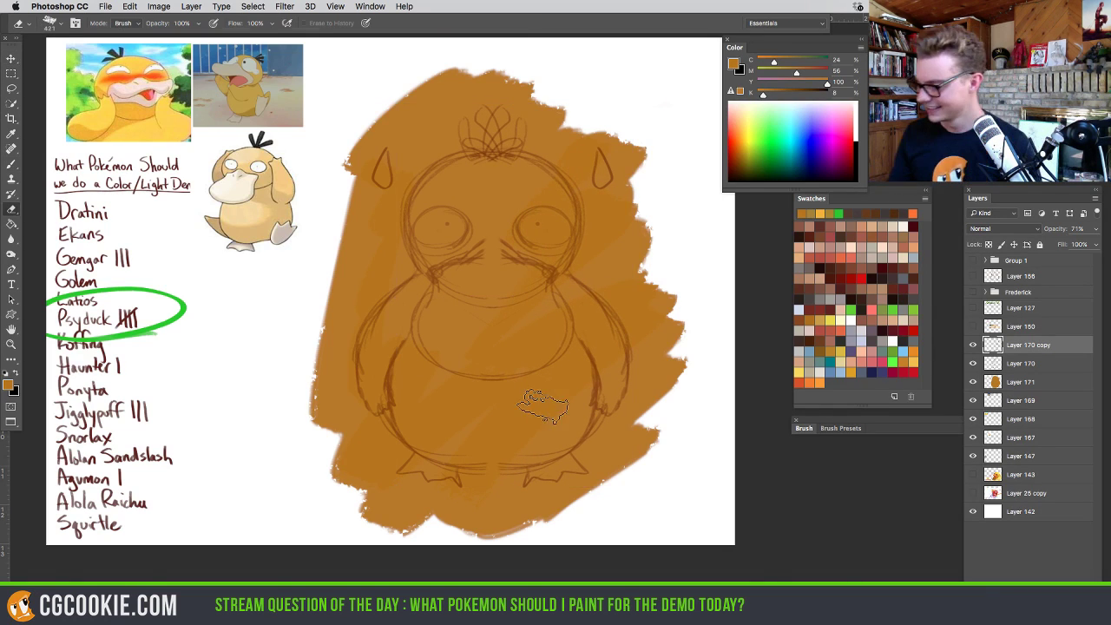
mouse_move(579, 162)
mouse_down()
mouse_move(599, 170)
mouse_move(603, 139)
mouse_up()
drag(523, 113, 521, 53)
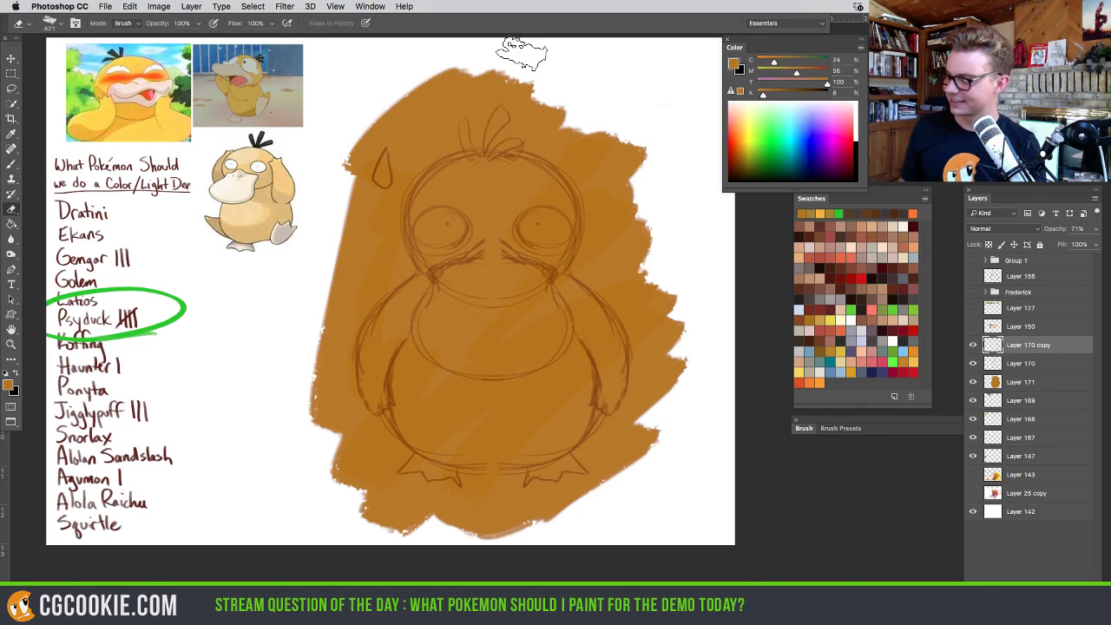
key(b)
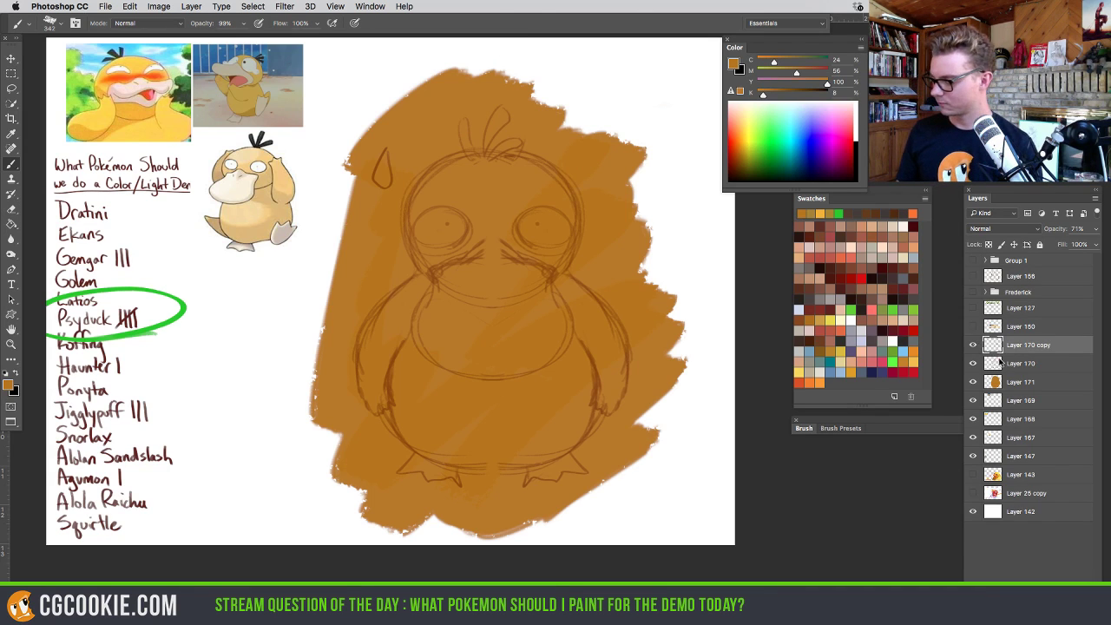
Merge the two sketch halves into one layer and add a new empty layer between the sketch and the block-in
key(ctrl+e)
click(1016, 364)
click(1070, 573)
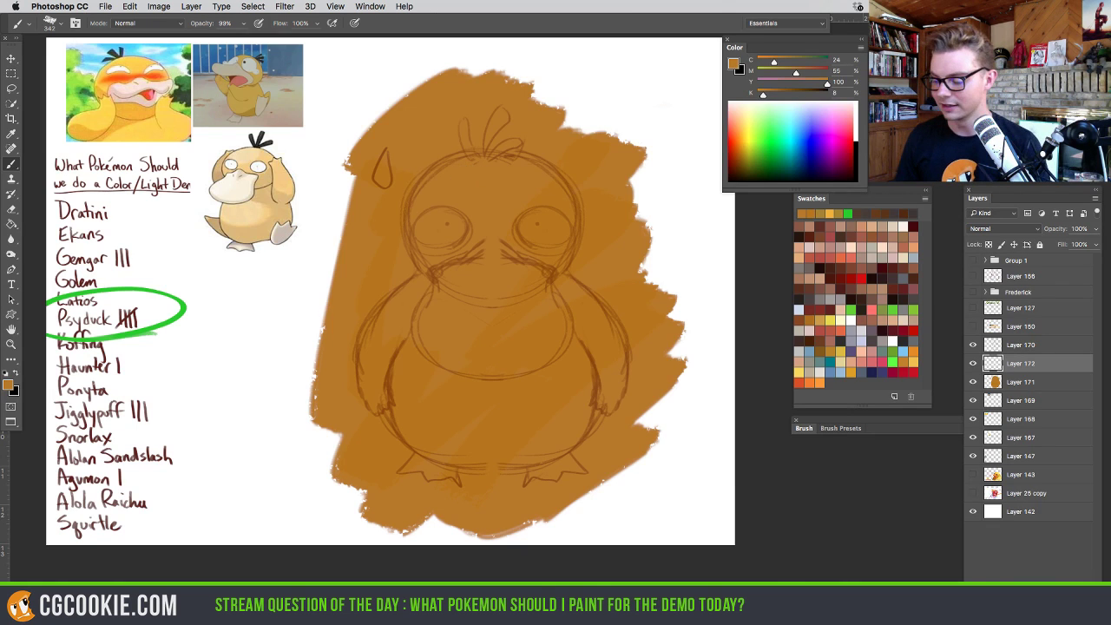
Set the foreground colour to a golden yellow with 73% saturation and 87% brightness, shifting the hue towards yellow, for the brush
click(9, 385)
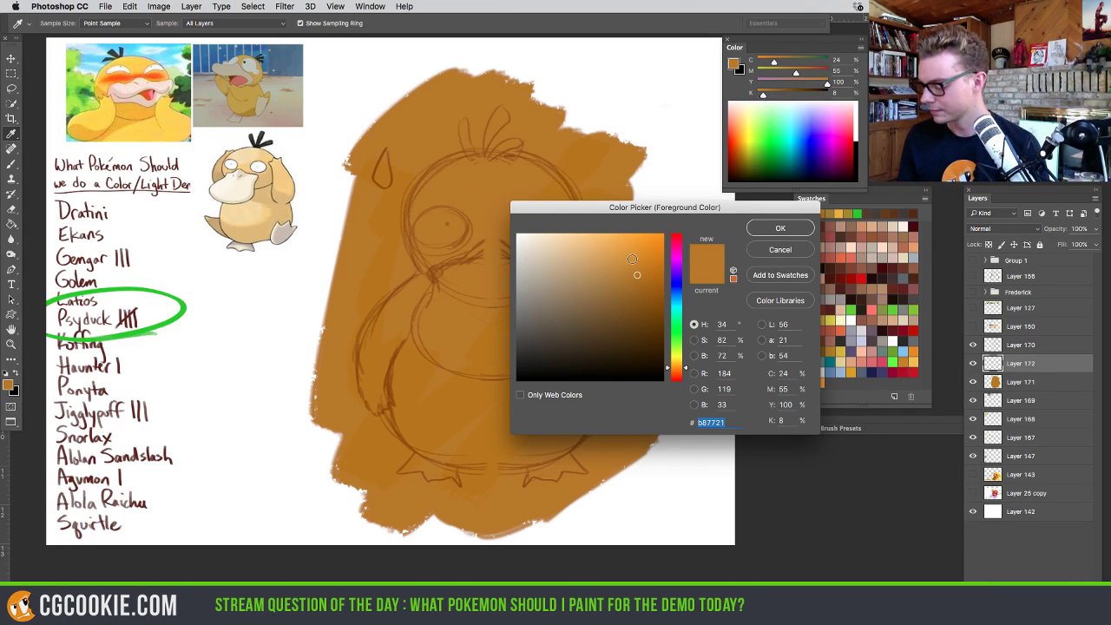
click(624, 255)
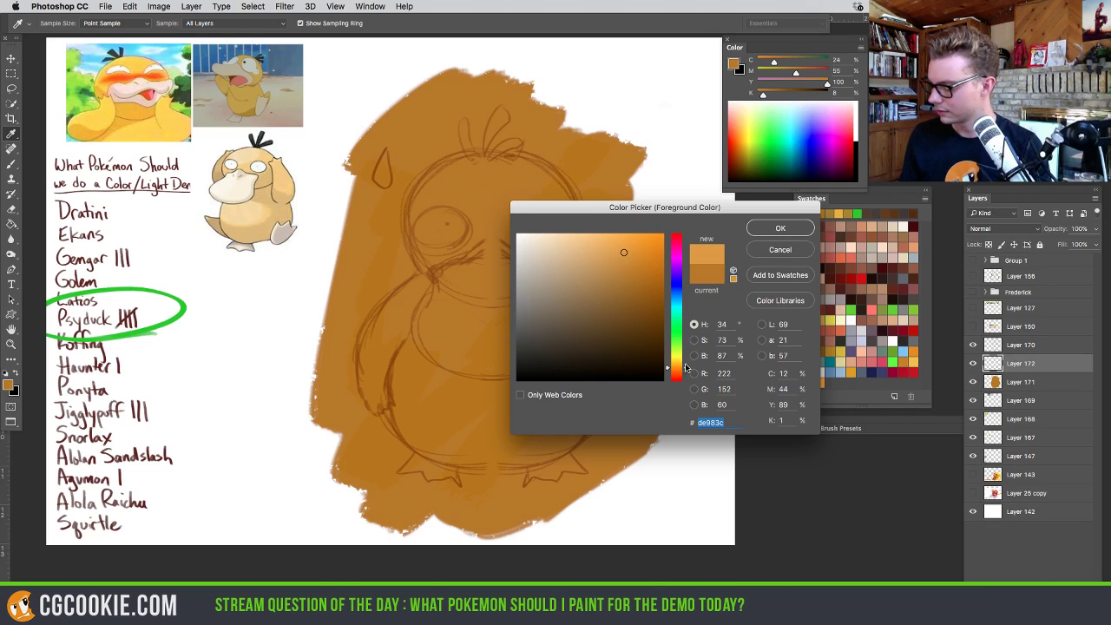
key(Up)
key(Up)
key(Up)
key(Up)
key(Up)
key(Up)
key(Up)
key(Up)
click(771, 234)
key(b)
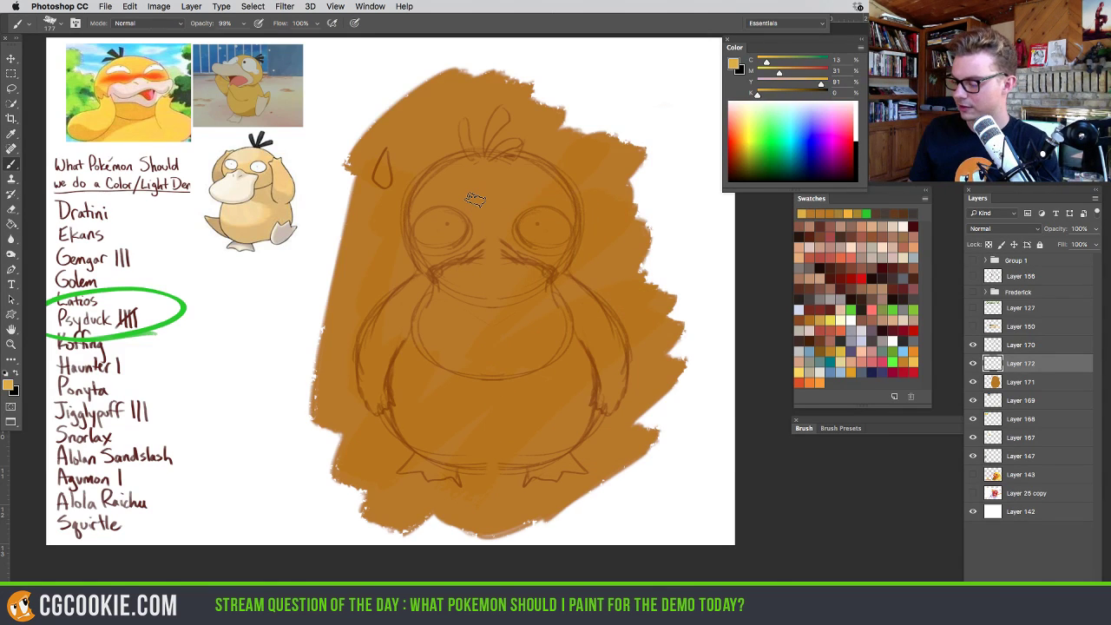
Paint golden yellow light over Psyduck's forehead and around the eyes, blending it into the orange-brown with sampled tones
mouse_move(462, 176)
mouse_down()
mouse_move(424, 202)
mouse_move(451, 170)
mouse_move(486, 184)
mouse_move(468, 236)
mouse_up()
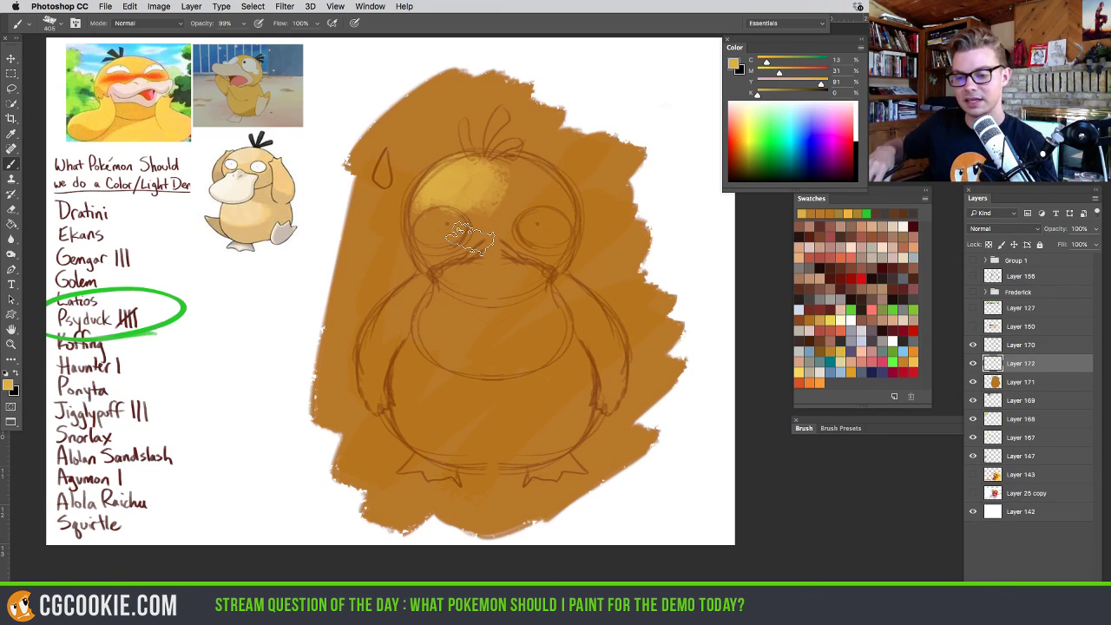
mouse_move(470, 236)
mouse_down()
mouse_move(472, 198)
mouse_move(481, 220)
mouse_move(487, 189)
mouse_move(507, 174)
mouse_move(487, 200)
mouse_move(495, 160)
mouse_move(485, 165)
mouse_move(426, 214)
mouse_move(454, 244)
mouse_move(495, 247)
mouse_move(473, 236)
mouse_move(454, 170)
mouse_move(437, 189)
mouse_move(442, 248)
mouse_move(470, 210)
mouse_move(479, 189)
mouse_up()
right_click(495, 196)
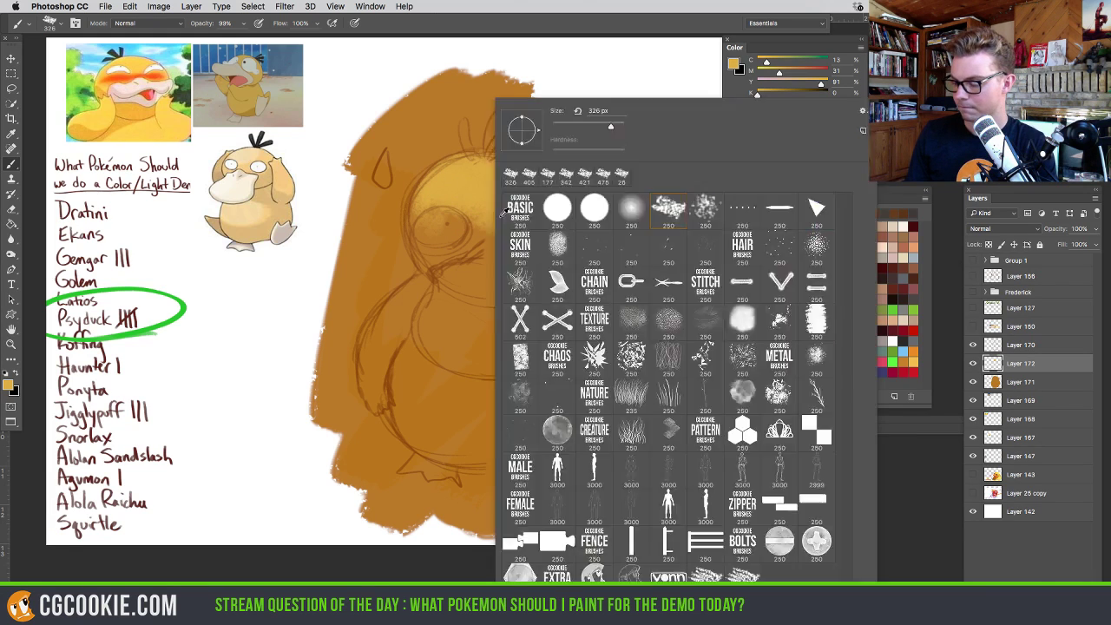
double_click(496, 201)
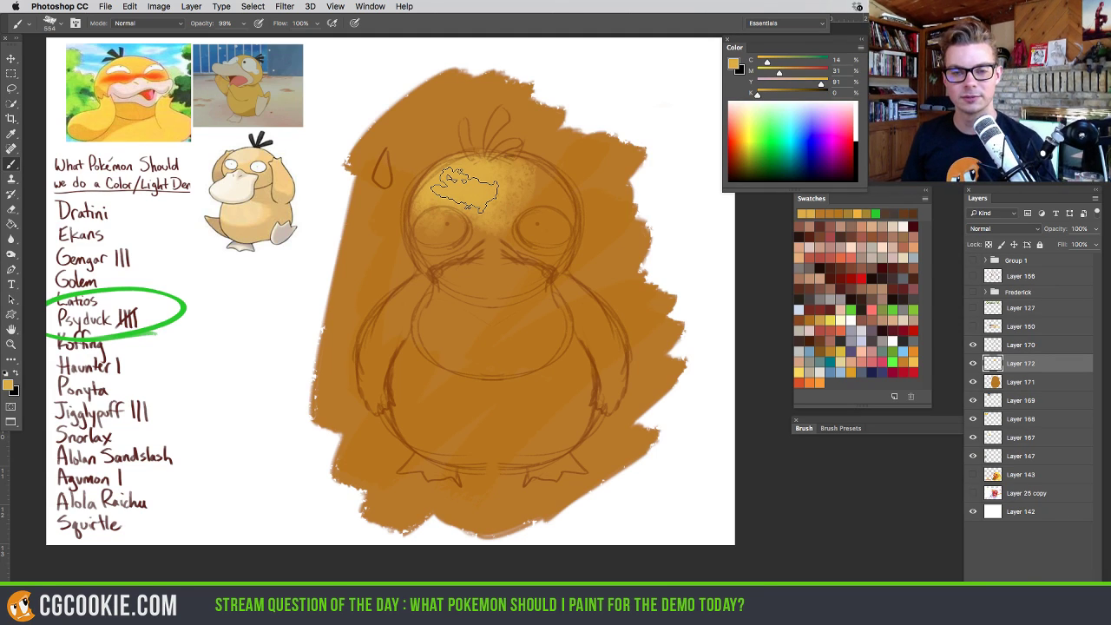
drag(488, 195, 460, 194)
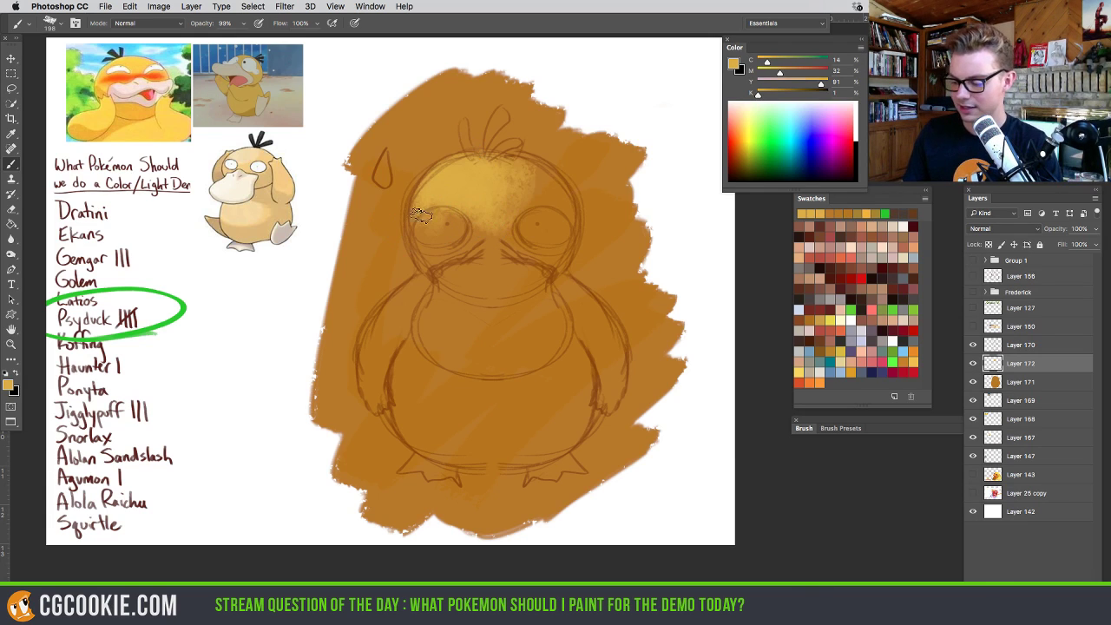
mouse_move(429, 245)
mouse_down()
mouse_move(445, 199)
mouse_move(466, 241)
mouse_up()
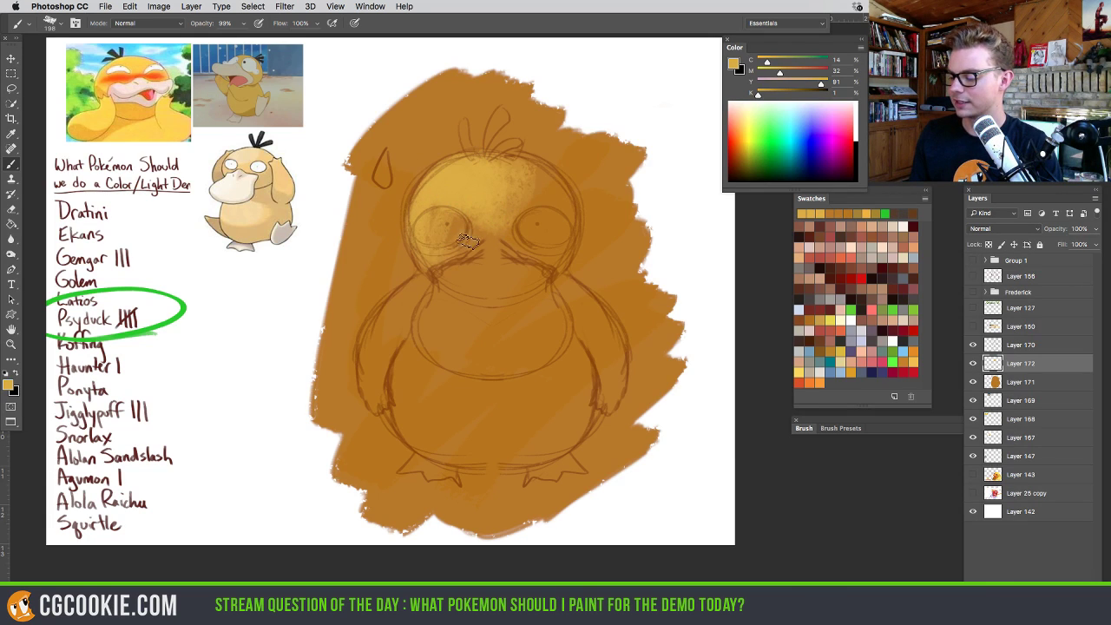
alt+click(486, 221)
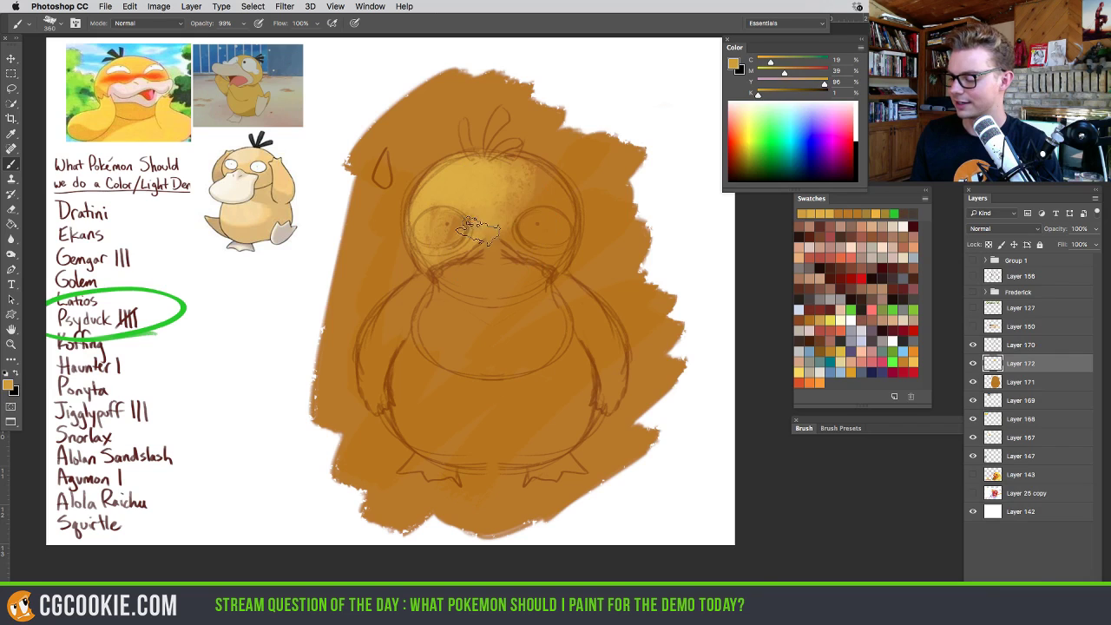
alt+click(472, 181)
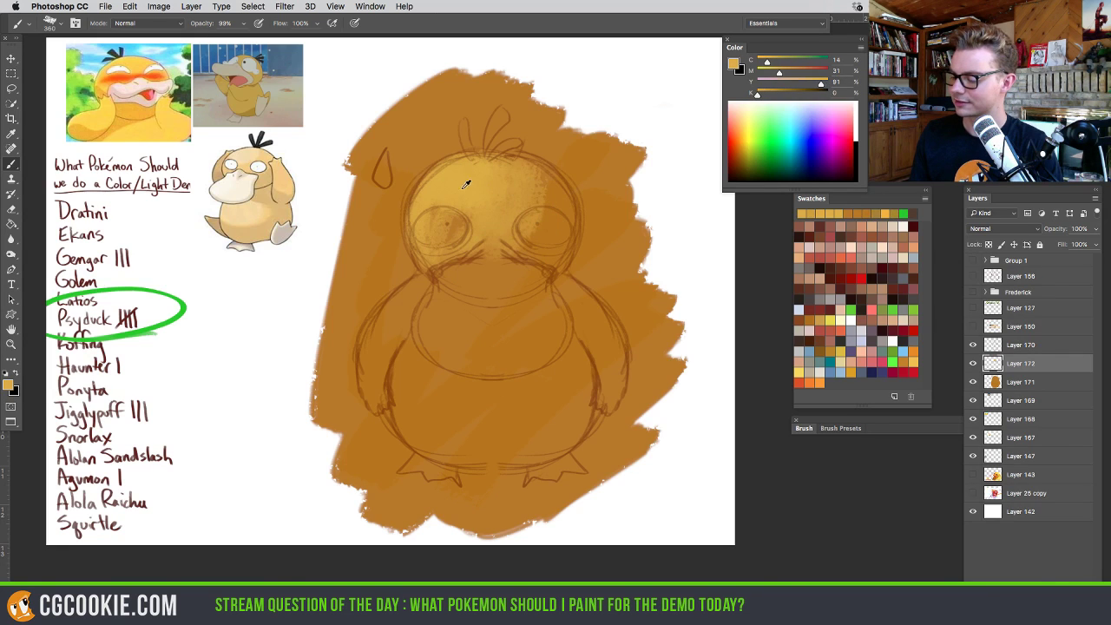
Paint yellow light across the belly and both arms, using colours sampled from the canvas
mouse_move(488, 305)
mouse_down()
mouse_move(412, 289)
mouse_move(420, 283)
mouse_move(378, 353)
mouse_move(405, 394)
mouse_move(427, 342)
mouse_move(422, 383)
mouse_move(451, 397)
mouse_move(426, 362)
mouse_move(478, 408)
mouse_move(430, 360)
mouse_move(461, 401)
mouse_move(516, 414)
mouse_move(492, 419)
mouse_move(538, 418)
mouse_move(500, 423)
mouse_move(559, 413)
mouse_move(490, 423)
mouse_move(561, 411)
mouse_move(459, 397)
mouse_move(468, 416)
mouse_move(421, 411)
mouse_move(419, 394)
mouse_move(434, 436)
mouse_move(480, 450)
mouse_move(556, 433)
mouse_move(456, 423)
mouse_move(538, 432)
mouse_up()
mouse_move(599, 304)
mouse_down()
mouse_move(564, 300)
mouse_move(583, 295)
mouse_up()
alt+click(603, 289)
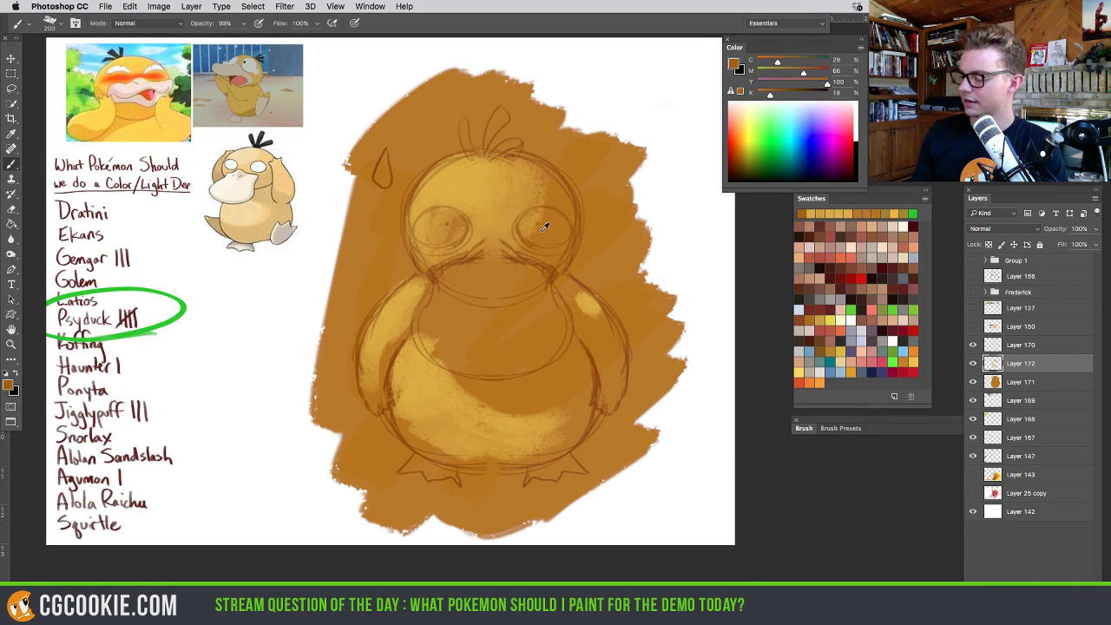
mouse_move(608, 245)
mouse_down()
mouse_move(597, 286)
mouse_move(607, 294)
mouse_move(586, 308)
mouse_move(605, 349)
mouse_move(613, 324)
mouse_up()
alt+click(588, 303)
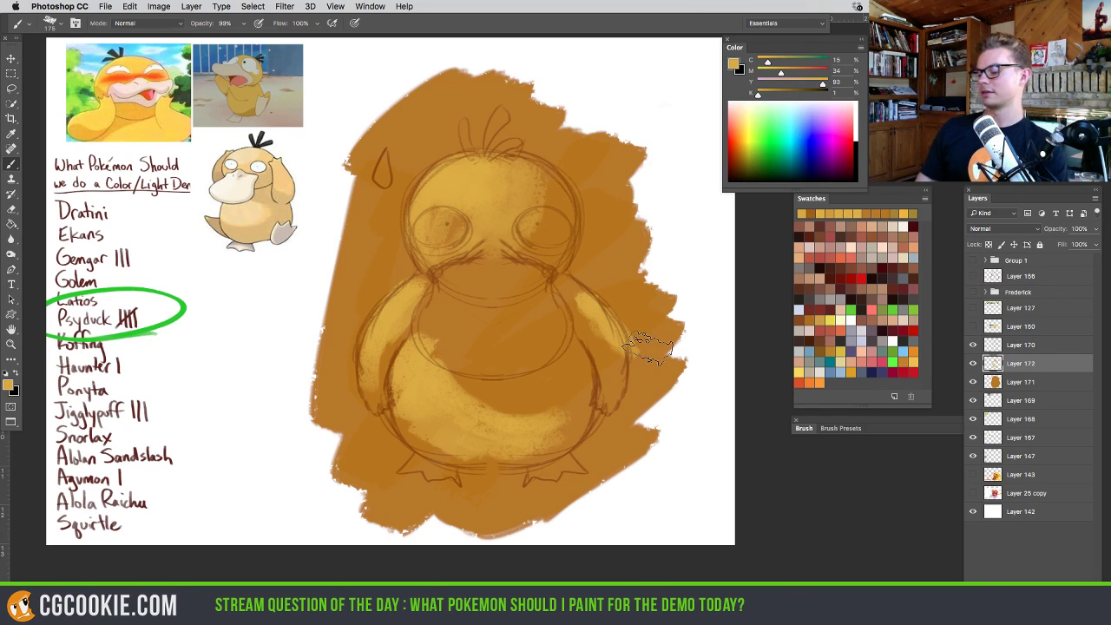
key(e)
key(b)
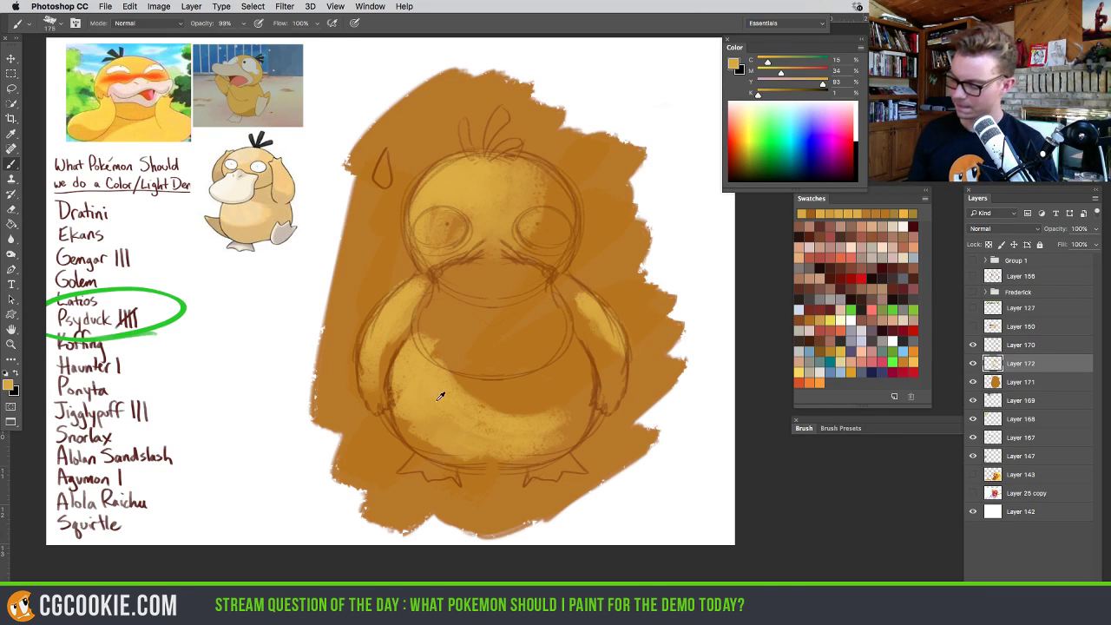
Refine the lower belly's shading with yellow and orange-brown tones sampled from the painting
alt+click(413, 386)
alt+click(414, 385)
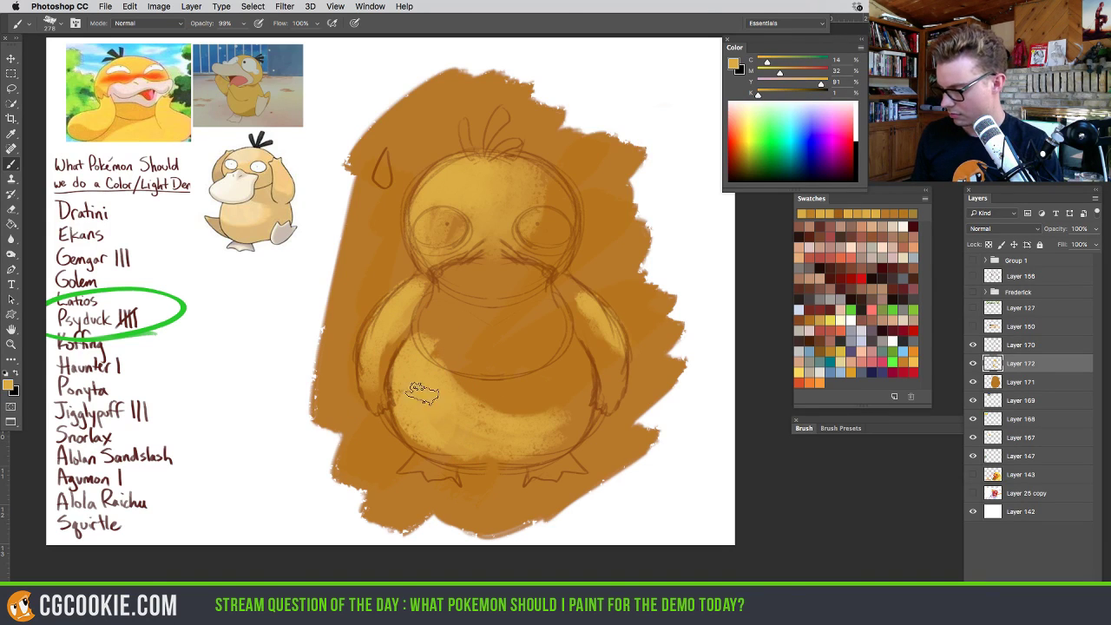
alt+click(462, 454)
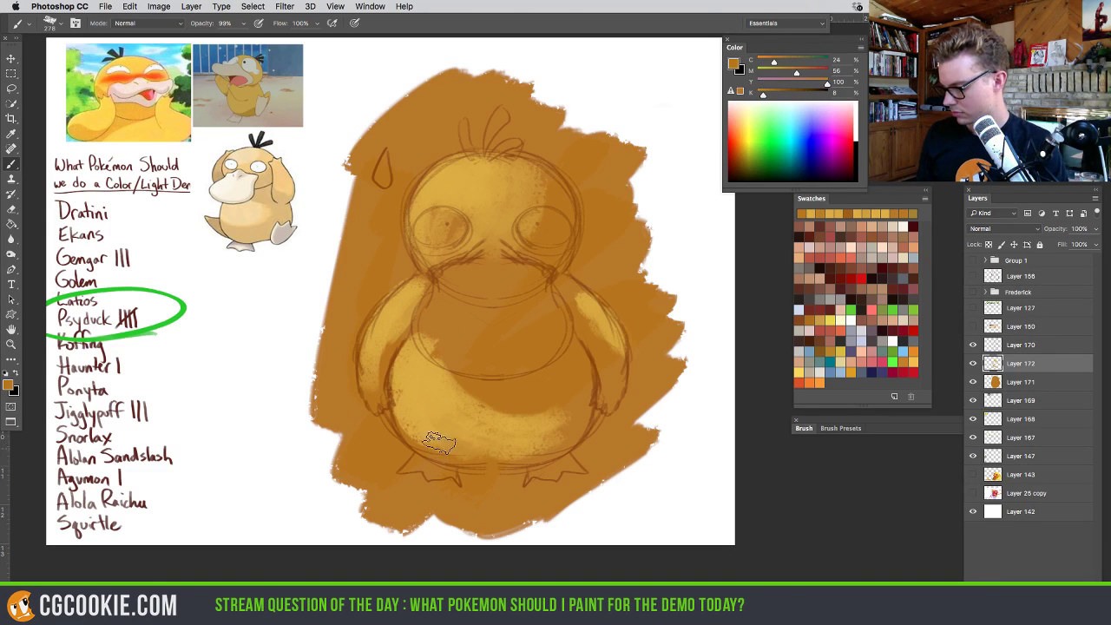
alt+click(514, 442)
mouse_move(455, 457)
mouse_down()
mouse_move(539, 456)
mouse_move(507, 453)
mouse_move(584, 422)
mouse_move(572, 430)
mouse_move(584, 412)
mouse_move(554, 432)
mouse_move(580, 389)
mouse_move(566, 436)
mouse_move(453, 459)
mouse_move(556, 453)
mouse_up()
alt+click(580, 391)
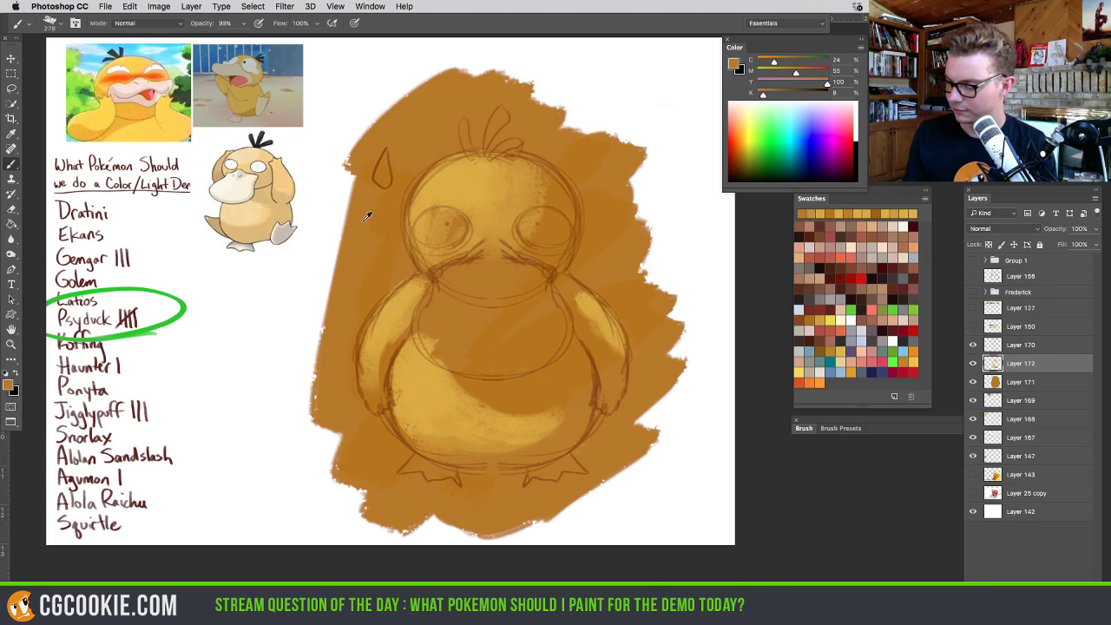
Sample an off-white from the Psyduck reference image and fill in both eyes with it
mouse_move(258, 172)
alt+mouse_down()
mouse_move(248, 183)
mouse_move(263, 164)
alt+mouse_up()
mouse_move(456, 226)
mouse_down()
mouse_move(434, 227)
mouse_move(452, 232)
mouse_move(453, 216)
mouse_move(452, 231)
mouse_up()
alt+click(453, 236)
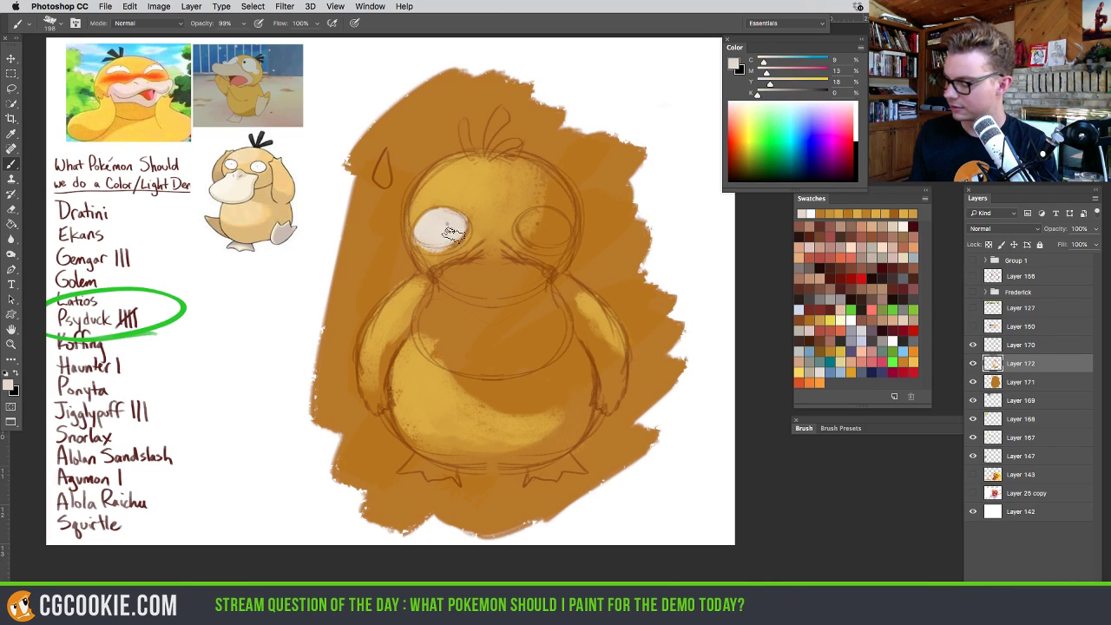
mouse_move(531, 225)
mouse_down()
mouse_move(560, 228)
mouse_move(531, 227)
mouse_up()
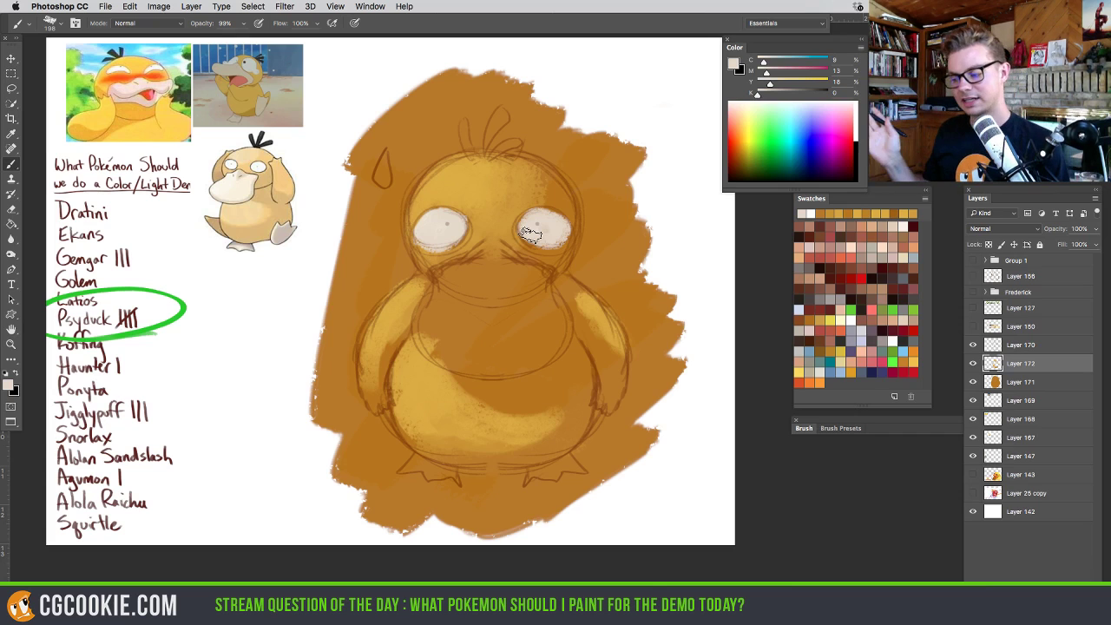
drag(531, 231, 548, 217)
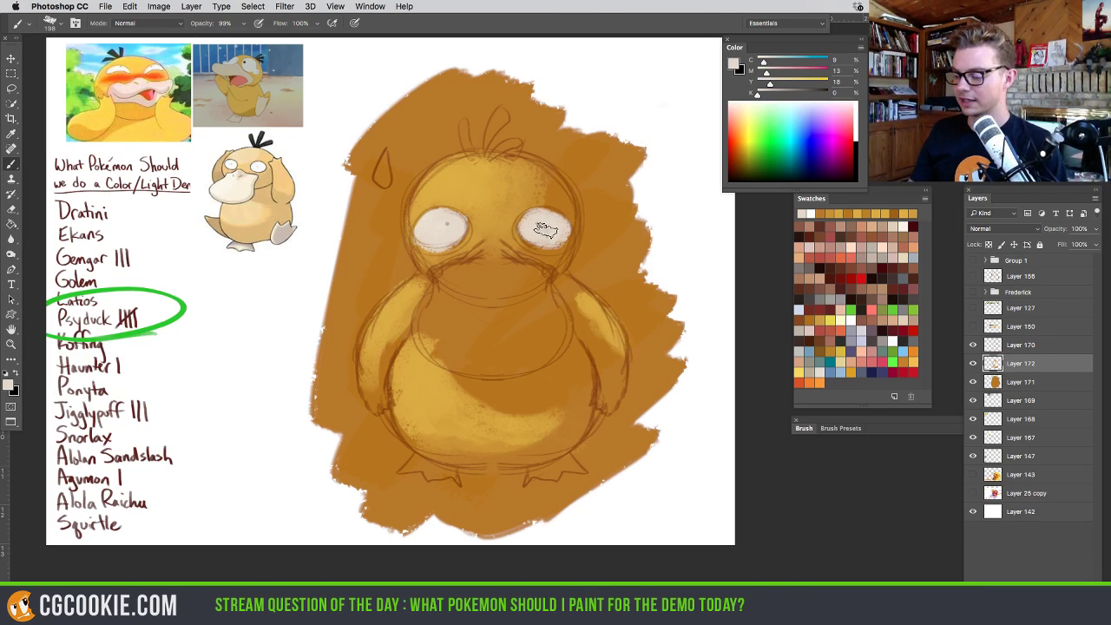
Partly erase the off-white of the shadow-side eye and touch up its shading with sampled tones
key(e)
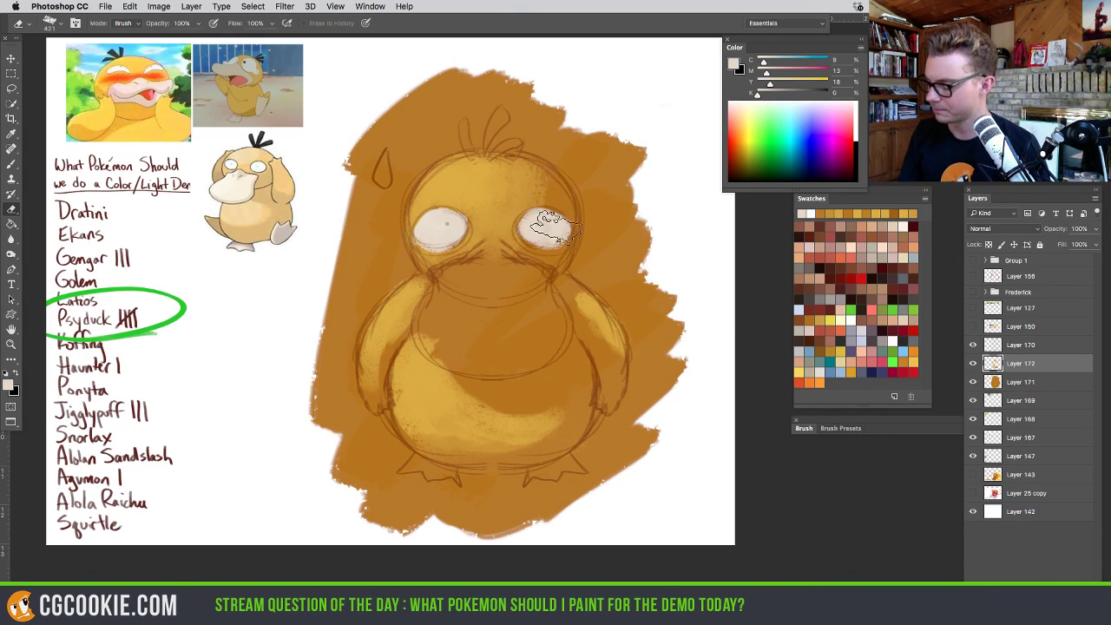
drag(555, 227, 525, 228)
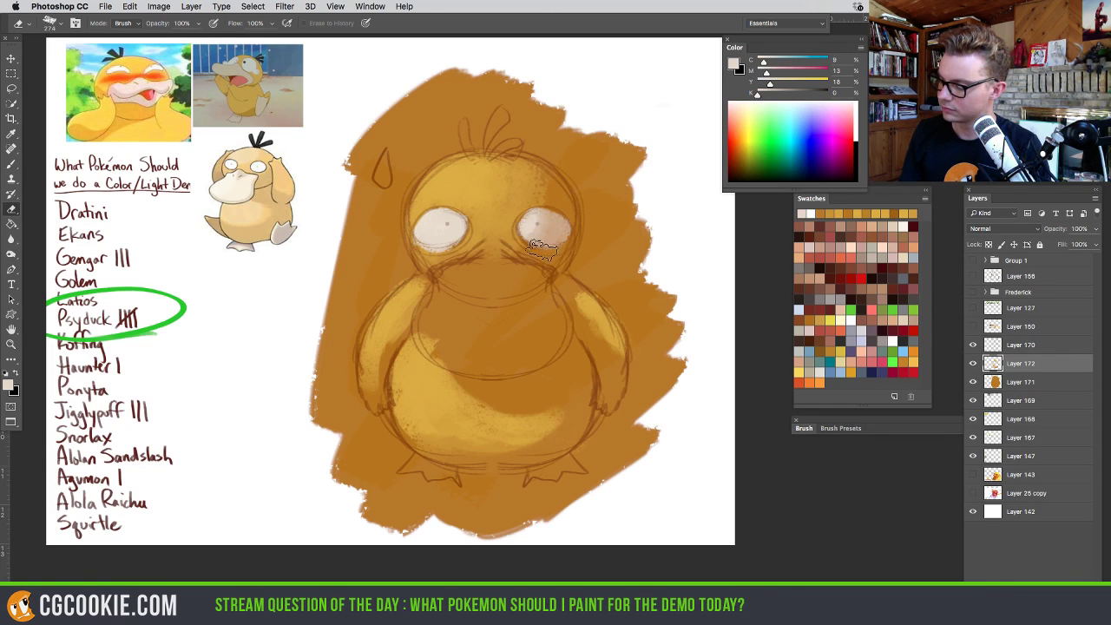
key(b)
alt+click(547, 223)
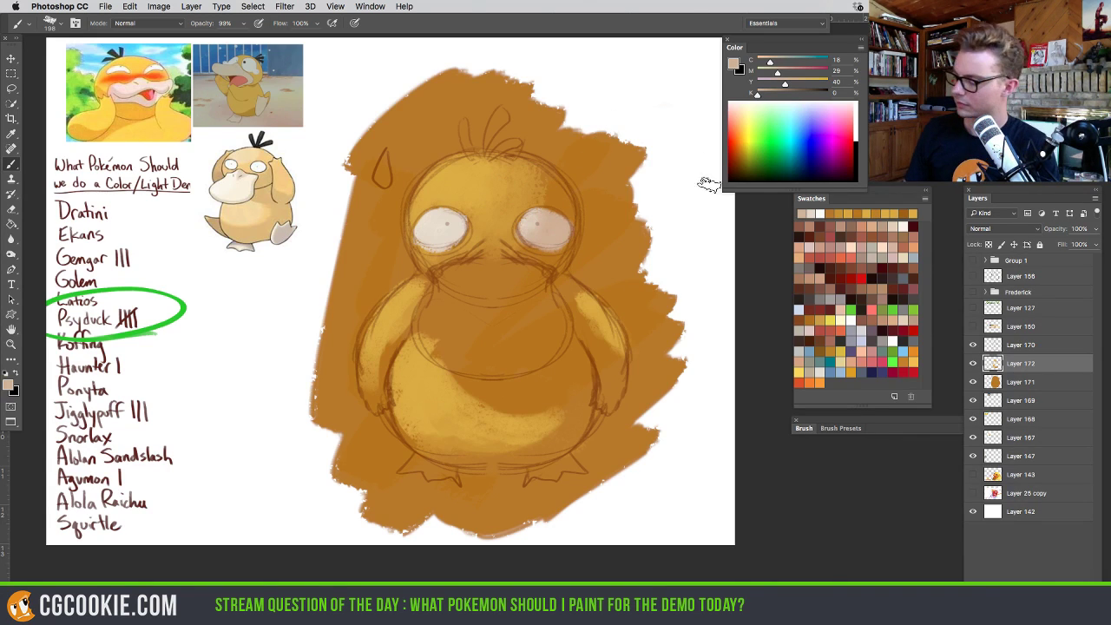
alt+click(538, 172)
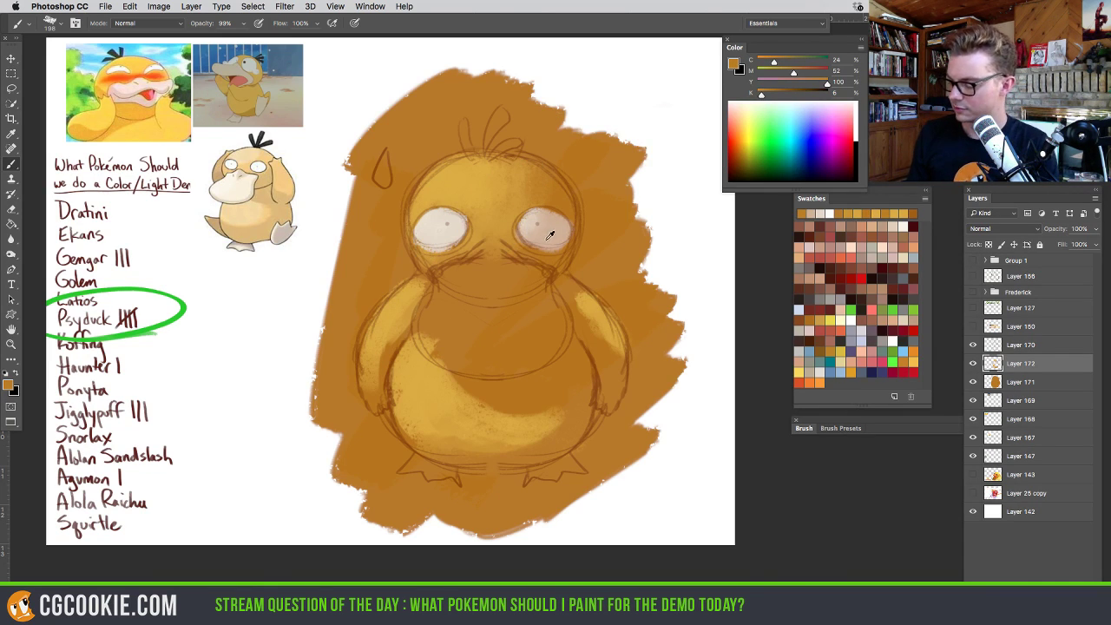
Block in the bill and feet, starting from the cream of the reference bill and adding a grey-brown shadow tone
alt+click(256, 186)
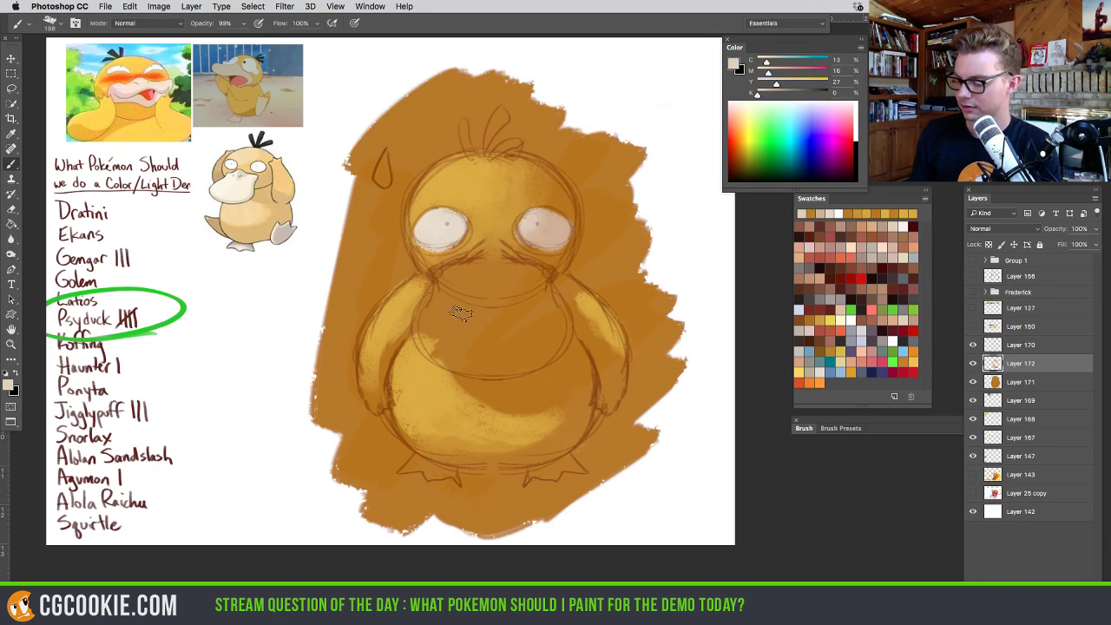
mouse_move(468, 282)
mouse_down()
mouse_move(501, 254)
mouse_move(450, 281)
mouse_move(437, 307)
mouse_move(442, 344)
mouse_move(431, 320)
mouse_move(463, 341)
mouse_move(478, 254)
mouse_move(459, 351)
mouse_move(436, 334)
mouse_move(477, 352)
mouse_move(456, 361)
mouse_move(551, 346)
mouse_move(495, 356)
mouse_move(539, 302)
mouse_move(526, 356)
mouse_move(533, 272)
mouse_move(478, 286)
mouse_move(473, 313)
mouse_move(496, 318)
mouse_move(512, 338)
mouse_move(499, 401)
mouse_up()
alt+click(466, 243)
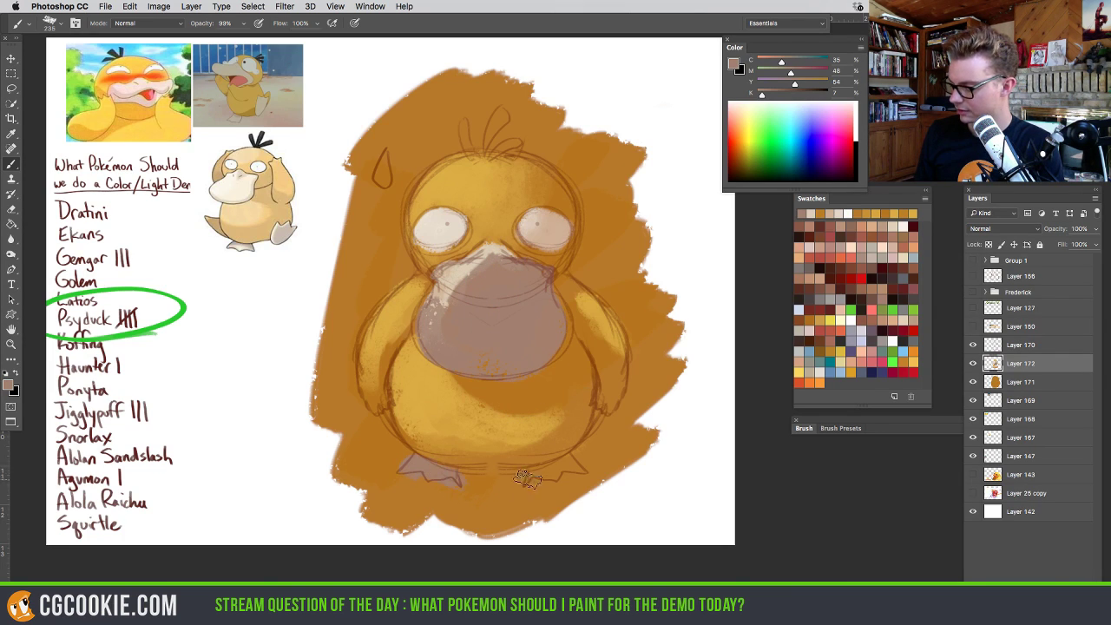
Paint sampled cream light over the bill and feet, leaving the grey-brown shadow along their edges
alt+click(460, 260)
mouse_move(468, 260)
mouse_down()
mouse_move(532, 267)
mouse_move(542, 319)
mouse_move(518, 280)
mouse_move(450, 298)
mouse_move(529, 322)
mouse_move(437, 311)
mouse_move(445, 295)
mouse_move(439, 337)
mouse_move(444, 319)
mouse_move(529, 329)
mouse_move(482, 354)
mouse_move(535, 300)
mouse_move(484, 356)
mouse_move(497, 352)
mouse_move(468, 306)
mouse_move(434, 335)
mouse_move(536, 341)
mouse_move(543, 323)
mouse_move(522, 350)
mouse_move(542, 306)
mouse_move(499, 340)
mouse_move(487, 329)
mouse_move(509, 292)
mouse_up()
drag(492, 429, 460, 429)
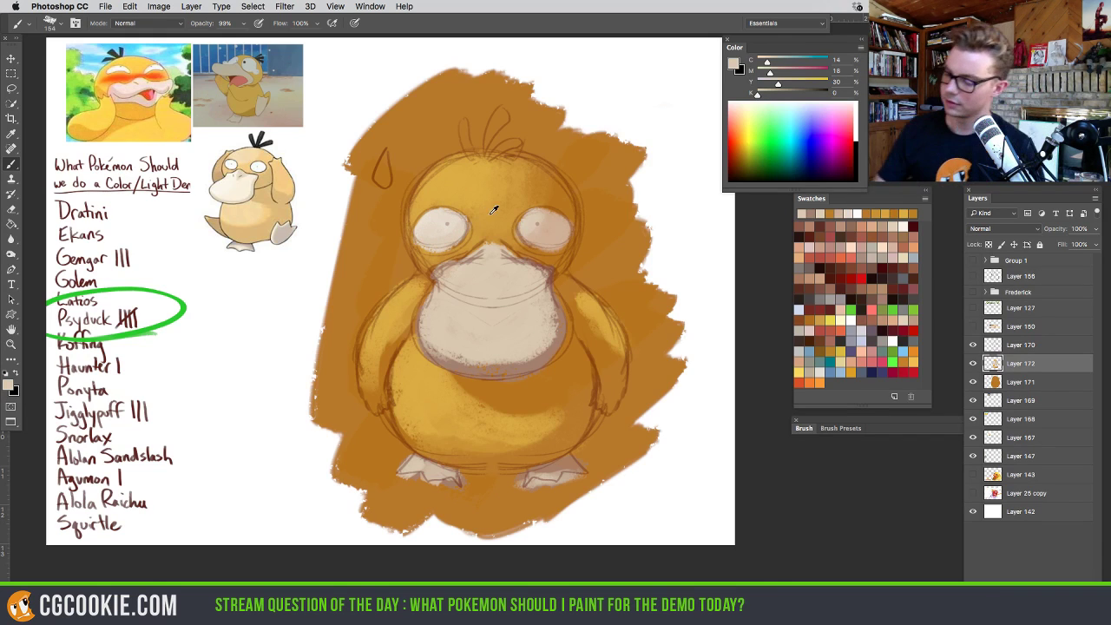
Sample the bill's shadow tone and darken the foreground colour to the near-black brown 2d2520 for the brush
key(i)
click(558, 335)
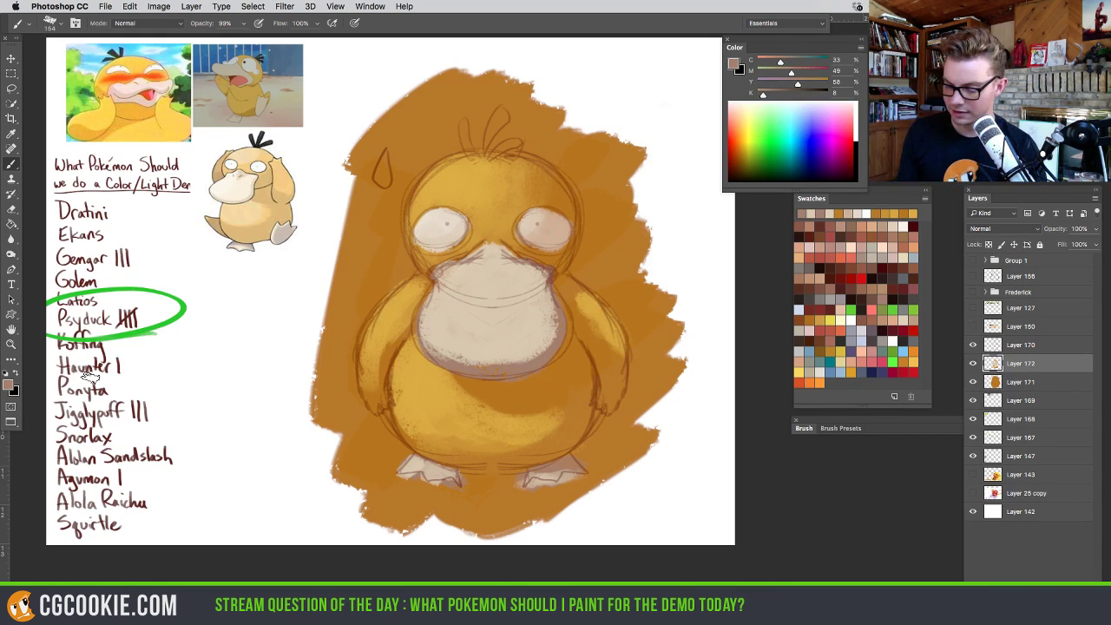
click(12, 387)
click(560, 353)
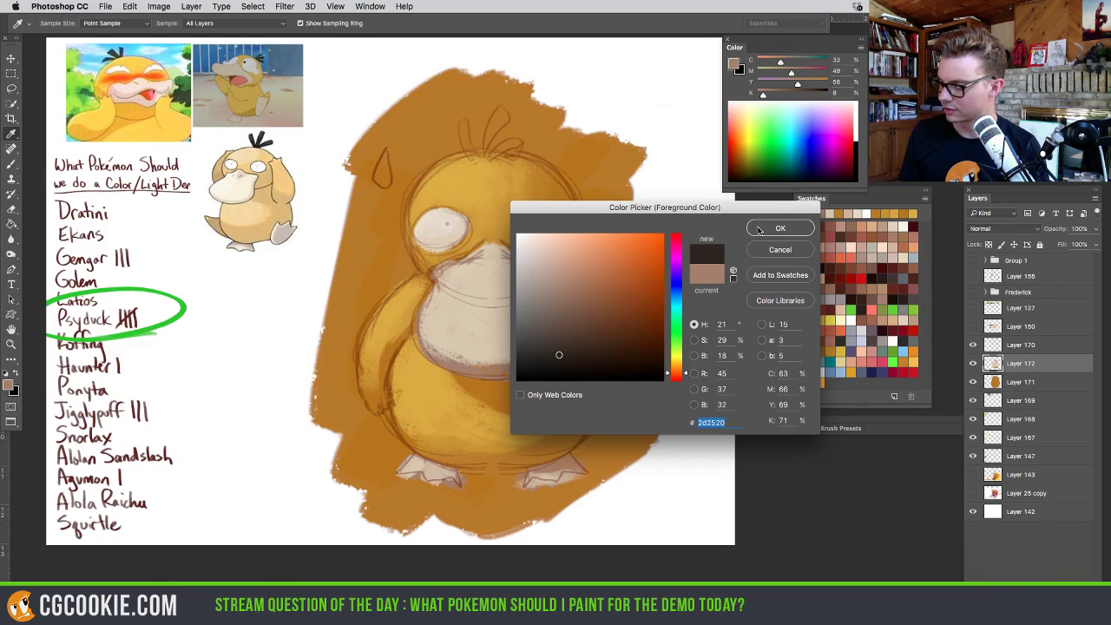
click(757, 230)
key(b)
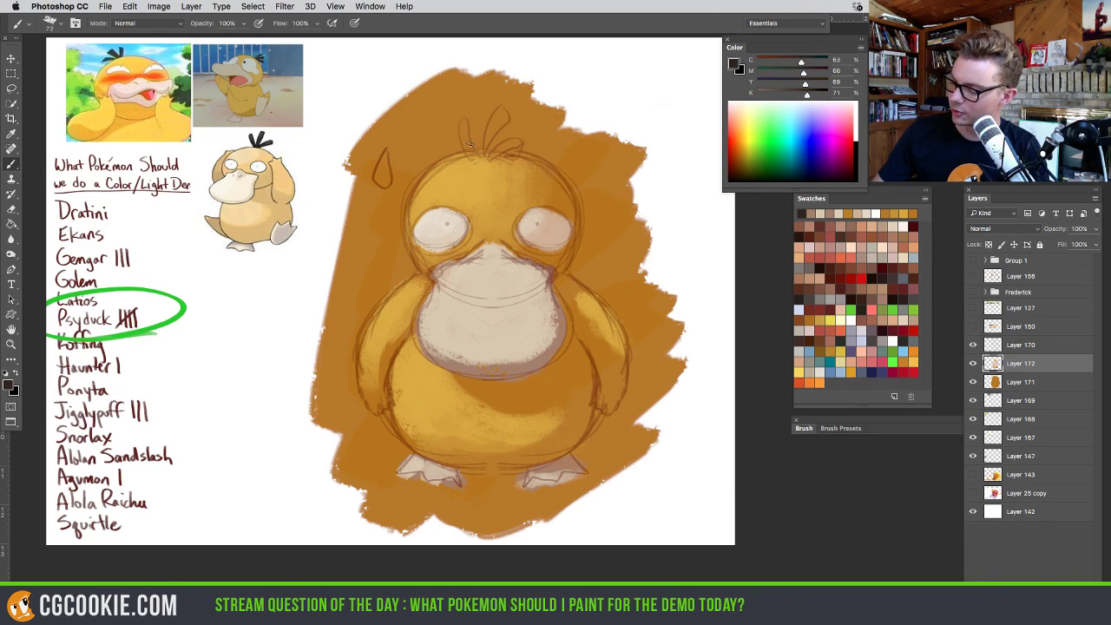
Paint the three hair tufts on top of the head in dark brown and flip the canvas horizontally
drag(467, 141, 477, 154)
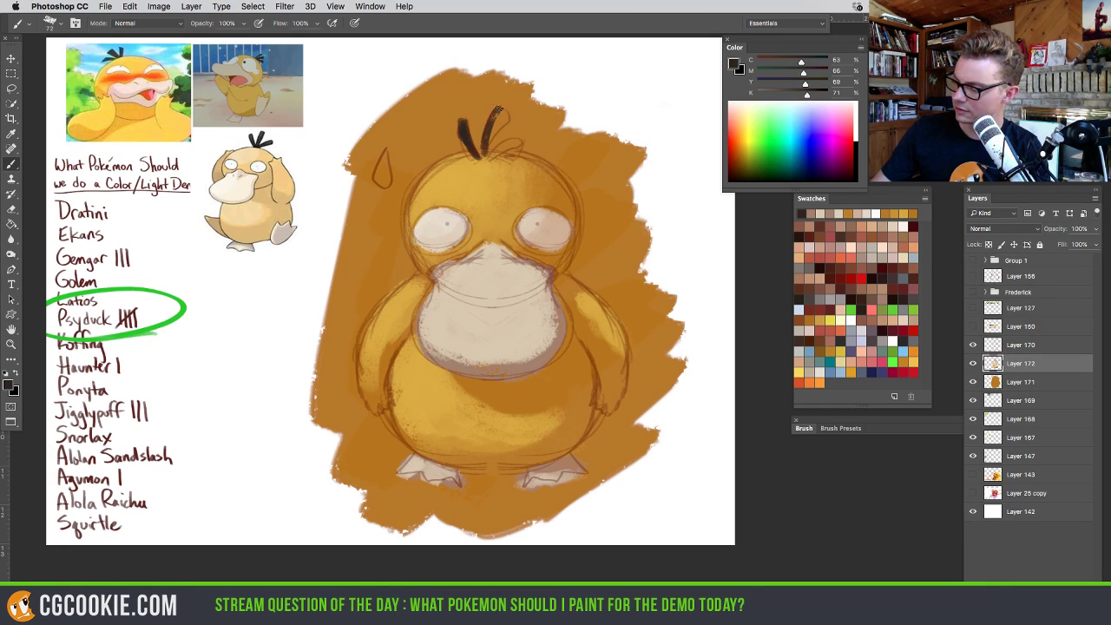
drag(493, 119, 488, 151)
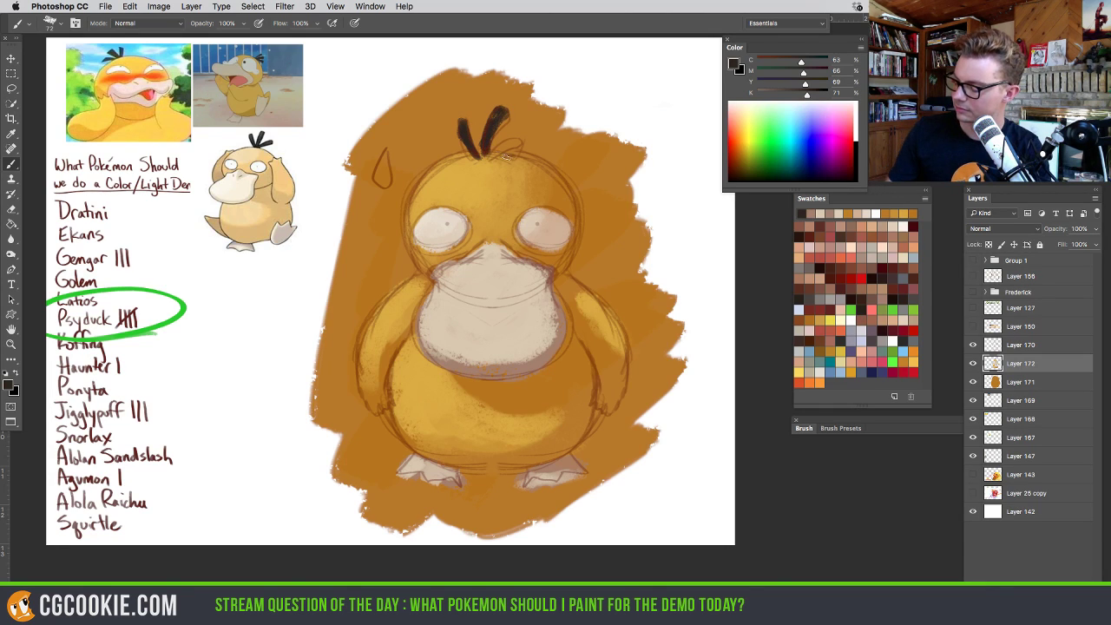
drag(502, 111, 495, 150)
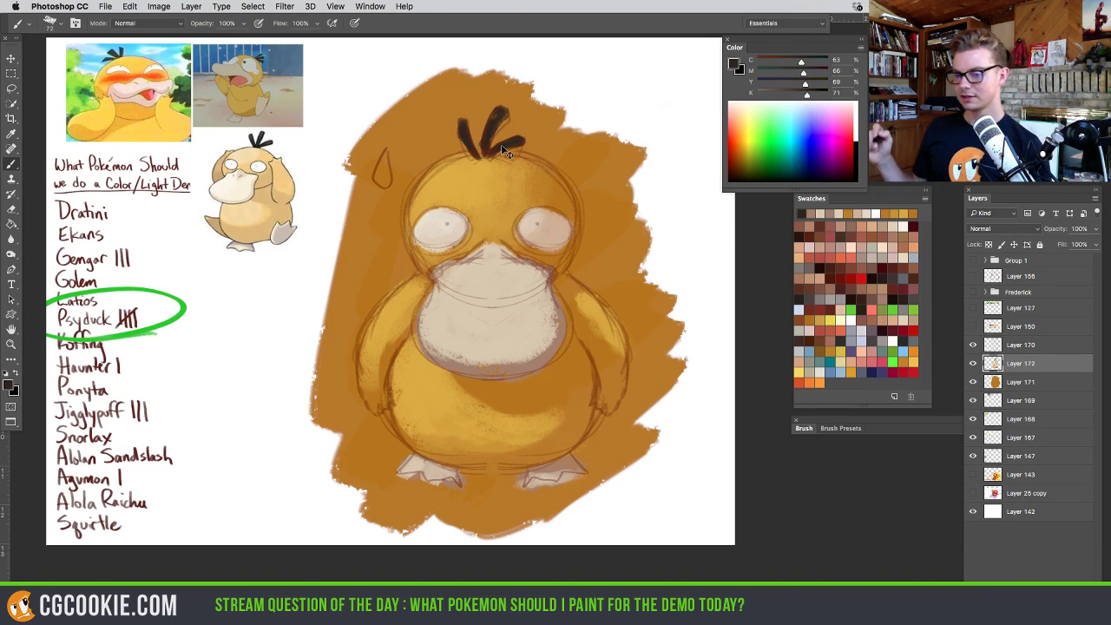
key(h)
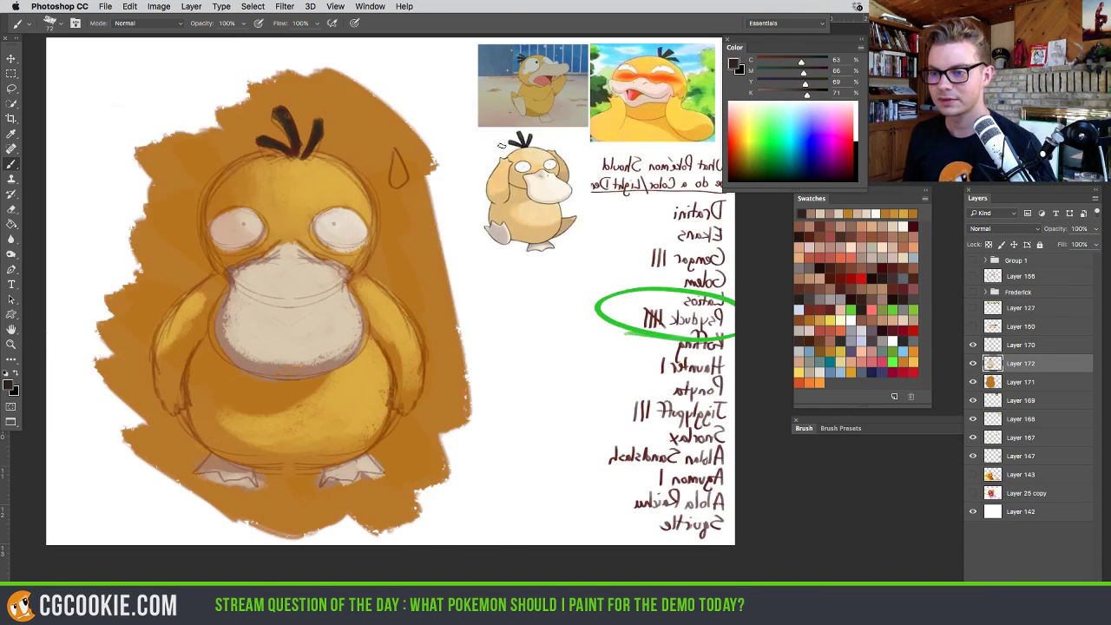
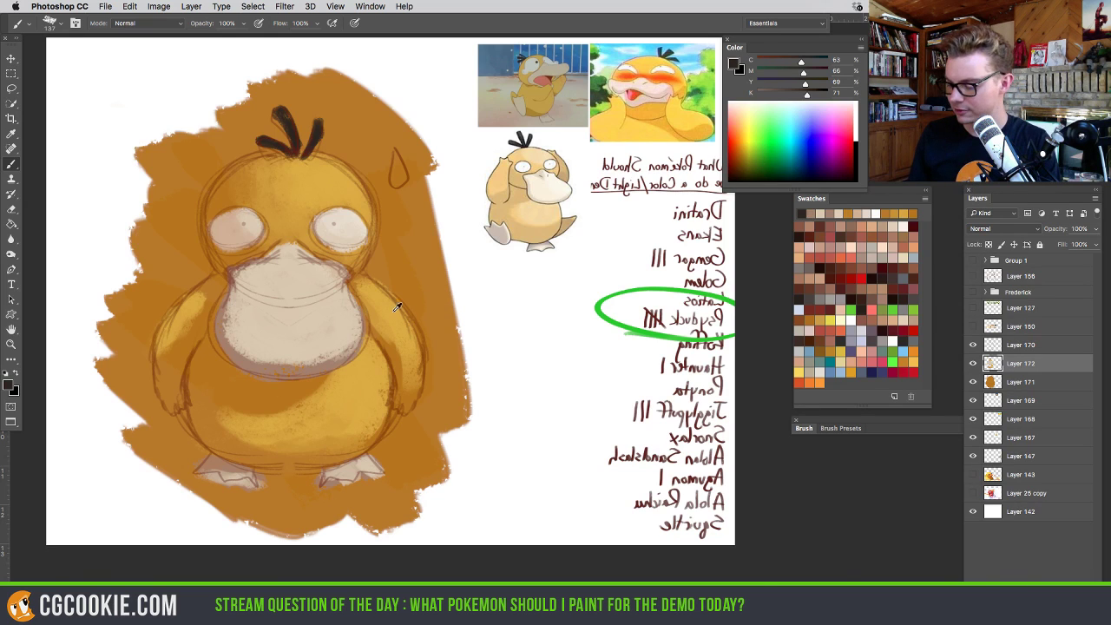
Sample the body's yellow, shift it to a brighter, more saturated tone and paint light over the head, arms and belly with brush sizes up to 228
alt+click(208, 312)
click(9, 384)
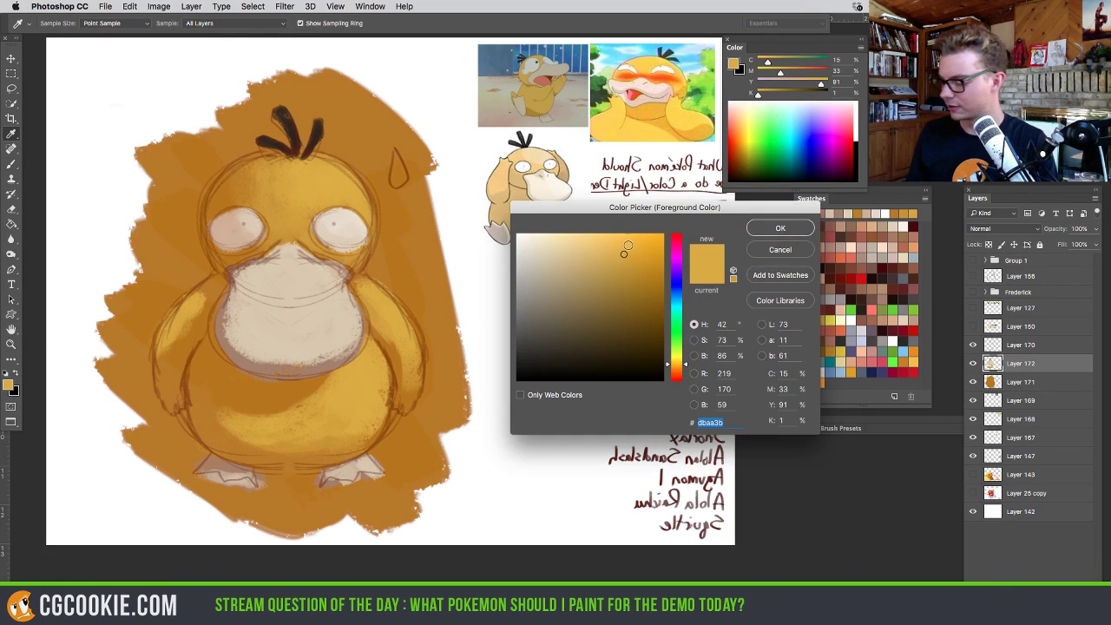
click(629, 242)
click(780, 227)
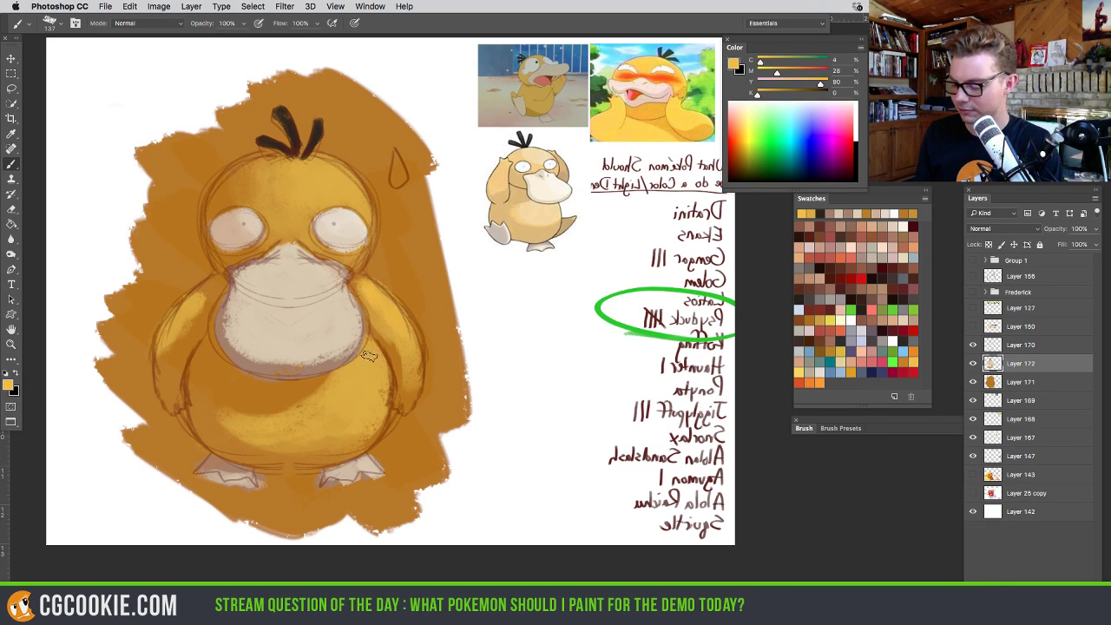
drag(374, 366, 408, 365)
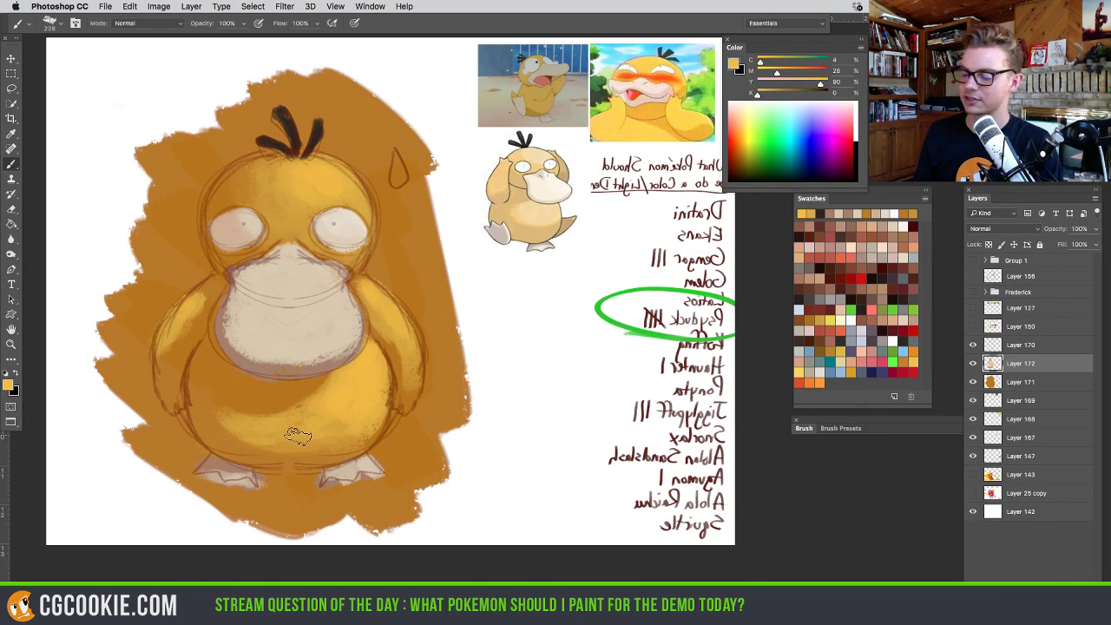
drag(486, 382, 460, 382)
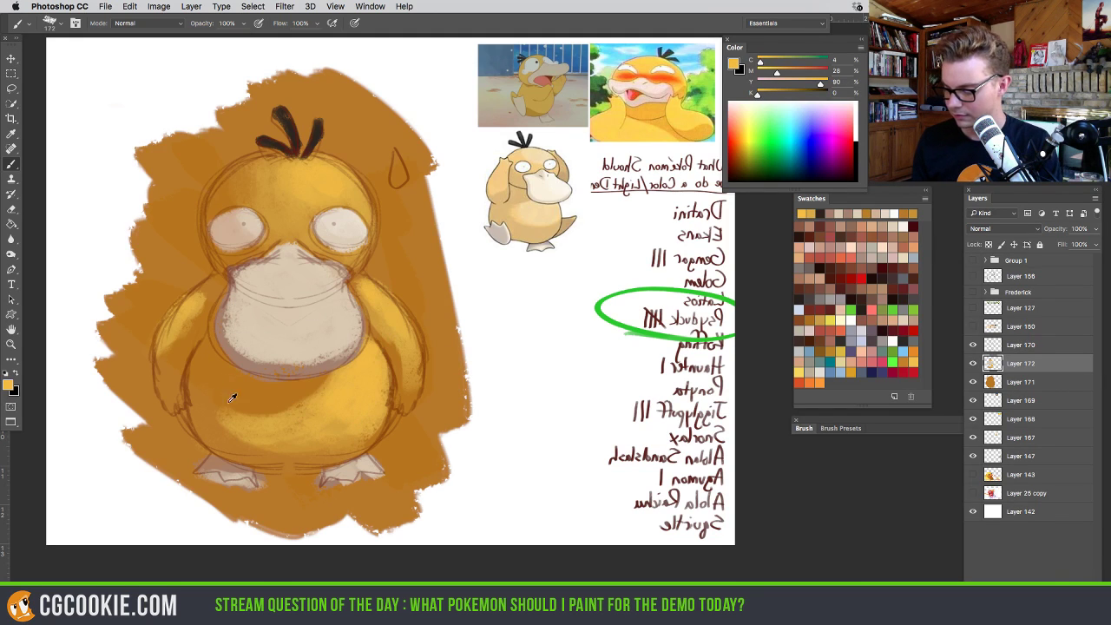
Blend the shadow edge on the belly beneath the bill with orange-brown and yellow tones sampled from the body, using a 128 brush
alt+click(302, 410)
drag(213, 356, 199, 357)
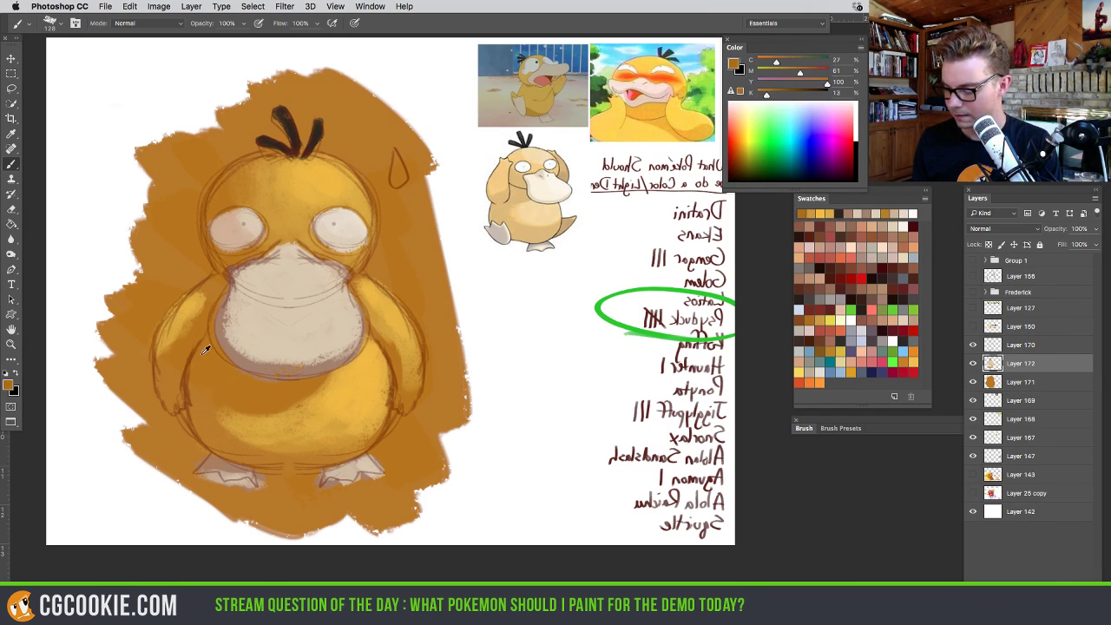
alt+click(234, 405)
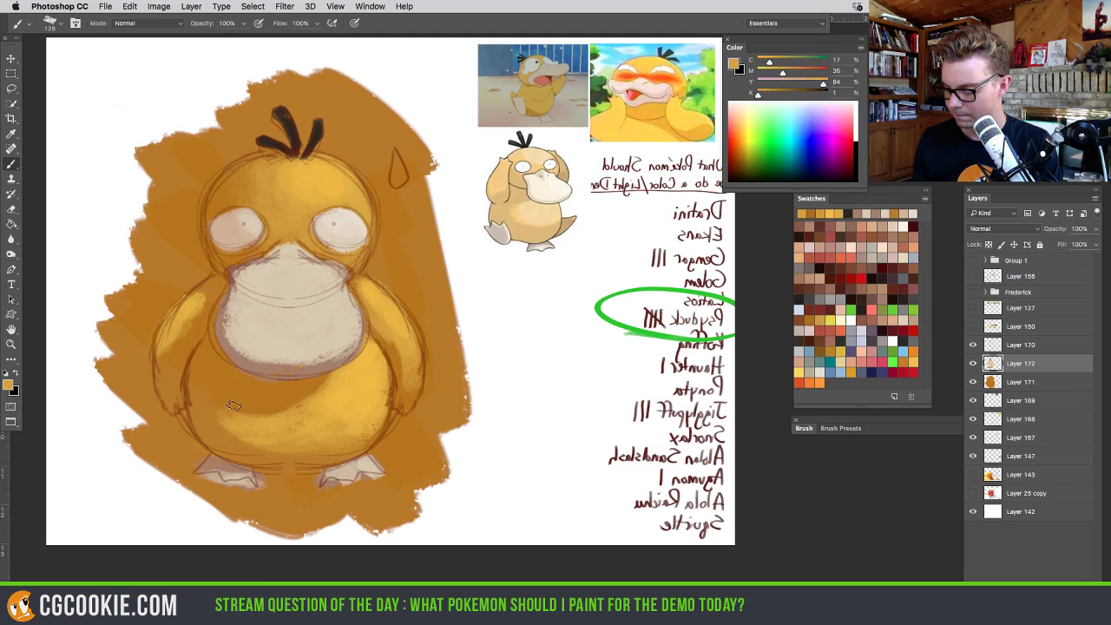
alt+click(205, 358)
alt+click(198, 361)
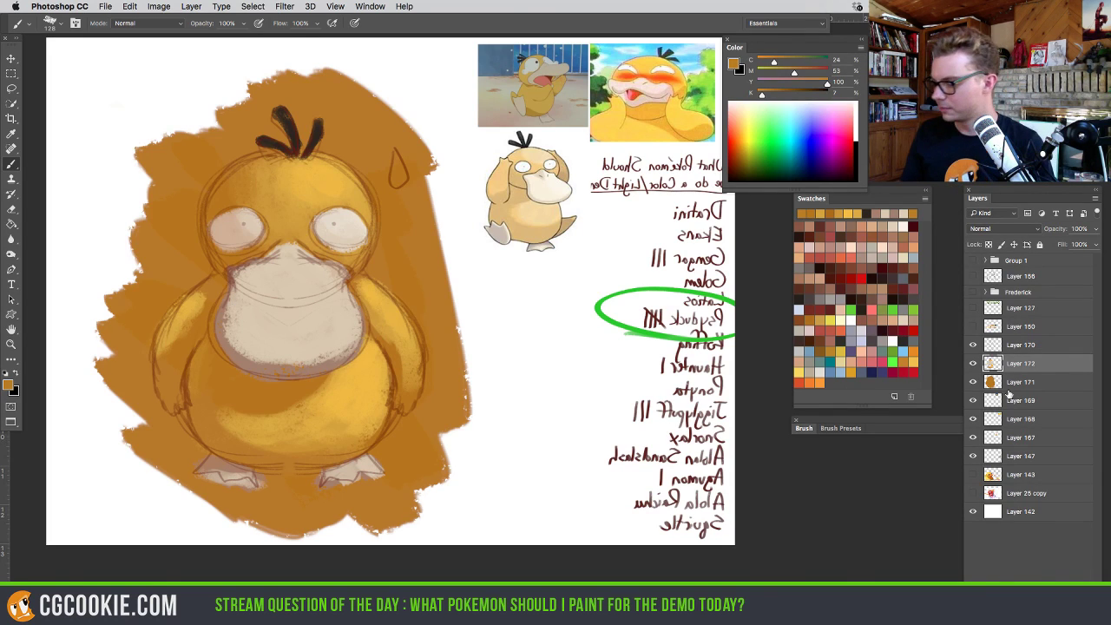
Add a new layer above Layer 171 and paint the first green background strokes beside Psyduck's neck and arm
click(1011, 382)
key(ctrl+shift+alt+n)
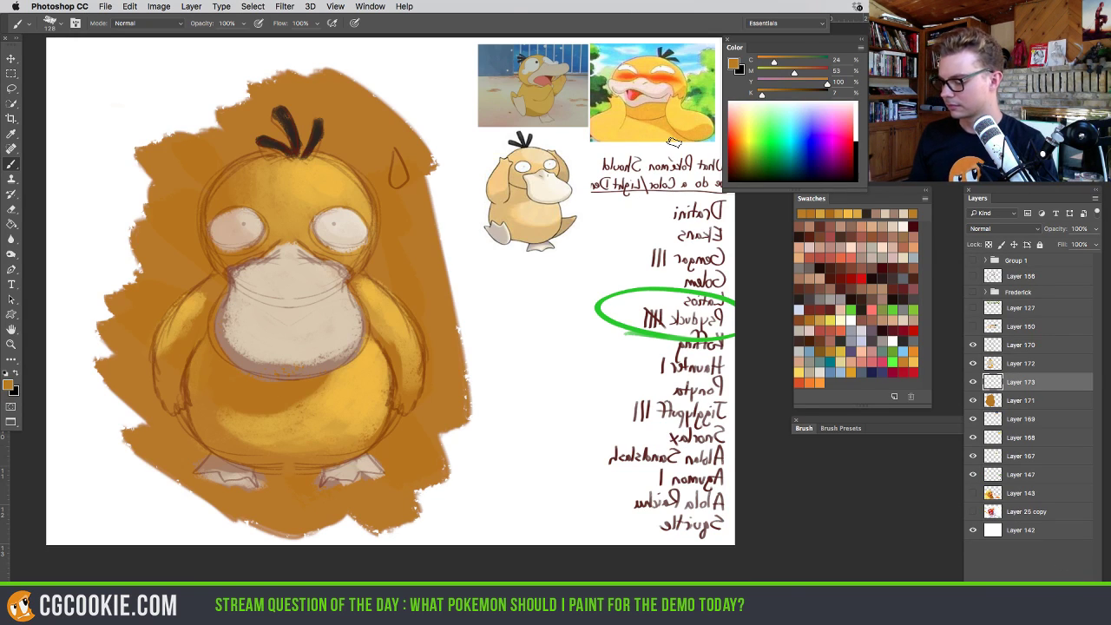
click(762, 152)
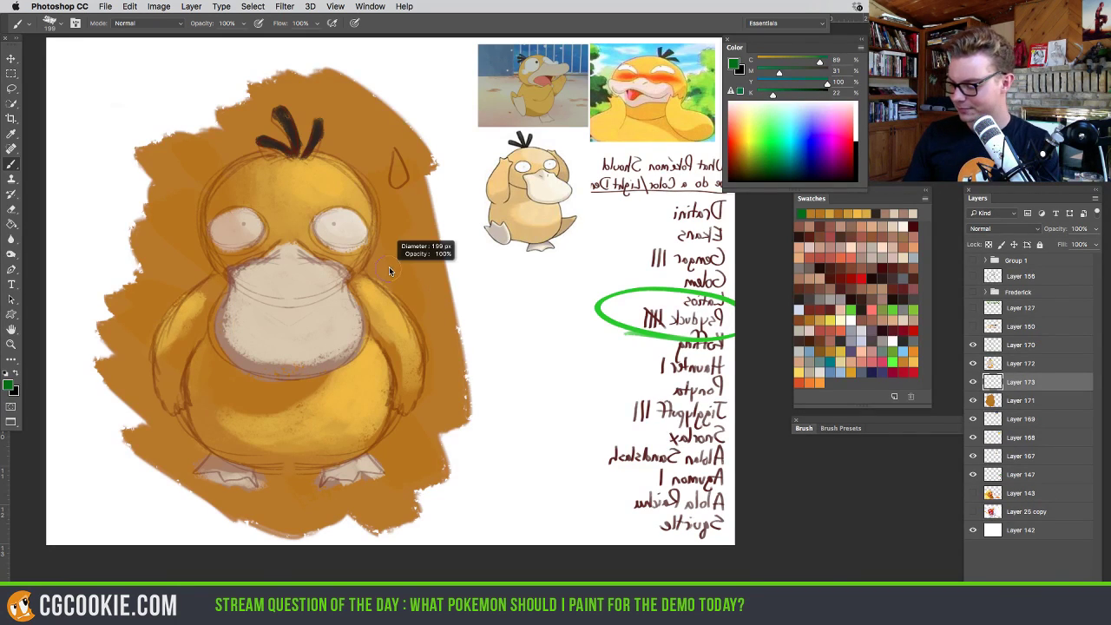
mouse_move(388, 243)
mouse_down()
mouse_move(368, 272)
mouse_move(427, 328)
mouse_up()
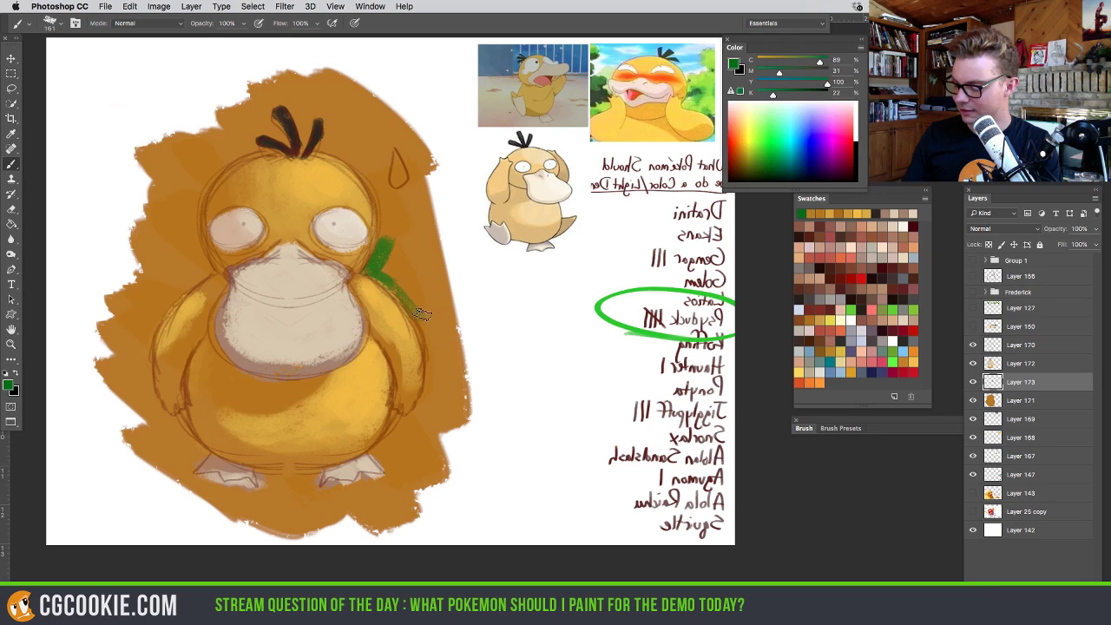
mouse_move(399, 245)
mouse_down()
mouse_move(403, 287)
mouse_move(445, 340)
mouse_up()
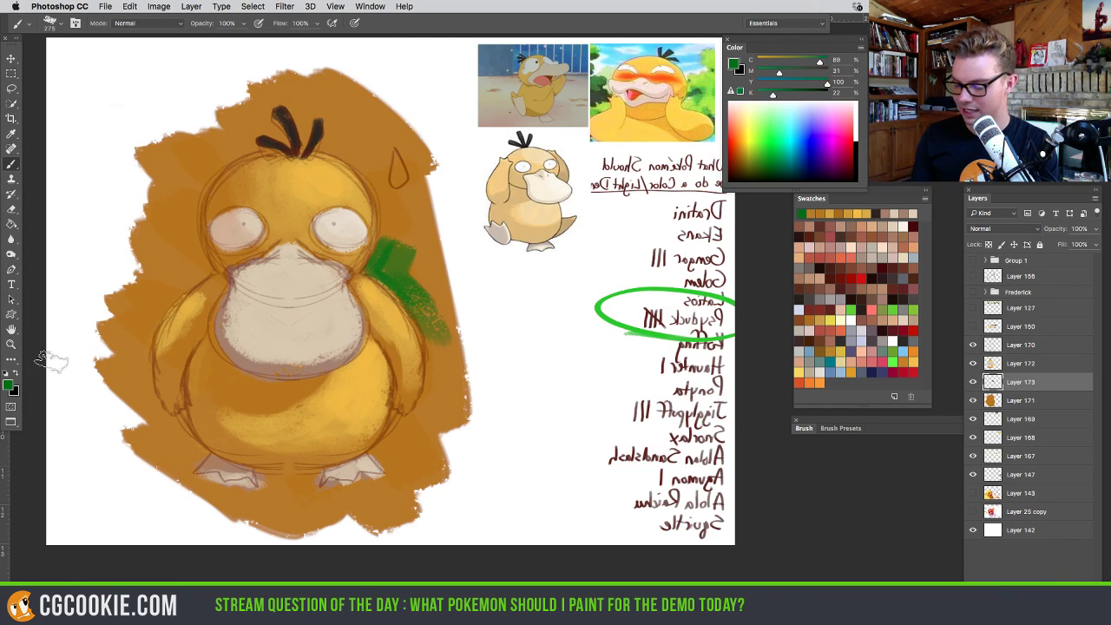
Set the foreground colour to dark green 08310b and paint the background around Psyduck's sides and beneath its feet
click(10, 386)
click(642, 352)
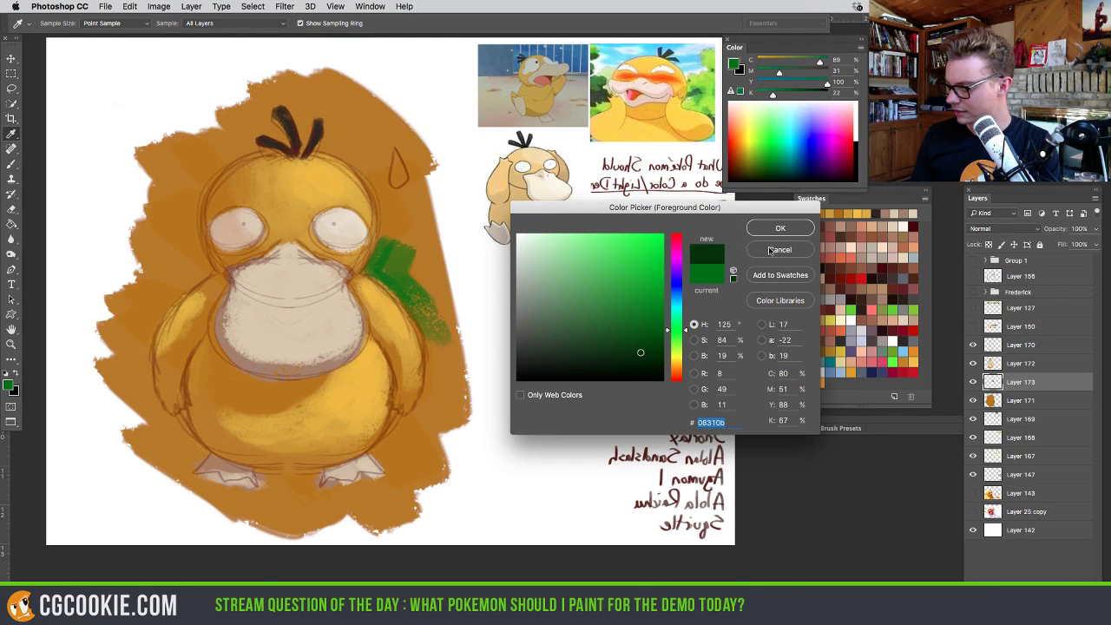
click(780, 227)
mouse_move(413, 234)
mouse_down()
mouse_move(382, 264)
mouse_move(432, 327)
mouse_move(426, 275)
mouse_move(446, 400)
mouse_move(439, 352)
mouse_move(436, 421)
mouse_move(441, 373)
mouse_move(395, 434)
mouse_up()
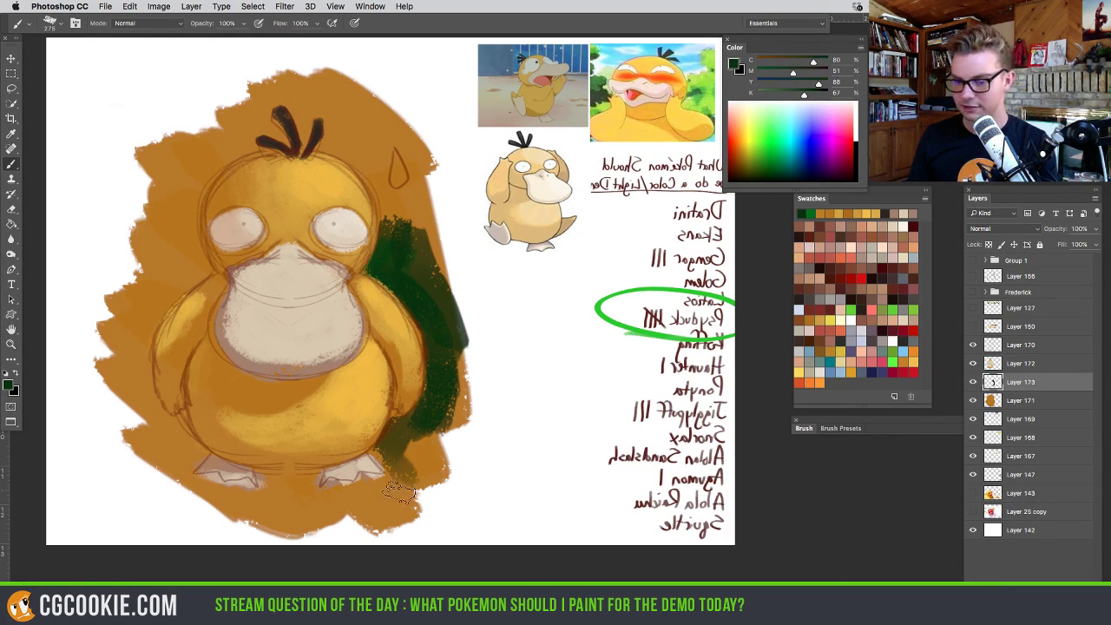
drag(187, 454, 169, 473)
mouse_move(417, 224)
mouse_down()
mouse_move(388, 193)
mouse_move(395, 241)
mouse_move(422, 206)
mouse_move(447, 226)
mouse_move(430, 295)
mouse_move(471, 311)
mouse_move(475, 398)
mouse_move(482, 361)
mouse_move(463, 438)
mouse_move(429, 469)
mouse_move(421, 456)
mouse_move(417, 486)
mouse_move(373, 517)
mouse_up()
mouse_move(166, 260)
mouse_down()
mouse_move(129, 369)
mouse_move(148, 417)
mouse_move(126, 347)
mouse_move(152, 297)
mouse_move(128, 416)
mouse_move(117, 349)
mouse_move(152, 456)
mouse_move(139, 421)
mouse_move(160, 451)
mouse_move(149, 423)
mouse_move(162, 434)
mouse_move(191, 502)
mouse_up()
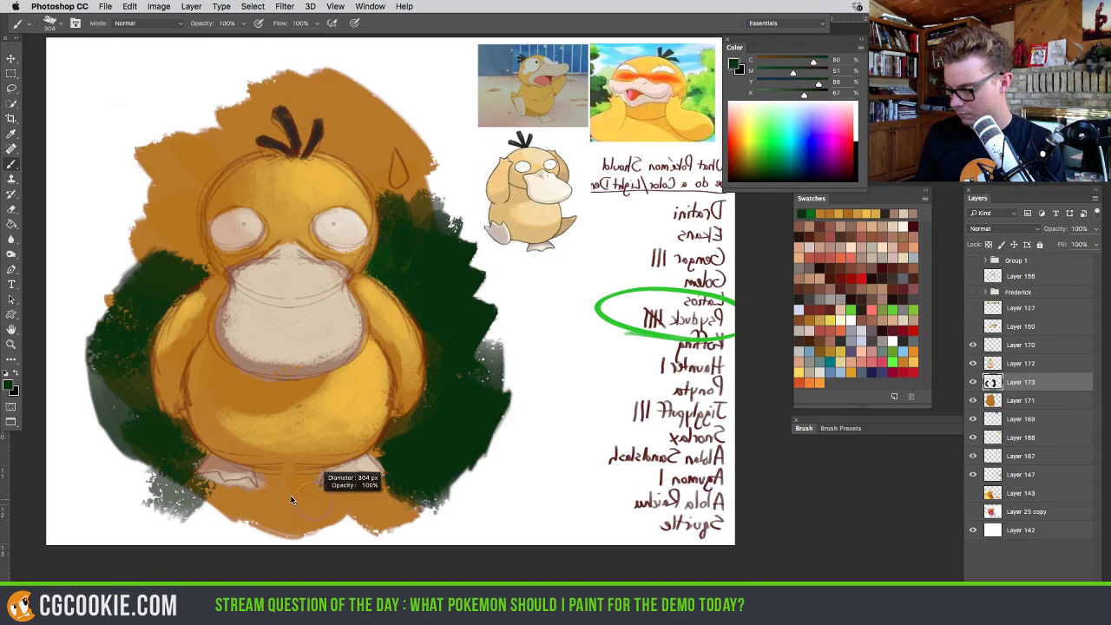
mouse_move(310, 476)
mouse_down()
mouse_move(264, 471)
mouse_move(261, 491)
mouse_move(238, 492)
mouse_move(287, 473)
mouse_move(183, 503)
mouse_move(347, 516)
mouse_move(386, 508)
mouse_move(174, 516)
mouse_up()
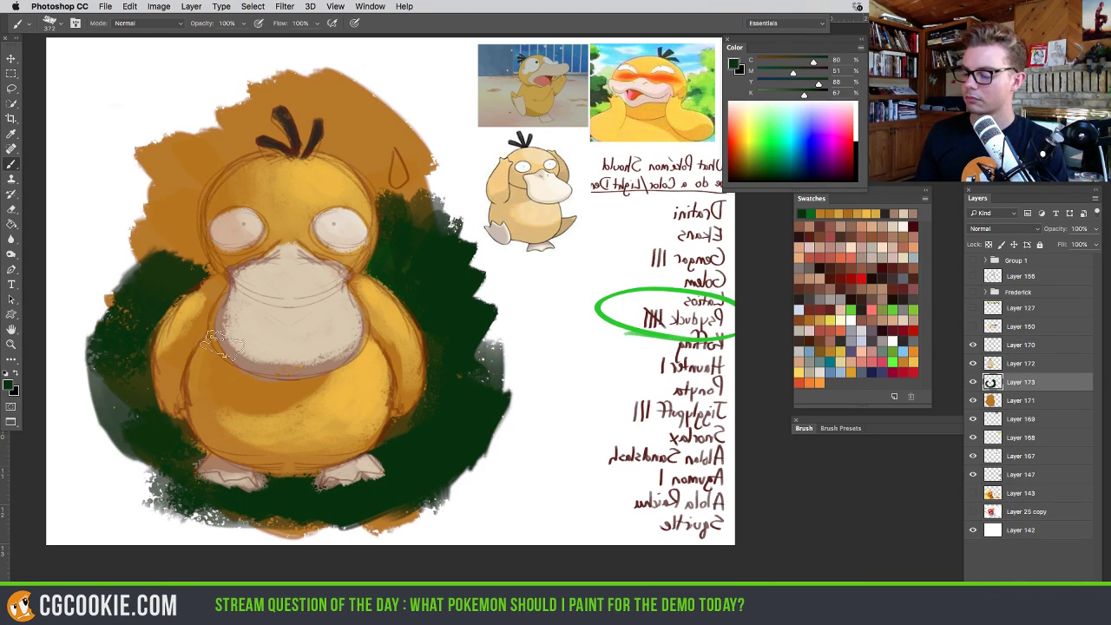
Extend the dark green further out on the left of Psyduck and block in sampled grey-green around its head
mouse_move(182, 233)
mouse_down()
mouse_move(172, 191)
mouse_move(187, 259)
mouse_move(198, 153)
mouse_move(160, 252)
mouse_move(126, 269)
mouse_move(90, 319)
mouse_move(103, 356)
mouse_move(78, 404)
mouse_move(82, 438)
mouse_move(122, 413)
mouse_move(102, 488)
mouse_move(139, 517)
mouse_up()
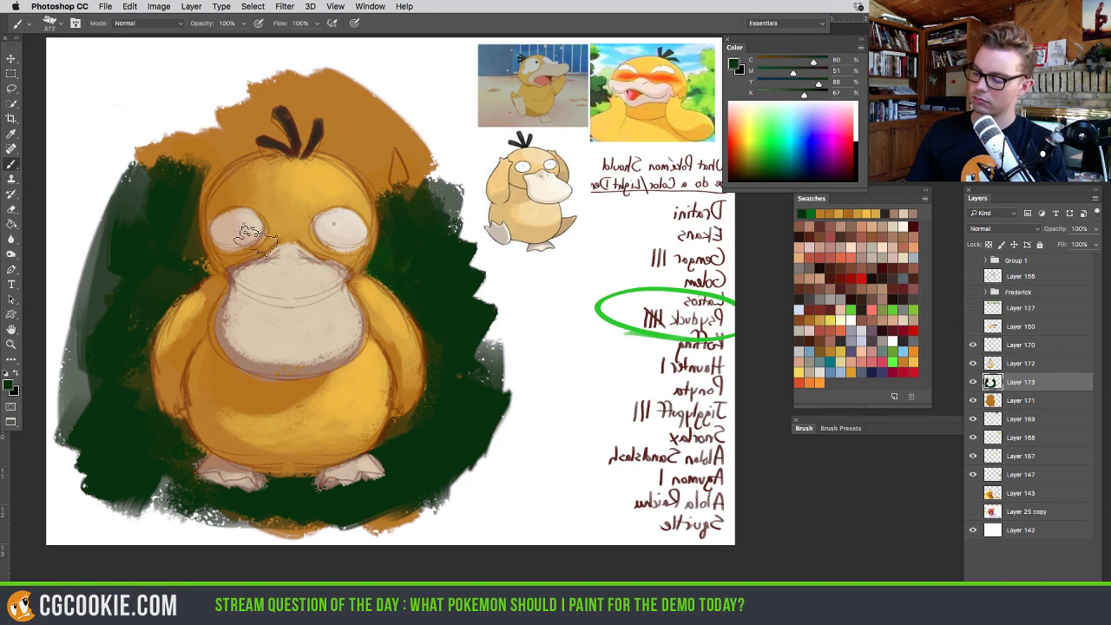
mouse_move(174, 228)
mouse_down()
mouse_move(202, 173)
mouse_move(181, 206)
mouse_move(256, 126)
mouse_move(148, 174)
mouse_move(82, 174)
mouse_move(97, 377)
mouse_up()
mouse_move(406, 213)
mouse_down()
mouse_move(390, 173)
mouse_move(438, 187)
mouse_move(408, 156)
mouse_move(360, 148)
mouse_move(369, 178)
mouse_up()
alt+click(450, 201)
mouse_move(408, 260)
mouse_down()
mouse_move(499, 208)
mouse_move(517, 321)
mouse_up()
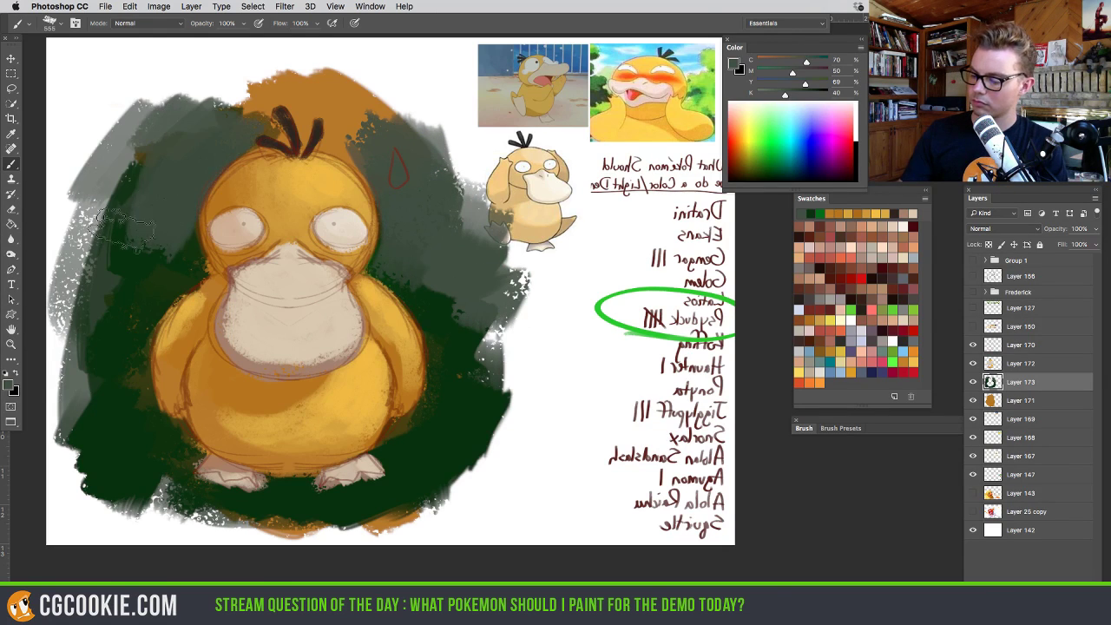
Paint grass blades on the right of Psyduck where the dark green meets the grey-green, sampling both tones
alt+click(459, 389)
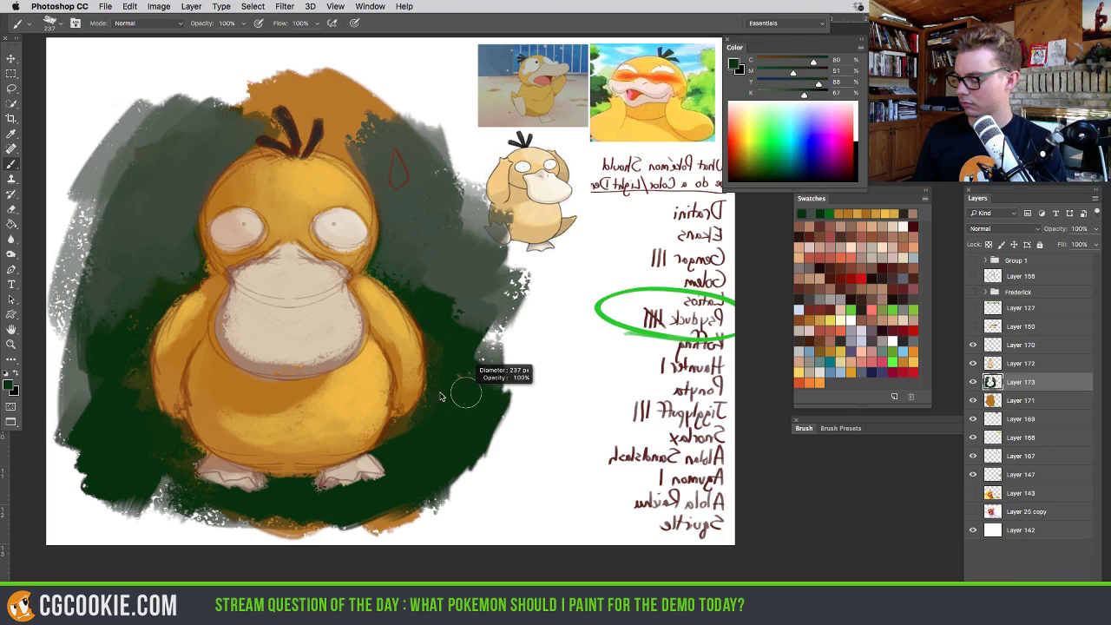
drag(473, 394, 512, 382)
drag(460, 313, 484, 345)
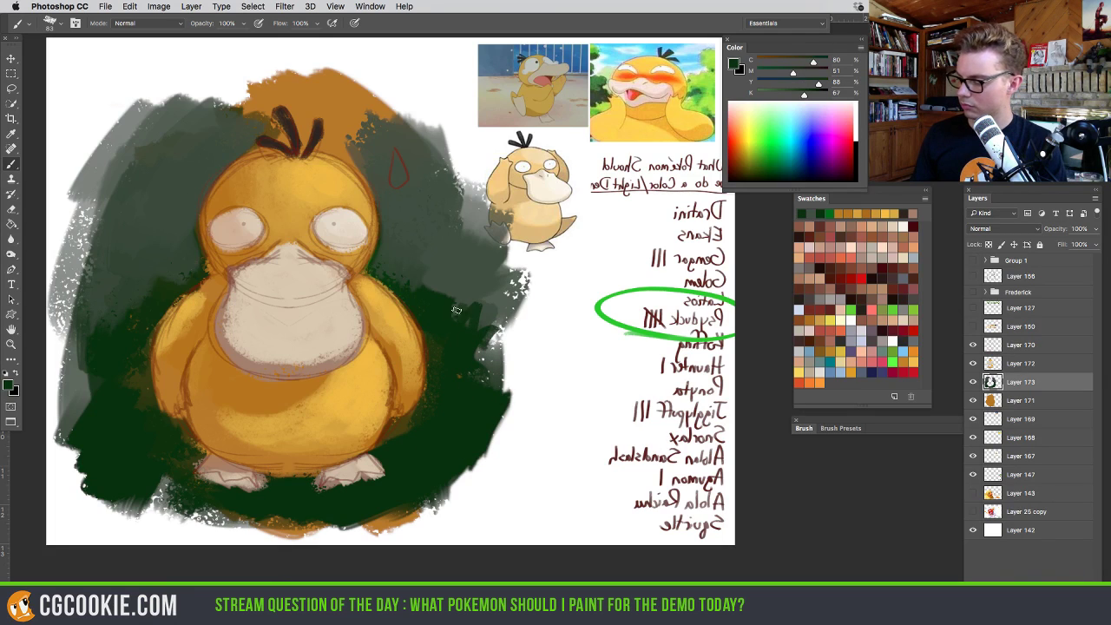
mouse_move(456, 309)
mouse_down()
mouse_move(435, 268)
mouse_move(408, 257)
mouse_up()
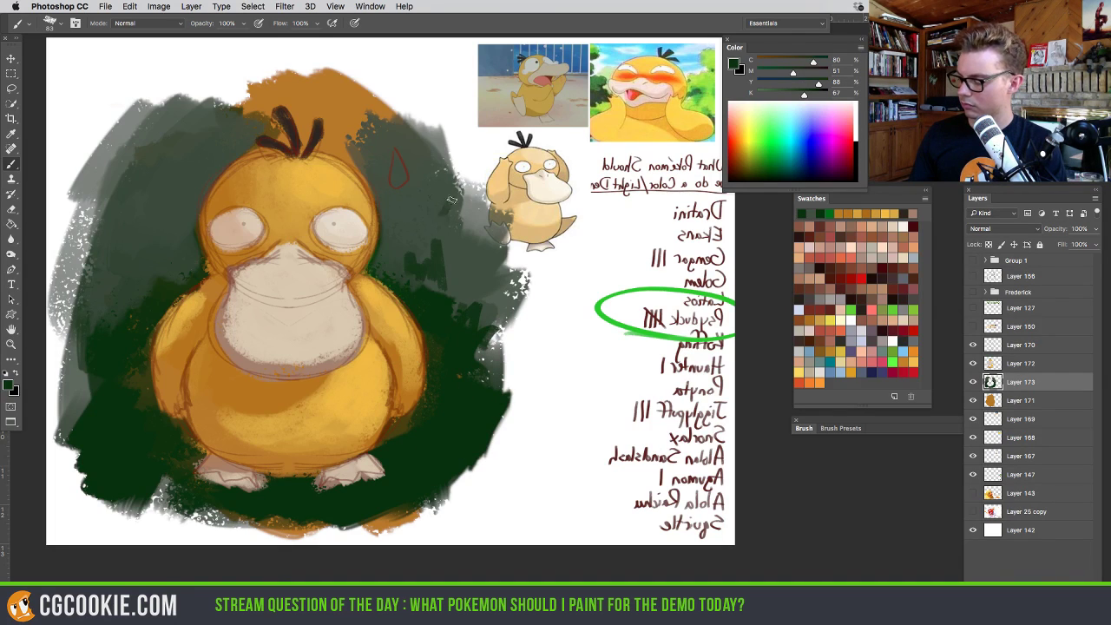
alt+click(441, 245)
drag(420, 253, 412, 244)
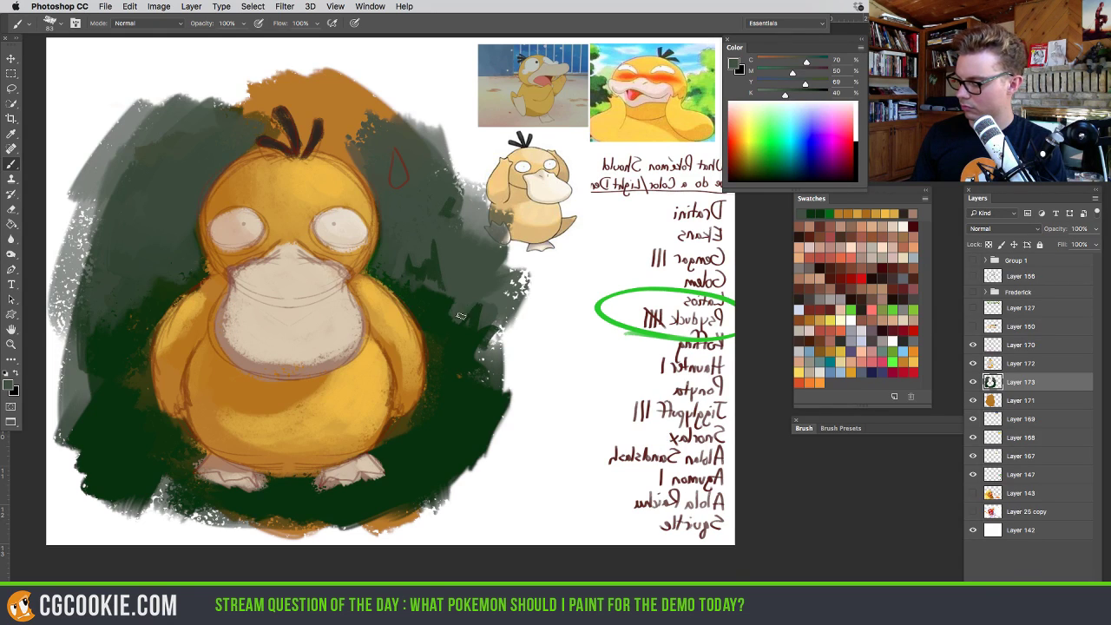
alt+click(425, 278)
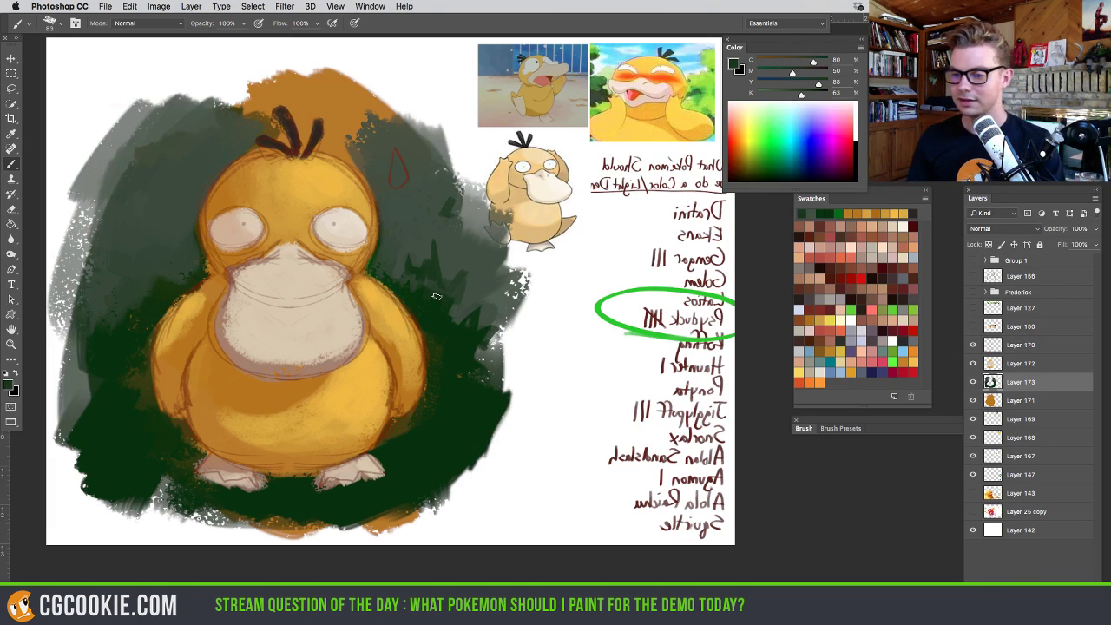
Paint matching grass blades on the left of Psyduck with sampled greens and touch up the grass on its right
alt+click(146, 283)
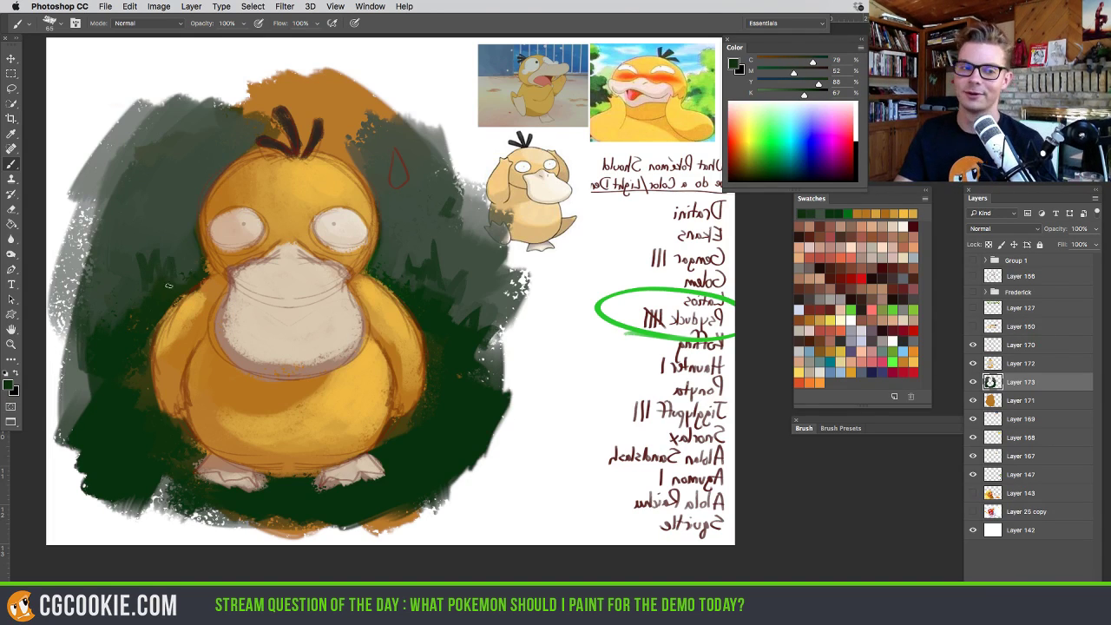
alt+click(132, 250)
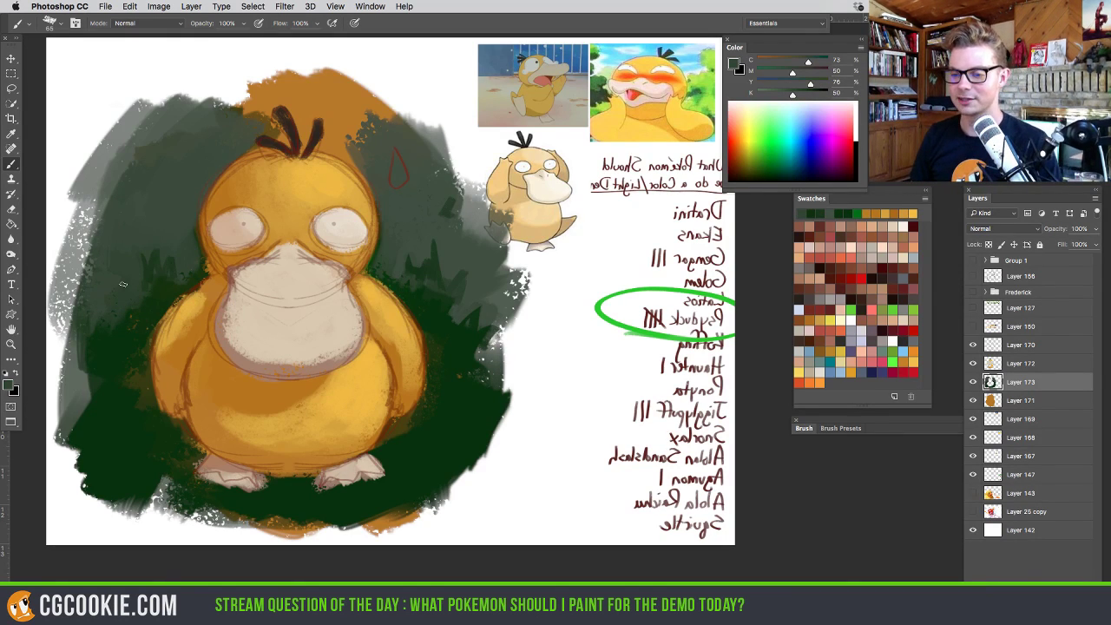
alt+click(152, 242)
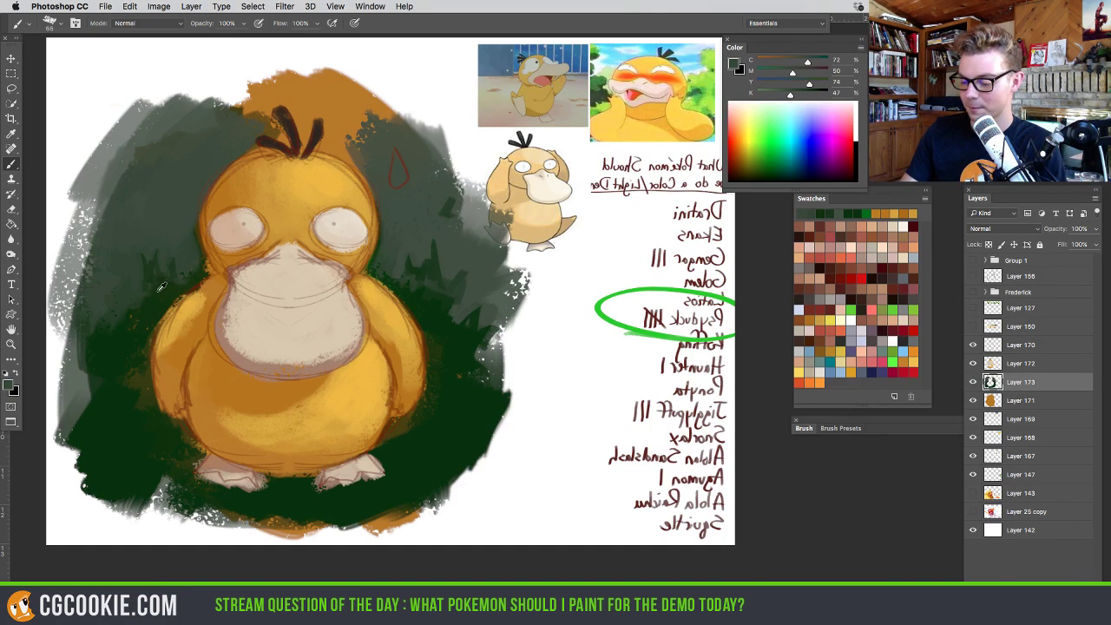
alt+click(129, 274)
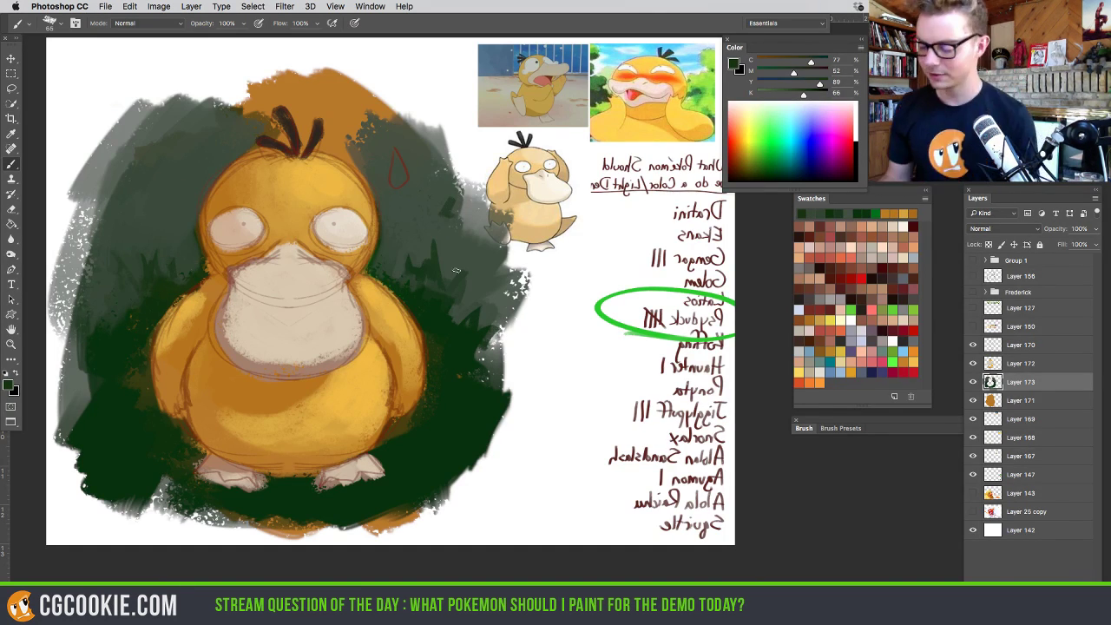
drag(422, 289, 431, 282)
alt+click(416, 283)
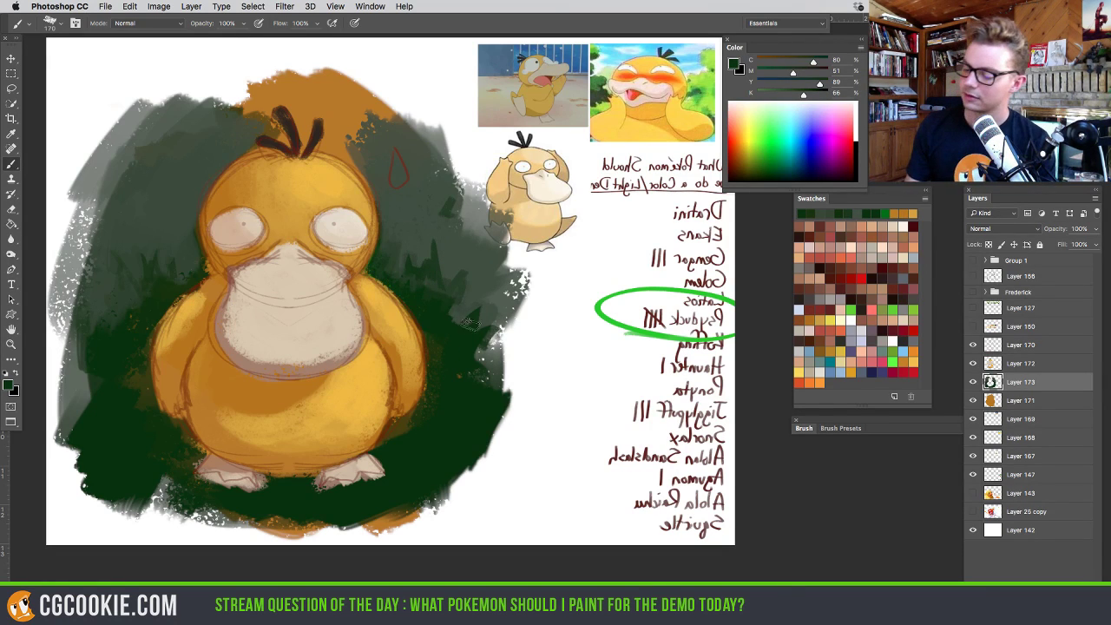
Cover the orange background around Psyduck's hair with a sampled muted grey-green
alt+click(357, 143)
drag(357, 143, 365, 141)
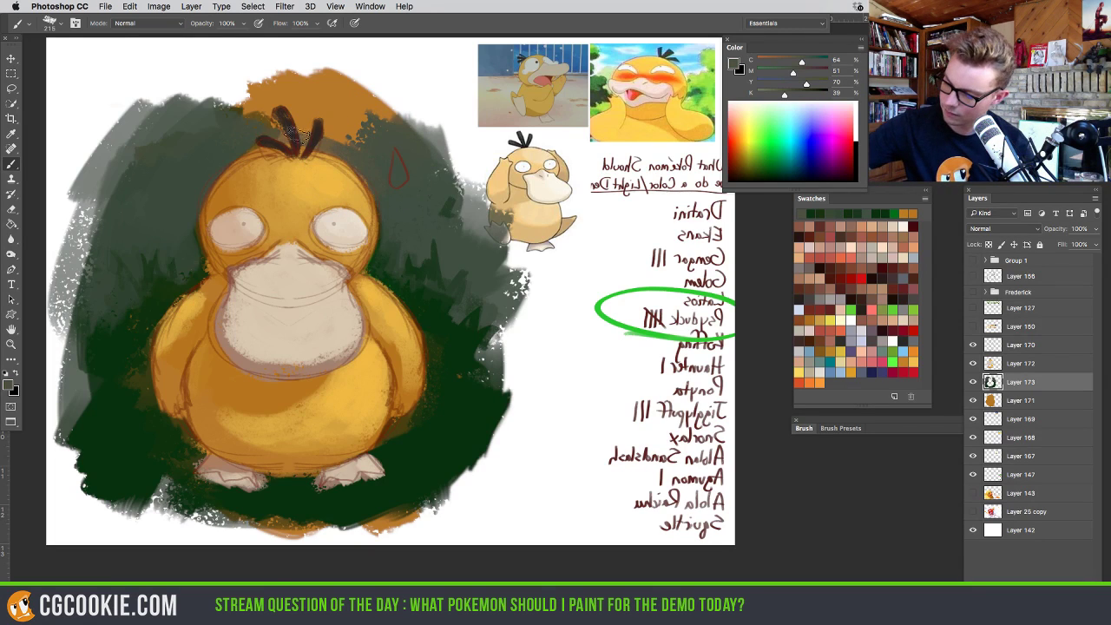
alt+click(367, 144)
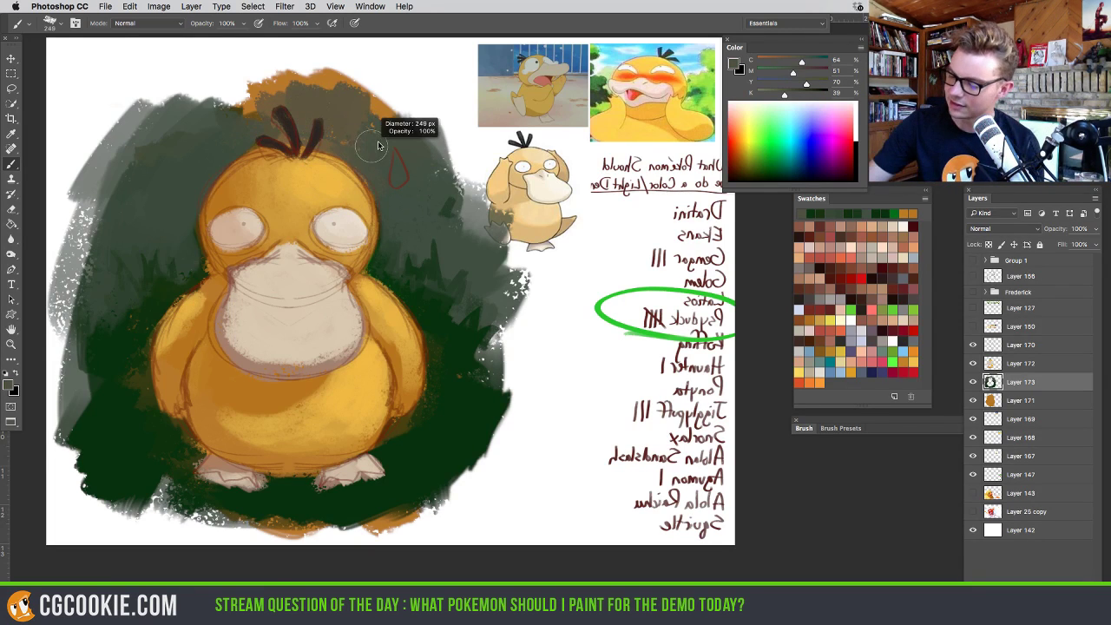
mouse_move(354, 139)
mouse_down()
mouse_move(403, 104)
mouse_move(439, 118)
mouse_up()
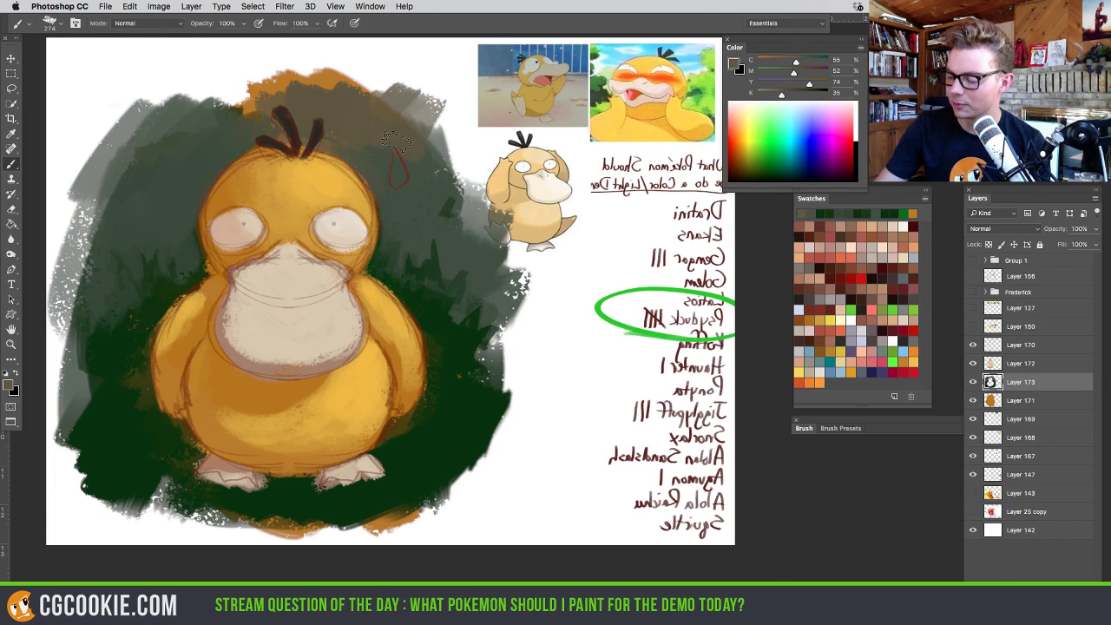
Spread brownish grey across the upper background on both sides of Psyduck's head with broad strokes
drag(279, 89, 197, 130)
alt+click(245, 187)
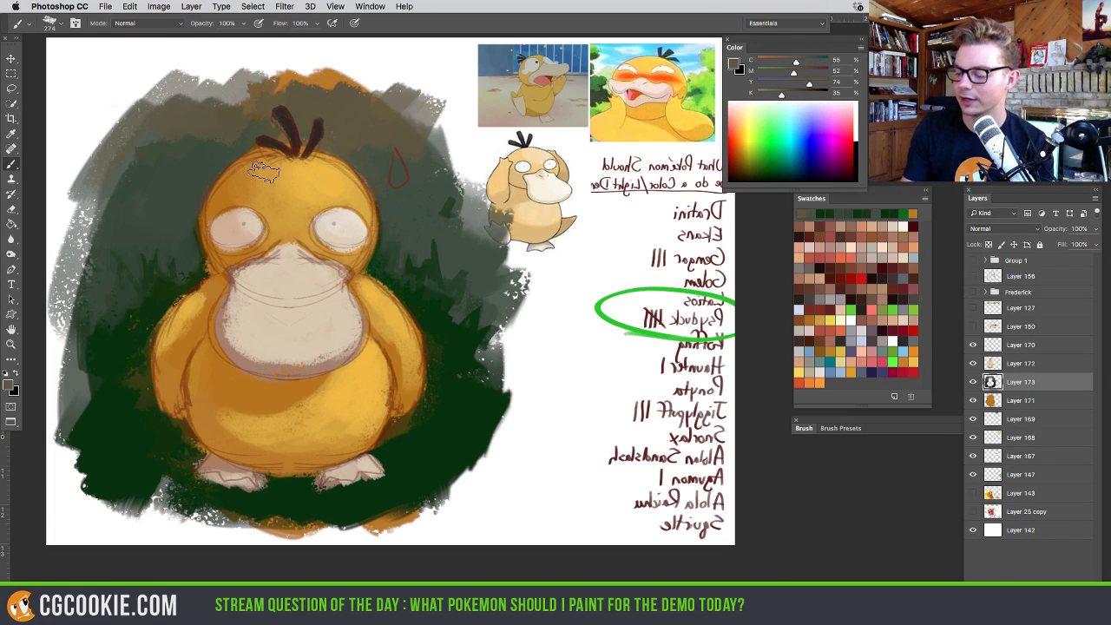
drag(260, 172, 290, 169)
mouse_move(250, 108)
mouse_down()
mouse_move(204, 117)
mouse_move(143, 156)
mouse_move(100, 230)
mouse_move(84, 347)
mouse_up()
mouse_move(430, 112)
mouse_down()
mouse_move(408, 167)
mouse_move(467, 264)
mouse_move(414, 109)
mouse_move(139, 117)
mouse_move(66, 190)
mouse_move(50, 320)
mouse_up()
click(621, 57)
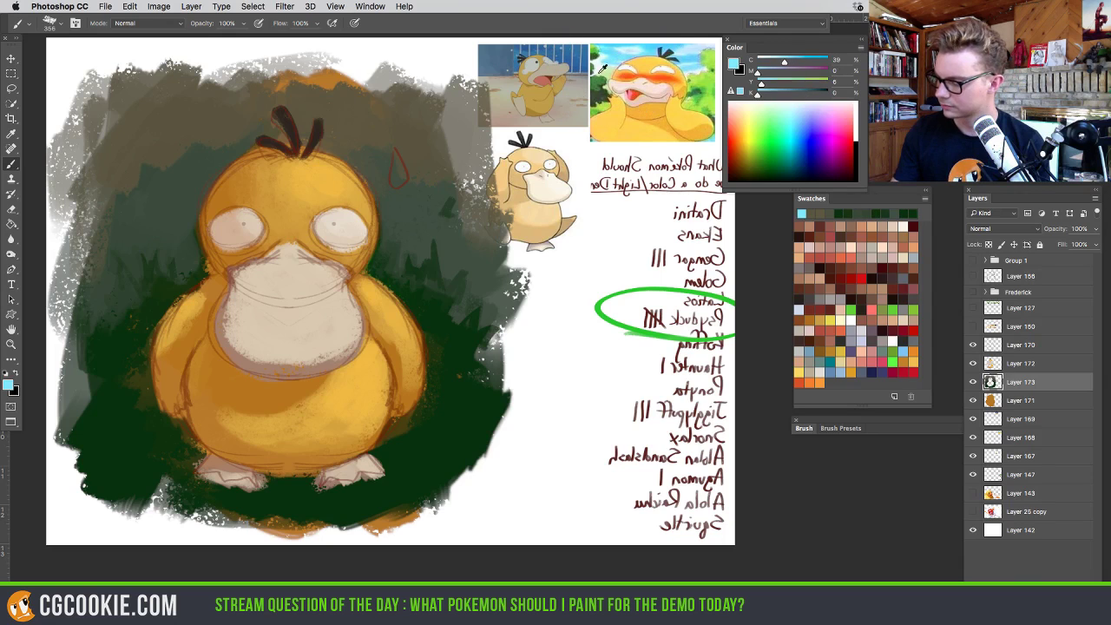
click(432, 148)
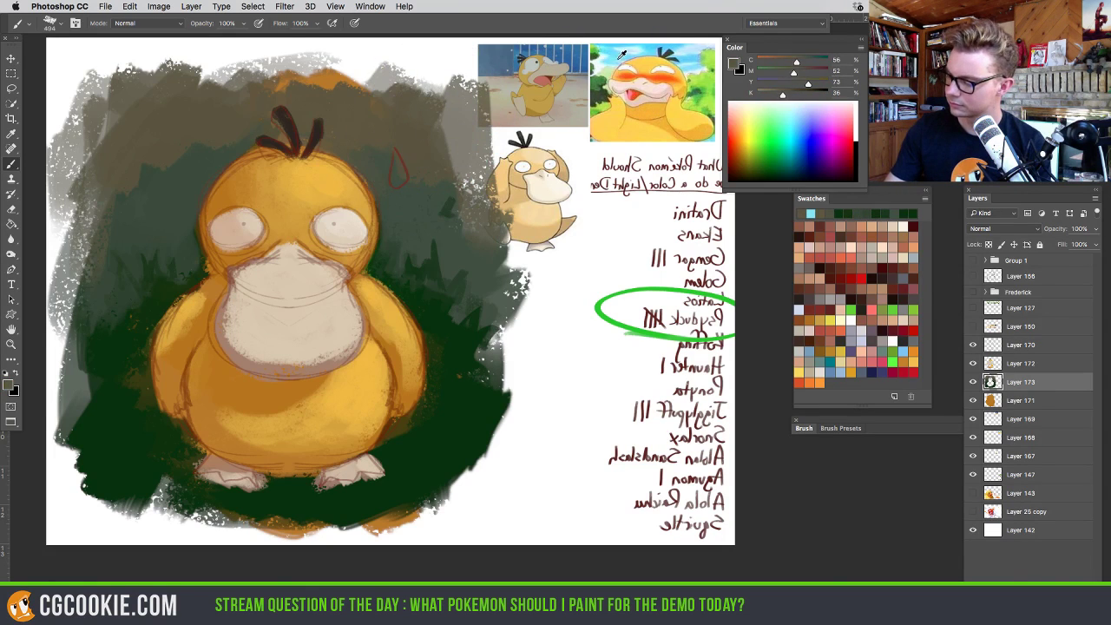
alt+click(576, 78)
mouse_move(458, 139)
mouse_down()
mouse_move(304, 87)
mouse_move(137, 126)
mouse_move(60, 87)
mouse_up()
key(super+z)
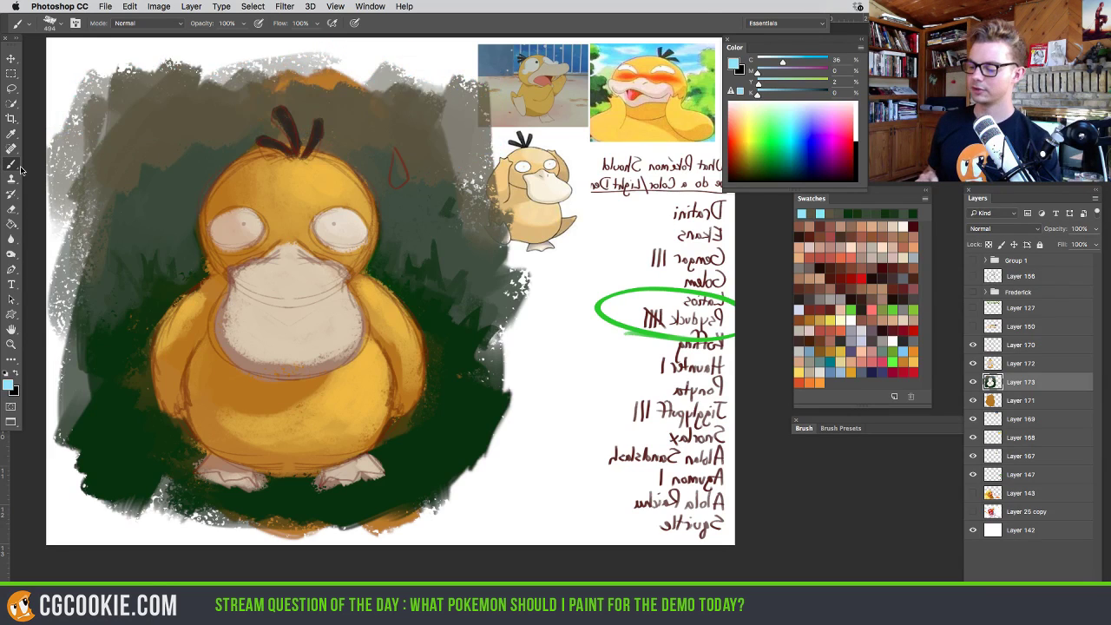
Add a new layer above Layer 173 and paint sampled grey-green over the ground around and below Psyduck's feet
drag(486, 369, 452, 366)
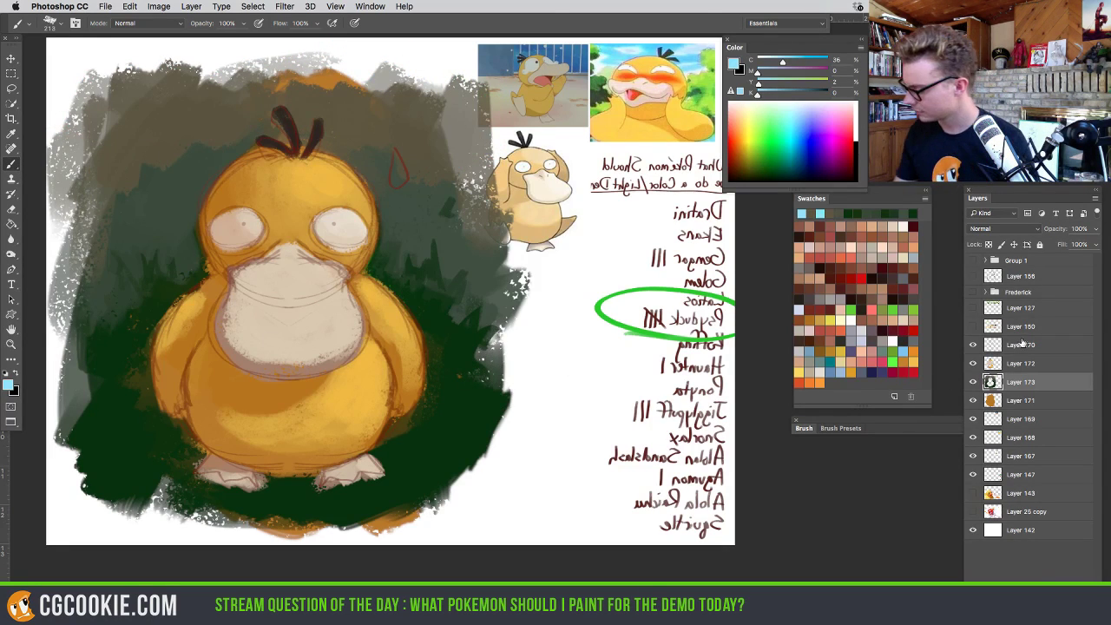
key(super+shift+alt+n)
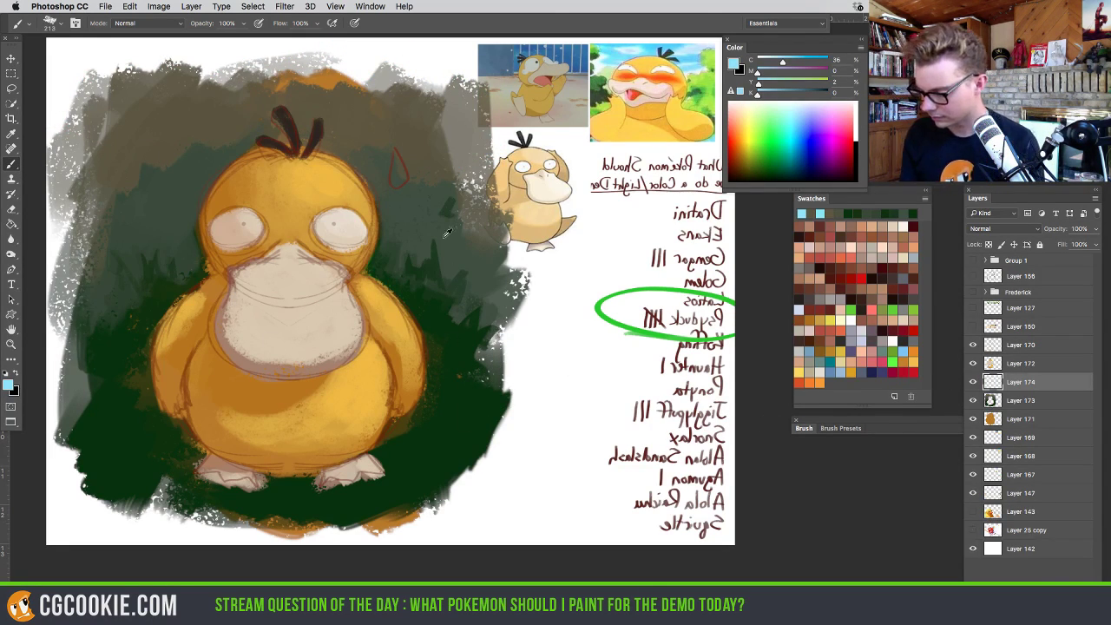
alt+click(416, 193)
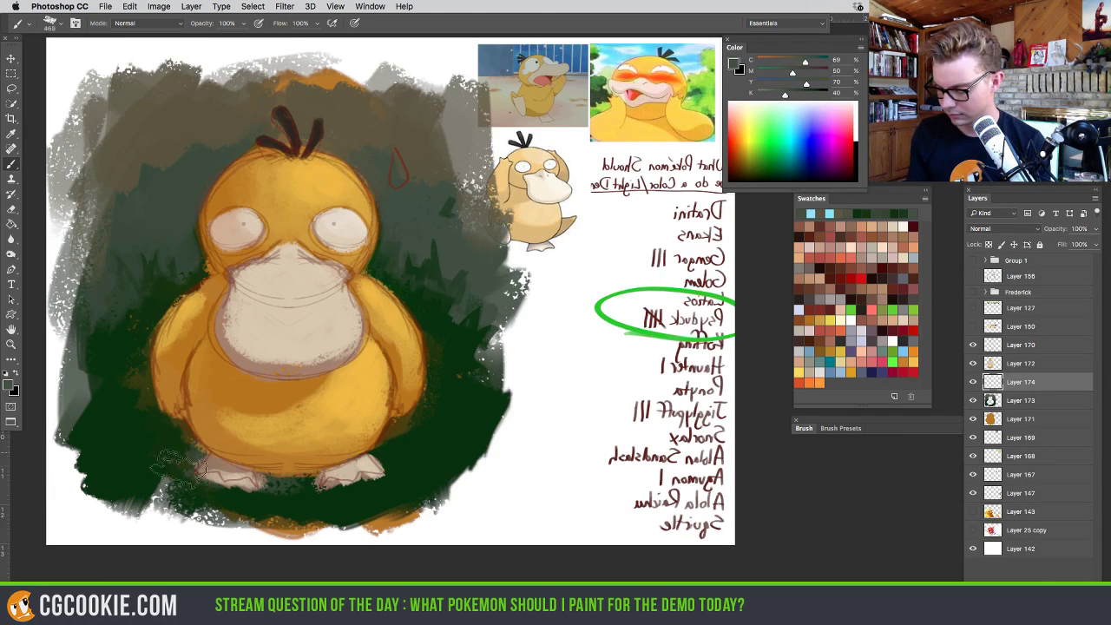
mouse_move(178, 469)
mouse_down()
mouse_move(286, 492)
mouse_move(439, 461)
mouse_move(172, 484)
mouse_move(191, 442)
mouse_move(112, 474)
mouse_move(102, 434)
mouse_move(147, 404)
mouse_up()
mouse_move(373, 443)
mouse_down()
mouse_move(443, 434)
mouse_move(130, 512)
mouse_move(365, 521)
mouse_move(481, 498)
mouse_move(108, 529)
mouse_move(70, 512)
mouse_move(529, 521)
mouse_up()
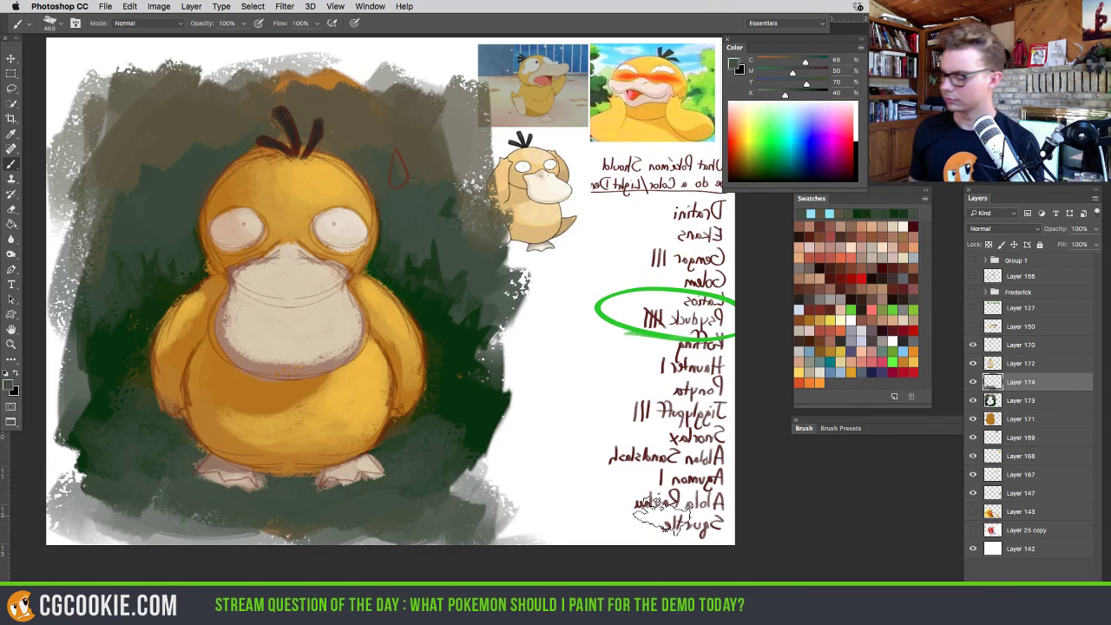
Hide the sketch on Layer 170, flip the canvas horizontally and add a new layer above Layer 172
click(973, 346)
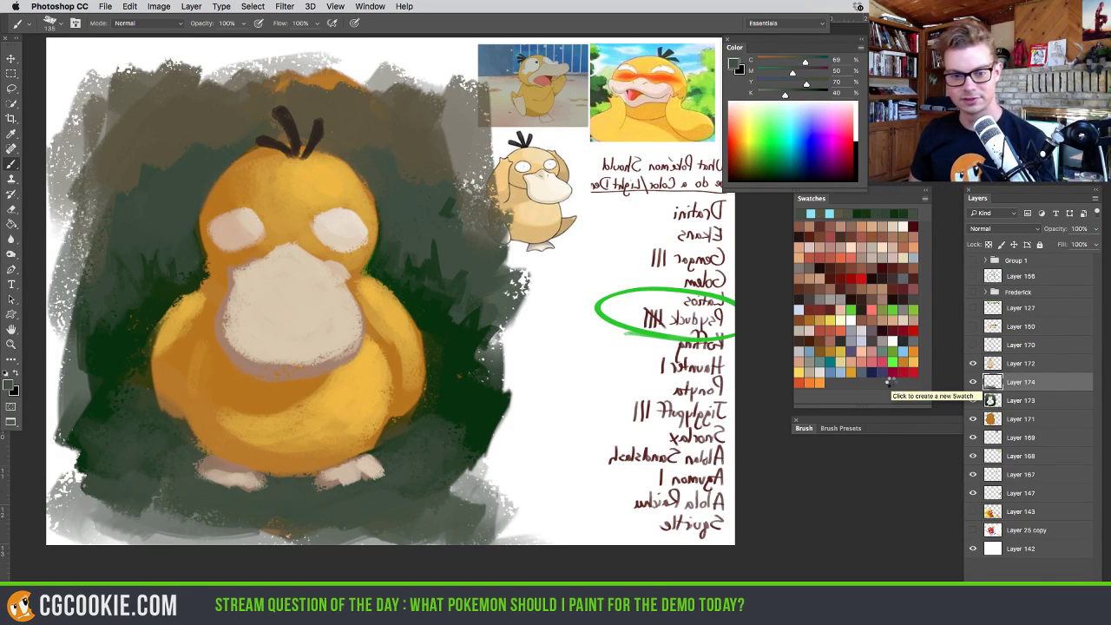
key(h)
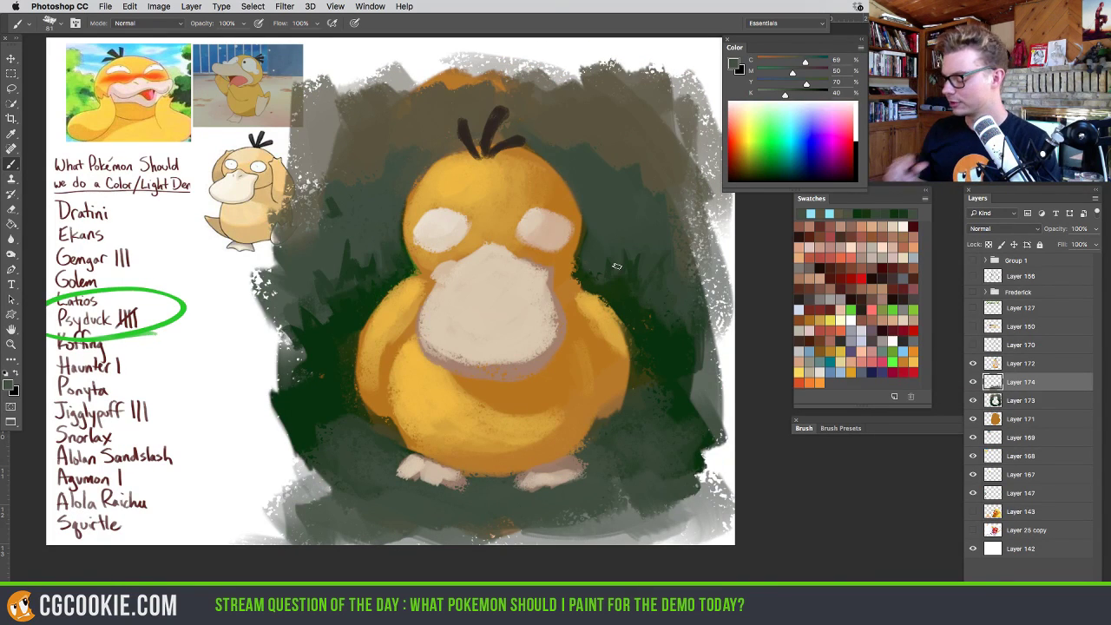
click(992, 365)
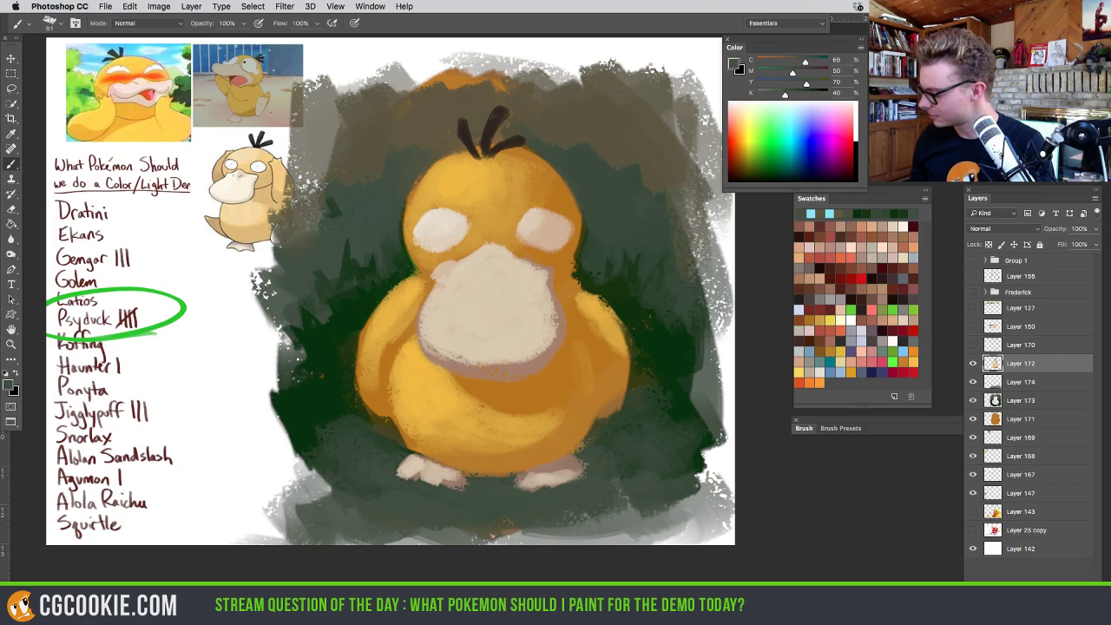
click(1073, 593)
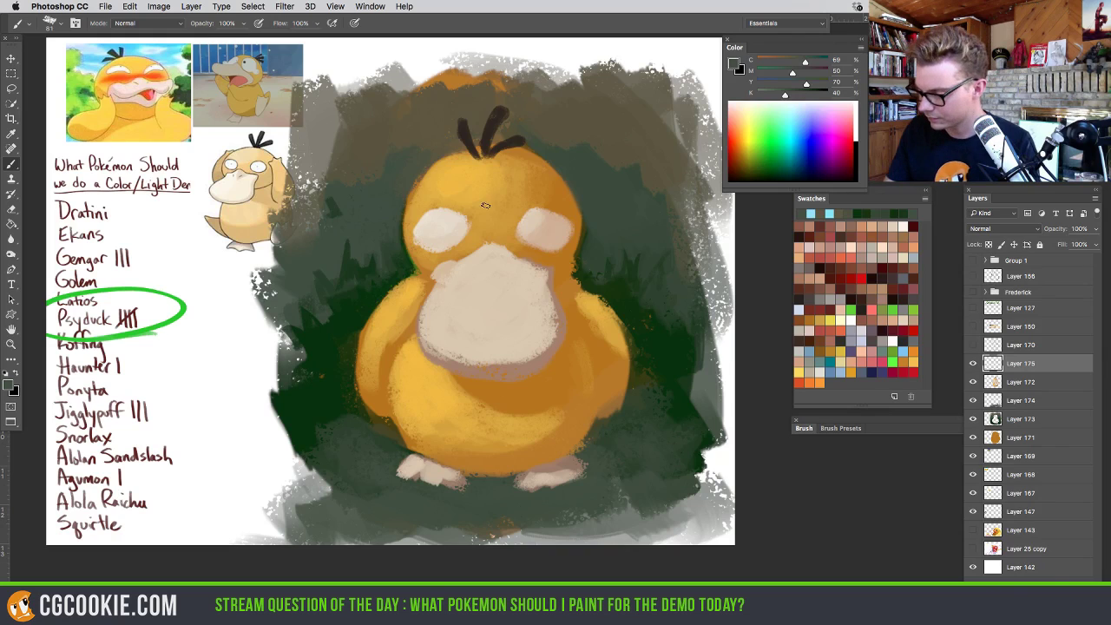
Touch up the yellow around the eyes, and paint small dark pupils in both eyes with the colour sampled from the hair
alt+click(413, 223)
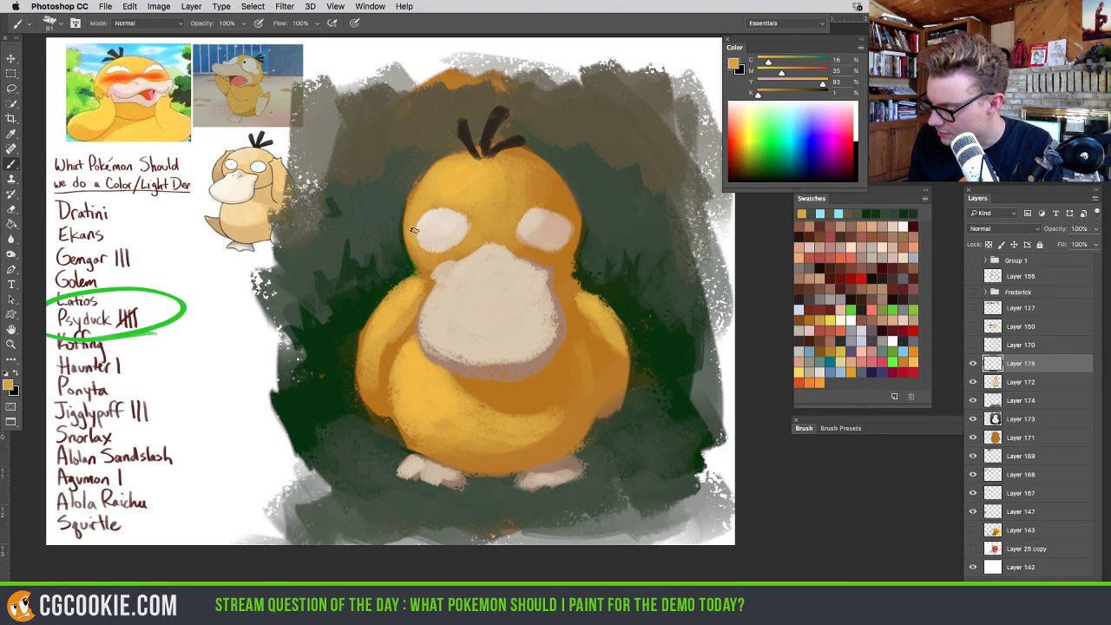
alt+click(473, 226)
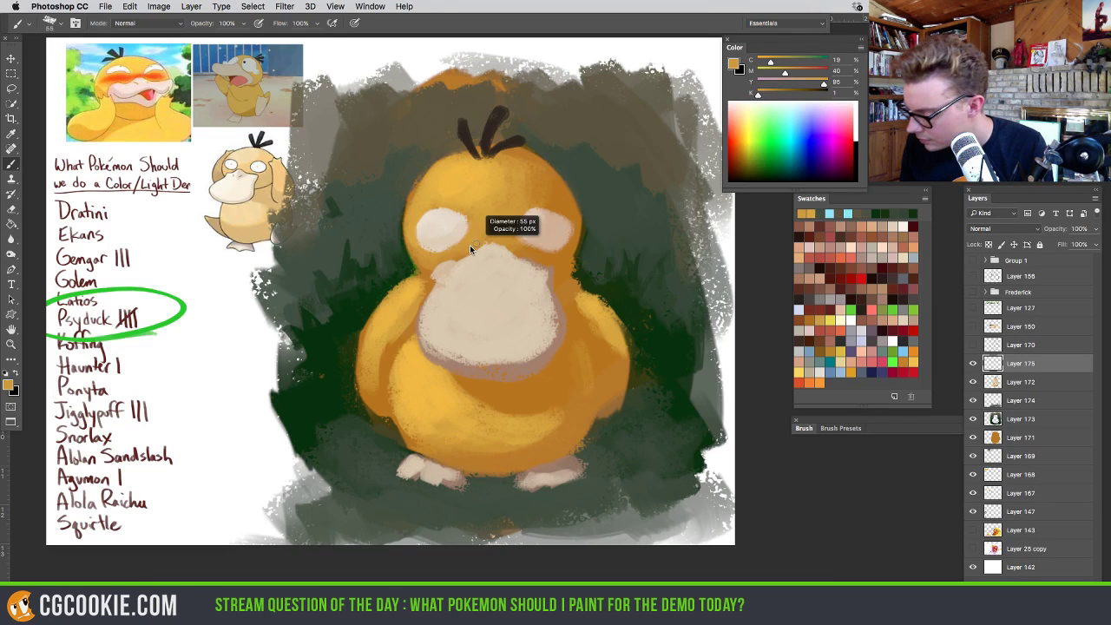
alt+click(470, 131)
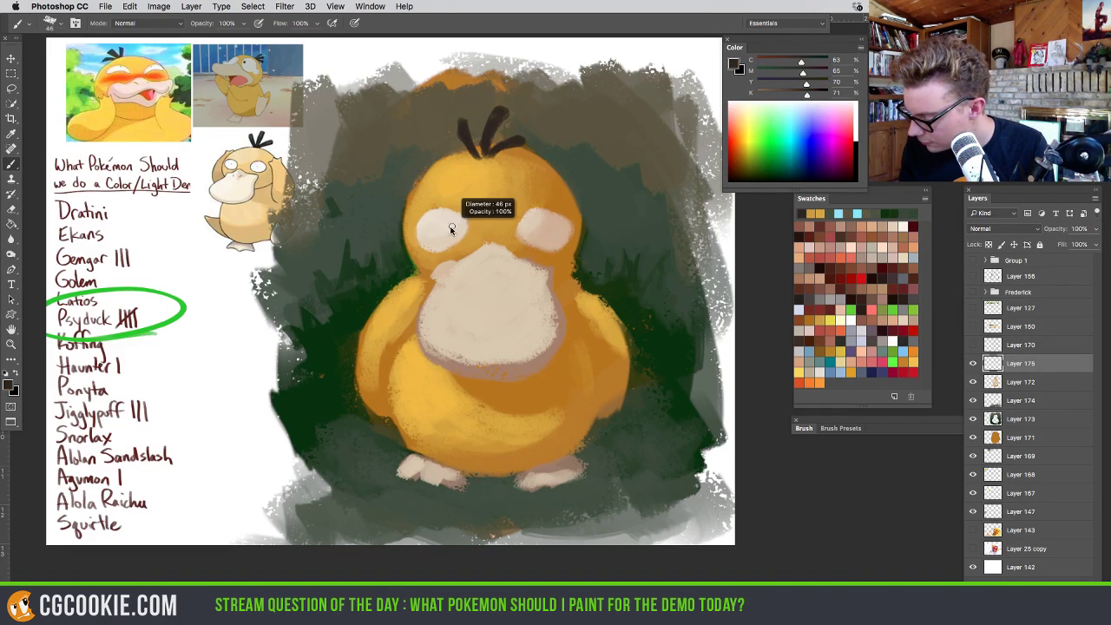
drag(451, 224, 448, 223)
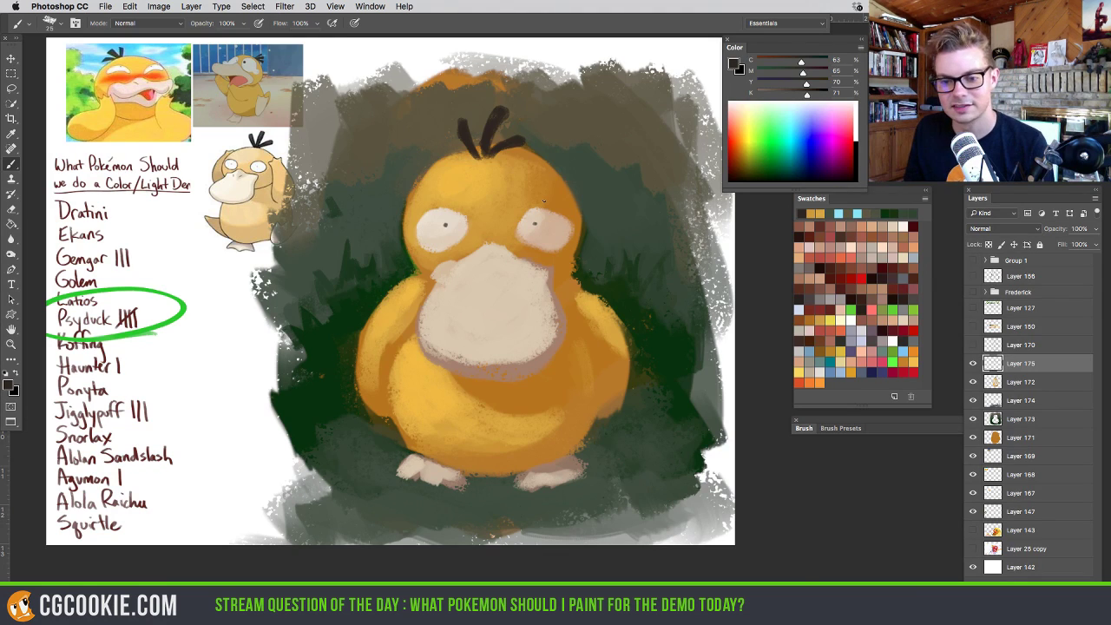
Smooth the yellow on the brow and under the left eye with sampled orange-yellow and lighter yellow tones
alt+click(471, 219)
drag(472, 219, 470, 221)
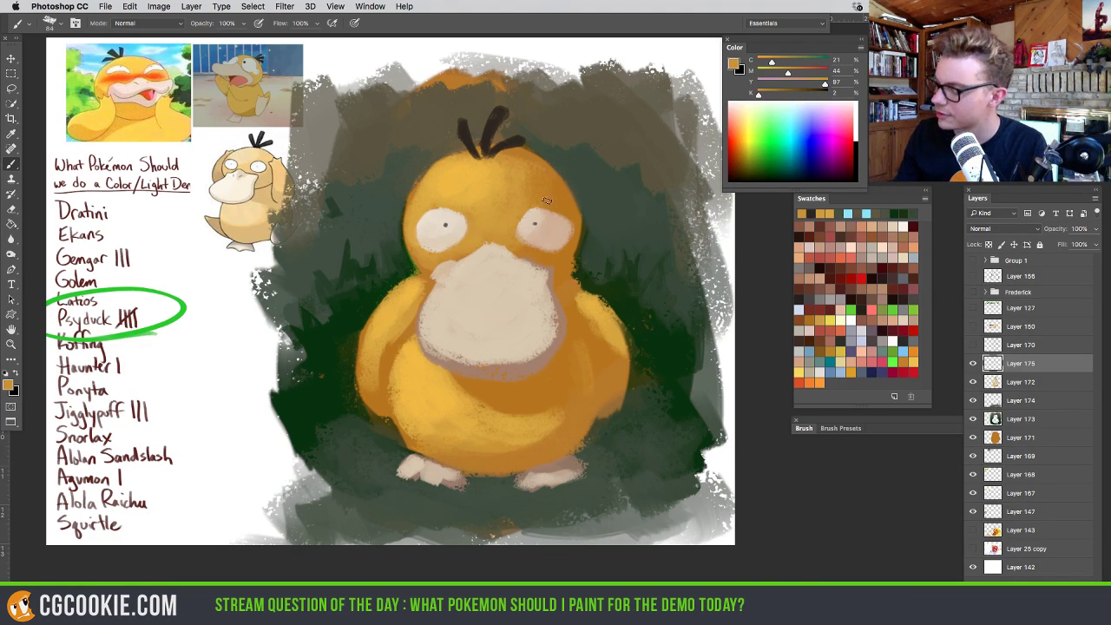
alt+click(473, 212)
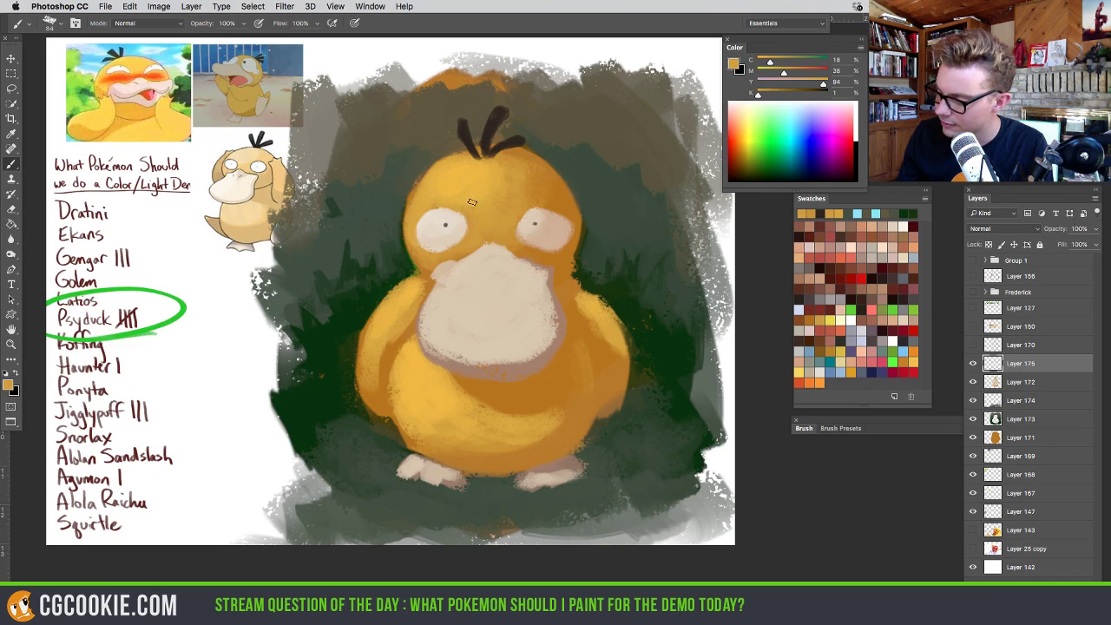
alt+click(457, 247)
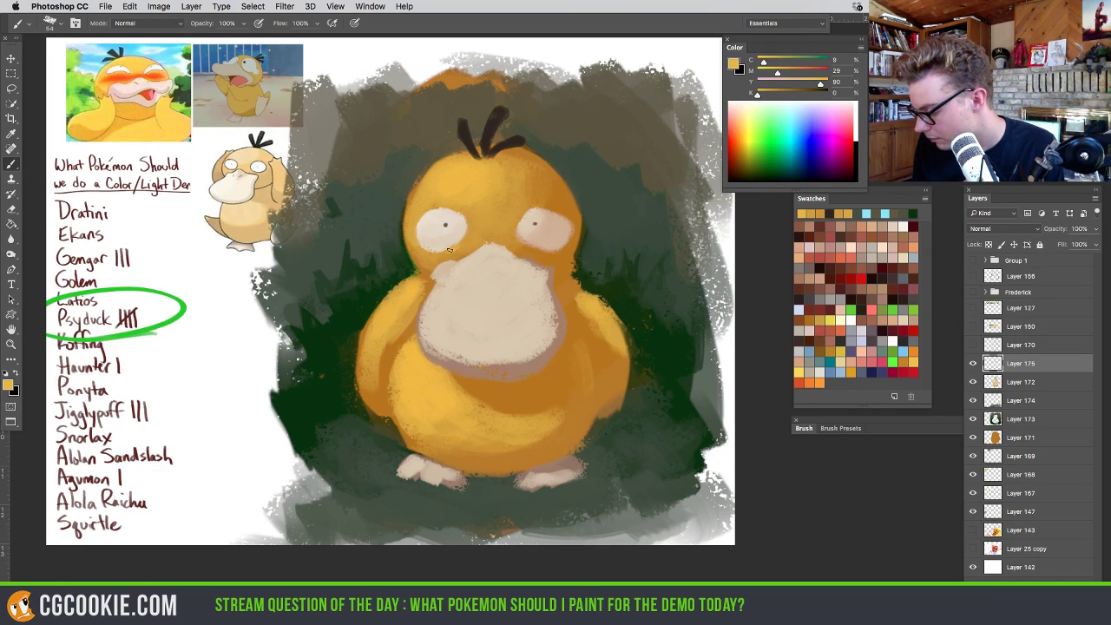
drag(450, 250, 456, 252)
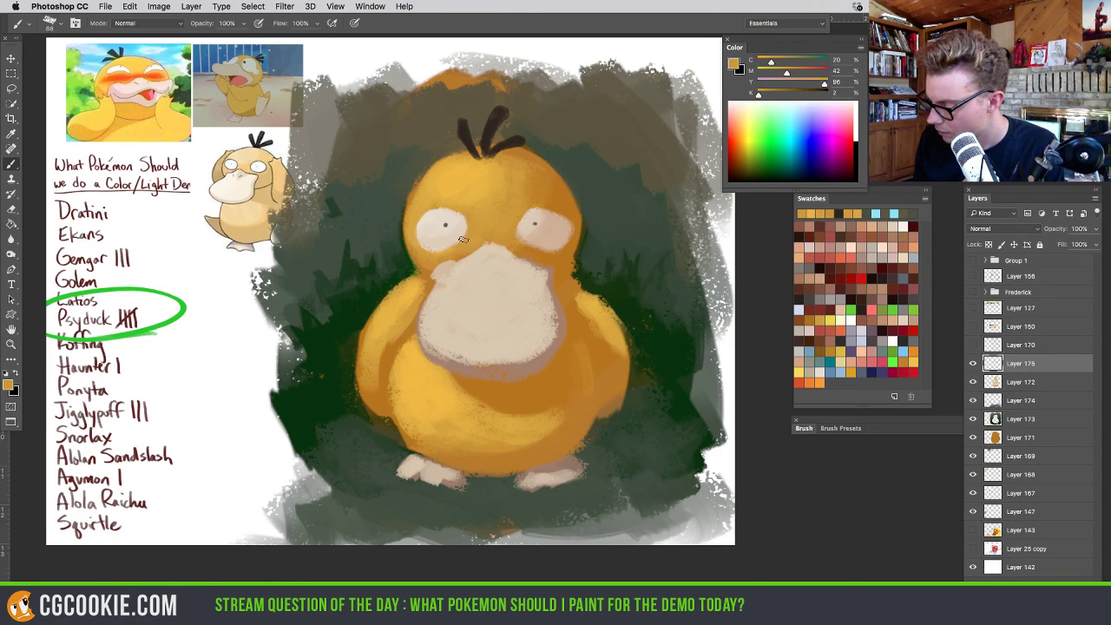
Refine the bill's upper-left corner and top edge using sampled cream and dark orange
alt+click(469, 260)
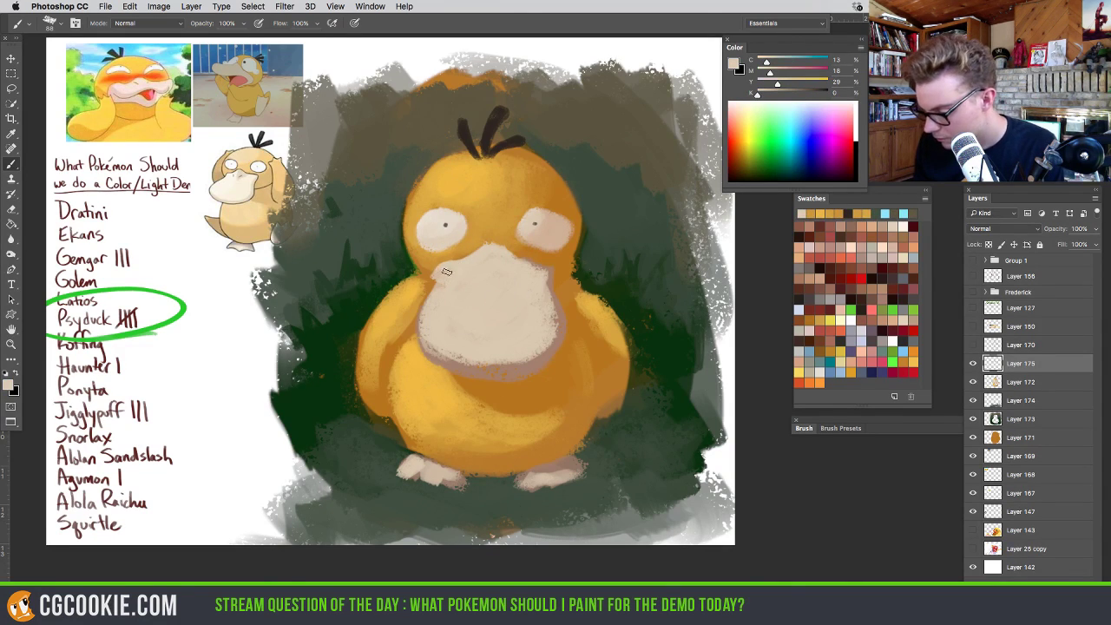
alt+click(425, 276)
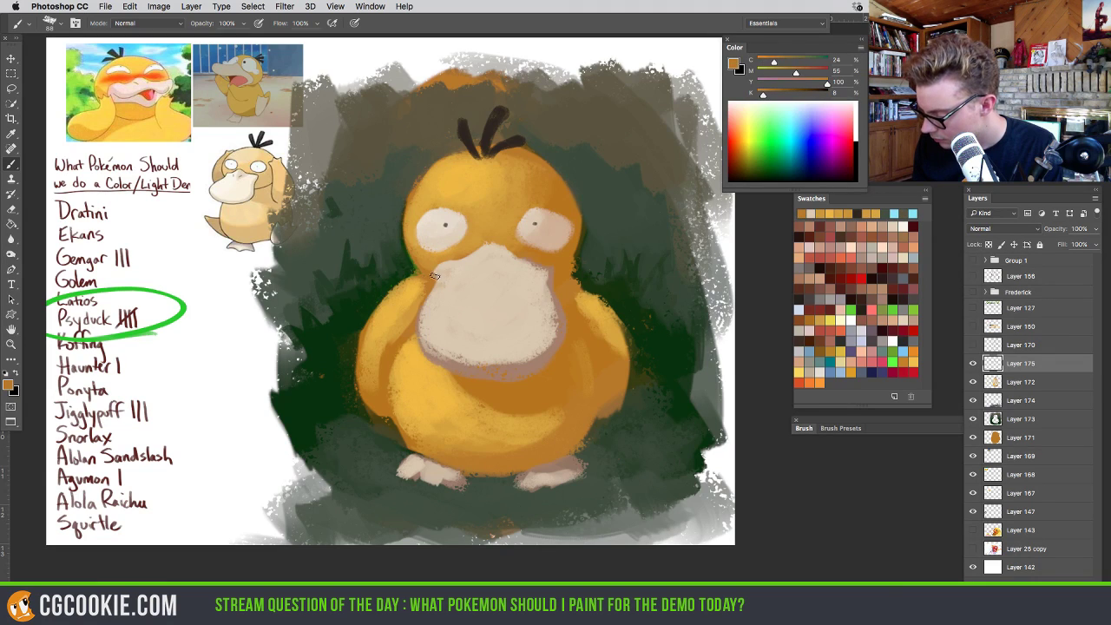
alt+click(495, 244)
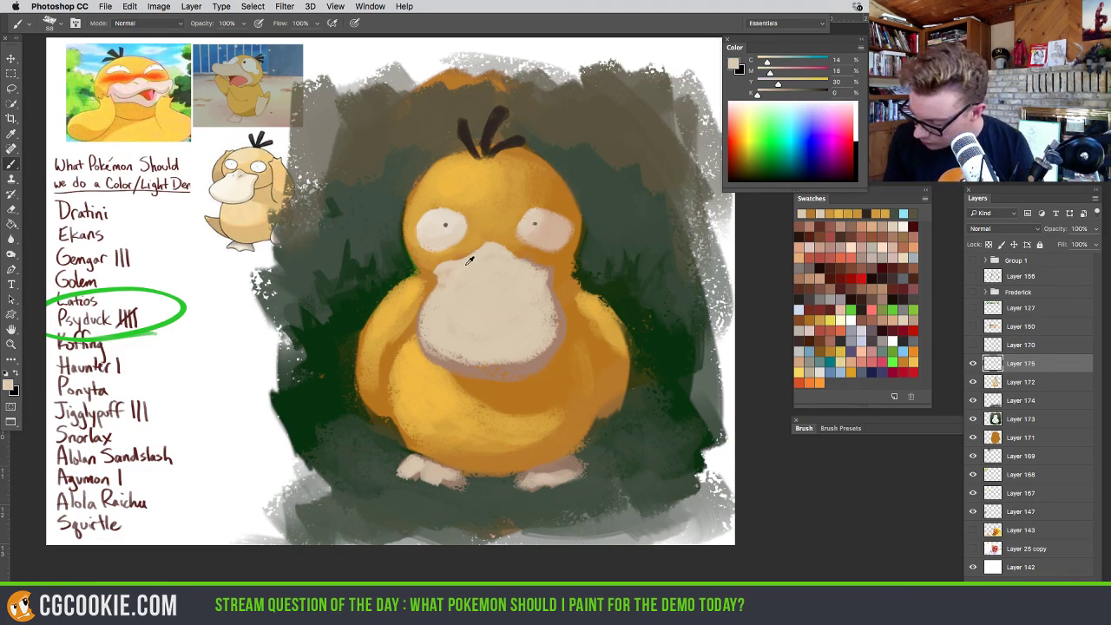
alt+click(474, 256)
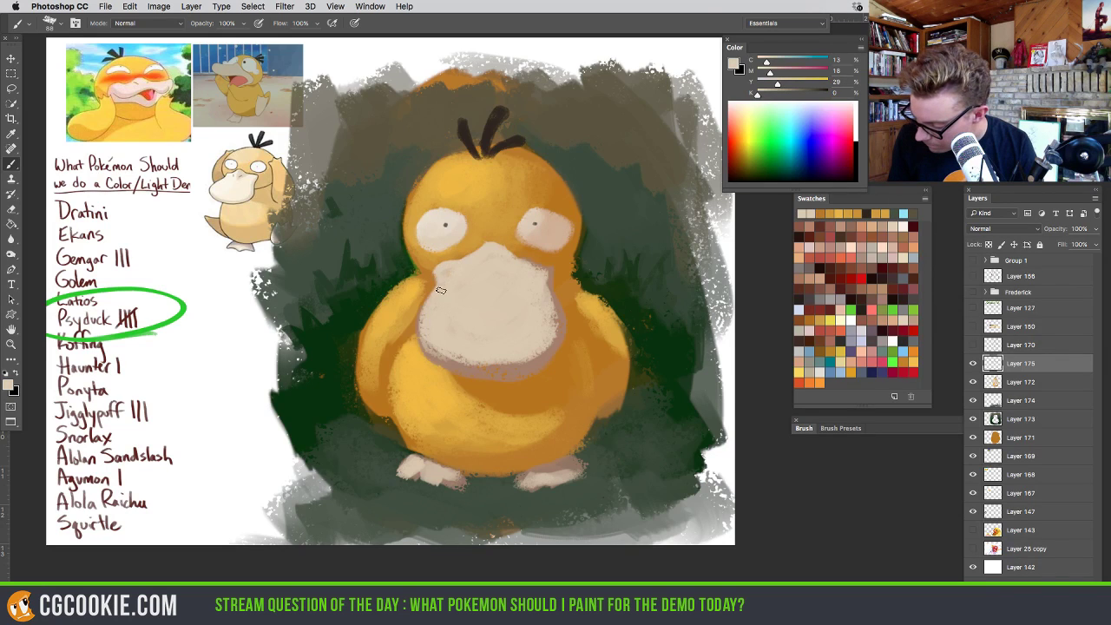
Shade the right side of the bill's upper ridge with sampled brownish beige, blending it into the cream
alt+click(556, 339)
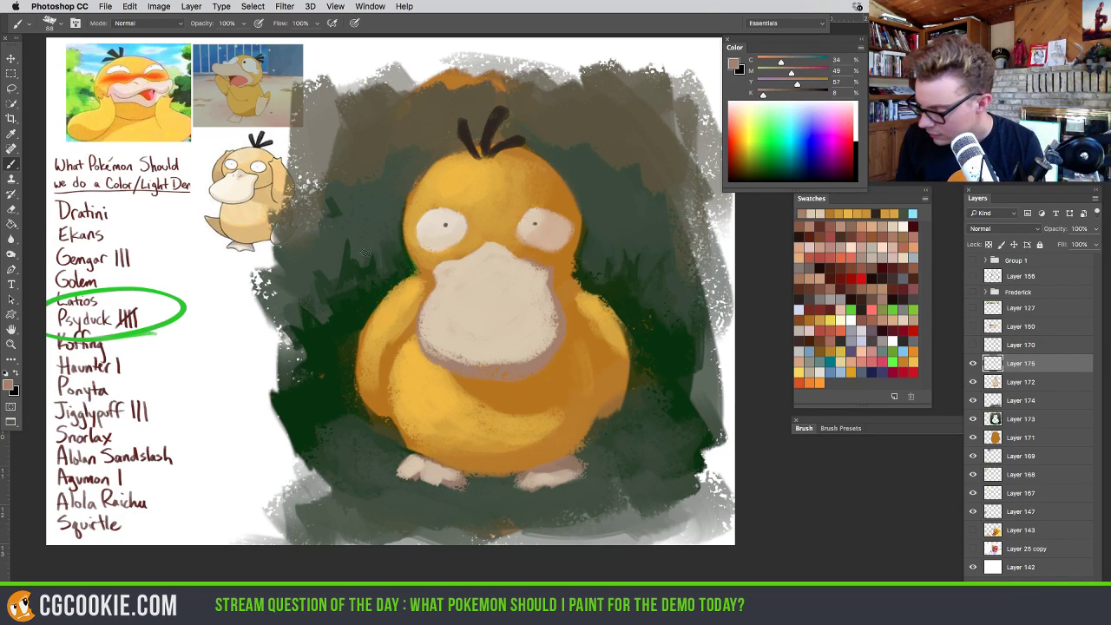
mouse_move(494, 247)
mouse_down()
mouse_move(496, 269)
mouse_move(509, 257)
mouse_move(499, 247)
mouse_move(496, 272)
mouse_move(508, 267)
mouse_up()
alt+click(496, 250)
alt+click(499, 256)
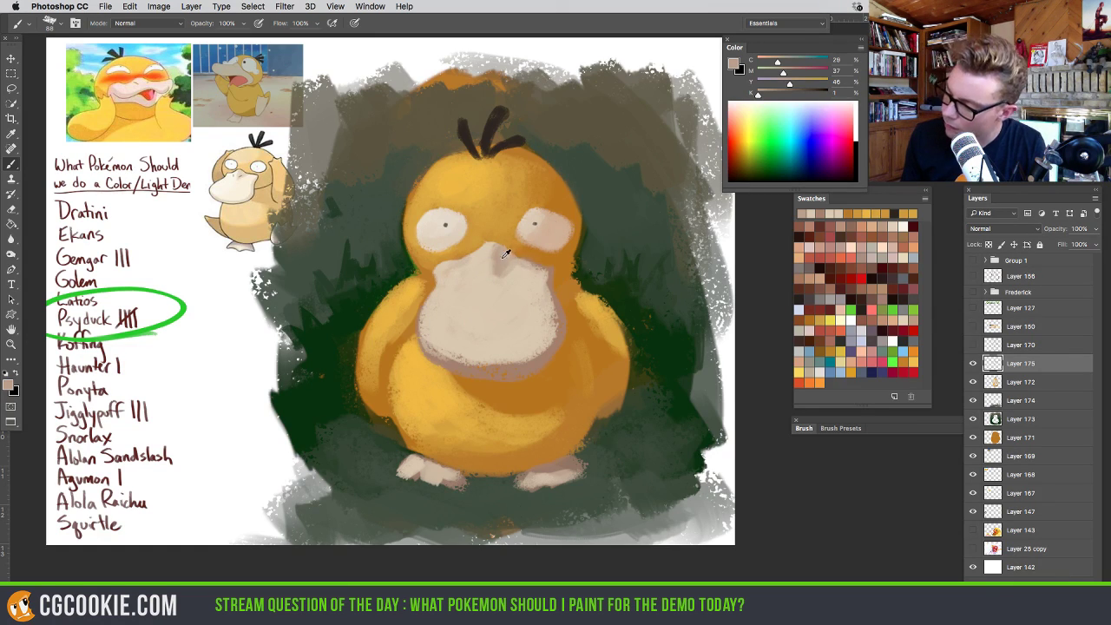
alt+click(503, 254)
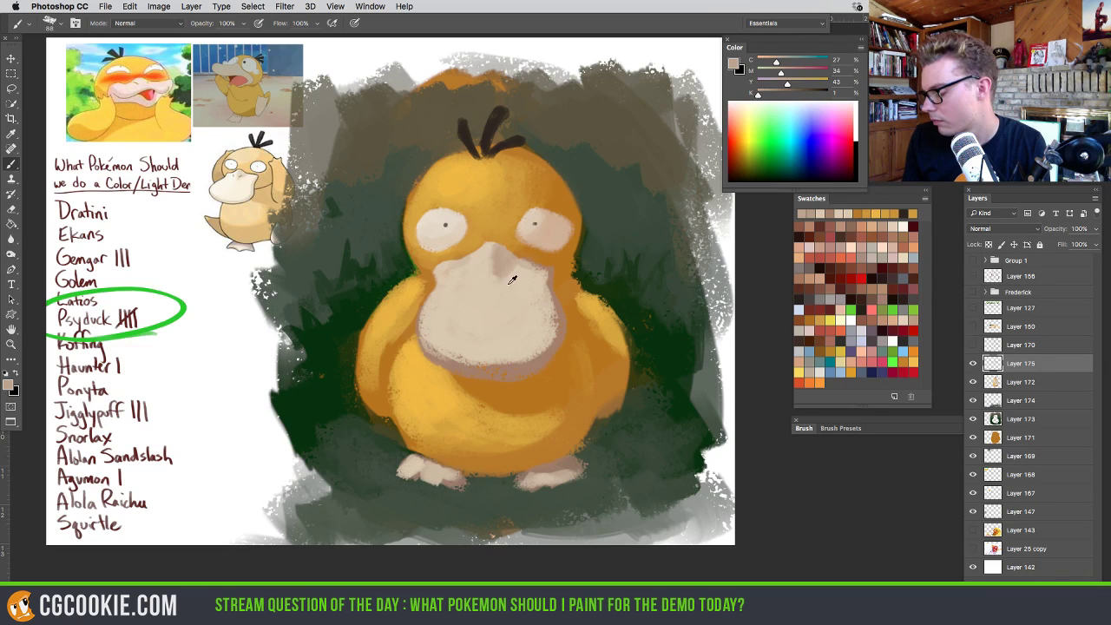
alt+click(516, 267)
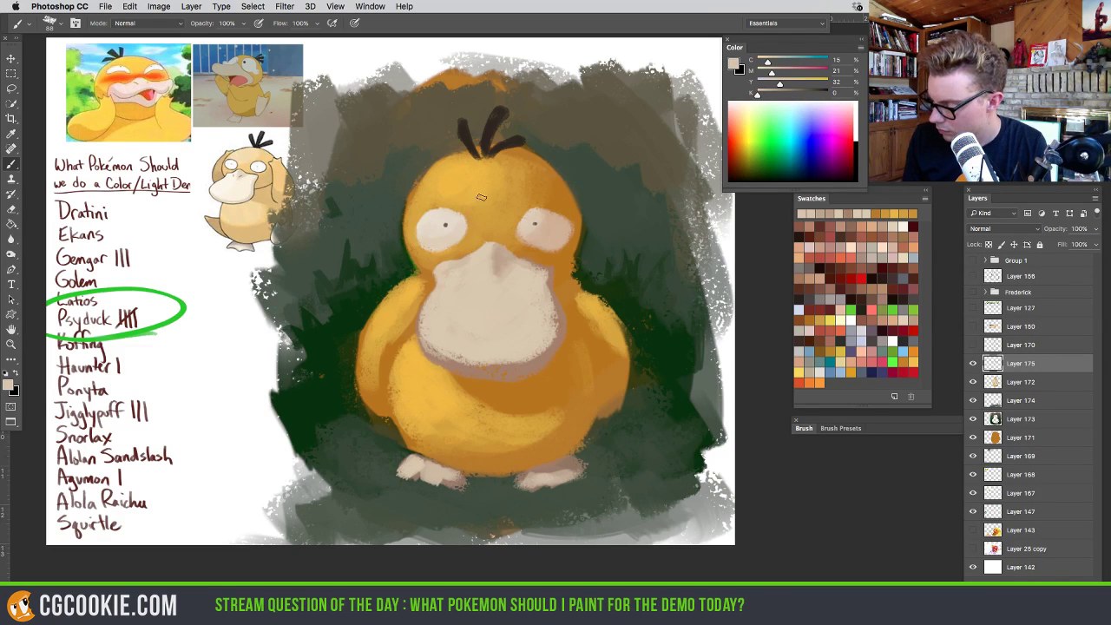
Paint two small grey nostrils near the top of the bill and soften them with sampled cream and beige
alt+click(446, 224)
mouse_move(487, 252)
mouse_down()
mouse_move(486, 269)
mouse_move(480, 261)
mouse_up()
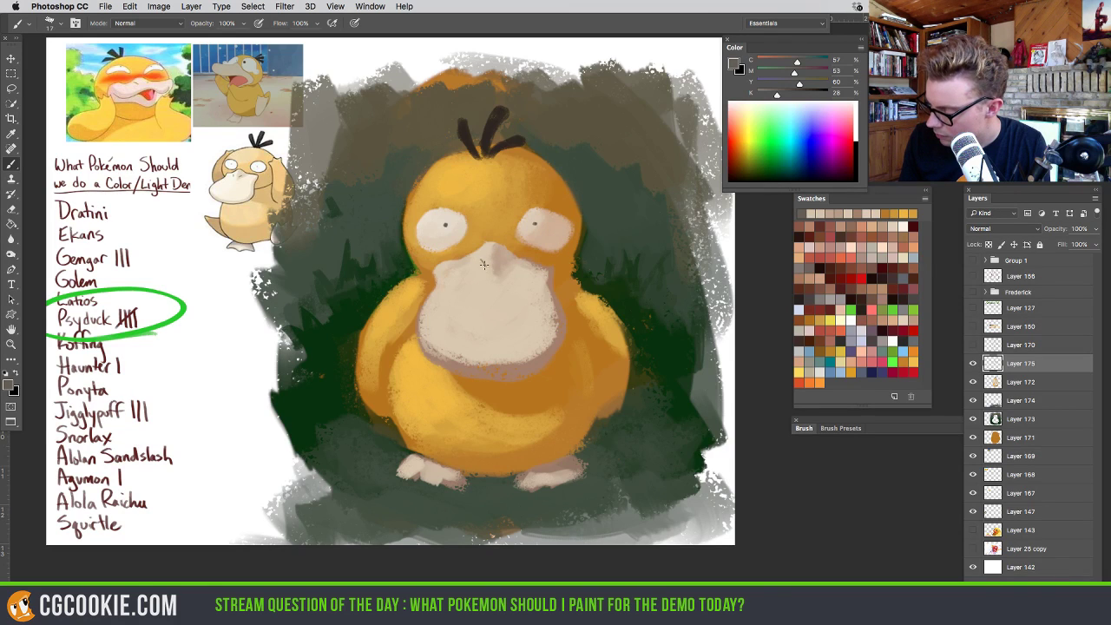
right_click(483, 268)
key(Escape)
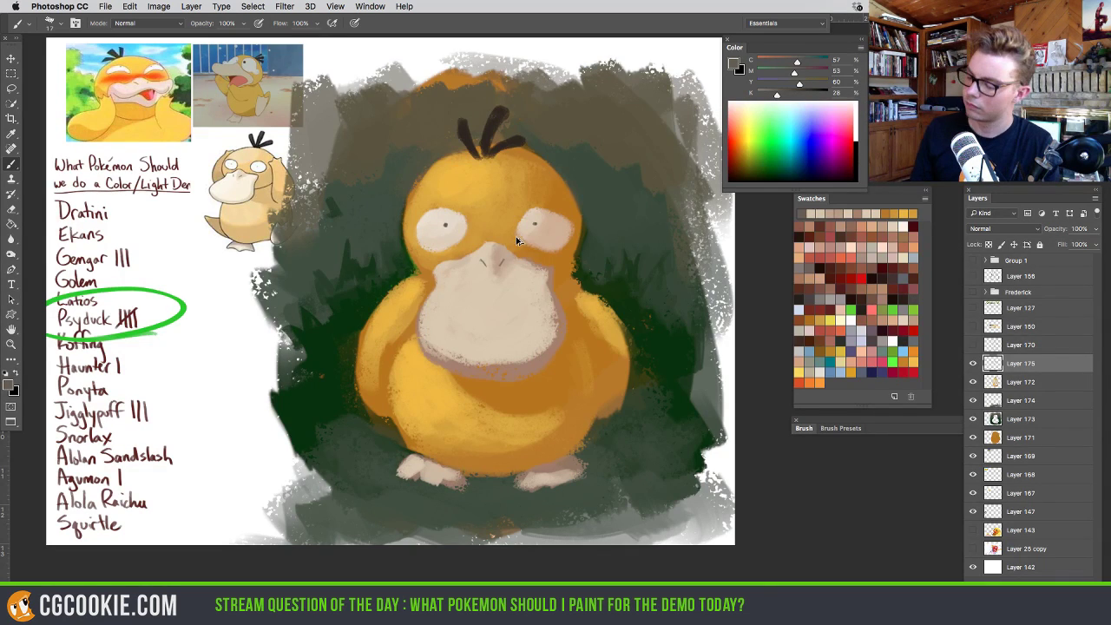
key(super+z)
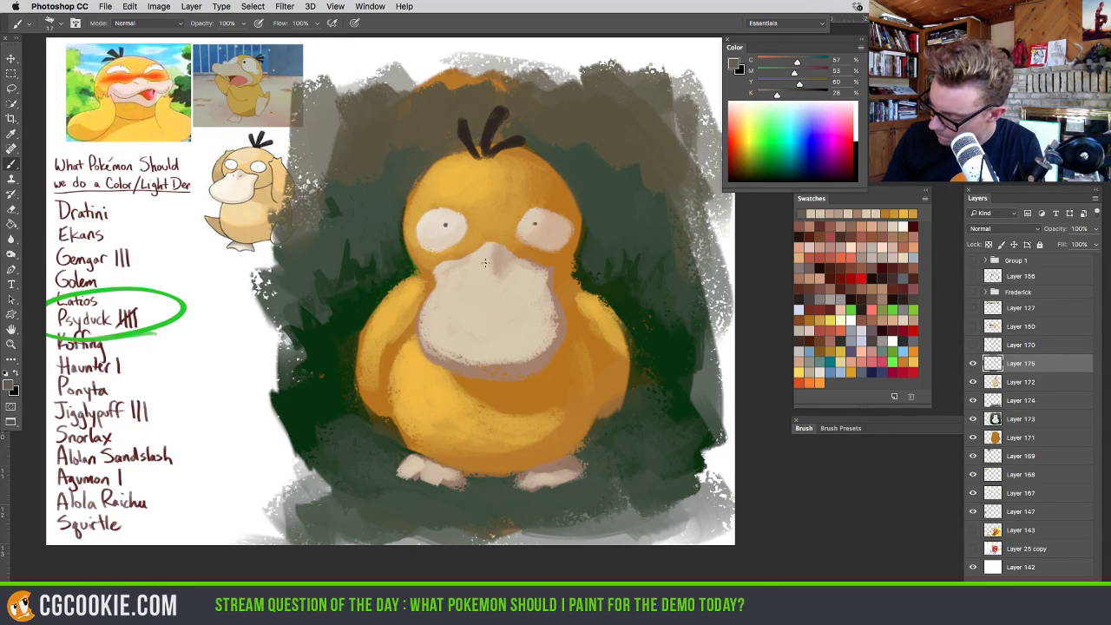
drag(489, 267, 497, 267)
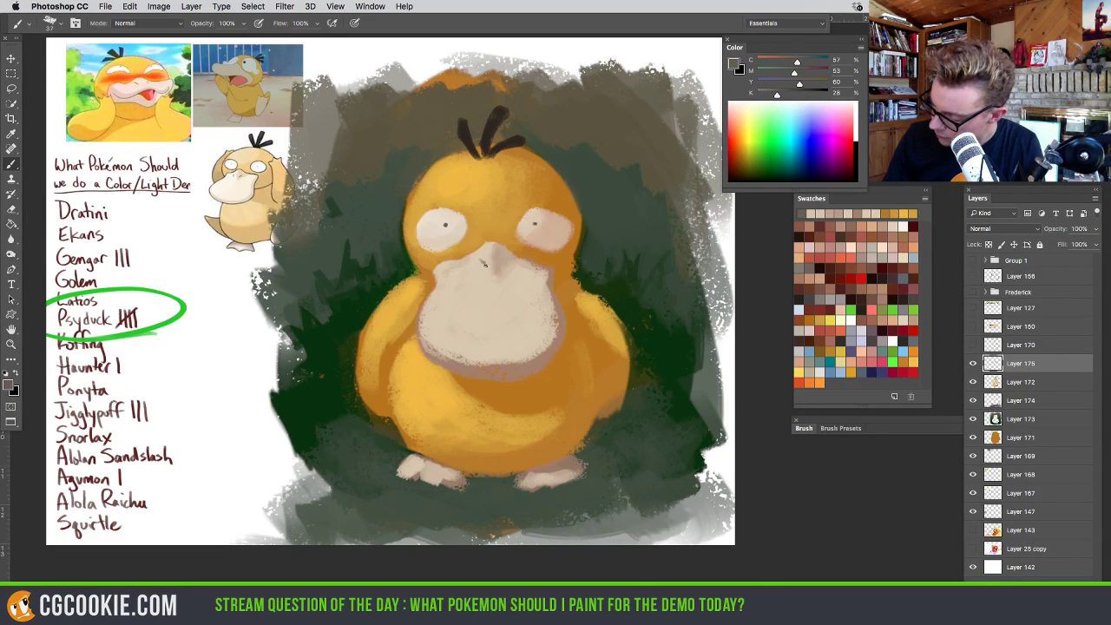
alt+click(478, 258)
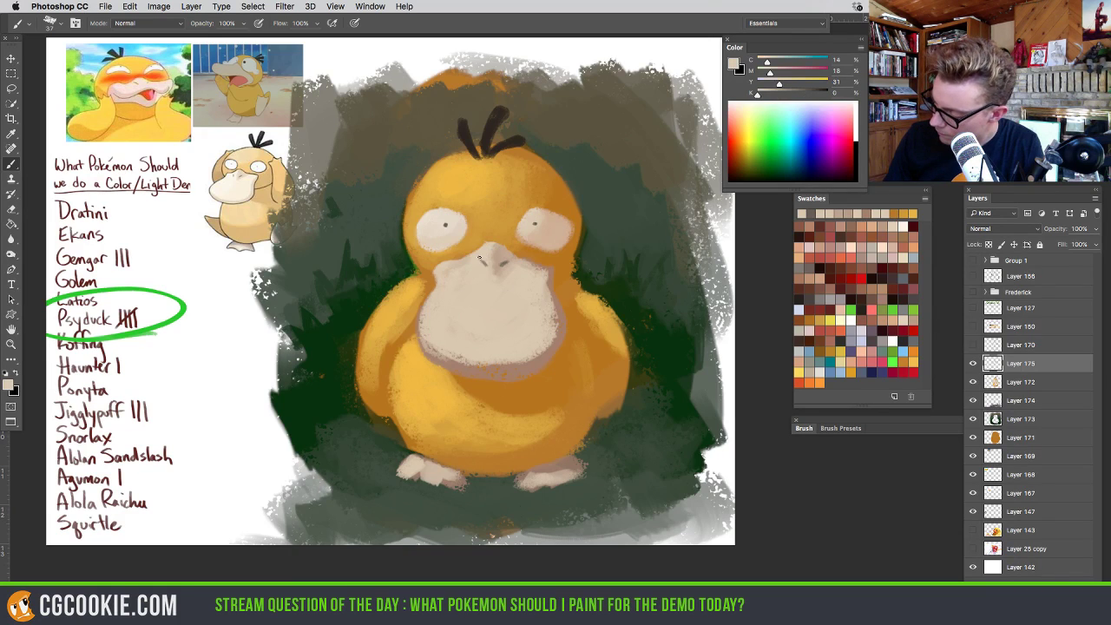
alt+click(499, 263)
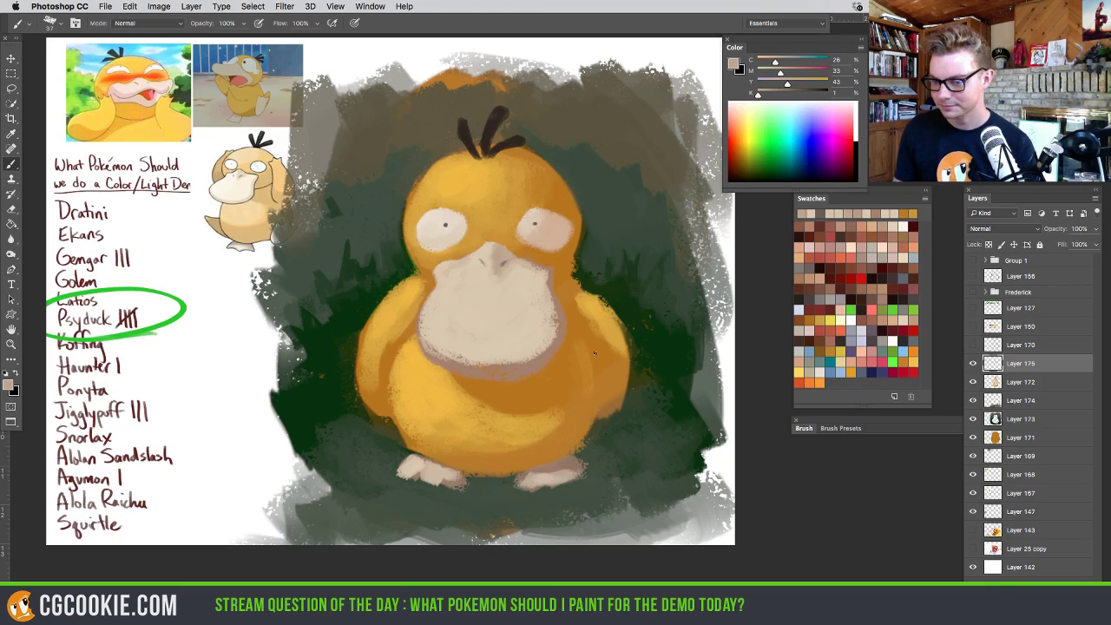
Clean the body outline with sampled dark green, and reshape the right eye using sampled beige and orange
alt+click(633, 296)
mouse_move(633, 295)
mouse_down()
mouse_move(578, 259)
mouse_move(570, 271)
mouse_up()
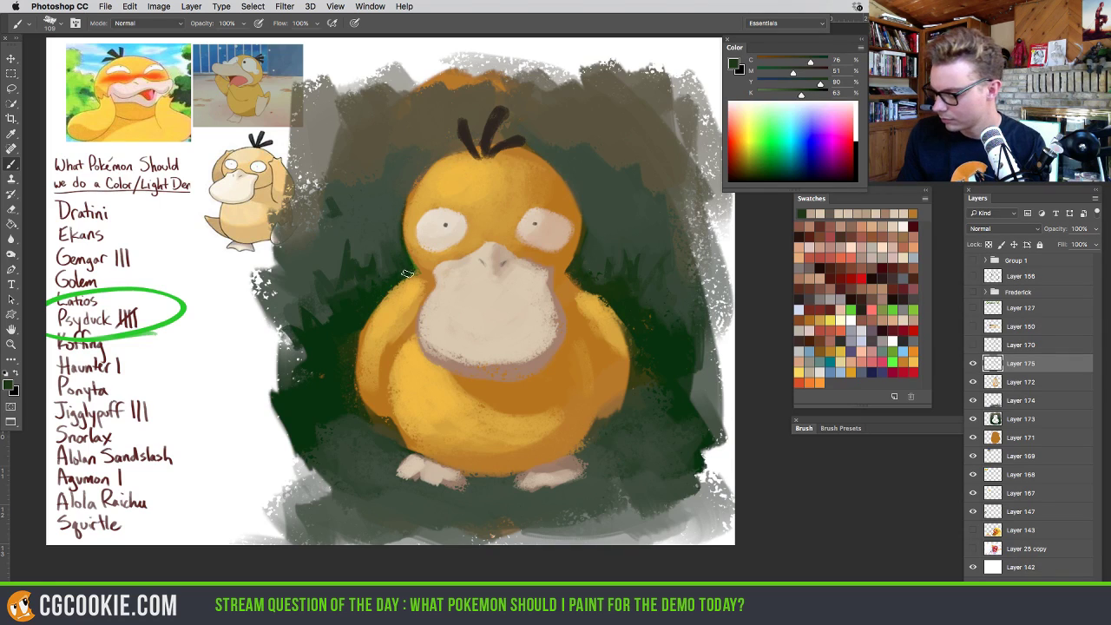
alt+click(535, 238)
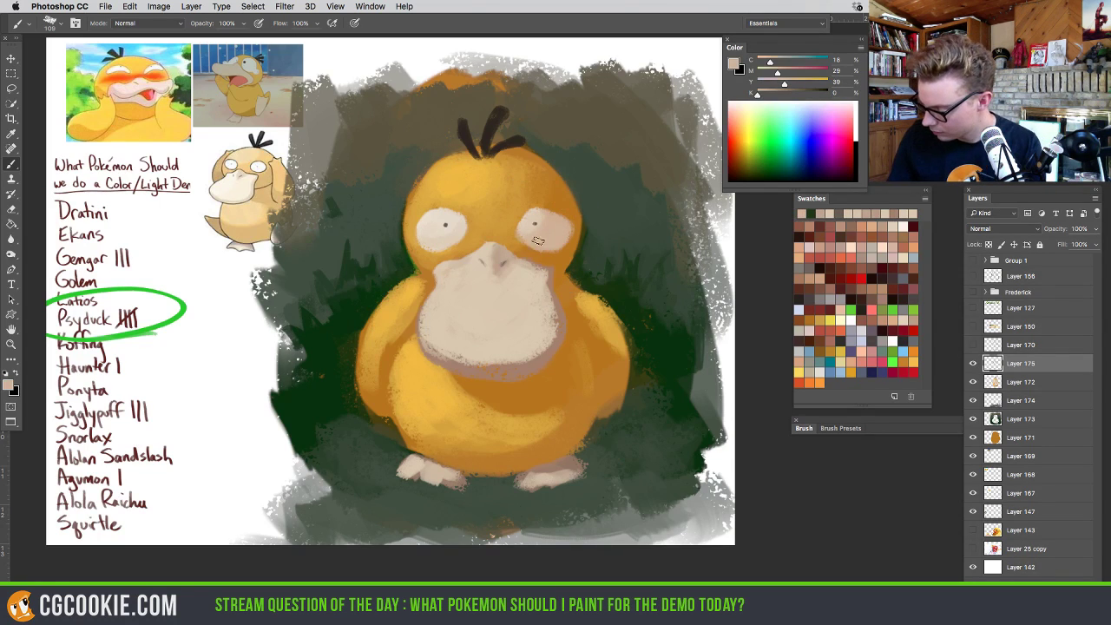
alt+click(565, 211)
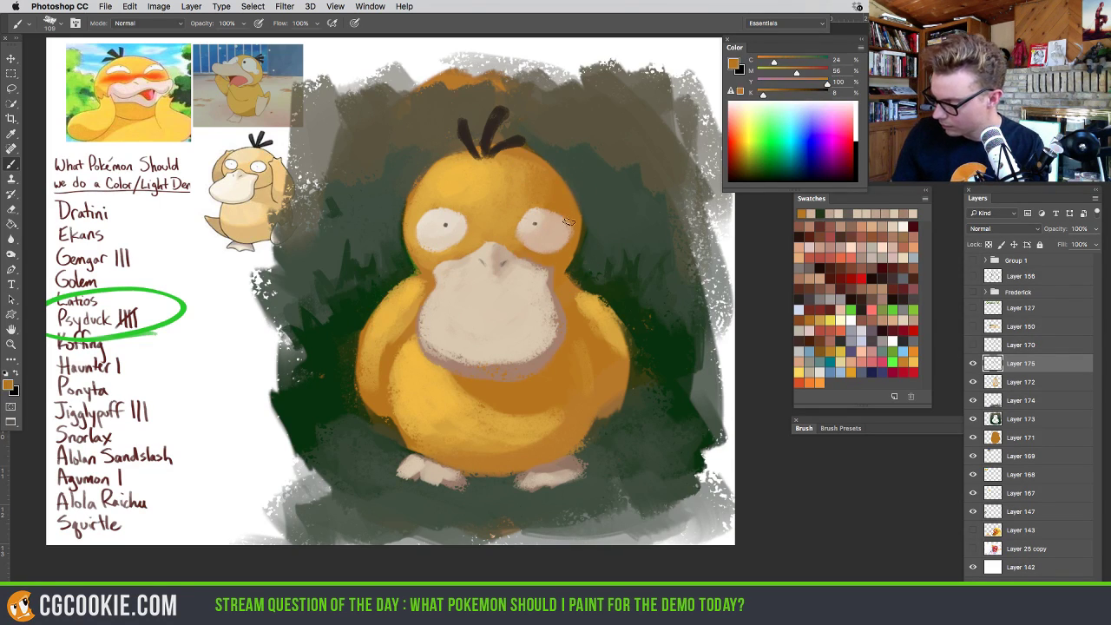
alt+click(528, 206)
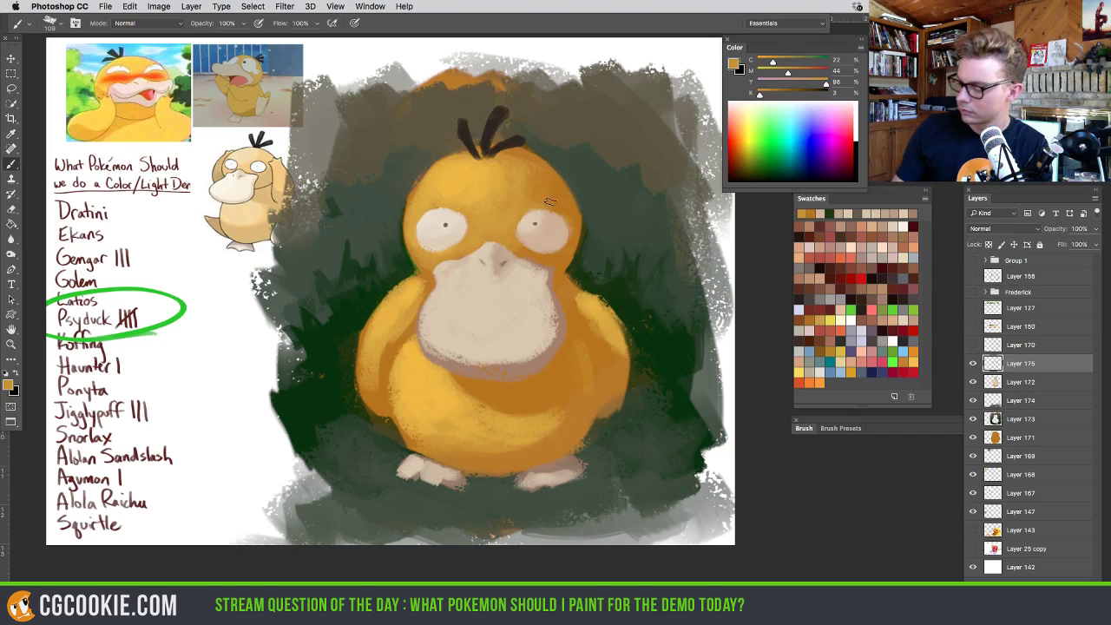
Blend sampled oranges and yellows across the top of the head and the forehead below the hair
alt+click(531, 157)
drag(533, 173, 512, 160)
alt+click(513, 156)
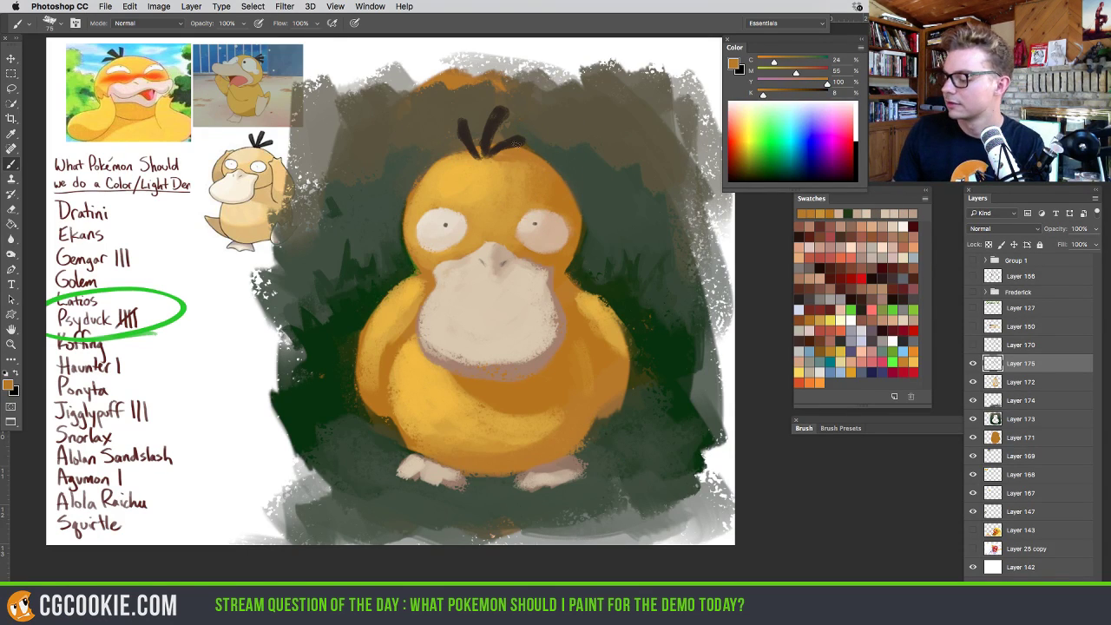
alt+click(497, 169)
mouse_move(496, 168)
mouse_down()
mouse_move(502, 156)
mouse_move(508, 166)
mouse_up()
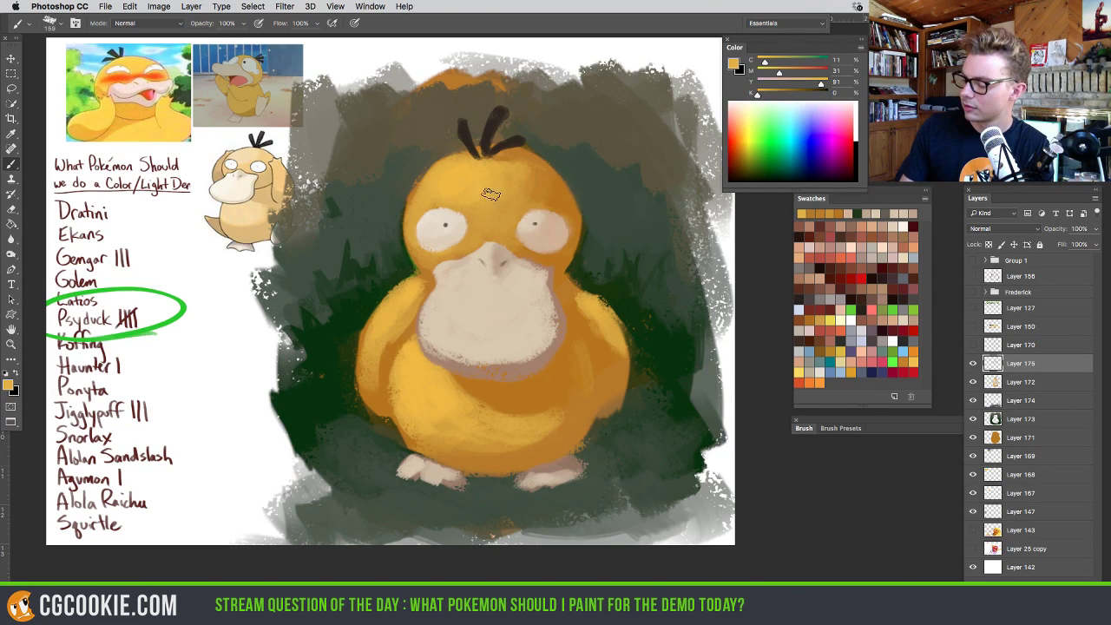
alt+click(490, 193)
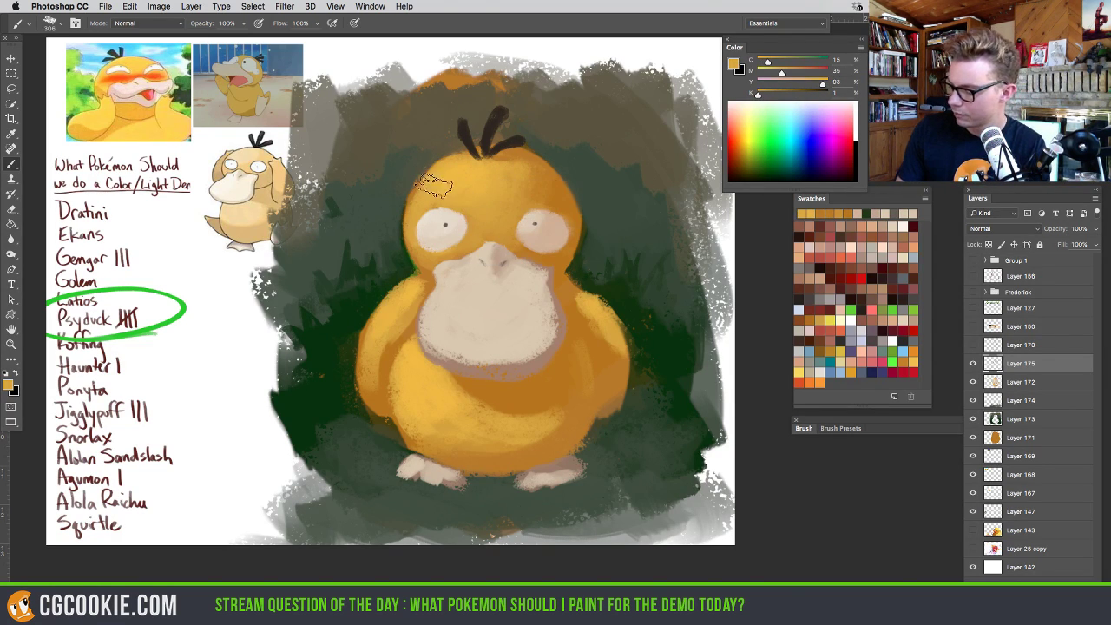
alt+click(520, 174)
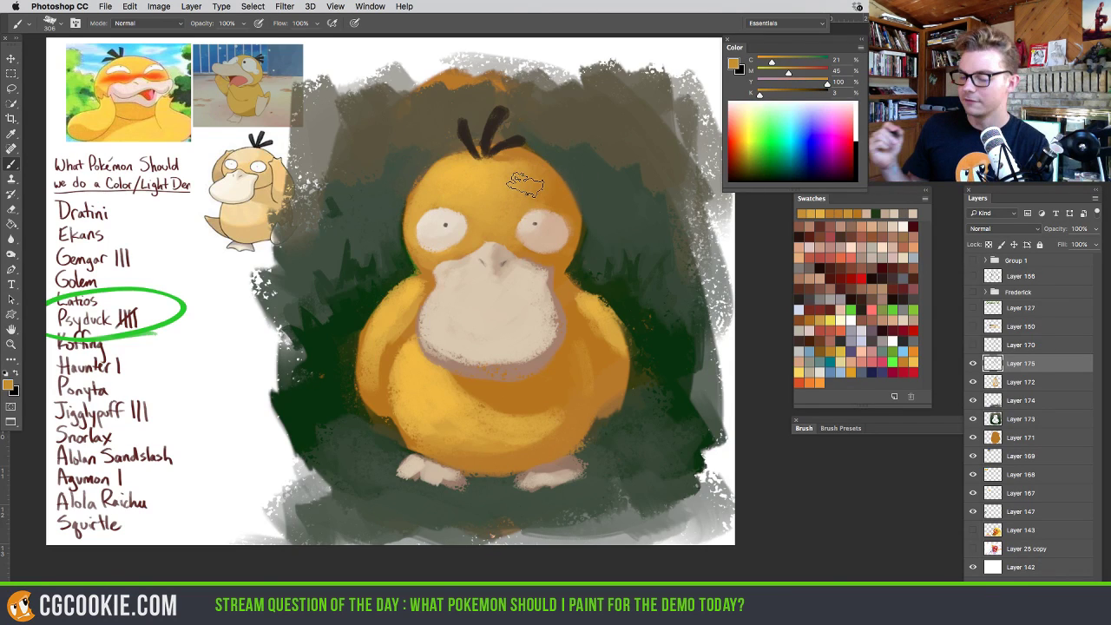
Refine the join between the left shoulder and the cheek with sampled bright yellow and dark orange
alt+click(433, 280)
drag(432, 280, 416, 297)
alt+click(419, 276)
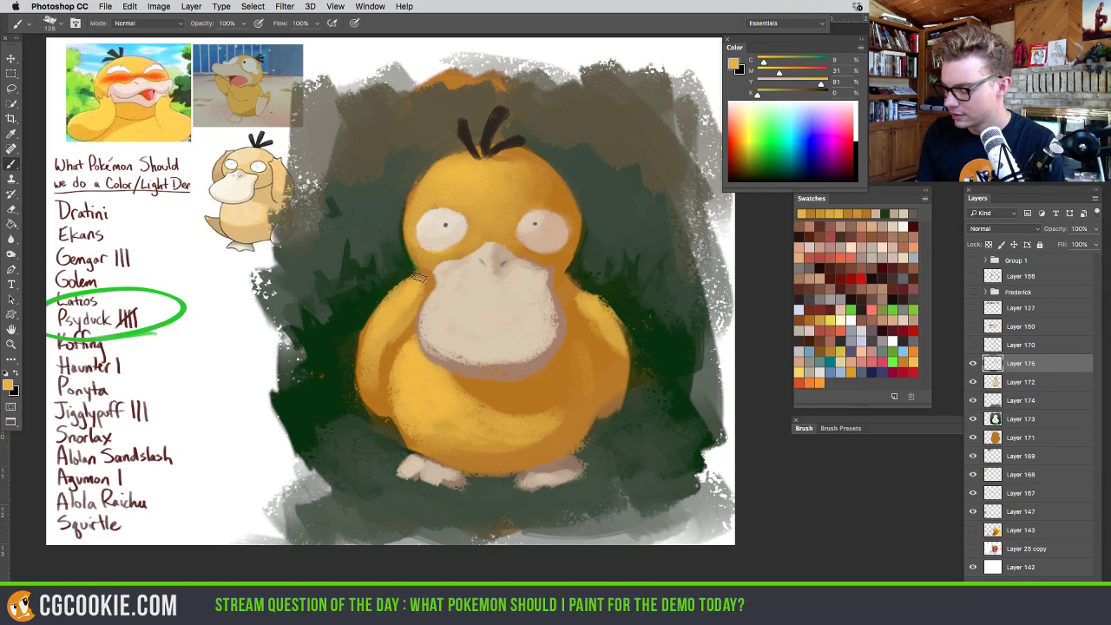
alt+click(418, 274)
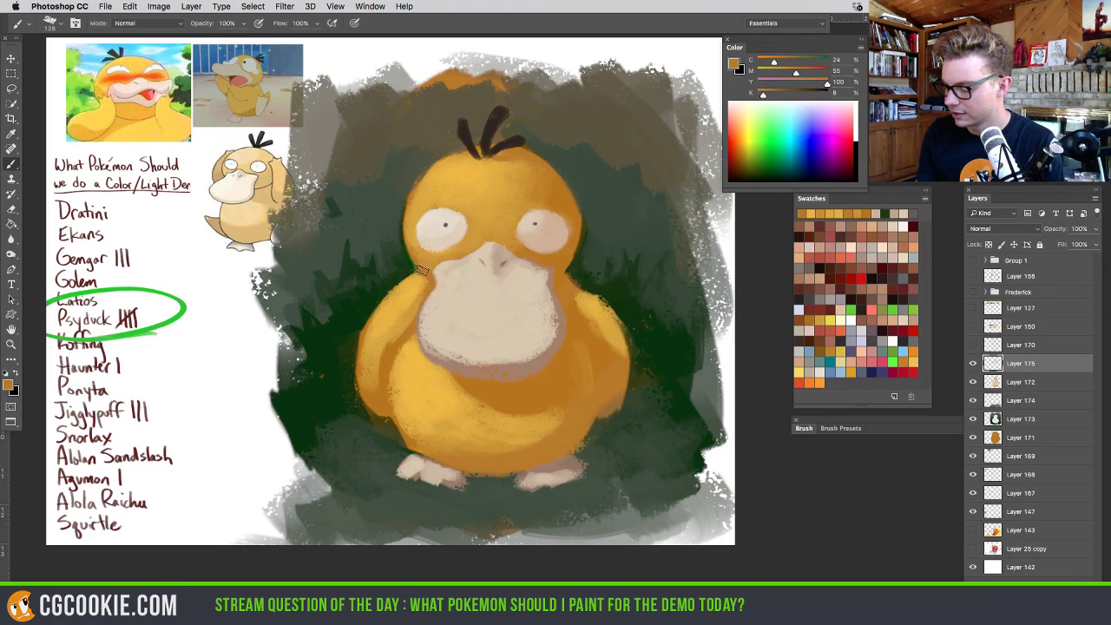
drag(419, 247, 411, 247)
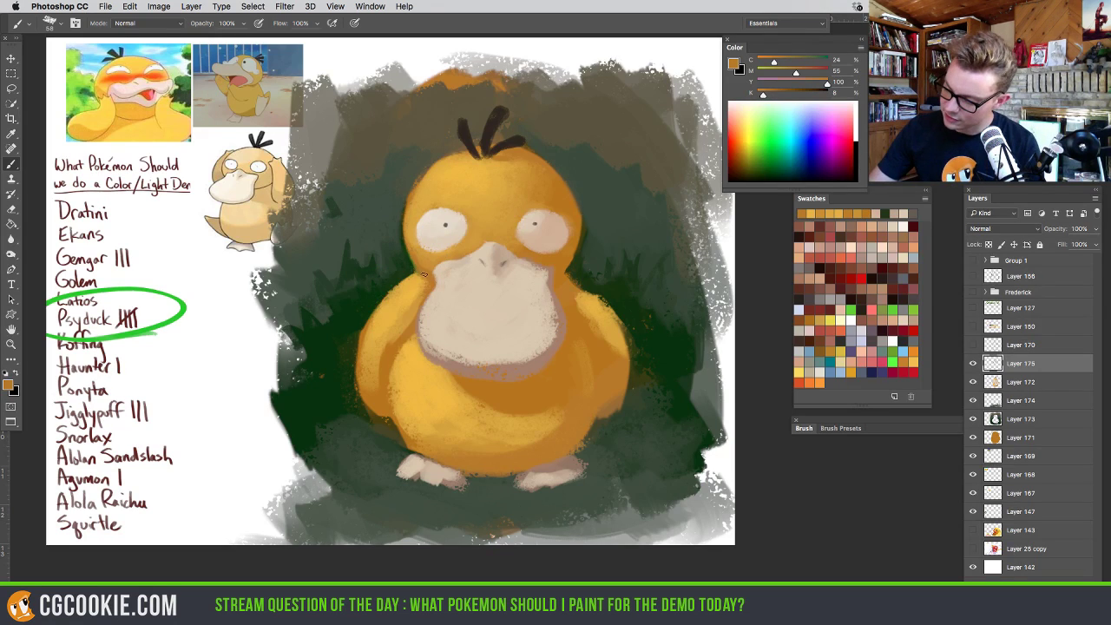
Blend the cheeks and head edges below both eyes with sampled dark and mid oranges
drag(574, 244, 578, 244)
alt+click(576, 243)
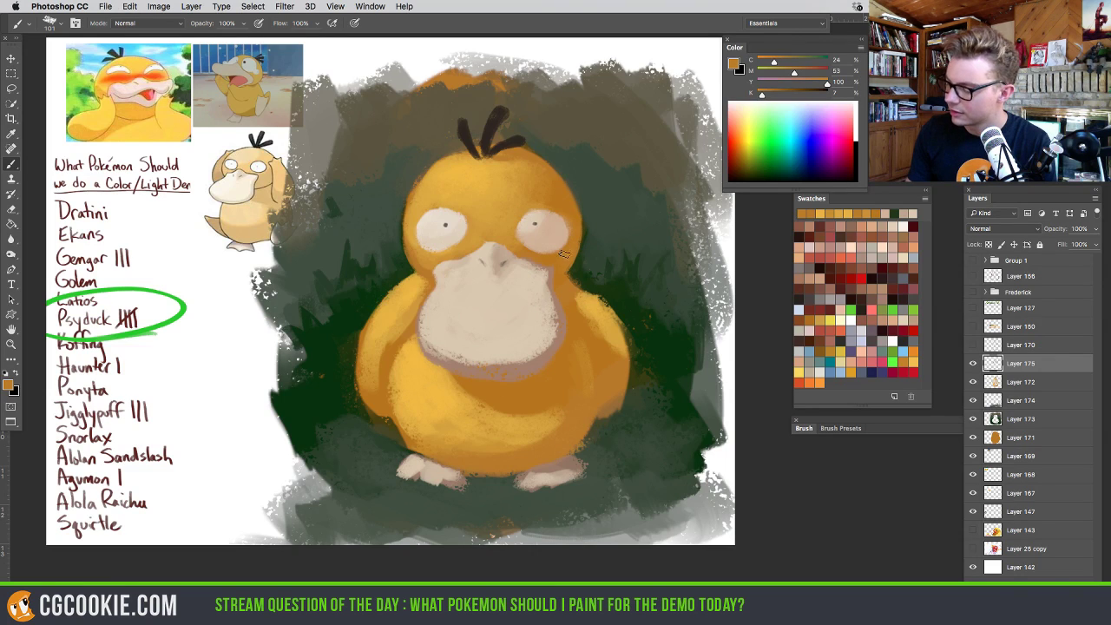
alt+click(413, 244)
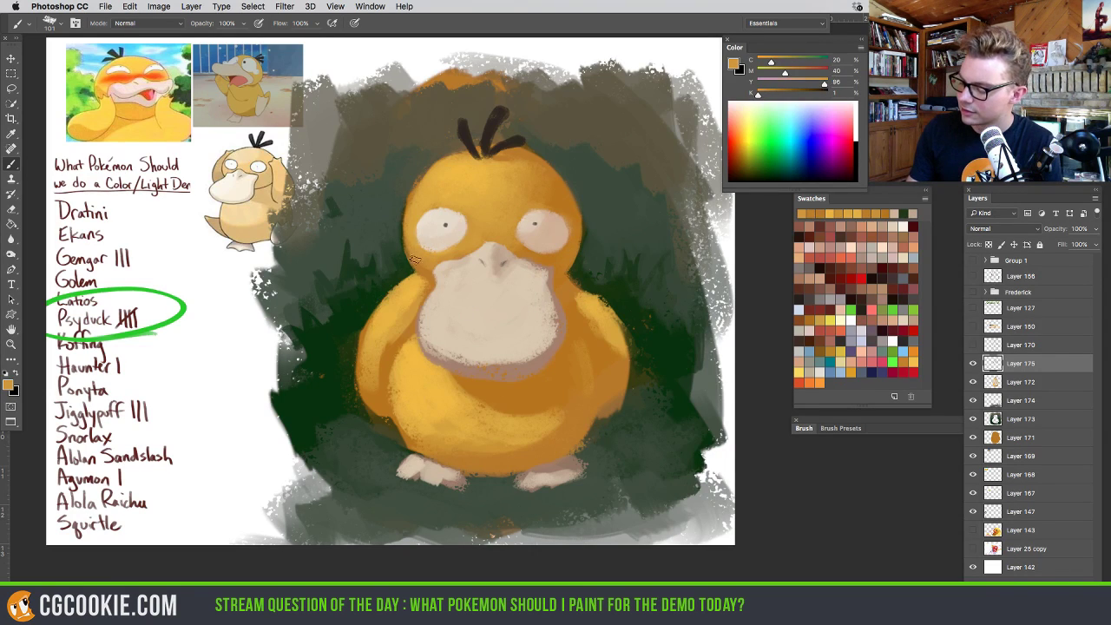
alt+click(565, 261)
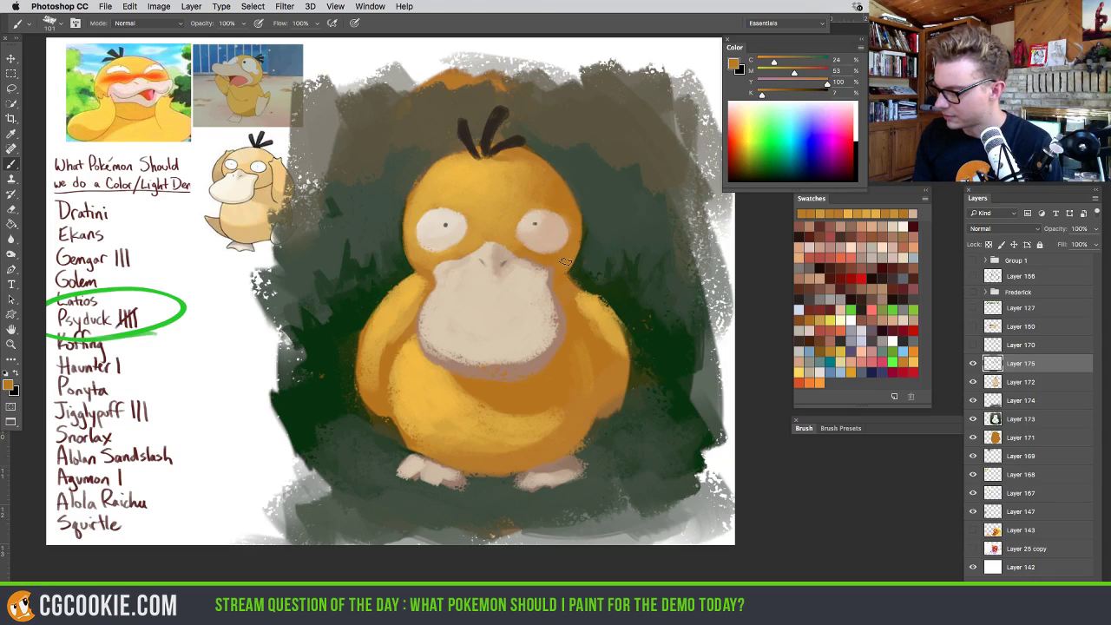
Smooth the face and lower rim of the bill with sampled cream and beige
alt+click(547, 281)
alt+click(537, 272)
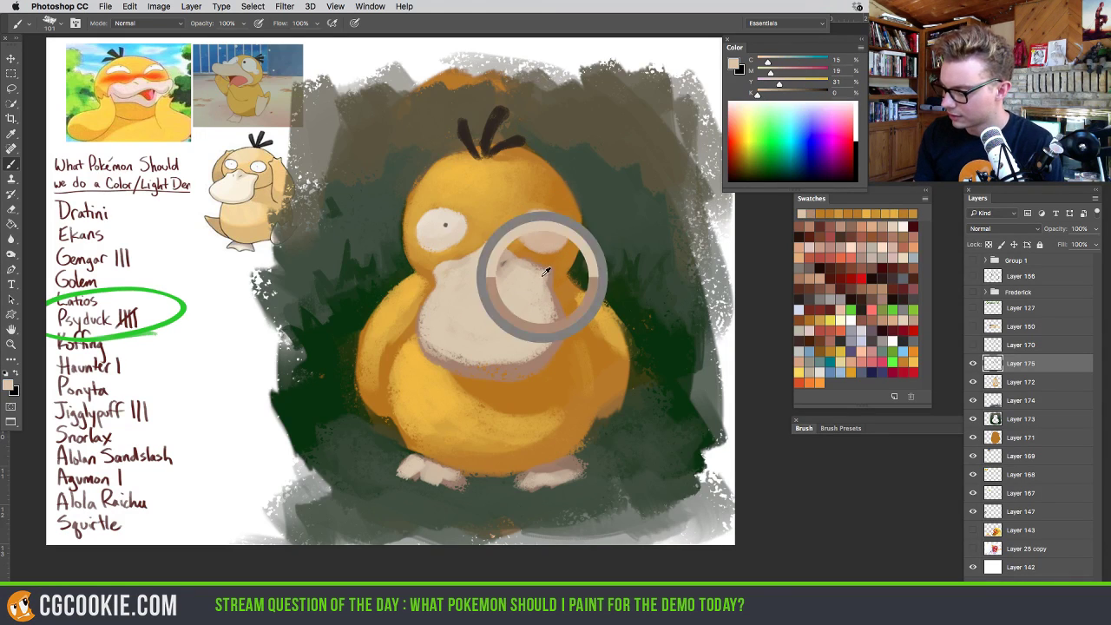
alt+click(538, 343)
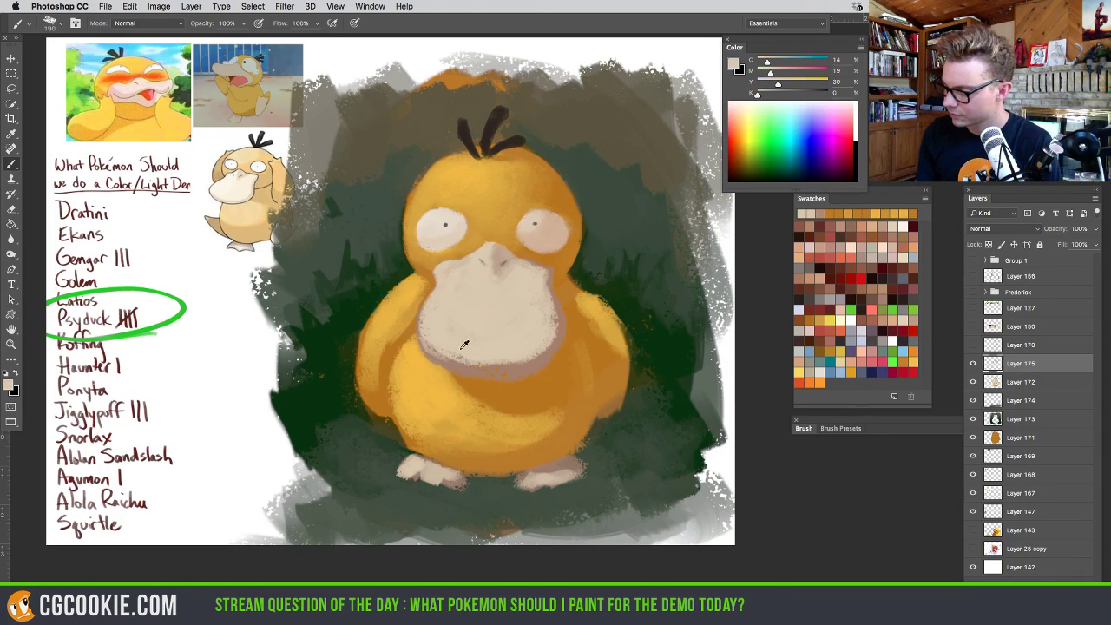
drag(456, 356, 512, 369)
alt+click(512, 369)
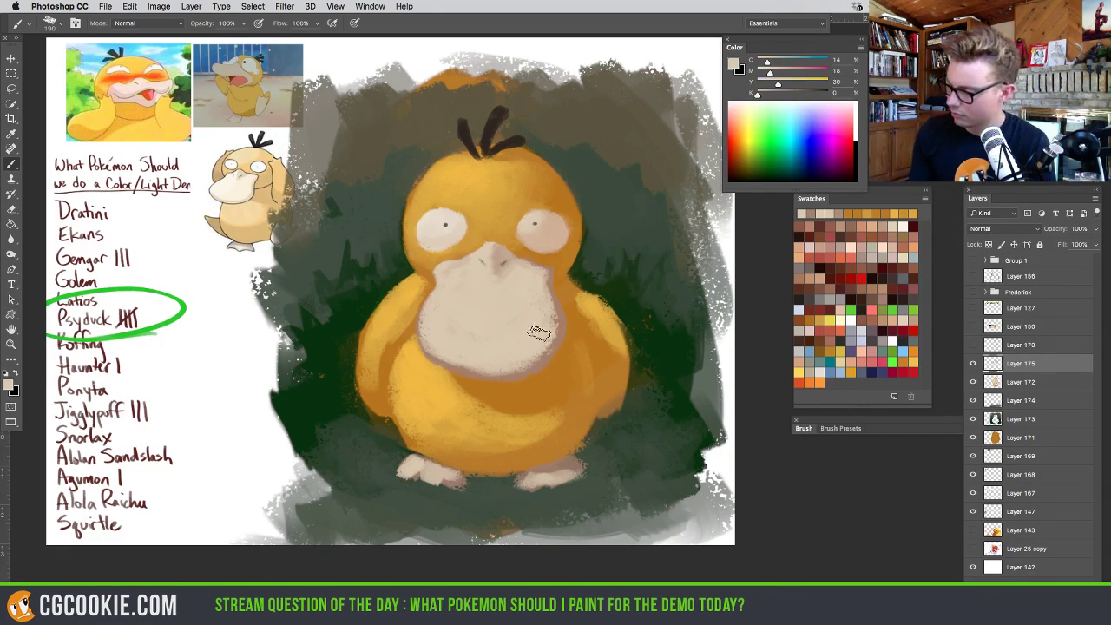
Blend sampled yellows over the belly below the bill with a larger brush
alt+click(449, 388)
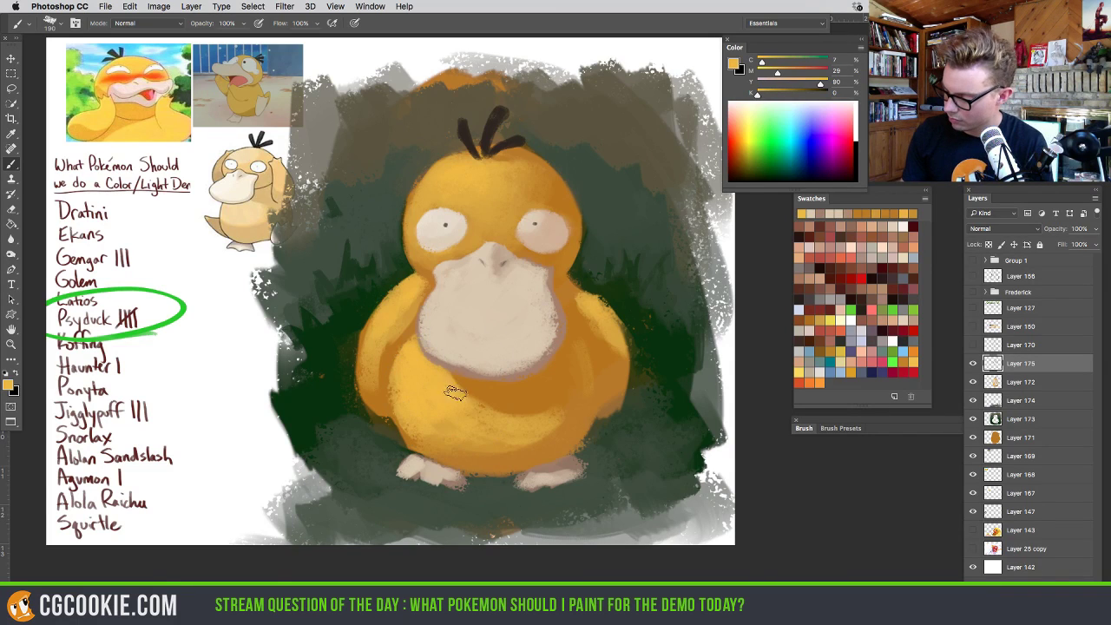
alt+click(486, 425)
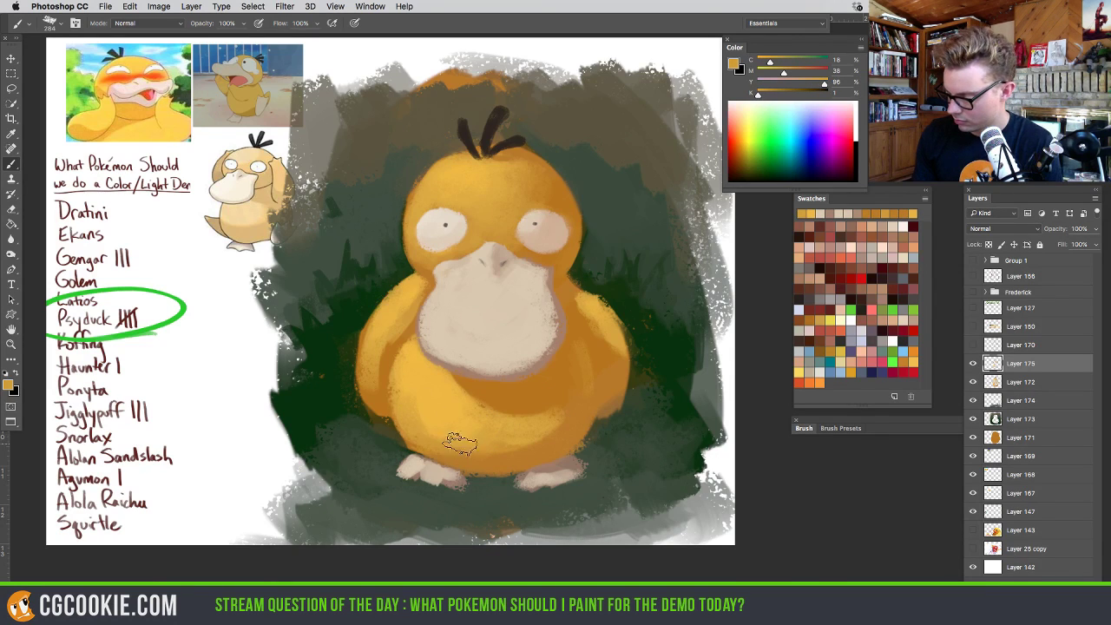
alt+click(418, 390)
alt+click(474, 259)
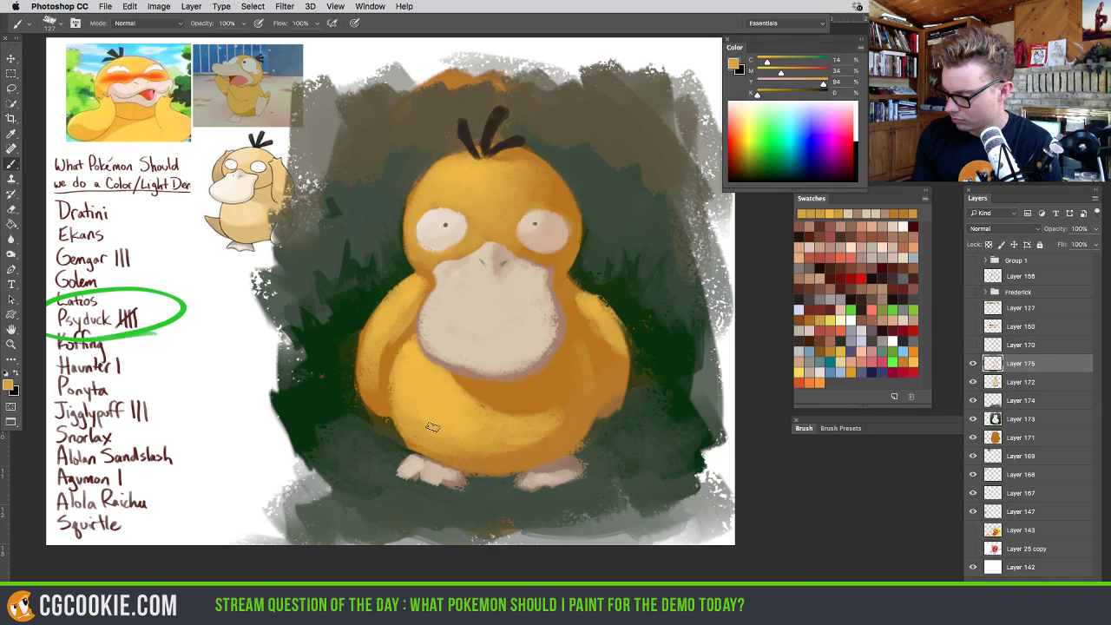
Define the edge between the left arm and the belly with sampled dark orange and bright yellow
alt+click(410, 381)
alt+click(389, 369)
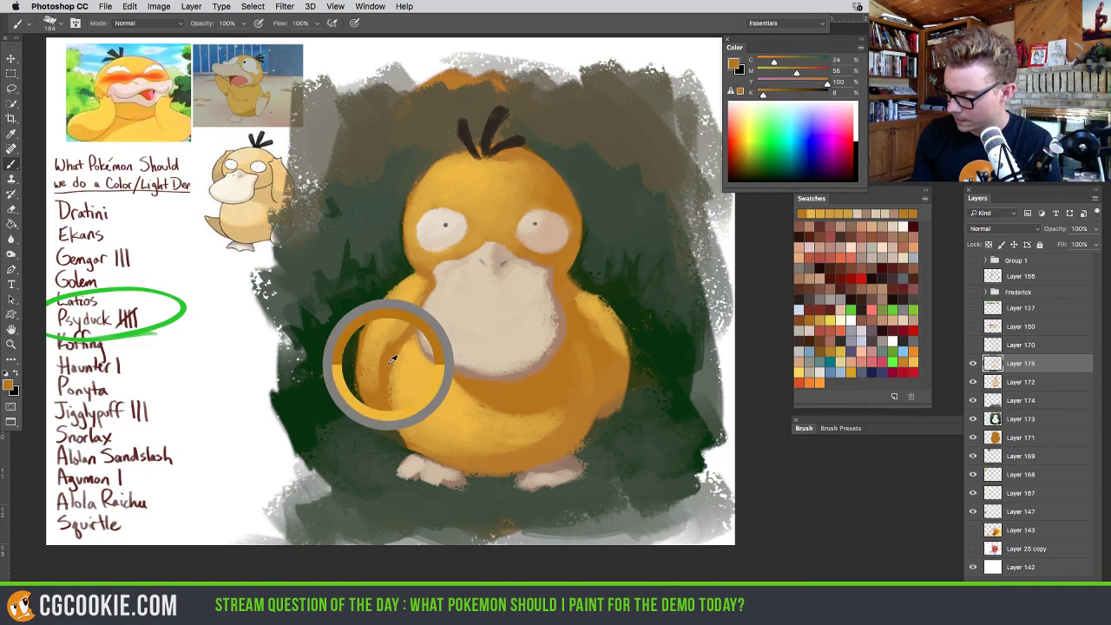
drag(409, 388, 395, 388)
alt+click(408, 347)
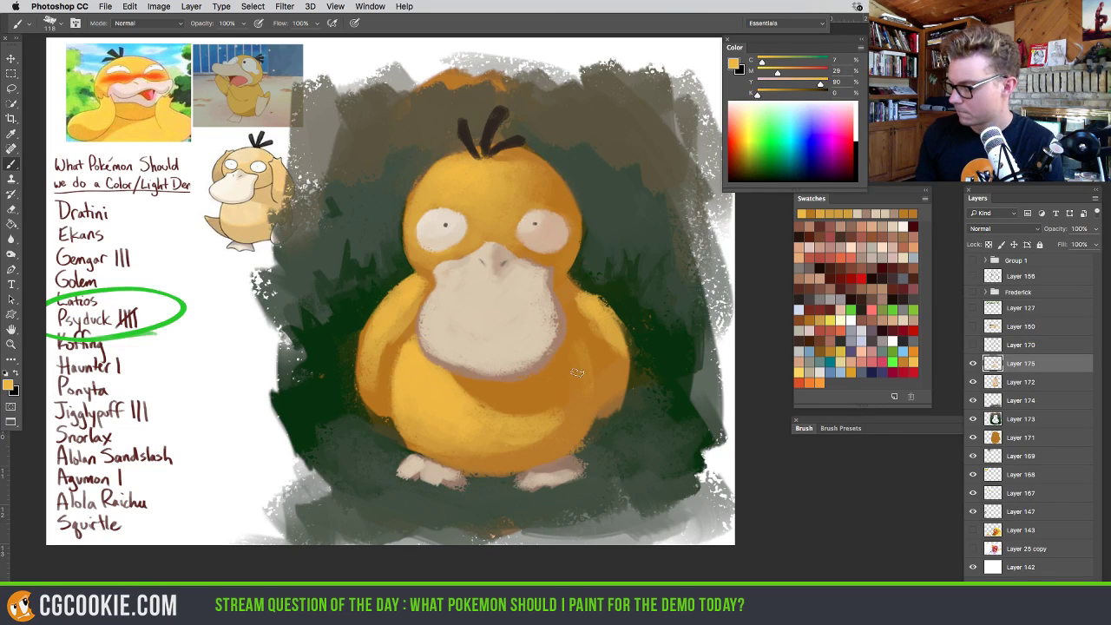
Soften the shading on the lower right of the belly with sampled mid yellow-oranges
drag(560, 424, 567, 428)
alt+click(564, 427)
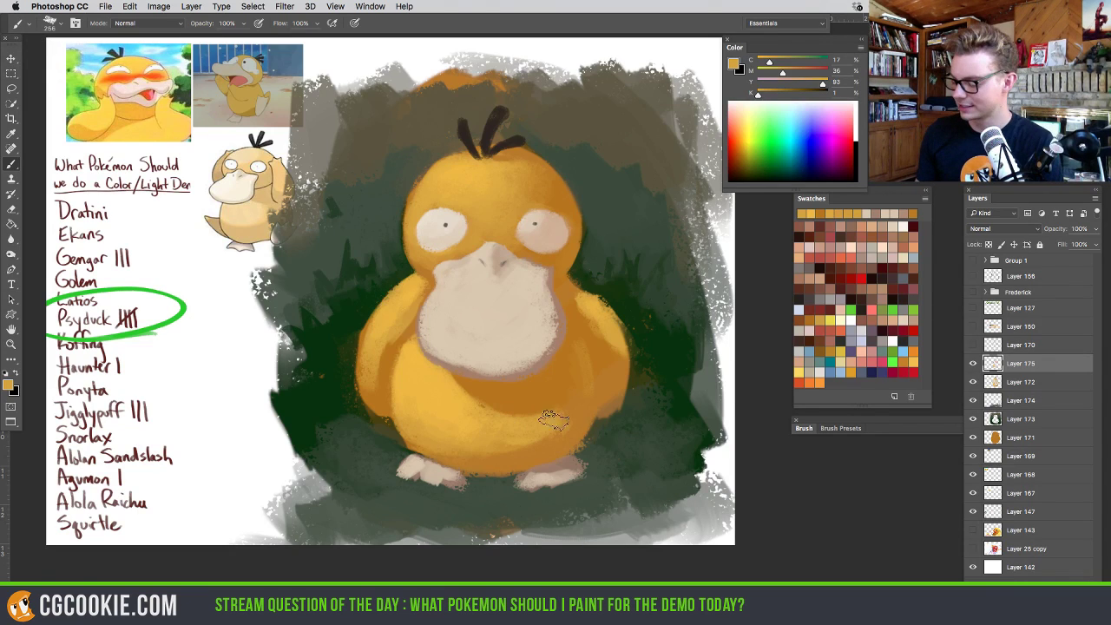
alt+click(555, 416)
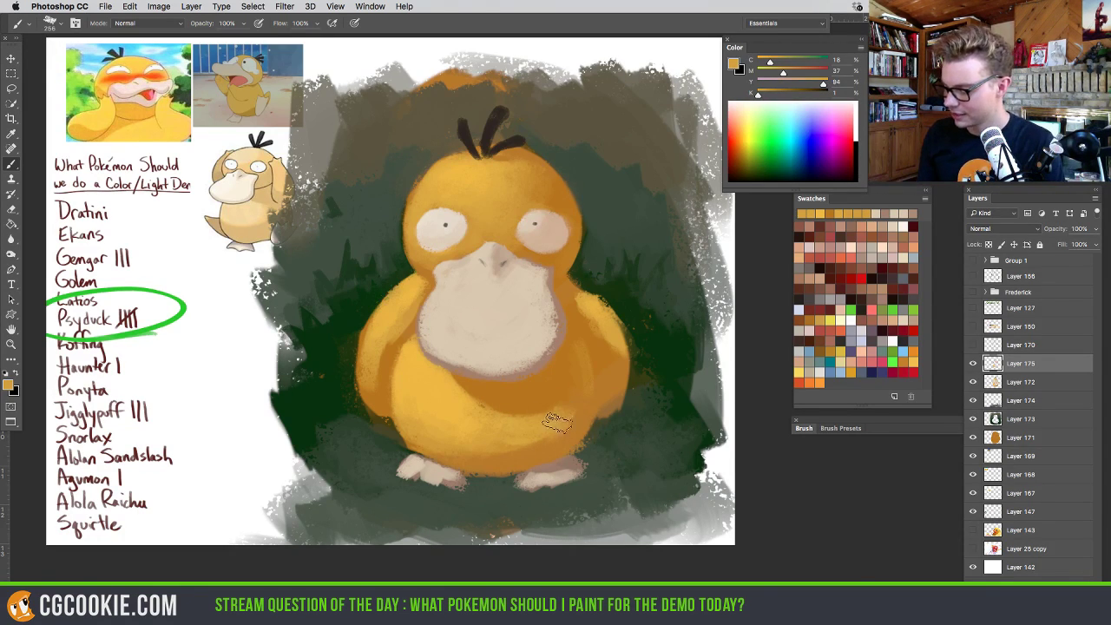
Shade the underside of the belly with sampled dark orange and trim its edge between the feet with grey-green
alt+click(512, 455)
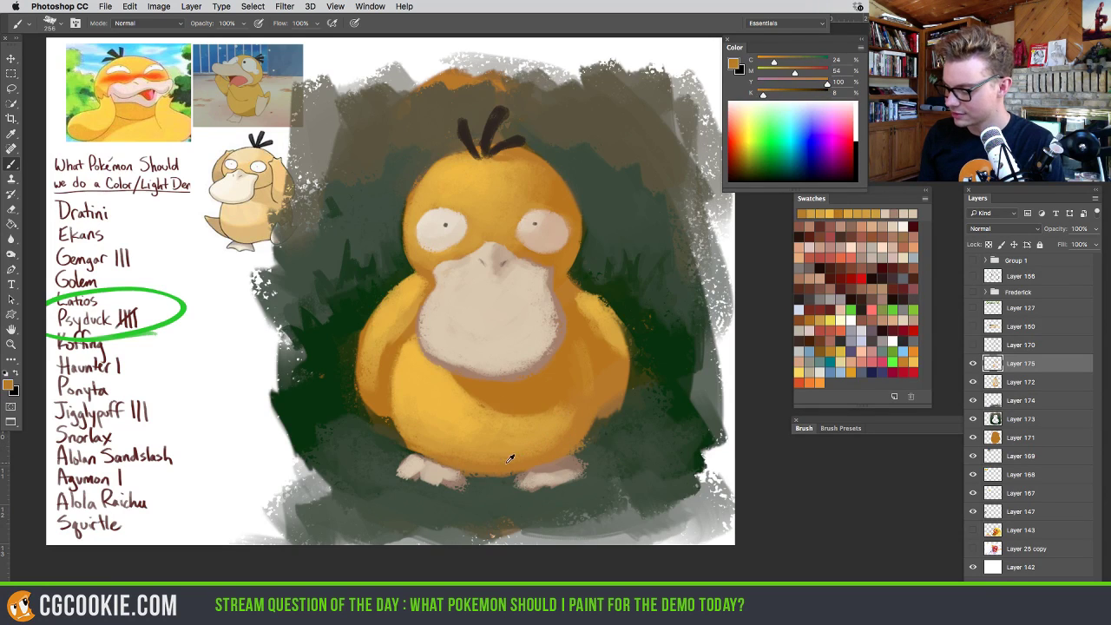
drag(499, 460, 488, 478)
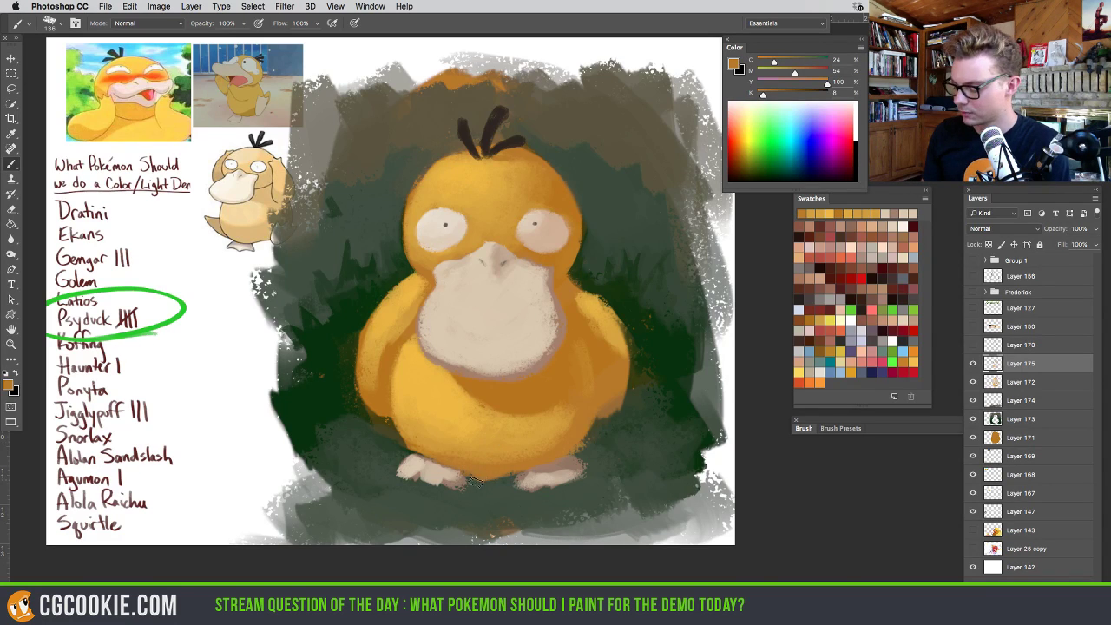
alt+click(493, 483)
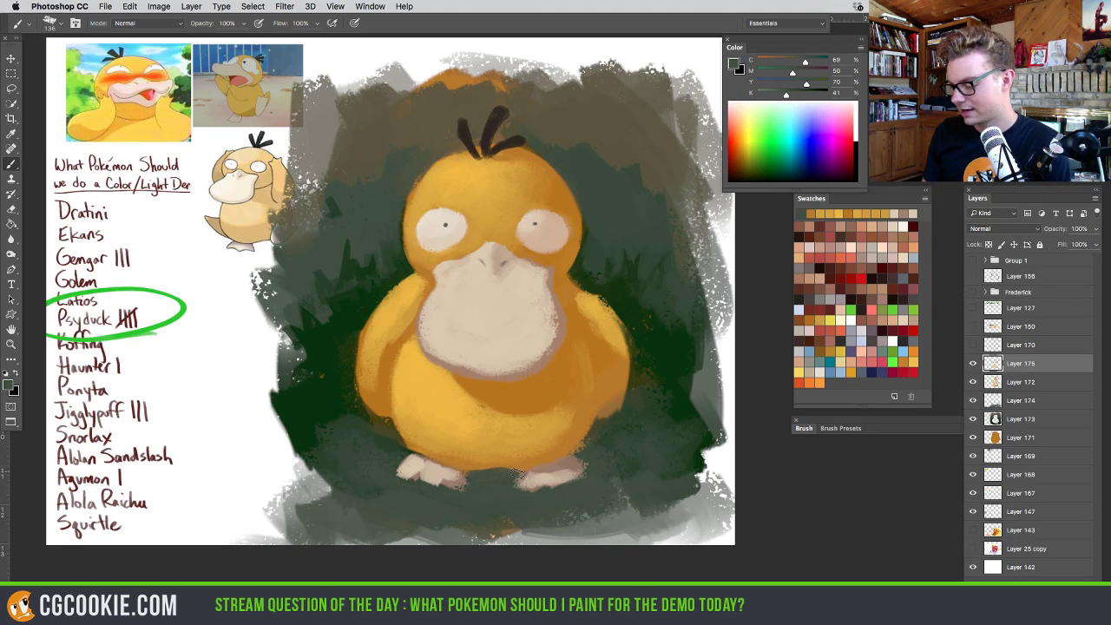
alt+click(521, 463)
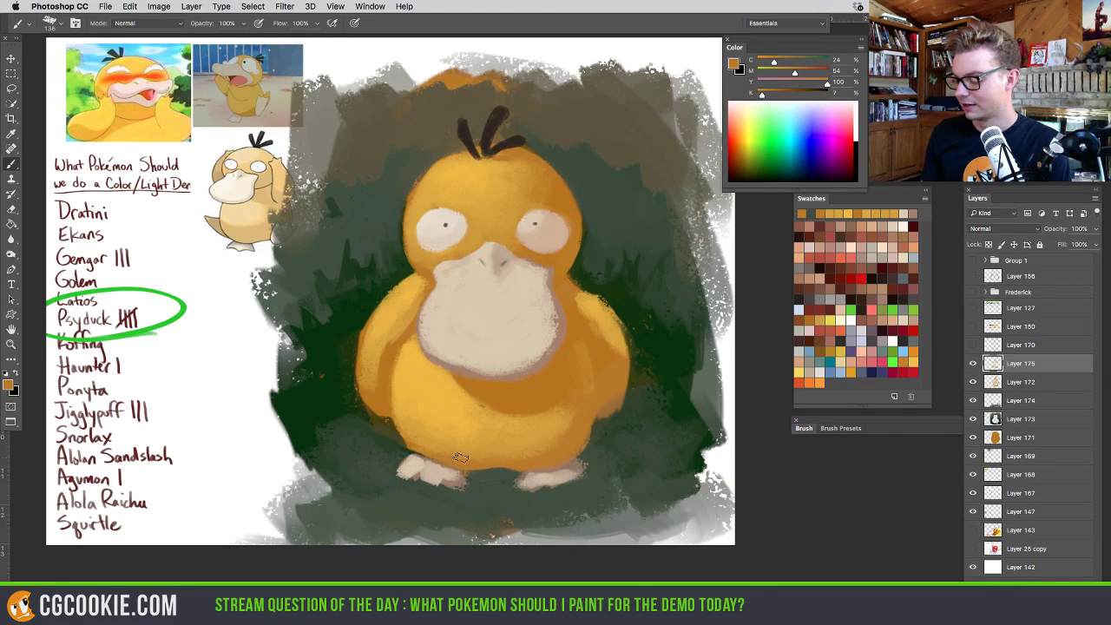
key(])
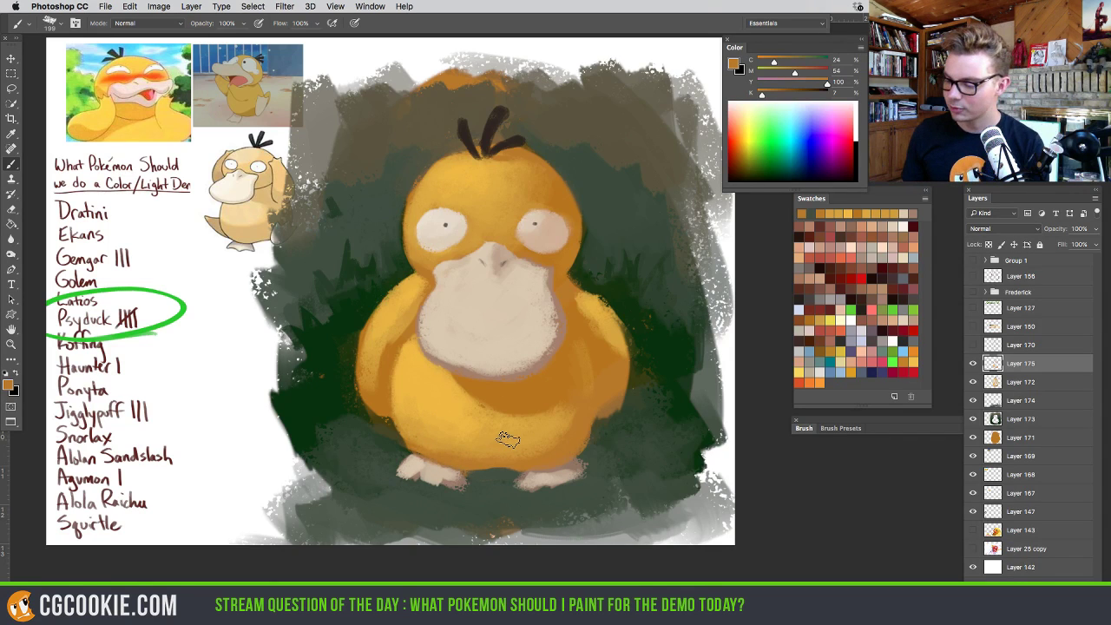
Trim the outer edges of both arms with sampled dark green using a 150 px brush
right_click(373, 415)
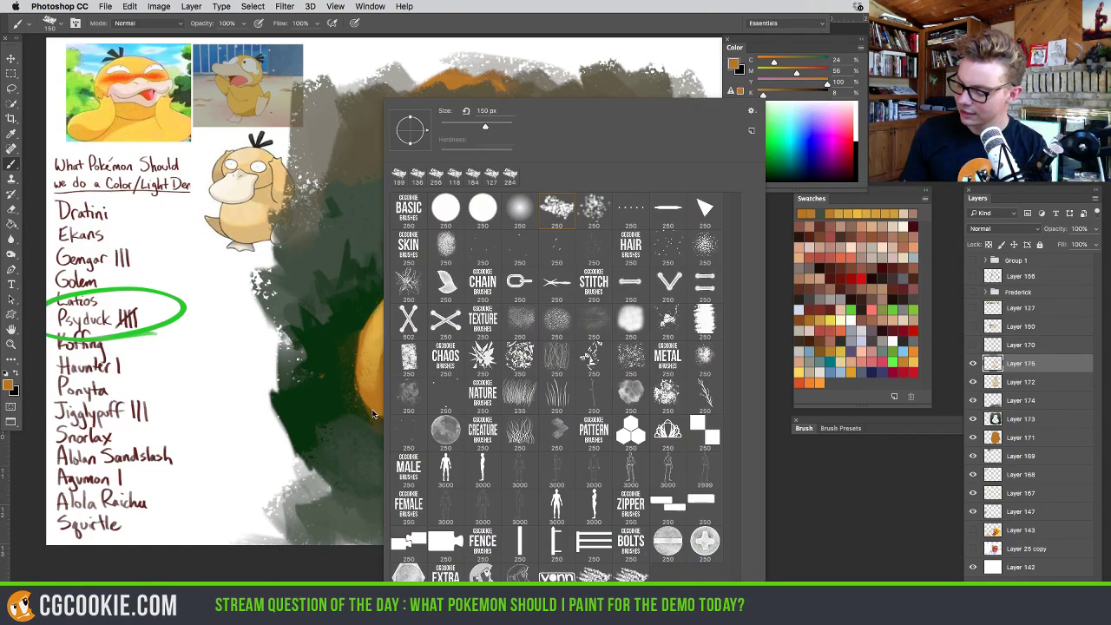
click(365, 396)
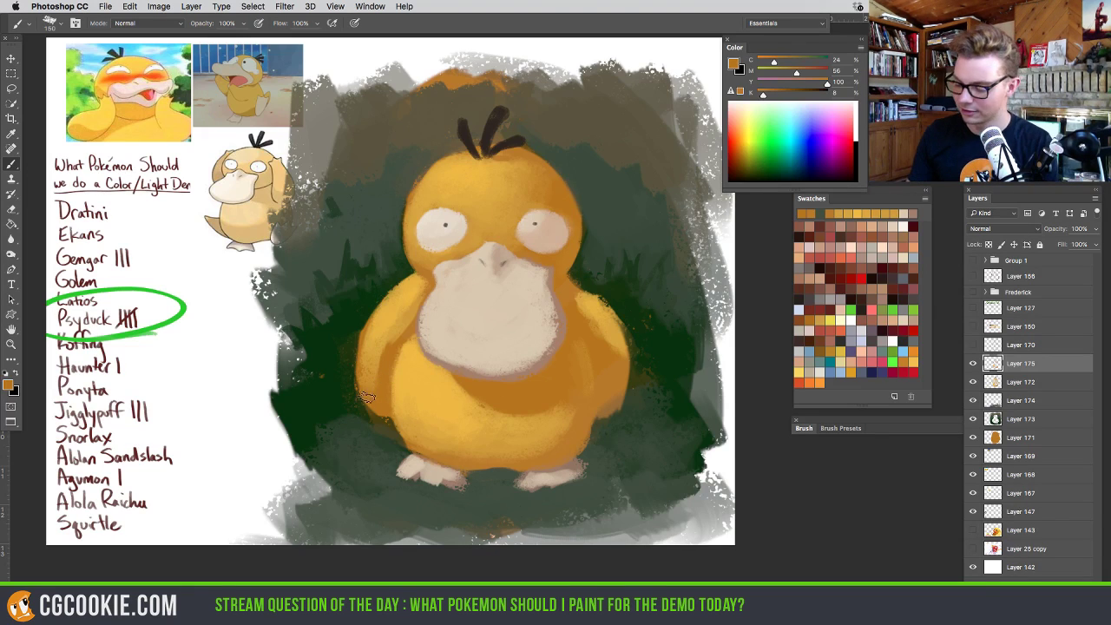
alt+click(365, 398)
drag(373, 421, 415, 416)
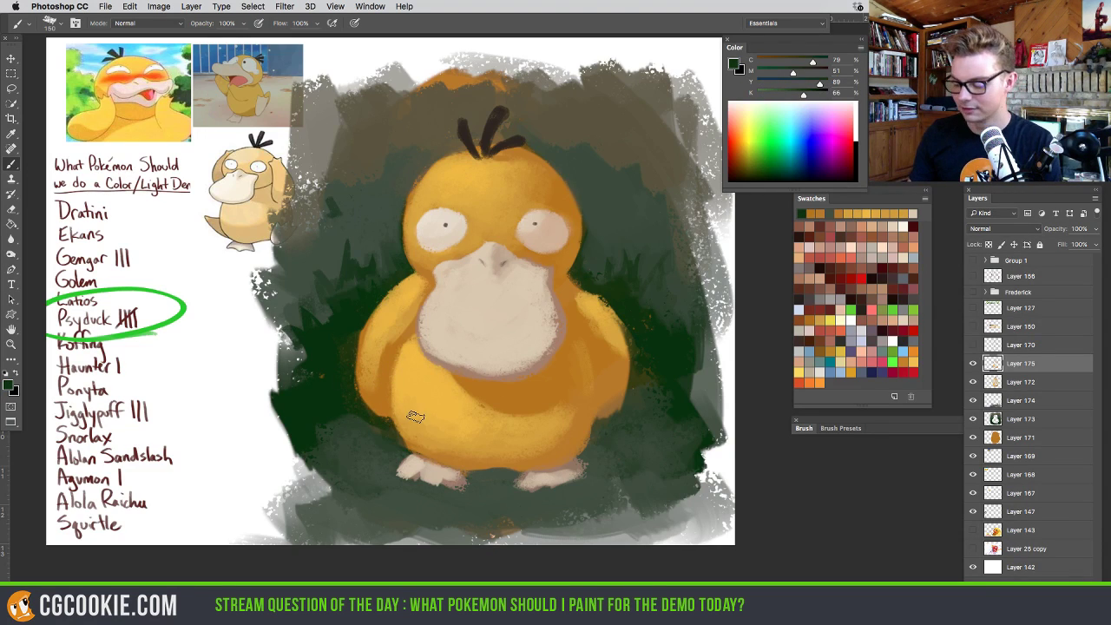
mouse_move(626, 397)
mouse_down()
mouse_move(631, 347)
mouse_move(595, 289)
mouse_move(636, 336)
mouse_move(618, 309)
mouse_move(630, 348)
mouse_move(613, 313)
mouse_move(623, 374)
mouse_move(618, 317)
mouse_move(631, 369)
mouse_move(623, 338)
mouse_move(630, 382)
mouse_up()
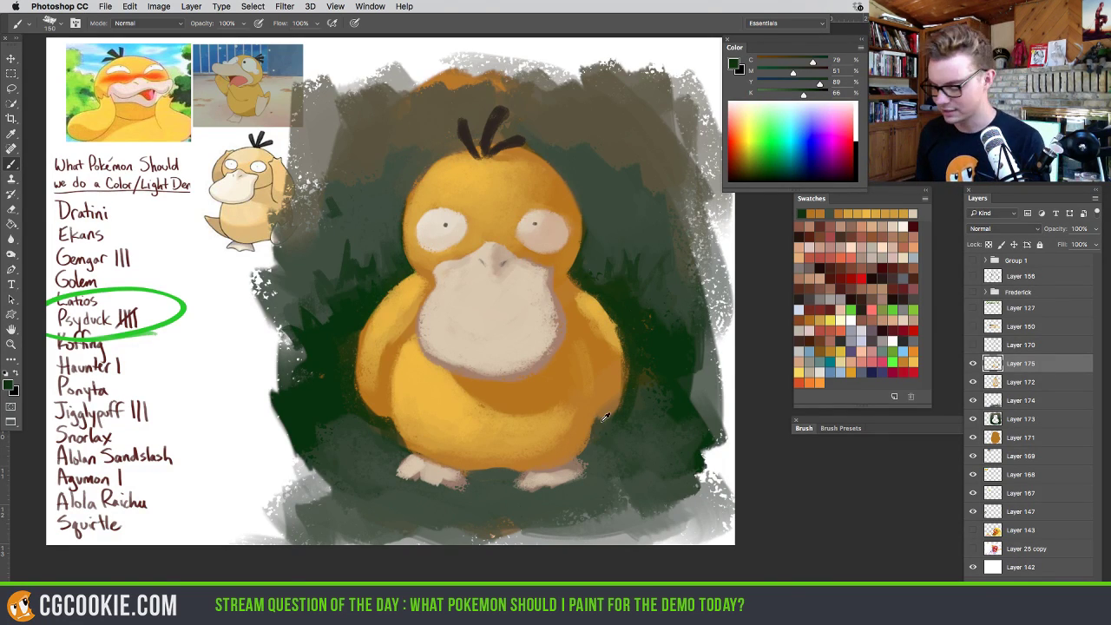
Paint small pointed fingertips at the ends of both arms in sampled dark orange with a small brush
alt+click(612, 388)
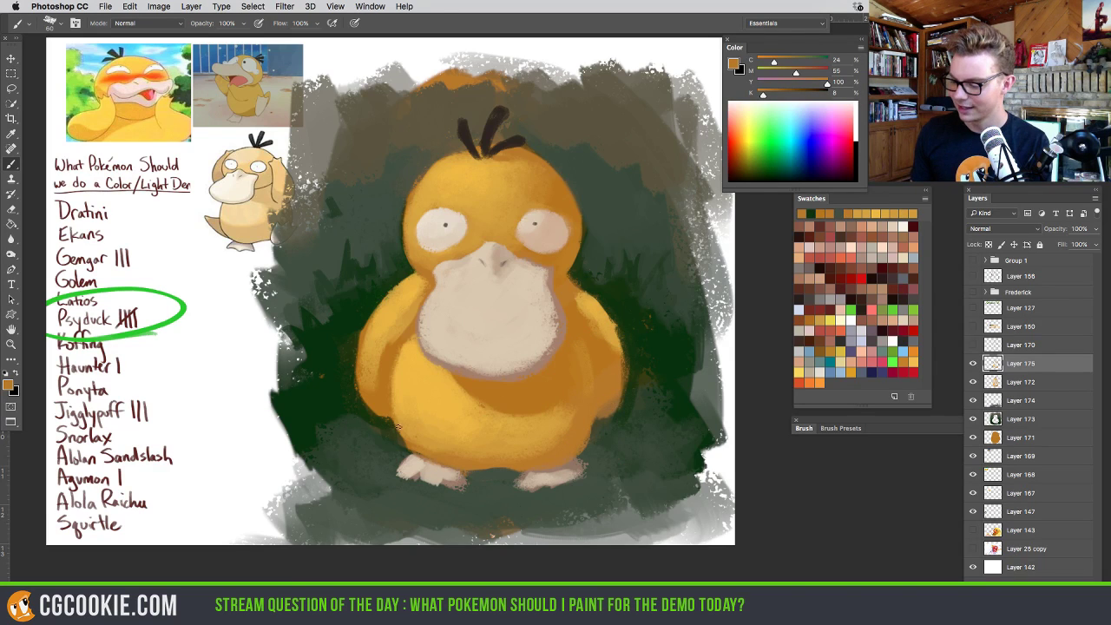
drag(378, 411, 375, 412)
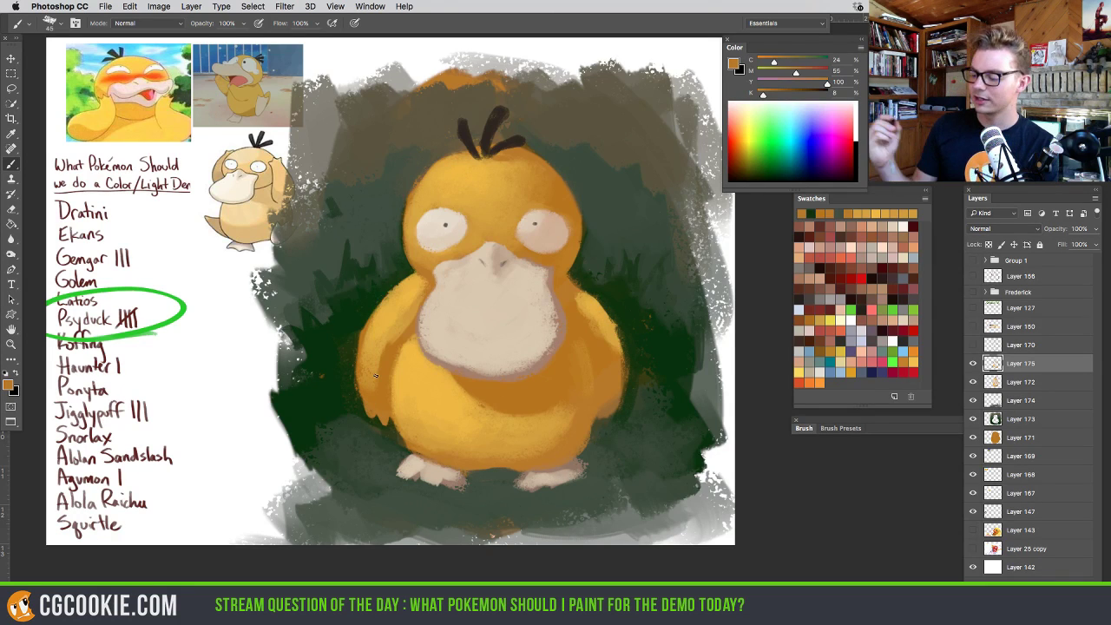
alt+click(599, 421)
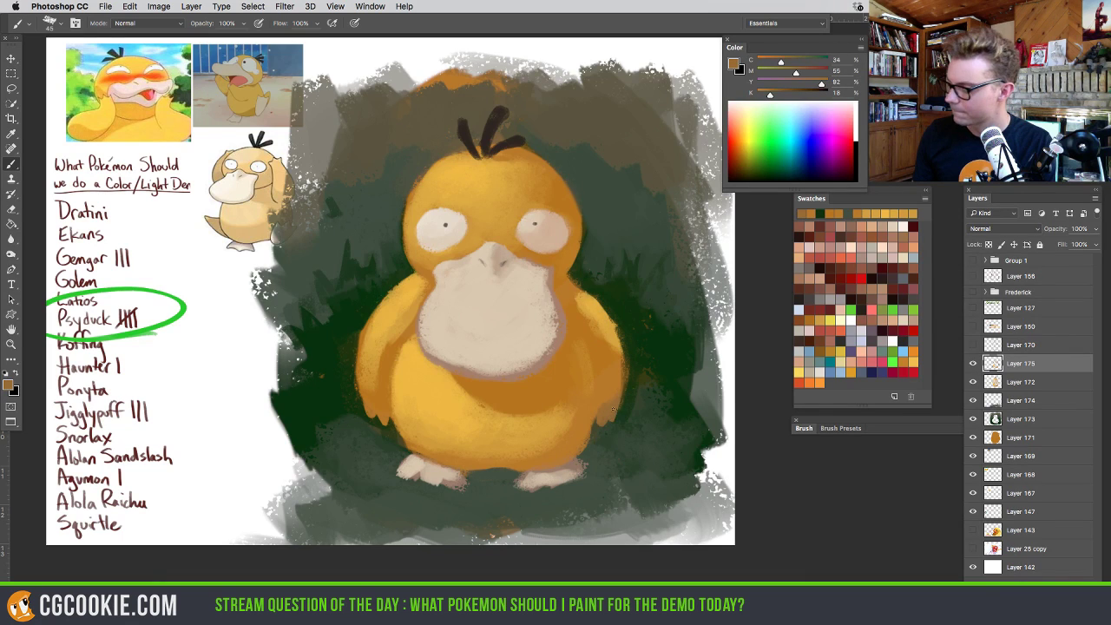
Slim both arms by painting sampled dark green background along their outer contours
alt+click(353, 379)
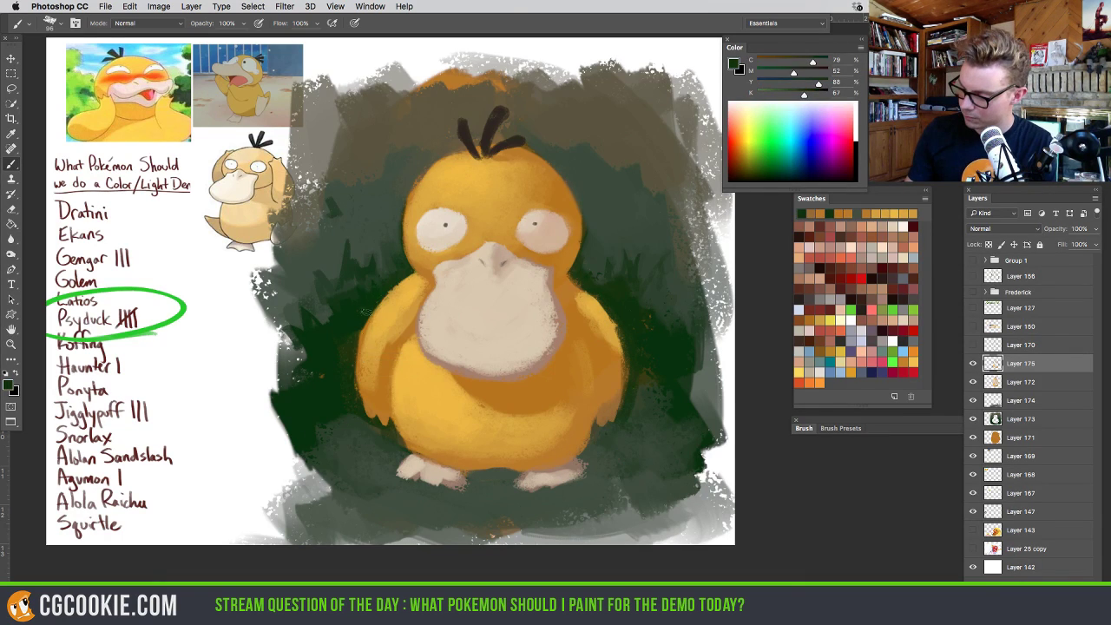
mouse_move(356, 344)
mouse_down()
mouse_move(358, 385)
mouse_move(352, 329)
mouse_move(360, 406)
mouse_move(356, 386)
mouse_up()
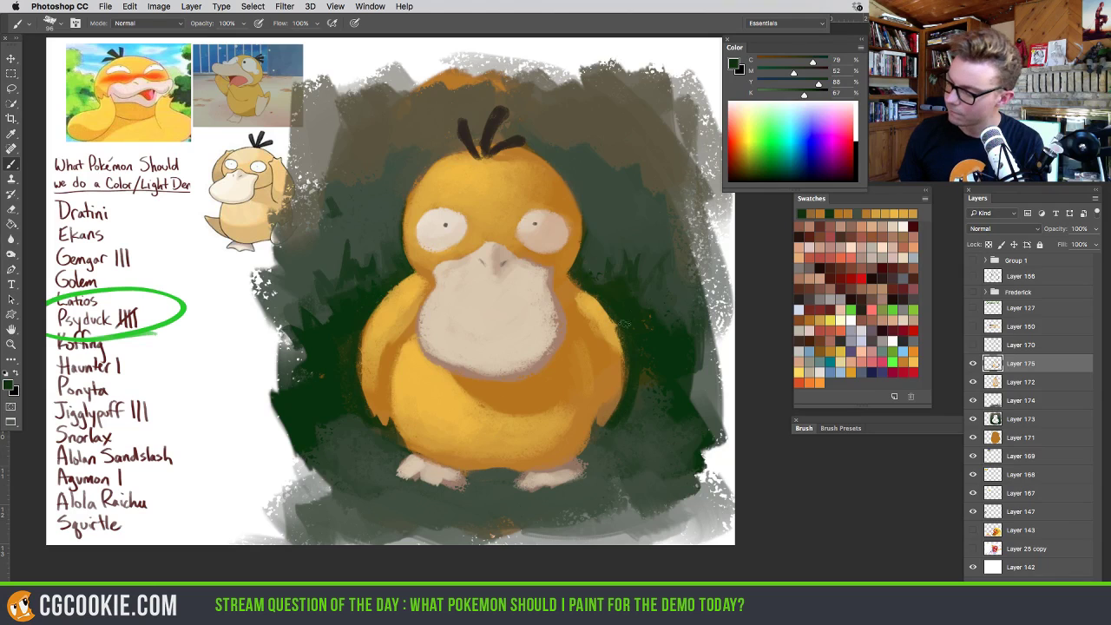
drag(622, 324, 632, 364)
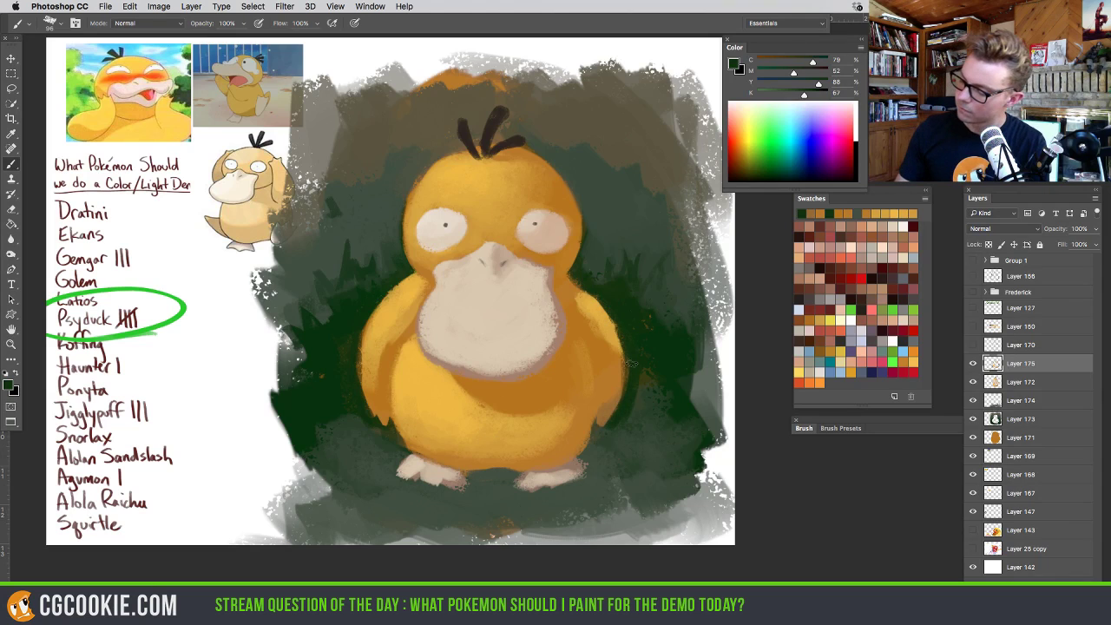
Blend the inner edge of the left arm into the chest with sampled orange, bright yellow and dark orange
alt+click(416, 309)
drag(406, 327, 386, 346)
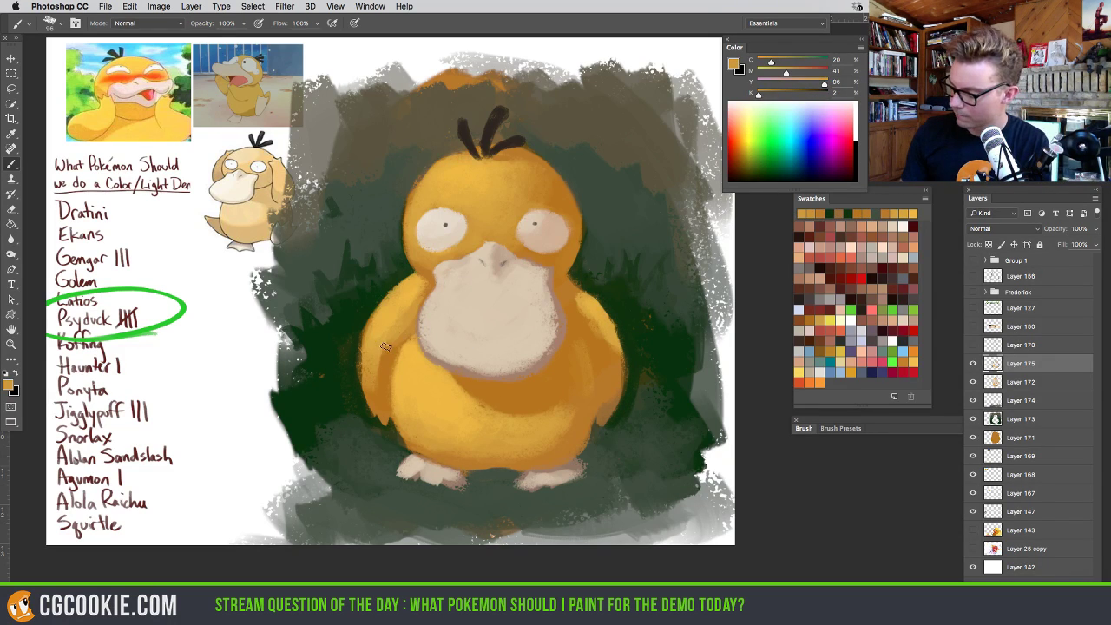
alt+click(404, 330)
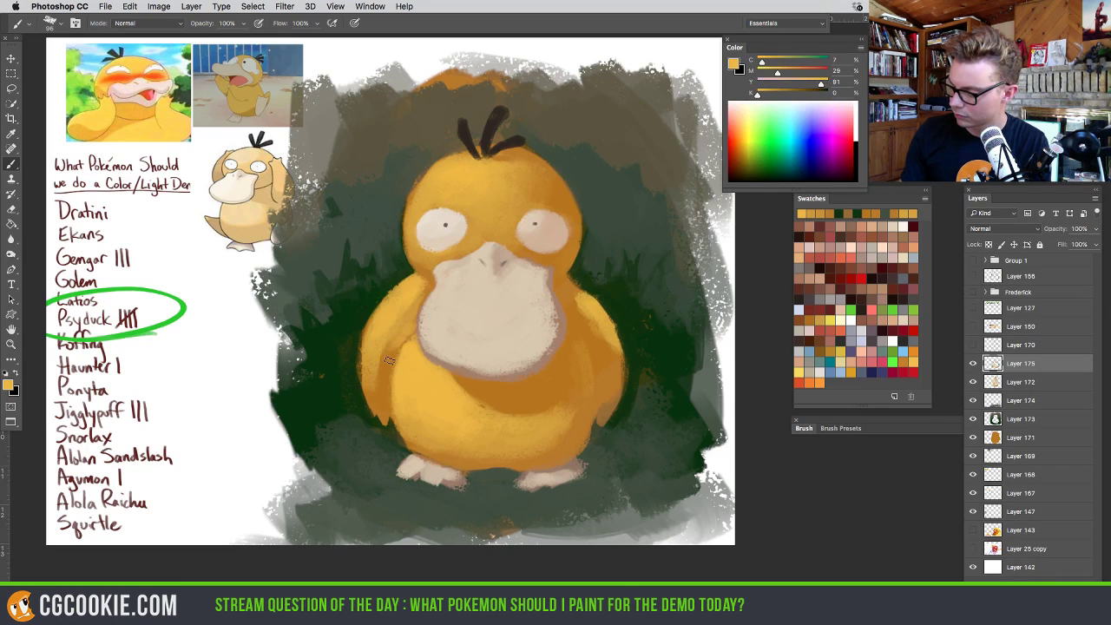
alt+click(395, 339)
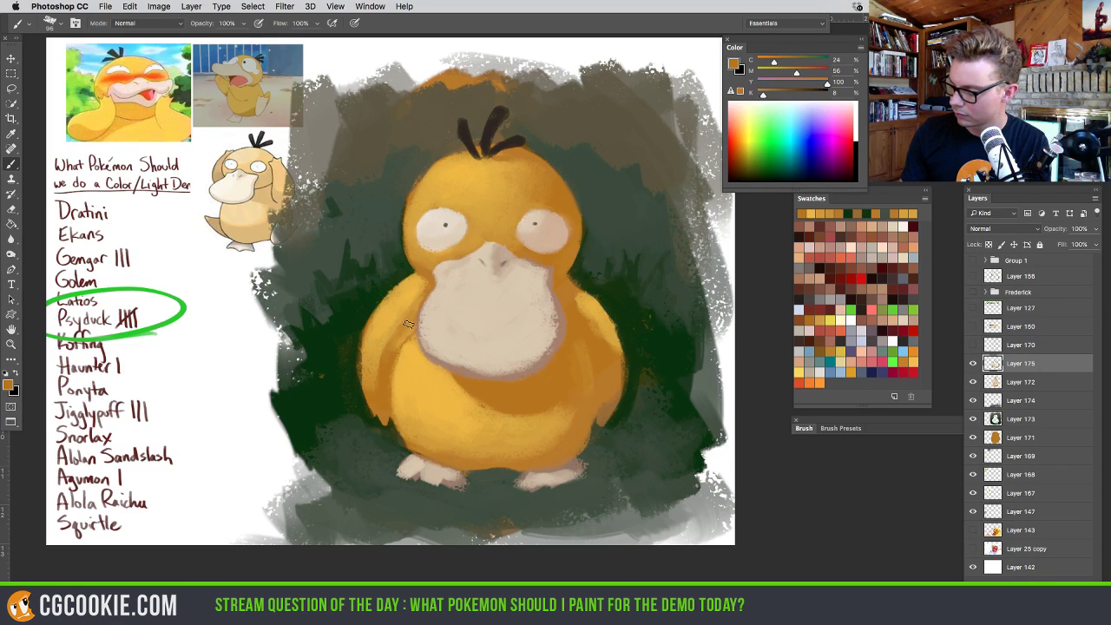
key(shift+b)
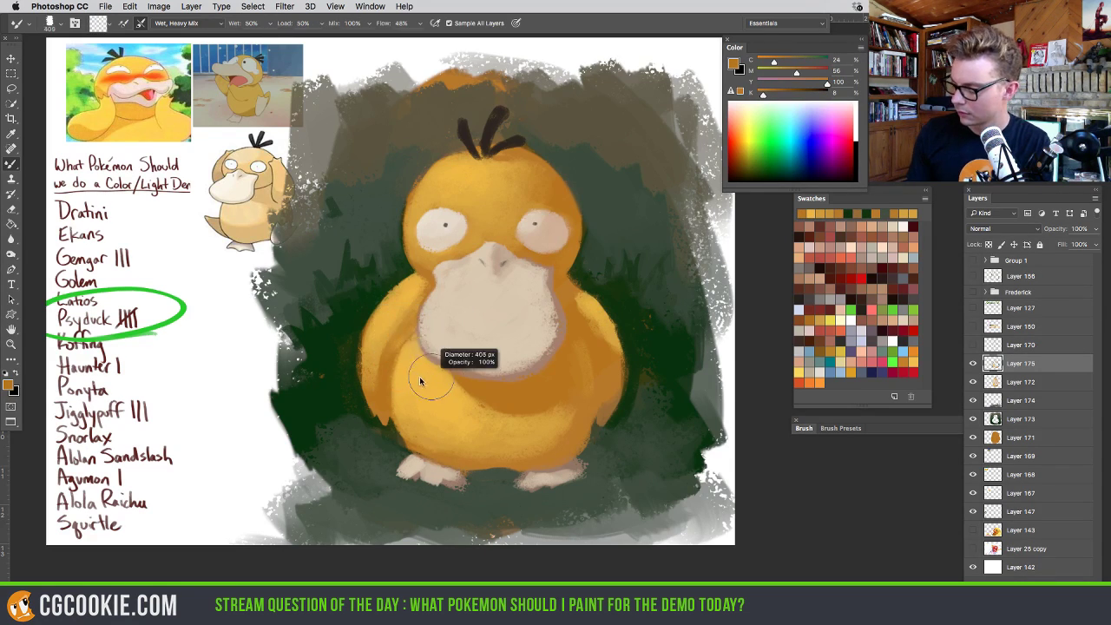
key(shift+b)
Refine the left shoulder beside the bill with sampled yellows and the right shoulder's inner edge with dark orange
alt+click(417, 327)
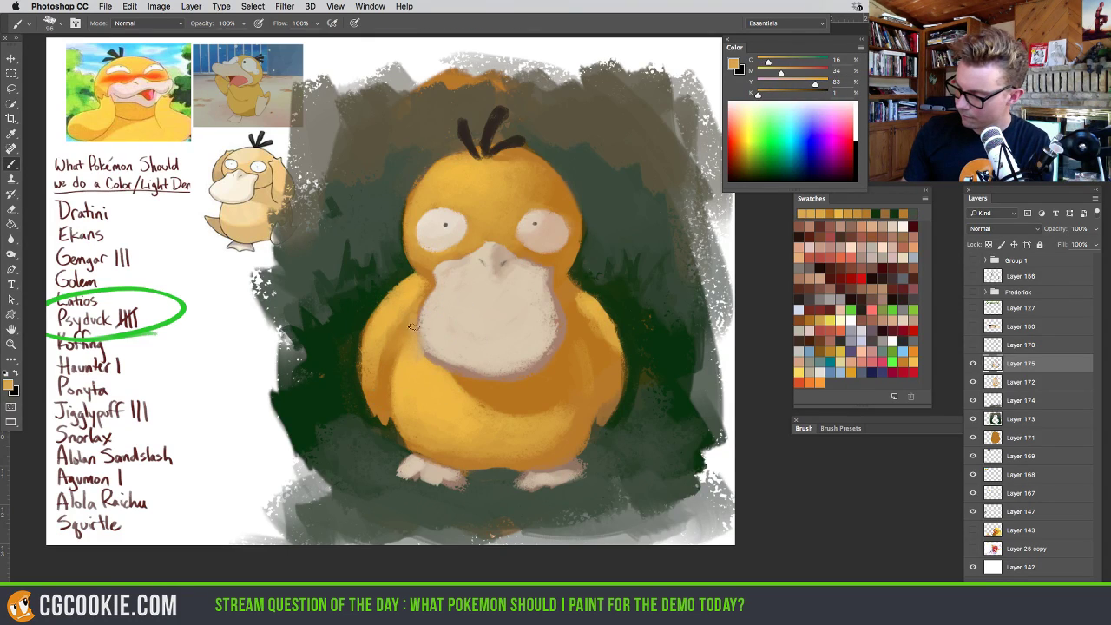
alt+click(421, 282)
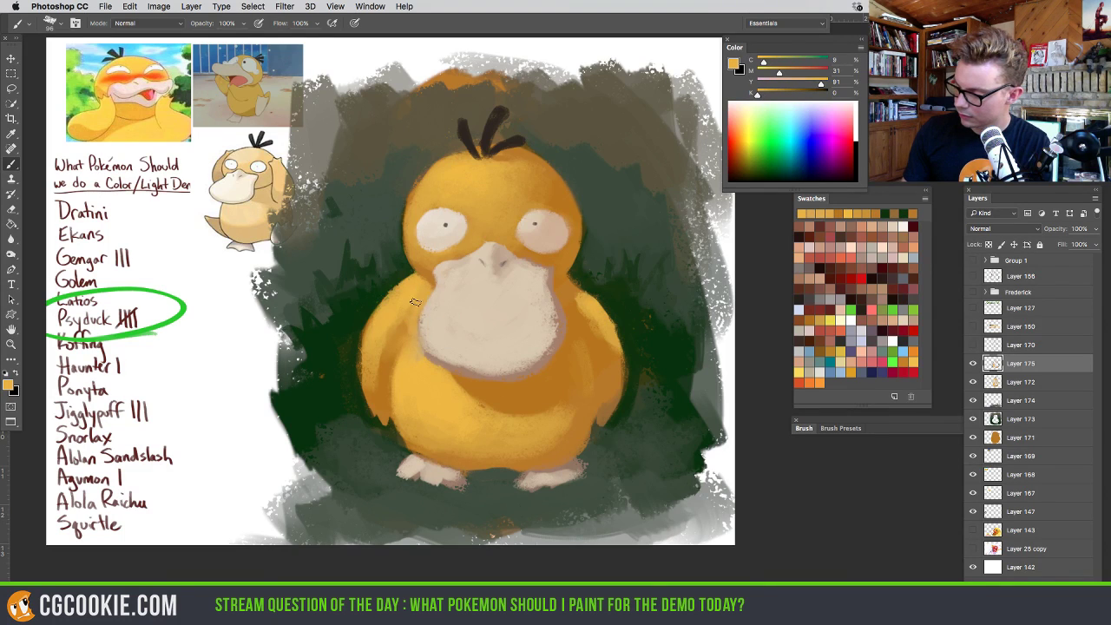
alt+click(579, 319)
alt+click(574, 312)
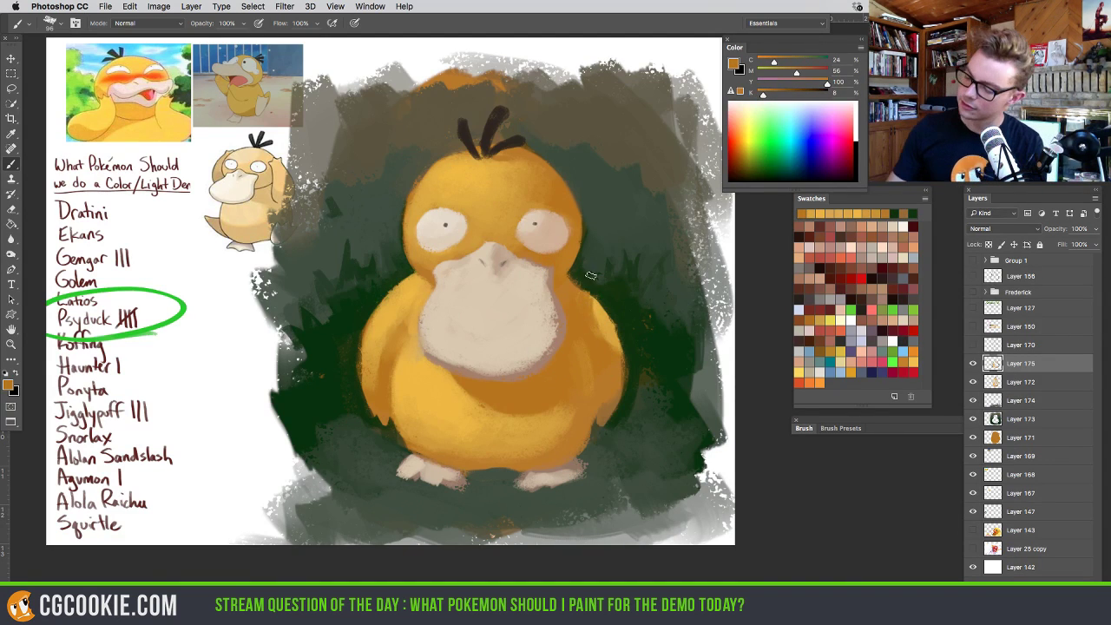
Refine the right shoulder and upper arm's contour and shading with sampled dark orange and dark green
alt+click(578, 294)
mouse_move(578, 295)
mouse_down()
mouse_move(606, 349)
mouse_move(583, 301)
mouse_move(606, 371)
mouse_move(588, 312)
mouse_move(595, 390)
mouse_up()
alt+click(613, 295)
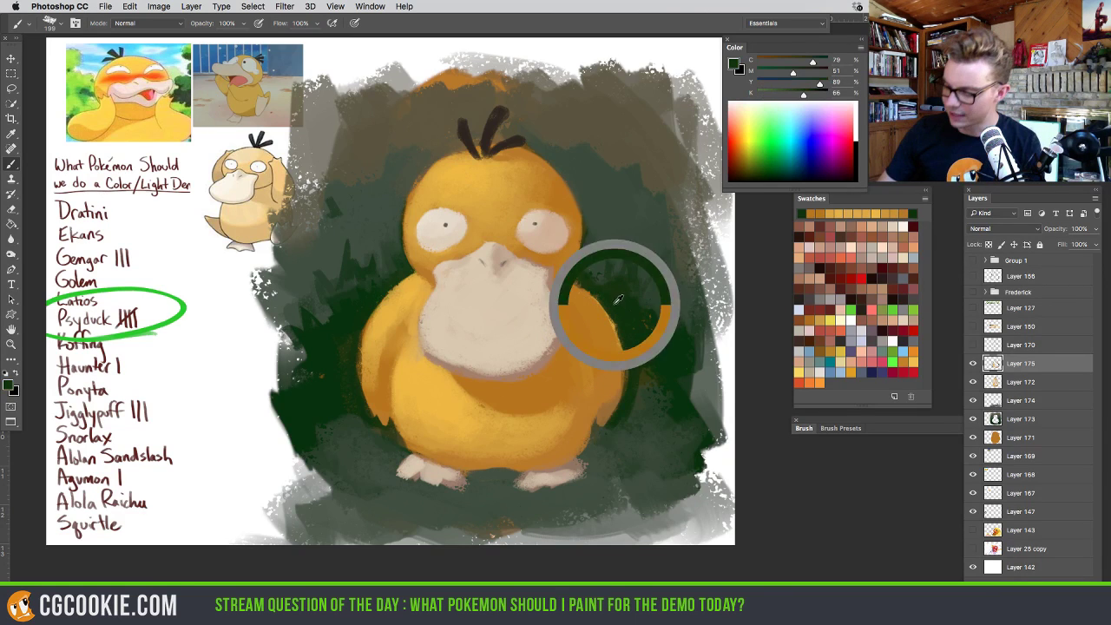
right_click(620, 318)
click(591, 276)
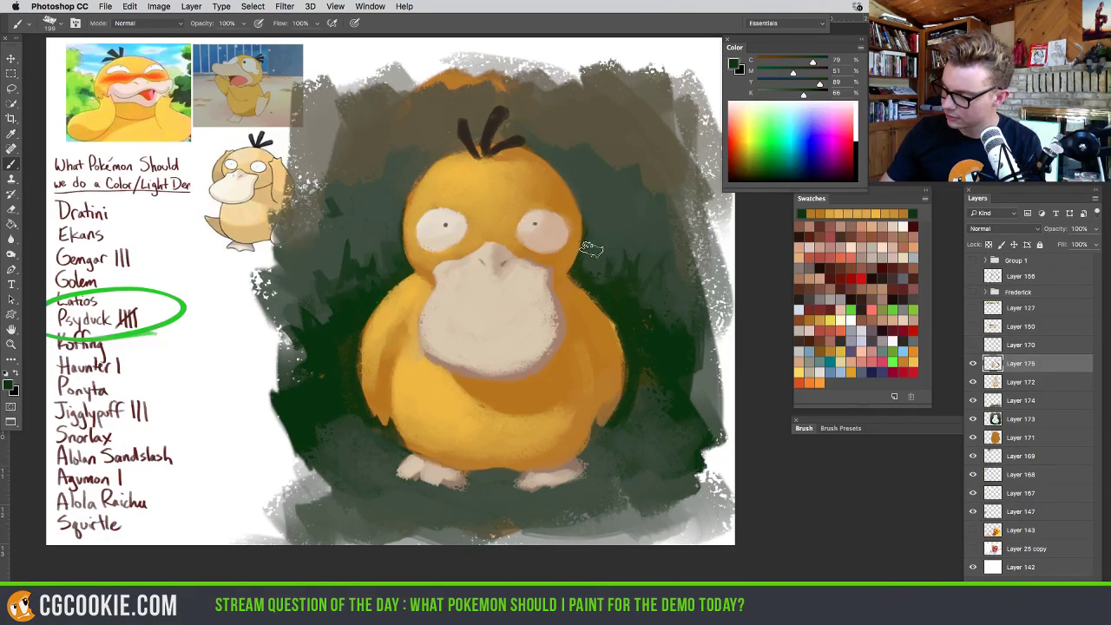
alt+click(585, 360)
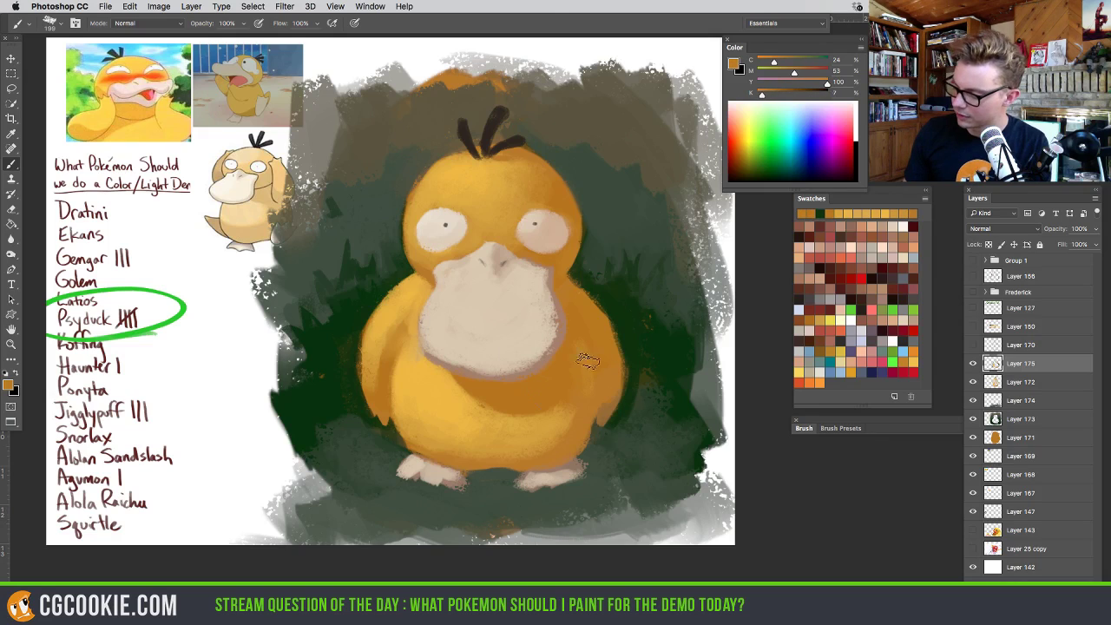
drag(585, 360, 597, 377)
alt+click(640, 449)
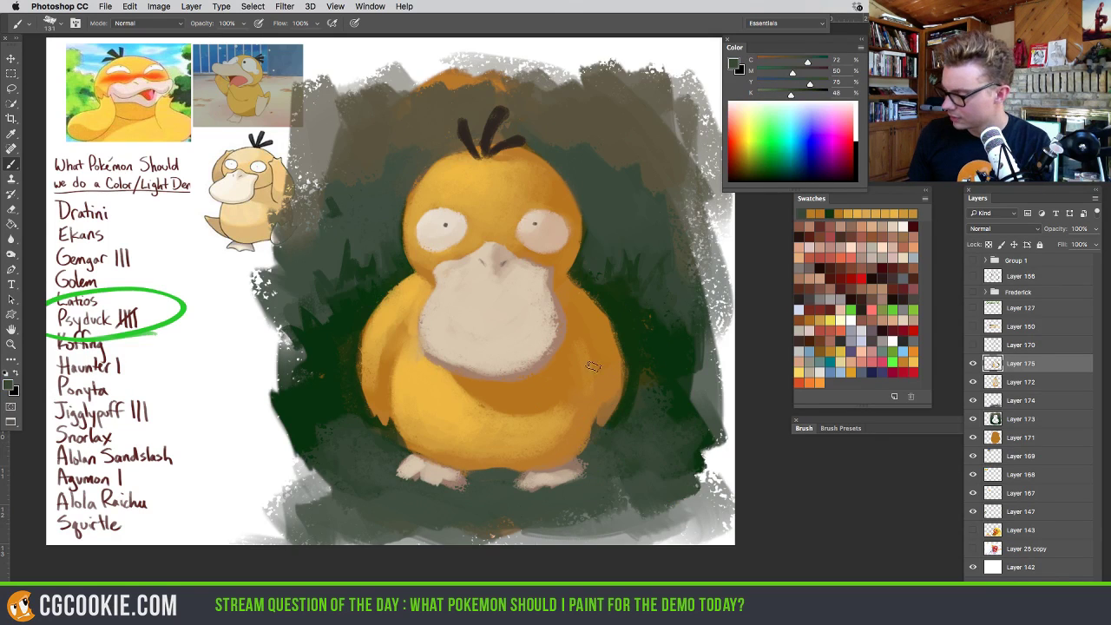
alt+click(584, 424)
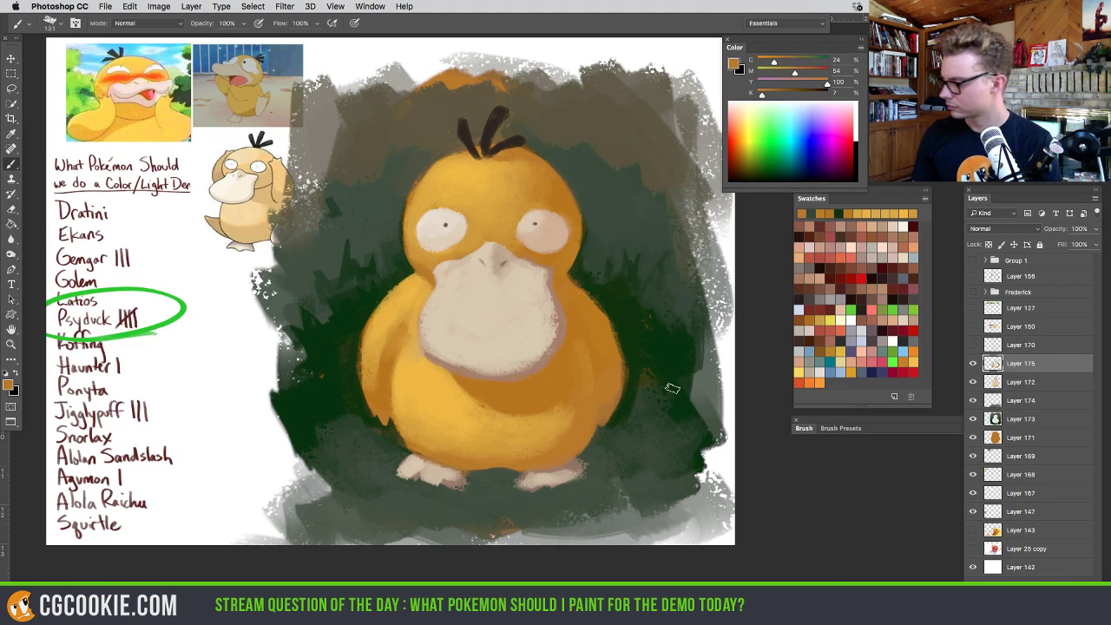
On a new layer, paint soft bounce light along the belly's underside above both feet with sampled beige, tan and orange
key(ctrl+shift+alt+n)
alt+click(499, 473)
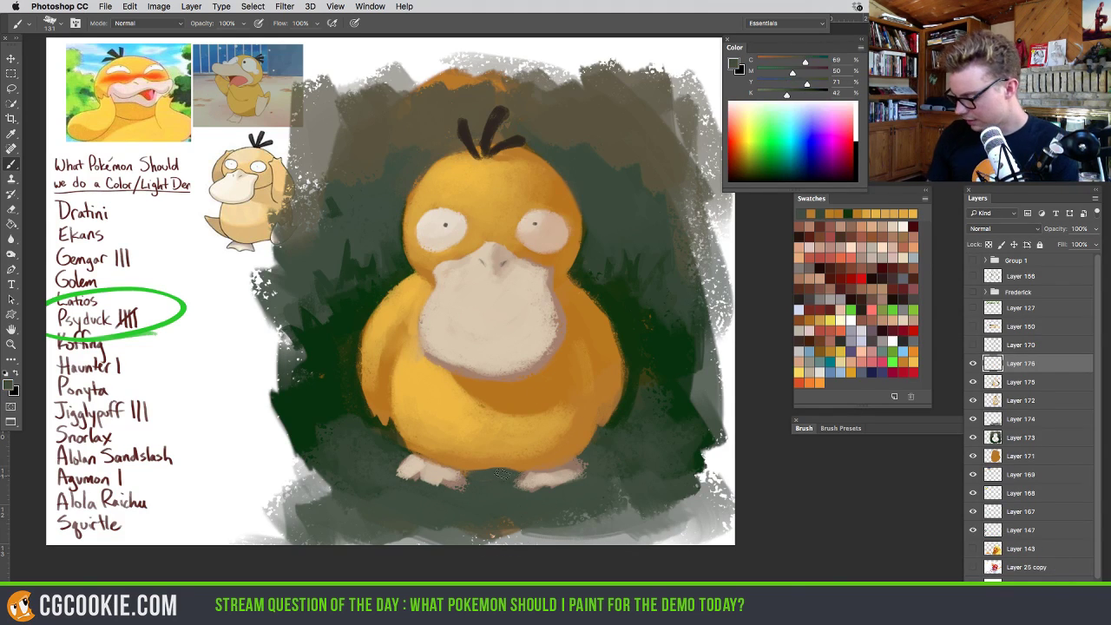
alt+click(560, 465)
alt+click(550, 464)
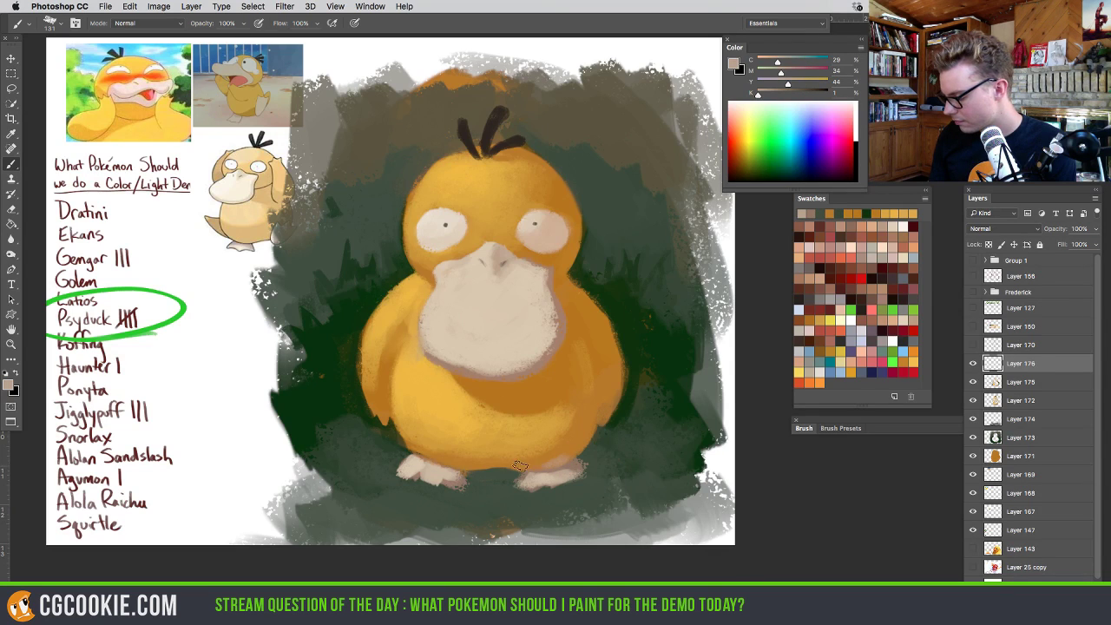
alt+click(441, 451)
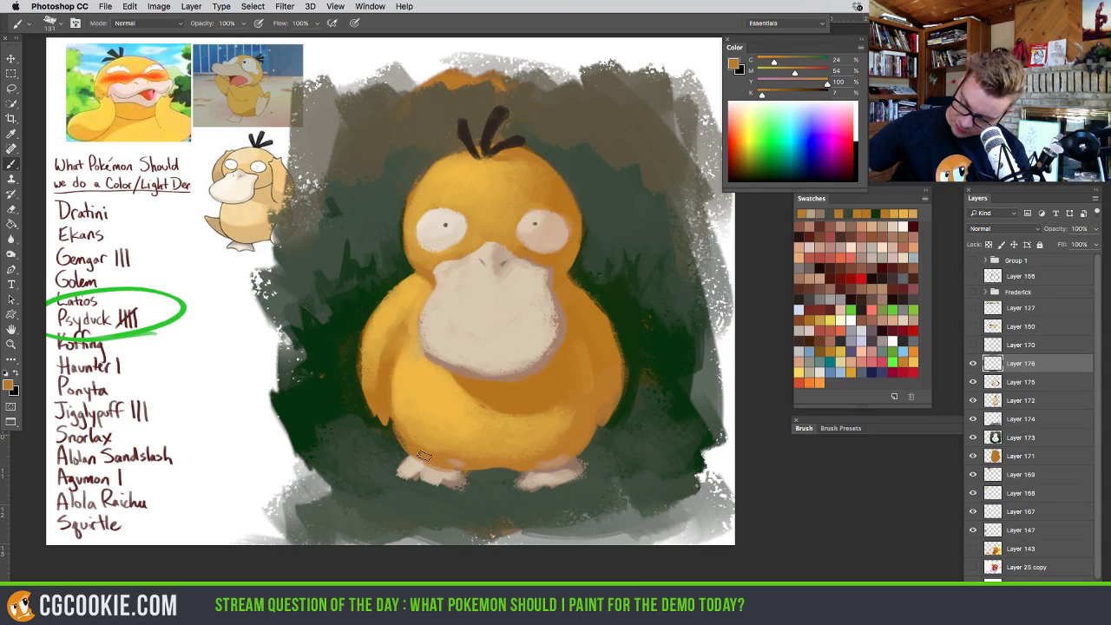
alt+click(408, 419)
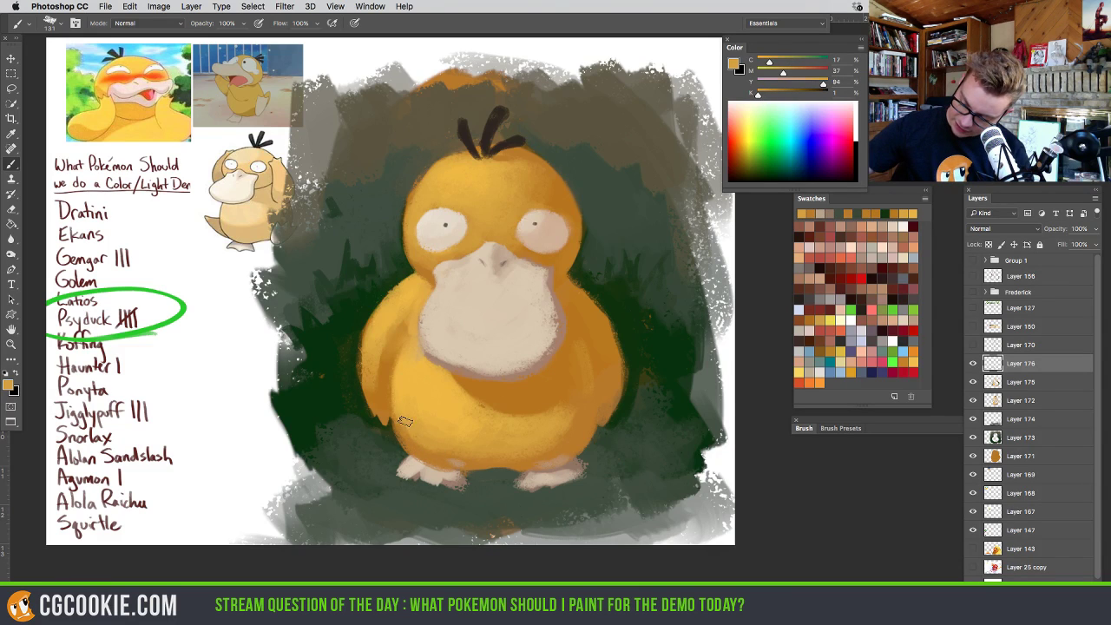
alt+click(454, 464)
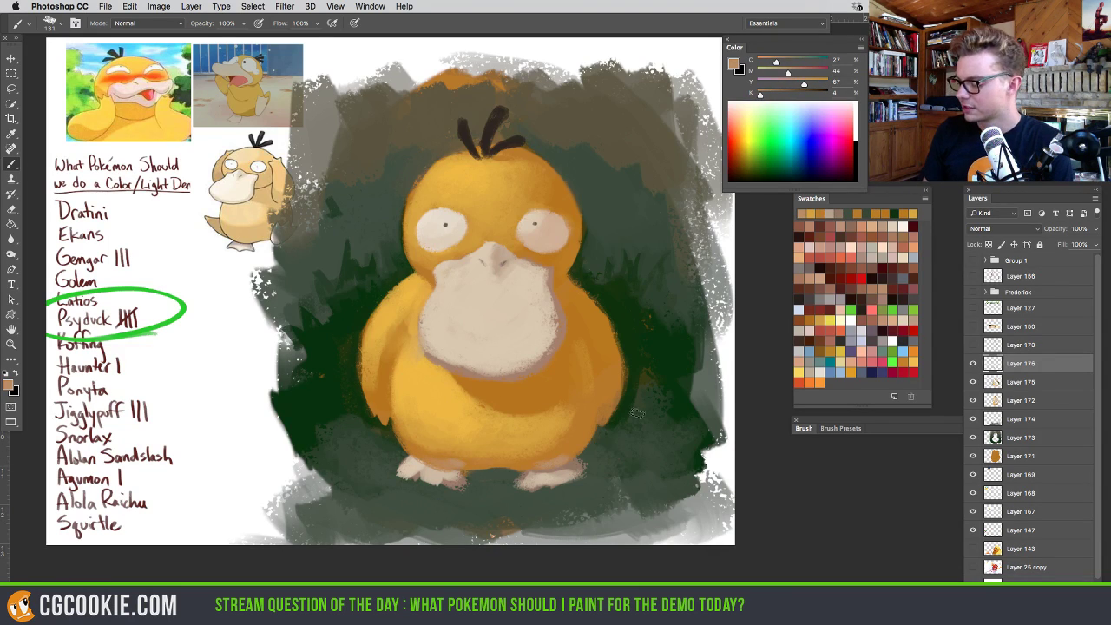
alt+click(560, 450)
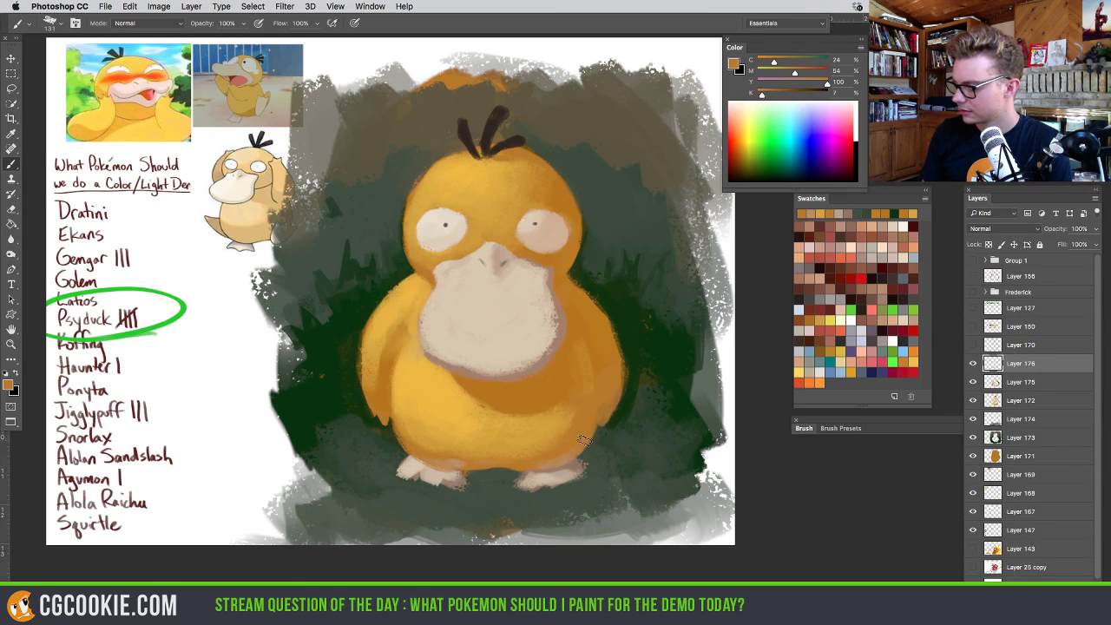
alt+click(523, 464)
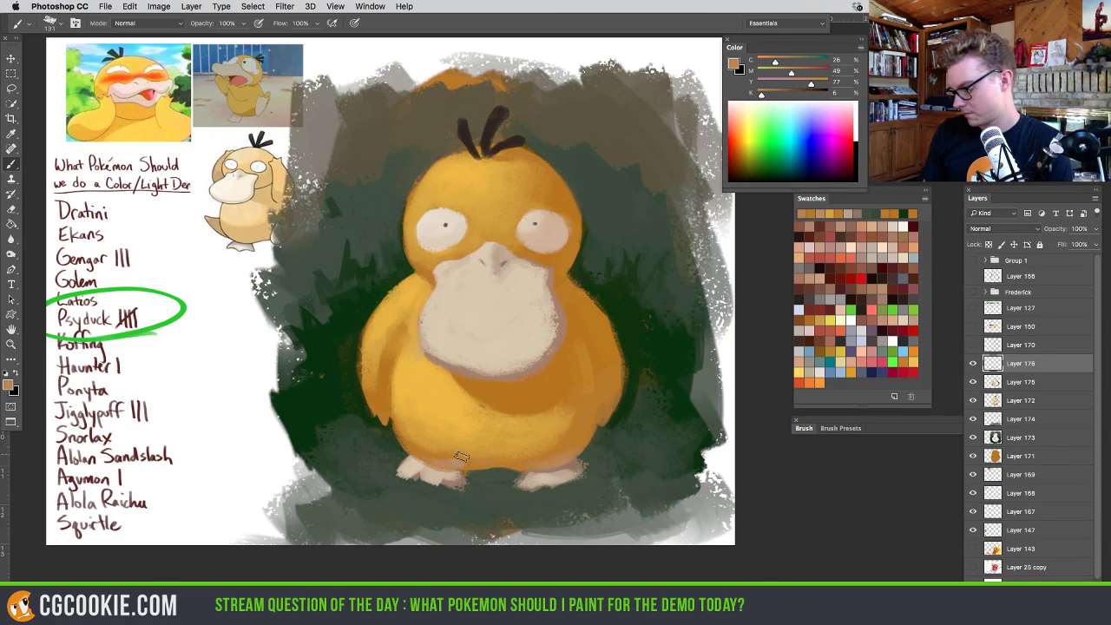
Paint a cool rim light down the right side of the cheek, shoulder, arm and belly in sampled grey
alt+click(611, 453)
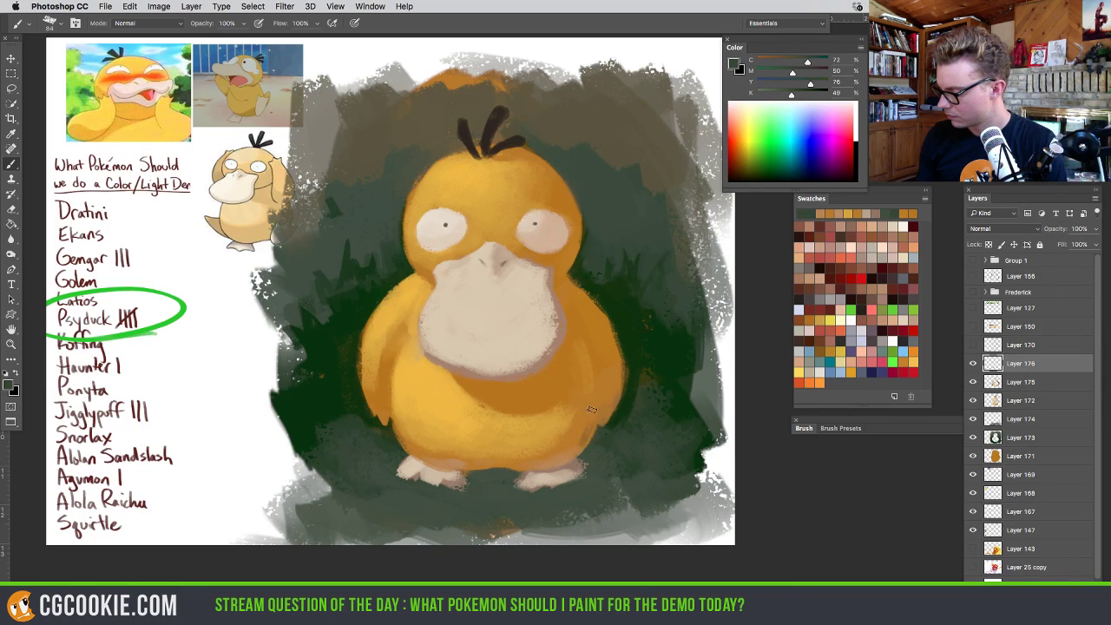
alt+click(615, 515)
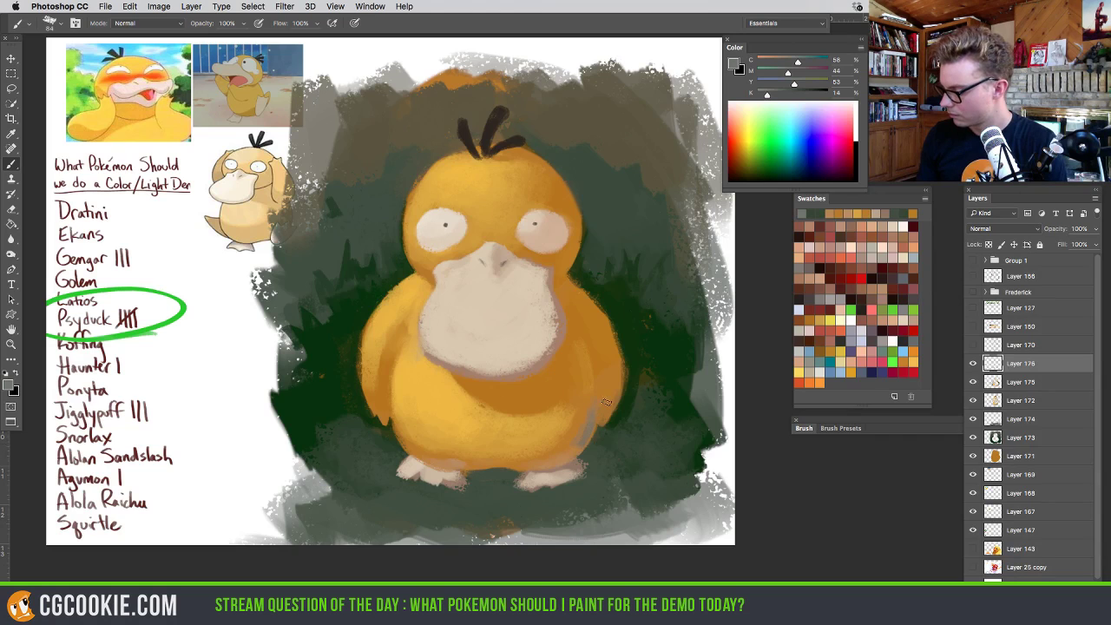
drag(606, 402, 613, 393)
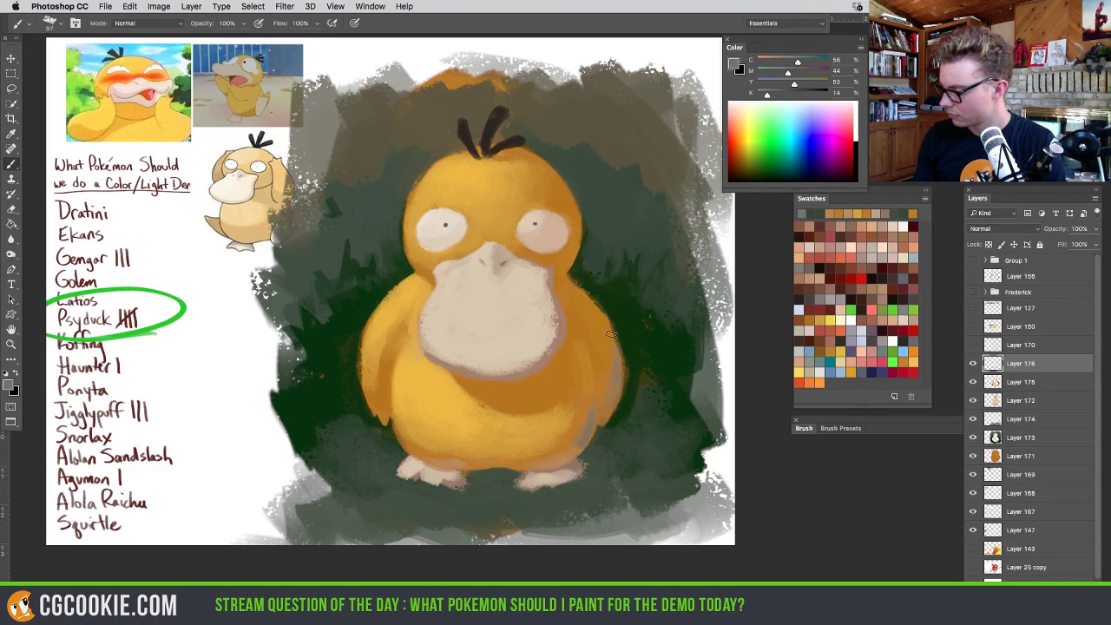
drag(598, 298, 600, 296)
drag(573, 256, 571, 253)
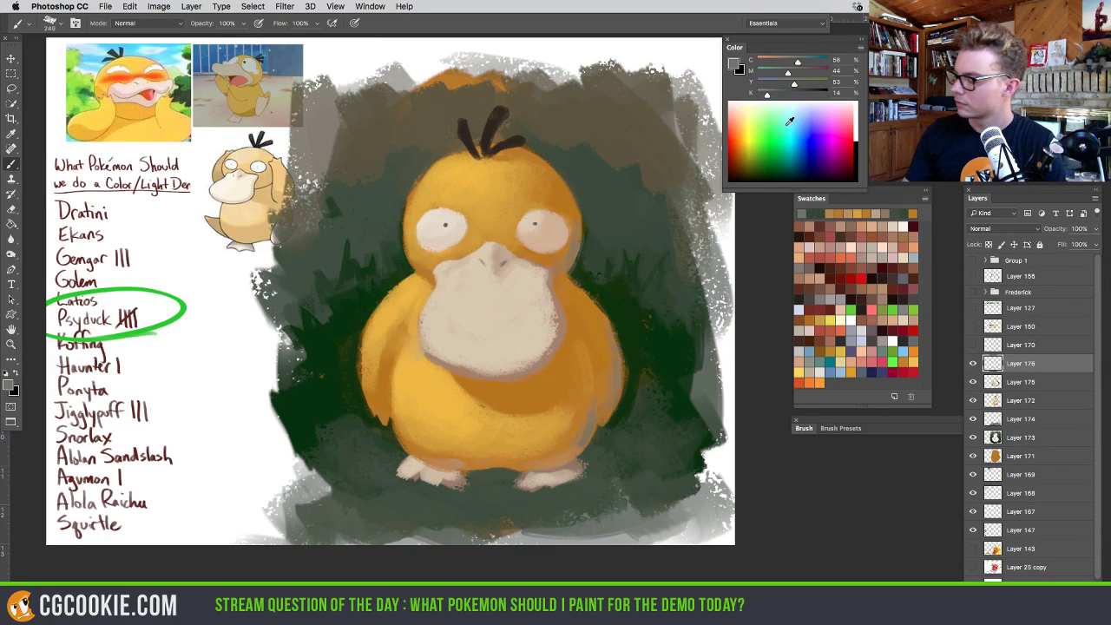
Mix a light blue of about C 47, M 0, Y 5, K 16 and brush it onto the head's right side, right shoulder and chest
drag(798, 134, 800, 142)
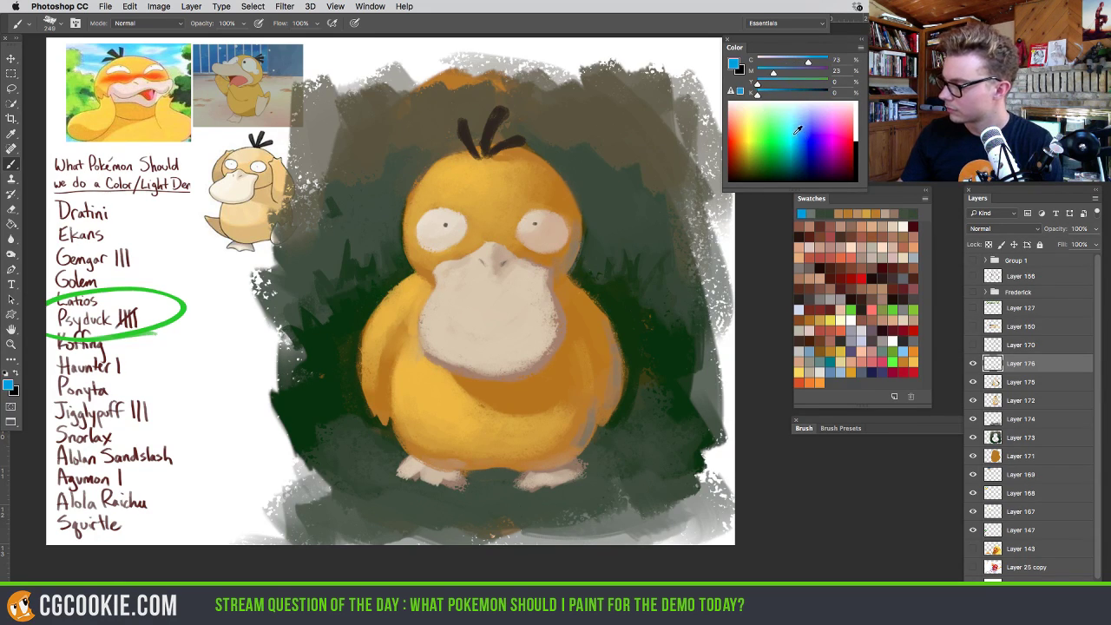
drag(808, 63, 770, 95)
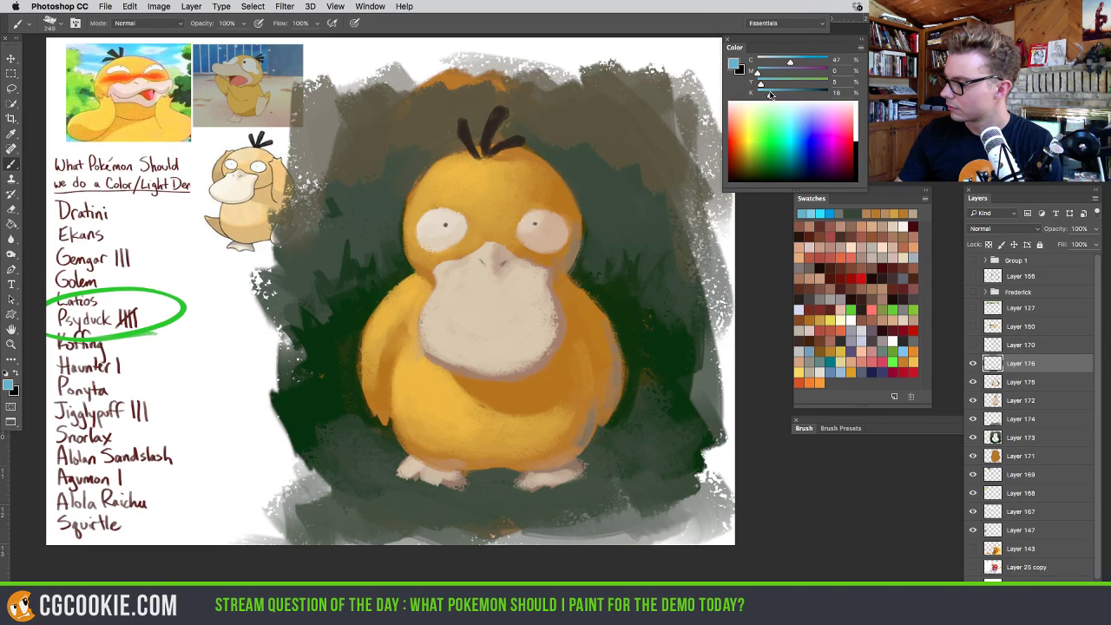
mouse_move(564, 161)
mouse_down()
mouse_move(538, 191)
mouse_move(551, 199)
mouse_move(555, 181)
mouse_move(578, 227)
mouse_up()
drag(550, 177, 564, 204)
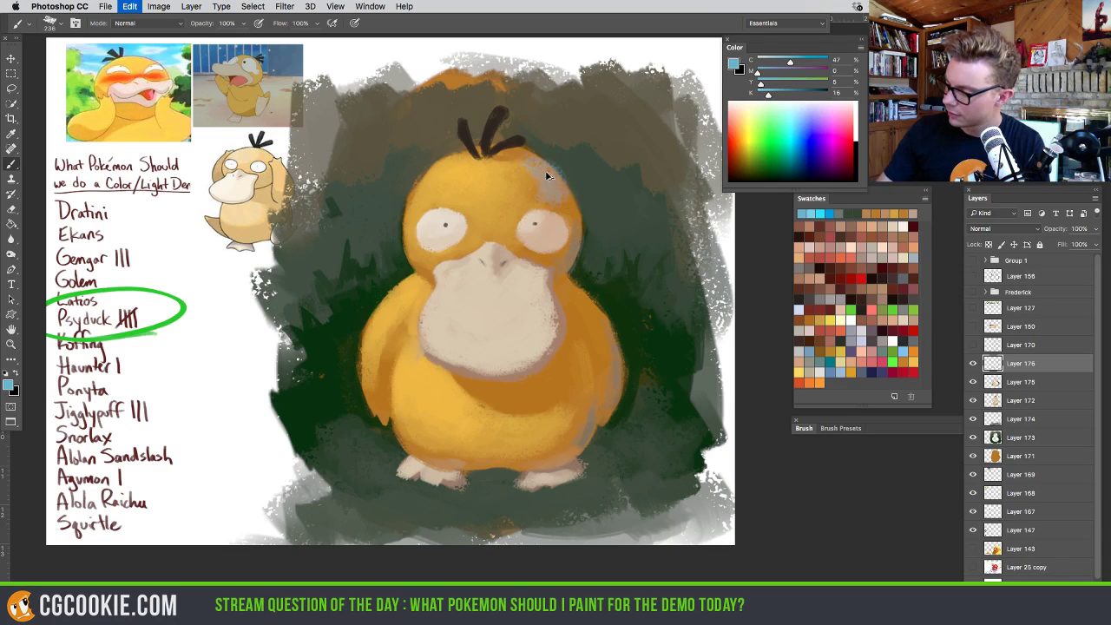
drag(529, 154, 563, 195)
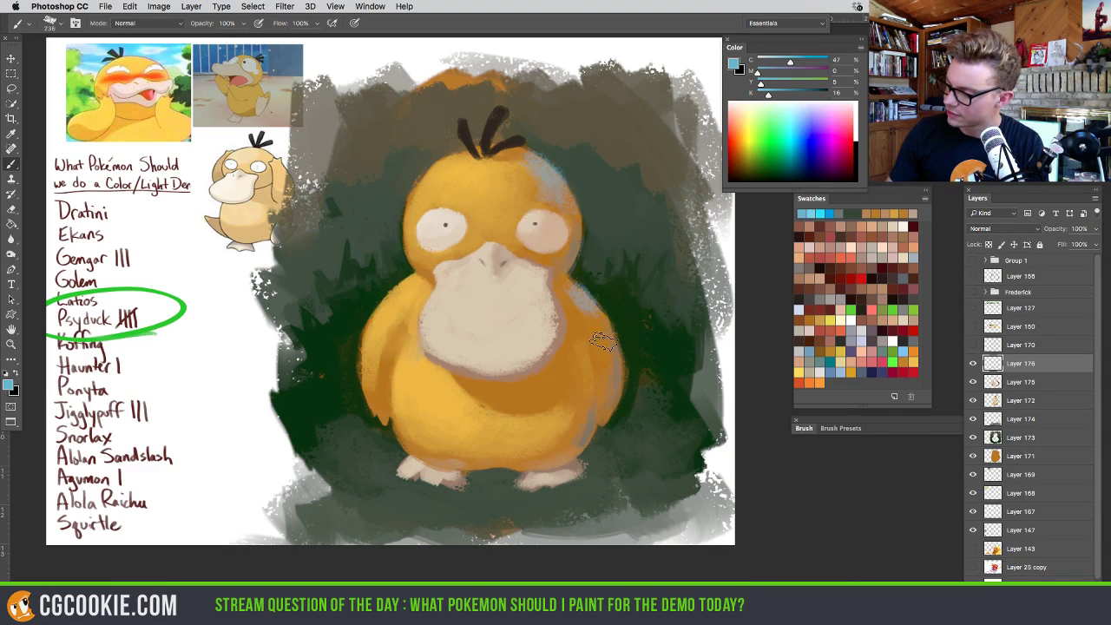
drag(604, 338, 577, 331)
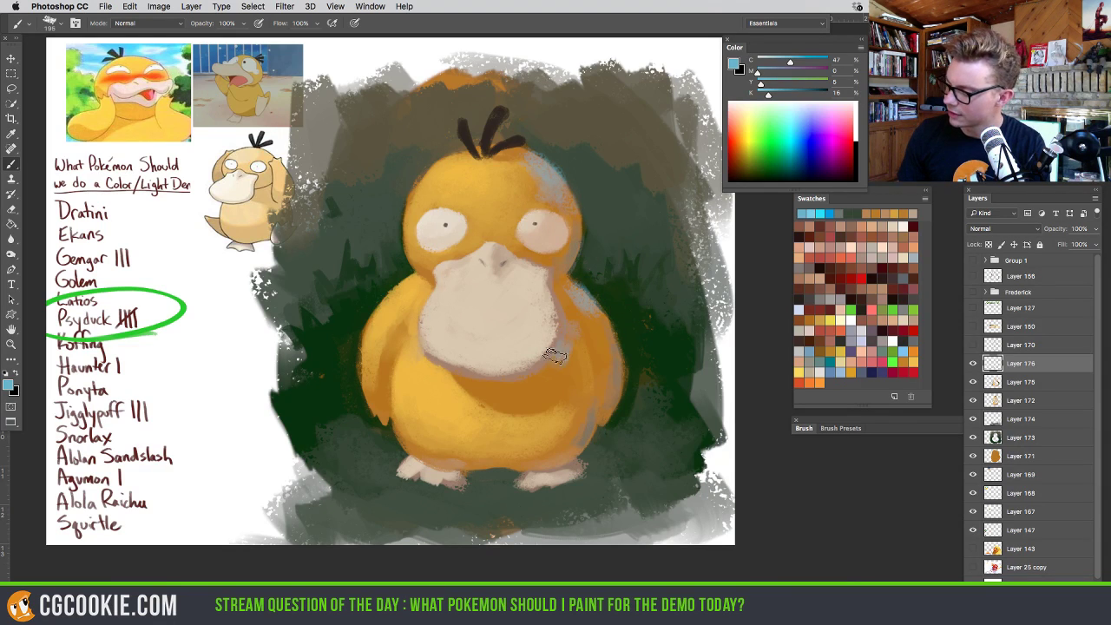
Paint muted blue across the upper background on Layer 173 with a large brush
mouse_move(587, 127)
mouse_down()
mouse_move(608, 122)
mouse_move(597, 45)
mouse_up()
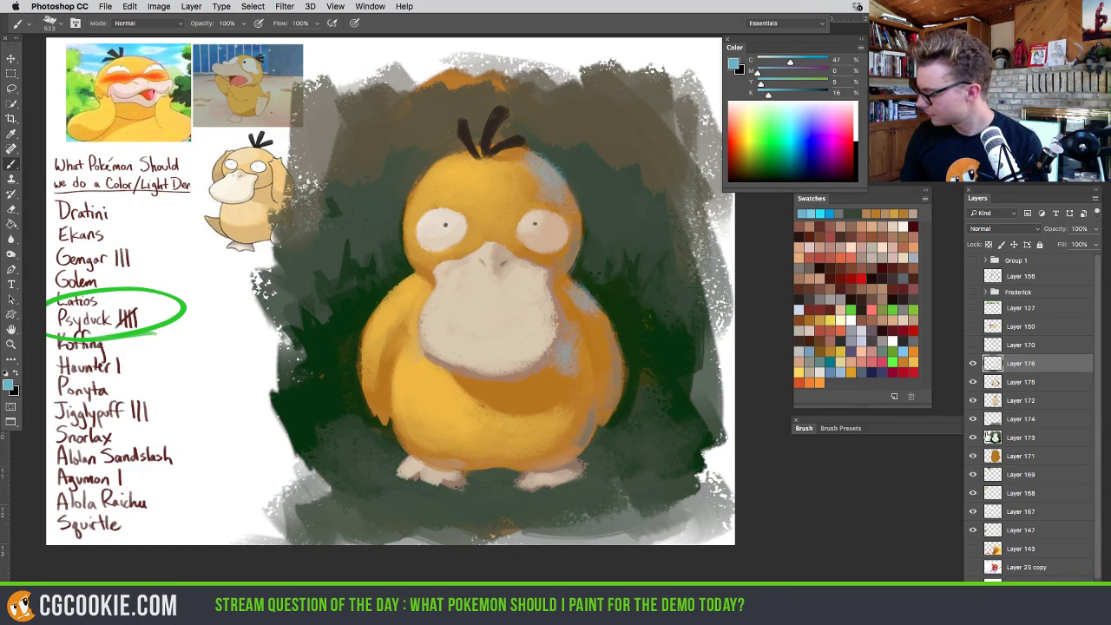
click(973, 438)
click(973, 437)
click(1021, 437)
mouse_move(560, 111)
mouse_down()
mouse_move(612, 56)
mouse_move(616, 84)
mouse_move(621, 61)
mouse_move(653, 67)
mouse_move(680, 116)
mouse_move(651, 136)
mouse_move(539, 101)
mouse_move(568, 145)
mouse_move(543, 117)
mouse_move(590, 156)
mouse_move(639, 154)
mouse_move(674, 130)
mouse_move(679, 168)
mouse_move(681, 136)
mouse_move(587, 62)
mouse_move(404, 87)
mouse_move(351, 48)
mouse_move(312, 64)
mouse_move(334, 117)
mouse_move(365, 126)
mouse_move(375, 156)
mouse_move(421, 104)
mouse_move(382, 174)
mouse_move(408, 178)
mouse_move(417, 148)
mouse_up()
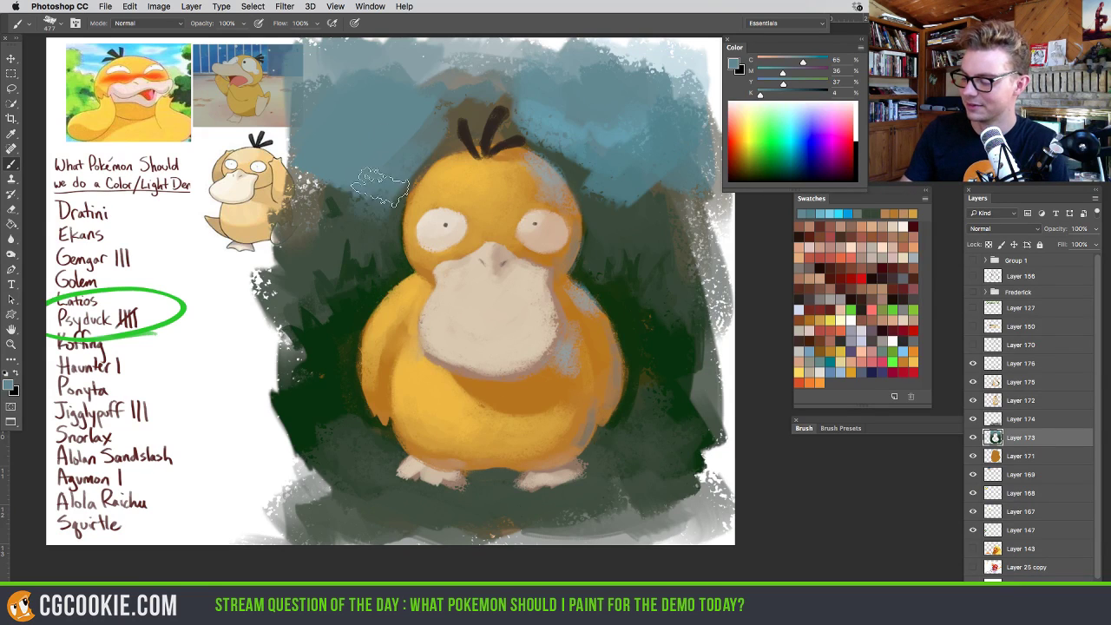
mouse_move(286, 177)
mouse_down()
mouse_move(304, 252)
mouse_move(295, 227)
mouse_move(322, 132)
mouse_move(291, 106)
mouse_move(313, 178)
mouse_up()
Fill the brown background around the hair tufts and top of the head with sampled blue using a smaller brush
drag(573, 122, 556, 126)
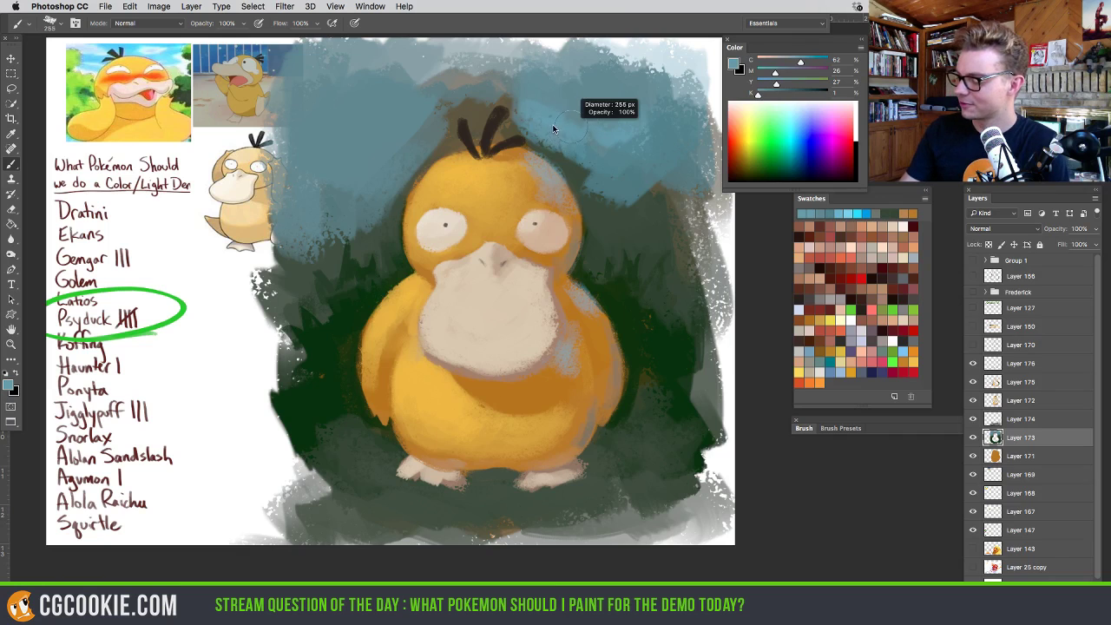
alt+click(499, 98)
drag(499, 98, 503, 97)
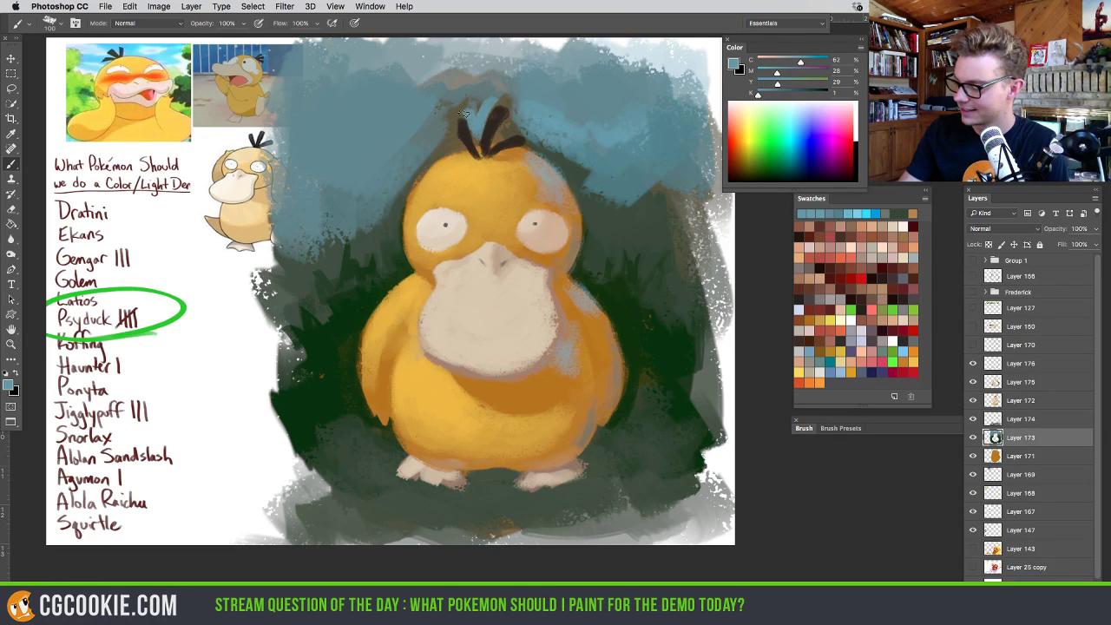
mouse_move(469, 135)
mouse_down()
mouse_move(521, 126)
mouse_move(453, 135)
mouse_move(531, 126)
mouse_move(462, 130)
mouse_move(486, 111)
mouse_move(421, 140)
mouse_move(469, 91)
mouse_move(386, 180)
mouse_move(458, 130)
mouse_move(409, 161)
mouse_move(421, 148)
mouse_move(395, 182)
mouse_move(384, 209)
mouse_move(436, 141)
mouse_move(384, 239)
mouse_move(397, 182)
mouse_move(386, 248)
mouse_move(347, 173)
mouse_up()
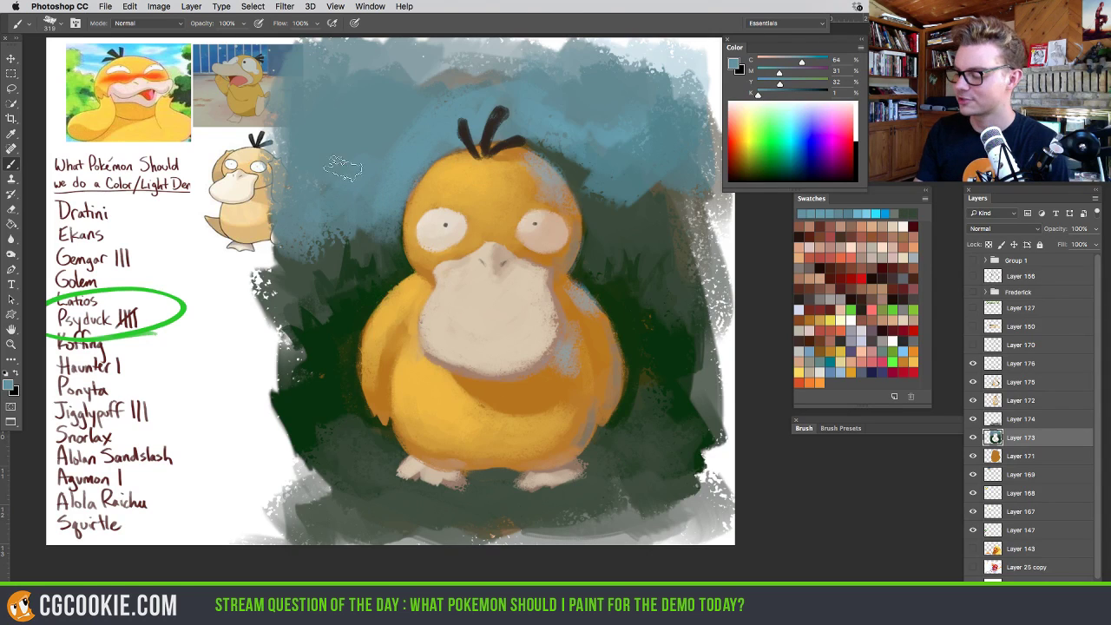
Extend the blue background down beside the head and blend it into the green with sampled blue-green tones
mouse_move(564, 173)
mouse_down()
mouse_move(538, 113)
mouse_move(533, 143)
mouse_move(582, 179)
mouse_up()
alt+click(570, 186)
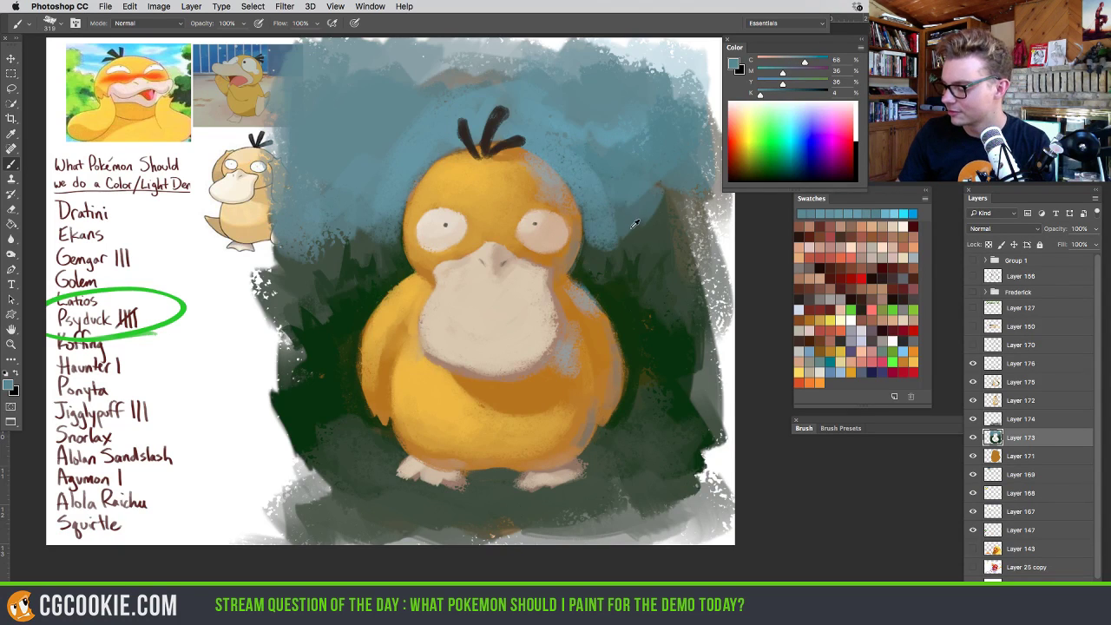
alt+click(616, 217)
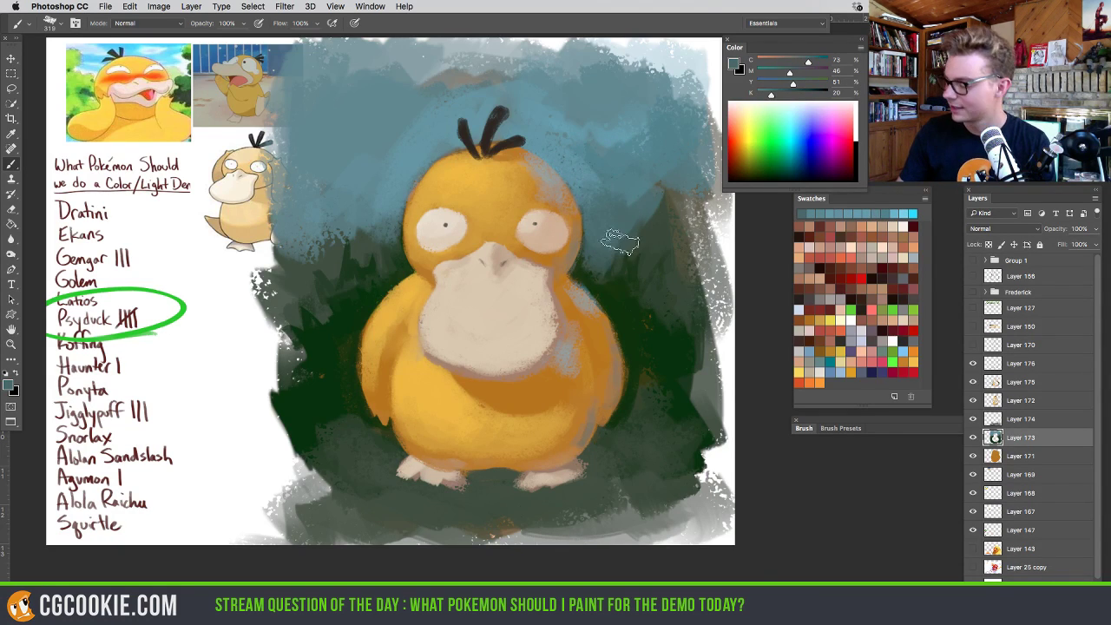
mouse_move(651, 230)
mouse_down()
mouse_move(676, 248)
mouse_move(651, 204)
mouse_move(694, 226)
mouse_move(677, 295)
mouse_move(688, 295)
mouse_up()
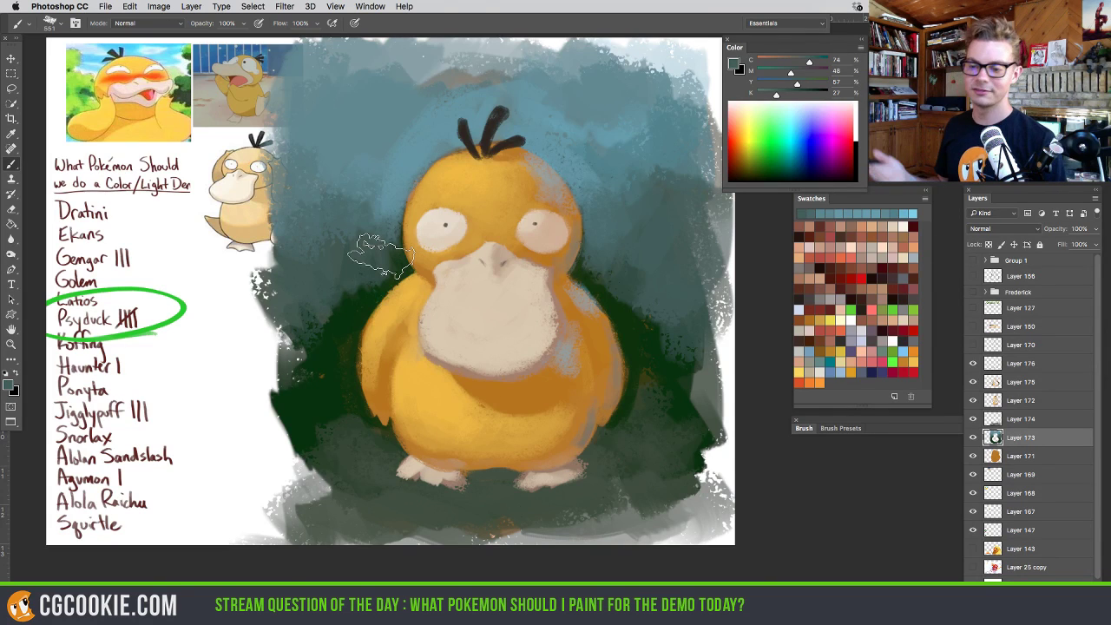
Blend the blue-green background along the head's right edge down to the shoulder on Layer 173 using sampled tones and a smaller brush
mouse_move(580, 188)
mouse_down()
mouse_move(564, 190)
mouse_move(563, 153)
mouse_up()
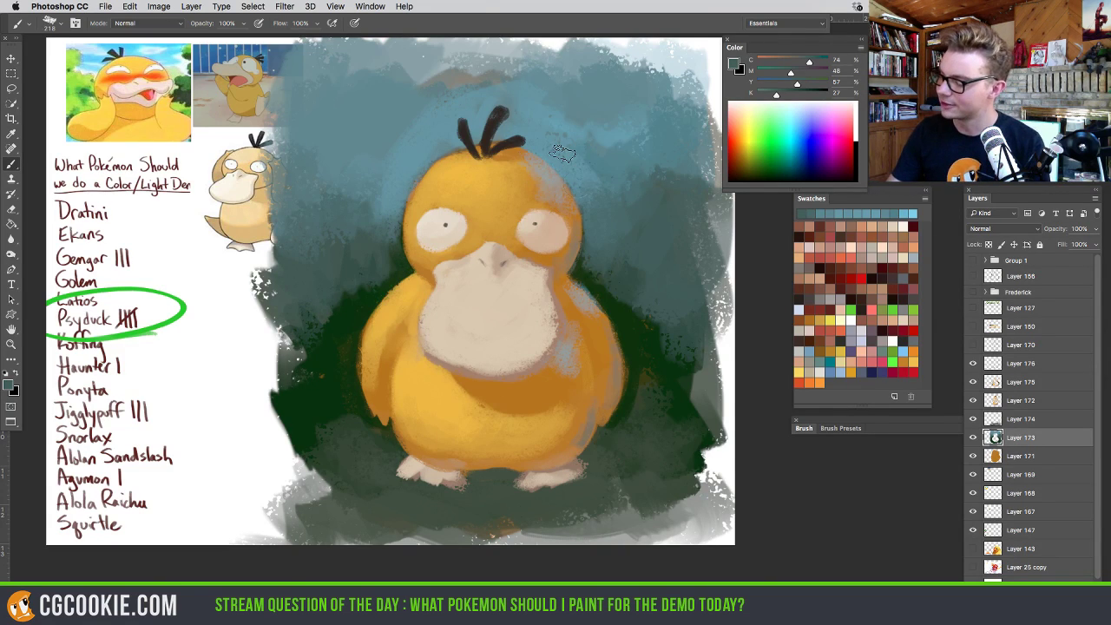
alt+click(595, 247)
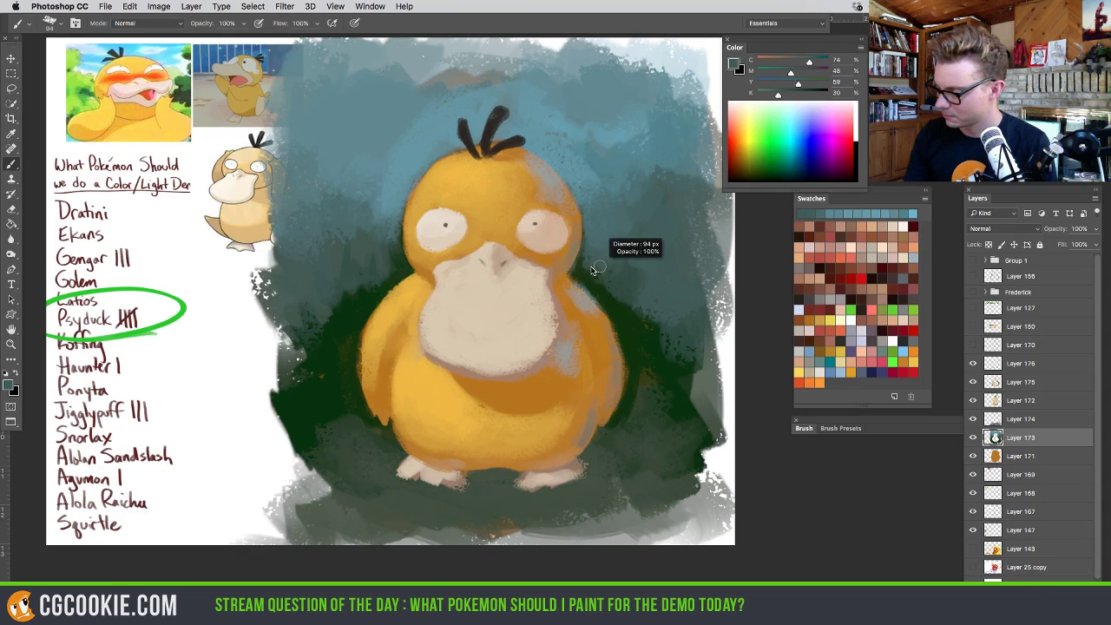
alt+click(593, 232)
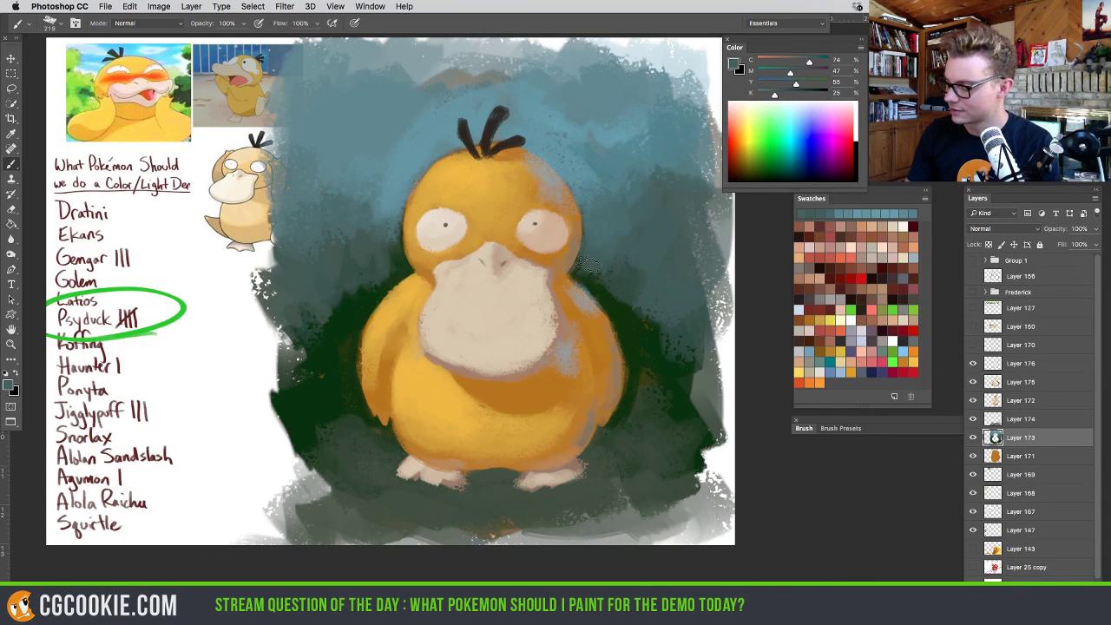
alt+click(601, 267)
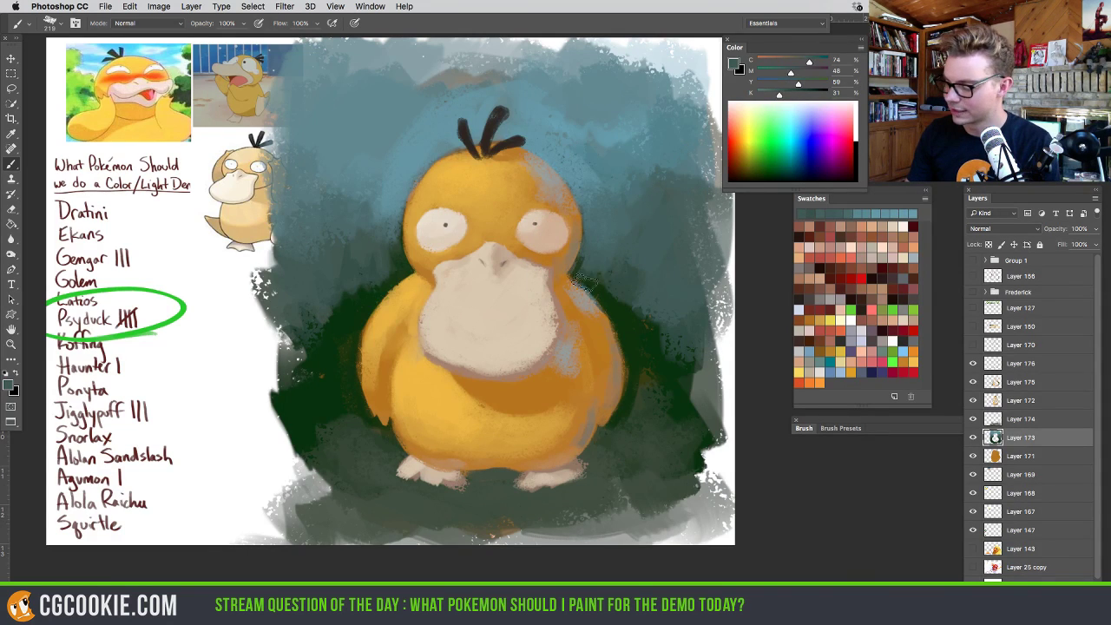
alt+click(647, 255)
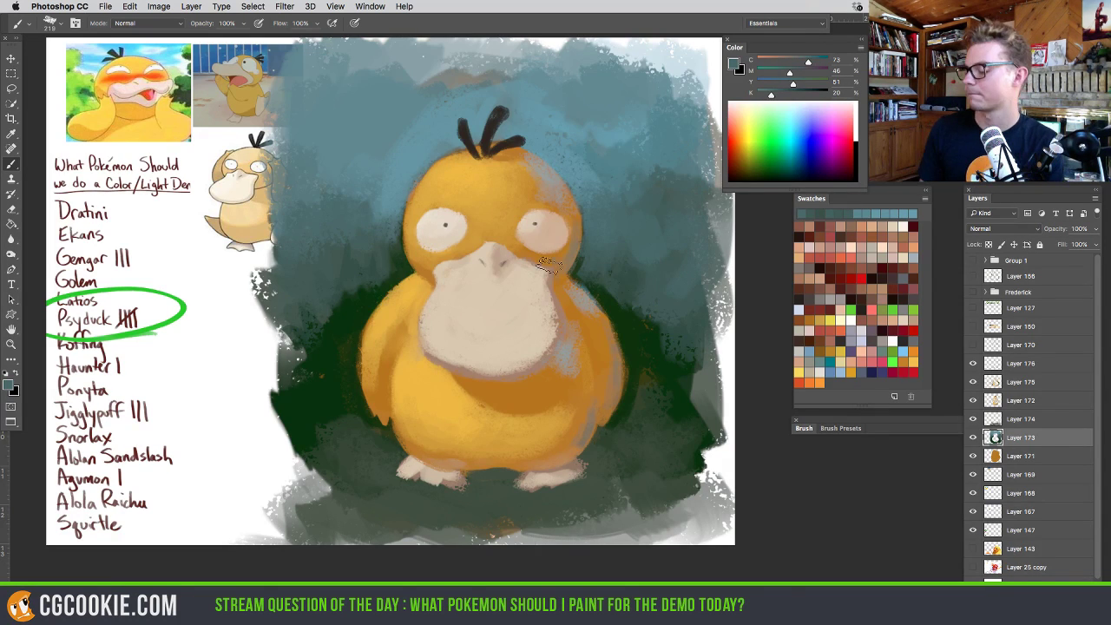
alt+click(588, 170)
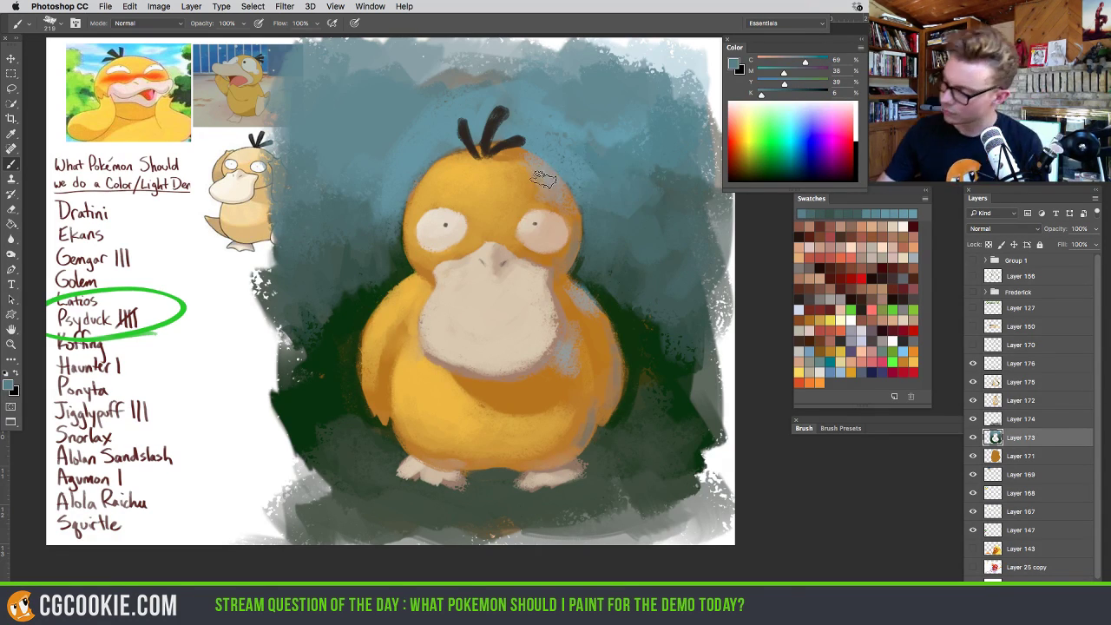
Blend the cool light on the head's upper right side on Layer 176 with sampled greys and yellow
alt+click(521, 159)
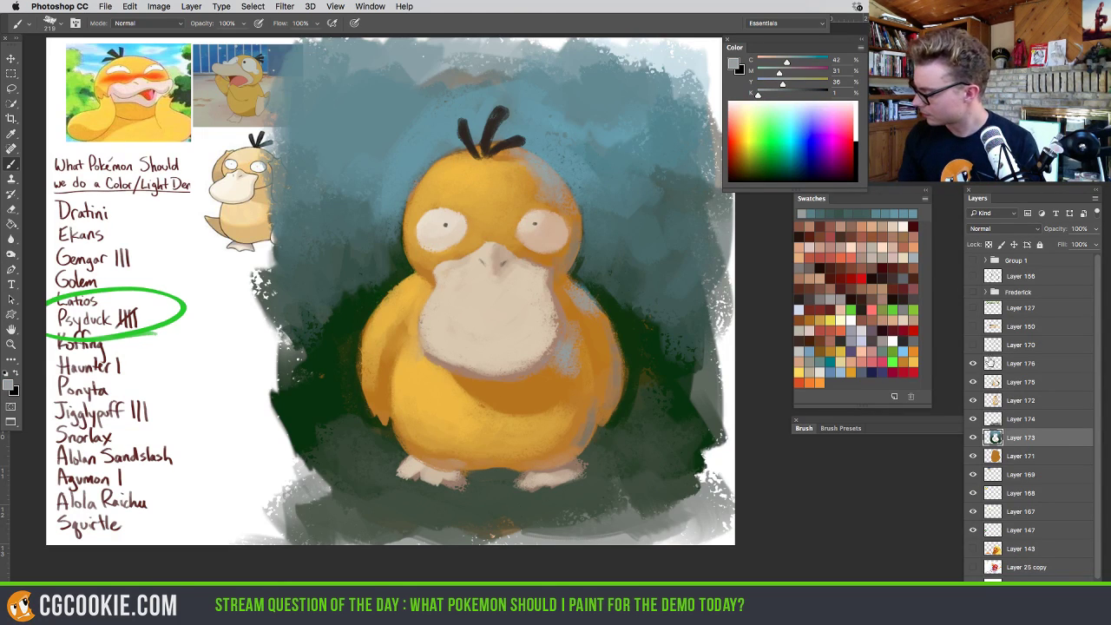
click(1020, 363)
alt+click(524, 180)
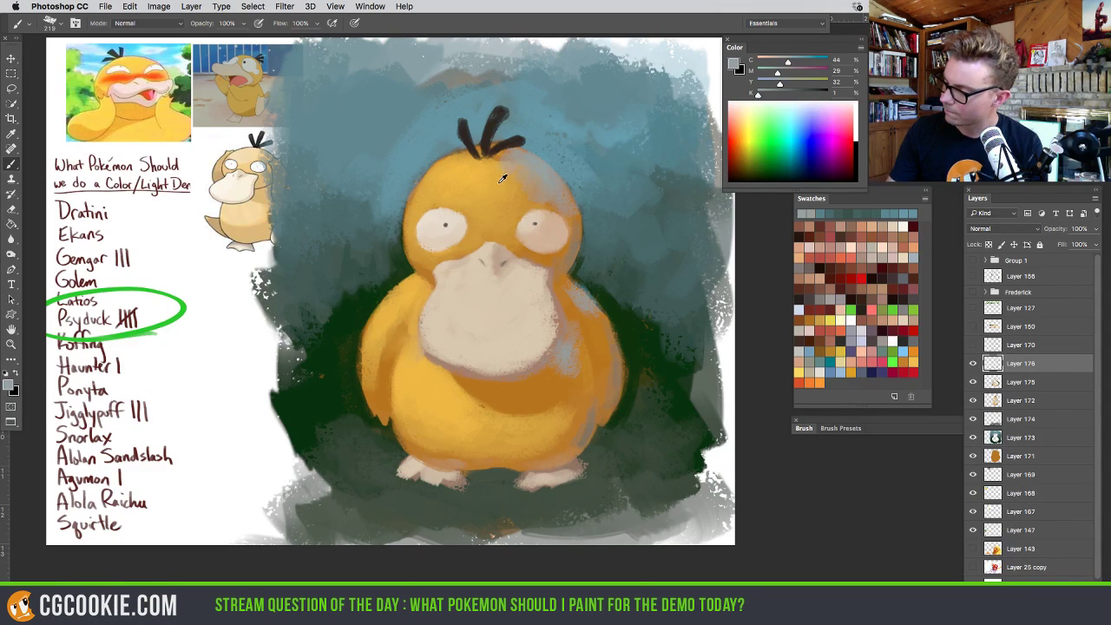
alt+click(502, 178)
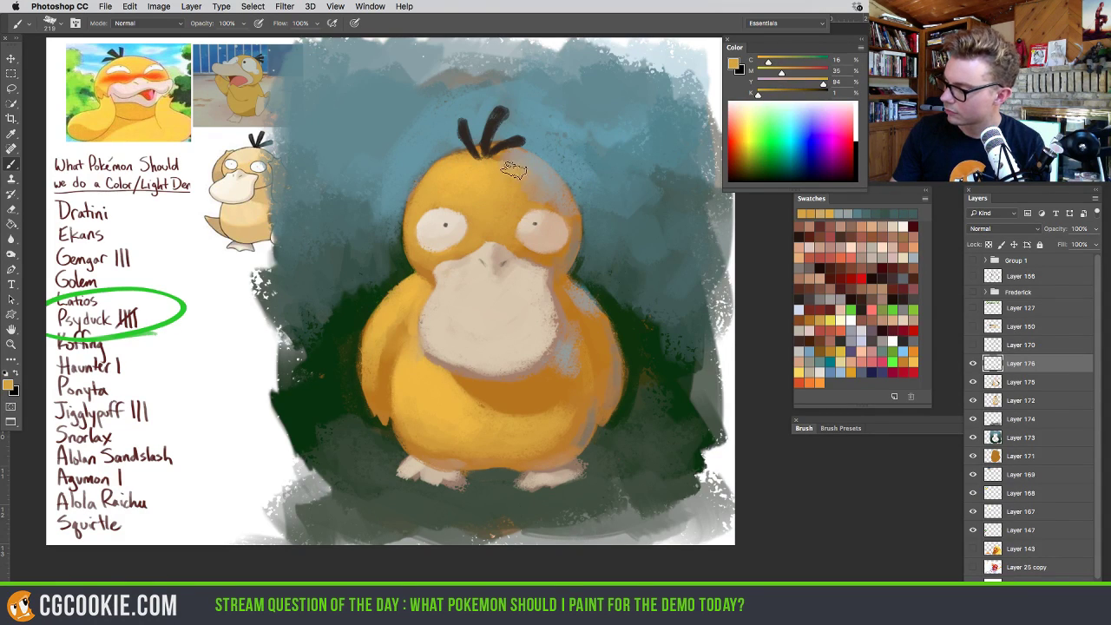
alt+click(548, 173)
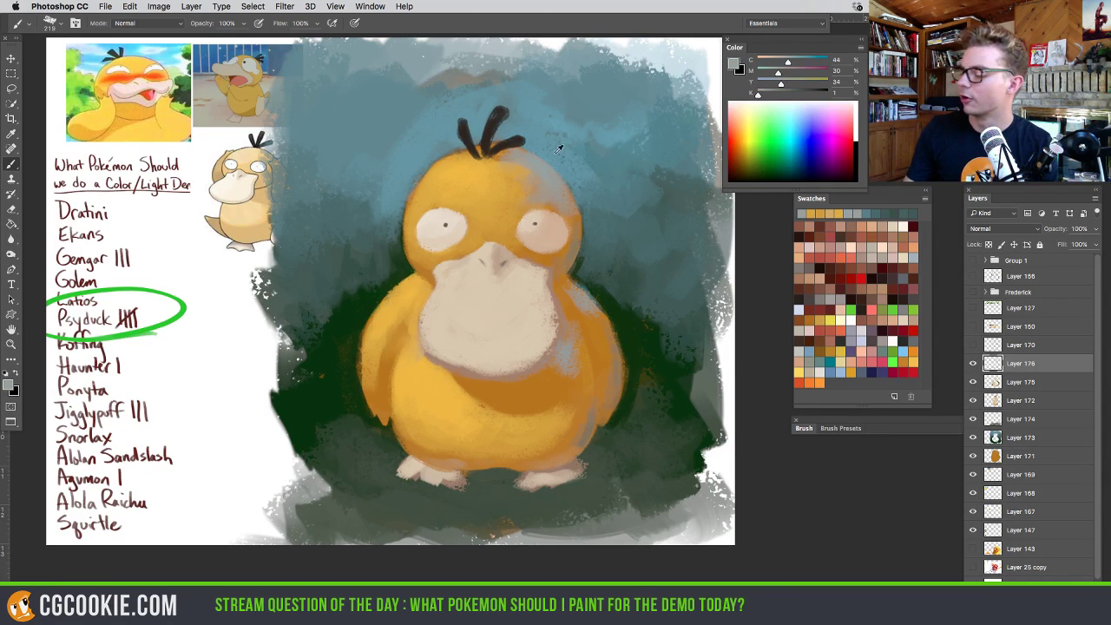
drag(569, 170, 560, 169)
alt+click(558, 162)
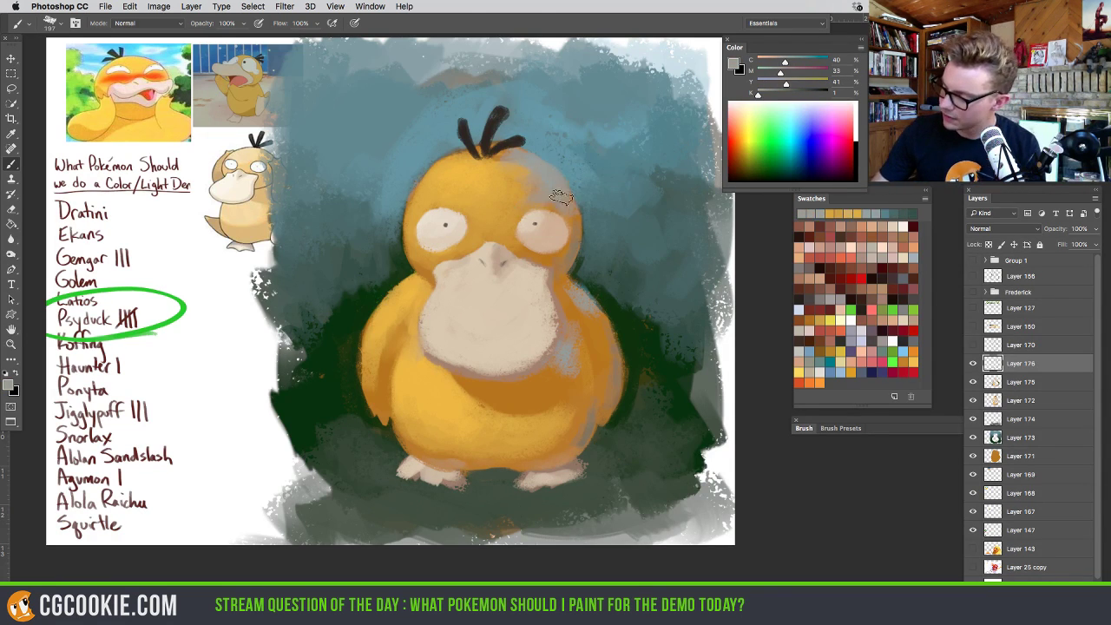
drag(573, 174, 564, 174)
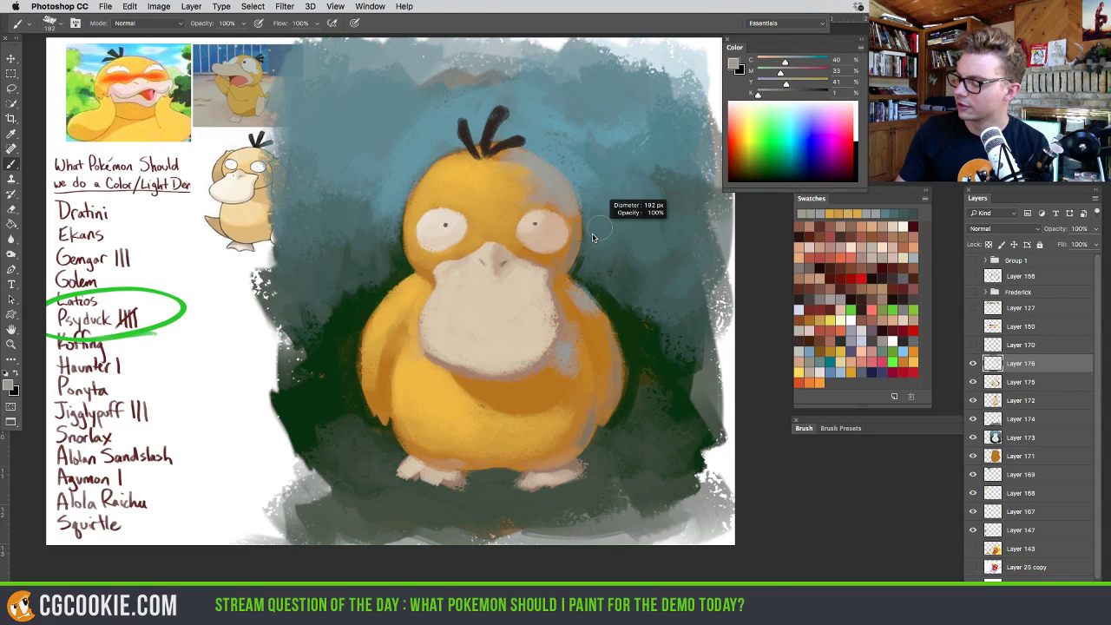
alt+click(574, 187)
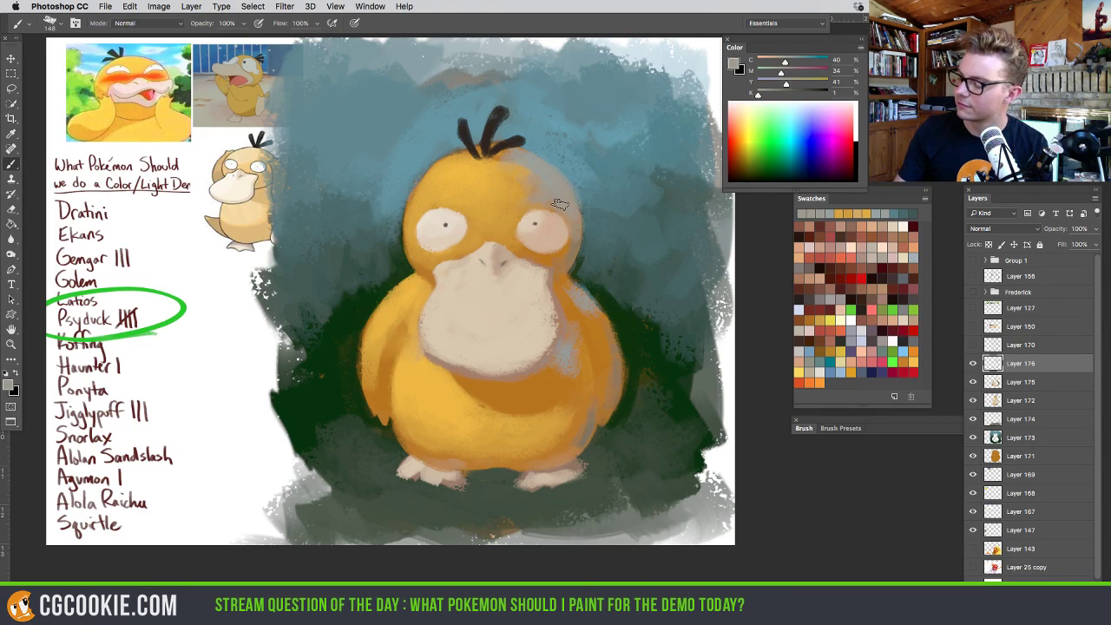
Brush sampled greyish brown across the right side of the chest below the bill and soften the head's cool patch with the Eraser
alt+click(562, 312)
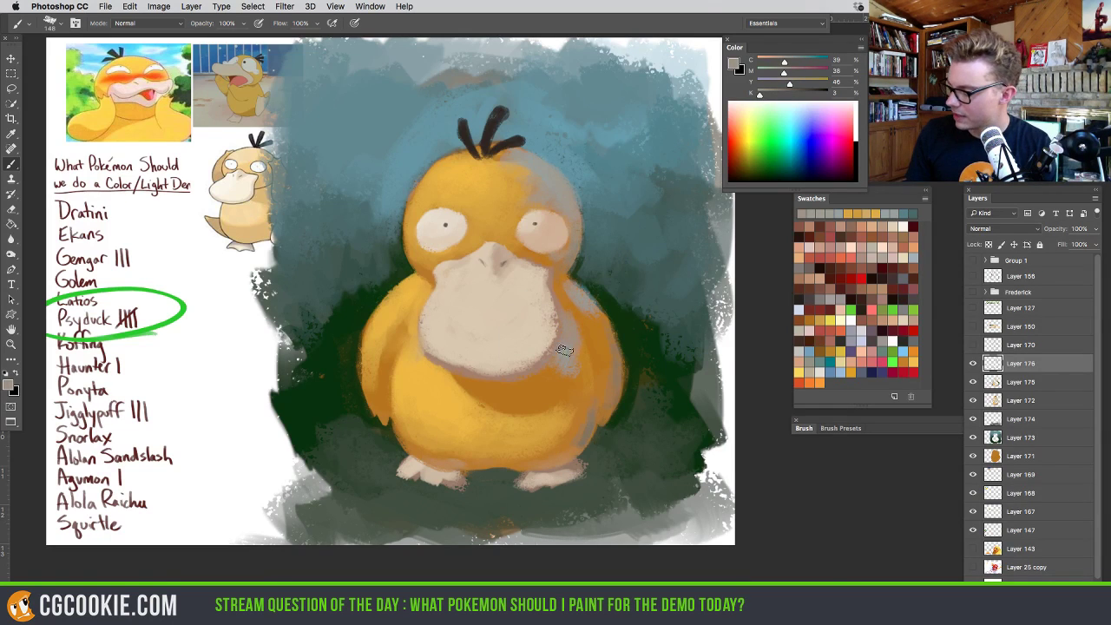
drag(549, 377, 564, 361)
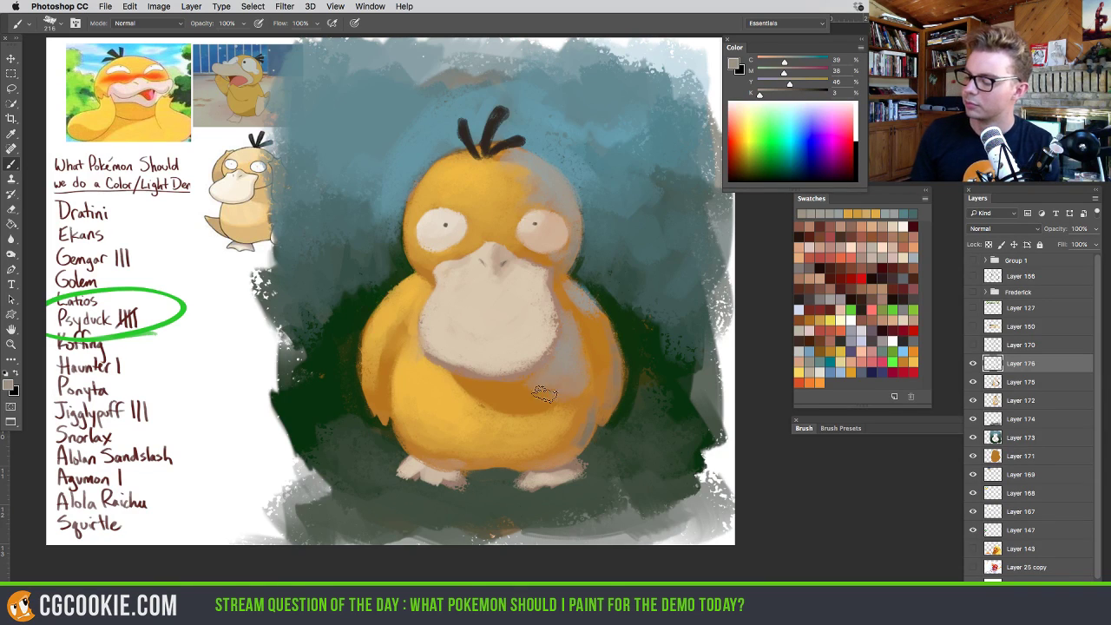
alt+click(526, 389)
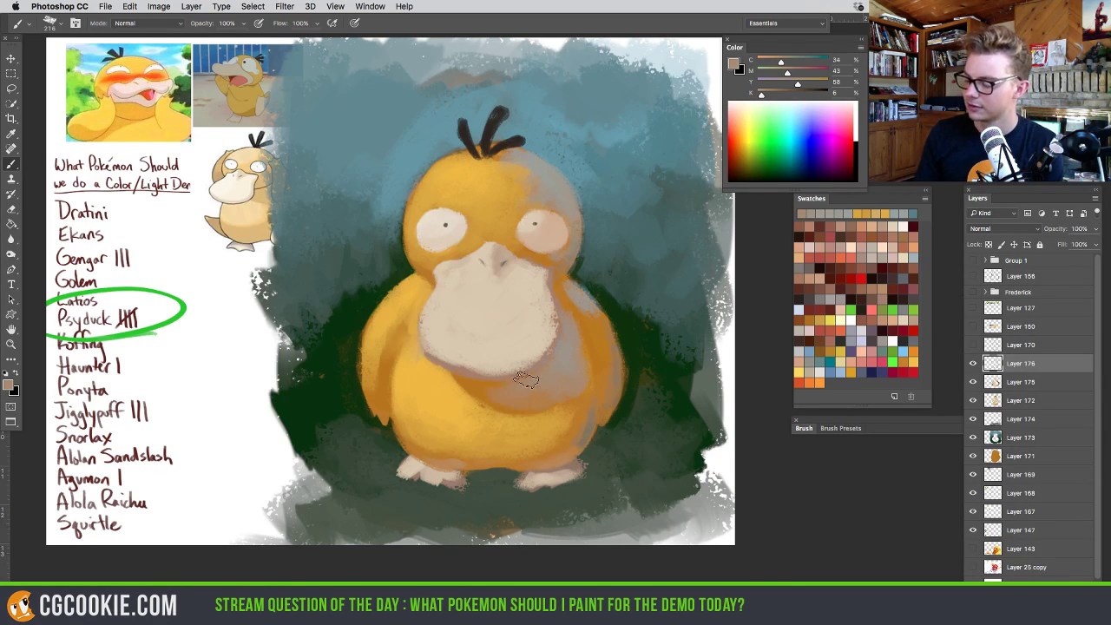
key(e)
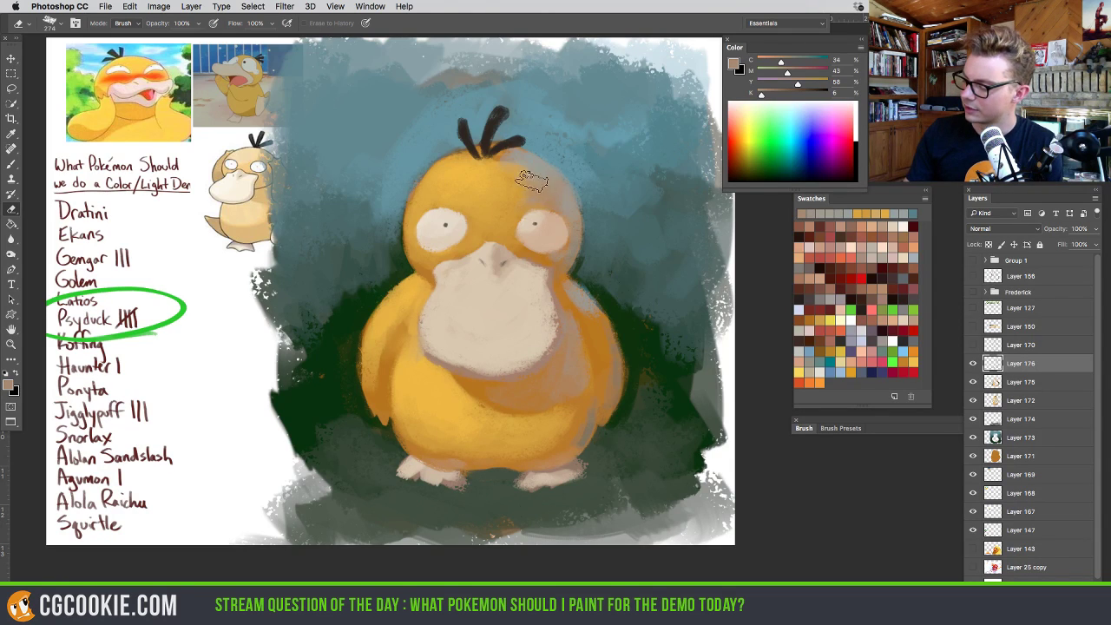
key(b)
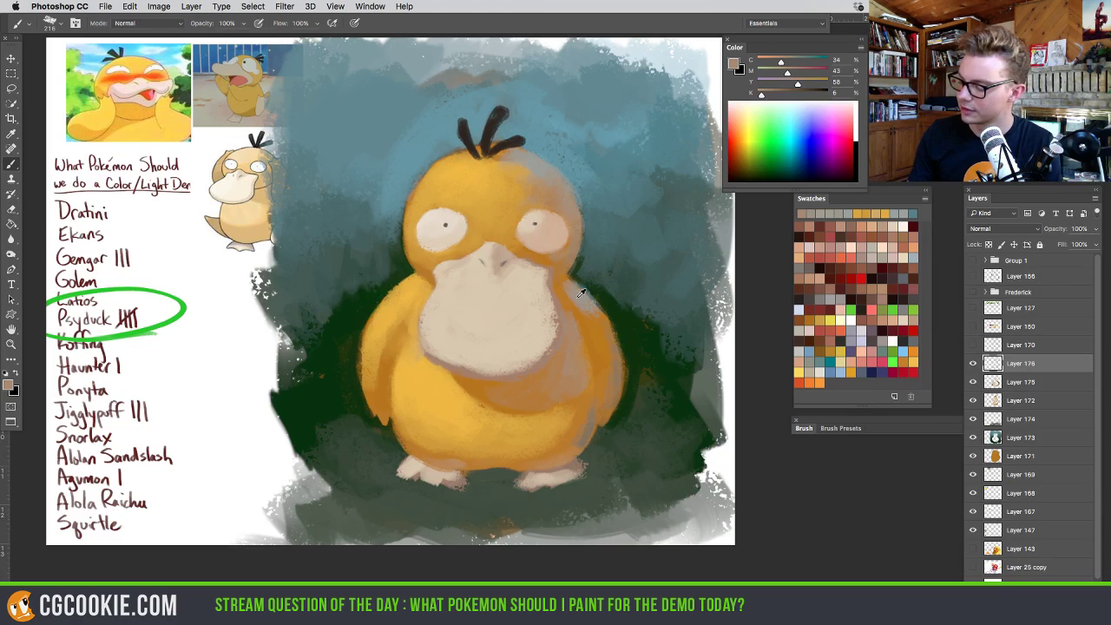
Cover the blue on the right shoulder with sampled tan and trim its outer edge with sampled dark green
alt+click(580, 294)
alt+click(583, 318)
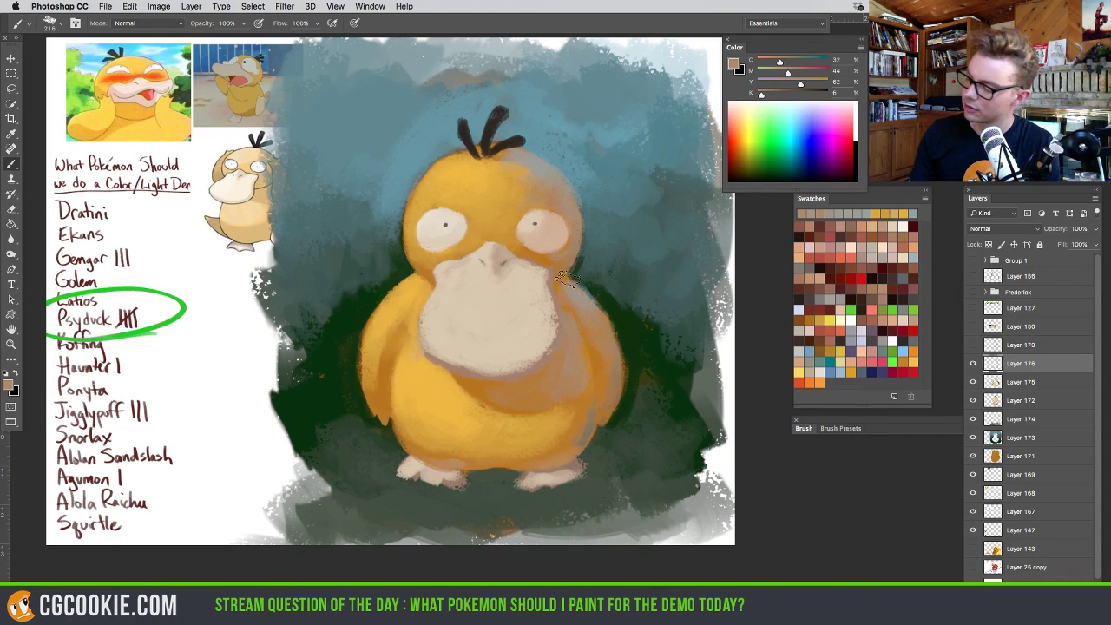
mouse_move(563, 277)
mouse_down()
mouse_move(594, 313)
mouse_move(599, 299)
mouse_move(581, 276)
mouse_move(608, 300)
mouse_up()
key(super+z)
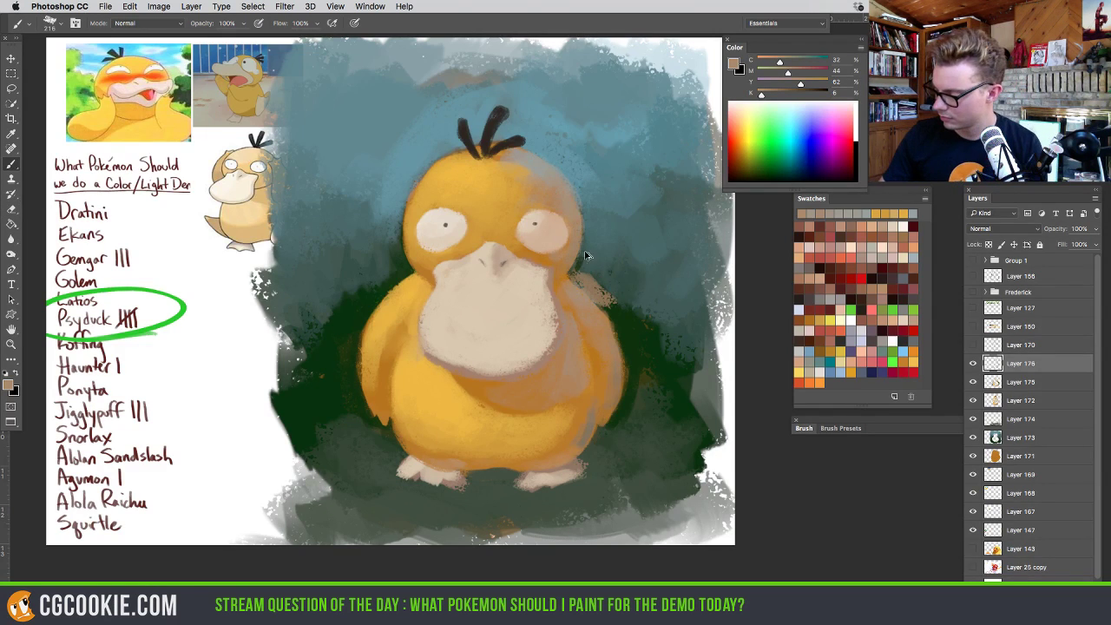
key(super+z)
alt+click(608, 302)
drag(606, 301, 575, 276)
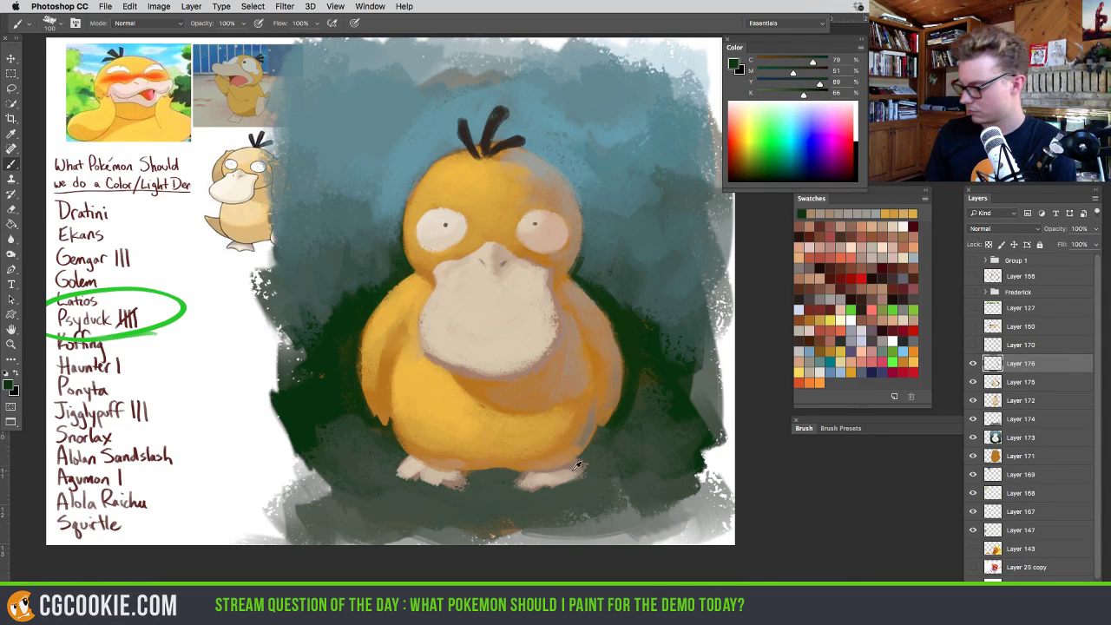
Reshape the right foot's outline with sampled background green, using a lasso selection to define its scalloped lower edge
alt+click(538, 475)
mouse_move(538, 474)
mouse_down()
mouse_move(538, 488)
mouse_move(574, 483)
mouse_move(520, 497)
mouse_up()
alt+click(514, 487)
key(l)
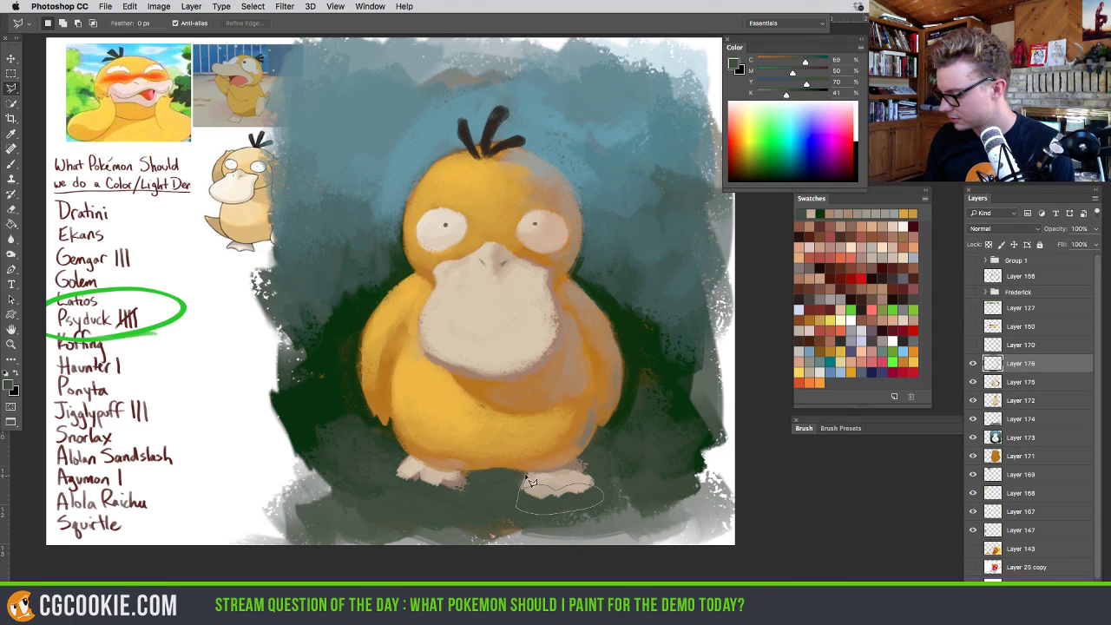
mouse_move(532, 482)
mouse_down()
mouse_move(579, 488)
mouse_move(537, 480)
mouse_move(579, 468)
mouse_move(580, 488)
mouse_move(565, 489)
mouse_move(584, 501)
mouse_move(542, 502)
mouse_move(587, 491)
mouse_move(541, 474)
mouse_move(557, 494)
mouse_move(555, 483)
mouse_move(560, 492)
mouse_move(588, 467)
mouse_up()
key(e)
key(b)
alt+click(556, 499)
key(super+d)
Repaint the right foot with sampled beige tones and add brown shading with a small brush
alt+click(570, 471)
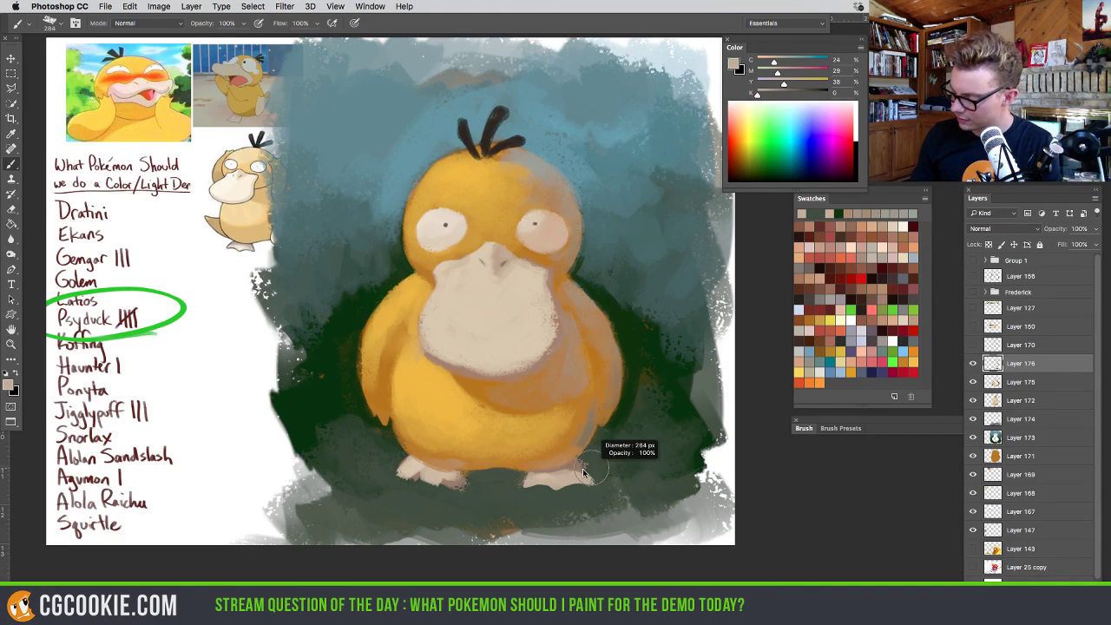
alt+click(487, 250)
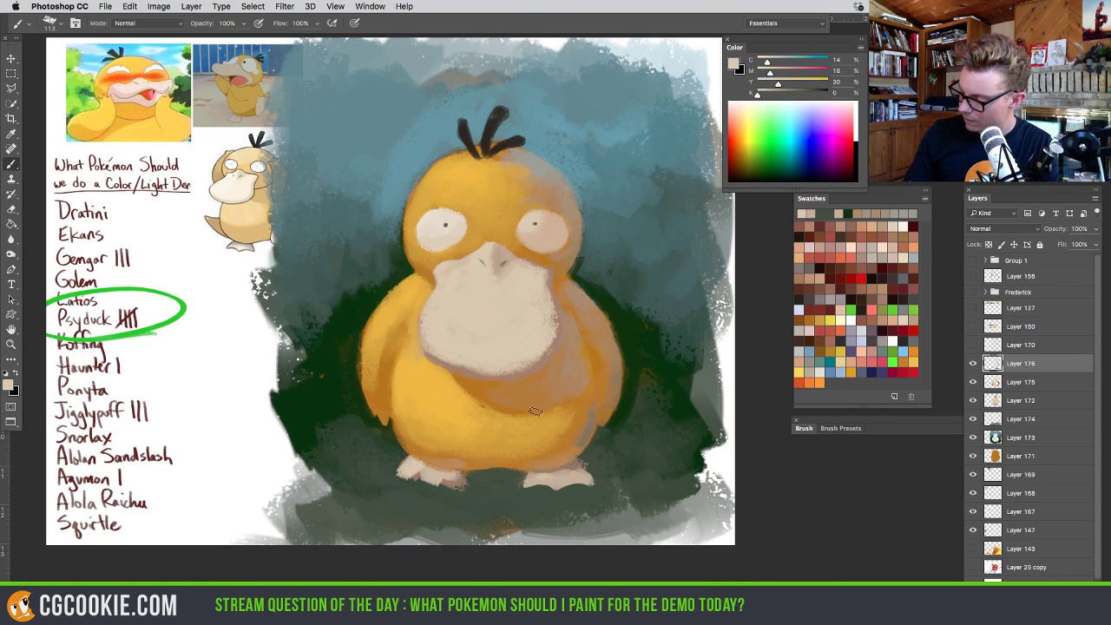
alt+click(555, 481)
drag(593, 473, 573, 474)
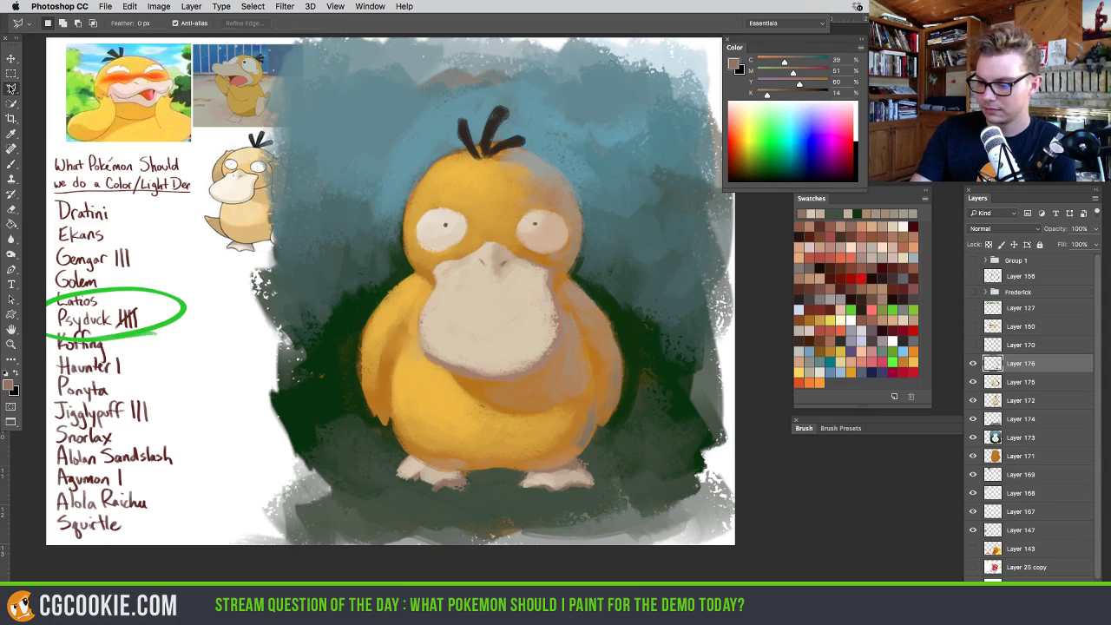
Select the left foot's shape with the freehand Lasso and fill it with sampled beige
drag(11, 88, 63, 87)
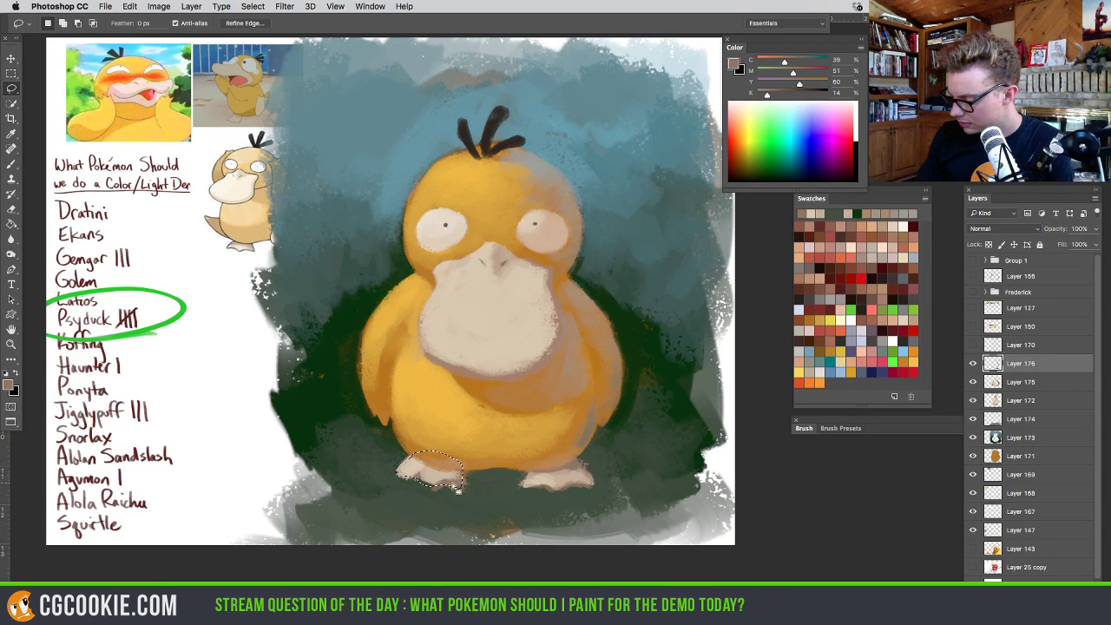
key(b)
alt+click(453, 480)
drag(453, 480, 399, 471)
alt+click(428, 460)
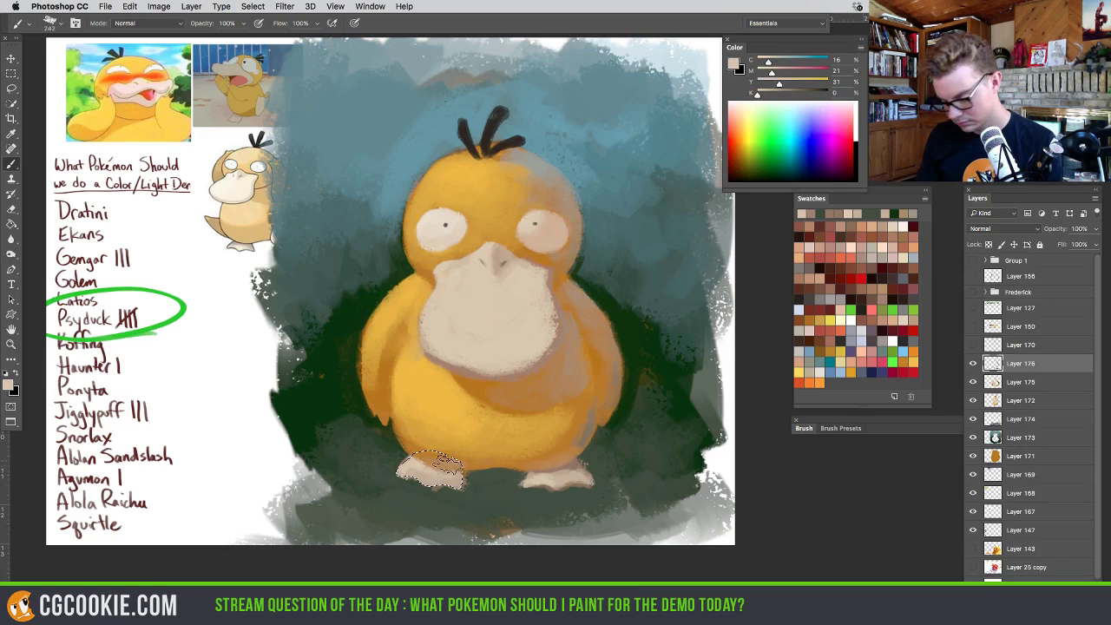
Invert the foot selection, paint sampled dark green around the left foot to clean its outline, and deselect
click(253, 6)
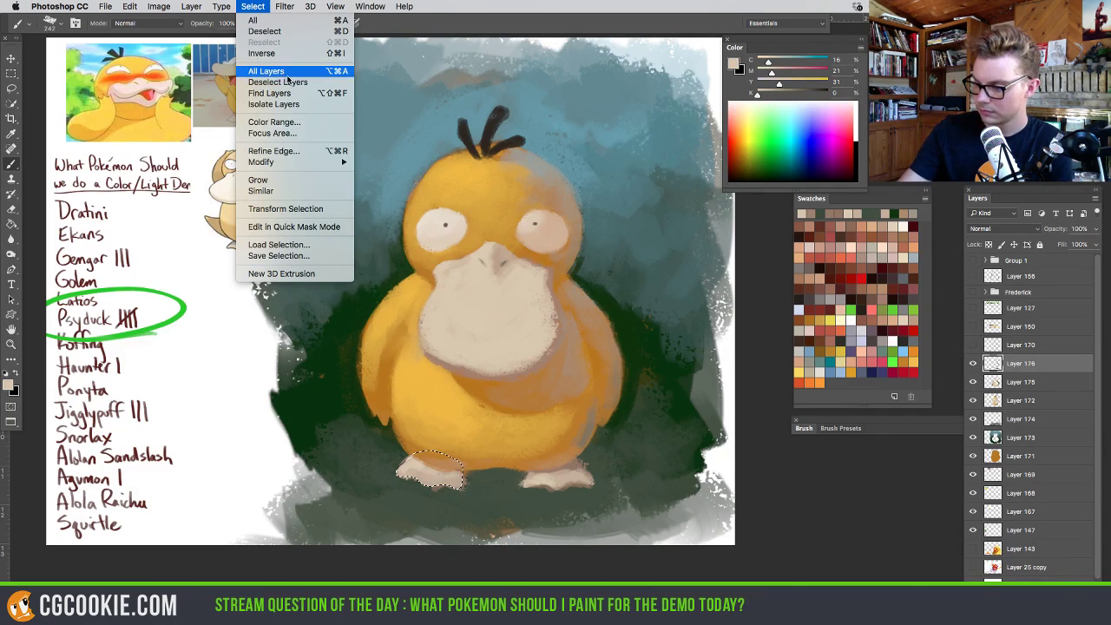
click(296, 54)
alt+click(473, 491)
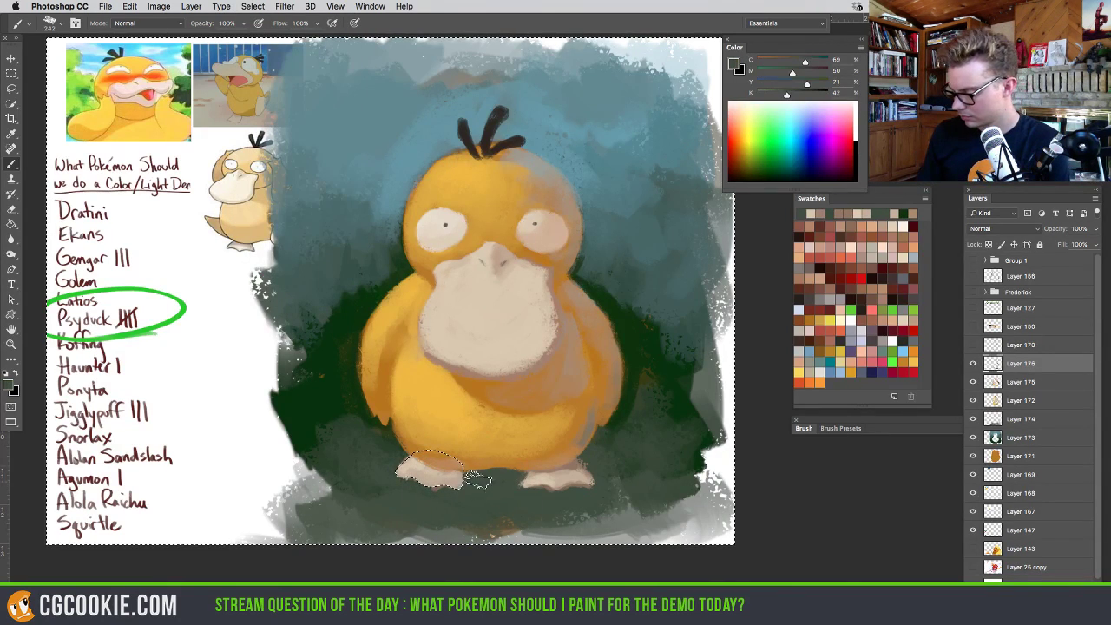
mouse_move(477, 481)
mouse_down()
mouse_move(433, 495)
mouse_move(406, 480)
mouse_move(404, 460)
mouse_up()
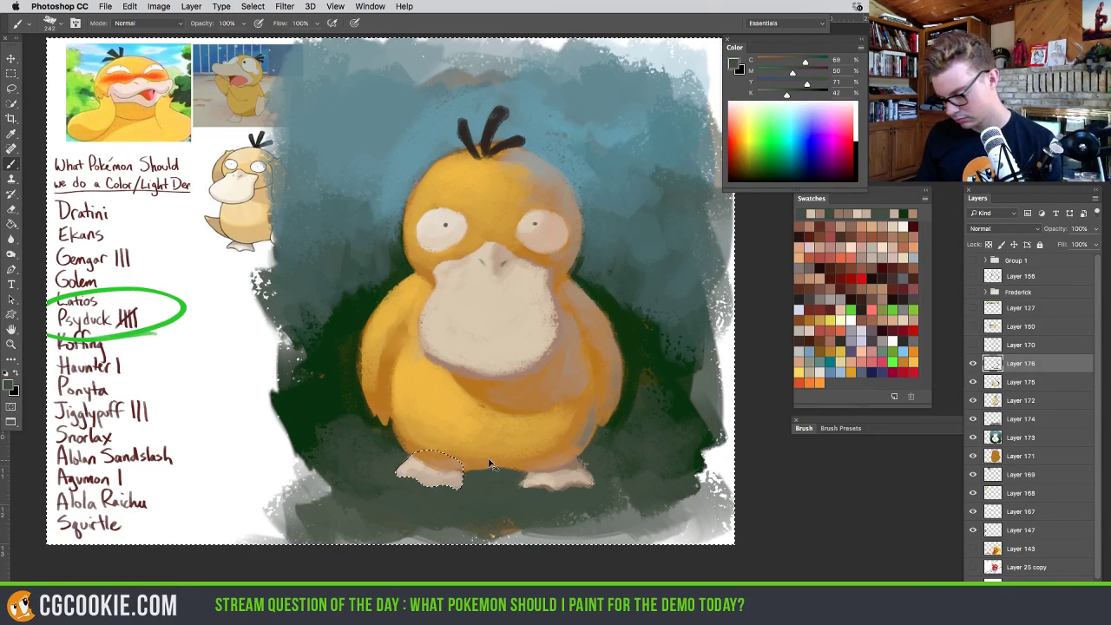
key(ctrl+d)
Shade the left foot's underside with brown sampled from the right foot, using a small brush
alt+click(551, 487)
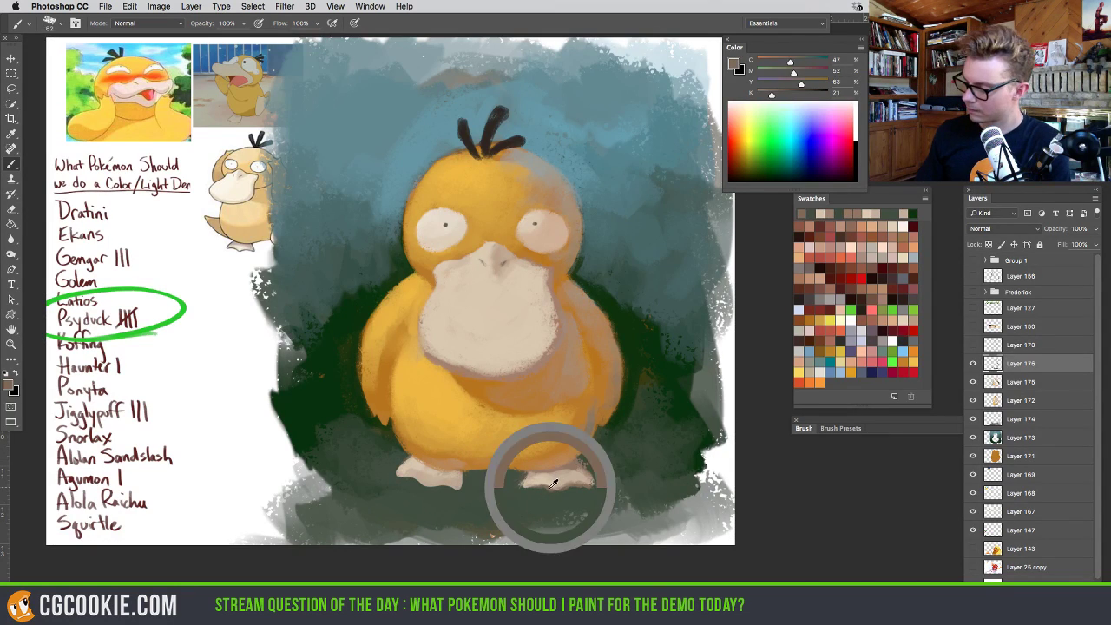
drag(427, 487, 408, 486)
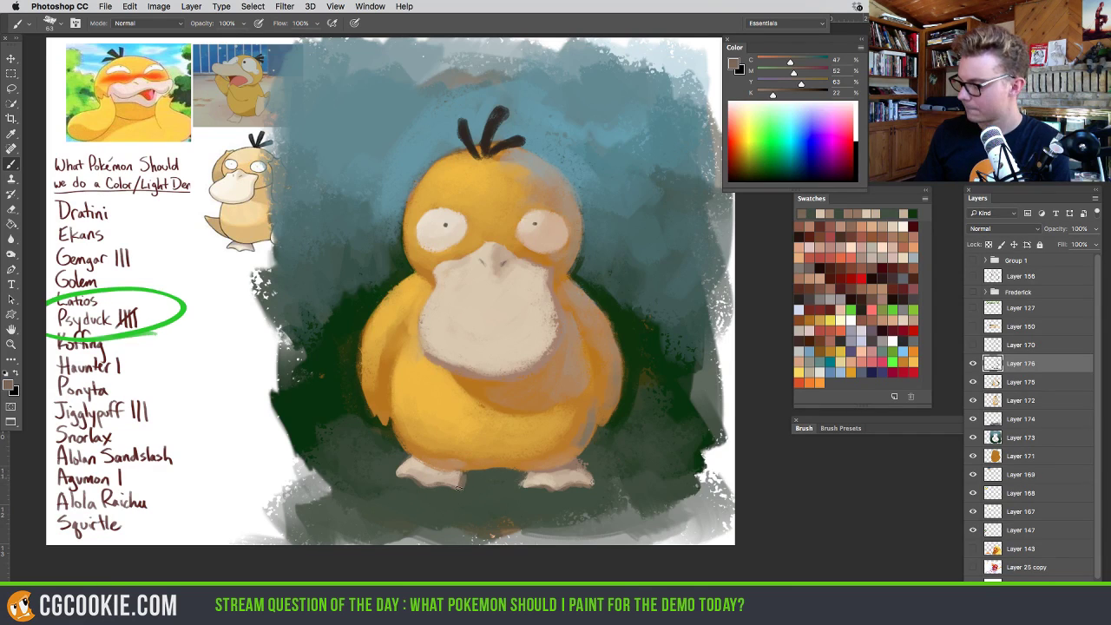
alt+click(460, 473)
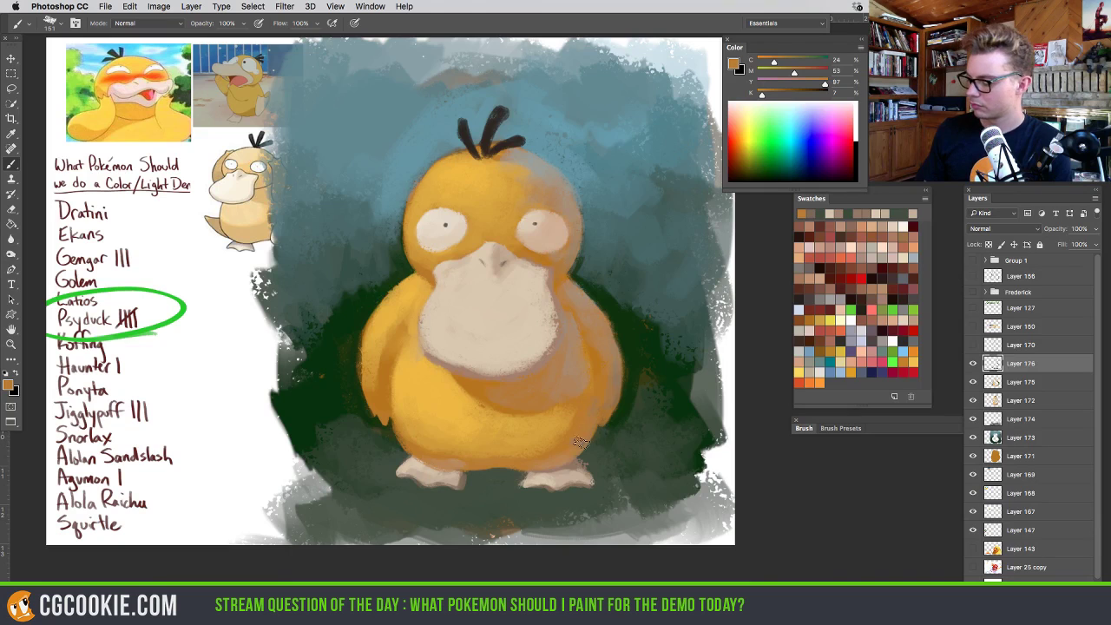
Paint sampled tan over the remaining grey-blue on the belly's right side and the head's upper right side
alt+click(598, 405)
alt+click(578, 362)
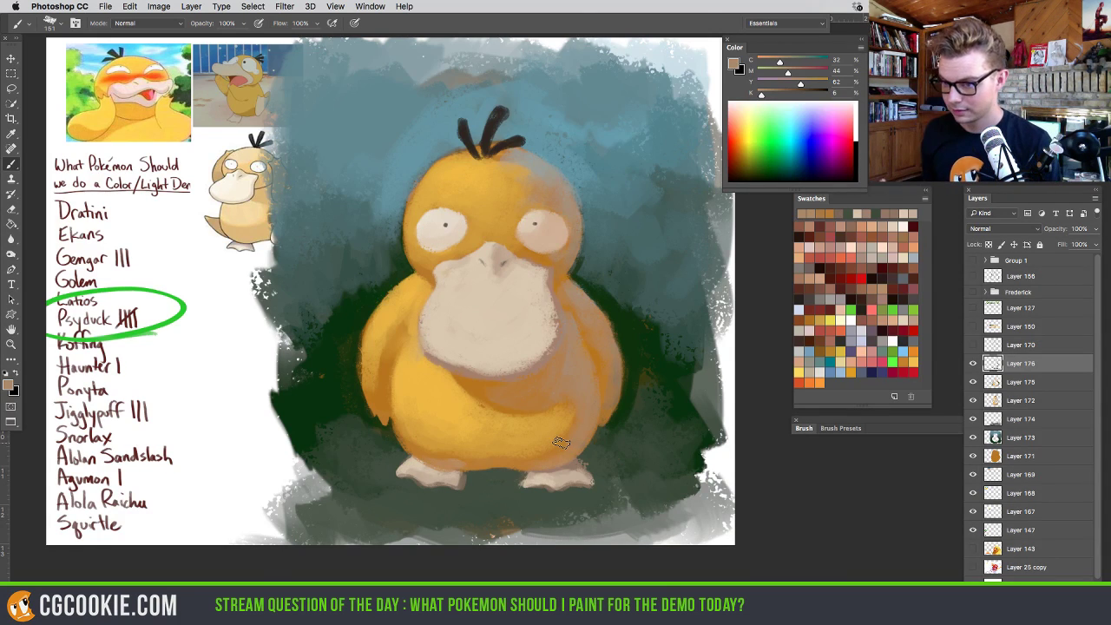
alt+click(525, 160)
key(e)
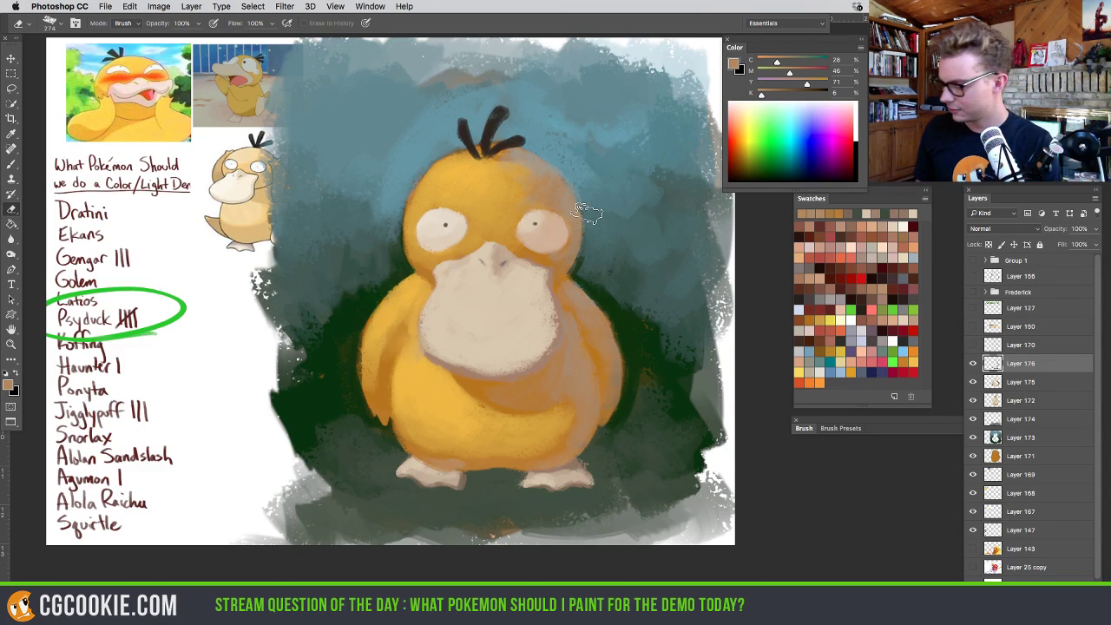
Paint sampled light blue broadly over the upper background on both sides of Psyduck's head
key(b)
alt+click(403, 119)
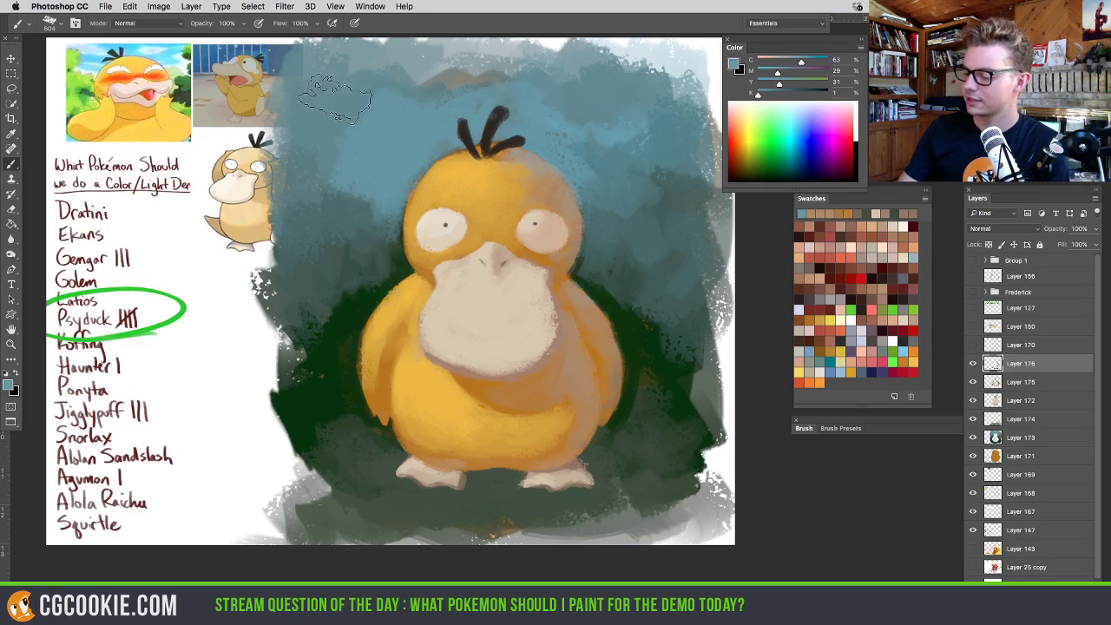
drag(664, 230, 680, 295)
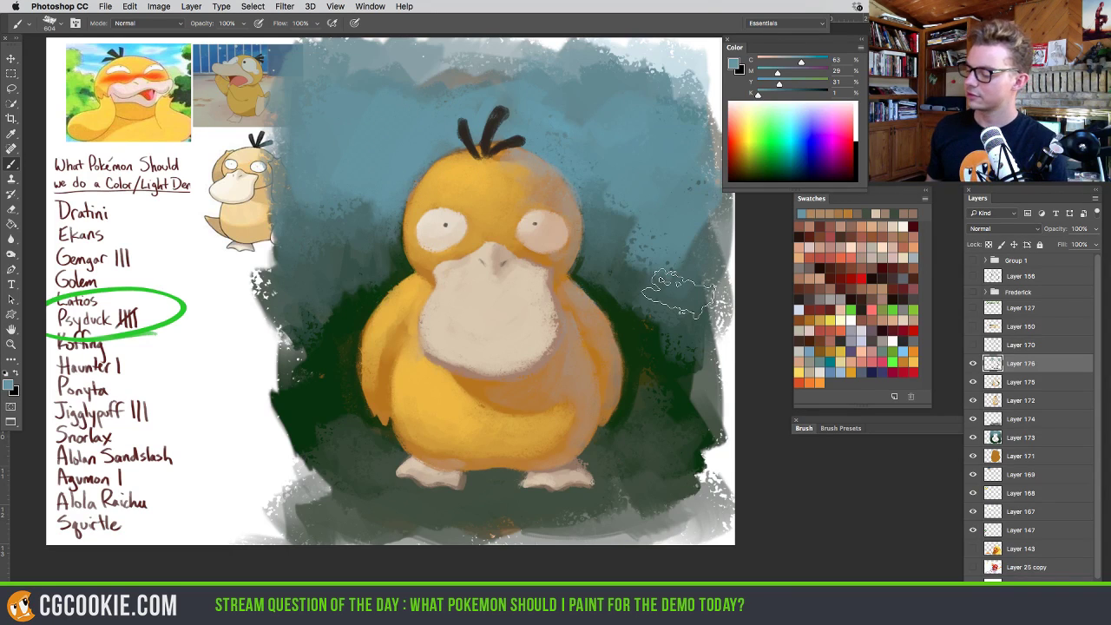
Crop the canvas to a portrait frame around Psyduck, cutting off the reference images, name list and white margins
key(c)
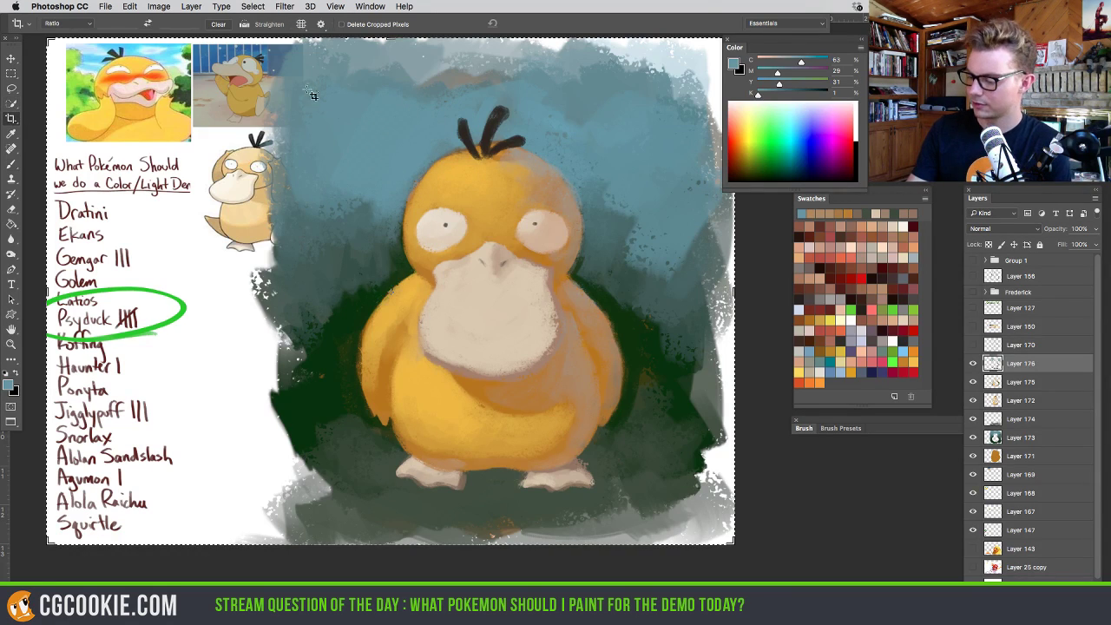
drag(303, 78, 696, 536)
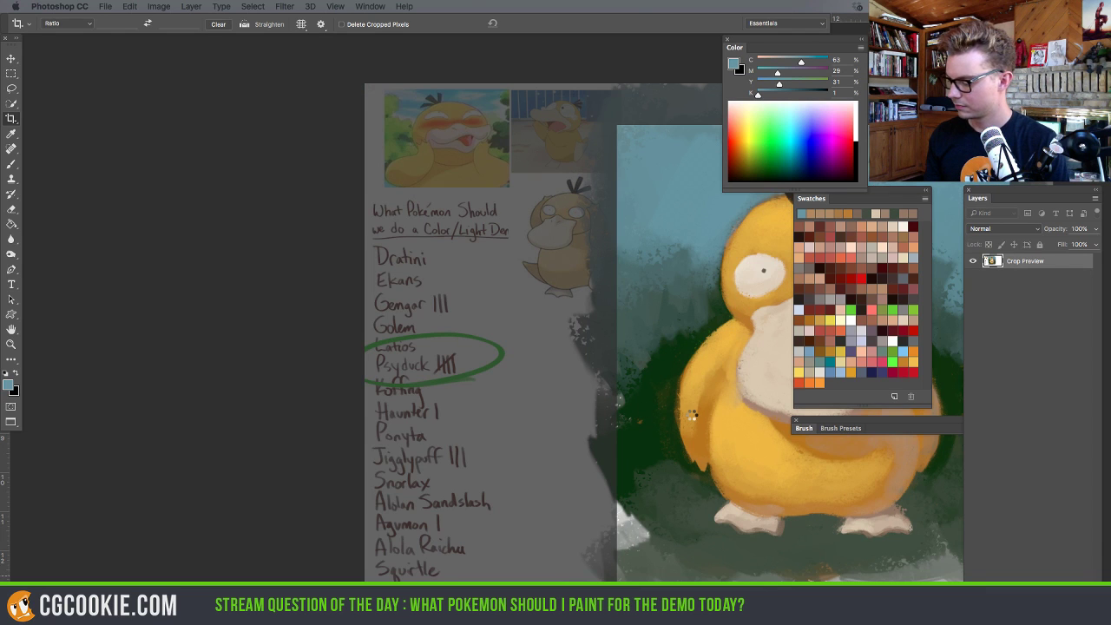
key(Return)
drag(657, 422, 446, 405)
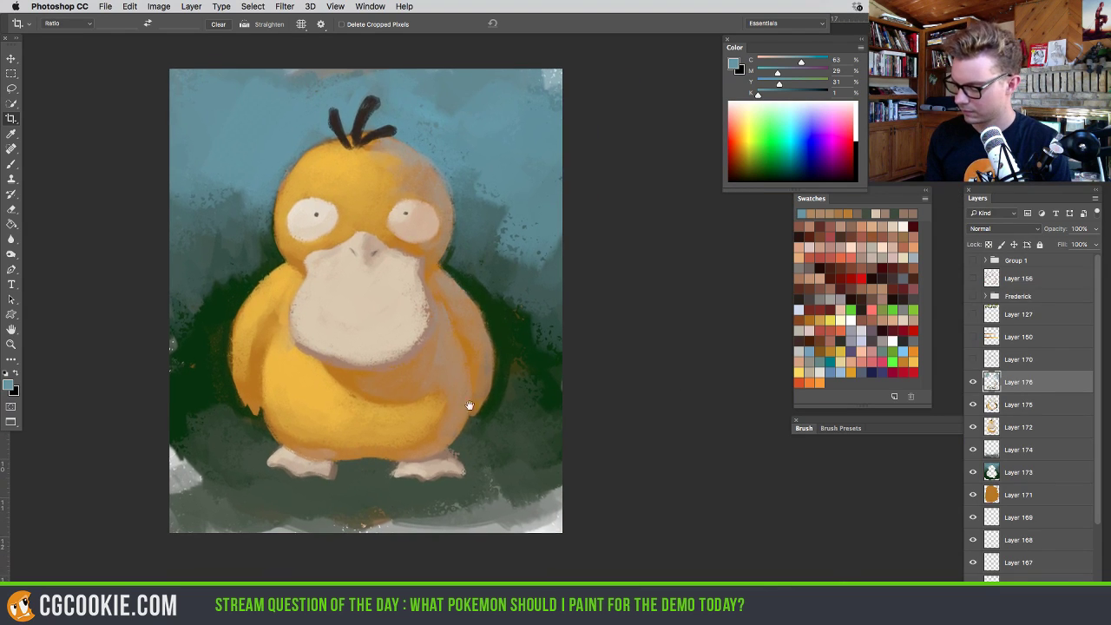
Paint sampled grey-green across the canvas's bottom edge to cover the white patches below Psyduck's feet
key(b)
alt+click(538, 477)
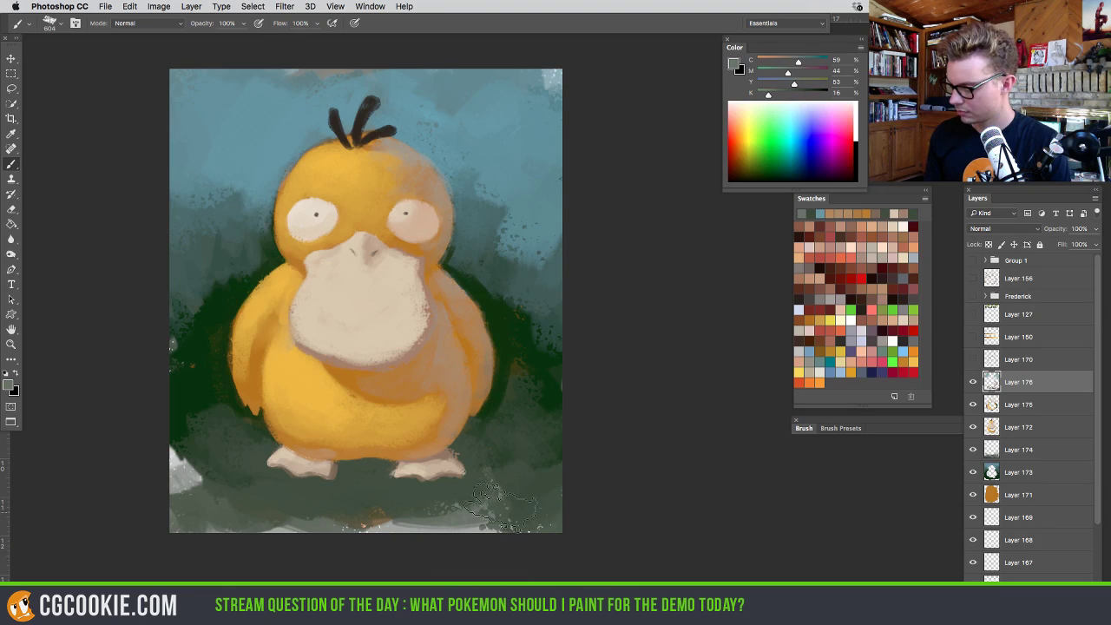
mouse_move(503, 504)
mouse_down()
mouse_move(531, 501)
mouse_move(316, 529)
mouse_move(205, 520)
mouse_move(208, 473)
mouse_up()
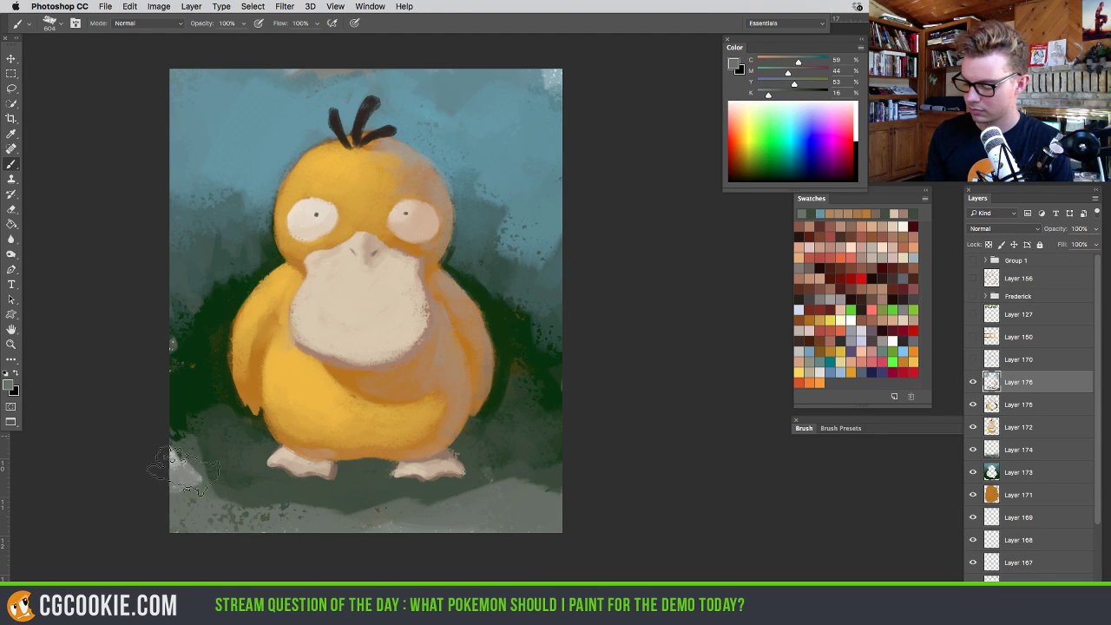
Cover the dark green beside Psyduck's neck and wings with sampled teal-green, leaving a dark band low on both sides
alt+click(181, 391)
drag(546, 366, 526, 365)
alt+click(233, 260)
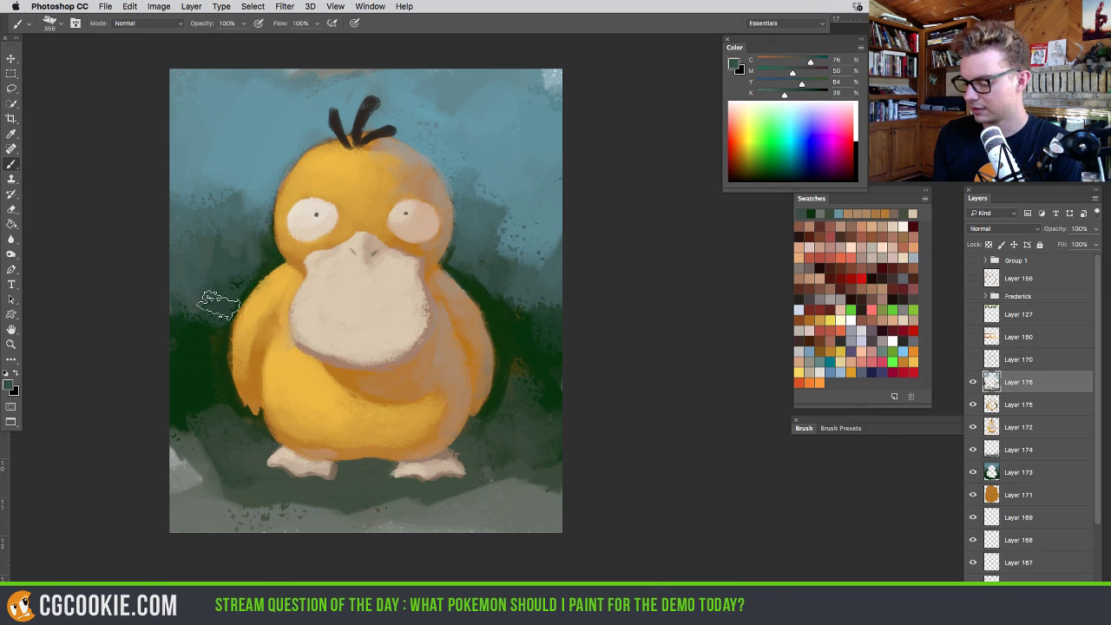
mouse_move(217, 304)
mouse_down()
mouse_move(238, 265)
mouse_move(208, 348)
mouse_move(186, 280)
mouse_up()
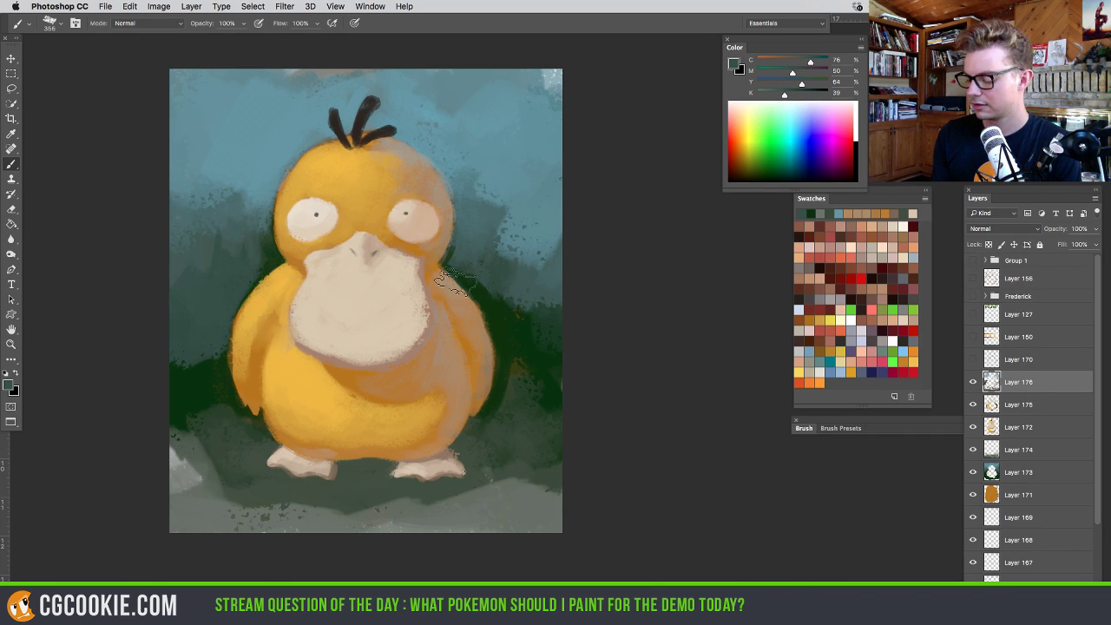
mouse_move(486, 288)
mouse_down()
mouse_move(511, 358)
mouse_move(560, 378)
mouse_move(519, 317)
mouse_move(525, 351)
mouse_move(562, 331)
mouse_move(551, 369)
mouse_up()
alt+click(520, 350)
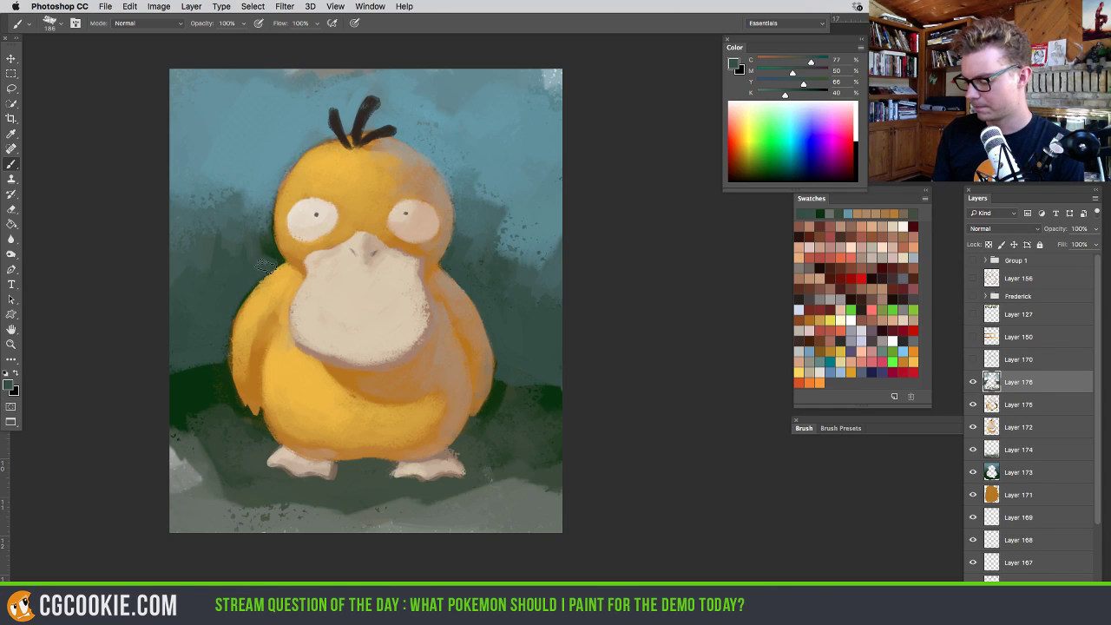
drag(258, 275, 221, 336)
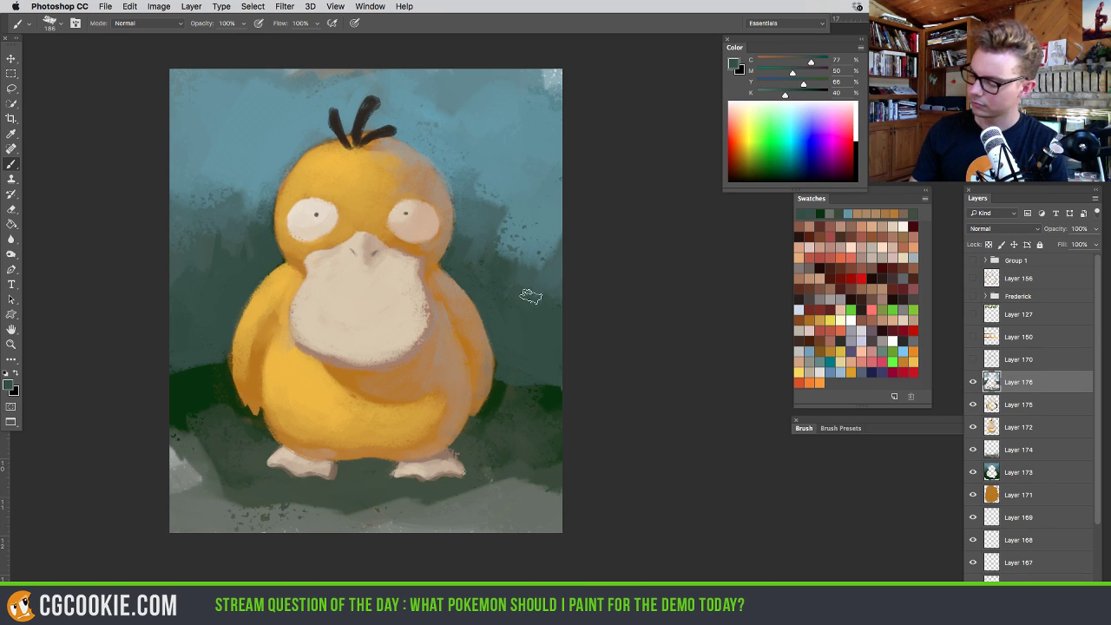
Reinforce the dark green band beside the right wing and paint sampled muted green on the ground below it
alt+click(206, 383)
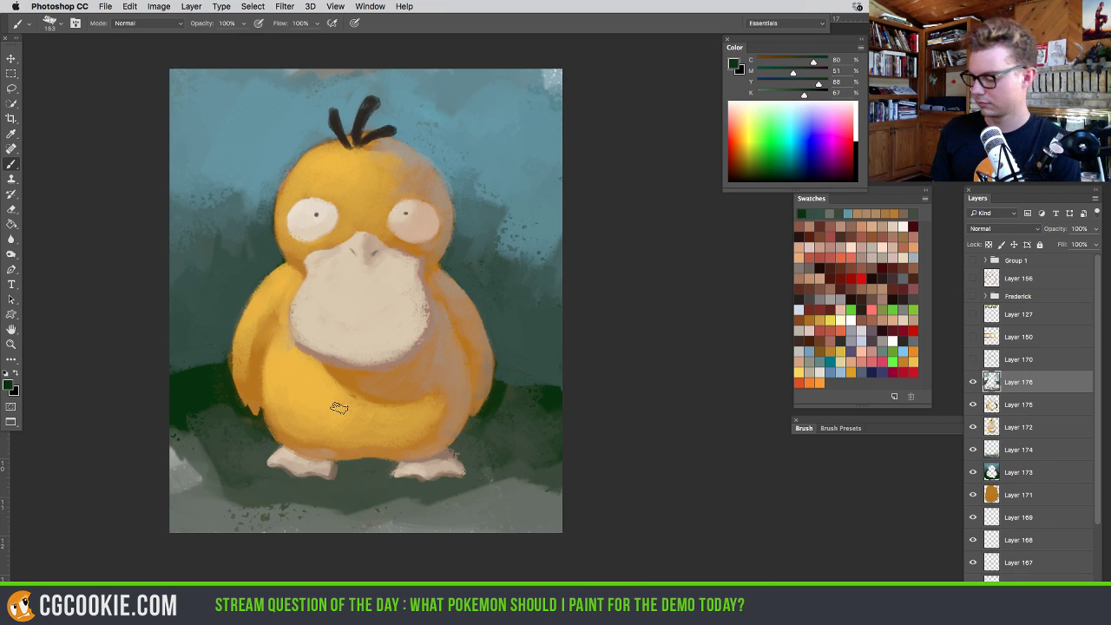
mouse_move(509, 382)
mouse_down()
mouse_move(559, 389)
mouse_move(528, 396)
mouse_up()
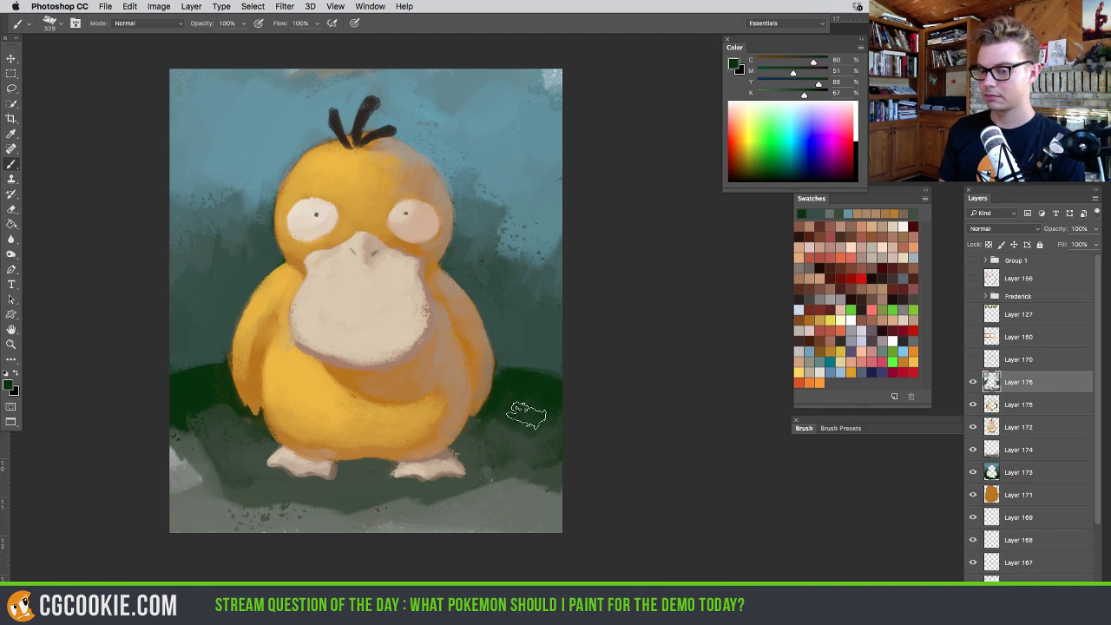
alt+click(514, 456)
alt+click(518, 464)
drag(517, 465, 534, 446)
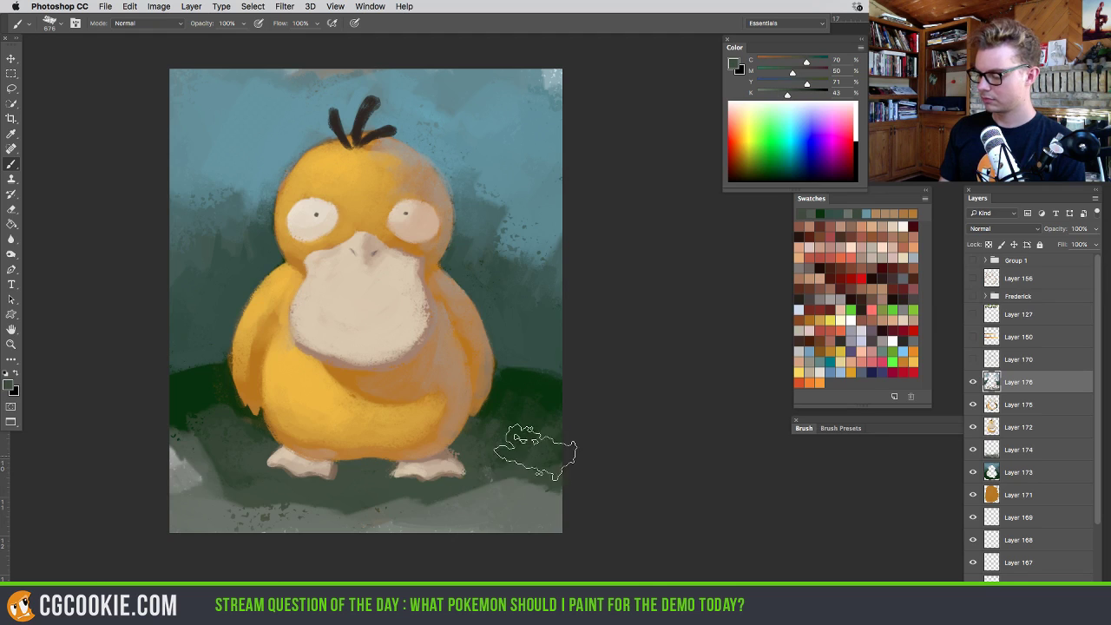
Repaint the ground around Psyduck's feet with alternating strokes of sampled grey-green and darker green, keeping the bottom edge lighter
alt+click(415, 495)
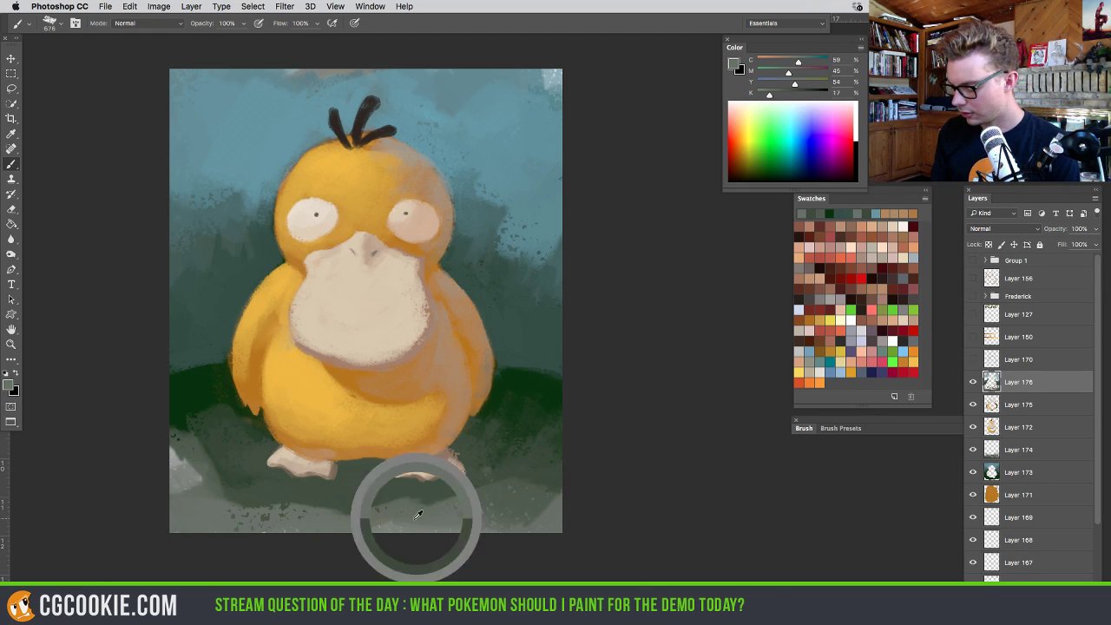
mouse_move(415, 496)
mouse_down()
mouse_move(267, 475)
mouse_move(262, 491)
mouse_move(312, 501)
mouse_move(250, 509)
mouse_move(230, 463)
mouse_move(250, 445)
mouse_move(220, 427)
mouse_move(177, 440)
mouse_move(186, 425)
mouse_move(230, 437)
mouse_move(240, 421)
mouse_move(221, 391)
mouse_up()
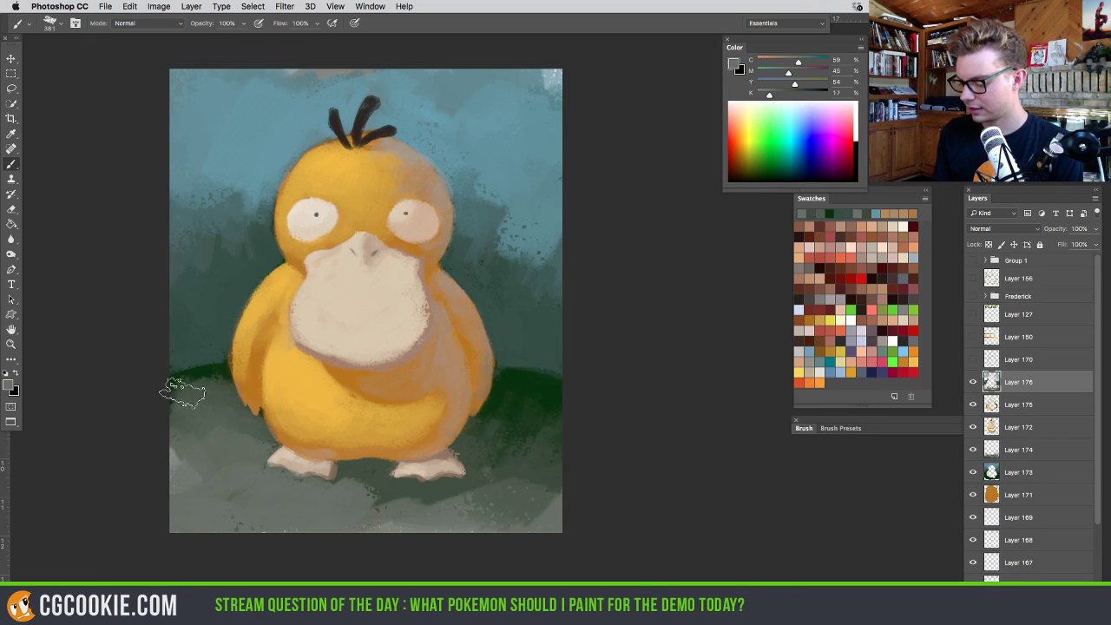
alt+click(375, 468)
mouse_move(375, 469)
mouse_down()
mouse_move(276, 456)
mouse_move(447, 450)
mouse_move(453, 460)
mouse_move(560, 444)
mouse_up()
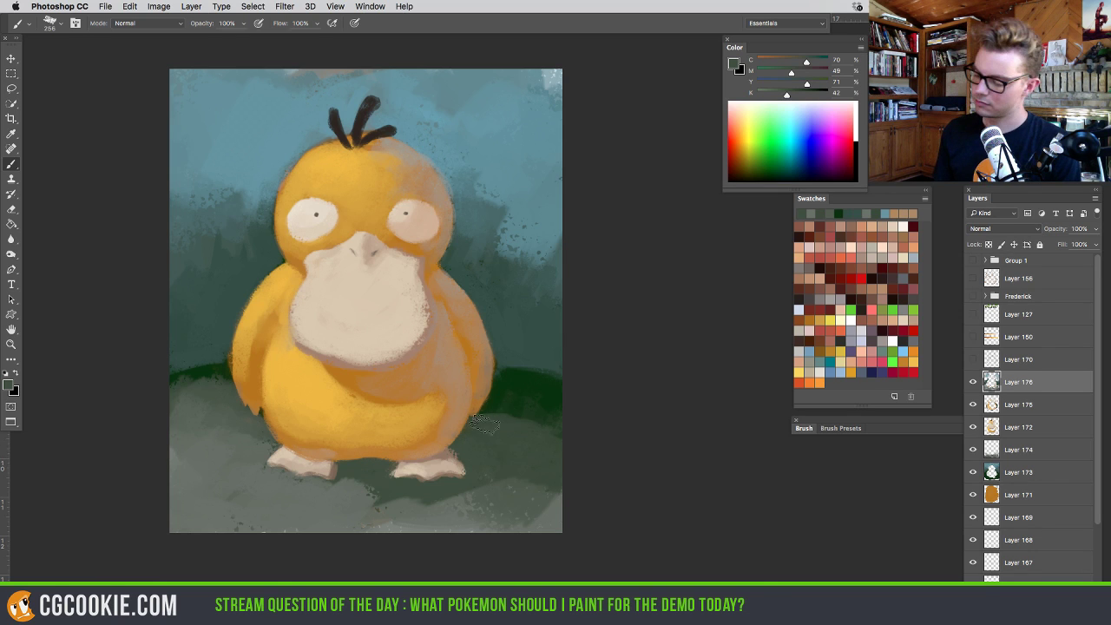
drag(484, 424, 555, 430)
alt+click(404, 494)
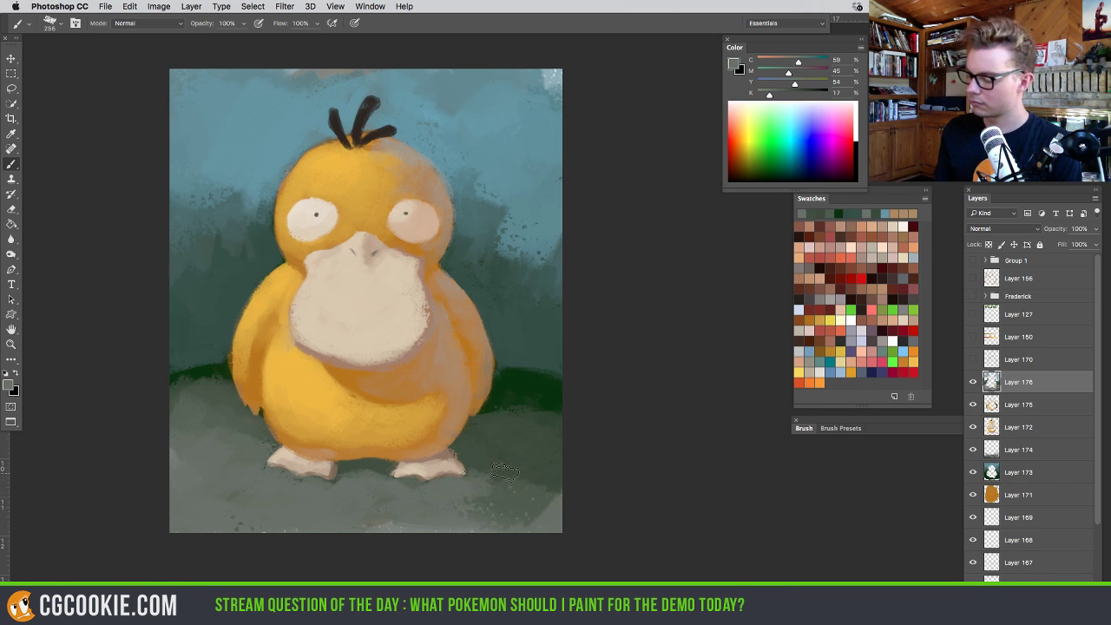
mouse_move(495, 473)
mouse_down()
mouse_move(553, 469)
mouse_move(542, 490)
mouse_move(569, 495)
mouse_up()
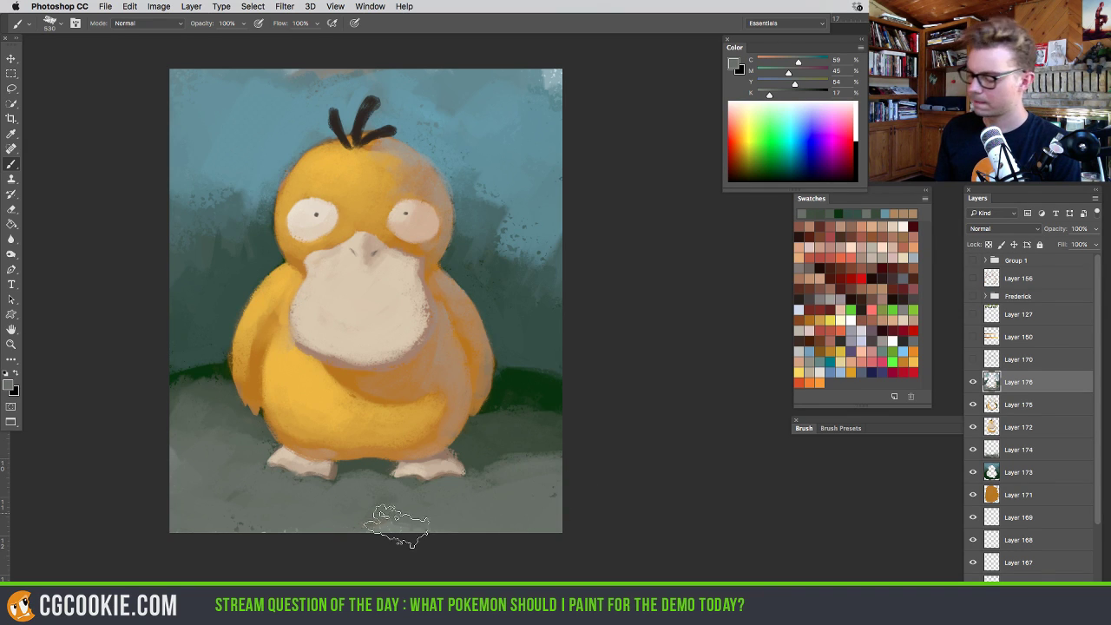
Paint grey-green over the dark green bands on both sides to raise the ground, and blend its horizon with sampled tones
drag(522, 419, 491, 415)
mouse_move(482, 408)
mouse_down()
mouse_move(533, 401)
mouse_move(487, 410)
mouse_move(493, 390)
mouse_move(494, 401)
mouse_move(547, 405)
mouse_move(530, 400)
mouse_move(550, 392)
mouse_move(518, 390)
mouse_move(520, 379)
mouse_move(546, 391)
mouse_up()
mouse_move(202, 374)
mouse_down()
mouse_move(166, 386)
mouse_move(201, 352)
mouse_up()
drag(547, 378, 546, 382)
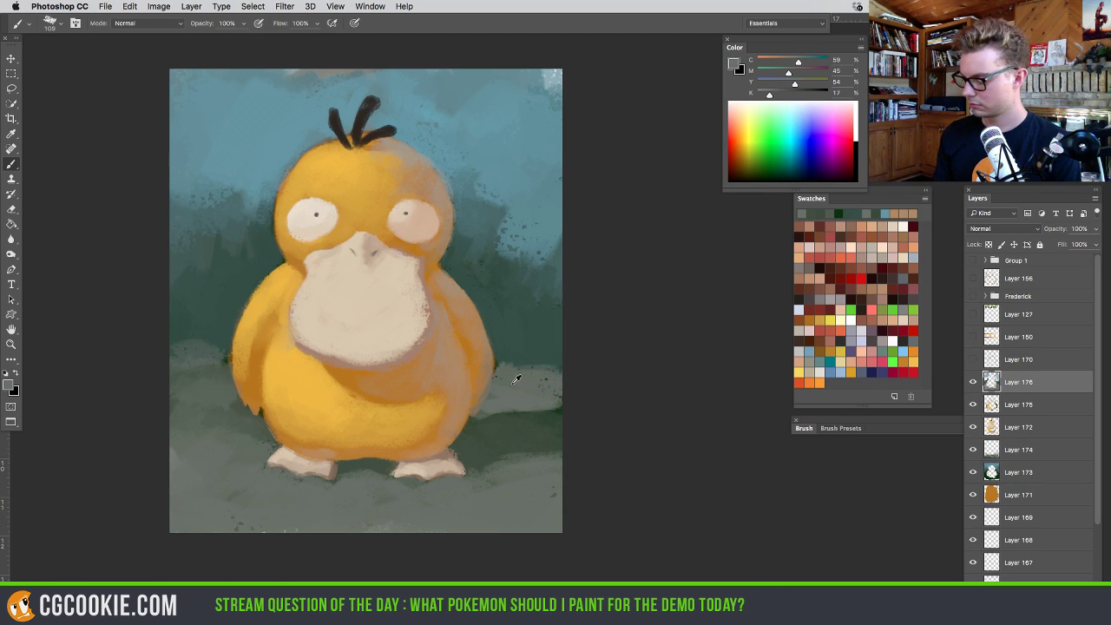
alt+click(502, 368)
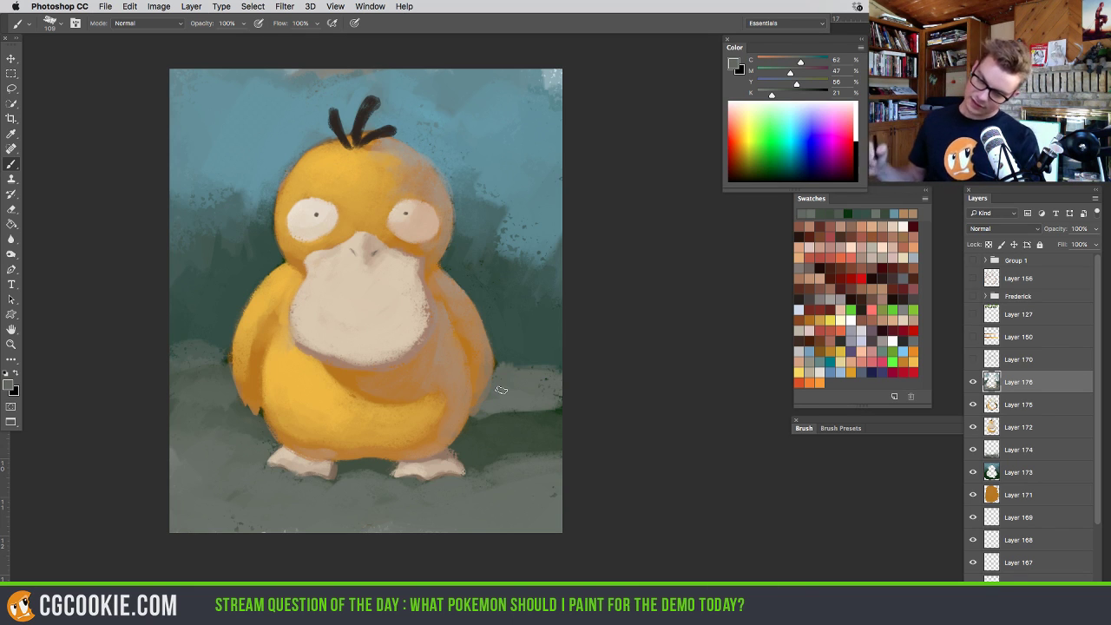
drag(523, 375, 533, 375)
alt+click(501, 359)
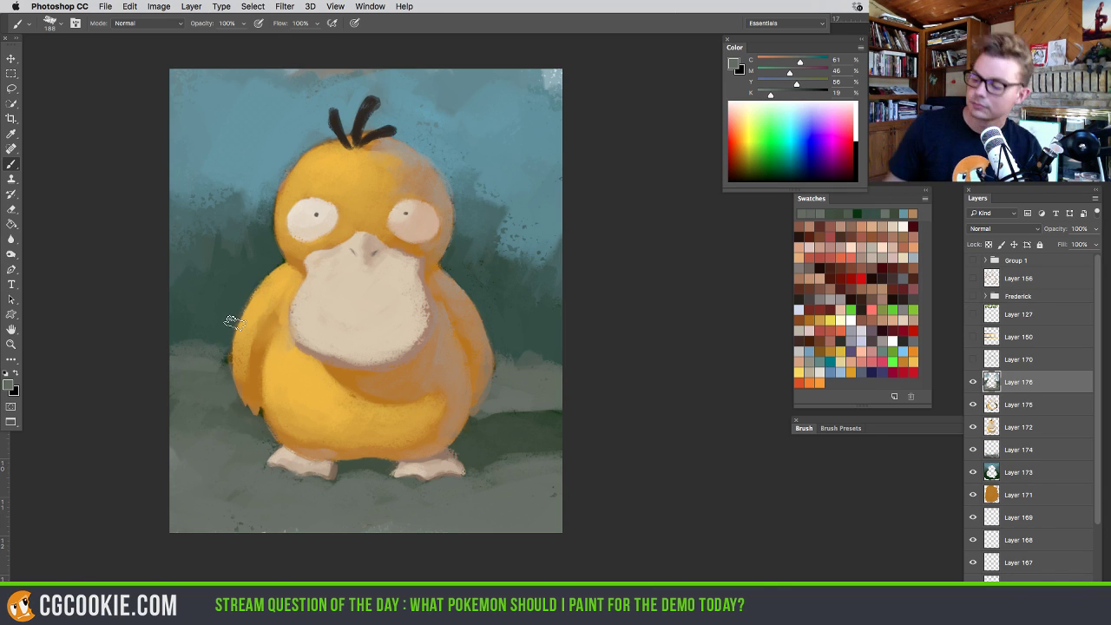
Add a new layer and sketch a tapered foreground container outline across Psyduck's lower body in reddish brown
key(ctrl+shift+alt+n)
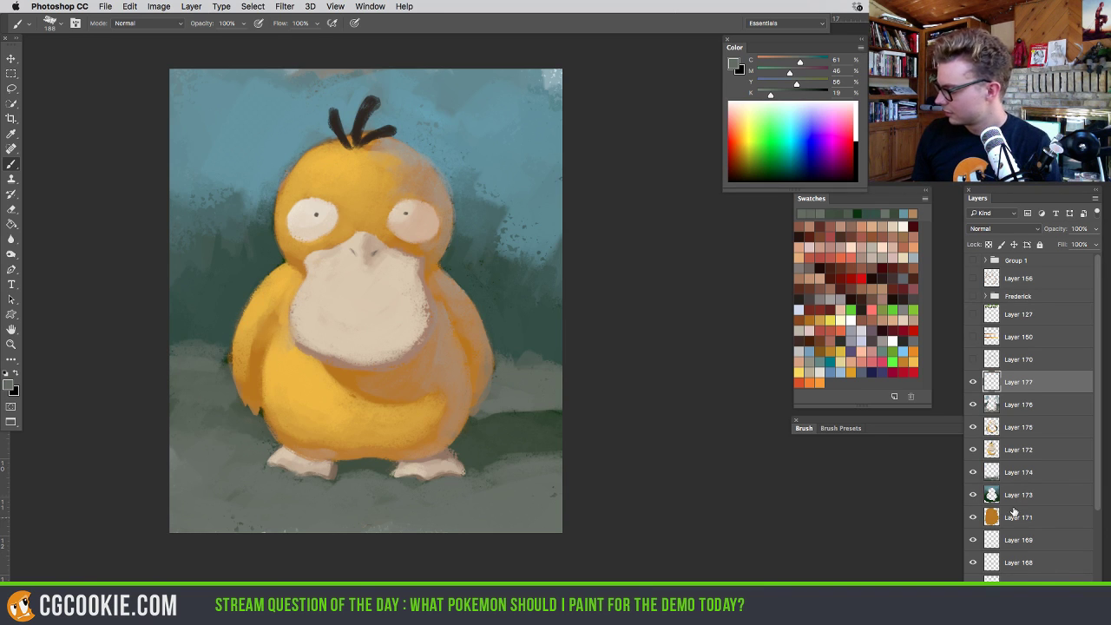
drag(430, 453, 426, 453)
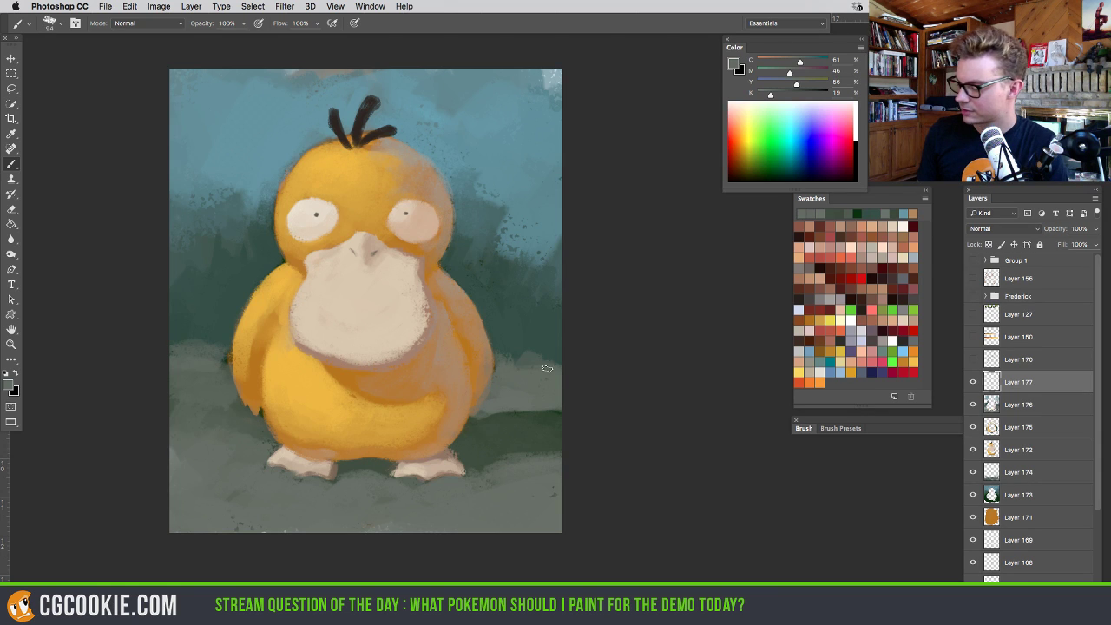
click(799, 225)
drag(474, 414, 236, 409)
key(ctrl+z)
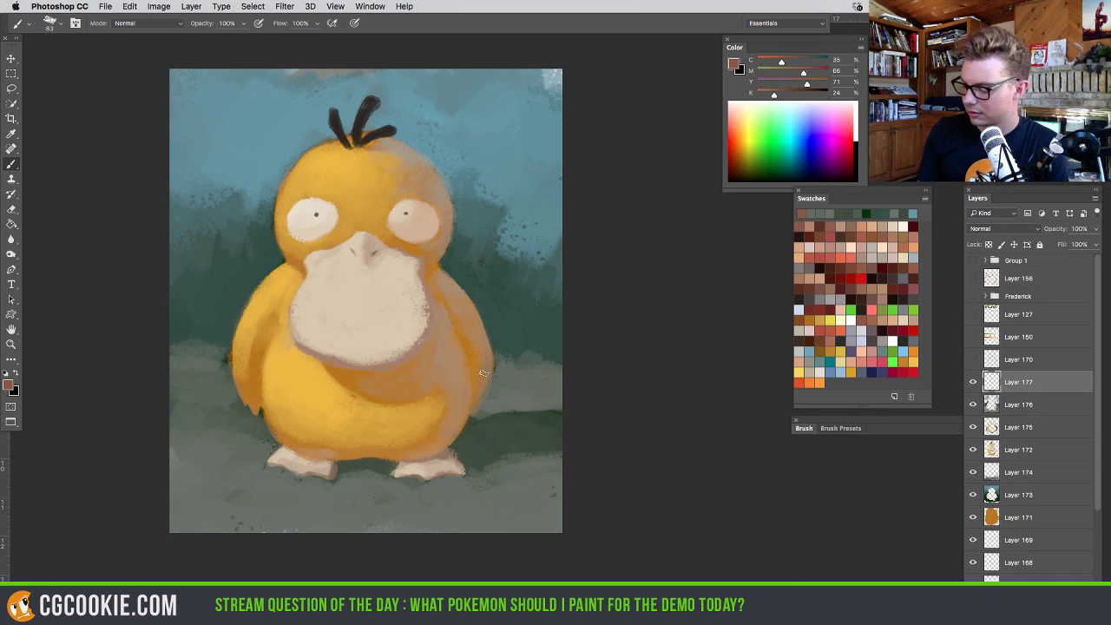
mouse_move(489, 374)
mouse_down()
mouse_move(230, 366)
mouse_move(317, 376)
mouse_move(543, 367)
mouse_move(492, 530)
mouse_up()
key(ctrl+z)
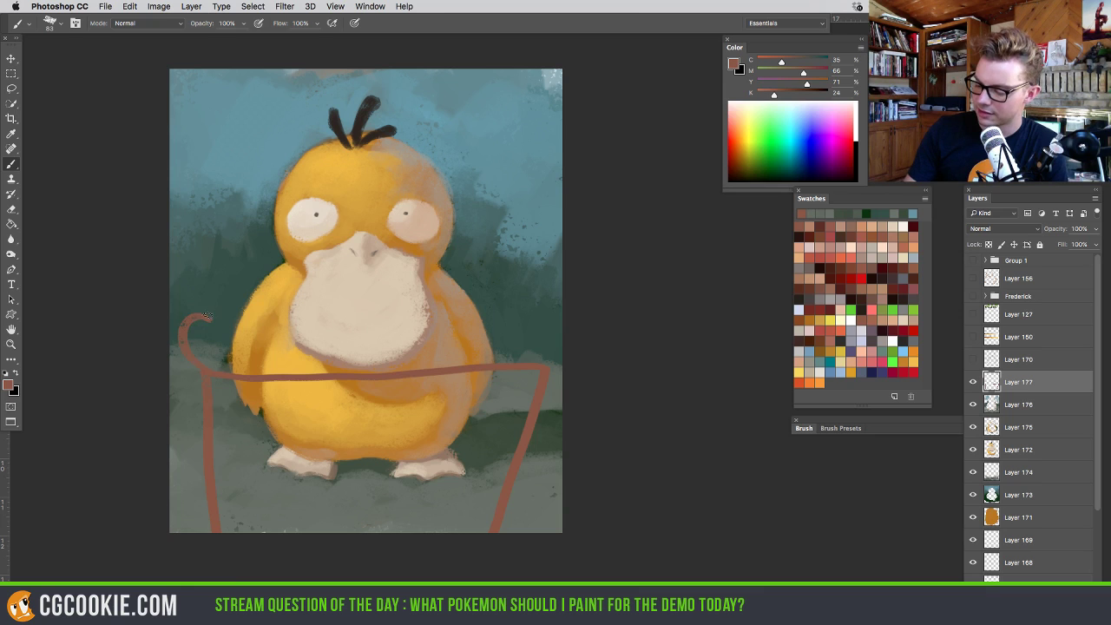
Sketch loose rounded and spiky shapes in reddish brown rising beside both wings above the container outline
mouse_move(206, 315)
mouse_down()
mouse_move(252, 308)
mouse_move(213, 317)
mouse_move(198, 262)
mouse_up()
mouse_move(496, 355)
mouse_down()
mouse_move(529, 297)
mouse_move(542, 346)
mouse_up()
drag(500, 283, 485, 350)
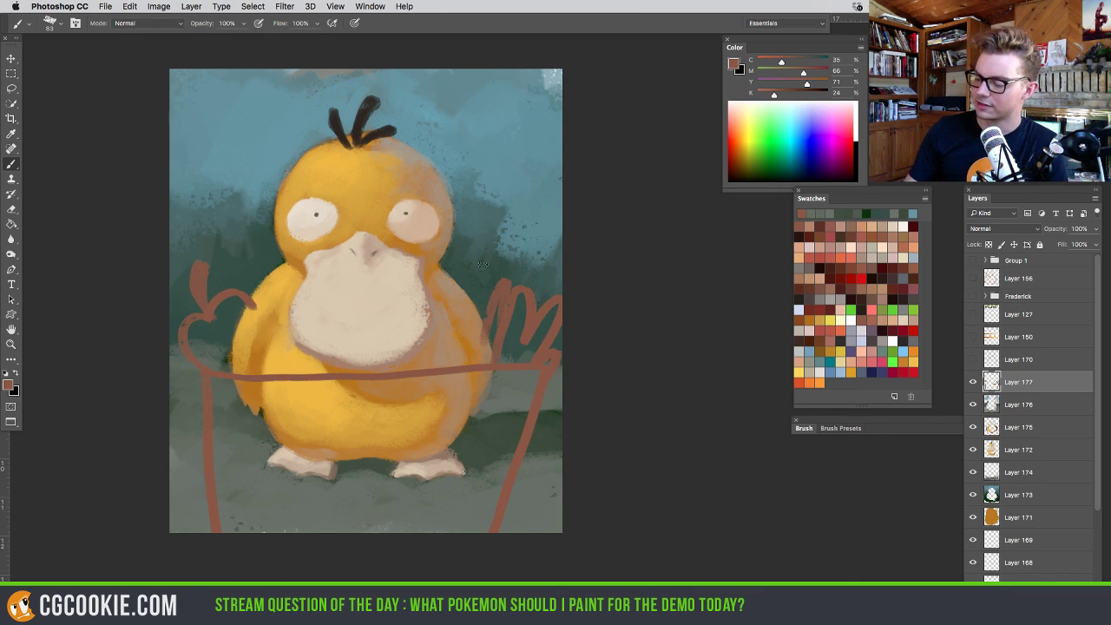
drag(477, 275, 499, 241)
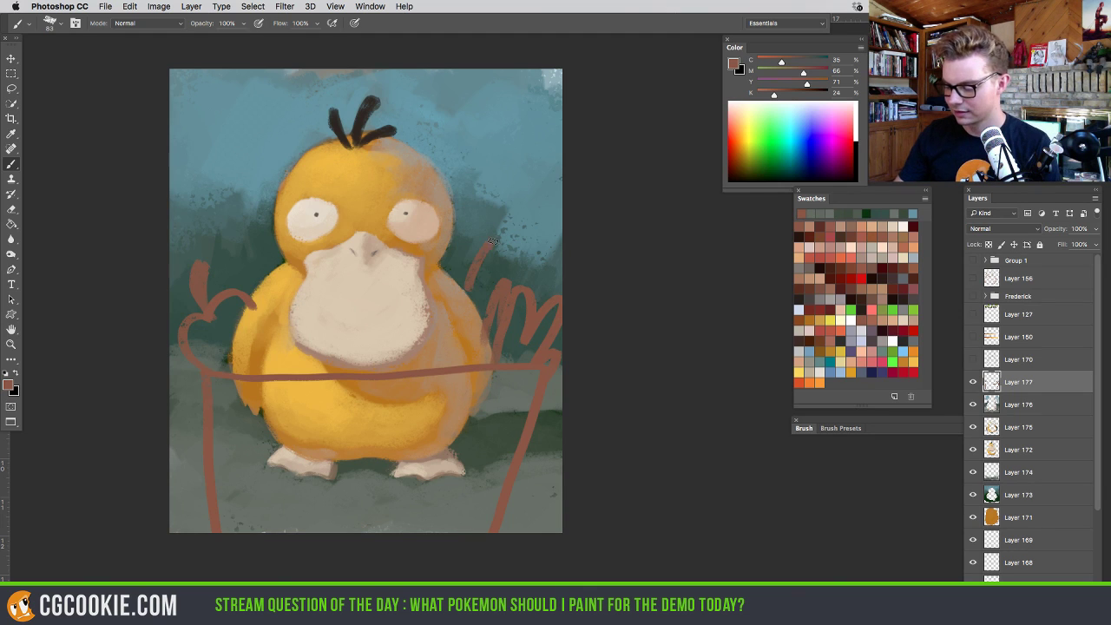
mouse_move(488, 300)
mouse_down()
mouse_move(507, 216)
mouse_move(511, 257)
mouse_up()
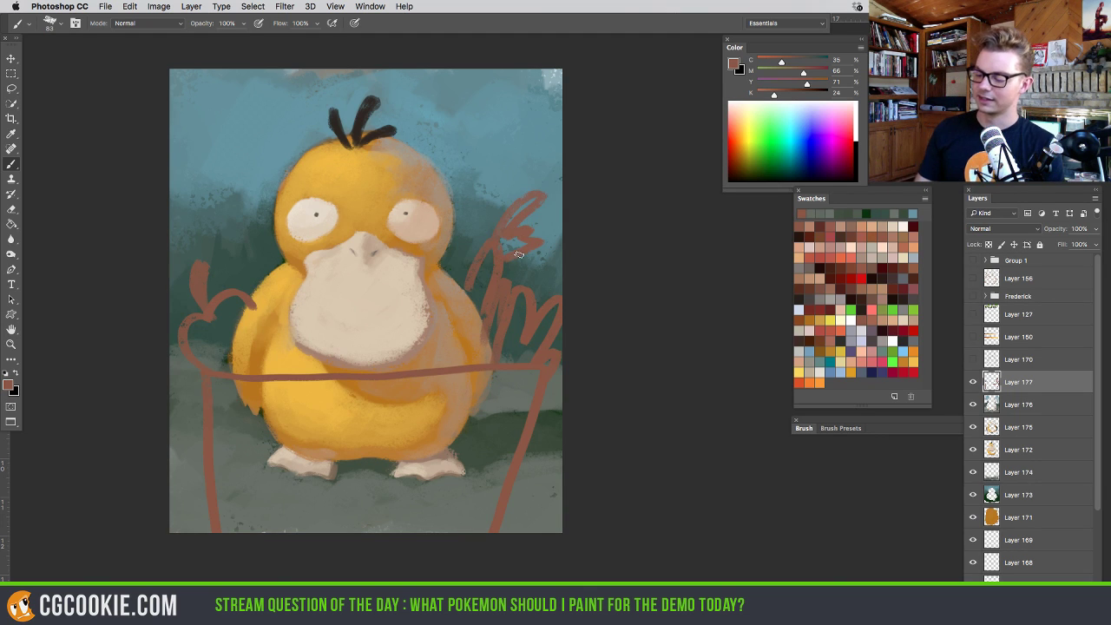
drag(267, 284, 244, 229)
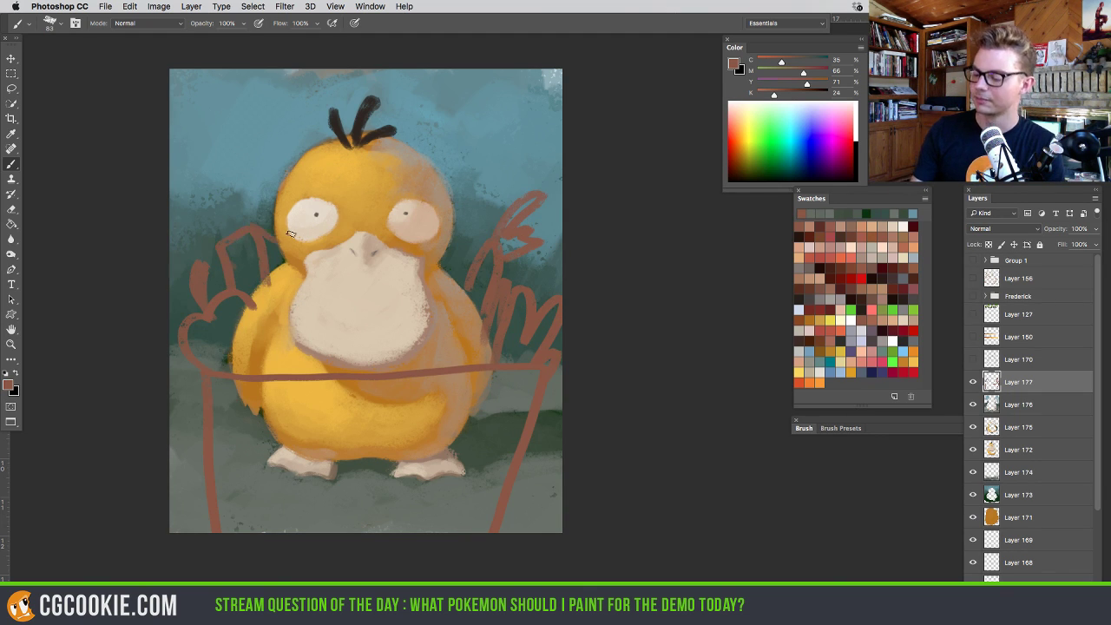
Erase the entire reddish-brown container sketch with a large eraser of 853 px
key(e)
drag(500, 356, 541, 359)
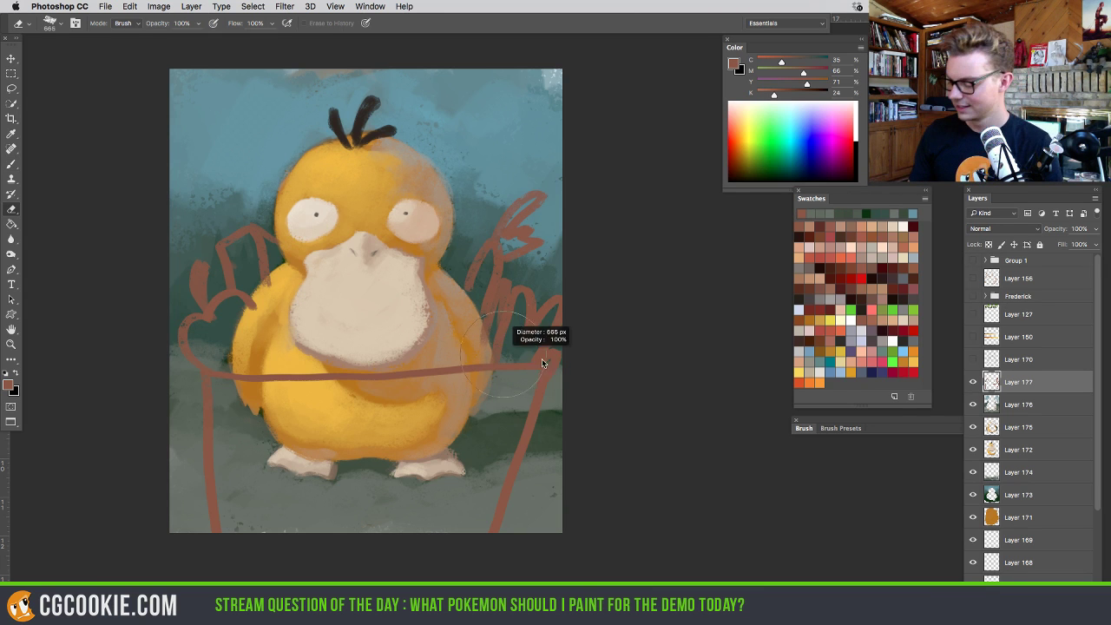
right_click(497, 288)
right_click(493, 247)
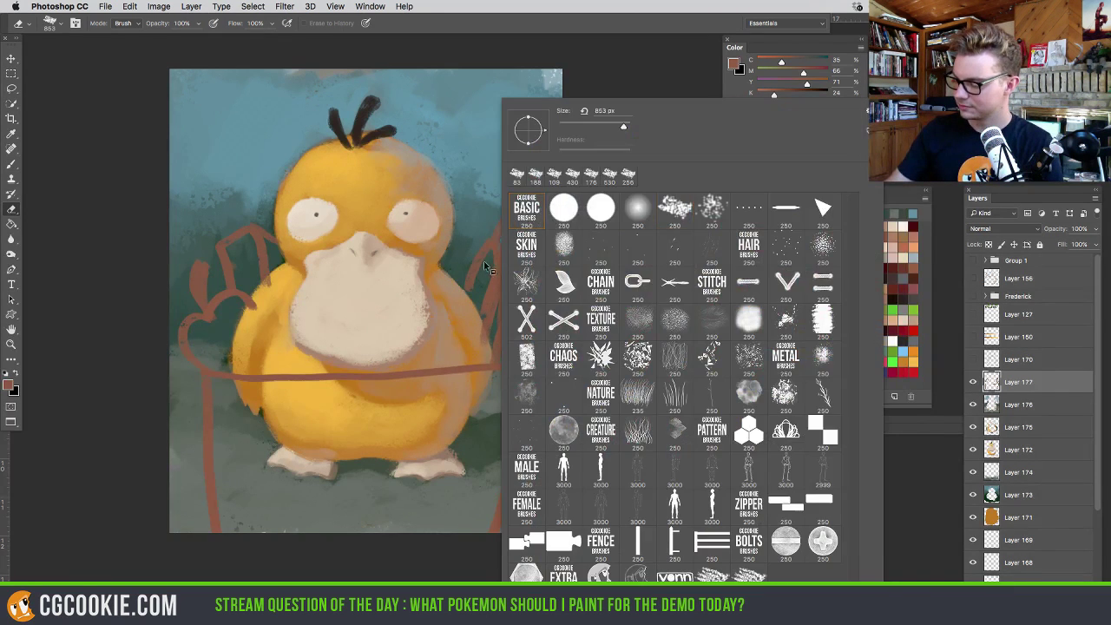
right_click(484, 260)
click(462, 282)
mouse_move(486, 287)
mouse_down()
mouse_move(508, 416)
mouse_move(408, 375)
mouse_move(243, 377)
mouse_up()
drag(189, 501, 248, 230)
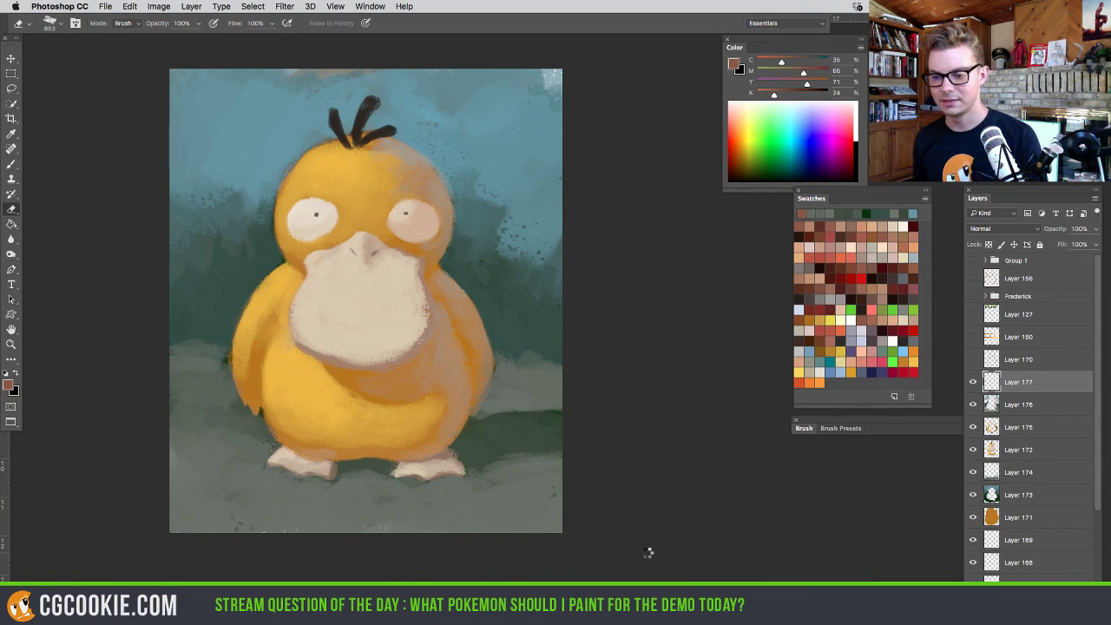
Copy the whole canvas merged and paste it as a new layer above the painting layers
key(super+a)
key(shift+super+c)
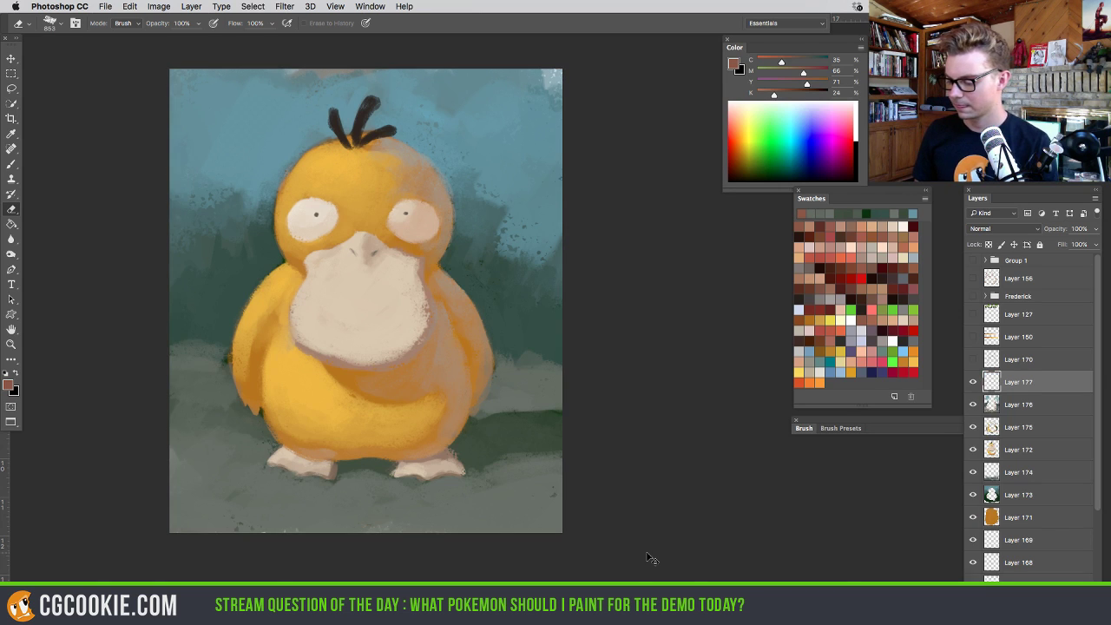
key(super+v)
Adjust the merged layer's midtones with Color Balance to cyan-red -64, magenta-green -14 and yellow-blue about -13
click(161, 7)
mouse_move(179, 41)
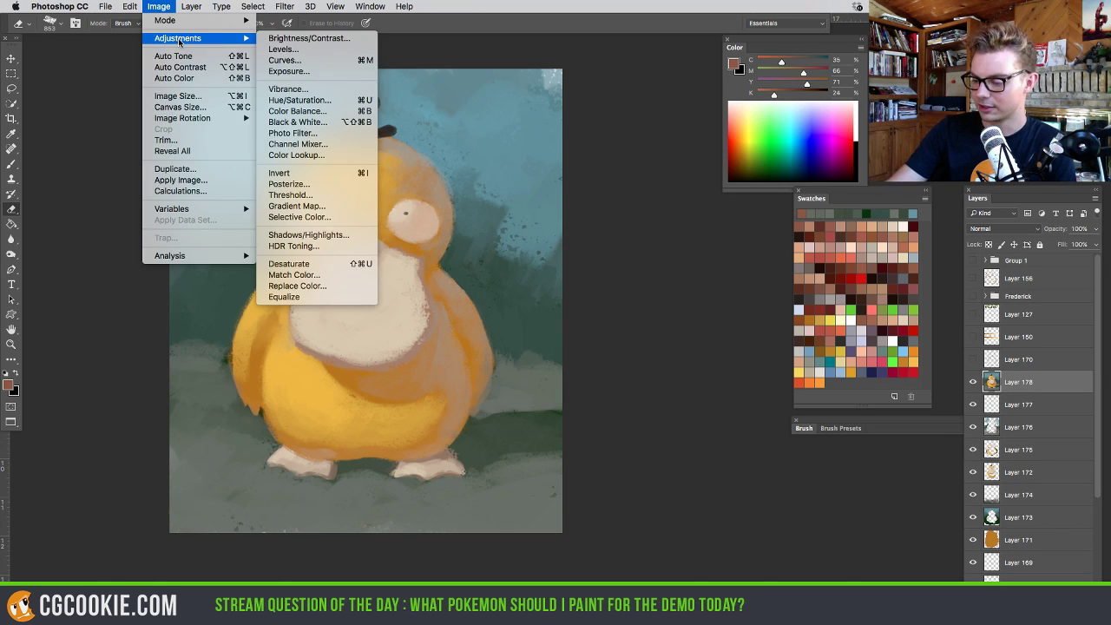
click(346, 111)
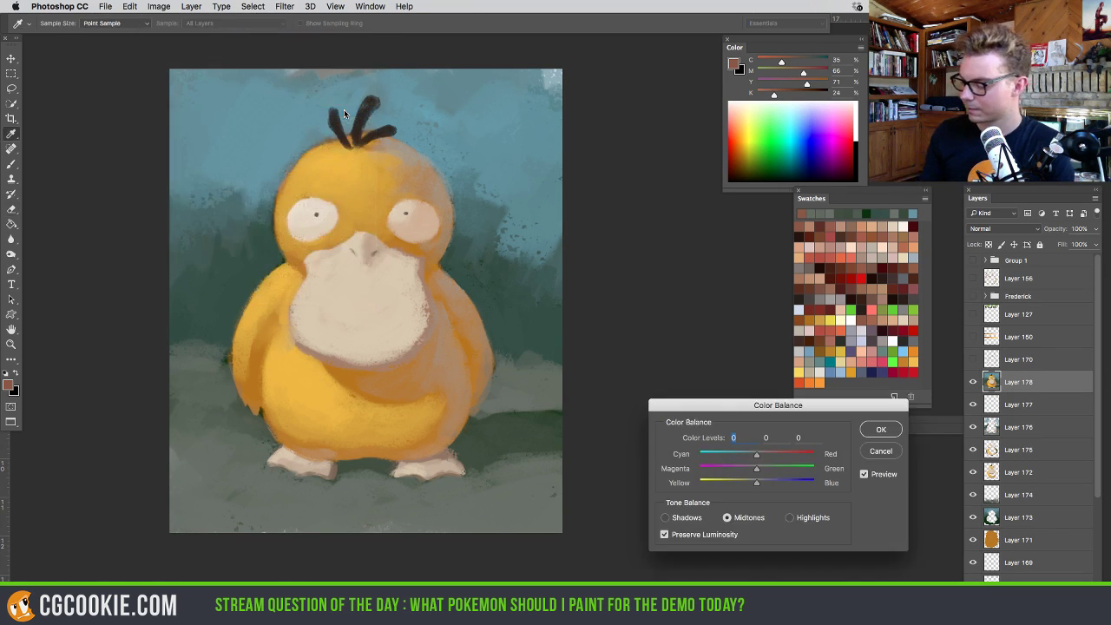
drag(730, 404, 668, 309)
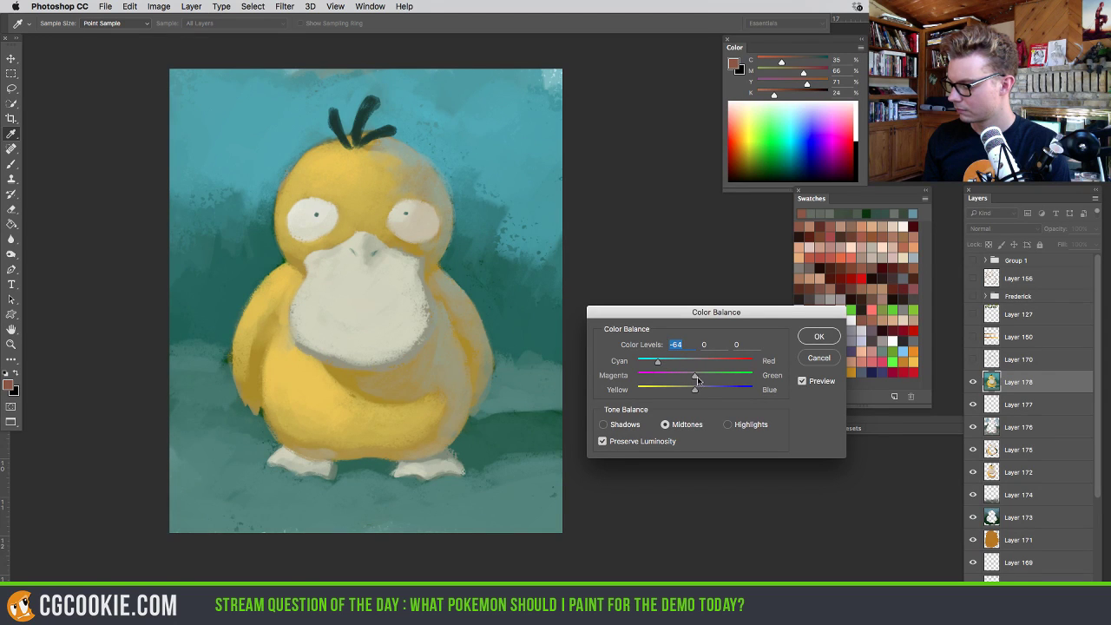
drag(675, 378, 701, 378)
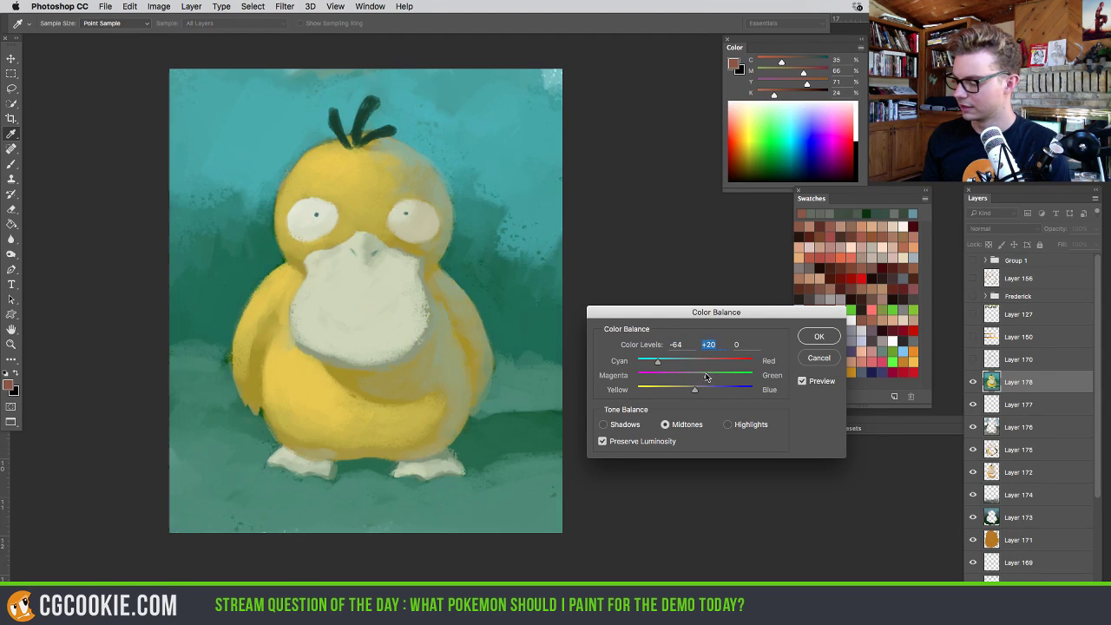
drag(709, 391, 715, 391)
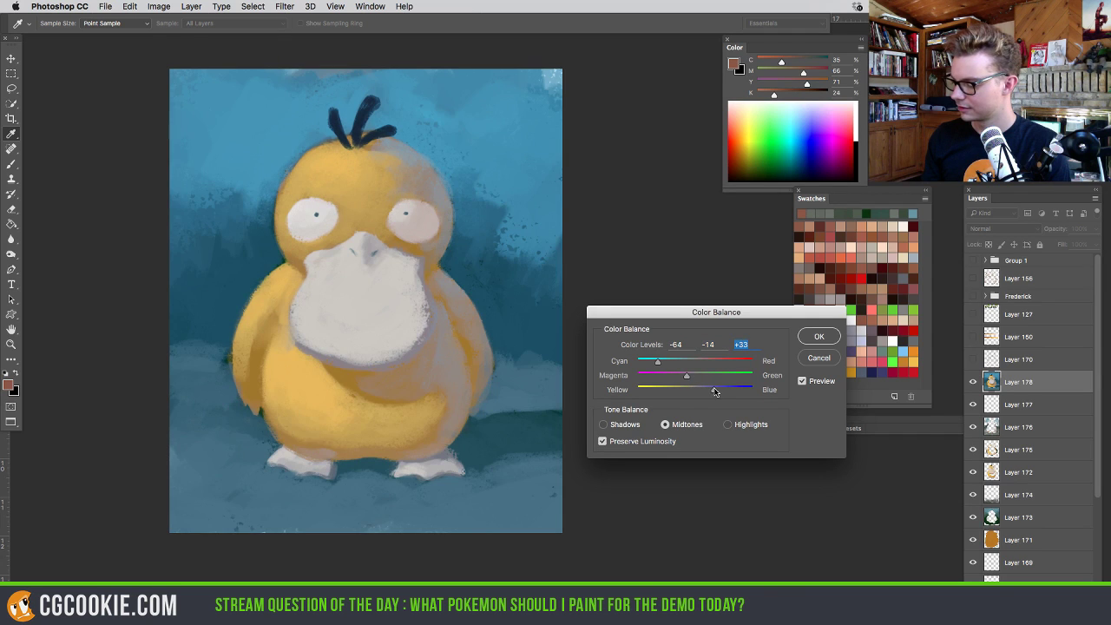
drag(686, 393, 687, 392)
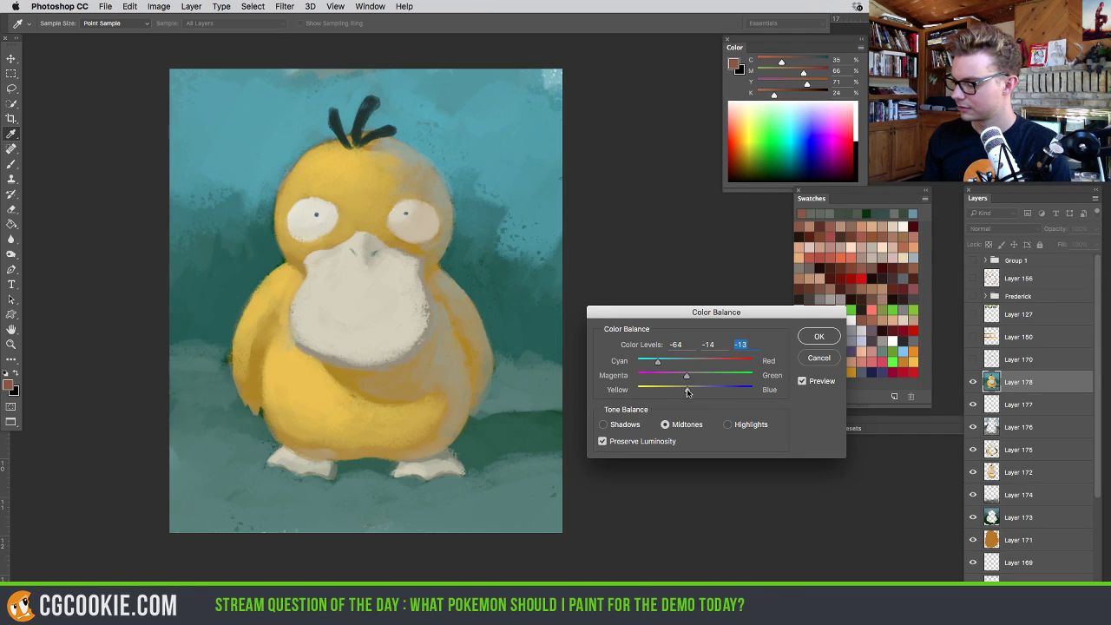
Shift the highlights to about -3 toward cyan and -10 toward yellow, and apply the Color Balance adjustment
click(723, 422)
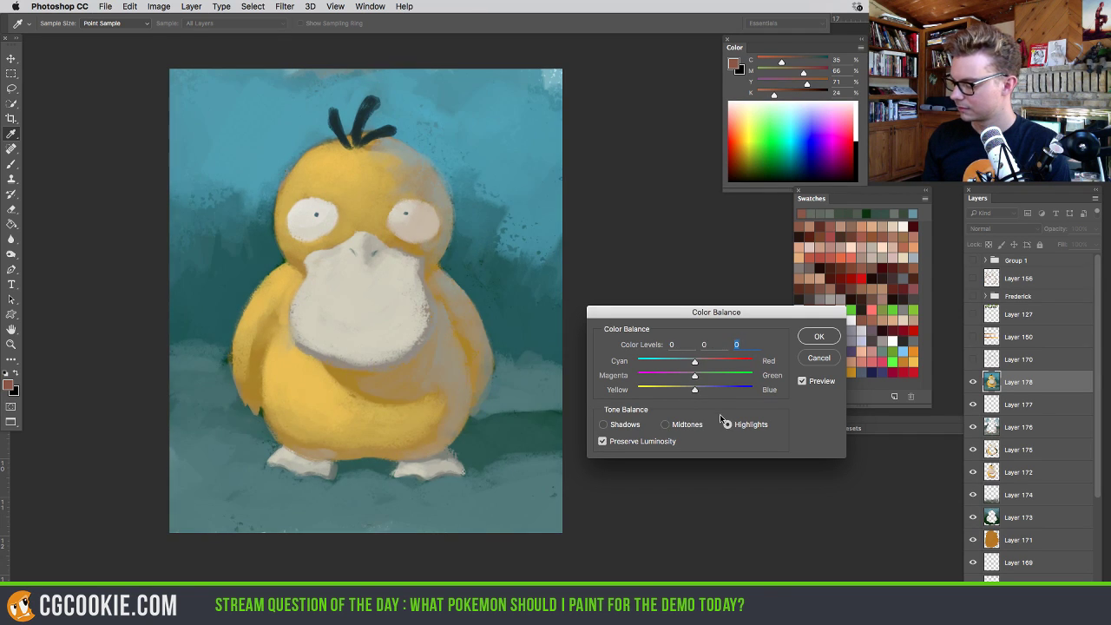
mouse_move(695, 393)
mouse_down()
mouse_move(672, 394)
mouse_move(710, 395)
mouse_move(678, 392)
mouse_move(690, 391)
mouse_up()
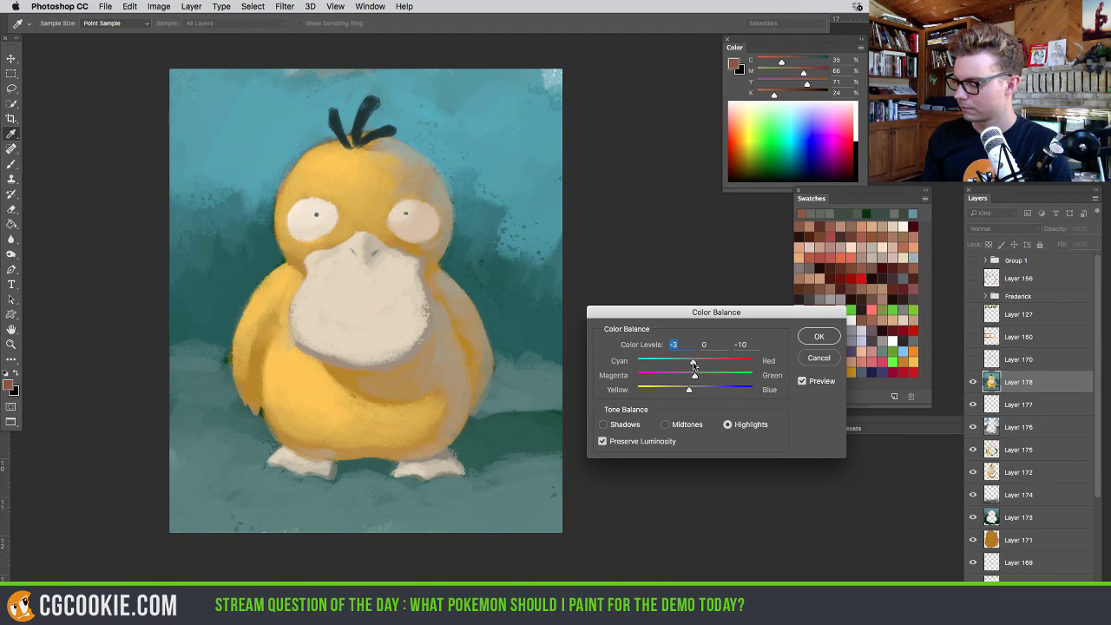
click(820, 335)
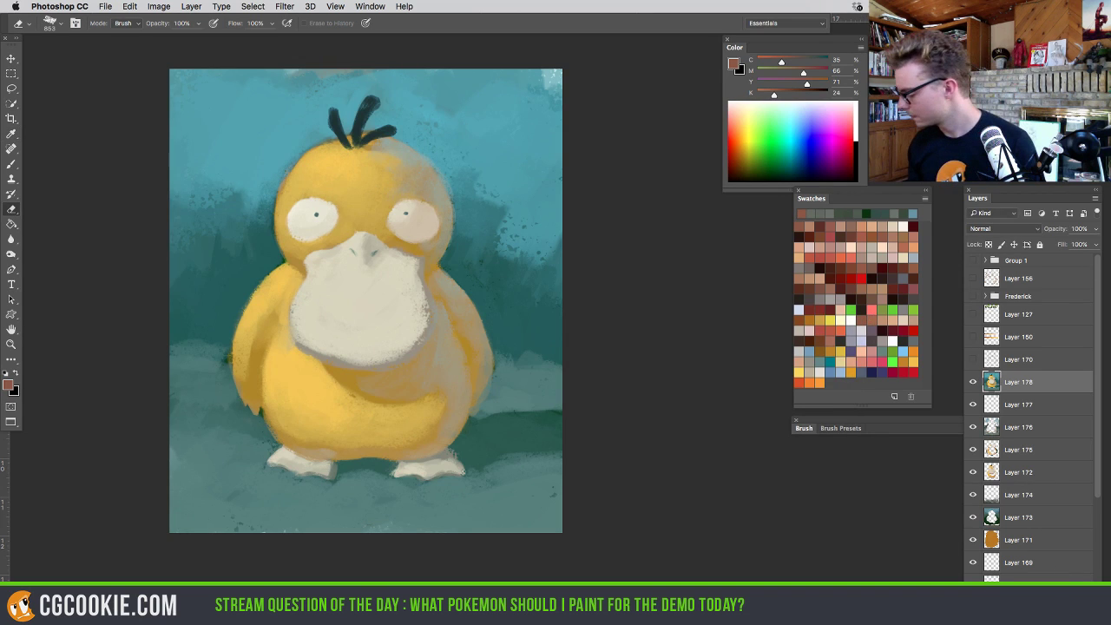
Add a new layer and brush broad strokes of sampled light teal over the background and ground surrounding Psyduck
key(ctrl+shift+alt+n)
key(b)
alt+click(248, 231)
drag(248, 231, 260, 217)
drag(256, 152, 215, 178)
alt+click(279, 149)
mouse_move(278, 149)
mouse_down()
mouse_move(271, 177)
mouse_move(252, 137)
mouse_move(232, 185)
mouse_move(190, 165)
mouse_move(218, 291)
mouse_move(235, 287)
mouse_move(214, 254)
mouse_move(184, 300)
mouse_move(227, 322)
mouse_move(191, 385)
mouse_up()
mouse_move(492, 224)
mouse_down()
mouse_move(479, 267)
mouse_move(466, 151)
mouse_move(478, 245)
mouse_move(525, 310)
mouse_move(517, 324)
mouse_move(530, 342)
mouse_move(515, 345)
mouse_move(513, 411)
mouse_move(500, 412)
mouse_move(520, 456)
mouse_up()
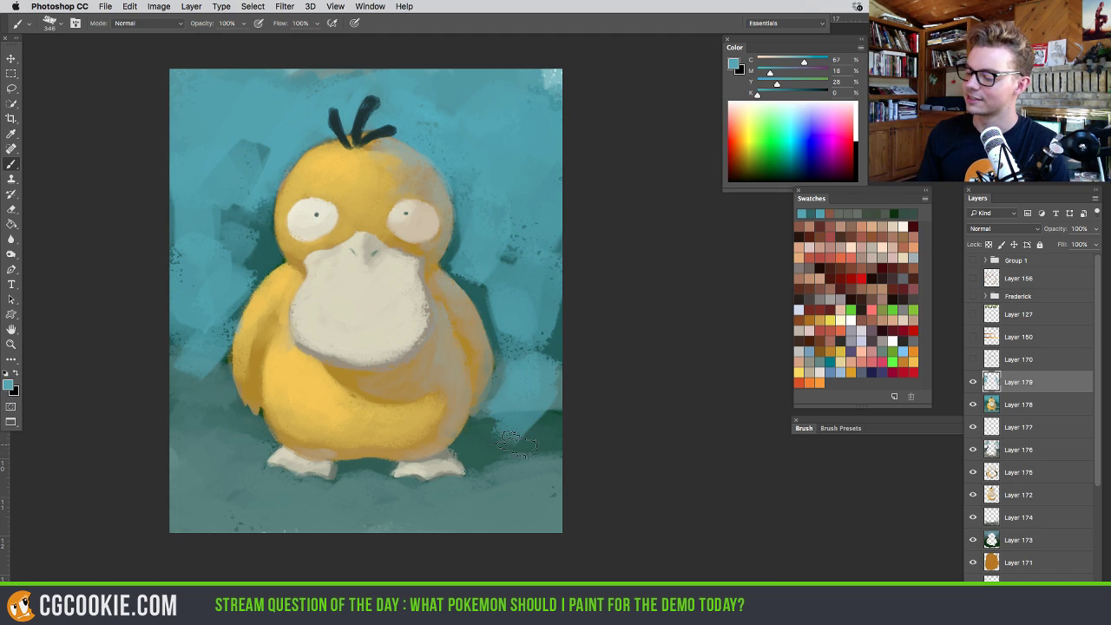
mouse_move(217, 416)
mouse_down()
mouse_move(183, 434)
mouse_move(191, 499)
mouse_move(260, 510)
mouse_up()
mouse_move(486, 499)
mouse_down()
mouse_move(522, 460)
mouse_move(506, 417)
mouse_move(504, 474)
mouse_move(545, 488)
mouse_move(304, 521)
mouse_up()
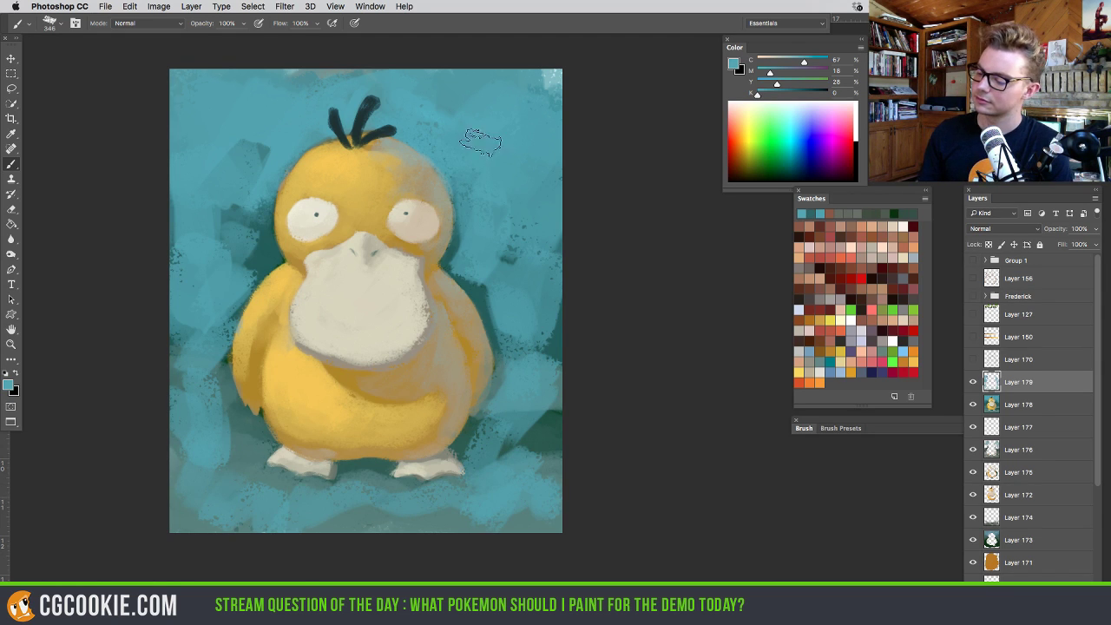
Add a new layer in Color blend mode and tint Psyduck's outer left wing and lower belly with sampled teal
drag(530, 318, 524, 318)
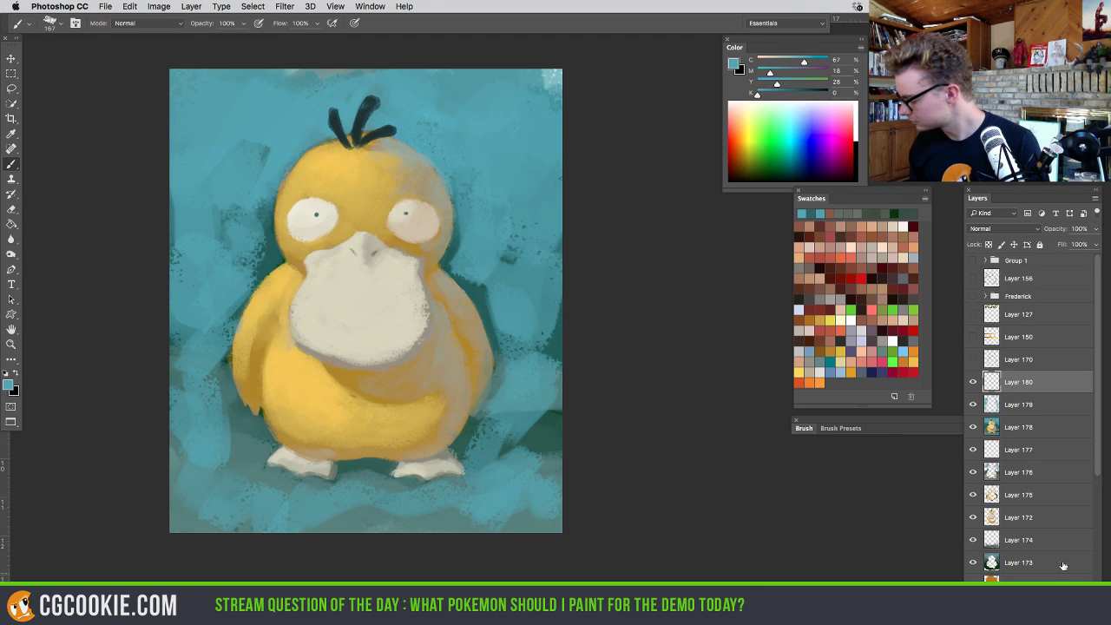
click(998, 229)
click(979, 479)
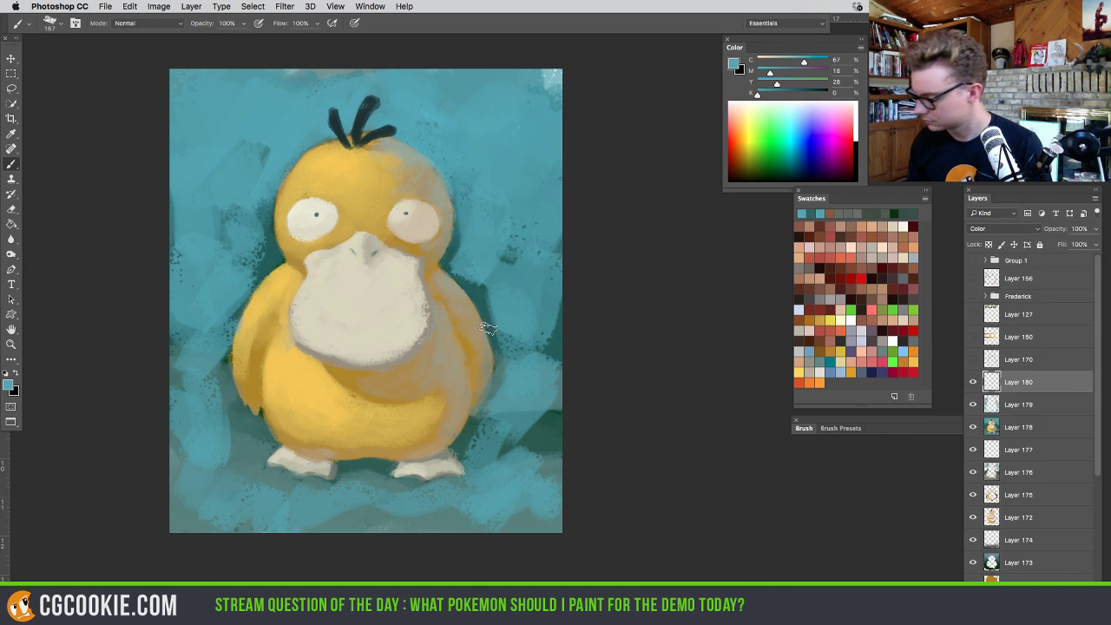
alt+click(256, 271)
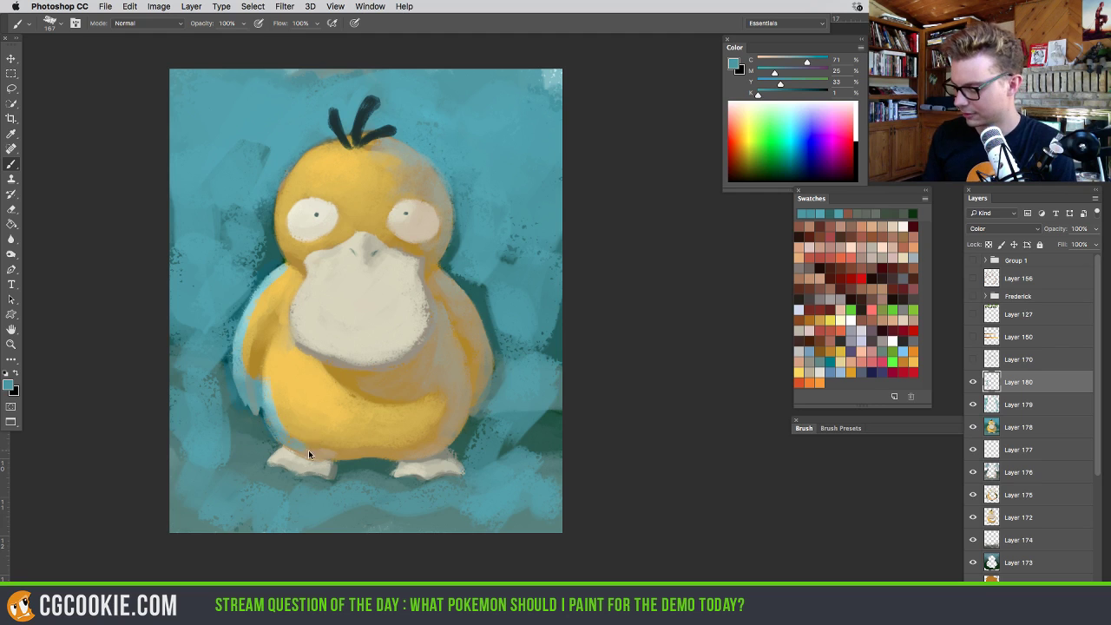
mouse_move(308, 453)
mouse_down()
mouse_move(286, 438)
mouse_move(344, 459)
mouse_move(278, 429)
mouse_move(360, 439)
mouse_move(334, 445)
mouse_move(270, 417)
mouse_move(387, 451)
mouse_move(473, 423)
mouse_up()
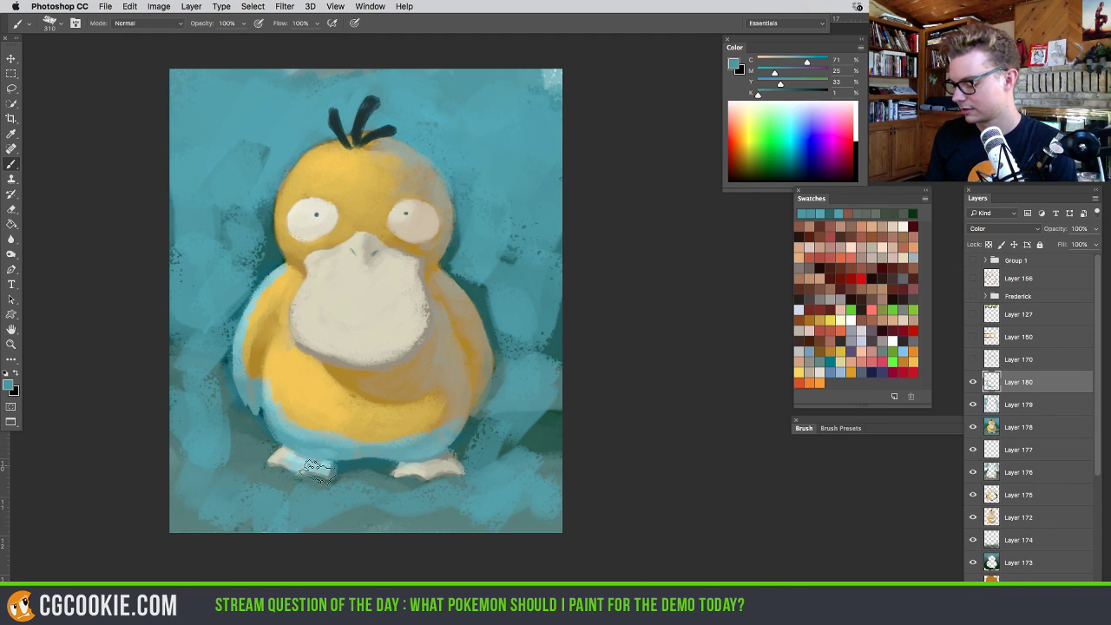
Extend the teal tint over Psyduck's feet, the outer right wing and around the edge of the head
drag(317, 468, 334, 466)
mouse_move(460, 423)
mouse_down()
mouse_move(469, 275)
mouse_move(485, 385)
mouse_move(476, 378)
mouse_move(472, 415)
mouse_move(499, 347)
mouse_up()
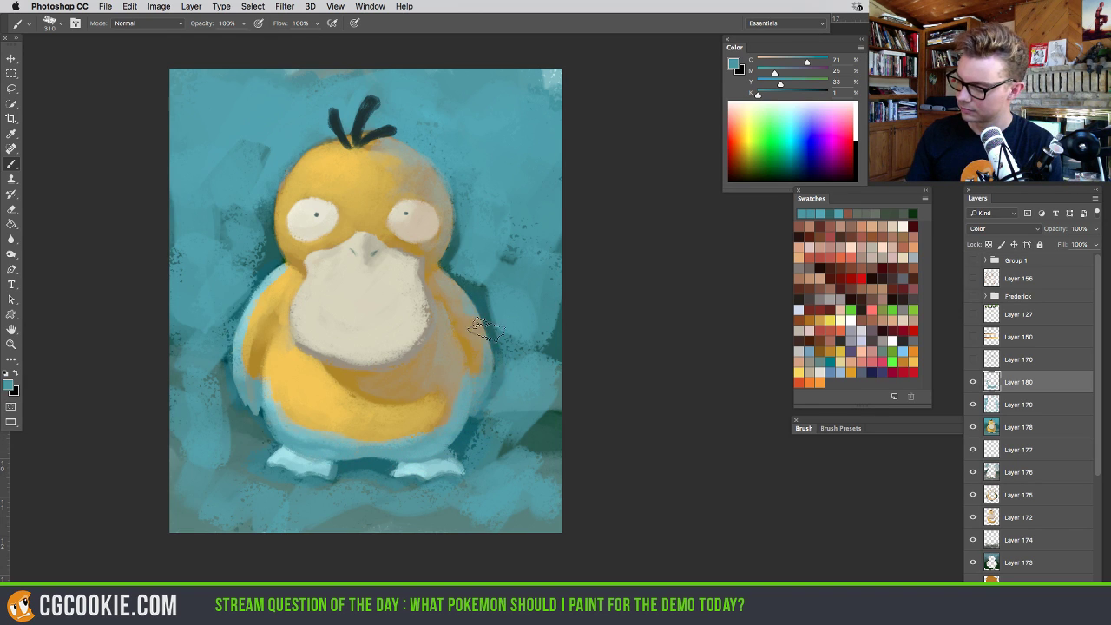
drag(456, 279, 439, 267)
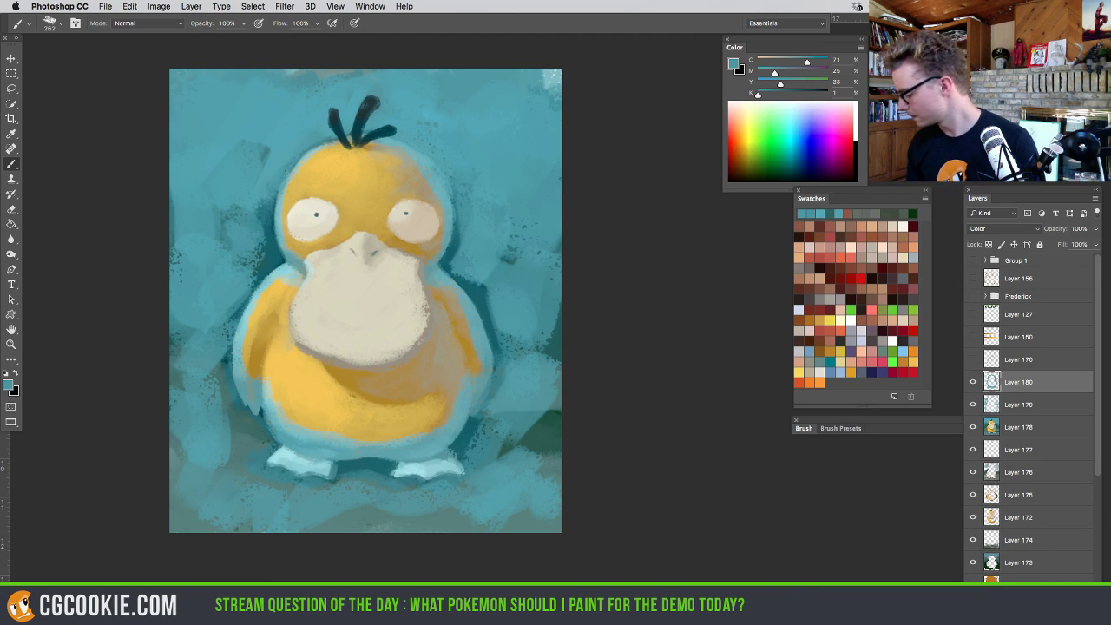
Add a new layer and paint scattered patches of sampled dark teal across the background on both sides of Psyduck
key(ctrl+alt+shift+n)
alt+click(461, 238)
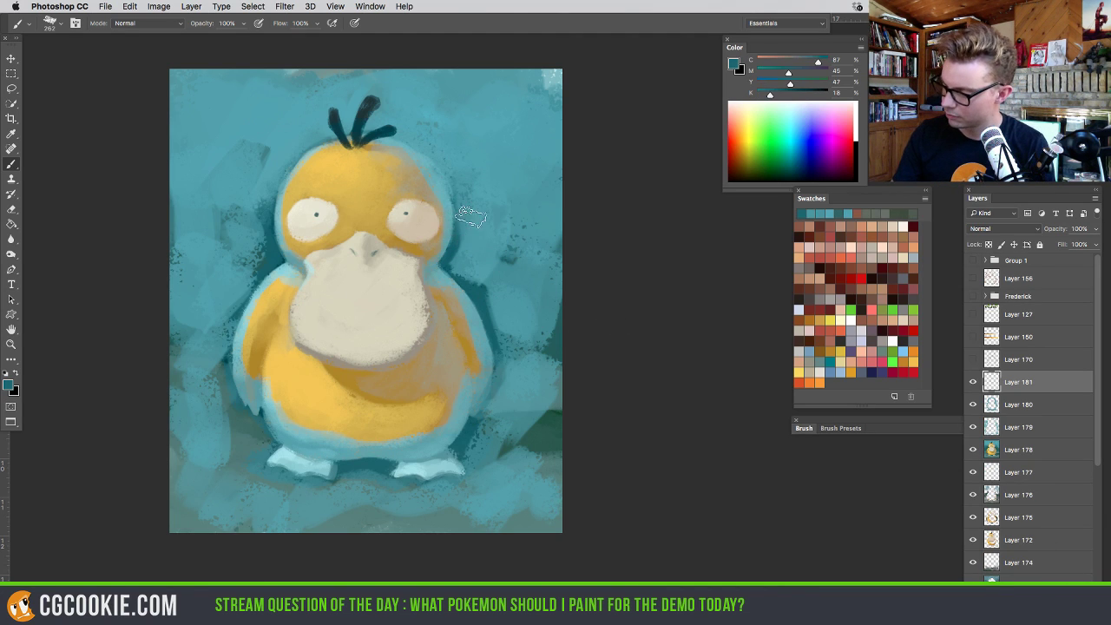
mouse_move(469, 234)
mouse_down()
mouse_move(434, 144)
mouse_move(466, 196)
mouse_up()
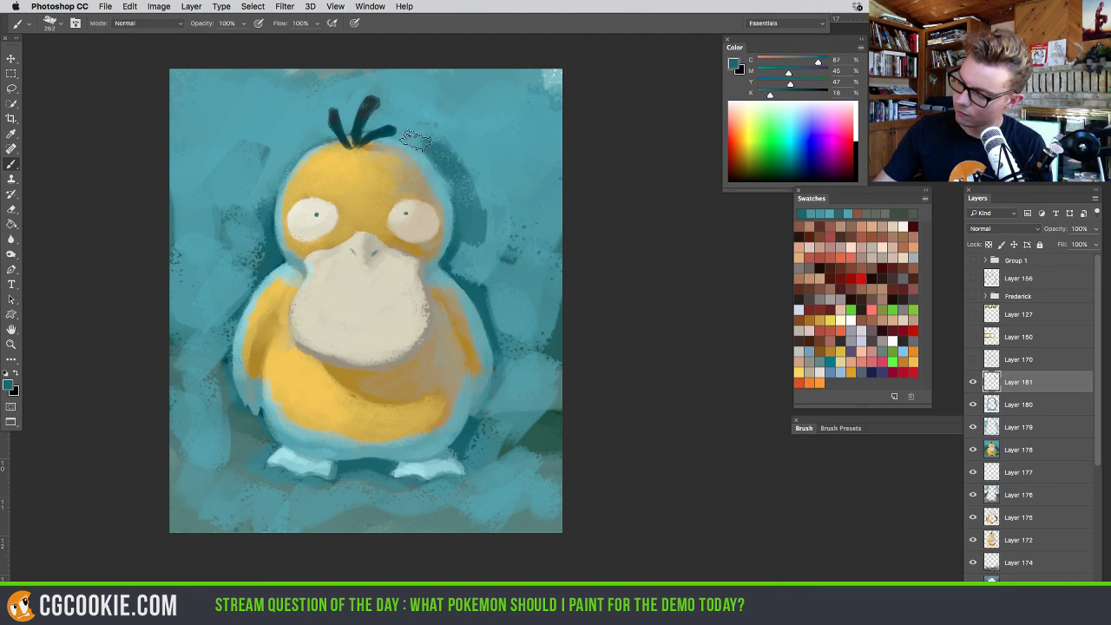
mouse_move(415, 140)
mouse_down()
mouse_move(499, 158)
mouse_move(481, 220)
mouse_move(490, 242)
mouse_move(465, 169)
mouse_move(502, 240)
mouse_move(529, 227)
mouse_move(553, 244)
mouse_move(527, 164)
mouse_move(545, 138)
mouse_move(540, 201)
mouse_up()
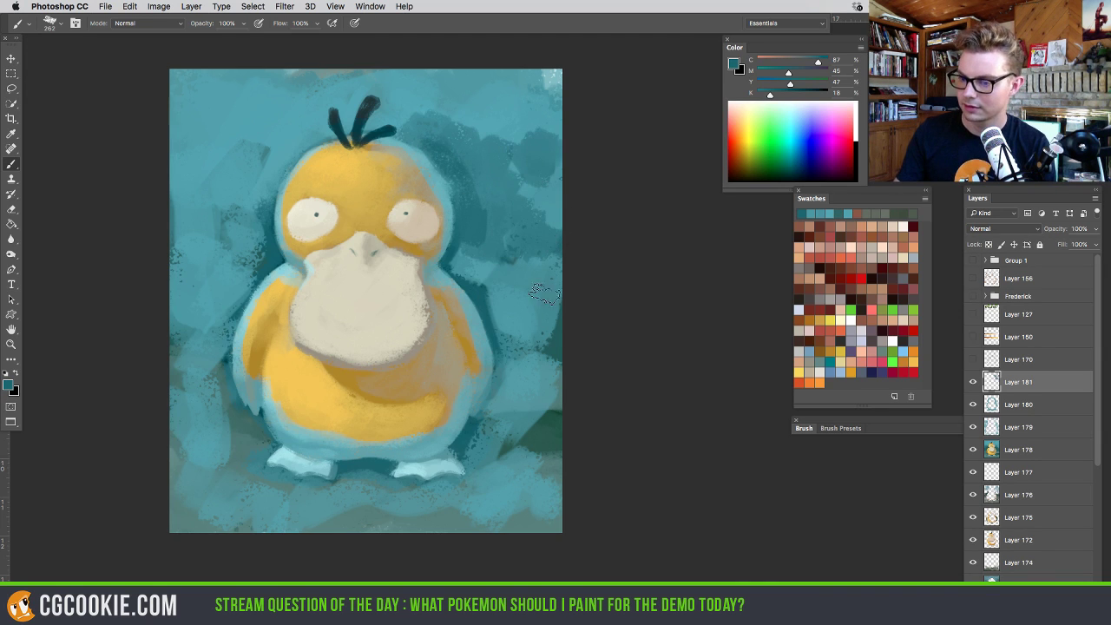
mouse_move(544, 296)
mouse_down()
mouse_move(509, 297)
mouse_move(546, 294)
mouse_move(499, 314)
mouse_move(527, 303)
mouse_move(537, 370)
mouse_move(511, 385)
mouse_move(526, 388)
mouse_move(499, 405)
mouse_move(492, 437)
mouse_move(539, 437)
mouse_move(480, 461)
mouse_move(474, 453)
mouse_move(503, 492)
mouse_move(419, 529)
mouse_move(423, 501)
mouse_move(499, 516)
mouse_up()
mouse_move(240, 212)
mouse_down()
mouse_move(227, 228)
mouse_move(244, 222)
mouse_move(192, 193)
mouse_move(273, 130)
mouse_move(286, 160)
mouse_move(299, 139)
mouse_move(184, 117)
mouse_move(217, 82)
mouse_move(291, 87)
mouse_up()
mouse_move(206, 236)
mouse_down()
mouse_move(182, 373)
mouse_move(191, 408)
mouse_move(174, 447)
mouse_move(209, 514)
mouse_up()
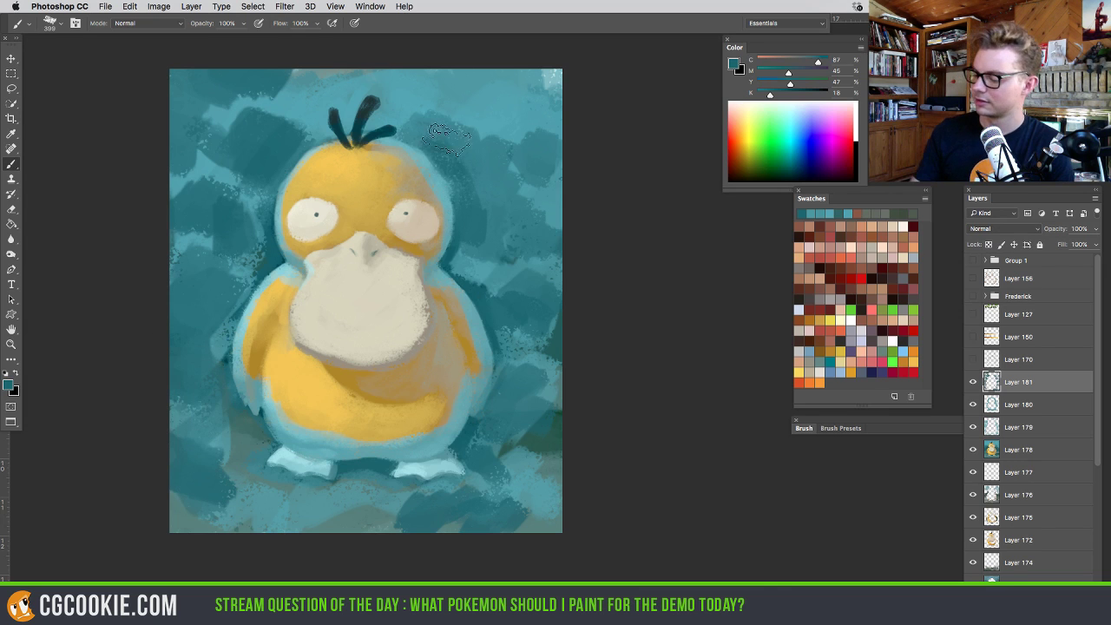
Paint more dark teal patches along the upper background above and beside Psyduck's head with a 399 px brush
mouse_move(403, 73)
mouse_down()
mouse_move(455, 100)
mouse_move(521, 104)
mouse_up()
drag(373, 60, 252, 100)
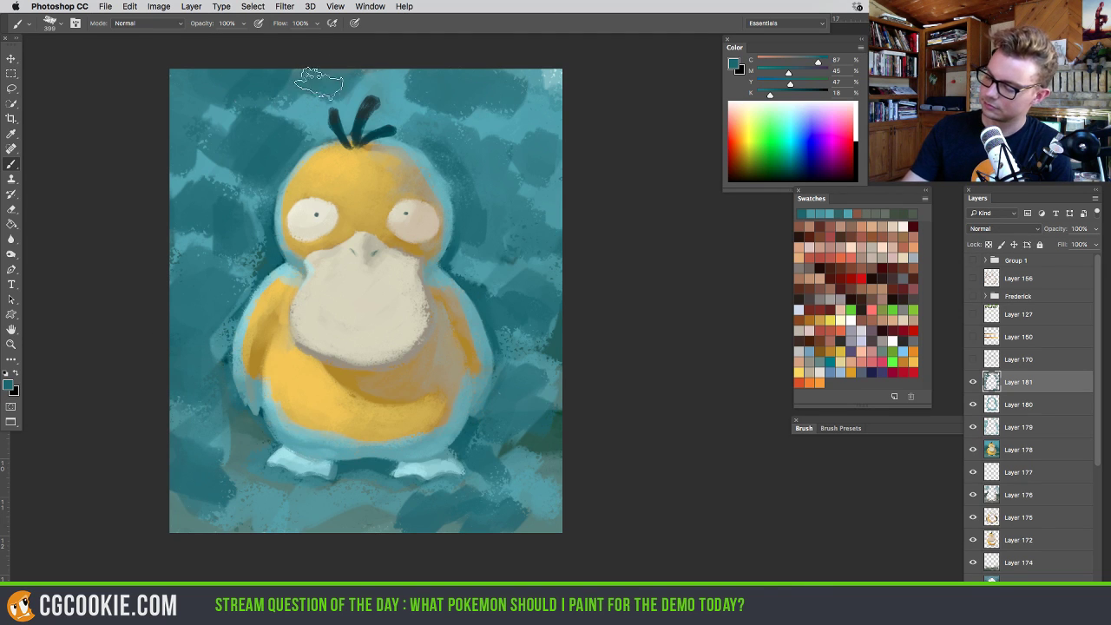
drag(455, 96, 525, 126)
mouse_move(452, 73)
mouse_down()
mouse_move(269, 83)
mouse_move(178, 186)
mouse_up()
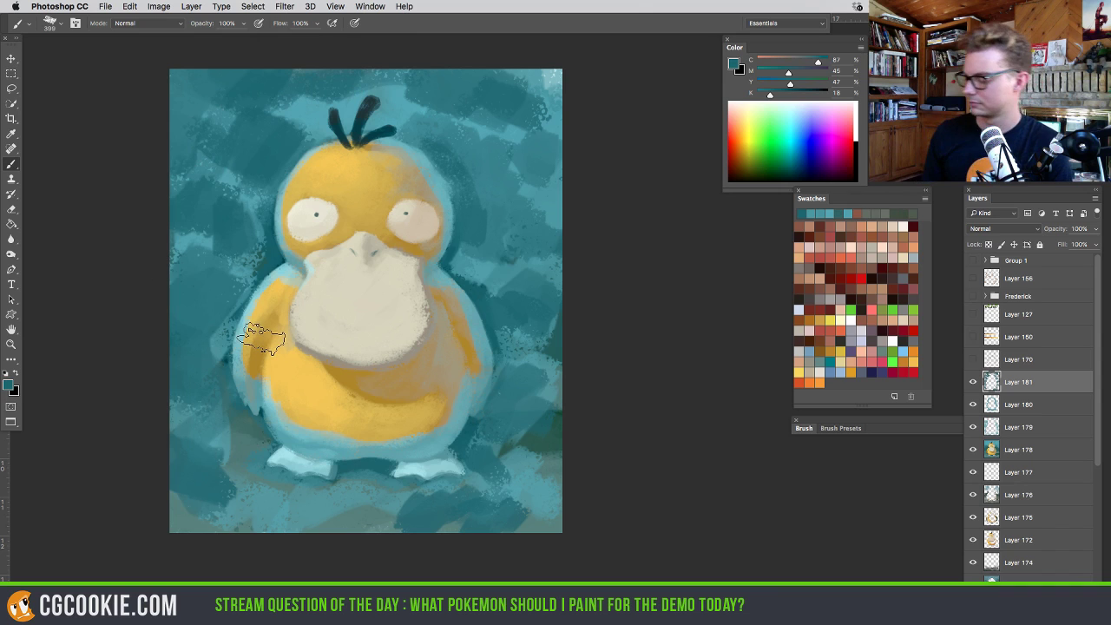
Add a new layer and paint a small off-white highlight on the left edge of Psyduck's head with a fine brush
key(super+shift+alt+n)
drag(508, 316, 521, 297)
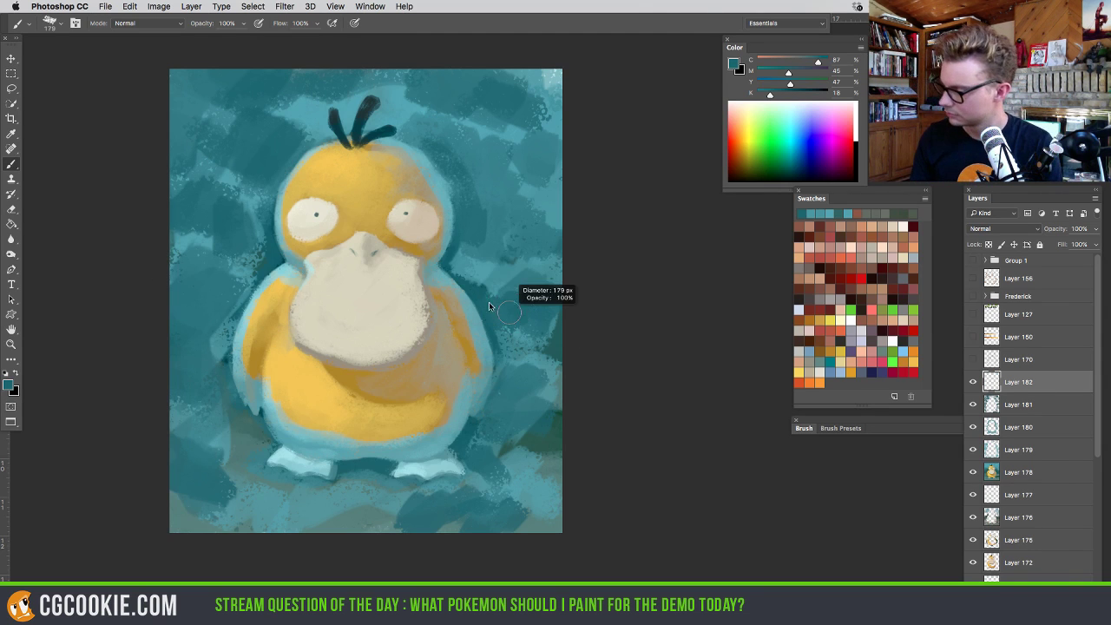
click(739, 105)
drag(462, 276, 450, 277)
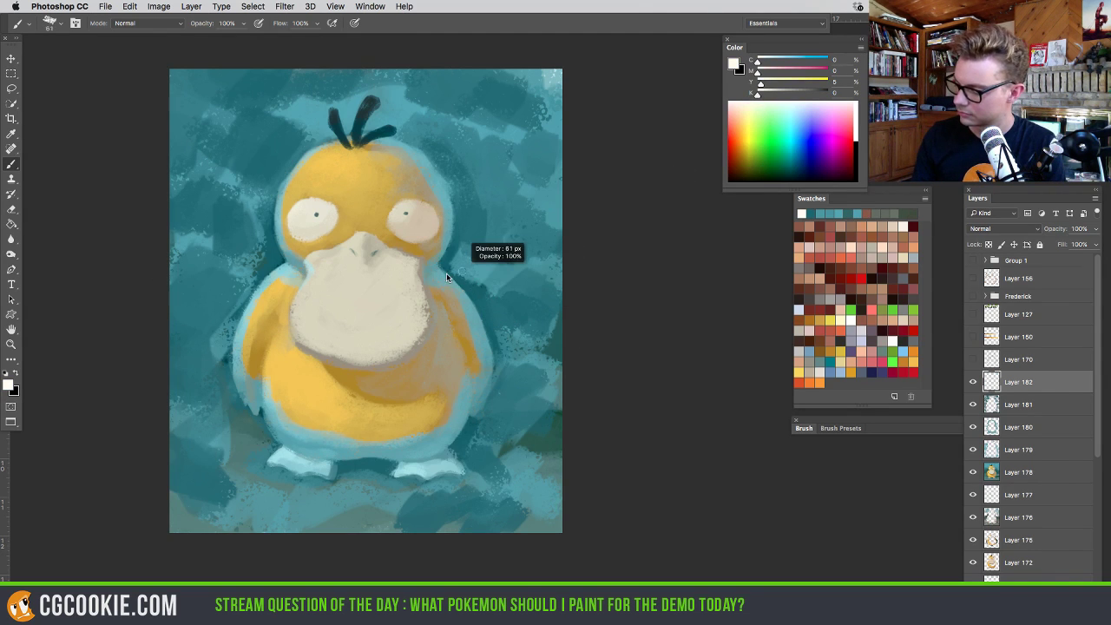
drag(323, 212, 279, 217)
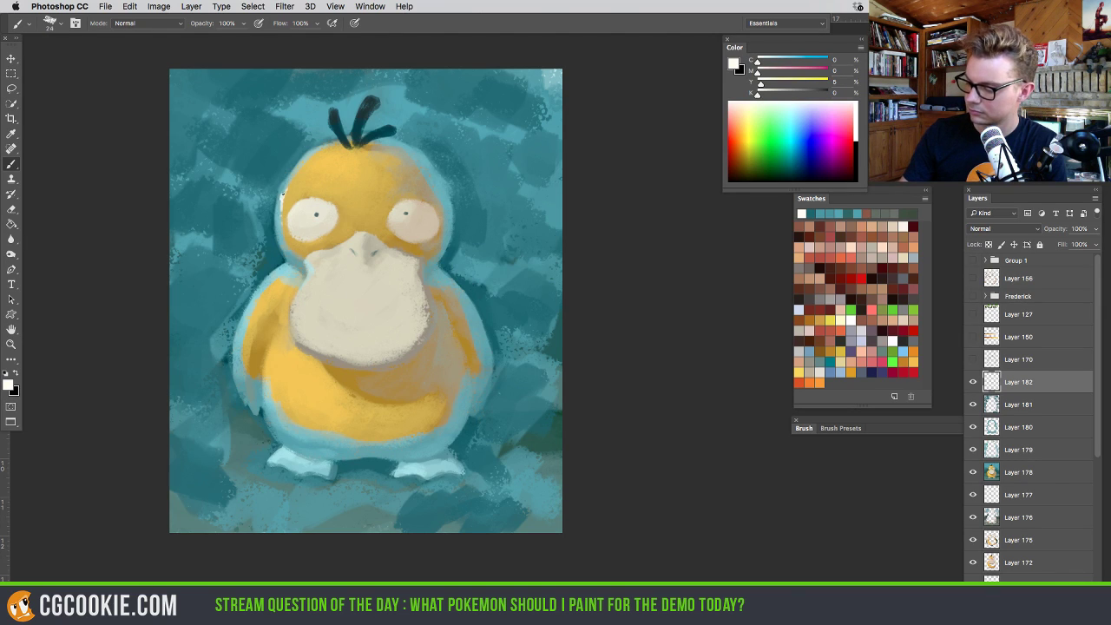
Dab off-white highlights along Psyduck's wing and body edges and scatter white flecks across the background with a 40 px brush
drag(266, 306, 270, 309)
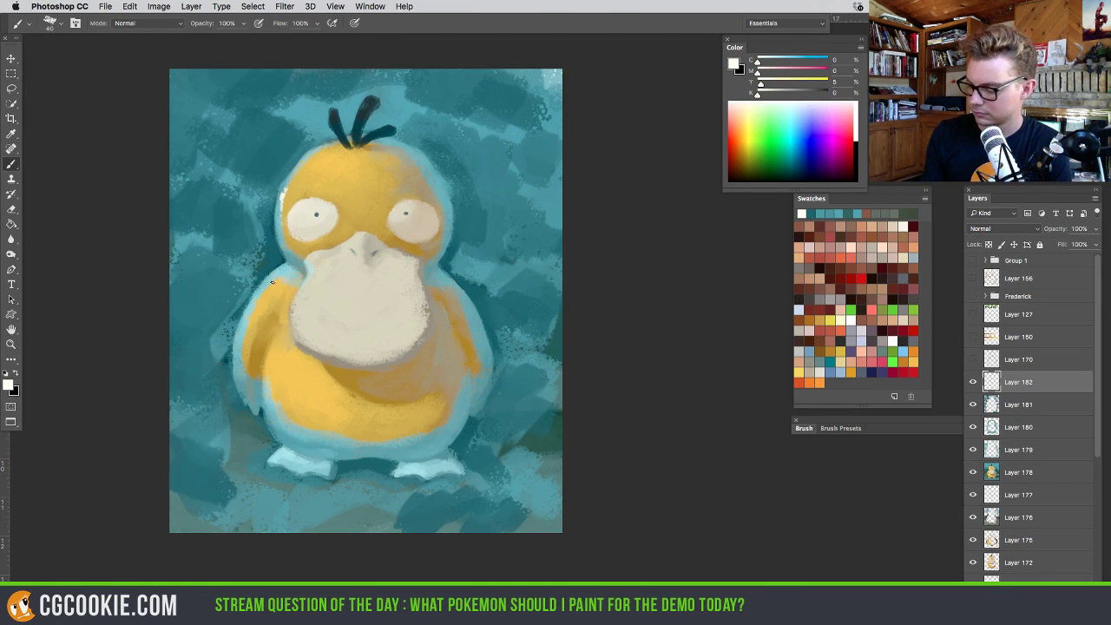
click(279, 282)
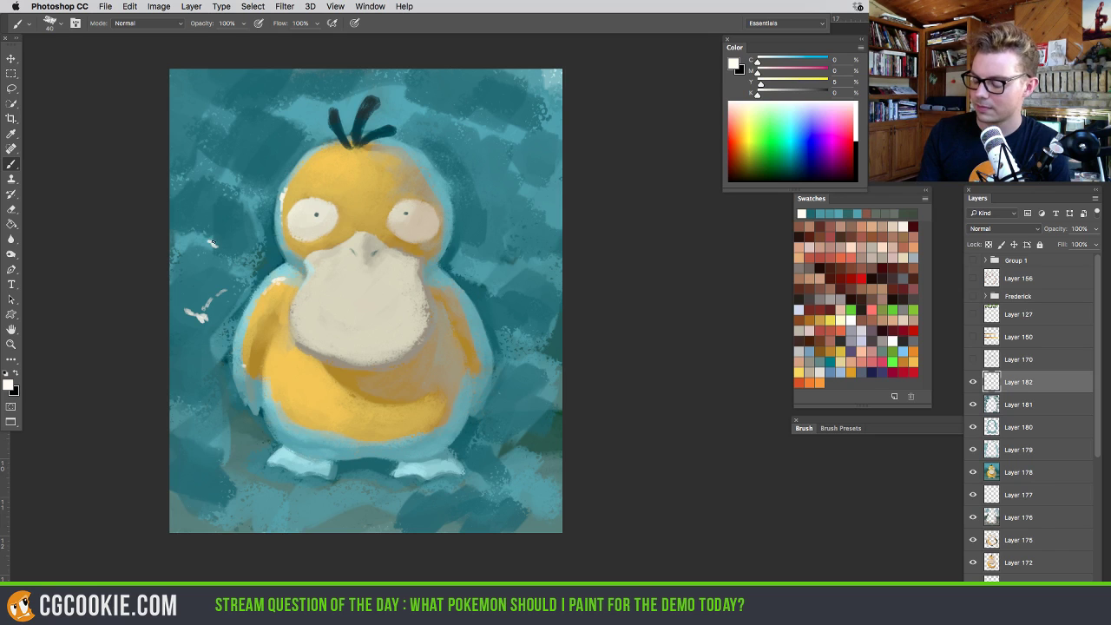
drag(212, 244, 197, 235)
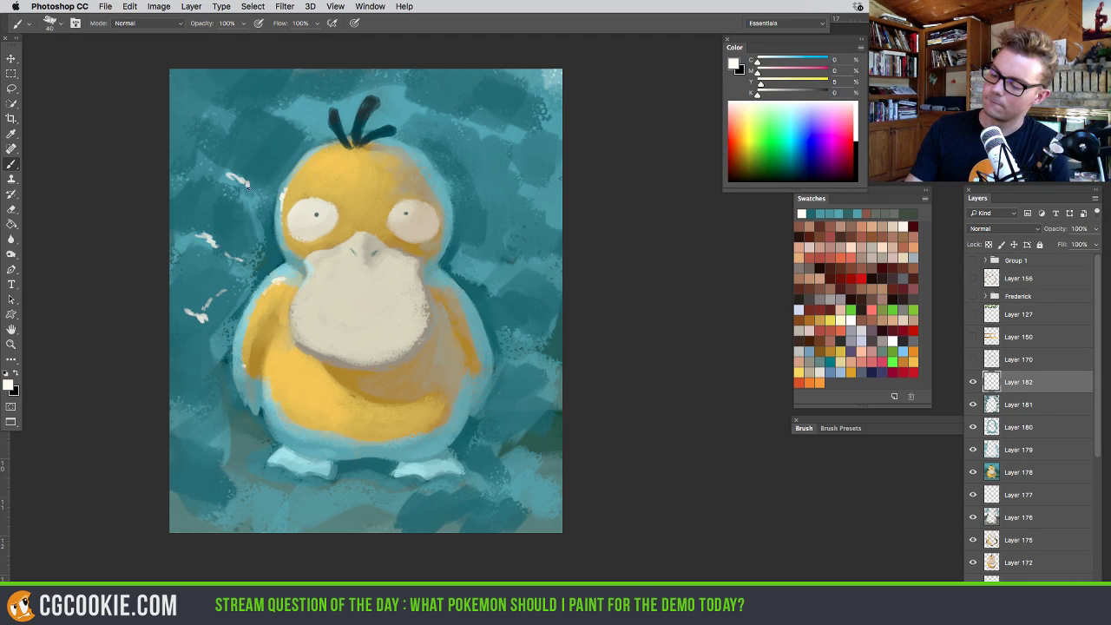
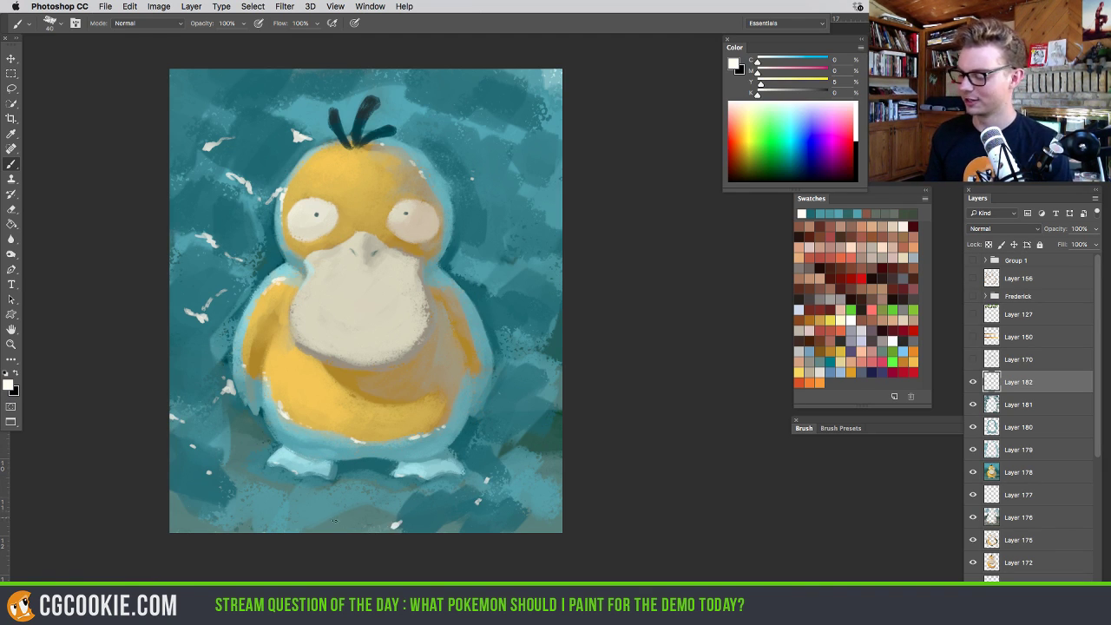
click(539, 455)
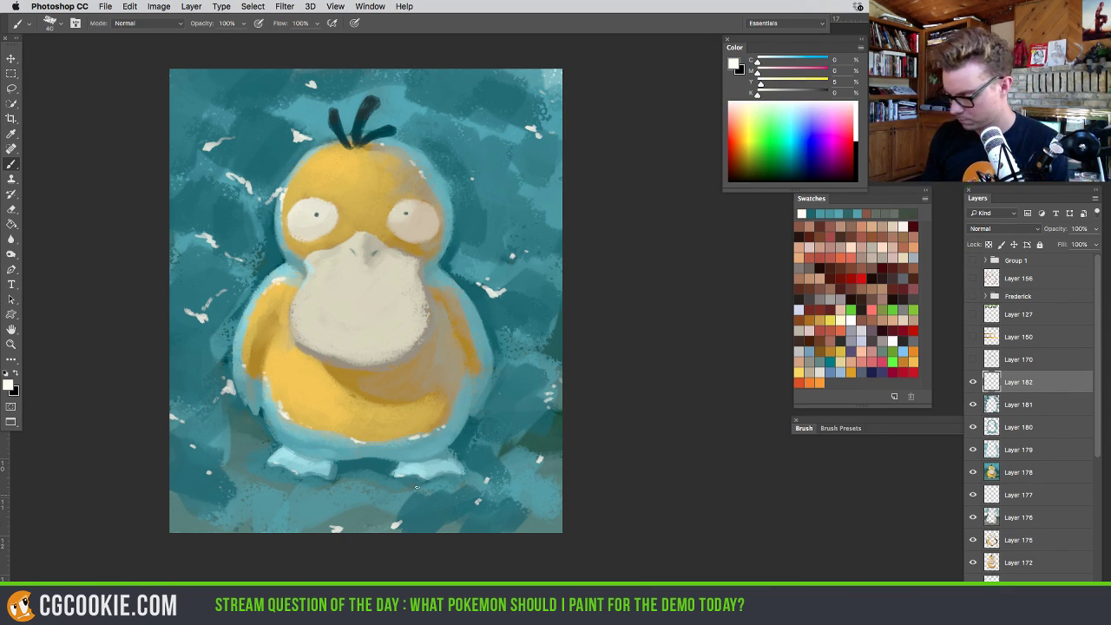
Add a new layer in Multiply blend mode and darken the background around Psyduck with broad strokes of sampled dark teal
alt+click(537, 373)
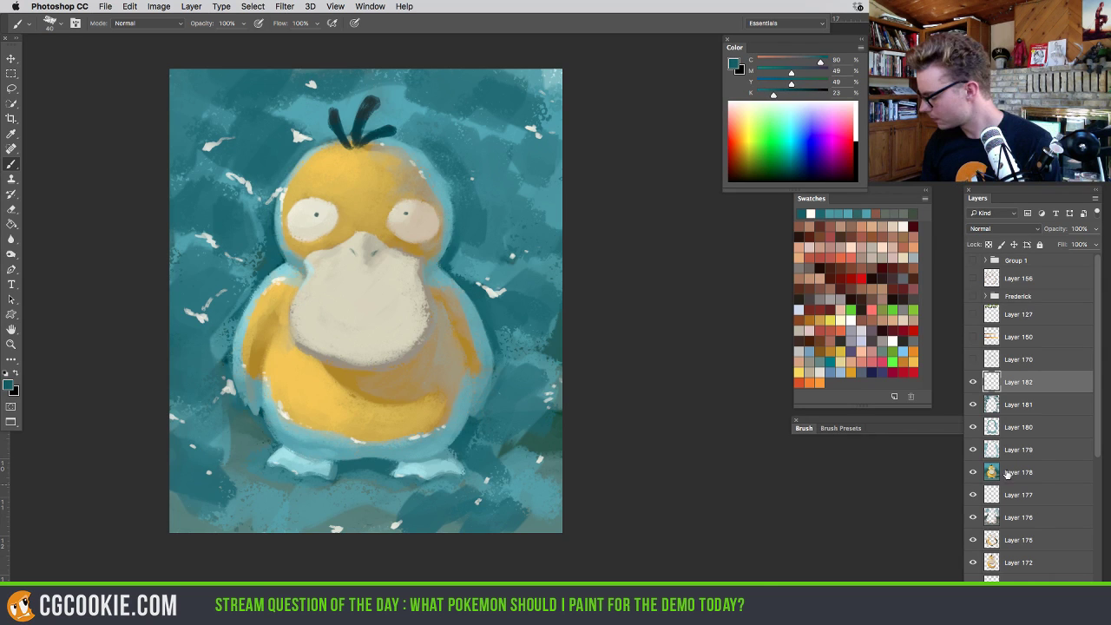
key(ctrl+shift+alt+n)
click(998, 229)
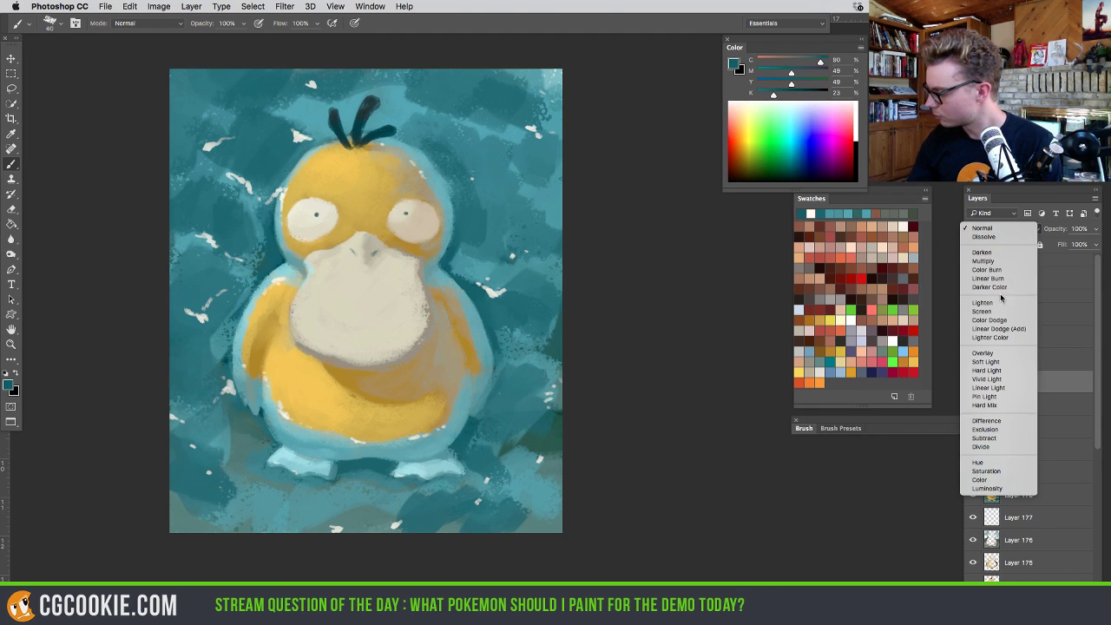
click(1004, 260)
drag(521, 321, 573, 326)
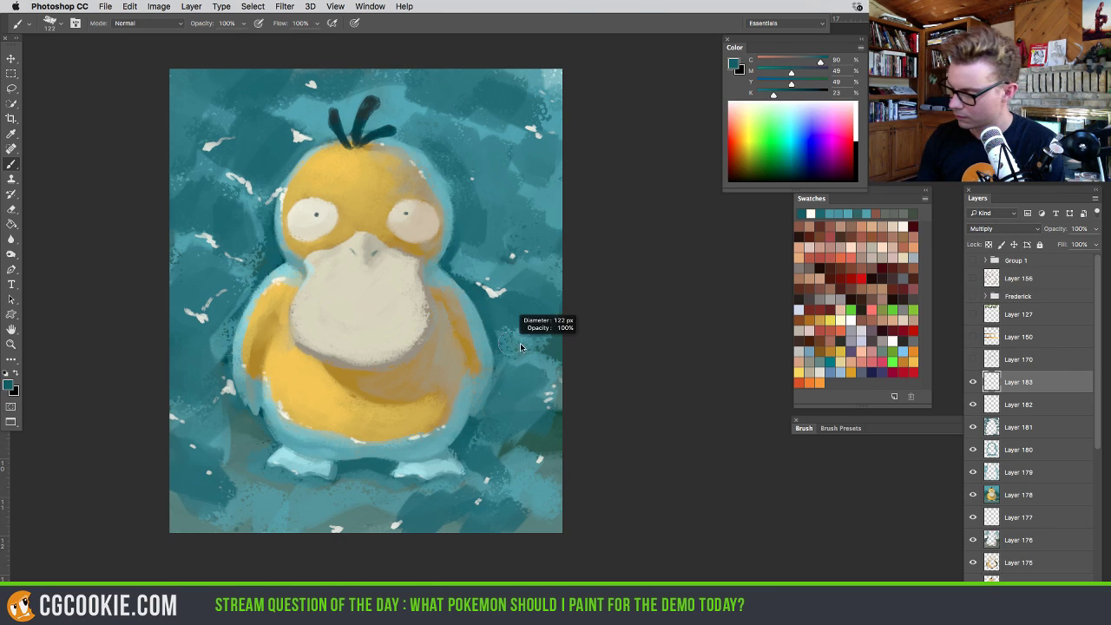
mouse_move(508, 260)
mouse_down()
mouse_move(474, 252)
mouse_move(488, 283)
mouse_move(470, 184)
mouse_move(498, 217)
mouse_move(538, 218)
mouse_move(559, 254)
mouse_move(549, 320)
mouse_move(506, 308)
mouse_move(519, 346)
mouse_move(521, 387)
mouse_move(512, 332)
mouse_move(512, 411)
mouse_move(539, 330)
mouse_move(557, 382)
mouse_move(495, 428)
mouse_move(488, 369)
mouse_move(473, 449)
mouse_move(508, 501)
mouse_move(497, 514)
mouse_move(487, 487)
mouse_move(538, 528)
mouse_up()
mouse_move(473, 187)
mouse_down()
mouse_move(421, 124)
mouse_move(442, 150)
mouse_move(365, 113)
mouse_move(378, 76)
mouse_move(393, 88)
mouse_move(495, 74)
mouse_move(547, 97)
mouse_move(530, 221)
mouse_up()
mouse_move(303, 109)
mouse_down()
mouse_move(265, 152)
mouse_move(338, 110)
mouse_move(273, 155)
mouse_move(293, 113)
mouse_move(202, 141)
mouse_move(188, 99)
mouse_move(166, 81)
mouse_move(215, 293)
mouse_move(213, 241)
mouse_move(186, 277)
mouse_move(167, 279)
mouse_move(162, 149)
mouse_move(239, 469)
mouse_up()
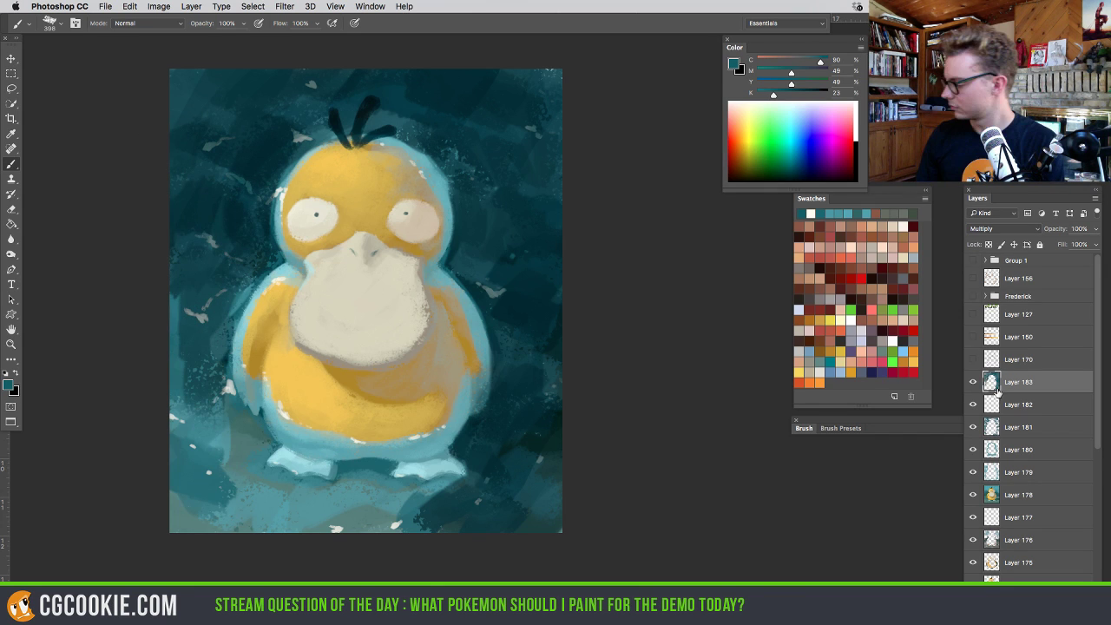
Return Layer 183 to its place above Layer 182 and darken the lower background around Psyduck's feet with broad teal strokes
drag(996, 391, 998, 411)
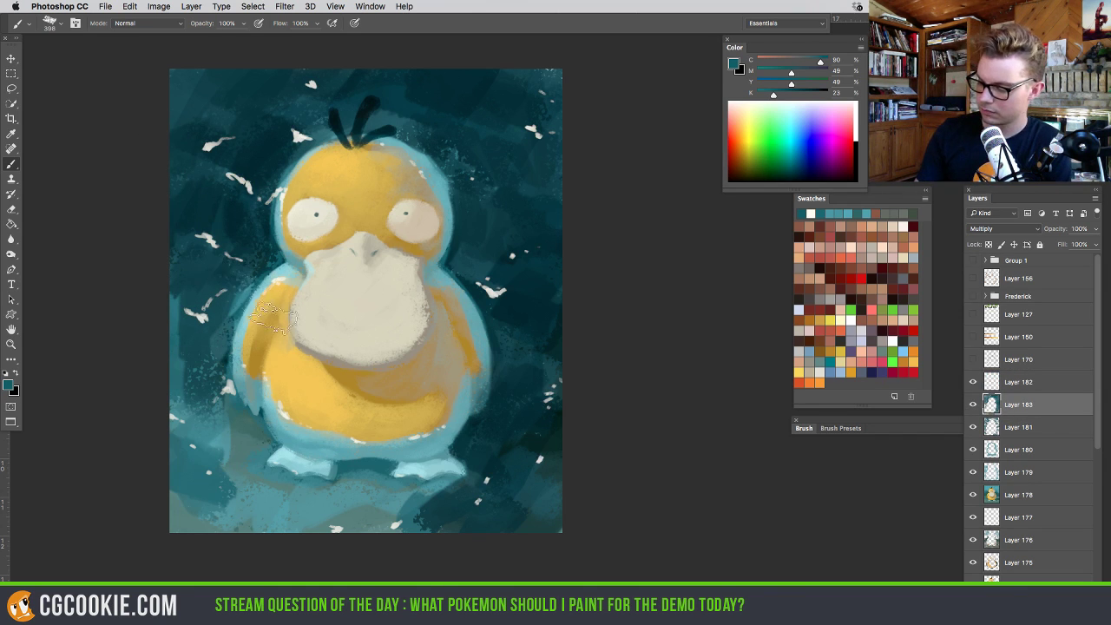
key(super+z)
mouse_move(236, 273)
mouse_down()
mouse_move(213, 339)
mouse_move(187, 312)
mouse_move(243, 438)
mouse_move(221, 382)
mouse_move(251, 416)
mouse_move(261, 457)
mouse_move(221, 479)
mouse_move(364, 473)
mouse_move(360, 497)
mouse_move(434, 500)
mouse_move(460, 521)
mouse_move(217, 512)
mouse_move(174, 434)
mouse_move(186, 473)
mouse_move(174, 486)
mouse_move(181, 421)
mouse_up()
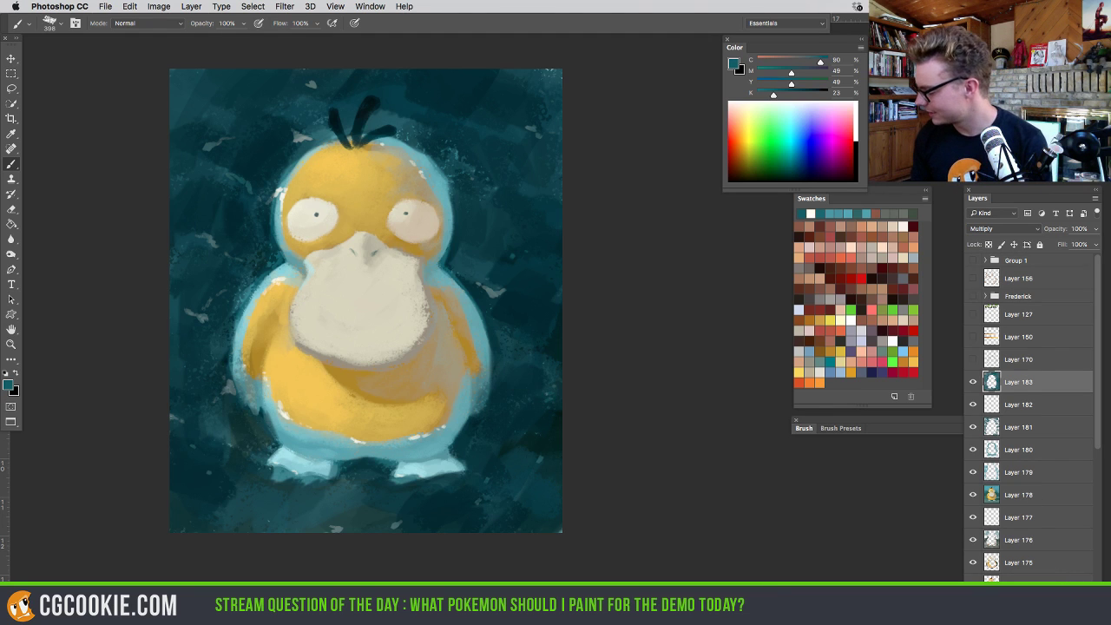
Add a new layer above the Multiply layer and set its blend mode to Overlay
key(ctrl+shift+alt+n)
click(1012, 228)
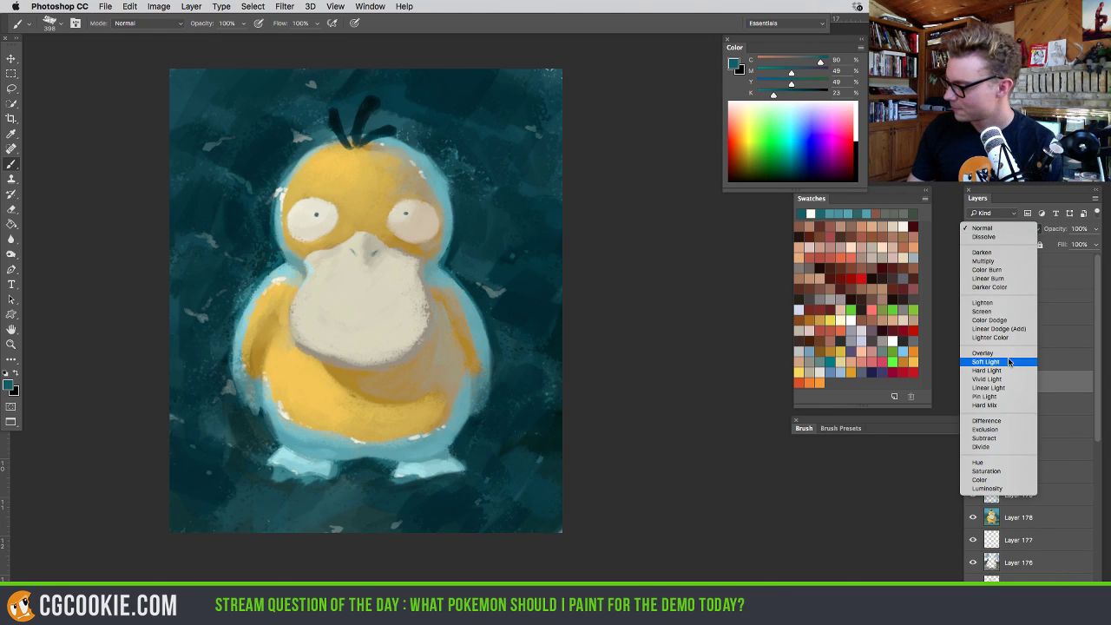
click(998, 393)
click(1005, 221)
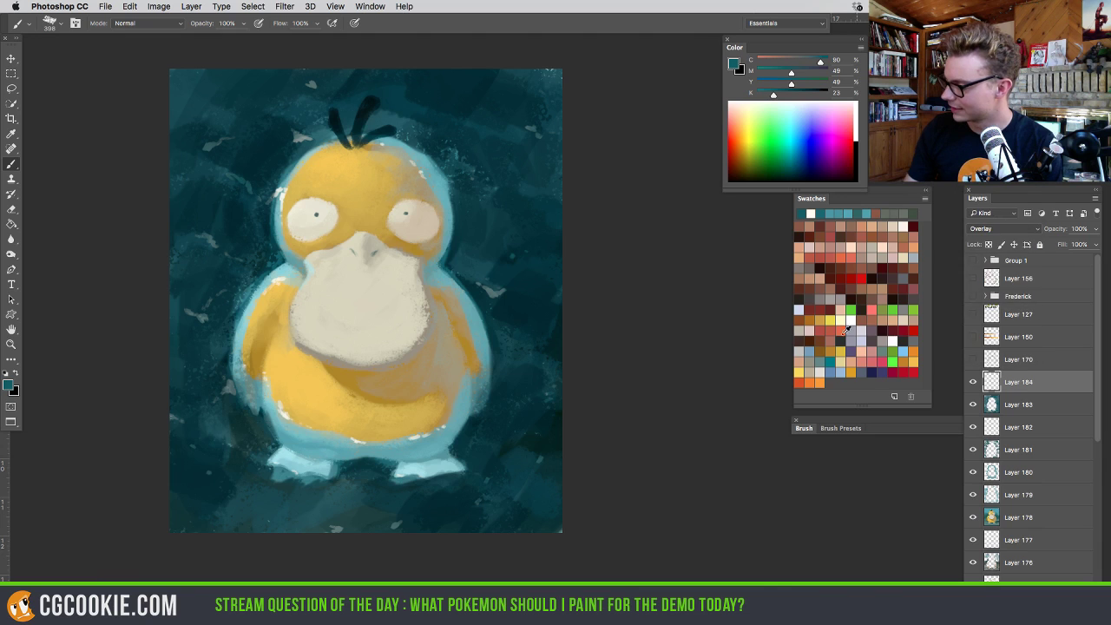
Brighten Psyduck's head, wing and belly with sampled yellow strokes on the Overlay layer, using a 306 px brush
click(800, 372)
mouse_move(330, 174)
mouse_down()
mouse_move(300, 189)
mouse_move(357, 188)
mouse_move(334, 176)
mouse_move(338, 150)
mouse_move(297, 201)
mouse_move(356, 149)
mouse_move(322, 157)
mouse_move(302, 210)
mouse_move(325, 207)
mouse_move(372, 169)
mouse_move(404, 172)
mouse_move(380, 230)
mouse_move(402, 236)
mouse_move(380, 146)
mouse_move(384, 244)
mouse_move(343, 179)
mouse_move(310, 204)
mouse_up()
alt+click(354, 182)
key(ctrl+z)
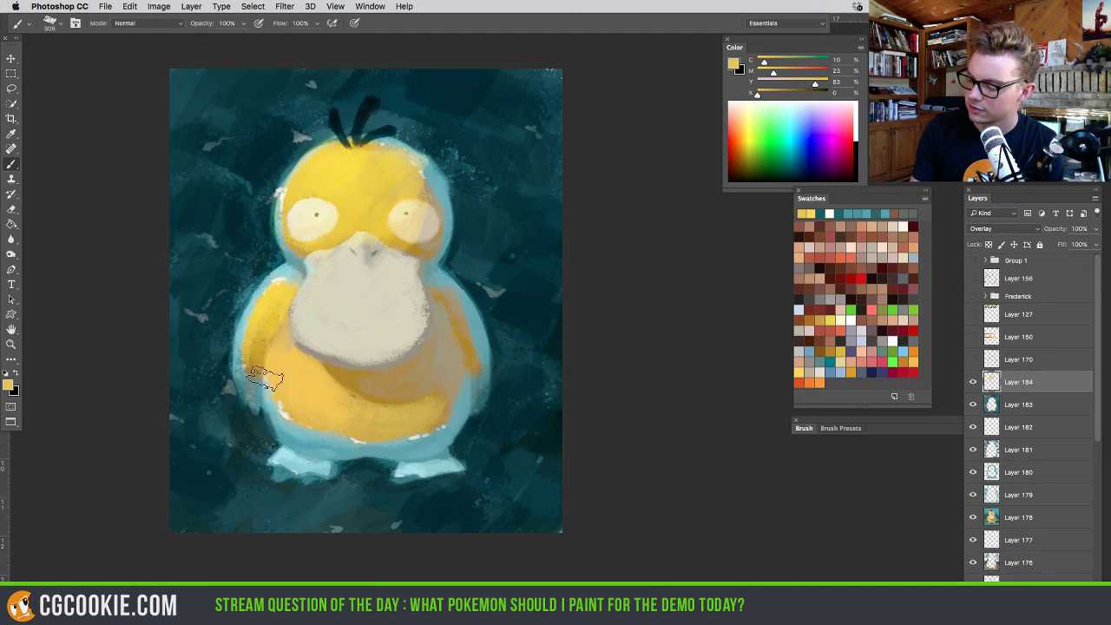
mouse_move(287, 372)
mouse_down()
mouse_move(318, 363)
mouse_move(312, 416)
mouse_move(365, 425)
mouse_up()
key(e)
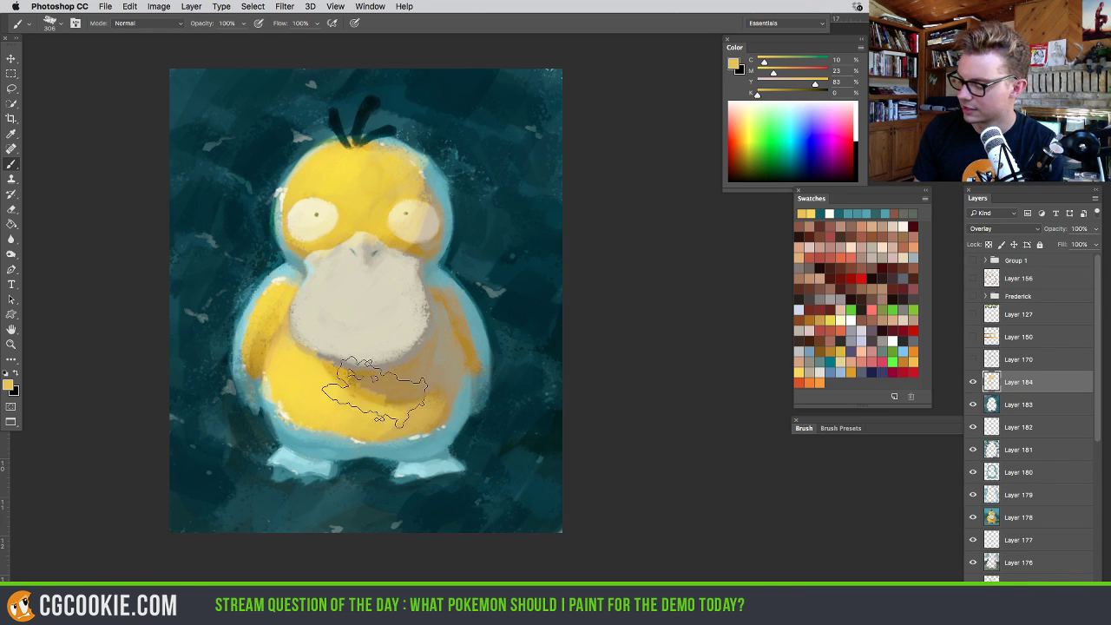
mouse_move(351, 352)
mouse_down()
mouse_move(381, 361)
mouse_move(400, 412)
mouse_up()
key(b)
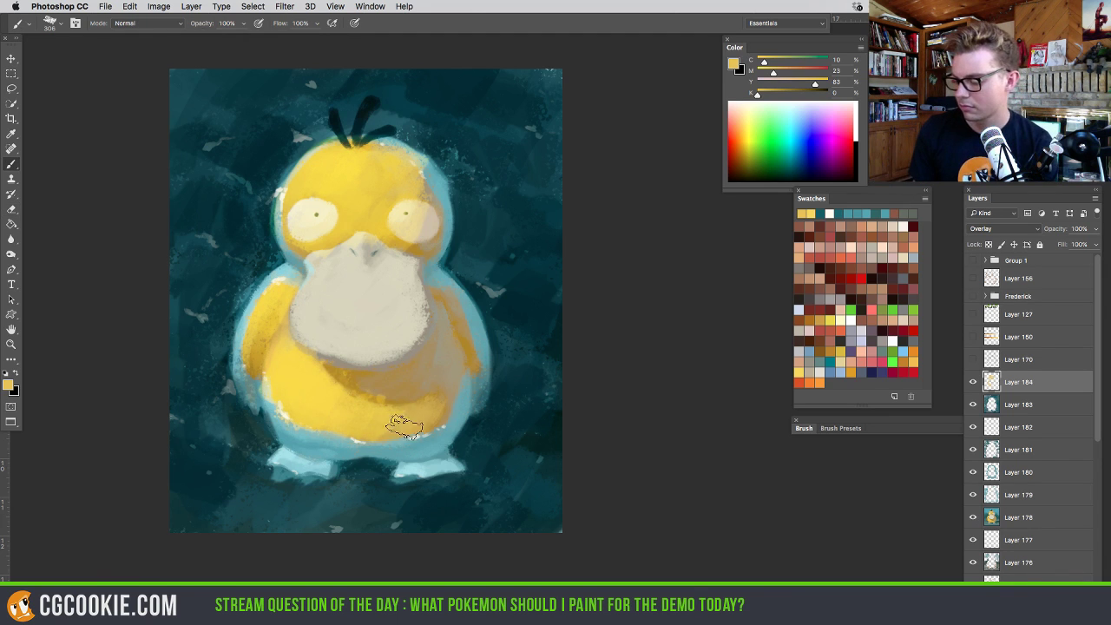
Brush a glow around Psyduck's outline with a 447 px brush, first in yellow and over it in sampled light teal
key(bracketright)
key(bracketright)
mouse_move(252, 408)
mouse_down()
mouse_move(222, 330)
mouse_move(278, 285)
mouse_move(293, 214)
mouse_move(293, 267)
mouse_up()
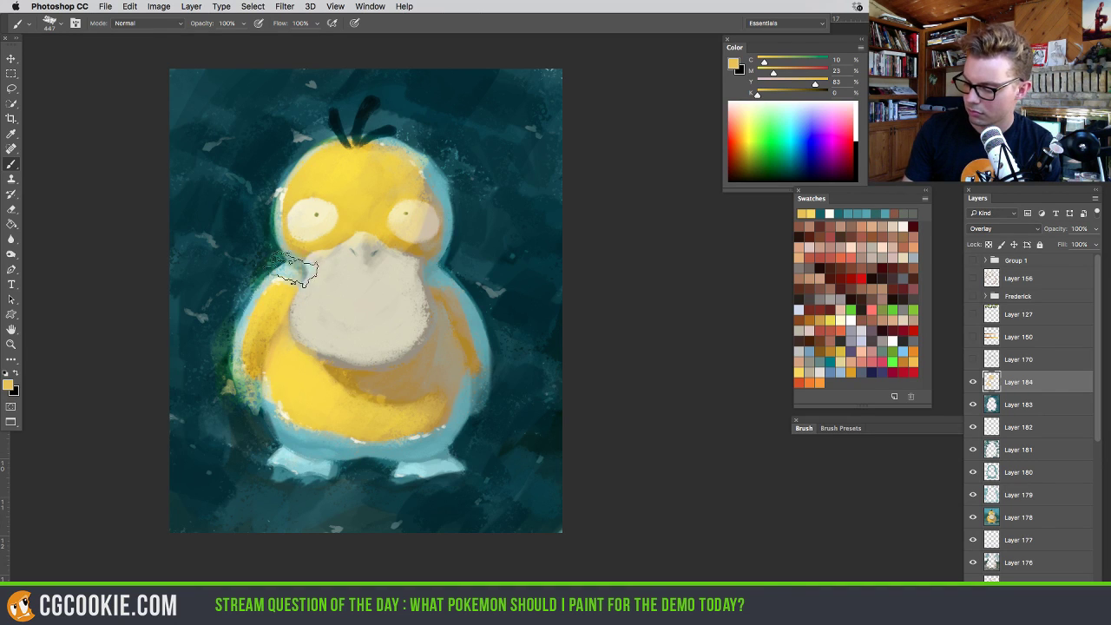
mouse_move(282, 447)
mouse_down()
mouse_move(379, 471)
mouse_move(474, 400)
mouse_move(450, 431)
mouse_move(458, 285)
mouse_up()
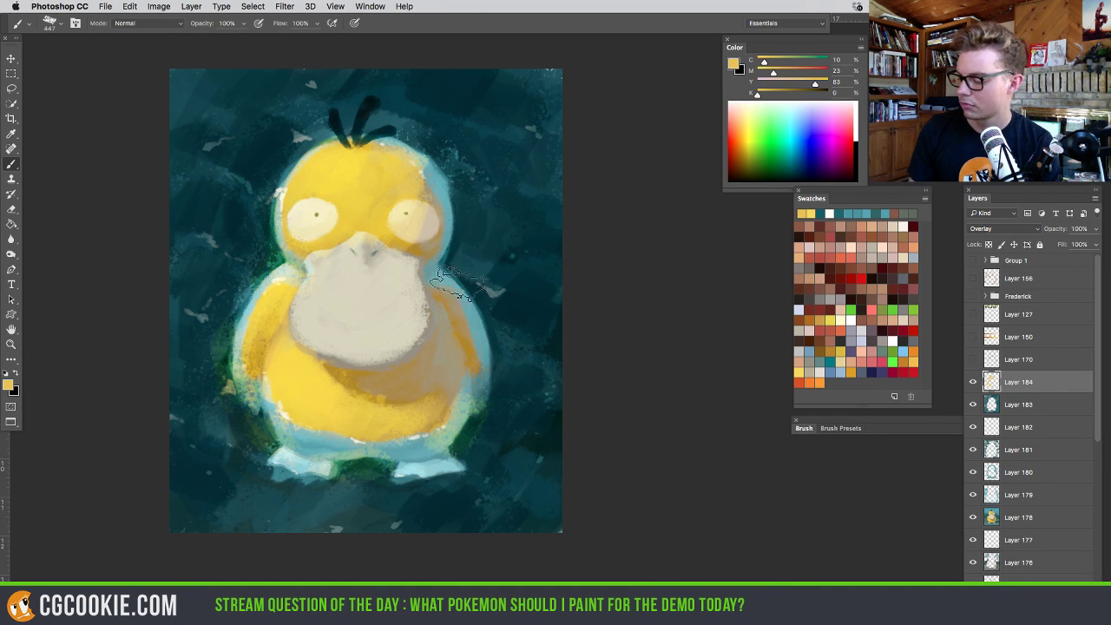
mouse_move(417, 170)
mouse_down()
mouse_move(356, 139)
mouse_move(291, 178)
mouse_move(256, 225)
mouse_up()
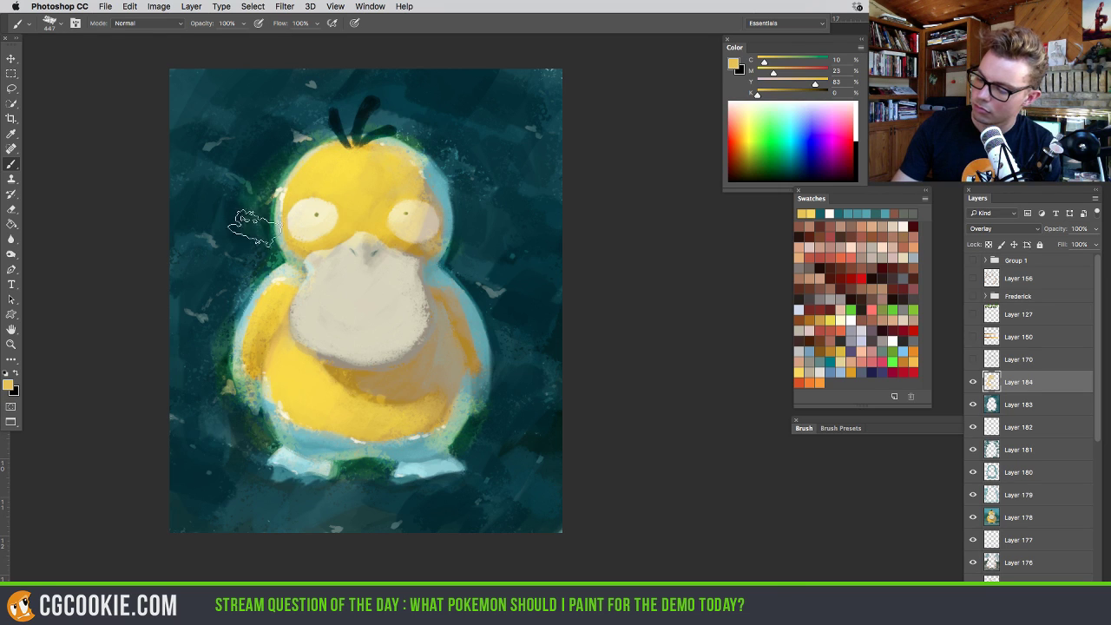
alt+click(289, 154)
alt+click(473, 295)
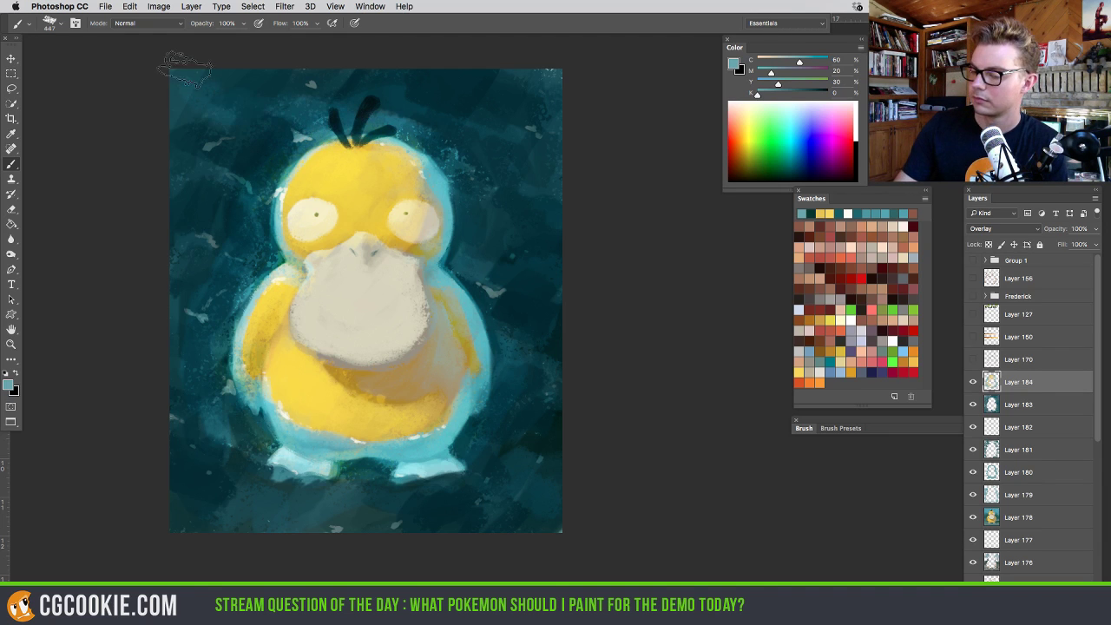
Add a new layer and paint three orange-red fish shapes at the canvas's side edges with a 171 px brush
drag(503, 291, 464, 293)
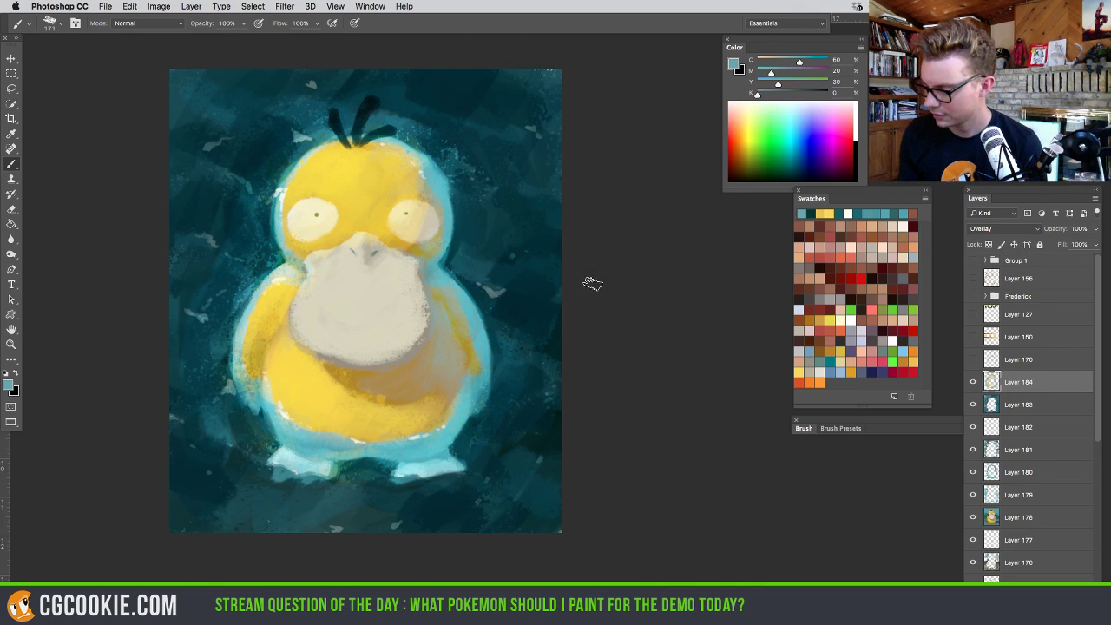
click(818, 380)
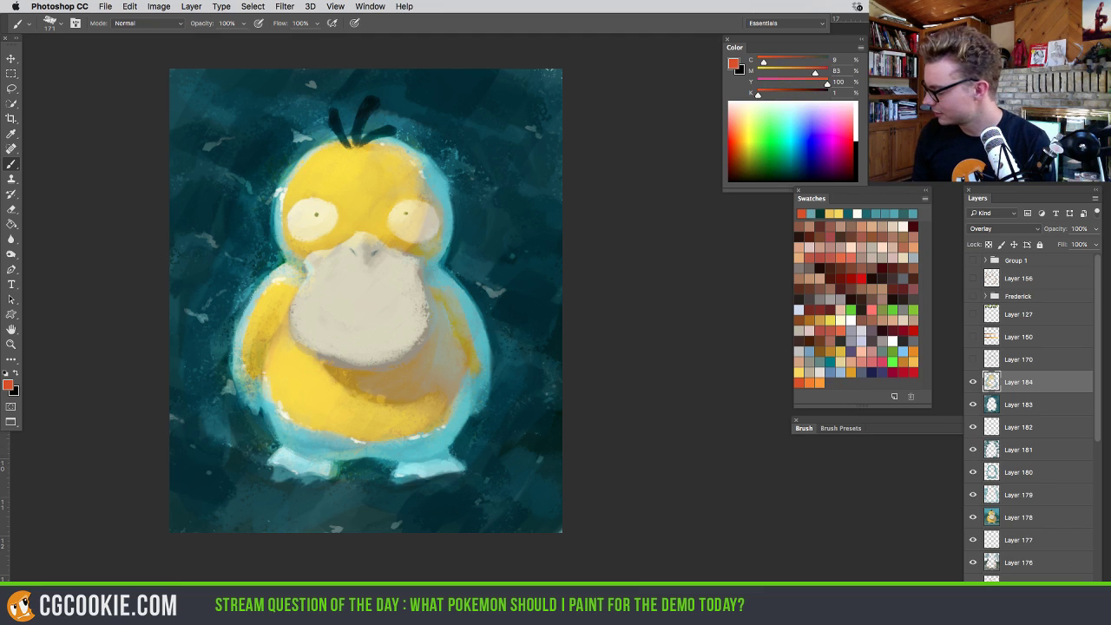
key(alt+shift+super+n)
mouse_move(519, 260)
mouse_down()
mouse_move(550, 248)
mouse_move(549, 258)
mouse_move(519, 257)
mouse_up()
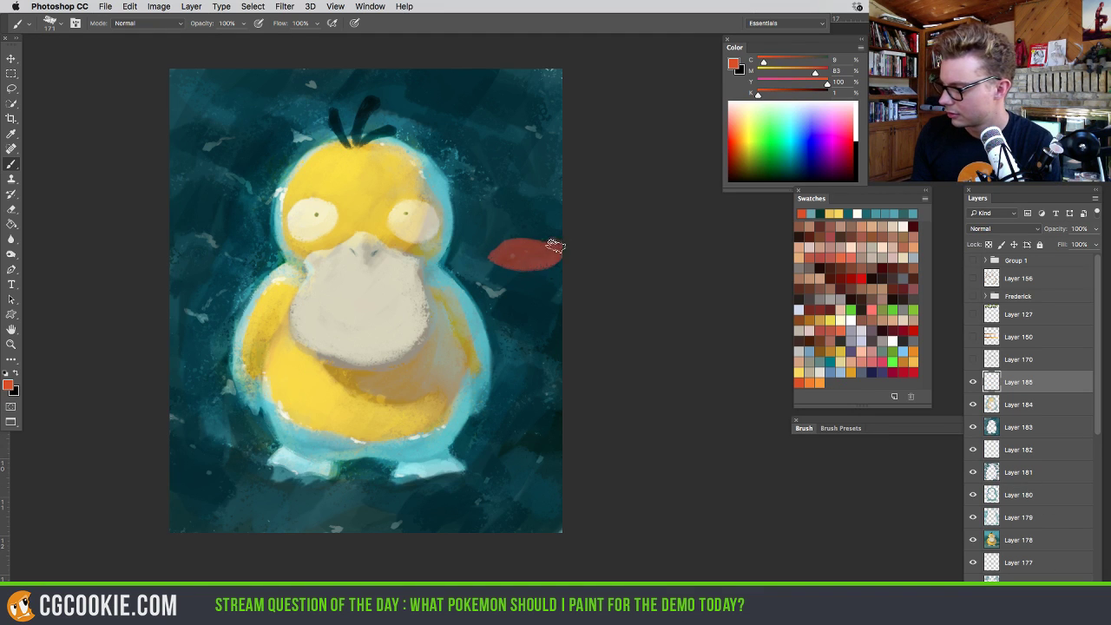
drag(553, 163, 556, 179)
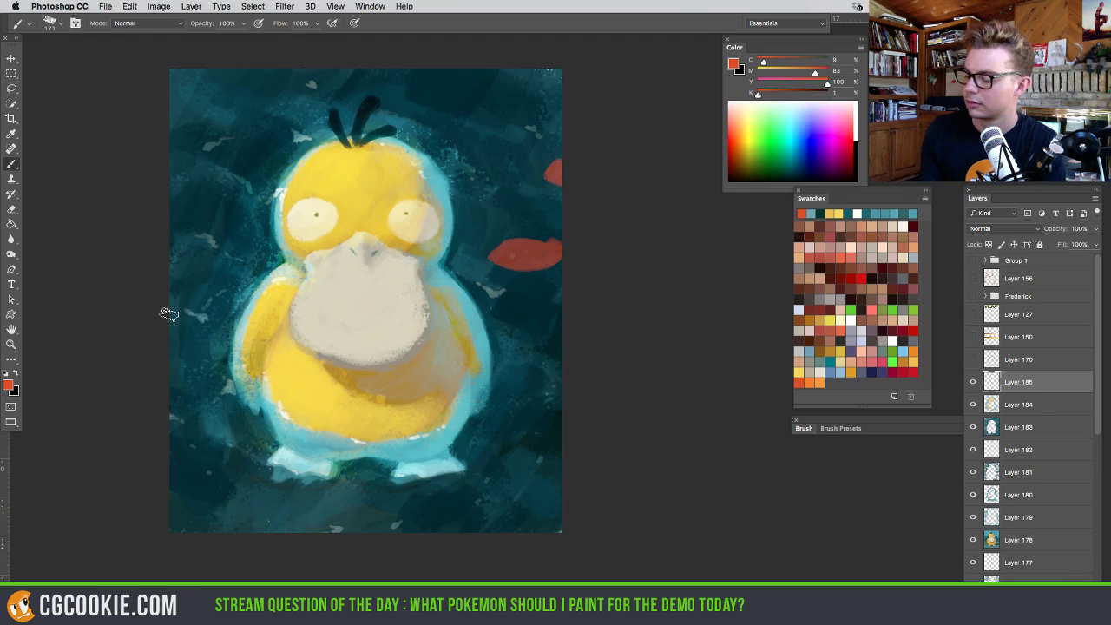
drag(168, 309, 174, 318)
Paint a light orange marking on the back of the largest fish with an 88 px brush
click(816, 382)
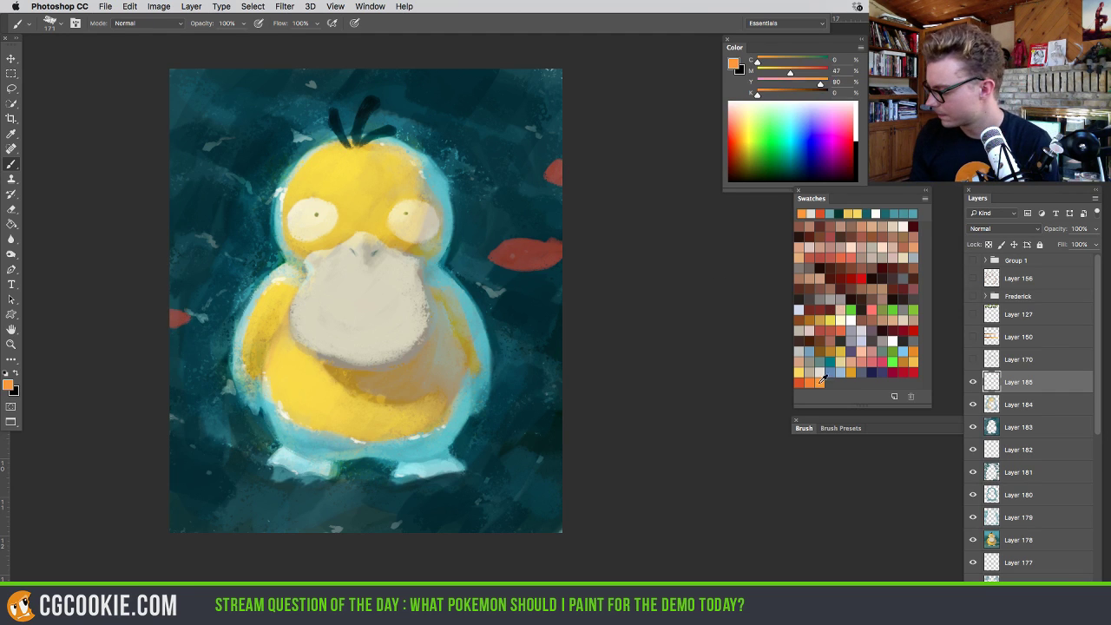
click(829, 382)
click(721, 277)
drag(665, 275, 519, 253)
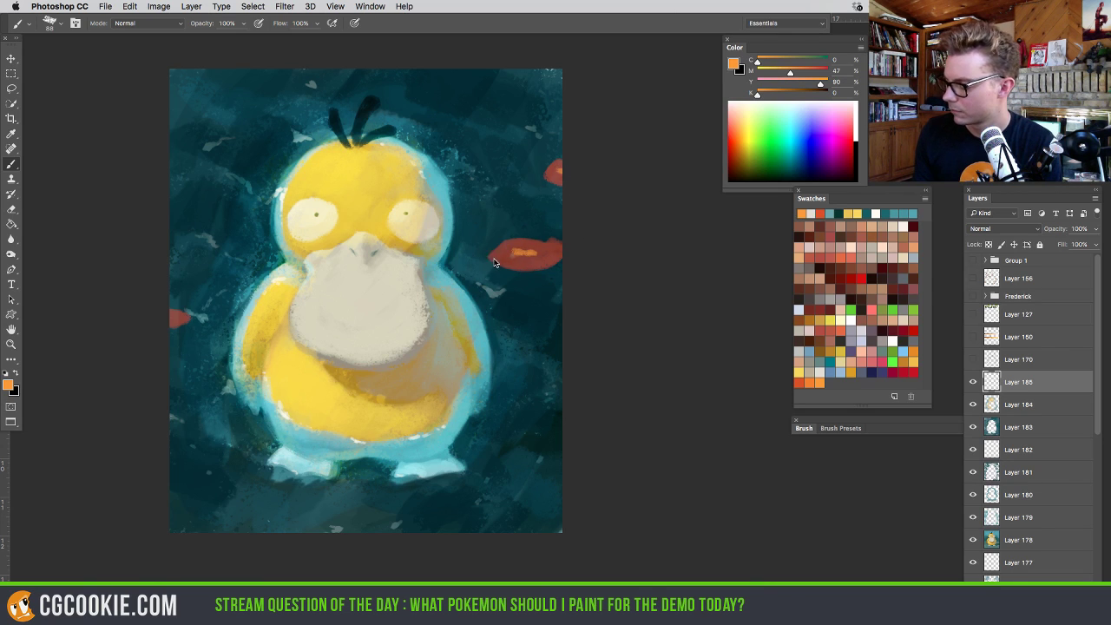
Paint a salmon-pink mouth on the largest fish with a 54 px brush and blend its back marking with sampled orange
drag(495, 263, 492, 262)
click(871, 310)
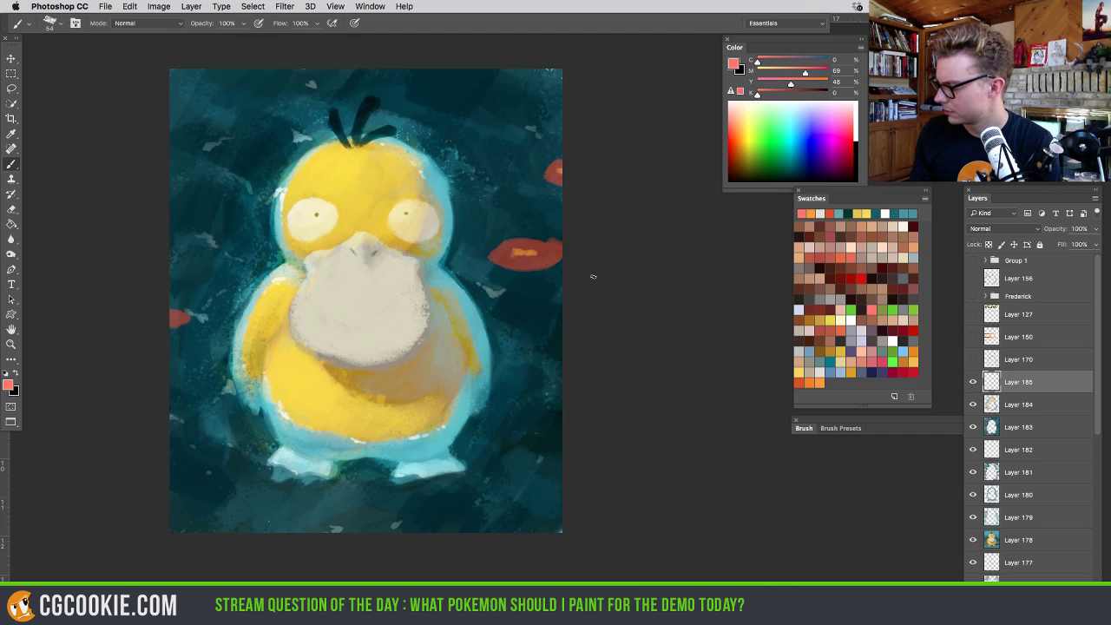
alt+click(525, 250)
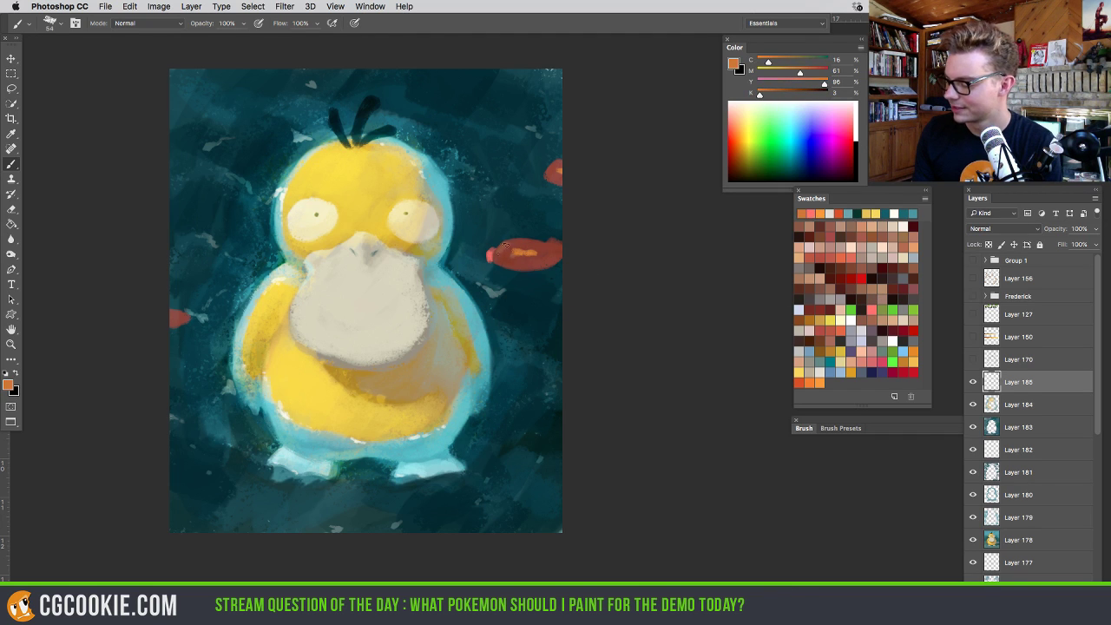
drag(509, 259, 529, 257)
Add thin reddish-brown fins on both sides of the largest fish and touch up its back with sampled orange
alt+click(501, 252)
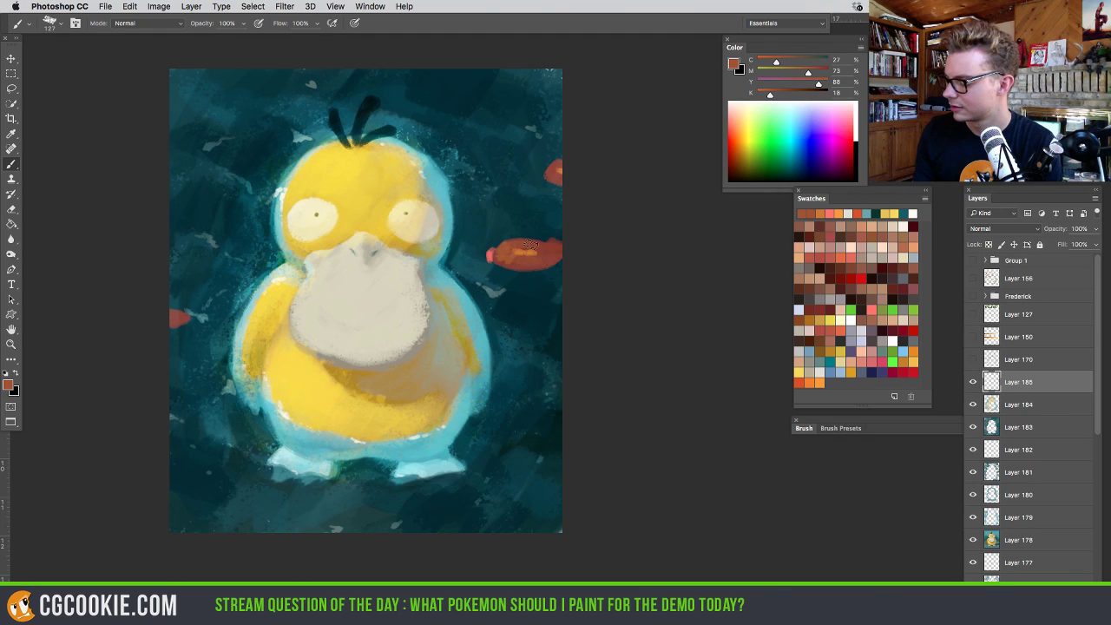
drag(526, 244, 516, 242)
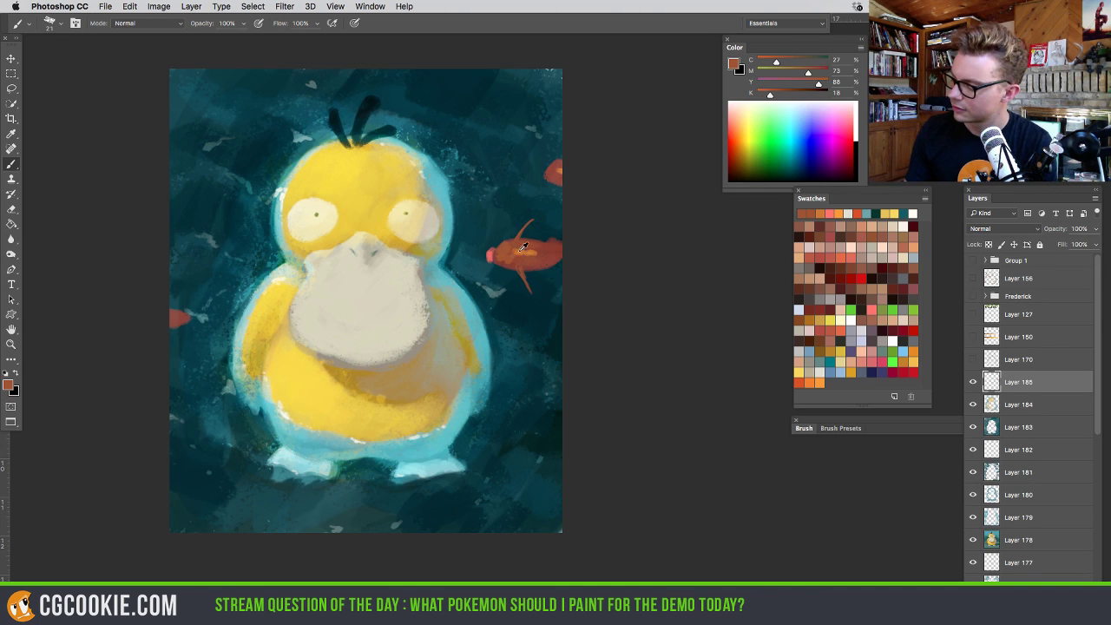
alt+click(523, 248)
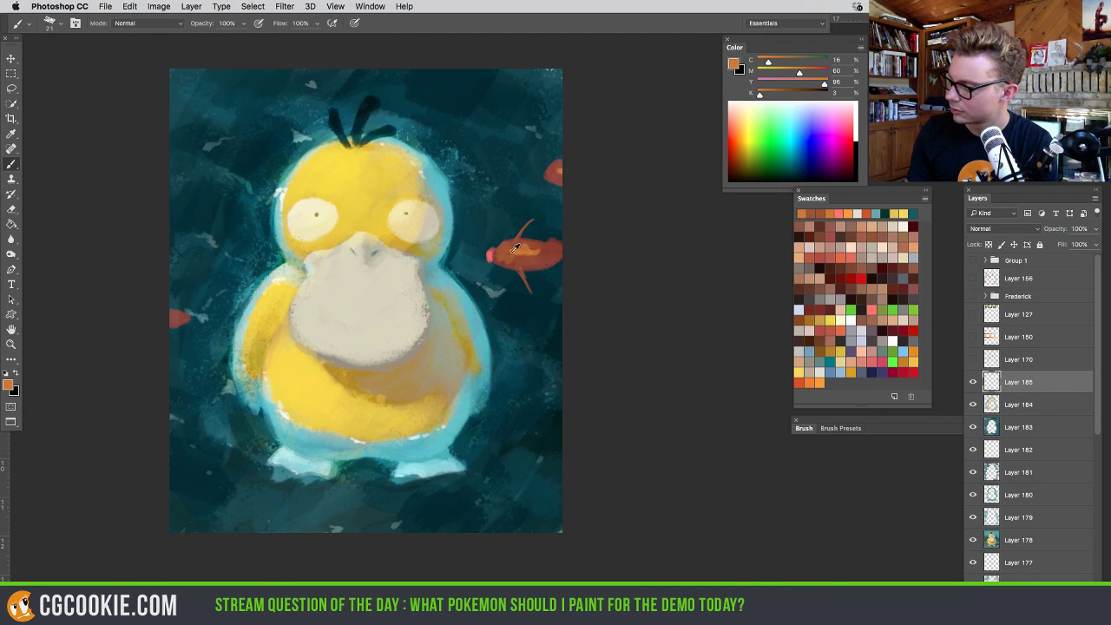
Paint pale greyish-pink patches on the largest fish's head and add small details in sampled dark teal
click(838, 244)
mouse_move(521, 252)
mouse_down()
mouse_move(508, 248)
mouse_move(510, 262)
mouse_up()
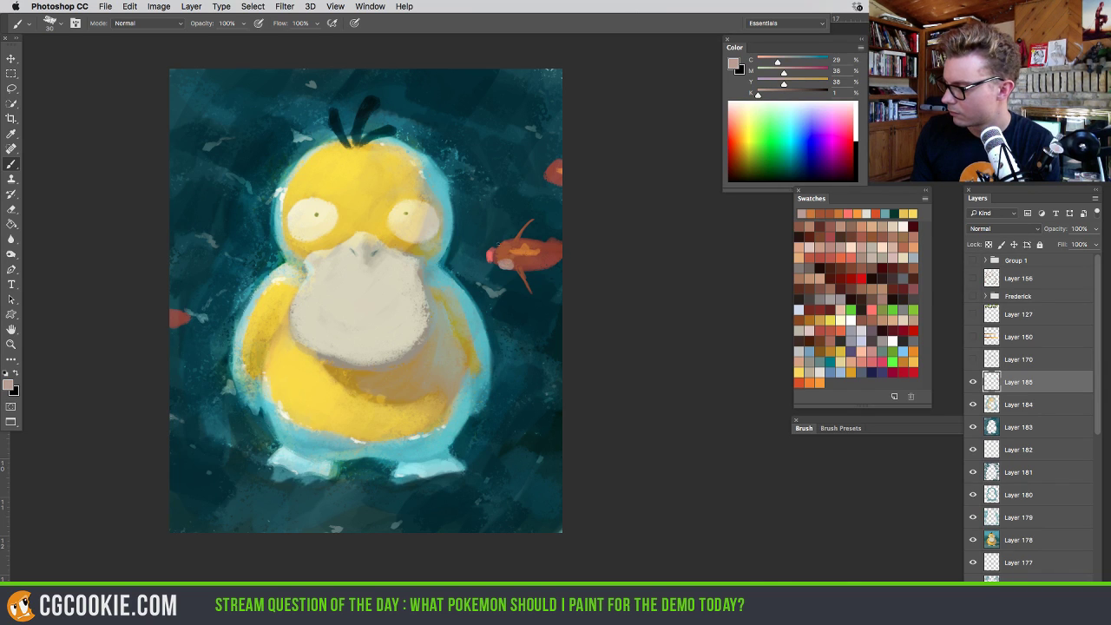
alt+click(538, 227)
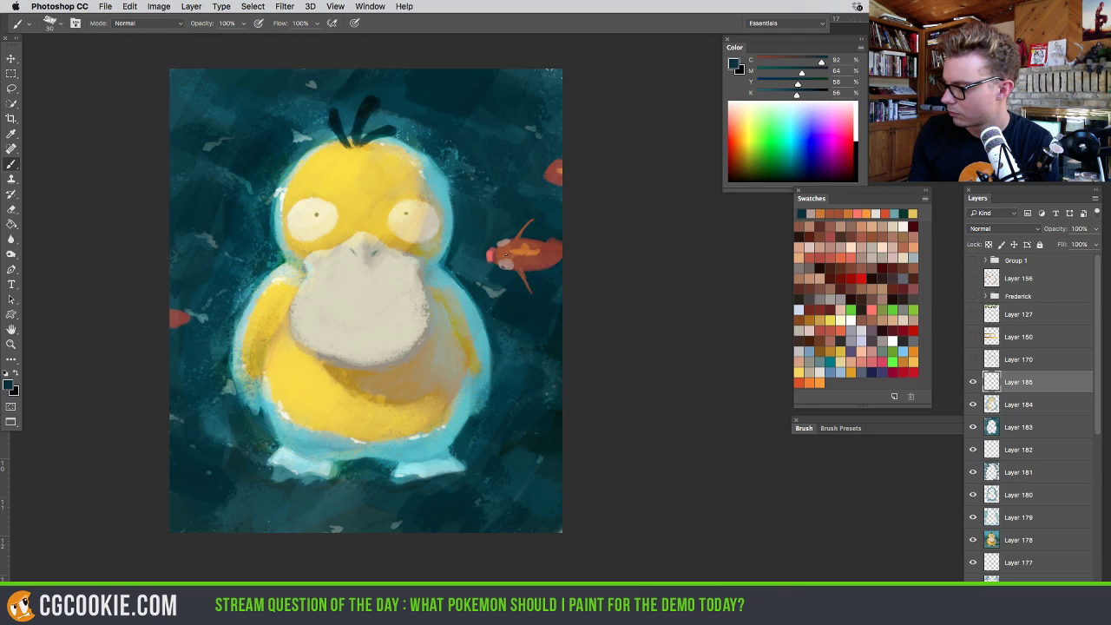
alt+click(543, 232)
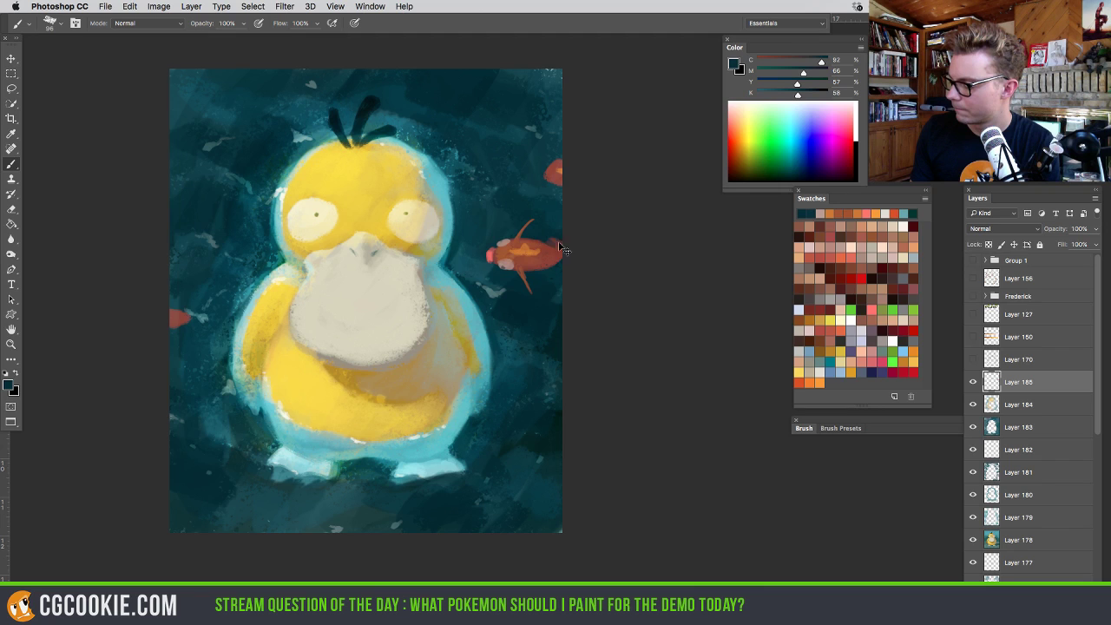
Mute the fish by brushing the sampled dark teal over them with a 460 px brush
key(e)
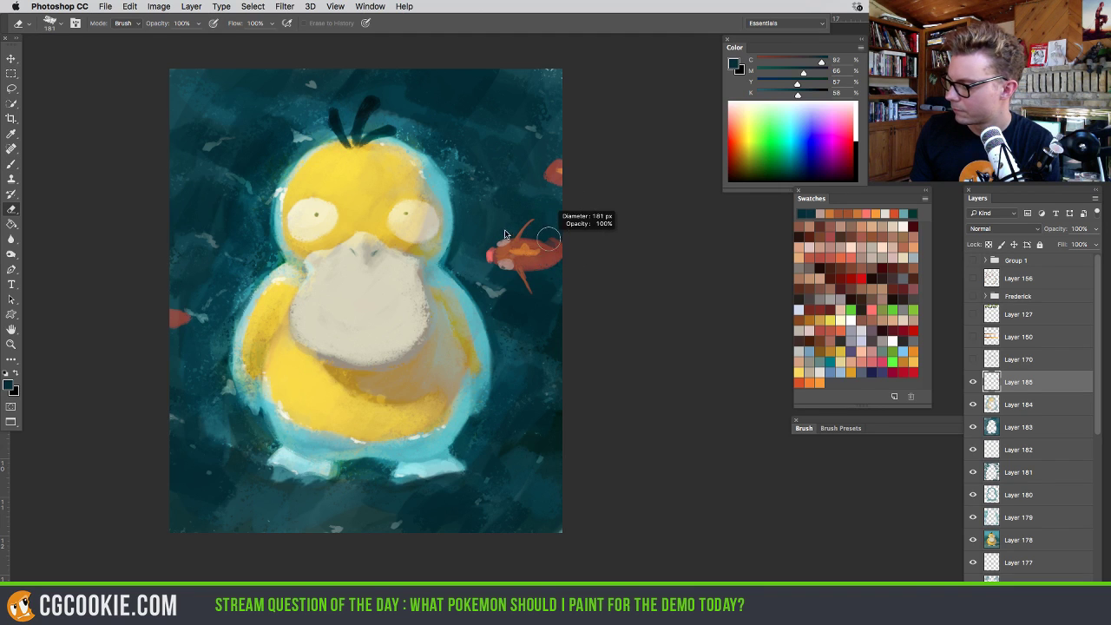
key(b)
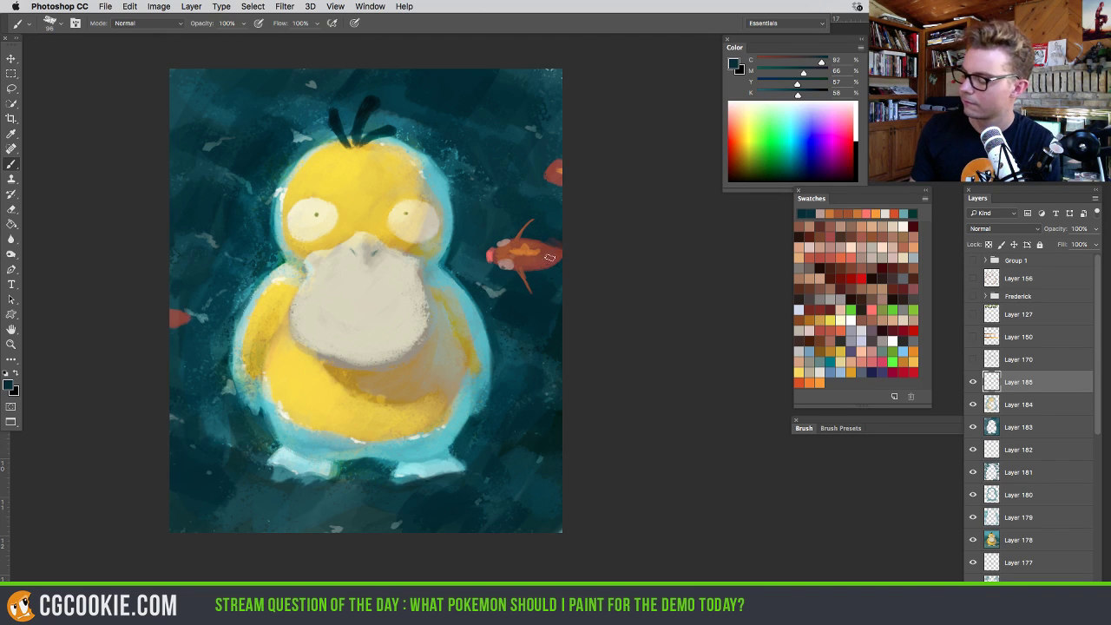
drag(549, 258, 573, 258)
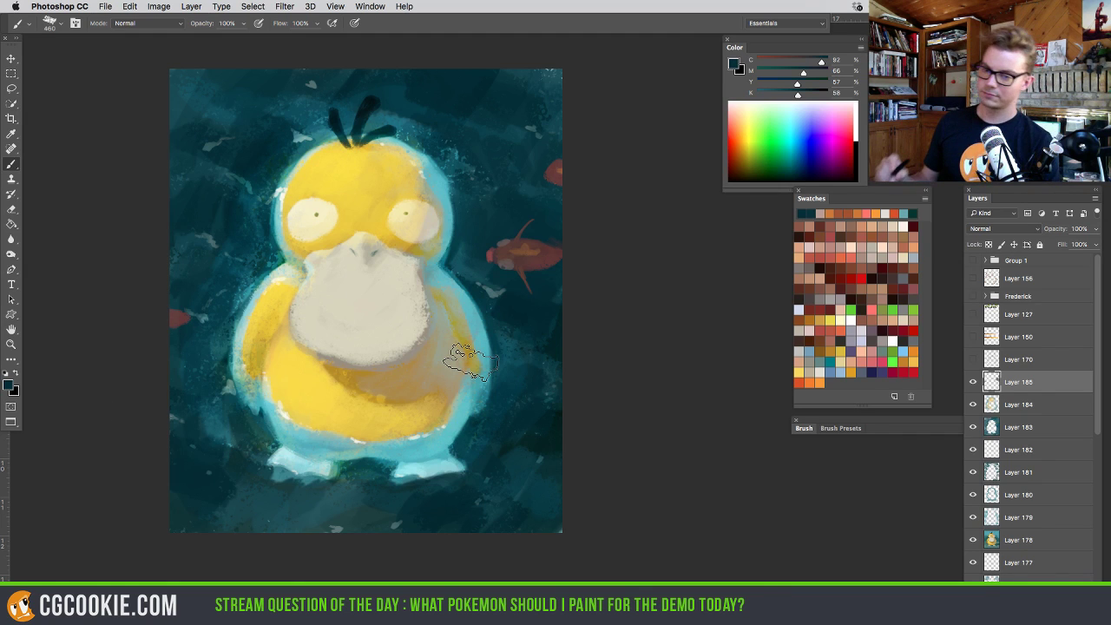
Try to paint over the top of Psyduck's beak with sampled cream using a smaller 163 px brush
drag(474, 299, 452, 300)
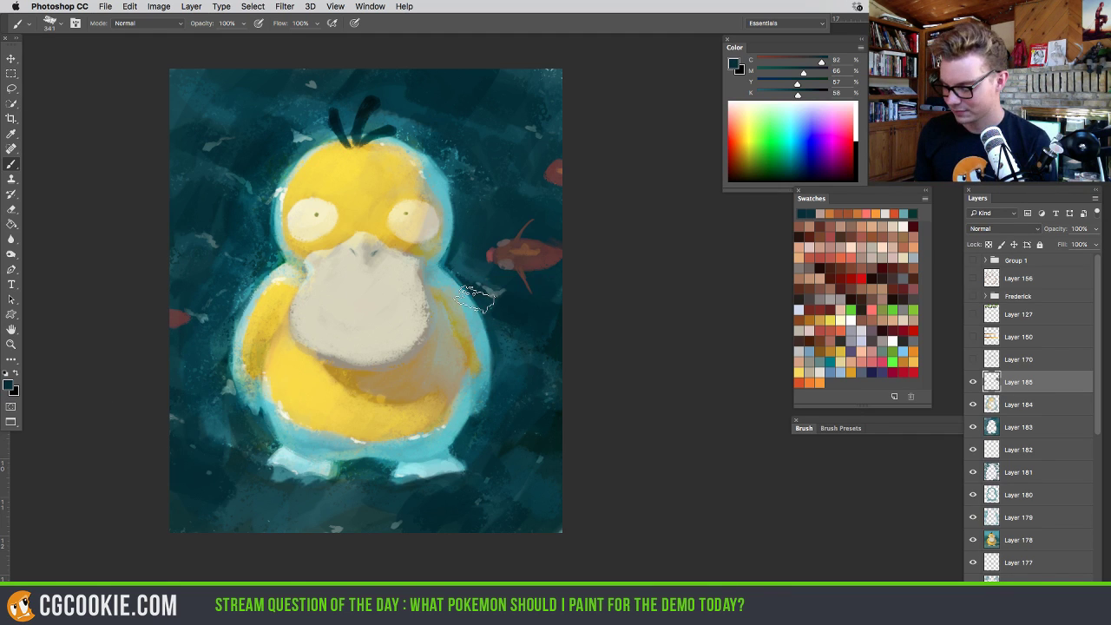
drag(387, 473, 364, 473)
alt+click(384, 272)
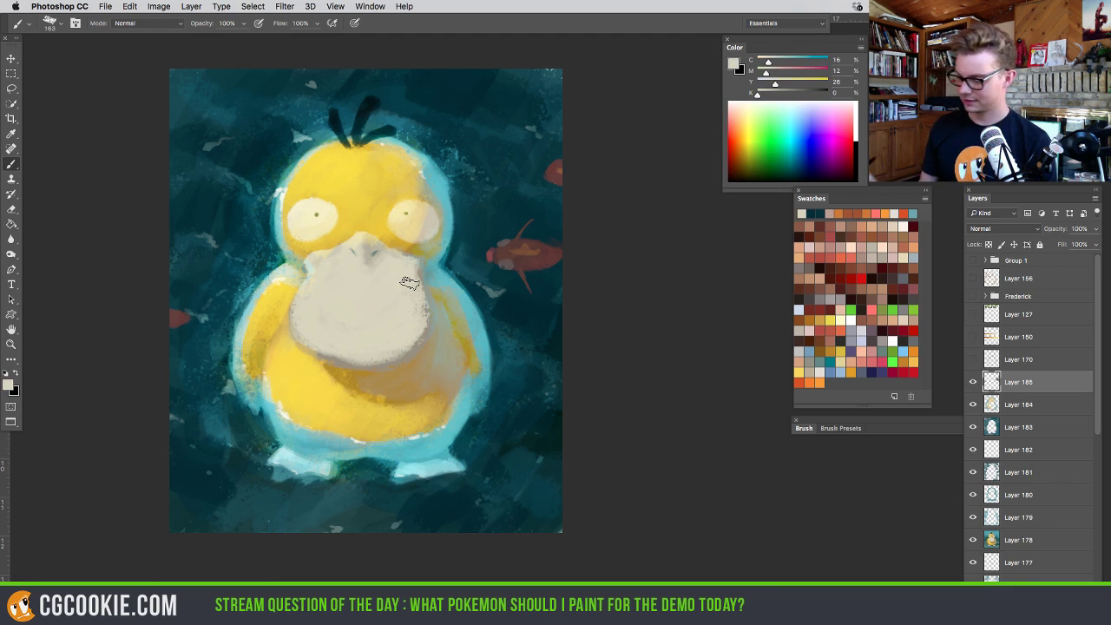
alt+click(357, 238)
drag(357, 238, 340, 250)
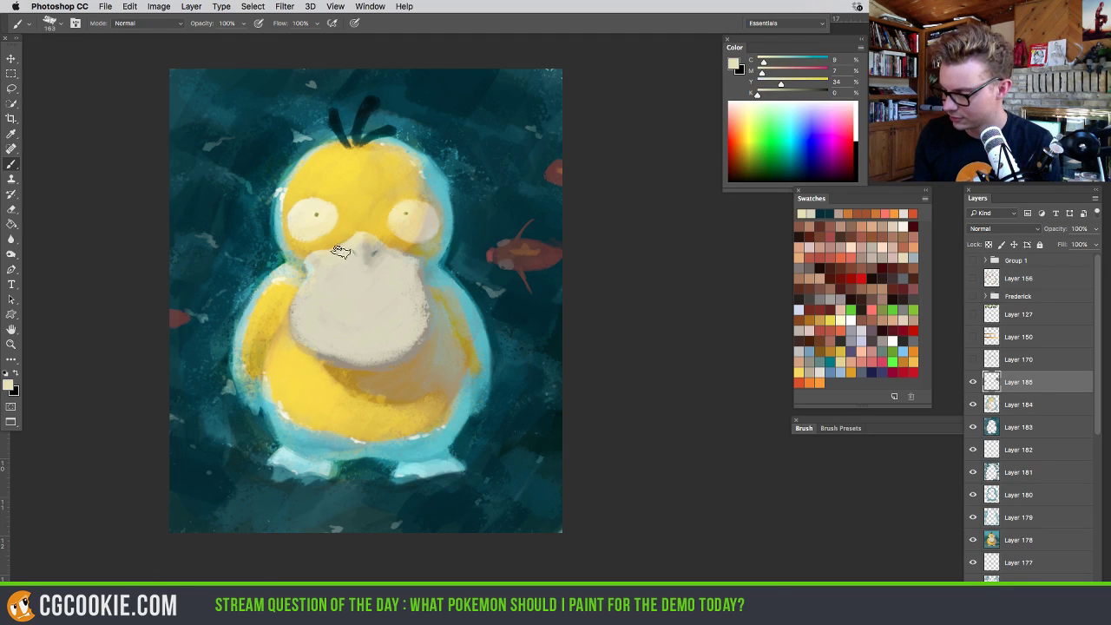
Compare the painting with and without Layer 184 and lower that layer's opacity to about 40%
click(972, 404)
click(972, 404)
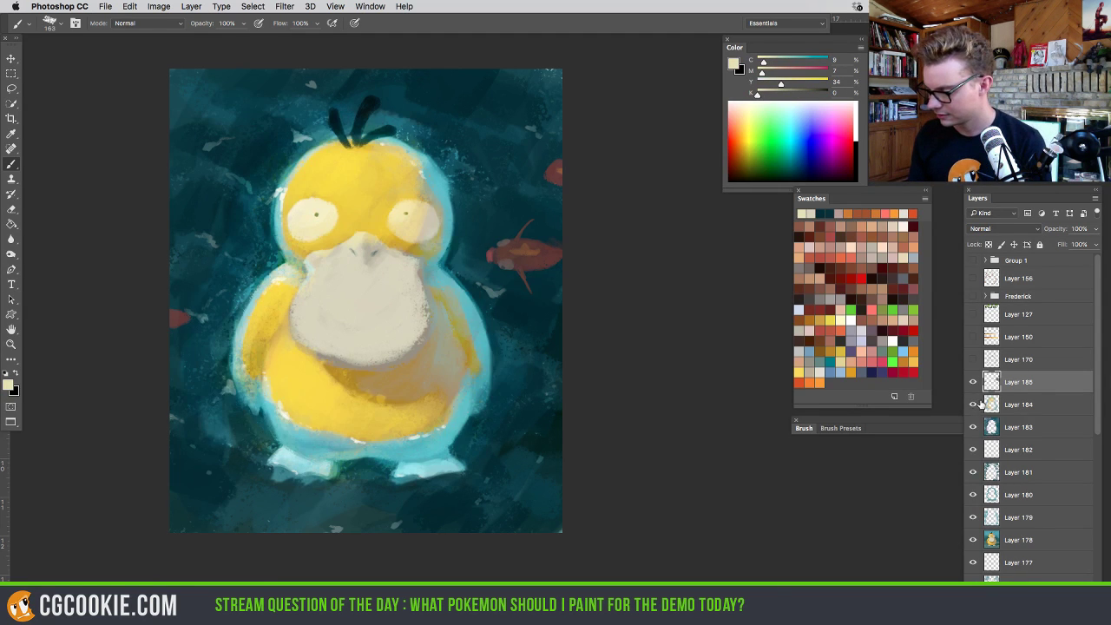
click(972, 404)
click(974, 404)
click(973, 405)
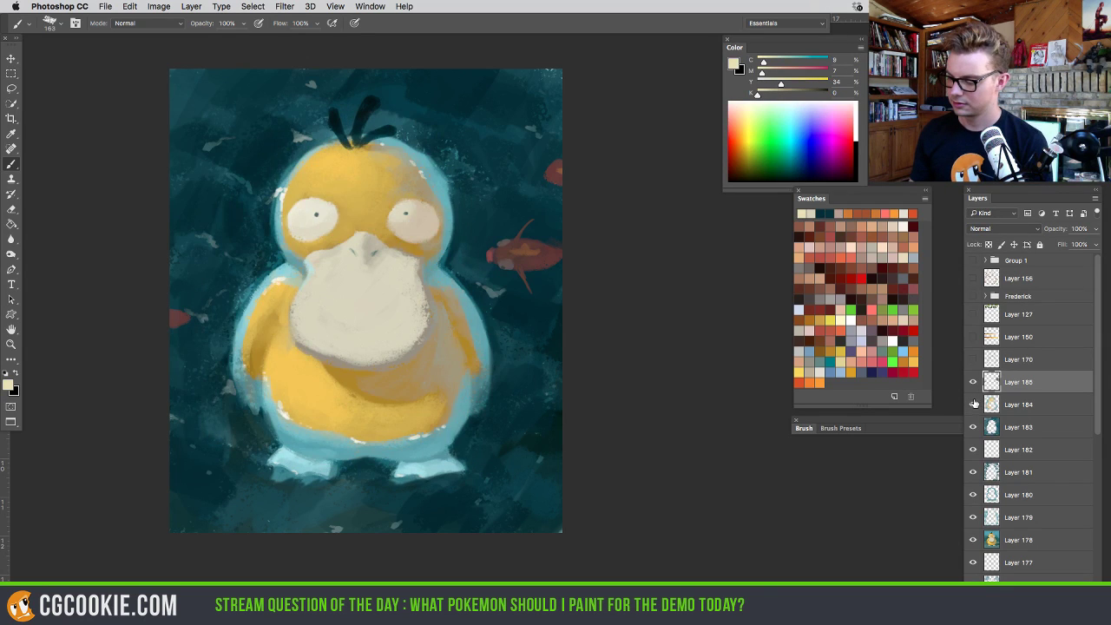
click(974, 405)
click(998, 404)
click(1095, 228)
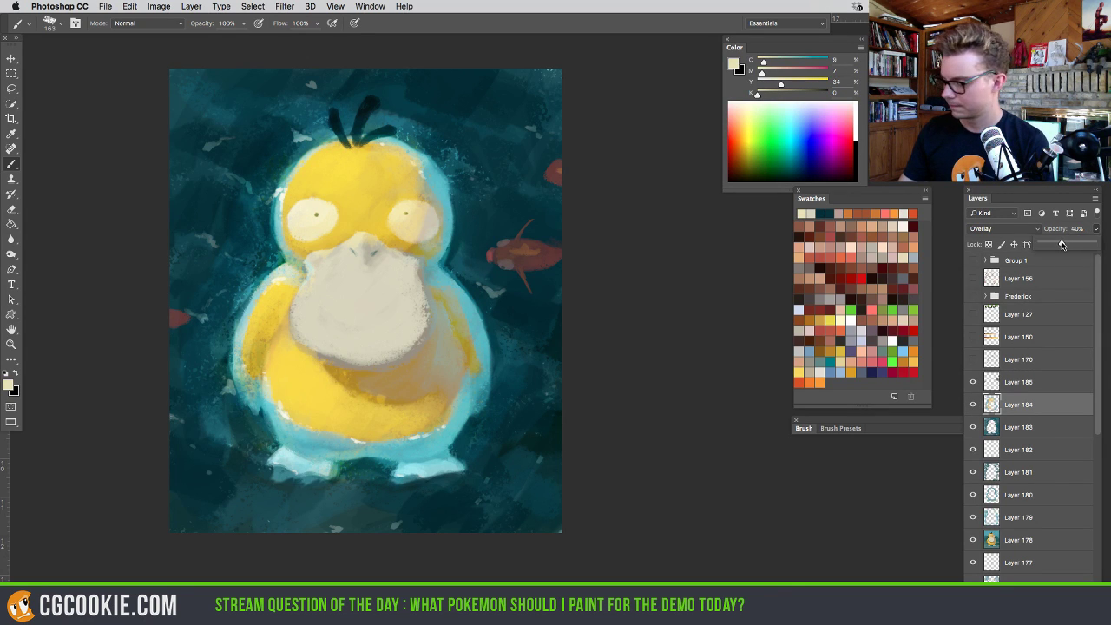
Compare the painting with and without the fish on Layer 185 and add a new layer above it
click(973, 382)
click(973, 382)
click(1019, 381)
click(1067, 597)
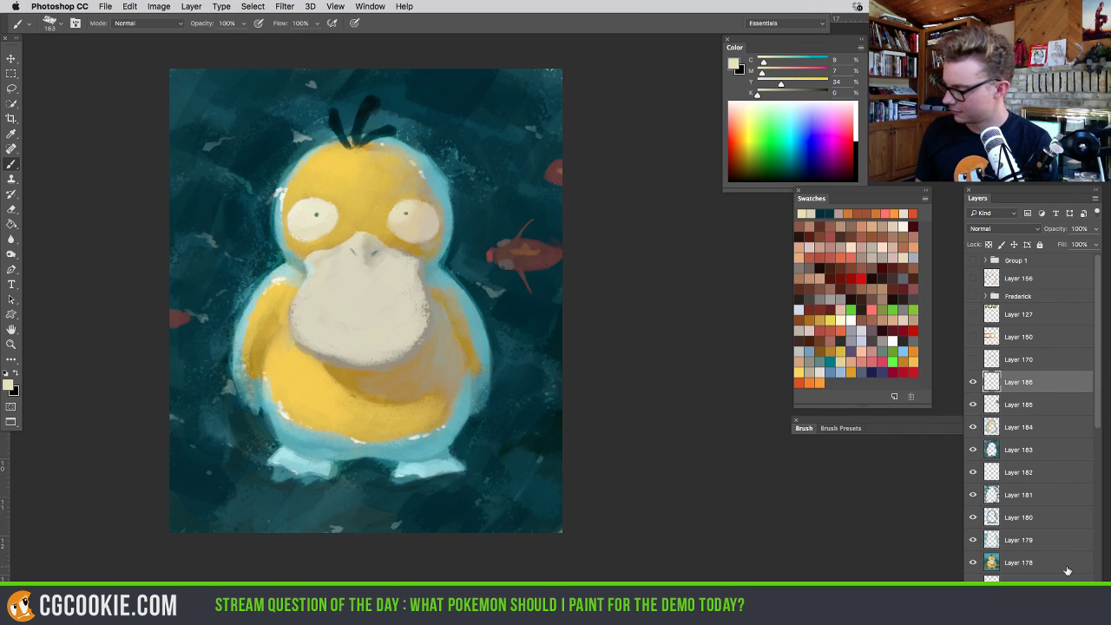
Paint the webbed toes of both of Psyduck's feet with cream sampled from the beak, using a 68 px brush
alt+click(371, 344)
drag(408, 450, 337, 477)
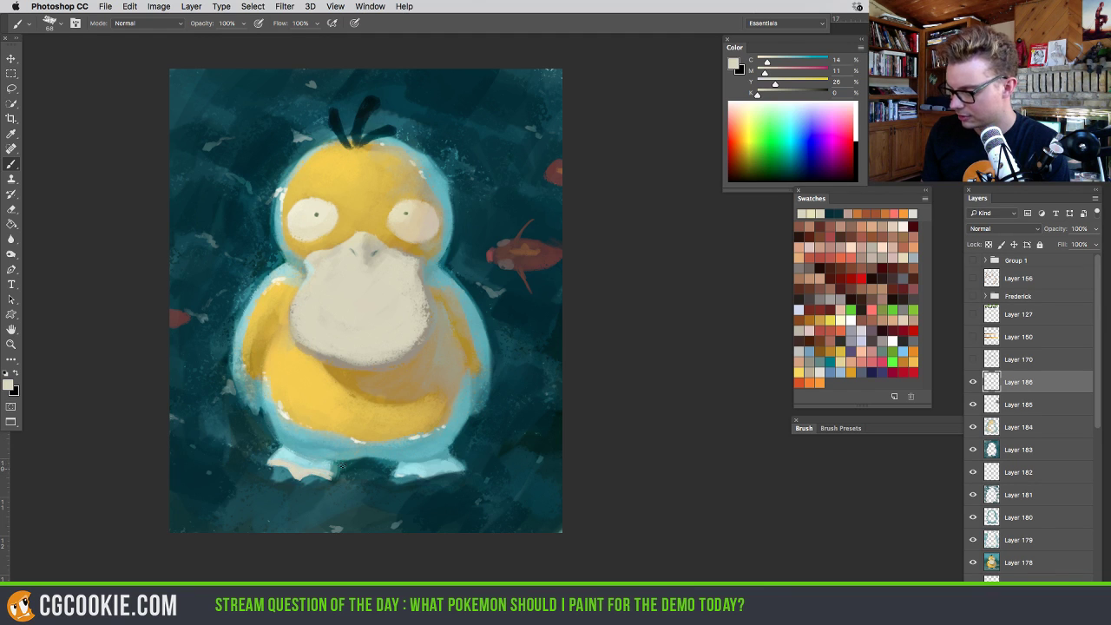
drag(401, 474, 395, 480)
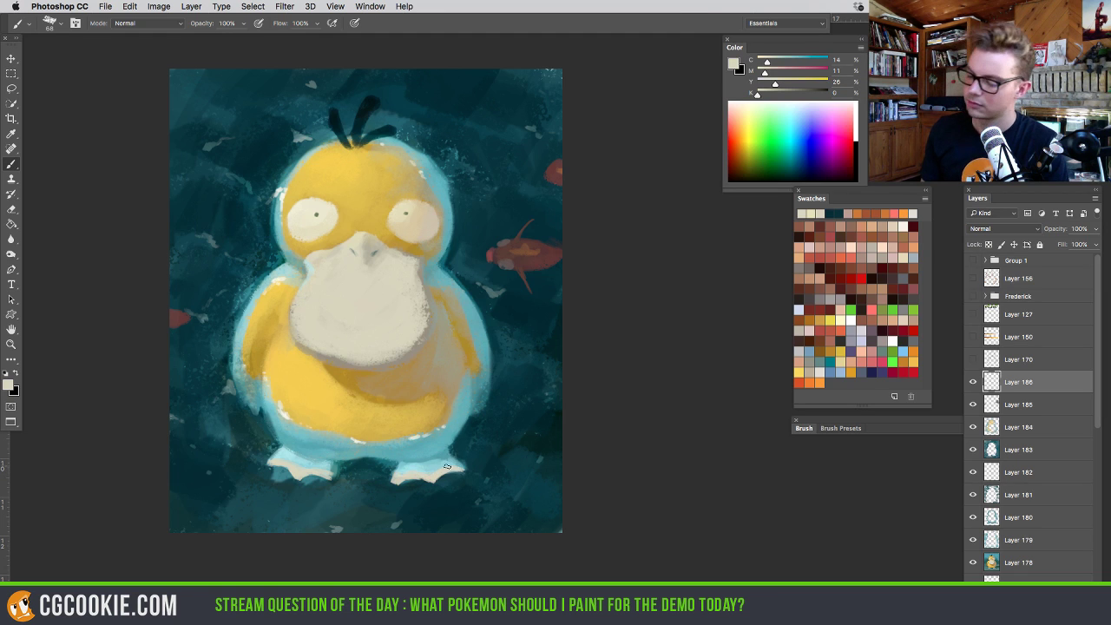
Soften the shading on the beak with sampled cream and add off-white highlights along its upper and lower edges
mouse_move(429, 333)
mouse_down()
mouse_move(443, 313)
mouse_move(426, 303)
mouse_up()
alt+click(417, 308)
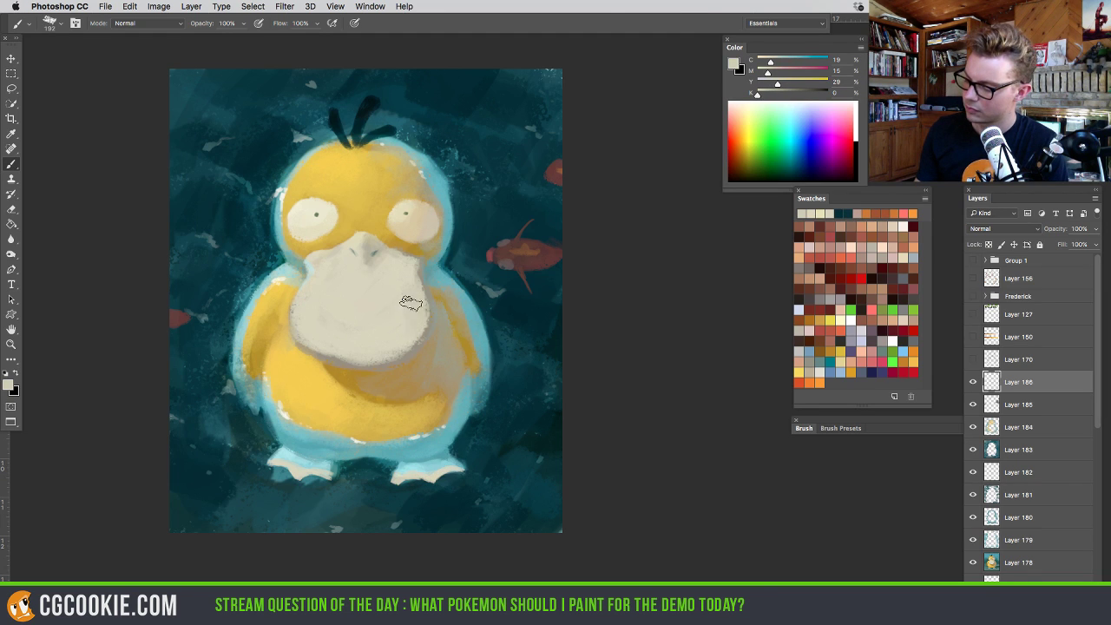
drag(400, 356, 387, 368)
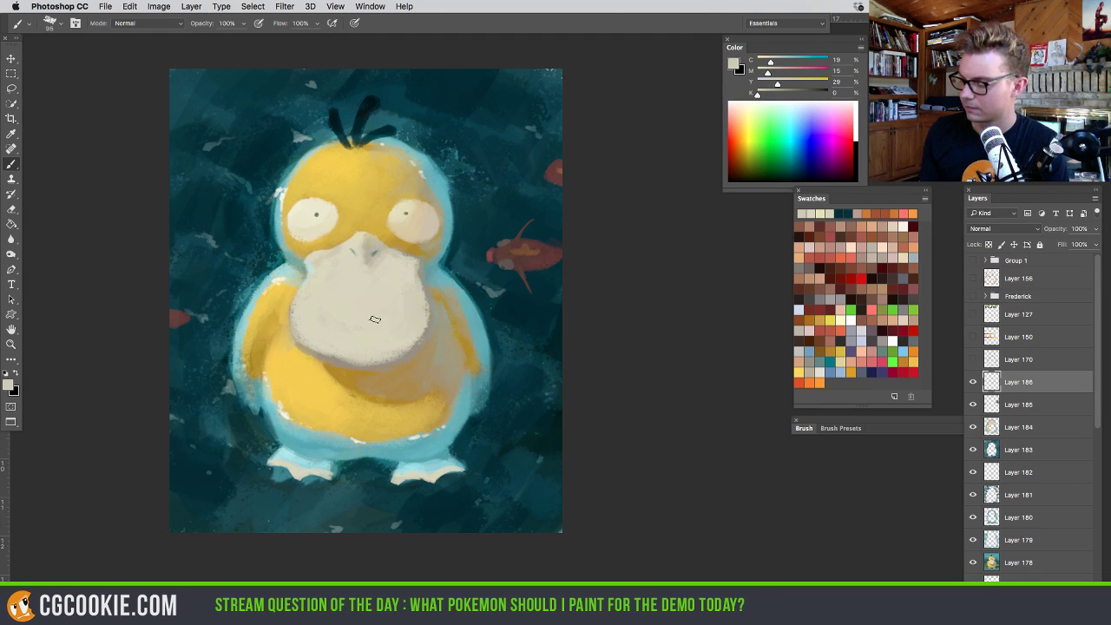
alt+click(304, 471)
drag(342, 262, 330, 262)
drag(356, 241, 401, 244)
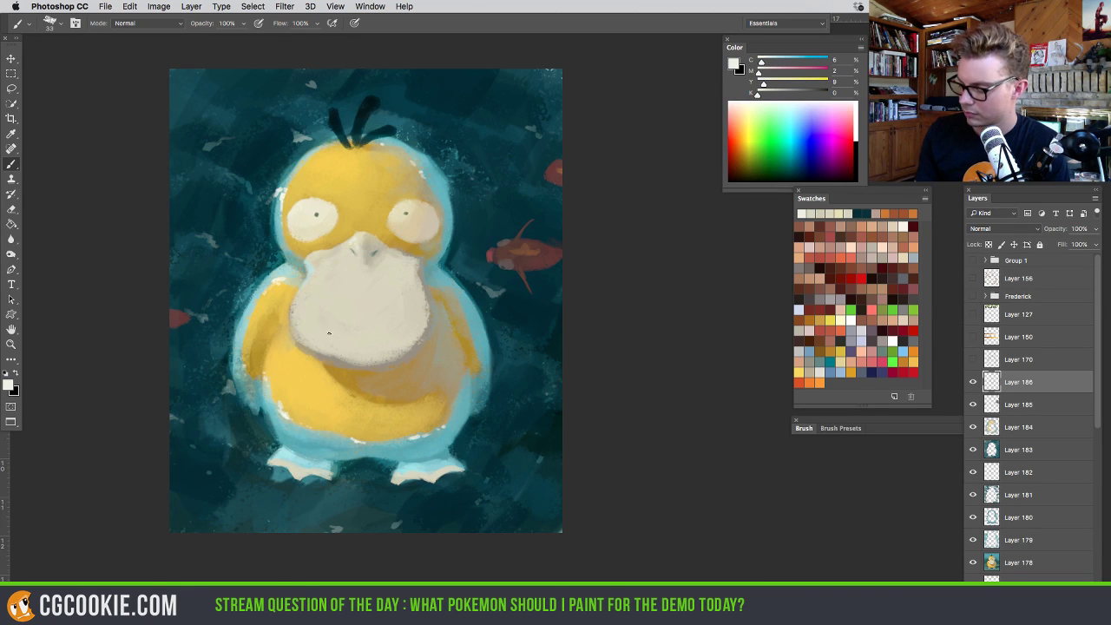
drag(329, 333, 348, 332)
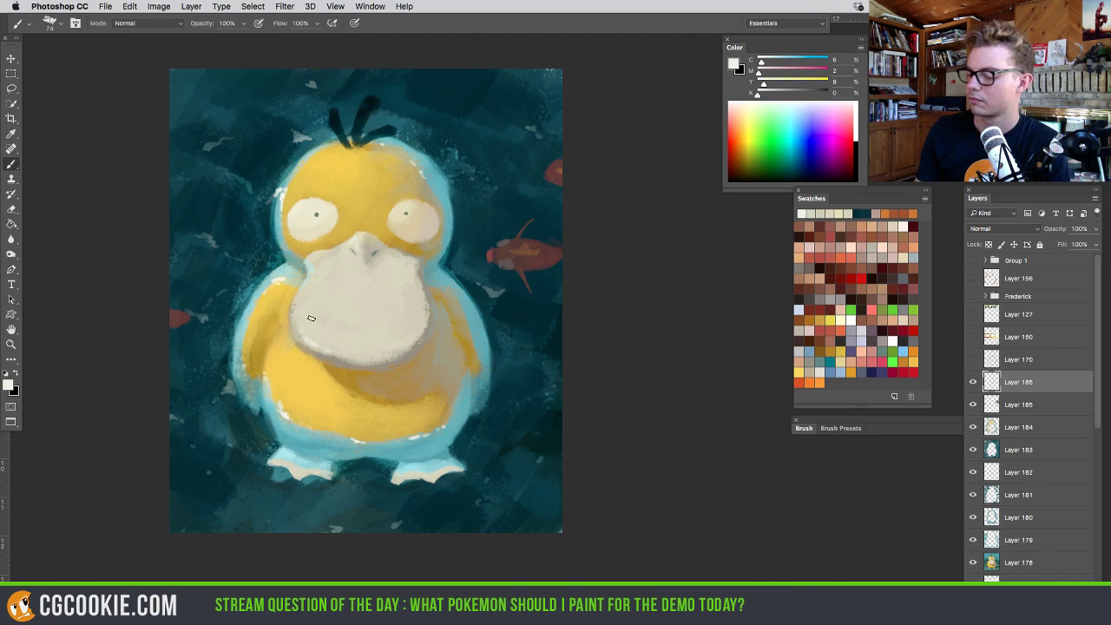
Choose the off-white f6f5ec as foreground color and add small highlights to Psyduck's eyes
drag(309, 207, 305, 208)
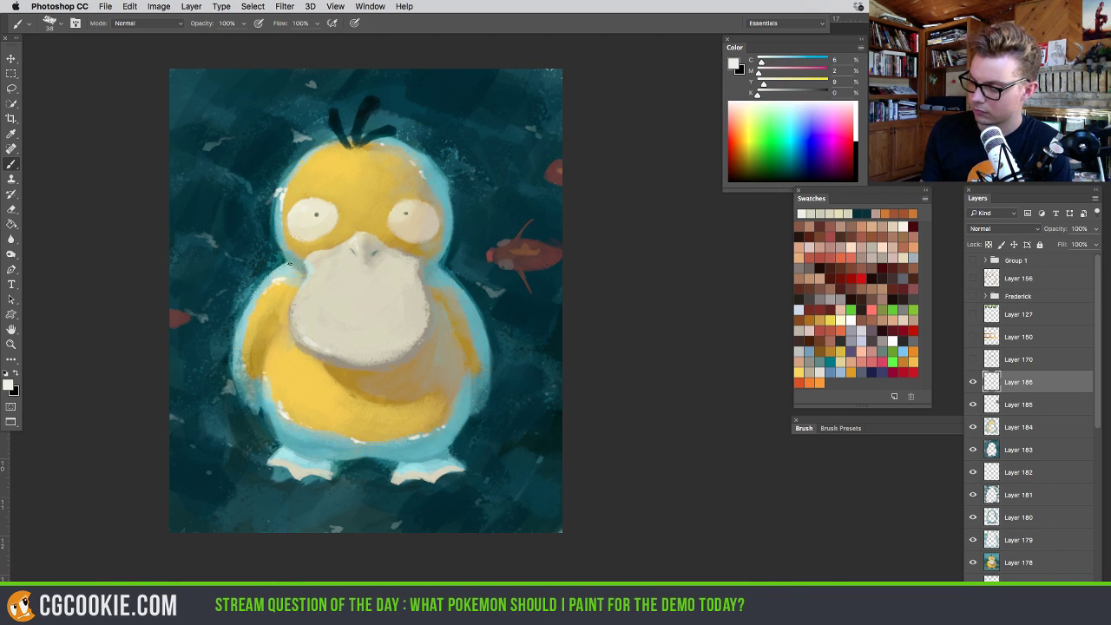
alt+click(309, 208)
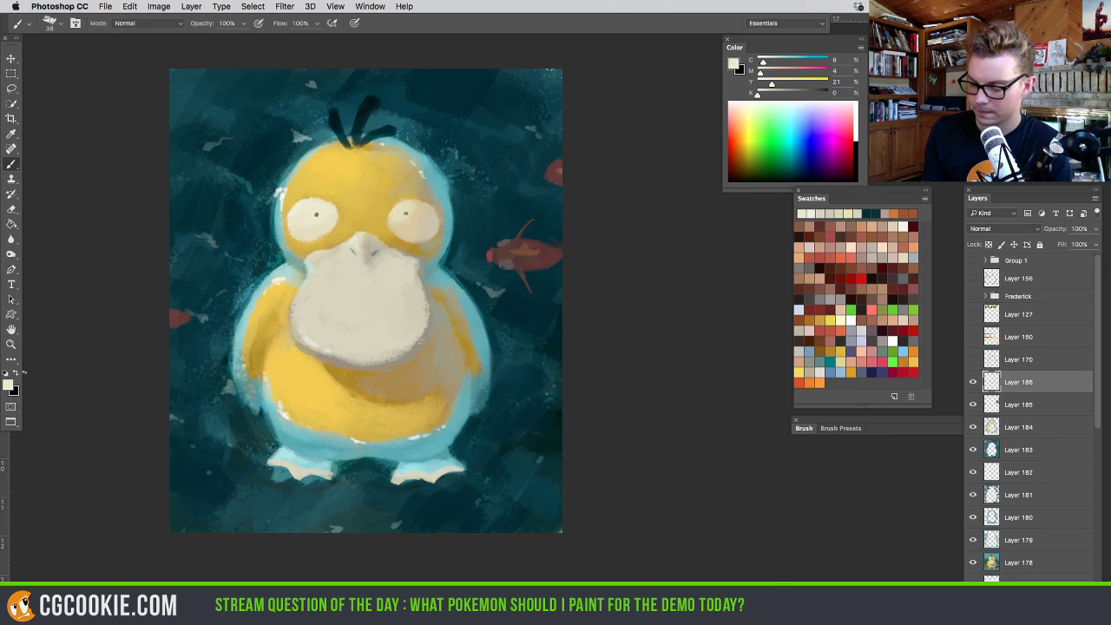
click(8, 386)
drag(549, 249, 523, 239)
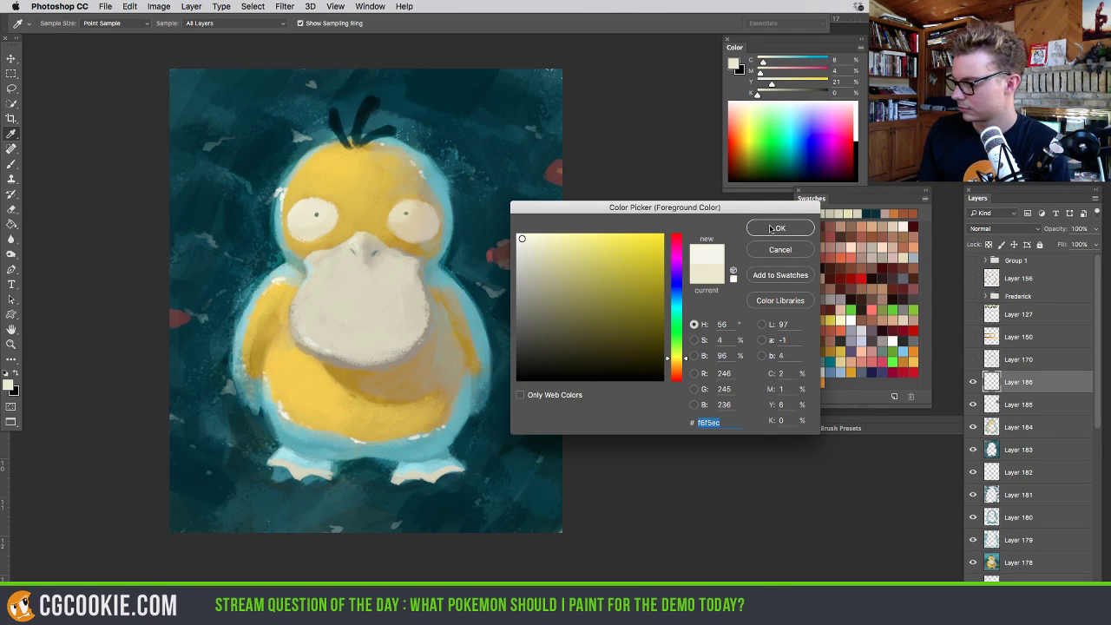
click(776, 228)
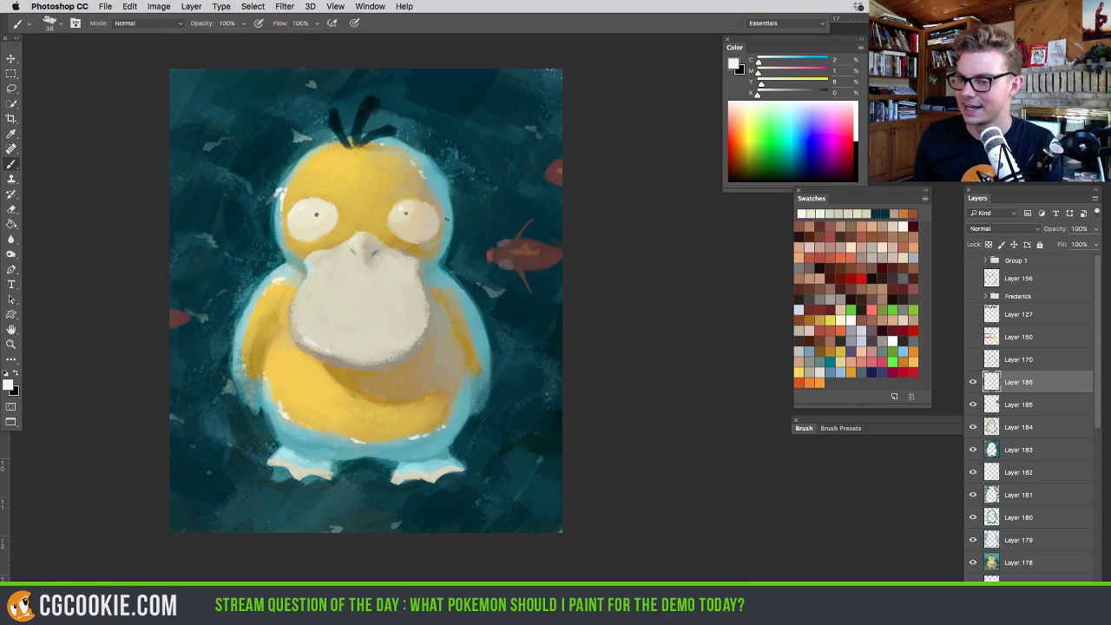
drag(411, 352, 419, 374)
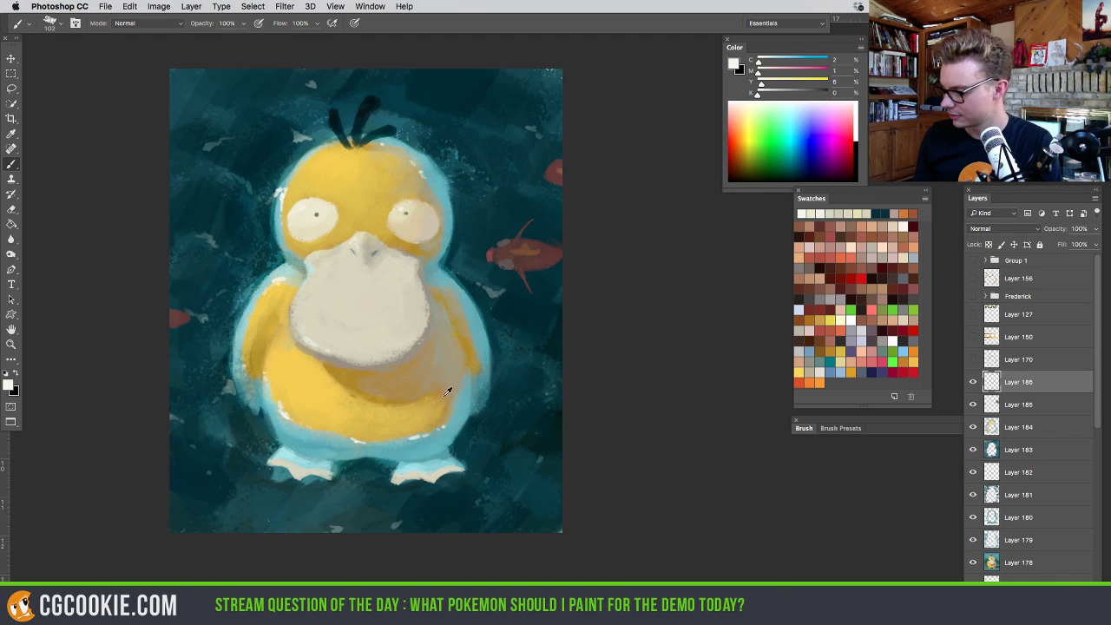
Choose a golden yellow swatch and paint a small oval duck body in the water beside Psyduck's head
click(816, 350)
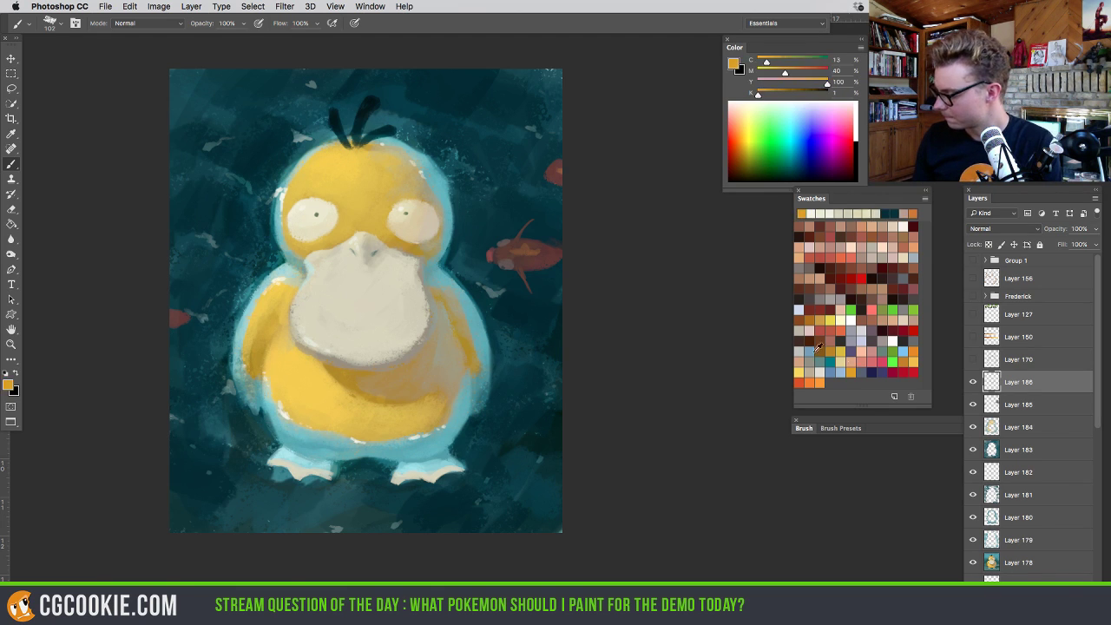
click(830, 320)
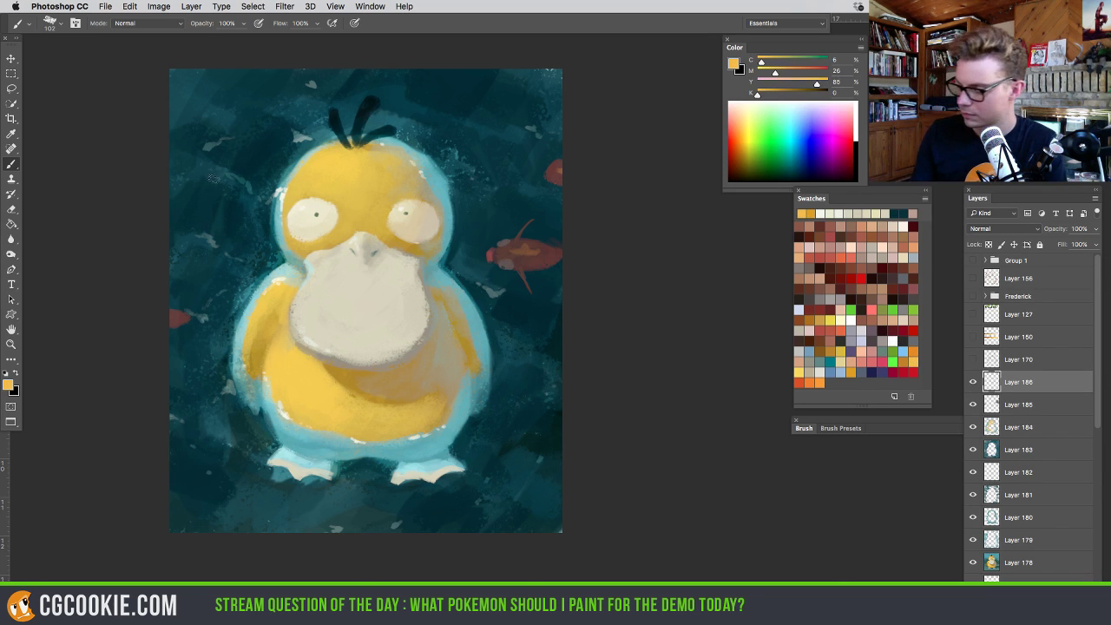
mouse_move(208, 181)
mouse_down()
mouse_move(194, 195)
mouse_move(231, 202)
mouse_move(196, 174)
mouse_move(210, 172)
mouse_move(219, 198)
mouse_move(196, 189)
mouse_move(234, 198)
mouse_move(213, 206)
mouse_move(205, 171)
mouse_move(209, 192)
mouse_up()
key(super+alt+z)
key(super+alt+z)
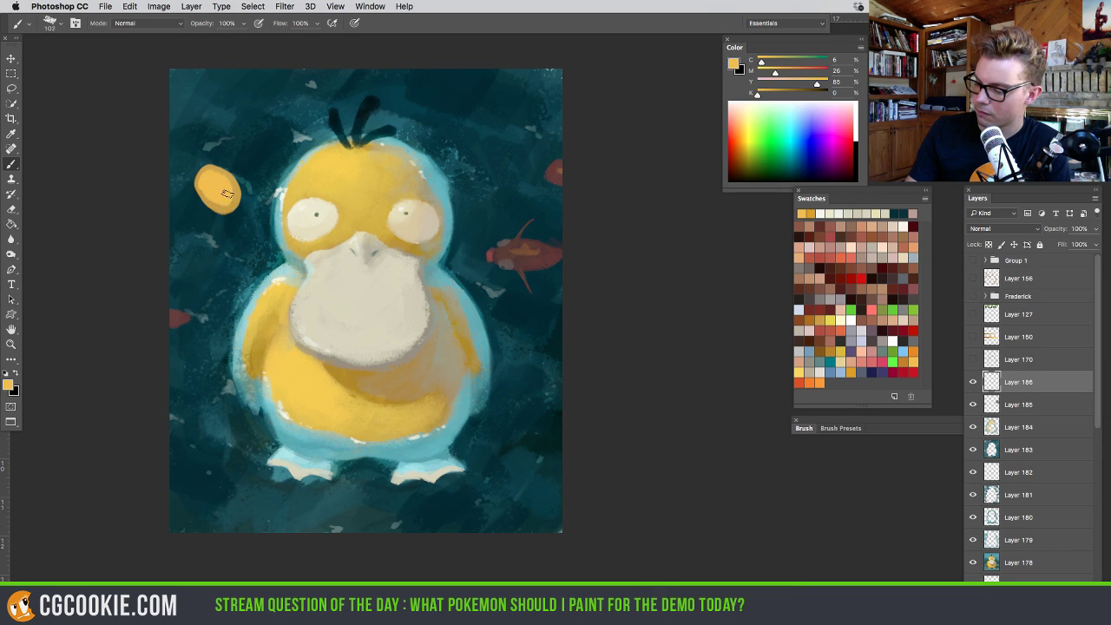
drag(227, 188, 232, 202)
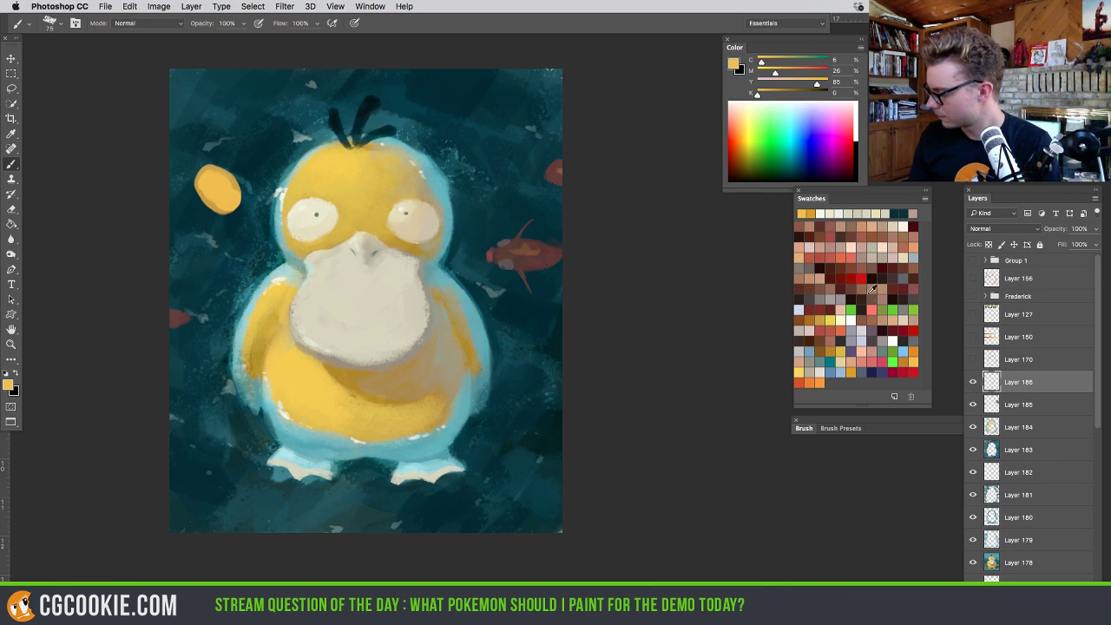
Paint an orange beak on the lower end of the small duck using a 25 px brush and an orange swatch
click(809, 380)
drag(242, 199, 236, 203)
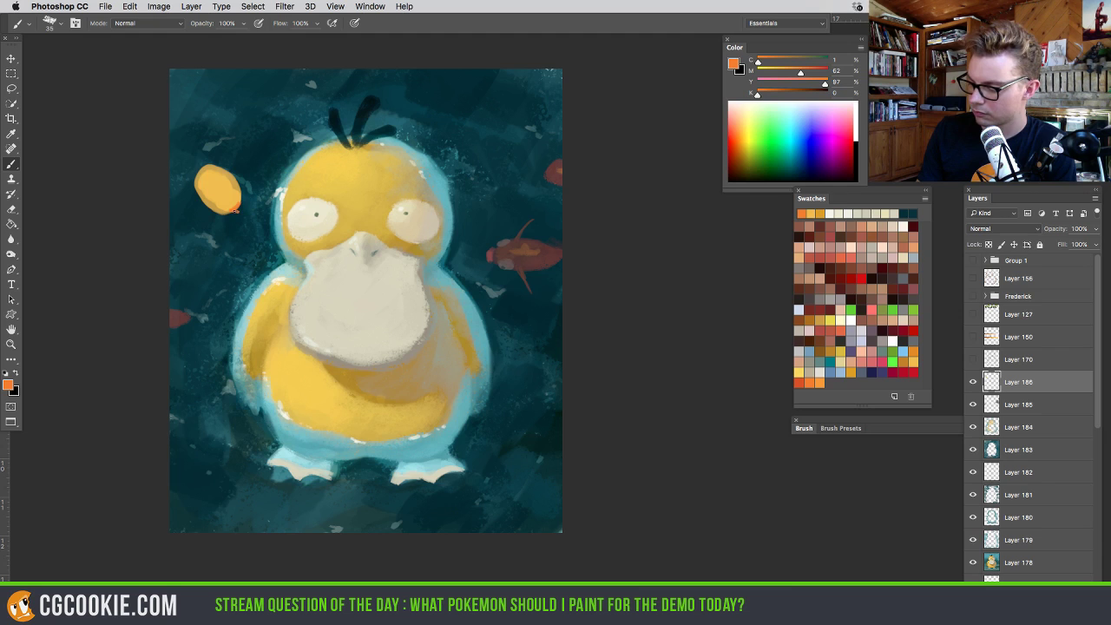
drag(236, 205, 238, 210)
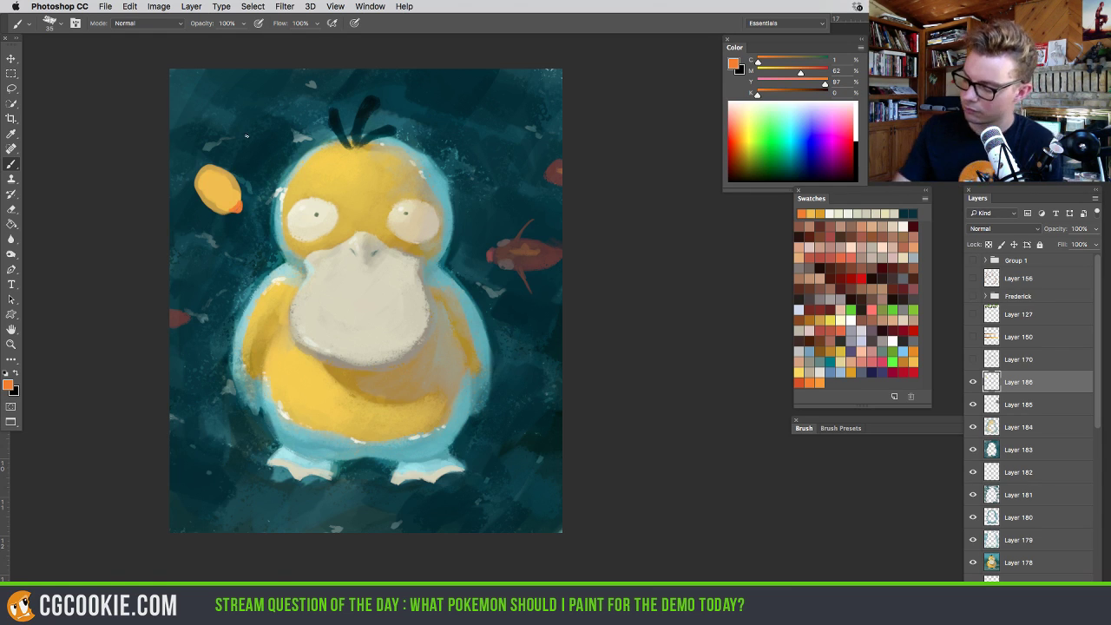
Set the foreground color to a near-black and dot in the small duck's eyes with a 19 px brush
alt+click(315, 202)
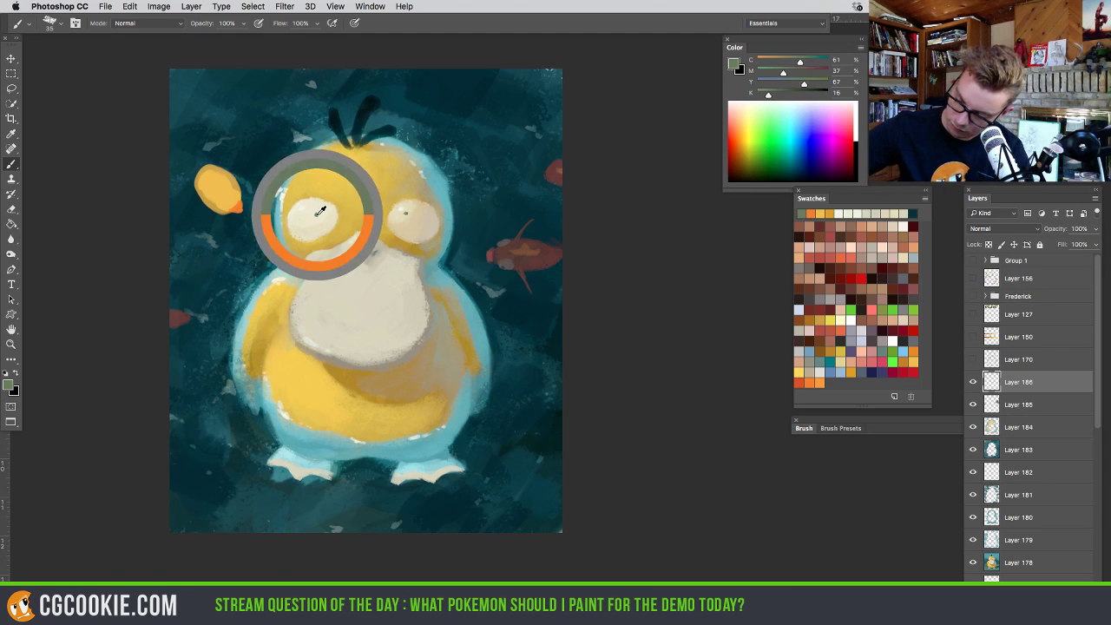
click(9, 383)
click(540, 345)
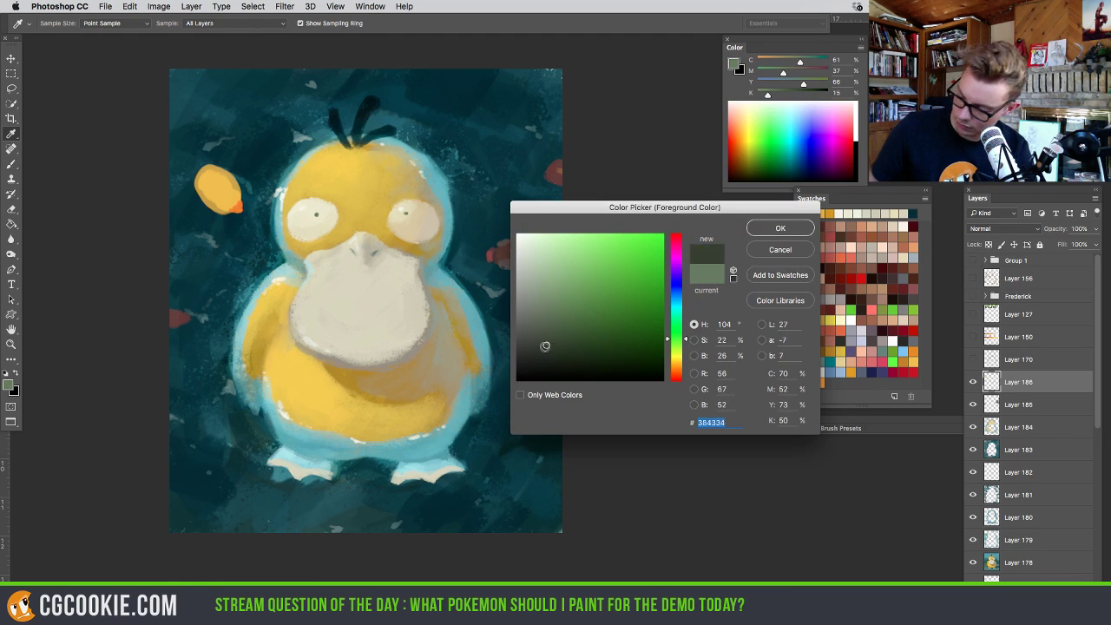
click(529, 357)
key(Return)
drag(233, 206, 225, 208)
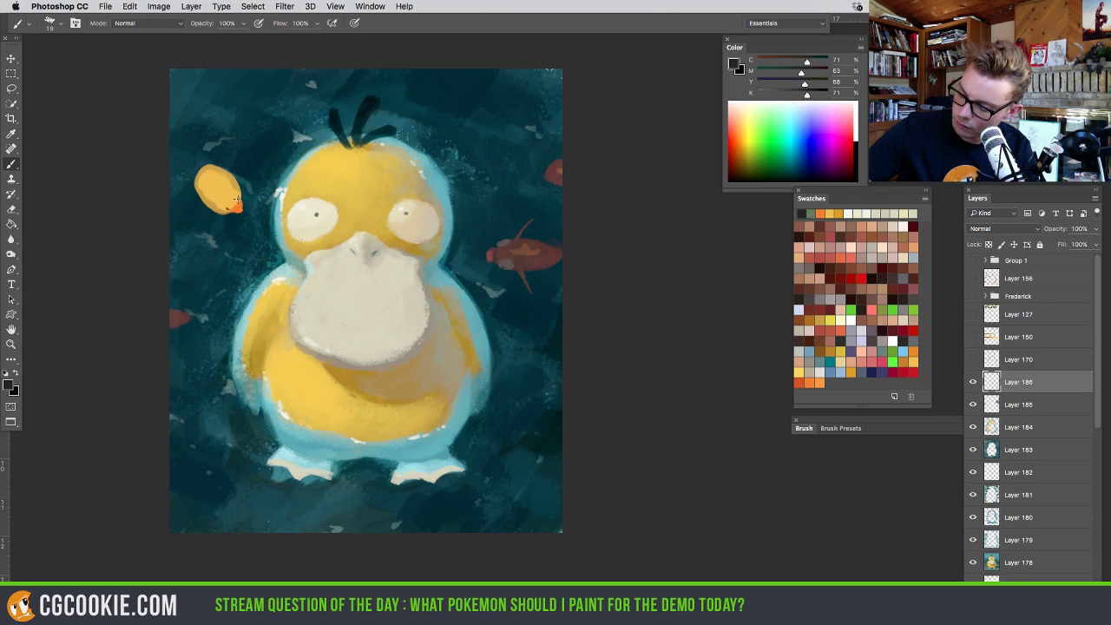
Lighten the sampled yellow to a pale yellow and paint highlights on the small duck's head and body
alt+click(233, 186)
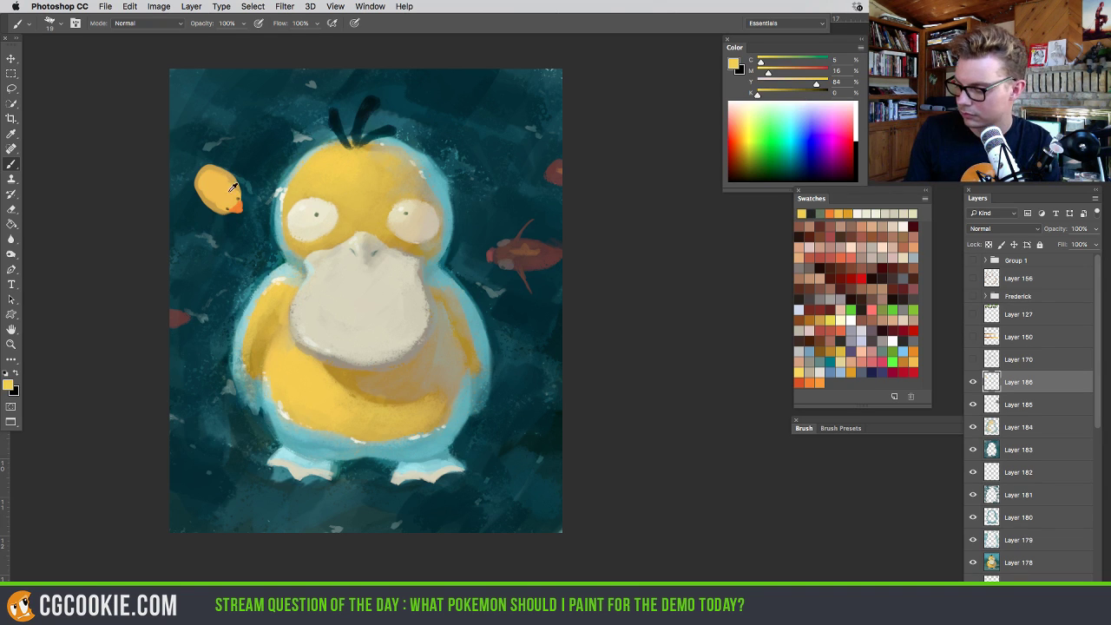
click(8, 386)
click(591, 235)
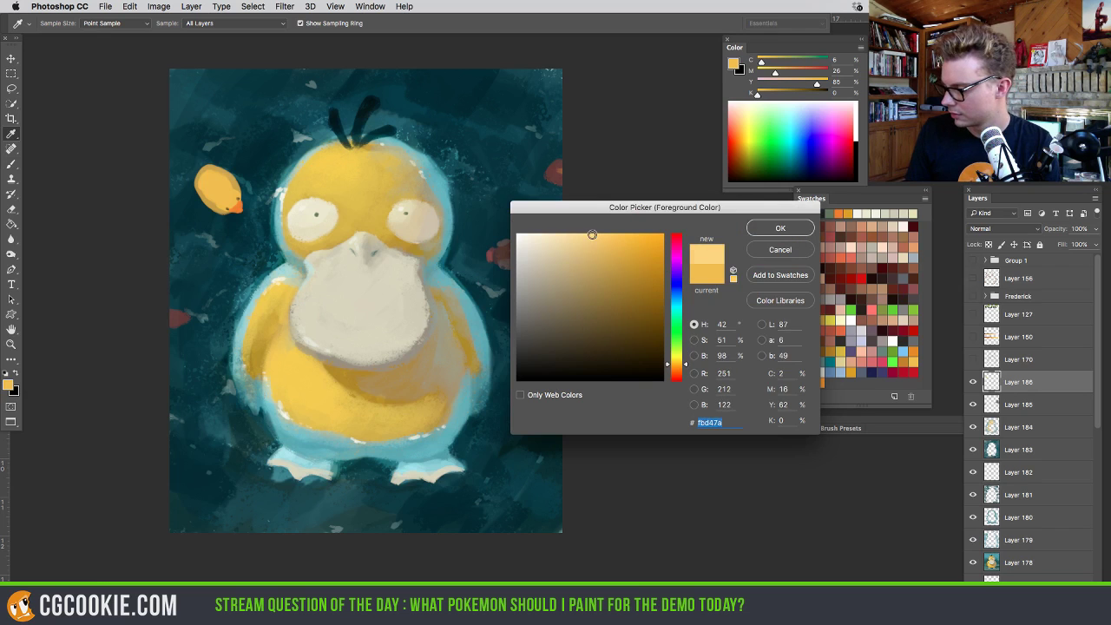
click(780, 228)
mouse_move(234, 178)
mouse_down()
mouse_move(245, 177)
mouse_move(233, 182)
mouse_up()
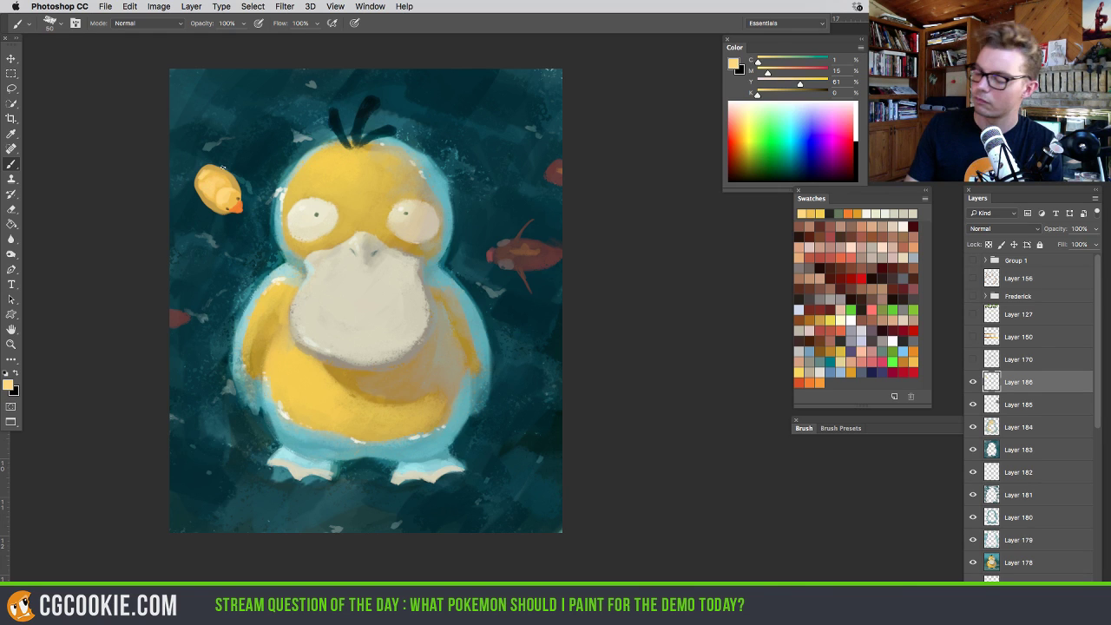
Sample an off-white and paint broken water glints around Psyduck, the small duck and the fish with a 26 px brush
alt+click(281, 193)
mouse_move(281, 193)
mouse_down()
mouse_move(242, 205)
mouse_move(243, 217)
mouse_up()
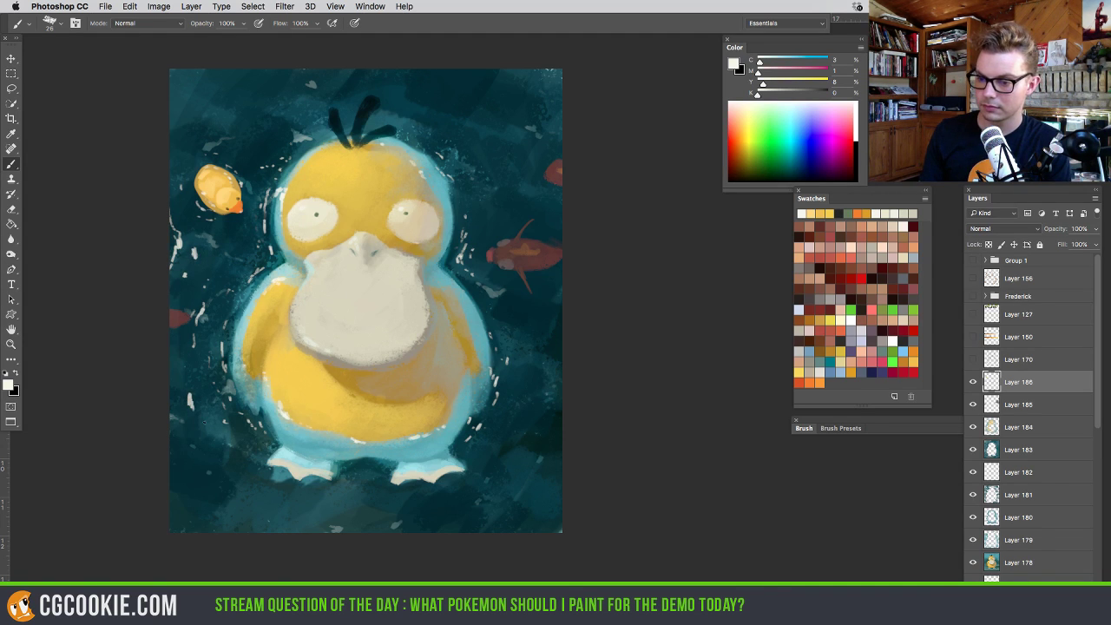
drag(181, 460, 213, 481)
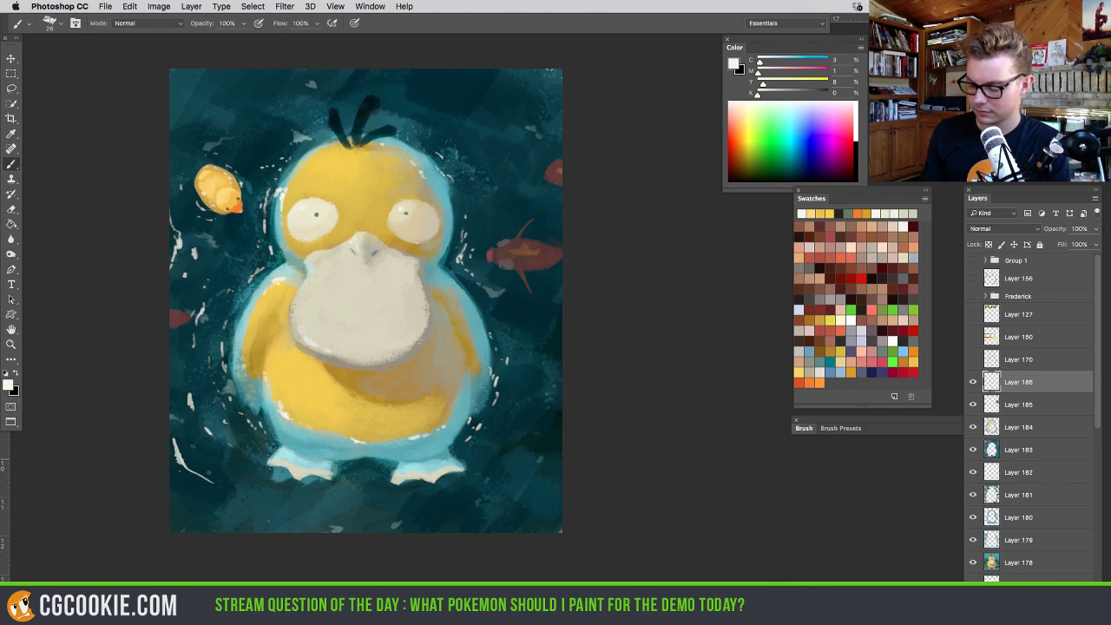
drag(524, 421, 525, 430)
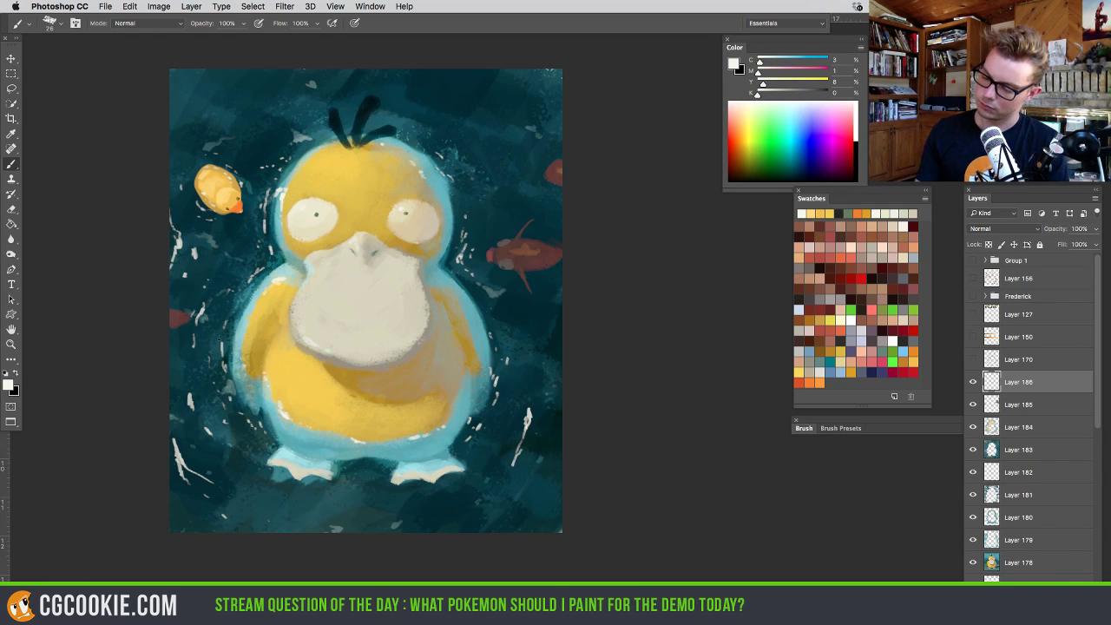
mouse_move(219, 344)
mouse_down()
mouse_move(222, 321)
mouse_move(222, 335)
mouse_up()
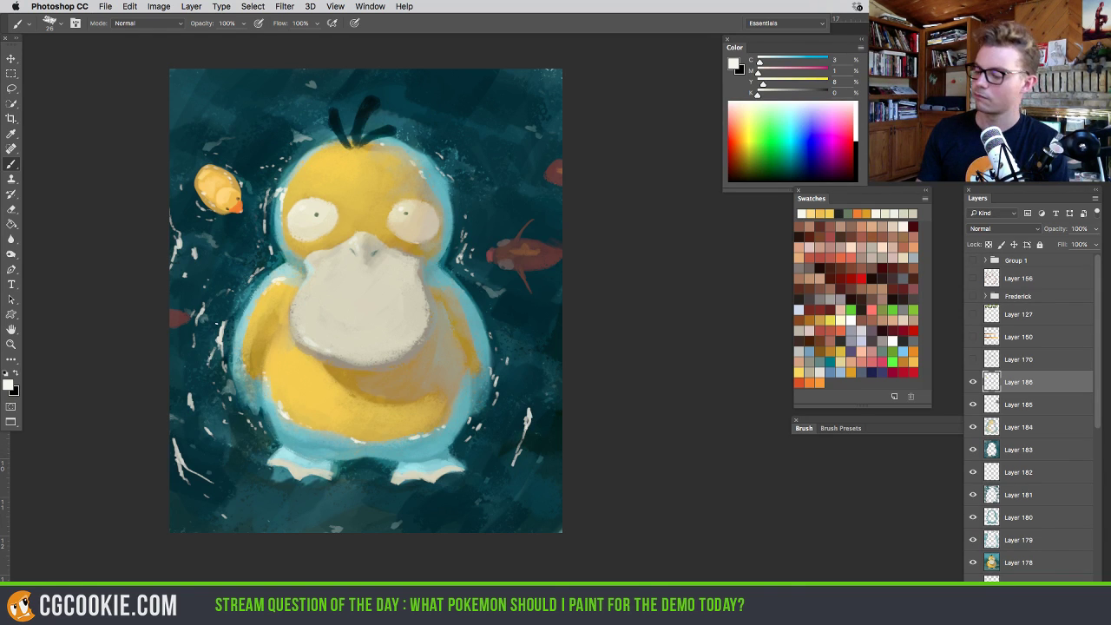
drag(483, 143, 487, 146)
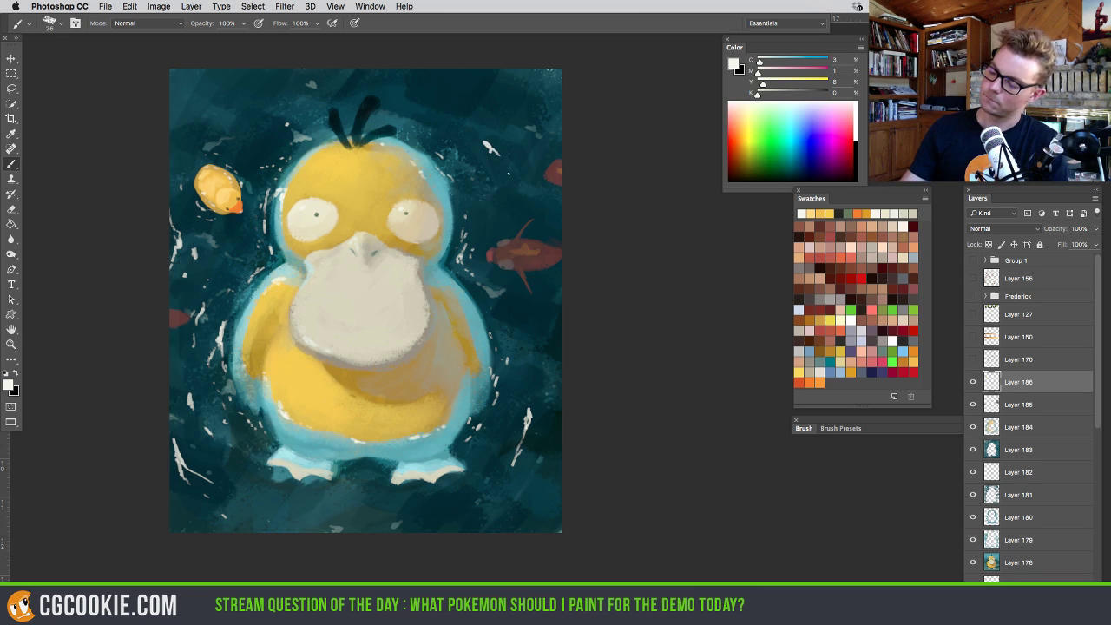
drag(452, 83, 488, 97)
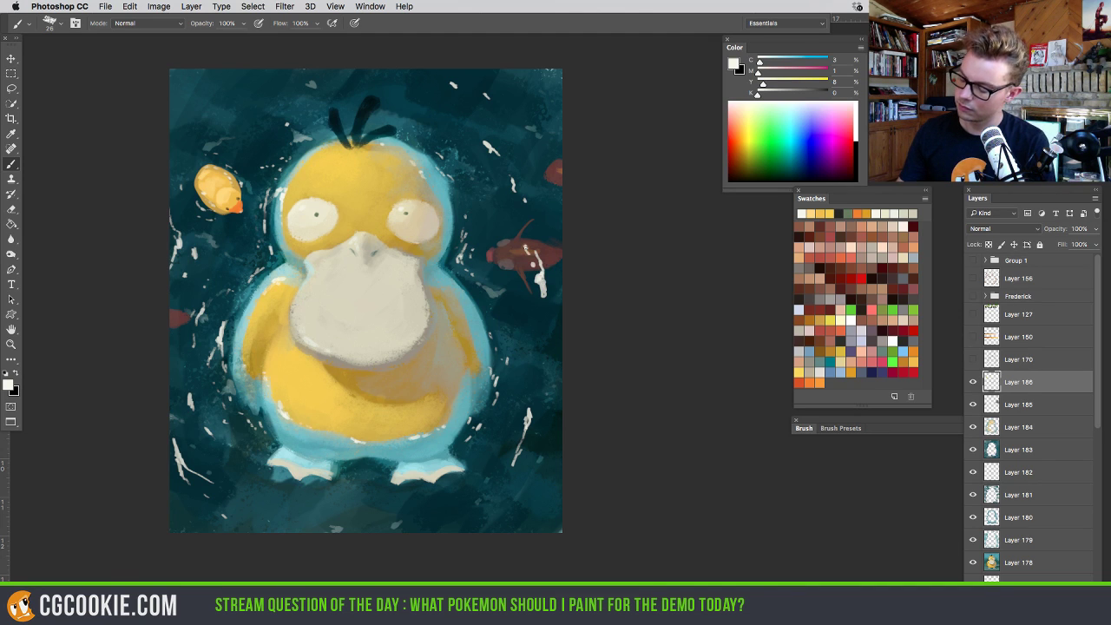
drag(555, 231, 556, 213)
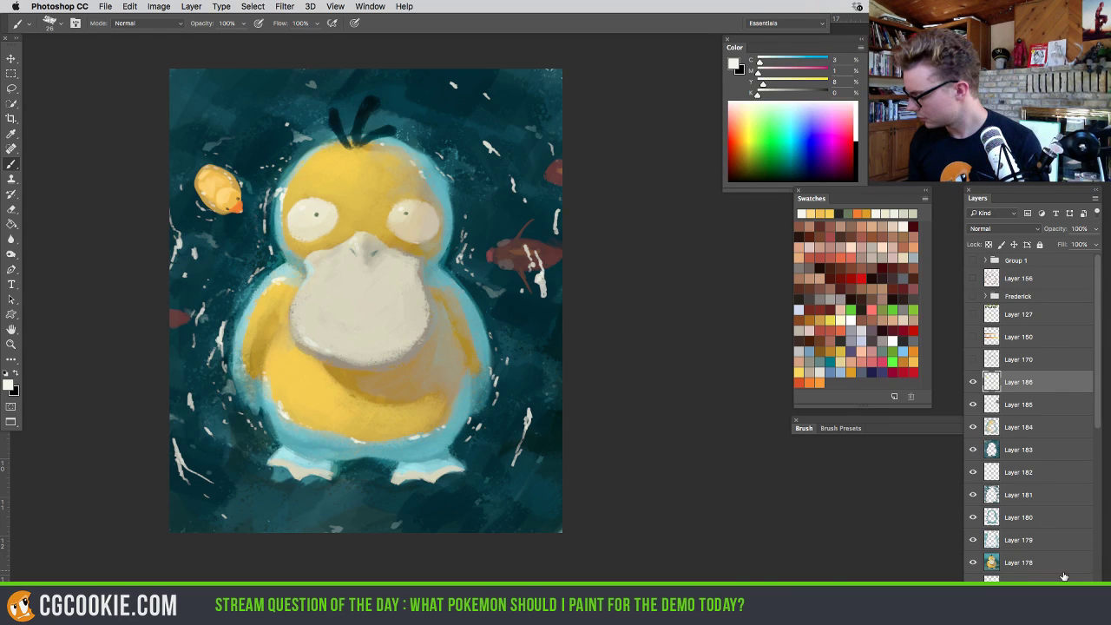
On a new layer, cover the beak's lower part with sampled shadow brown and extend the bright yellow across the belly
key(super+shift+alt+n)
alt+click(392, 369)
drag(392, 369, 393, 379)
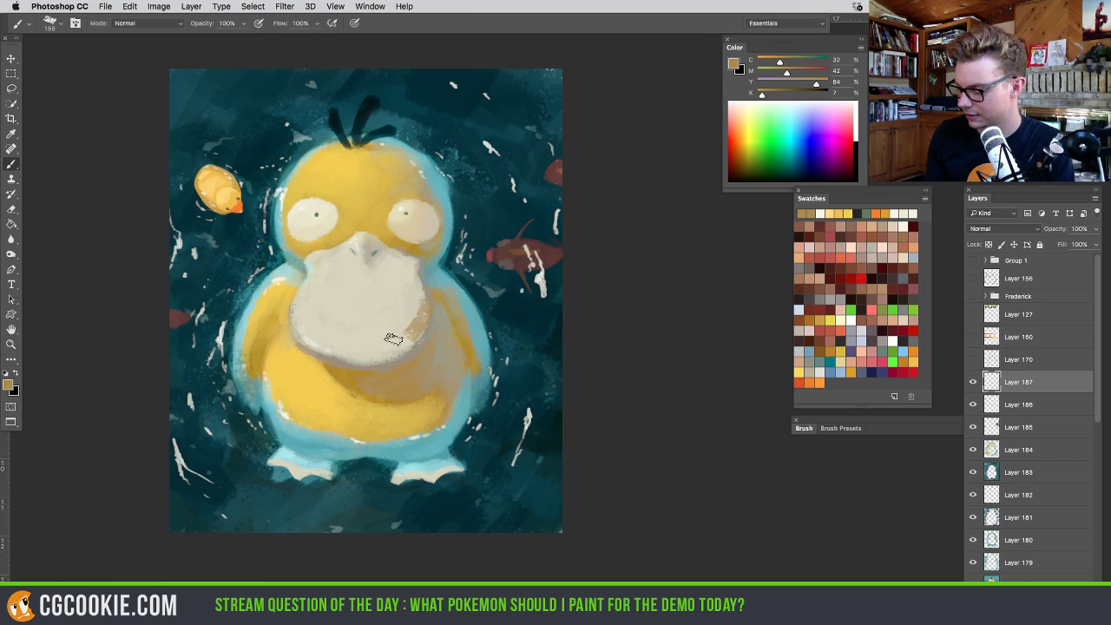
mouse_move(427, 316)
mouse_down()
mouse_move(341, 329)
mouse_move(408, 330)
mouse_move(322, 334)
mouse_move(374, 336)
mouse_move(310, 324)
mouse_move(339, 357)
mouse_move(438, 330)
mouse_up()
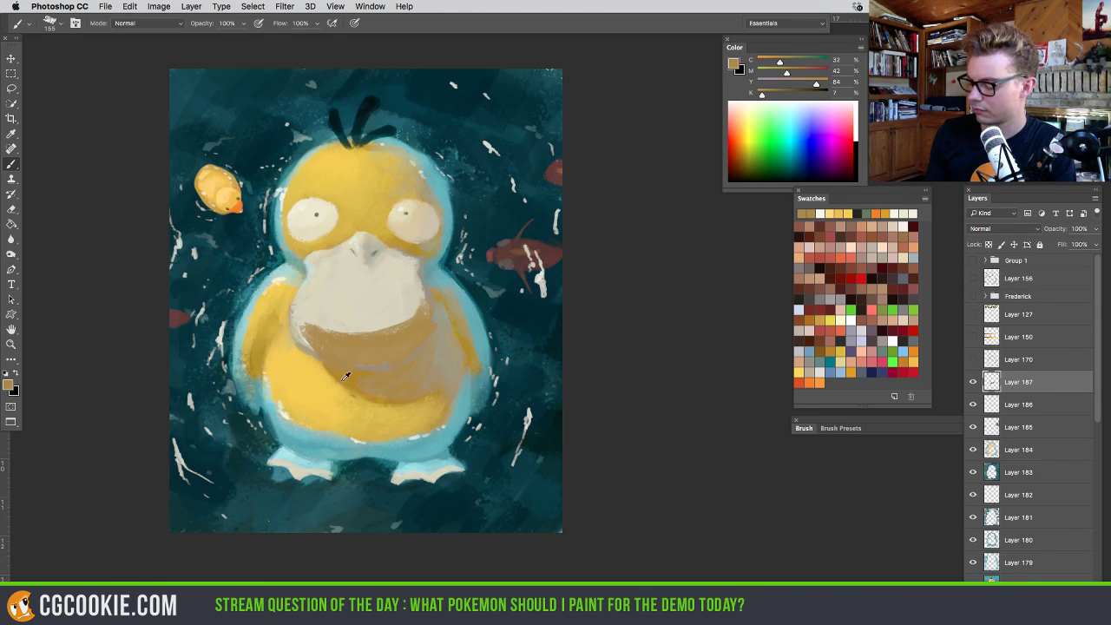
alt+click(328, 401)
mouse_move(323, 399)
mouse_down()
mouse_move(413, 380)
mouse_move(318, 362)
mouse_move(436, 387)
mouse_move(385, 384)
mouse_move(326, 358)
mouse_move(391, 389)
mouse_move(359, 387)
mouse_move(347, 381)
mouse_move(429, 403)
mouse_move(326, 389)
mouse_move(430, 400)
mouse_move(313, 344)
mouse_up()
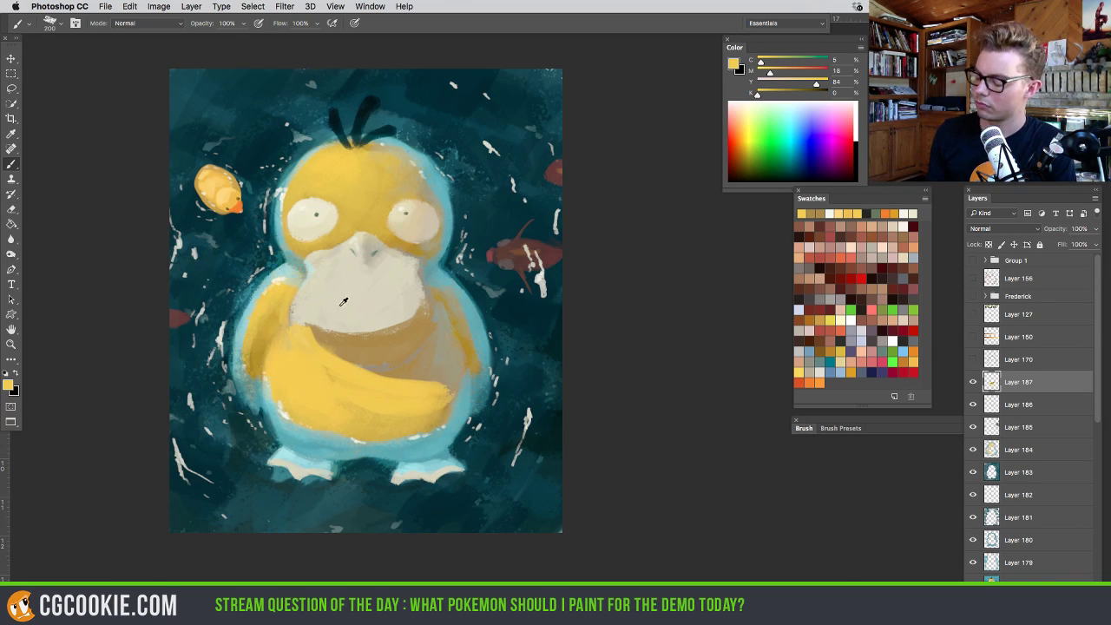
Widen Psyduck's beak to both sides and round its lower edge with sampled off-white and grey tones, using the 200 px brush
alt+click(330, 314)
alt+click(379, 257)
mouse_move(312, 279)
mouse_down()
mouse_move(307, 317)
mouse_move(408, 320)
mouse_move(370, 331)
mouse_move(416, 275)
mouse_move(348, 335)
mouse_move(312, 276)
mouse_move(302, 278)
mouse_move(368, 331)
mouse_move(430, 300)
mouse_move(430, 313)
mouse_move(333, 325)
mouse_move(295, 294)
mouse_move(305, 313)
mouse_move(370, 304)
mouse_move(394, 313)
mouse_move(351, 314)
mouse_move(424, 291)
mouse_move(390, 315)
mouse_move(324, 264)
mouse_move(318, 289)
mouse_move(304, 294)
mouse_move(316, 271)
mouse_move(329, 302)
mouse_move(296, 296)
mouse_move(391, 299)
mouse_move(377, 304)
mouse_move(405, 275)
mouse_move(415, 300)
mouse_move(404, 302)
mouse_move(429, 334)
mouse_up()
alt+click(347, 283)
alt+click(364, 347)
alt+click(404, 290)
mouse_move(404, 290)
mouse_down()
mouse_move(339, 320)
mouse_move(407, 303)
mouse_move(326, 310)
mouse_move(419, 307)
mouse_move(414, 322)
mouse_move(327, 333)
mouse_move(417, 319)
mouse_move(348, 324)
mouse_move(388, 345)
mouse_move(423, 339)
mouse_move(438, 321)
mouse_move(414, 276)
mouse_move(423, 297)
mouse_move(398, 308)
mouse_move(304, 279)
mouse_up()
alt+click(417, 317)
alt+click(425, 295)
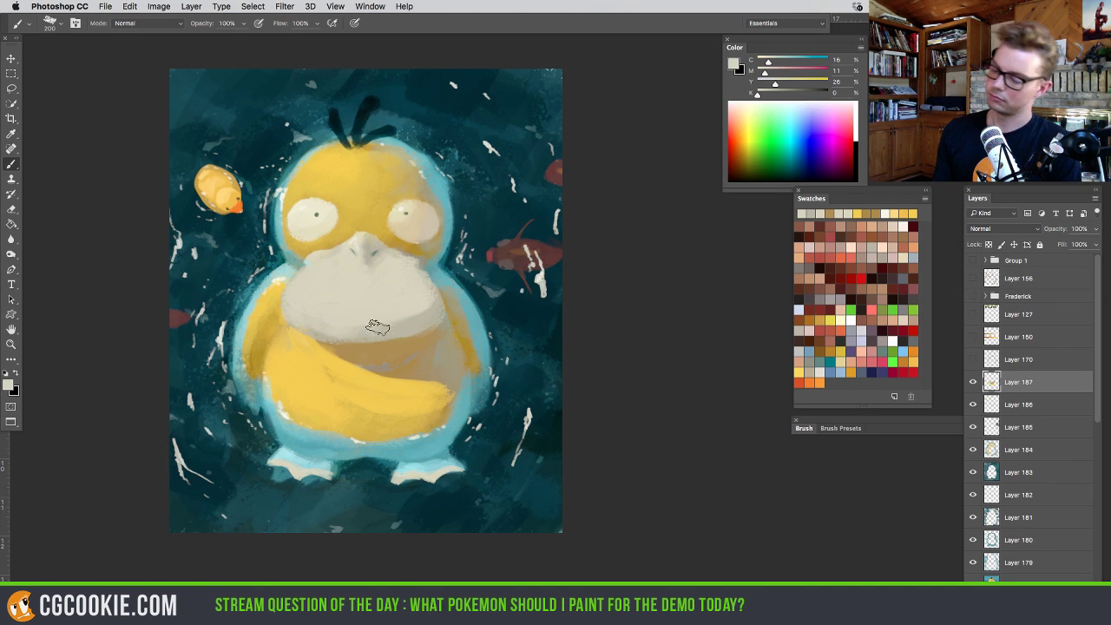
Refine the shadow under the beak and the belly's edge with sampled brown, grey-green and bright yellow
alt+click(401, 354)
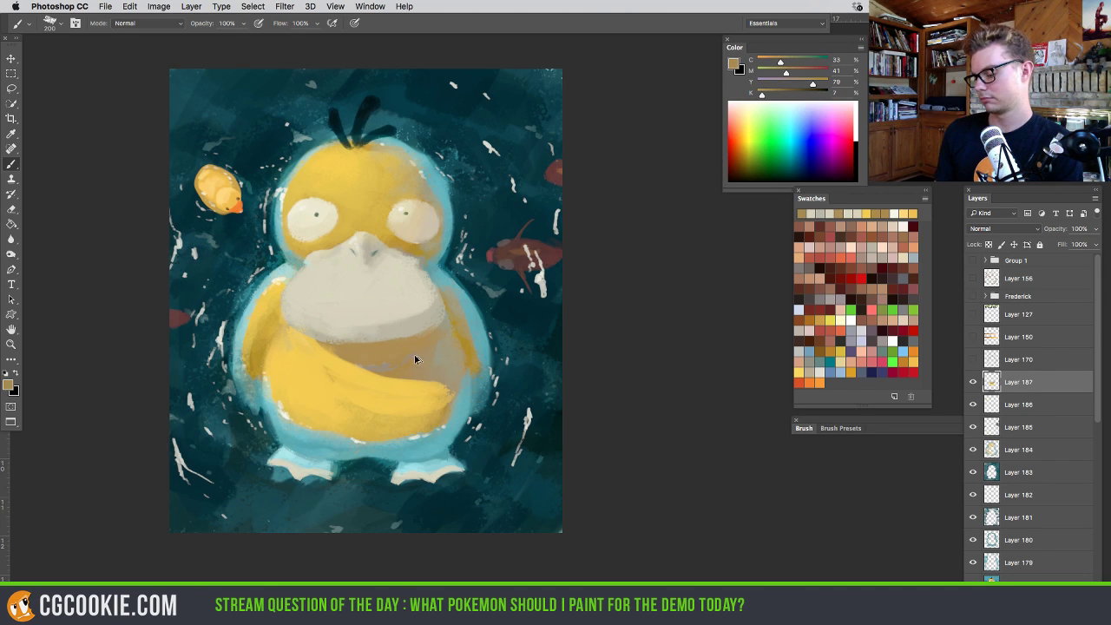
alt+click(446, 347)
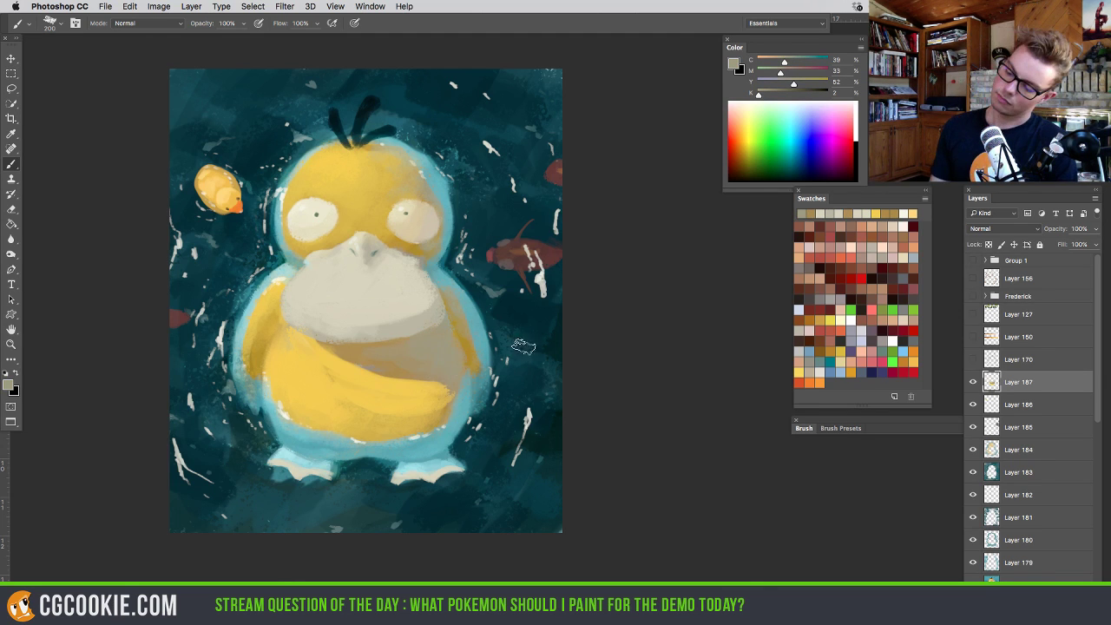
alt+click(391, 395)
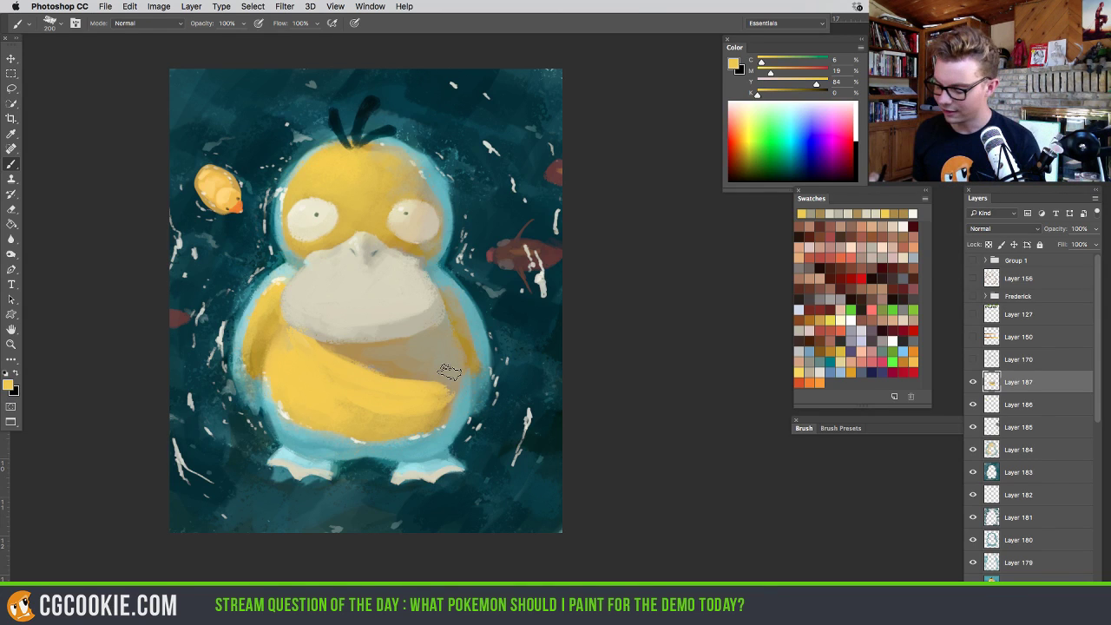
Undo the layer merge and stamp all visible artwork onto a new layer above the separate painting layers
key(super+e)
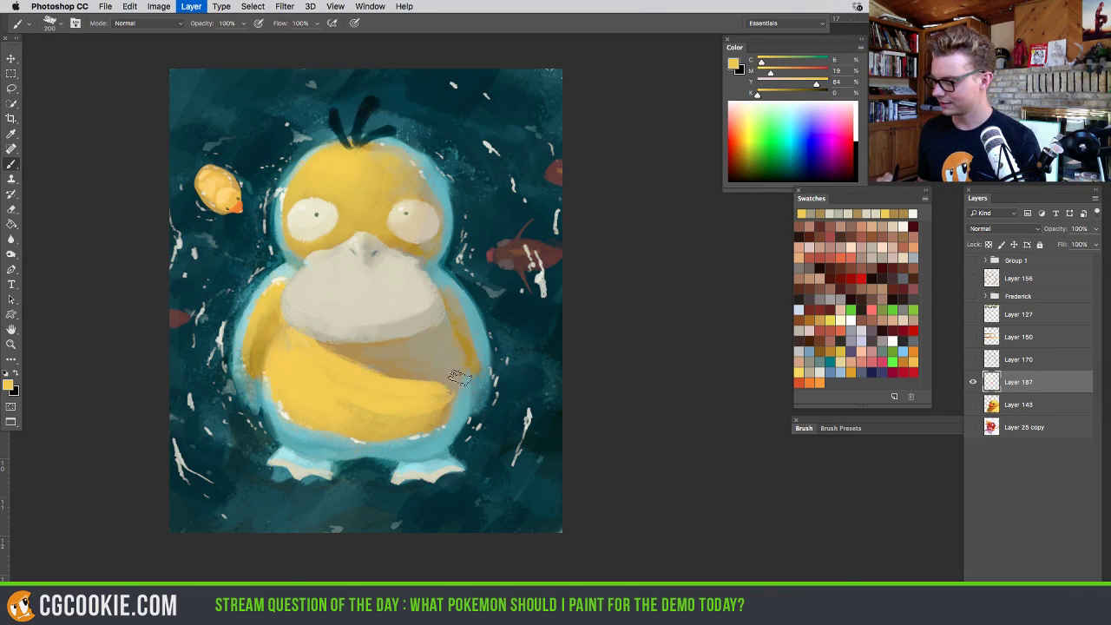
key(super+a)
key(super+alt+z)
key(super+alt+z)
key(super+alt+shift+e)
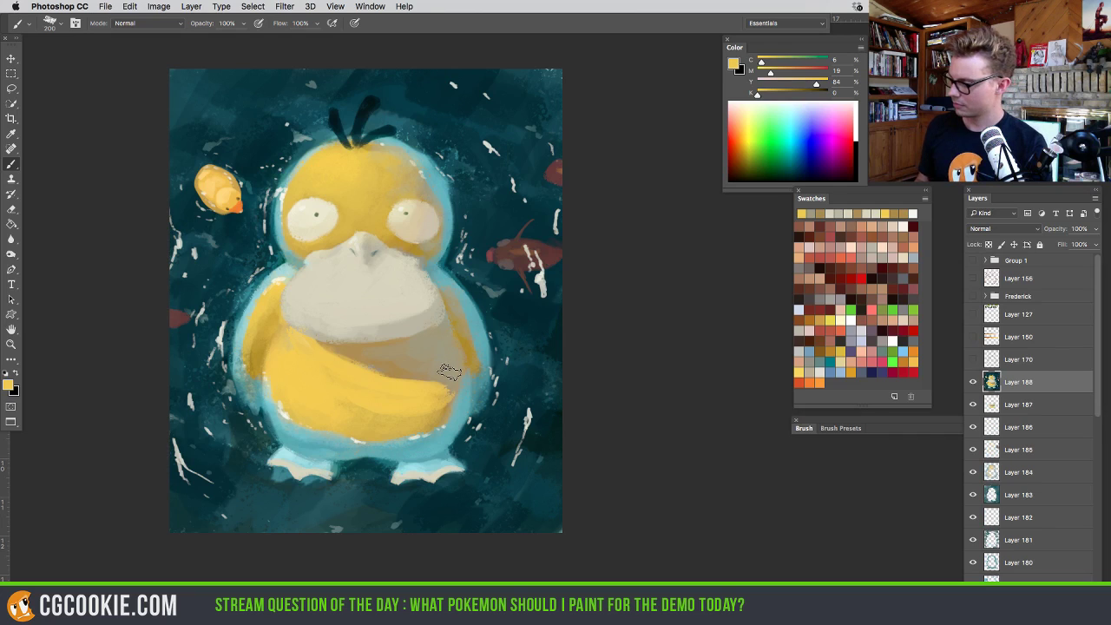
Apply a Vibrance adjustment to the merged copy with vibrance +20 and saturation +34
click(157, 6)
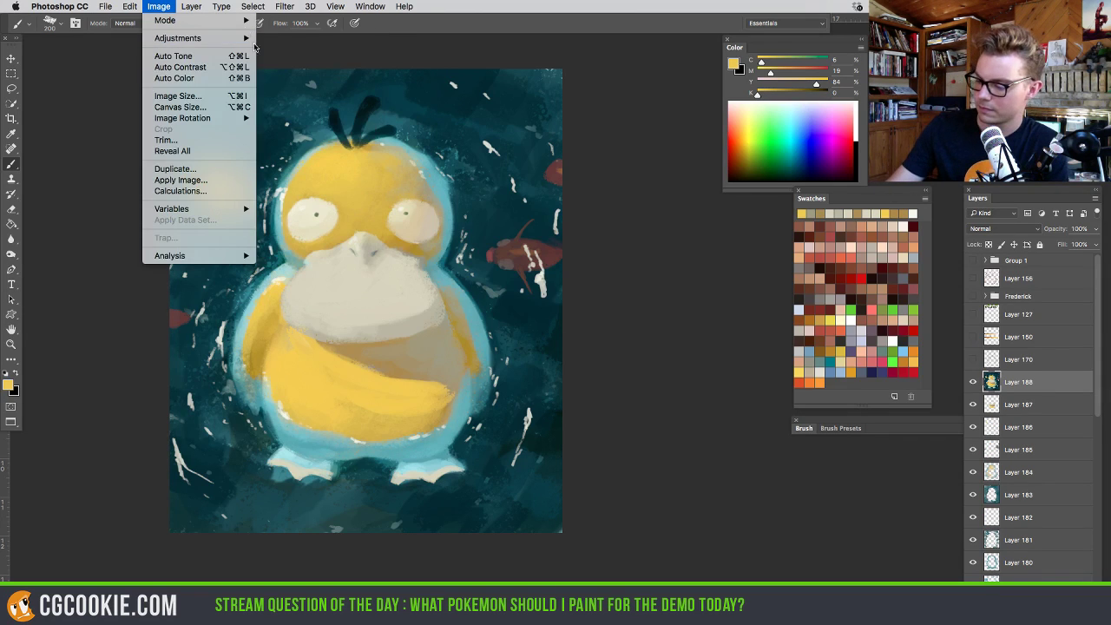
mouse_move(200, 39)
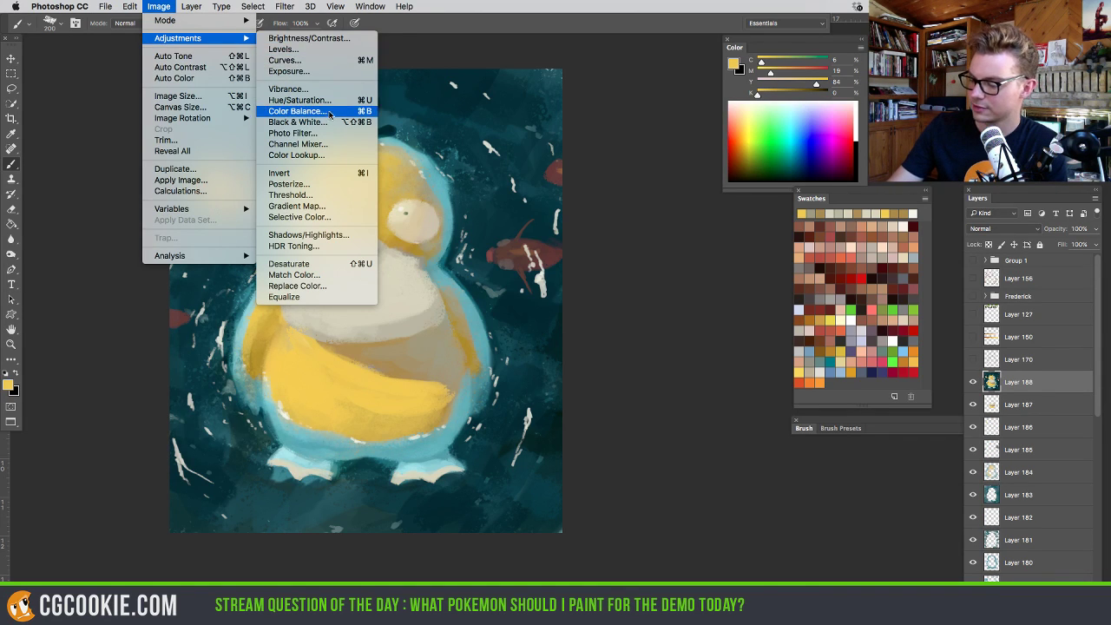
click(313, 88)
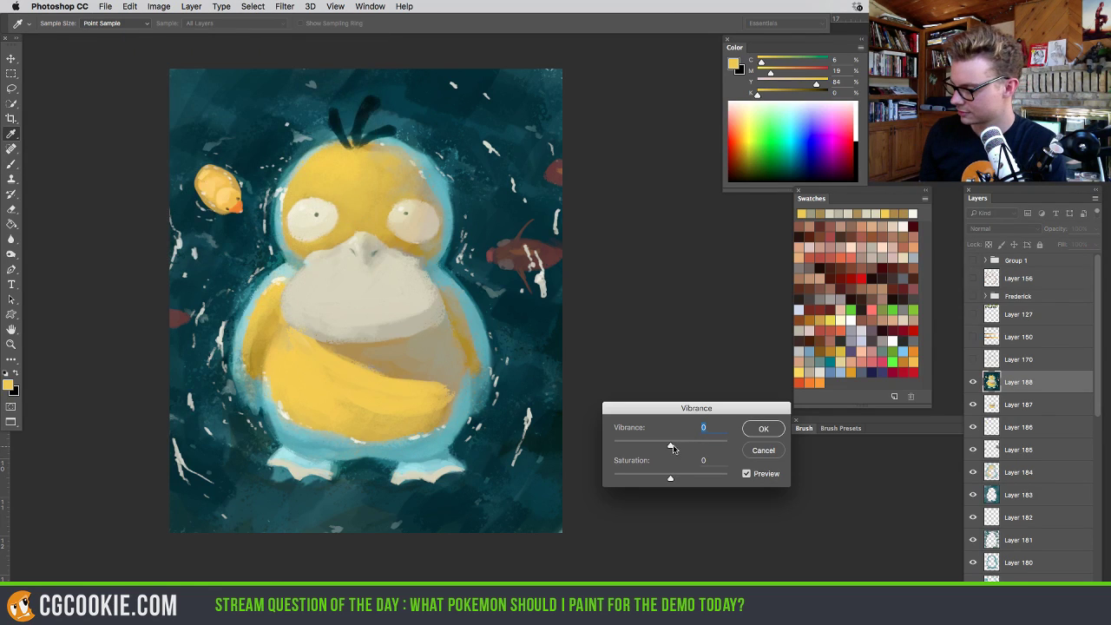
drag(671, 447, 690, 480)
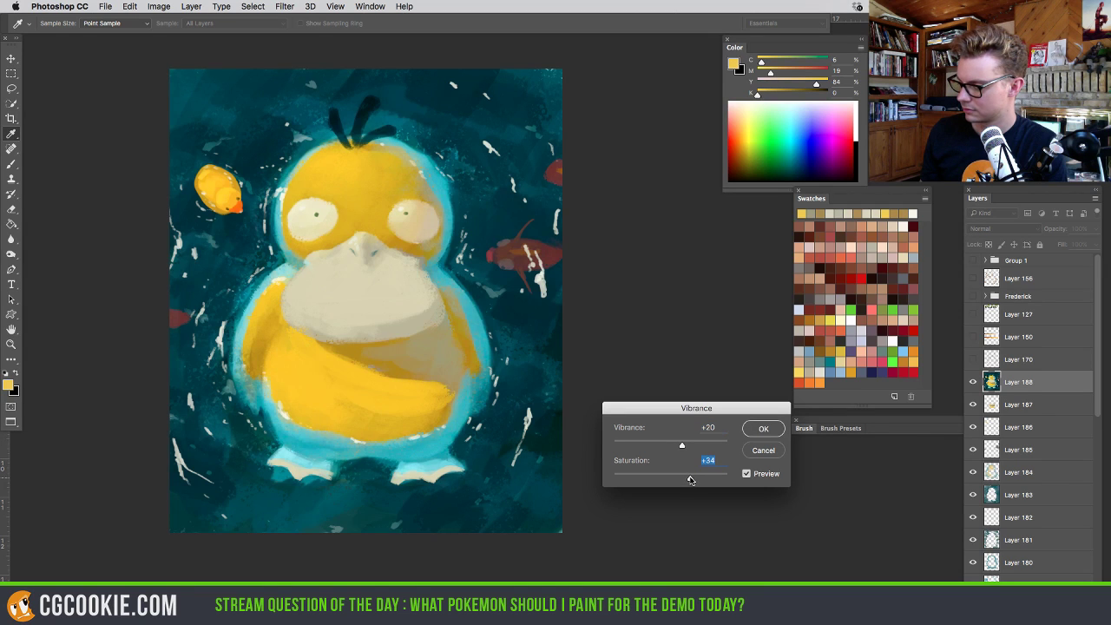
click(762, 429)
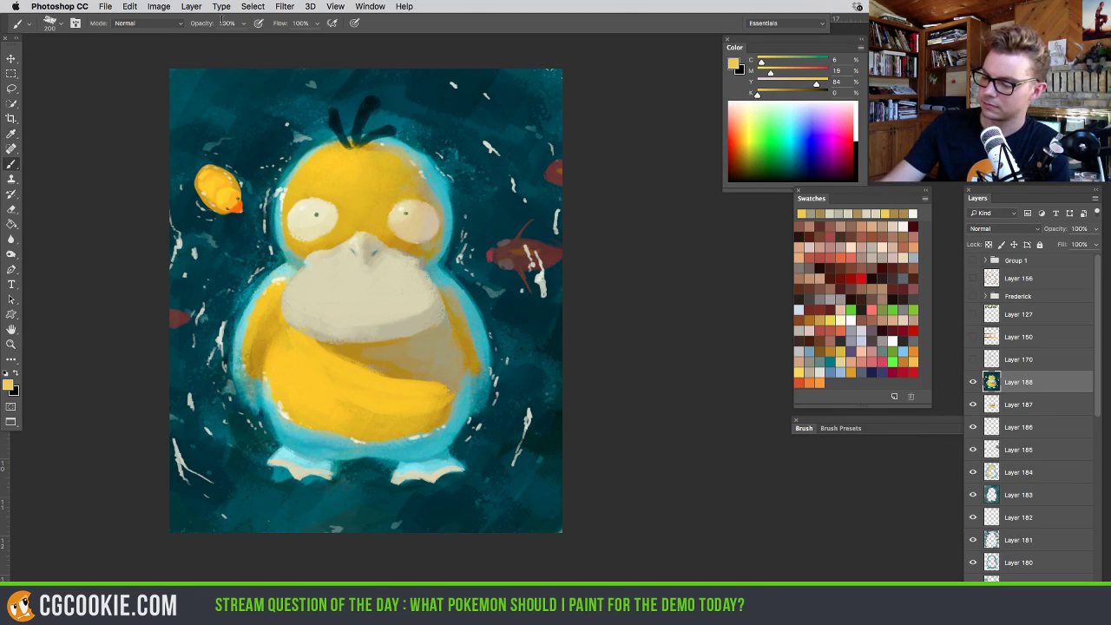
Apply Color Balance across the tonal ranges, setting the shadows to +2, -5 and +9 with luminosity preserved
key(b)
click(157, 7)
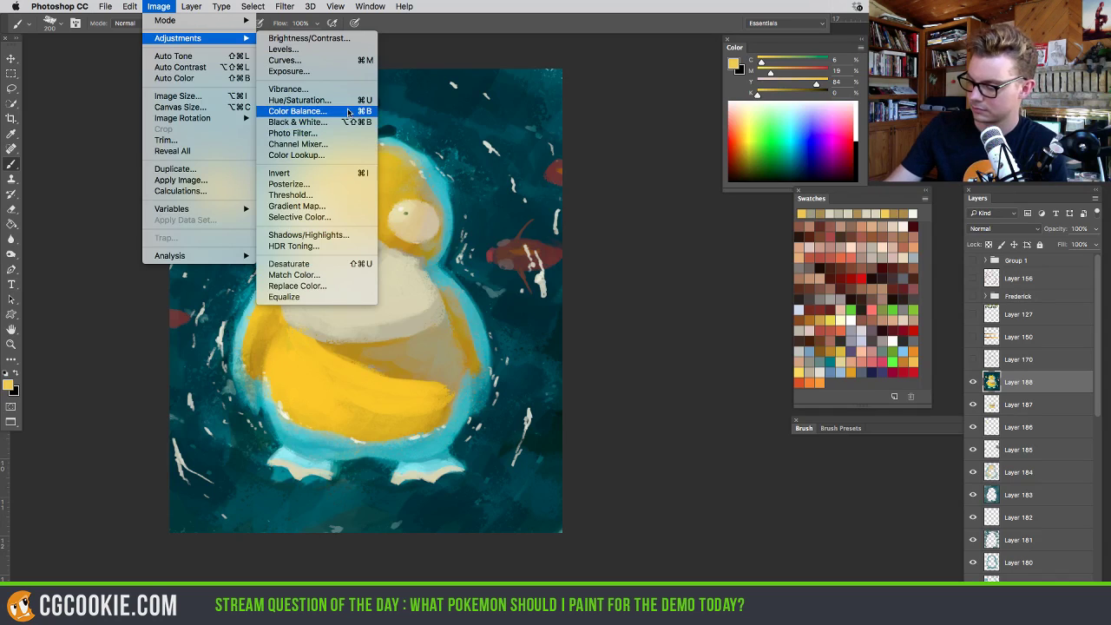
click(300, 108)
mouse_move(694, 361)
mouse_down()
mouse_move(737, 363)
mouse_move(685, 379)
mouse_move(707, 379)
mouse_move(690, 379)
mouse_move(707, 392)
mouse_move(687, 389)
mouse_move(708, 391)
mouse_move(685, 379)
mouse_move(706, 363)
mouse_move(690, 365)
mouse_move(712, 392)
mouse_move(688, 392)
mouse_move(720, 391)
mouse_move(695, 391)
mouse_move(703, 376)
mouse_move(691, 373)
mouse_up()
click(727, 424)
click(634, 424)
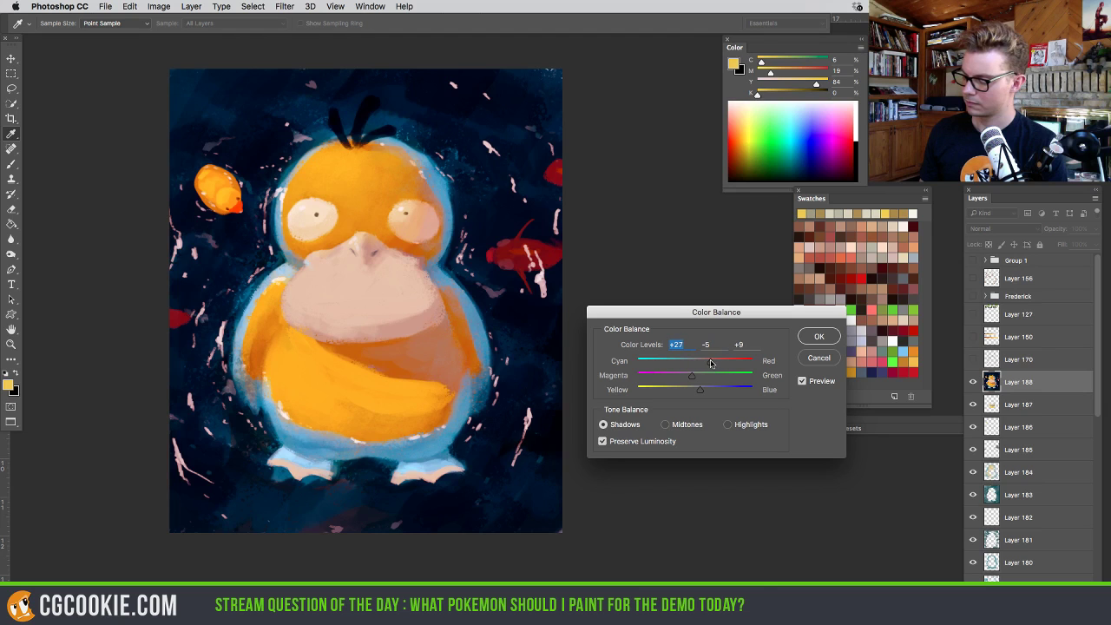
key(Down)
key(Down)
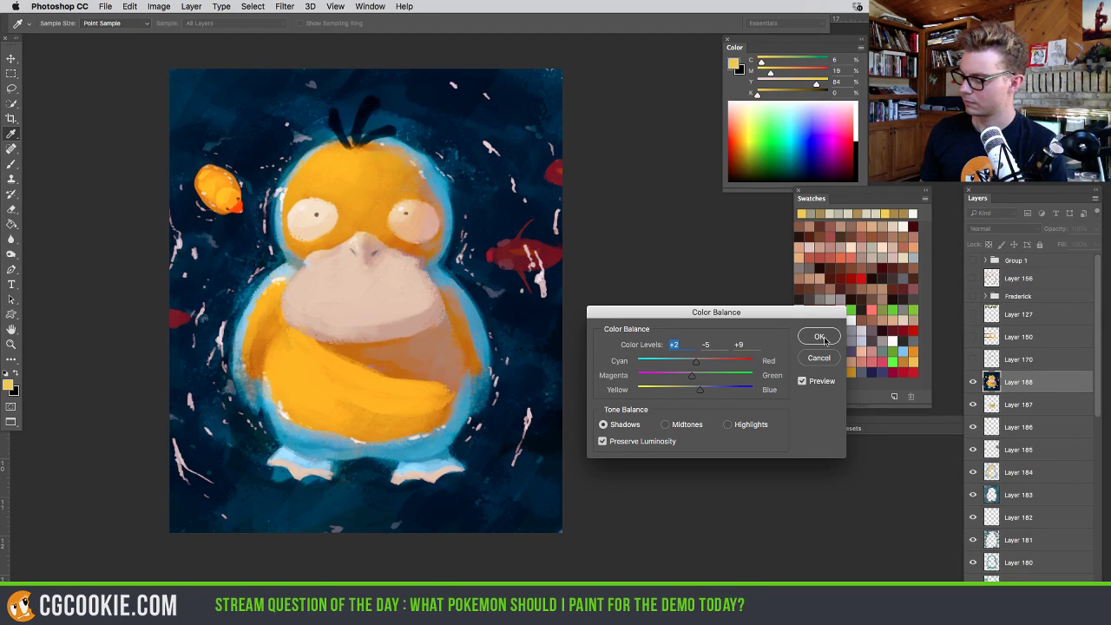
click(821, 337)
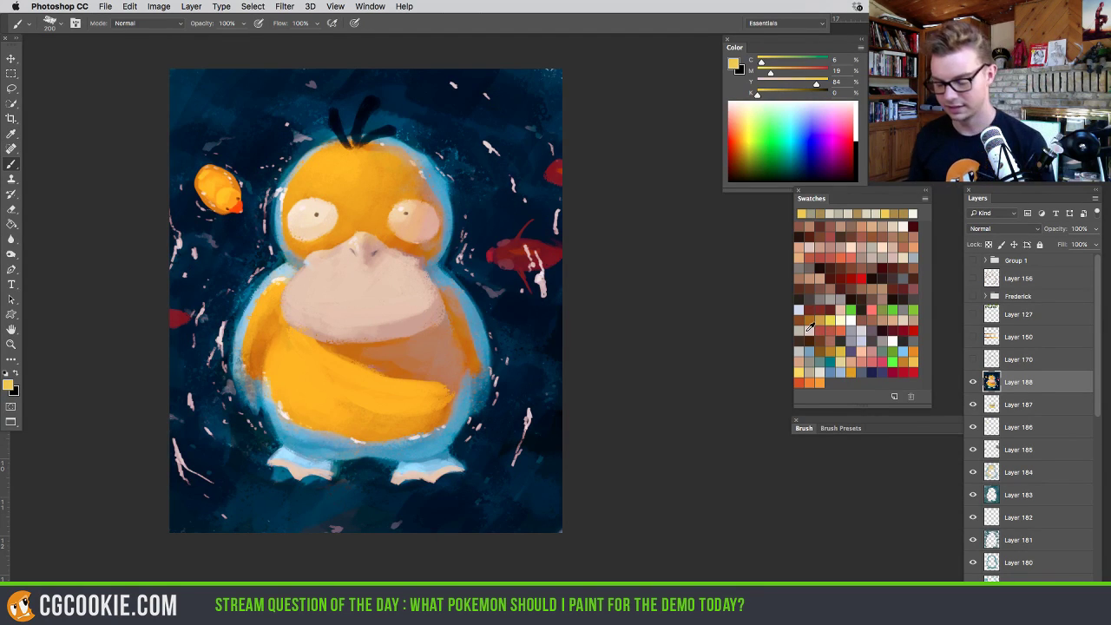
Flip the canvas vertically to check the painting, and undo the flip
click(159, 6)
mouse_move(203, 118)
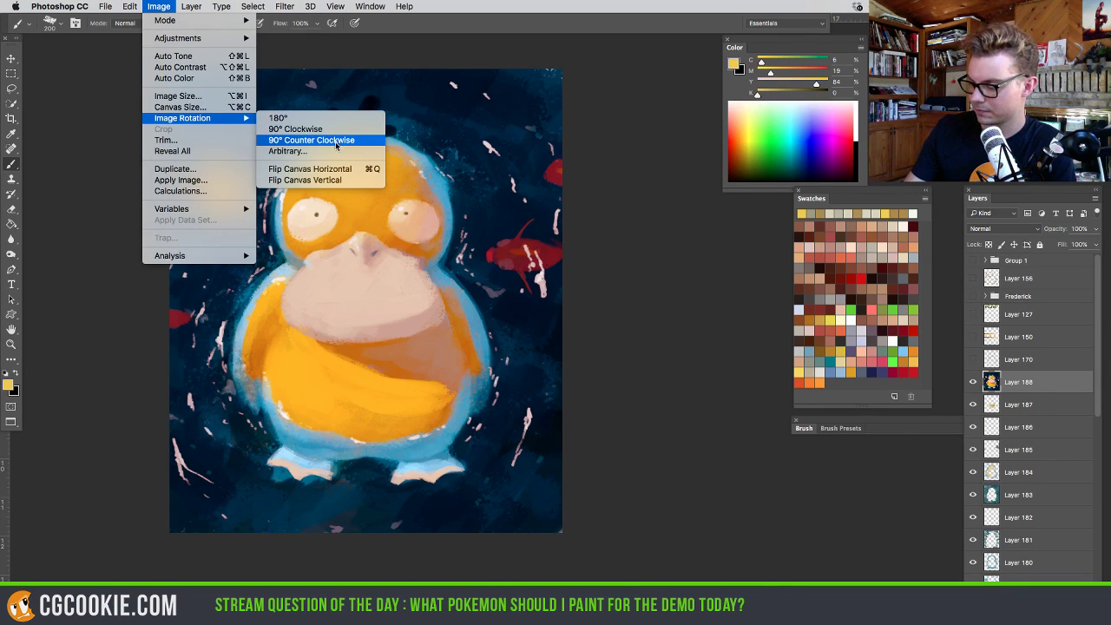
click(333, 180)
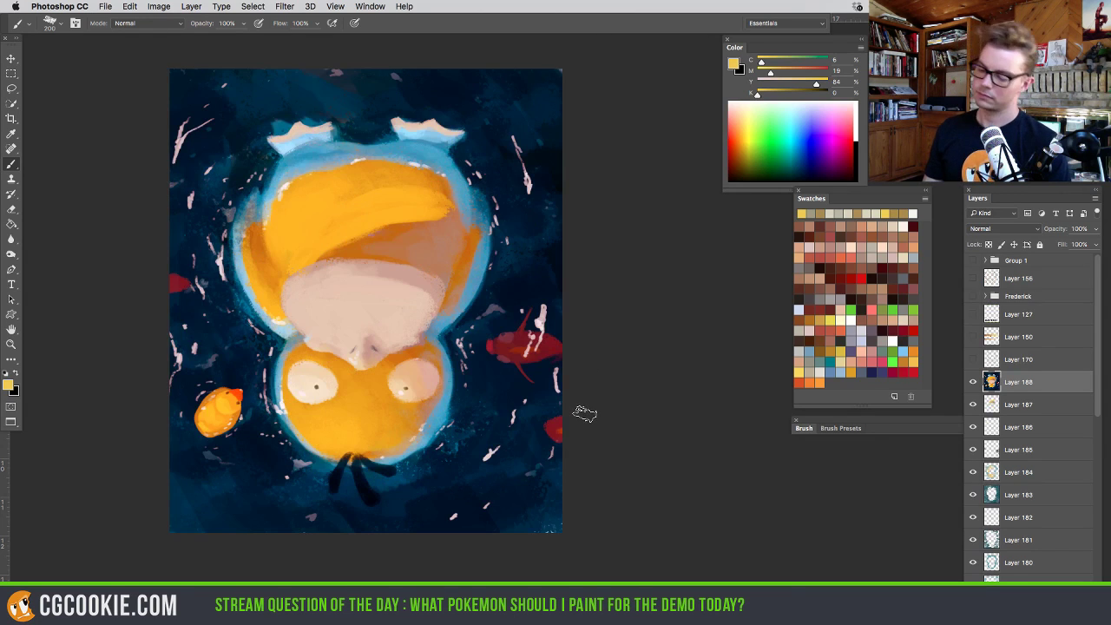
key(ctrl+z)
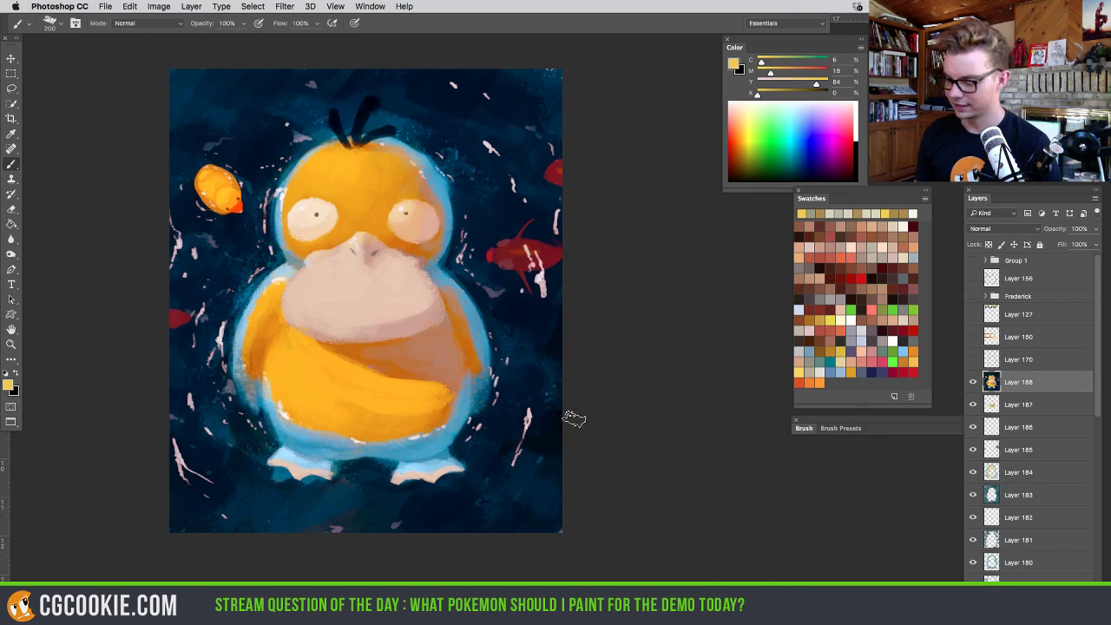
On a new Overlay layer, darken the blue rim and water around Psyduck's head and body with sampled dark navy
alt+click(429, 388)
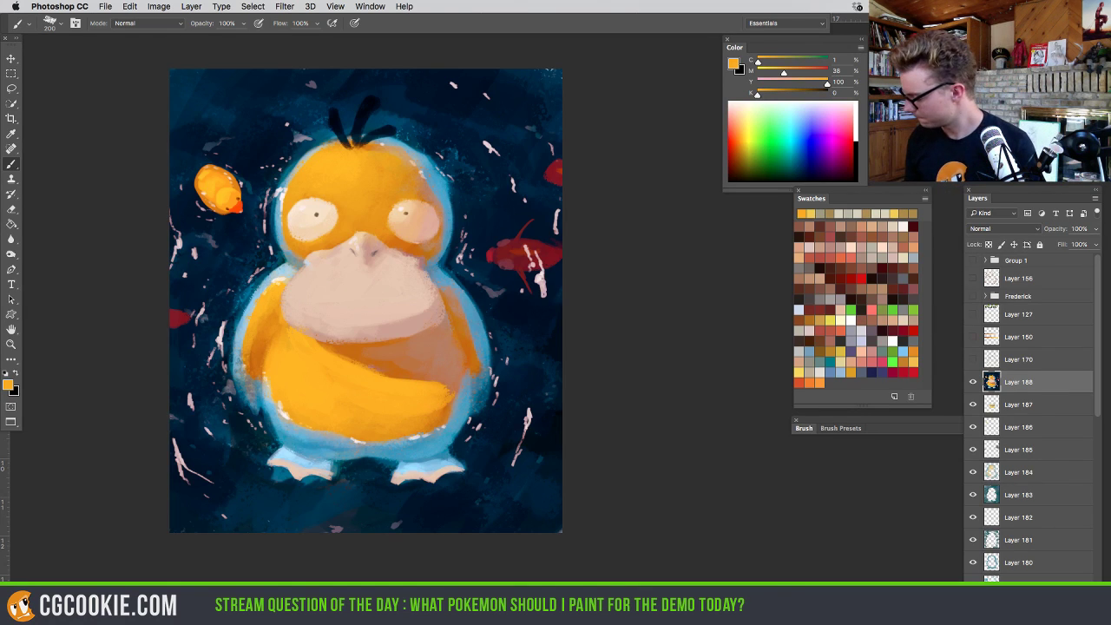
key(super+shift+alt+n)
click(1003, 228)
click(990, 352)
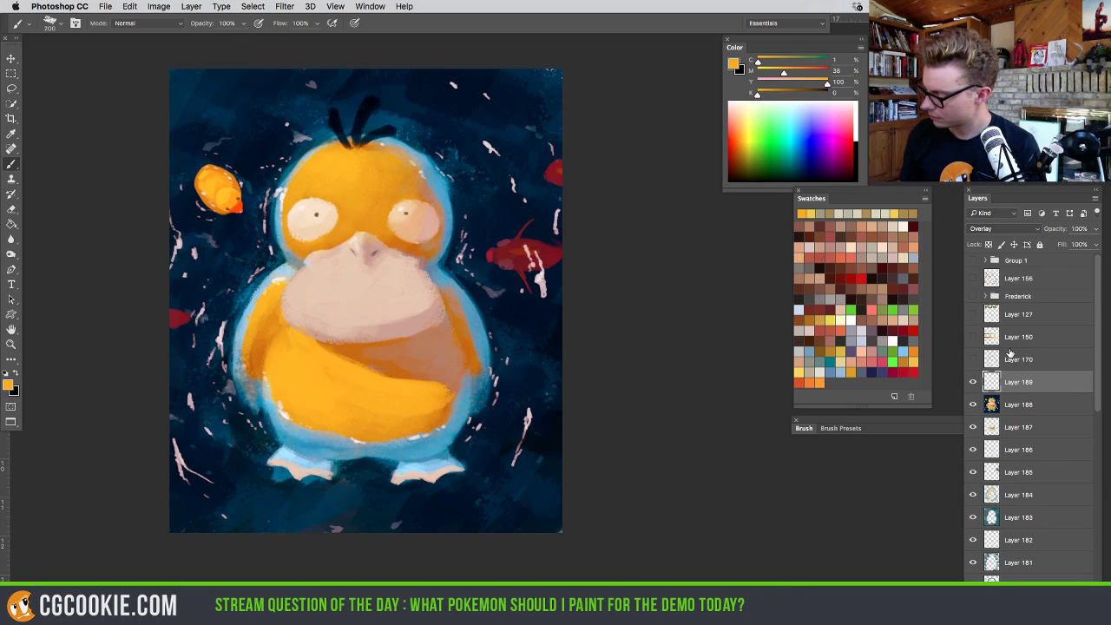
alt+click(522, 323)
mouse_move(452, 276)
mouse_down()
mouse_move(446, 226)
mouse_move(417, 251)
mouse_move(437, 220)
mouse_move(446, 228)
mouse_move(444, 212)
mouse_move(410, 240)
mouse_move(446, 201)
mouse_move(440, 243)
mouse_move(436, 176)
mouse_move(426, 243)
mouse_move(405, 244)
mouse_move(456, 326)
mouse_move(447, 275)
mouse_move(456, 328)
mouse_move(459, 286)
mouse_move(451, 325)
mouse_move(476, 350)
mouse_move(475, 374)
mouse_move(436, 329)
mouse_move(406, 345)
mouse_move(458, 354)
mouse_move(474, 400)
mouse_move(452, 452)
mouse_move(461, 445)
mouse_move(464, 409)
mouse_move(437, 448)
mouse_move(446, 442)
mouse_move(390, 455)
mouse_move(322, 440)
mouse_move(343, 456)
mouse_move(342, 445)
mouse_move(295, 444)
mouse_move(275, 414)
mouse_move(272, 477)
mouse_move(287, 474)
mouse_move(294, 496)
mouse_move(358, 493)
mouse_move(377, 480)
mouse_move(356, 466)
mouse_move(443, 444)
mouse_move(440, 453)
mouse_move(458, 424)
mouse_up()
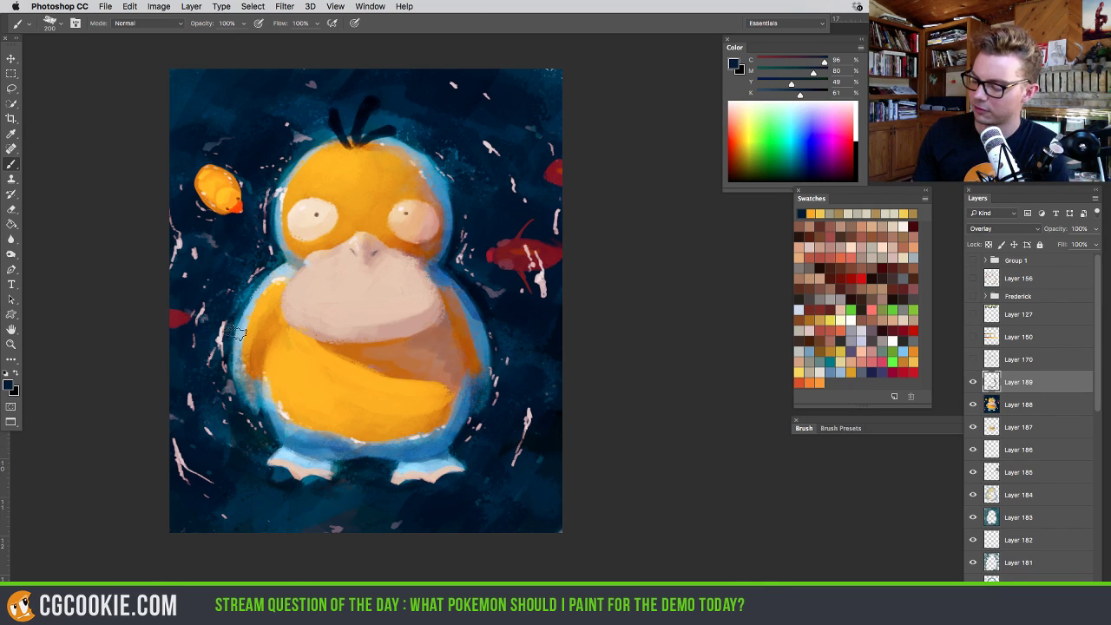
mouse_move(234, 332)
mouse_down()
mouse_move(227, 382)
mouse_move(224, 360)
mouse_move(251, 401)
mouse_move(256, 280)
mouse_move(252, 288)
mouse_move(286, 265)
mouse_up()
mouse_move(262, 213)
mouse_down()
mouse_move(282, 265)
mouse_move(275, 181)
mouse_move(276, 252)
mouse_move(295, 155)
mouse_move(239, 241)
mouse_up()
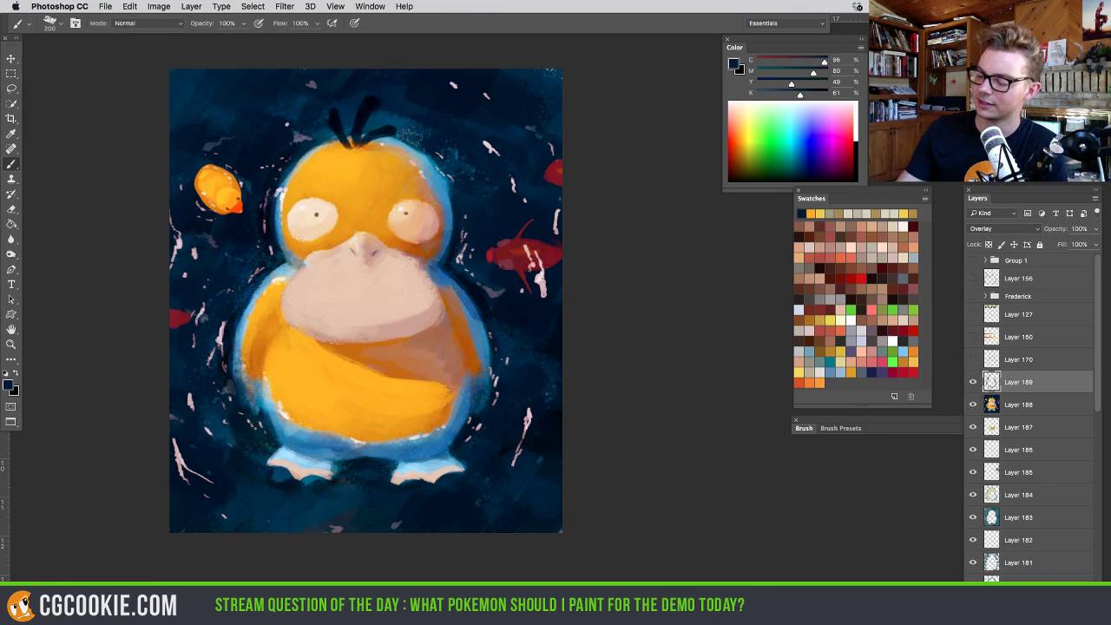
mouse_move(409, 137)
mouse_down()
mouse_move(434, 155)
mouse_move(397, 130)
mouse_move(455, 195)
mouse_move(438, 160)
mouse_move(444, 181)
mouse_move(417, 152)
mouse_move(460, 234)
mouse_move(456, 183)
mouse_move(464, 219)
mouse_move(488, 212)
mouse_move(463, 279)
mouse_move(492, 323)
mouse_move(511, 217)
mouse_move(528, 254)
mouse_move(550, 251)
mouse_move(540, 288)
mouse_move(514, 278)
mouse_move(520, 262)
mouse_move(490, 242)
mouse_up()
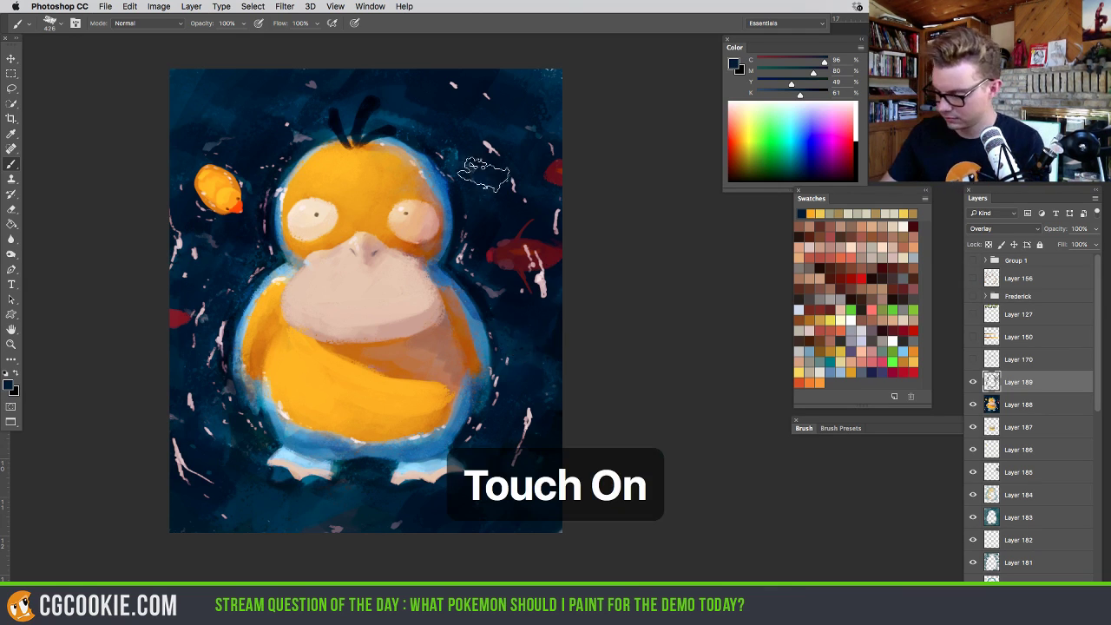
Reduce the brush to 43 px for detail work on the face and add a new Normal layer above the Overlay layer
scroll(521, 346, up, 6)
scroll(386, 317, down, 3)
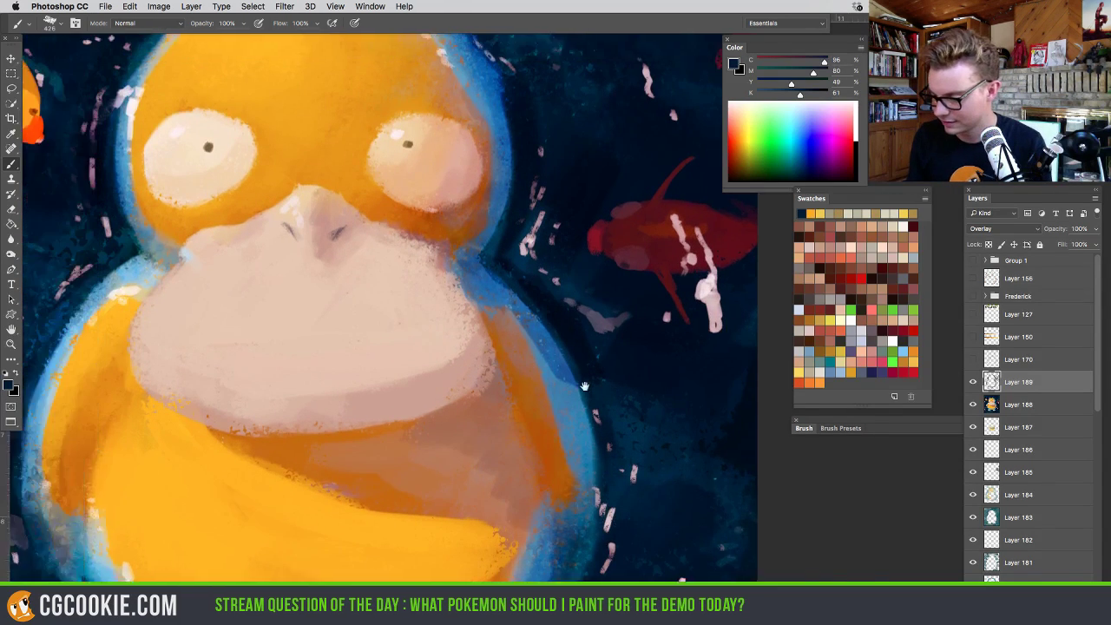
scroll(654, 435, up, 3)
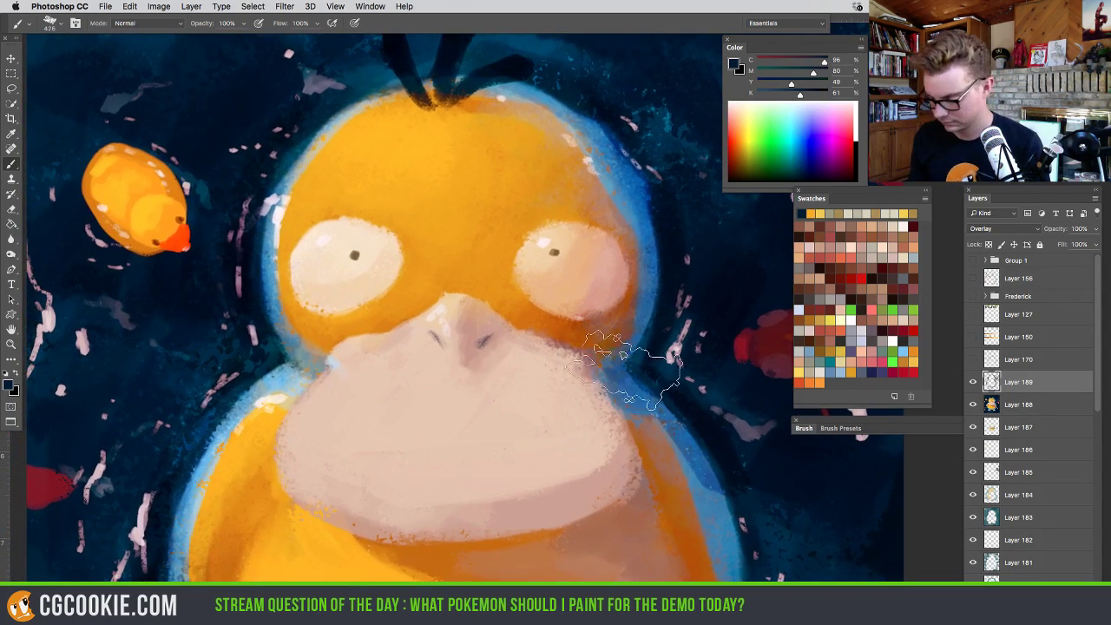
mouse_move(566, 365)
mouse_down()
mouse_move(510, 366)
mouse_move(529, 347)
mouse_up()
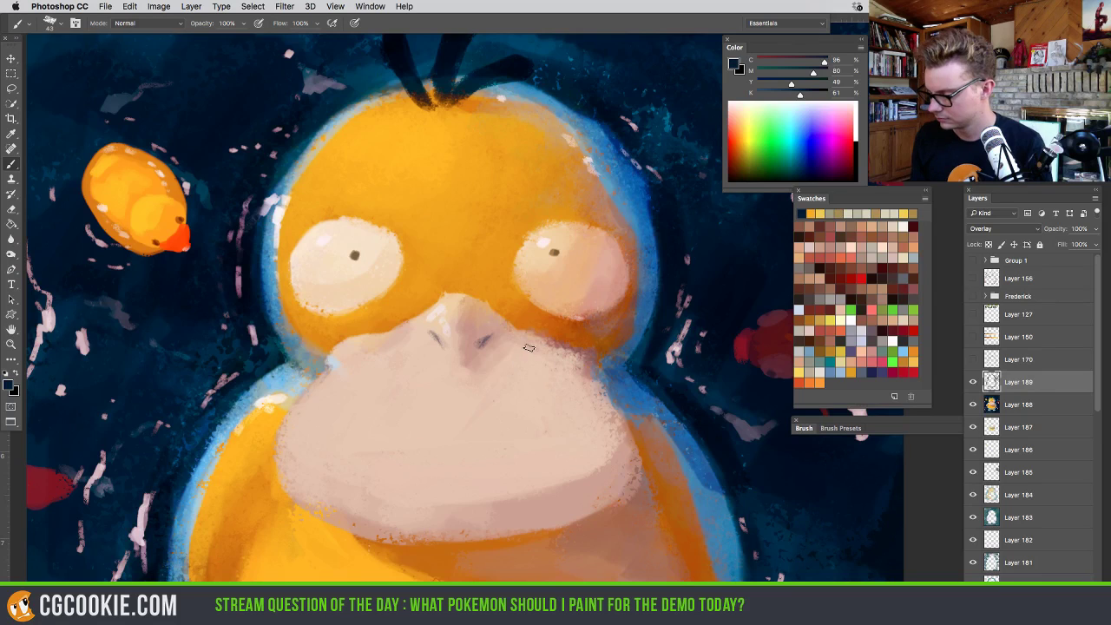
key(ctrl+shift+alt+n)
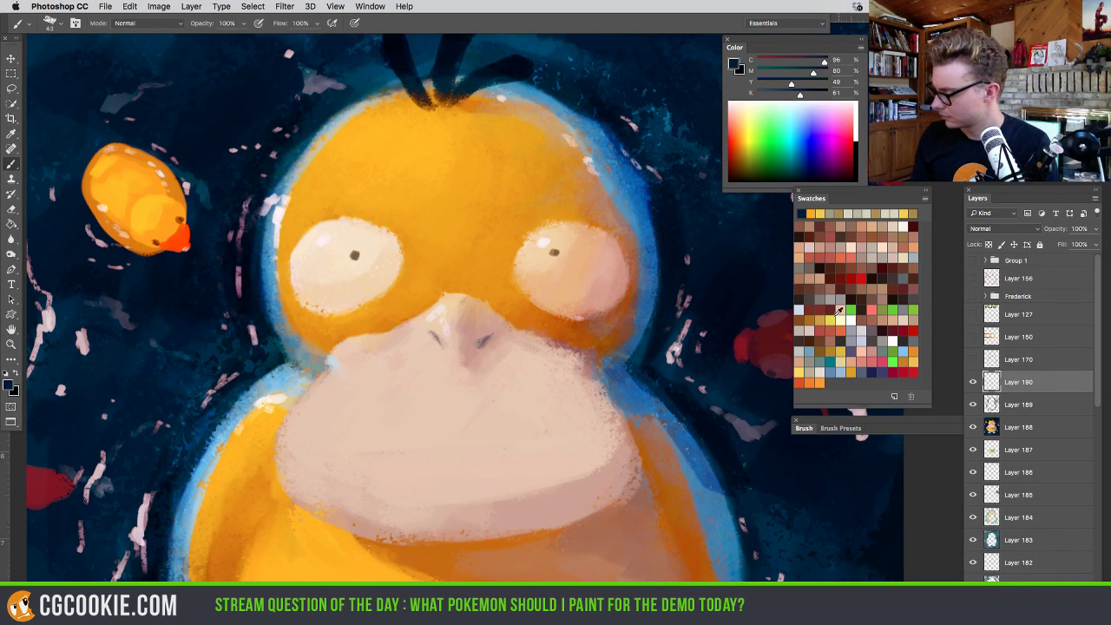
Try marks in a sampled pale pink on Psyduck's face between the eyes, and undo them
alt+click(674, 321)
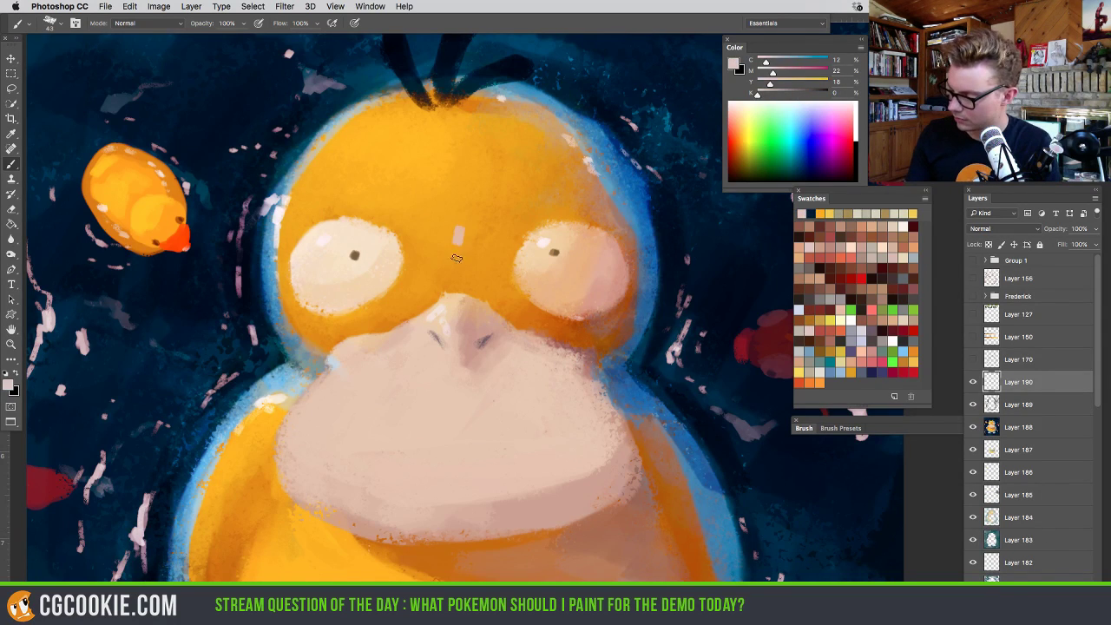
key(ctrl+z)
mouse_move(451, 265)
mouse_down()
mouse_move(467, 275)
mouse_move(429, 289)
mouse_up()
key(ctrl+z)
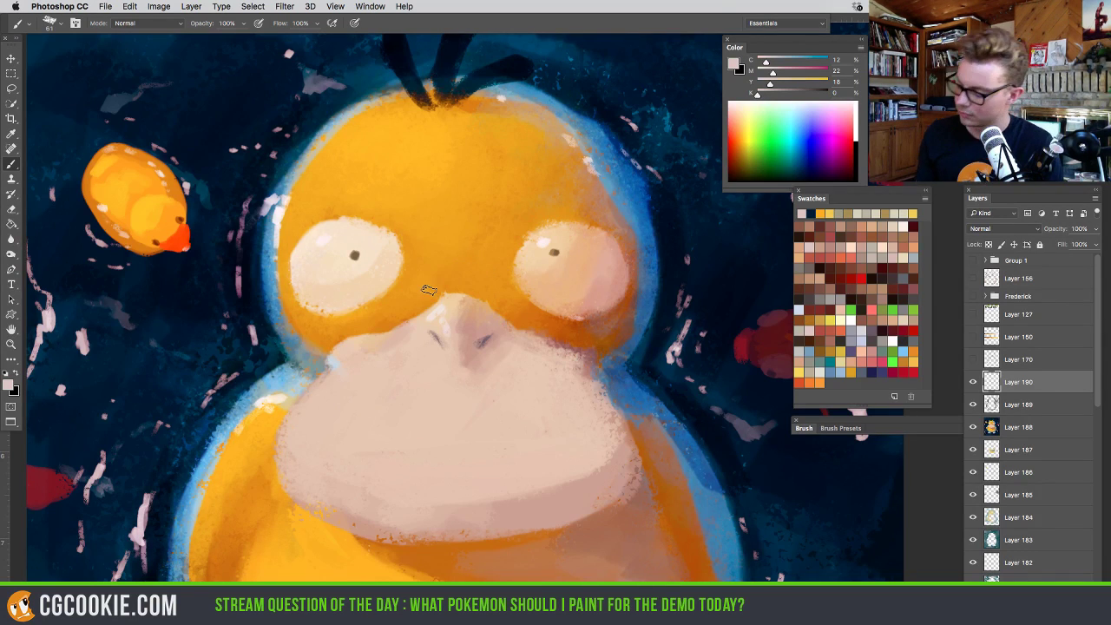
Try narrowing both eyes by painting sampled orange eyelids above and below the pupils with a 61 px brush, and undo them
alt+click(351, 300)
mouse_move(295, 281)
mouse_down()
mouse_move(378, 276)
mouse_move(393, 290)
mouse_move(312, 315)
mouse_move(304, 293)
mouse_move(359, 301)
mouse_up()
mouse_move(287, 248)
mouse_down()
mouse_move(390, 245)
mouse_move(339, 222)
mouse_move(297, 248)
mouse_move(383, 240)
mouse_up()
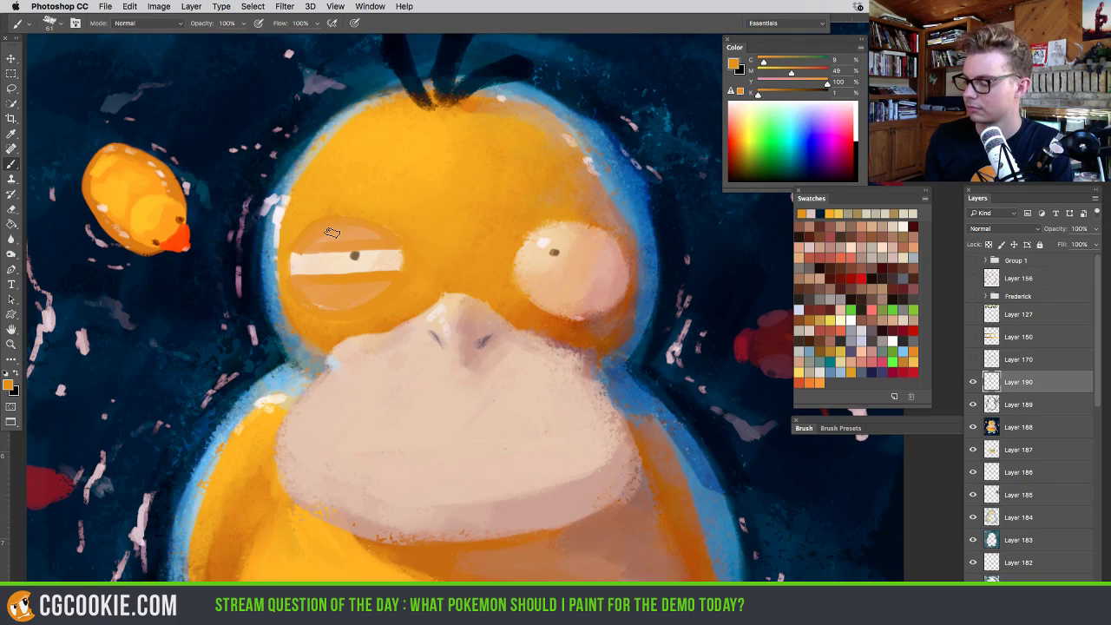
mouse_move(518, 279)
mouse_down()
mouse_move(619, 272)
mouse_move(624, 280)
mouse_move(555, 313)
mouse_move(512, 282)
mouse_move(521, 293)
mouse_move(579, 287)
mouse_move(571, 308)
mouse_move(599, 278)
mouse_up()
mouse_move(521, 247)
mouse_down()
mouse_move(620, 245)
mouse_move(590, 224)
mouse_move(525, 239)
mouse_move(573, 239)
mouse_up()
scroll(598, 456, down, 5)
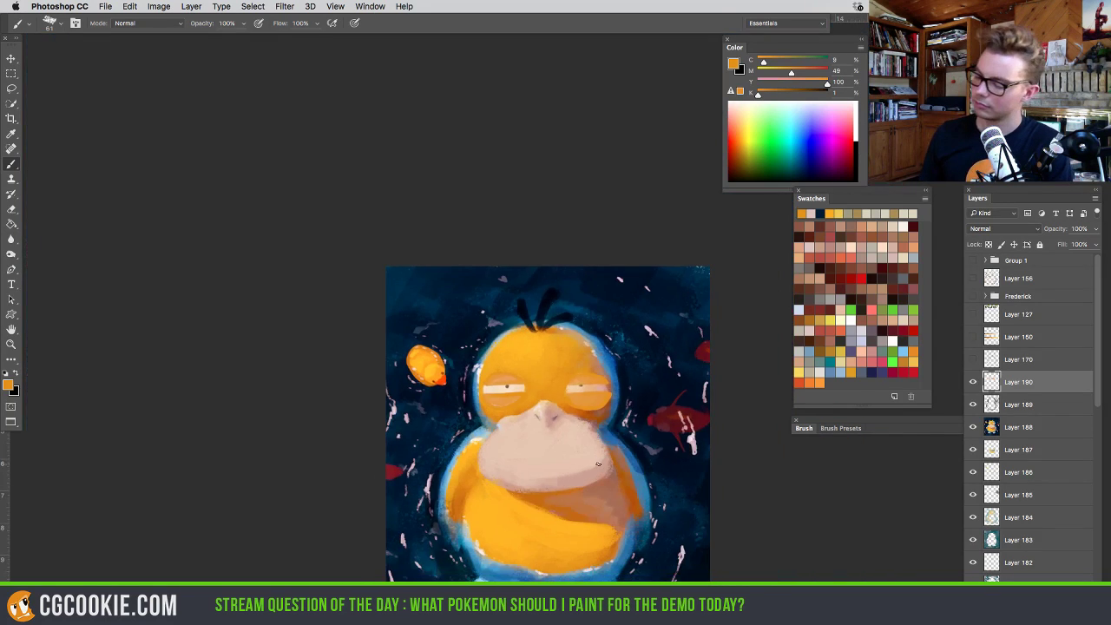
drag(598, 464, 480, 342)
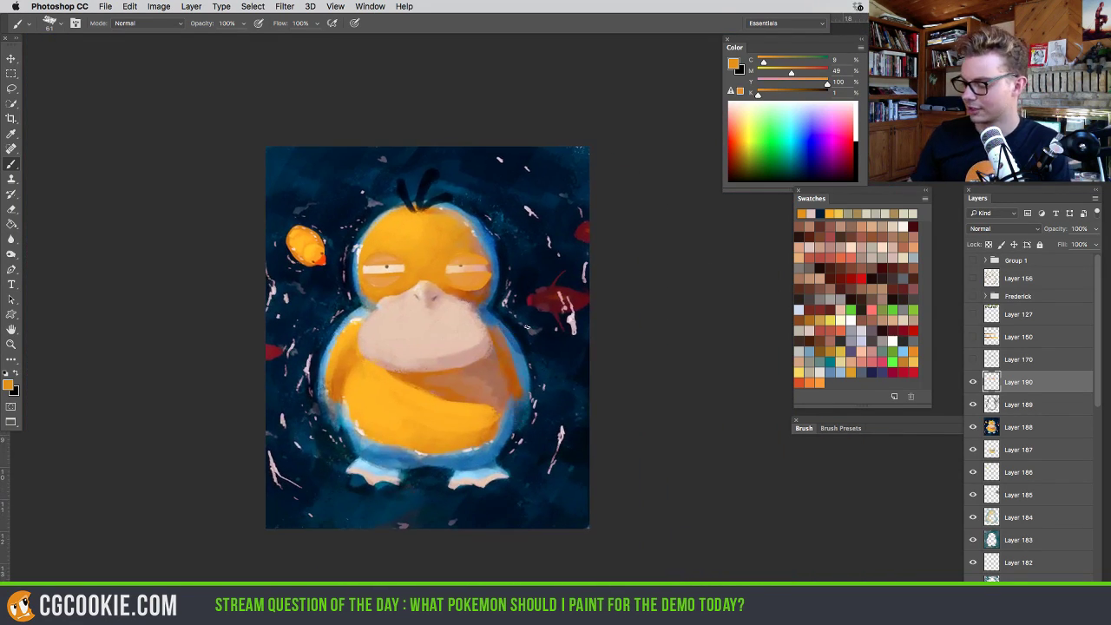
scroll(489, 325, up, 5)
scroll(485, 328, down, 3)
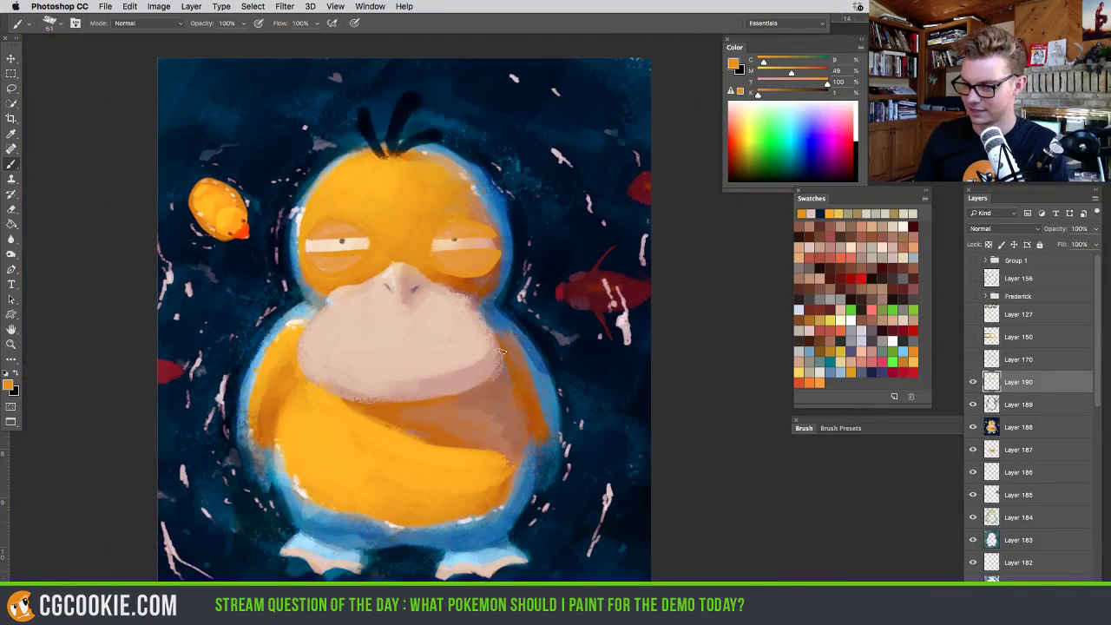
scroll(501, 350, up, 1)
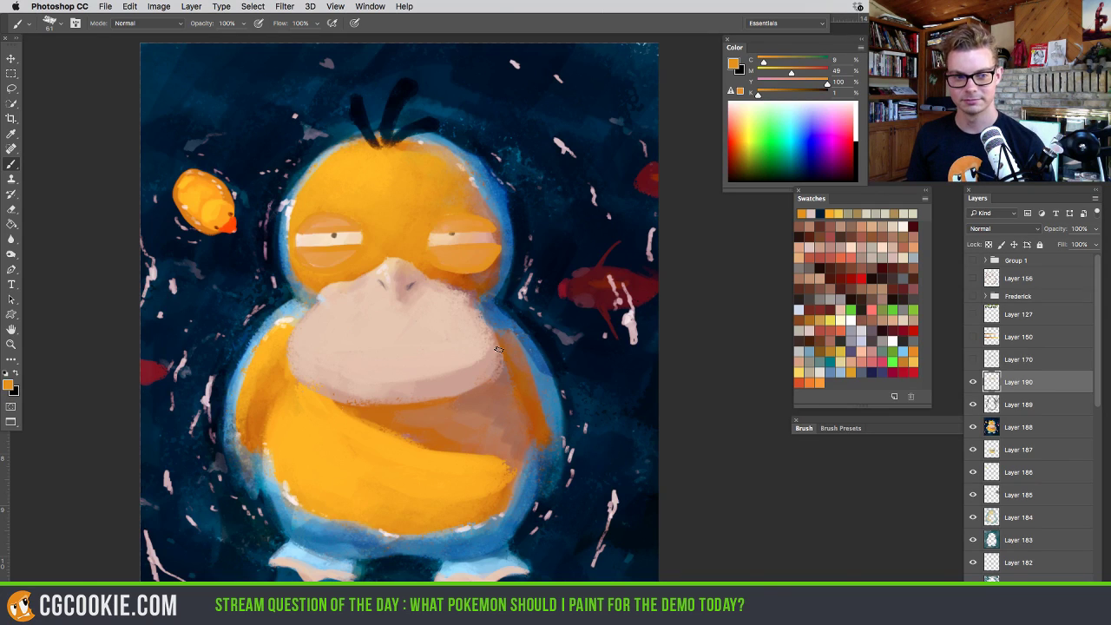
key(ctrl+z)
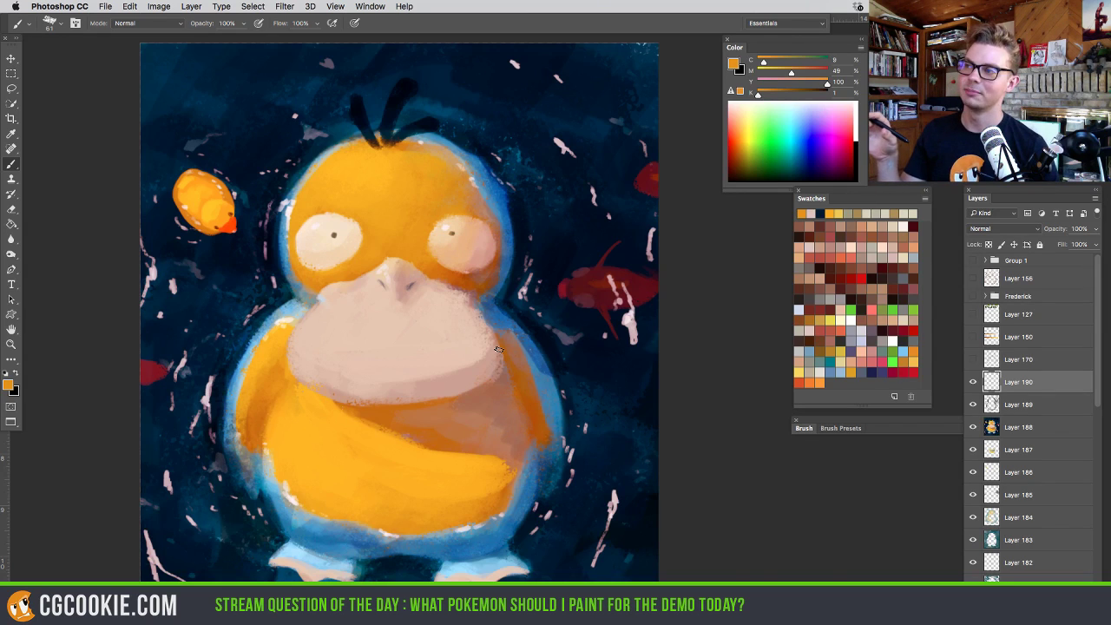
Compare the face with and without the orange eyelids, leave them removed, and add a new layer above the current one
key(ctrl+z)
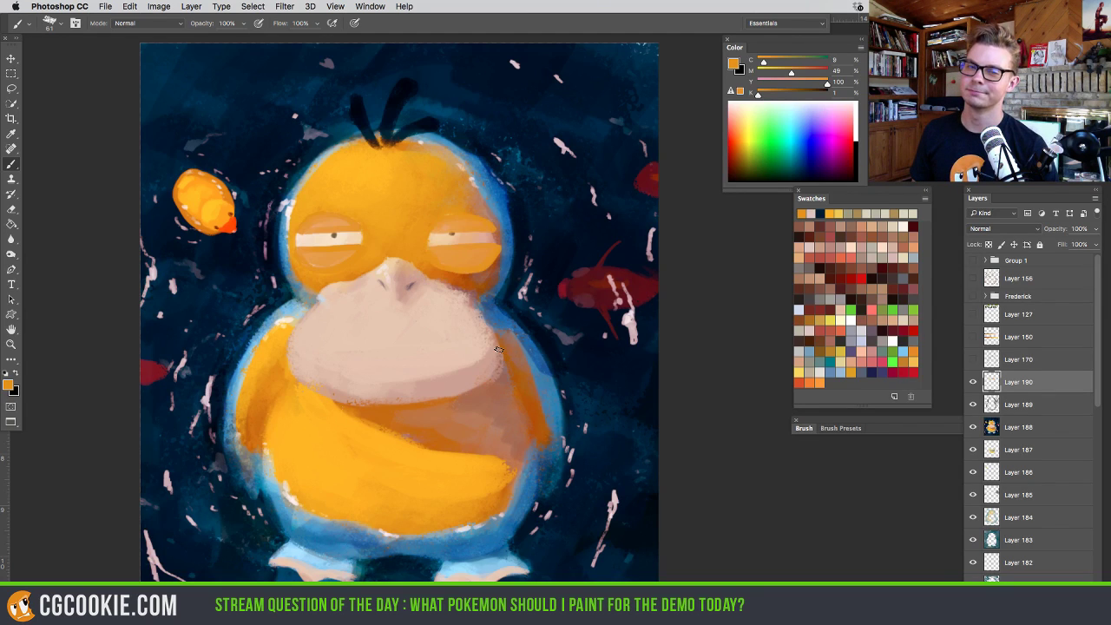
key(ctrl+z)
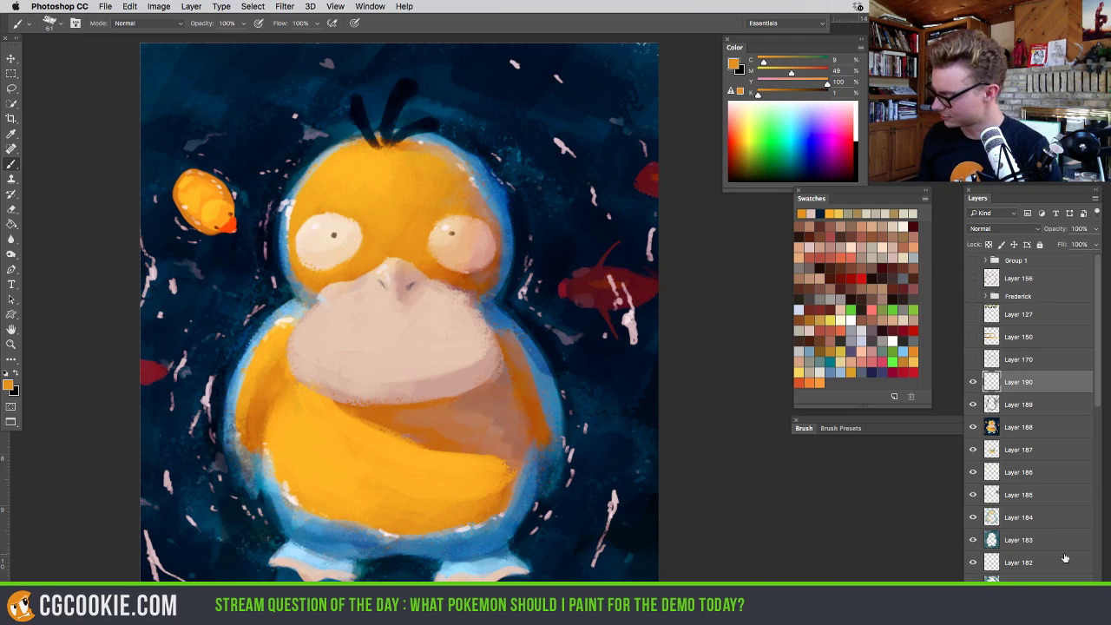
key(ctrl+shift+alt+n)
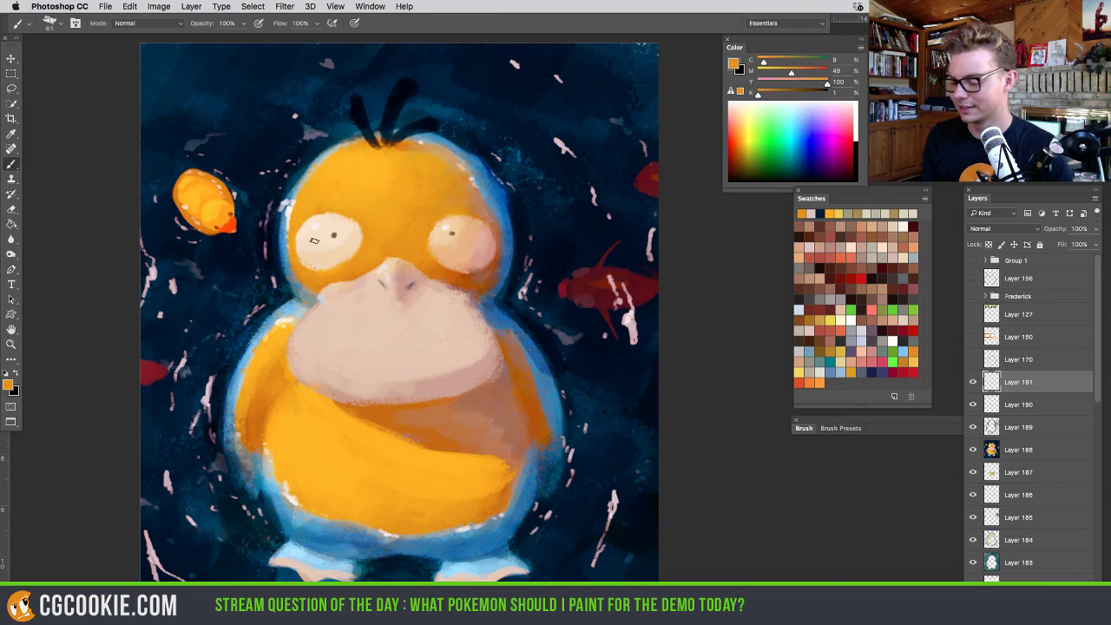
Try narrowing Psyduck's left-hand eye to a thin slit with sampled orange eyelids, and undo the strokes
mouse_move(361, 235)
mouse_down()
mouse_move(300, 239)
mouse_move(354, 228)
mouse_move(303, 230)
mouse_move(322, 212)
mouse_move(319, 224)
mouse_move(344, 219)
mouse_move(358, 233)
mouse_move(303, 244)
mouse_move(301, 262)
mouse_move(348, 248)
mouse_move(339, 263)
mouse_move(303, 269)
mouse_up()
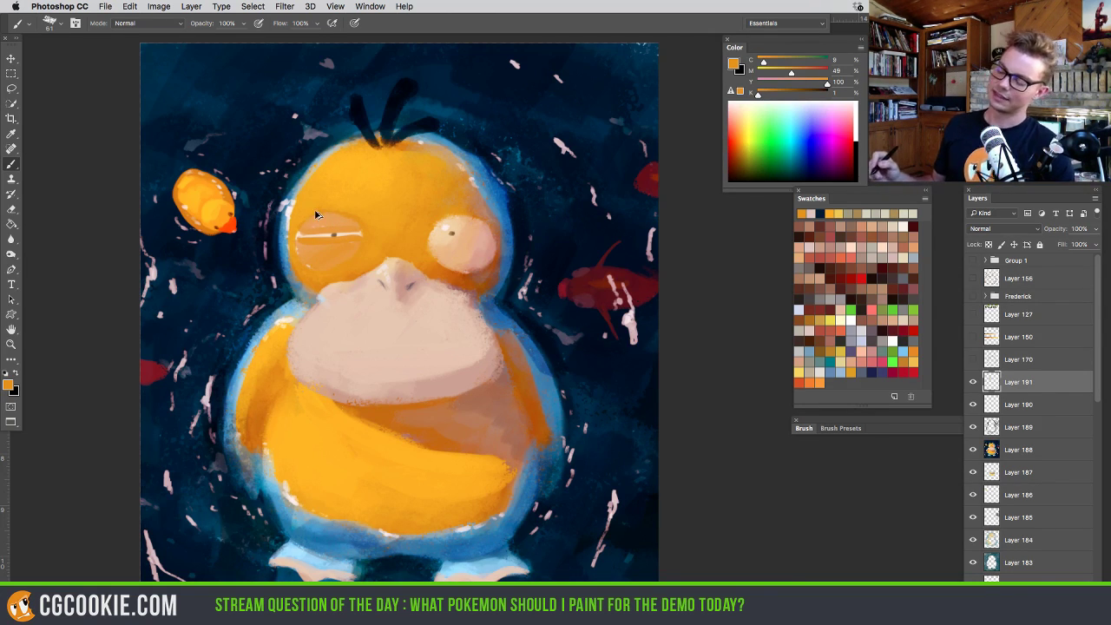
key(alt+super+z)
key(alt+super+z)
key(alt+super+z)
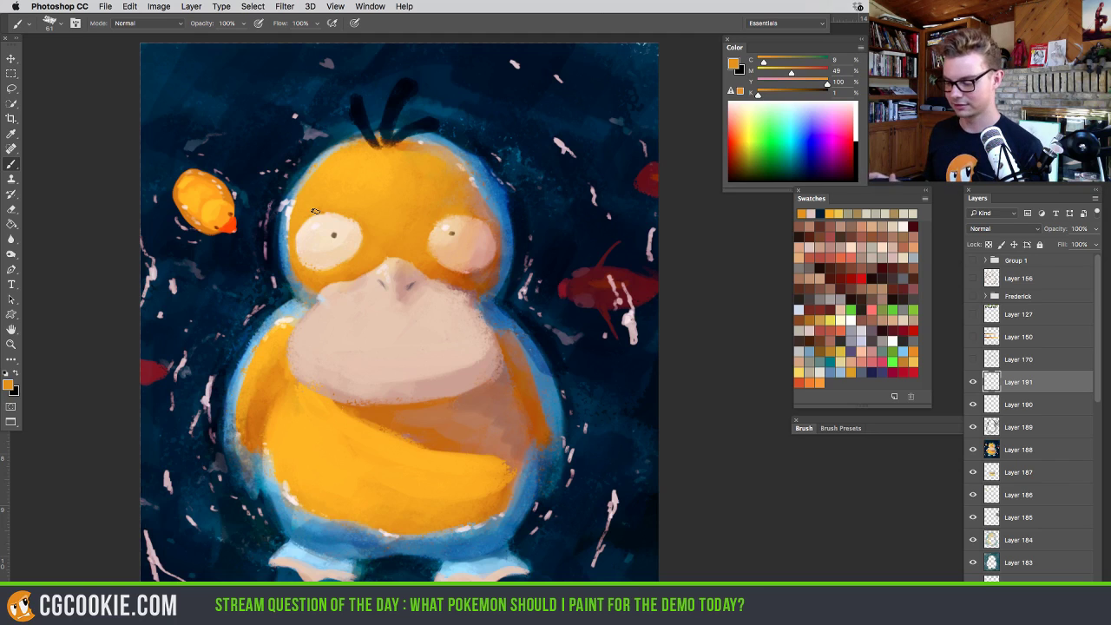
Paint a small highlight on the beak's lower-left edge in near-white sampled from the eye, using a 47 px brush
drag(552, 434, 531, 412)
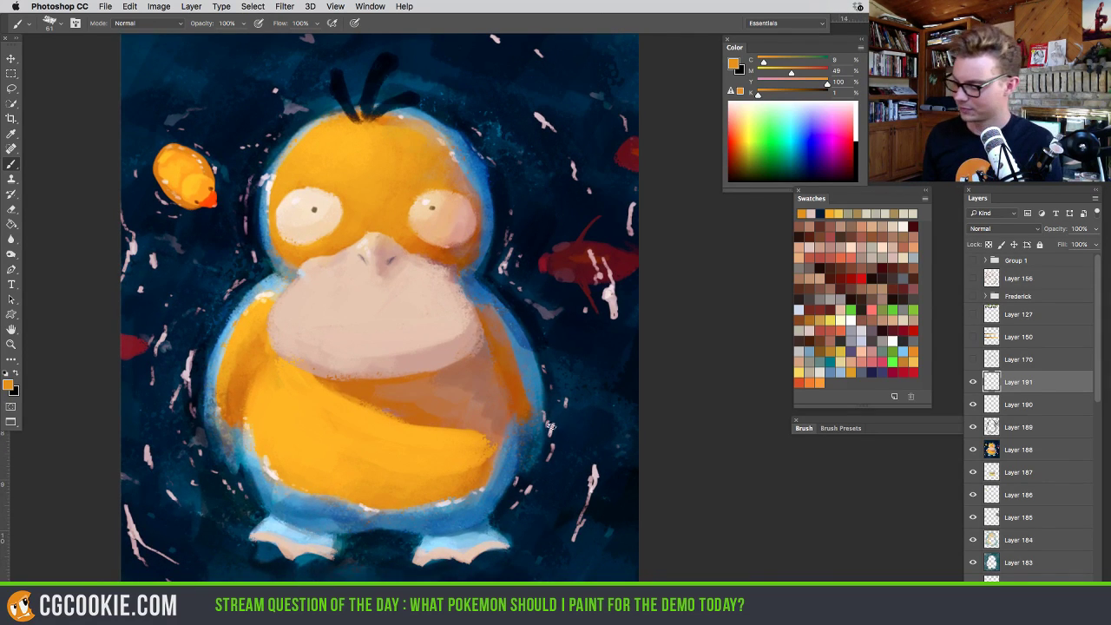
drag(549, 426, 553, 417)
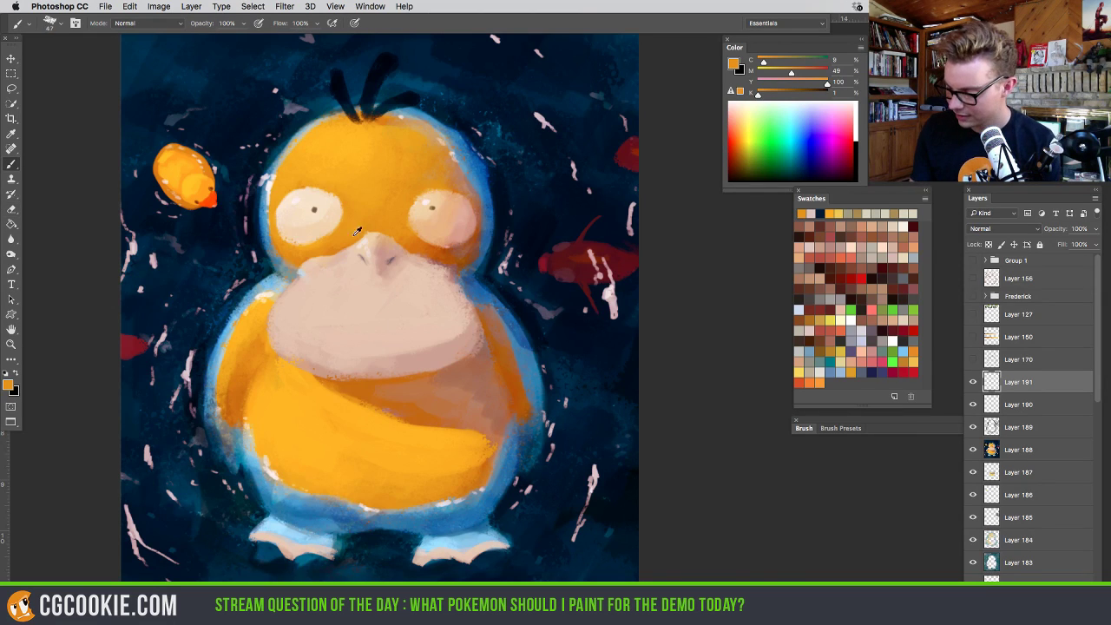
alt+click(297, 198)
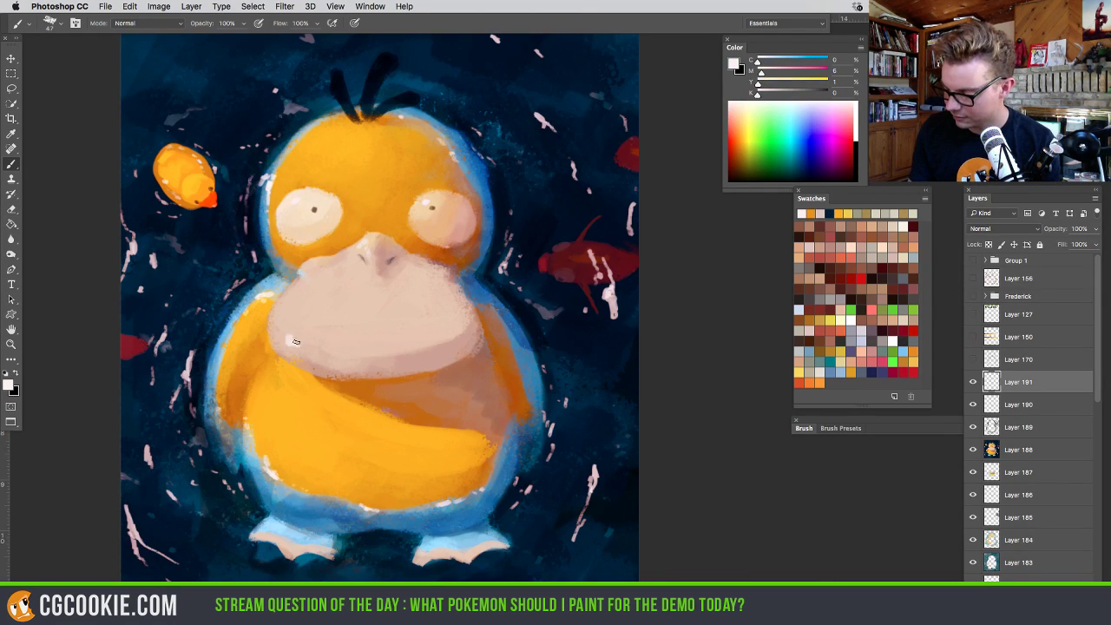
mouse_move(295, 342)
mouse_down()
mouse_move(314, 338)
mouse_move(284, 334)
mouse_up()
Blend the highlight along the beak's lower-left edge with sampled pale pink and darker beak tones, using a 111 px brush
alt+click(303, 338)
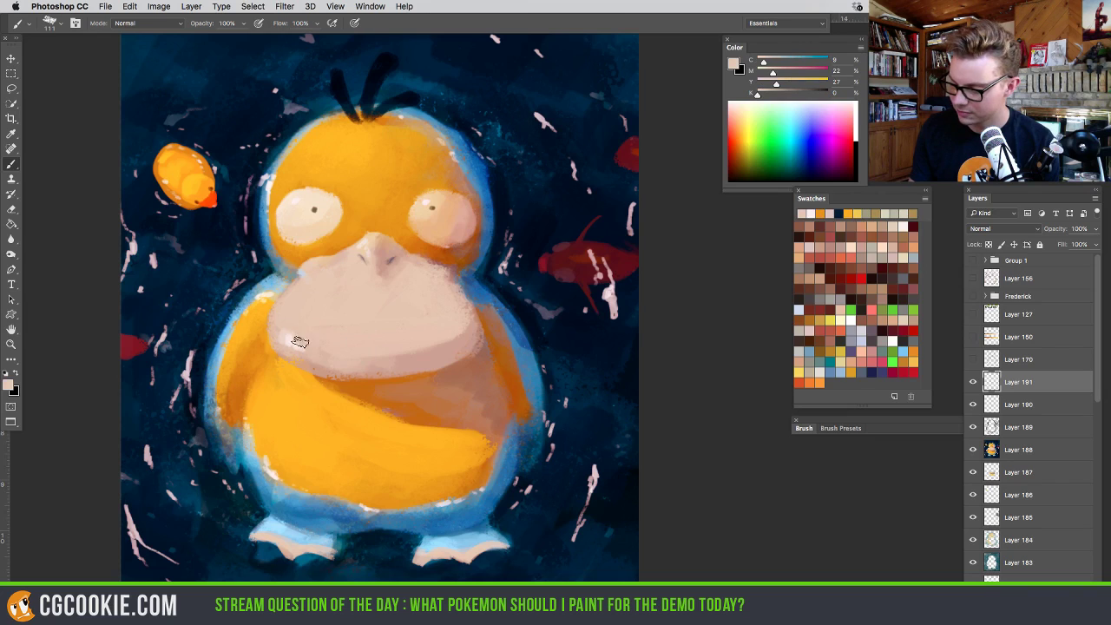
alt+click(292, 340)
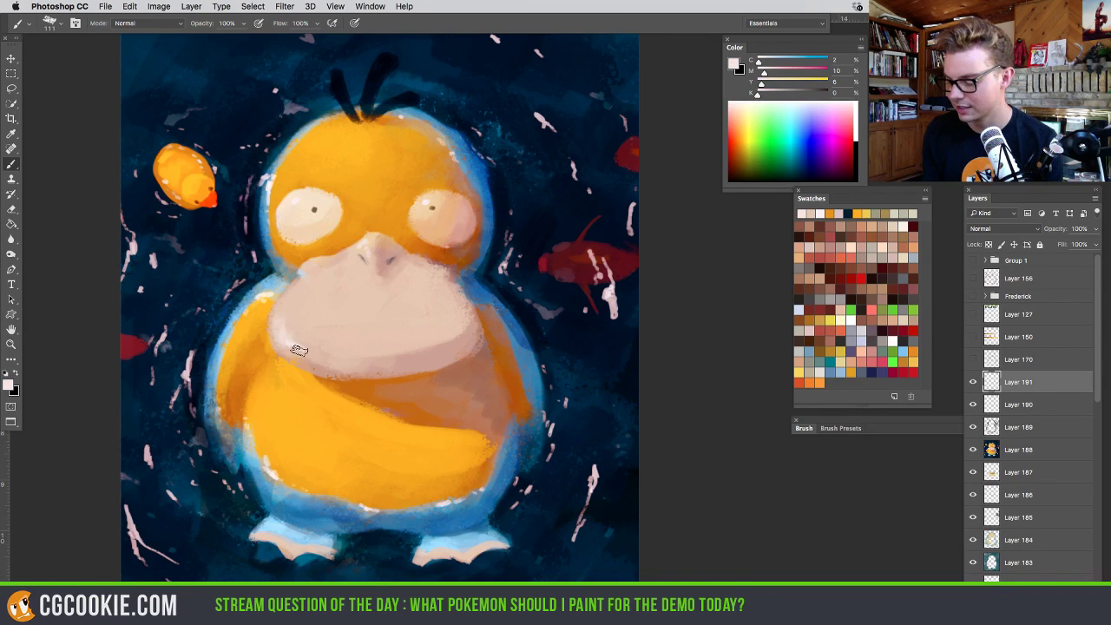
alt+click(299, 351)
alt+click(321, 358)
alt+click(293, 355)
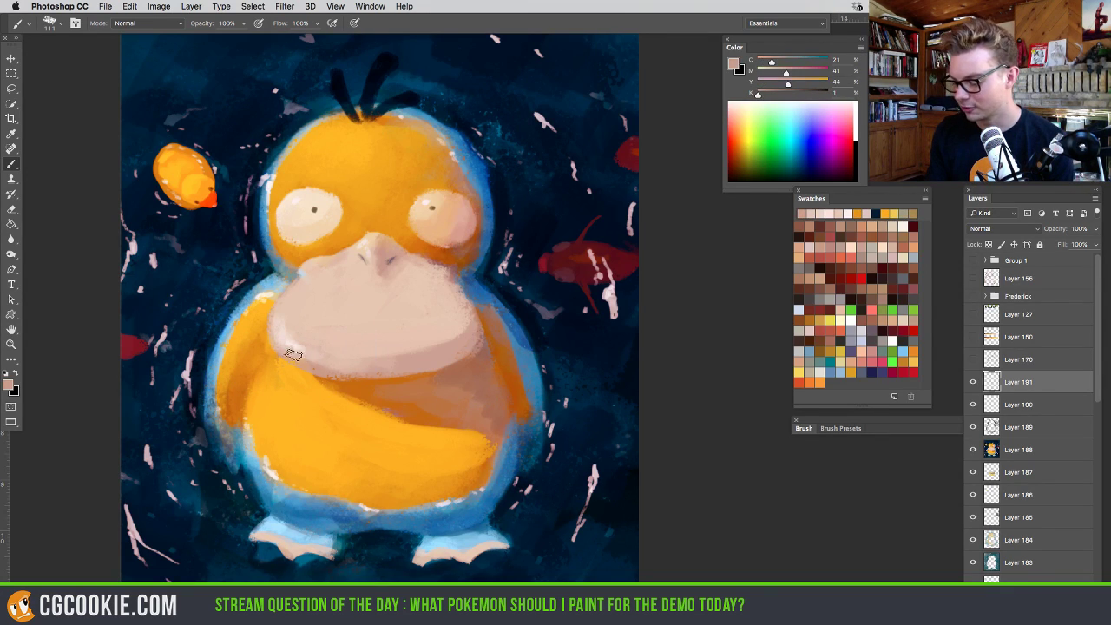
alt+click(333, 346)
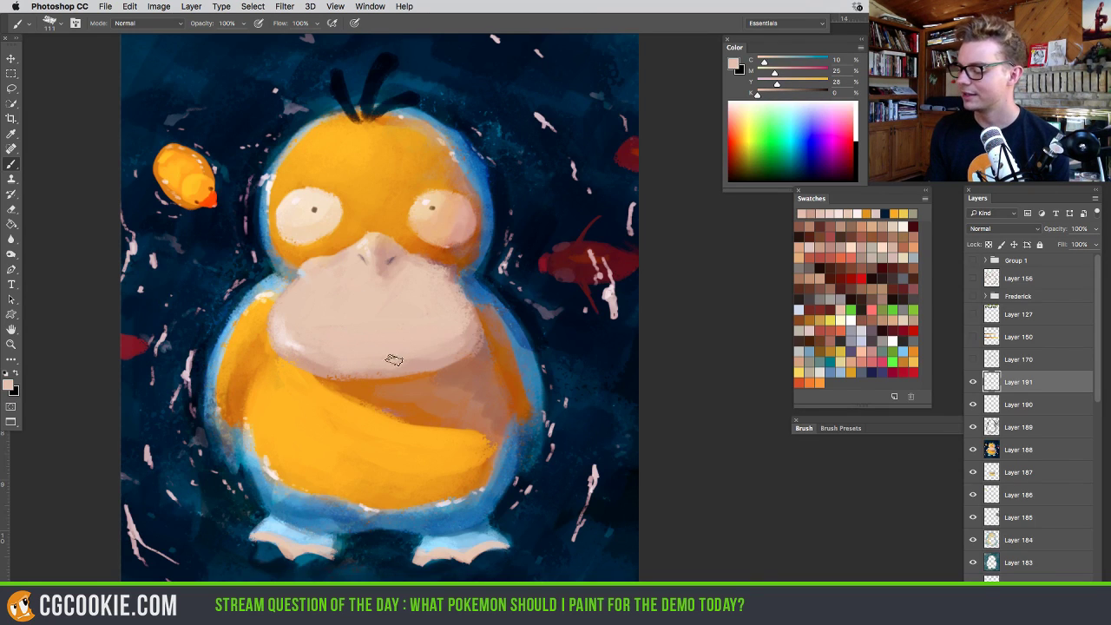
Refine the shading on the beak's right side, lower edge and area beside the nostril with sampled pinks
drag(453, 342, 452, 348)
alt+click(473, 341)
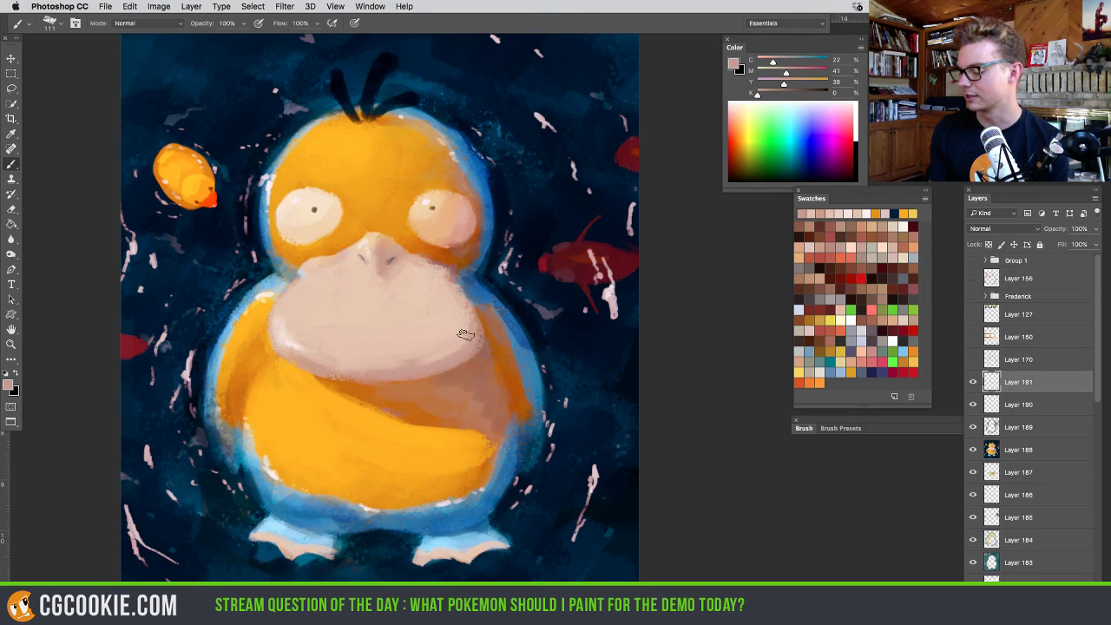
alt+click(462, 338)
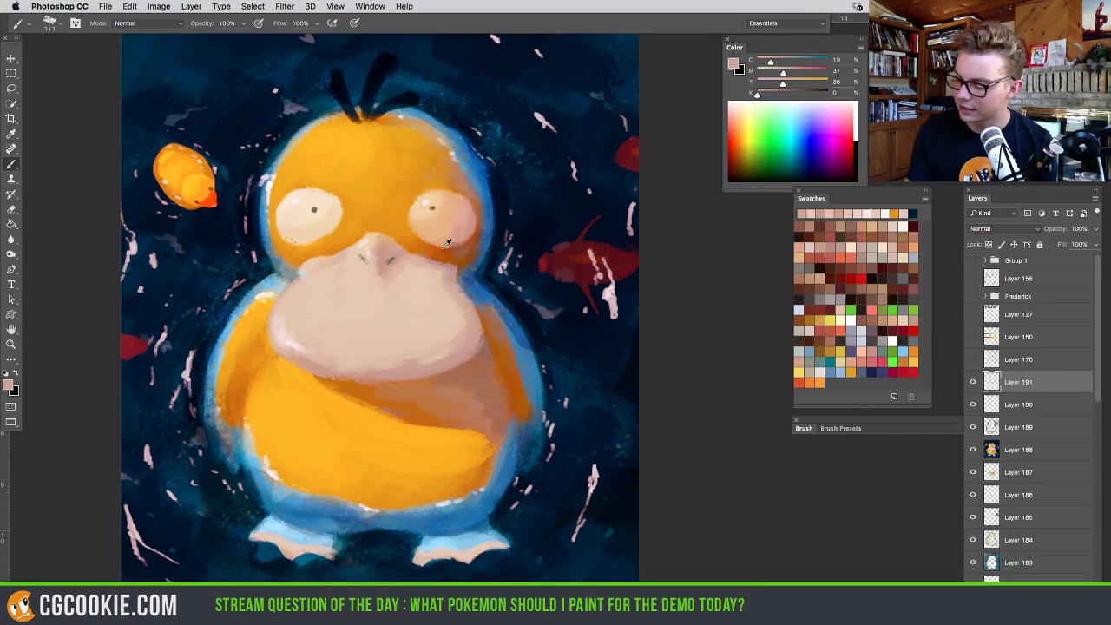
alt+click(427, 266)
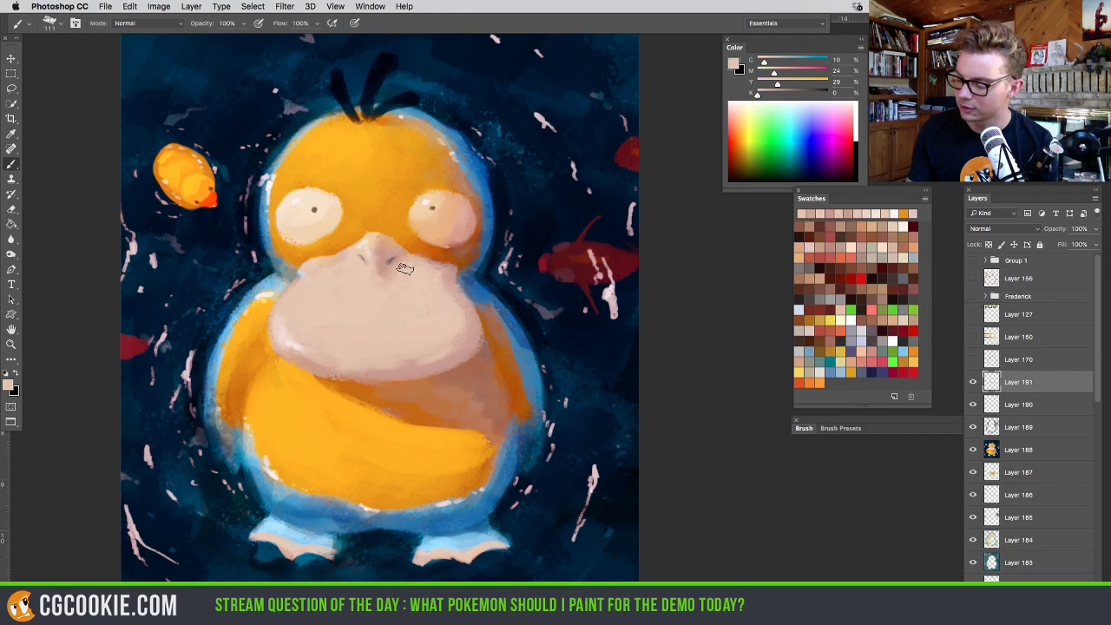
alt+click(456, 349)
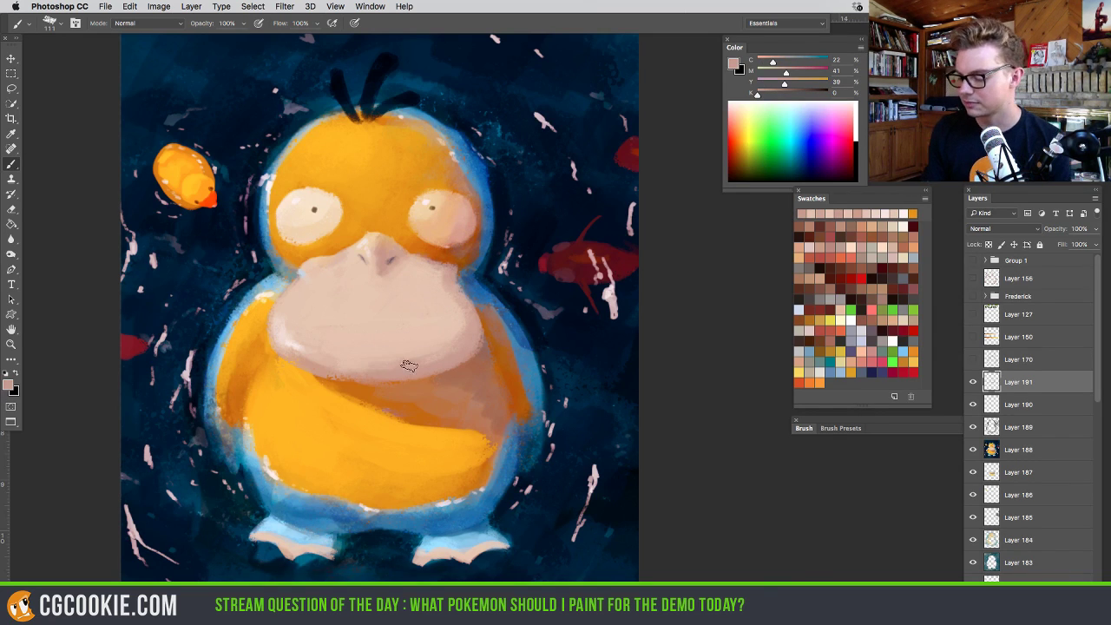
Brighten the left-hand arm and the forehead with yellow-orange sampled from the belly, enlarging the brush up to 210 px
alt+click(321, 396)
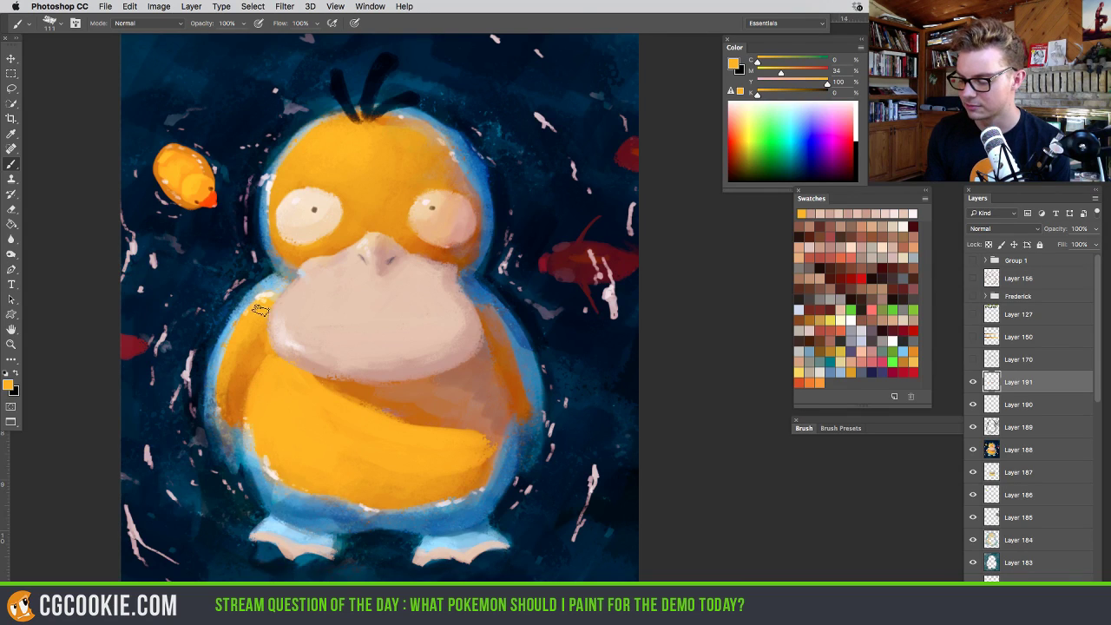
mouse_move(265, 351)
mouse_down()
mouse_move(239, 354)
mouse_move(234, 421)
mouse_up()
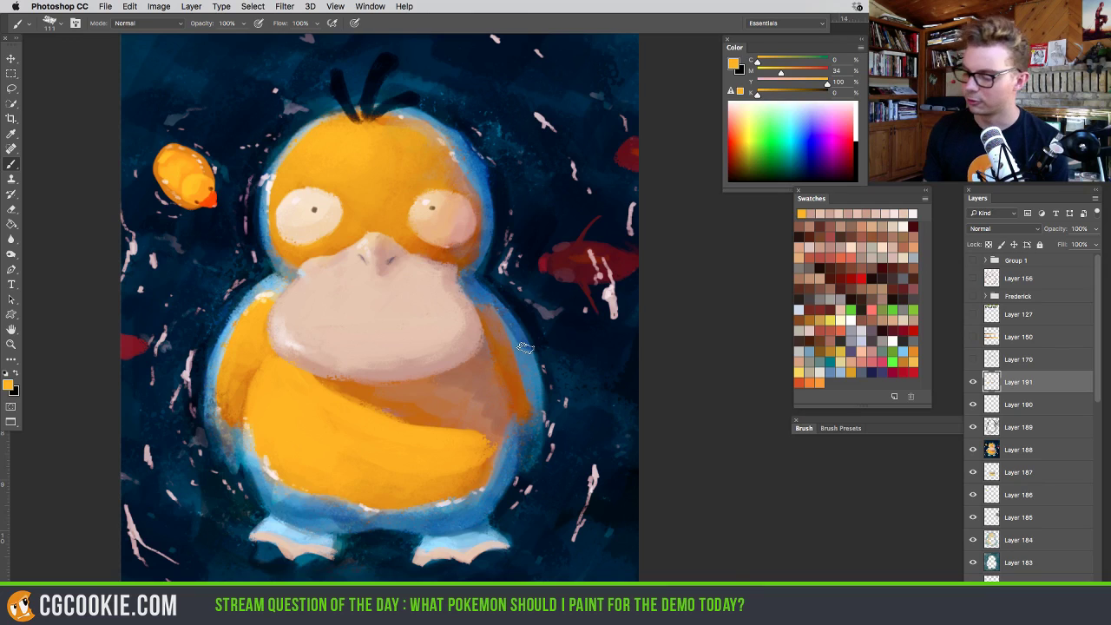
drag(368, 169, 390, 170)
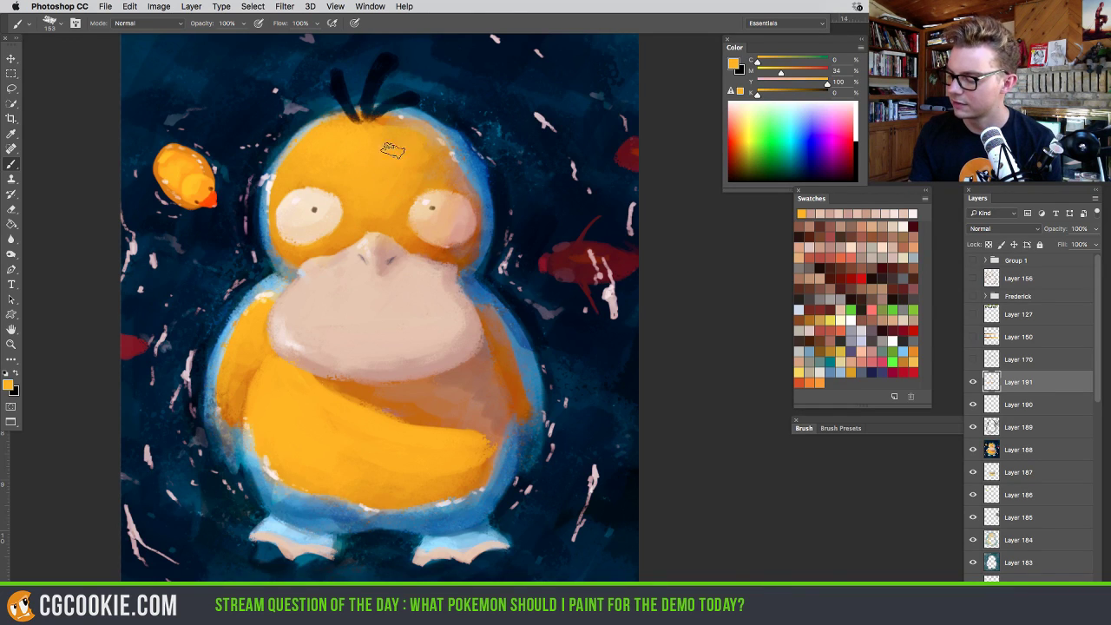
drag(425, 152, 451, 152)
alt+click(416, 174)
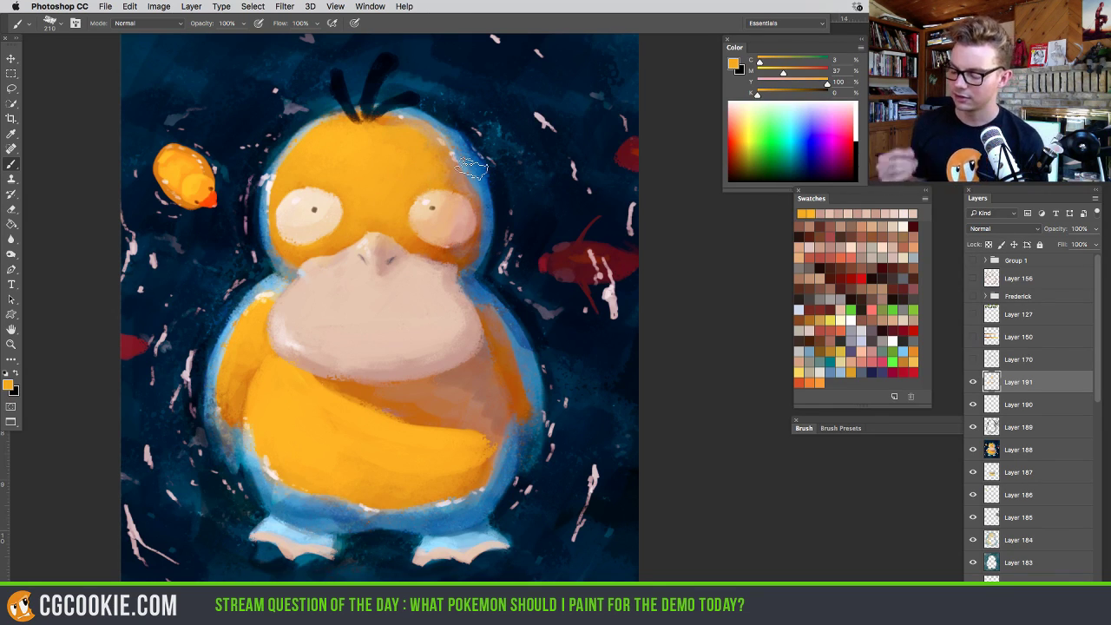
Mix a lighter yellow, #ffca2a, from the sampled belly color and brighten the forehead and belly, with the brush enlarged to 266 px
alt+click(304, 370)
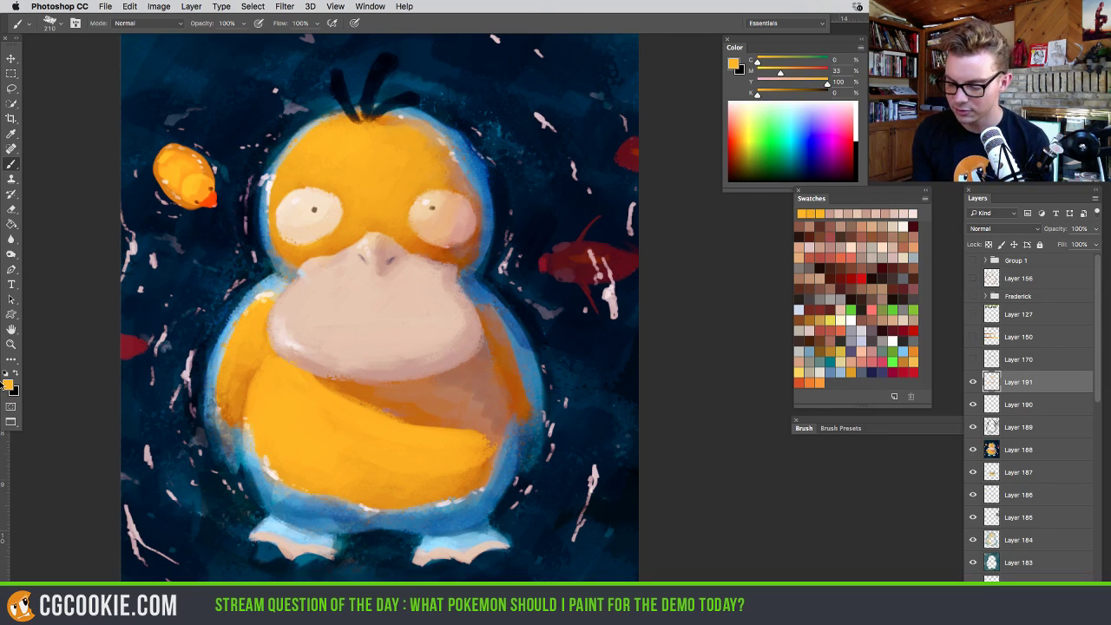
click(8, 385)
drag(646, 239, 640, 234)
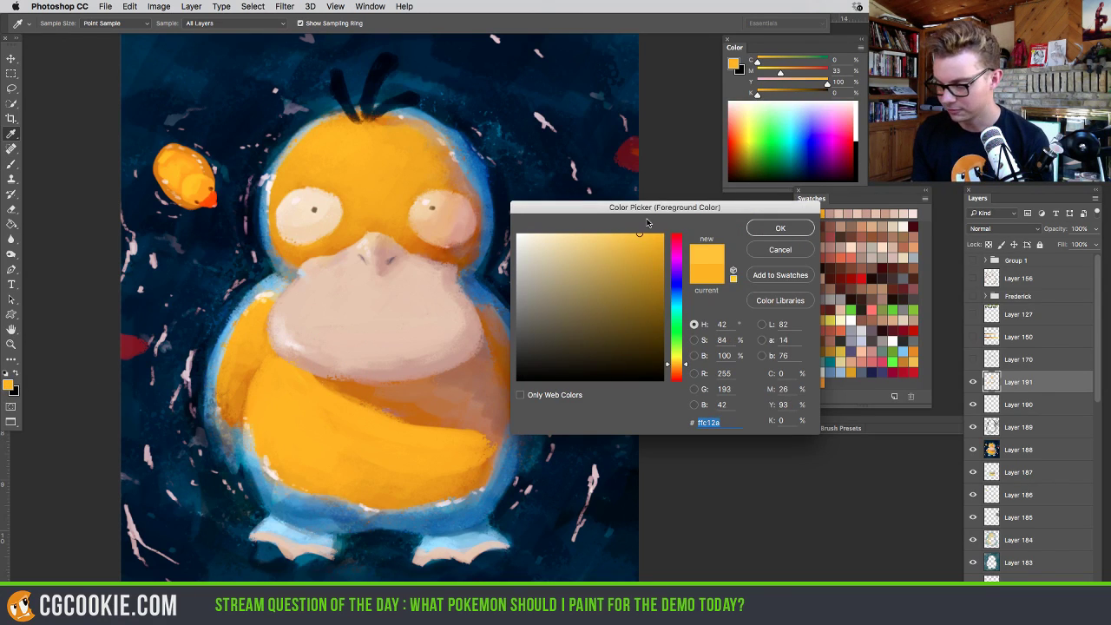
drag(681, 365, 681, 363)
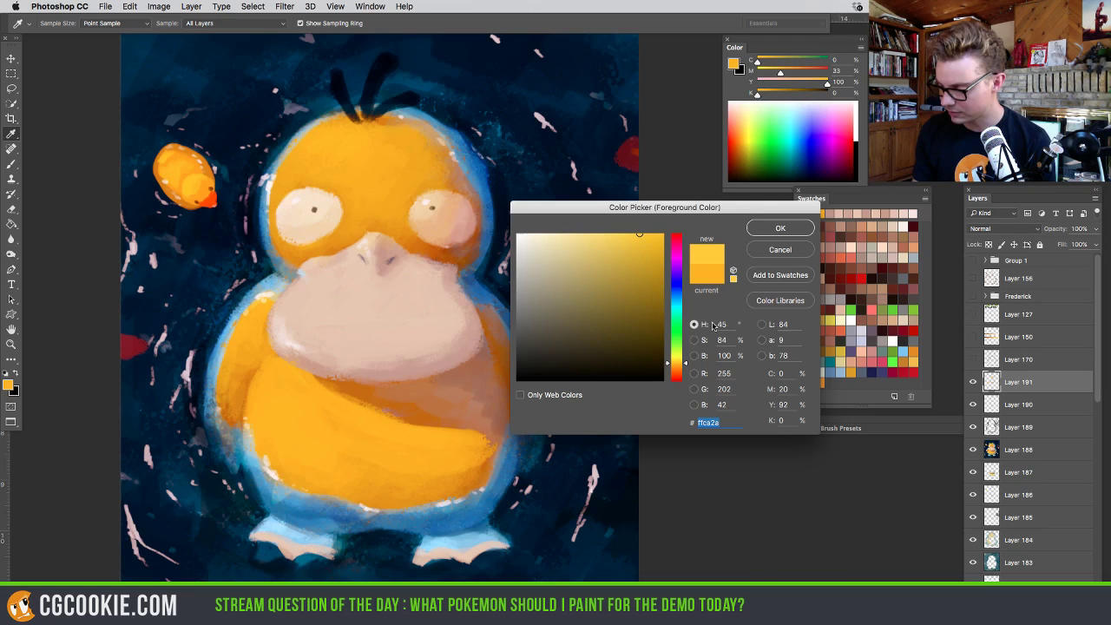
click(779, 228)
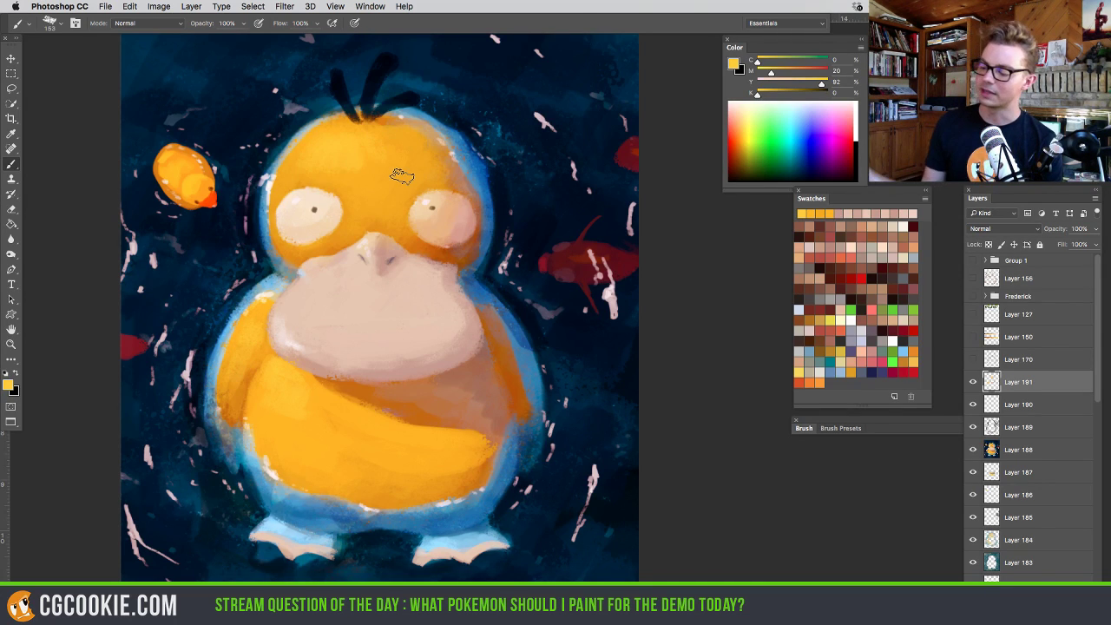
drag(394, 434, 452, 434)
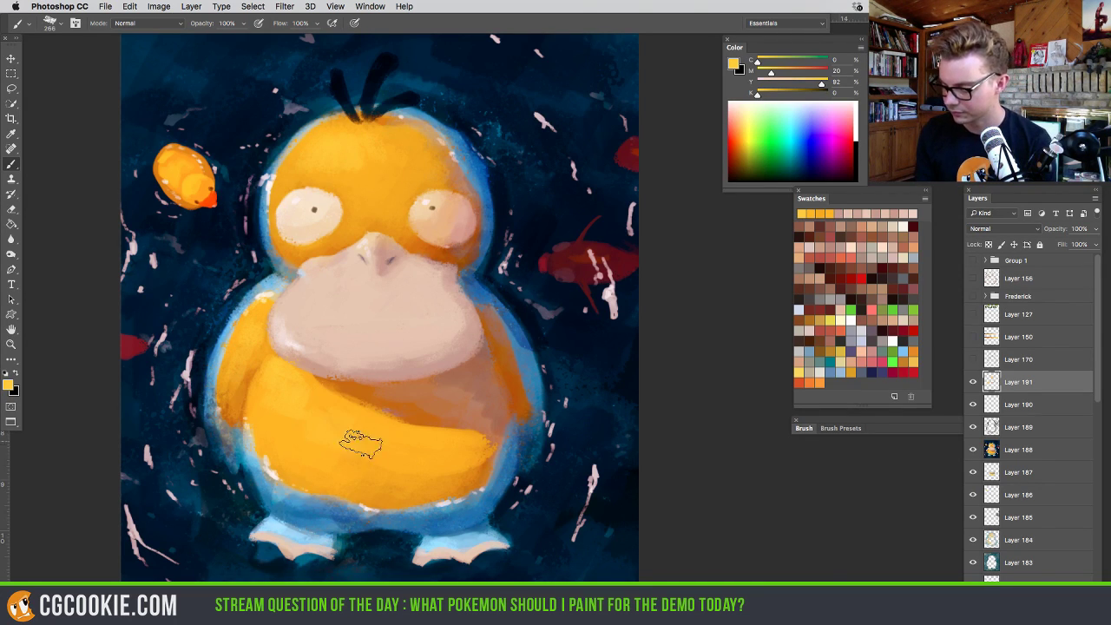
On a new layer, glaze yellow-orange over the blue rim around Psyduck's head and body, and partly erase it with a 323 px eraser
click(819, 383)
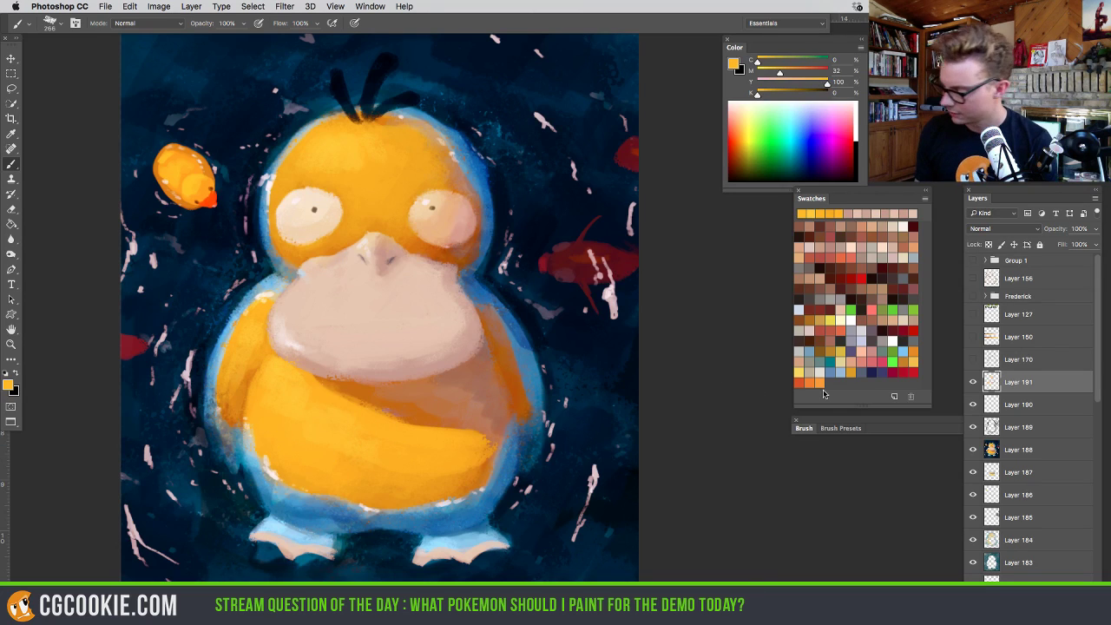
key(super+shift+alt+n)
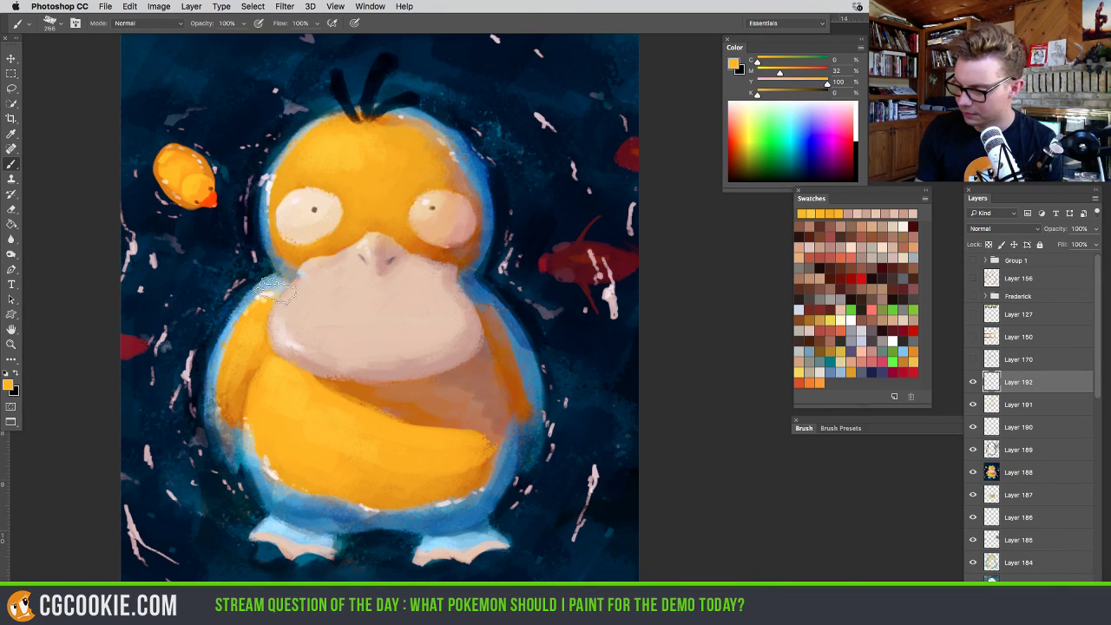
mouse_move(276, 291)
mouse_down()
mouse_move(258, 295)
mouse_move(225, 355)
mouse_move(219, 434)
mouse_move(234, 457)
mouse_up()
alt+click(258, 295)
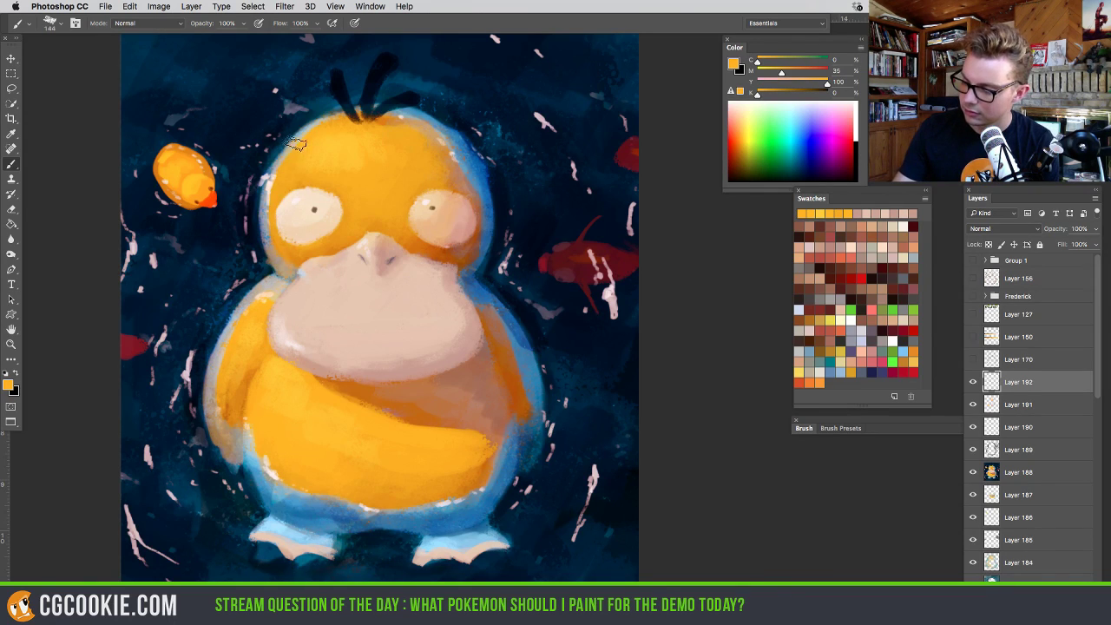
mouse_move(296, 143)
mouse_down()
mouse_move(268, 231)
mouse_move(304, 137)
mouse_move(335, 119)
mouse_move(395, 106)
mouse_move(425, 121)
mouse_move(400, 123)
mouse_move(430, 123)
mouse_move(463, 165)
mouse_move(427, 116)
mouse_move(448, 135)
mouse_move(479, 193)
mouse_move(453, 144)
mouse_move(479, 196)
mouse_move(462, 165)
mouse_move(480, 252)
mouse_move(482, 205)
mouse_move(466, 283)
mouse_move(531, 376)
mouse_move(542, 421)
mouse_move(532, 388)
mouse_move(529, 469)
mouse_move(534, 425)
mouse_move(520, 423)
mouse_move(470, 520)
mouse_move(481, 493)
mouse_move(347, 526)
mouse_move(326, 497)
mouse_move(293, 514)
mouse_move(273, 497)
mouse_move(241, 406)
mouse_move(269, 501)
mouse_up()
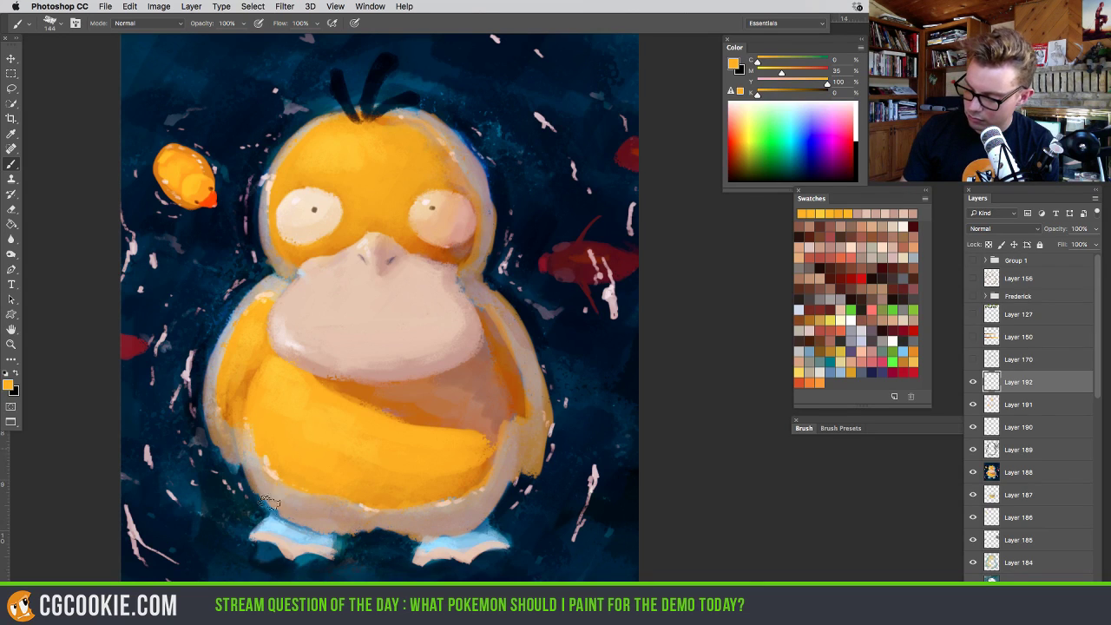
key(e)
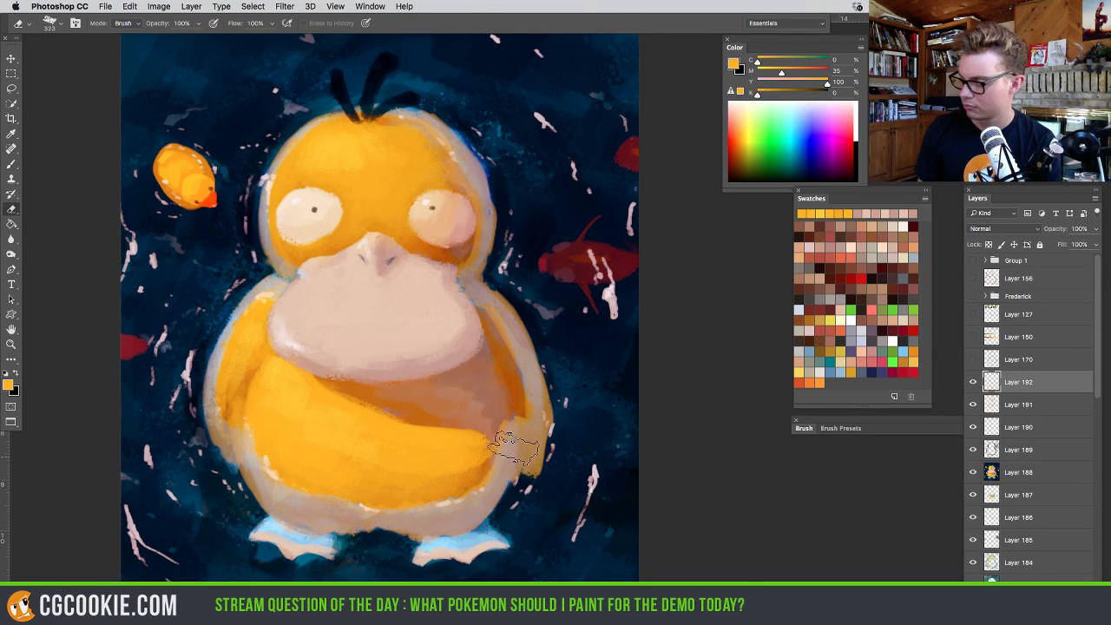
mouse_move(512, 447)
mouse_down()
mouse_move(525, 352)
mouse_move(516, 317)
mouse_move(460, 295)
mouse_move(473, 163)
mouse_move(473, 233)
mouse_move(462, 141)
mouse_move(371, 113)
mouse_move(478, 191)
mouse_move(520, 395)
mouse_move(399, 521)
mouse_move(342, 473)
mouse_move(314, 516)
mouse_move(283, 534)
mouse_move(275, 488)
mouse_move(421, 573)
mouse_up()
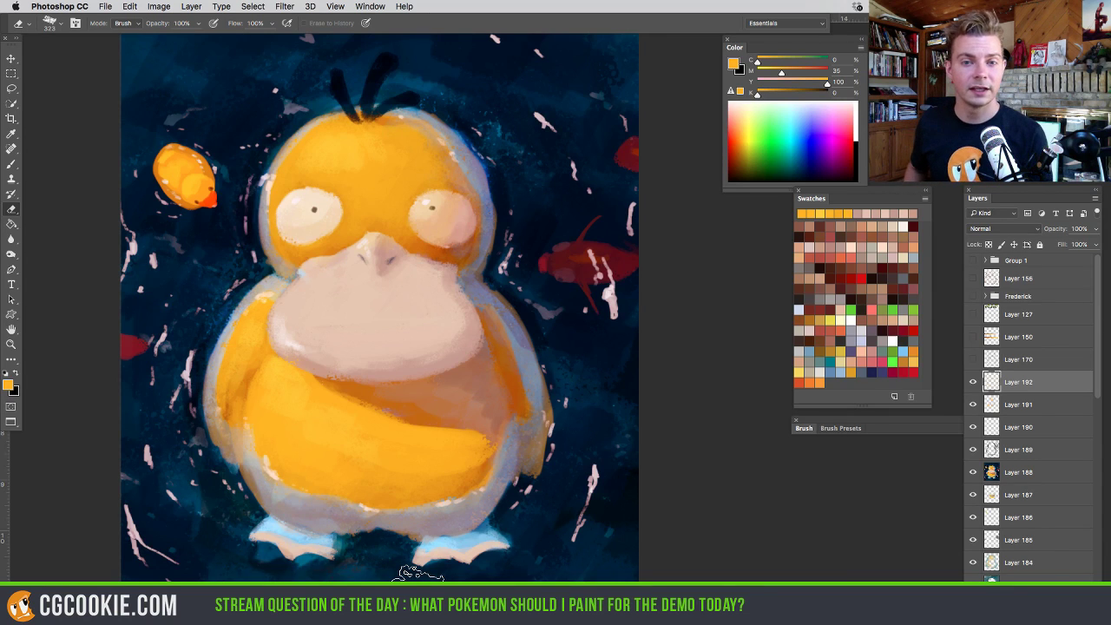
Check the variants of the brush tool and switch to the full-screen view to examine the painting
key(b)
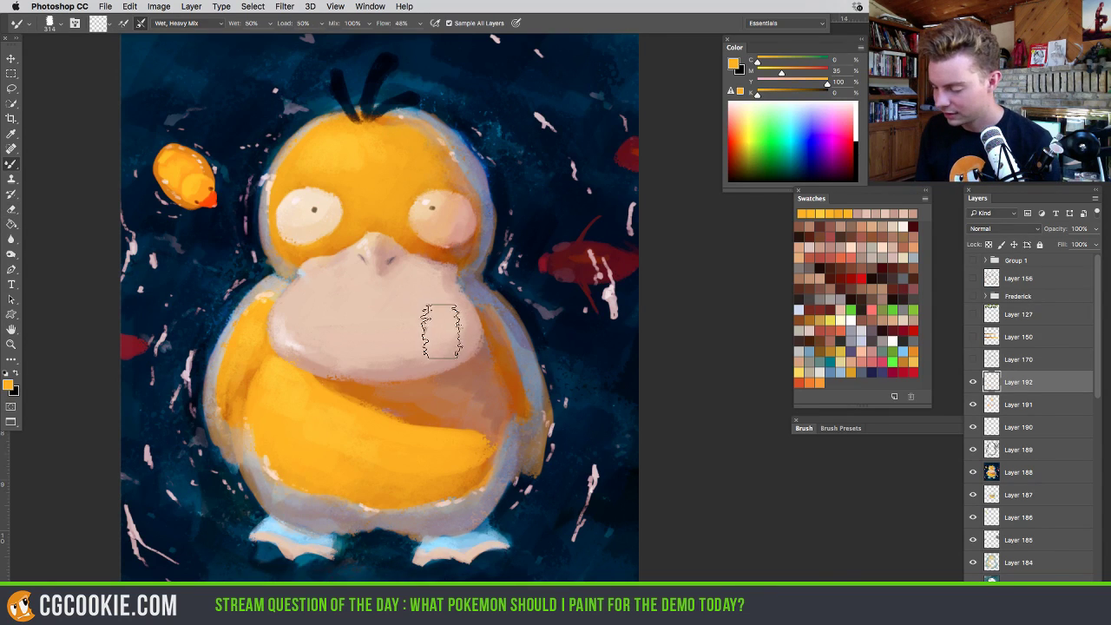
drag(16, 166, 84, 199)
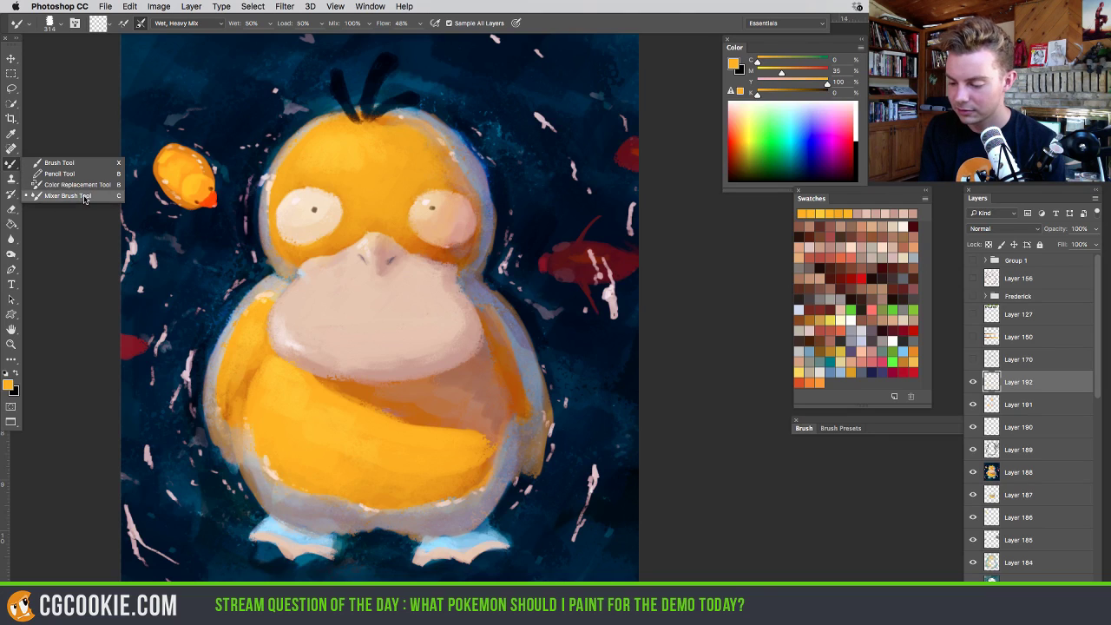
click(453, 378)
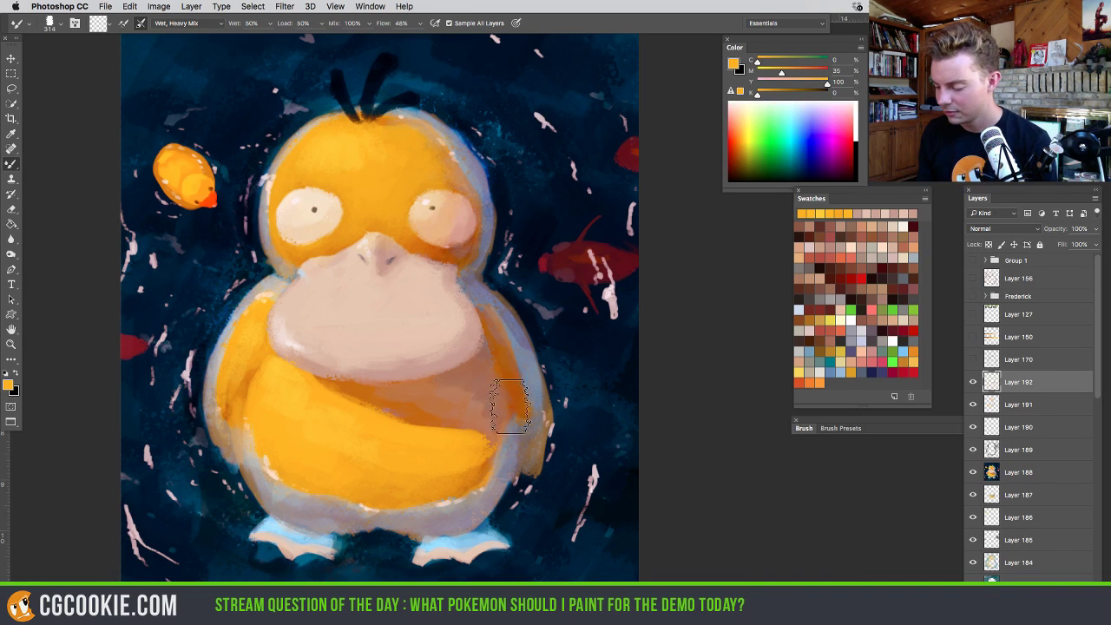
key(f)
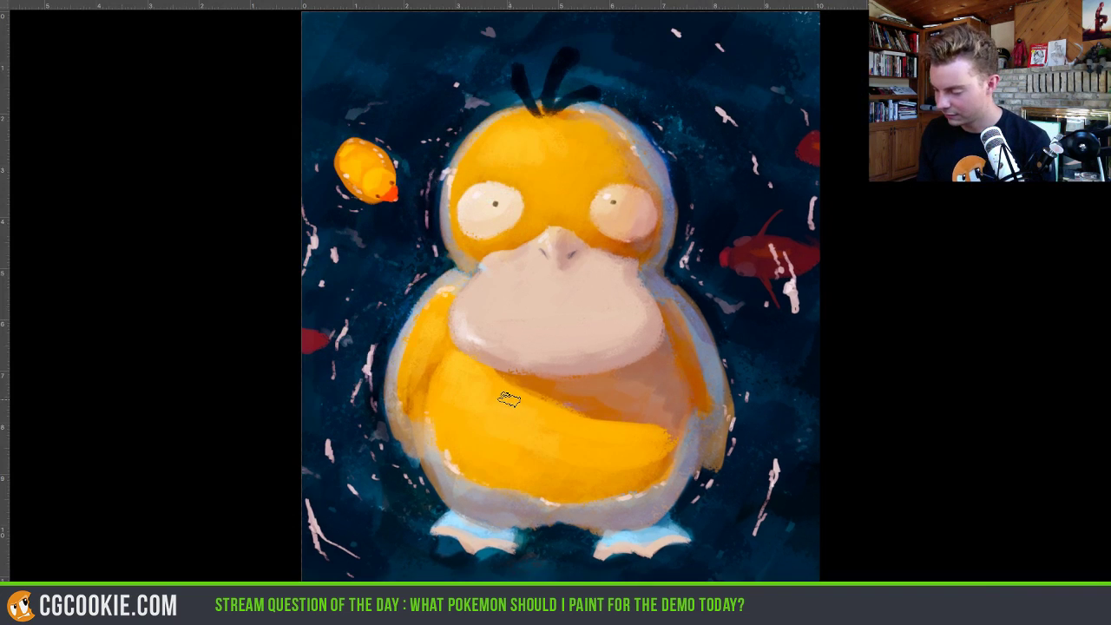
Cycle through the screen modes back to the standard view and examine the whole painting at reduced and closer zoom
key(f)
key(f)
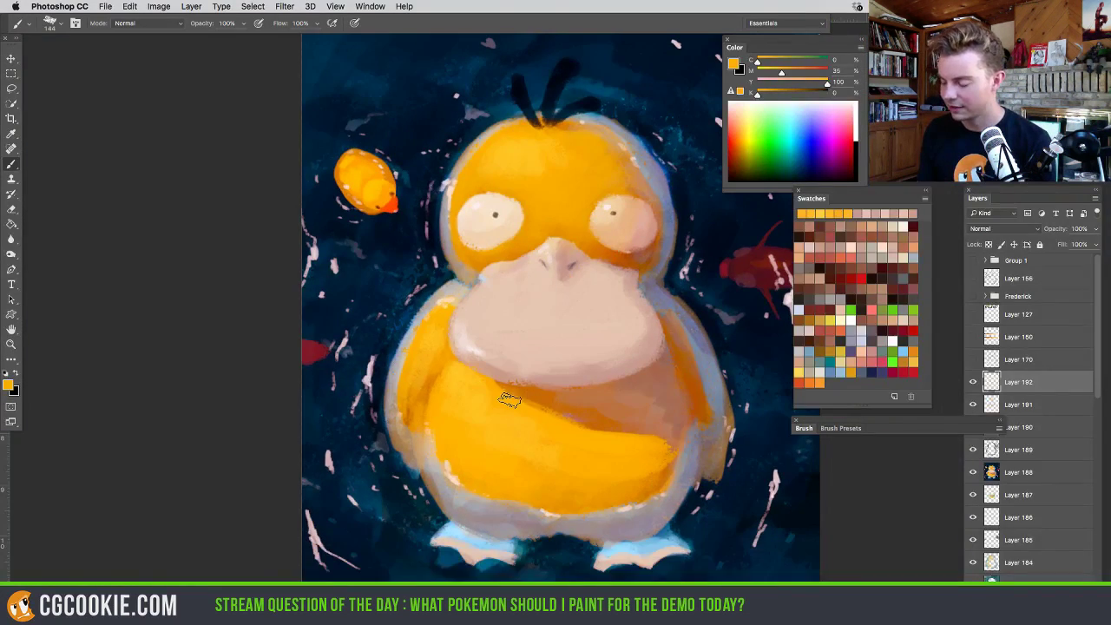
key(f)
key(f)
key(f)
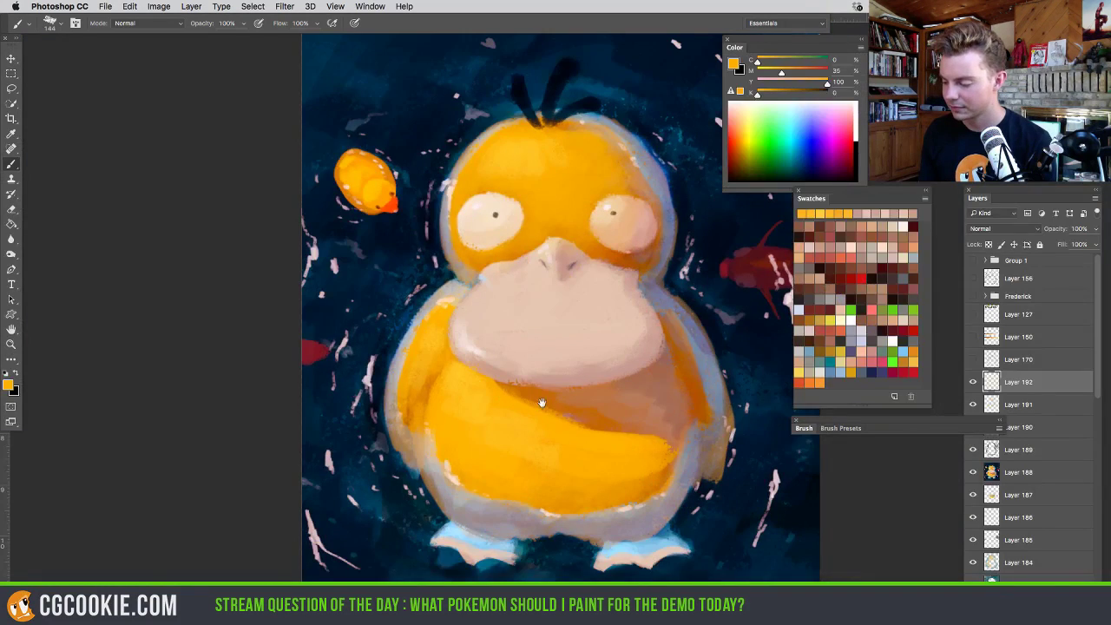
scroll(541, 402, down, 2)
drag(437, 416, 367, 411)
scroll(367, 412, down, 3)
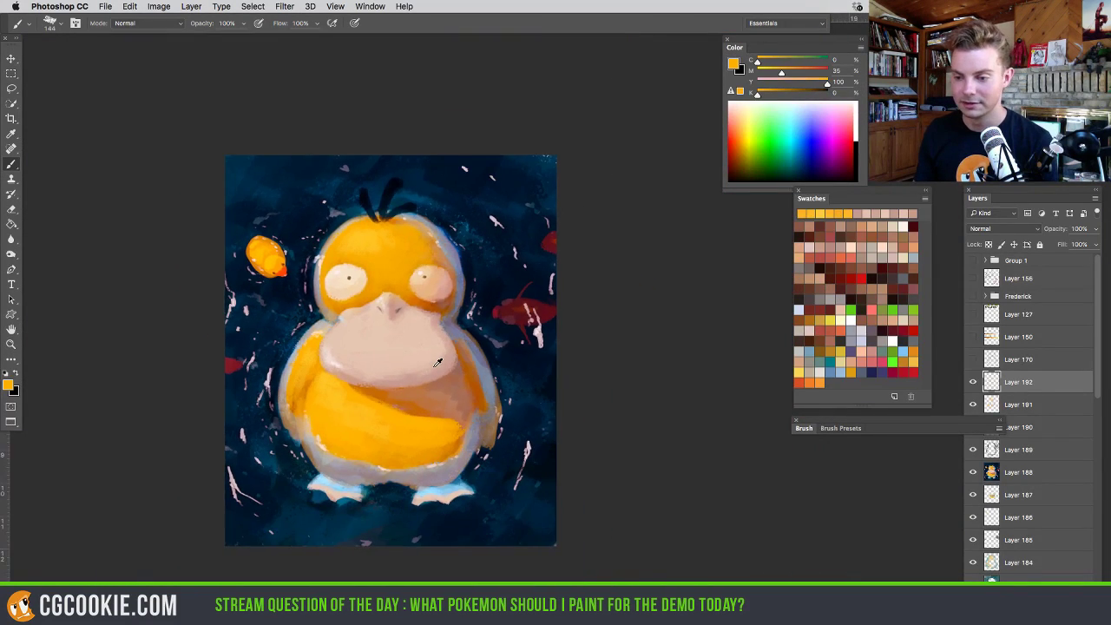
scroll(437, 362, up, 2)
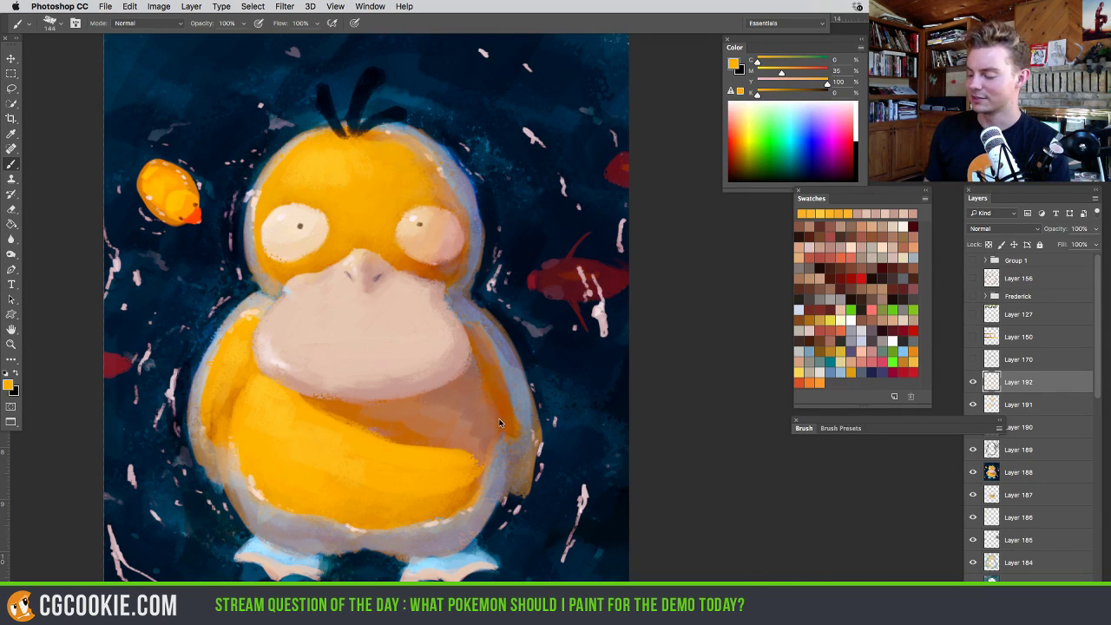
Try yellow-orange strokes along the right-hand rim and at the top of the head, and sample the gray of the lower rim
drag(511, 464, 491, 371)
mouse_move(466, 328)
mouse_down()
mouse_move(235, 245)
mouse_move(194, 479)
mouse_move(484, 531)
mouse_move(473, 348)
mouse_up()
key(super+t)
key(super+z)
mouse_move(464, 257)
mouse_down()
mouse_move(451, 203)
mouse_move(312, 135)
mouse_move(250, 264)
mouse_move(211, 467)
mouse_move(477, 293)
mouse_up()
mouse_move(356, 137)
mouse_down()
mouse_move(401, 65)
mouse_move(369, 130)
mouse_up()
key(alt+super+z)
key(alt+super+z)
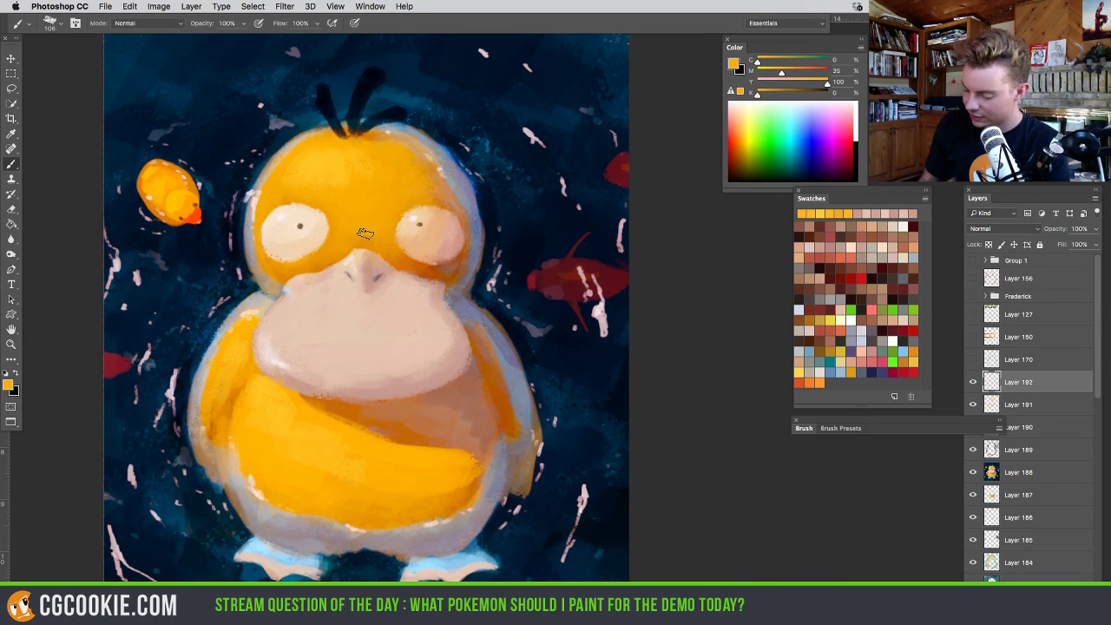
alt+click(478, 512)
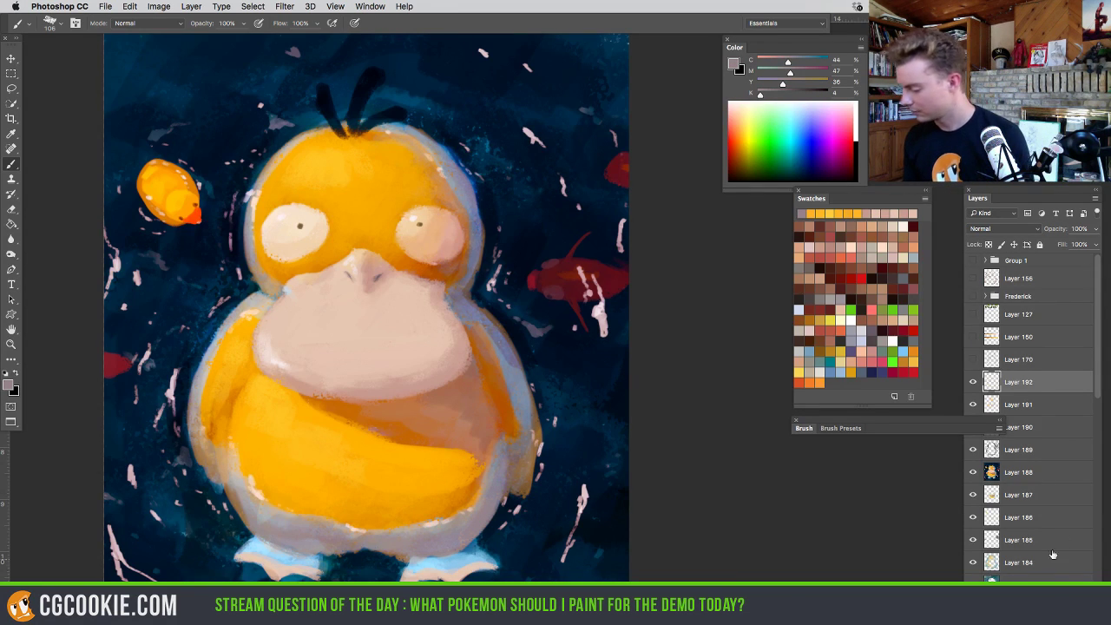
Set the painting color to white and add small glints to the water above the head and near the lower-right corner with a 27 px brush
scroll(551, 413, down, 2)
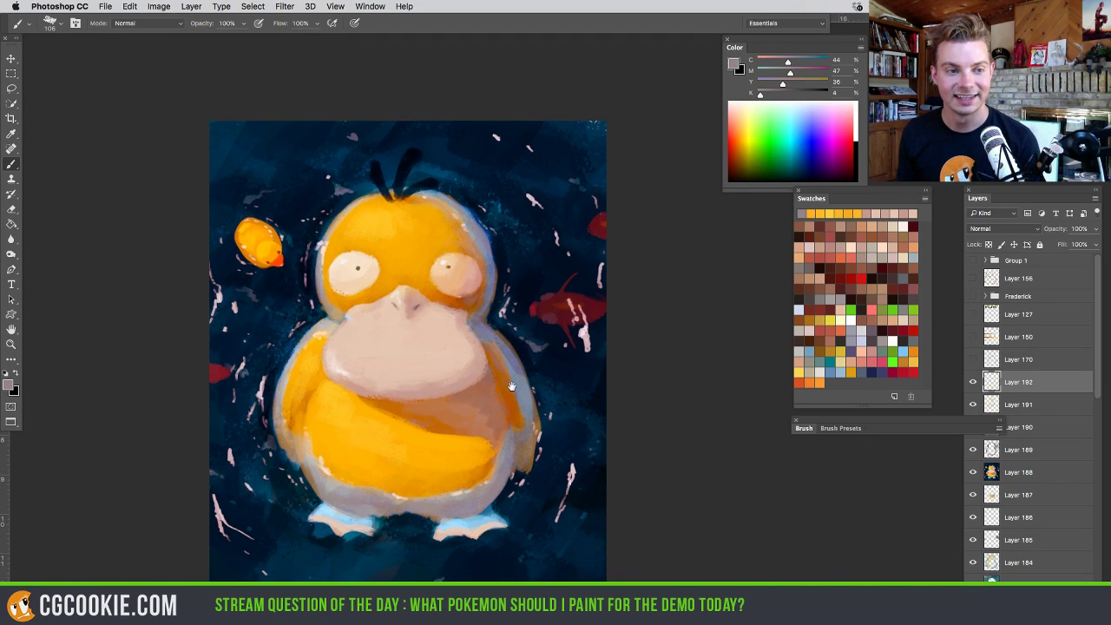
drag(543, 414, 503, 373)
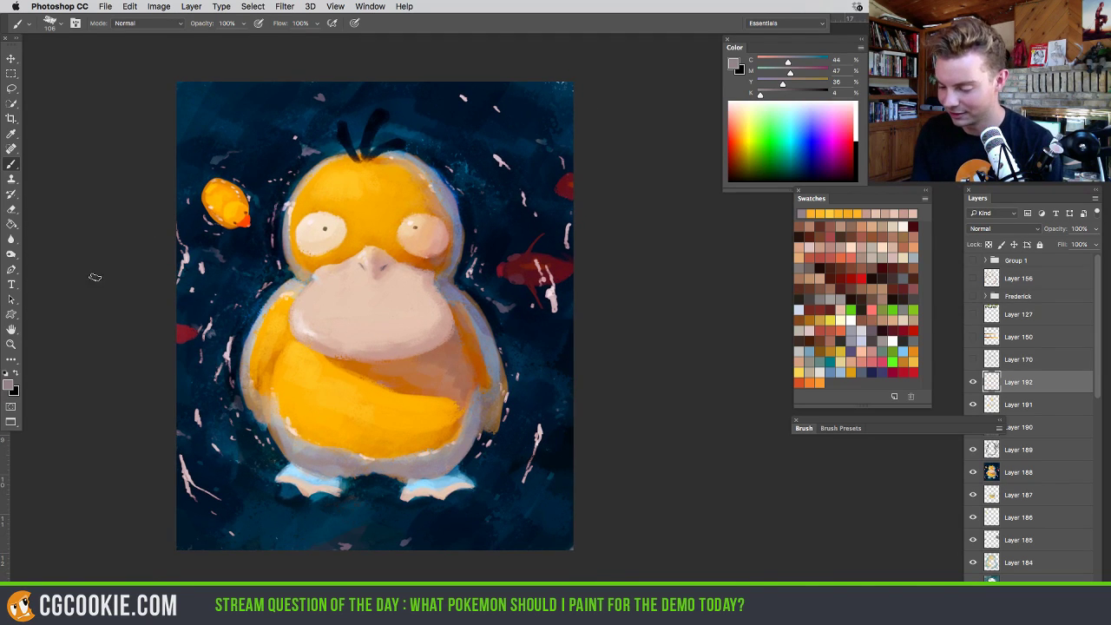
click(7, 372)
click(16, 372)
drag(330, 184, 329, 154)
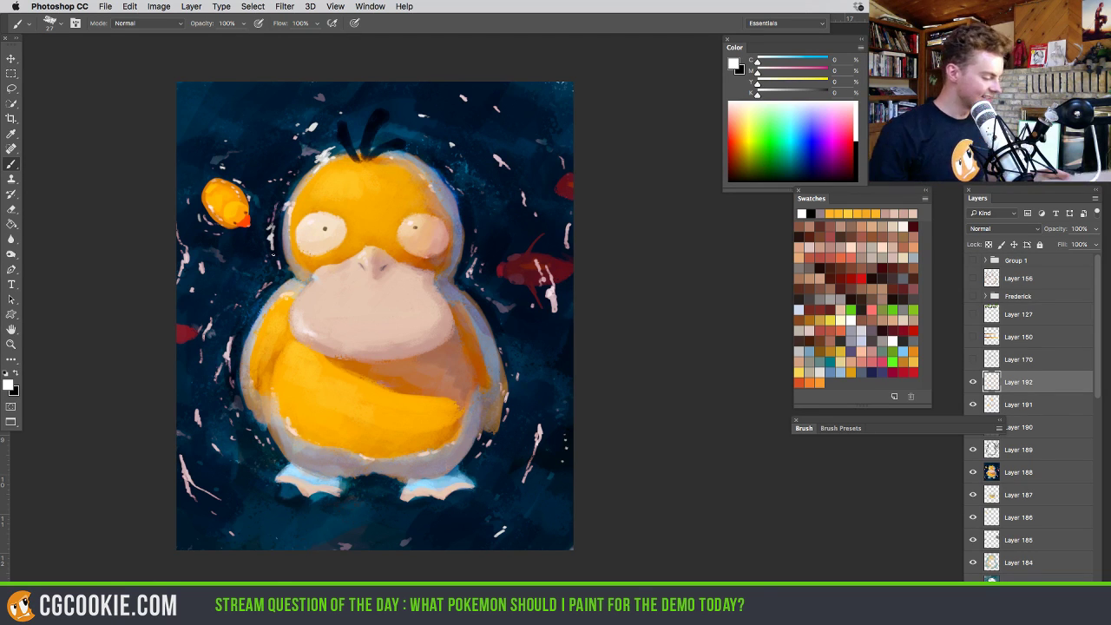
Sign the painting below the feet with the artist's handle, handwritten in yellow-orange sampled from the belly
alt+click(355, 397)
mouse_move(260, 511)
mouse_down()
mouse_move(276, 519)
mouse_move(299, 509)
mouse_move(328, 526)
mouse_move(368, 513)
mouse_move(371, 525)
mouse_up()
drag(377, 514, 401, 526)
drag(384, 513, 420, 508)
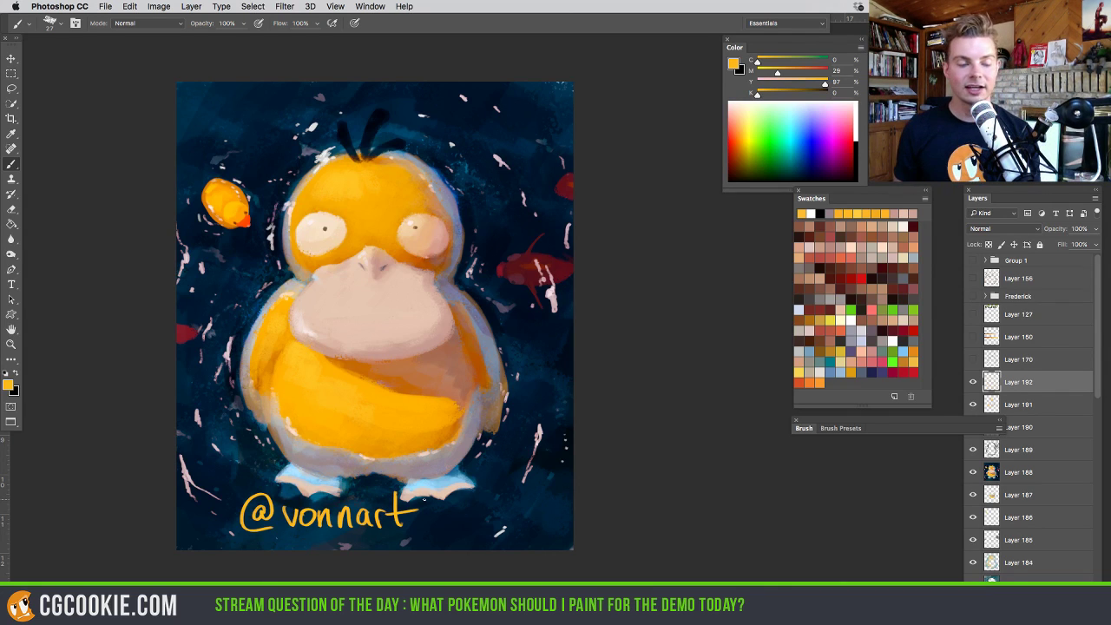
scroll(414, 436, up, 3)
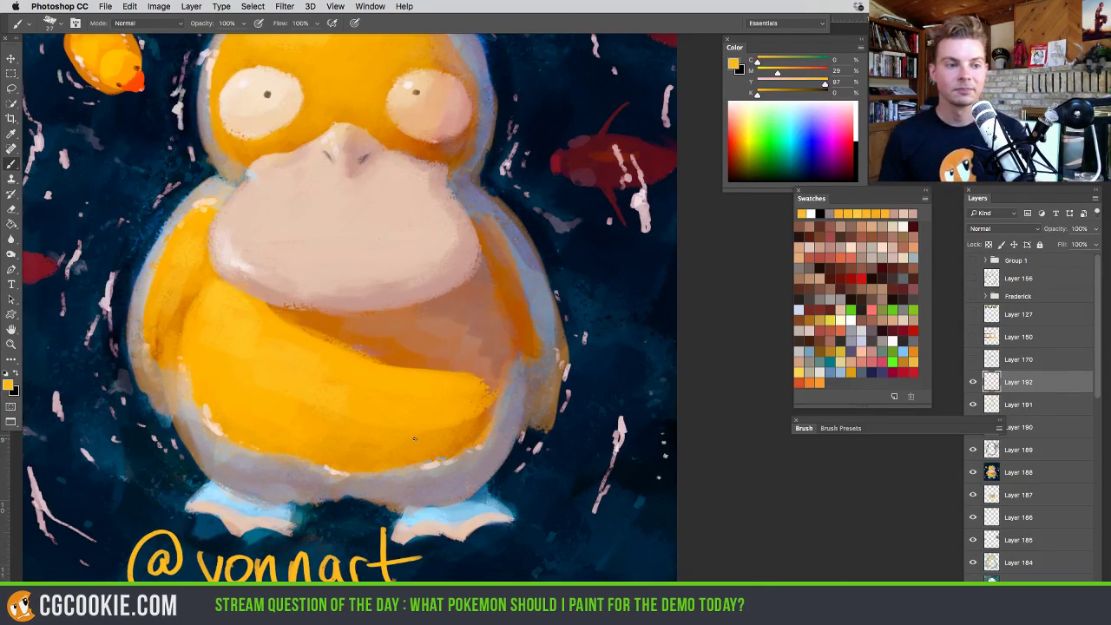